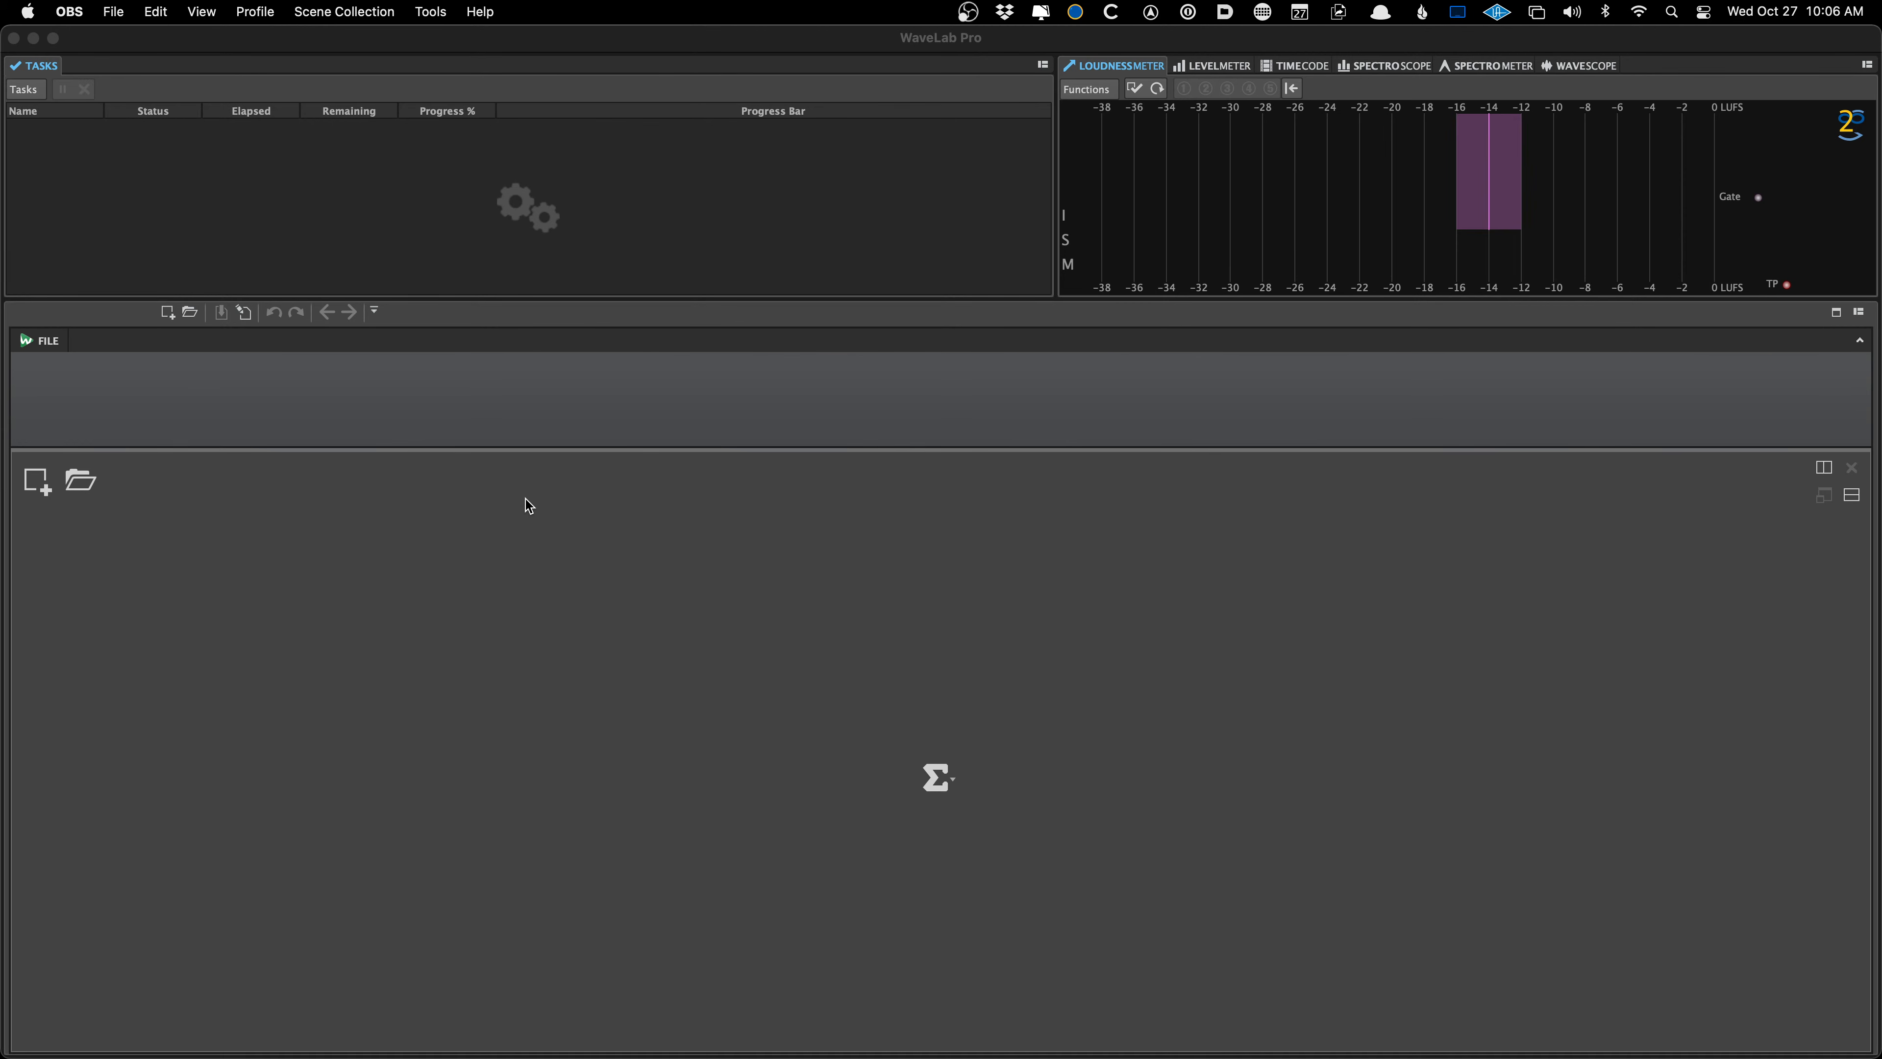
Open the audio file Amanda's Mantra.wav from the original files folder
{"action": "left_click", "coordinate": [190, 312]}
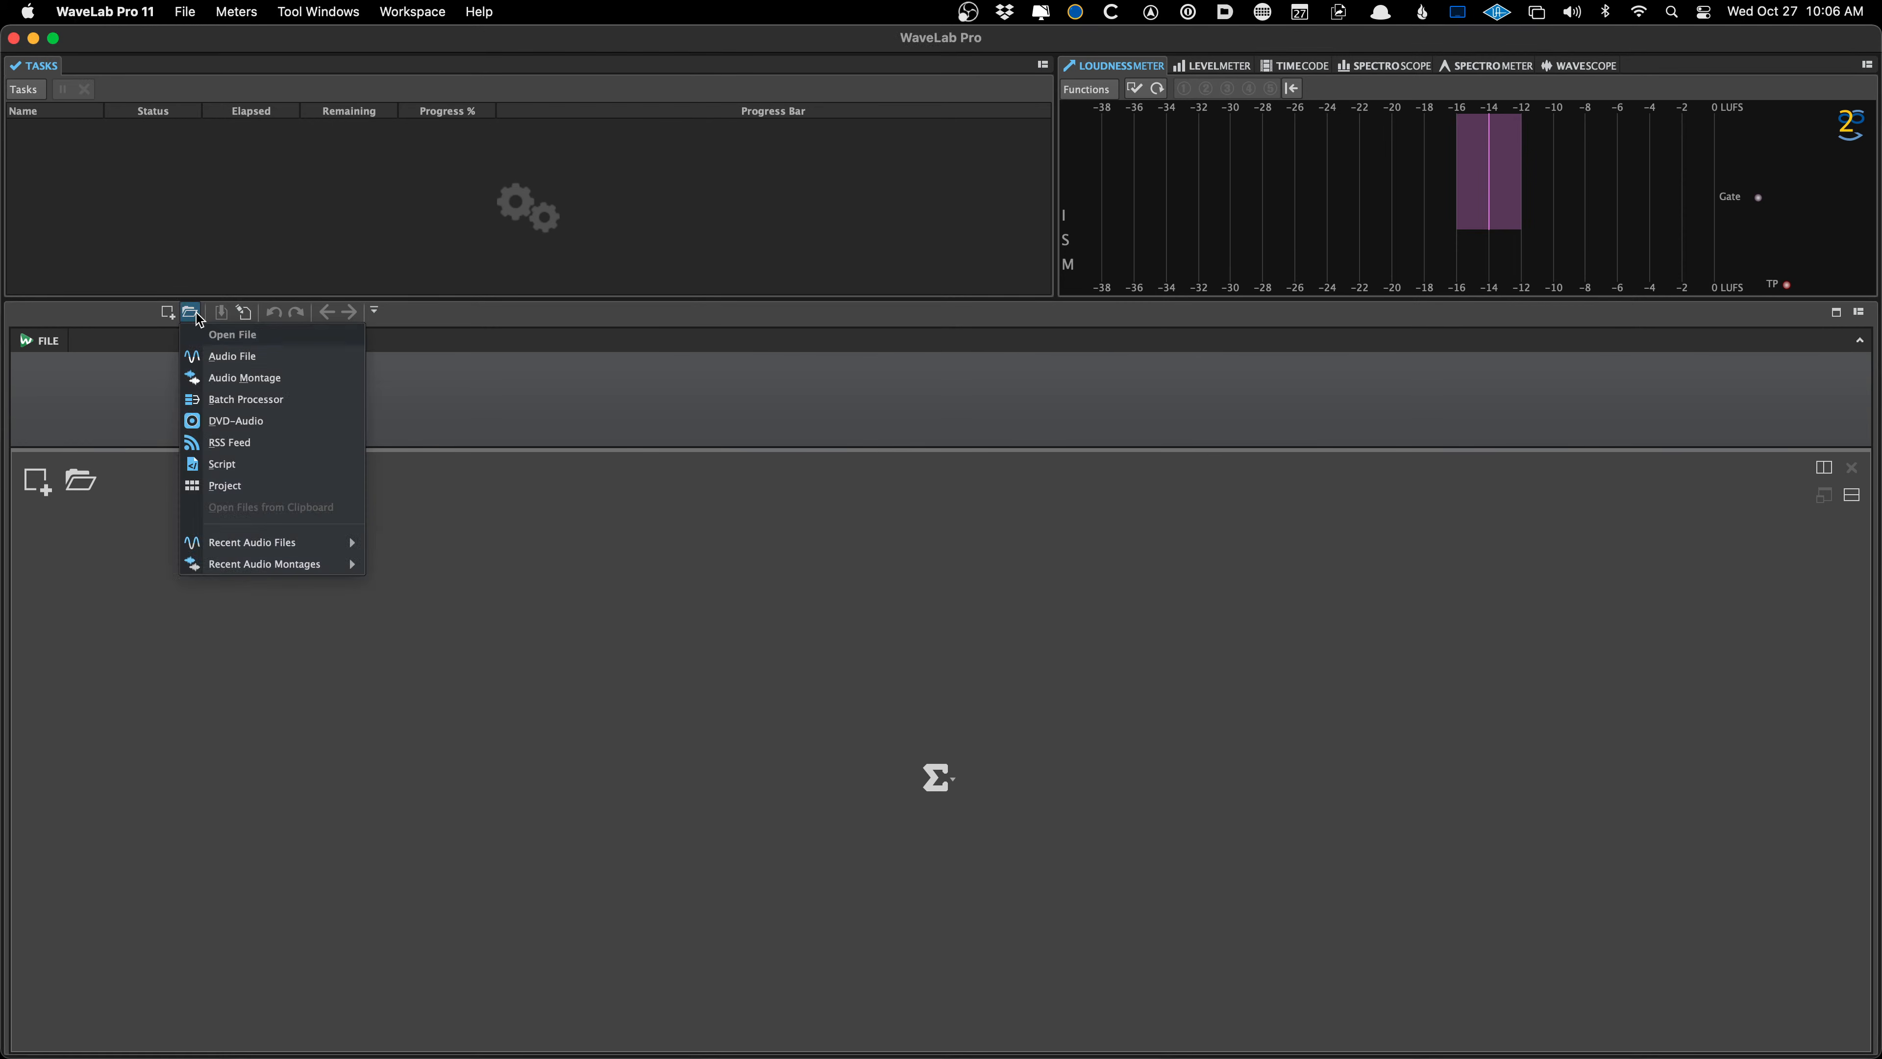
{"action": "left_click", "coordinate": [216, 357]}
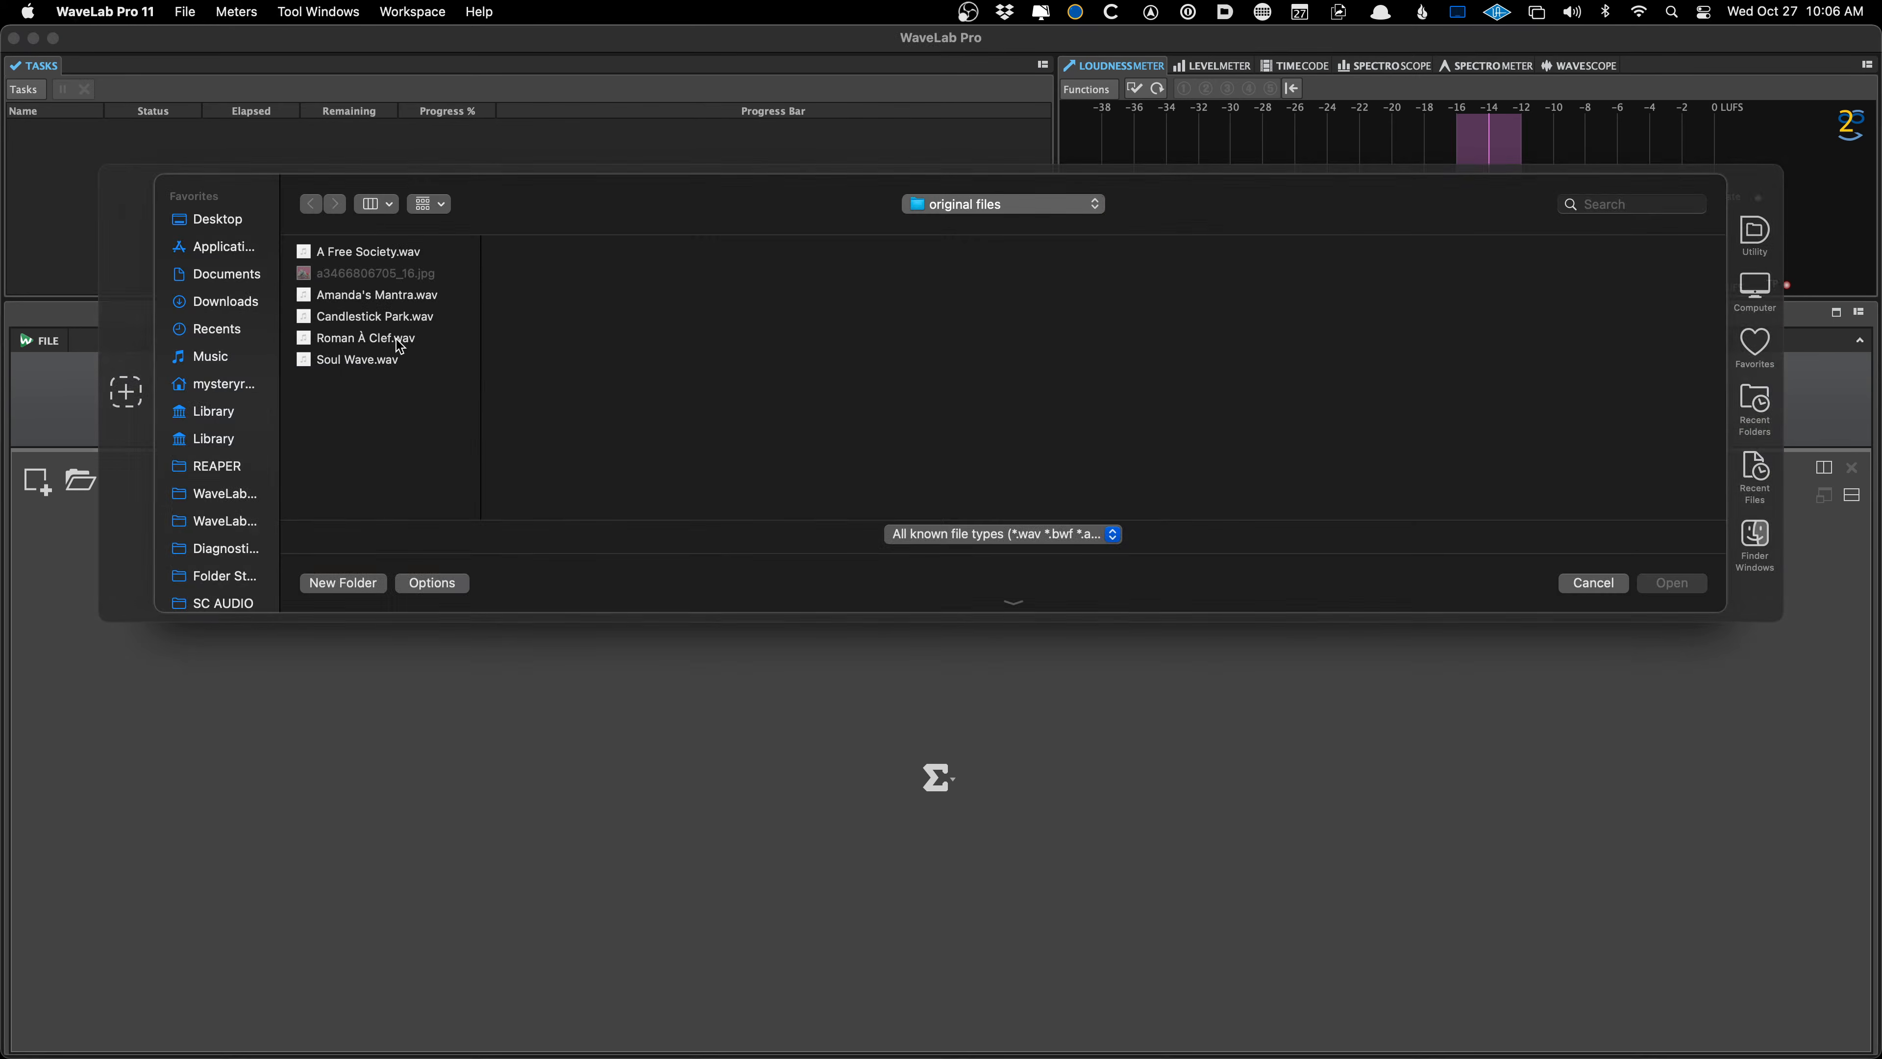
{"action": "left_click", "coordinate": [399, 253]}
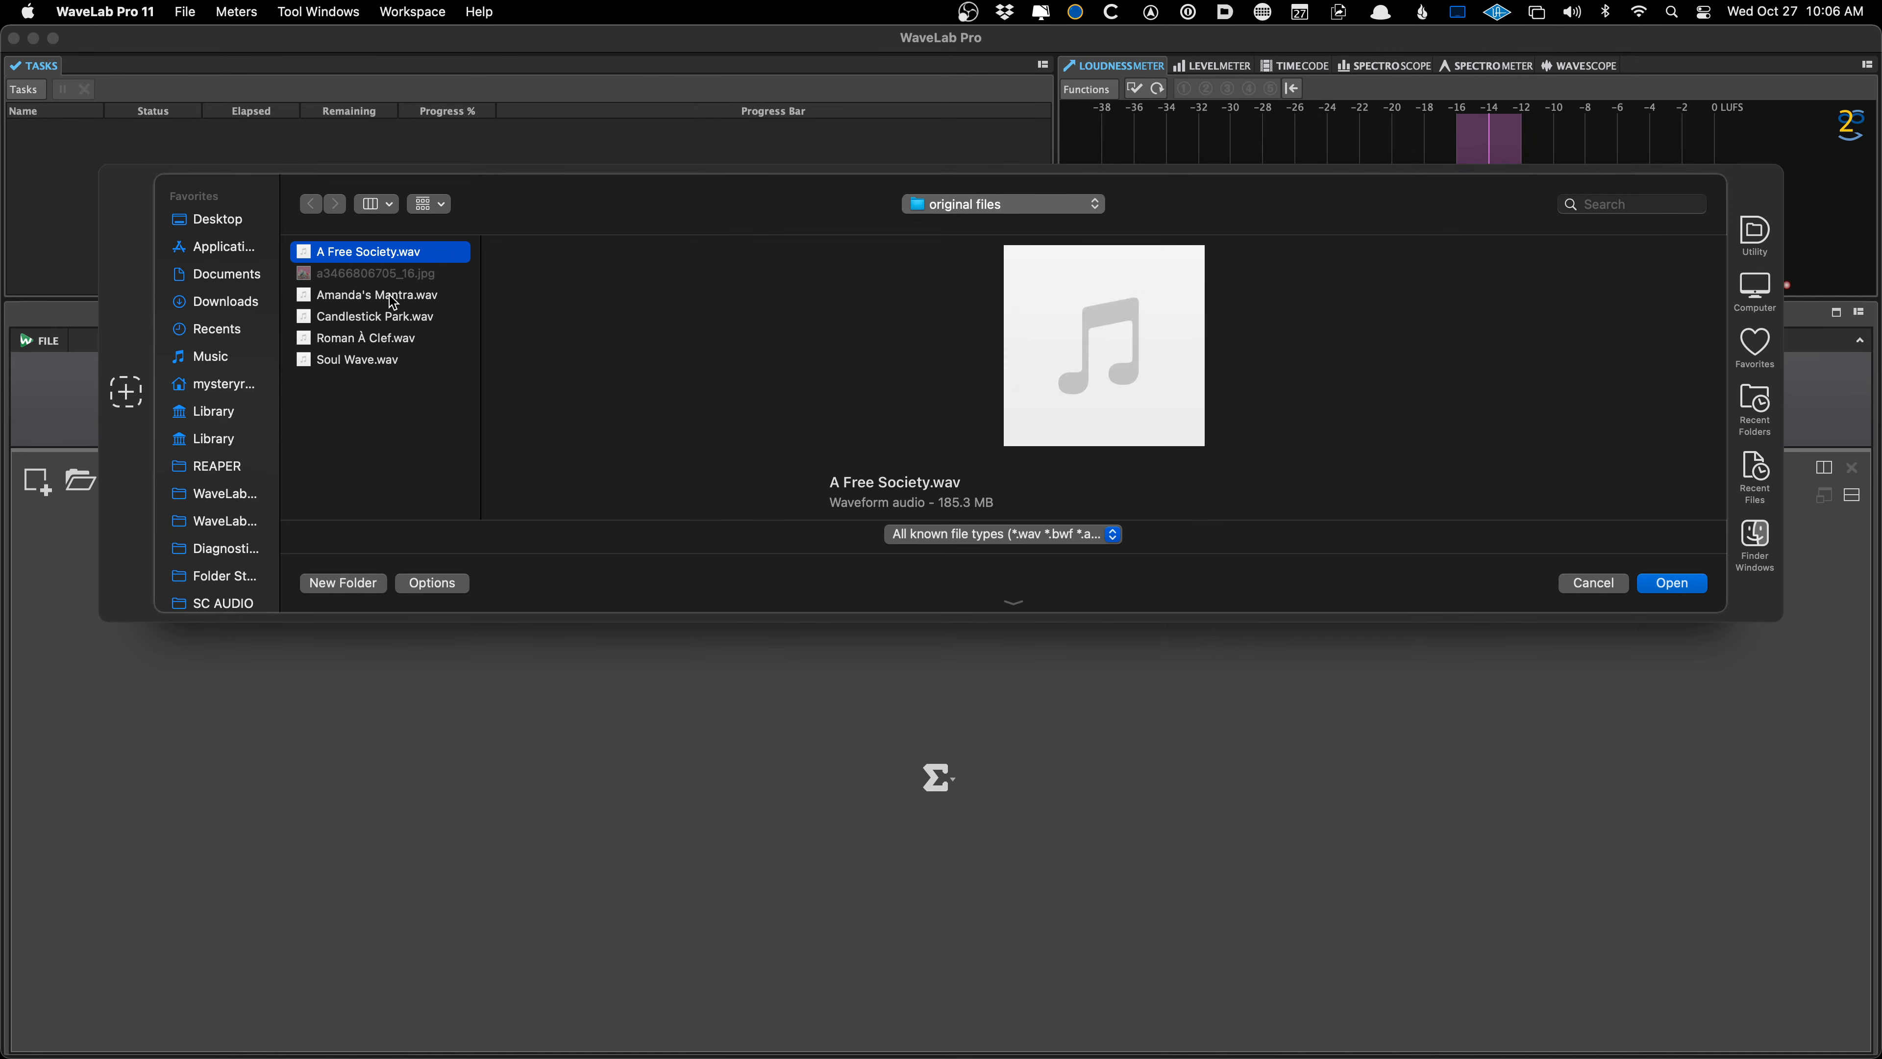
{"action": "double_click", "coordinate": [390, 295]}
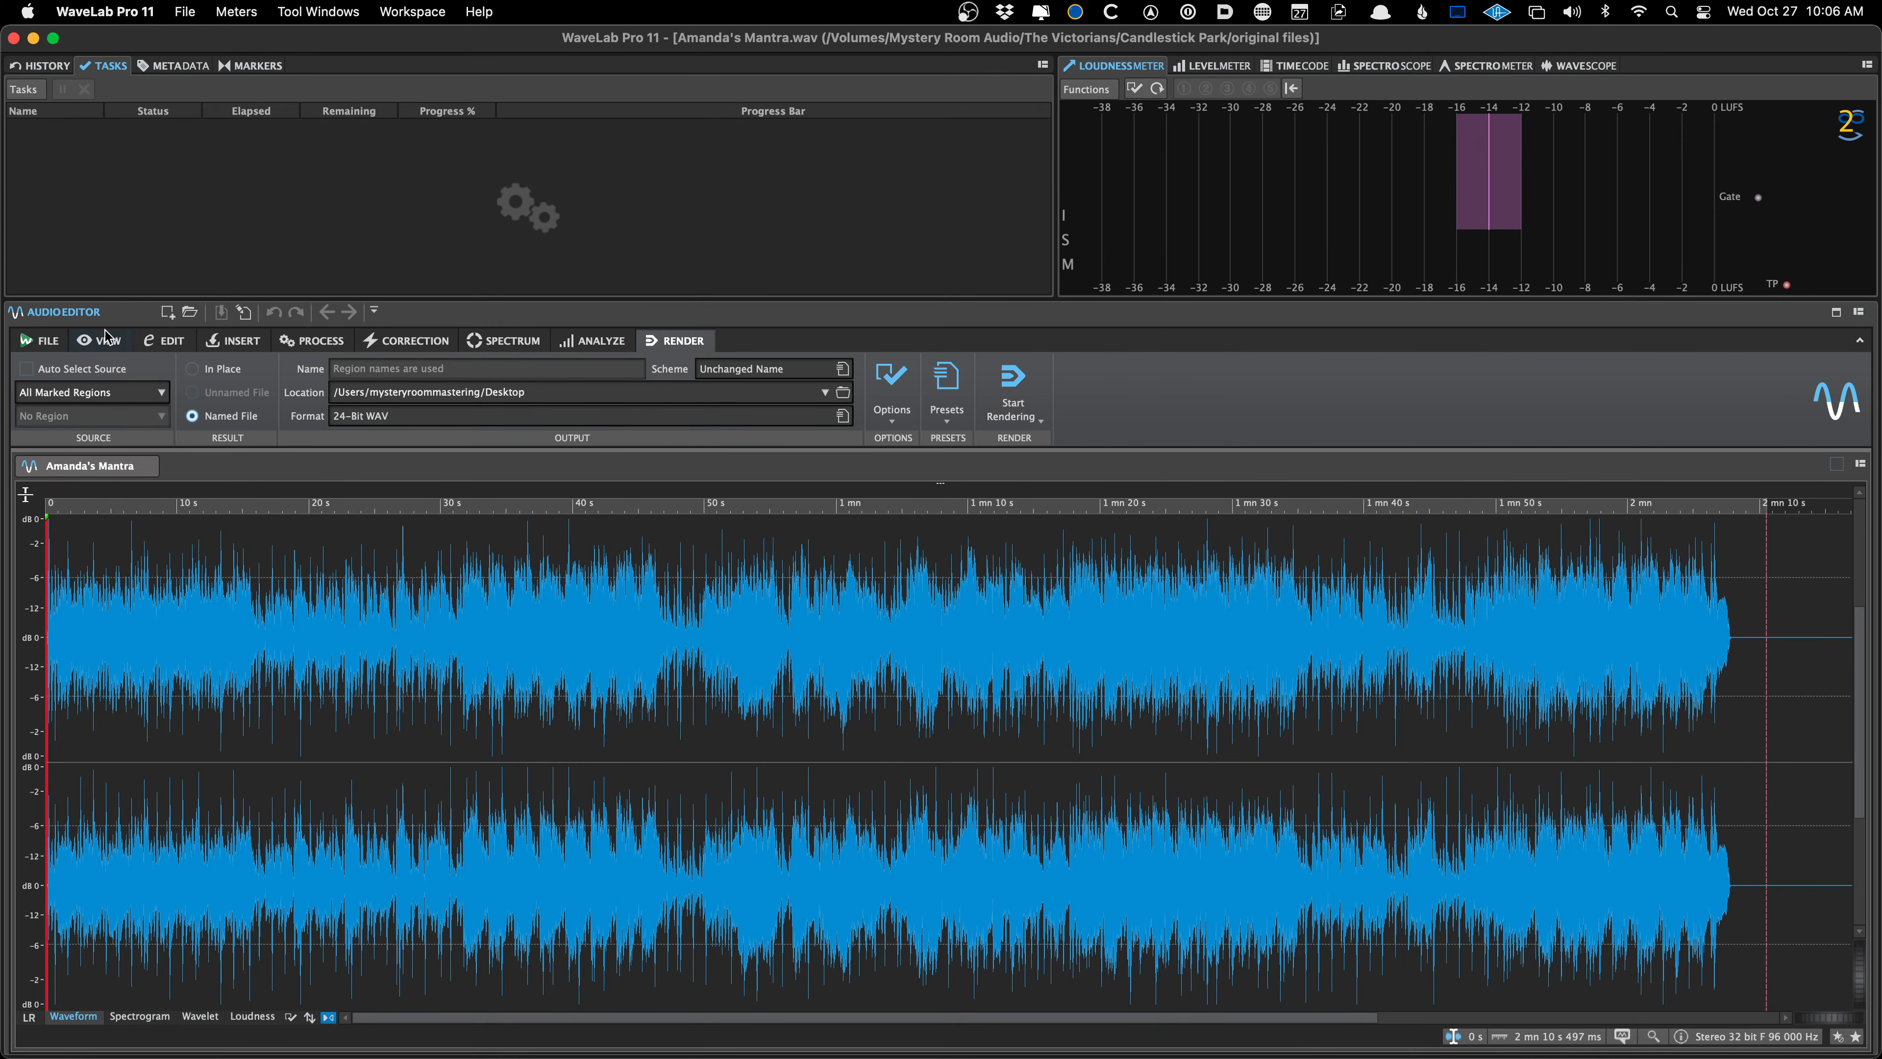
Open the file's metadata editor and look through its ID3 v1, ID3 v2, Lyrics and Picture pages
{"action": "left_click", "coordinate": [181, 66]}
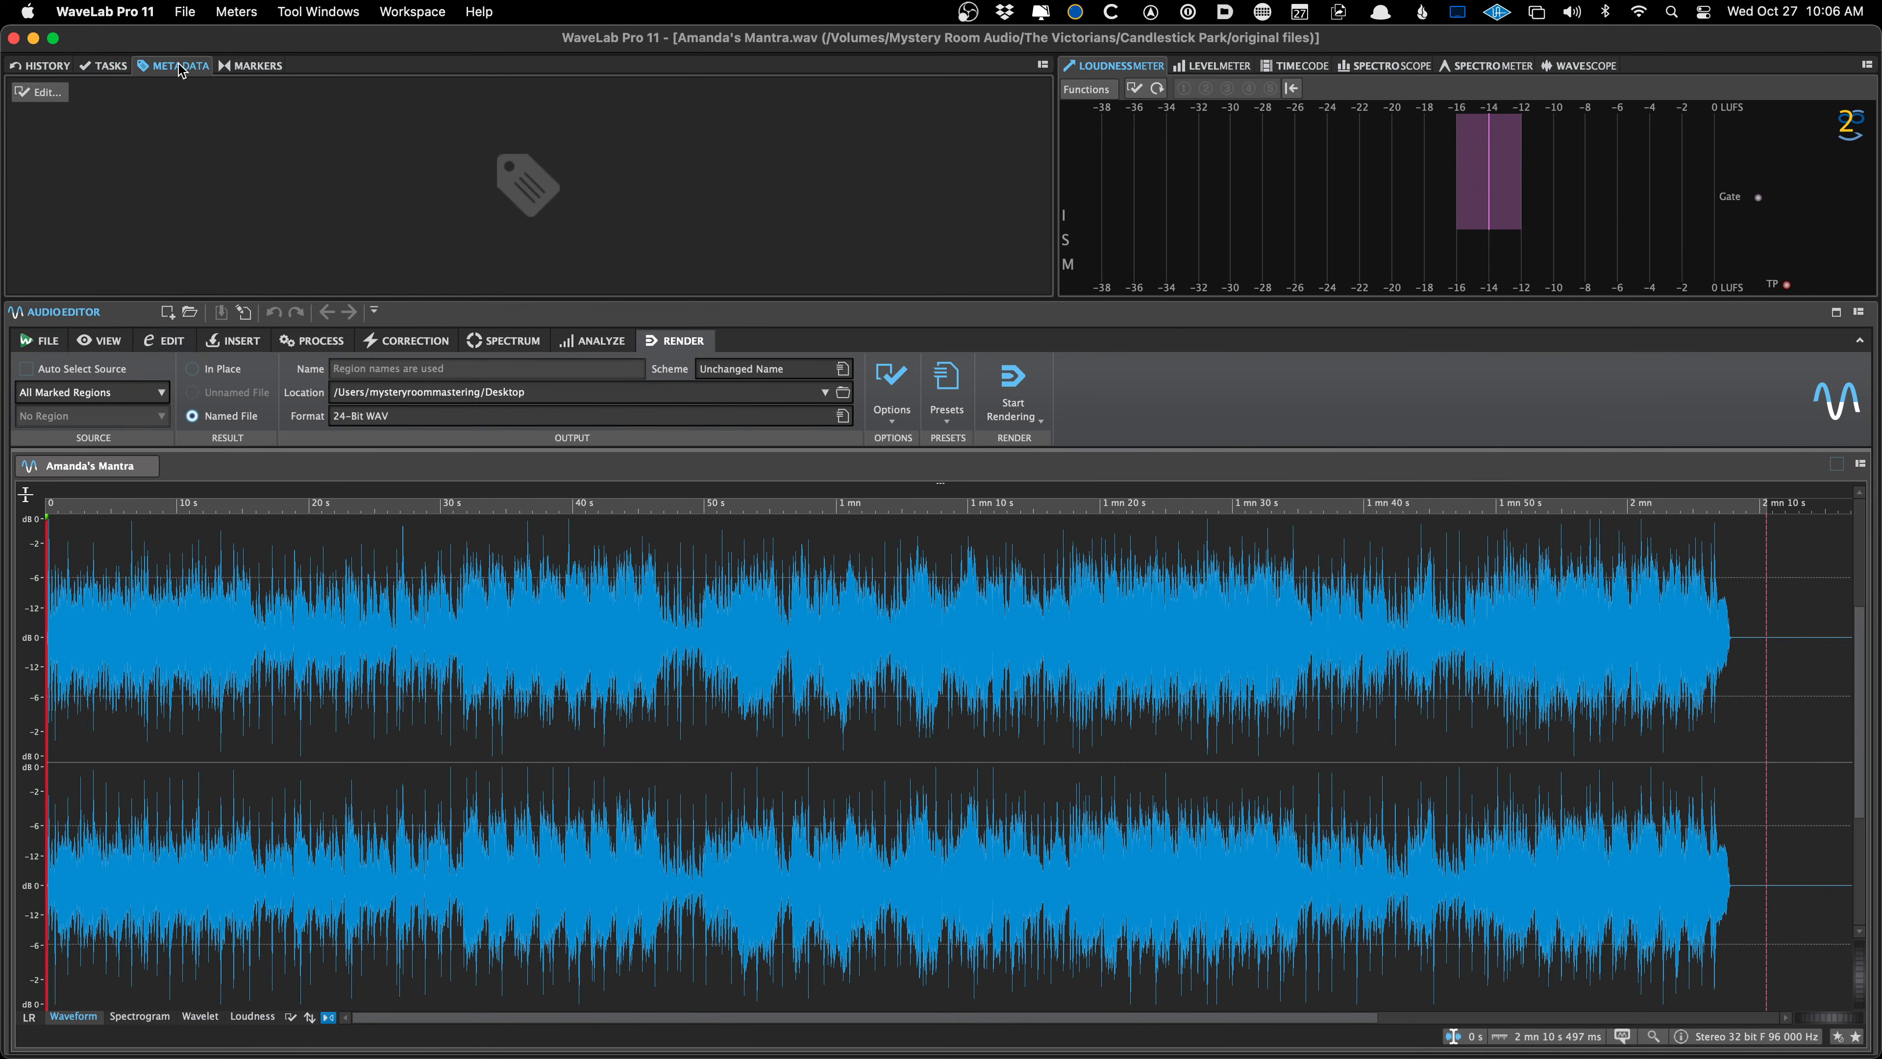
{"action": "left_click", "coordinate": [37, 94]}
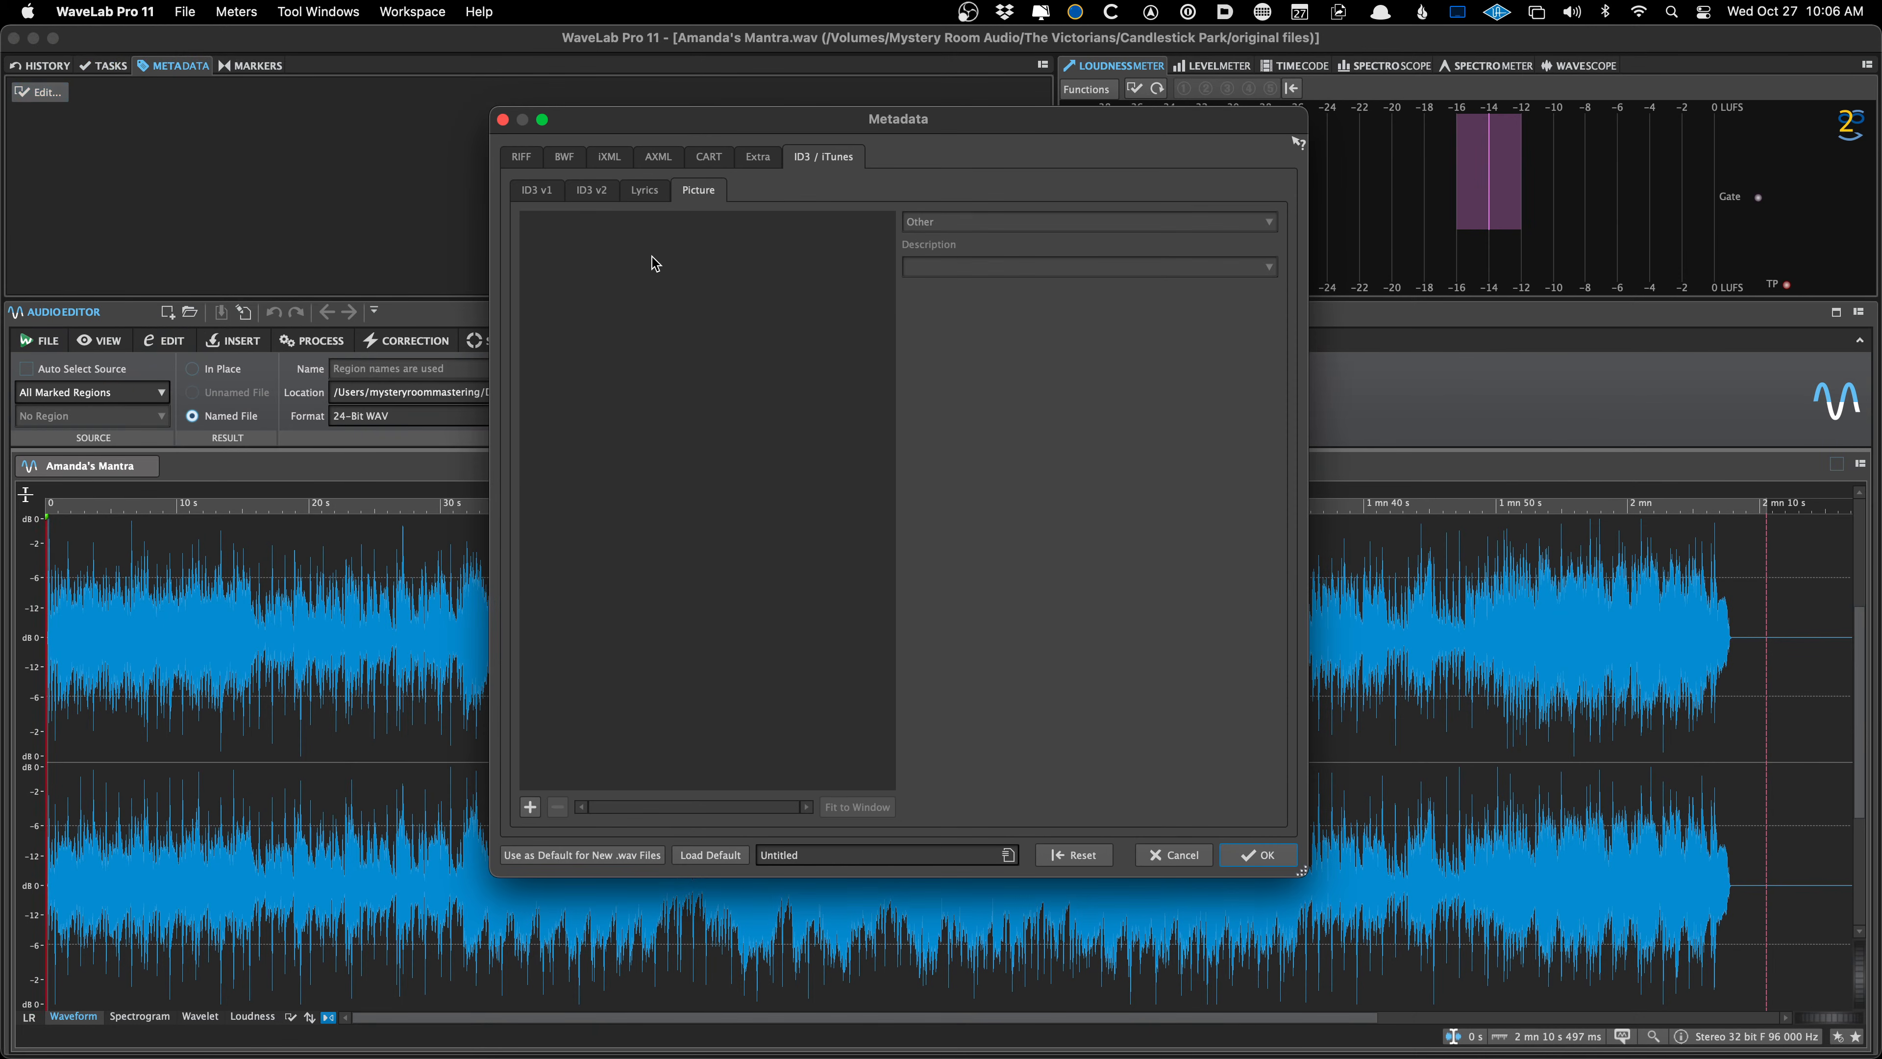
{"action": "left_click", "coordinate": [588, 191]}
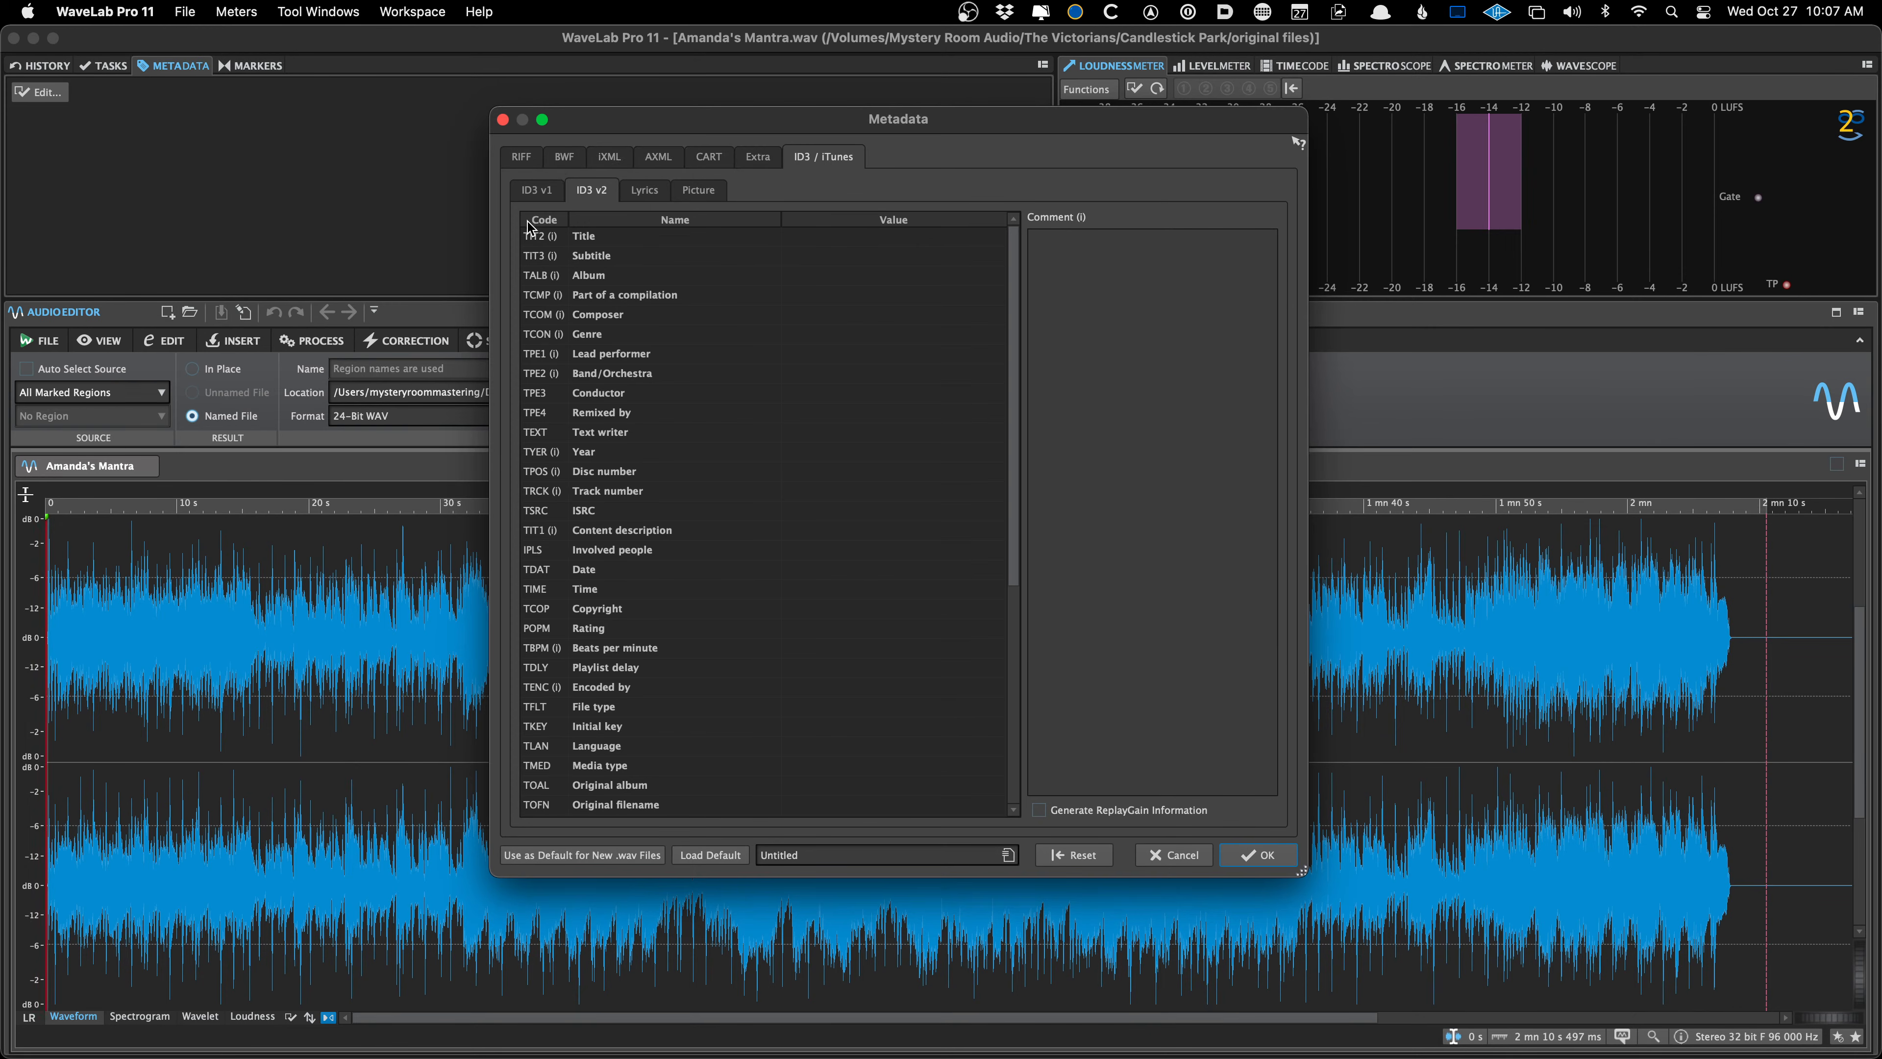
{"action": "left_click", "coordinate": [541, 194]}
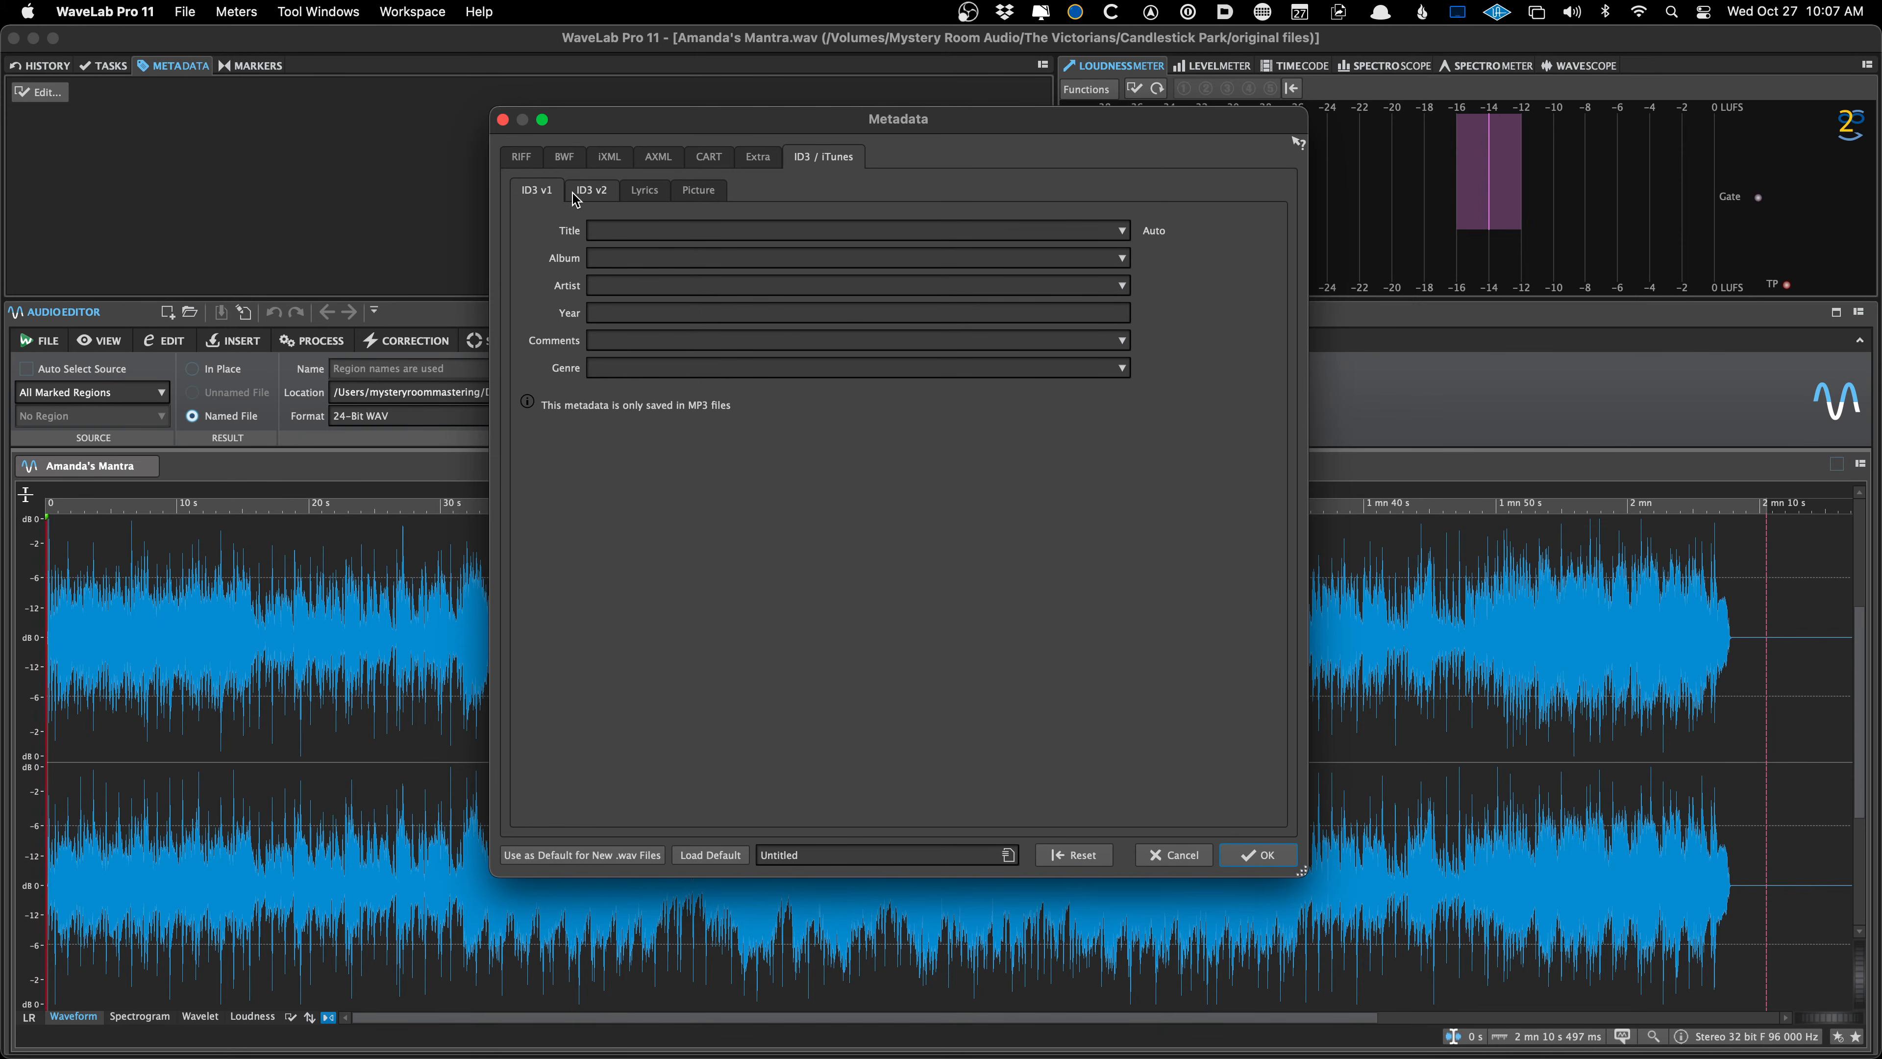
{"action": "left_click", "coordinate": [594, 200]}
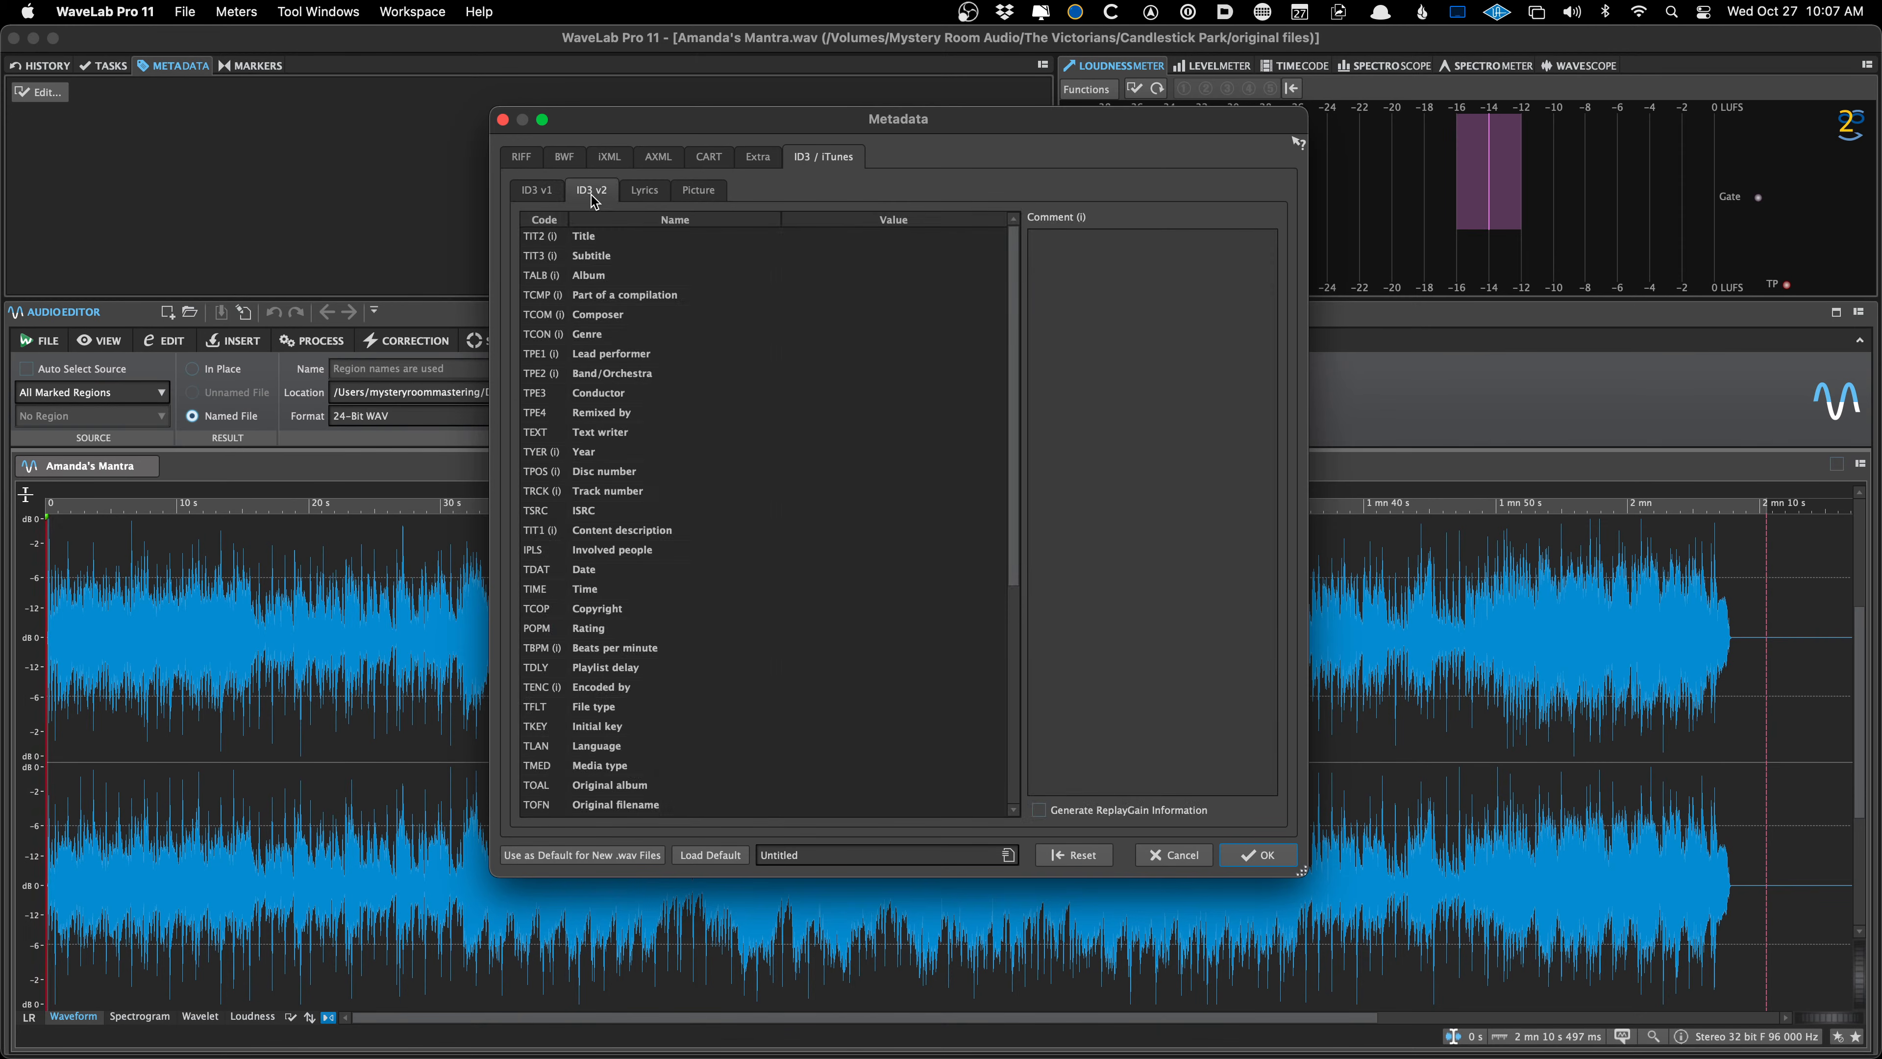
{"action": "left_click", "coordinate": [696, 196]}
{"action": "left_click", "coordinate": [659, 199]}
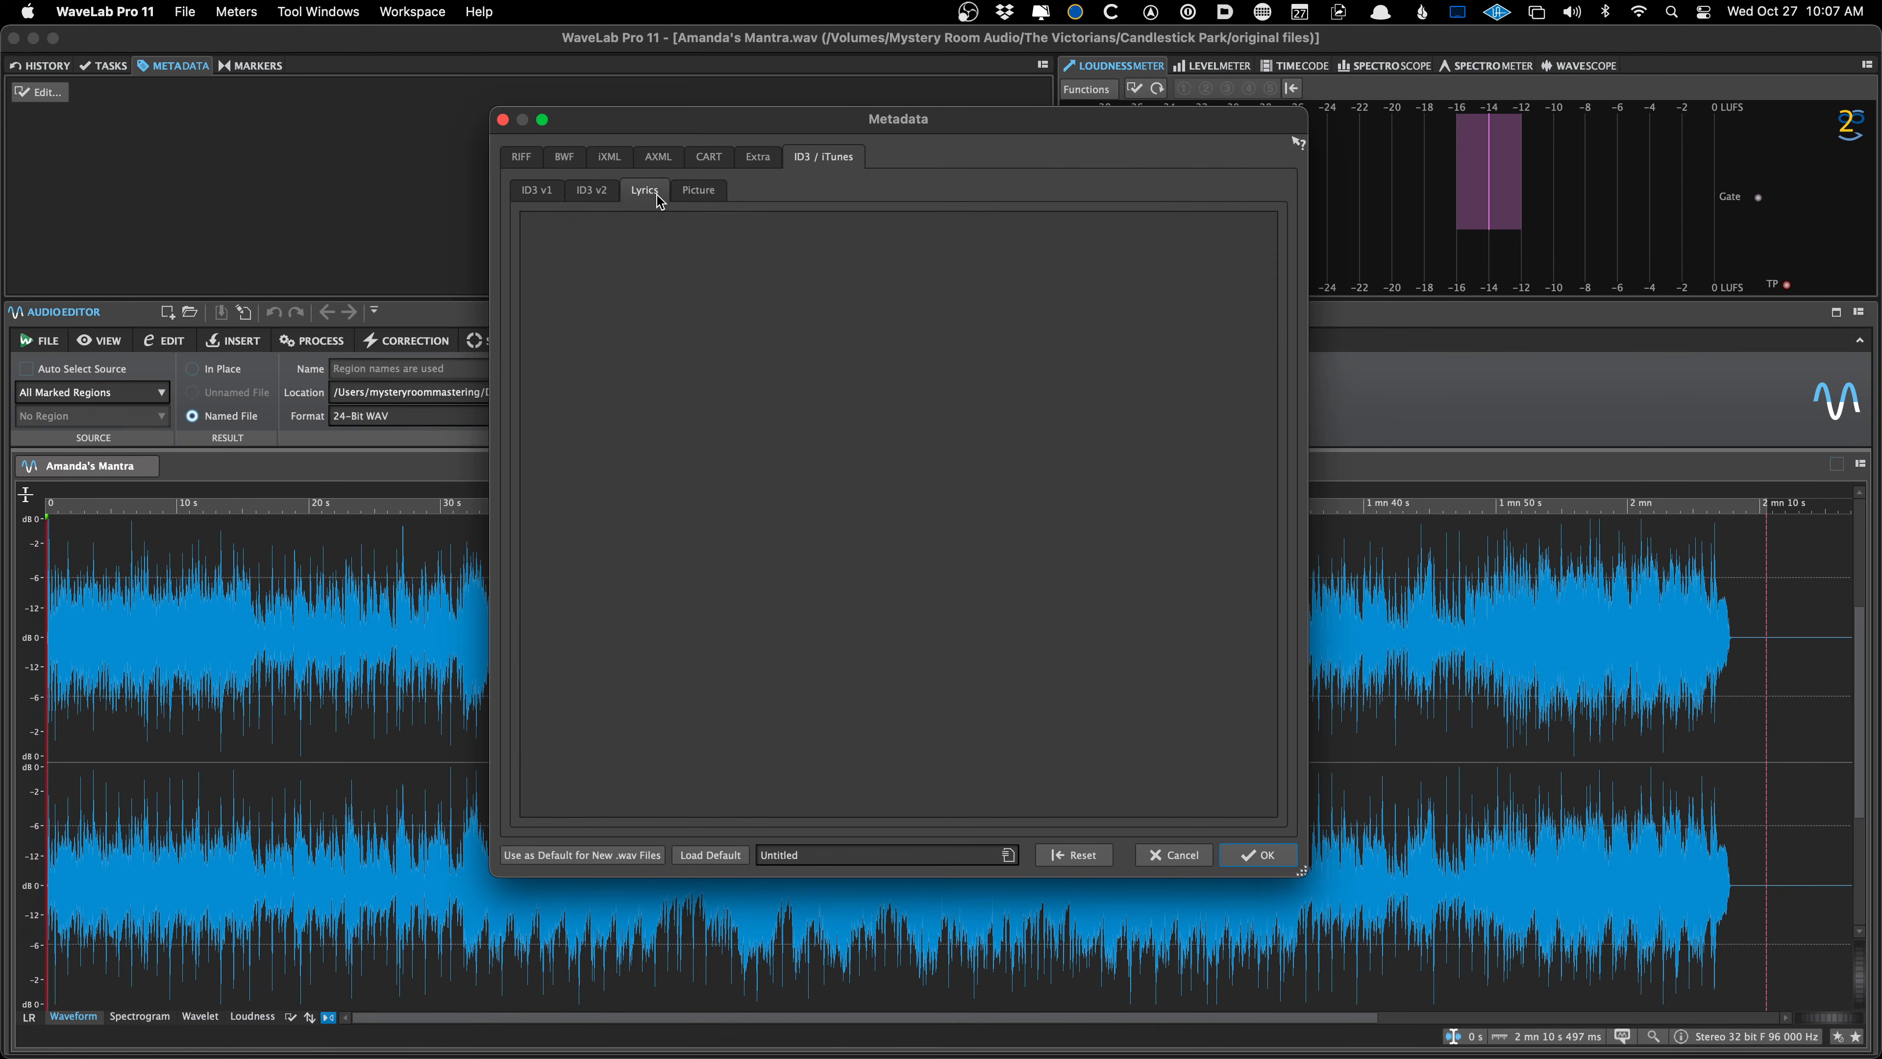
{"action": "left_click", "coordinate": [592, 189]}
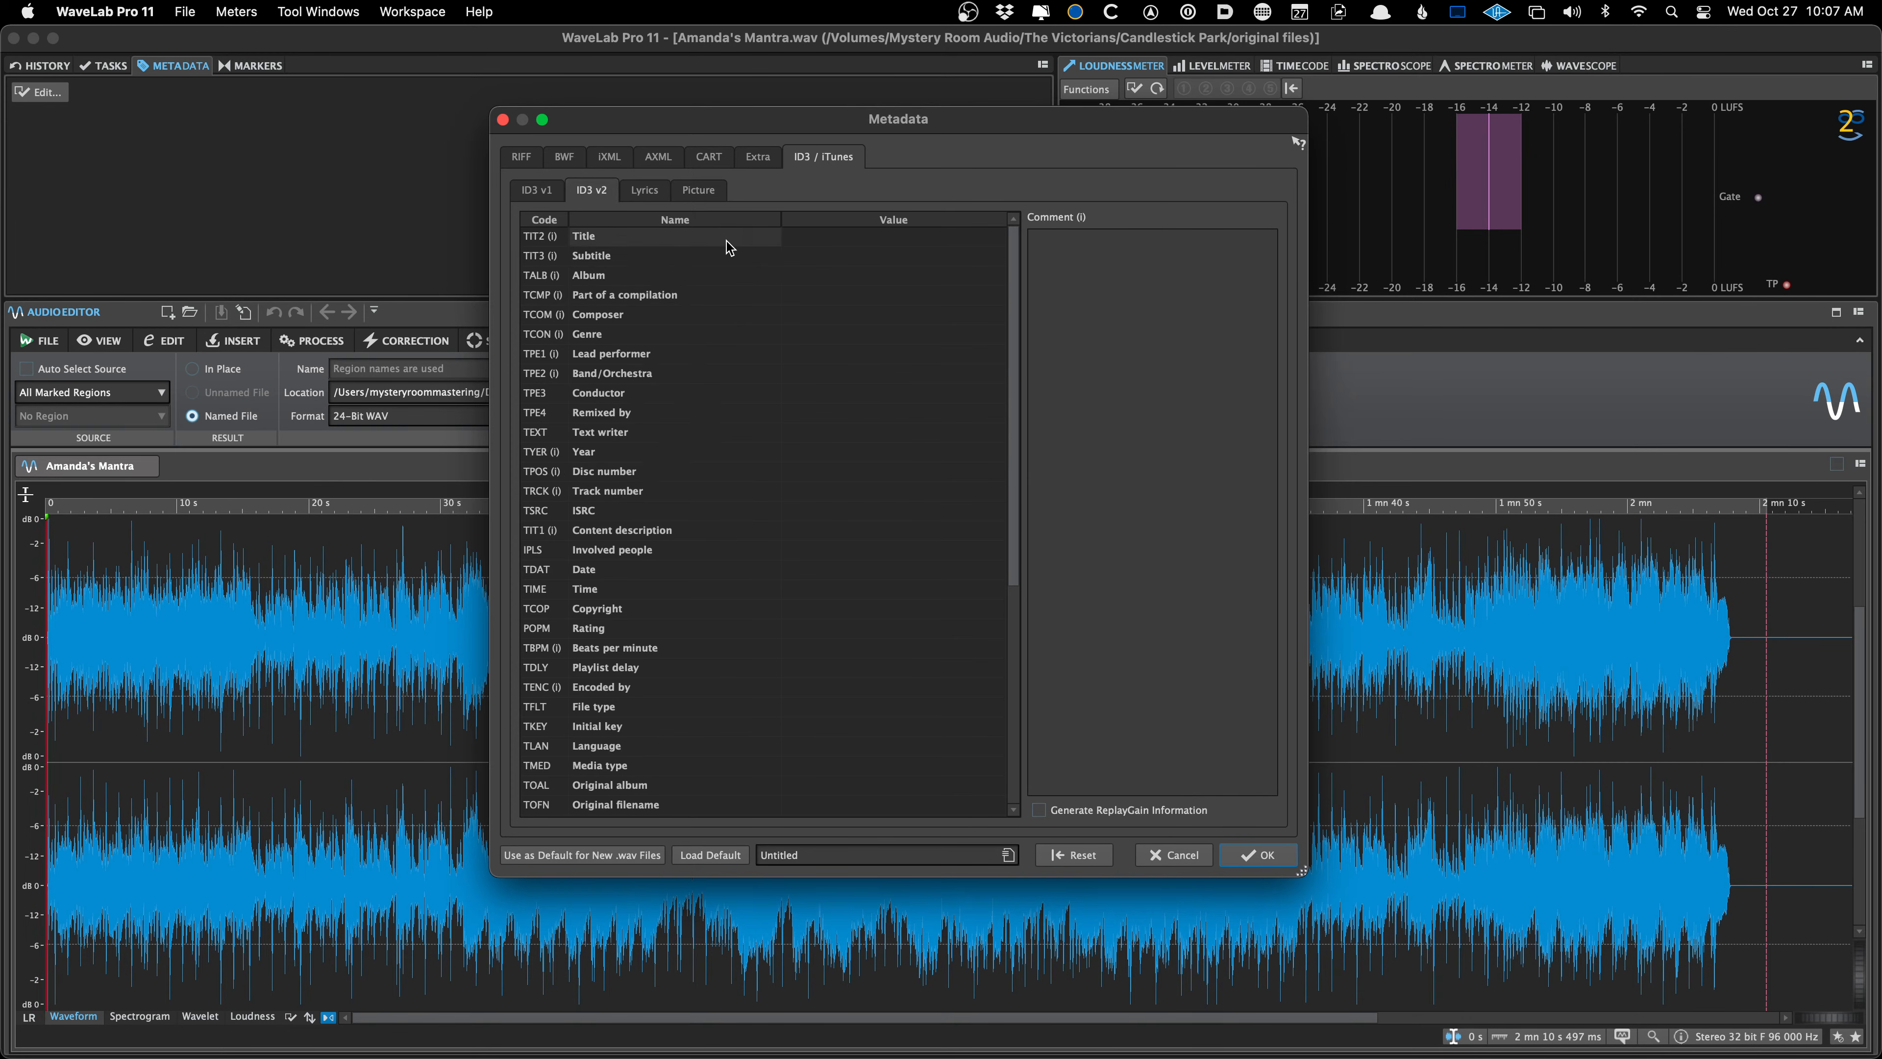
Set the ID3 v2 title to "gdgdgdsfg" and the genre to "sdgsg" and apply the metadata
{"action": "left_click", "coordinate": [790, 238]}
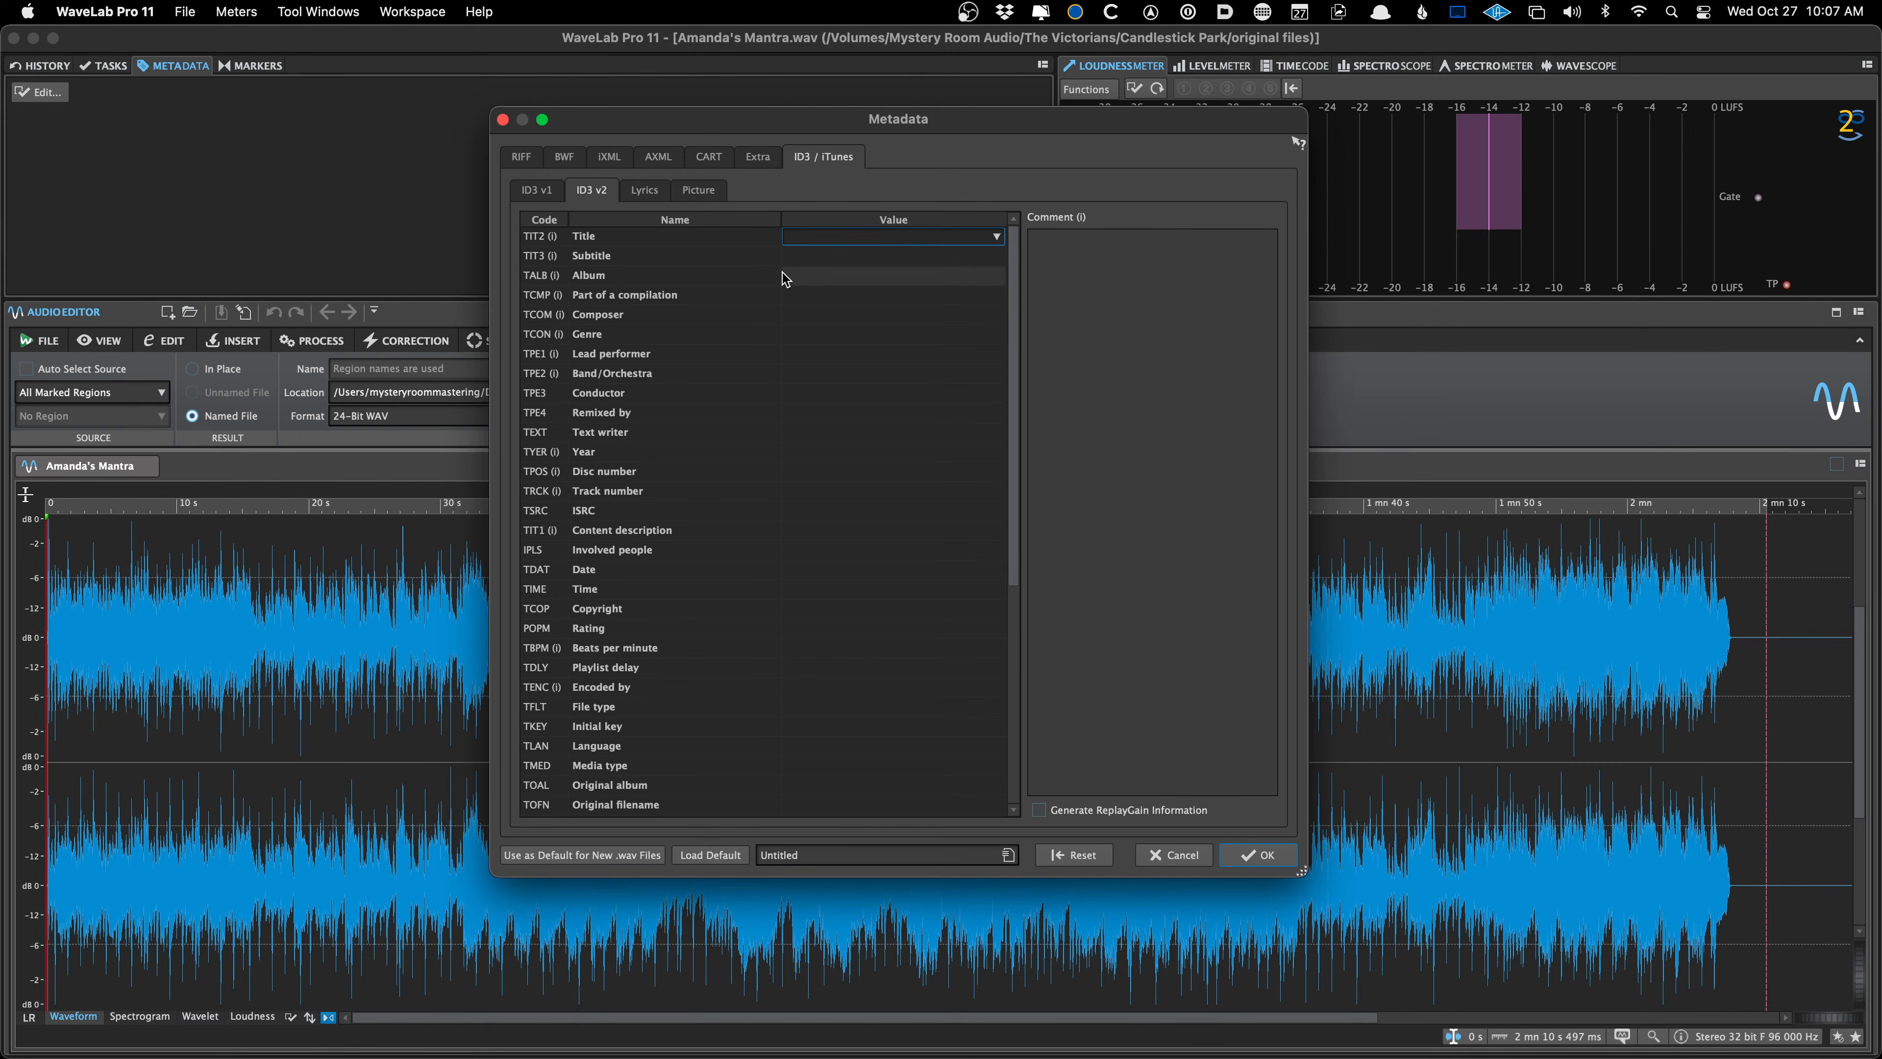
{"action": "type", "text": "gdgdg"}
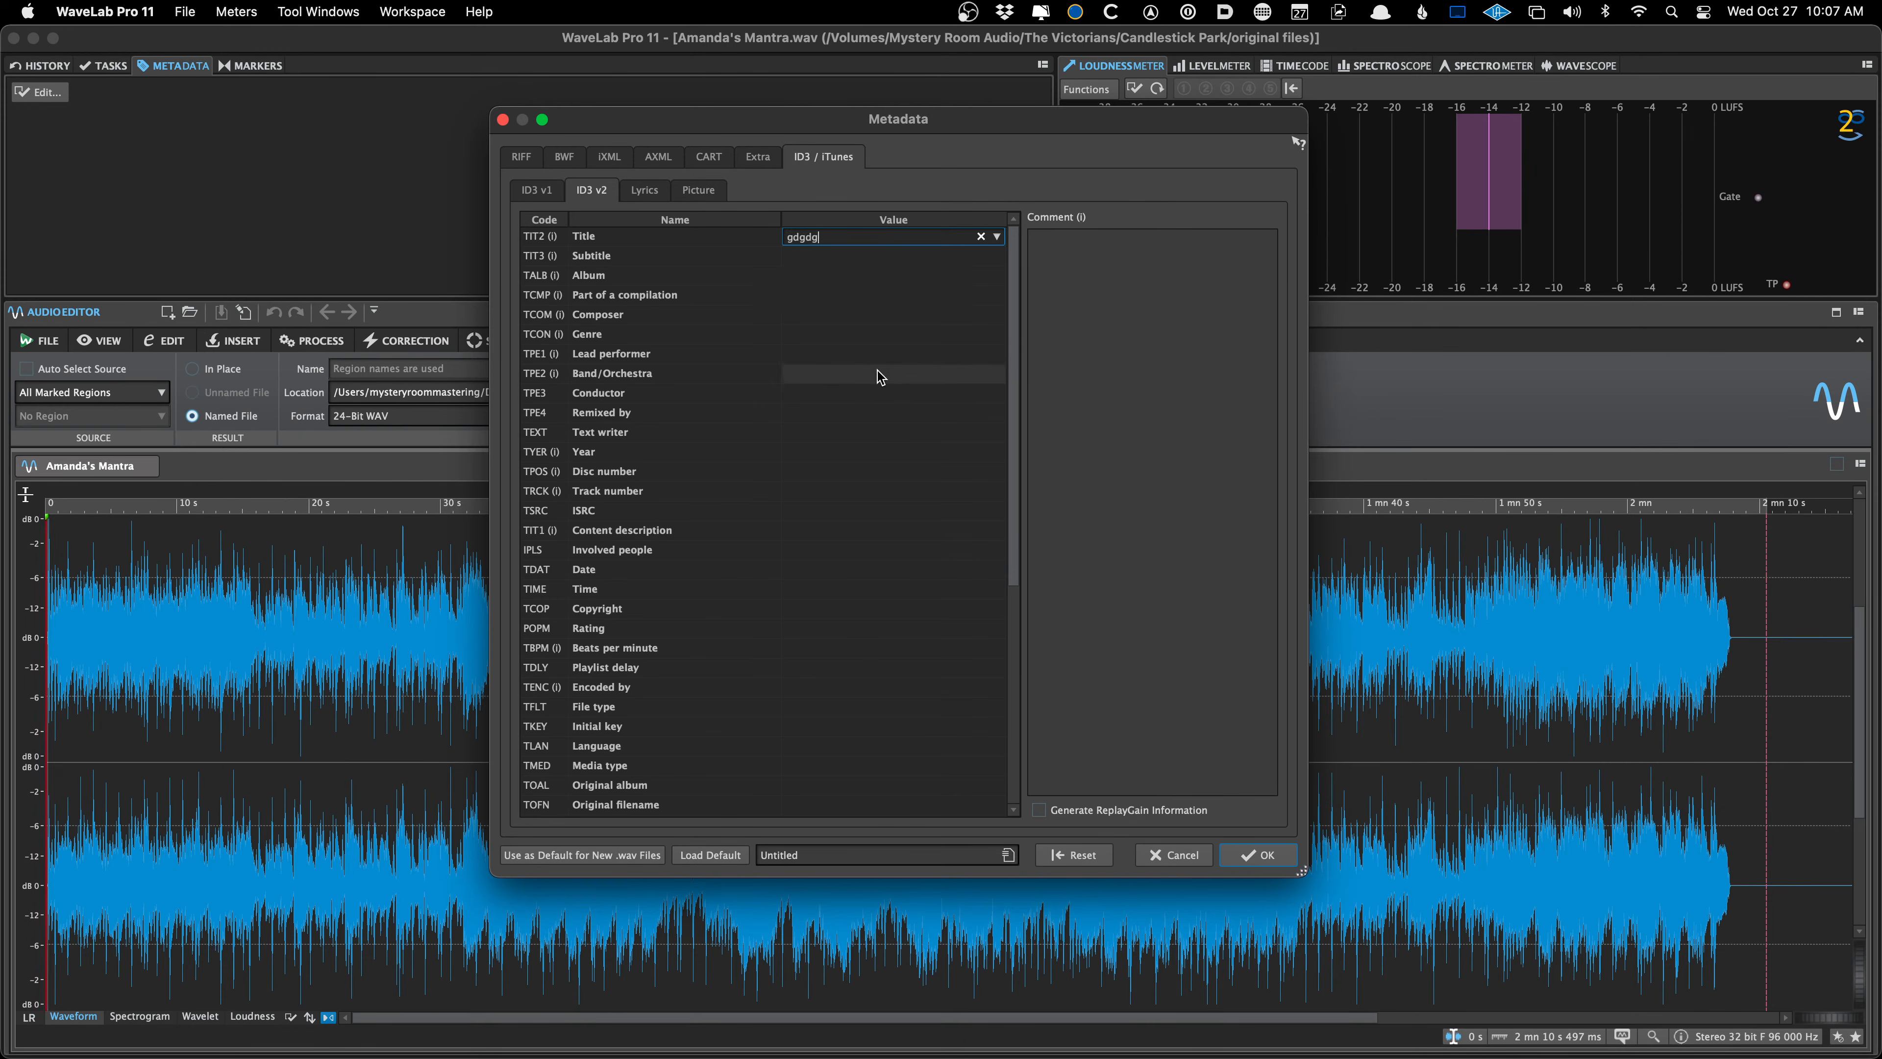
{"action": "type", "text": "dsfg"}
{"action": "left_click", "coordinate": [870, 335]}
{"action": "type", "text": "sdgsg"}
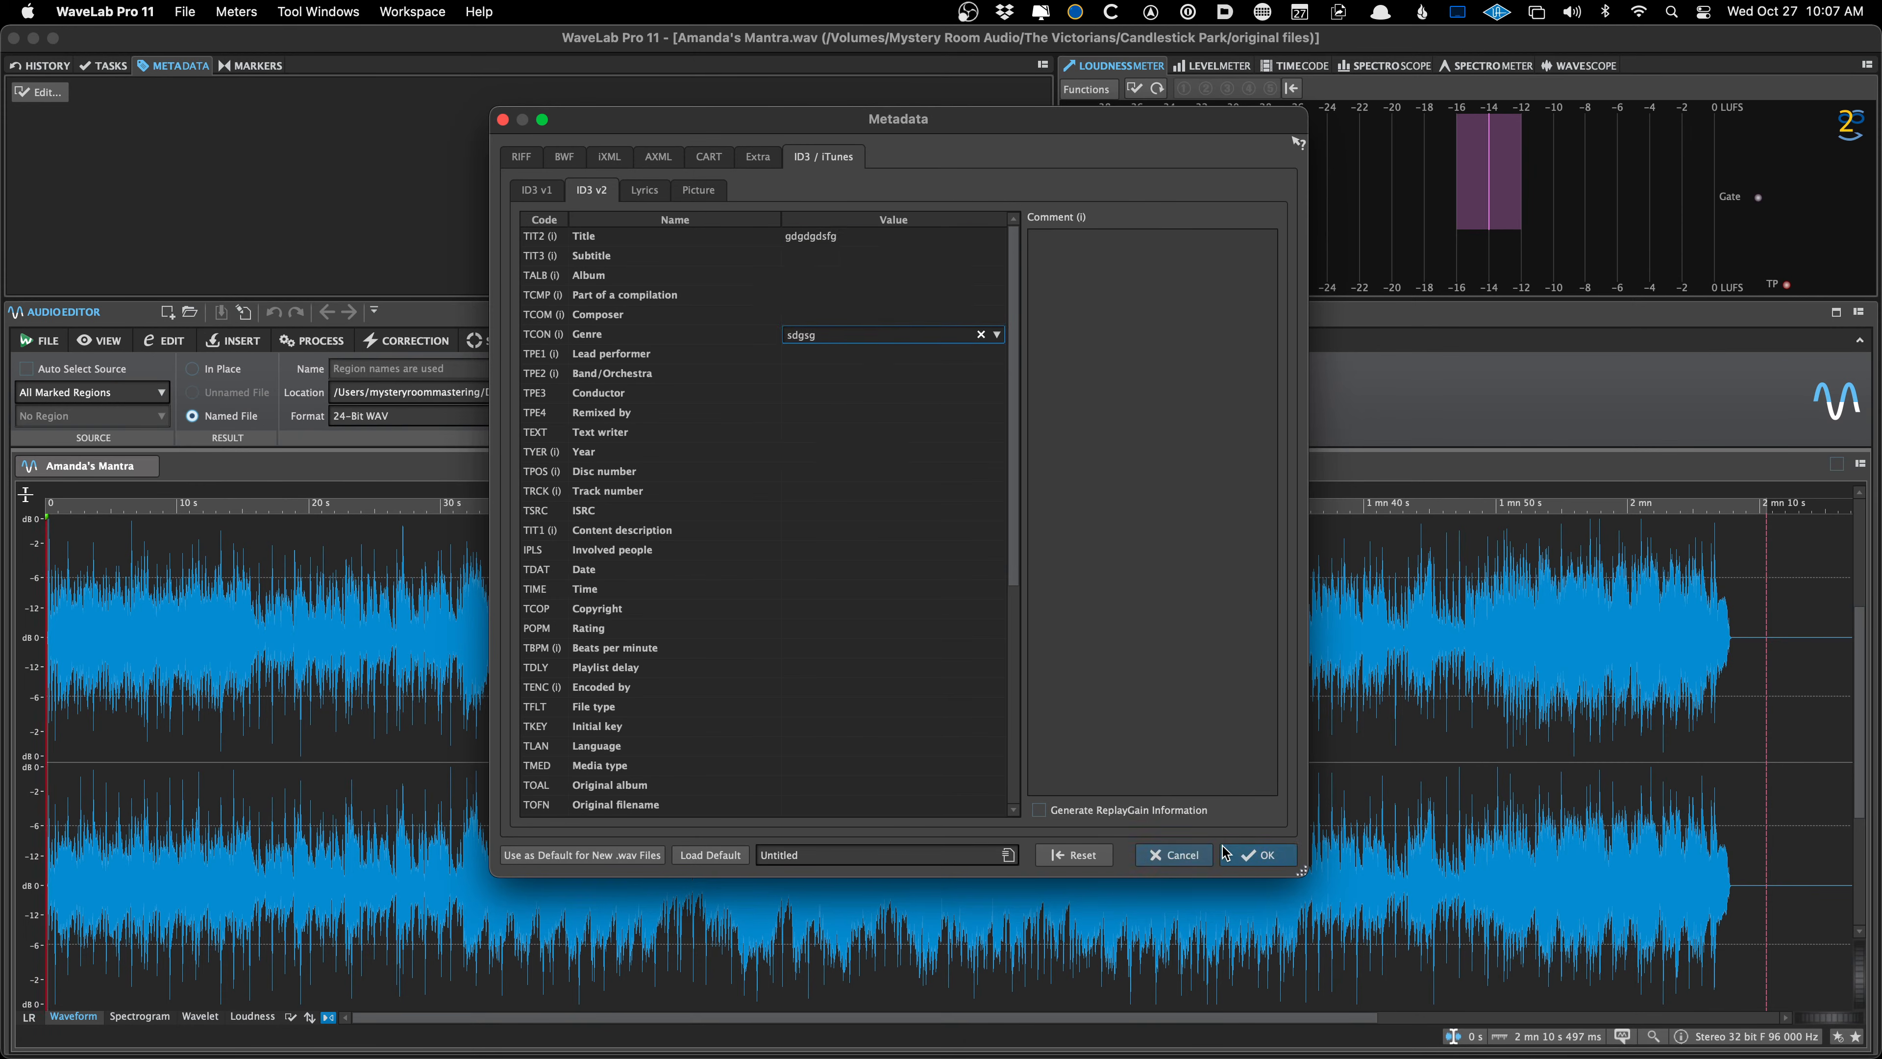
{"action": "left_click", "coordinate": [1236, 855]}
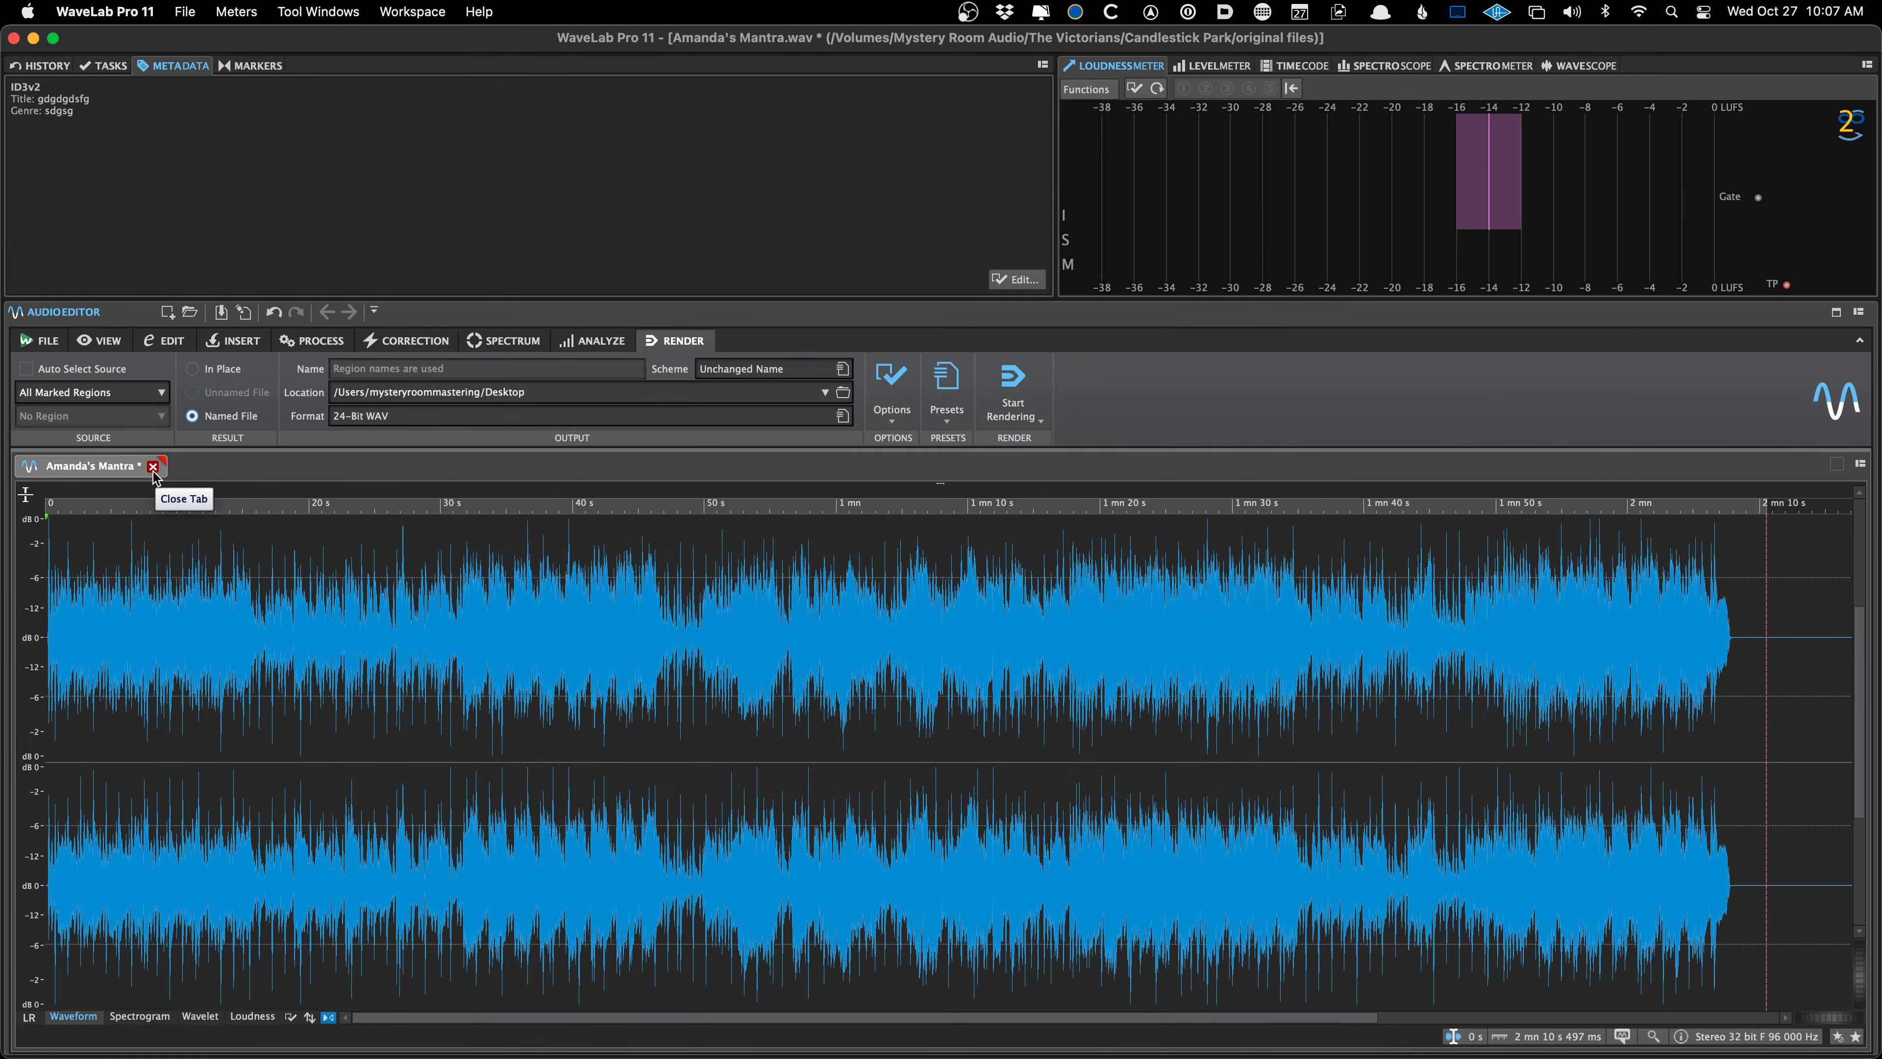
Close Amanda's Mantra without saving the metadata changes and open the same file again
{"action": "left_click", "coordinate": [153, 467]}
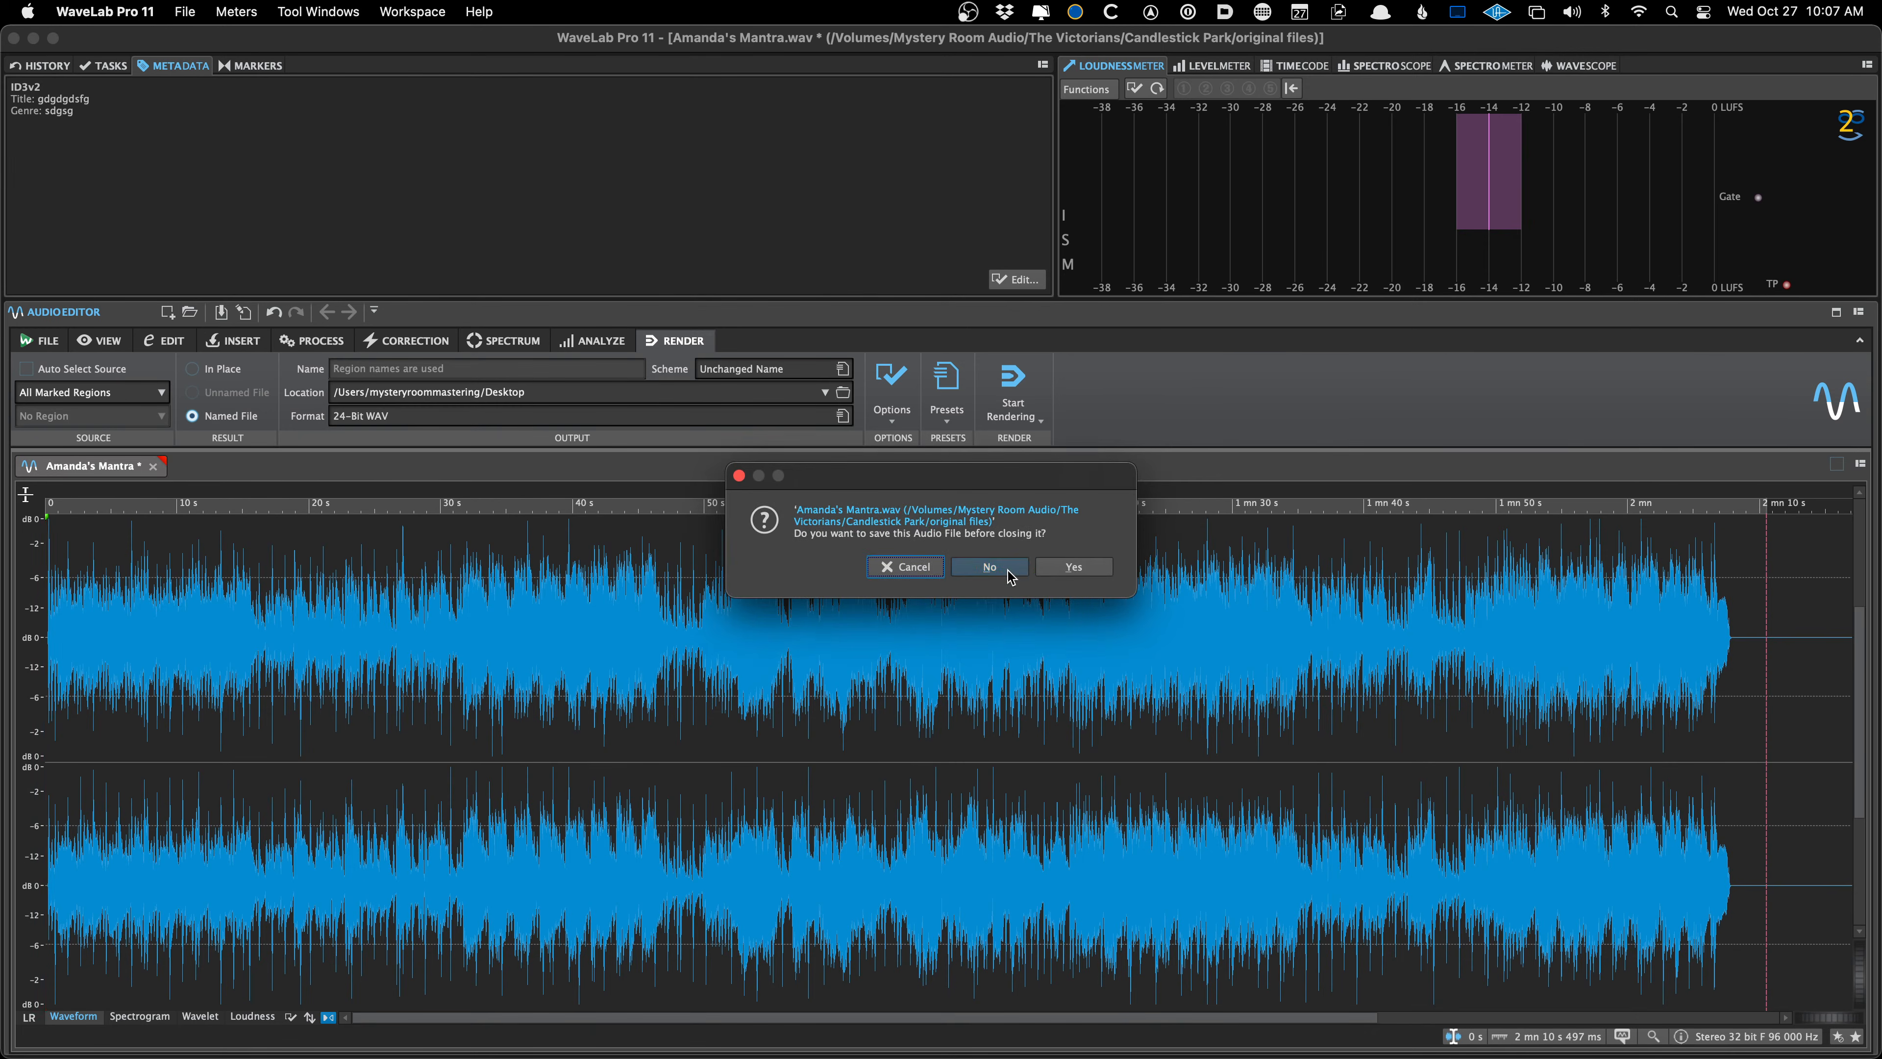
{"action": "left_click", "coordinate": [1009, 572]}
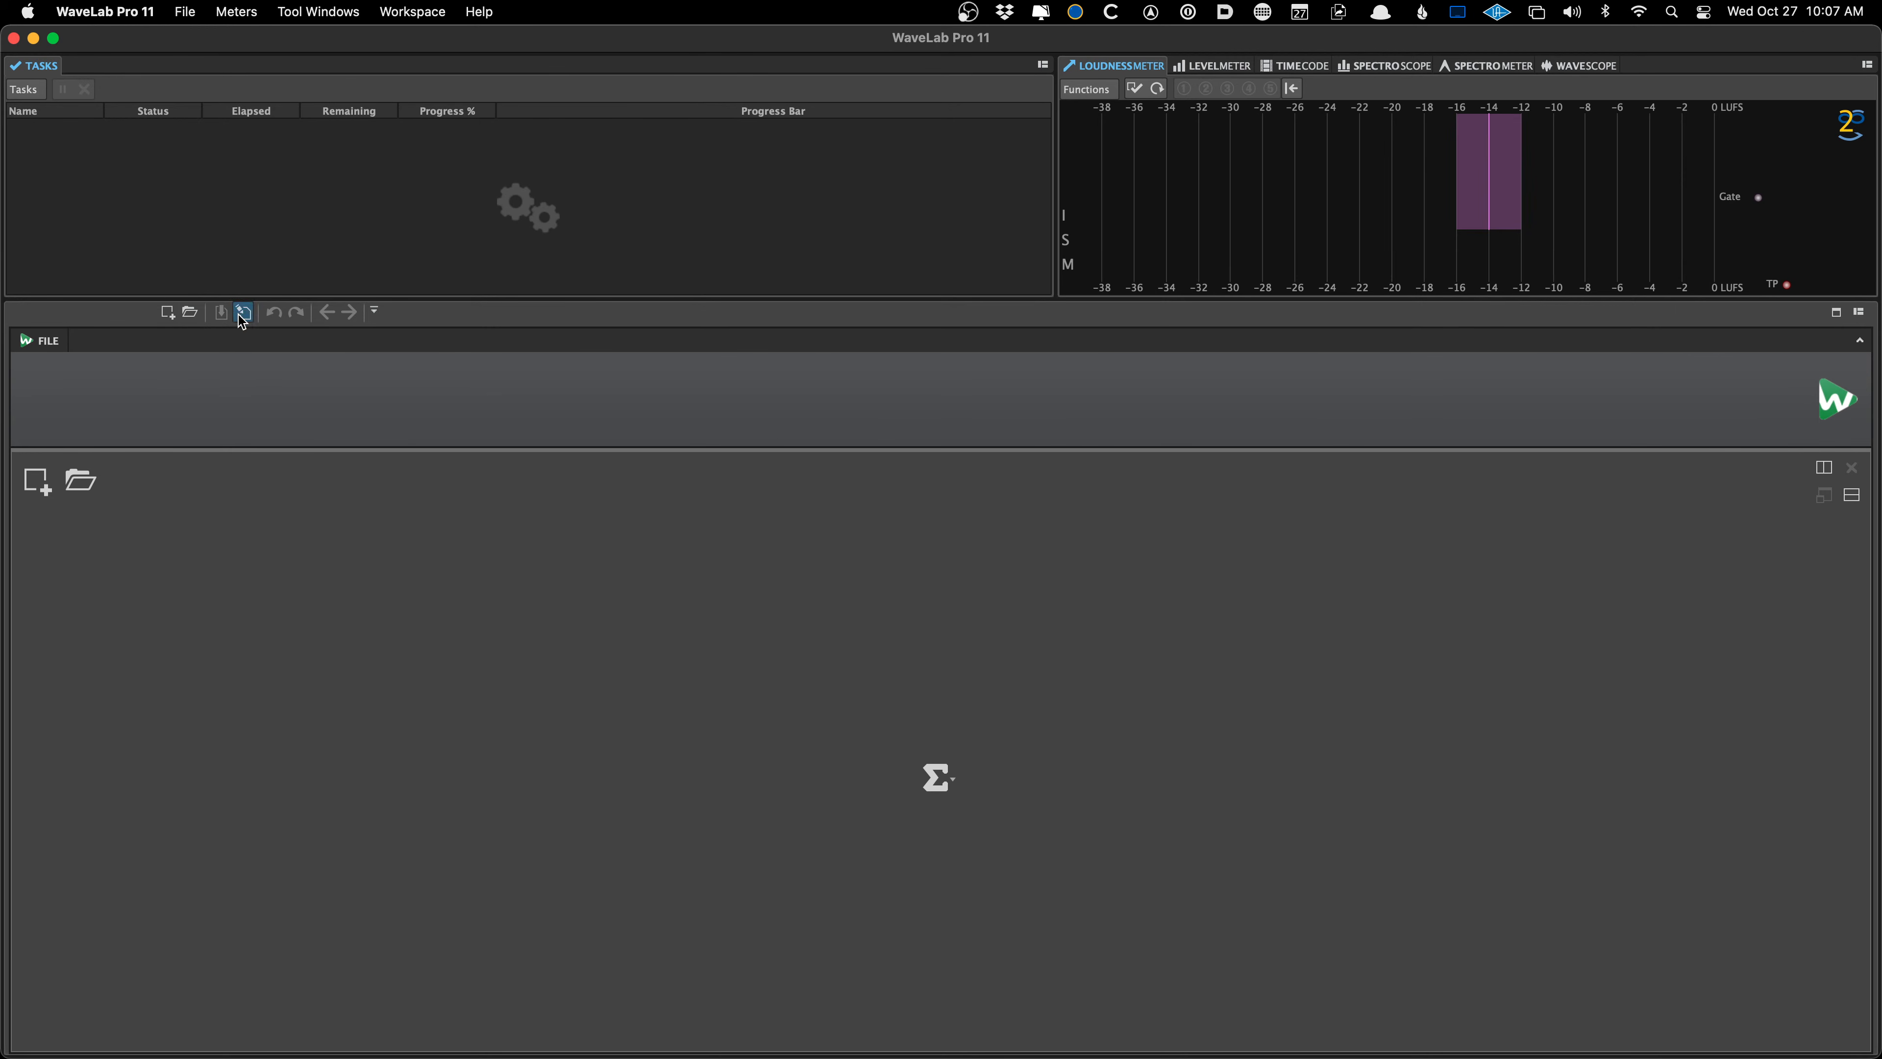
{"action": "left_click", "coordinate": [190, 311]}
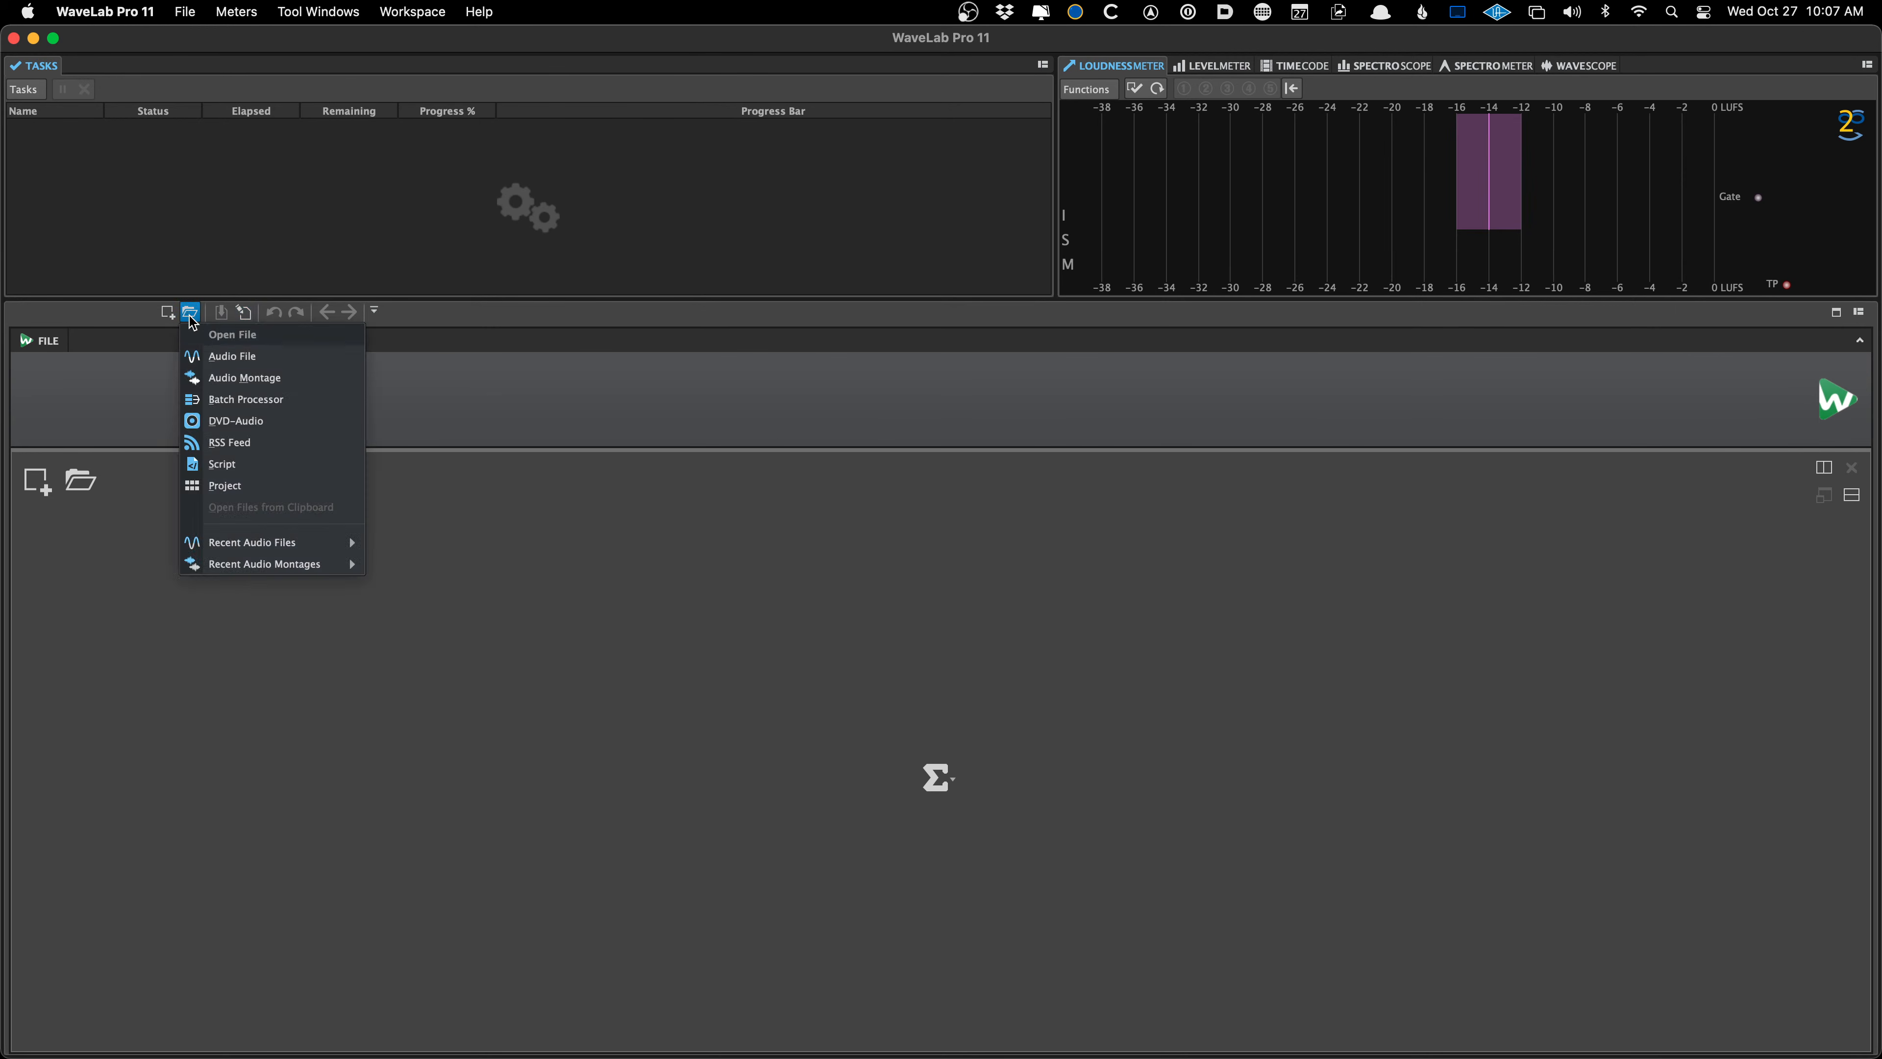
{"action": "right_click", "coordinate": [115, 389]}
{"action": "mouse_move", "coordinate": [189, 403]}
{"action": "left_click", "coordinate": [343, 401]}
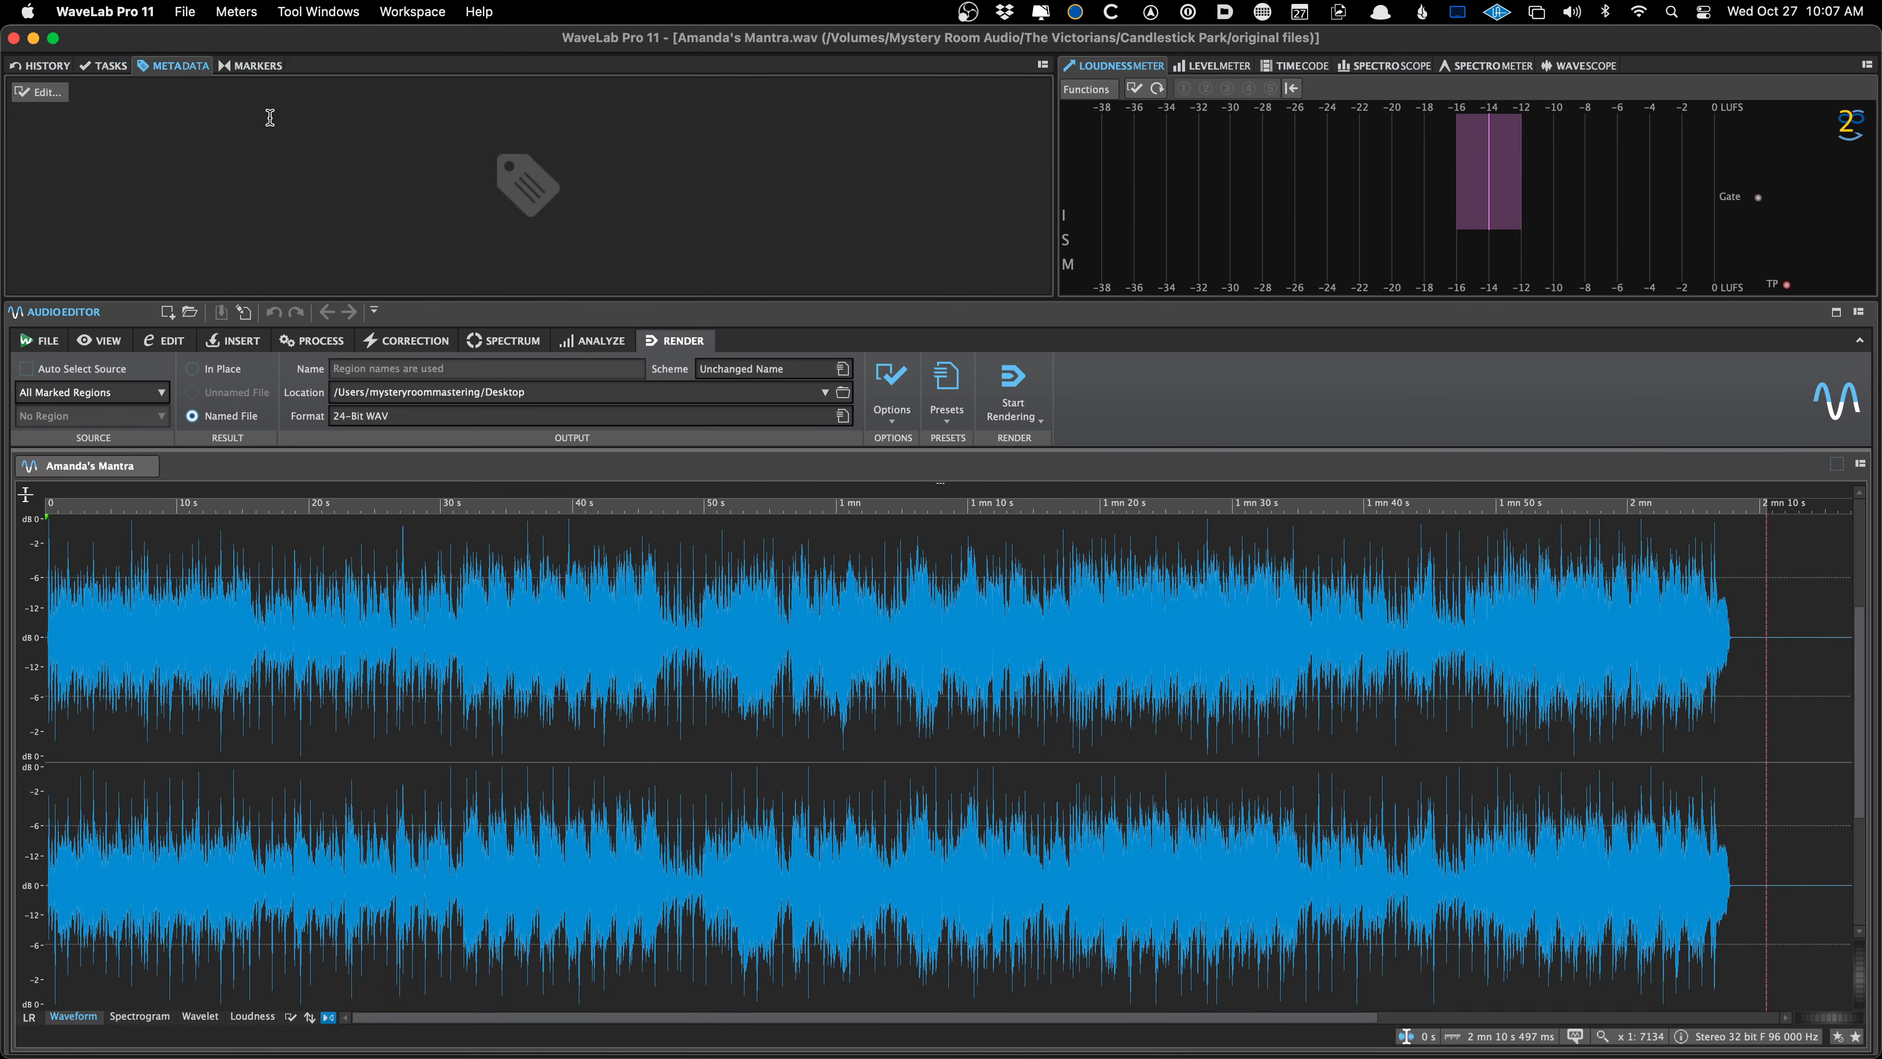
Check the ID3 v2 metadata of the reopened Amanda's Mantra file and close the file
{"action": "left_click", "coordinate": [39, 91]}
{"action": "scroll", "coordinate": [885, 659], "scroll_direction": "down", "scroll_amount": 10}
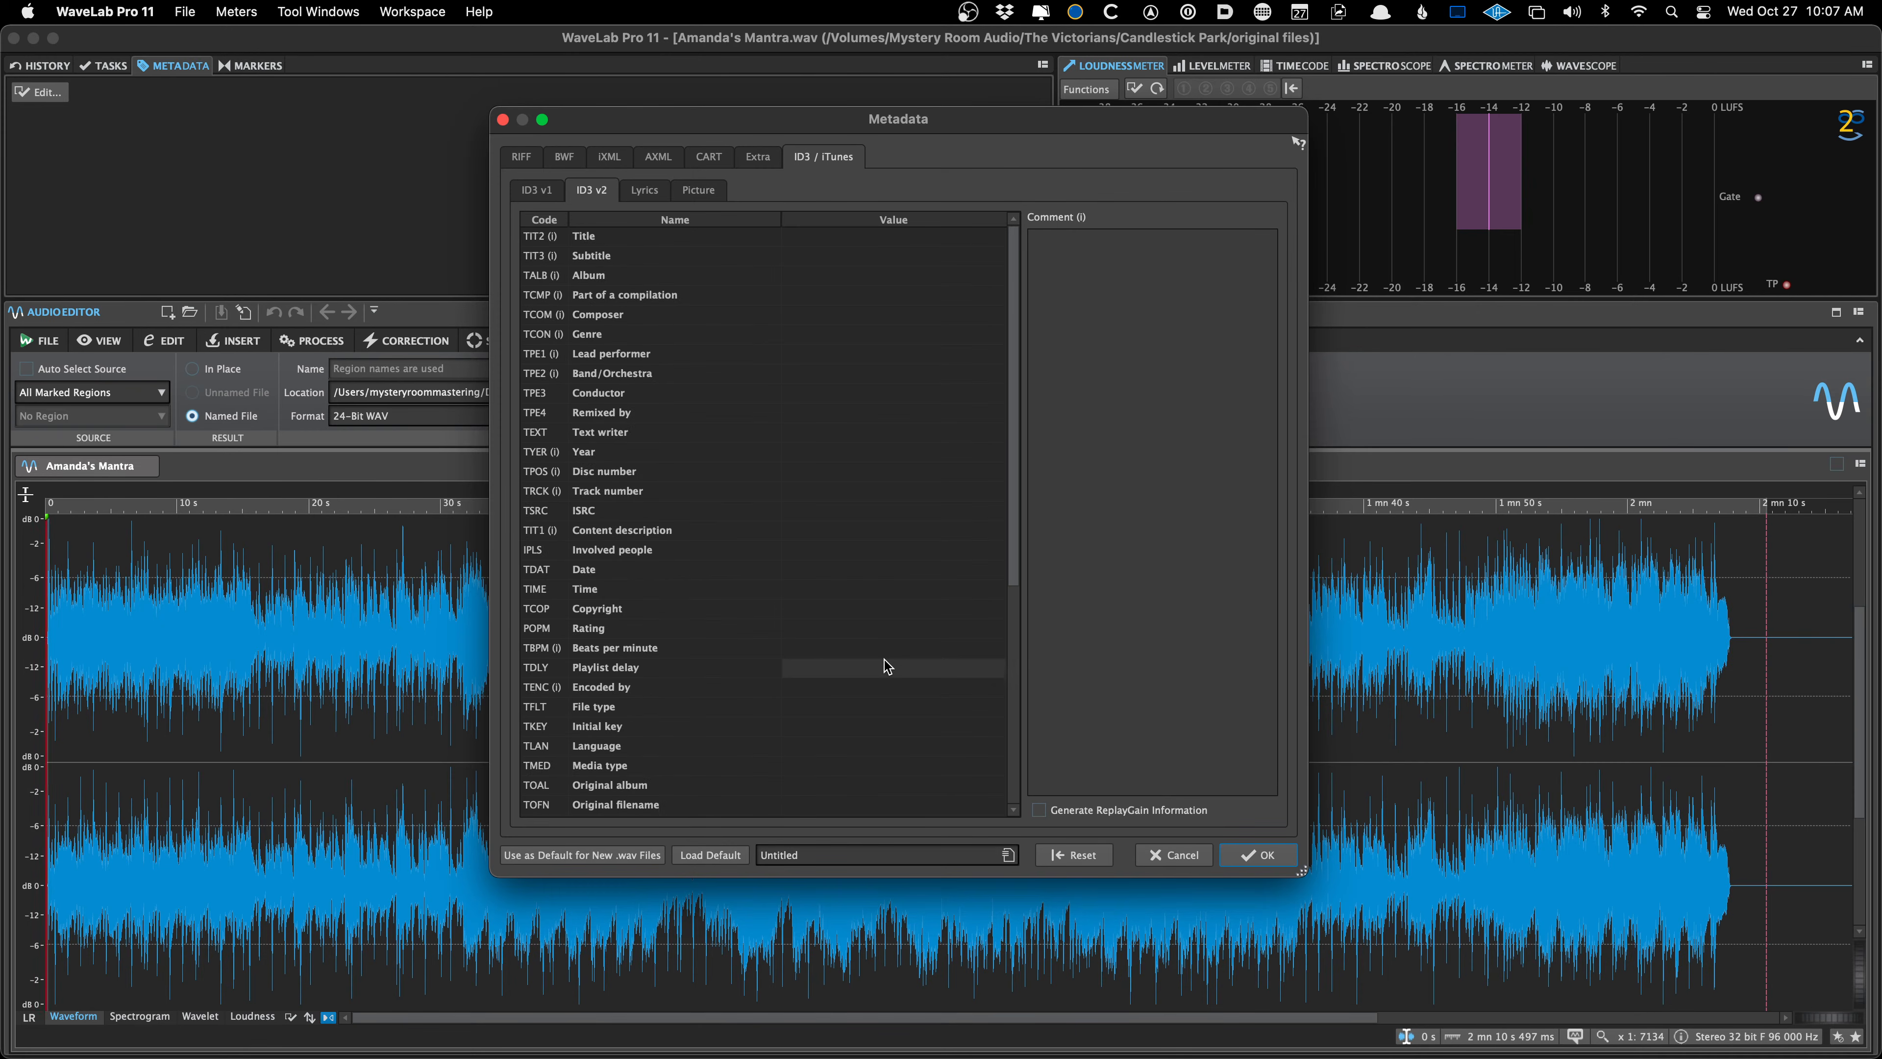
{"action": "left_click", "coordinate": [1174, 855]}
{"action": "right_click", "coordinate": [147, 461]}
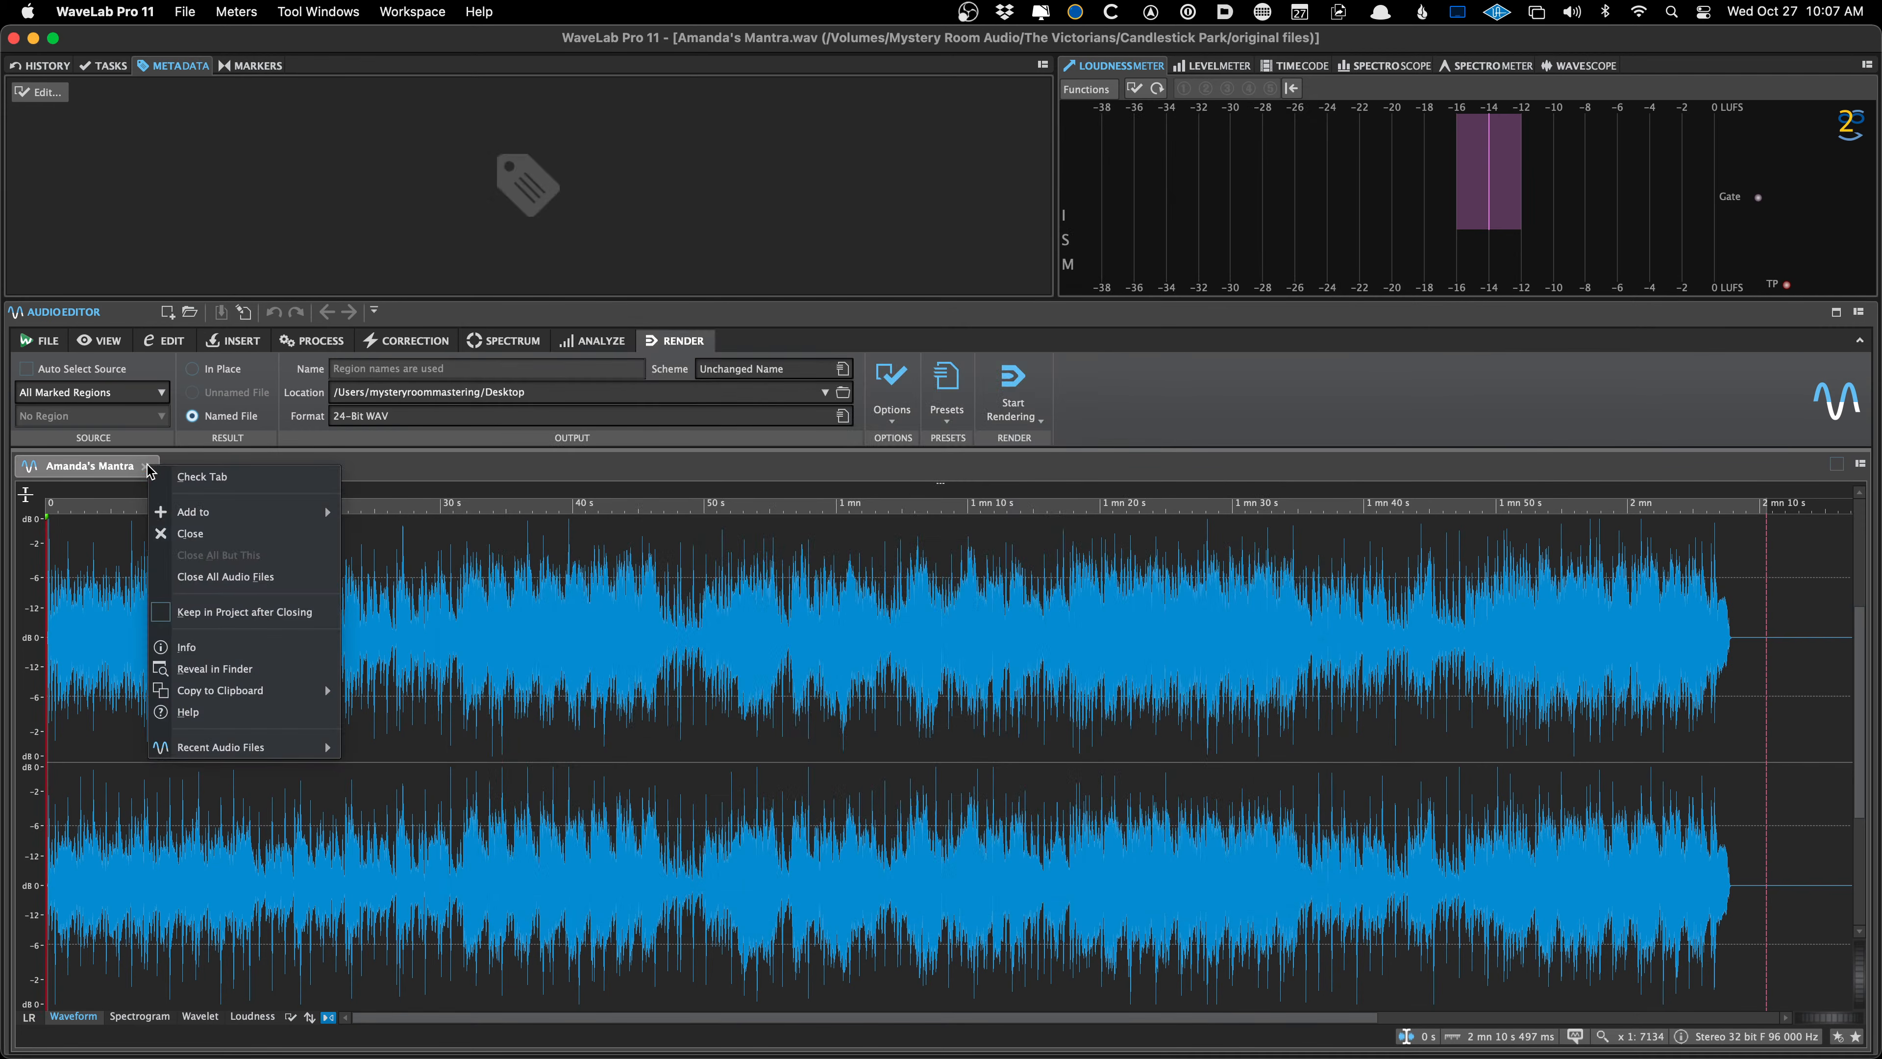
{"action": "left_click", "coordinate": [233, 231]}
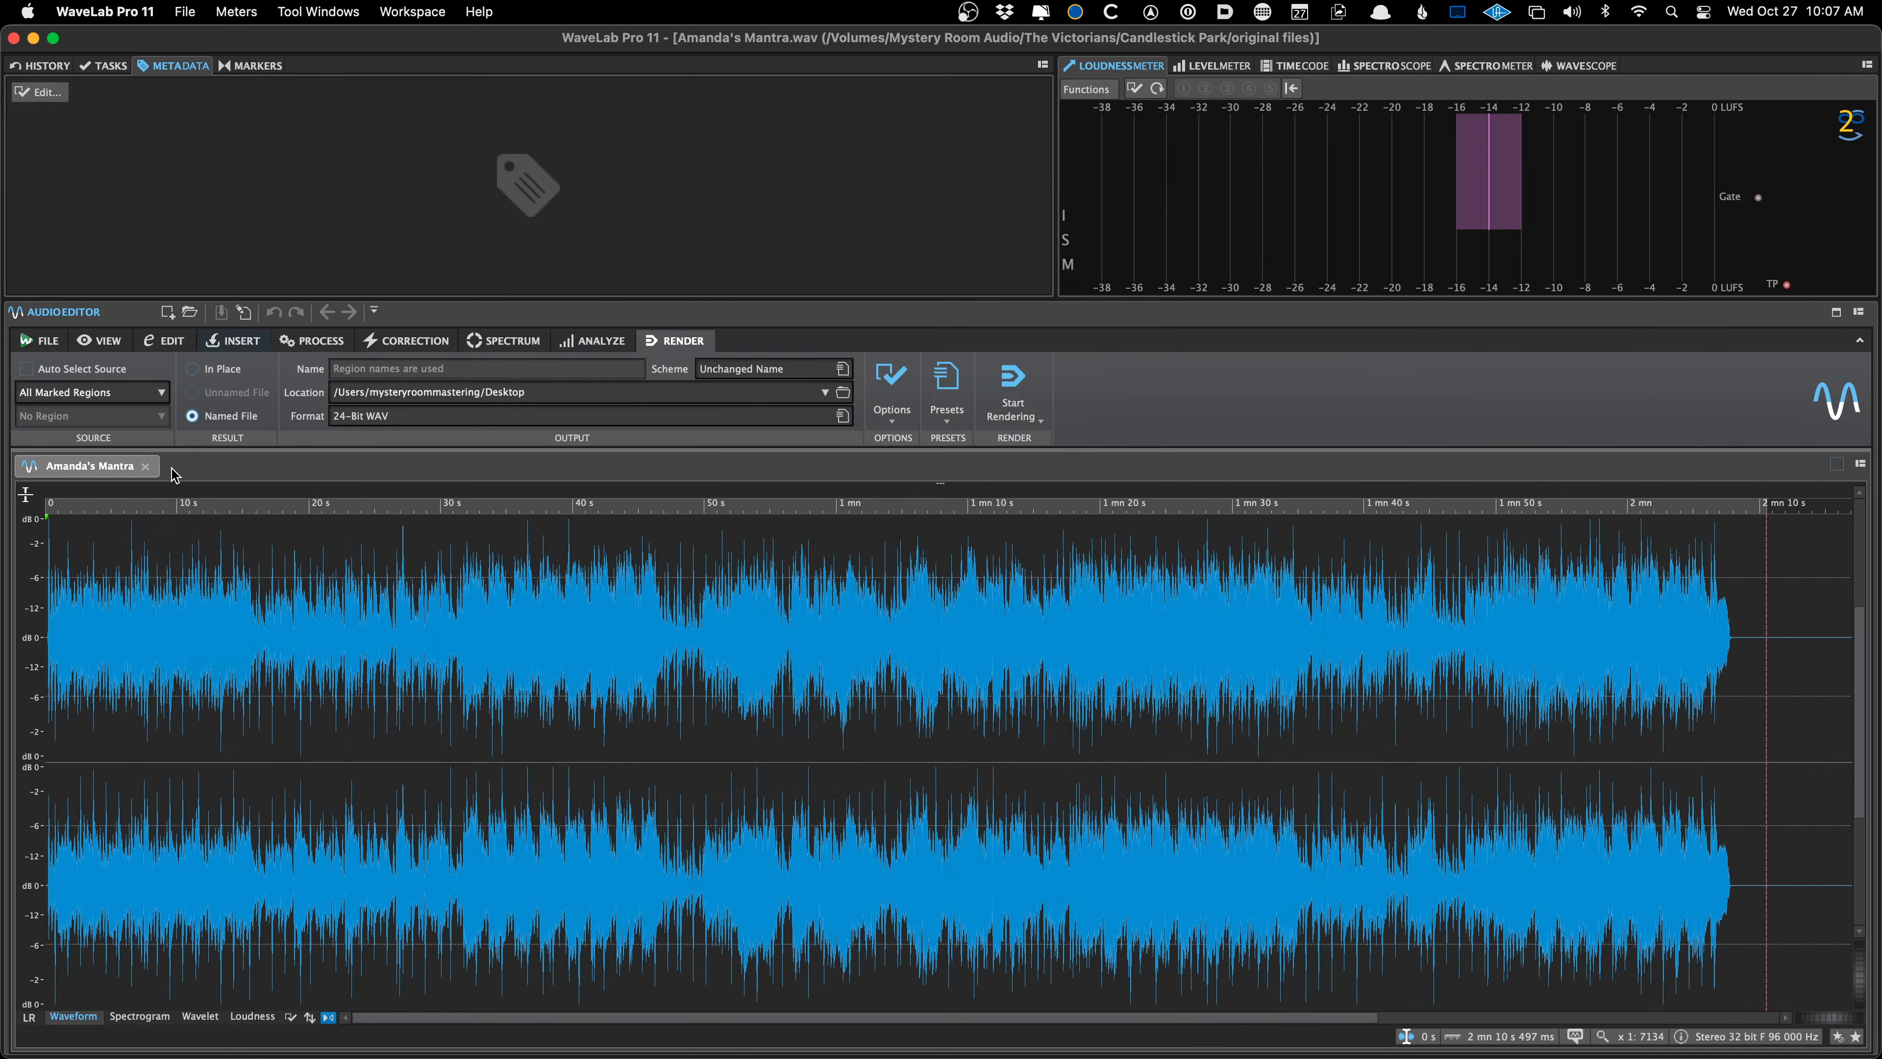
{"action": "left_click", "coordinate": [146, 466]}
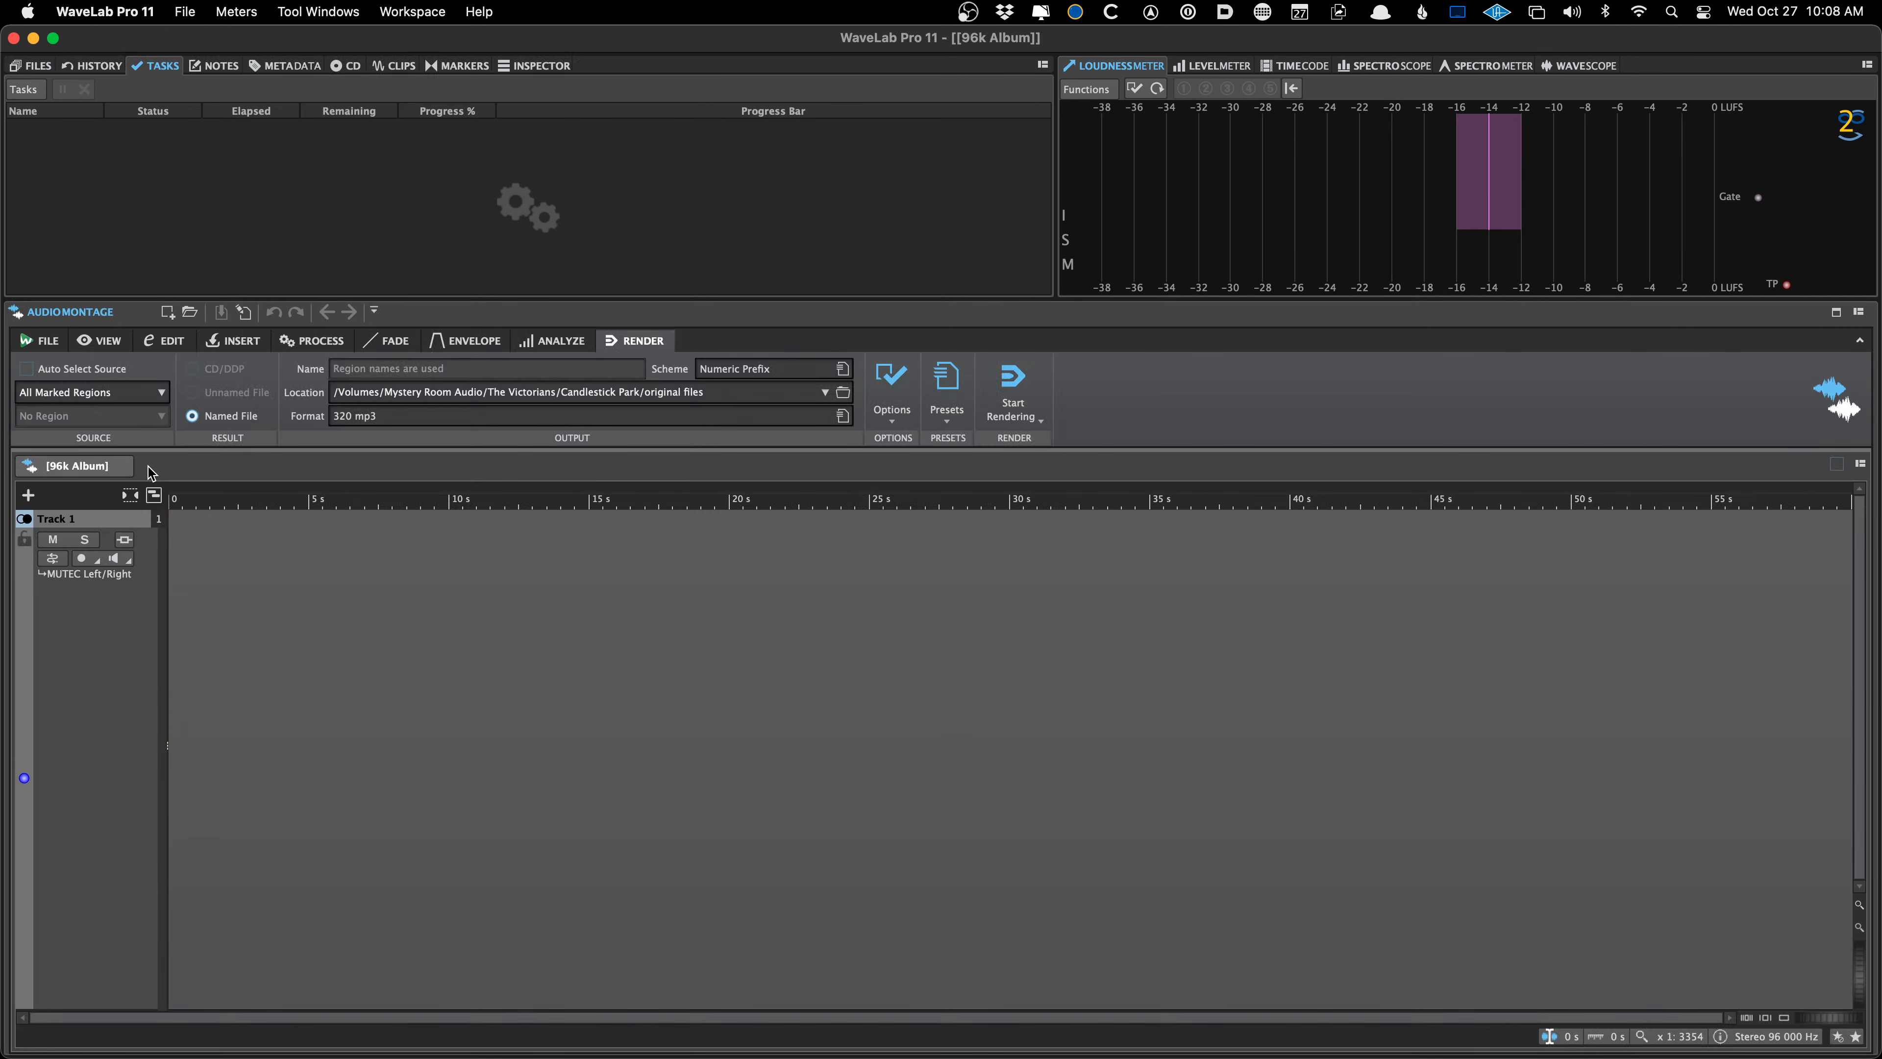
Choose all five WAV files in the original files folder for insertion into the 96k Album montage
{"action": "double_click", "coordinate": [1115, 722]}
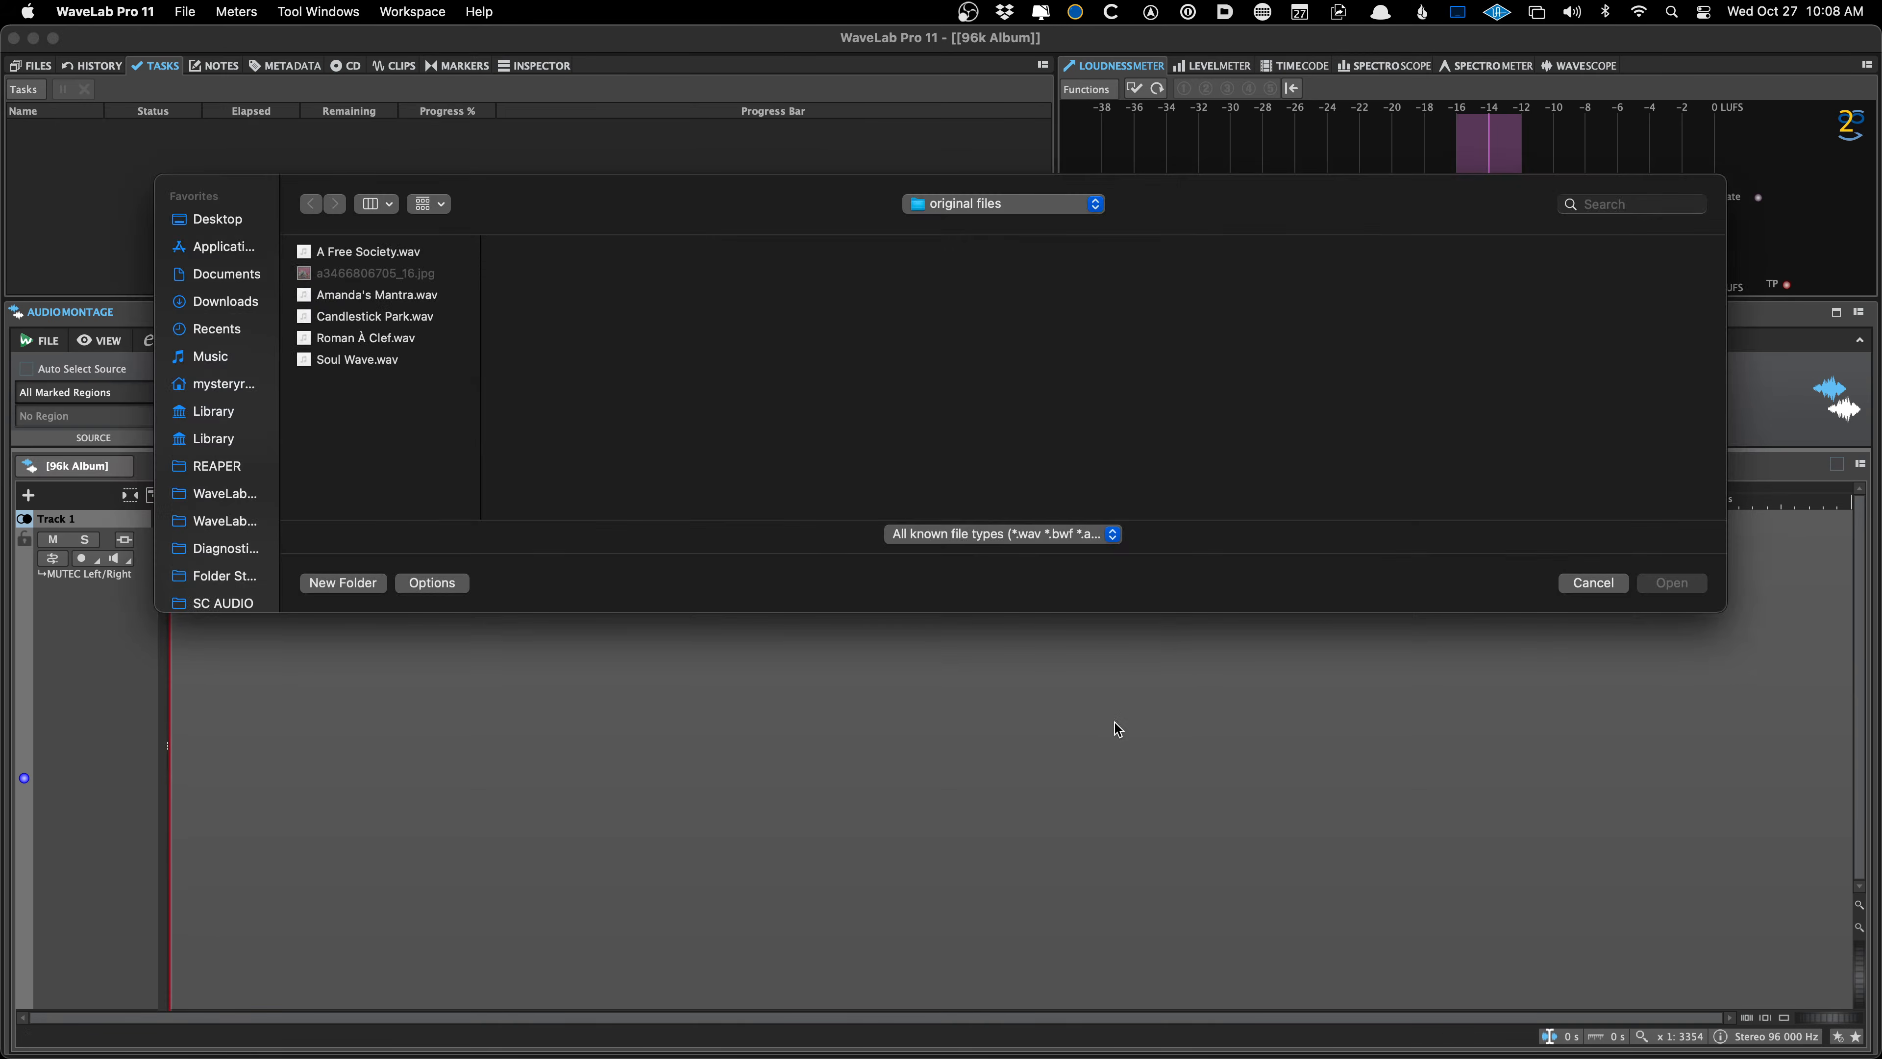
{"action": "key", "text": "Up"}
{"action": "key", "text": "shift+Down"}
{"action": "key", "text": "shift+Down"}
{"action": "key", "text": "shift+Down"}
{"action": "key", "text": "shift+Down"}
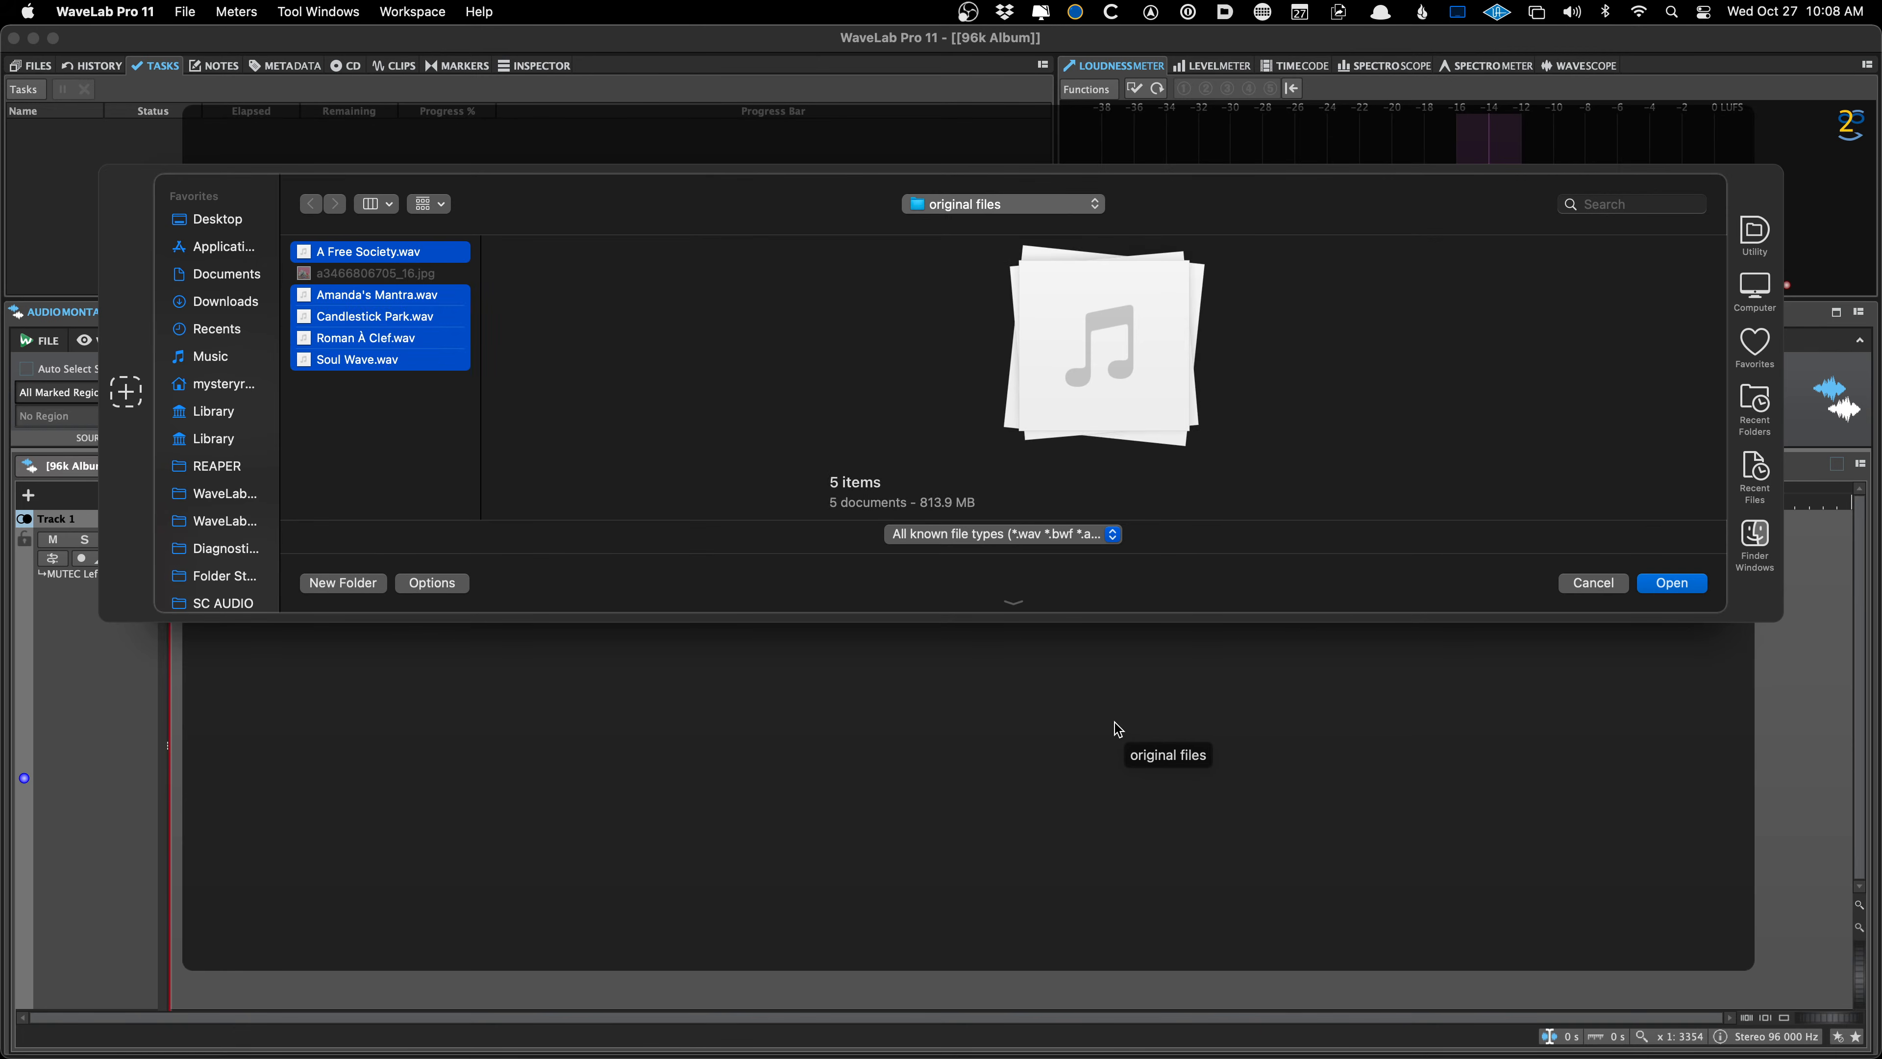
{"action": "key", "text": "Return"}
Move Candlestick Park.wav to the first position in the list of audio files to insert
{"action": "key", "text": "Down"}
{"action": "key", "text": "Down"}
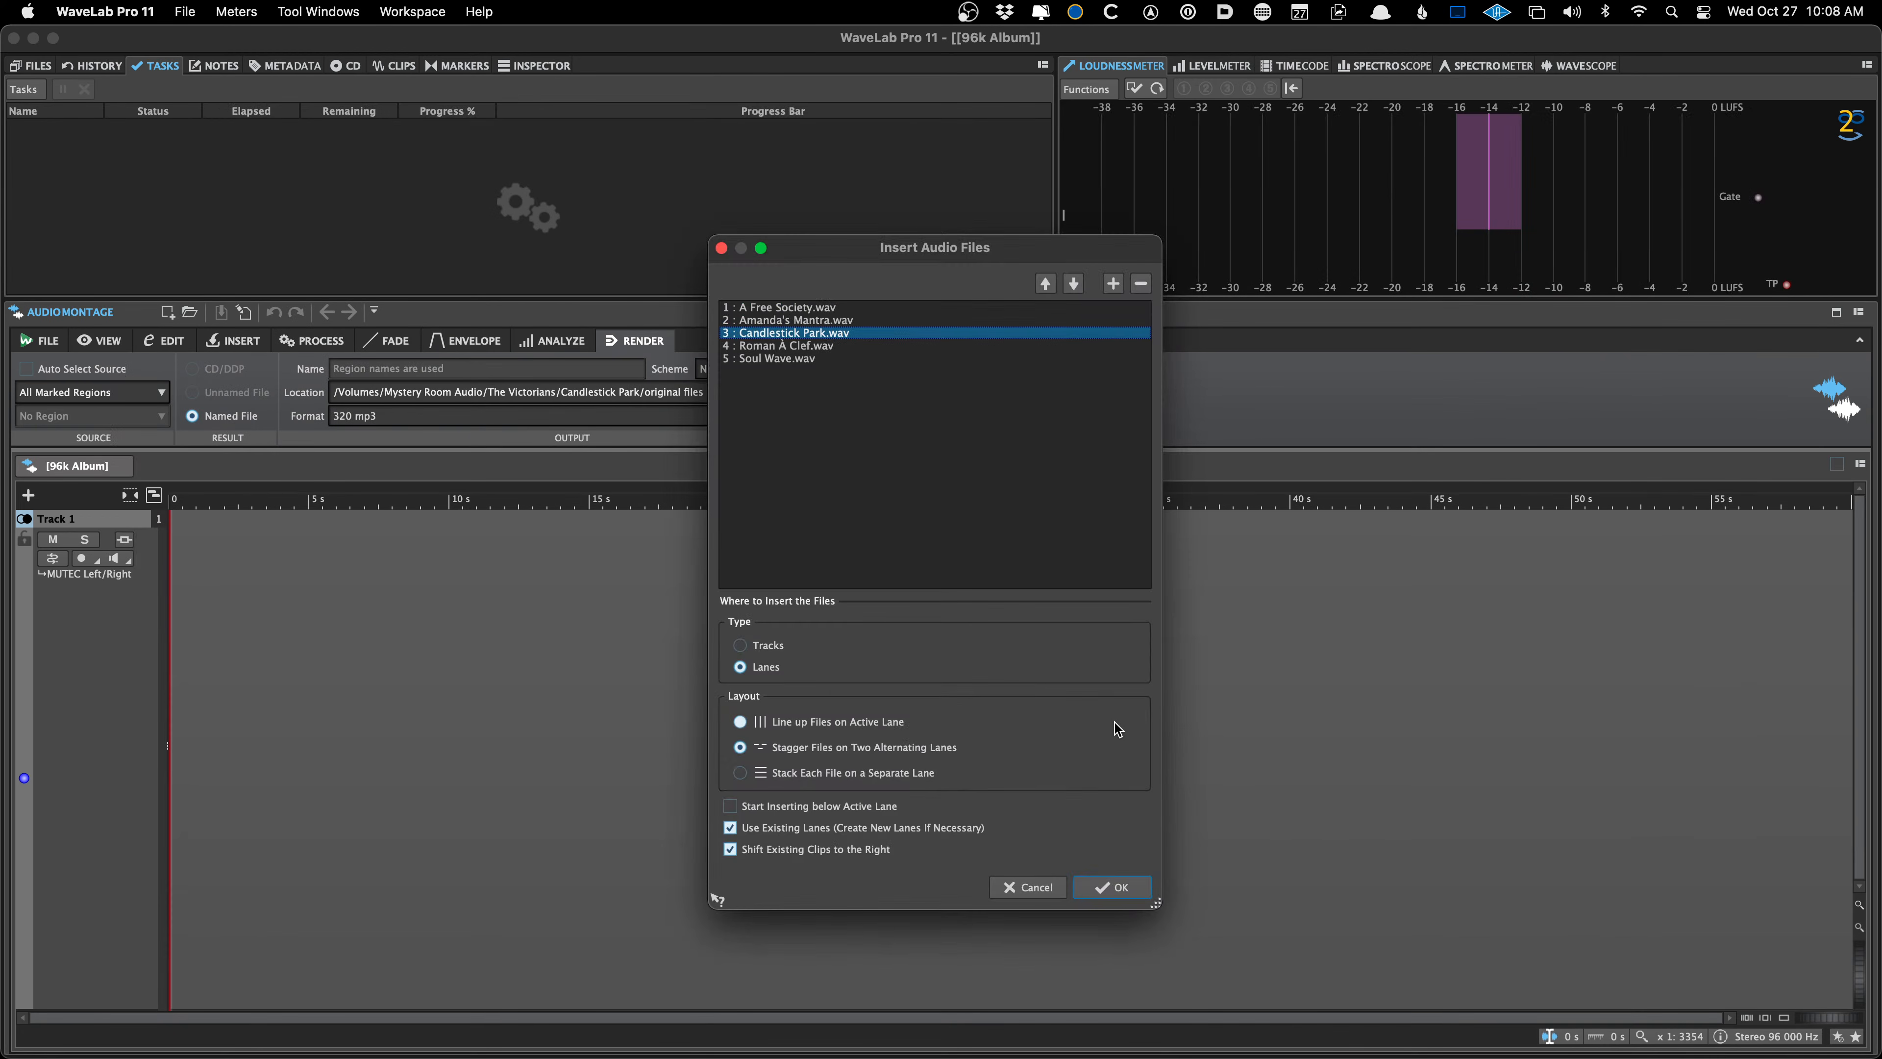
{"action": "key", "text": "super+Up"}
{"action": "key", "text": "super+Up"}
Rearrange Roman À Clef.wav and Soul Wave.wav in the insert list, placing them fourth and fifth
{"action": "key", "text": "Down"}
{"action": "key", "text": "Down"}
{"action": "key", "text": "Down"}
{"action": "key", "text": "super+Up"}
{"action": "key", "text": "super+Up"}
{"action": "key", "text": "super+Down"}
{"action": "key", "text": "super+Down"}
{"action": "key", "text": "super+Down"}
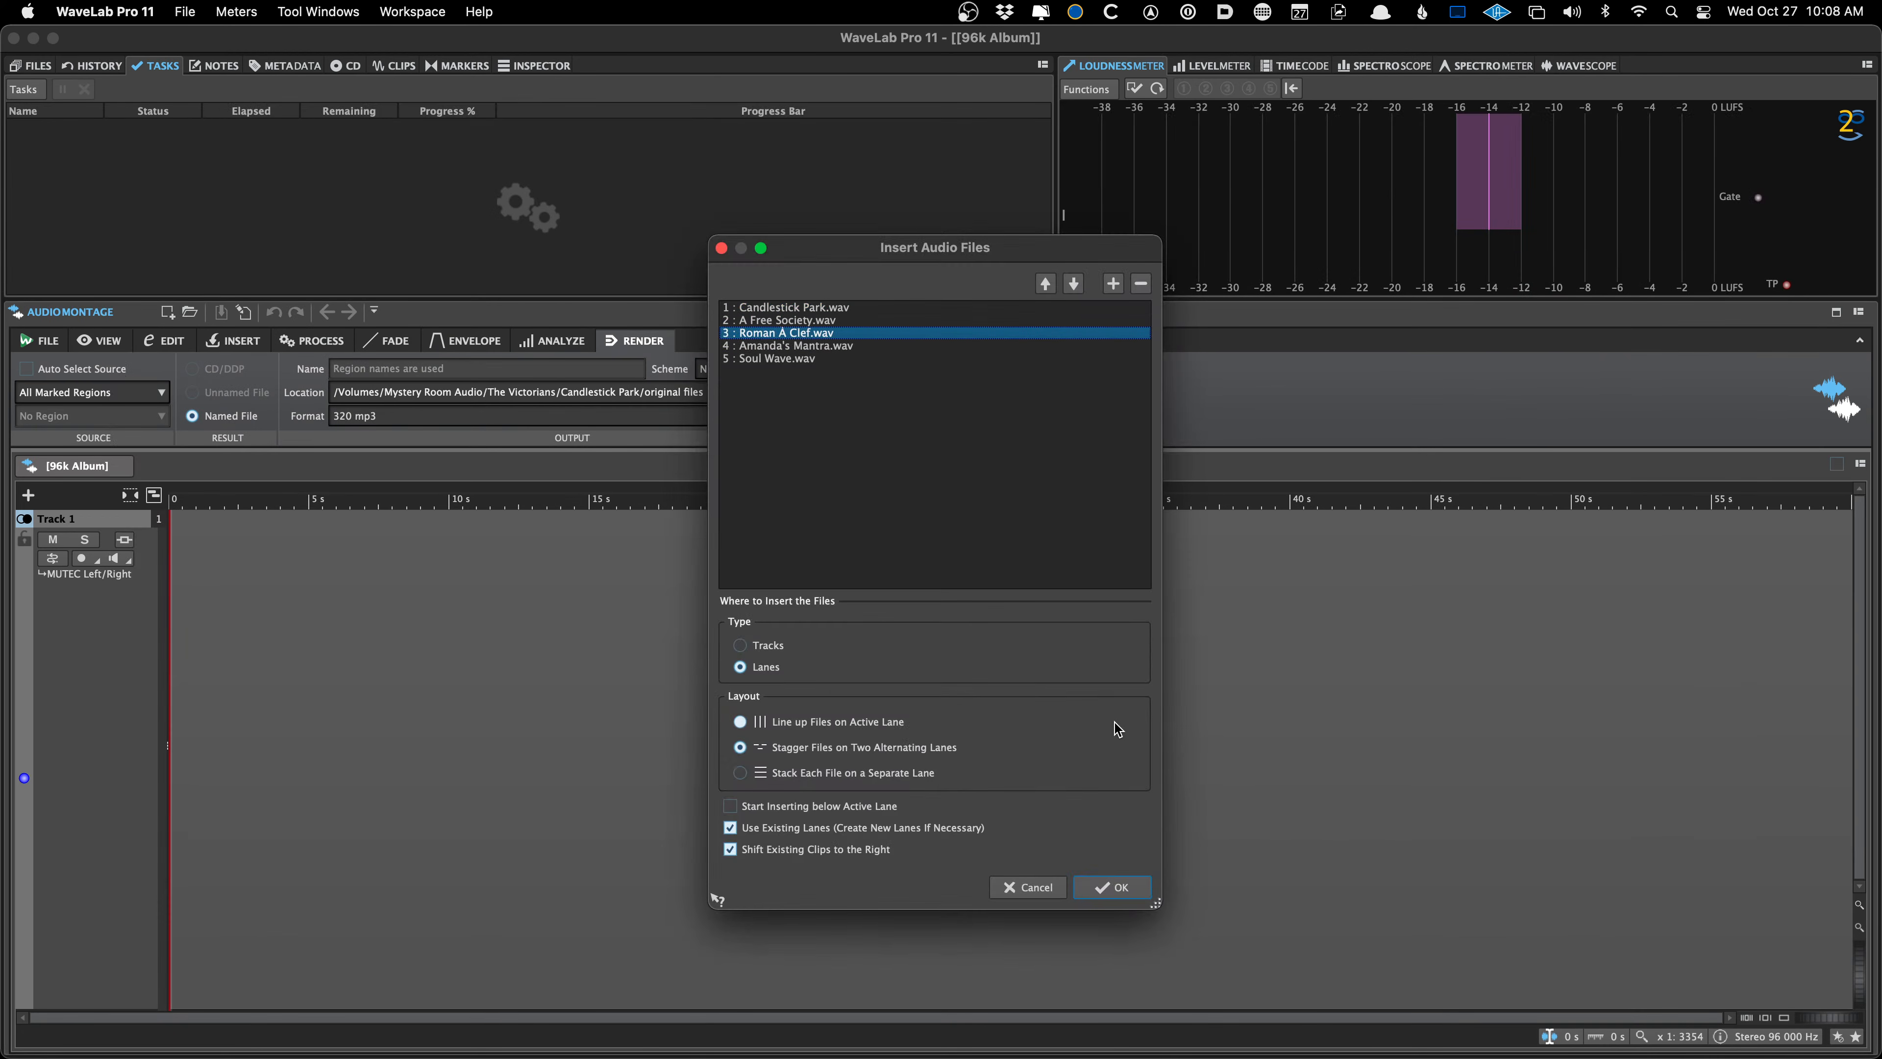
{"action": "key", "text": "Up"}
{"action": "key", "text": "Up"}
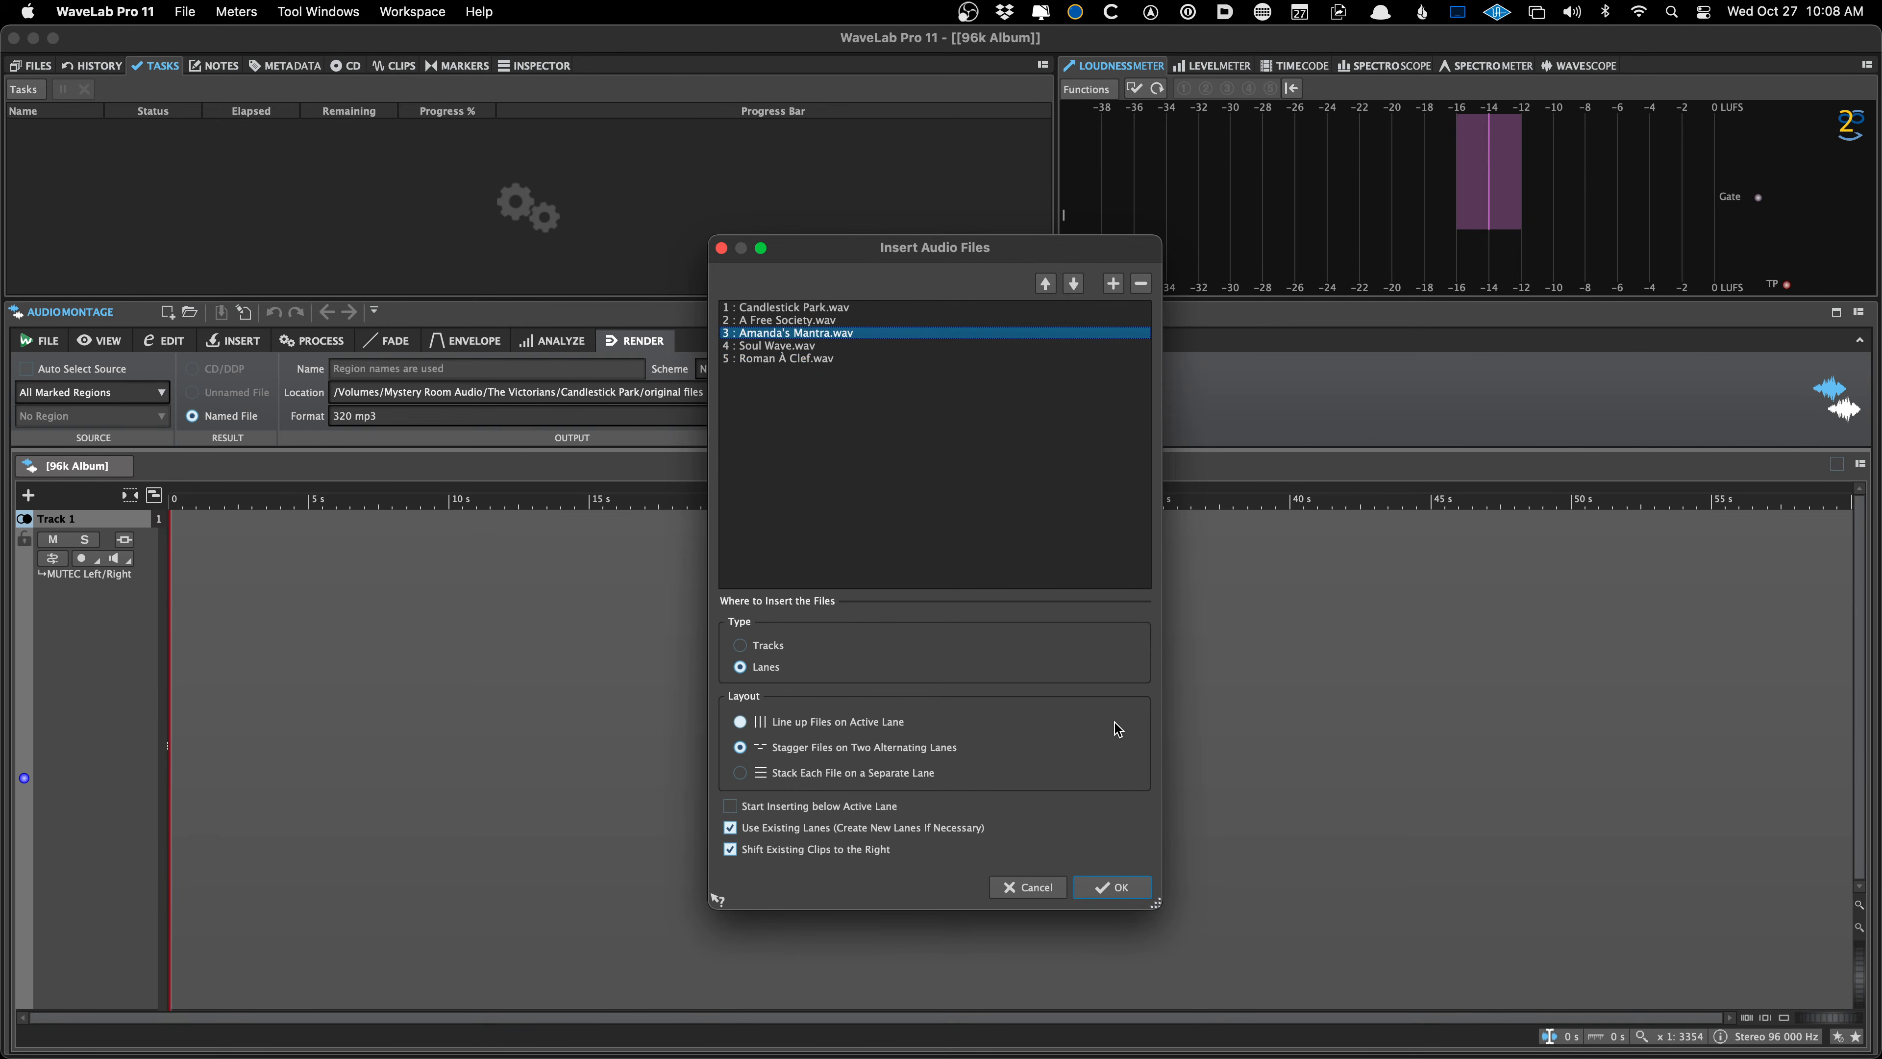
{"action": "key", "text": "Down"}
{"action": "key", "text": "super+Down"}
Switch to Notes to consult the album's track order and remove the stray space before "The Victorians"
{"action": "key", "text": "super+Tab"}
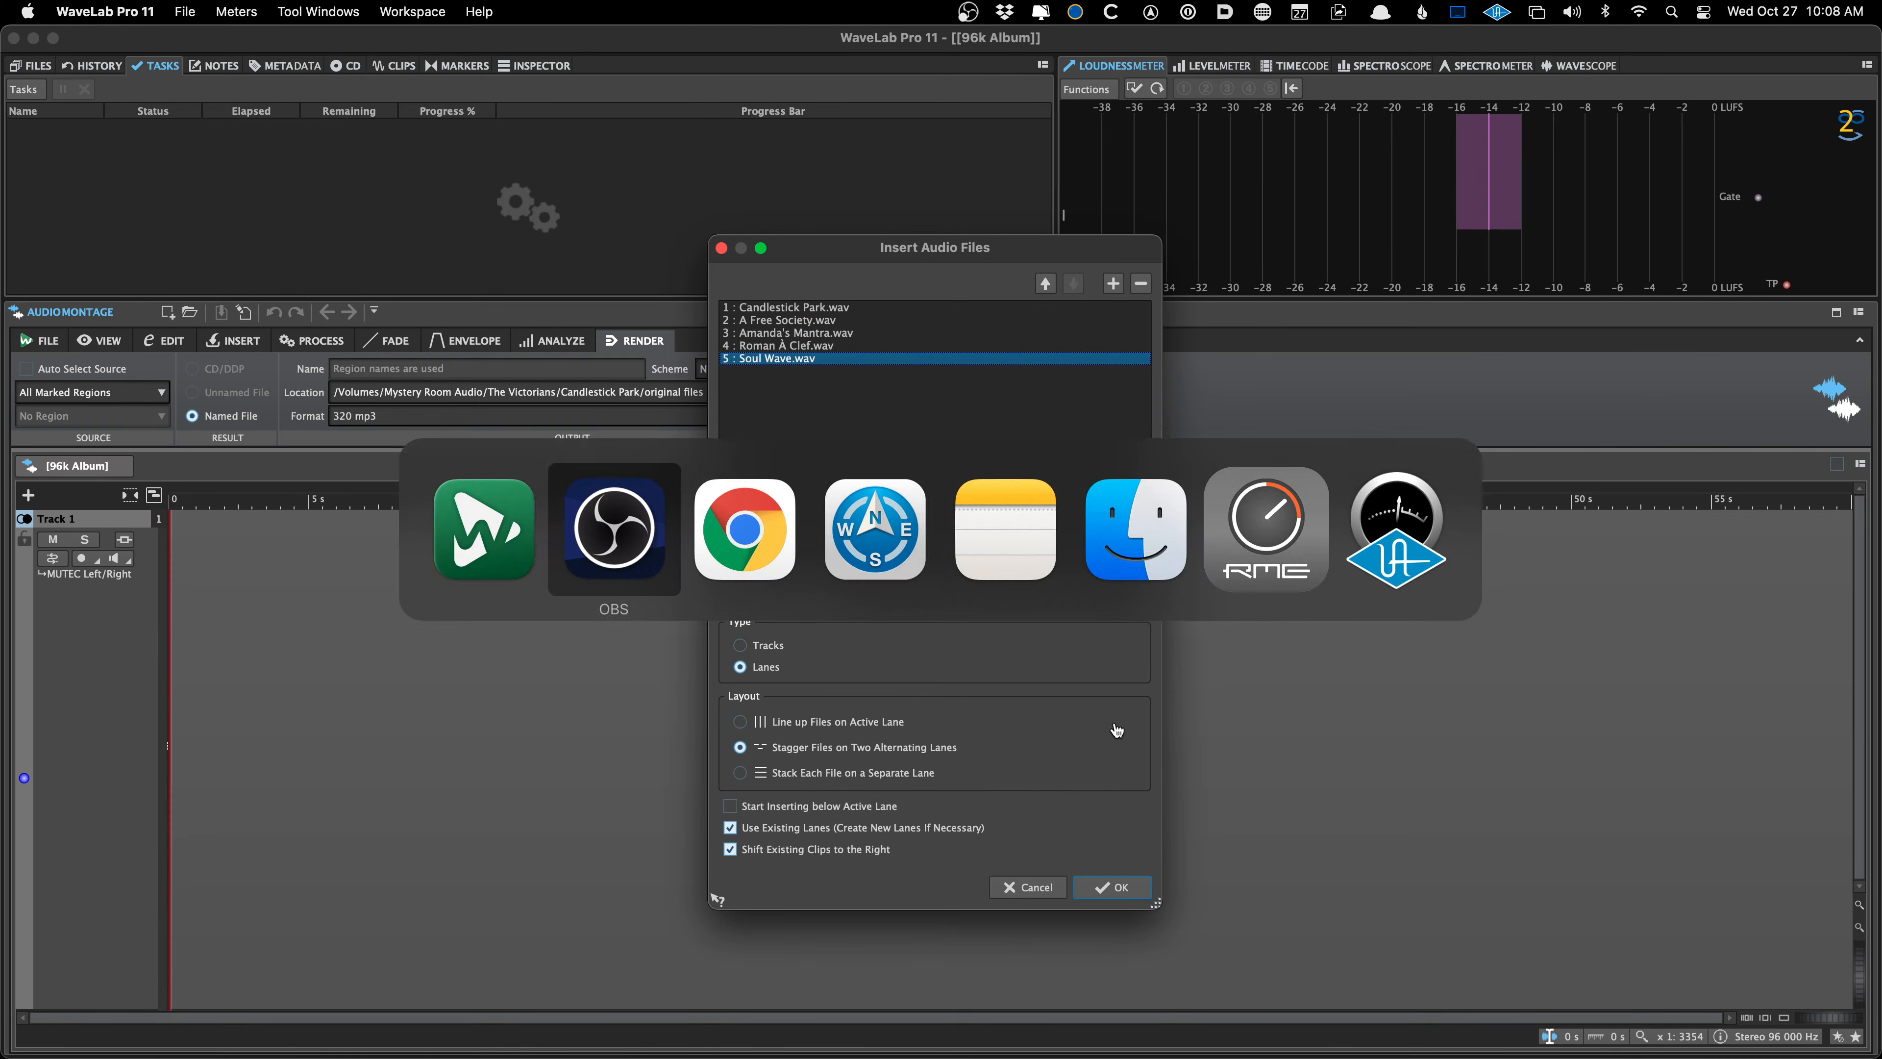
{"action": "key", "text": "super+Tab"}
{"action": "key", "text": "super+Tab"}
{"action": "key", "text": "super+Tab"}
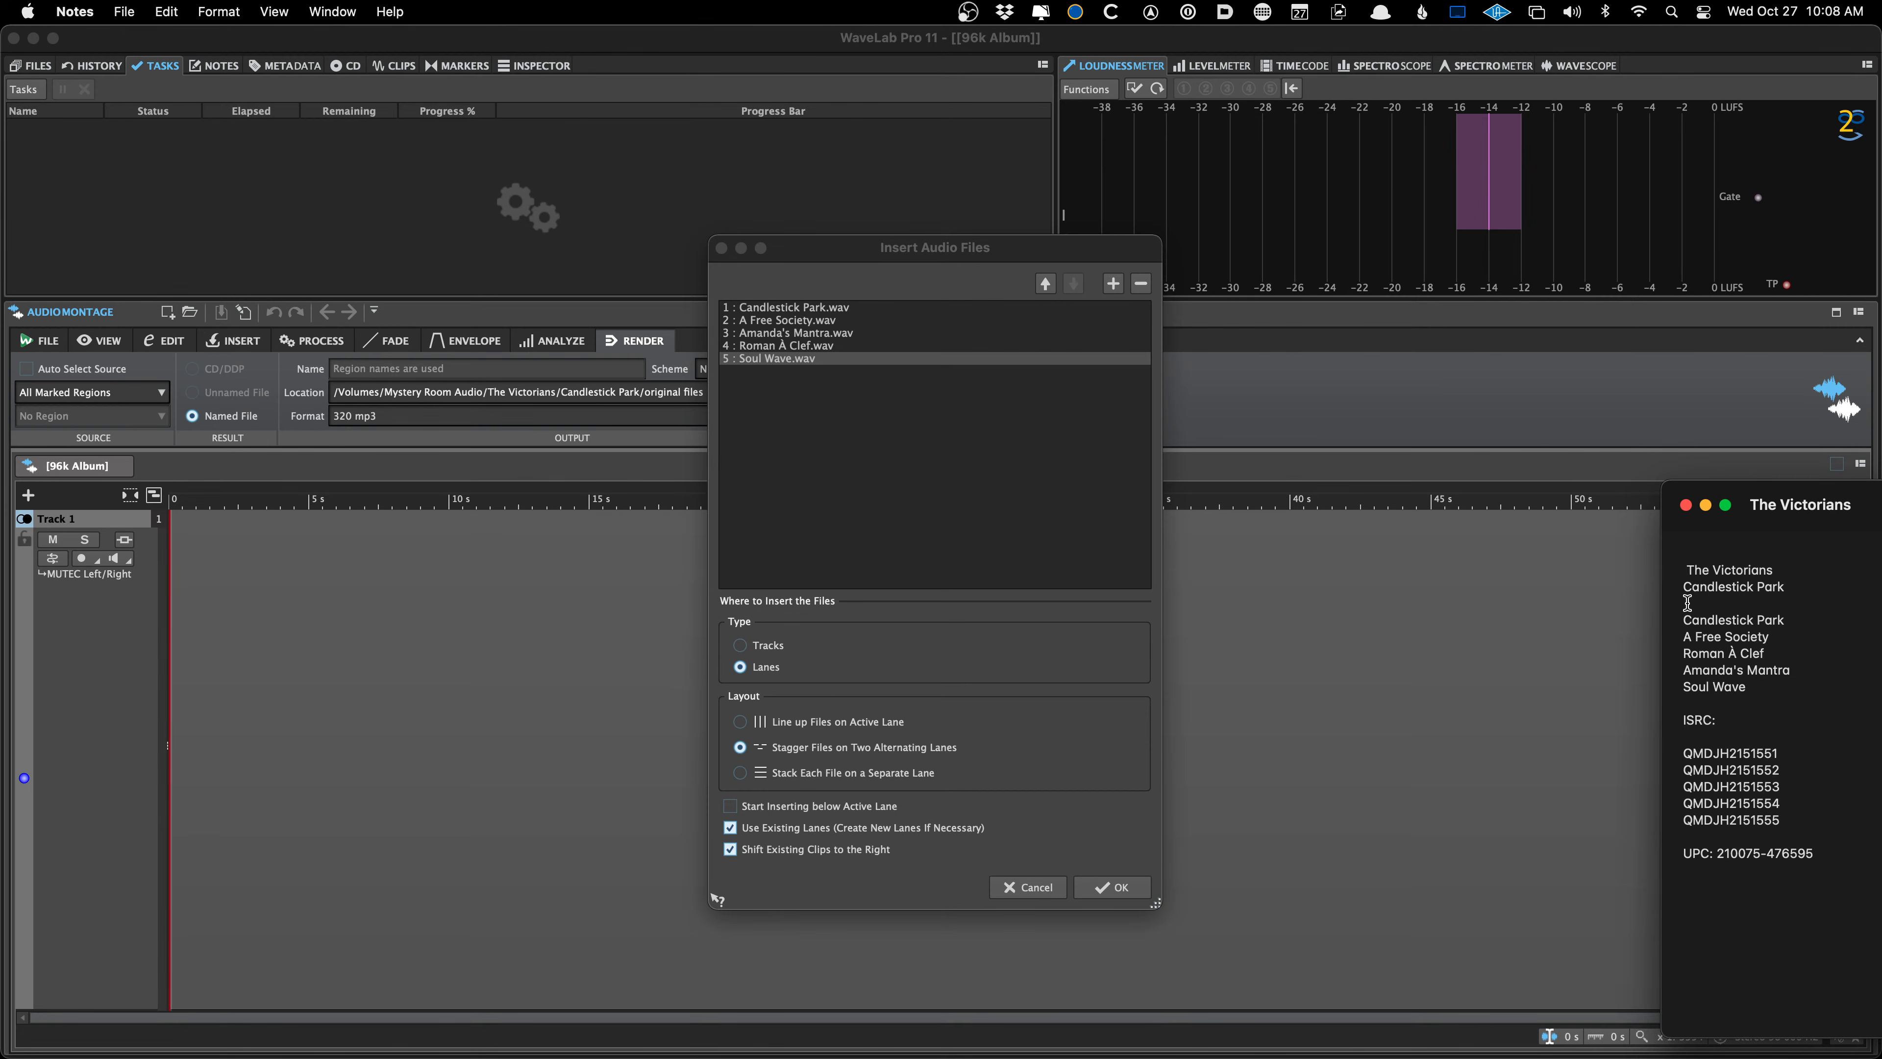
{"action": "key", "text": "BackSpace"}
Return to WaveLab and move Roman À Clef.wav to third position, above Amanda's Mantra.wav, following the note's track order
{"action": "left_click", "coordinate": [852, 307]}
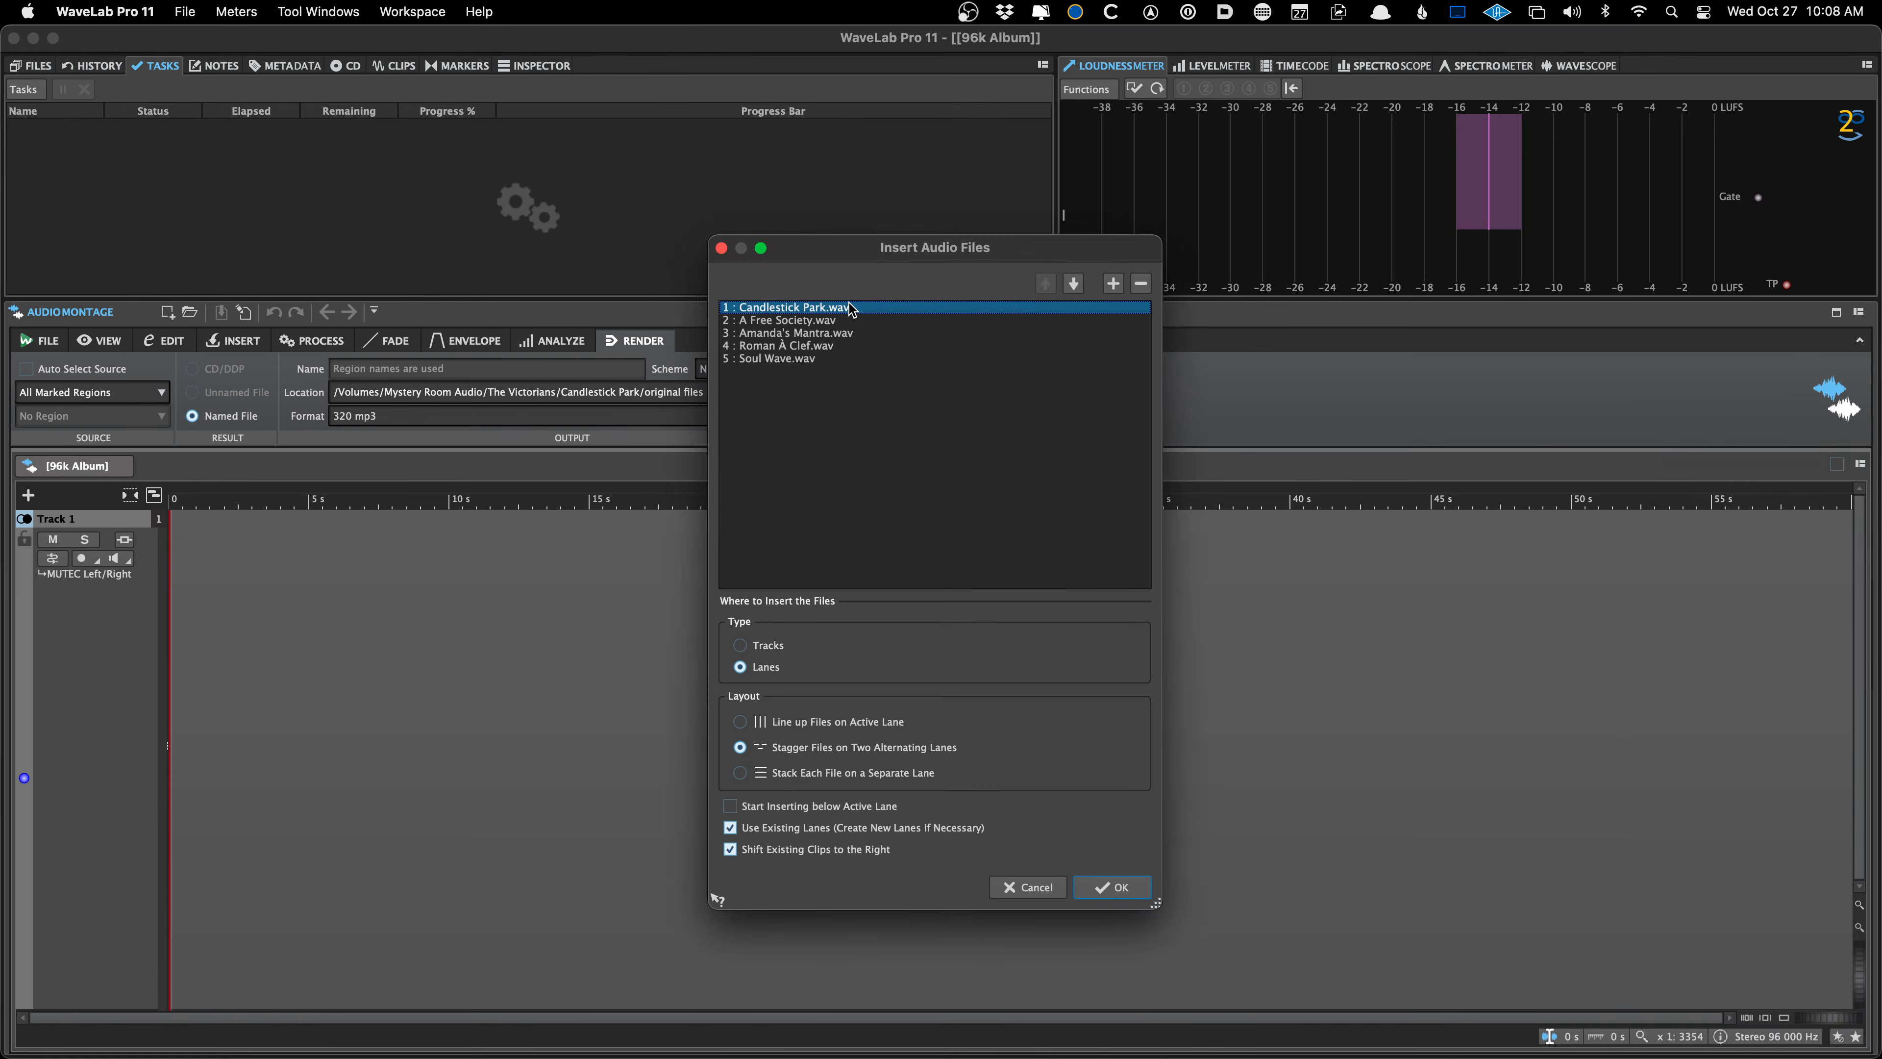
{"action": "key", "text": "Down"}
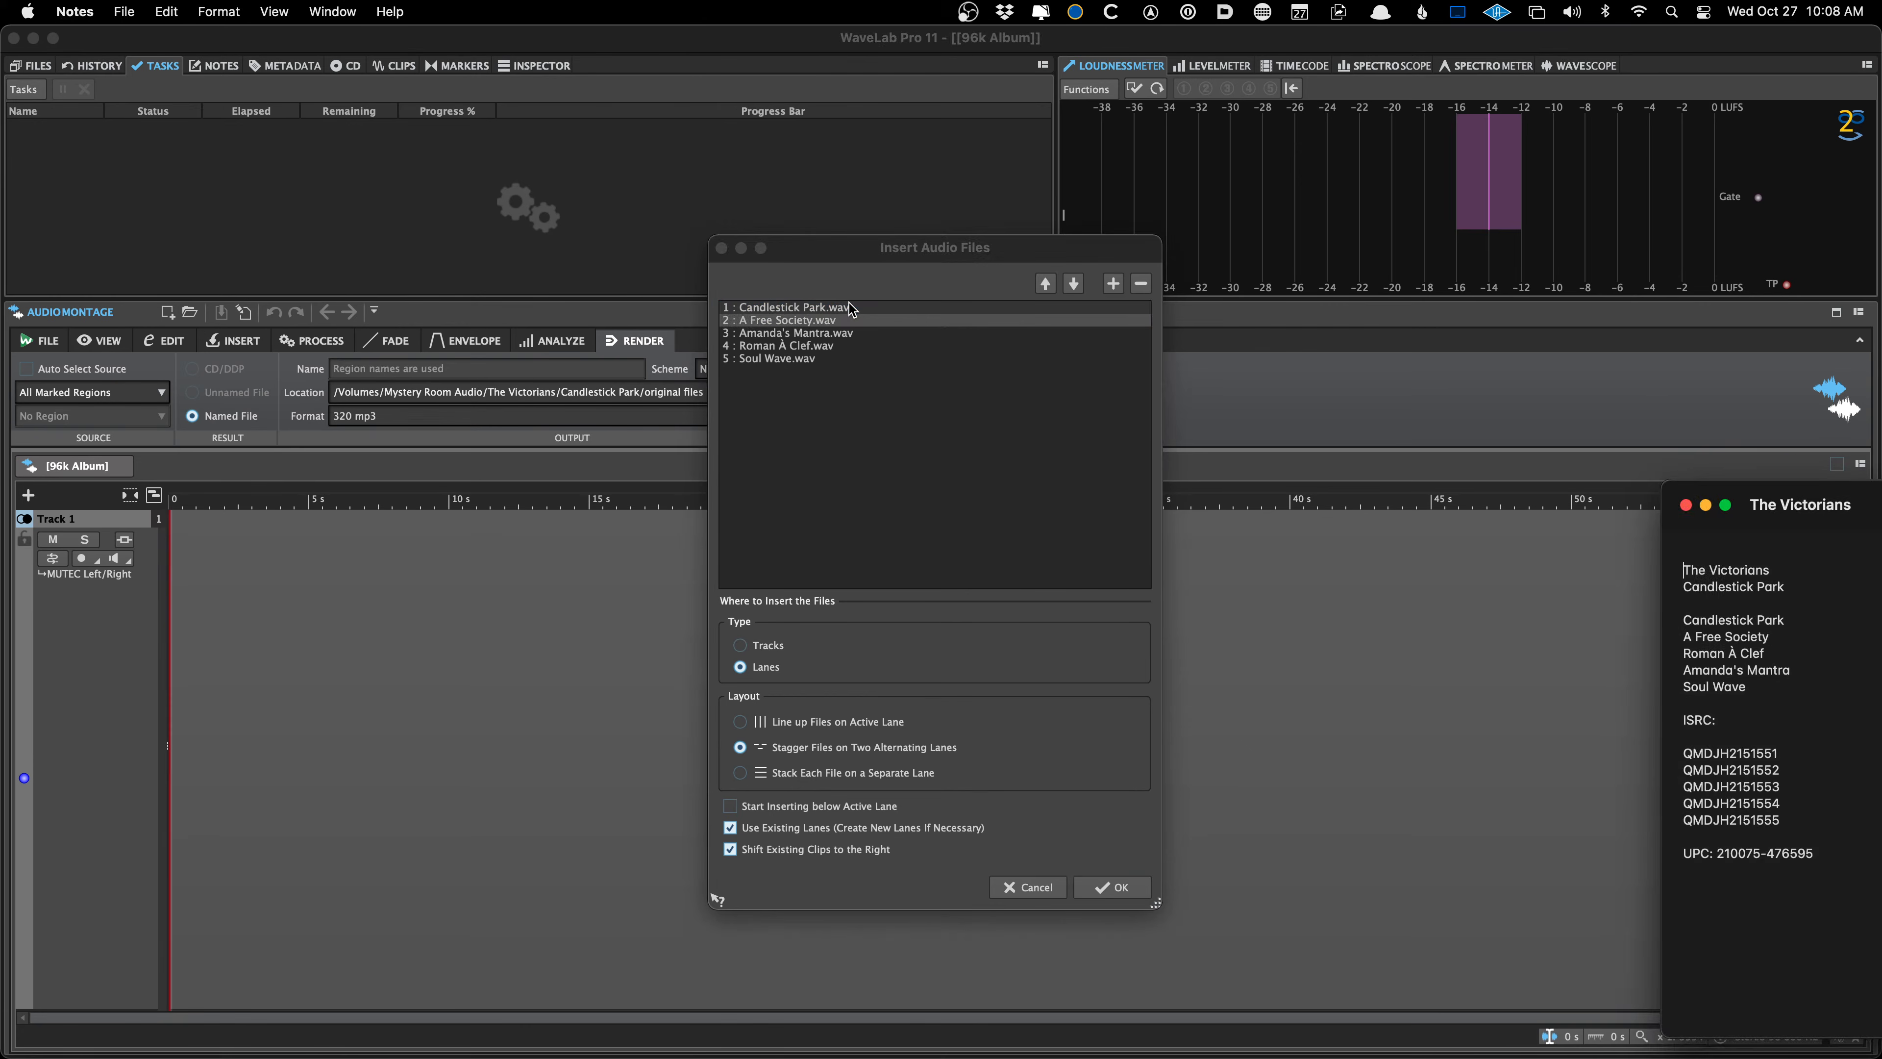
{"action": "key", "text": "super+Tab"}
{"action": "key", "text": "Down"}
{"action": "key", "text": "Down"}
{"action": "key", "text": "super+Up"}
Compare the order of the files in the insert list with the track list in Notes
{"action": "key", "text": "super+Tab"}
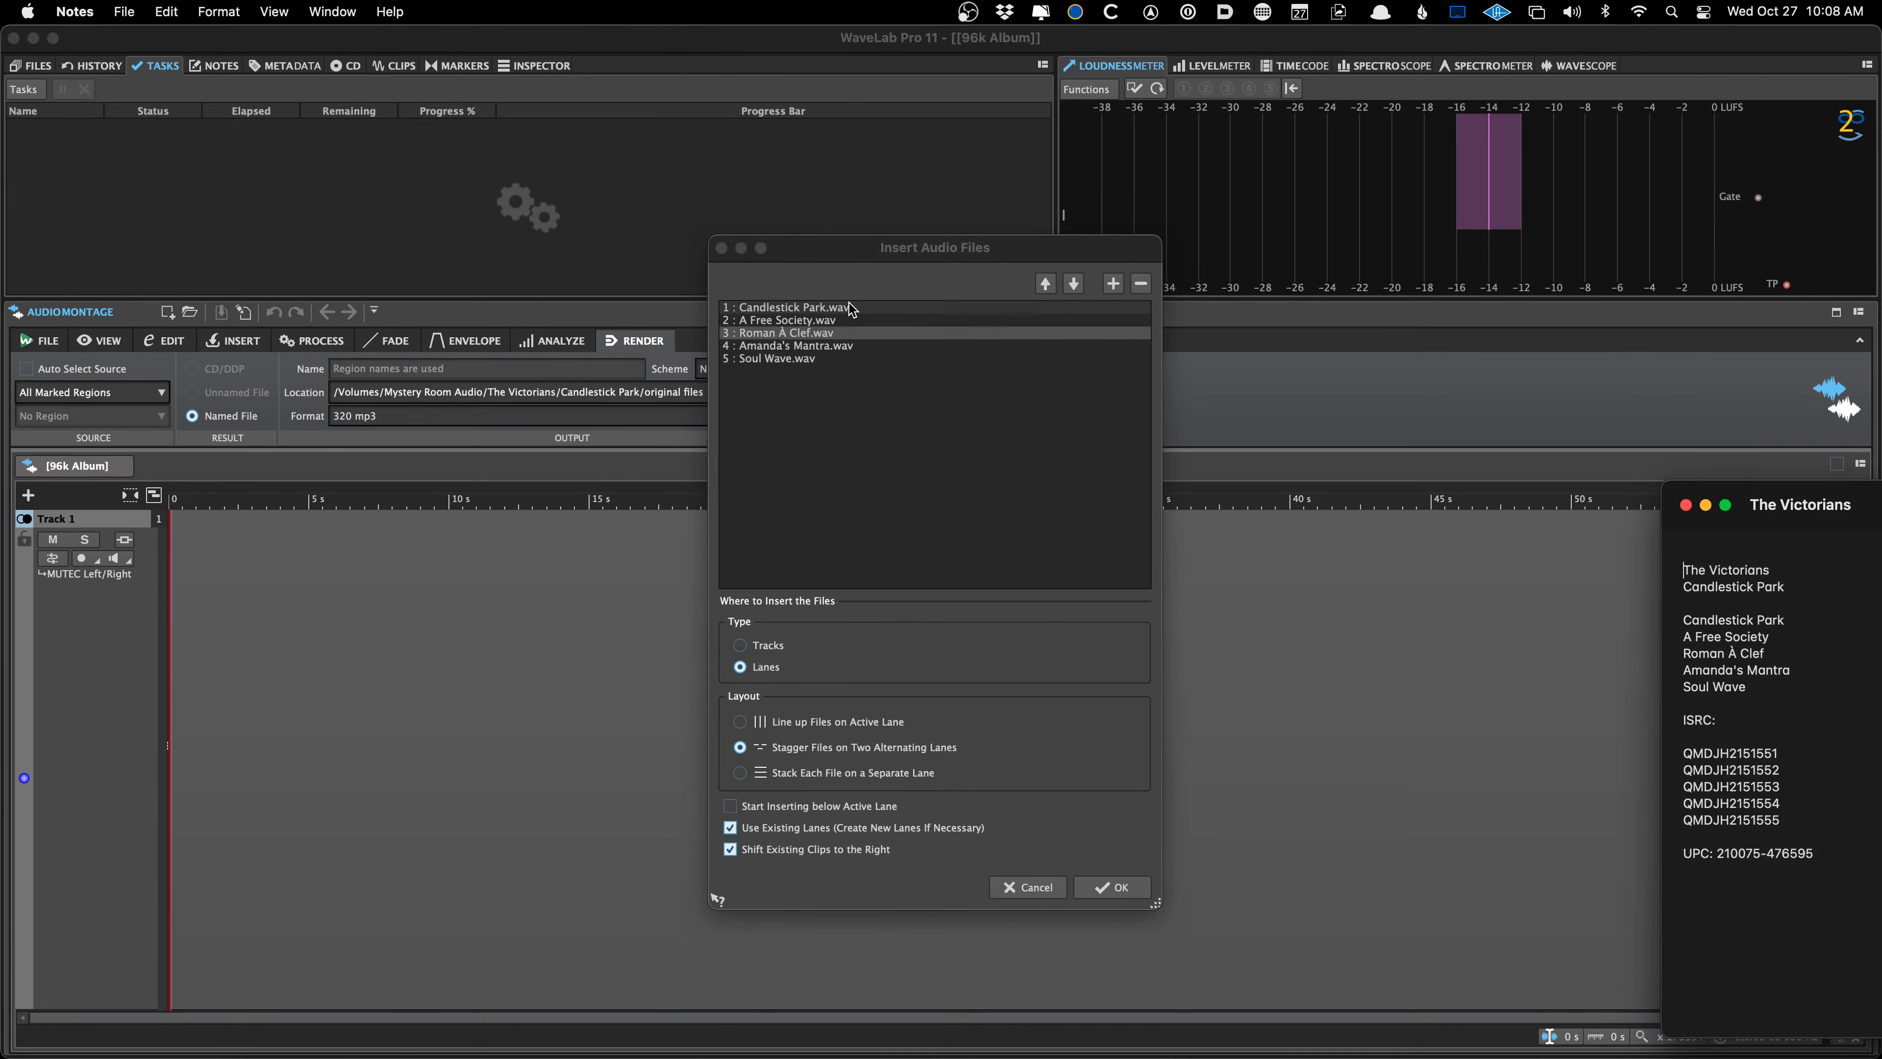
{"action": "key", "text": "super+Tab"}
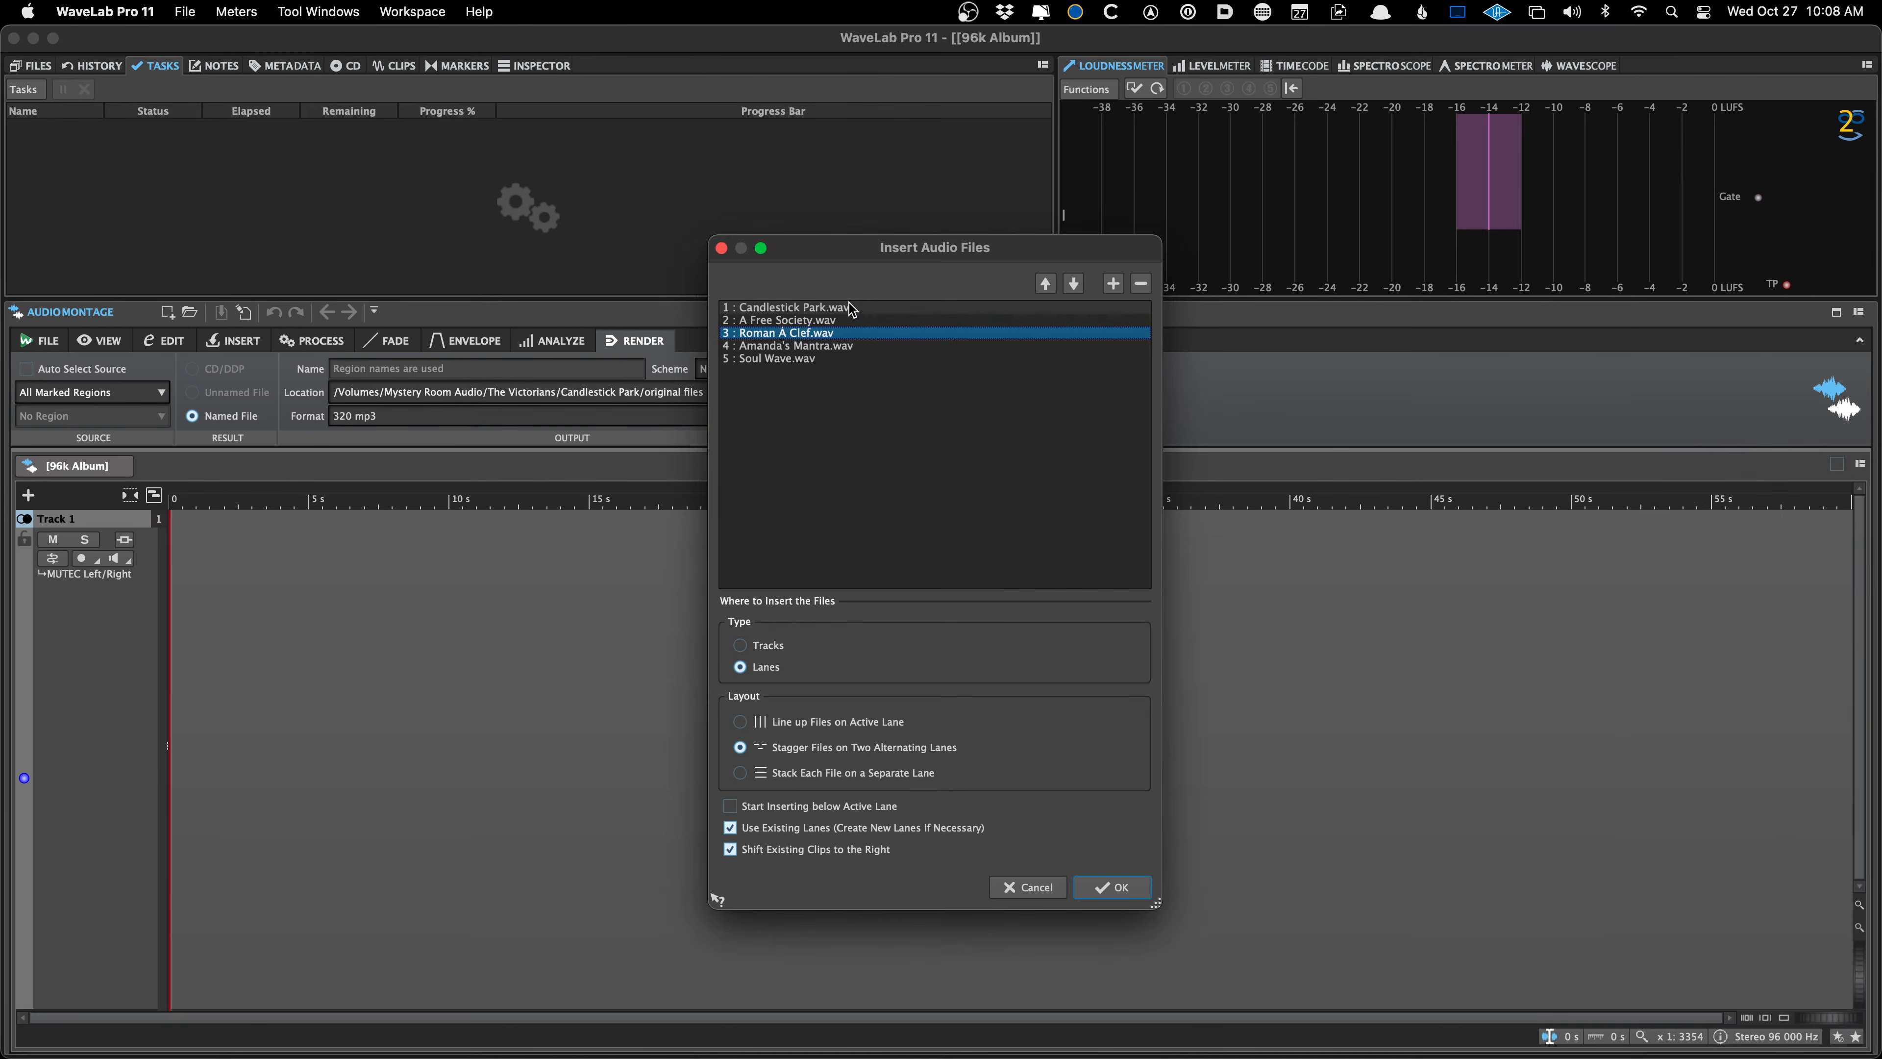
{"action": "key", "text": "super+Tab"}
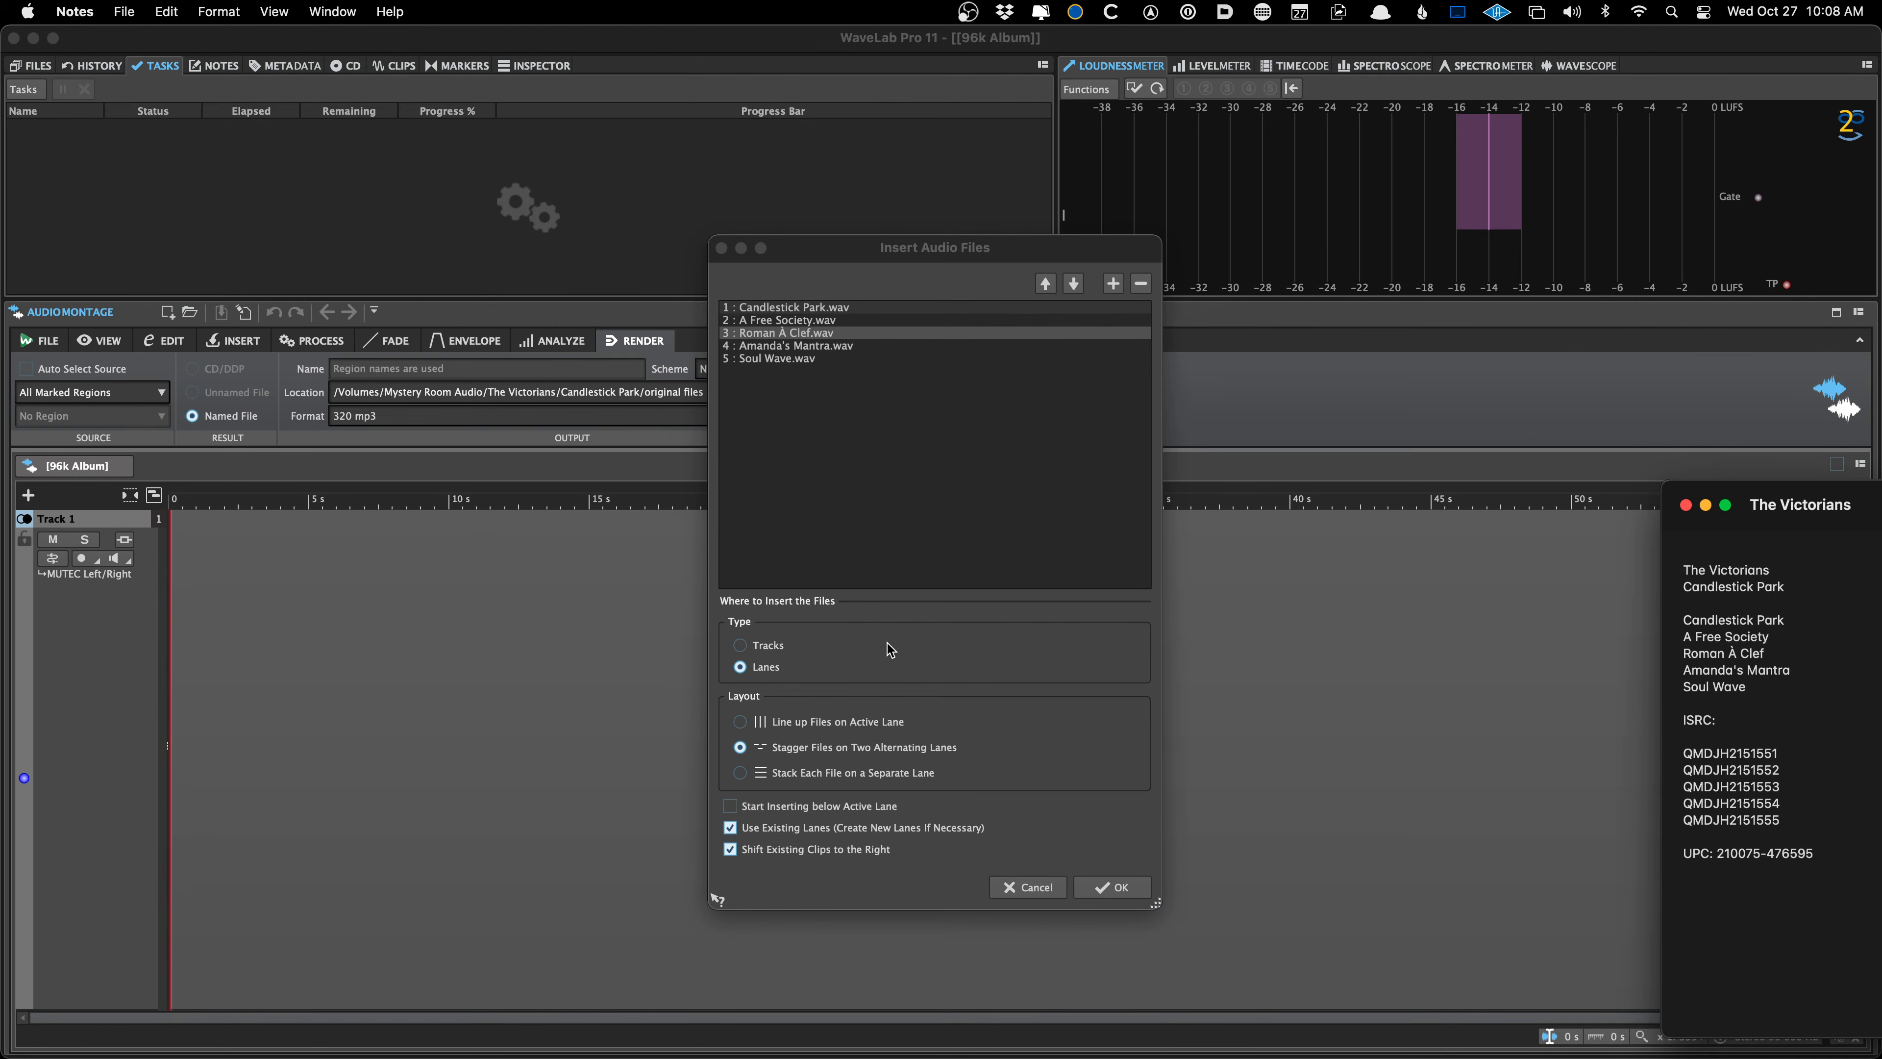
Switch back to WaveLab and insert the five ordered files as lanes, staggered on two alternating lanes
{"action": "key", "text": "super+Tab"}
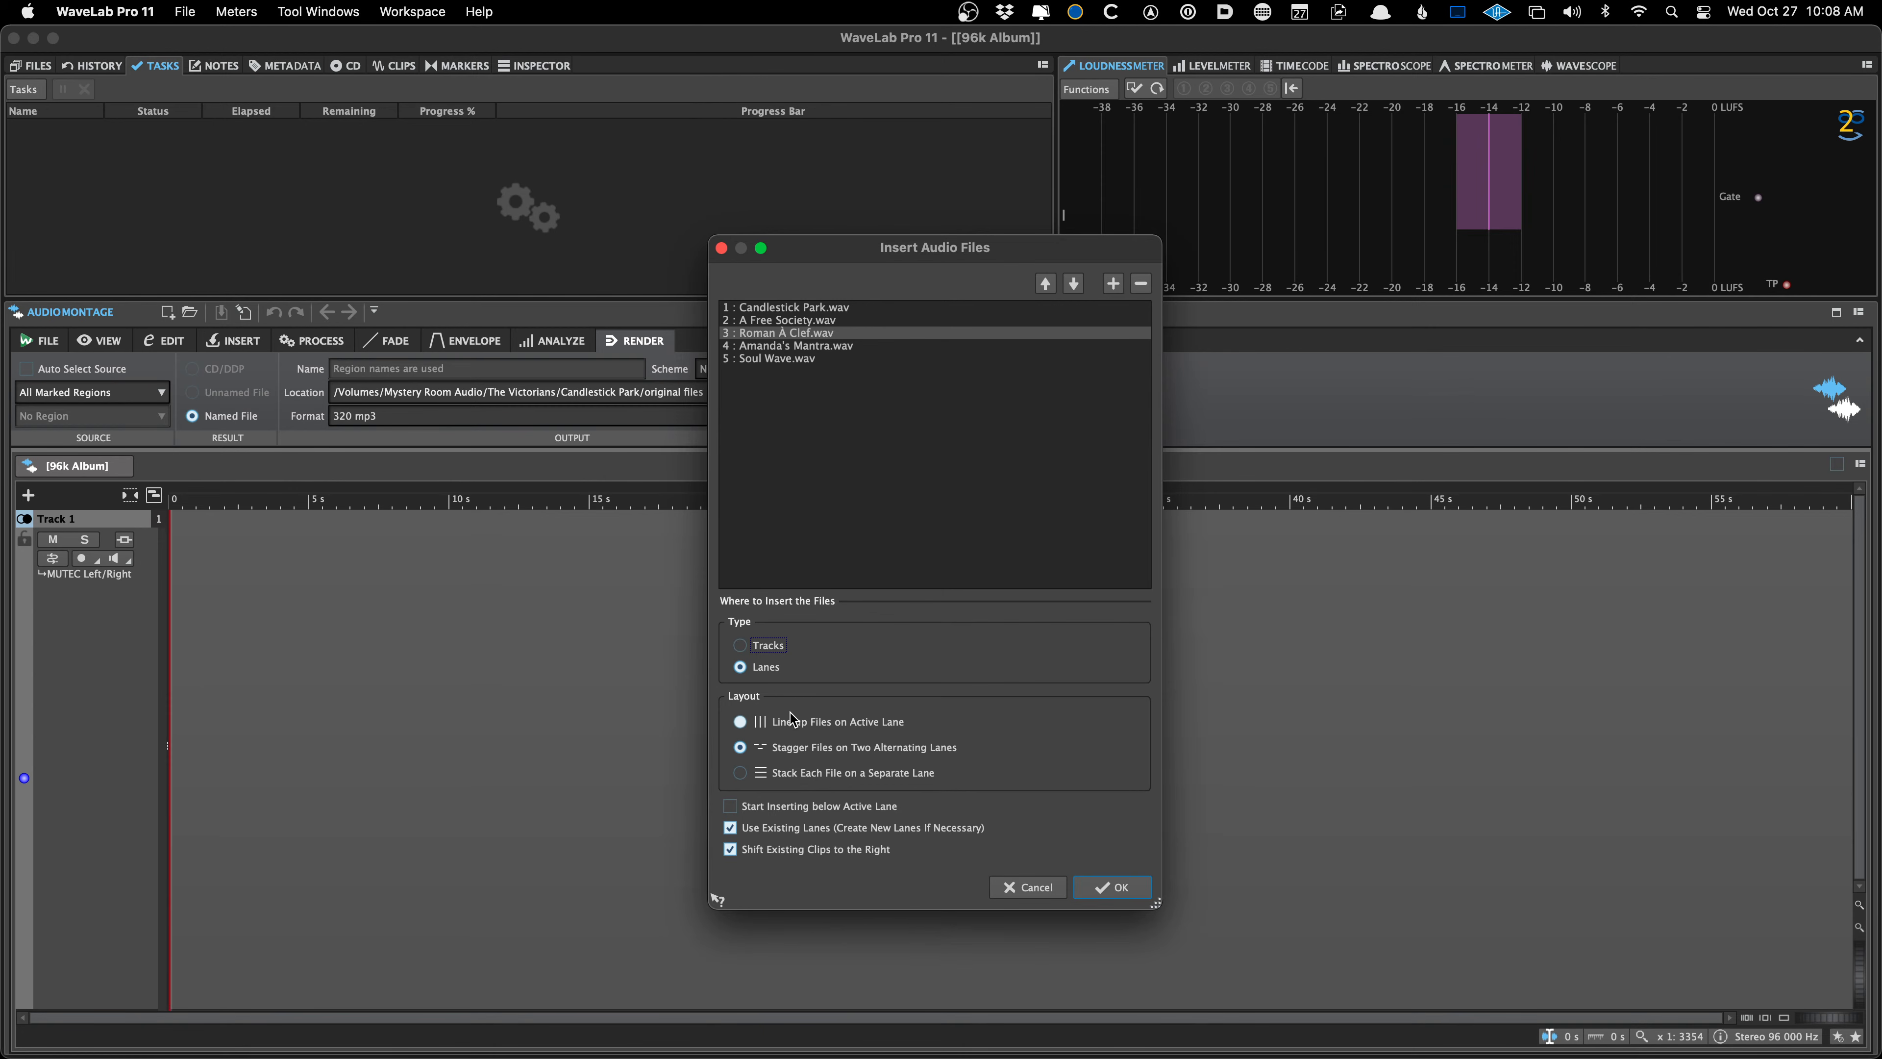
{"action": "left_click", "coordinate": [1139, 899]}
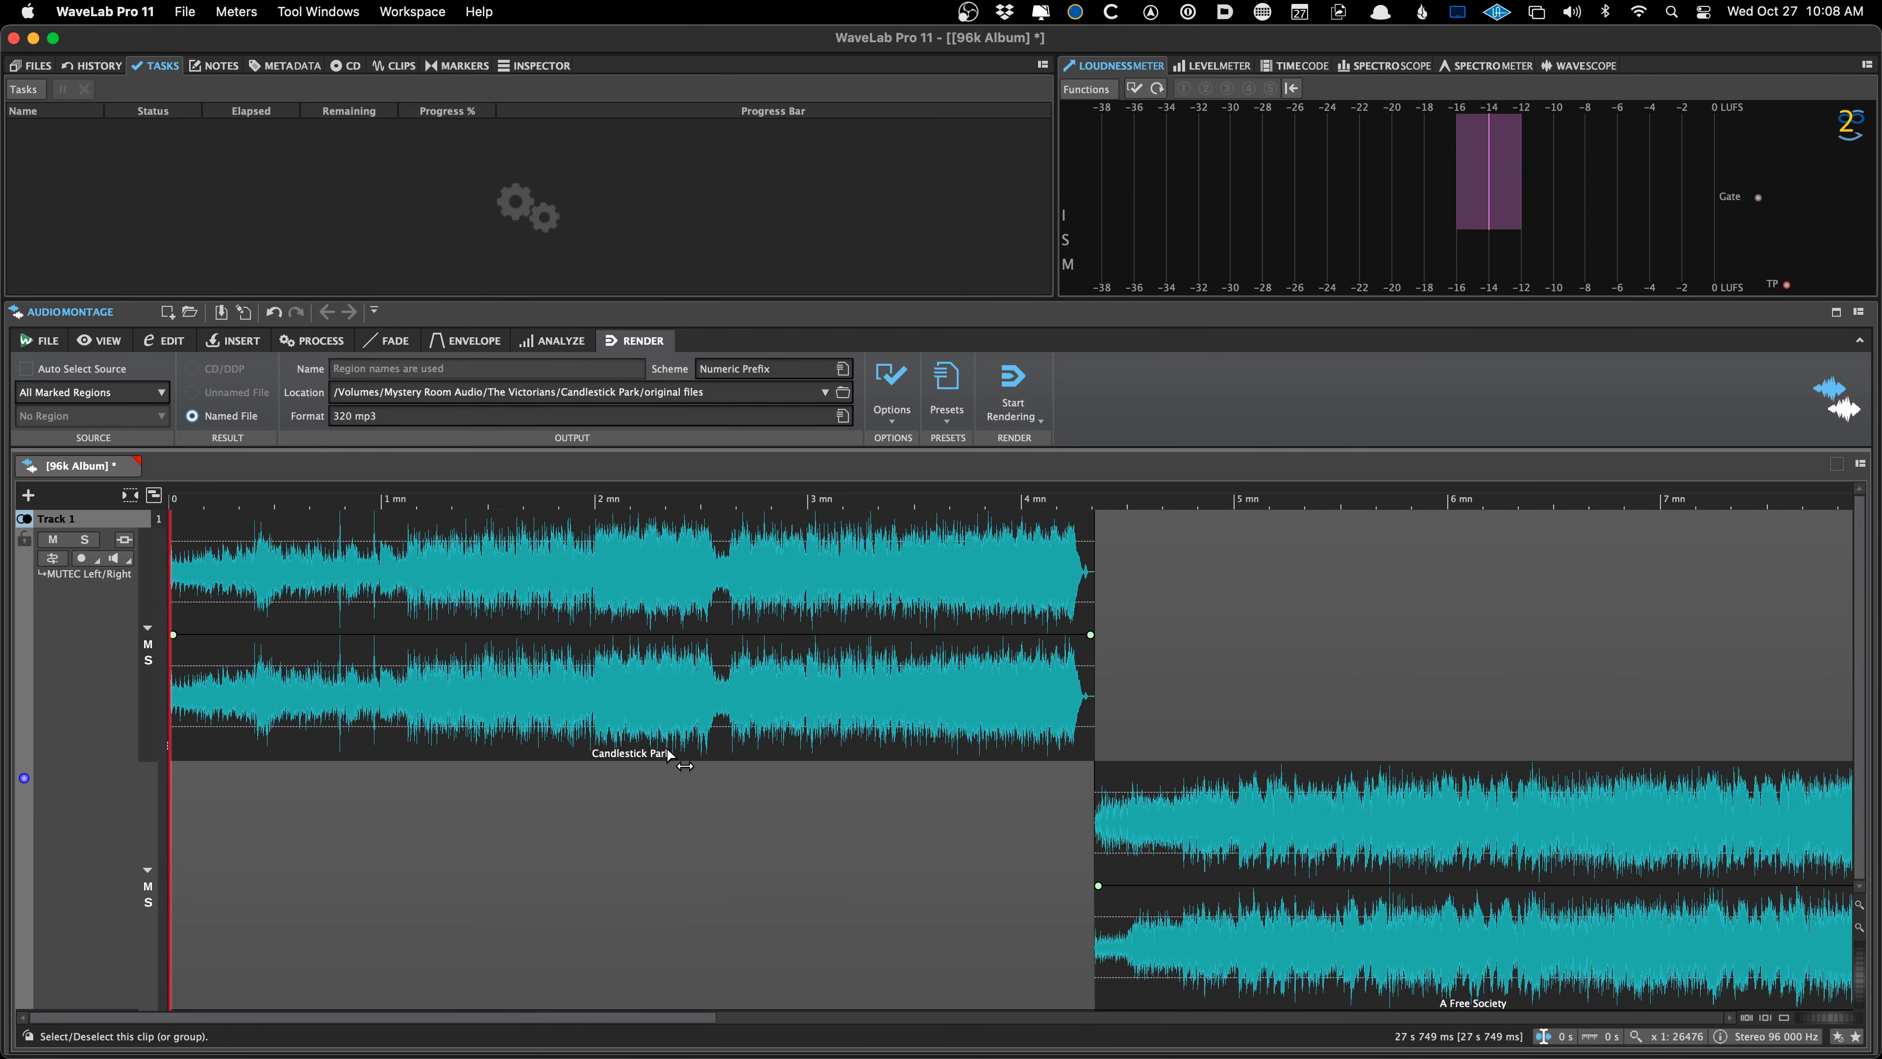
Move the A Free Society clip about half a second later, leaving a short gap after Candlestick Park
{"action": "left_click", "coordinate": [534, 793]}
{"action": "scroll", "coordinate": [544, 792], "scroll_direction": "up", "scroll_amount": 10}
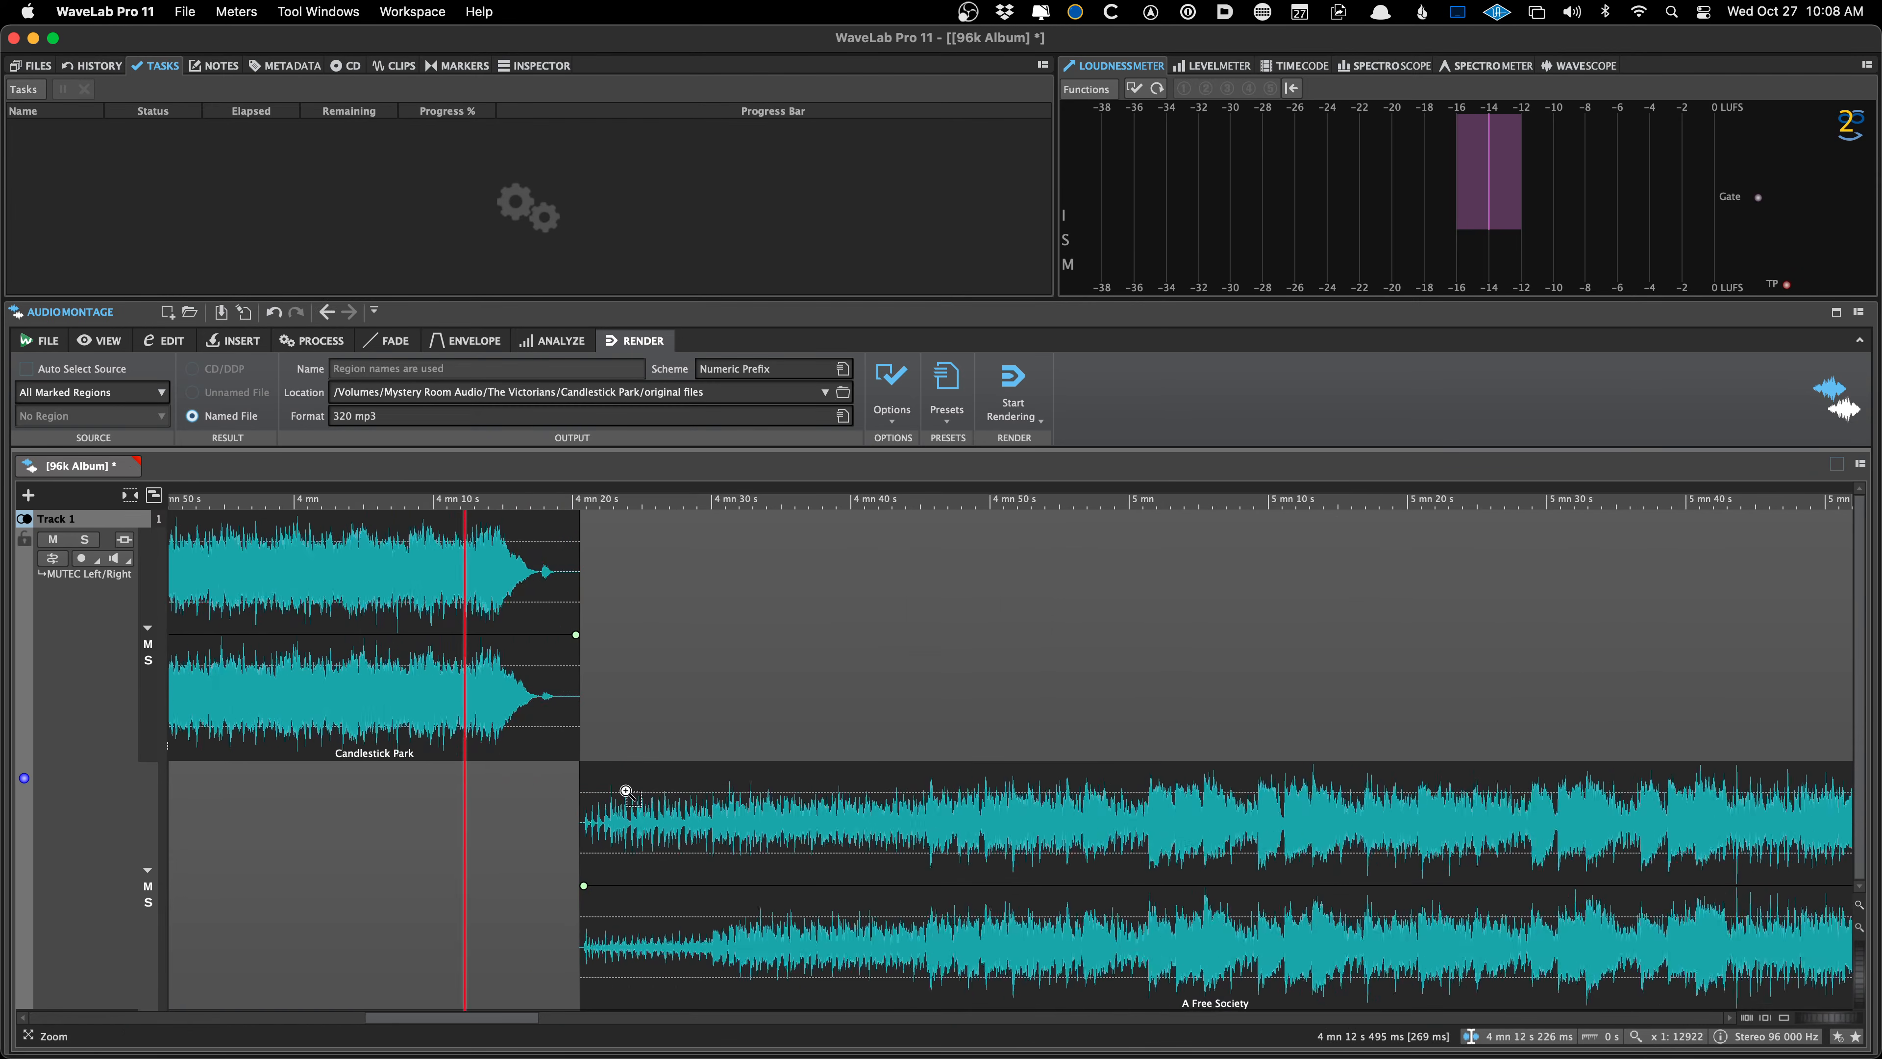
{"action": "scroll", "coordinate": [472, 801], "scroll_direction": "left", "scroll_amount": 10}
{"action": "scroll", "coordinate": [1012, 852], "scroll_direction": "up", "scroll_amount": 5}
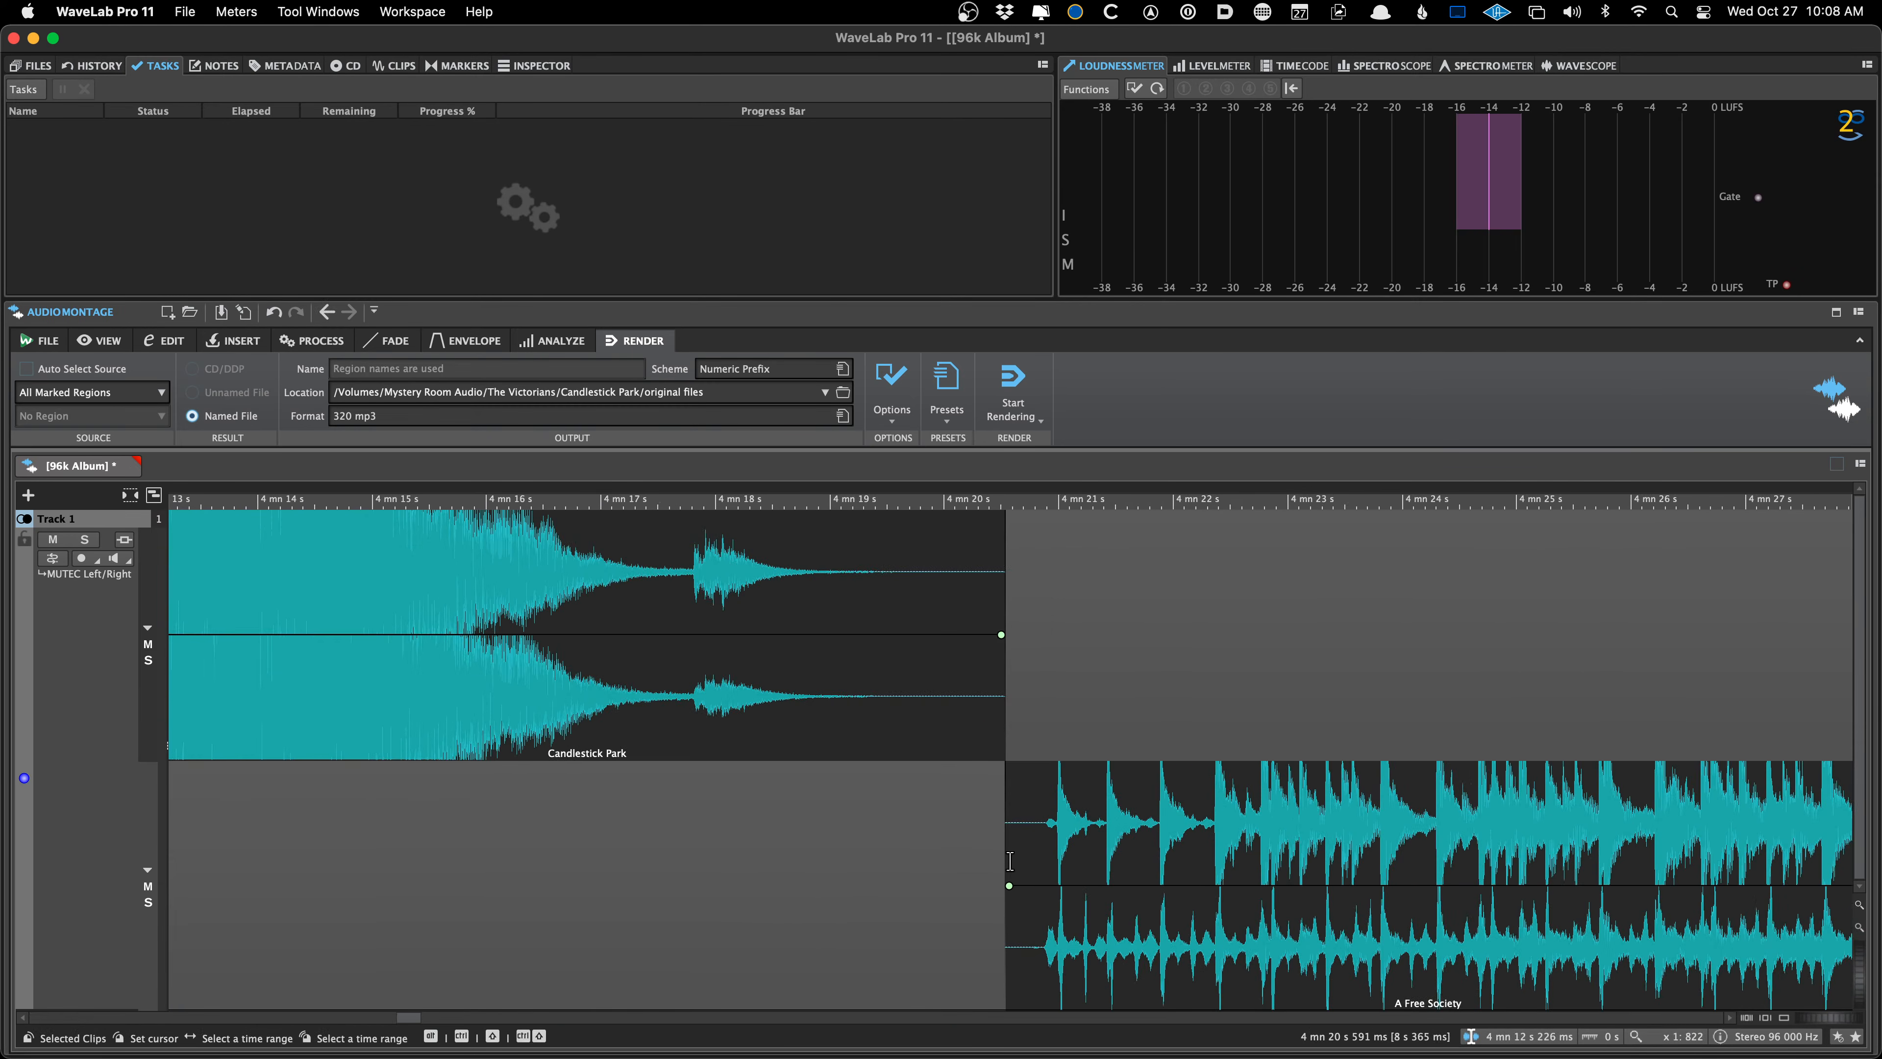
{"action": "left_click_drag", "start_coordinate": [1092, 942], "coordinate": [1137, 939]}
{"action": "scroll", "coordinate": [1145, 945], "scroll_direction": "down", "scroll_amount": 5}
{"action": "scroll", "coordinate": [1201, 918], "scroll_direction": "right", "scroll_amount": 15}
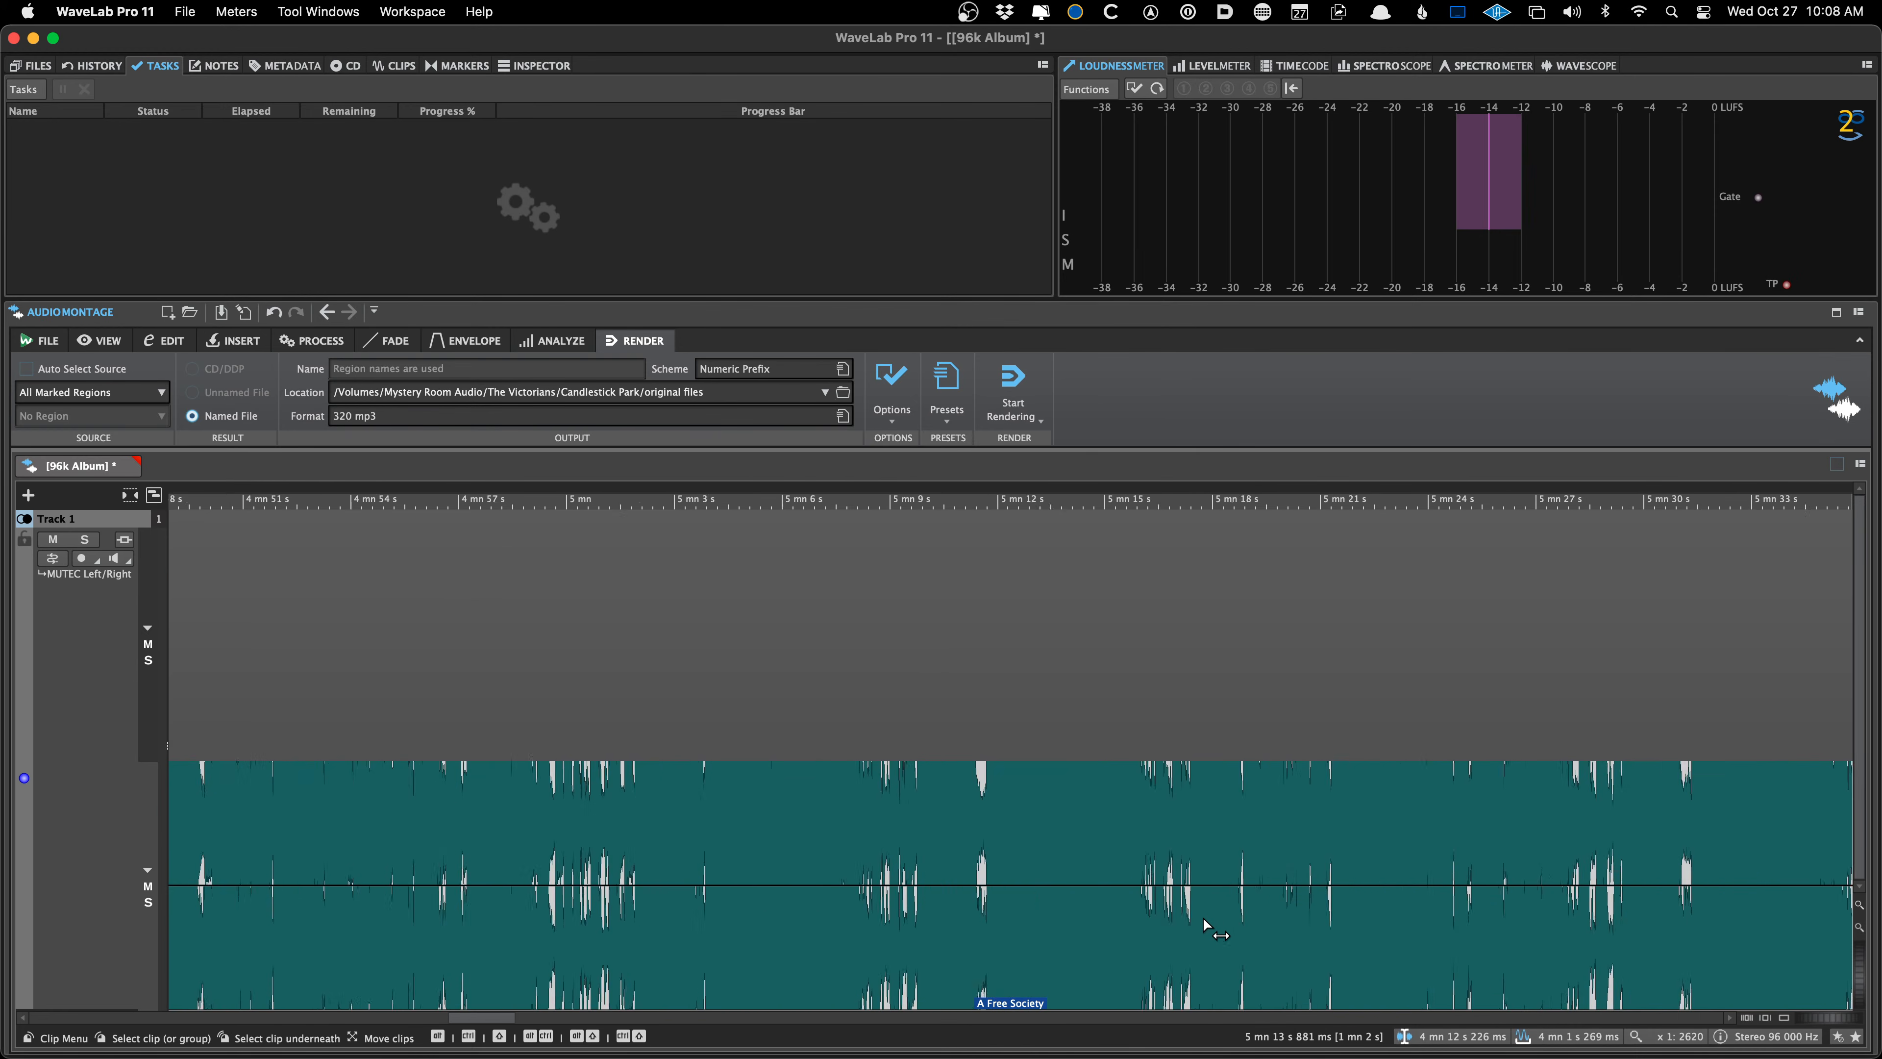
Add a fade-out about 3.6 s long to the end of the A Free Society clip
{"action": "scroll", "coordinate": [1213, 915], "scroll_direction": "right", "scroll_amount": 3}
{"action": "scroll", "coordinate": [1211, 915], "scroll_direction": "down", "scroll_amount": 10}
{"action": "scroll", "coordinate": [1211, 915], "scroll_direction": "down", "scroll_amount": 5}
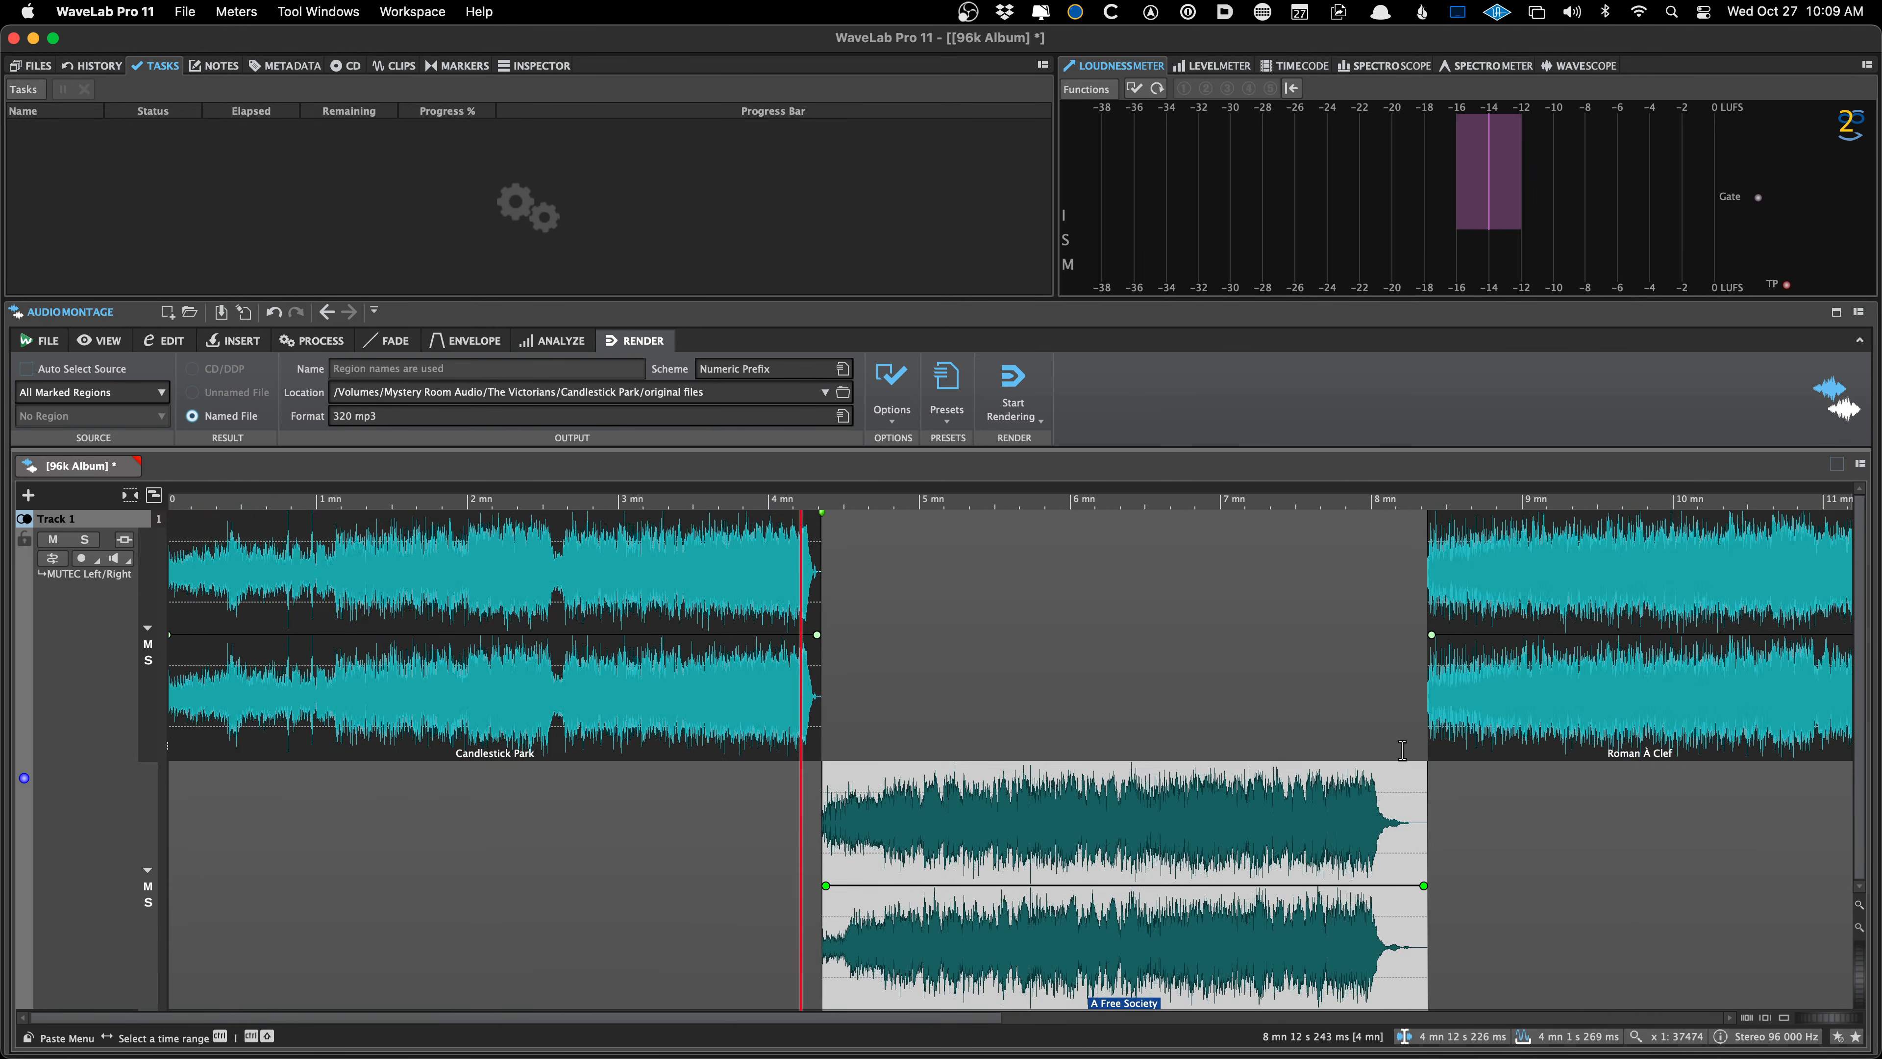
{"action": "scroll", "coordinate": [1417, 752], "scroll_direction": "up", "scroll_amount": 6}
{"action": "left_click_drag", "start_coordinate": [1473, 832], "coordinate": [1400, 885]}
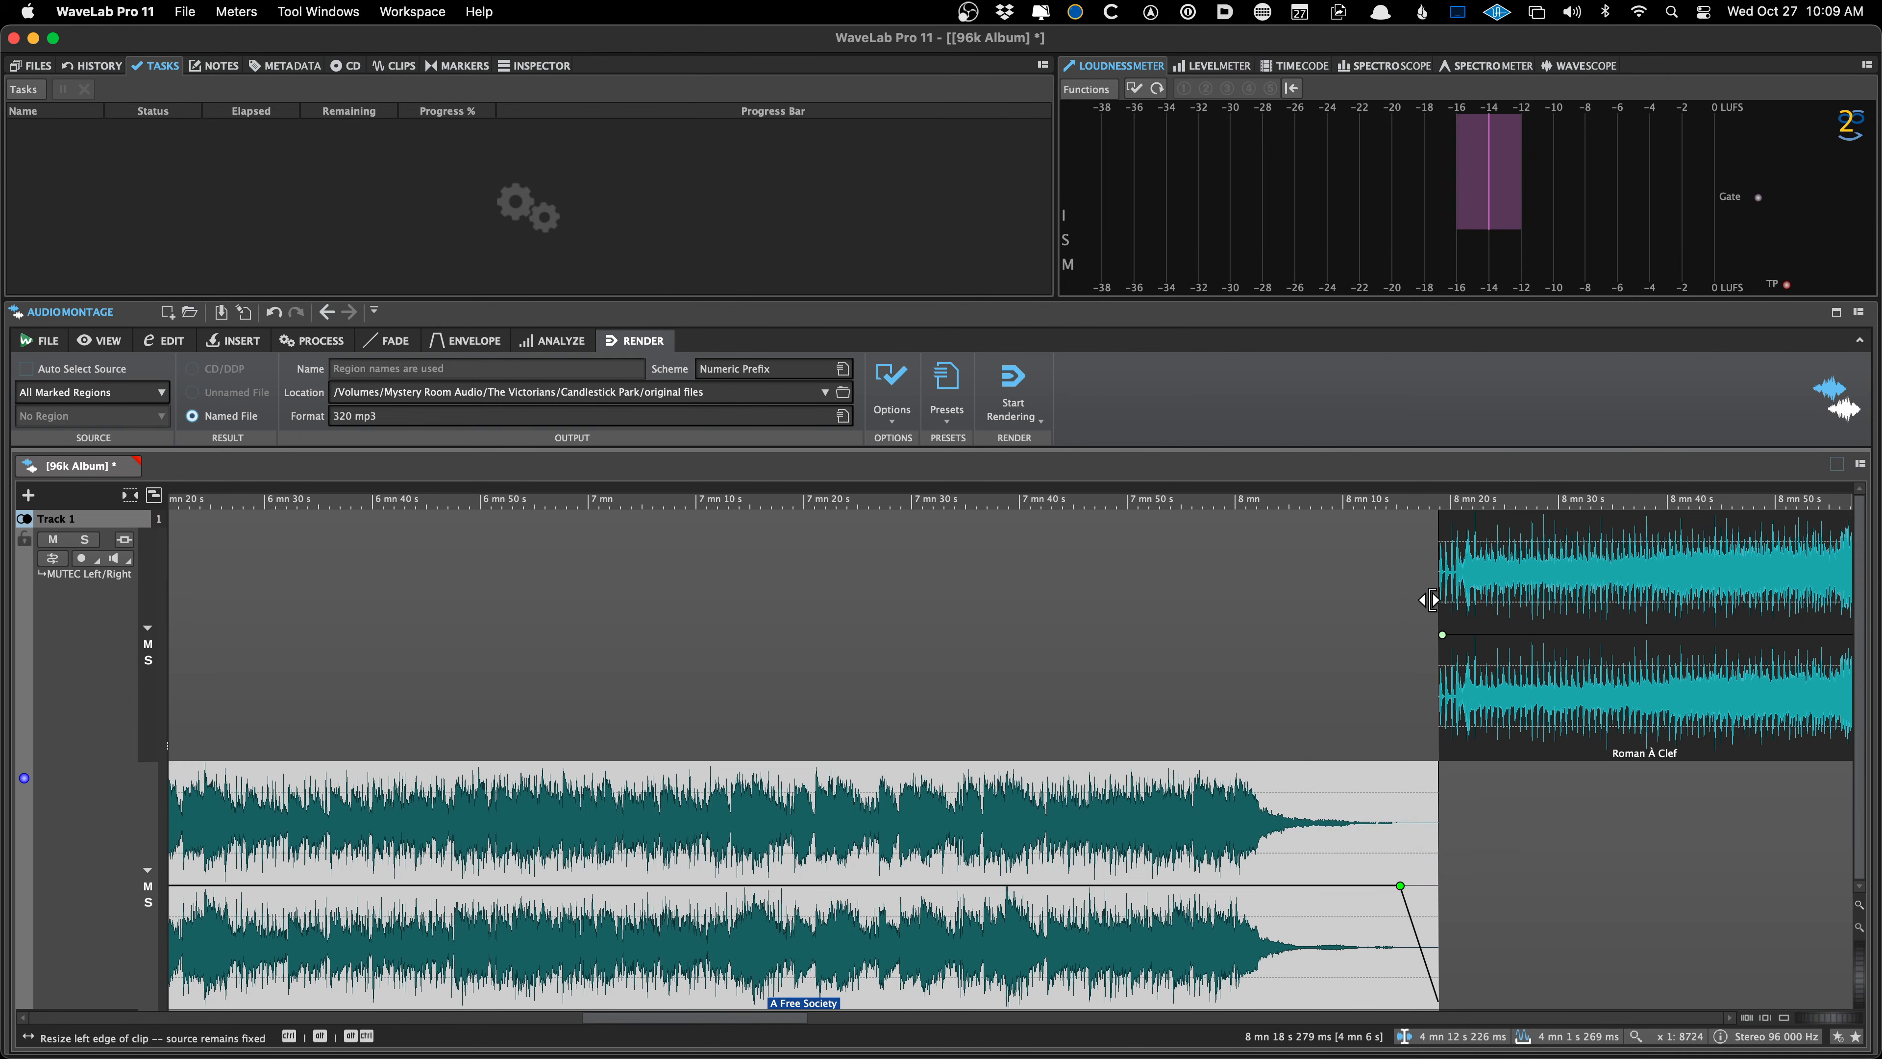
Move the Roman À Clef clip about 27 ms later, leaving a small gap after A Free Society
{"action": "left_click", "coordinate": [1446, 755]}
{"action": "scroll", "coordinate": [1447, 755], "scroll_direction": "up", "scroll_amount": 8}
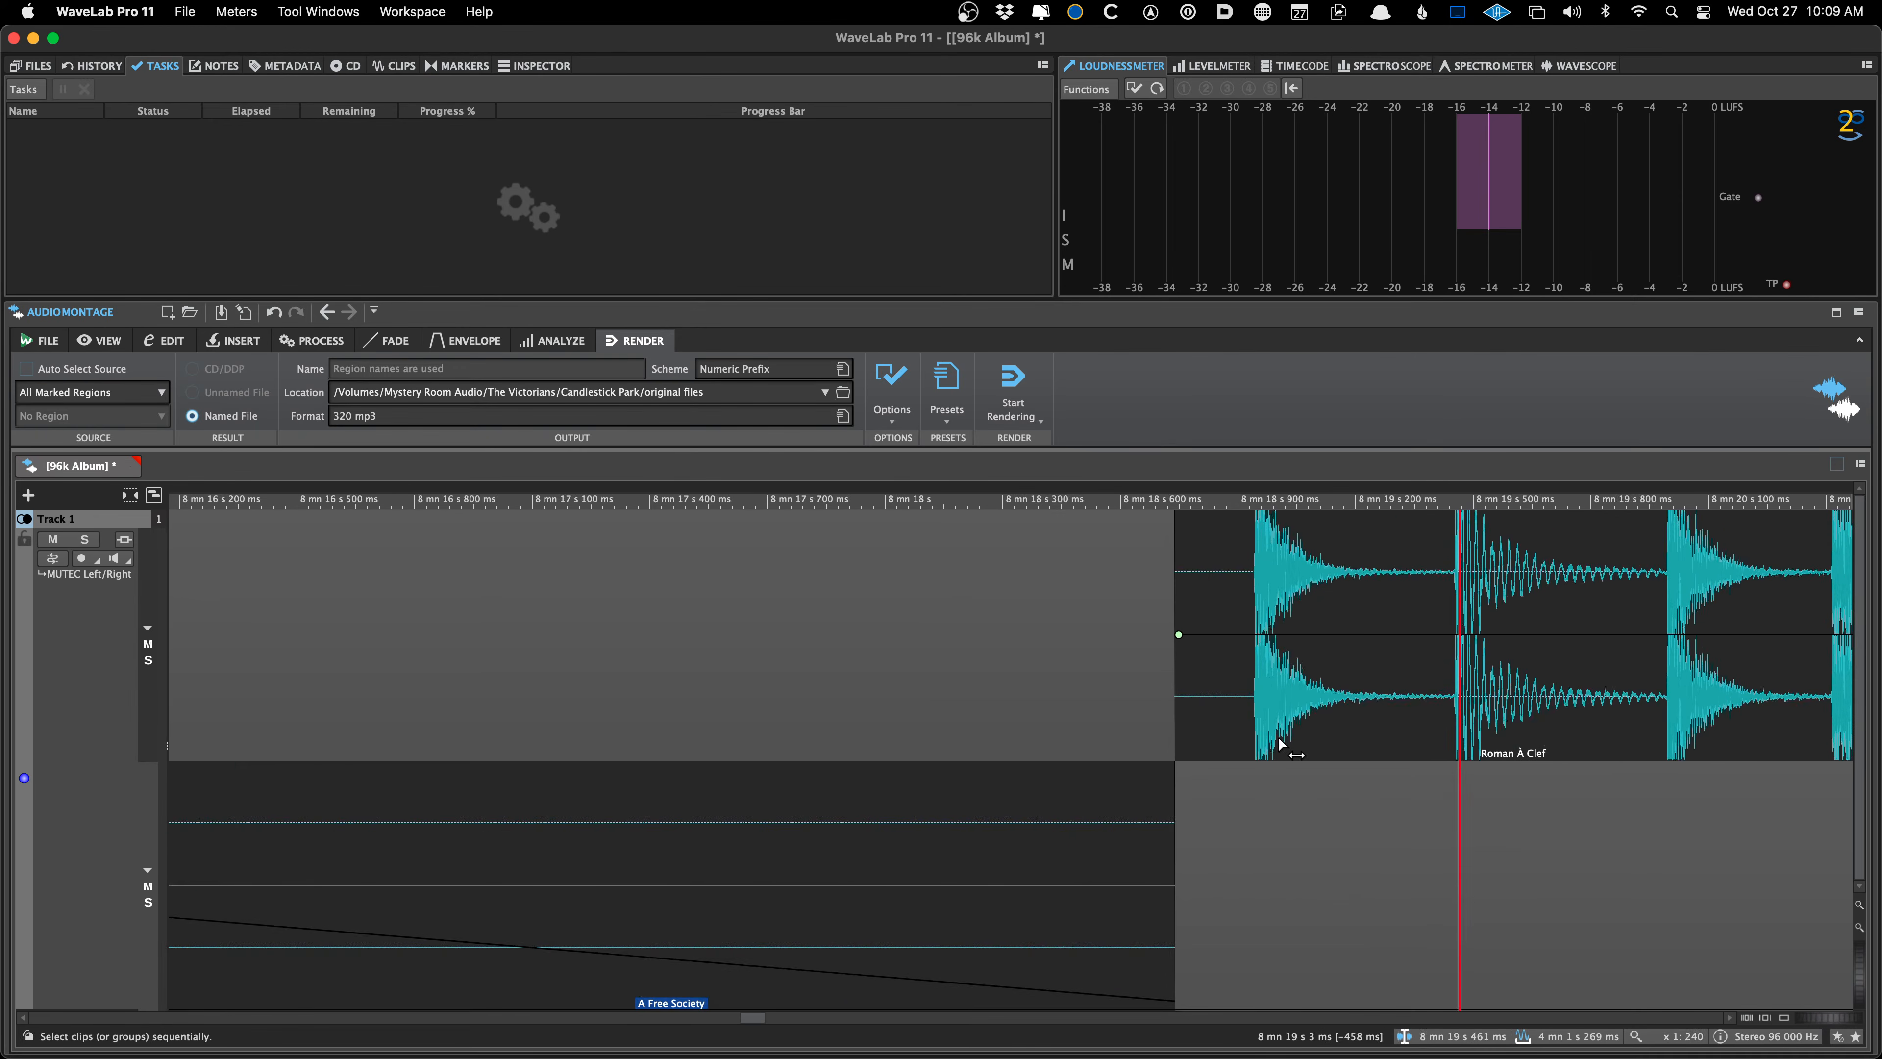
{"action": "scroll", "coordinate": [1281, 745], "scroll_direction": "up", "scroll_amount": 4}
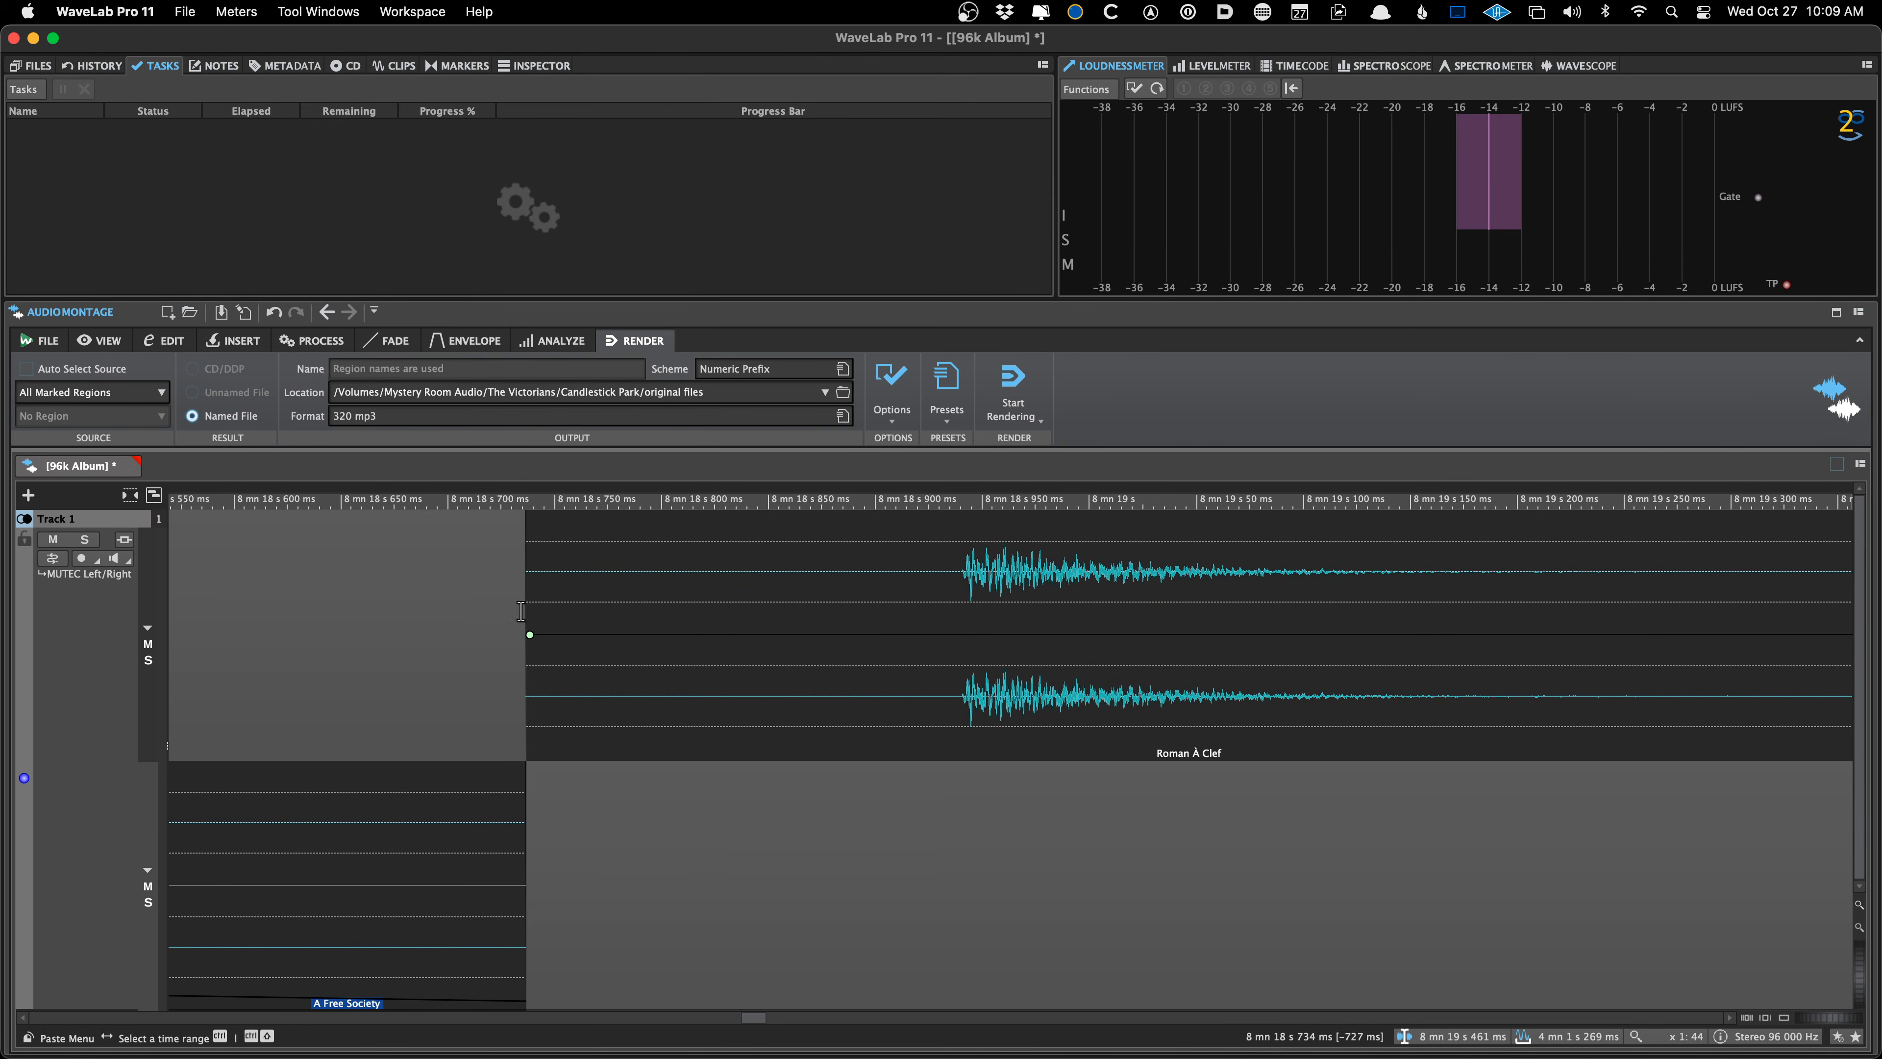
{"action": "left_click_drag", "start_coordinate": [563, 712], "coordinate": [622, 715]}
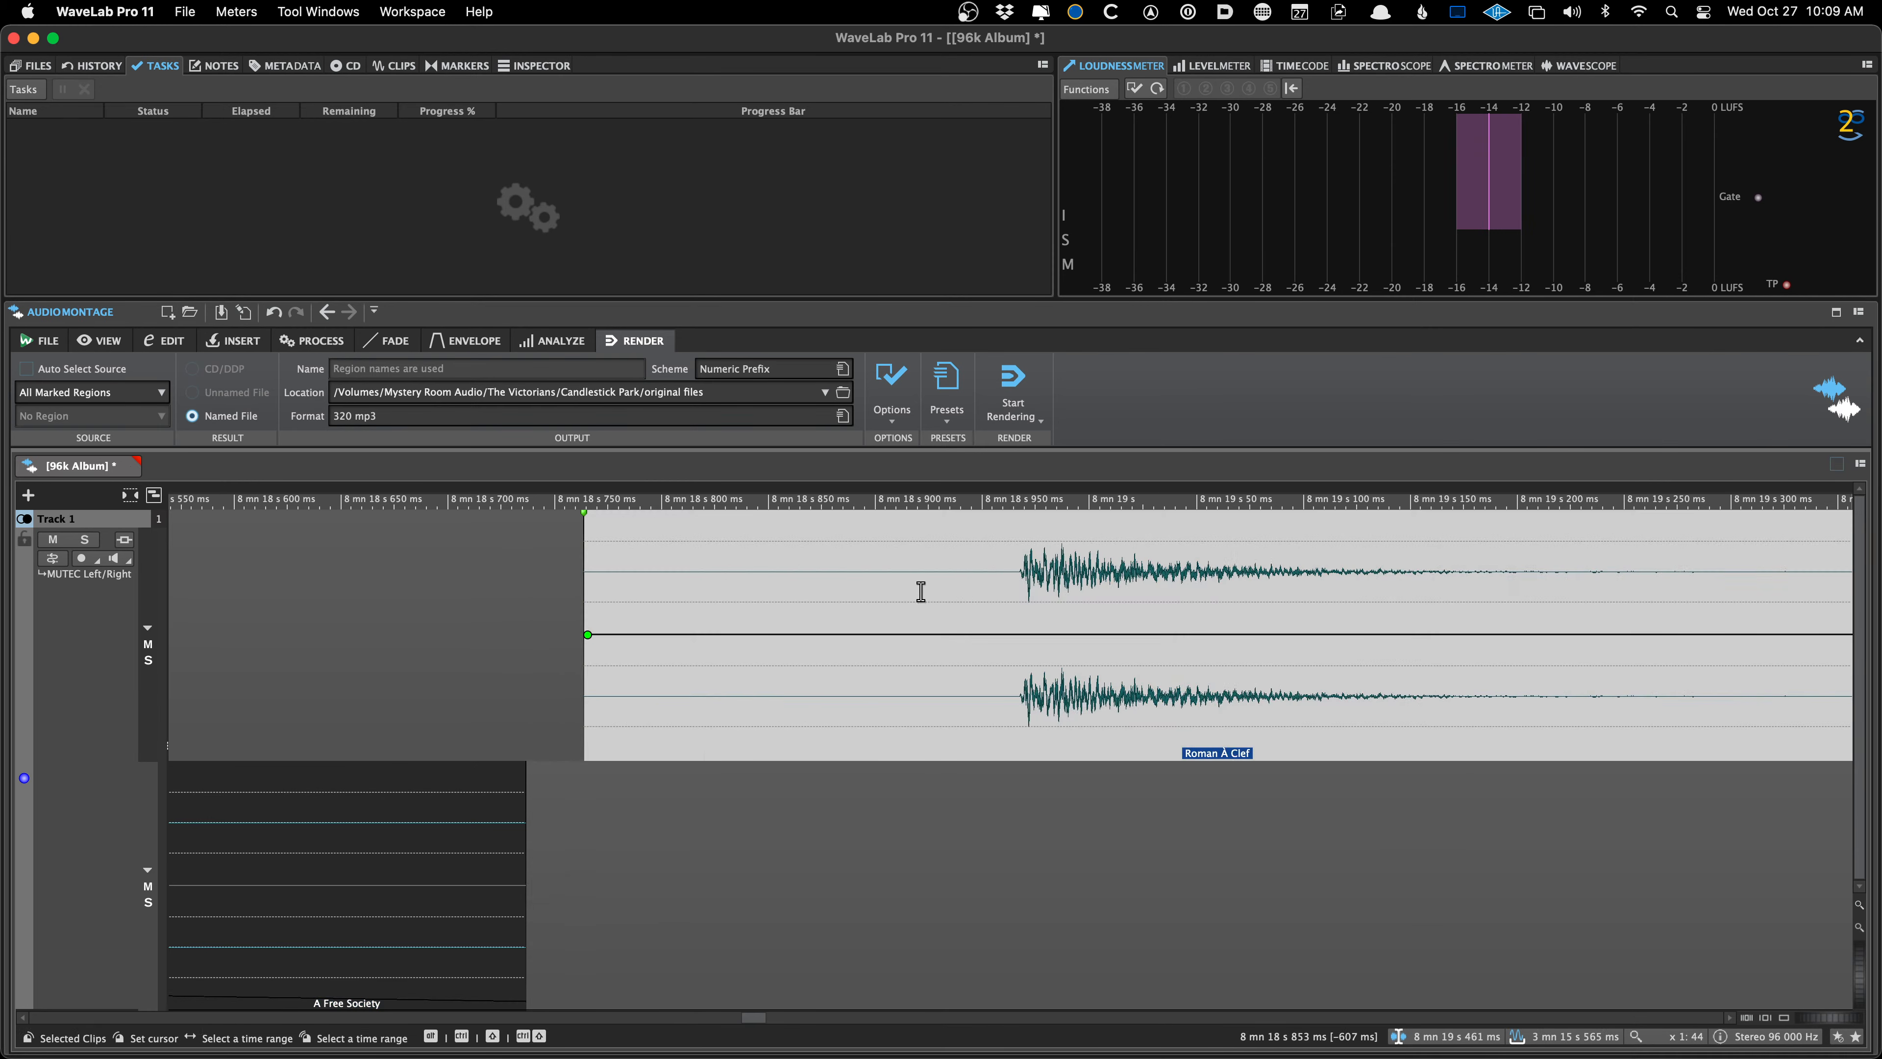
{"action": "scroll", "coordinate": [1048, 577], "scroll_direction": "down", "scroll_amount": 15}
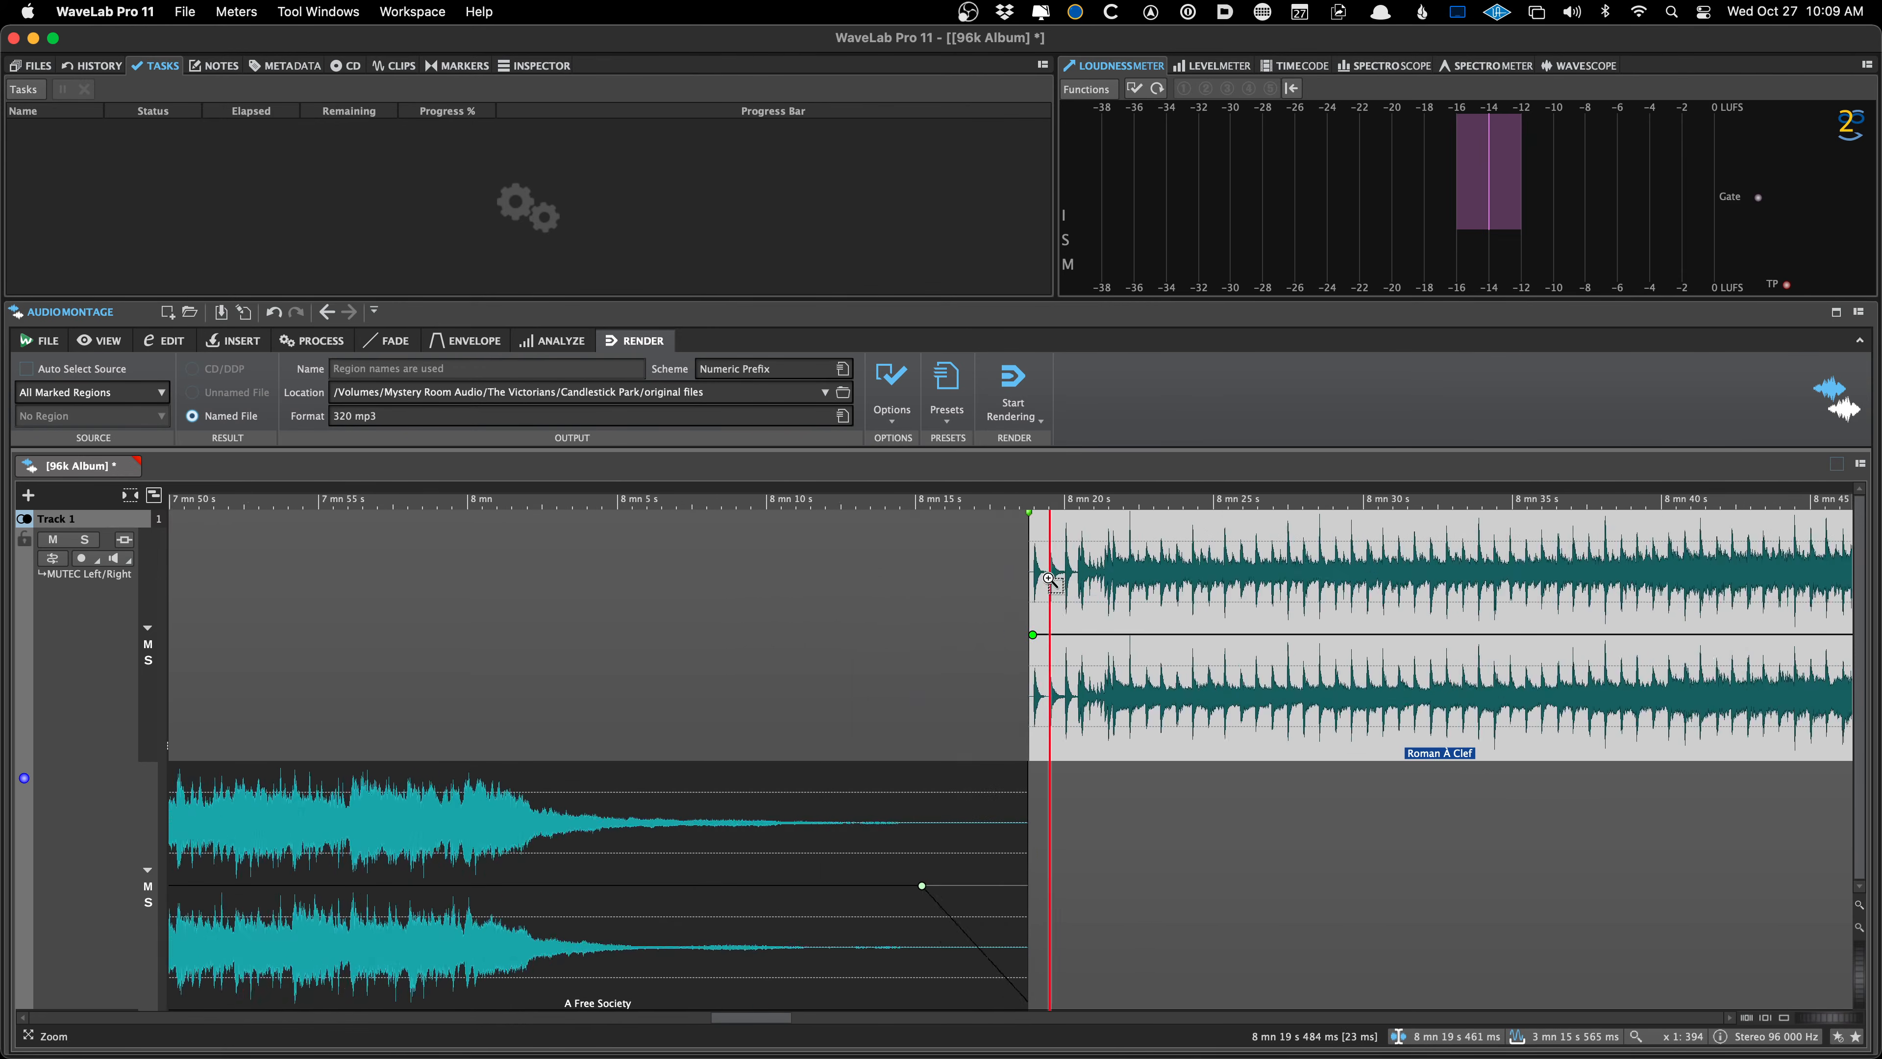
Start saving the montage and begin its name with "The Victorians –", copying the band name from the location path
{"action": "key", "text": "super+s"}
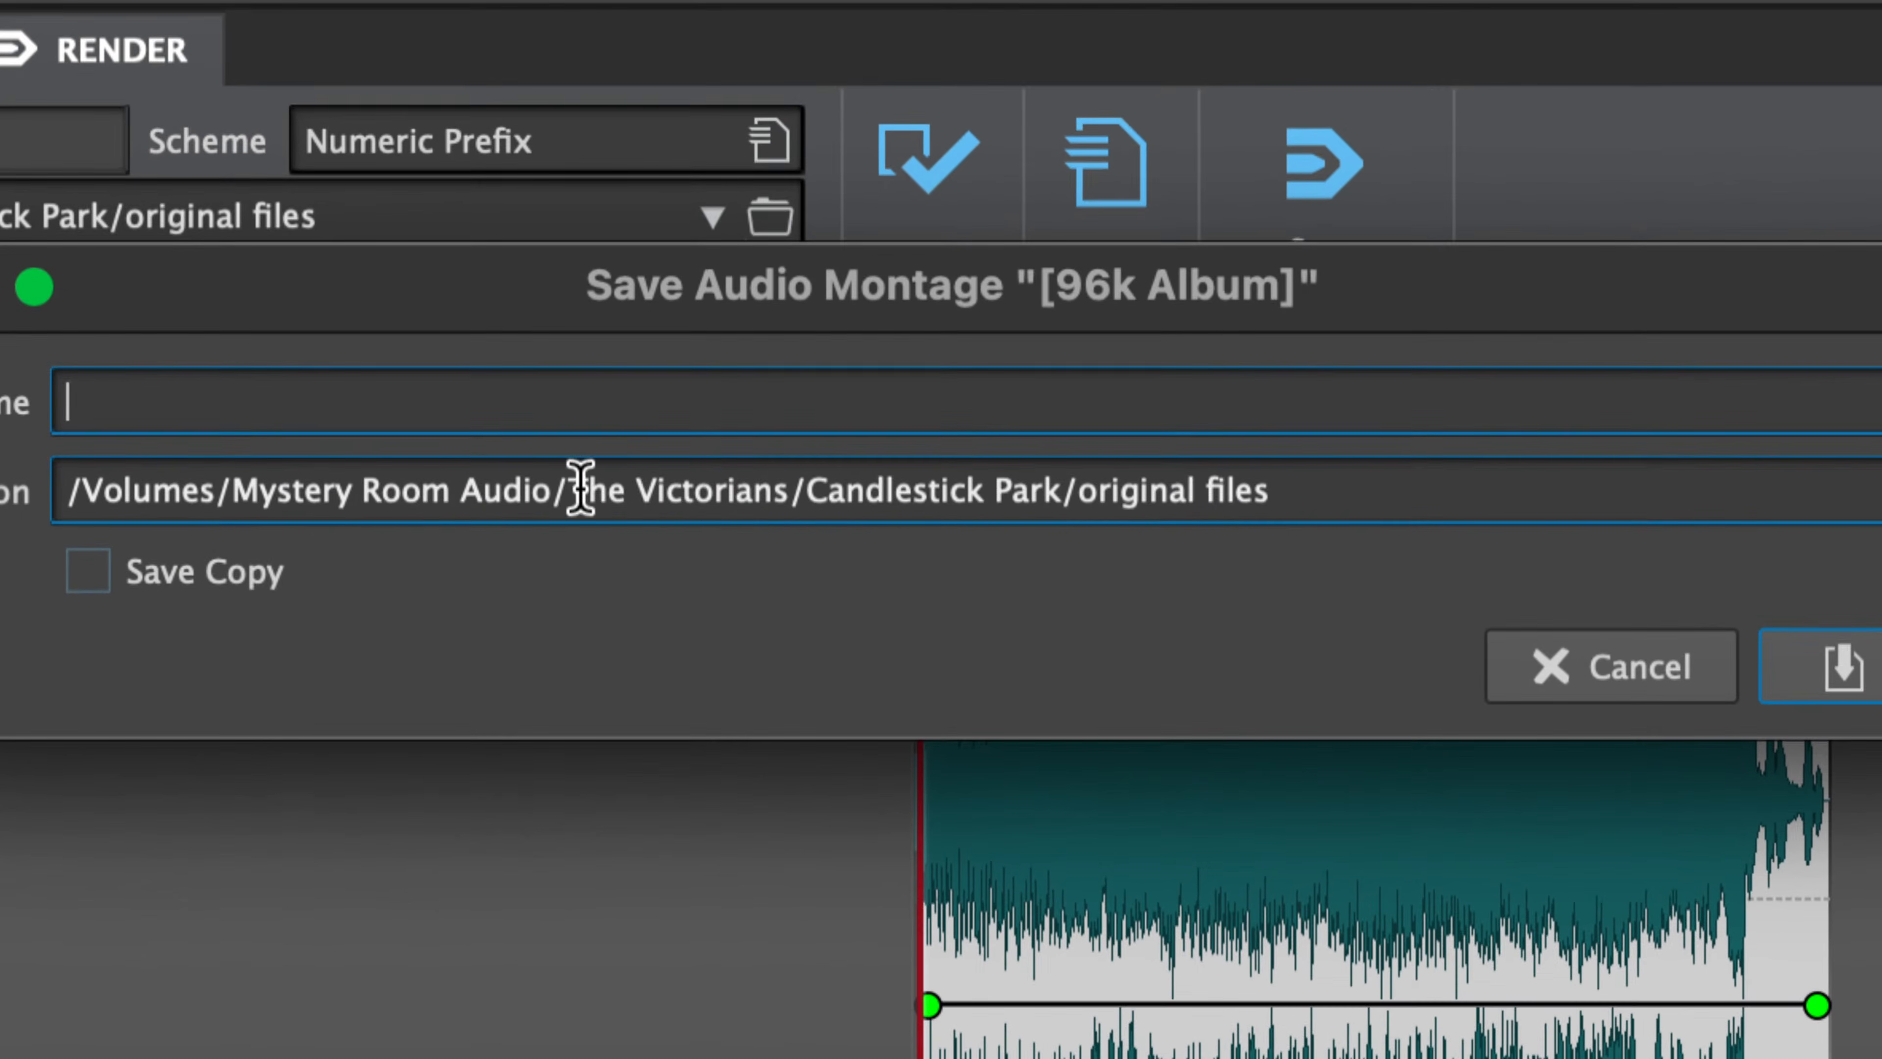
{"action": "left_click_drag", "start_coordinate": [585, 484], "coordinate": [742, 468]}
{"action": "key", "text": "super+c"}
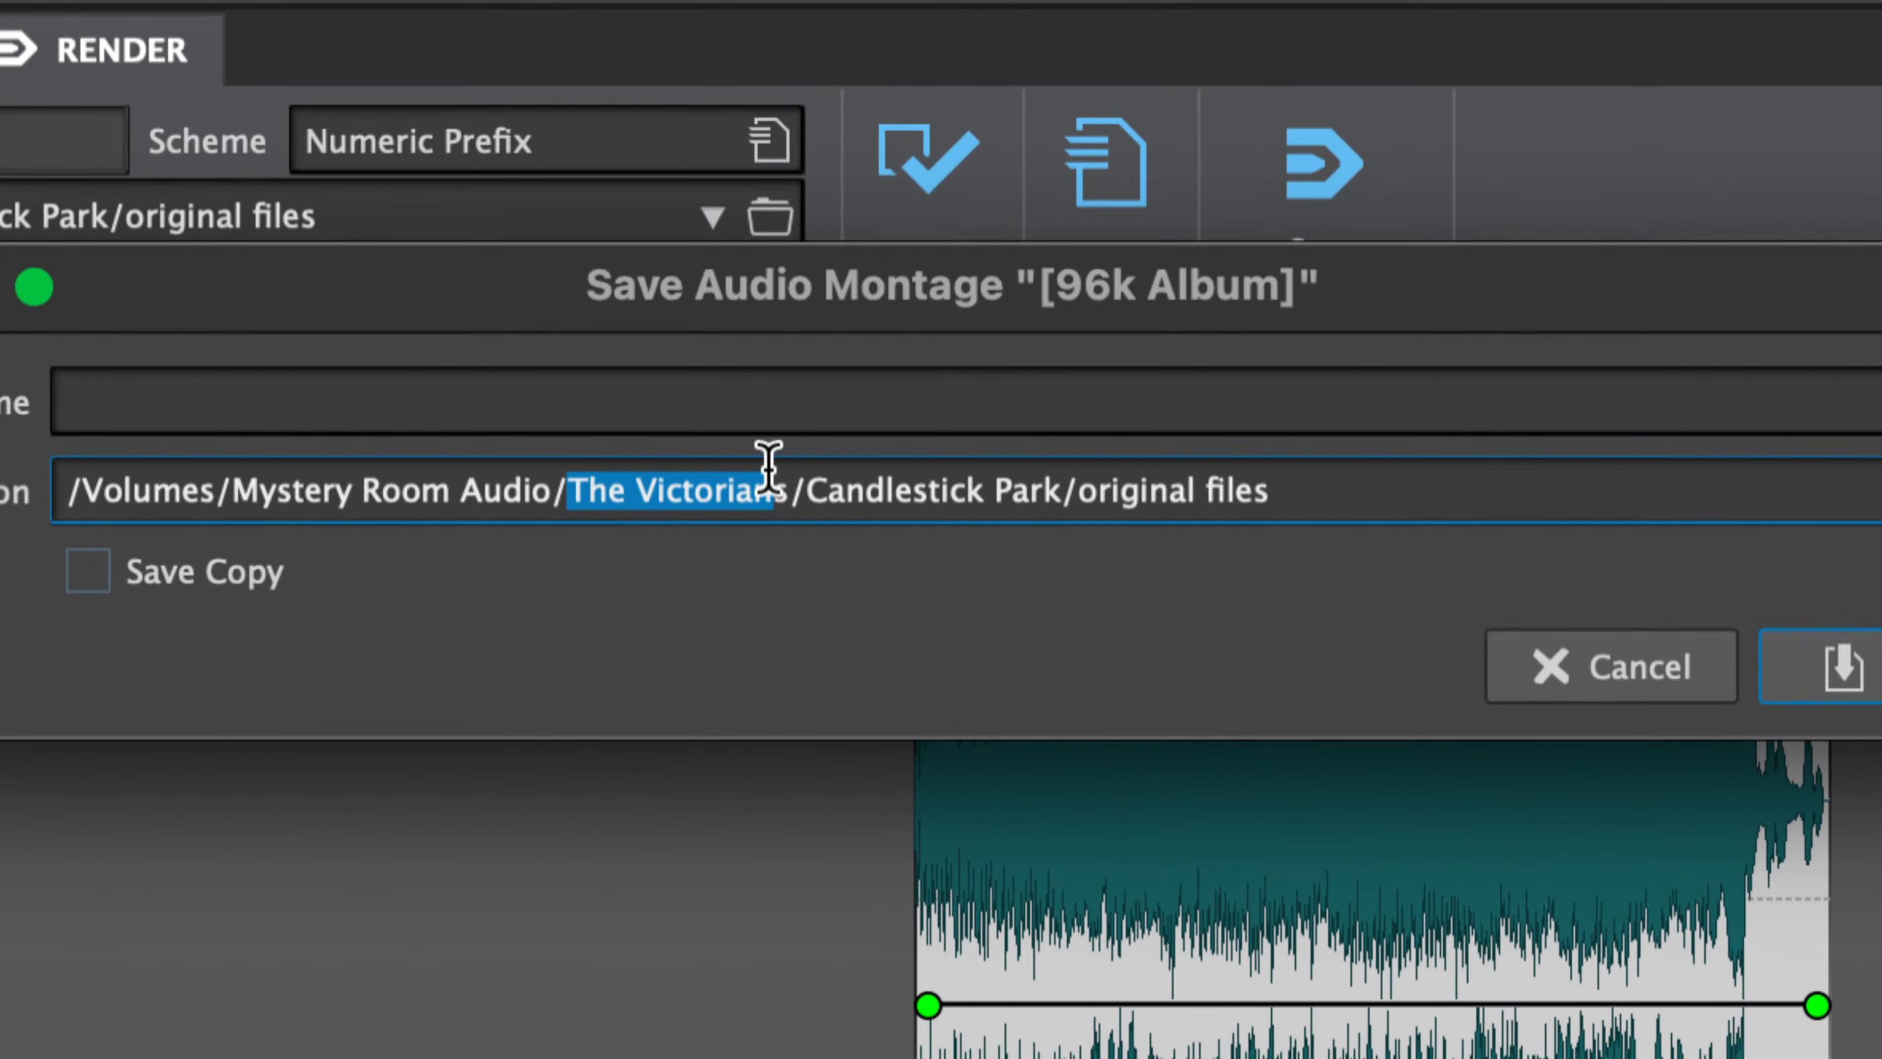
{"action": "left_click", "coordinate": [739, 412]}
{"action": "key", "text": "super+v"}
{"action": "type", "text": "–"}
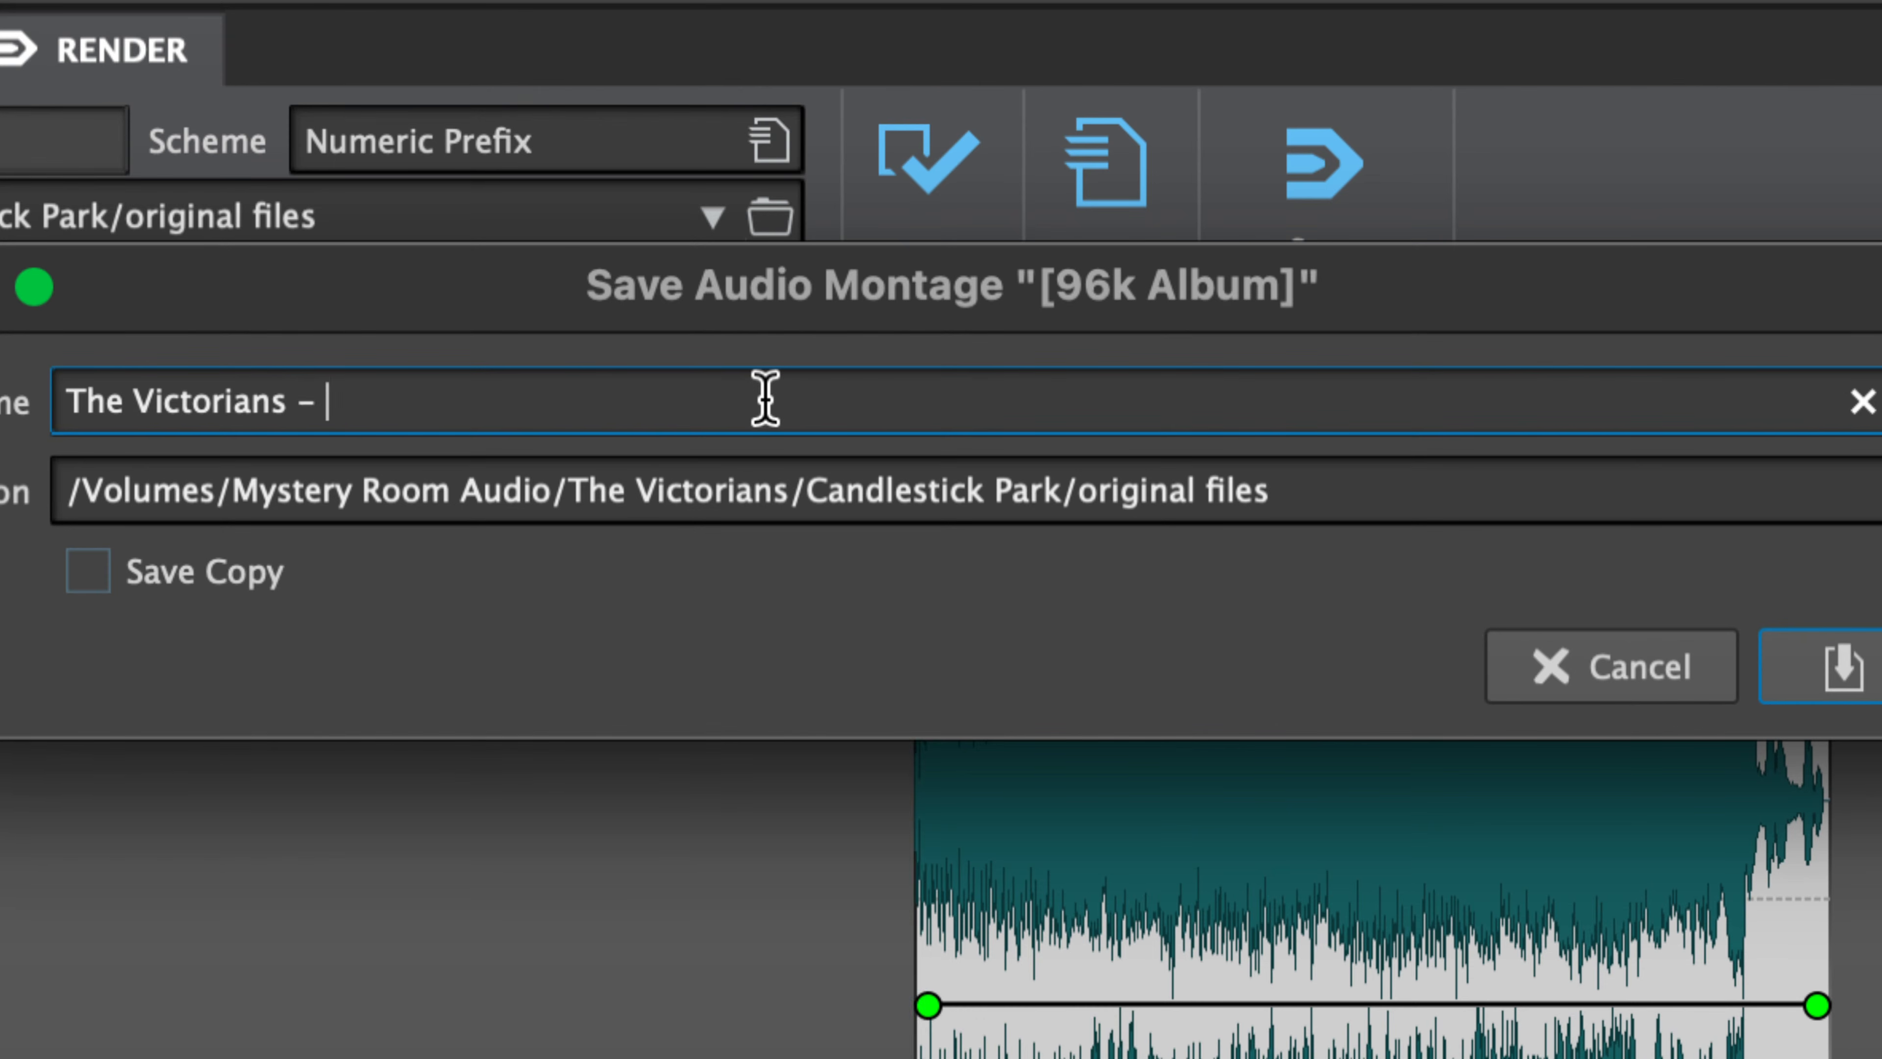
Complete the name with "Candlestick Park 6496 DIGITAL MASTER V1_", copying the album title from the location path, and save the montage
{"action": "left_click", "coordinate": [812, 483]}
{"action": "left_click_drag", "start_coordinate": [813, 483], "coordinate": [1045, 474]}
{"action": "key", "text": "super+c"}
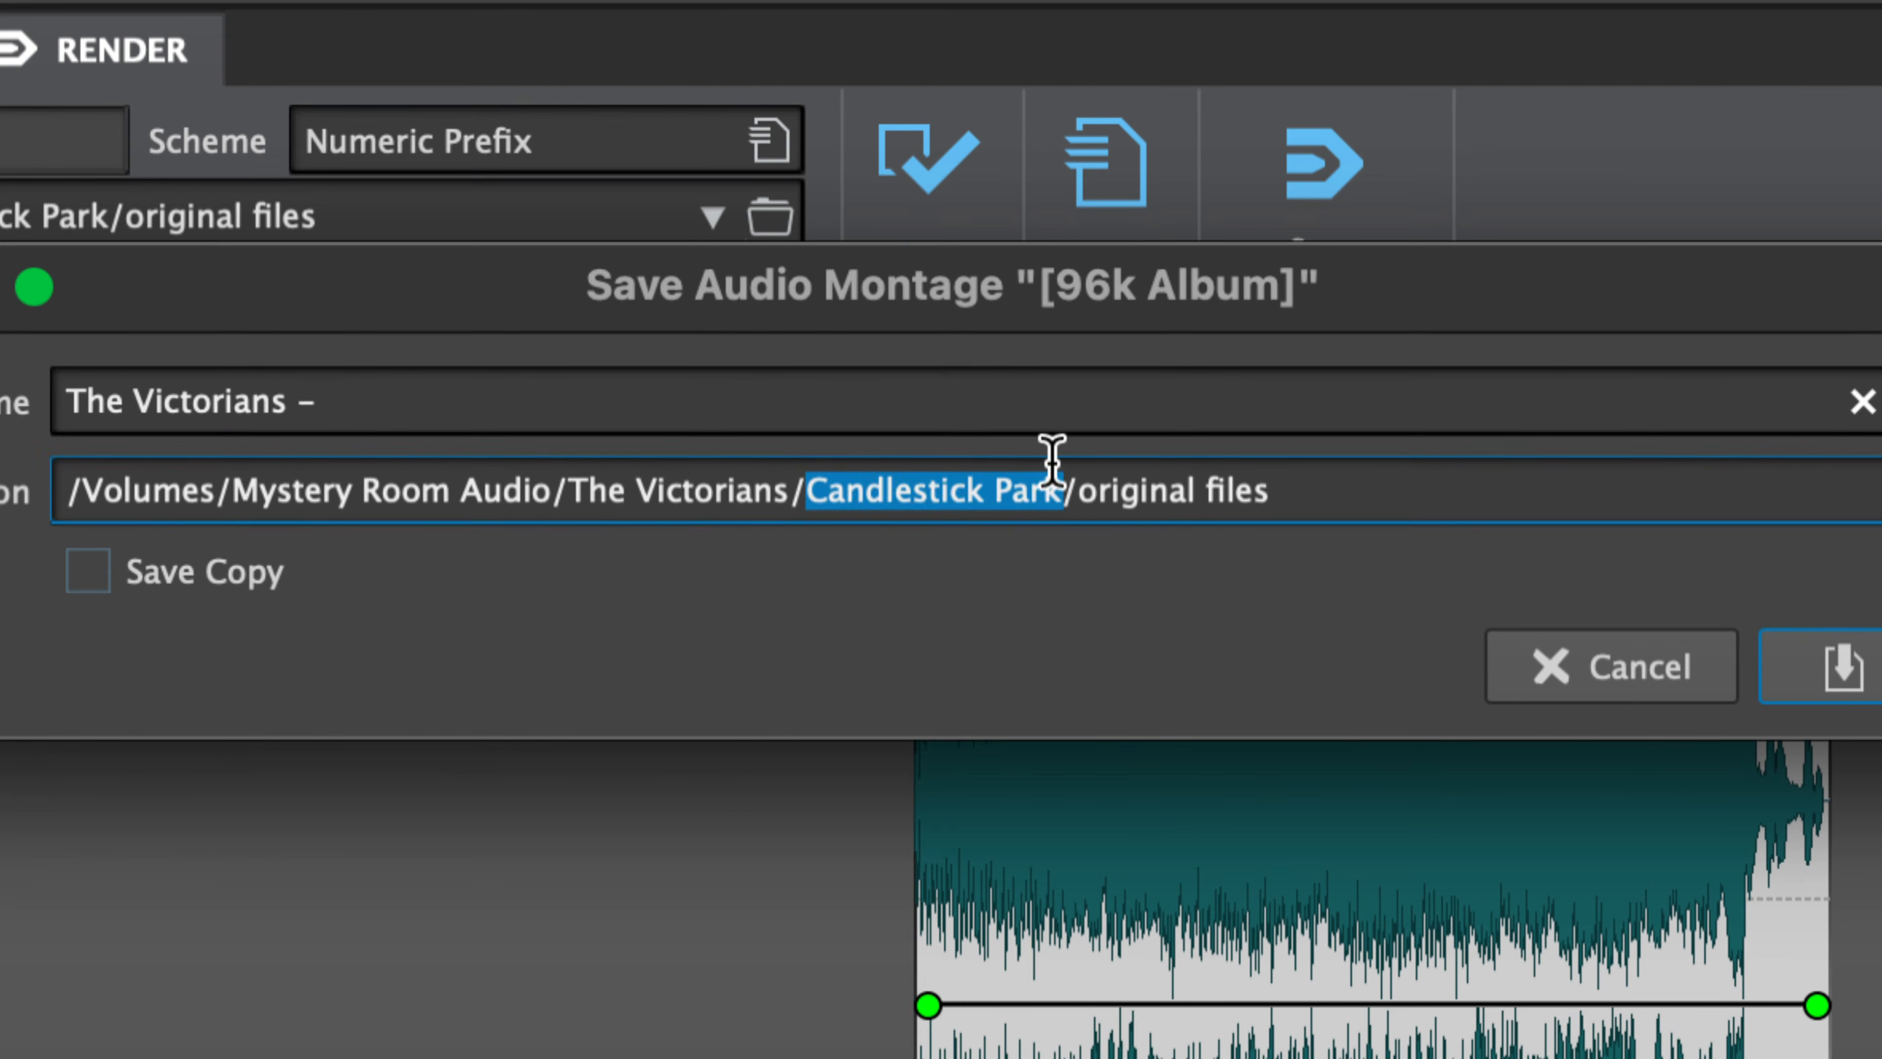
{"action": "left_click", "coordinate": [1016, 412]}
{"action": "key", "text": "super+v"}
{"action": "type", "text": "6496 DIGITAL MASTER V1"}
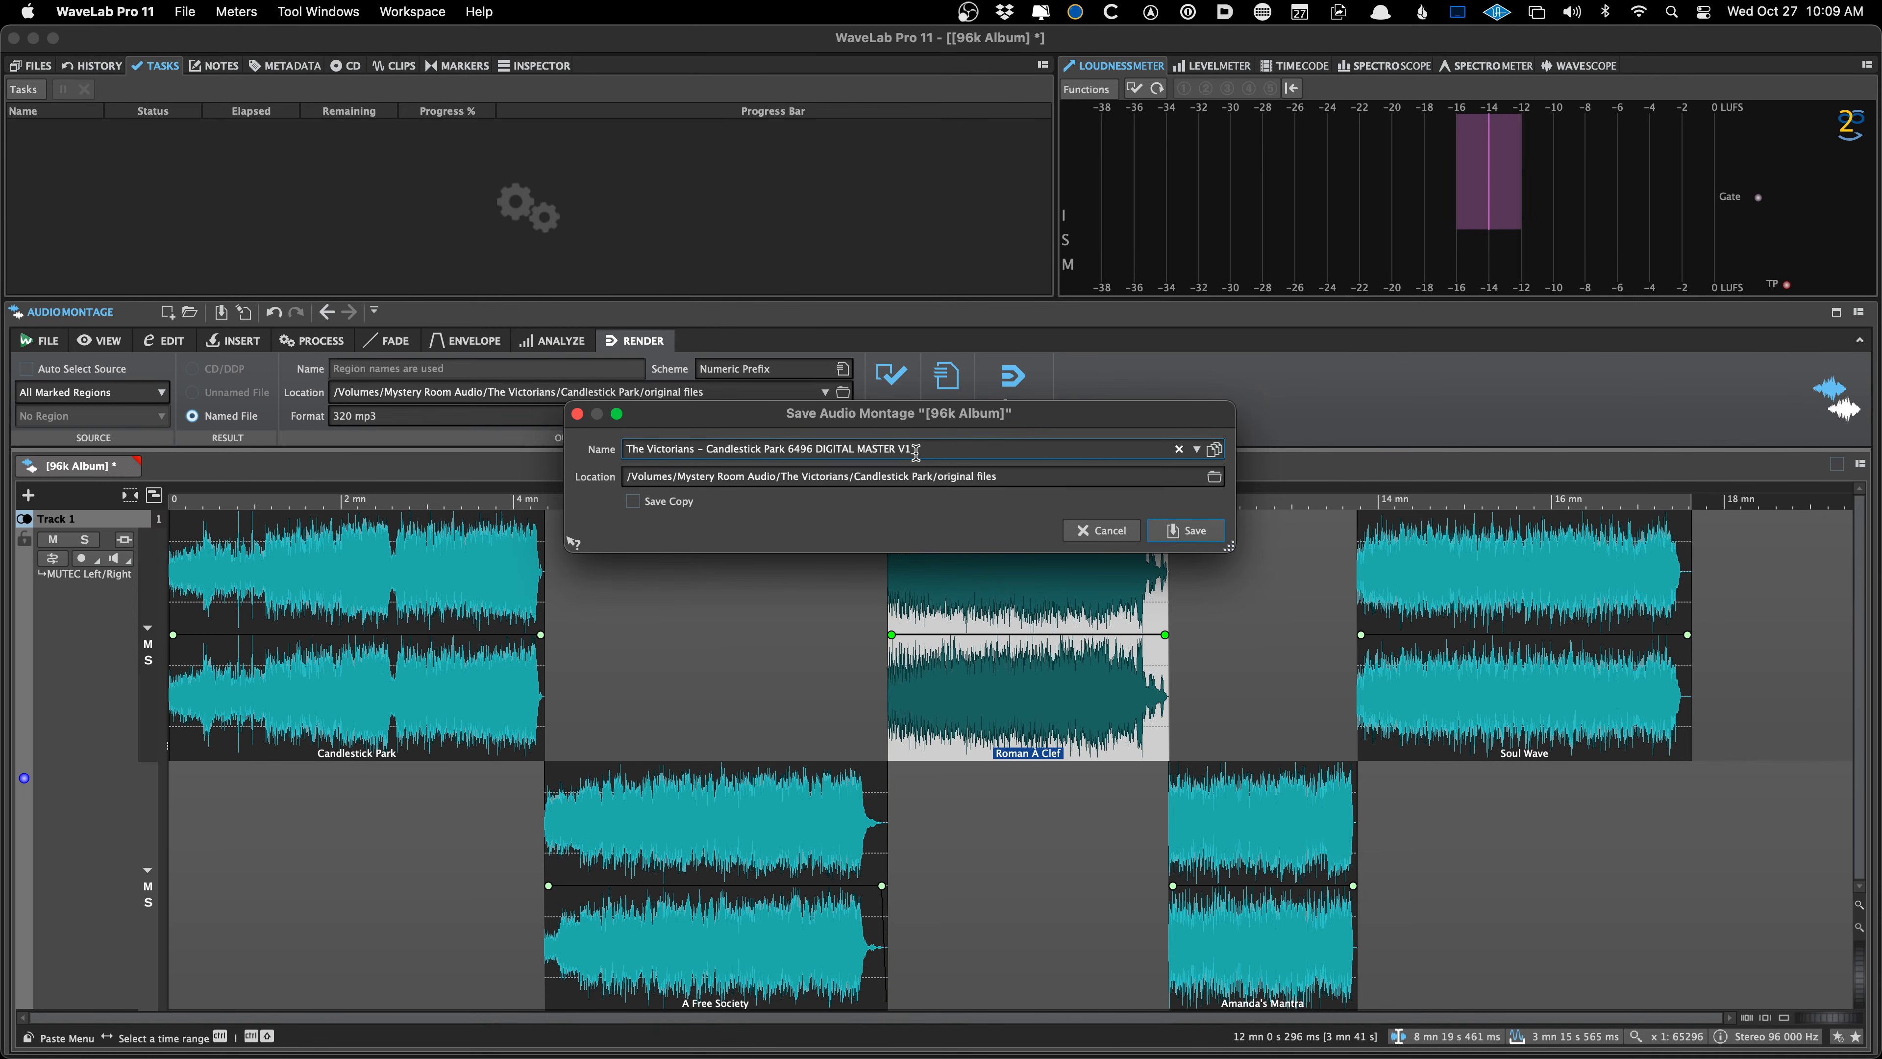
{"action": "type", "text": "_"}
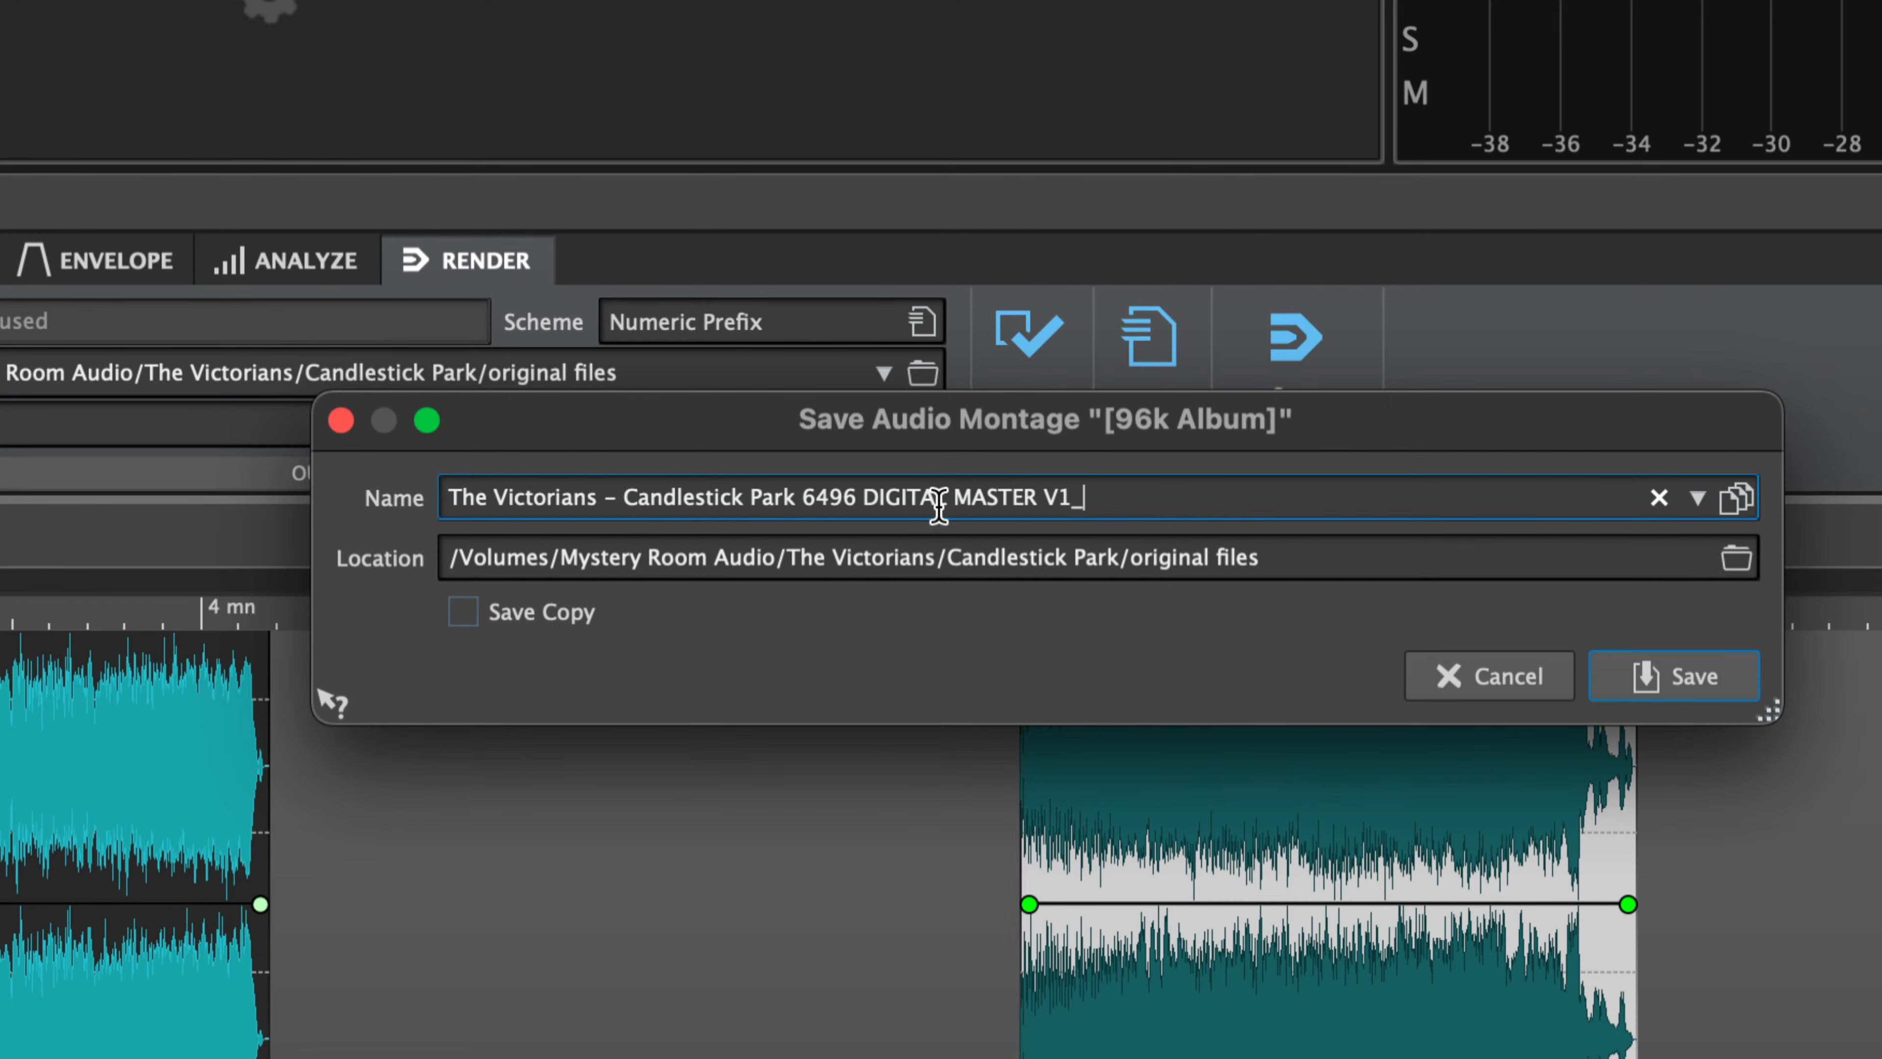
{"action": "mouse_move", "coordinate": [829, 498]}
{"action": "left_mouse_down"}
{"action": "mouse_move", "coordinate": [809, 499]}
{"action": "mouse_move", "coordinate": [844, 496]}
{"action": "left_mouse_up"}
{"action": "left_click", "coordinate": [837, 495]}
{"action": "right_click", "coordinate": [1133, 492]}
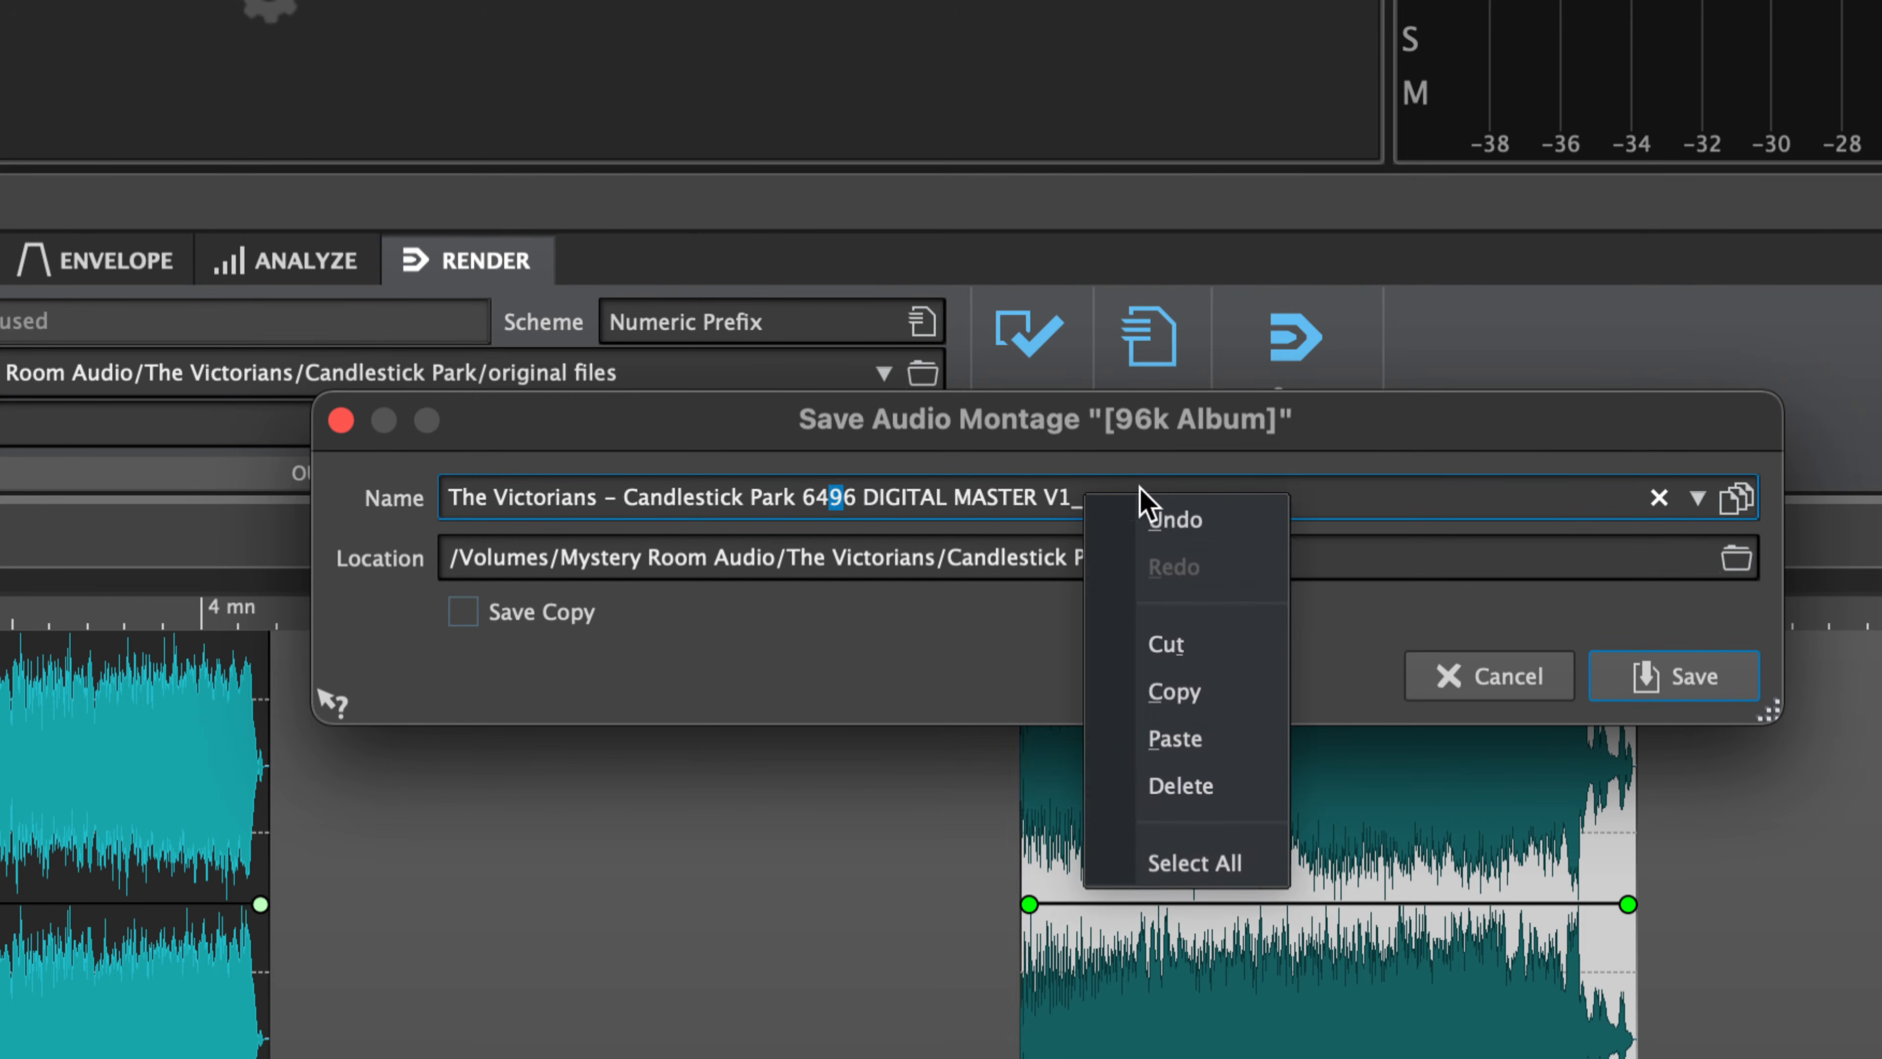
{"action": "left_click", "coordinate": [1131, 493]}
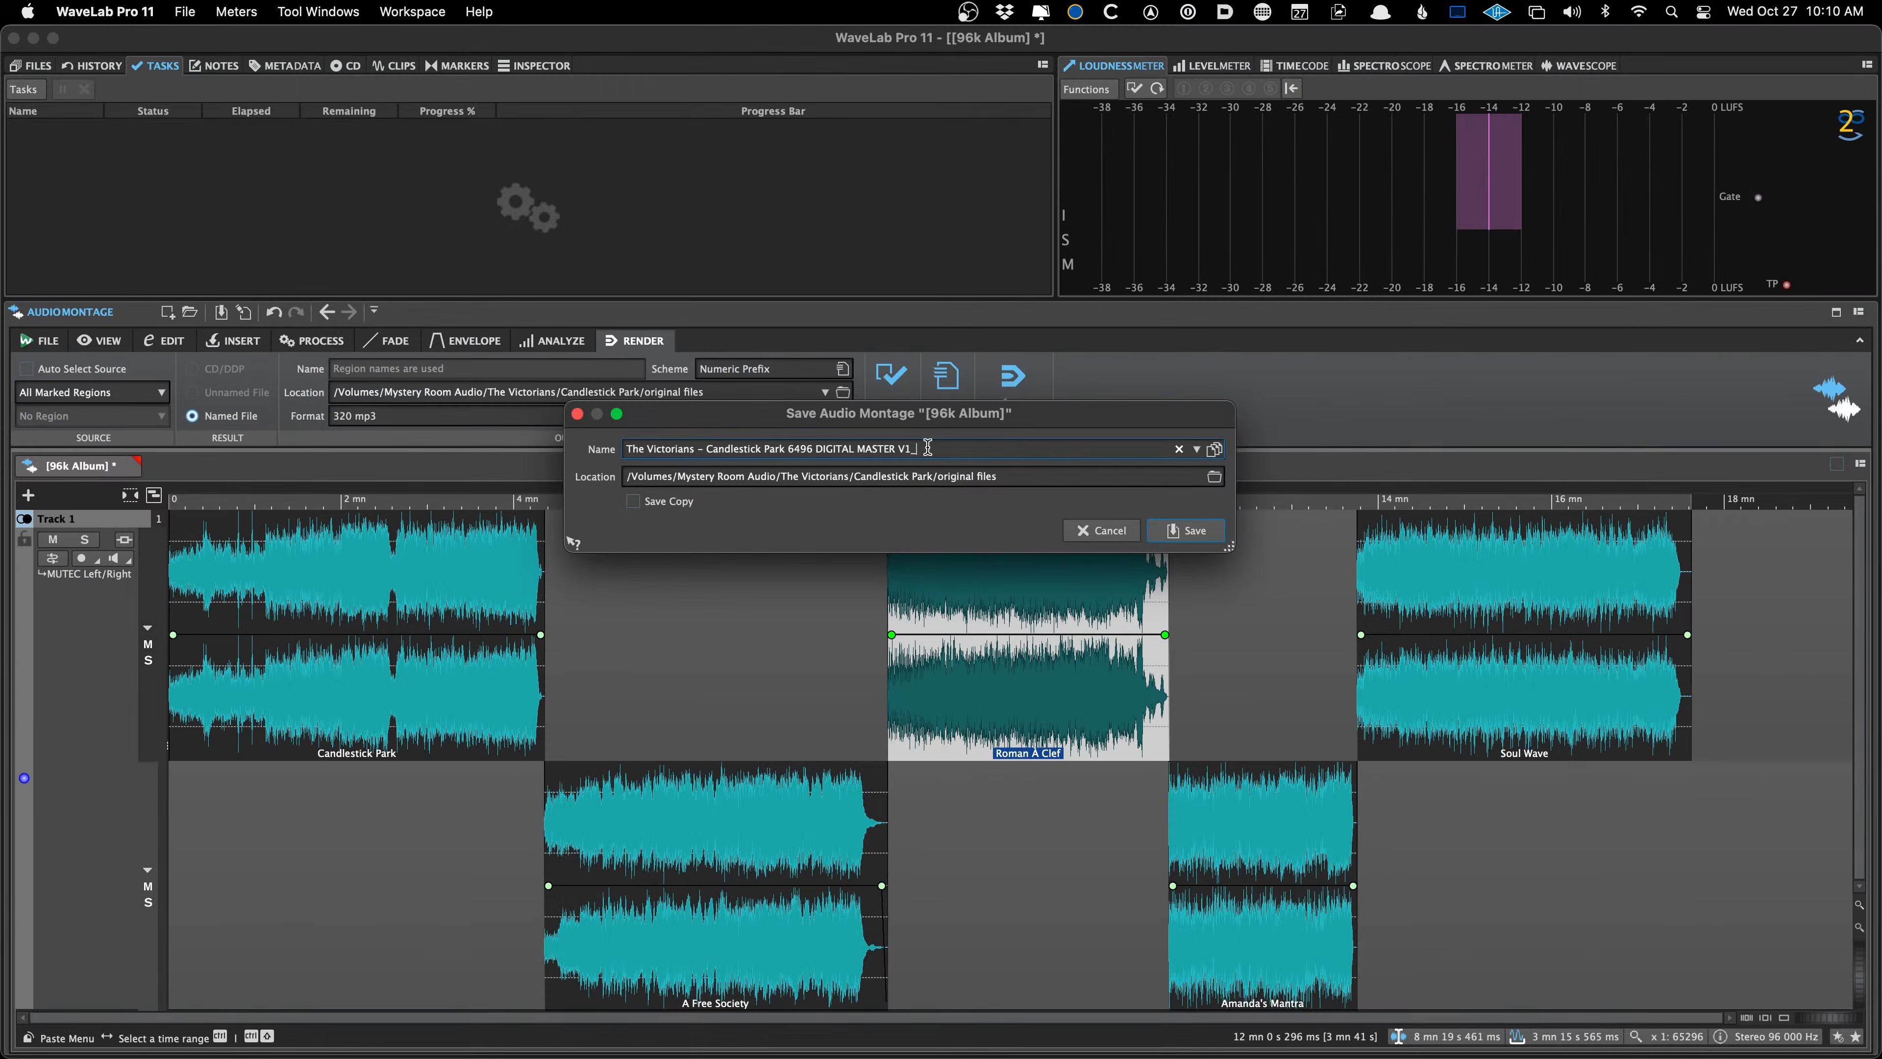
{"action": "key", "text": "Return"}
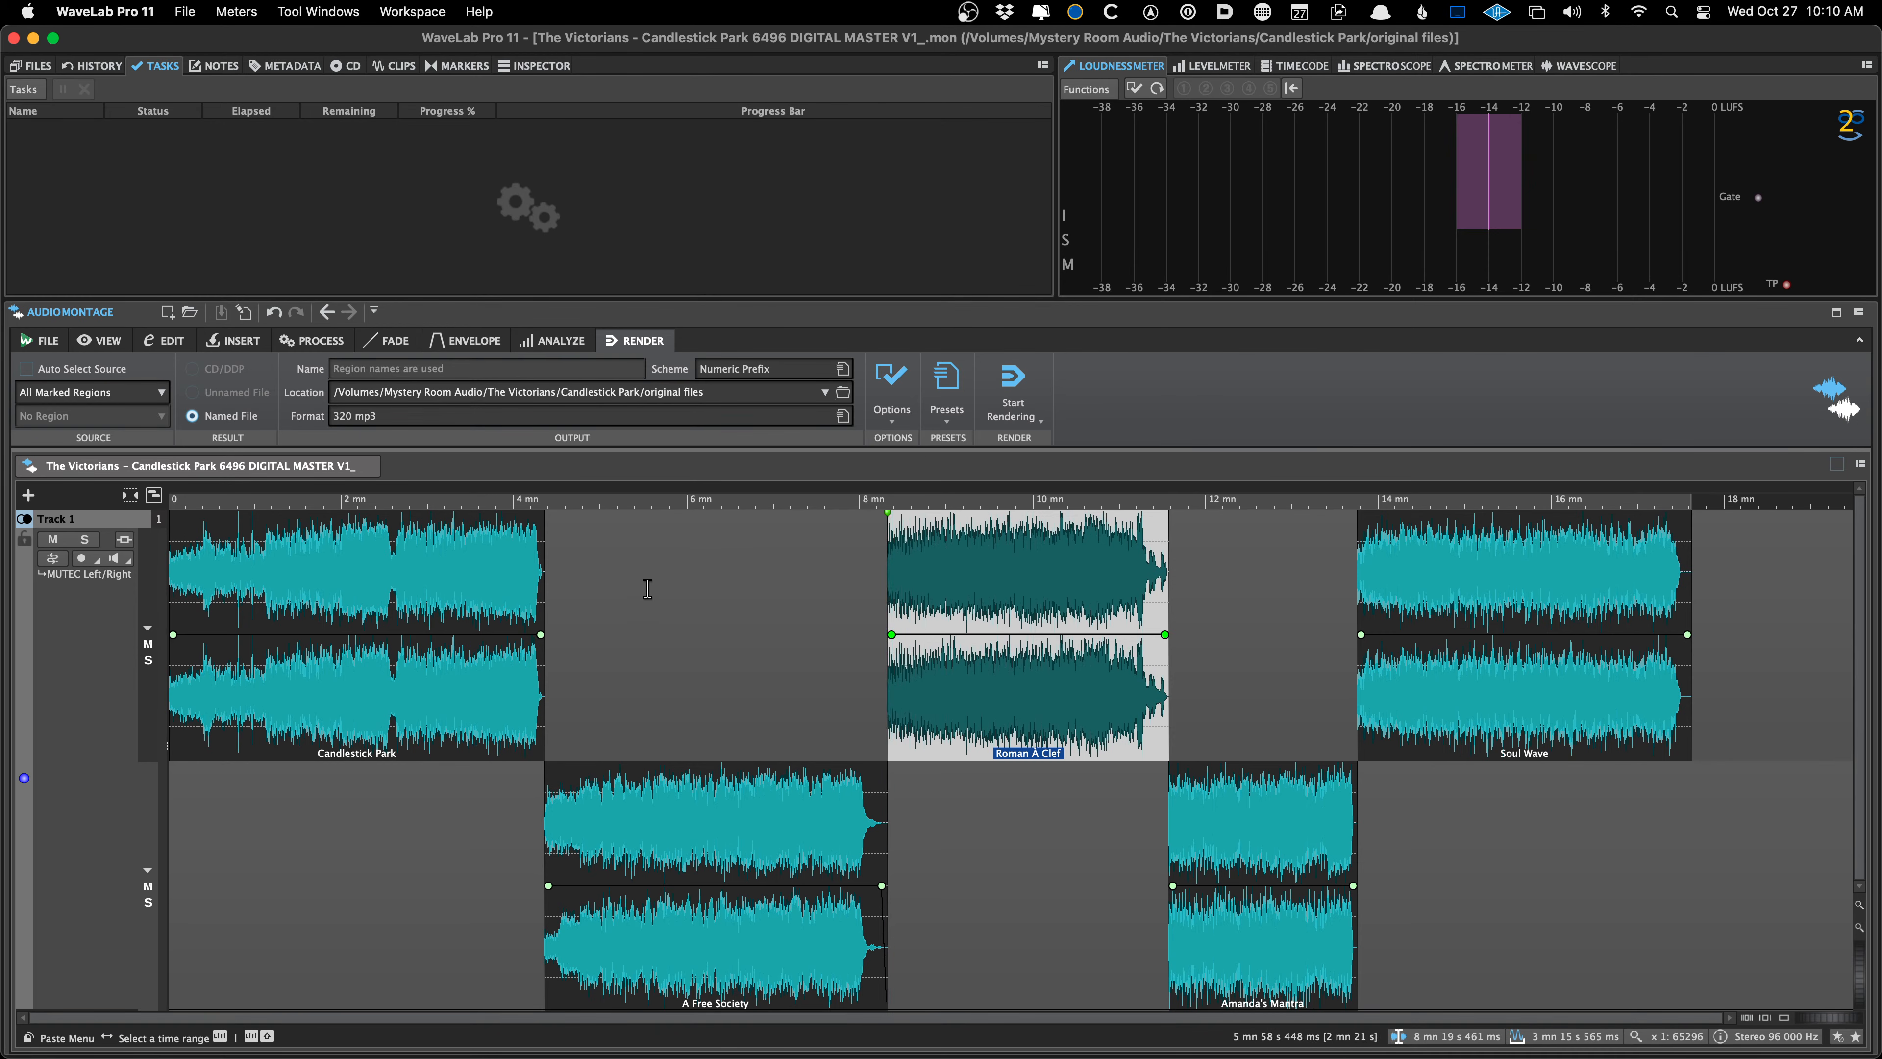
Look through the Inspector's effects for the Candlestick Park clip, its track and the montage output
{"action": "left_click", "coordinate": [450, 597]}
{"action": "key", "text": "ctrl+c"}
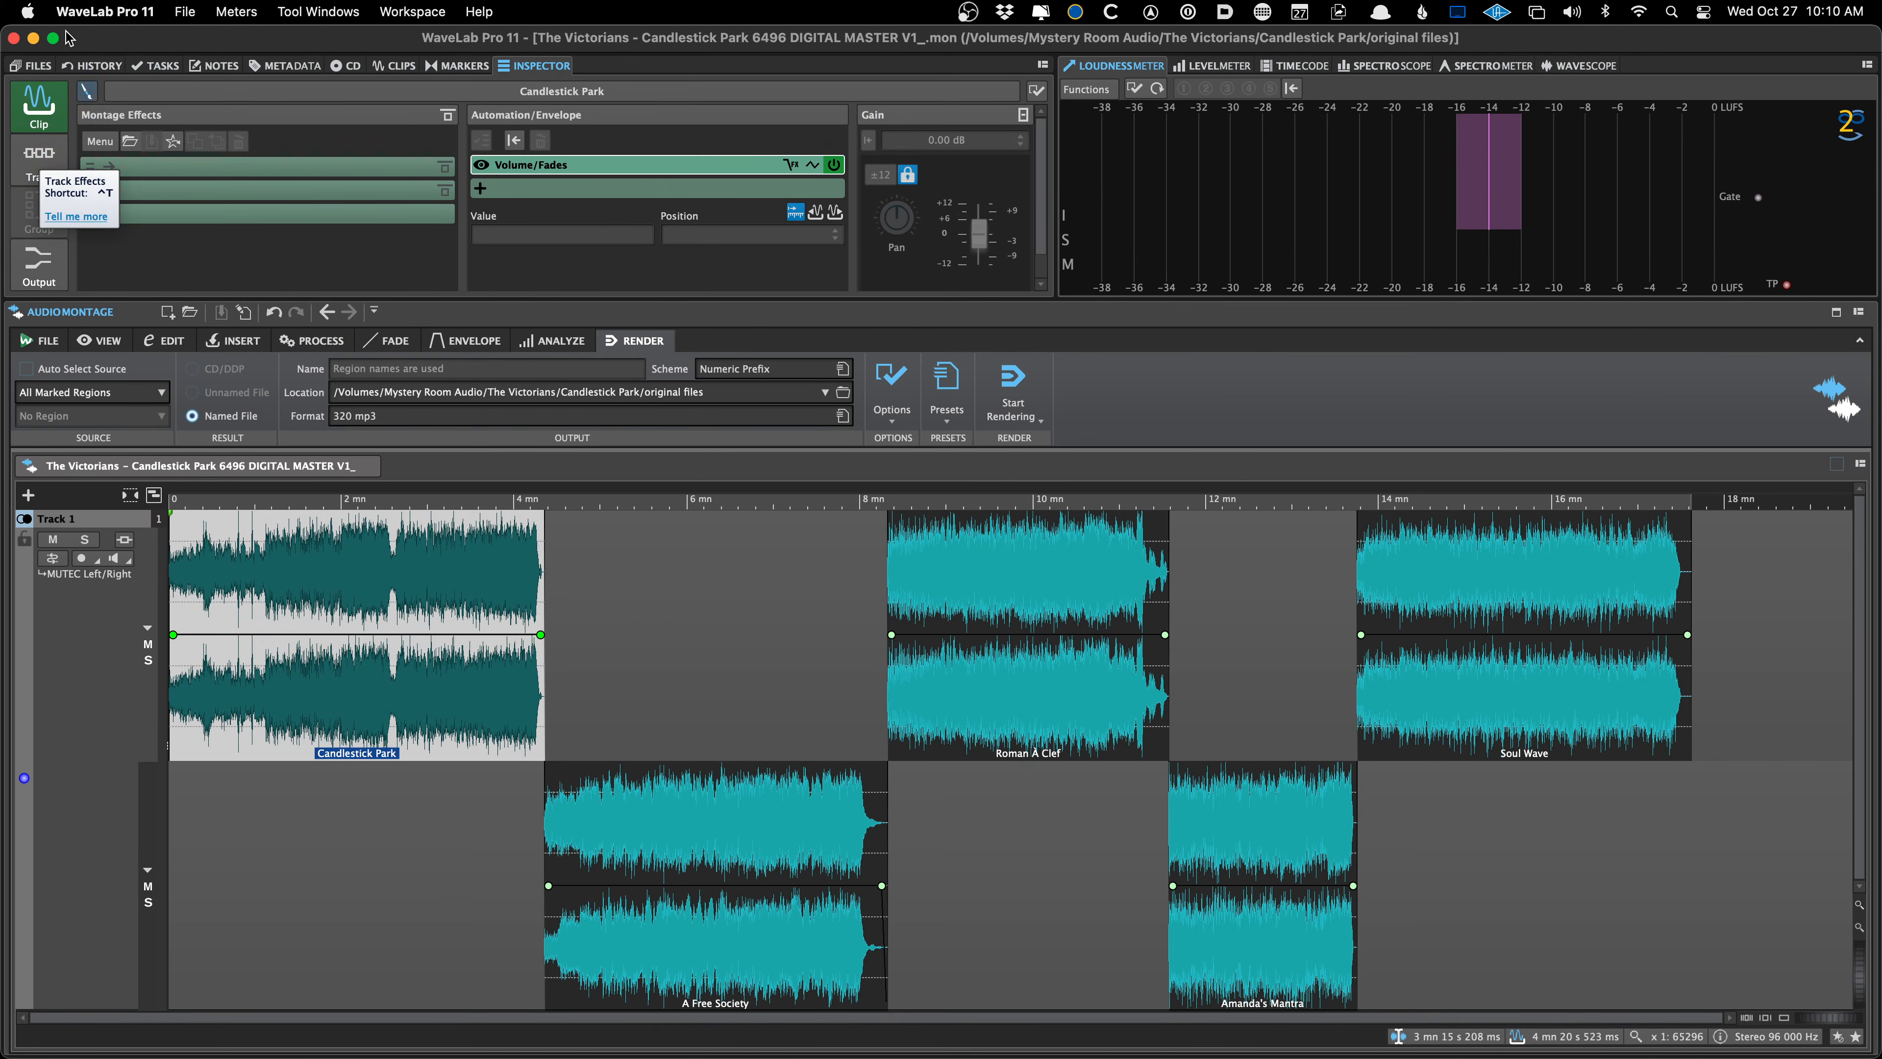
{"action": "left_click", "coordinate": [50, 150]}
{"action": "left_click", "coordinate": [39, 261]}
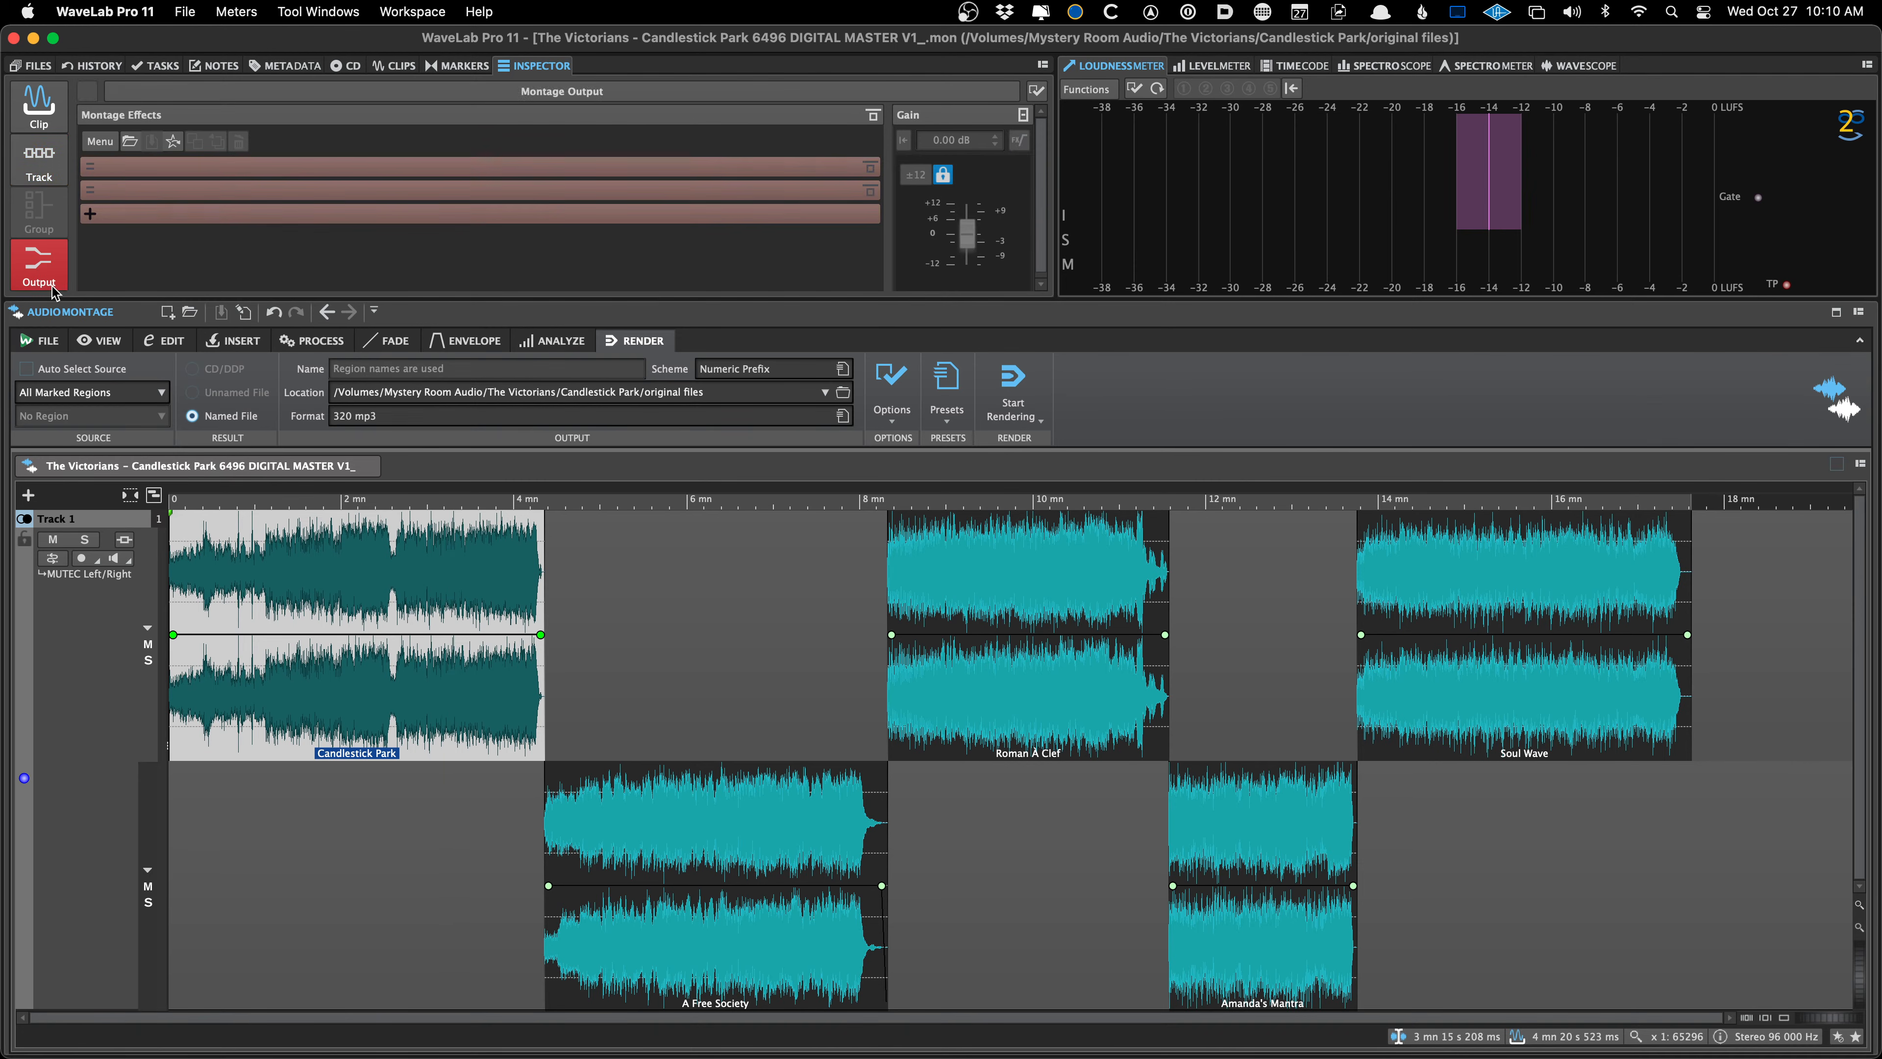
Examine the gaps between clips at the start and end of A Free Society
{"action": "left_click", "coordinate": [356, 582]}
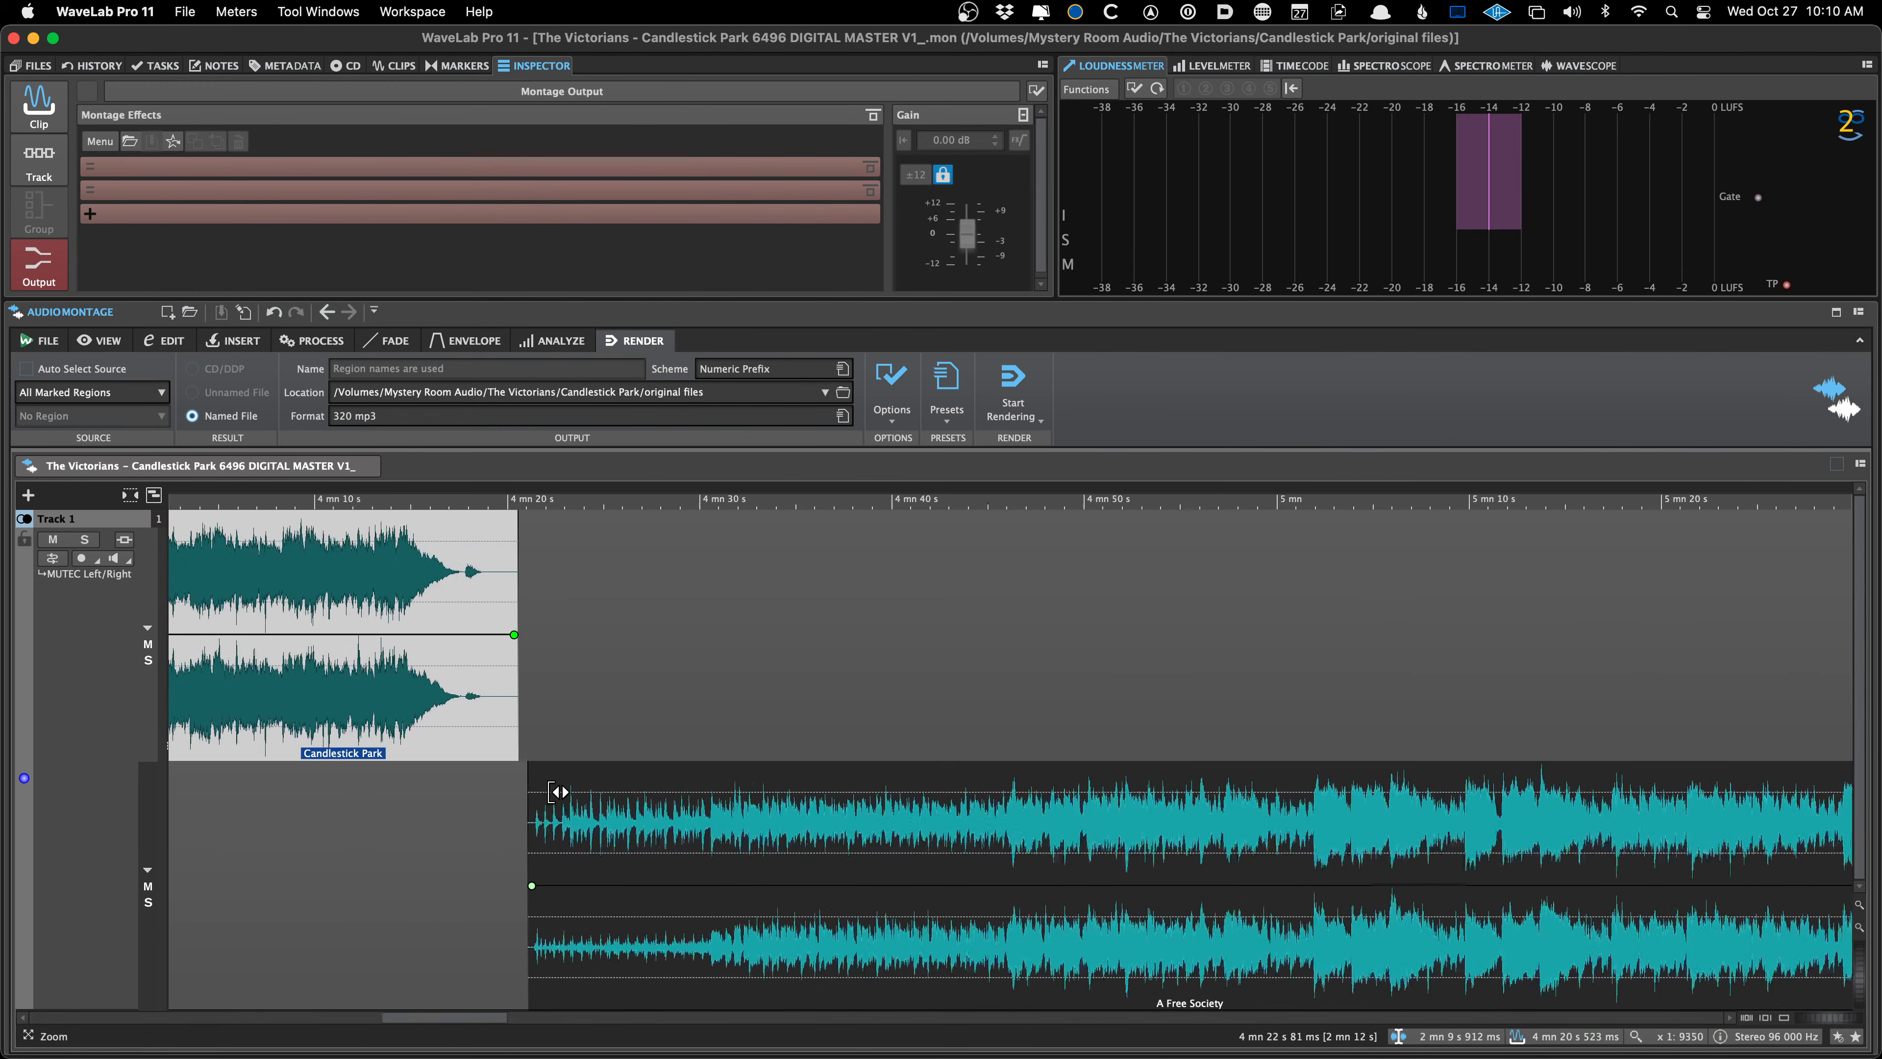
{"action": "scroll", "coordinate": [478, 815], "scroll_direction": "up", "scroll_amount": 10}
{"action": "scroll", "coordinate": [481, 842], "scroll_direction": "down", "scroll_amount": 10}
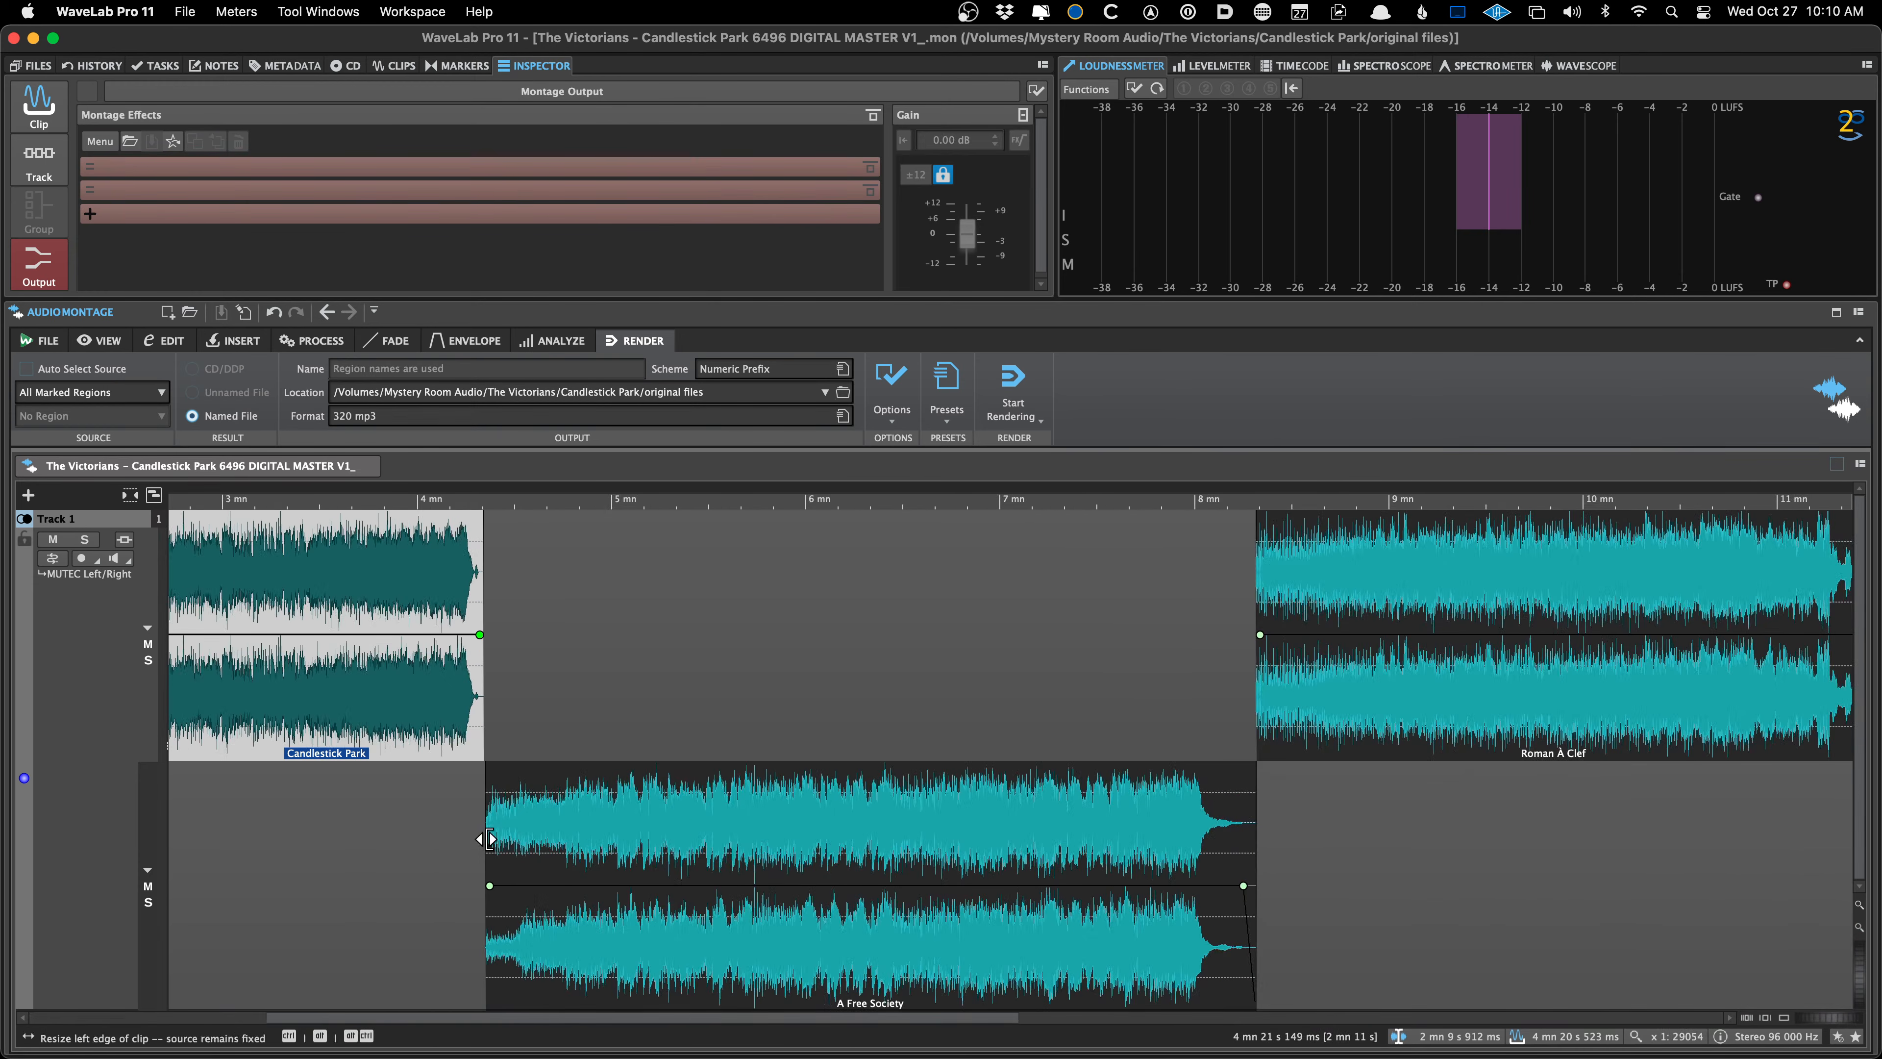
{"action": "scroll", "coordinate": [982, 787], "scroll_direction": "up", "scroll_amount": 15}
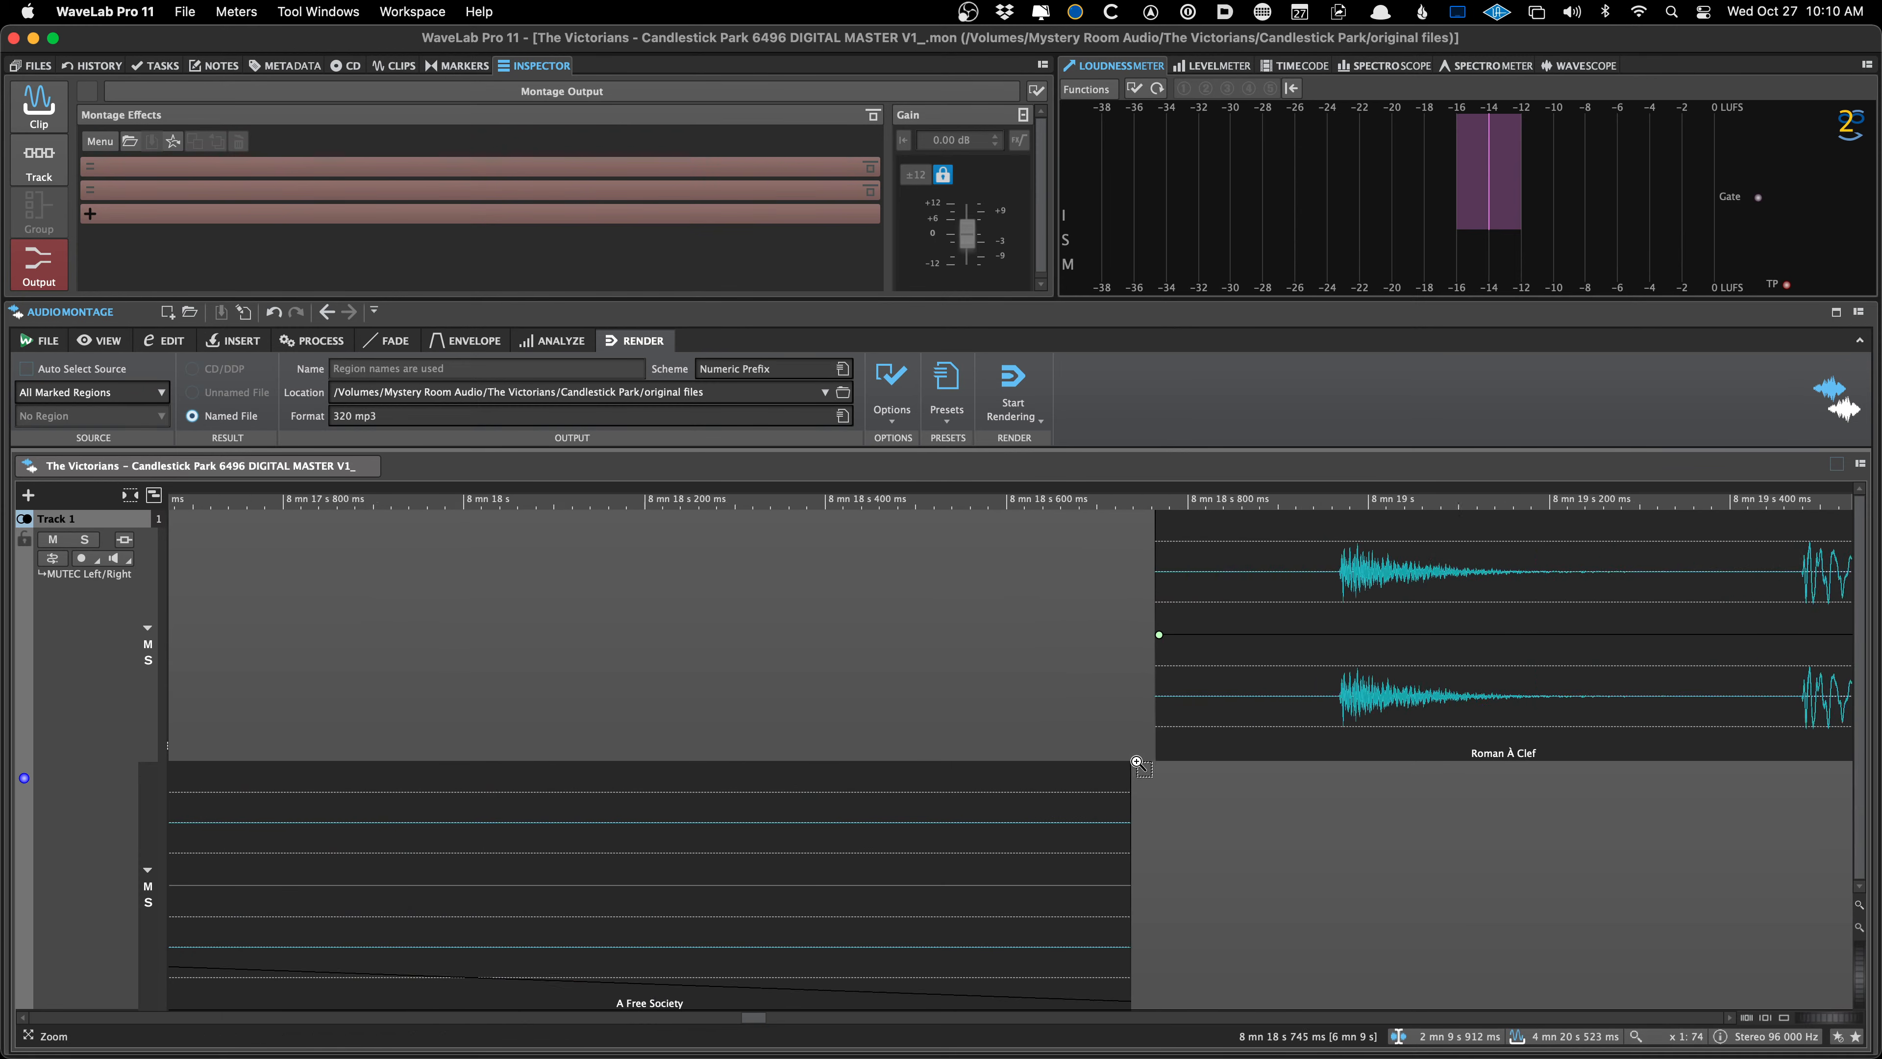
{"action": "scroll", "coordinate": [1134, 762], "scroll_direction": "down", "scroll_amount": 15}
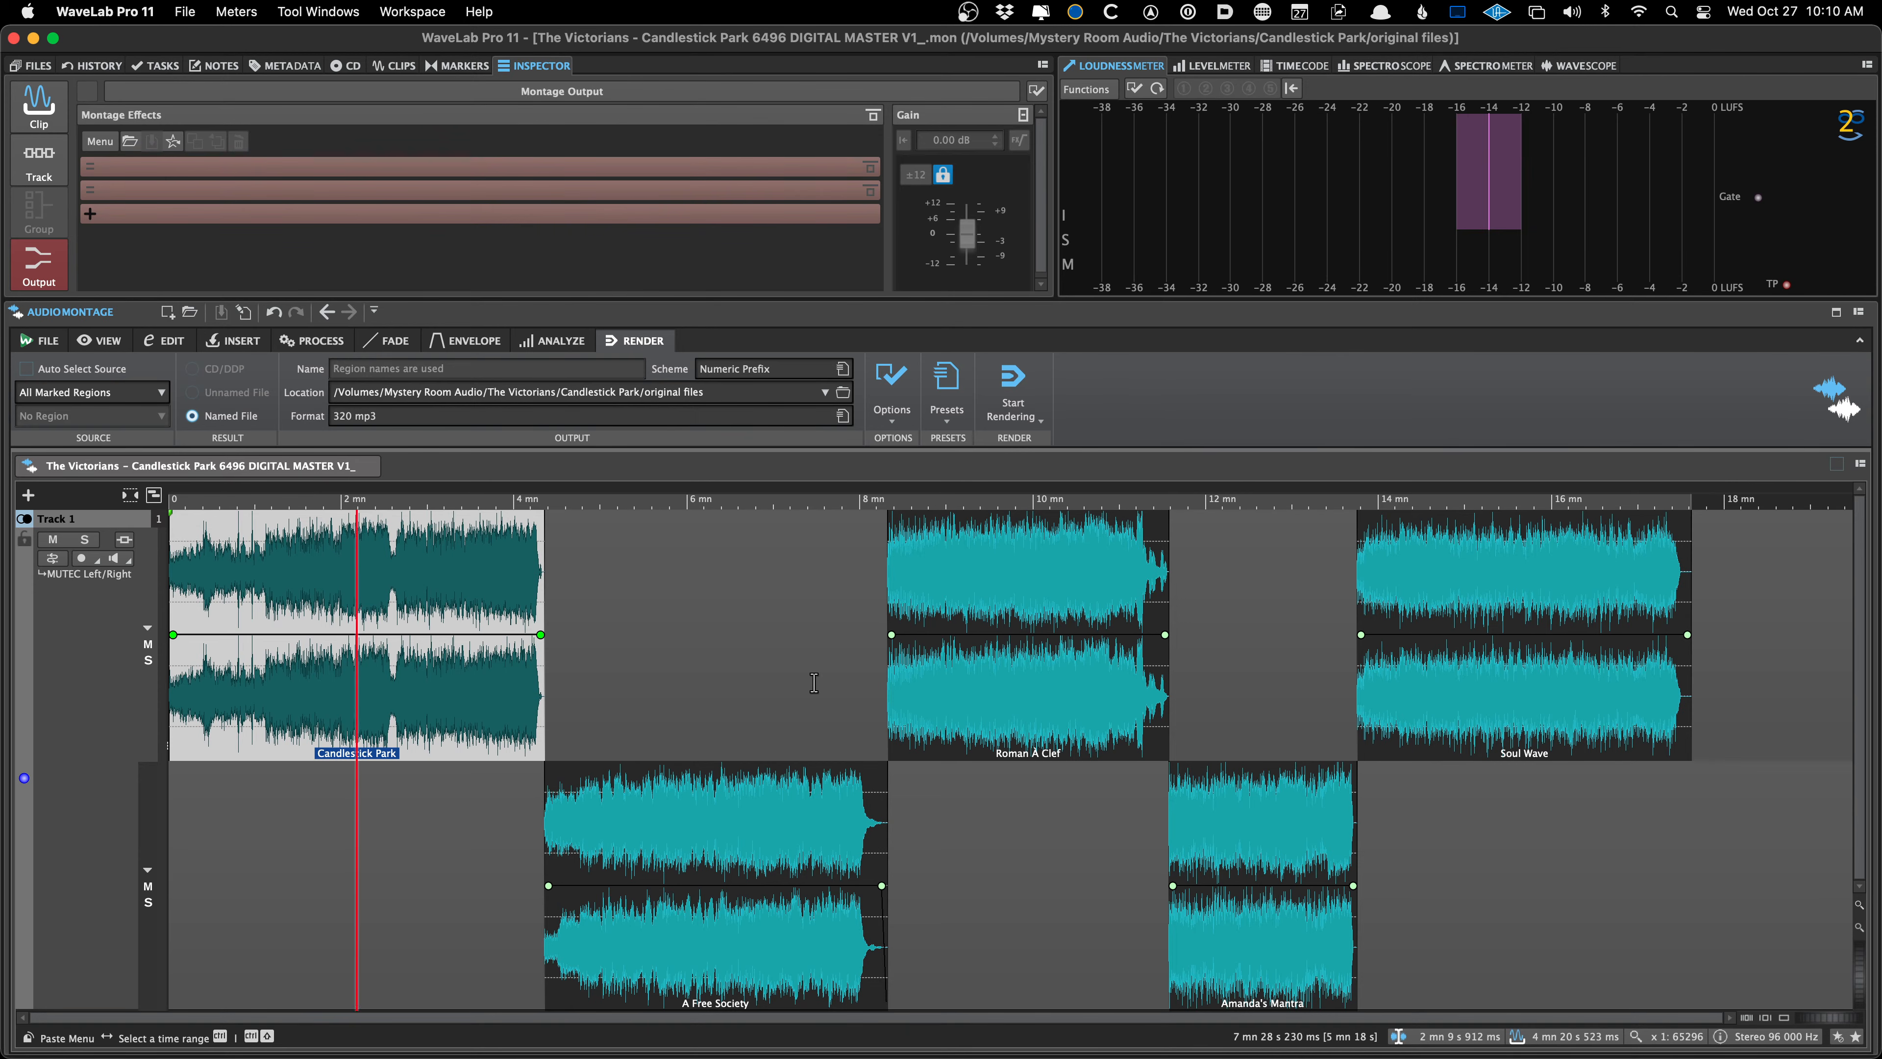
Generate CD track splice markers at clip boundaries and crossfade points with the CD Wizard, quantized to the nearest CD frame, and save the montage
{"action": "left_click", "coordinate": [347, 64]}
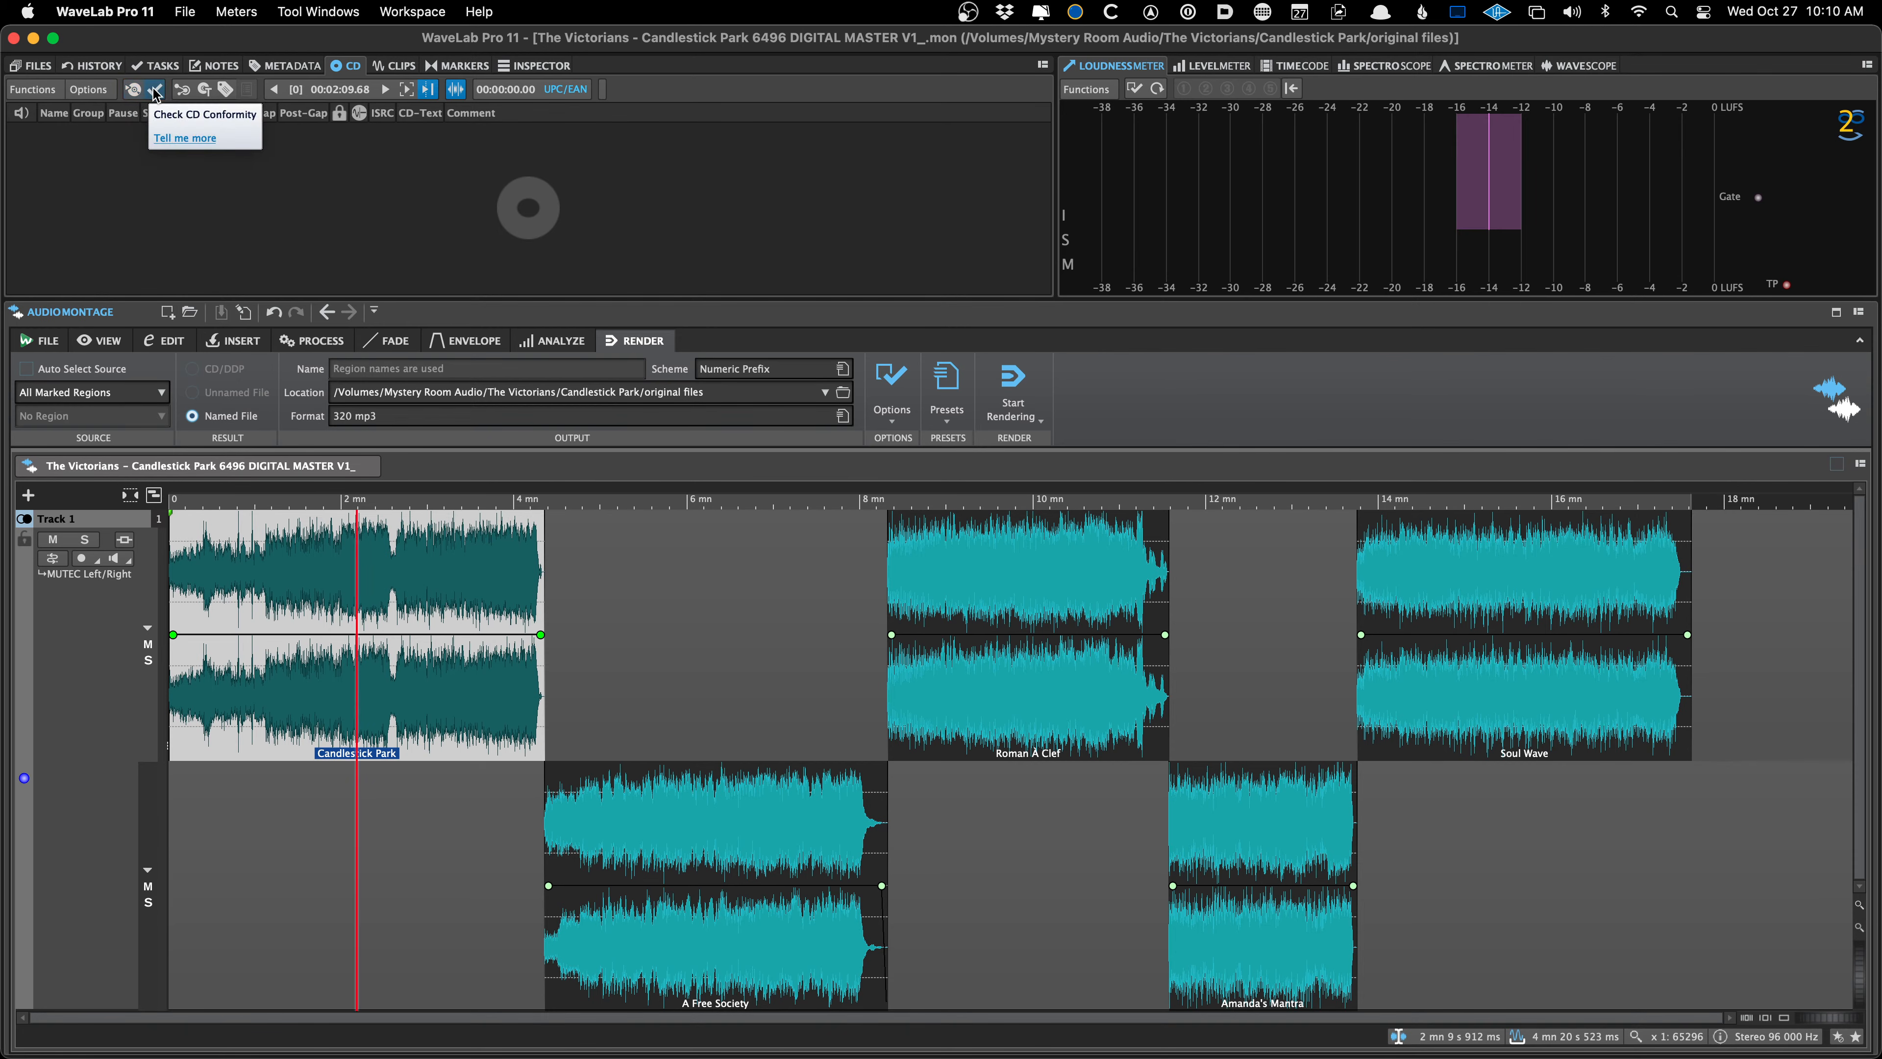
{"action": "left_click", "coordinate": [182, 89]}
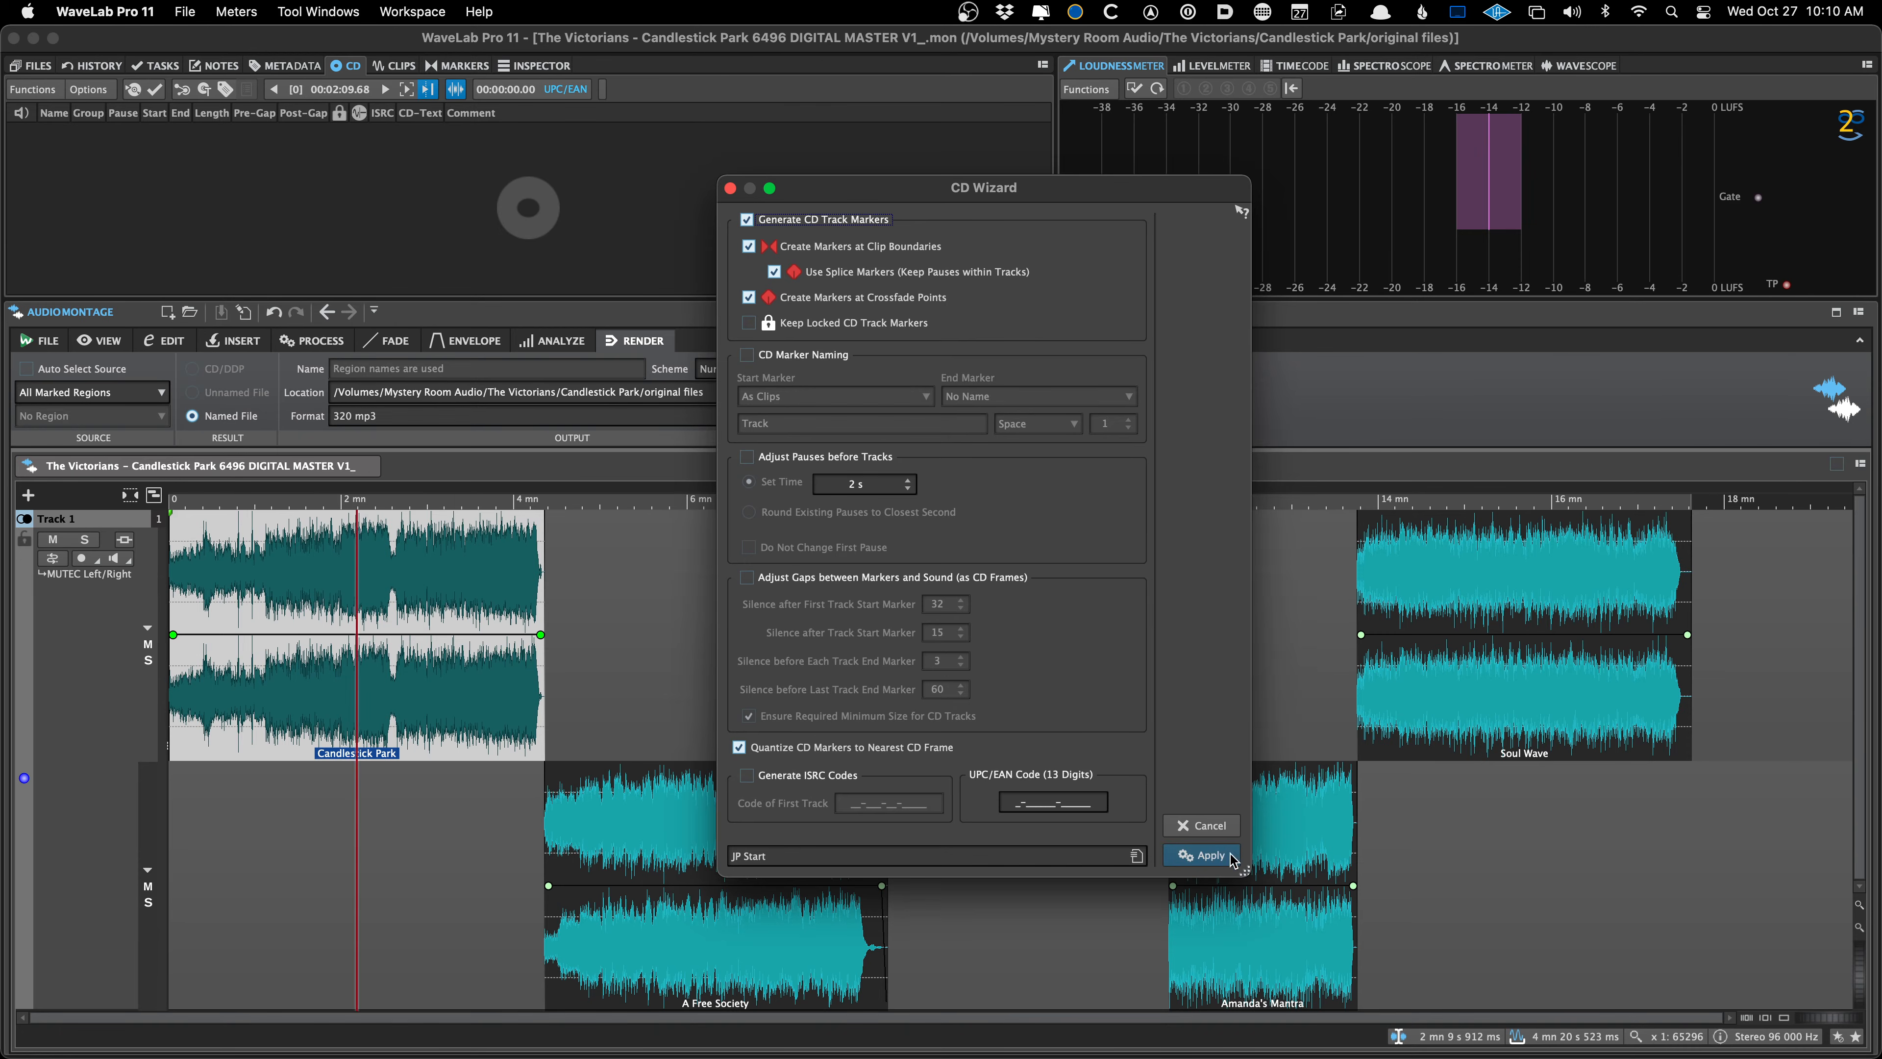
{"action": "left_click", "coordinate": [1204, 854]}
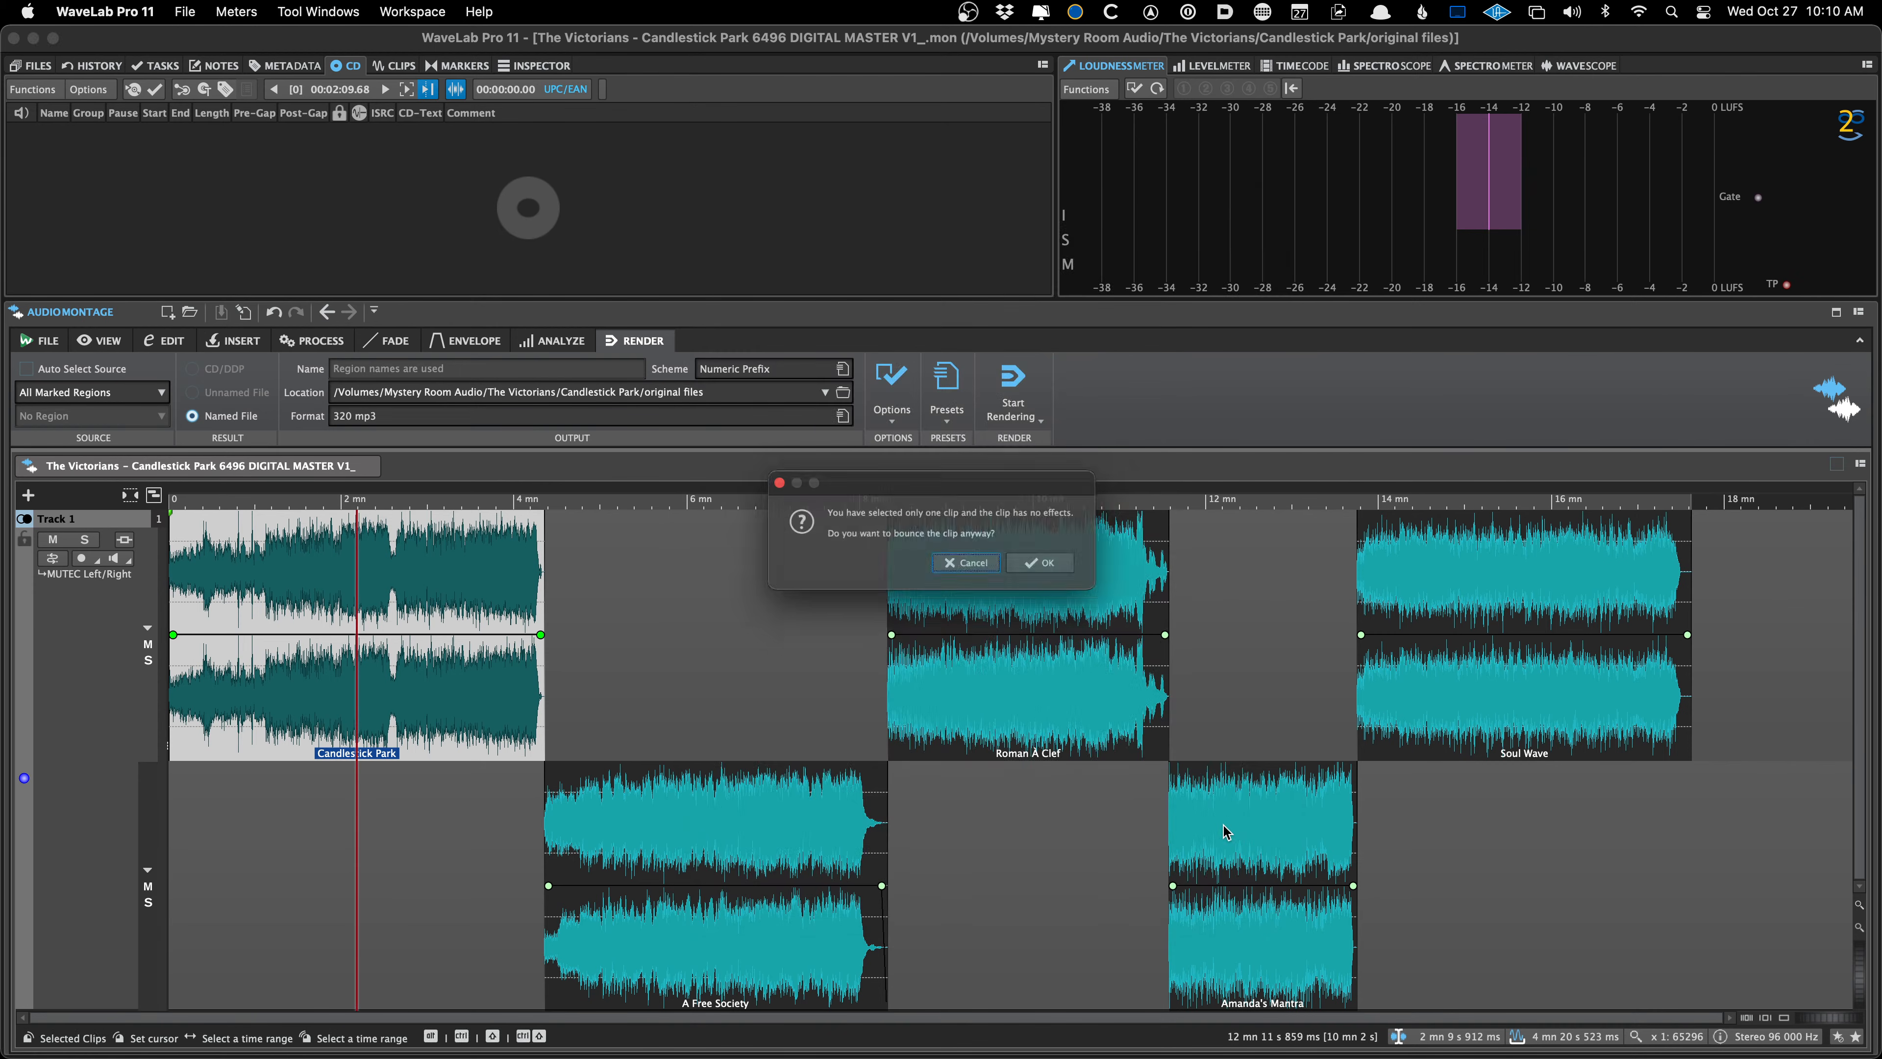
{"action": "left_click", "coordinate": [967, 567]}
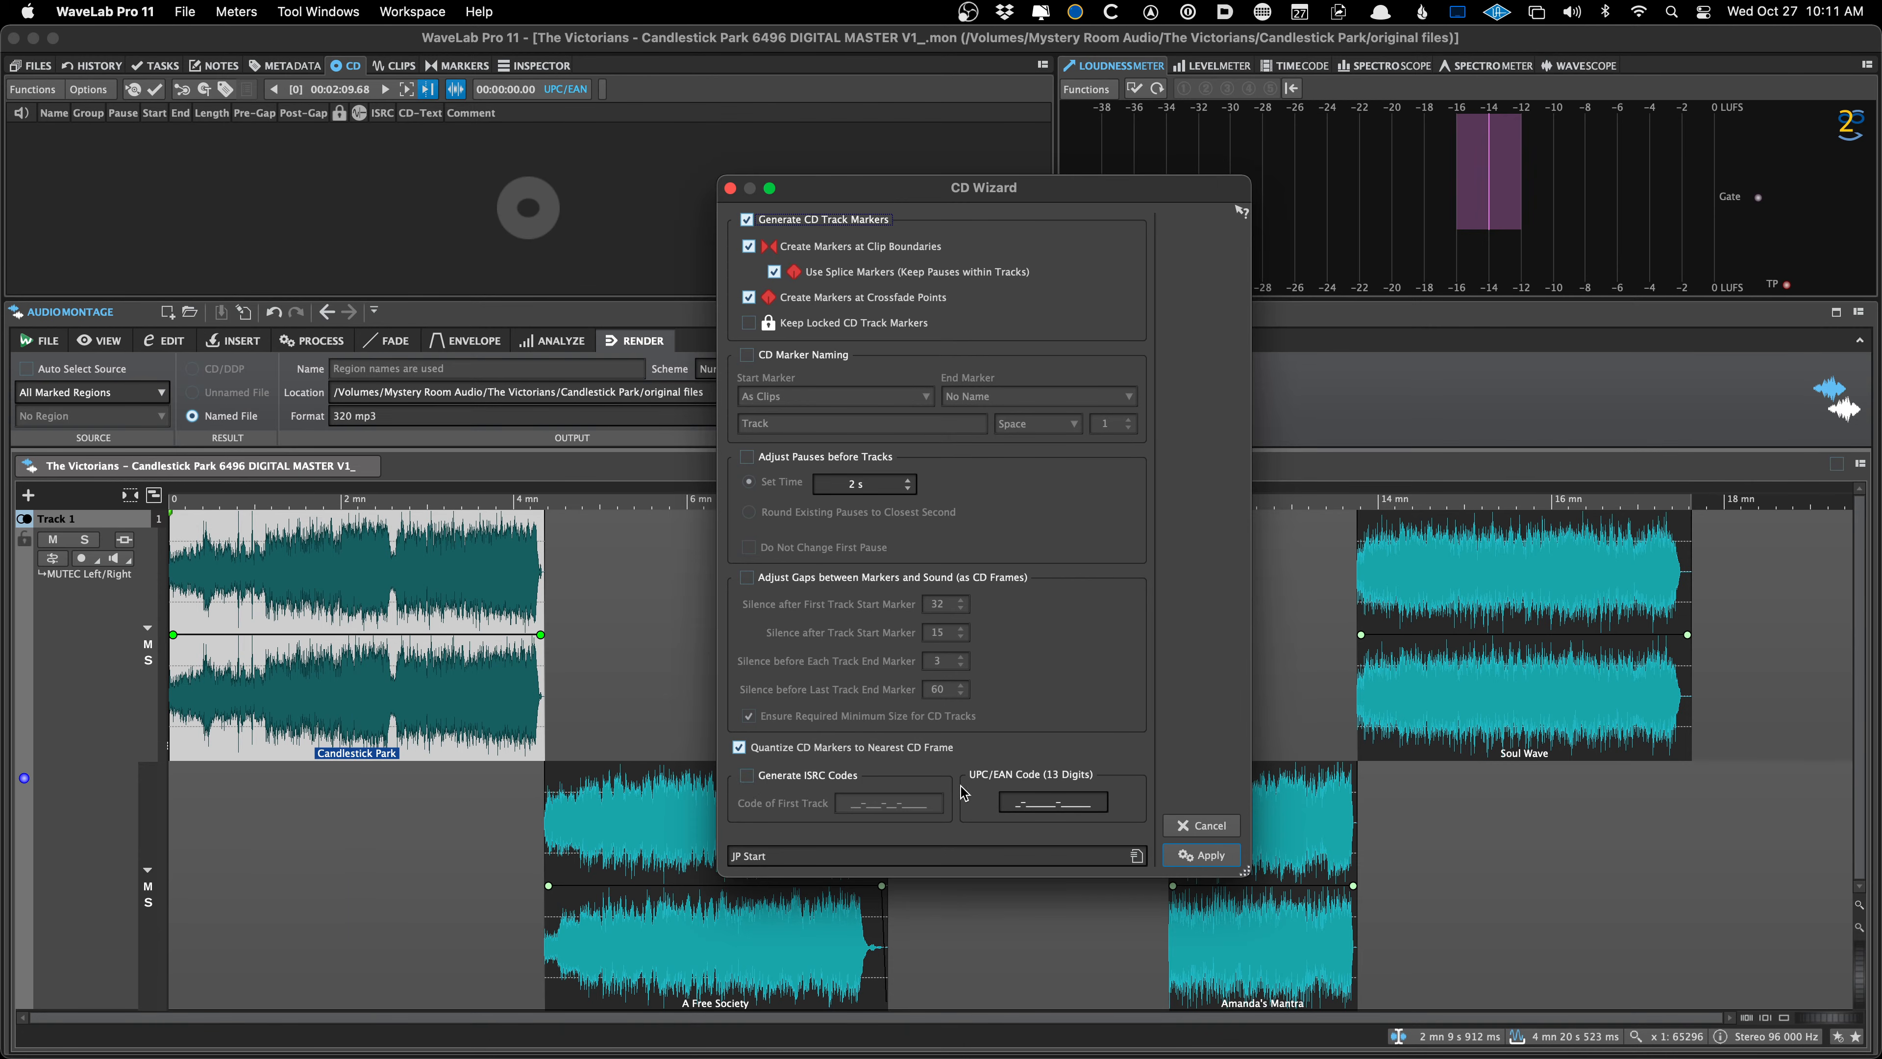
{"action": "left_click", "coordinate": [771, 781]}
{"action": "left_click", "coordinate": [1214, 855]}
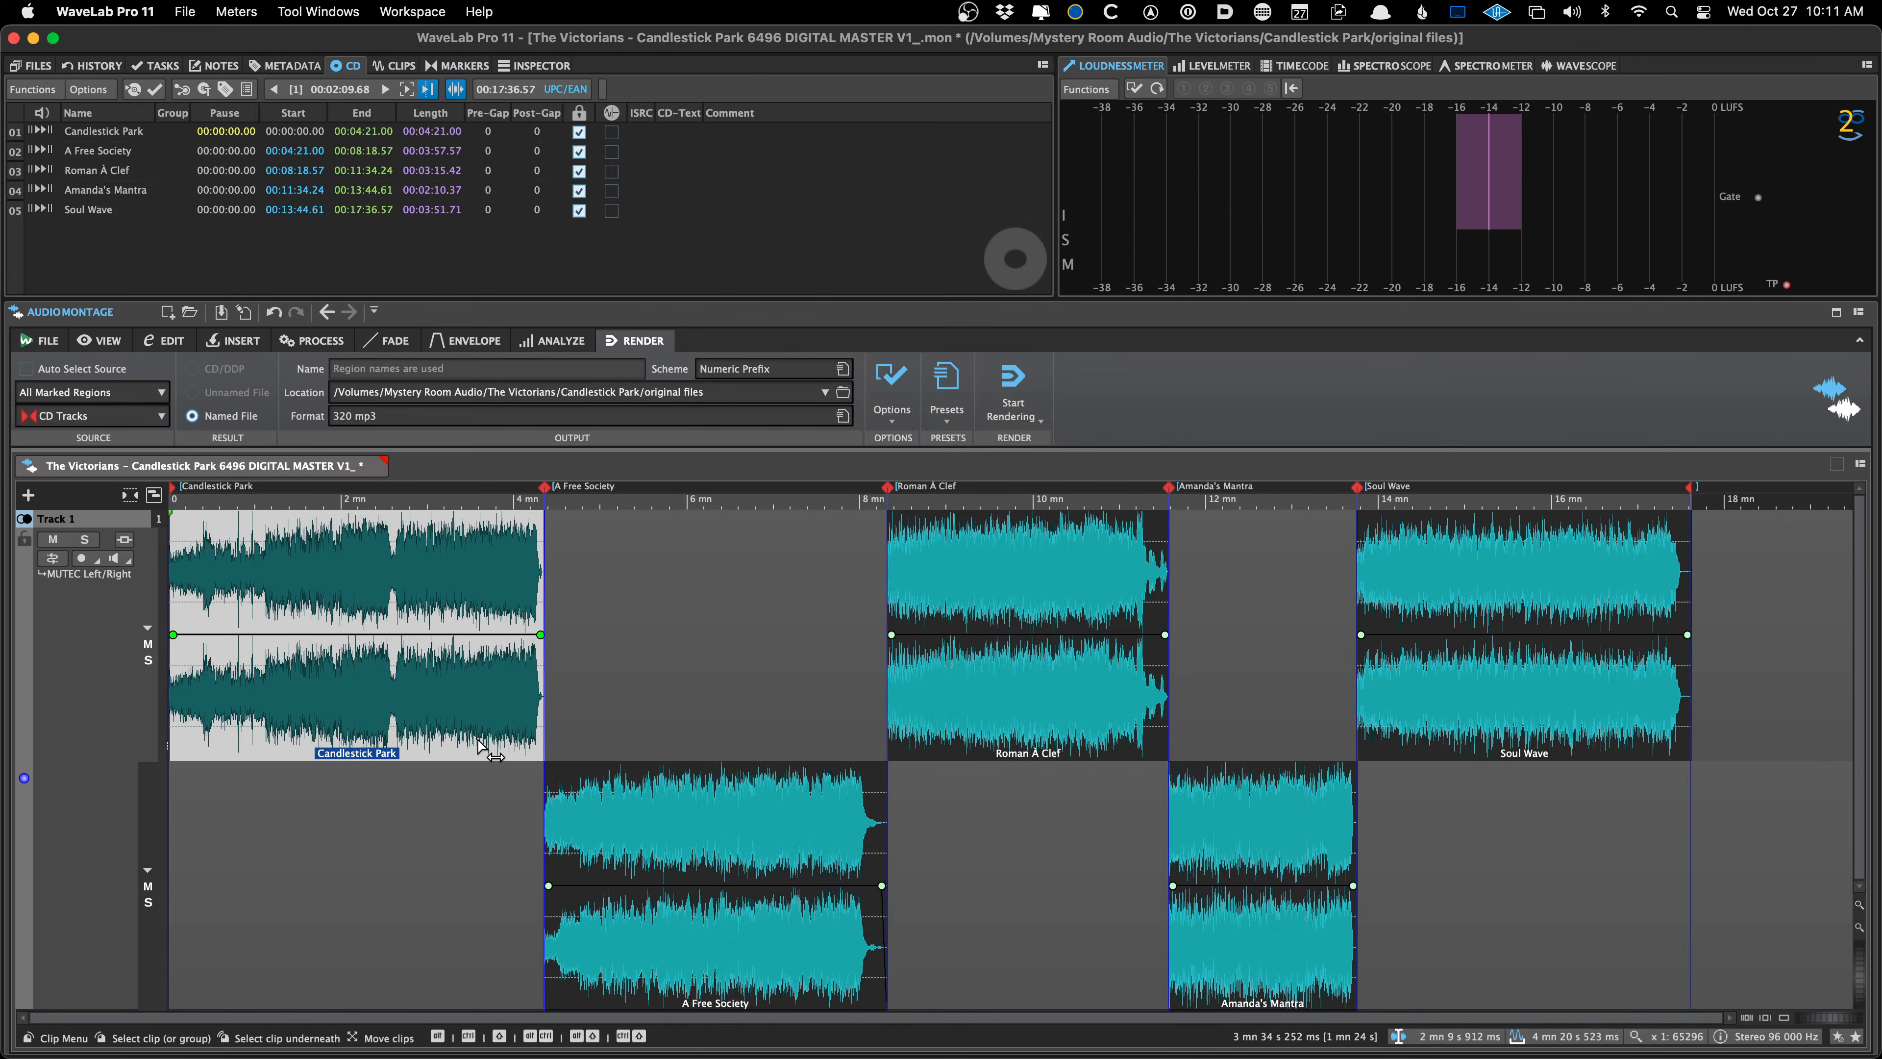
{"action": "key", "text": "super+s"}
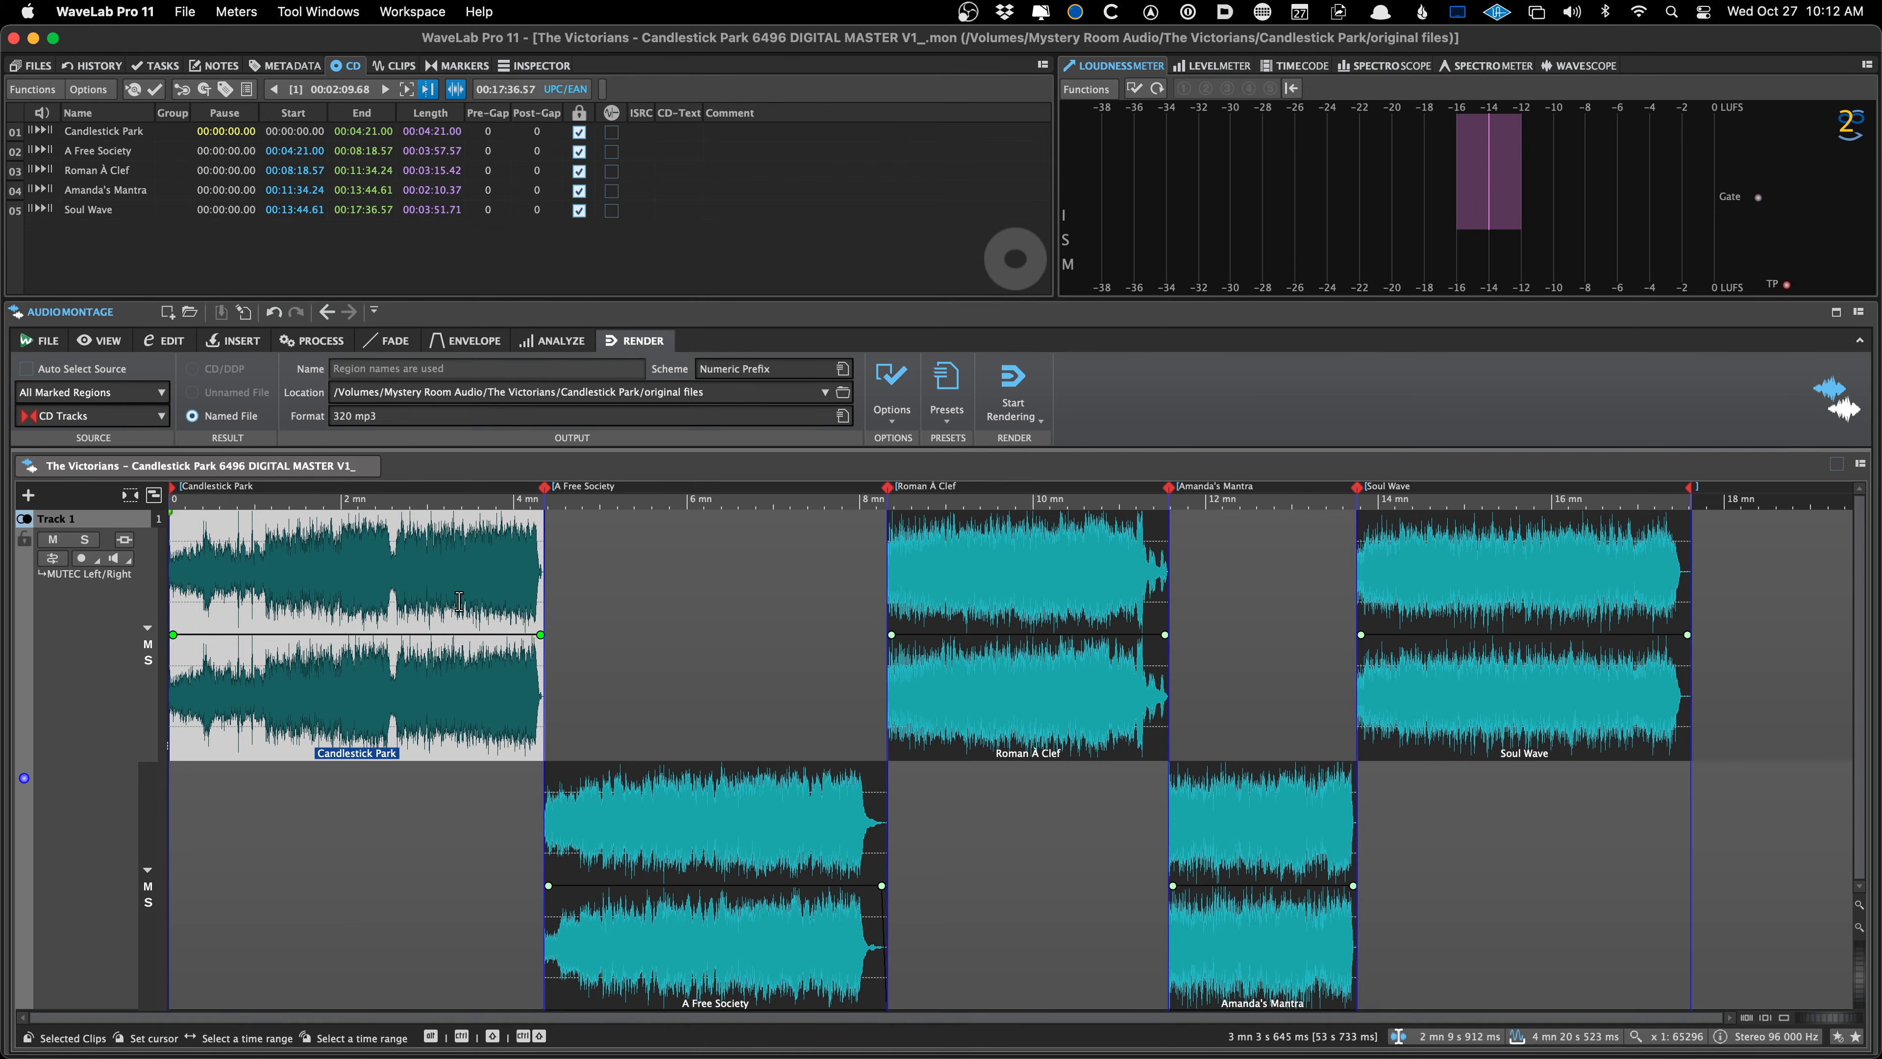
Inspect the start of Candlestick Park up close and review the positions in the montage's marker list
{"action": "left_click", "coordinate": [599, 597]}
{"action": "key", "text": "Home"}
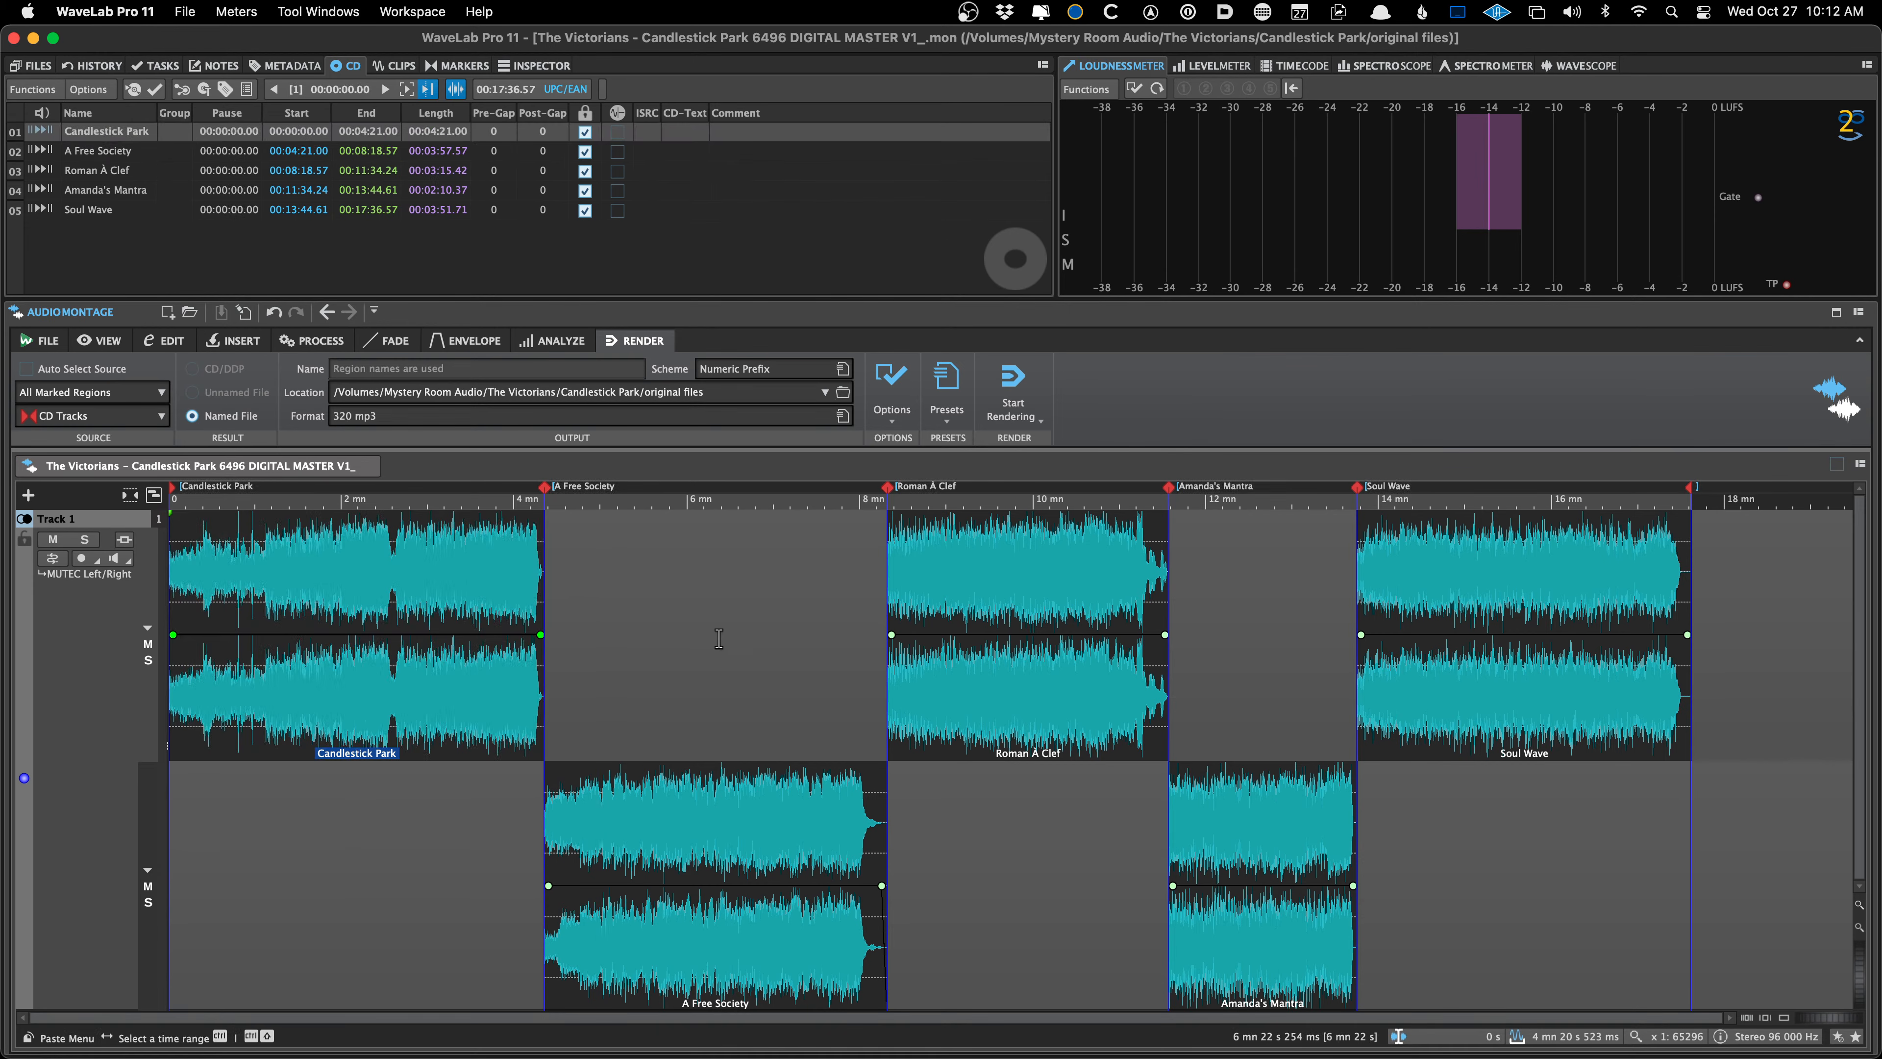
{"action": "scroll", "coordinate": [697, 601], "scroll_direction": "up", "scroll_amount": 10}
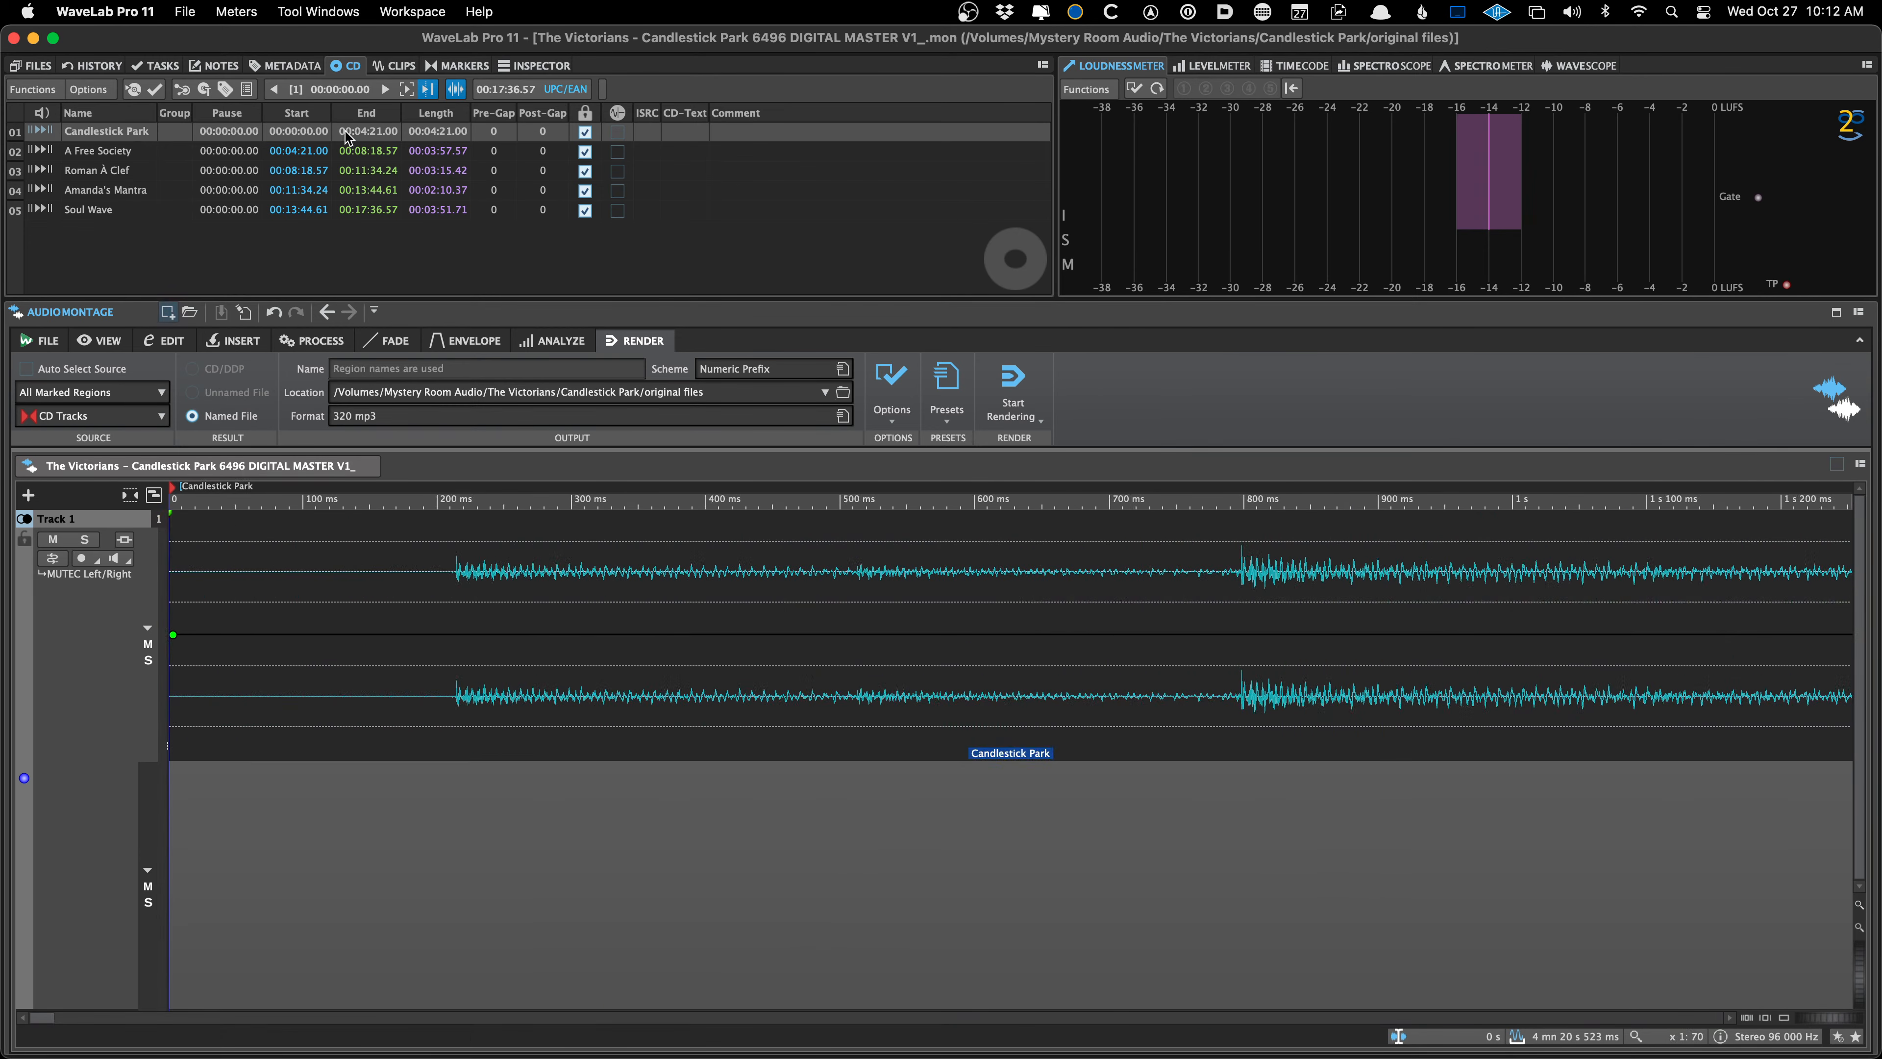
{"action": "left_click", "coordinate": [454, 65]}
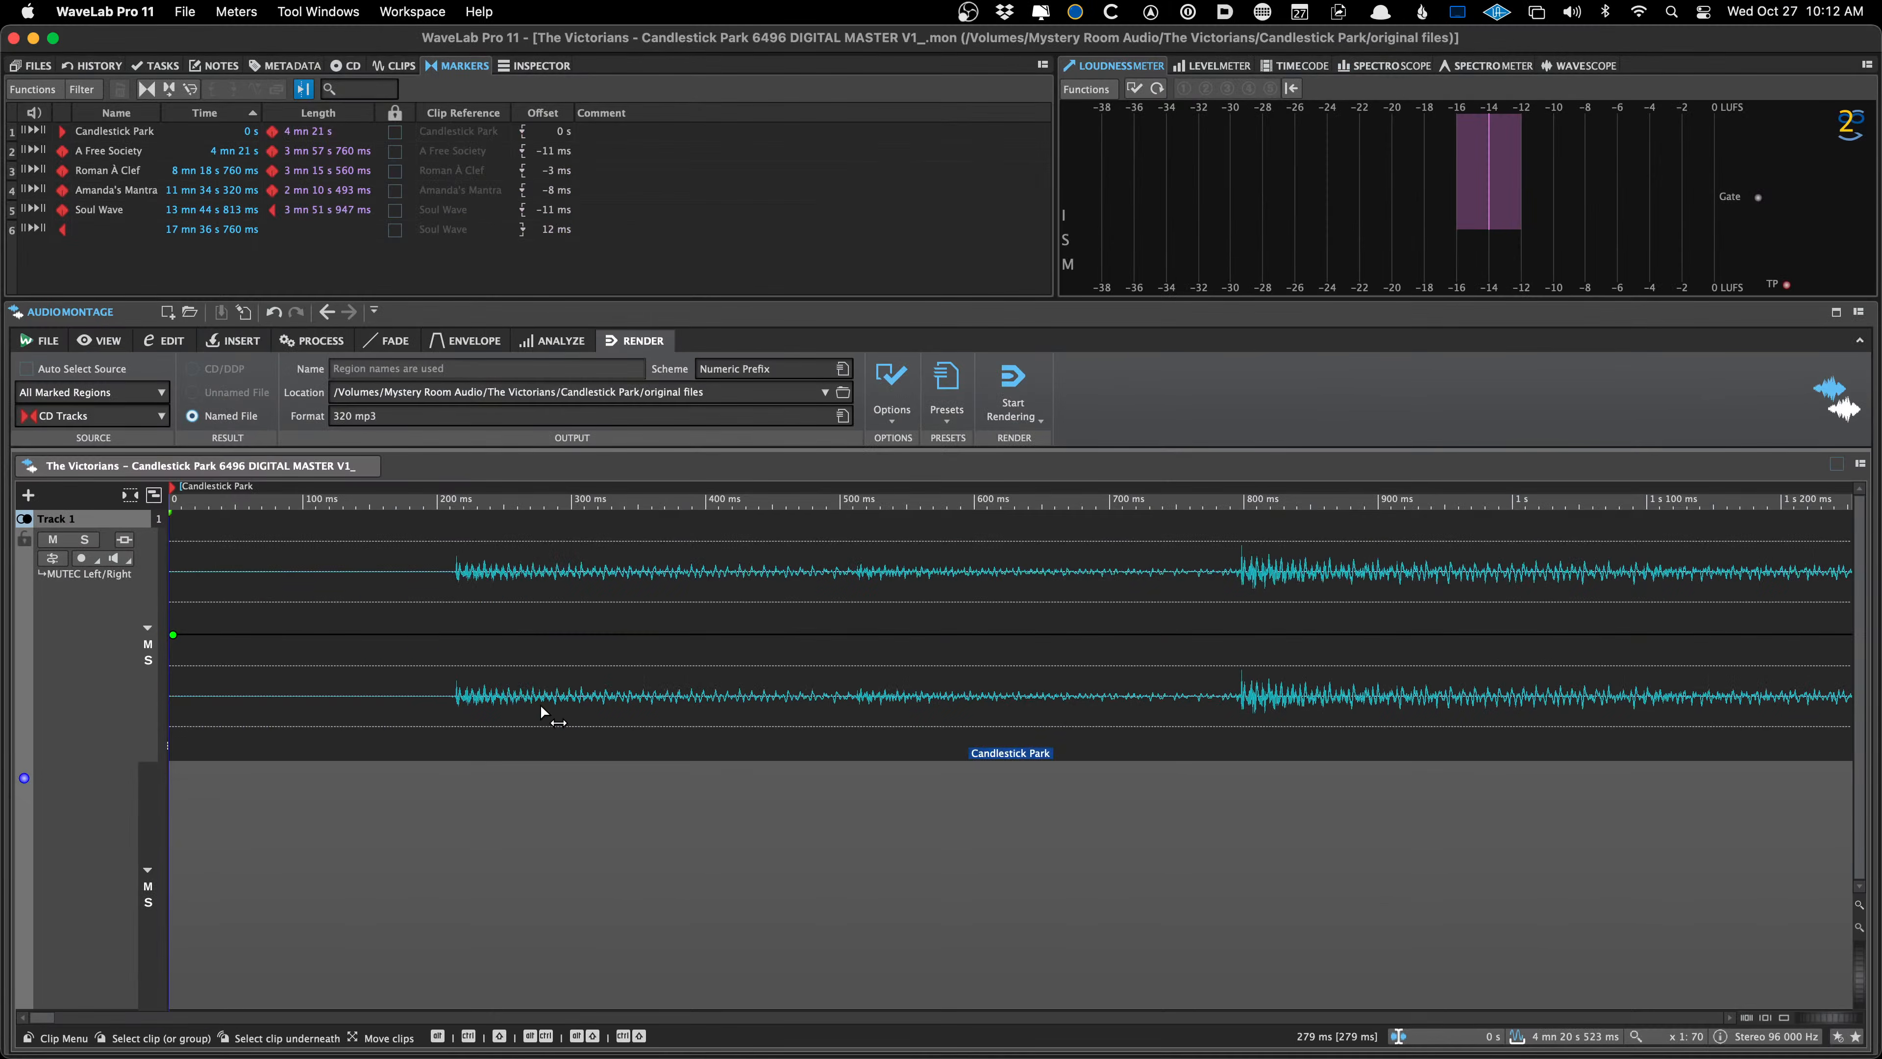
Inspect the gap between Candlestick Park and A Free Society by selecting it, and check the CD Wizard's splice marker options
{"action": "left_click_drag", "start_coordinate": [1383, 803], "coordinate": [1432, 803]}
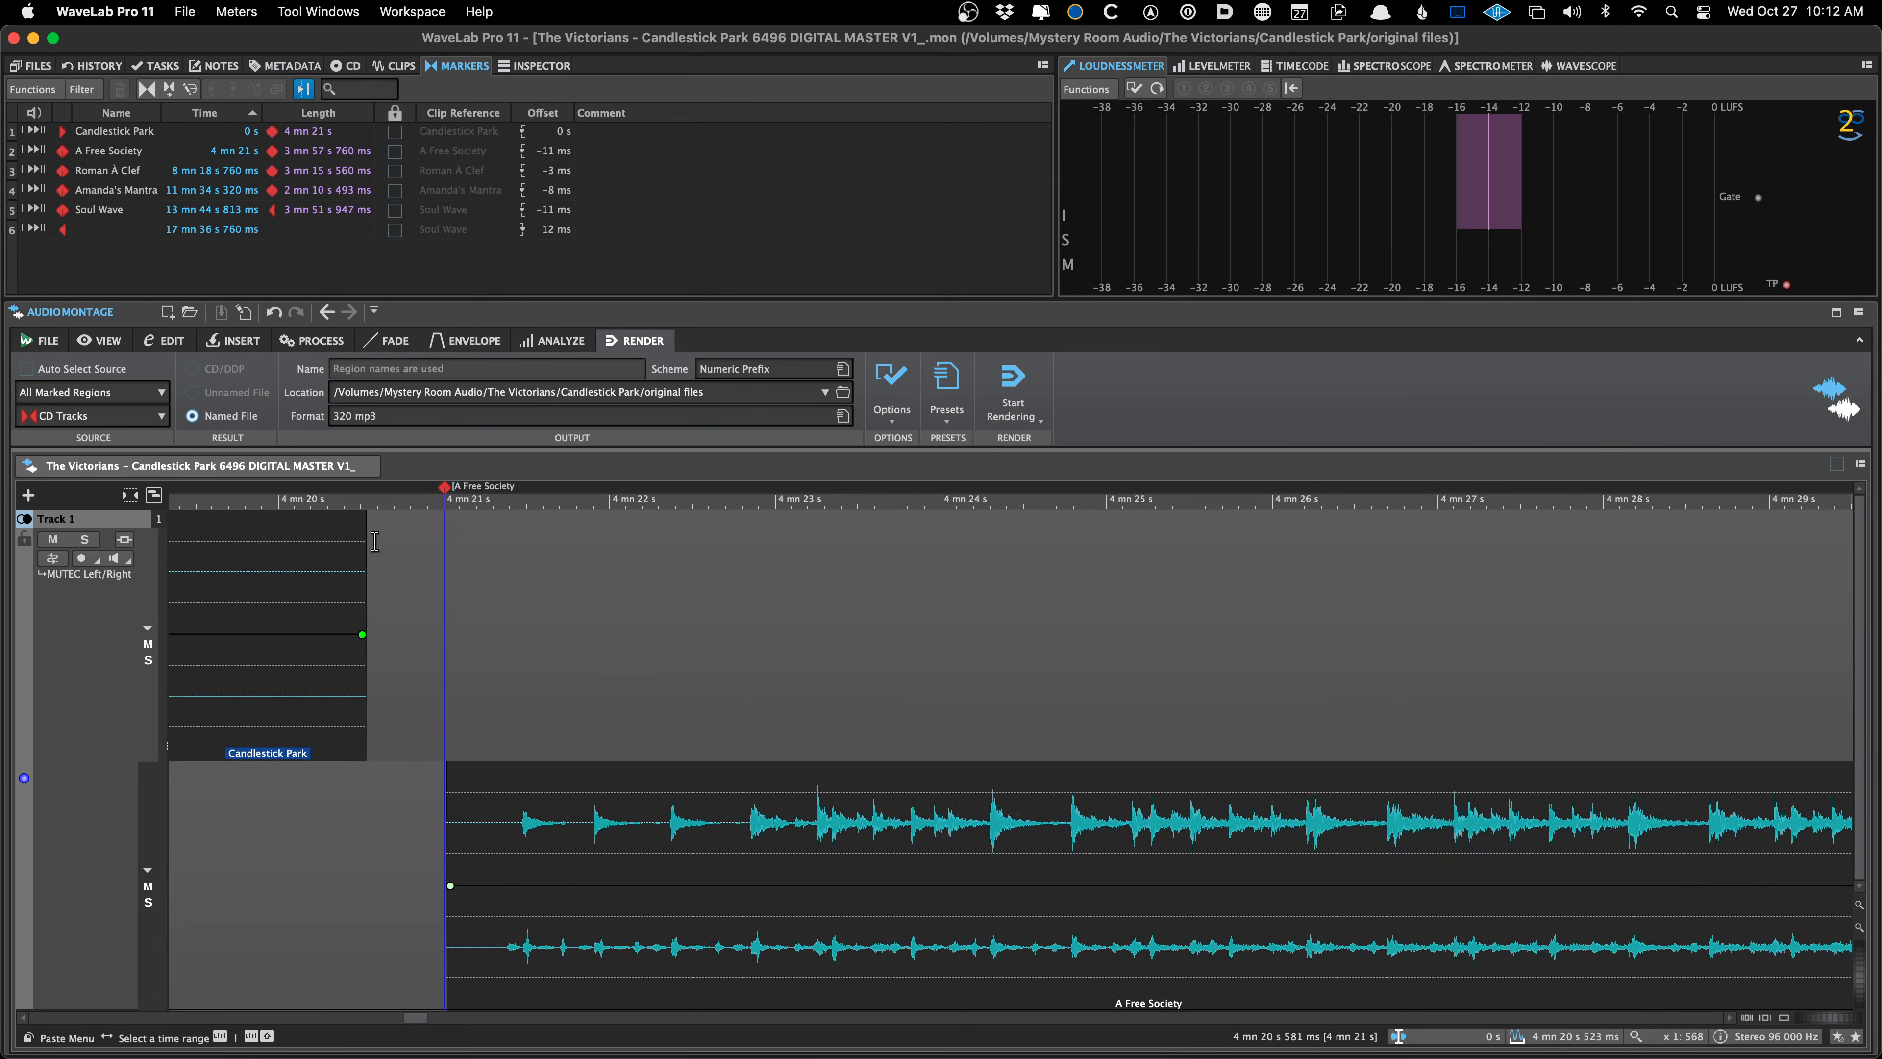
{"action": "left_click_drag", "start_coordinate": [376, 544], "coordinate": [429, 544]}
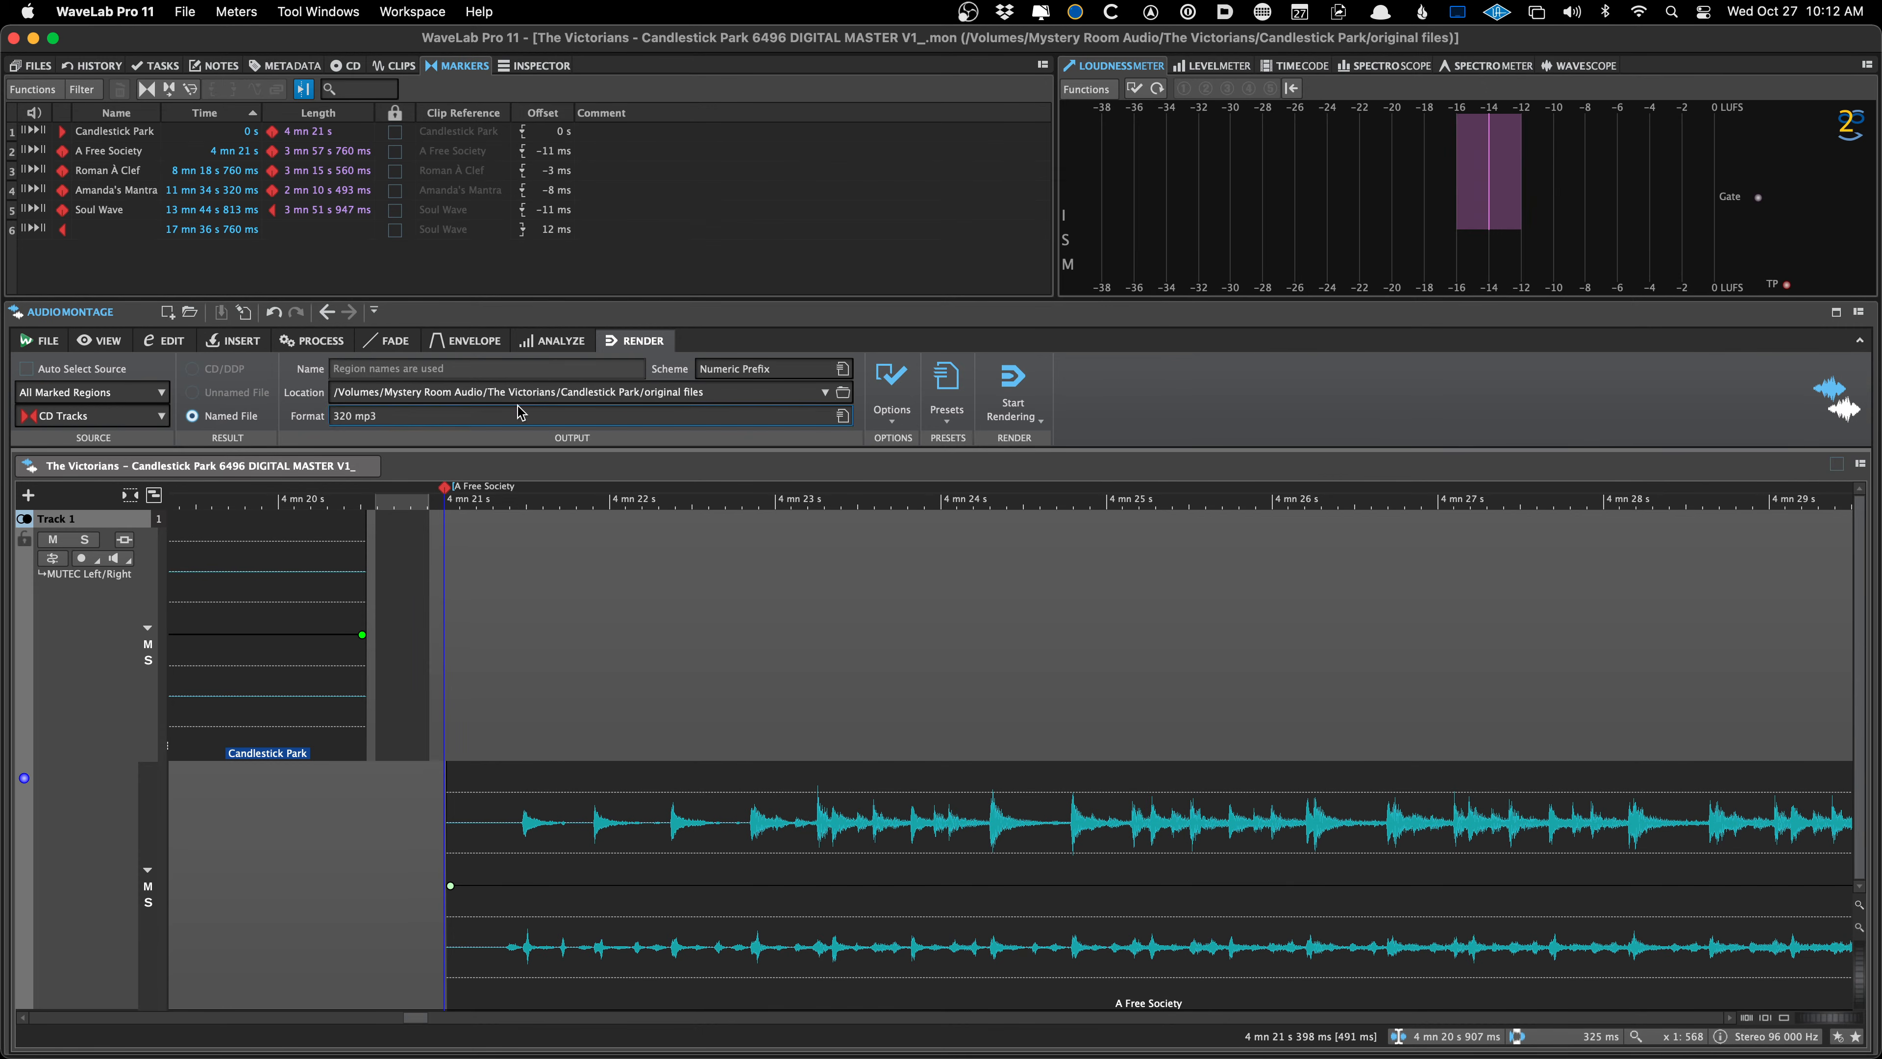
{"action": "key", "text": "w"}
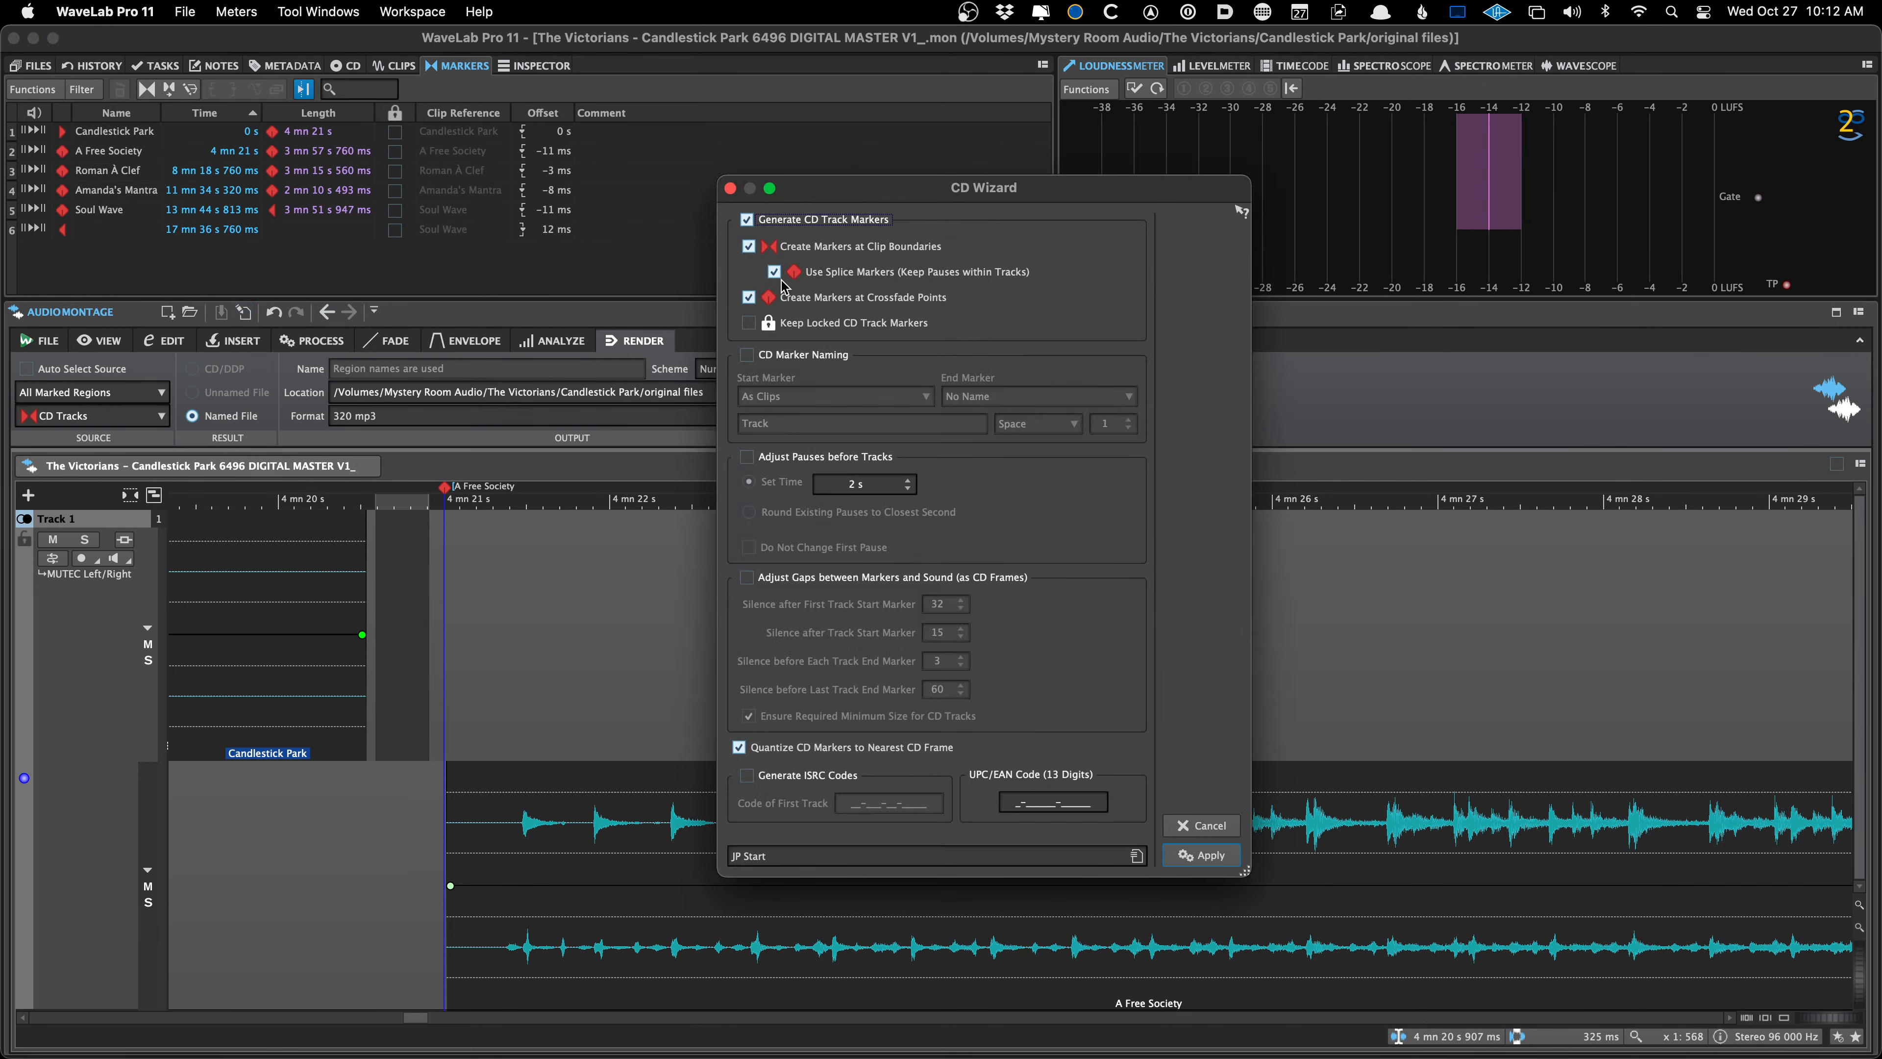
{"action": "left_click", "coordinate": [1232, 831]}
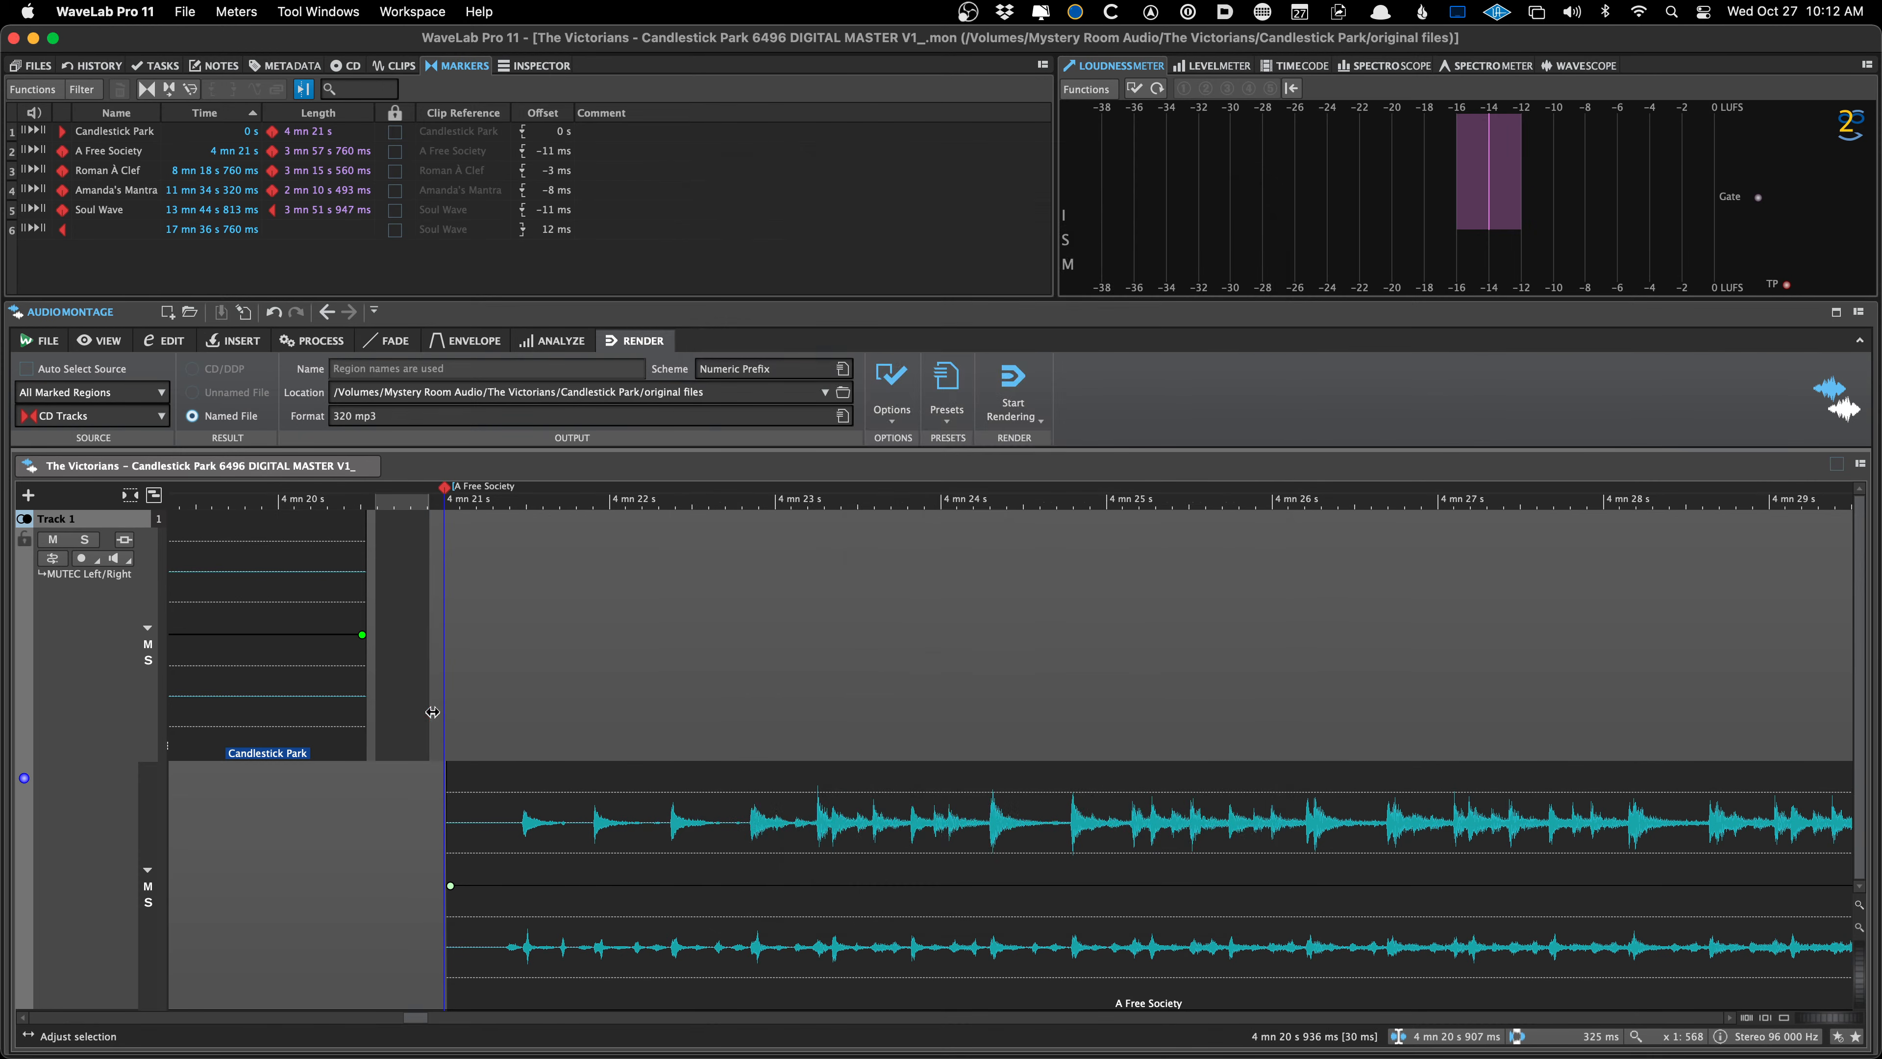
Examine up close how the track markers for A Free Society, Roman À Clef, Amanda's Mantra and Soul Wave sit against their clip starts
{"action": "left_click", "coordinate": [442, 698]}
{"action": "scroll", "coordinate": [445, 697], "scroll_direction": "up", "scroll_amount": 5}
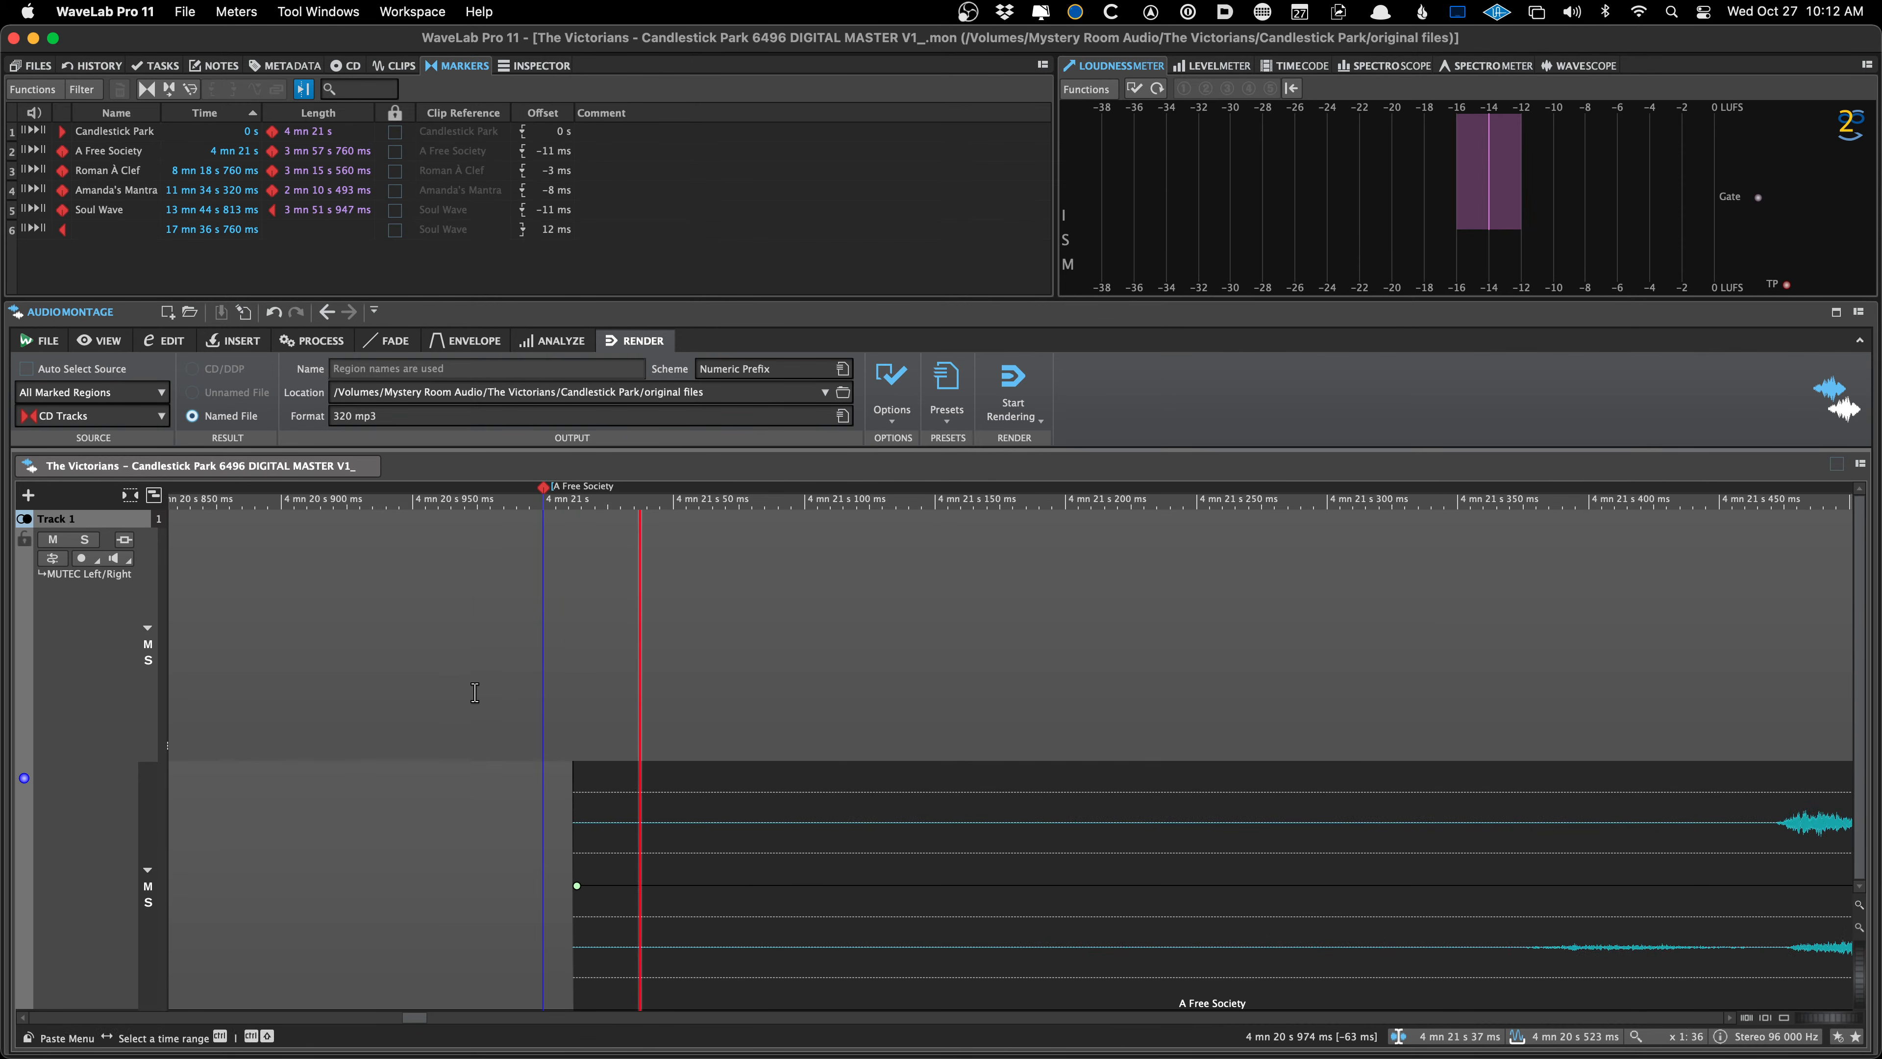
{"action": "left_click", "coordinate": [546, 763]}
{"action": "left_click", "coordinate": [529, 706]}
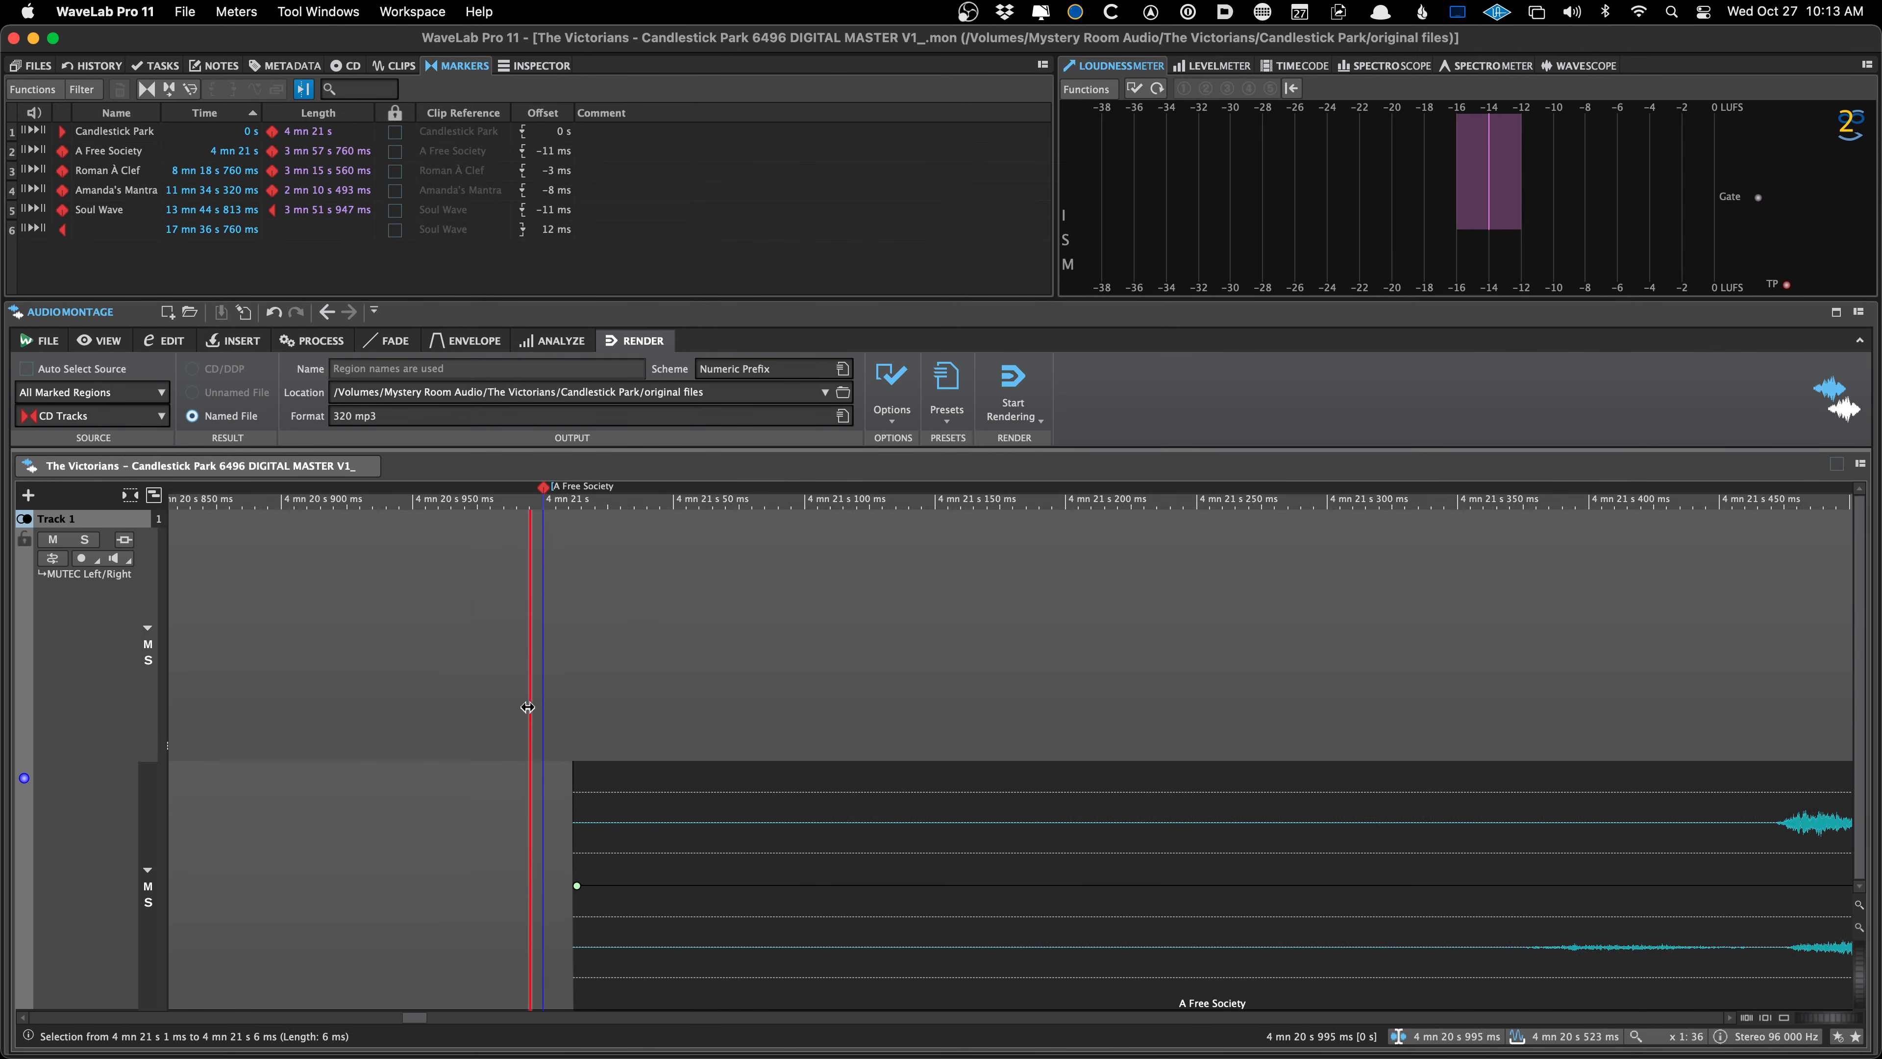
{"action": "key", "text": "ctrl+Right"}
{"action": "key", "text": "ctrl+Right"}
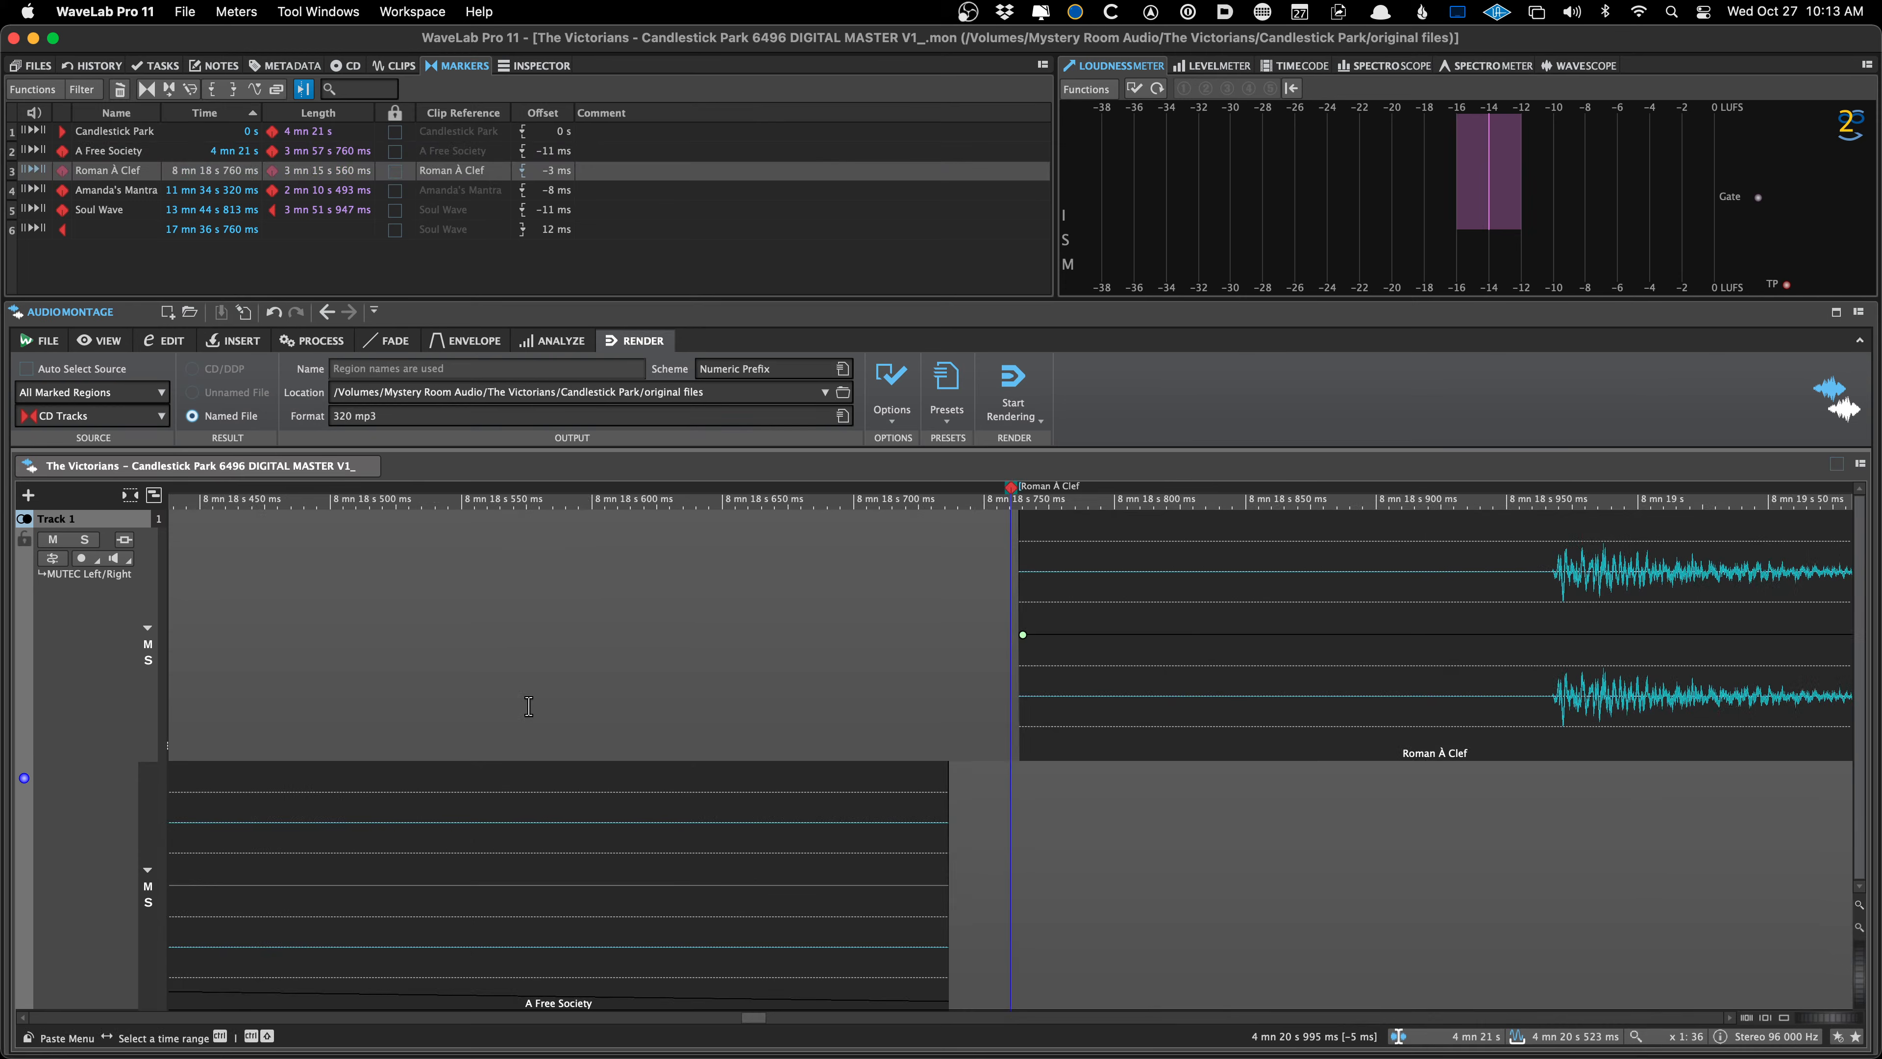
{"action": "key", "text": "ctrl+Right"}
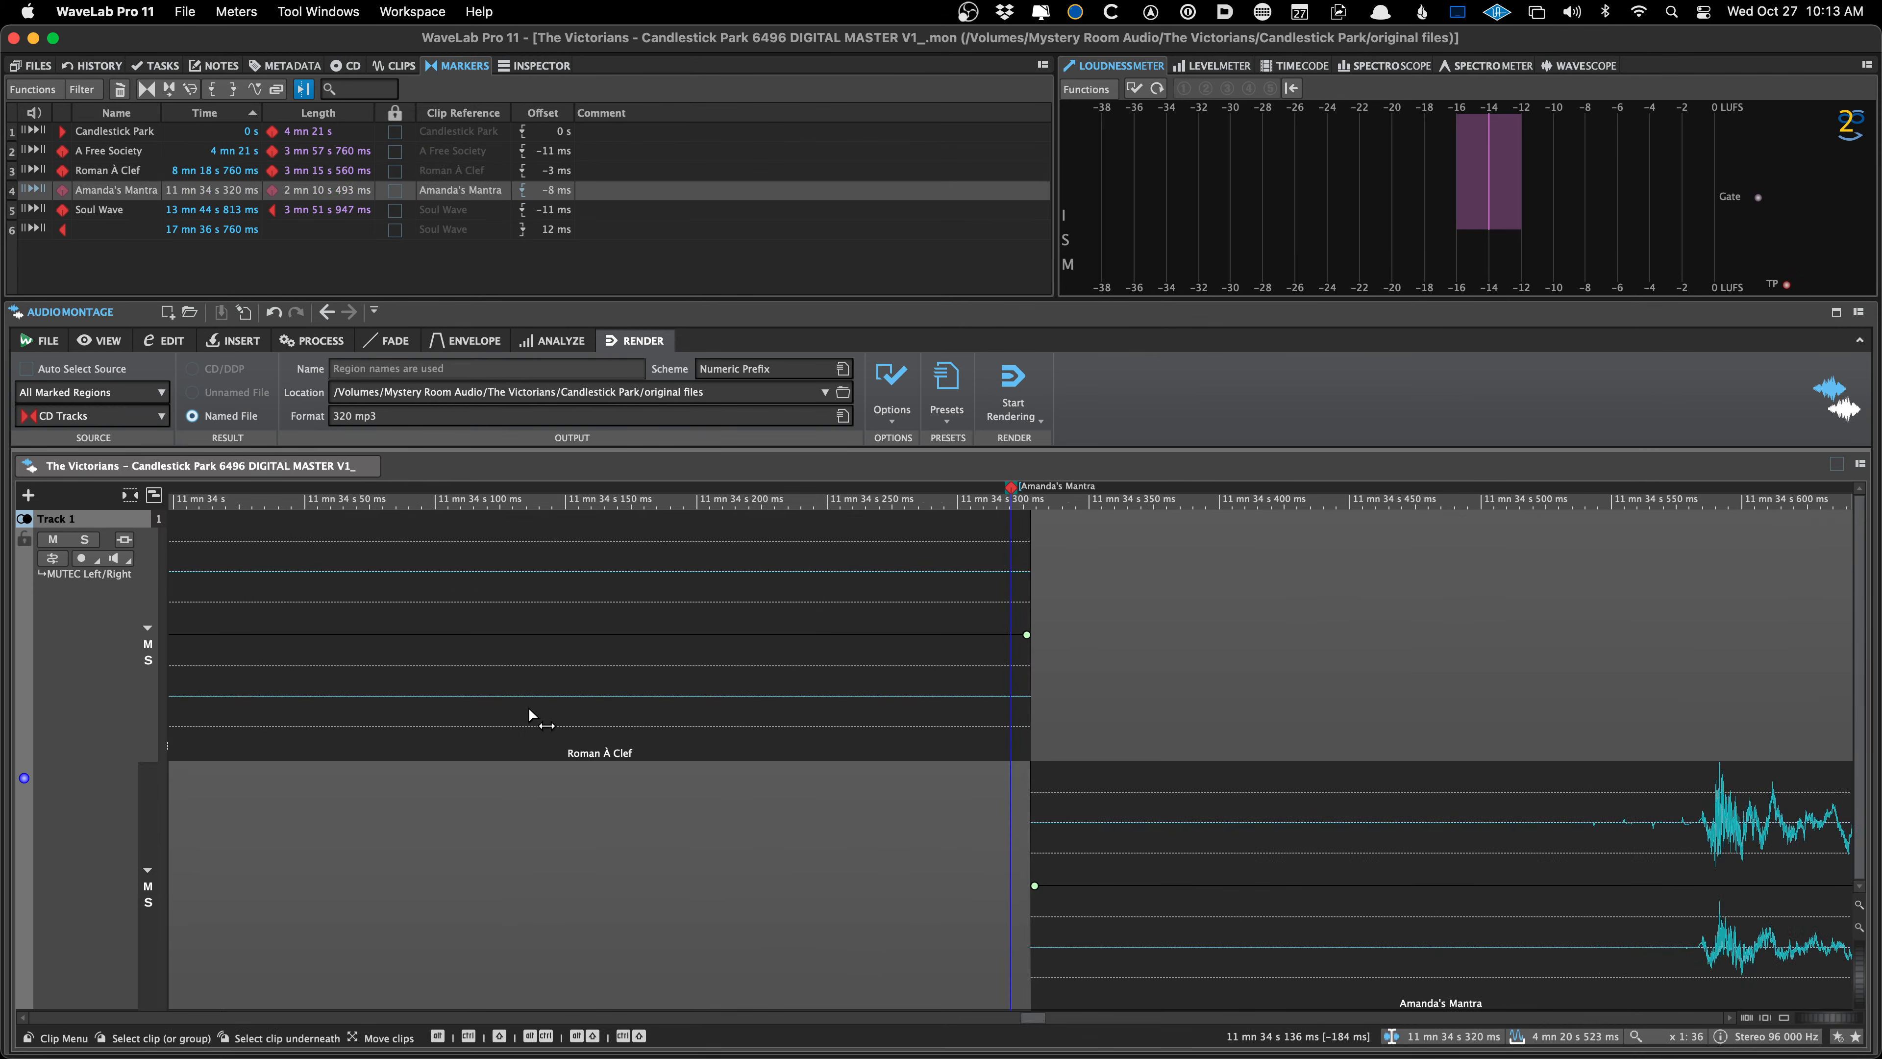
{"action": "key", "text": "ctrl+Right"}
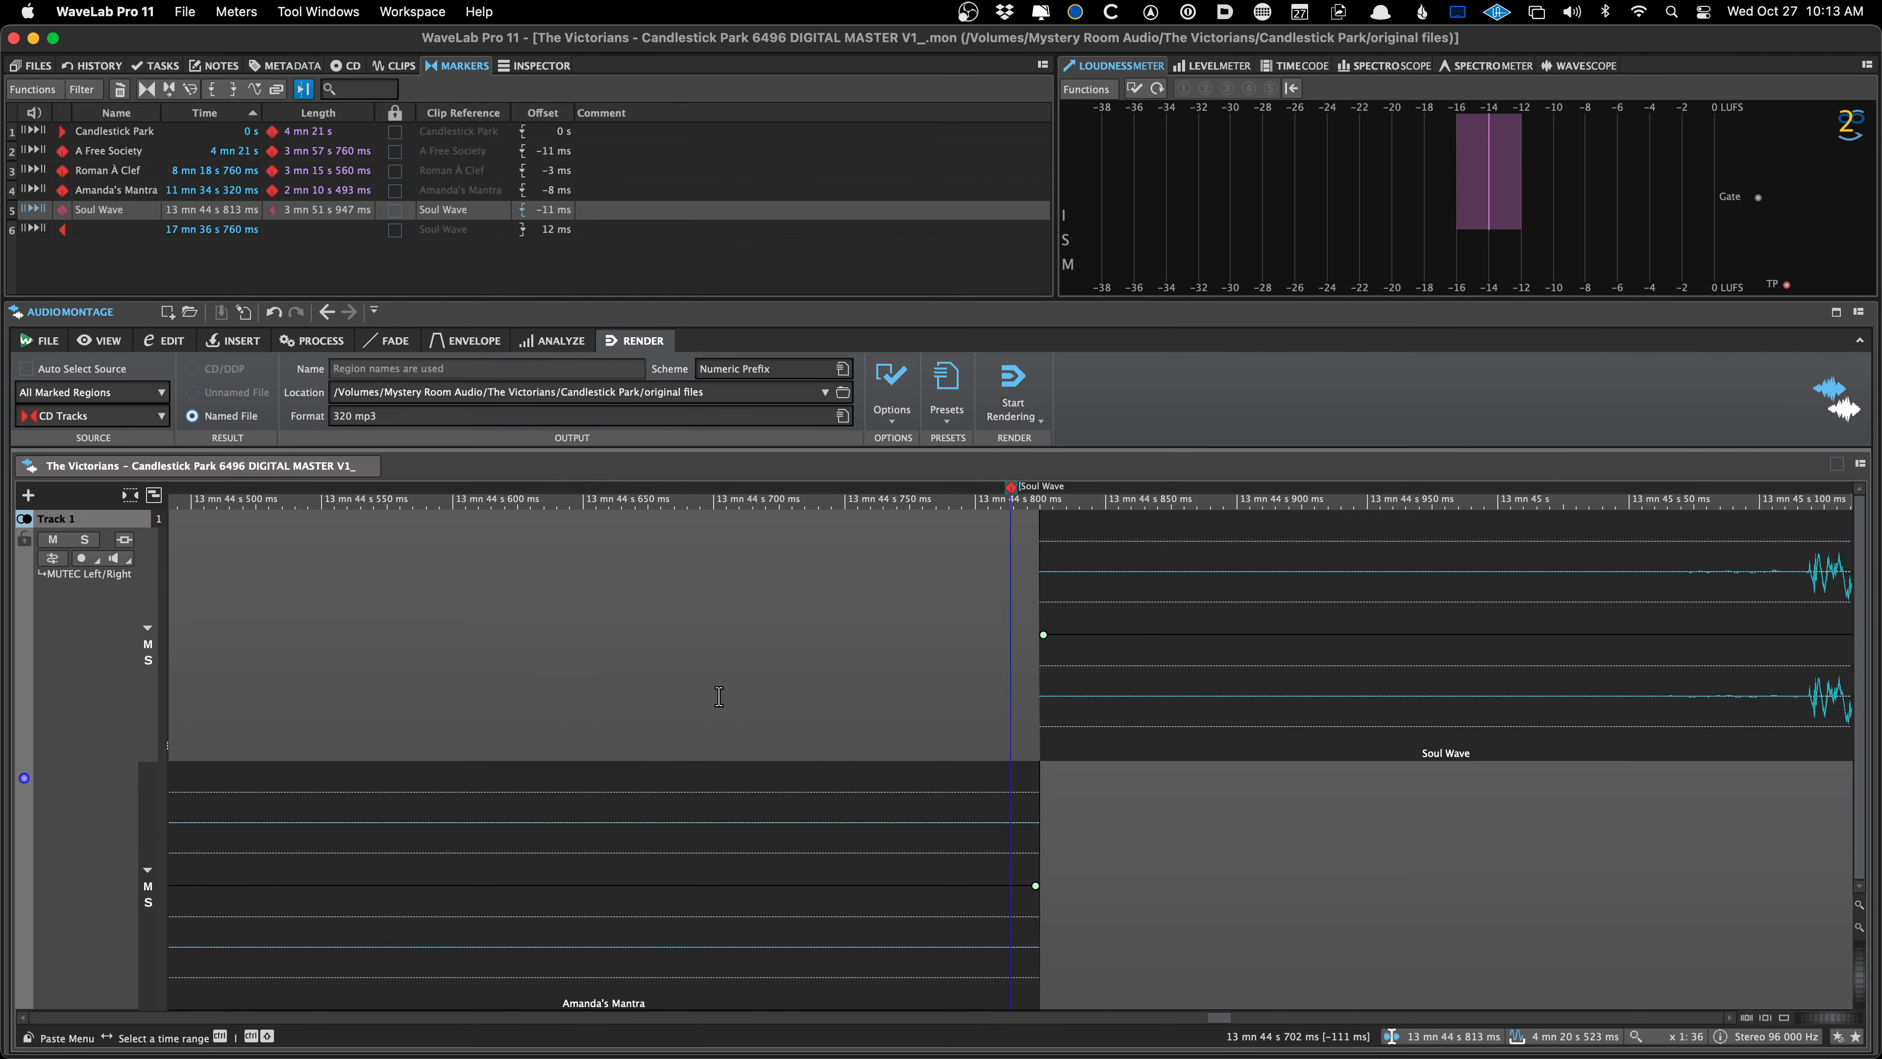
Move the Soul Wave clip about 26 ms later in the montage, leaving a small gap after Amanda's Mantra
{"action": "key", "text": "super+Right"}
{"action": "key", "text": "super+Left"}
{"action": "scroll", "coordinate": [754, 774], "scroll_direction": "down", "scroll_amount": 4}
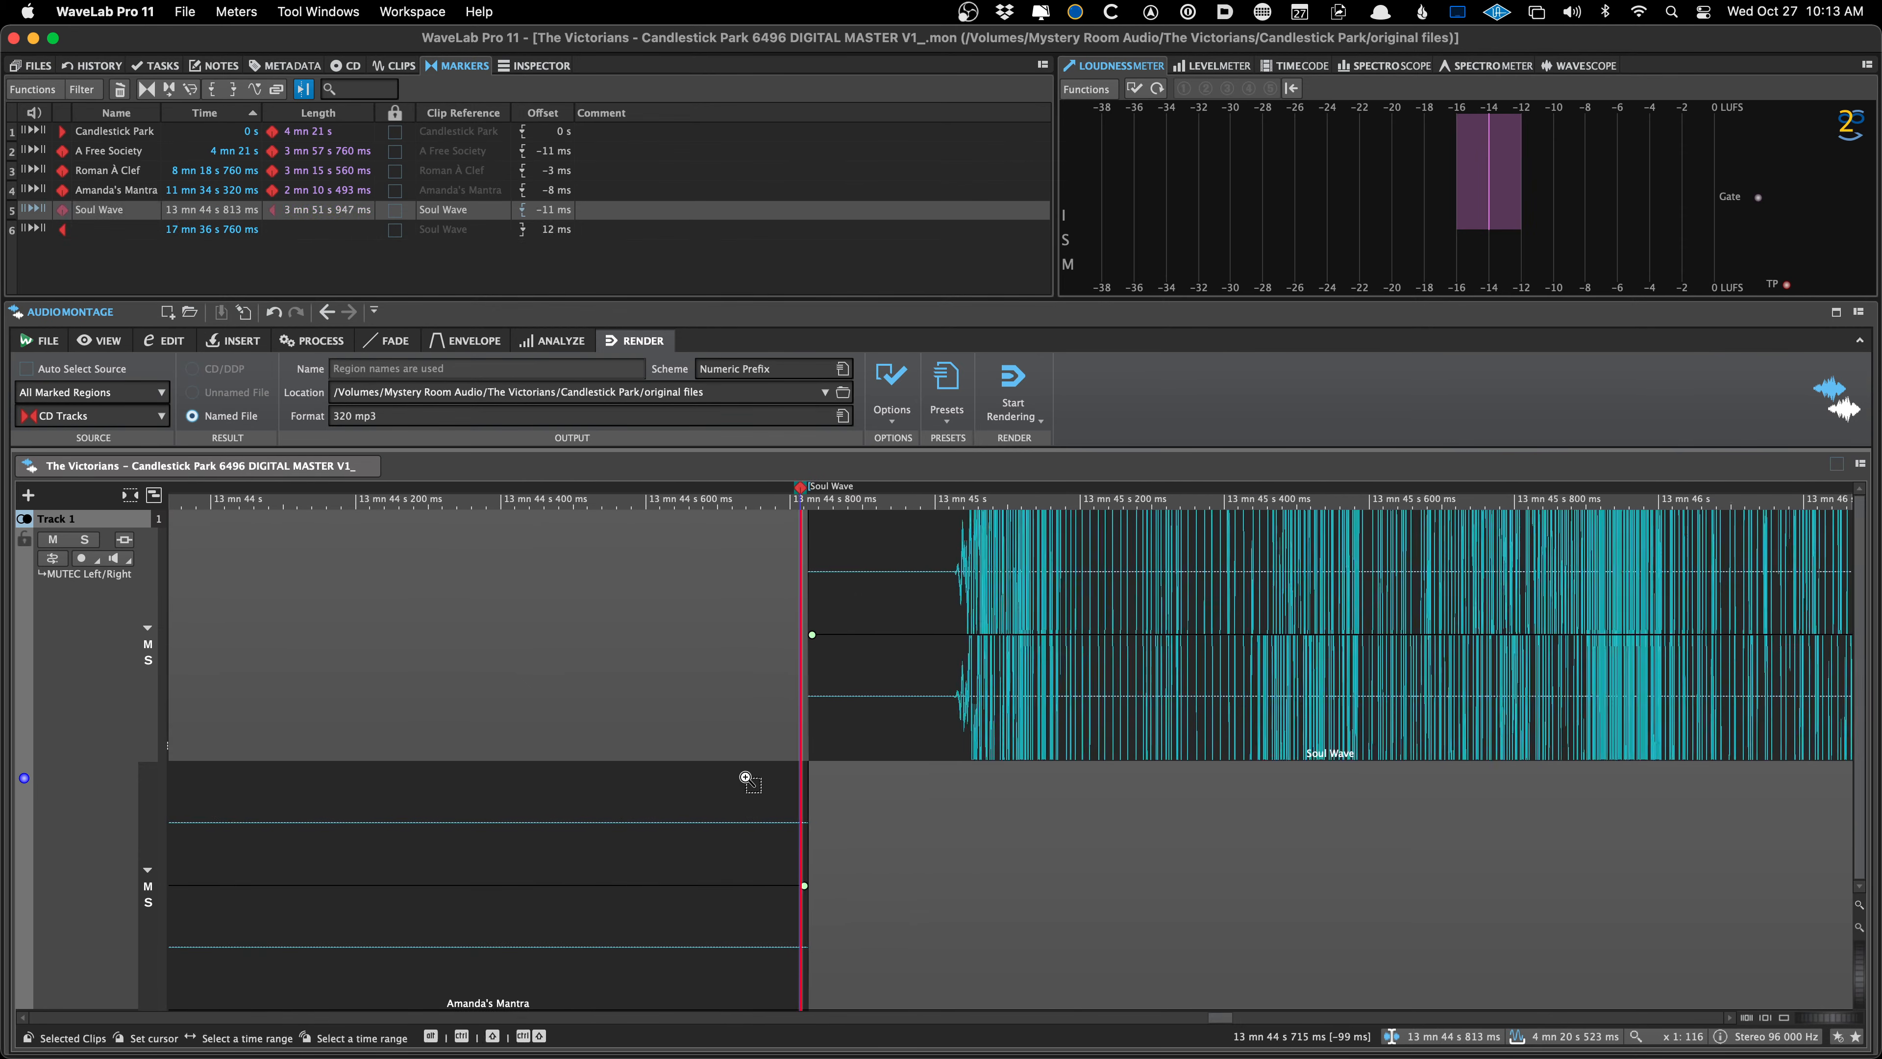
{"action": "scroll", "coordinate": [754, 775], "scroll_direction": "up", "scroll_amount": 6}
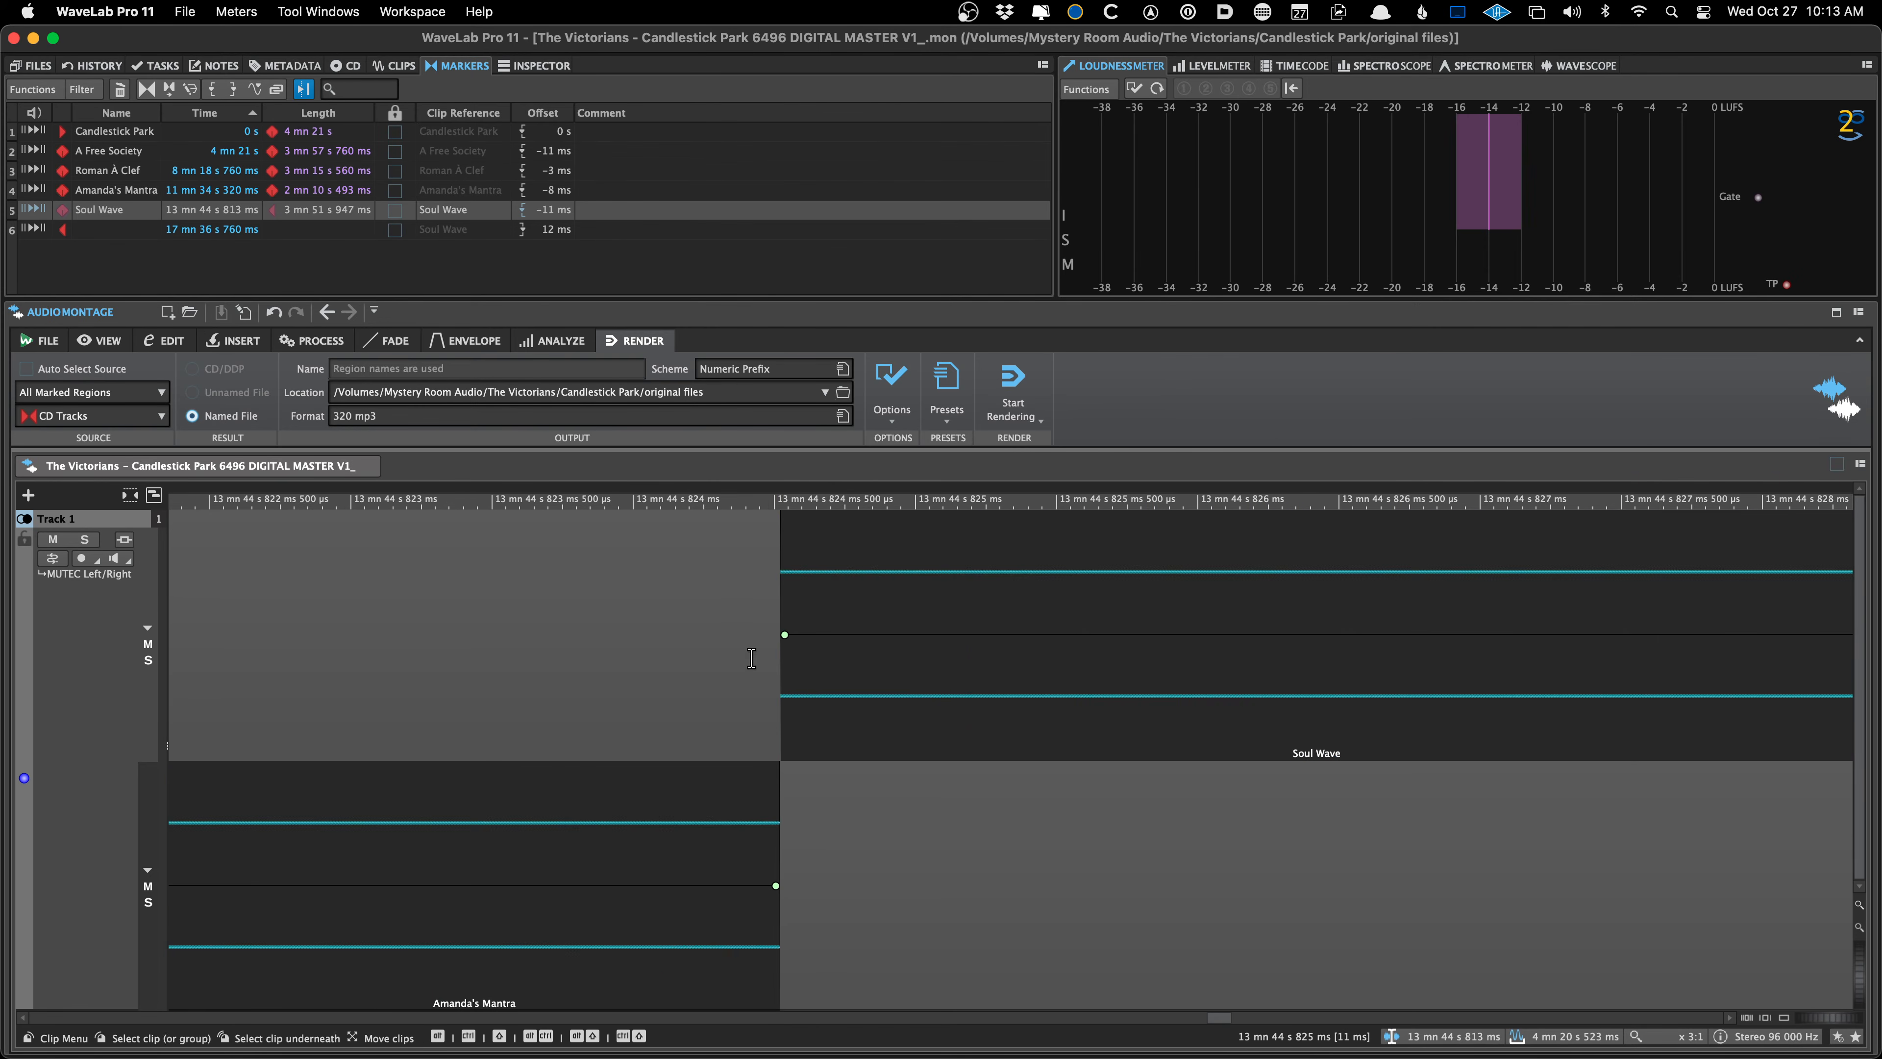
{"action": "left_click_drag", "start_coordinate": [731, 693], "coordinate": [832, 701]}
{"action": "scroll", "coordinate": [832, 700], "scroll_direction": "down", "scroll_amount": 3}
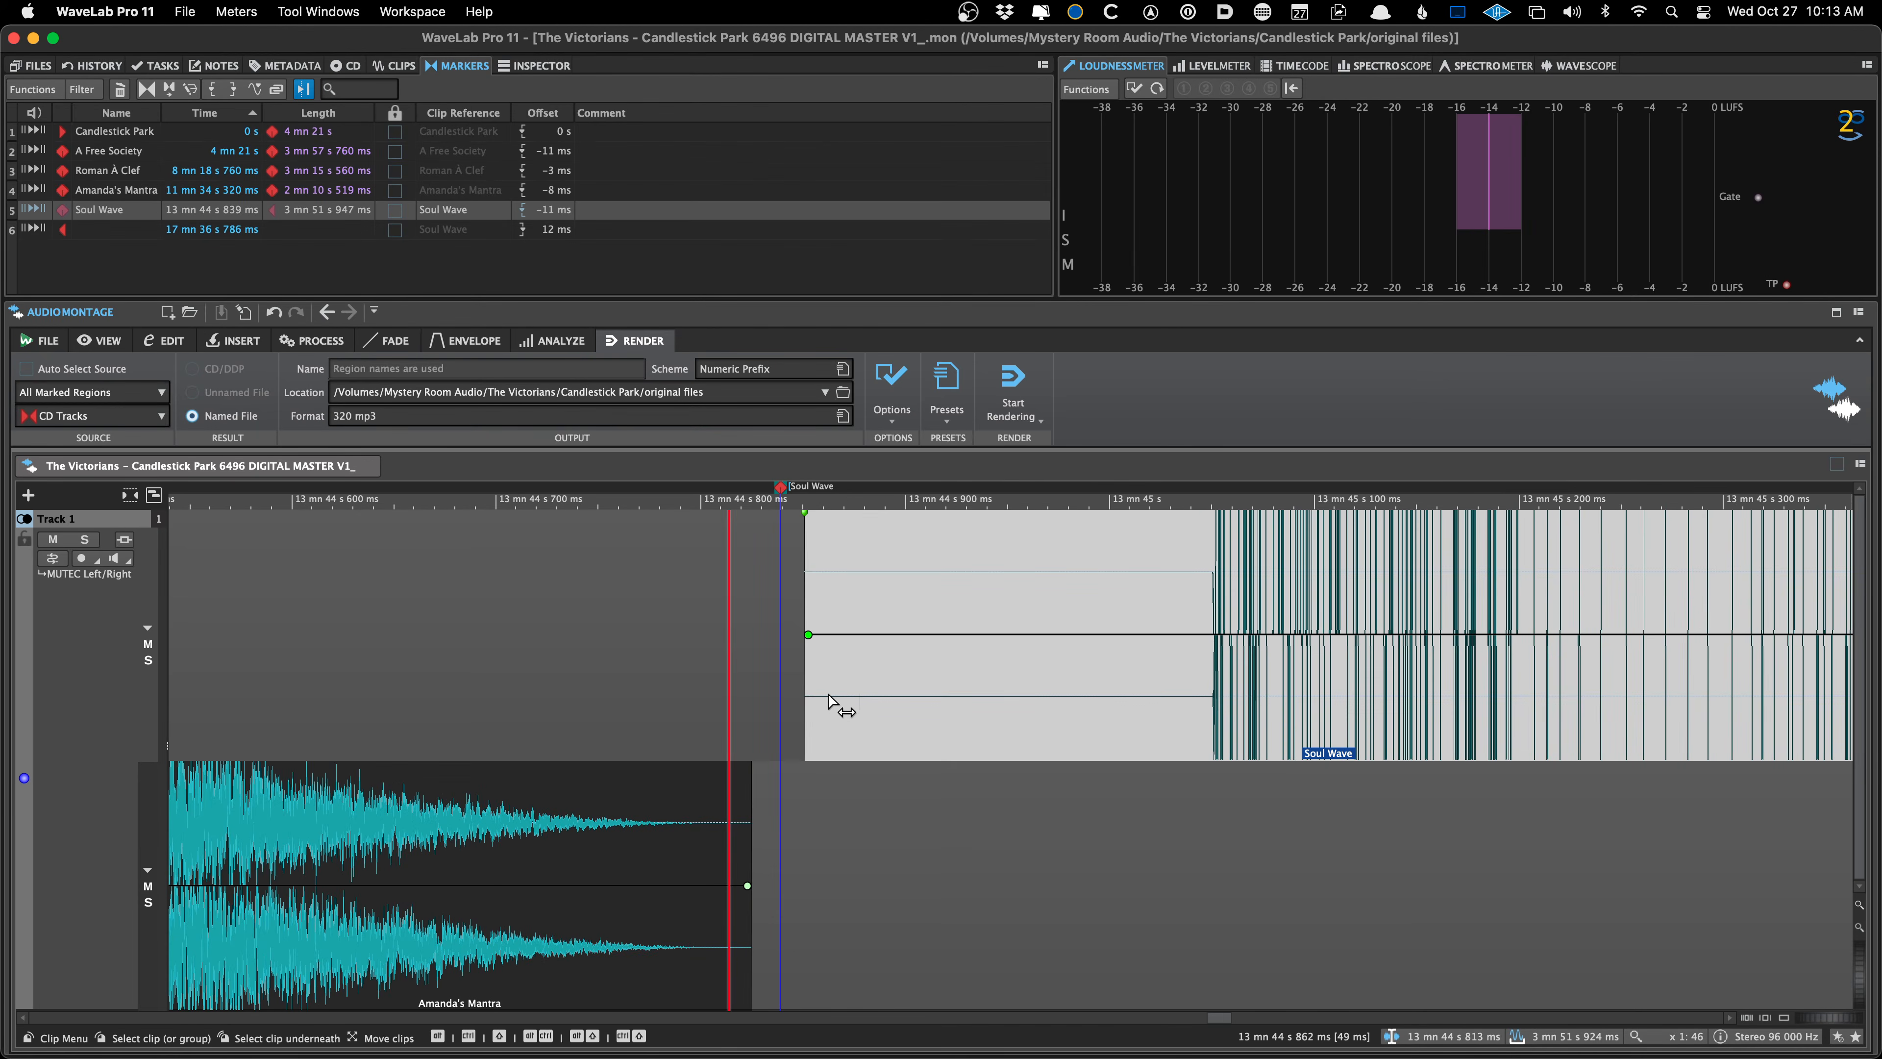
Requantize the CD markers to the nearest CD frame by applying the CD Wizard's Quantize Only preset
{"action": "key", "text": "super+Right"}
{"action": "key", "text": "super+Right"}
{"action": "key", "text": "w"}
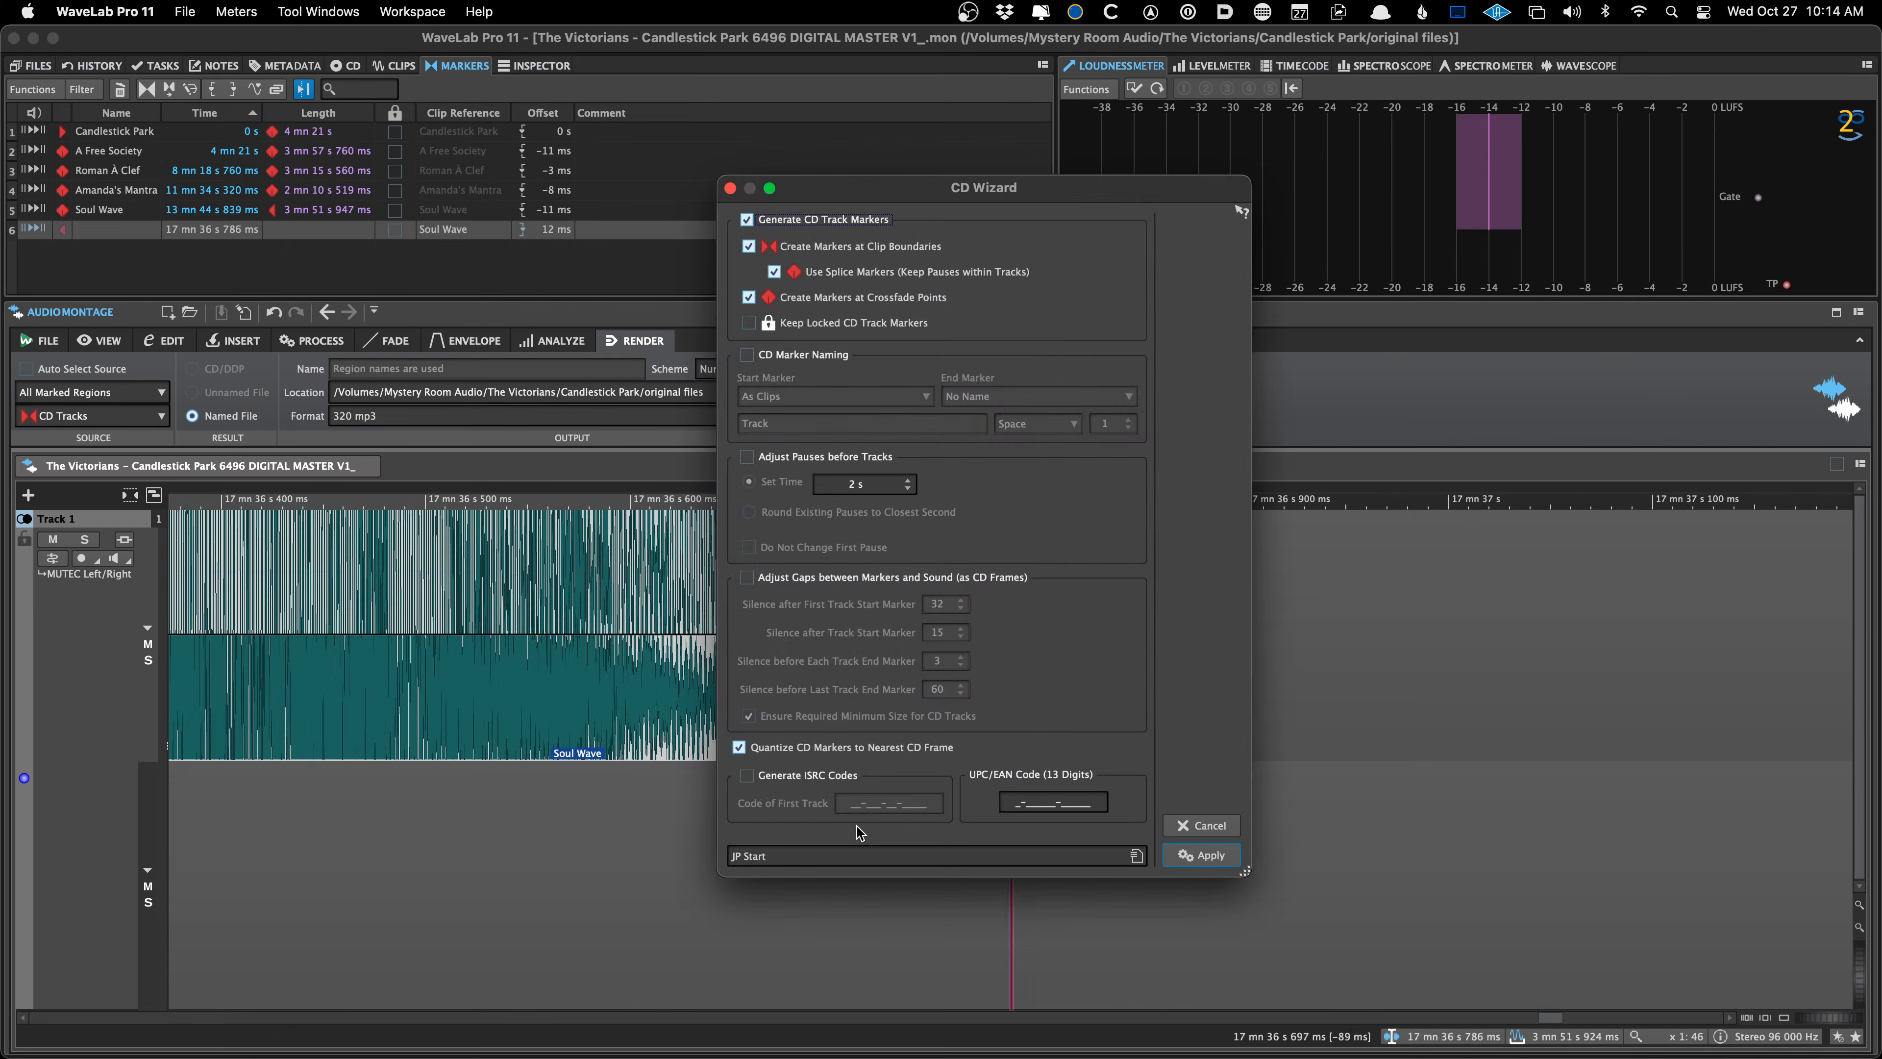
{"action": "left_click", "coordinate": [806, 858]}
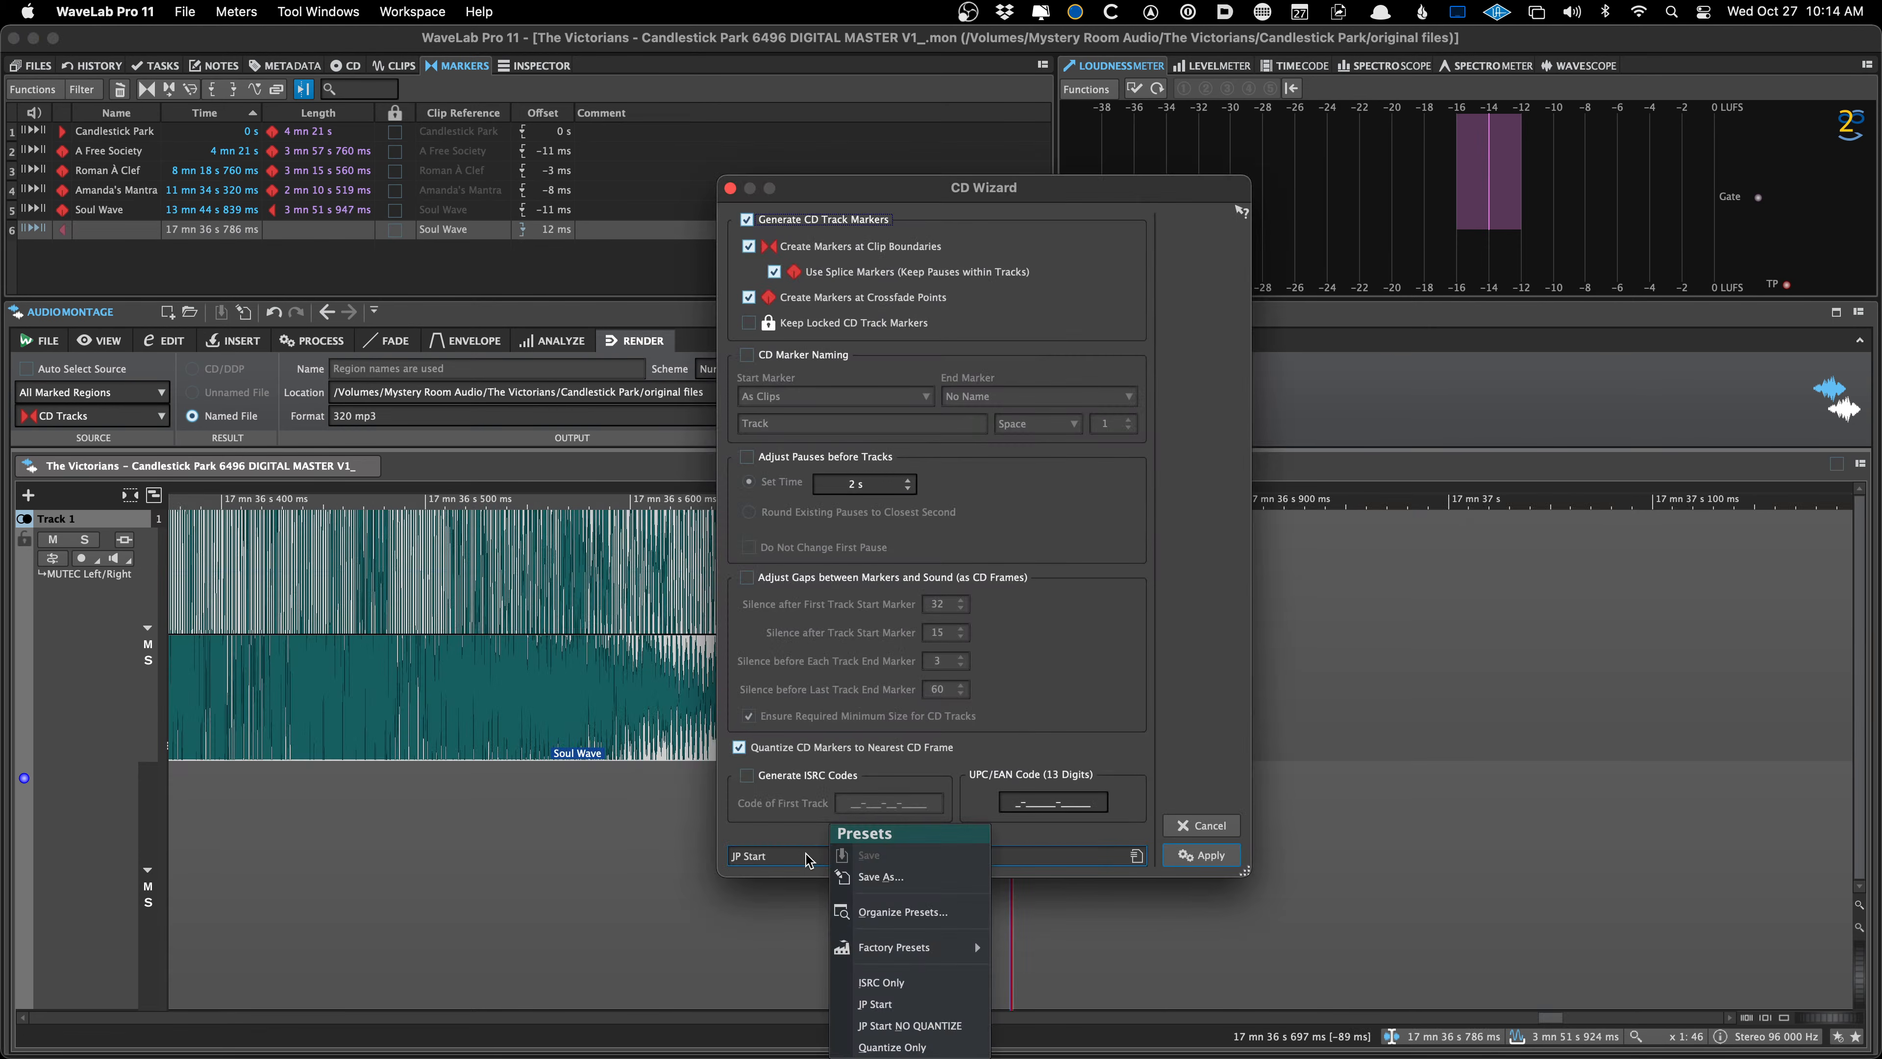
{"action": "left_click", "coordinate": [894, 1047]}
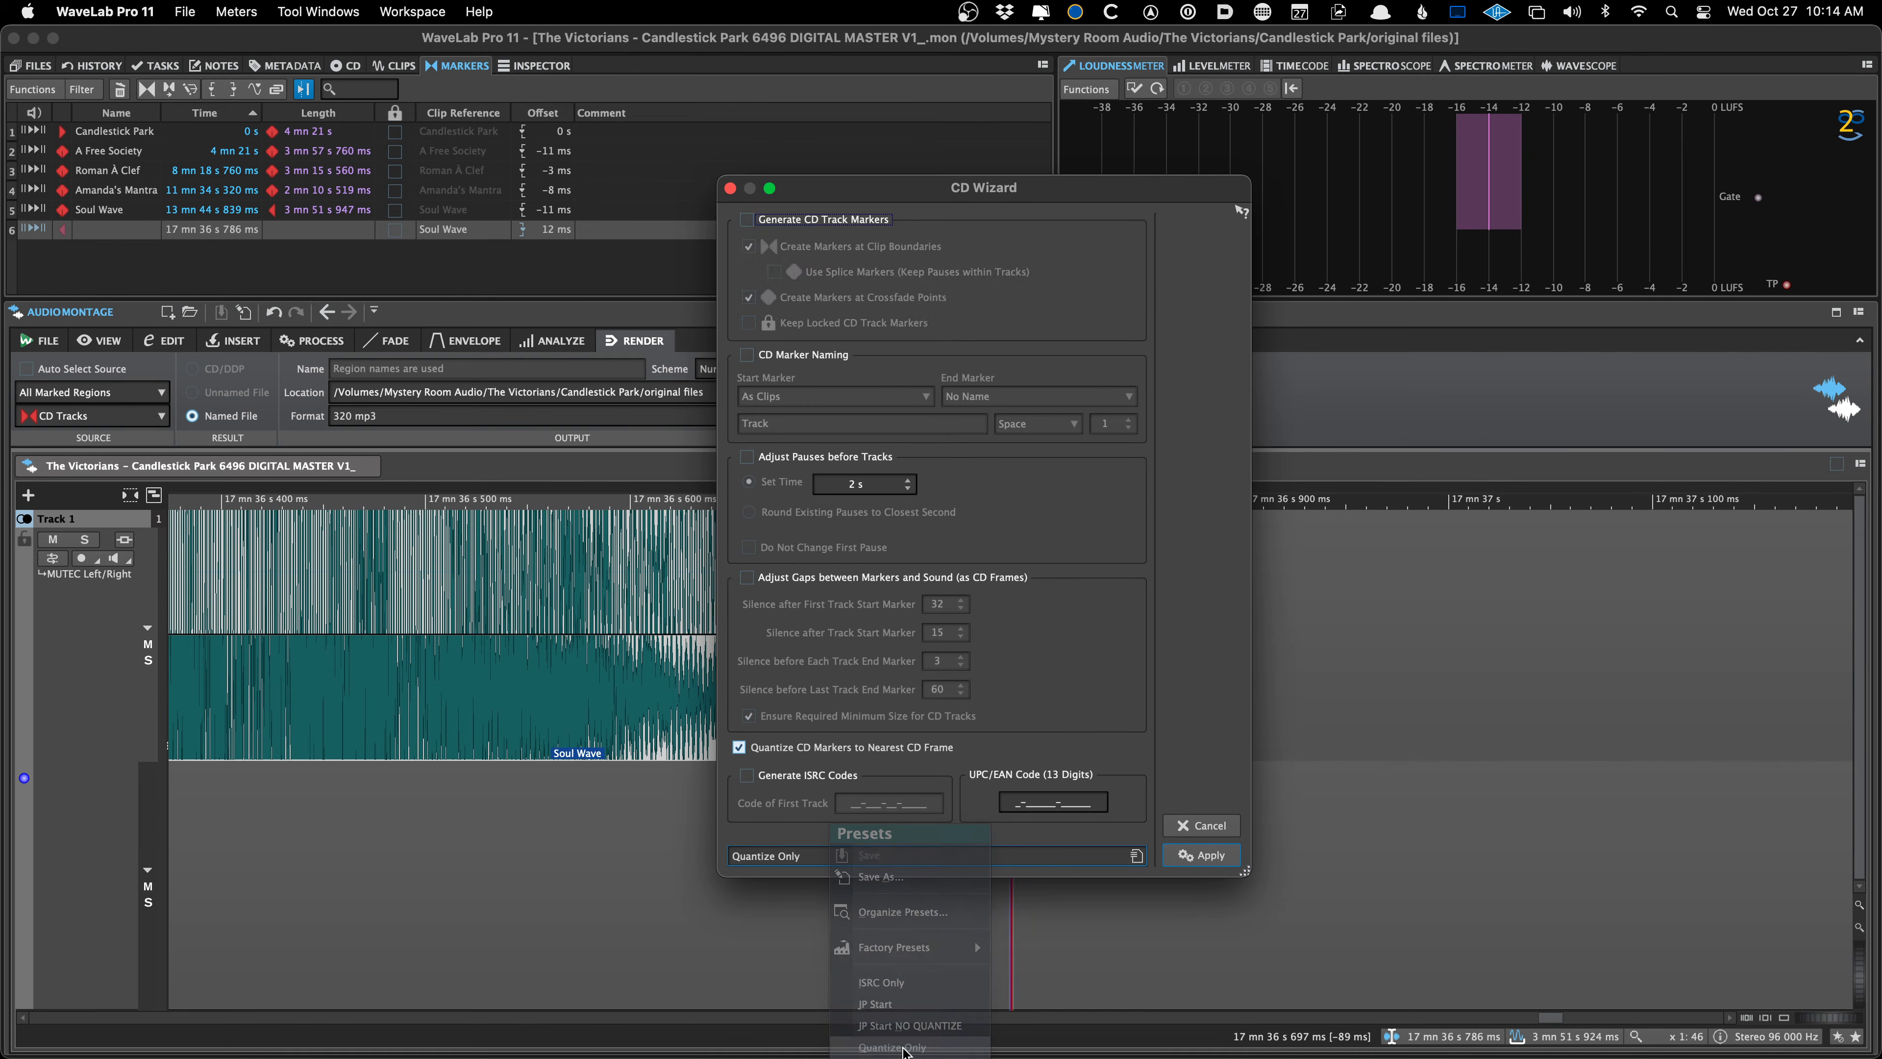
{"action": "left_click", "coordinate": [1201, 855]}
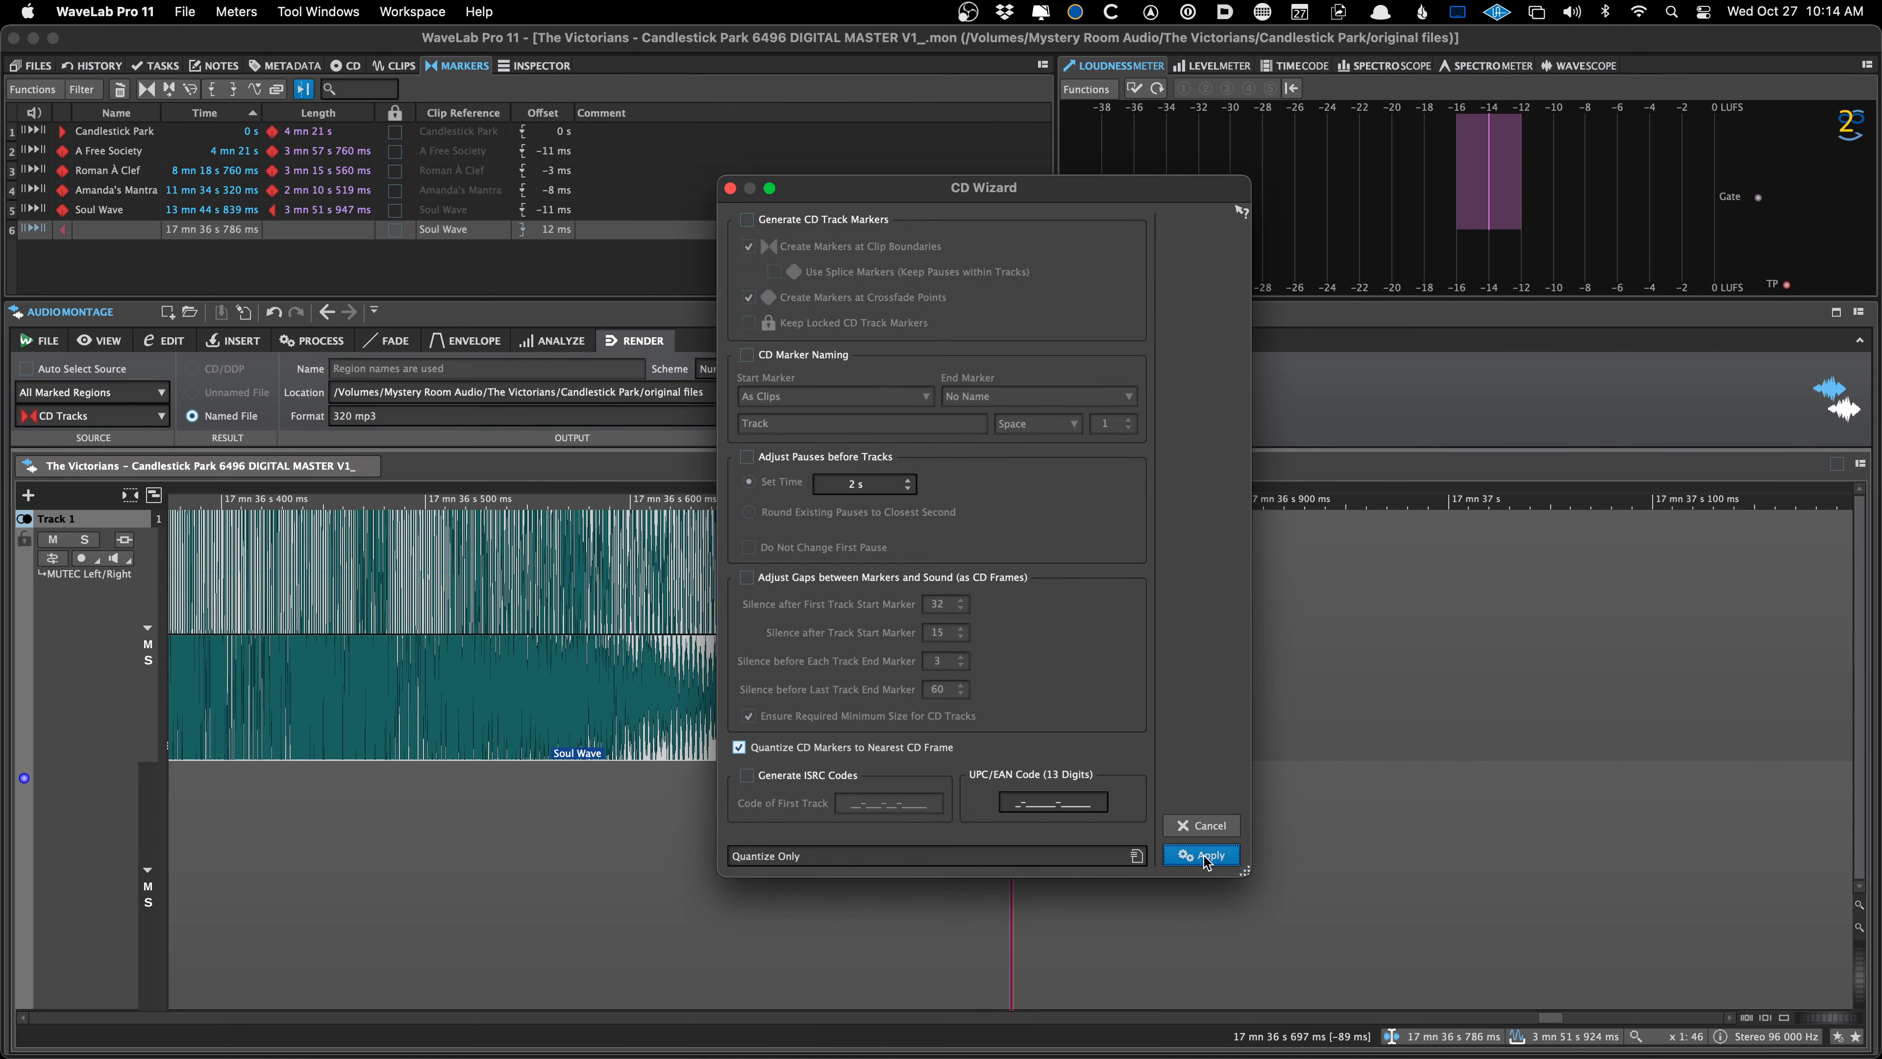
Review the CD track markers across the whole montage, including the start and end markers around Soul Wave
{"action": "key", "text": "shift+Down"}
{"action": "key", "text": "super+Down"}
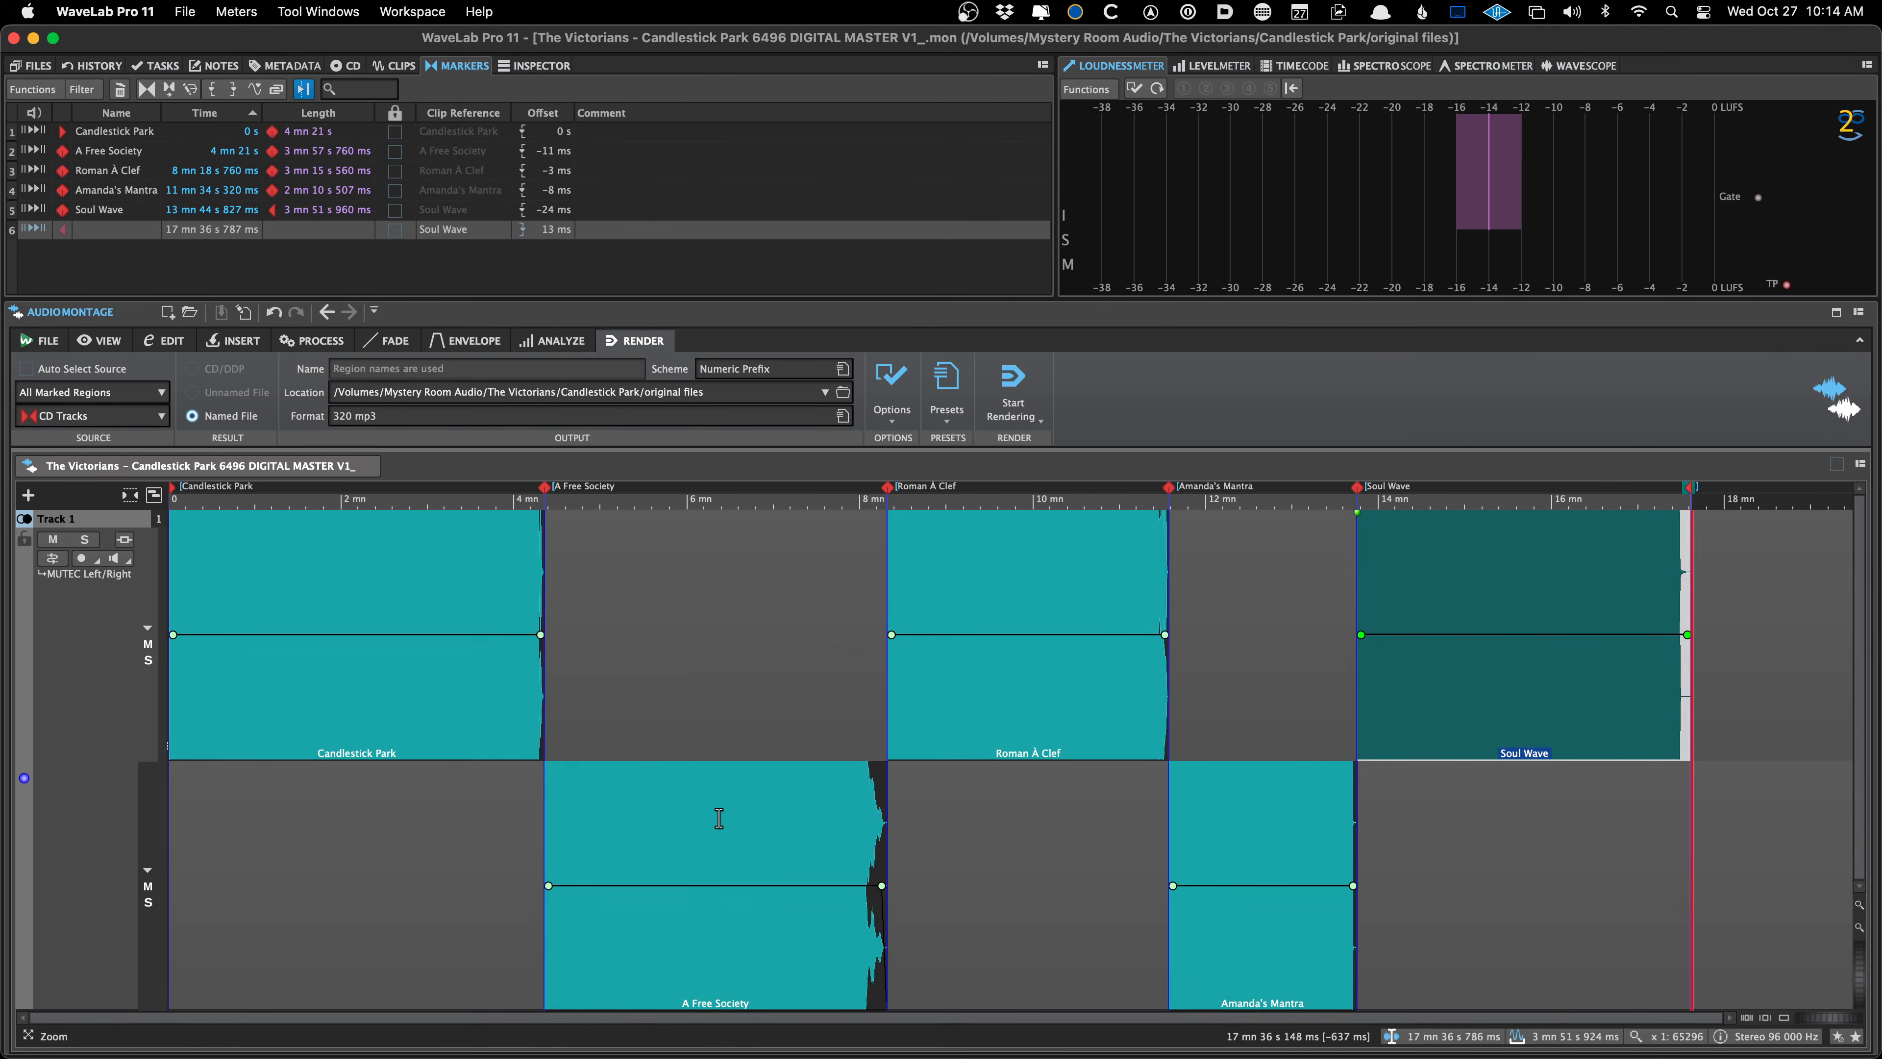
{"action": "key", "text": "shift+Down"}
{"action": "key", "text": "shift+Down"}
{"action": "left_click", "coordinate": [612, 681]}
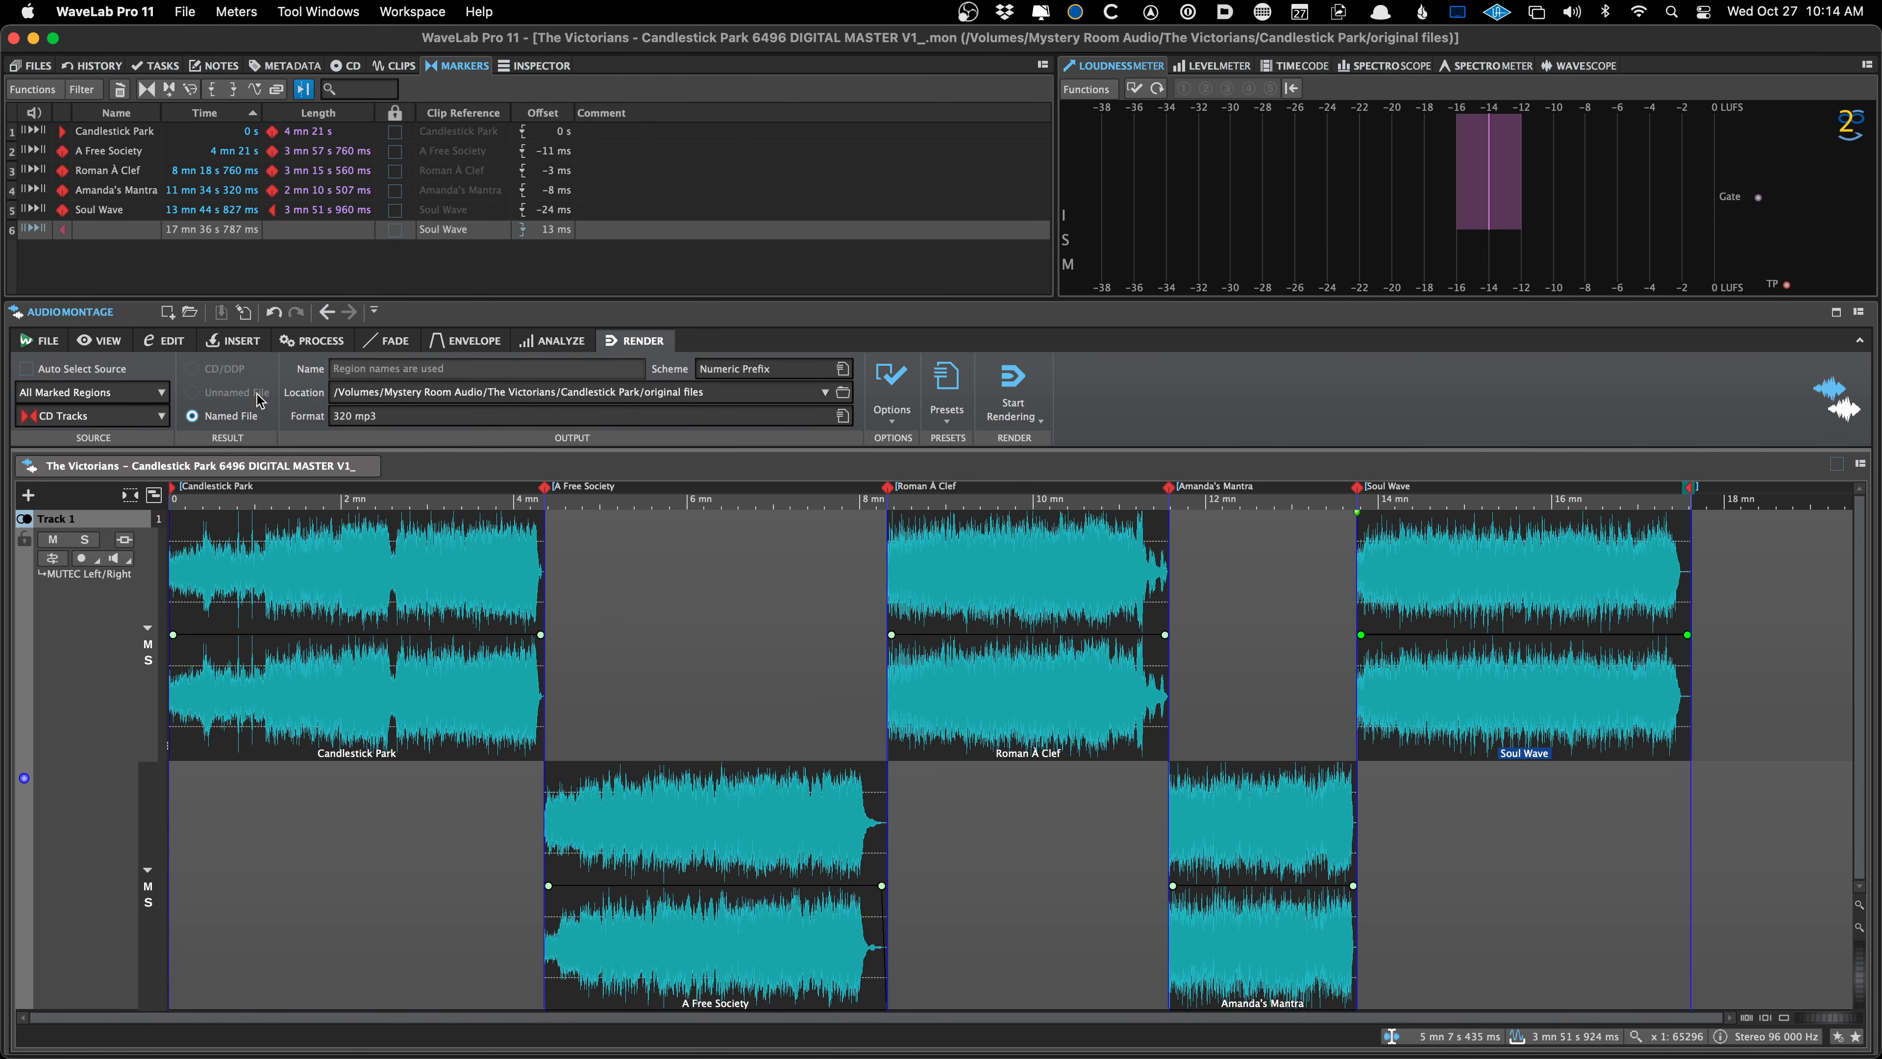
{"action": "left_click", "coordinate": [1172, 554]}
{"action": "scroll", "coordinate": [1171, 554], "scroll_direction": "up", "scroll_amount": 5}
{"action": "scroll", "coordinate": [1171, 554], "scroll_direction": "right", "scroll_amount": 10}
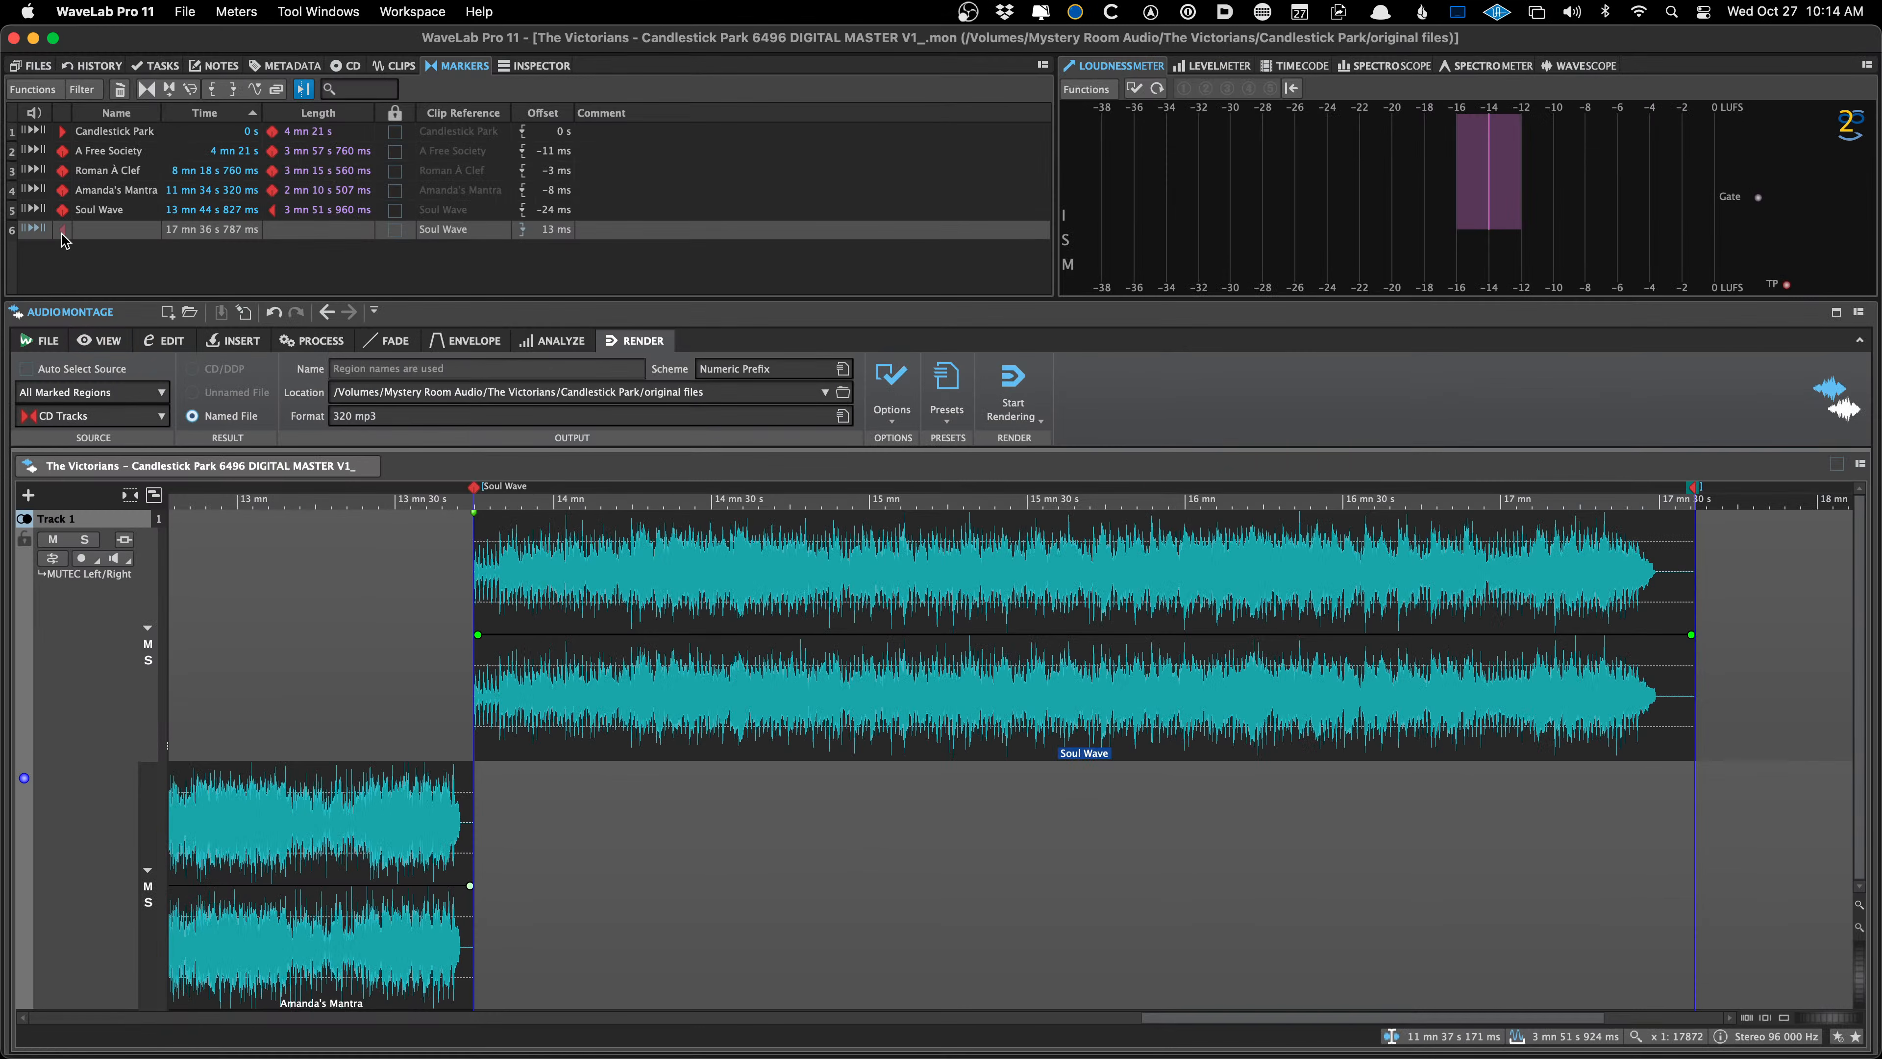
{"action": "scroll", "coordinate": [609, 625], "scroll_direction": "down", "scroll_amount": 5}
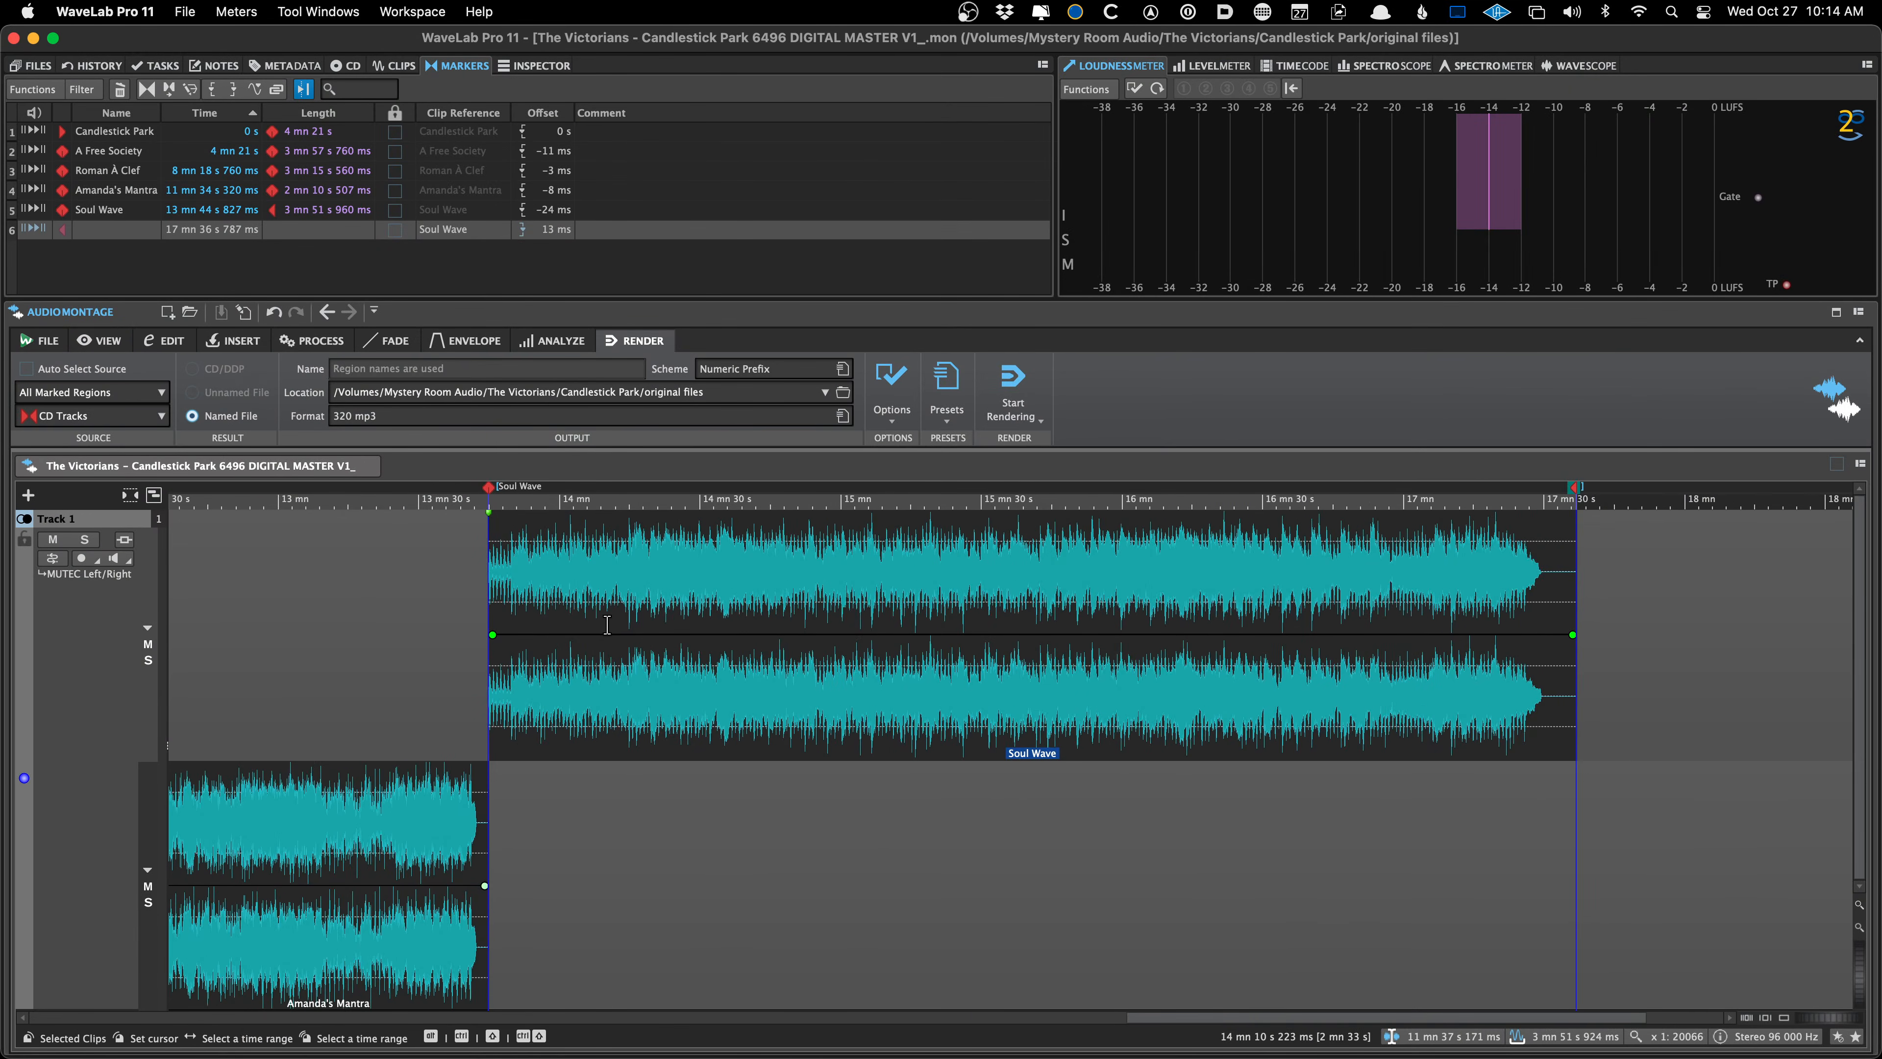
{"action": "scroll", "coordinate": [1245, 708], "scroll_direction": "down", "scroll_amount": 6}
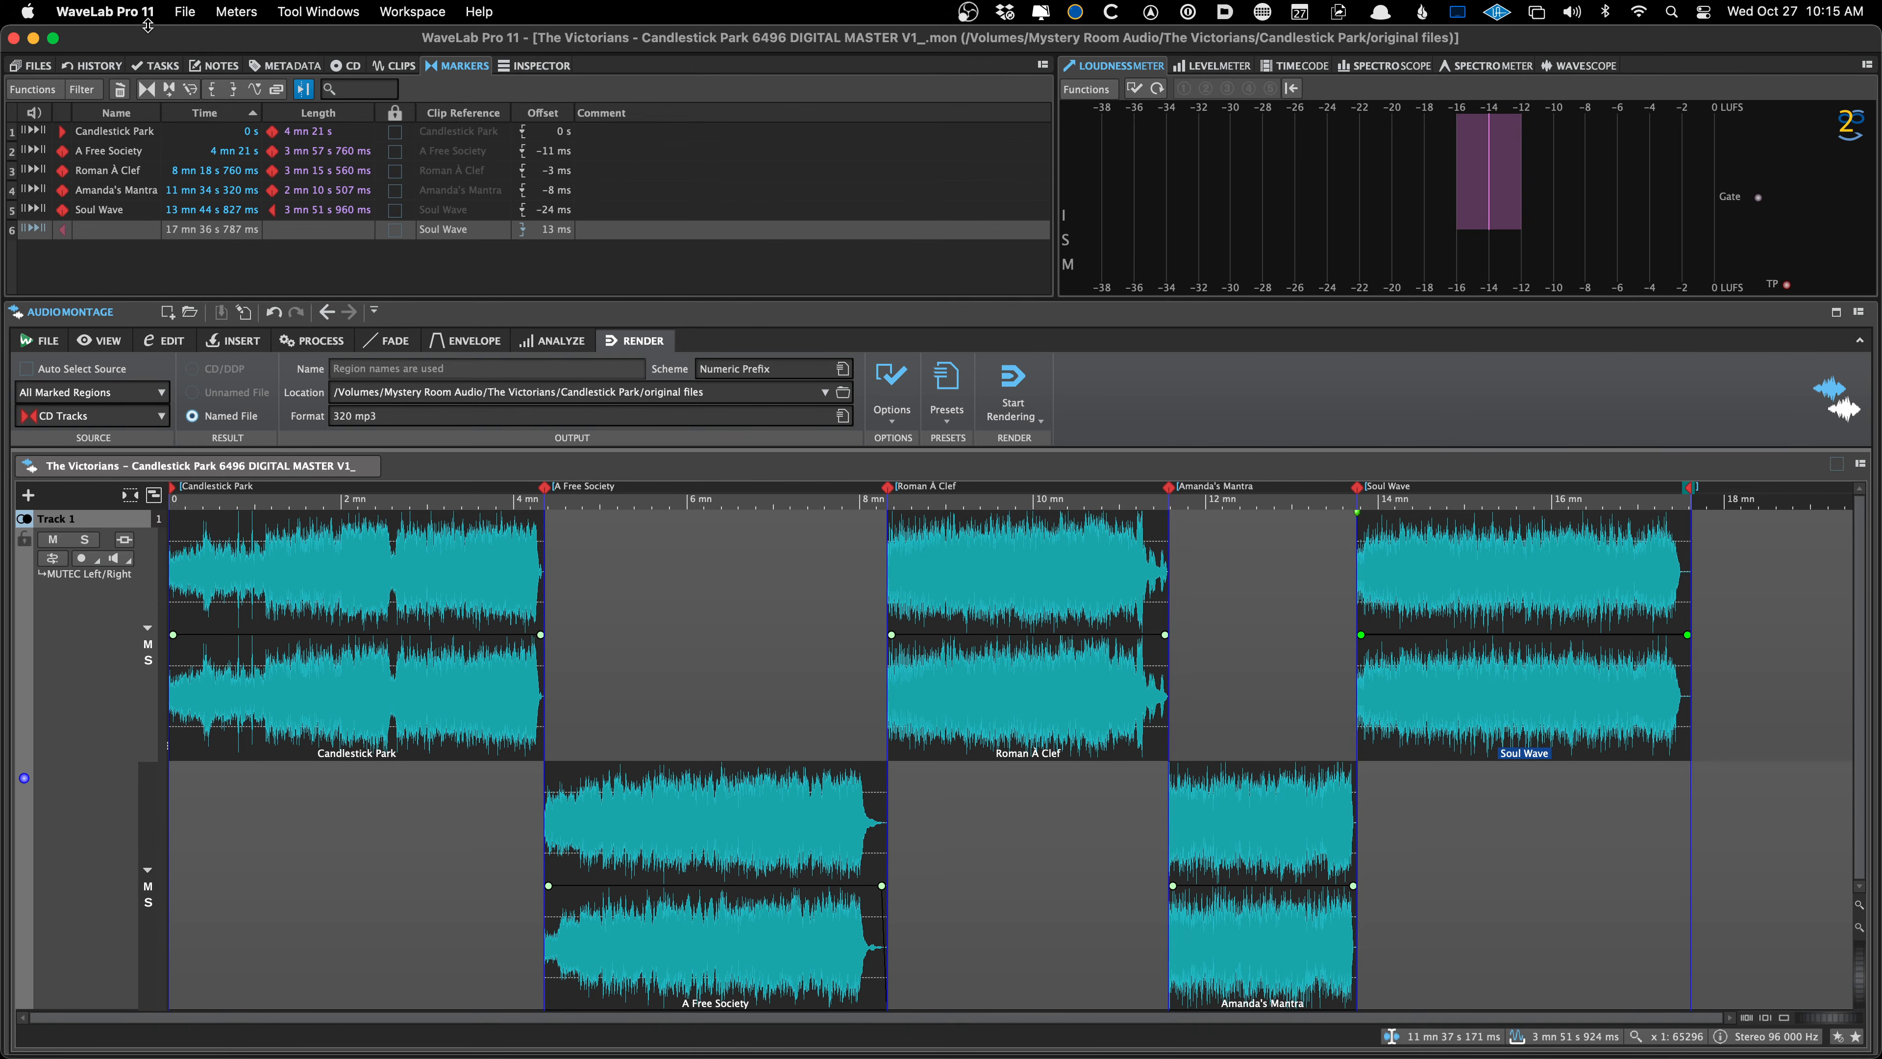
Bring up the montage's CD track list and look at the album fields in the CD-Text Editor
{"action": "left_click", "coordinate": [345, 66]}
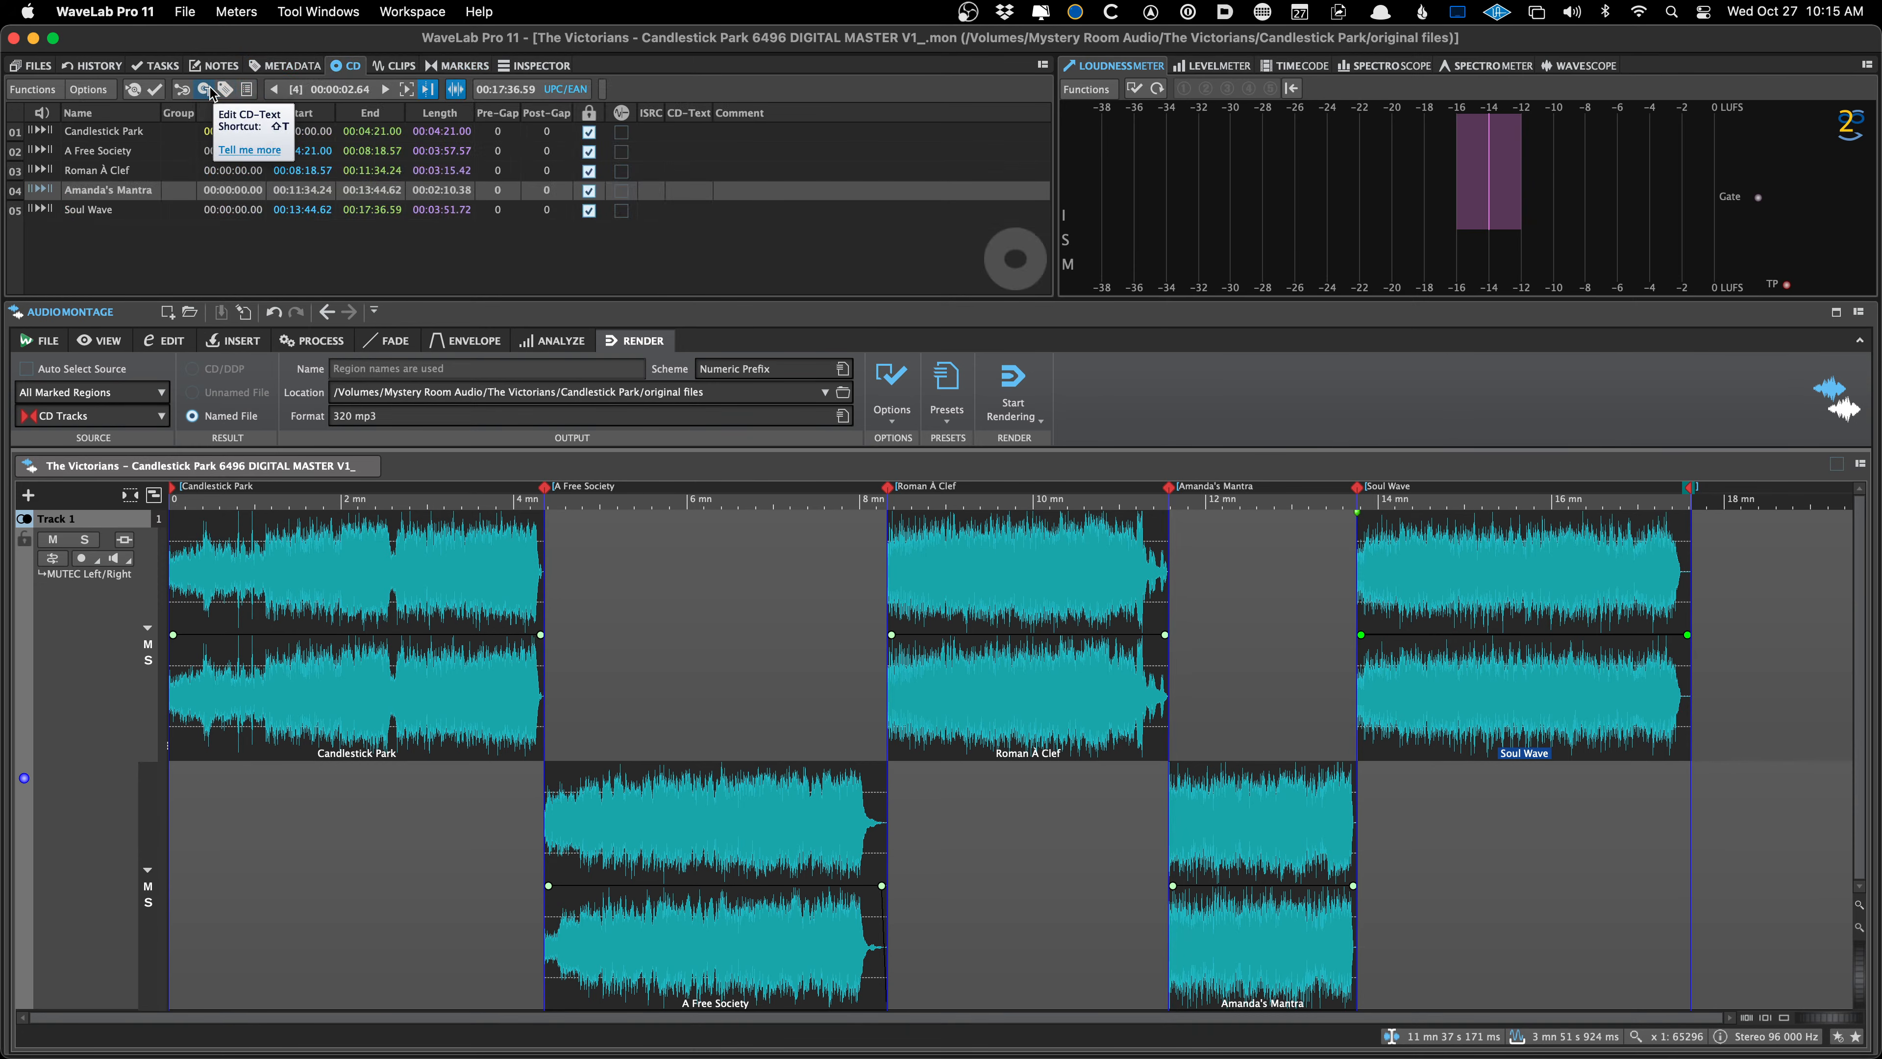
{"action": "left_click", "coordinate": [211, 93]}
{"action": "left_click", "coordinate": [1328, 628]}
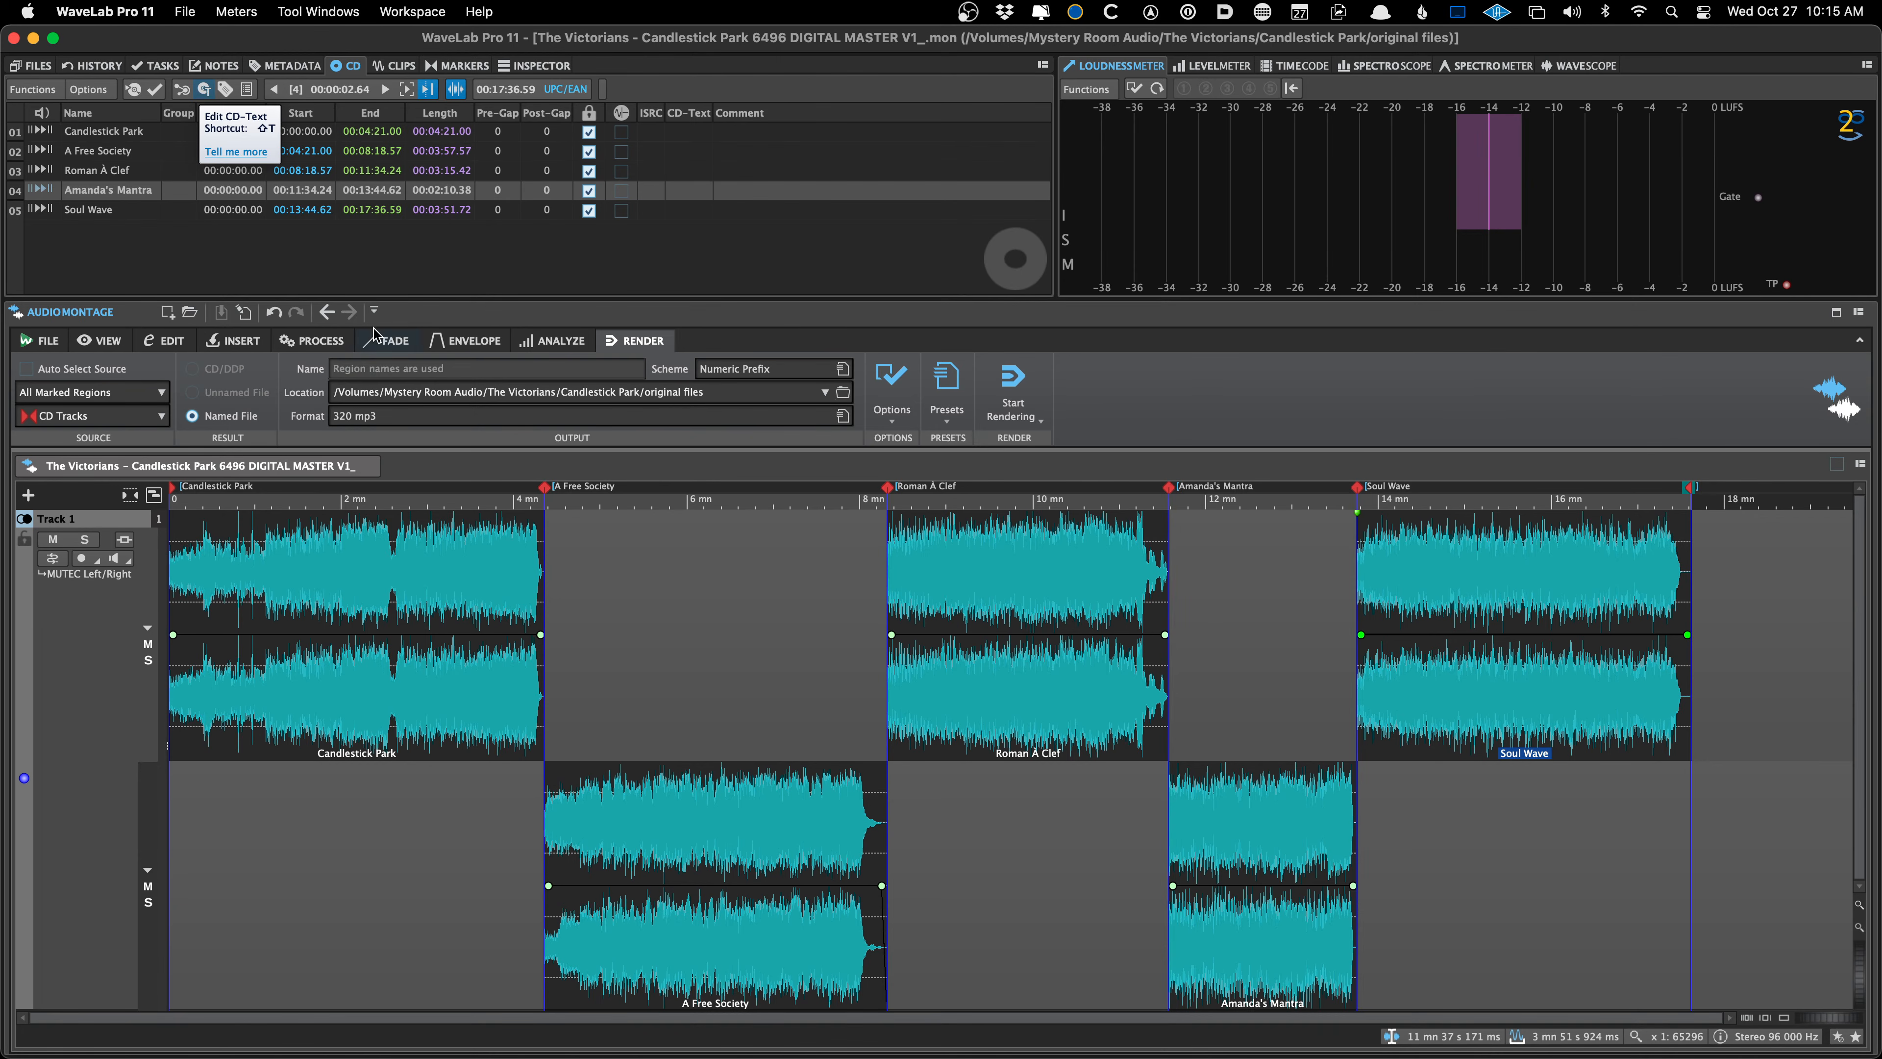
{"action": "left_click", "coordinate": [630, 575]}
{"action": "key", "text": "shift+t"}
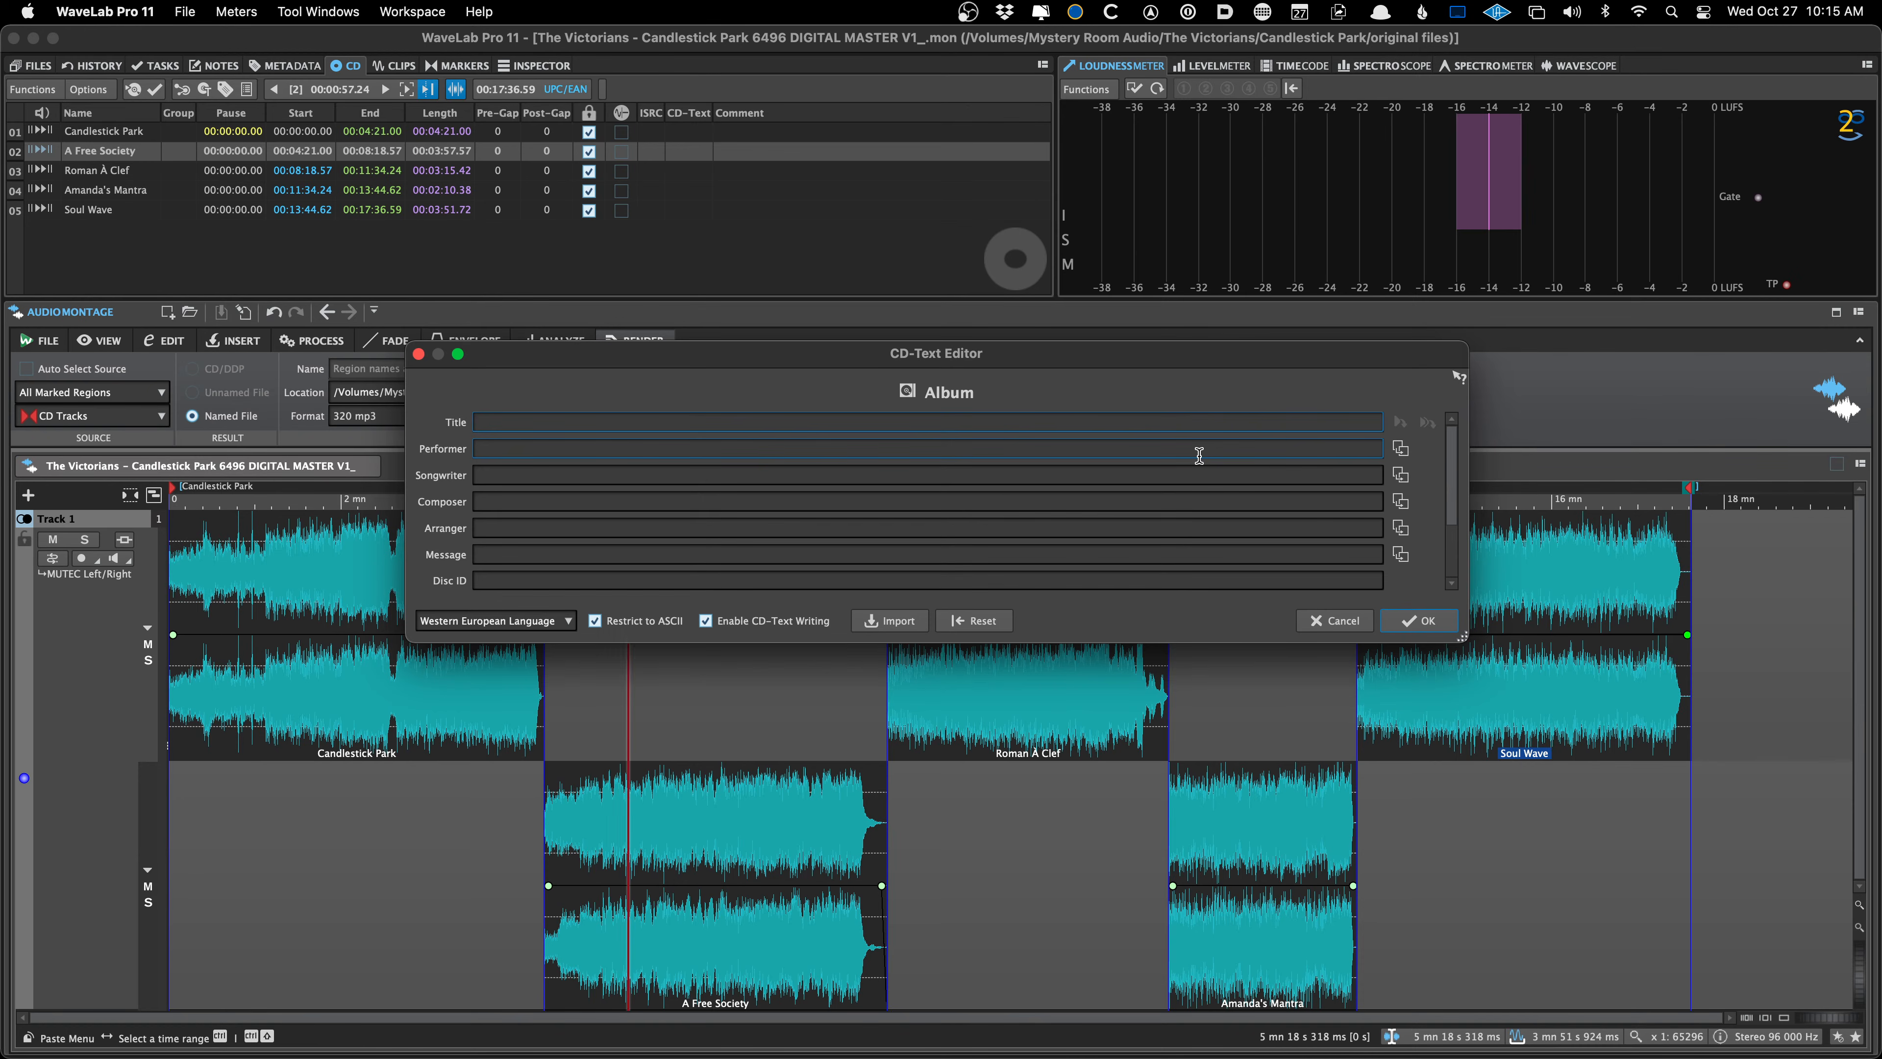
{"action": "key", "text": "Escape"}
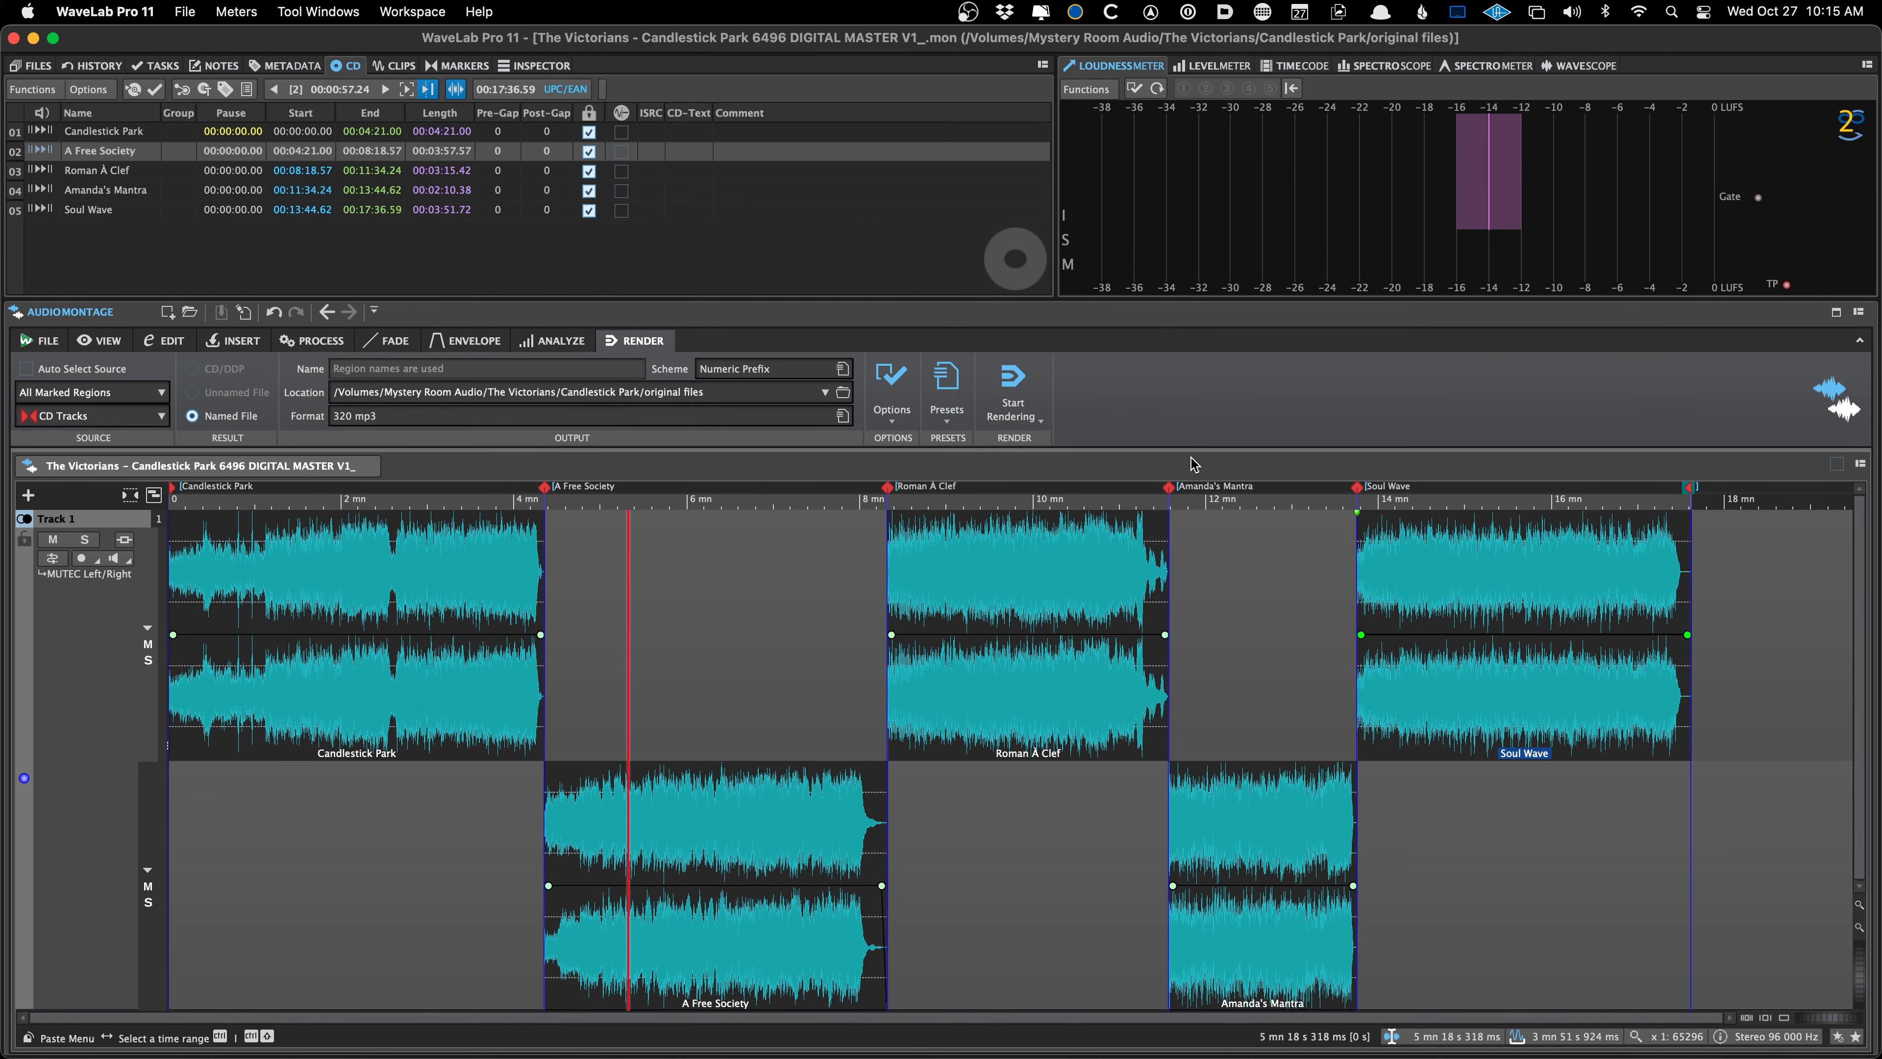
Copy the montage's name without its extension to the clipboard
{"action": "right_click", "coordinate": [139, 468]}
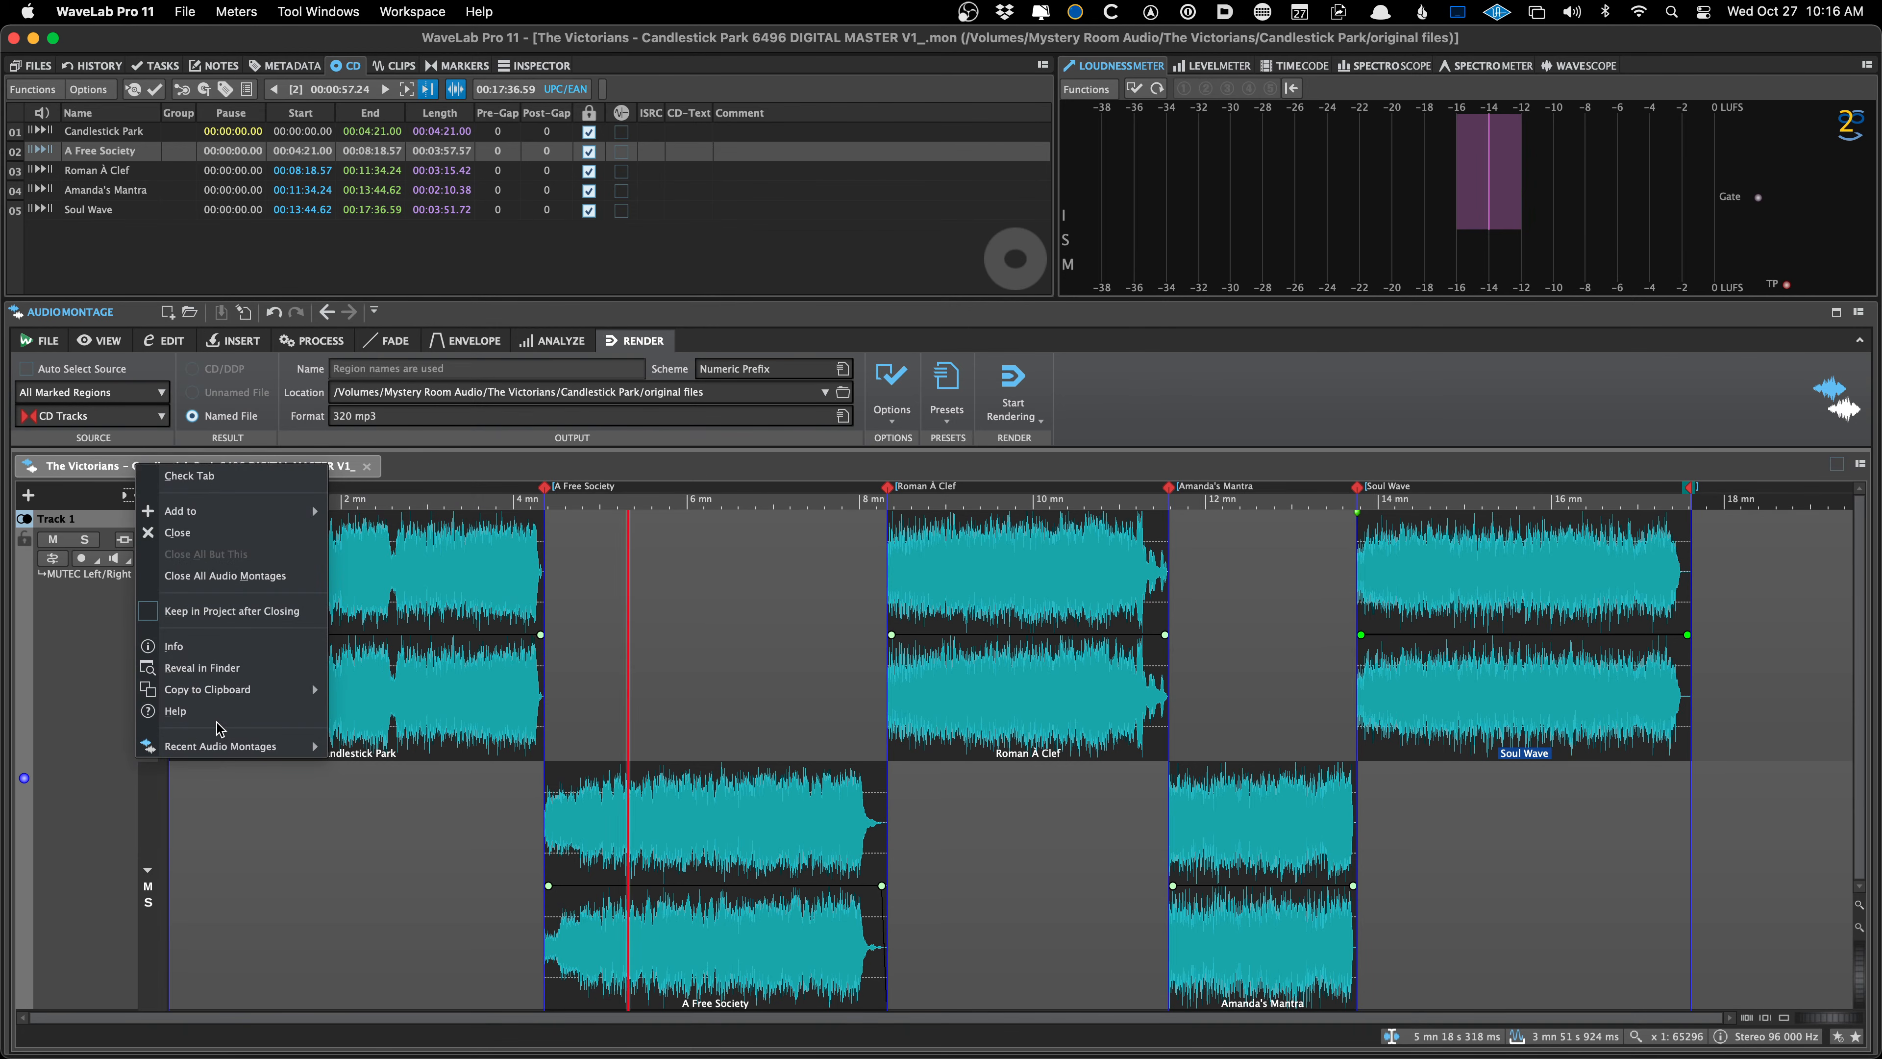
{"action": "mouse_move", "coordinate": [218, 699]}
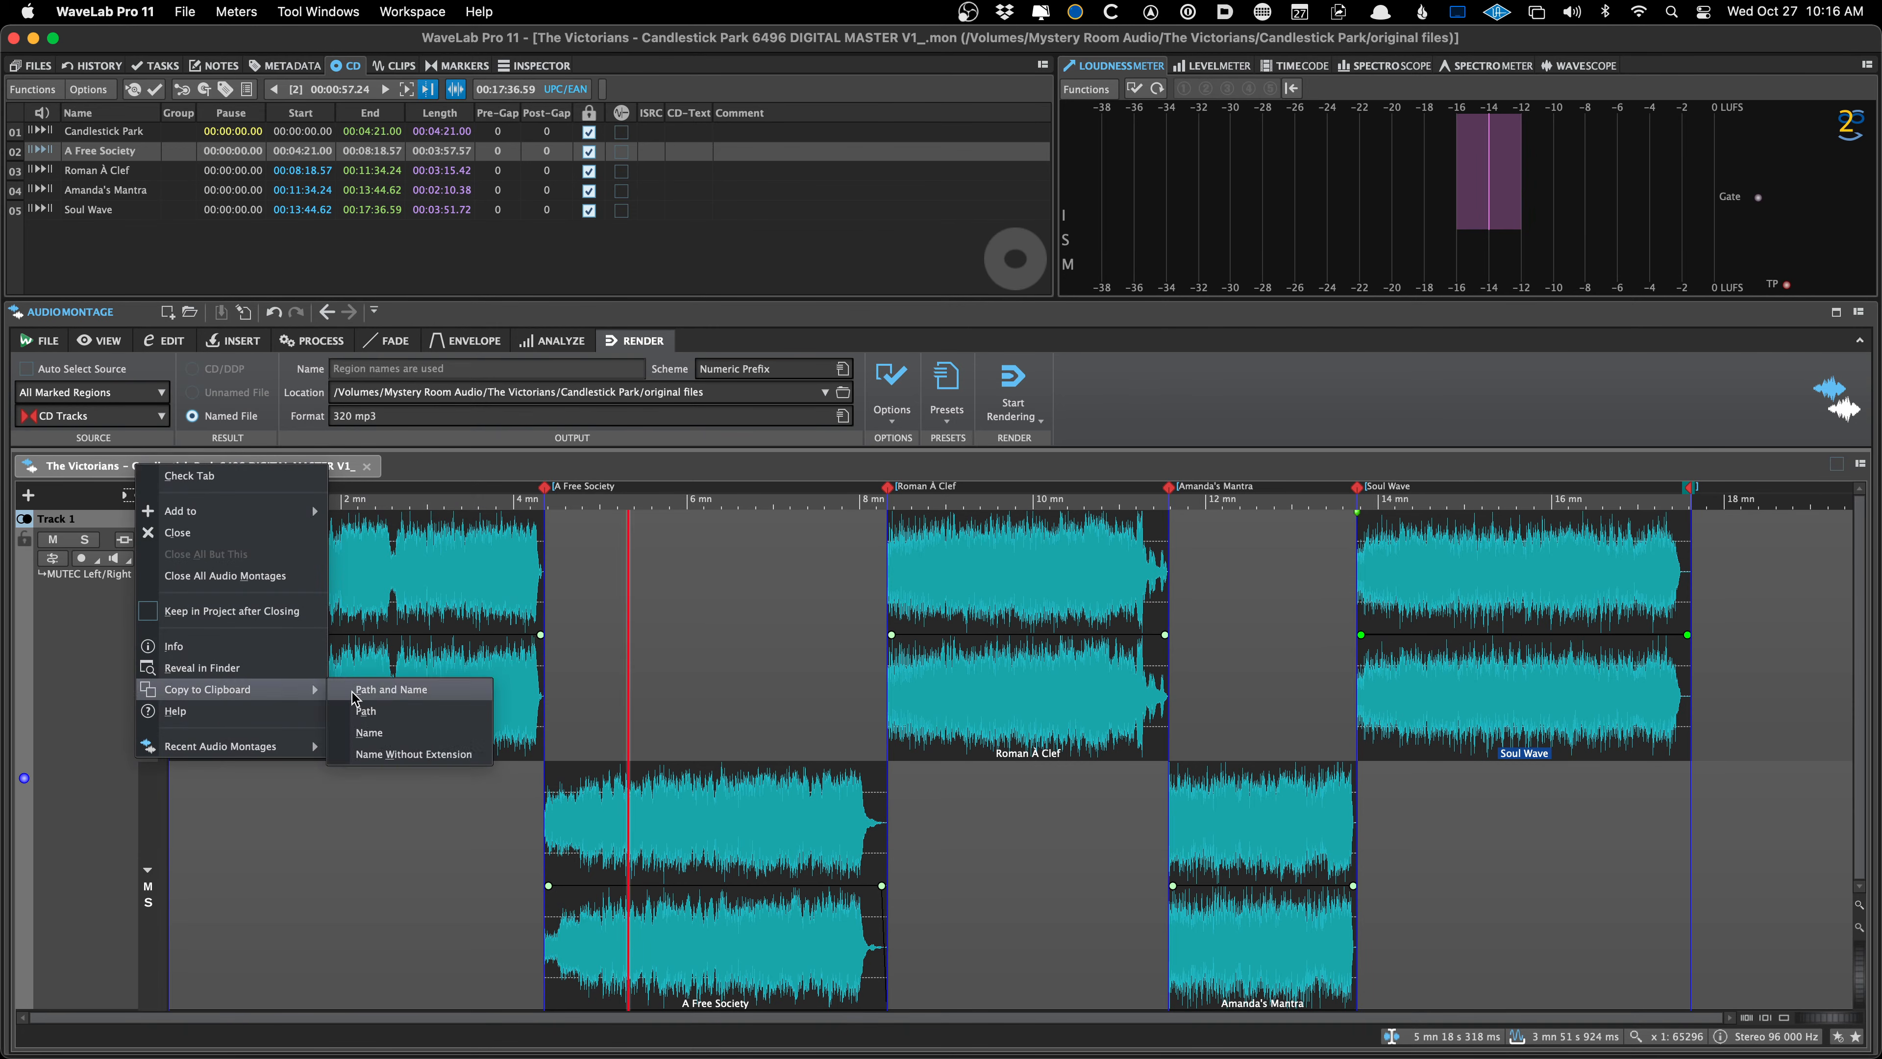
{"action": "left_click", "coordinate": [441, 753]}
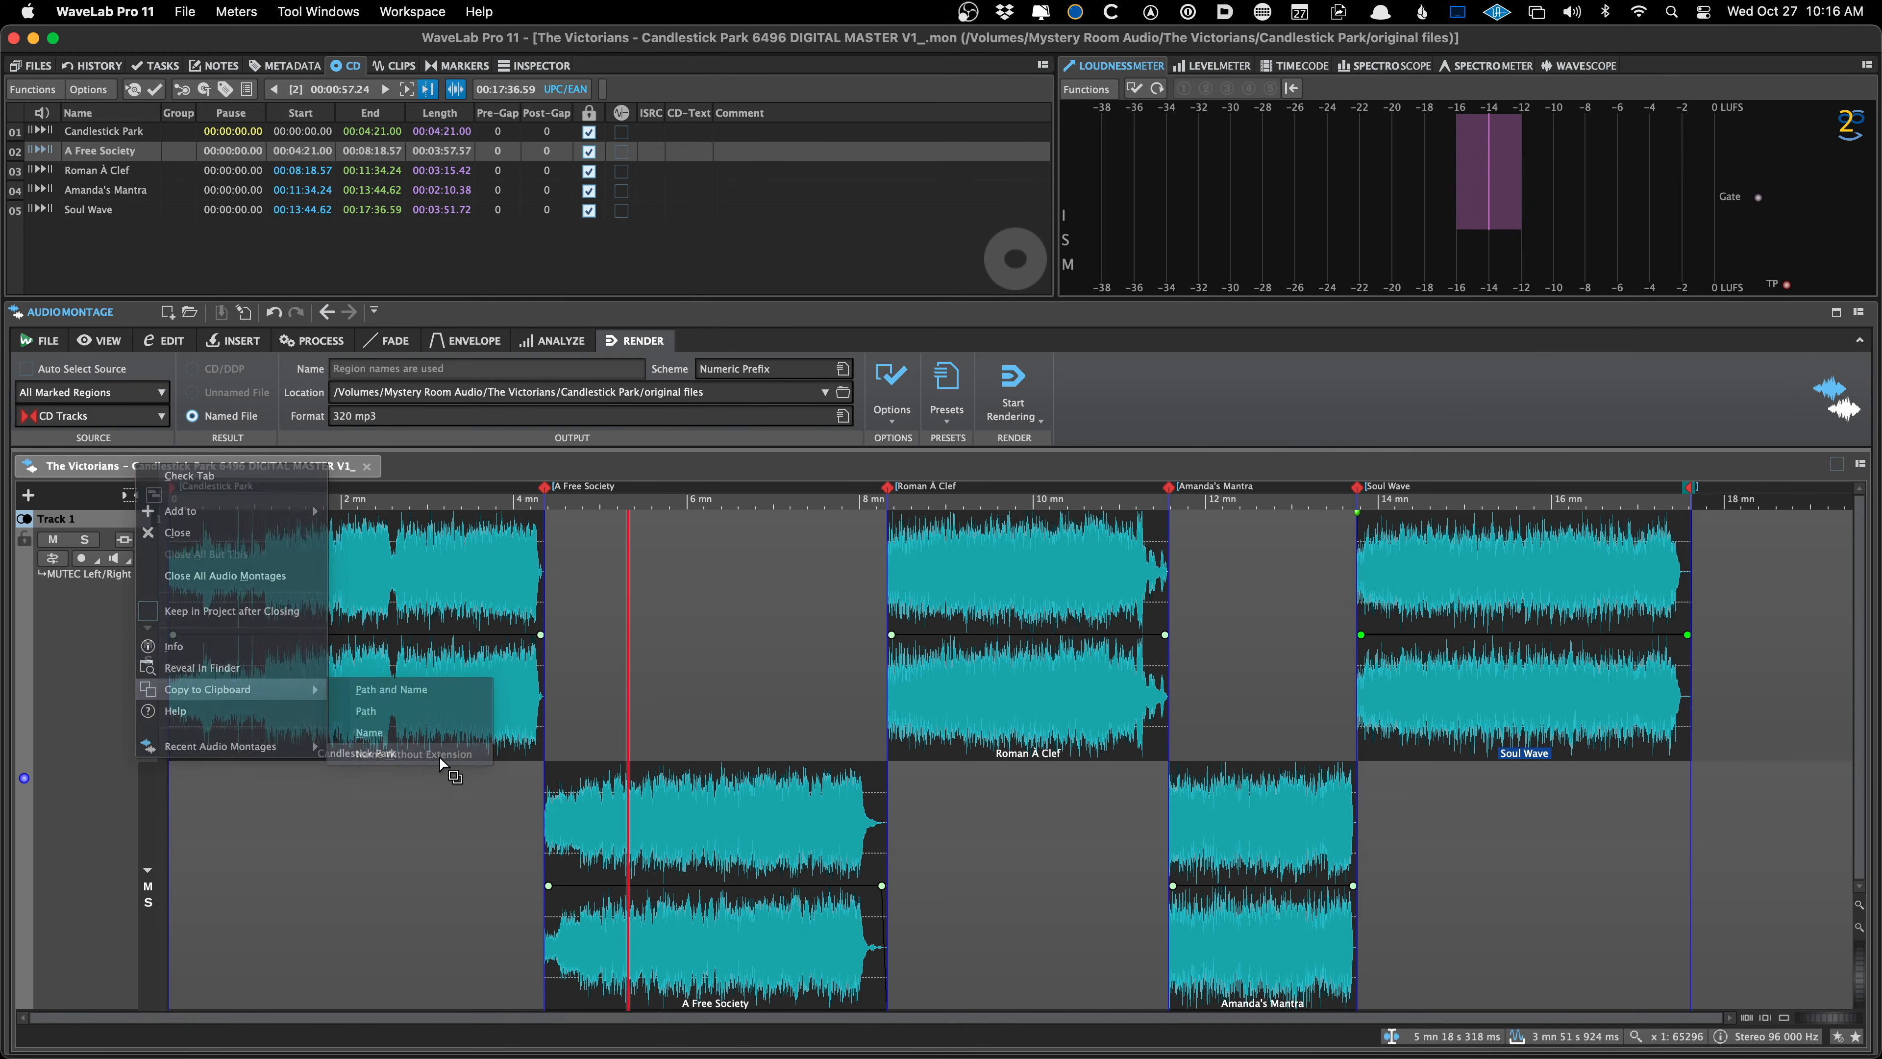
{"action": "left_click", "coordinate": [615, 699]}
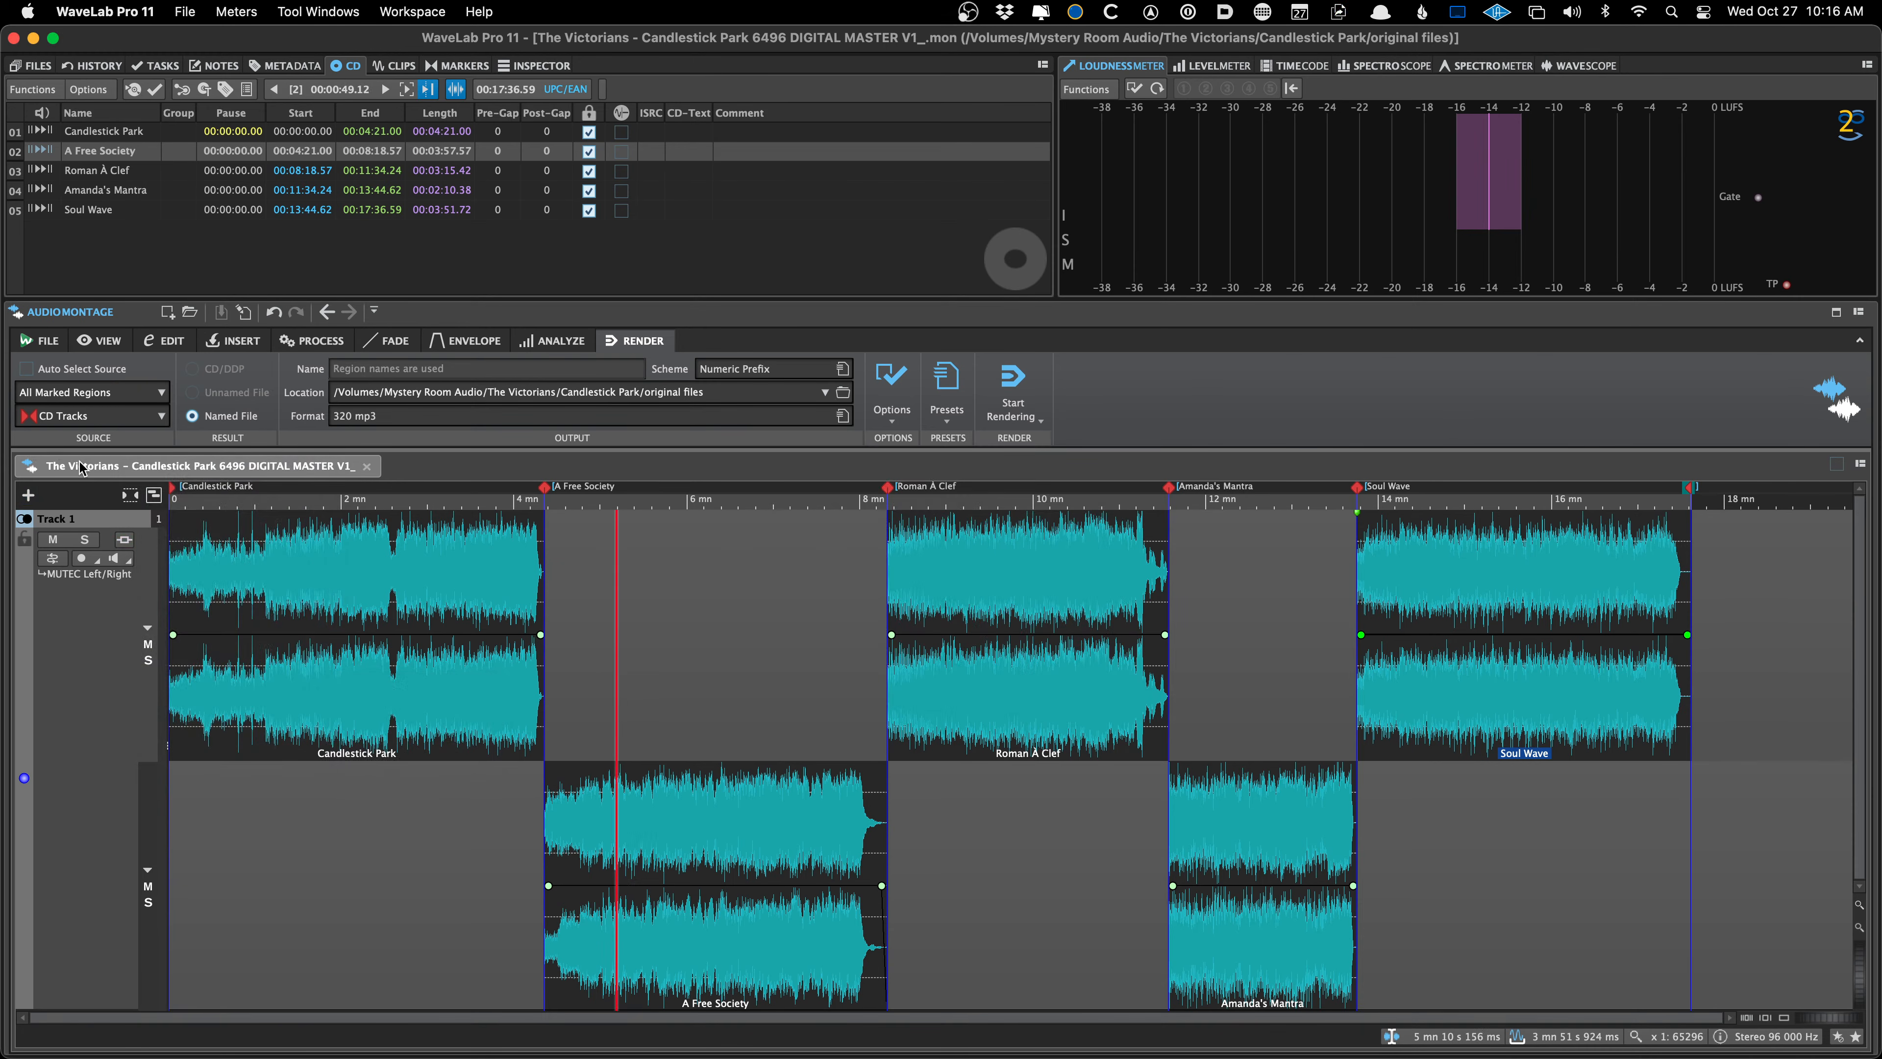
Set the album's CD-Text title to Candlestick Park, using the copied montage name trimmed of its other text
{"action": "key", "text": "super+t"}
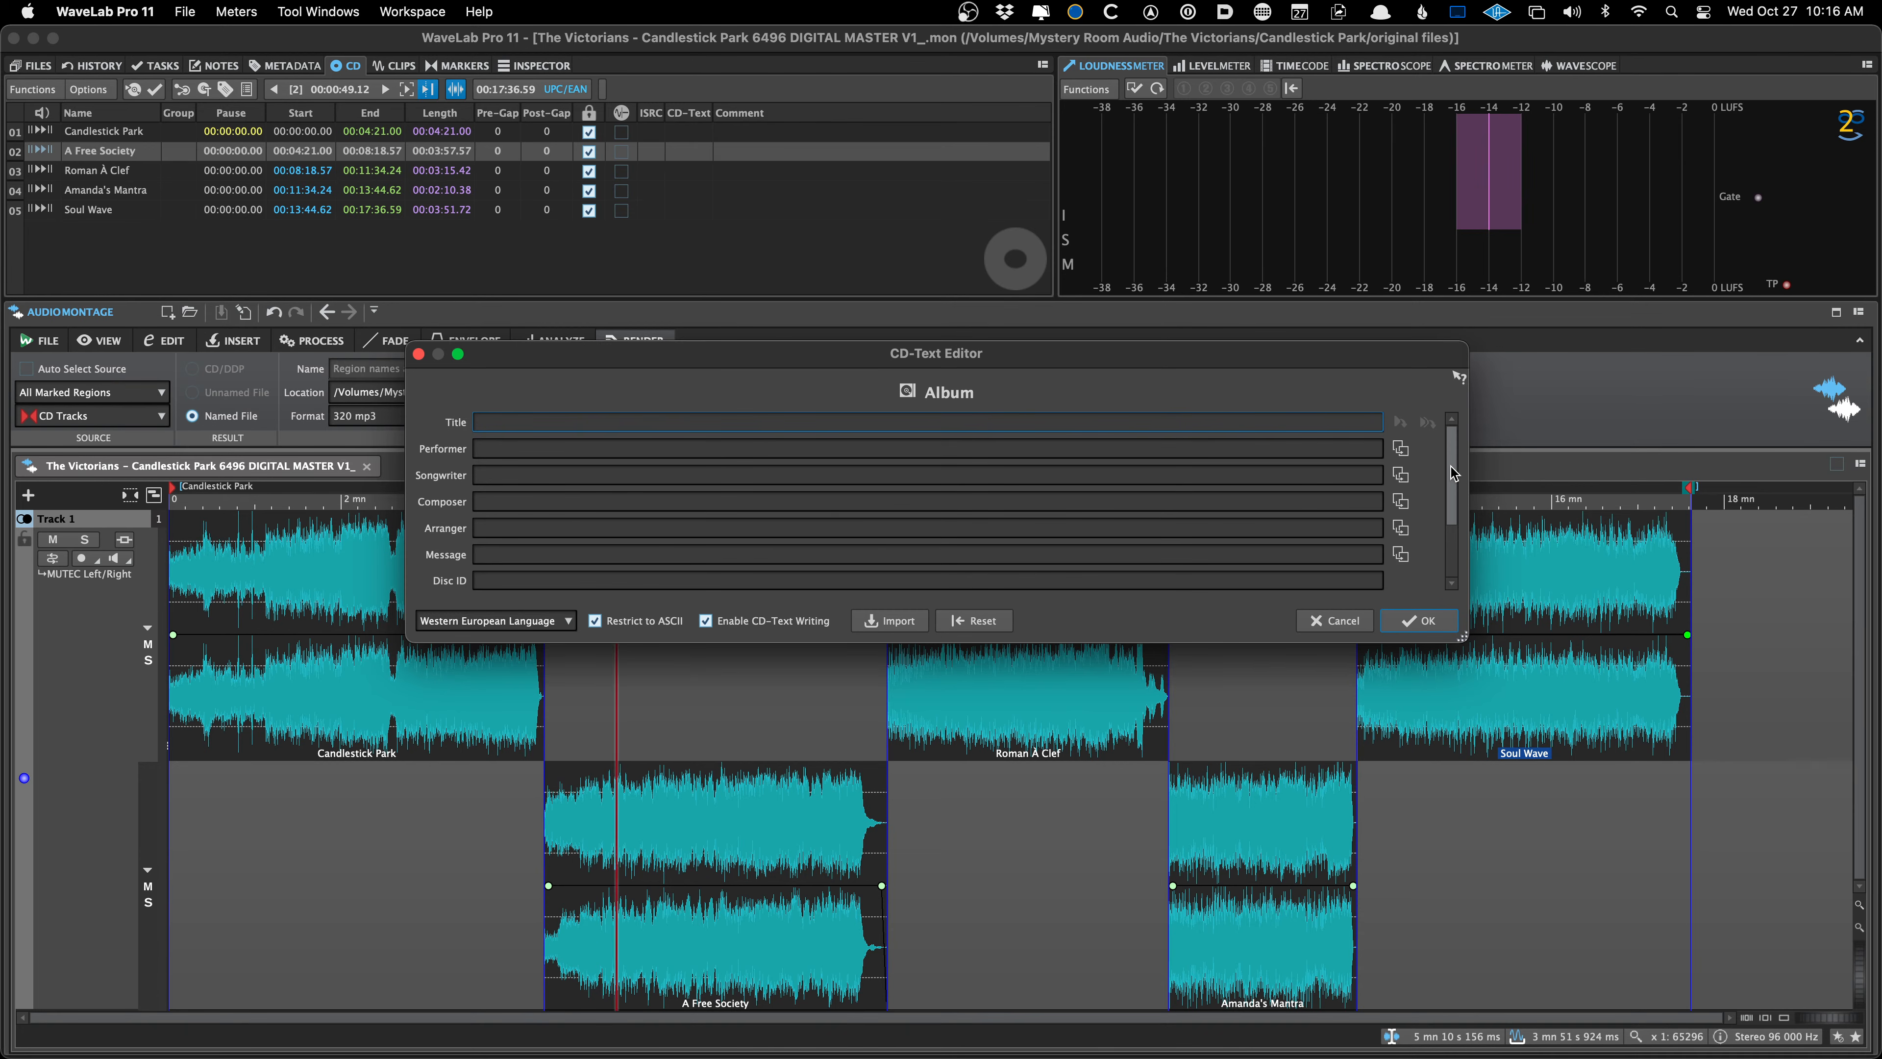
{"action": "mouse_move", "coordinate": [1454, 474]}
{"action": "left_mouse_down"}
{"action": "mouse_move", "coordinate": [1443, 525]}
{"action": "mouse_move", "coordinate": [1458, 442]}
{"action": "left_mouse_up"}
{"action": "left_click", "coordinate": [478, 420]}
{"action": "type", "text": "The Victorians – Candlestick Park 6496 DIGITAL MASTER V1_"}
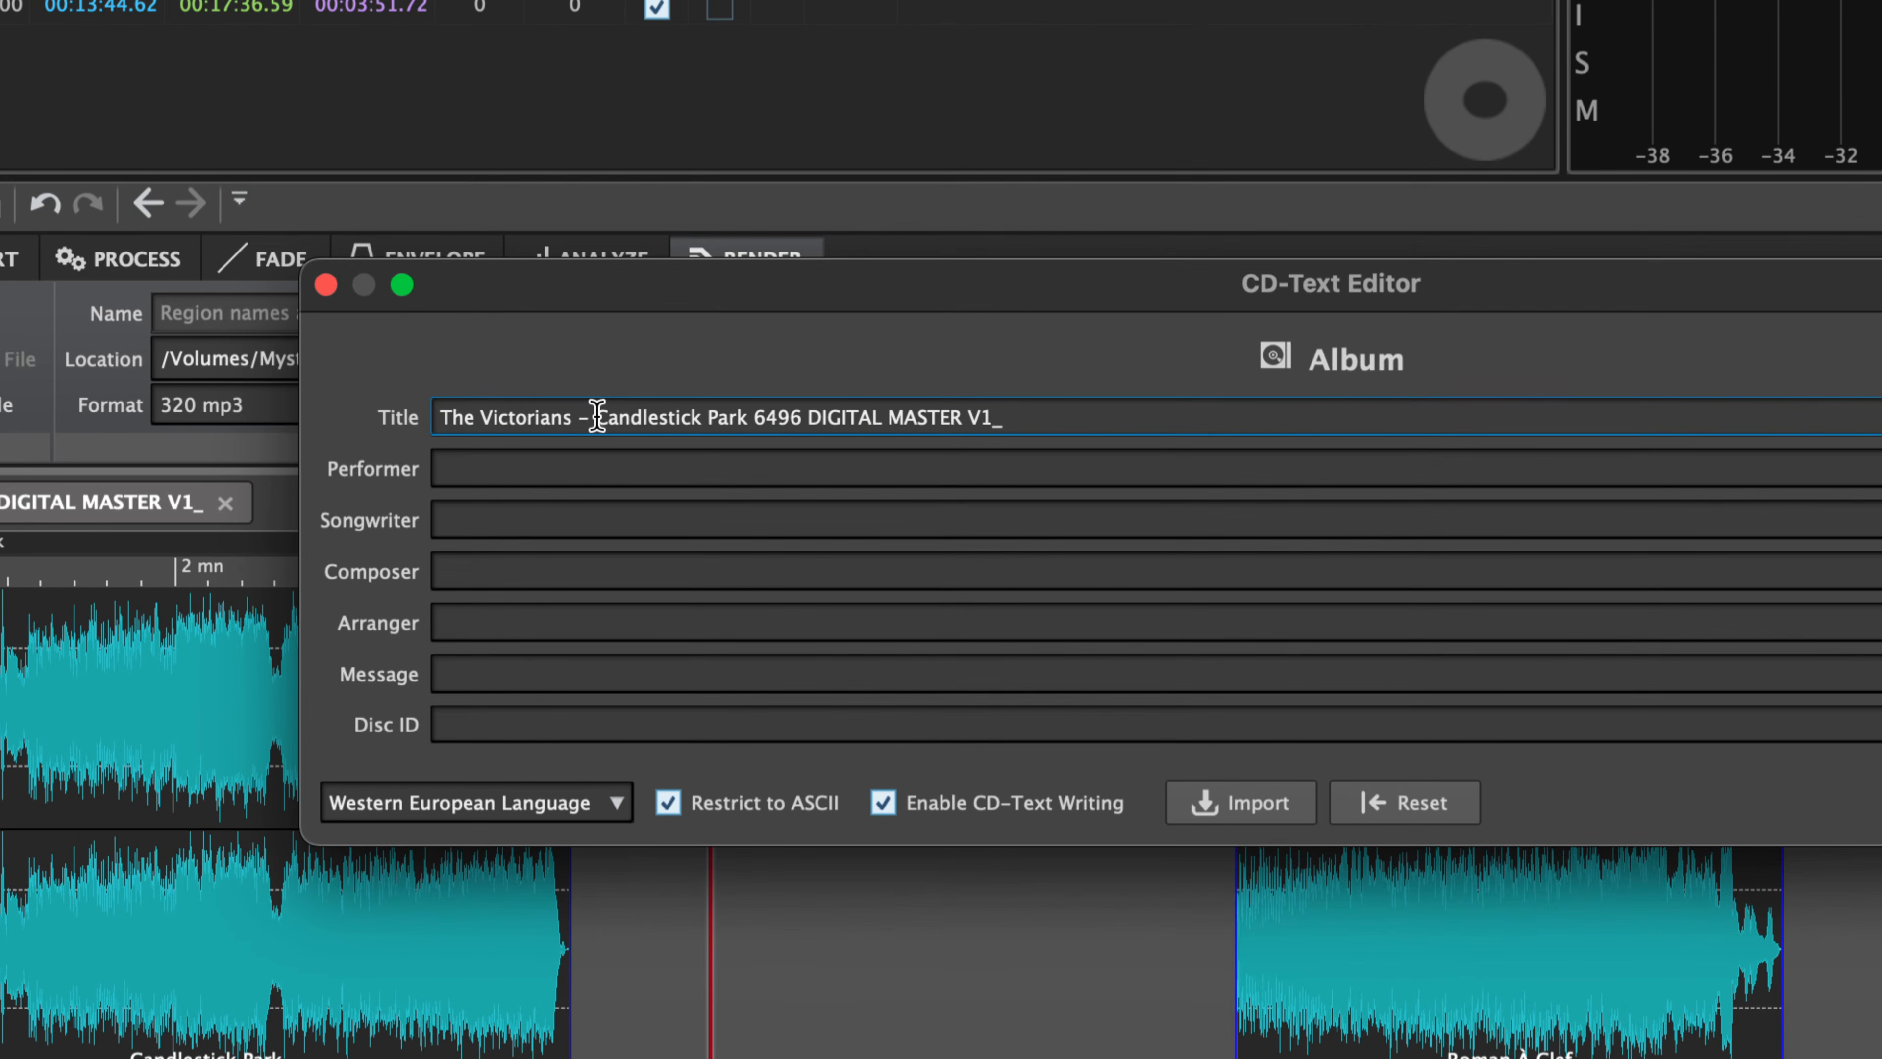
{"action": "left_click_drag", "start_coordinate": [571, 420], "coordinate": [420, 417]}
{"action": "key", "text": "BackSpace"}
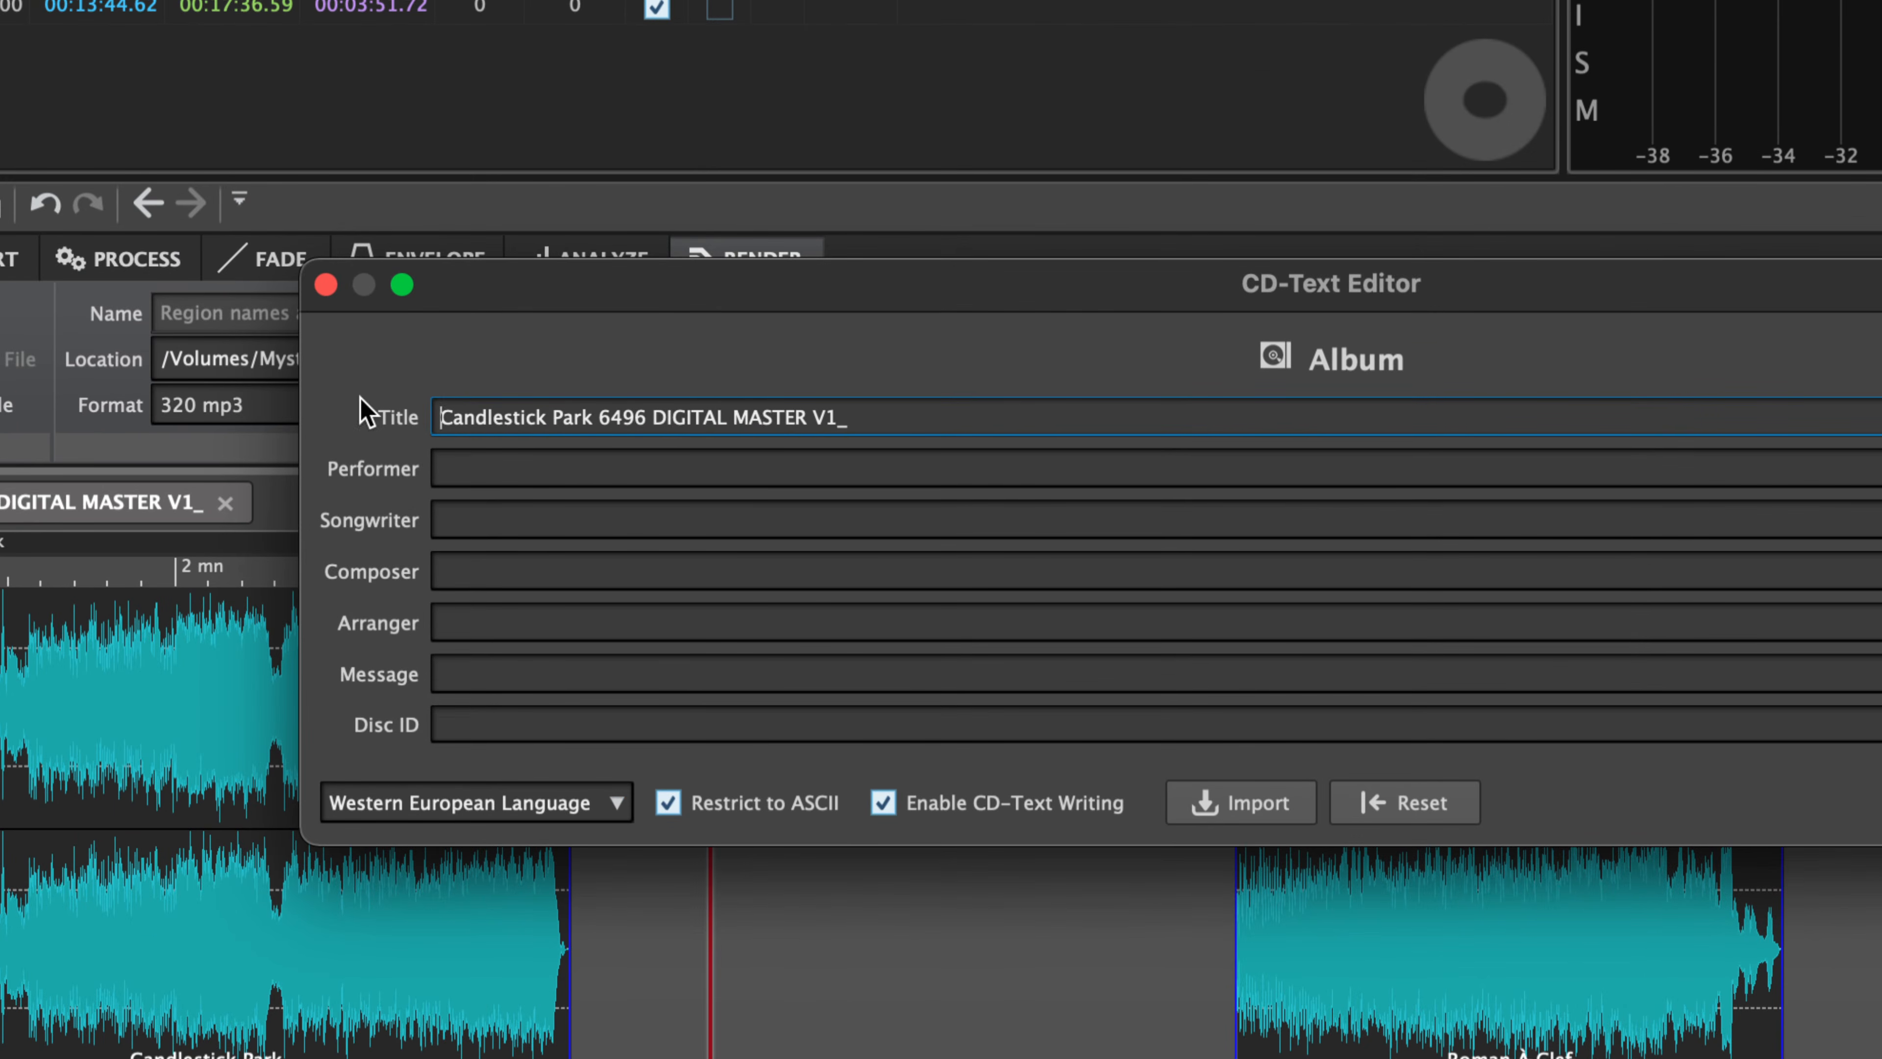
{"action": "left_click_drag", "start_coordinate": [595, 423], "coordinate": [949, 425]}
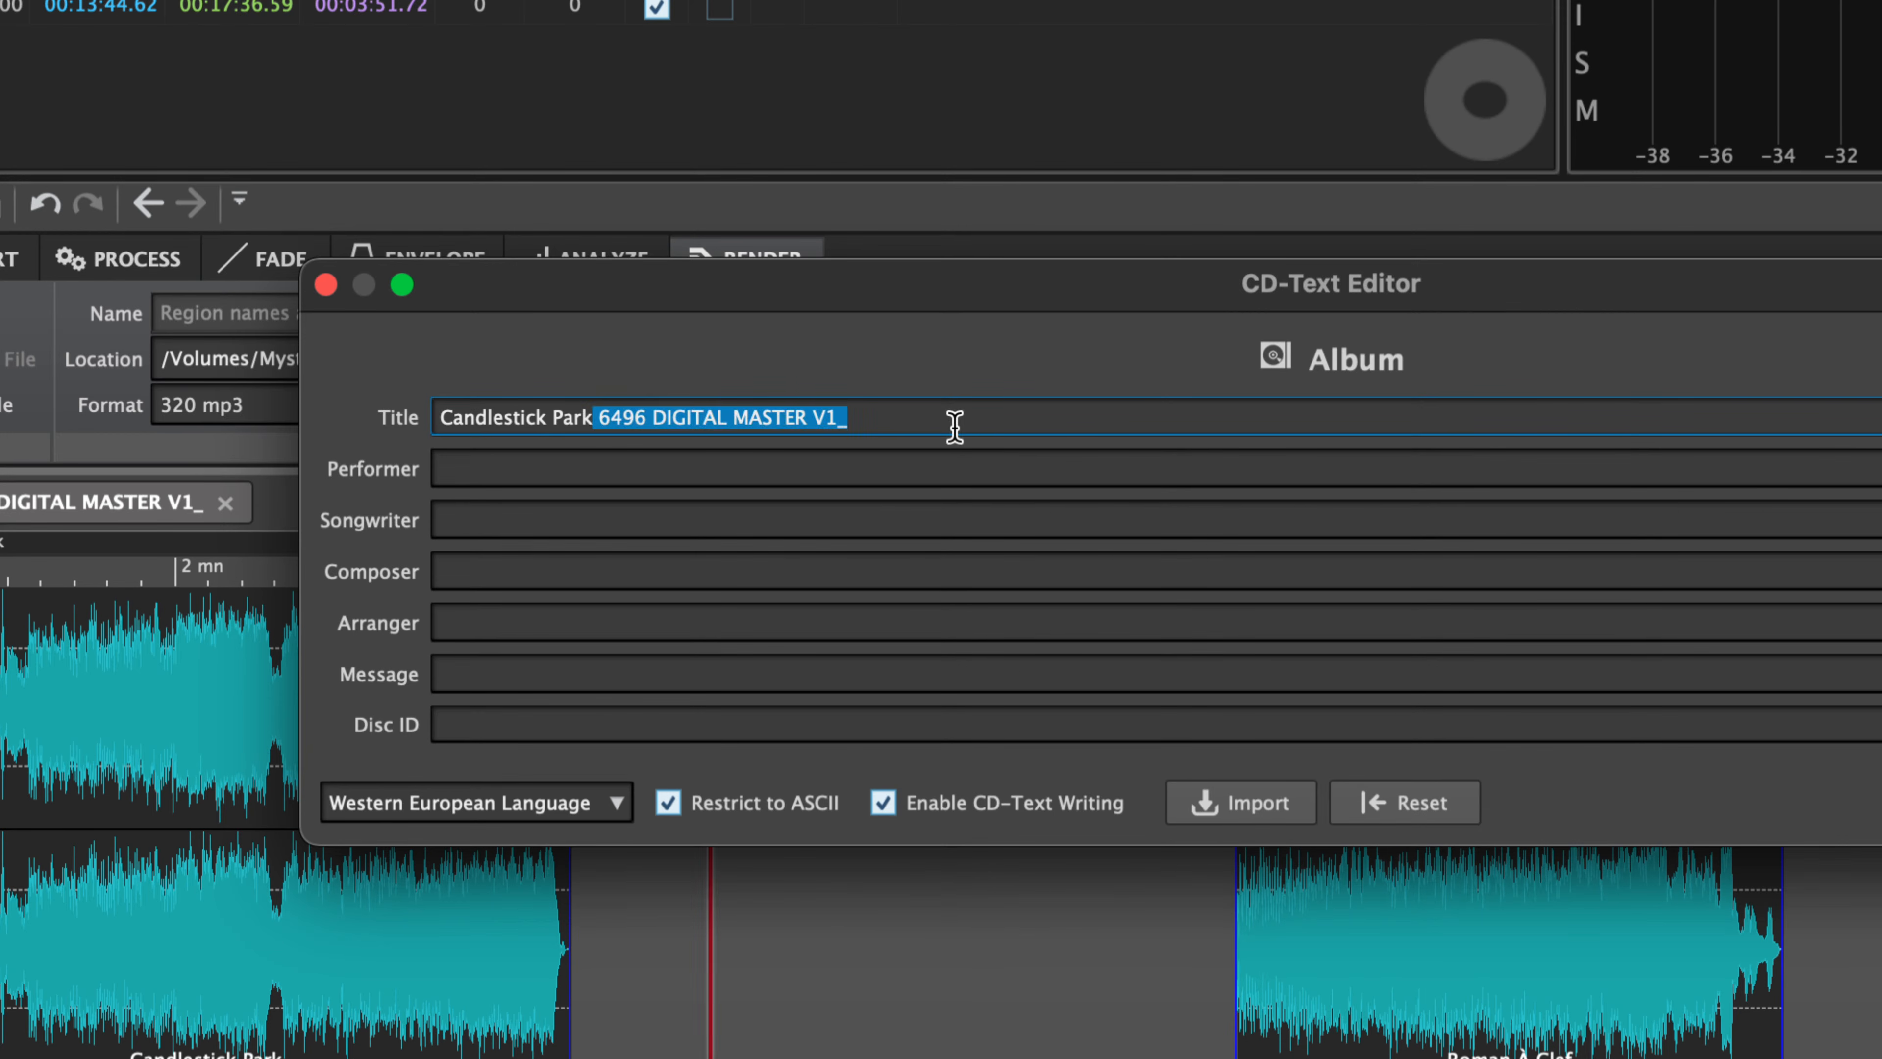
{"action": "key", "text": "BackSpace"}
Set the album's CD-Text performer to The Victorians, using the copied montage name trimmed of everything after the artist
{"action": "left_click", "coordinate": [733, 463]}
{"action": "type", "text": "The Victorians – Candlestick Park 6496 DIGITAL MASTER V1_"}
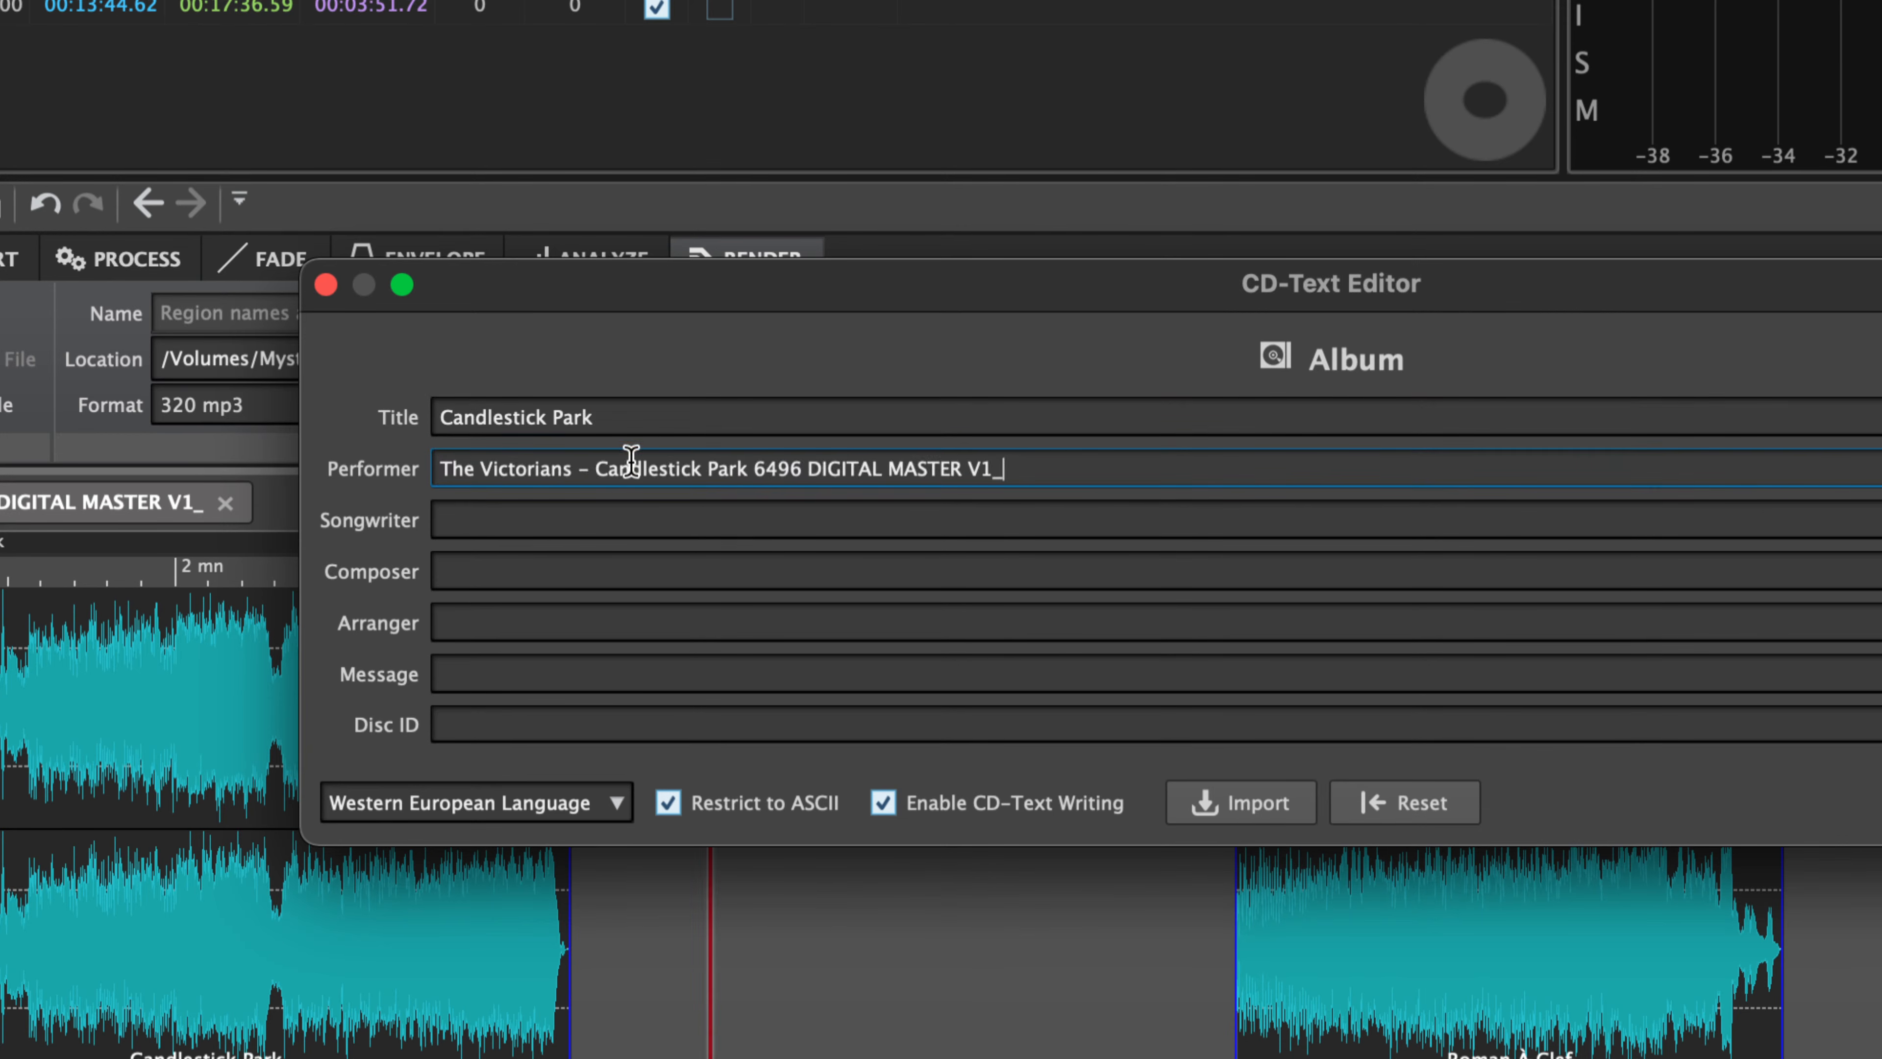
{"action": "left_click_drag", "start_coordinate": [574, 471], "coordinate": [1061, 495]}
{"action": "key", "text": "BackSpace"}
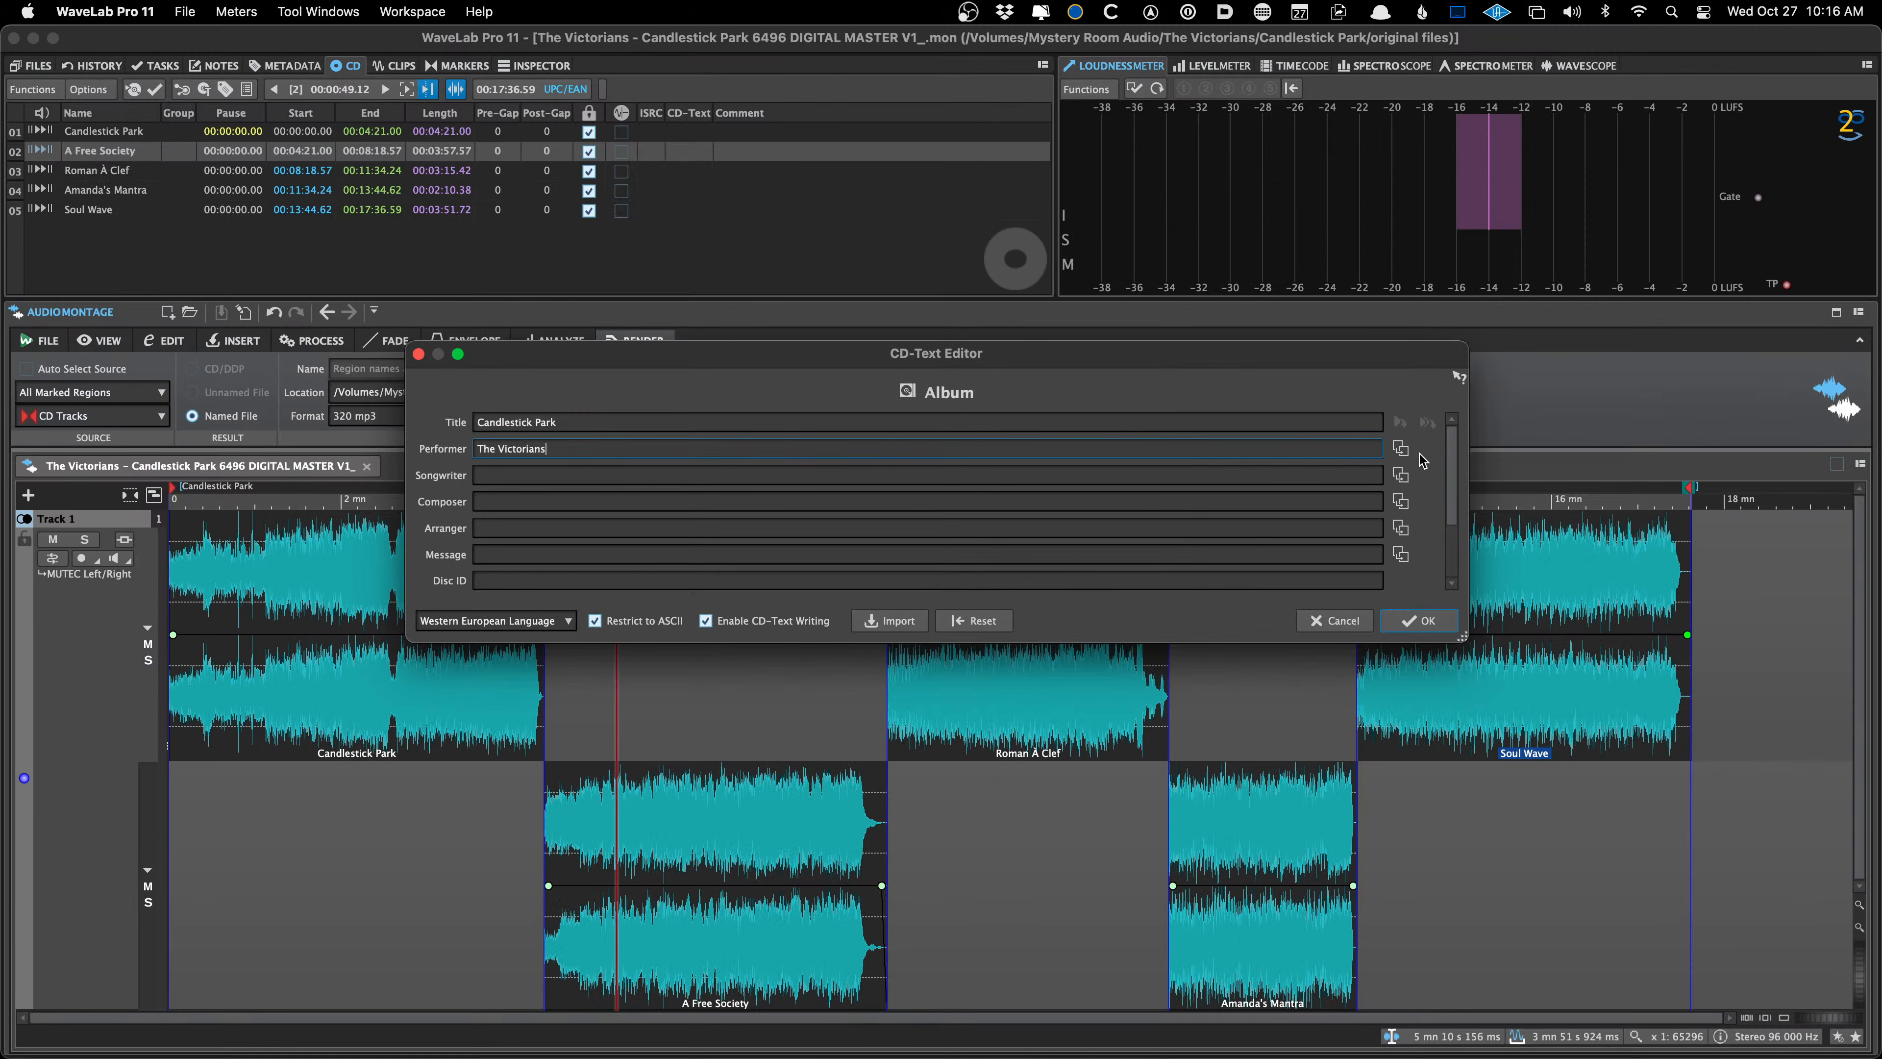
Apply the album performer to every track's CD-Text and fill all track titles from their CD track marker names
{"action": "left_click", "coordinate": [1402, 448]}
{"action": "scroll", "coordinate": [1405, 454], "scroll_direction": "down", "scroll_amount": 1}
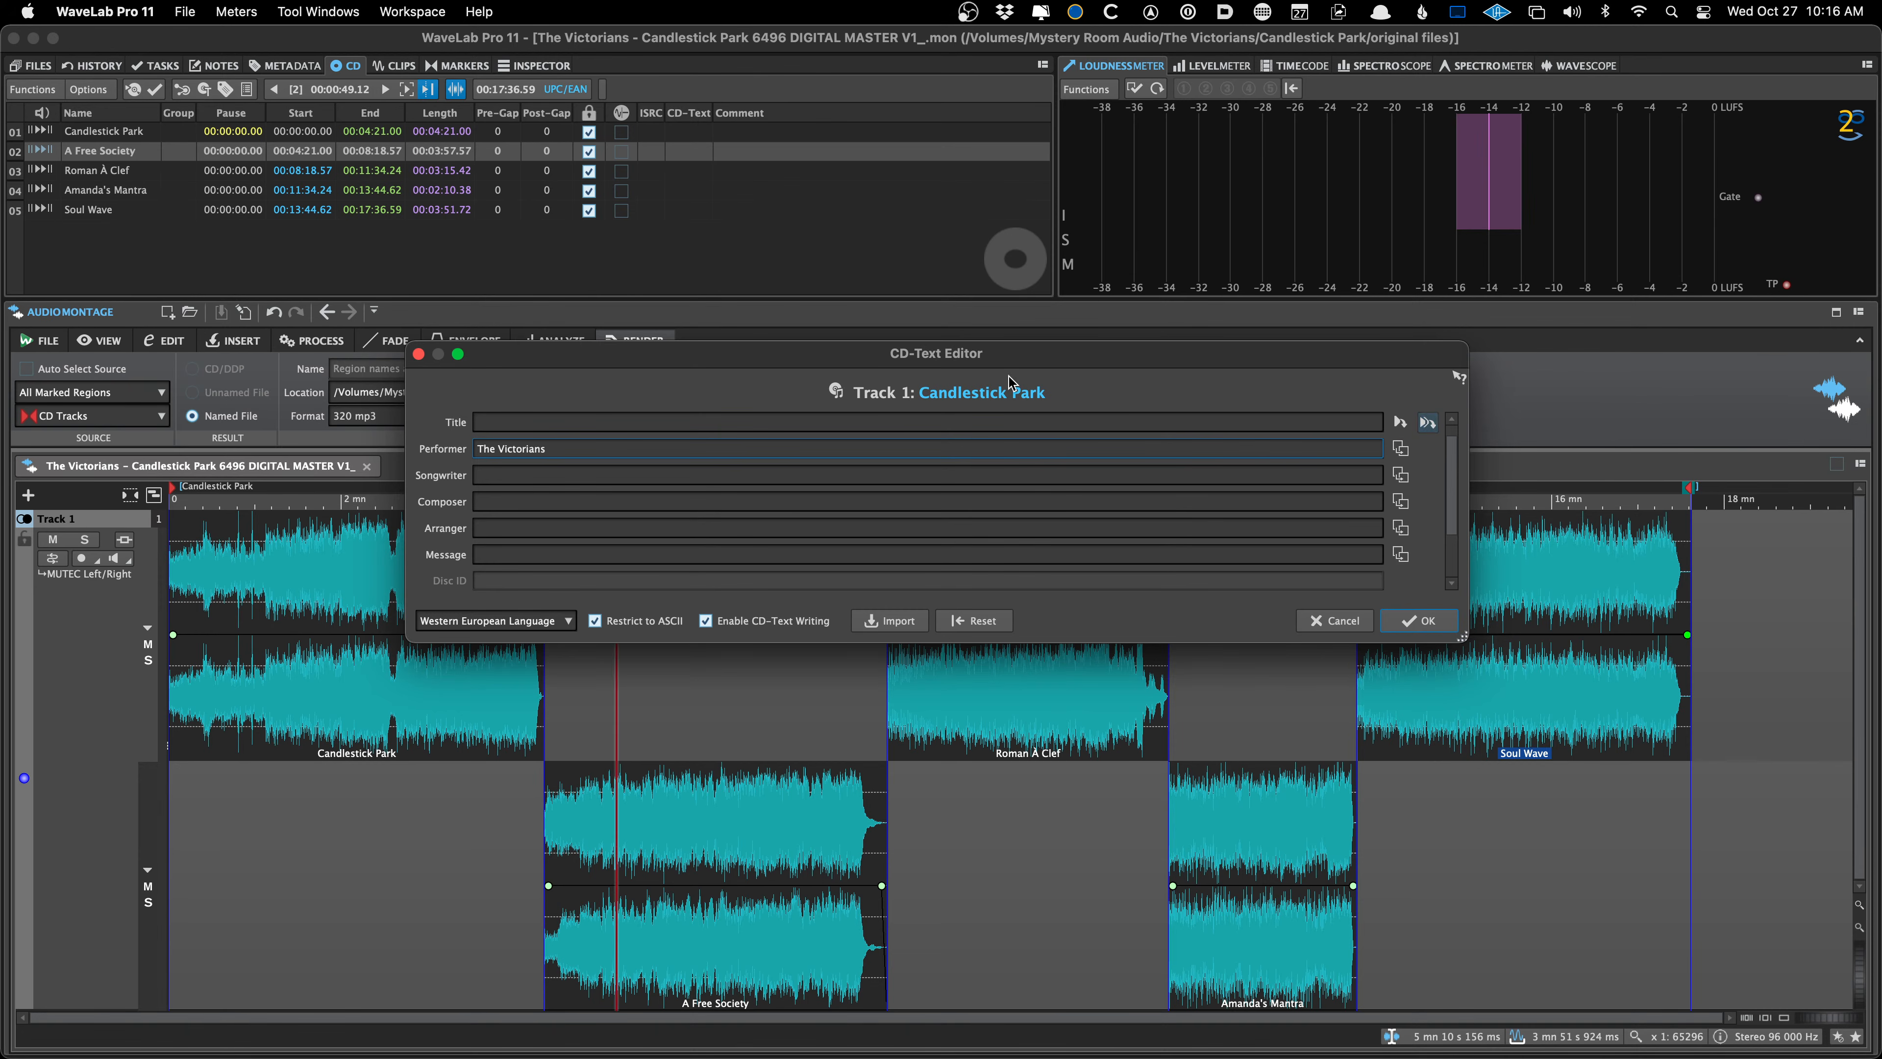
{"action": "left_click", "coordinate": [1428, 424]}
{"action": "left_click", "coordinate": [1427, 424]}
{"action": "left_click", "coordinate": [1427, 423]}
{"action": "scroll", "coordinate": [1431, 428], "scroll_direction": "down", "scroll_amount": 2}
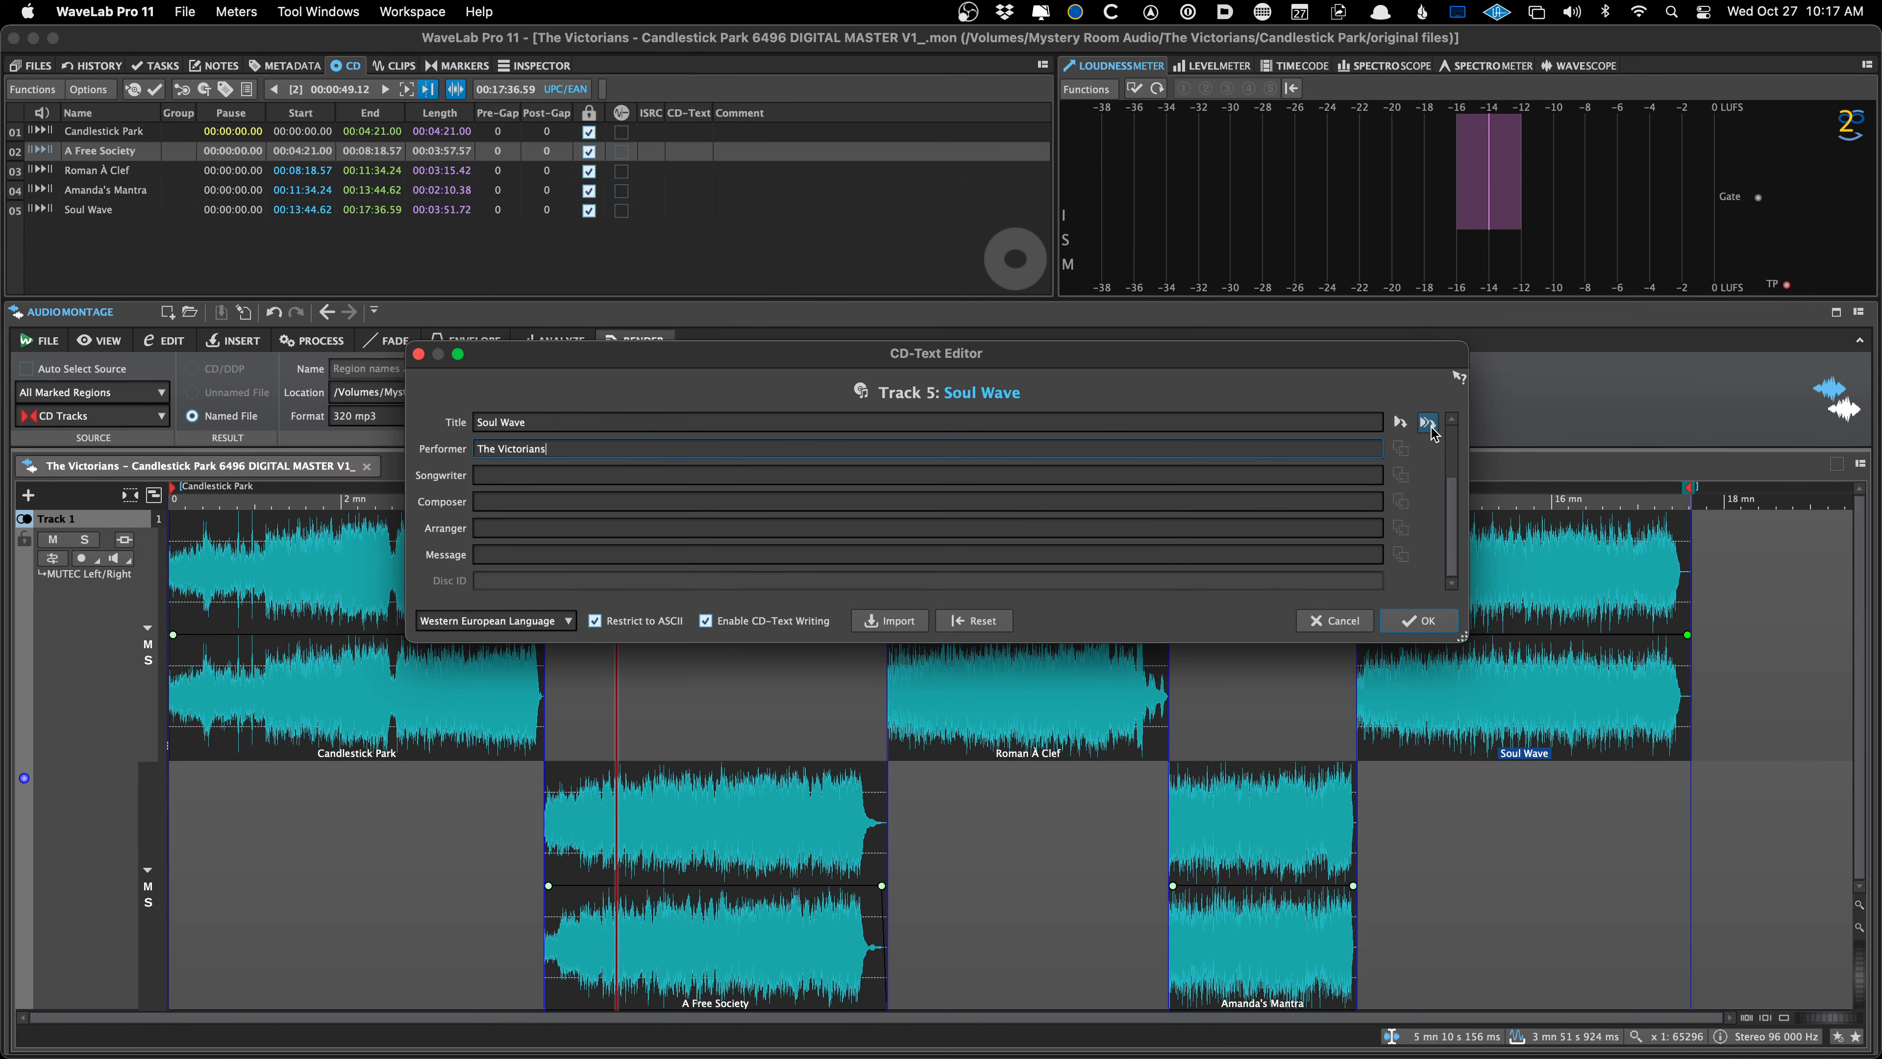
Replace the question mark in track 3's CD-Text title with a plain A, giving Roman A Clef
{"action": "scroll", "coordinate": [1431, 428], "scroll_direction": "up", "scroll_amount": 2}
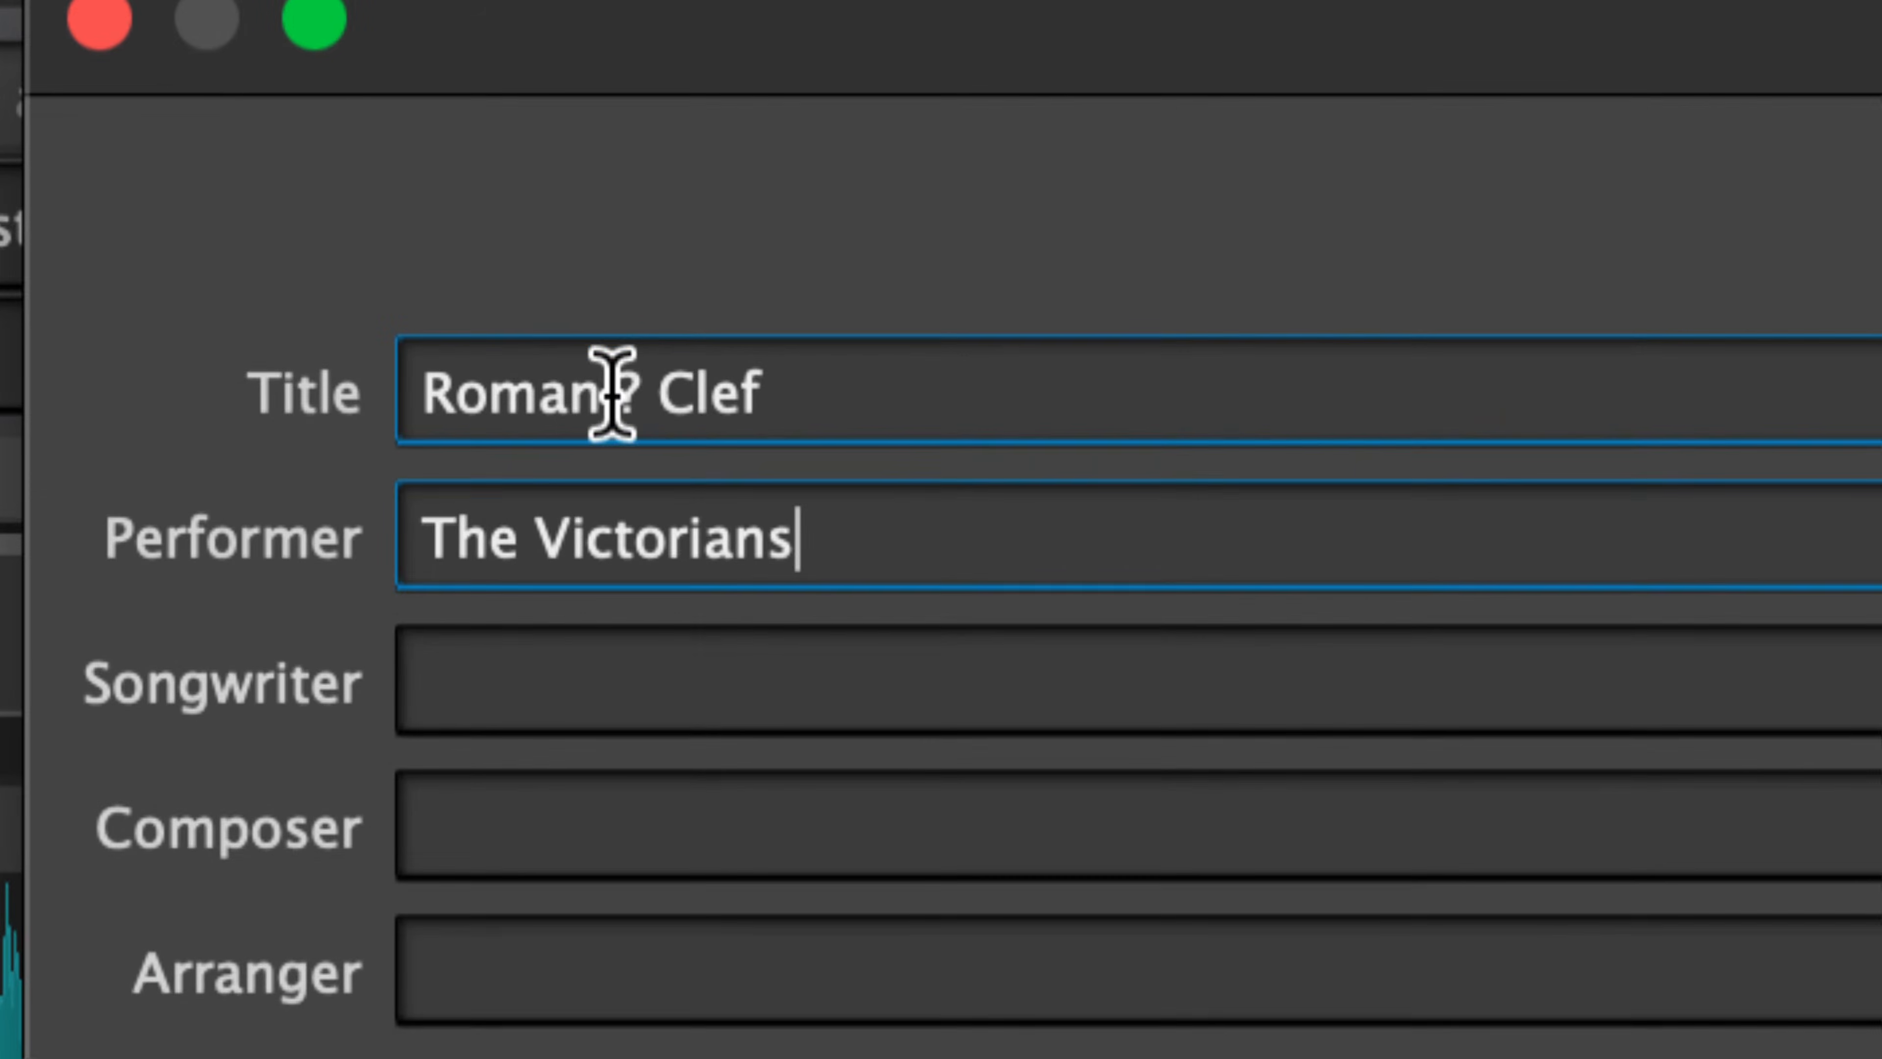
{"action": "left_click", "coordinate": [536, 418]}
{"action": "key", "text": "shift+Left"}
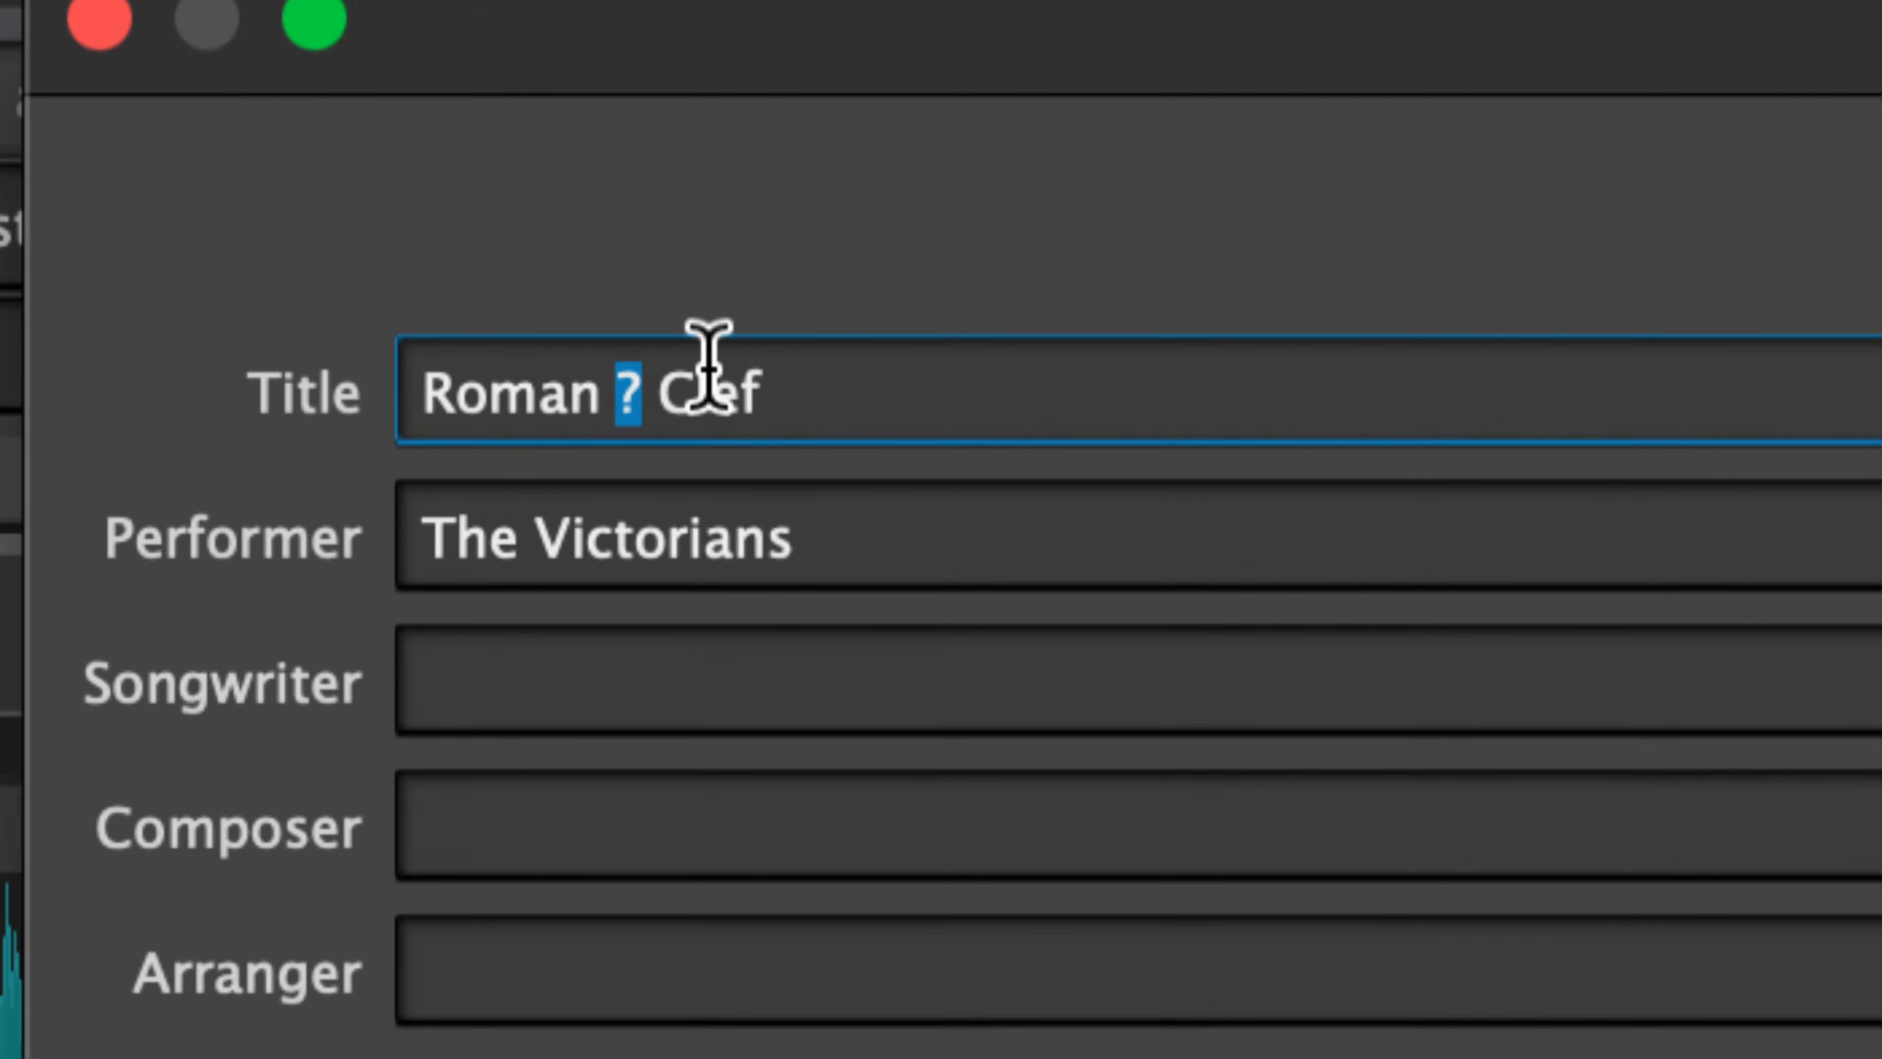
{"action": "type", "text": "A"}
{"action": "key", "text": "super+Right"}
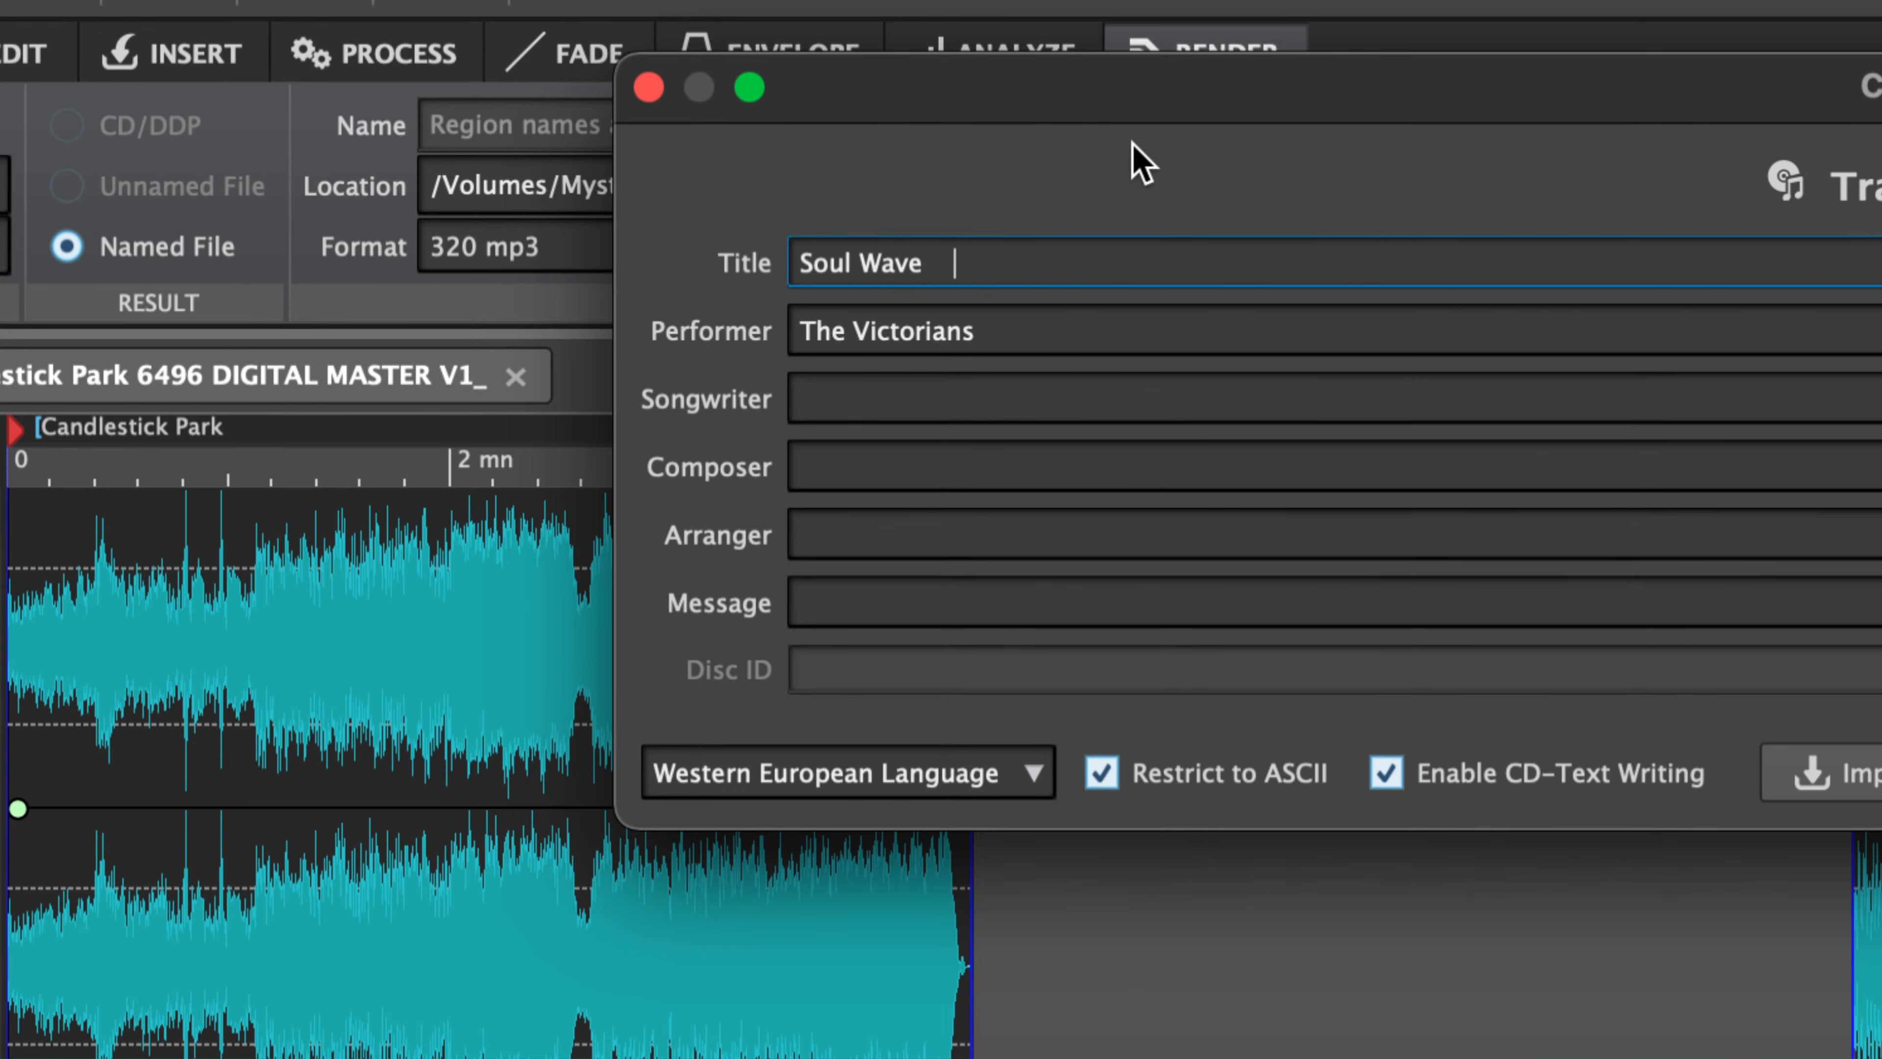
Remove the trailing space from the Soul Wave title, review the album and track CD-Text pages, and accept the entries
{"action": "key", "text": "BackSpace"}
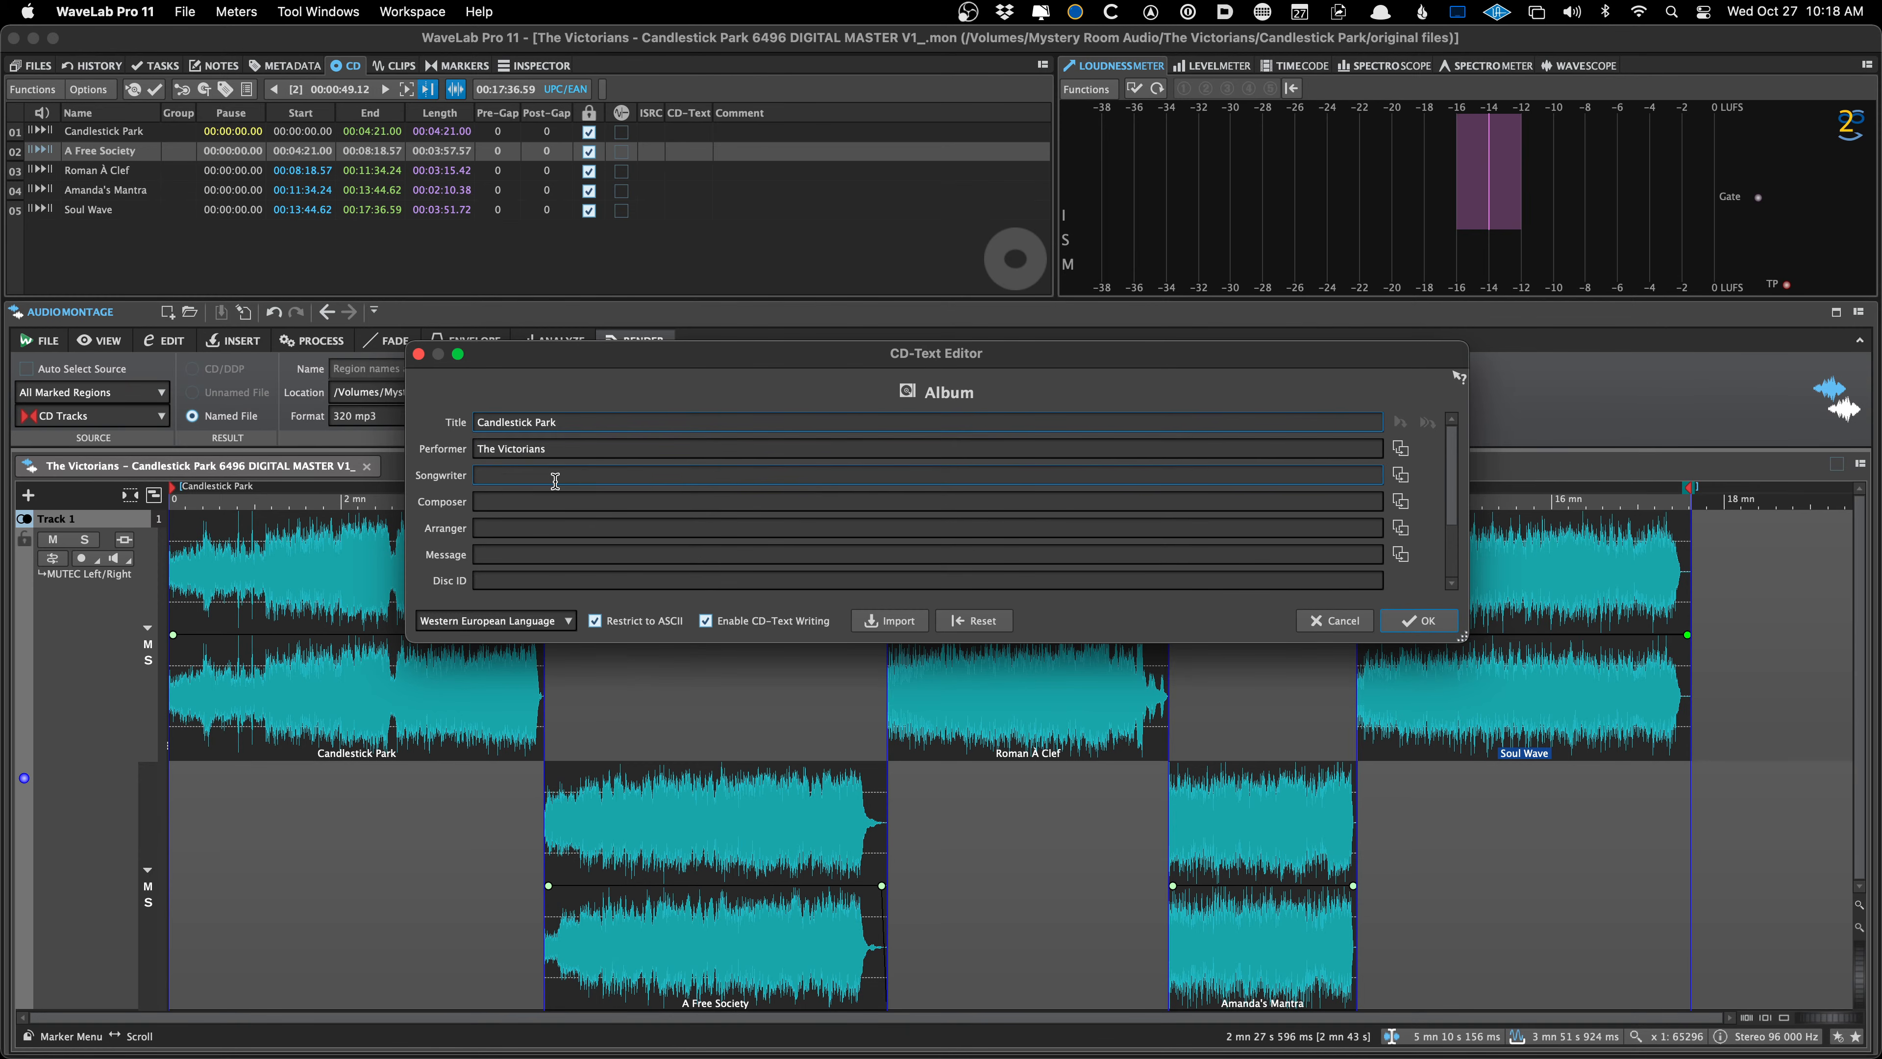
{"action": "scroll", "coordinate": [847, 450], "scroll_direction": "down", "scroll_amount": 5}
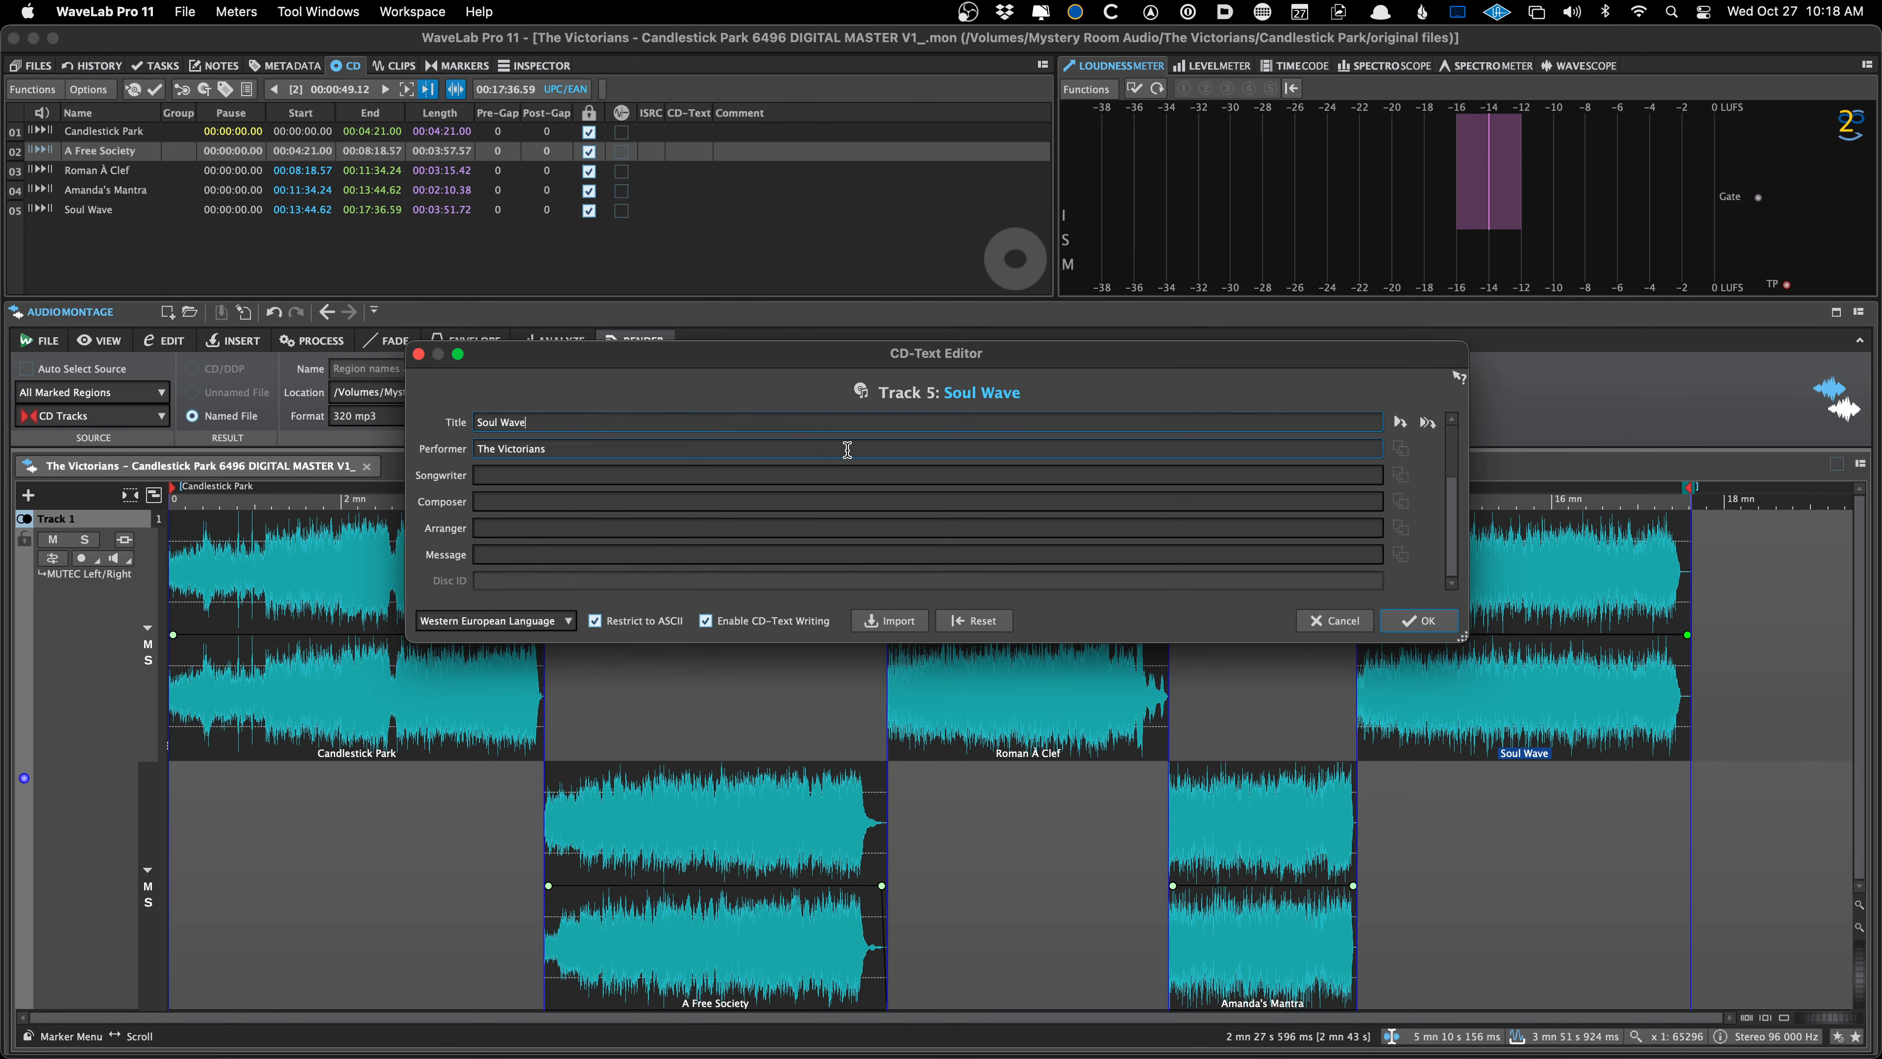
{"action": "scroll", "coordinate": [847, 450], "scroll_direction": "up", "scroll_amount": 3}
{"action": "scroll", "coordinate": [847, 450], "scroll_direction": "up", "scroll_amount": 2}
{"action": "scroll", "coordinate": [847, 450], "scroll_direction": "down", "scroll_amount": 5}
{"action": "scroll", "coordinate": [847, 450], "scroll_direction": "up", "scroll_amount": 1}
{"action": "scroll", "coordinate": [847, 450], "scroll_direction": "up", "scroll_amount": 4}
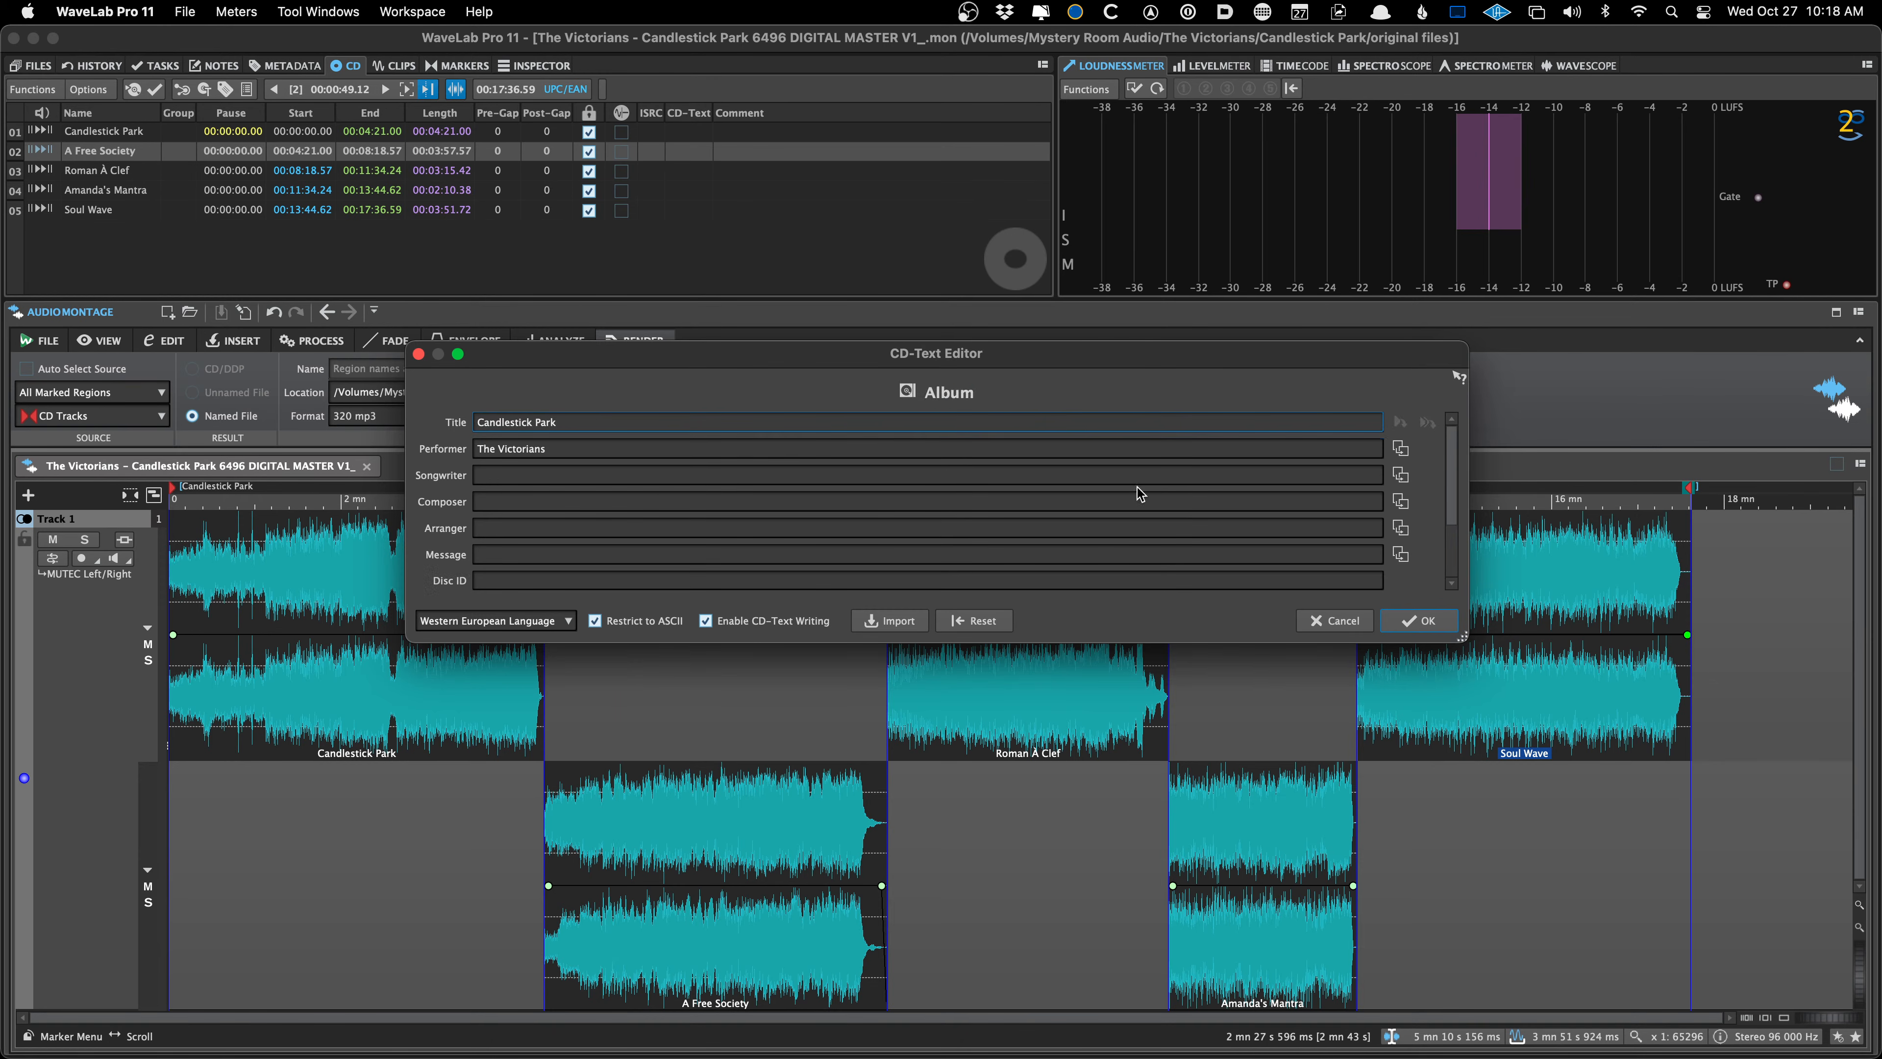
{"action": "left_click", "coordinate": [1417, 621]}
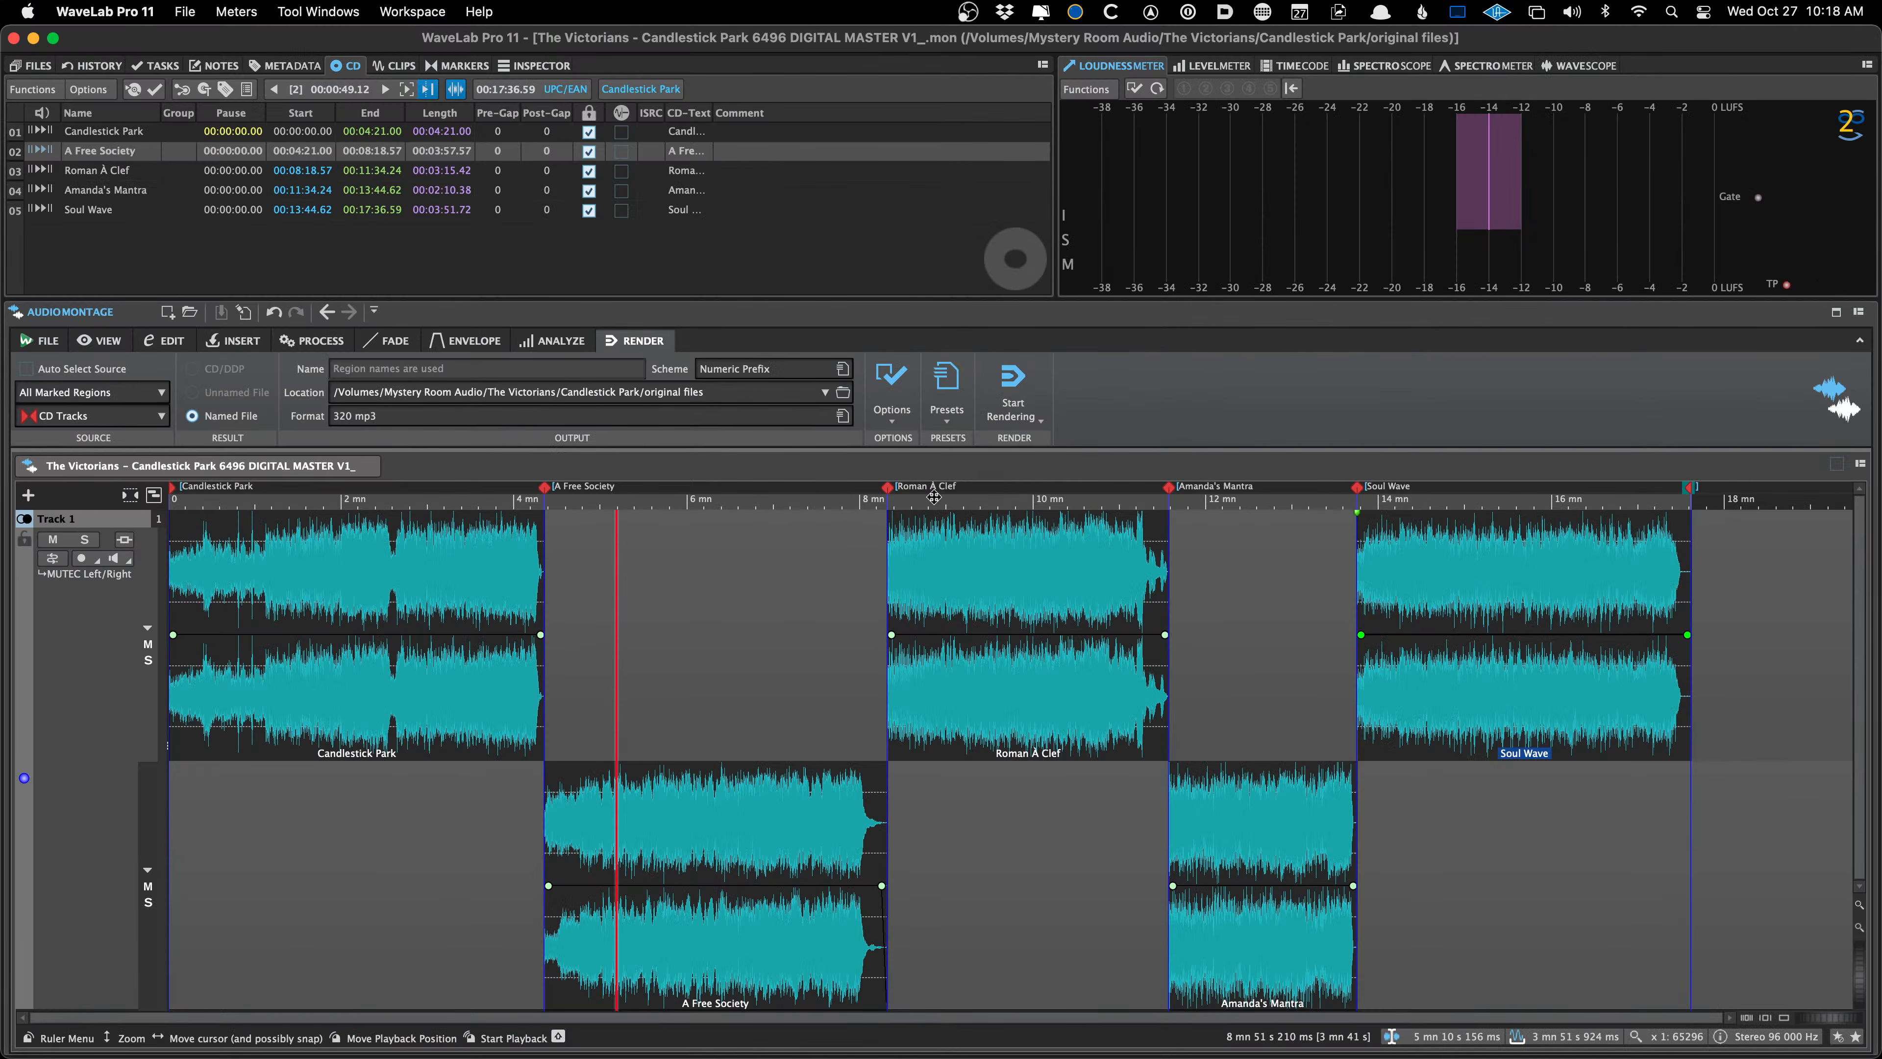
Switch to Notes and copy the first ISRC code, QMDJH2151551, from the release's code list
{"action": "left_click", "coordinate": [457, 65]}
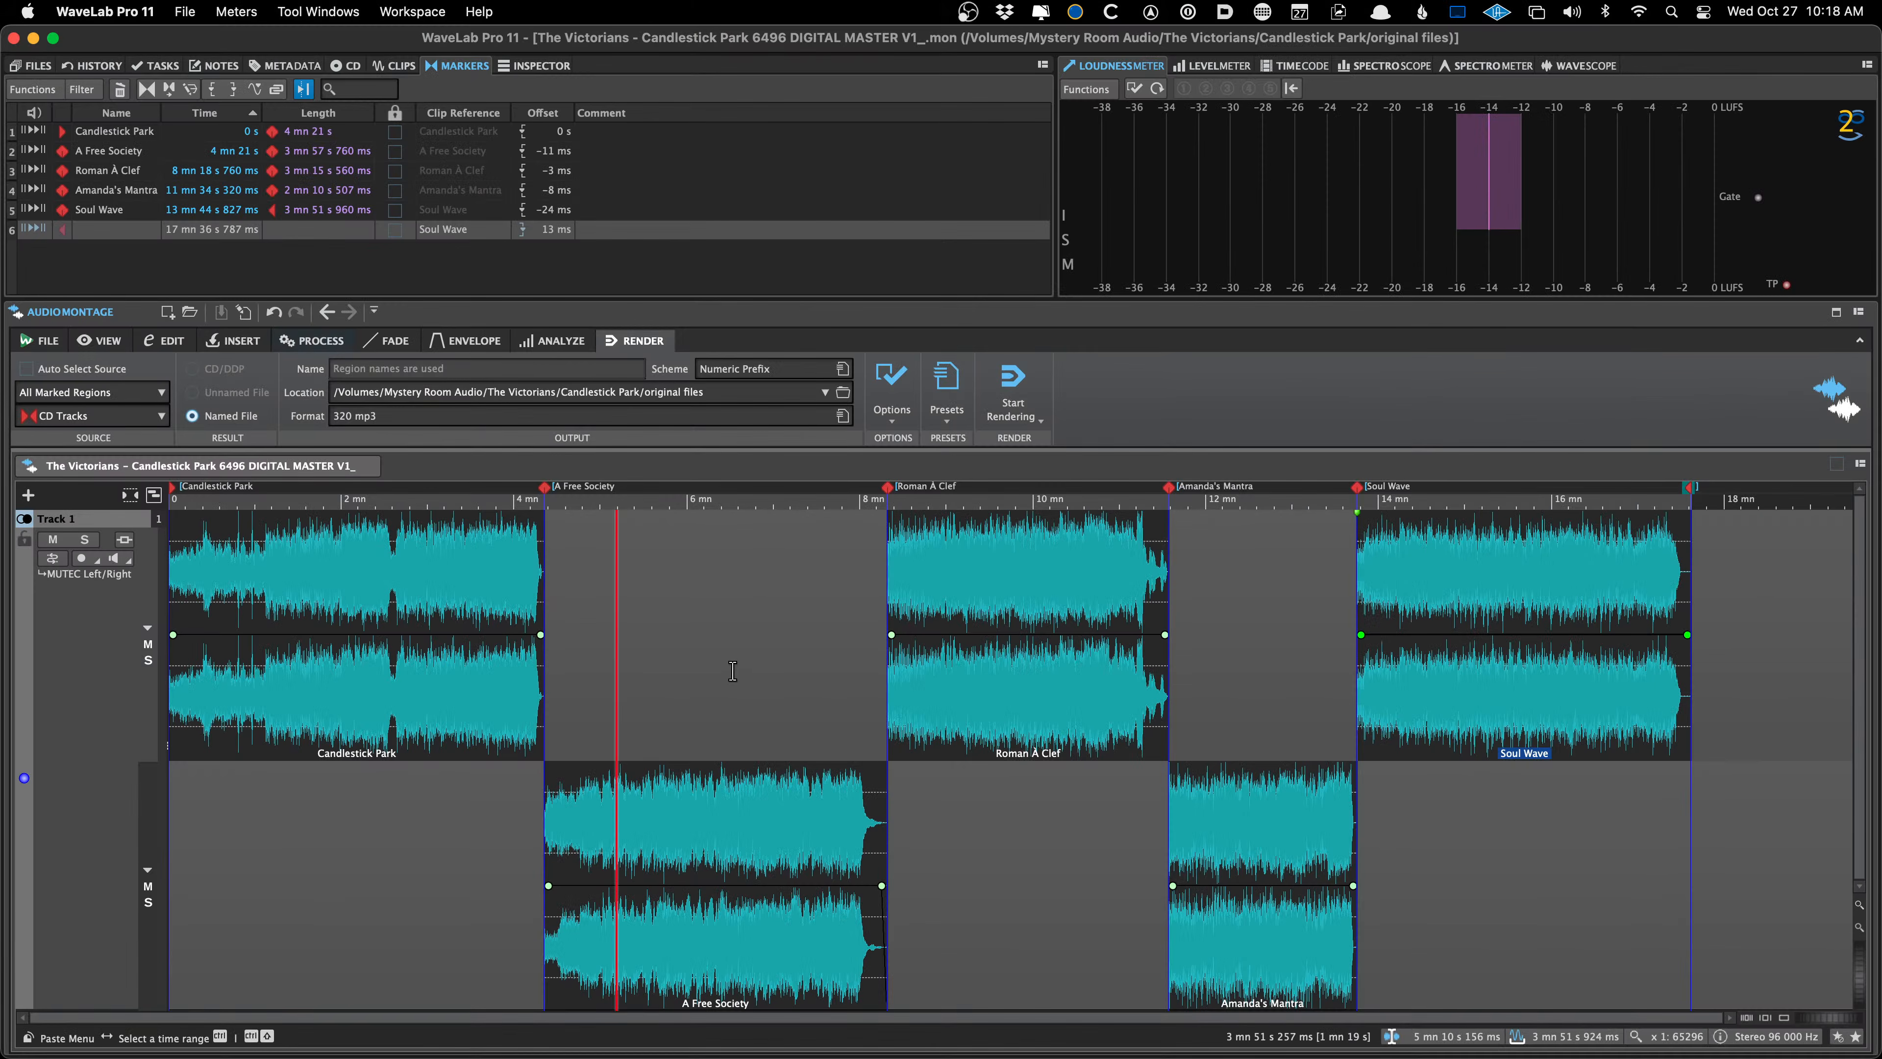
{"action": "left_click", "coordinate": [763, 674]}
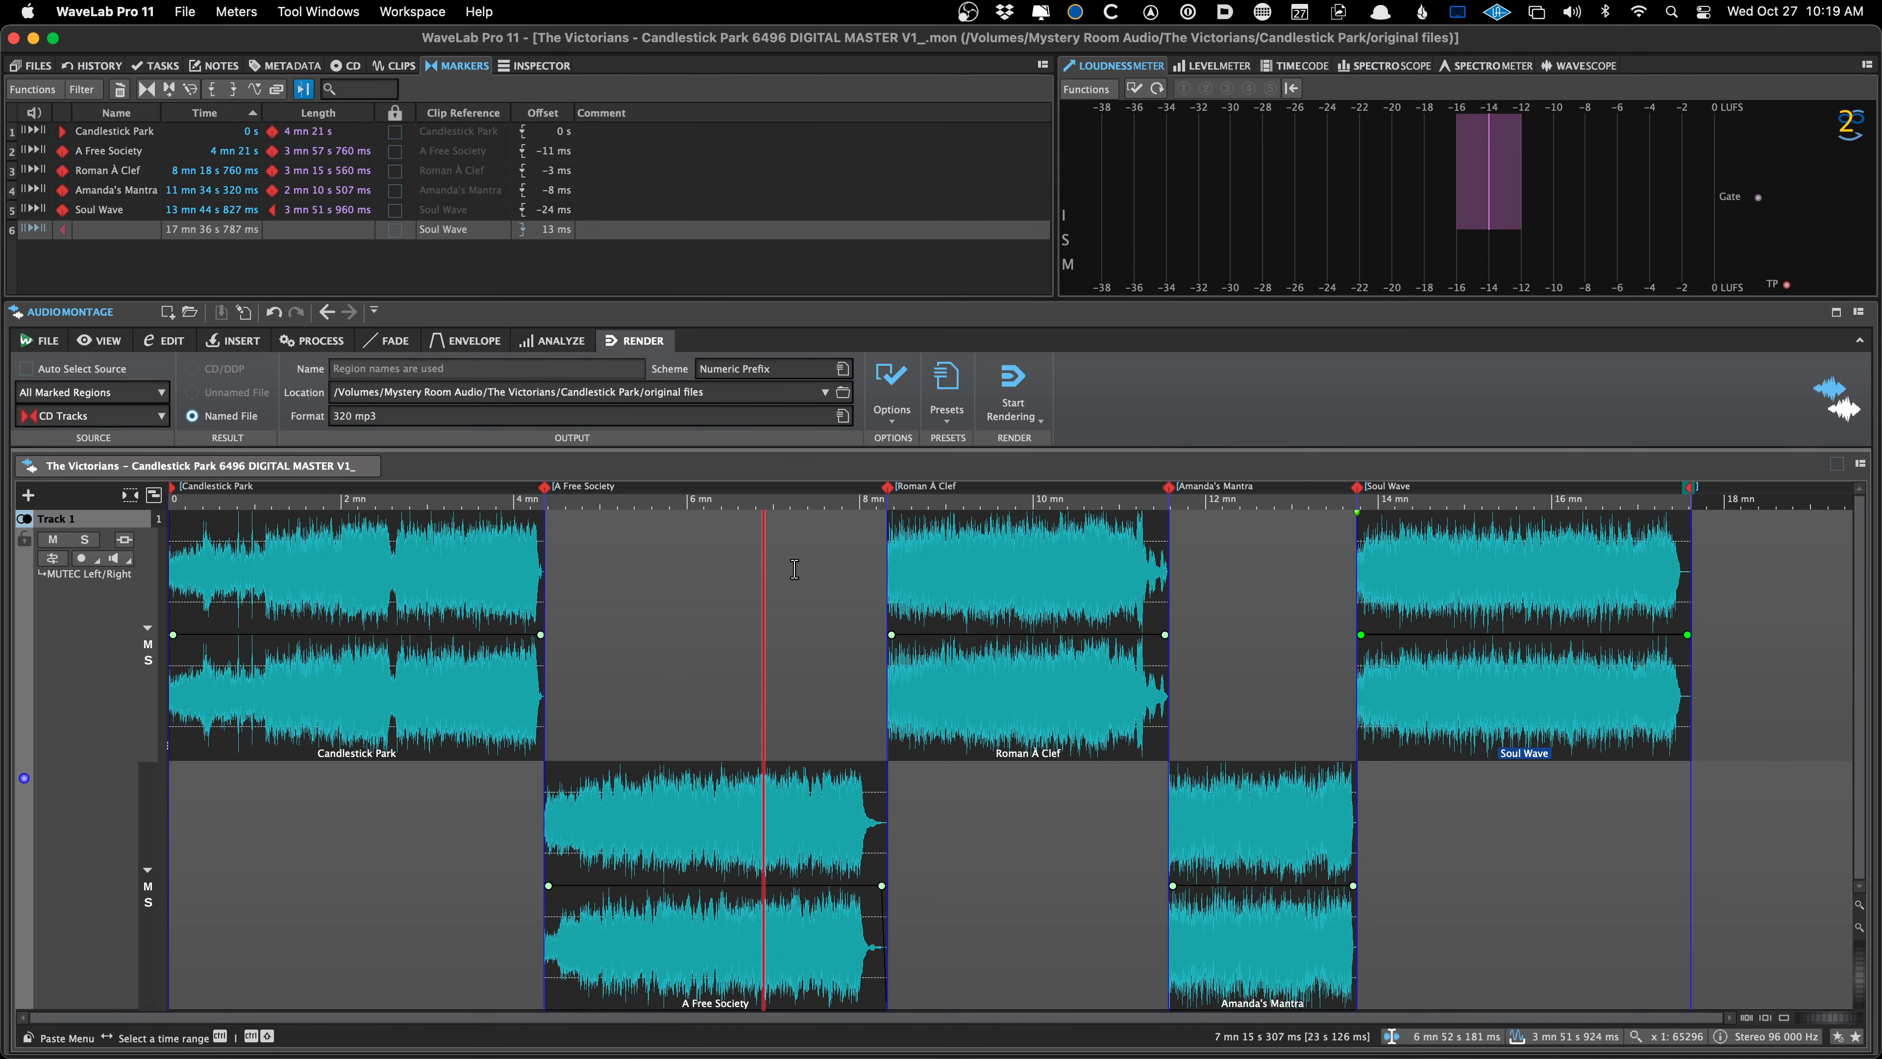
{"action": "key", "text": "super+Tab"}
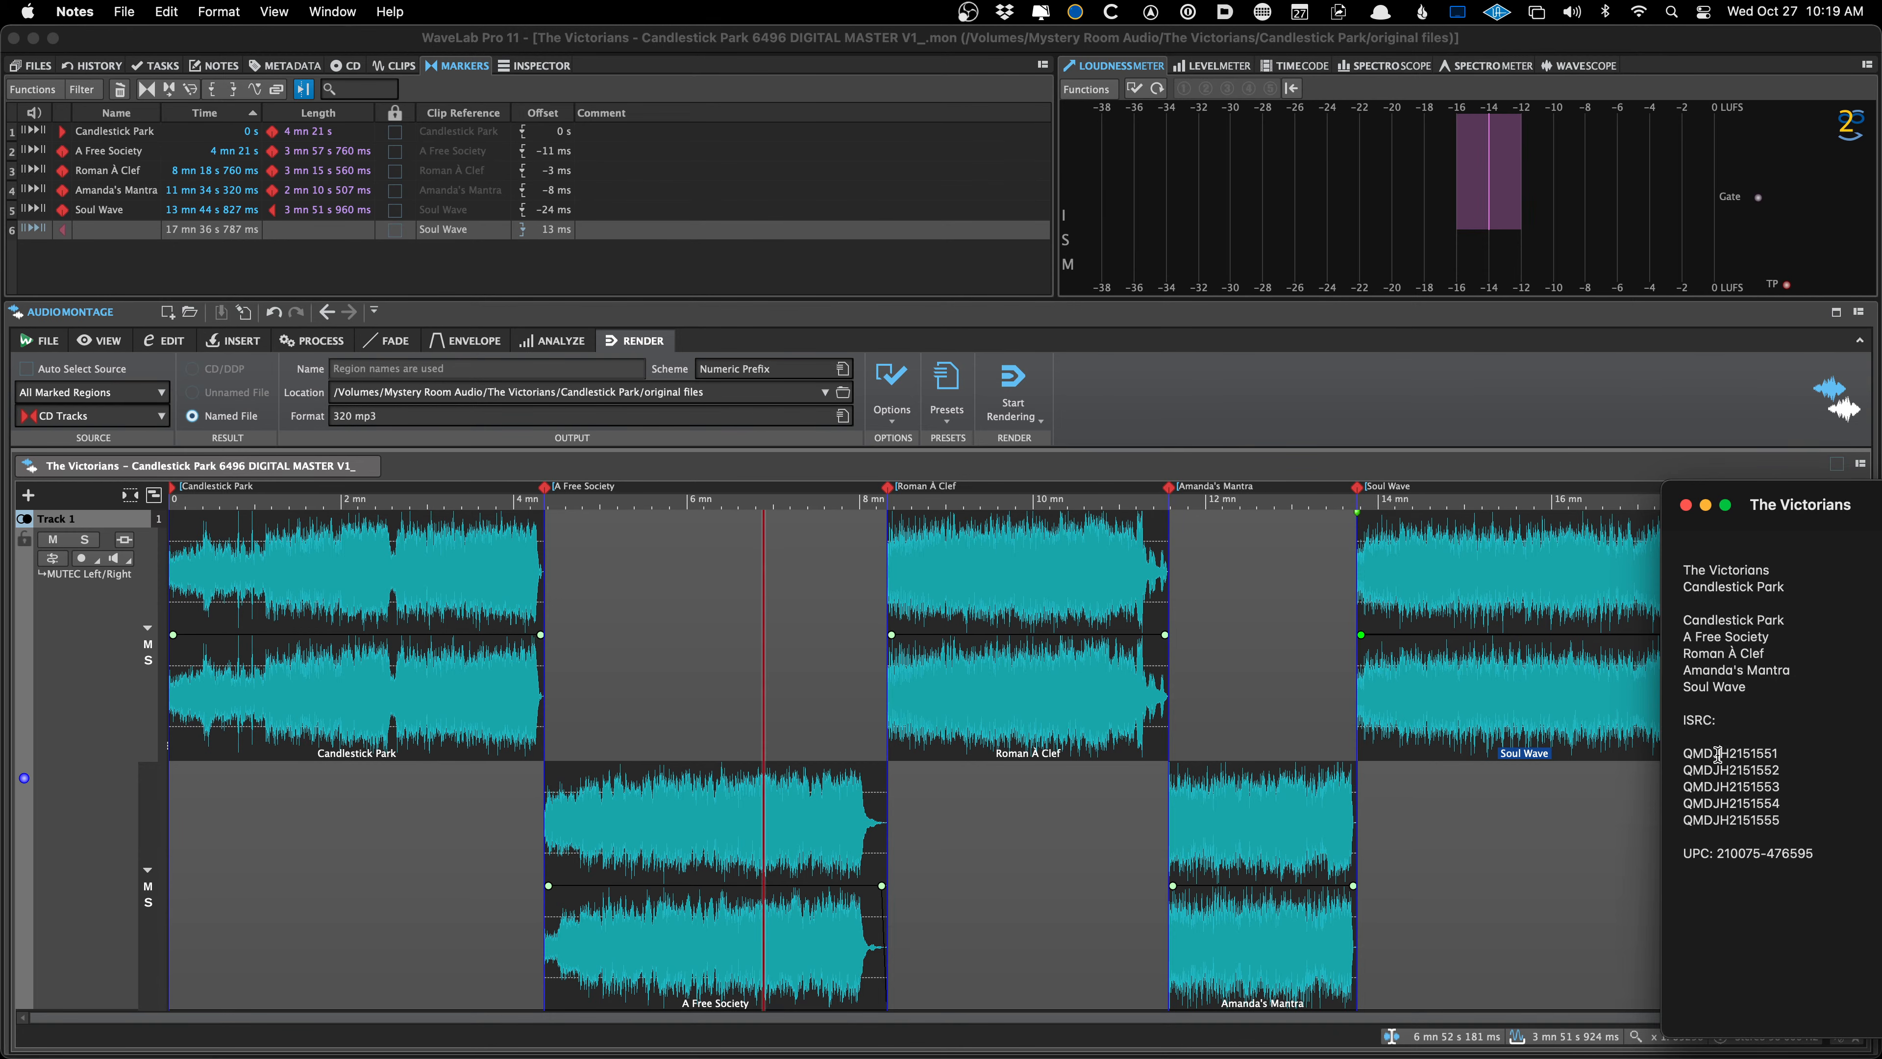
{"action": "double_click", "coordinate": [1717, 754]}
{"action": "key", "text": "super+c"}
Switch back to WaveLab, open the CD Wizard for the montage and load the ISRC Only preset
{"action": "left_click", "coordinate": [755, 629]}
{"action": "key", "text": "shift+c"}
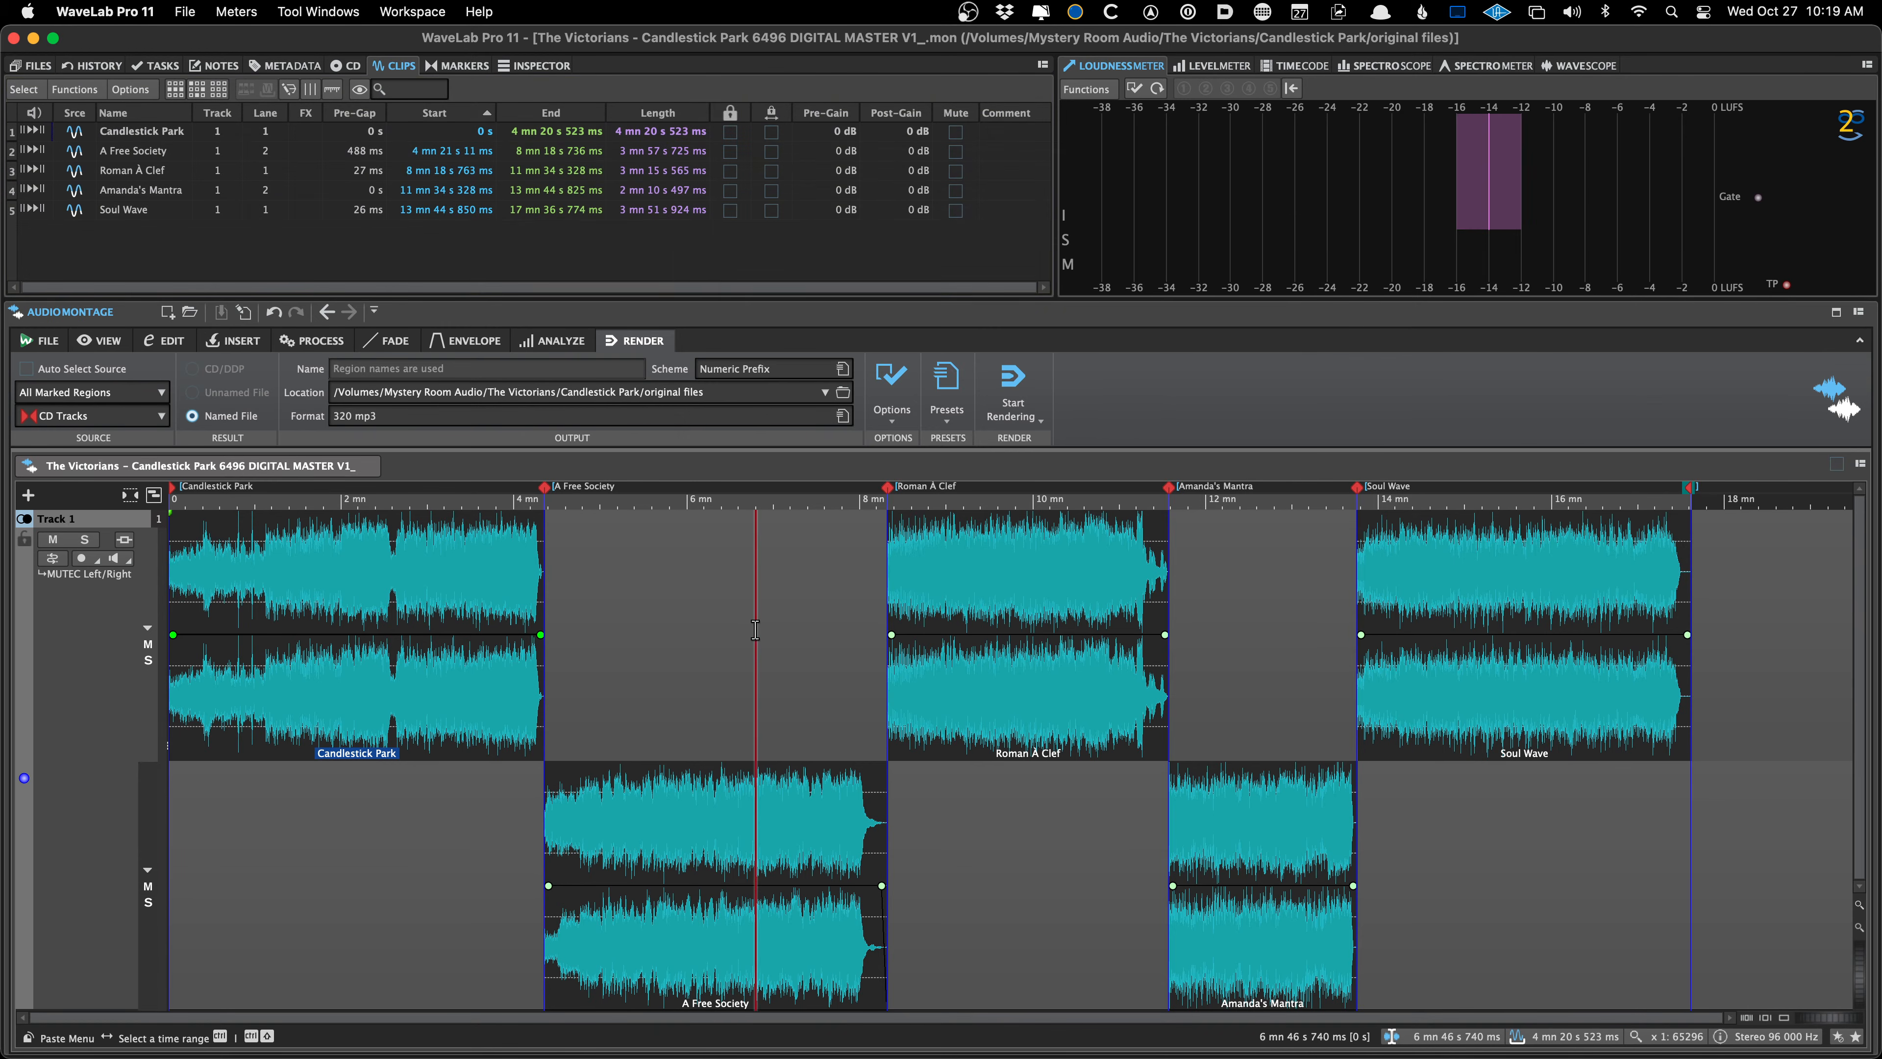
{"action": "key", "text": "w"}
{"action": "left_click", "coordinate": [786, 855]}
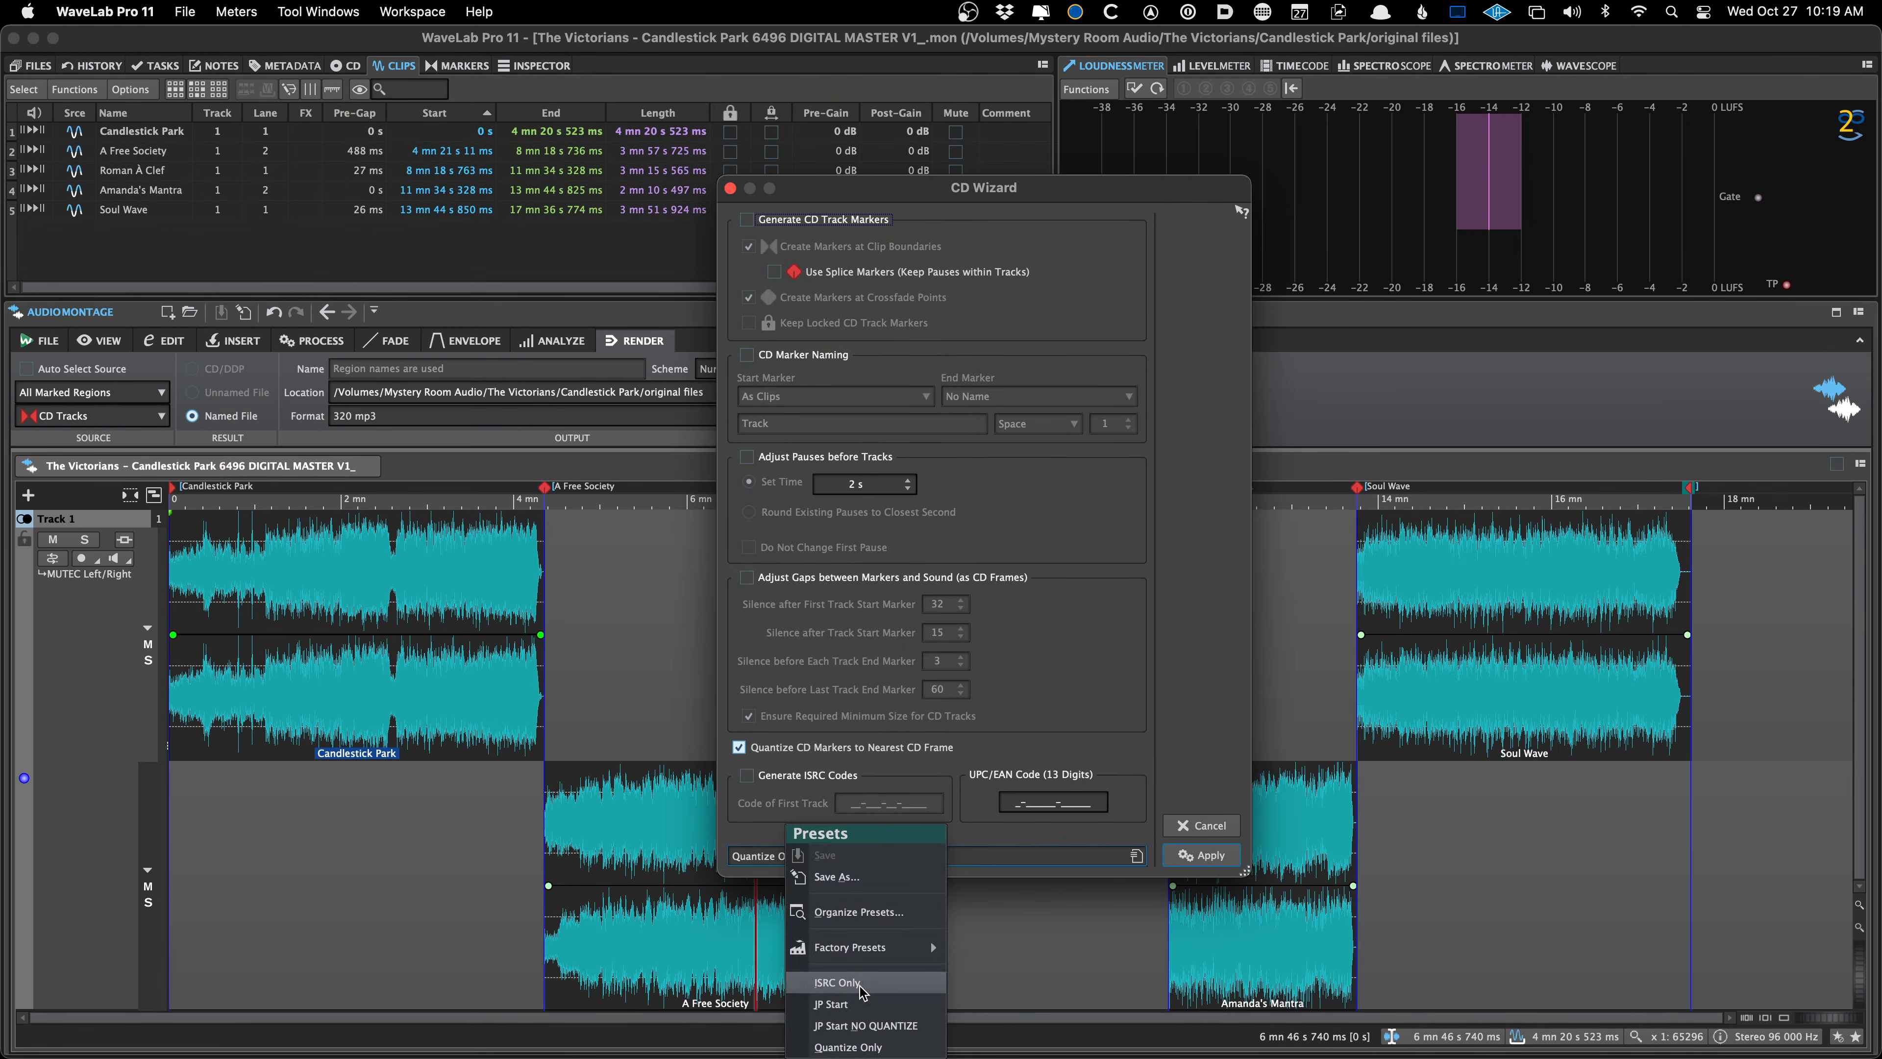
{"action": "left_click", "coordinate": [837, 983]}
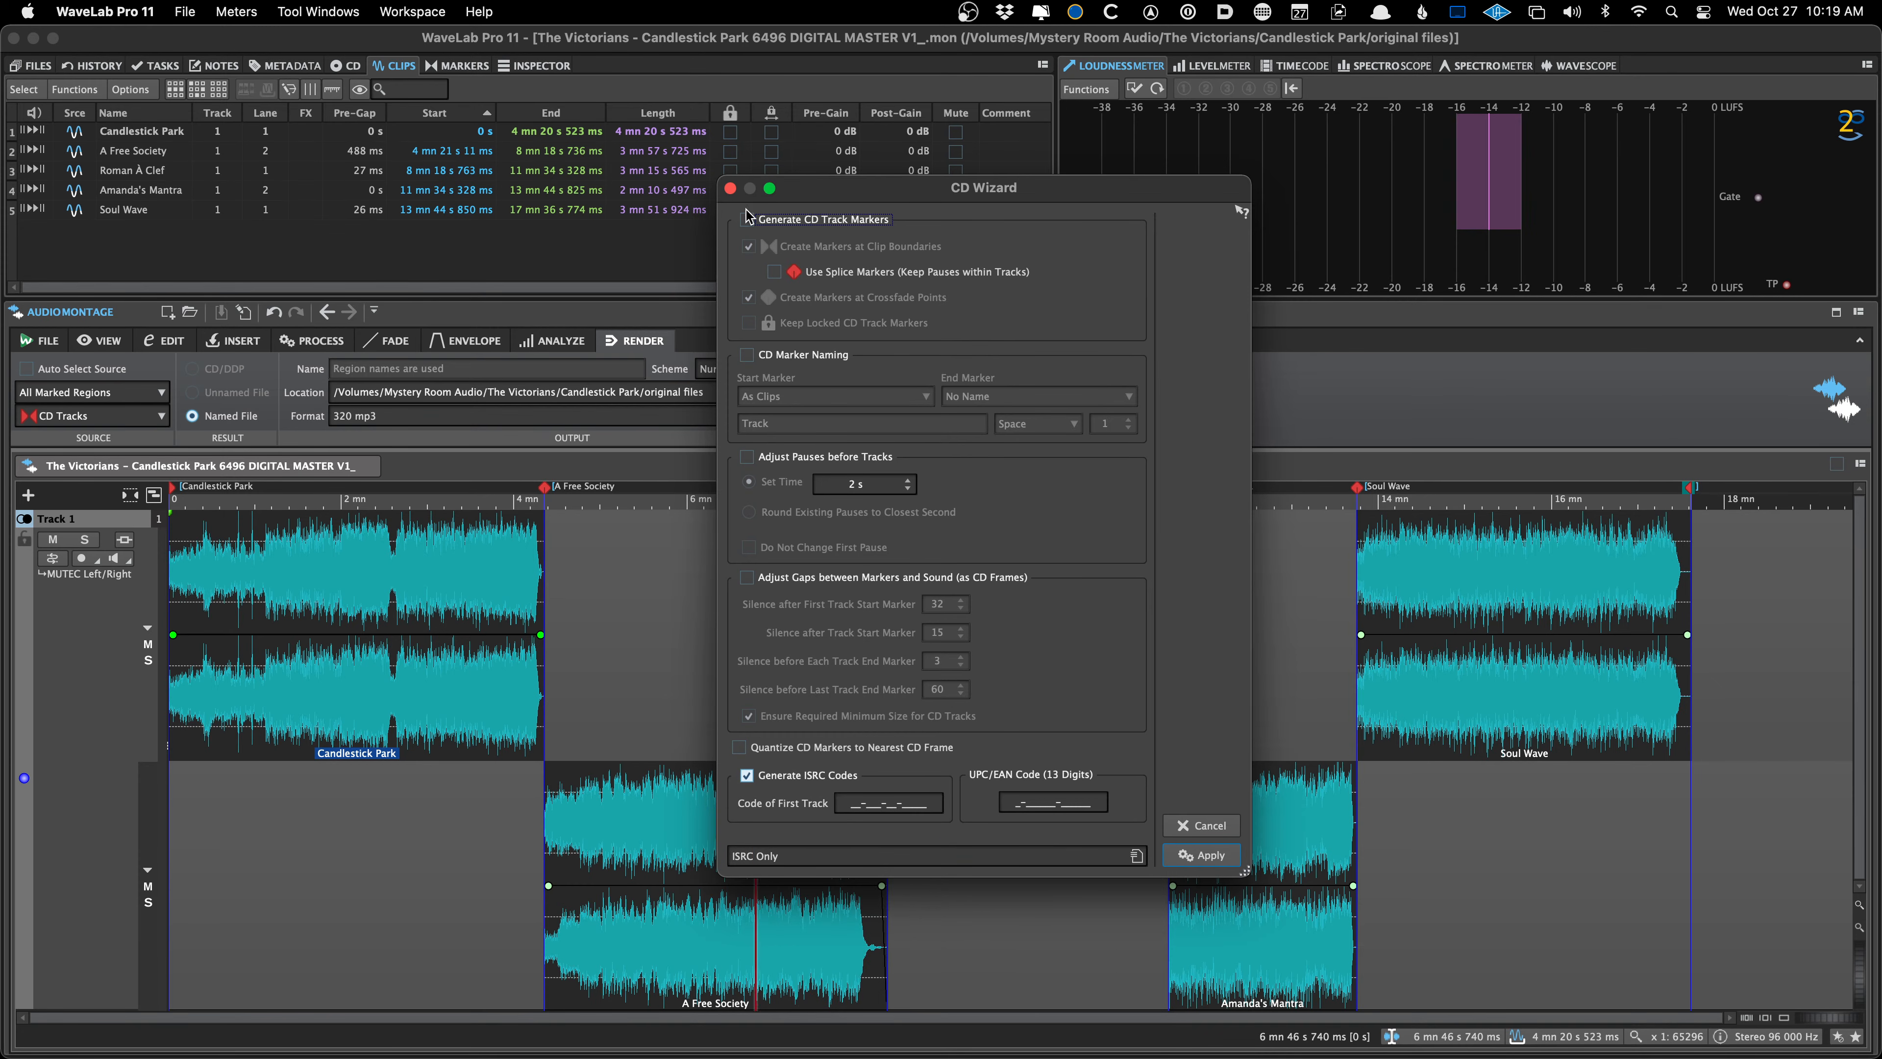
{"action": "left_click", "coordinate": [807, 855]}
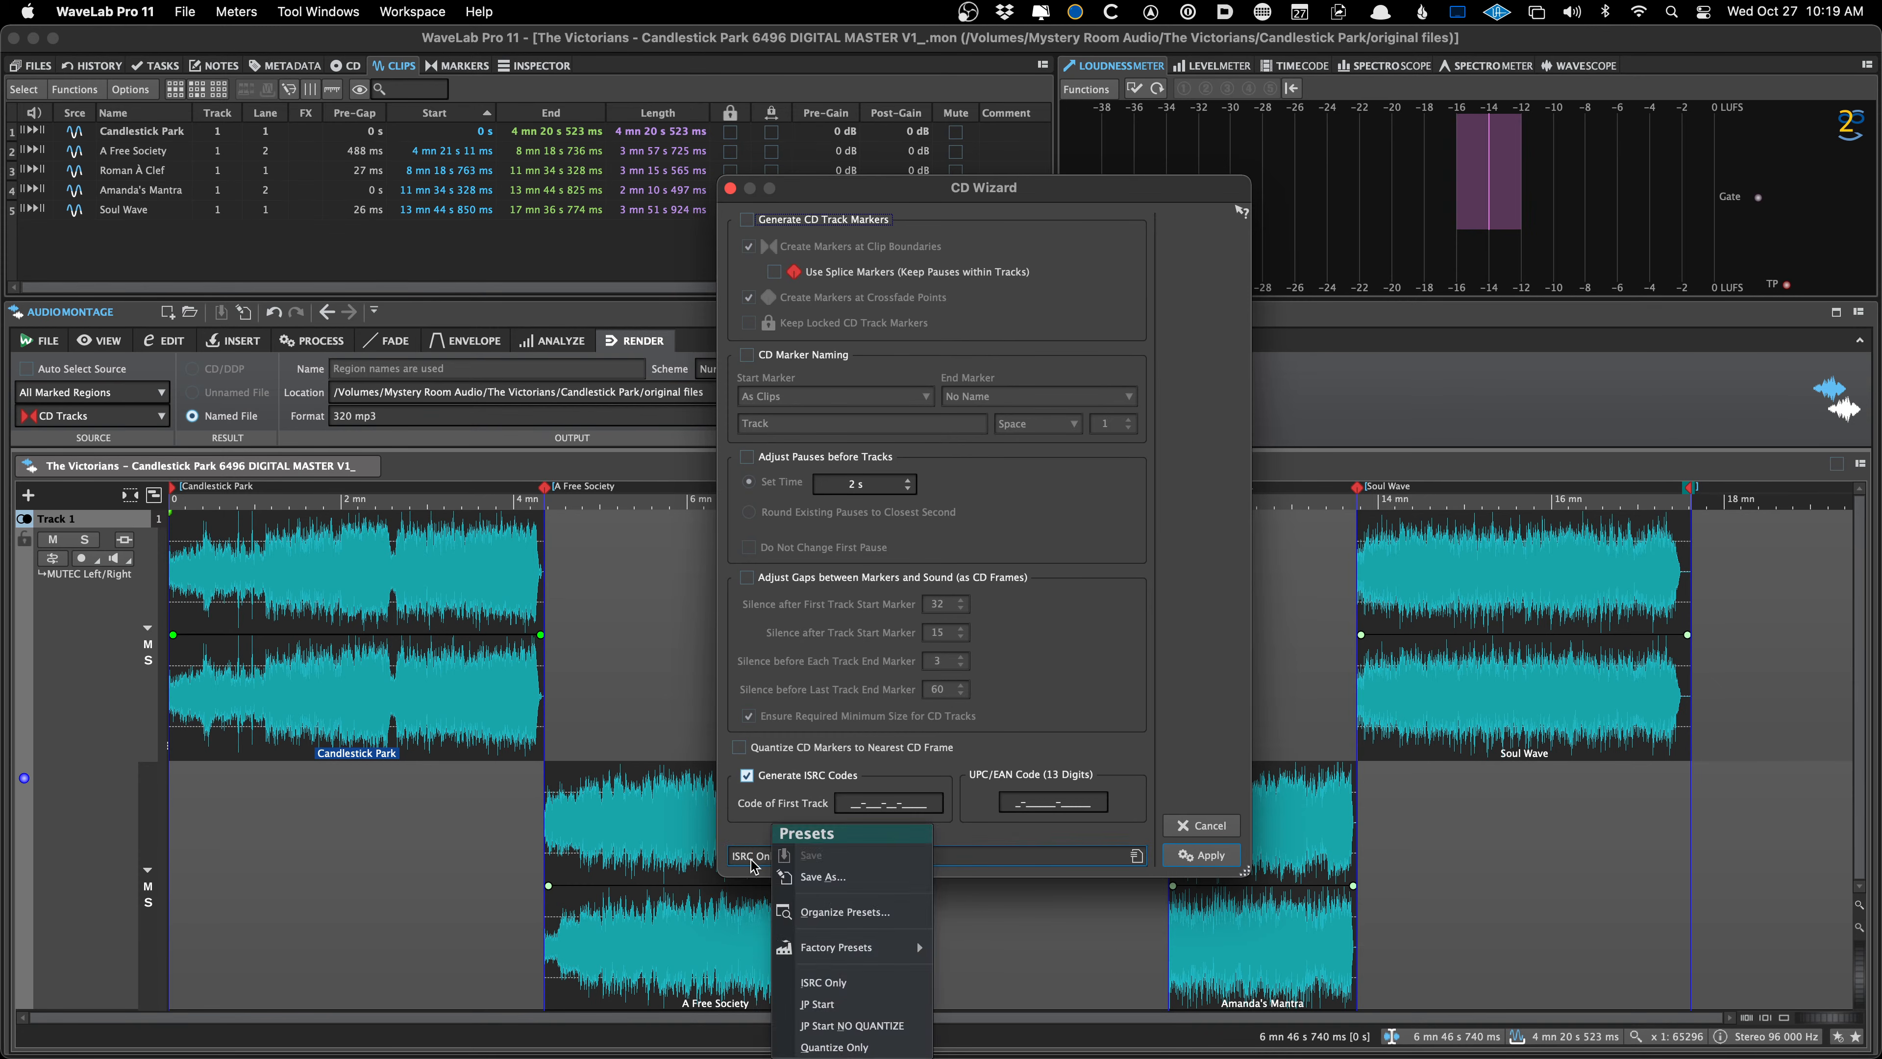
{"action": "left_click", "coordinate": [870, 992]}
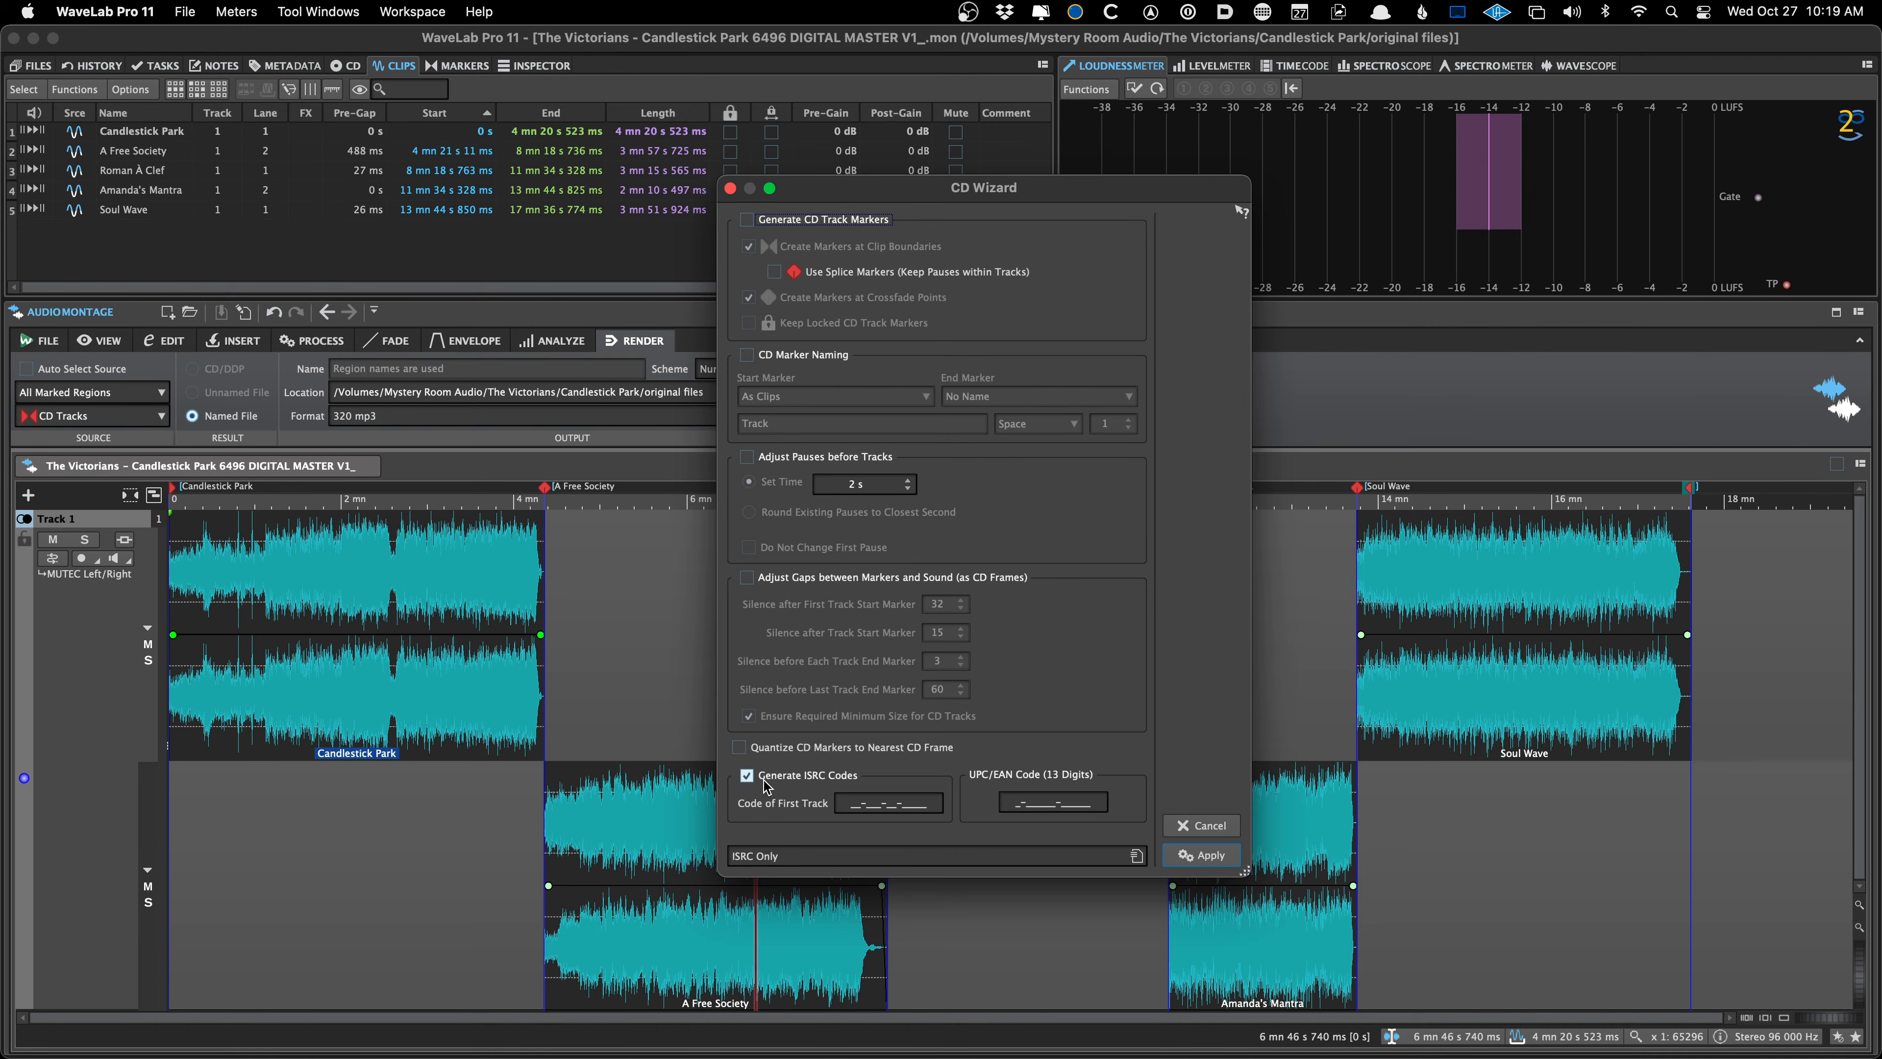
Generate ISRC codes for all tracks, starting from QM-DJH-21-51551 for the first track
{"action": "left_click", "coordinate": [840, 804]}
{"action": "key", "text": "super+v"}
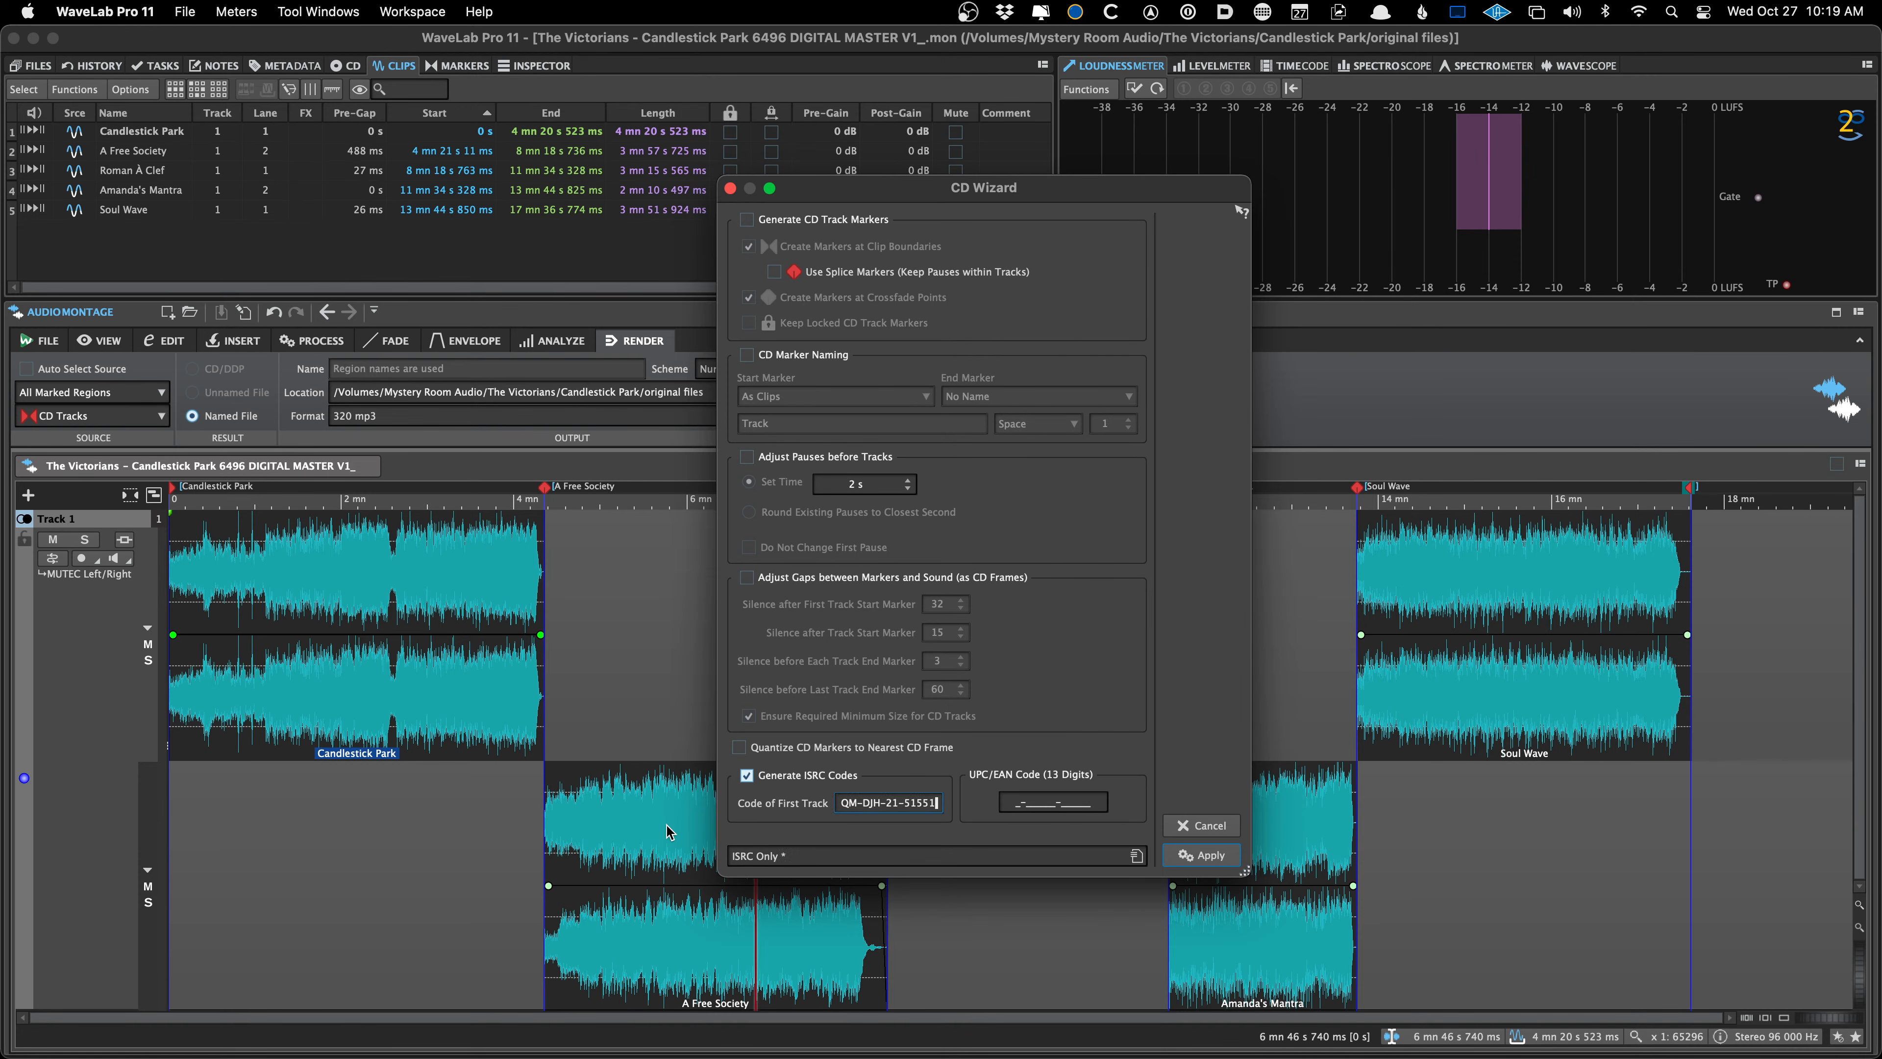
{"action": "left_click", "coordinate": [1185, 856]}
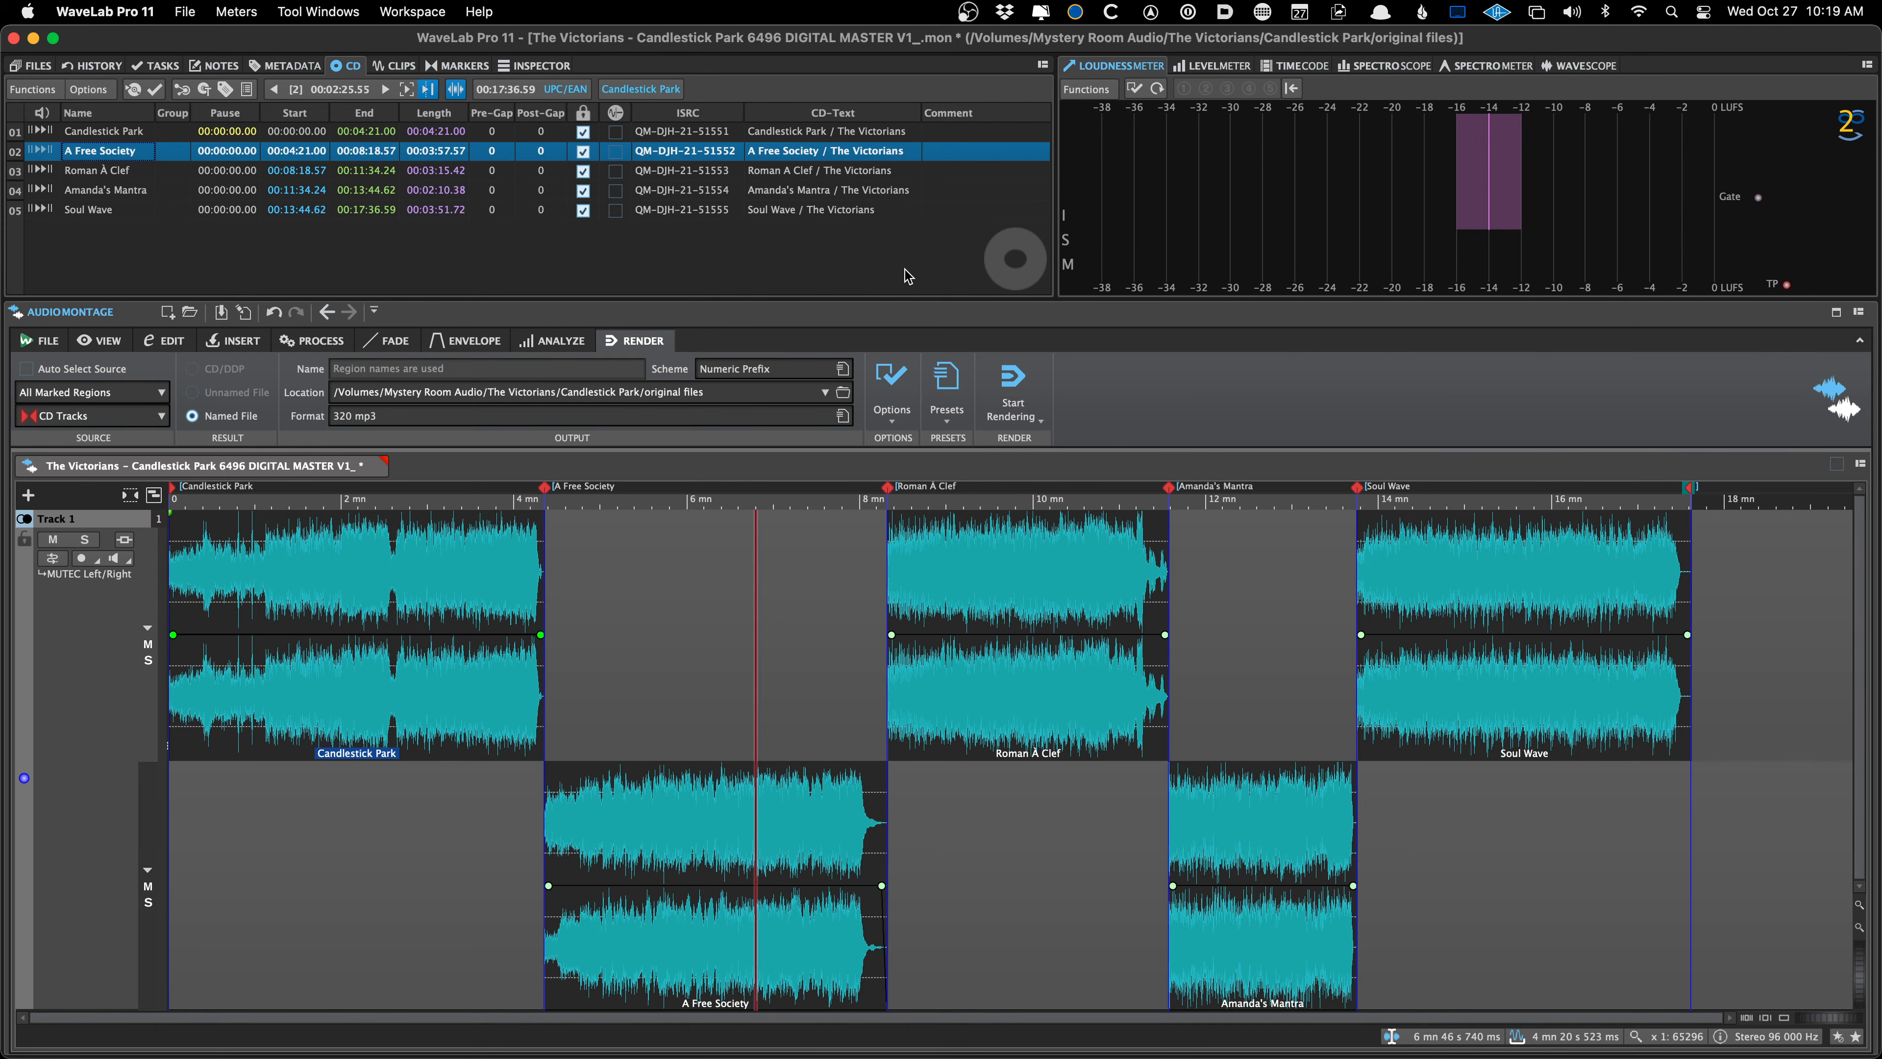
Switch to Notes and copy the last ISRC code, QMDJH2151555
{"action": "key", "text": "super+Tab"}
{"action": "double_click", "coordinate": [1756, 819]}
{"action": "key", "text": "super+c"}
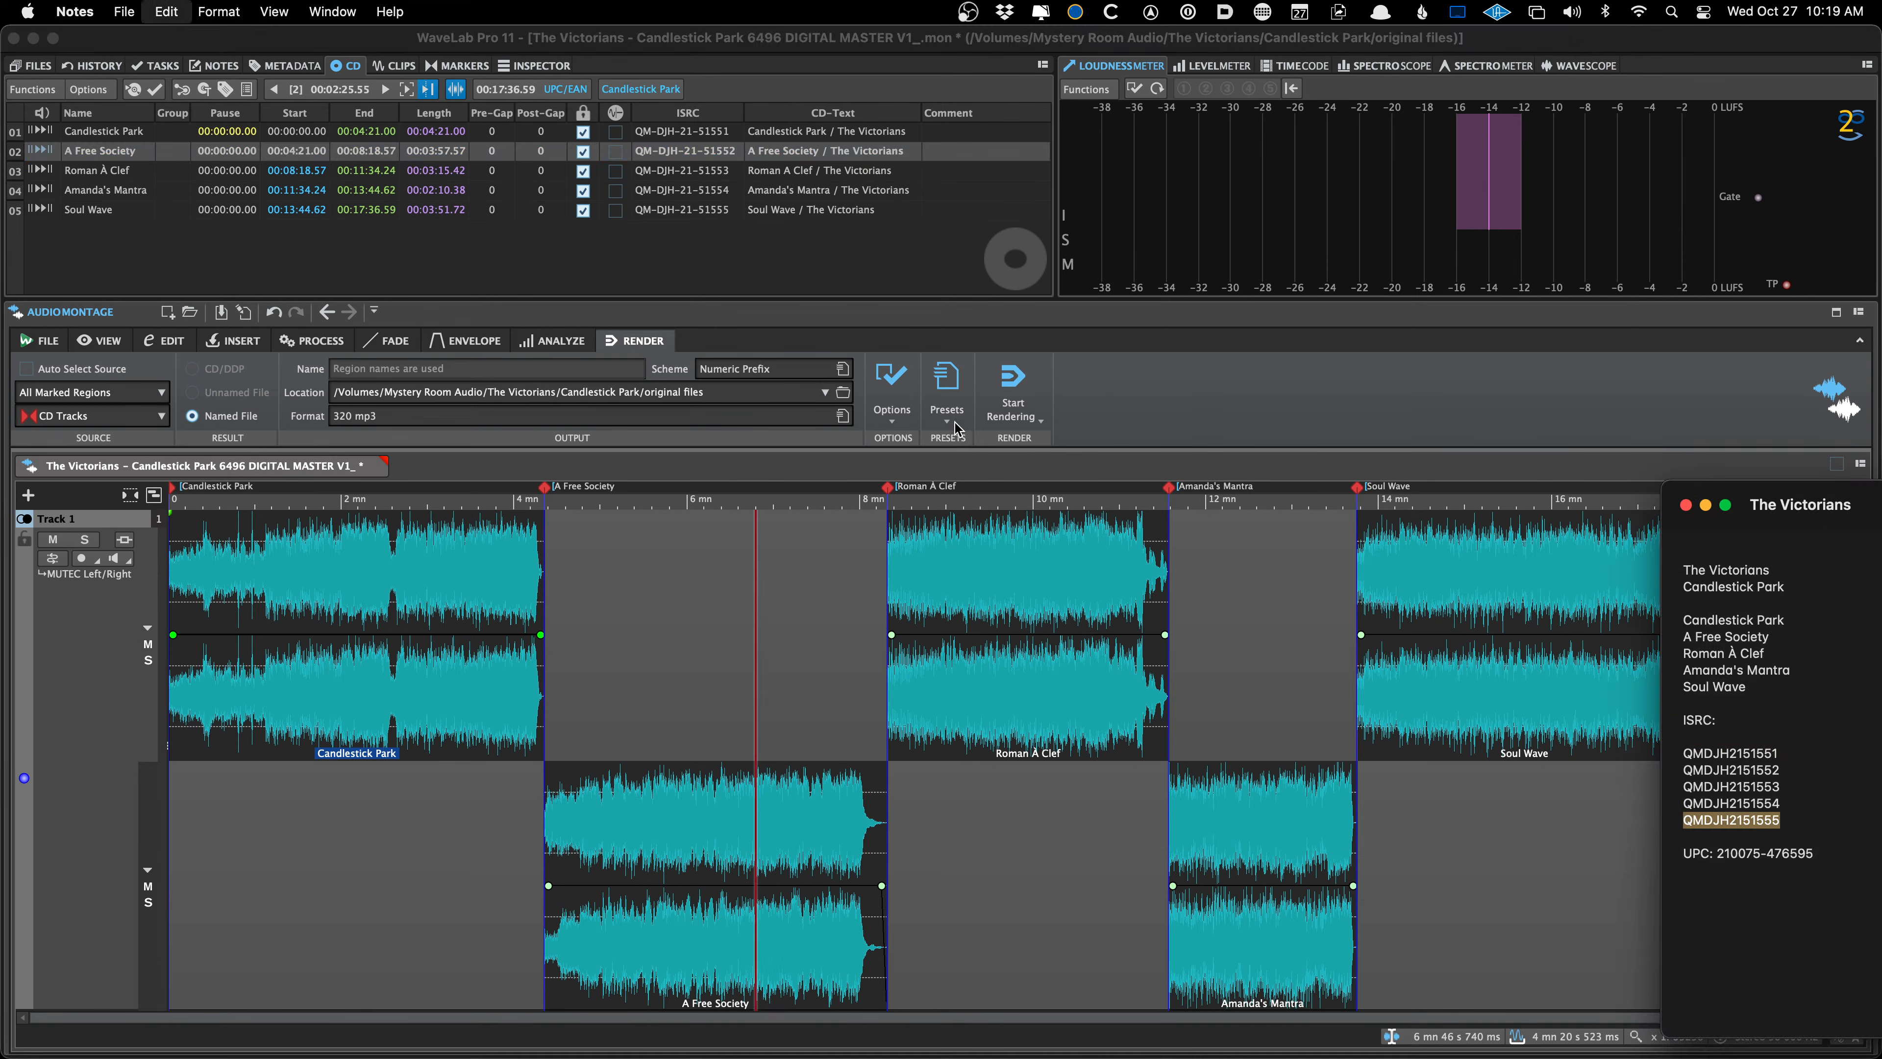
{"action": "key", "text": "super+Tab"}
{"action": "key", "text": "super+Tab"}
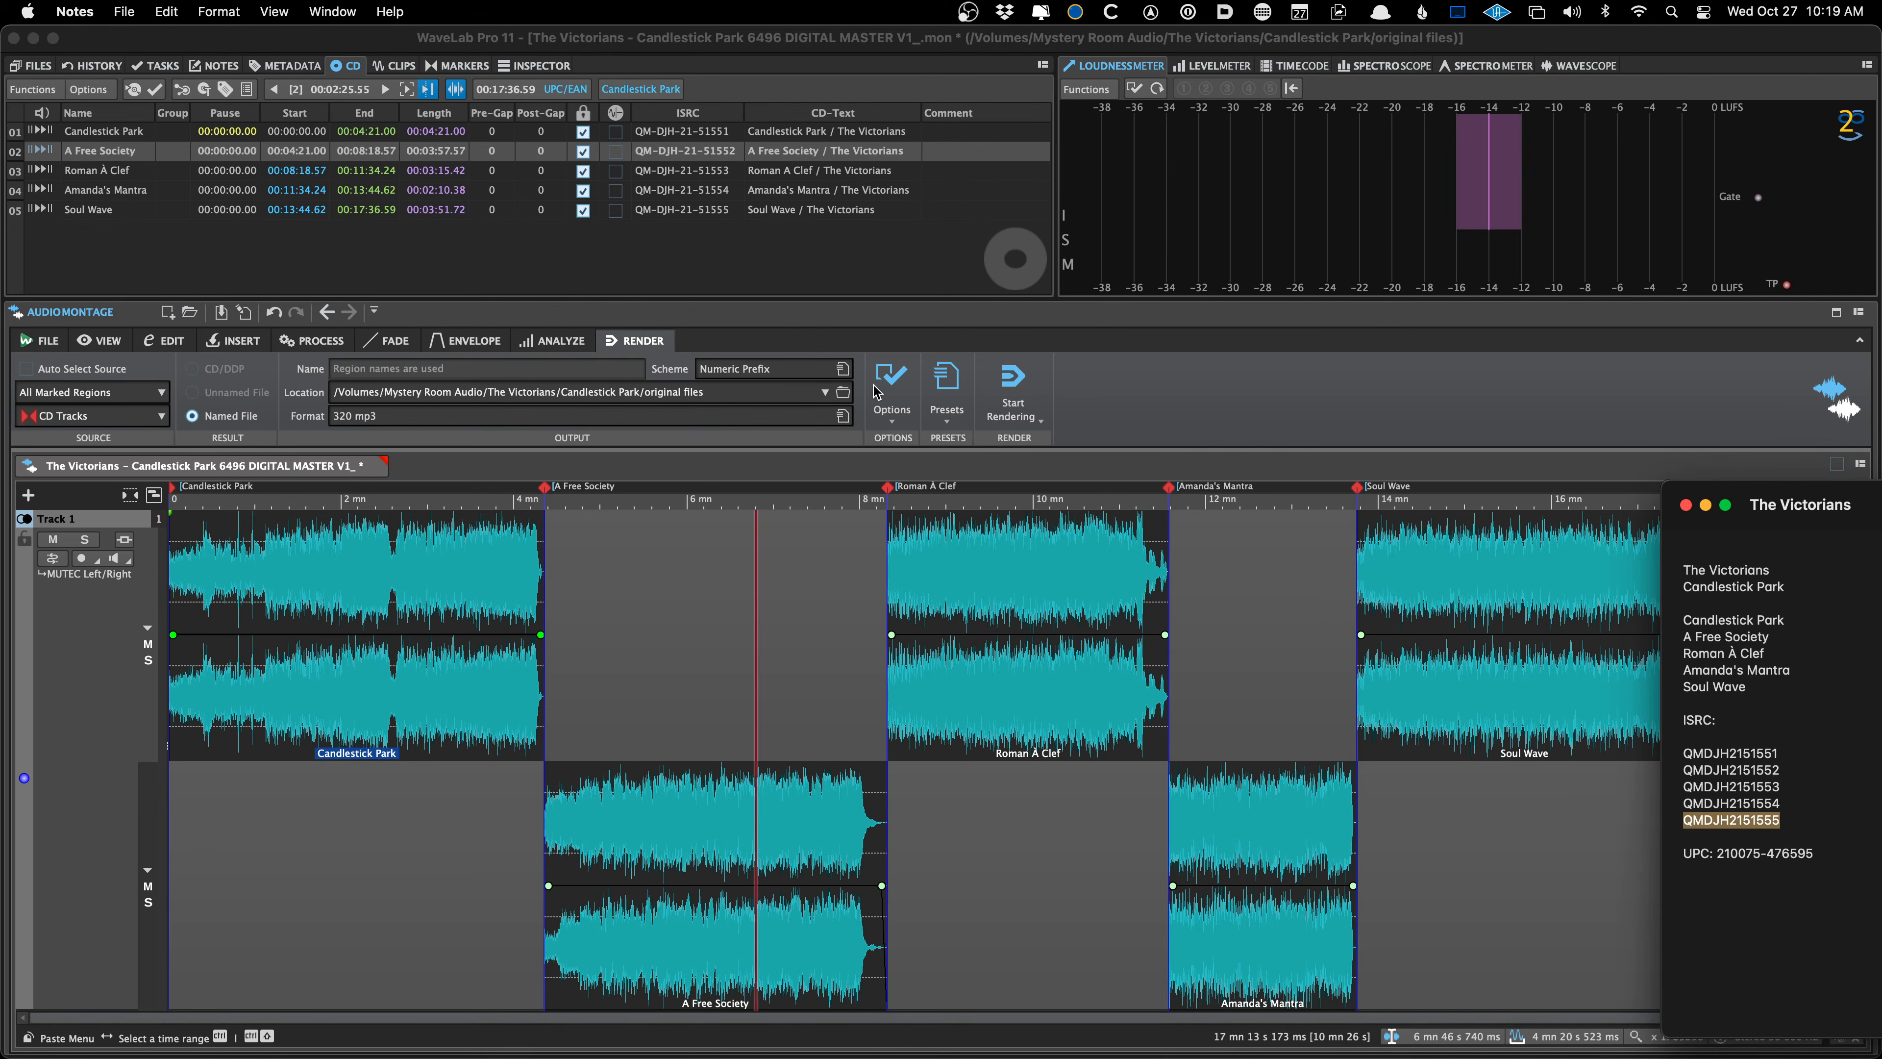
Paste the copied code QM-DJH-21-51555 as the ISRC of A Free Society, Amanda's Mantra and Soul Wave
{"action": "double_click", "coordinate": [702, 151]}
{"action": "key", "text": "super+v"}
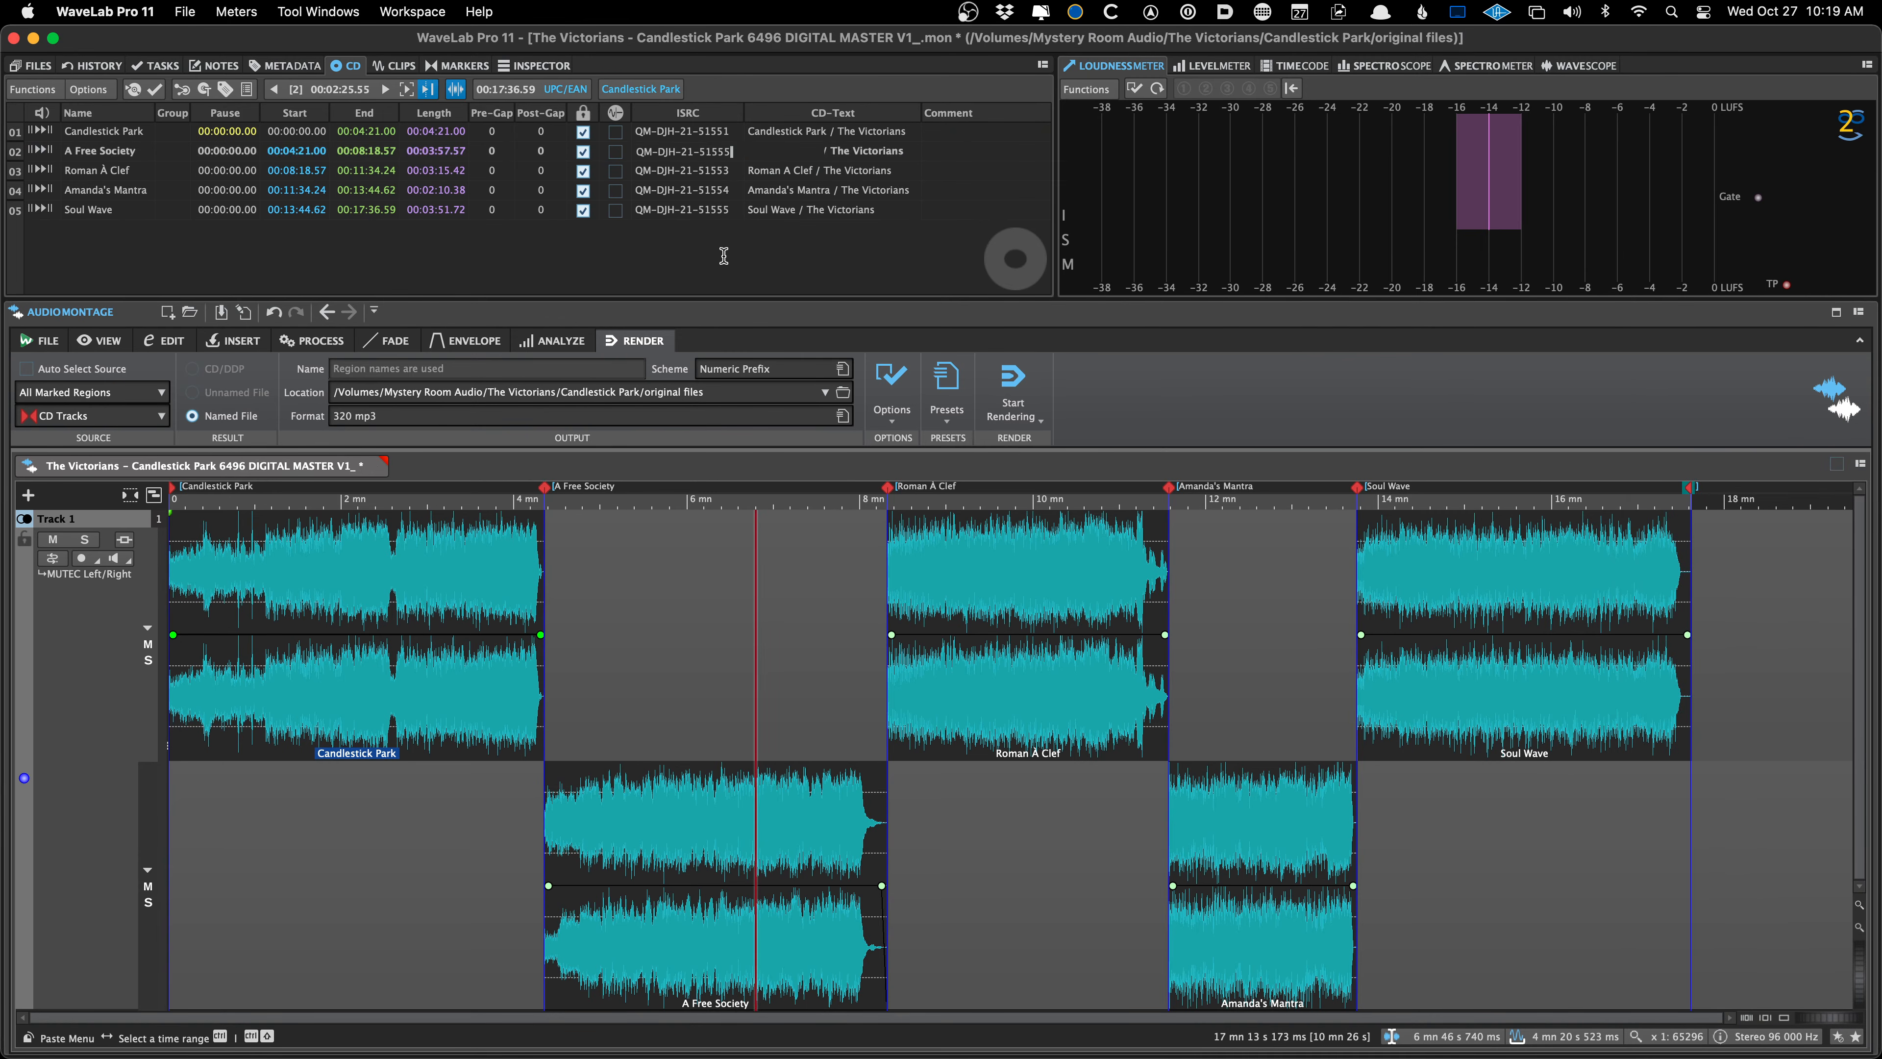
{"action": "double_click", "coordinate": [696, 191]}
{"action": "key", "text": "super+v"}
{"action": "left_click", "coordinate": [692, 240]}
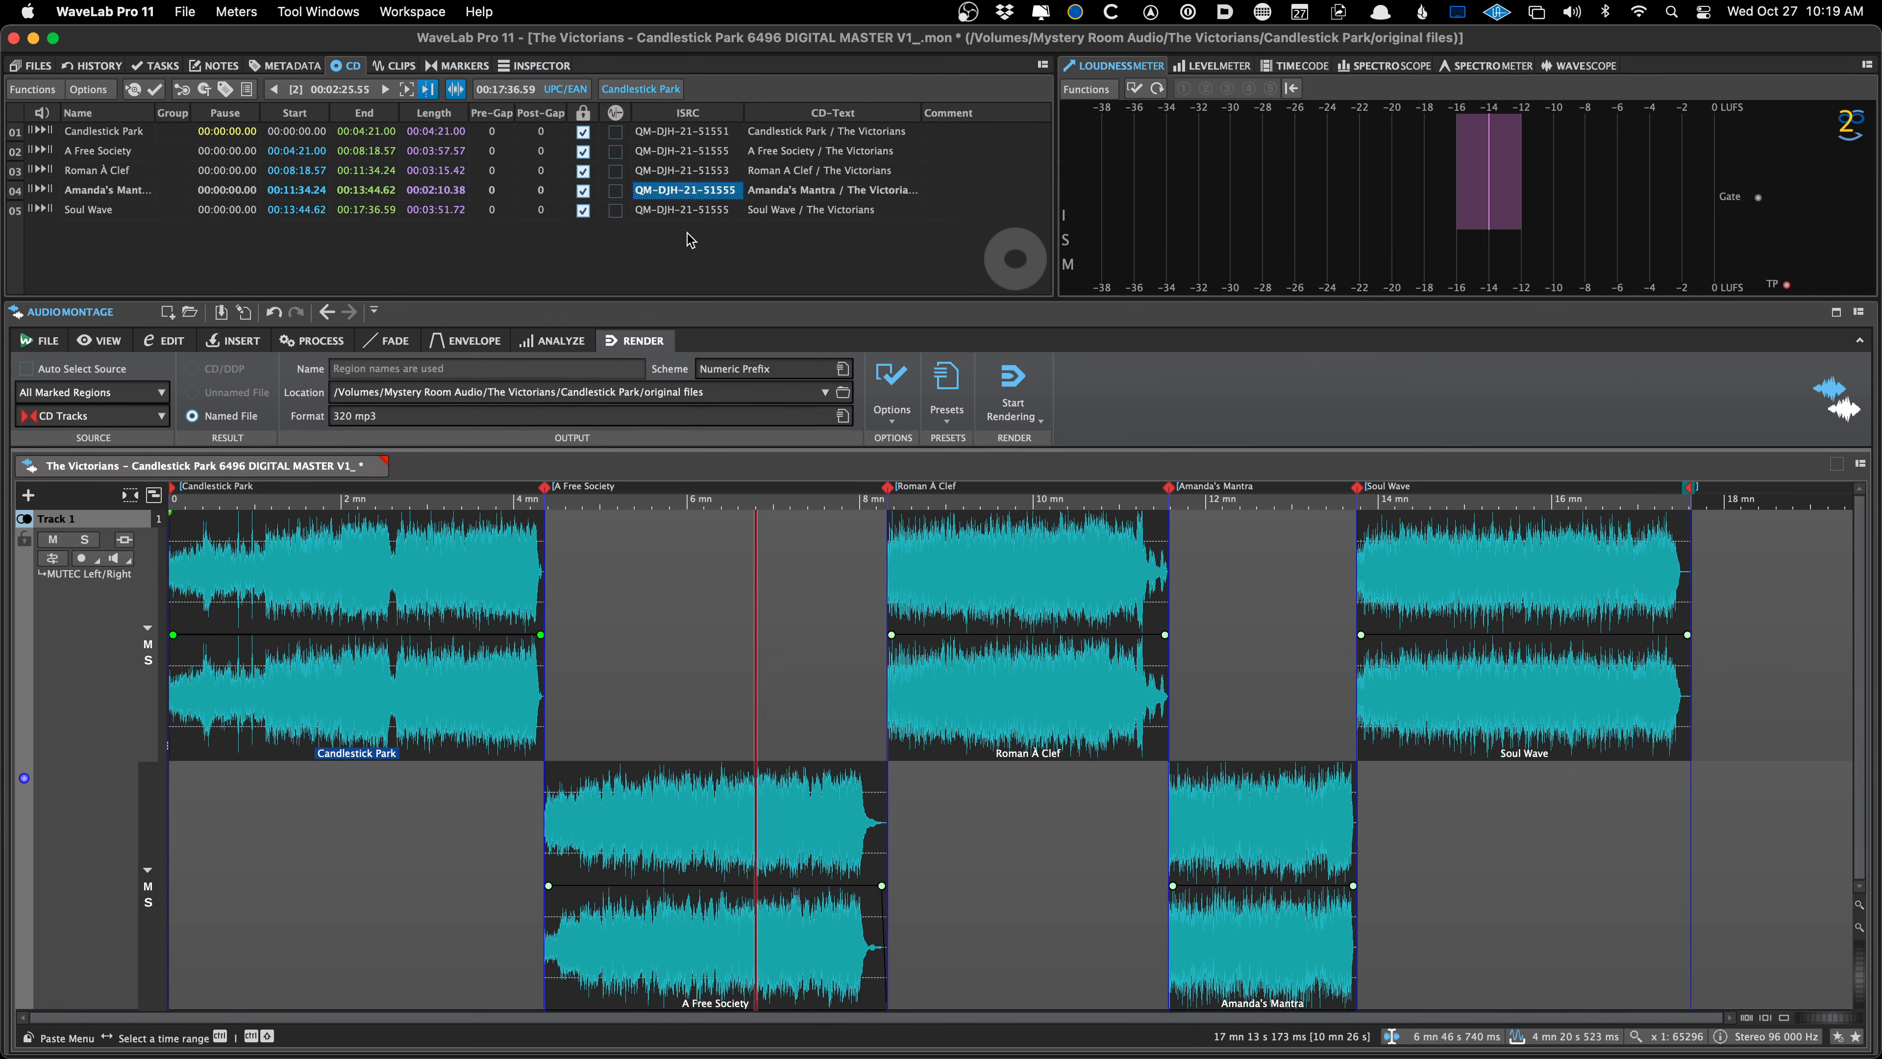
{"action": "double_click", "coordinate": [704, 210]}
{"action": "key", "text": "super+v"}
{"action": "left_click", "coordinate": [680, 268]}
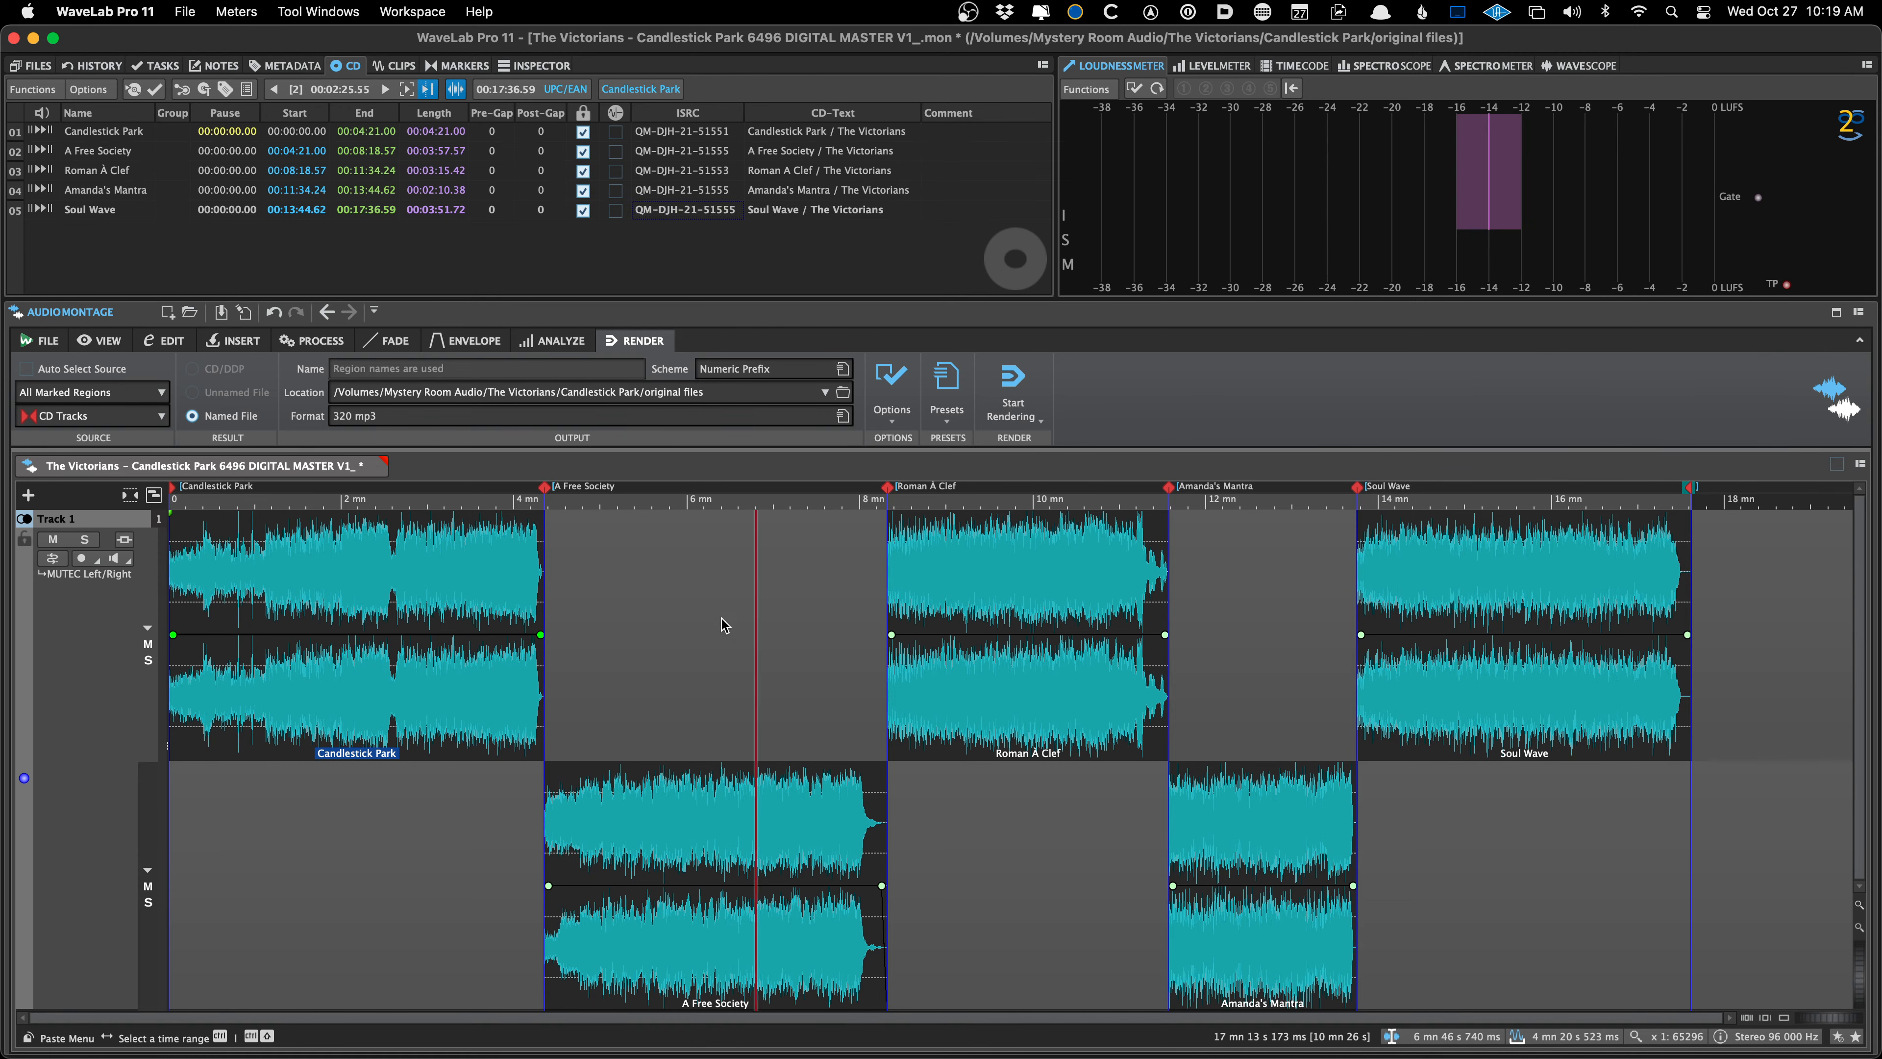
Copy the first ISRC from Notes again and regenerate all track ISRC codes in the CD Wizard, starting from QM-DJH-21-51551
{"action": "key", "text": "super+Tab"}
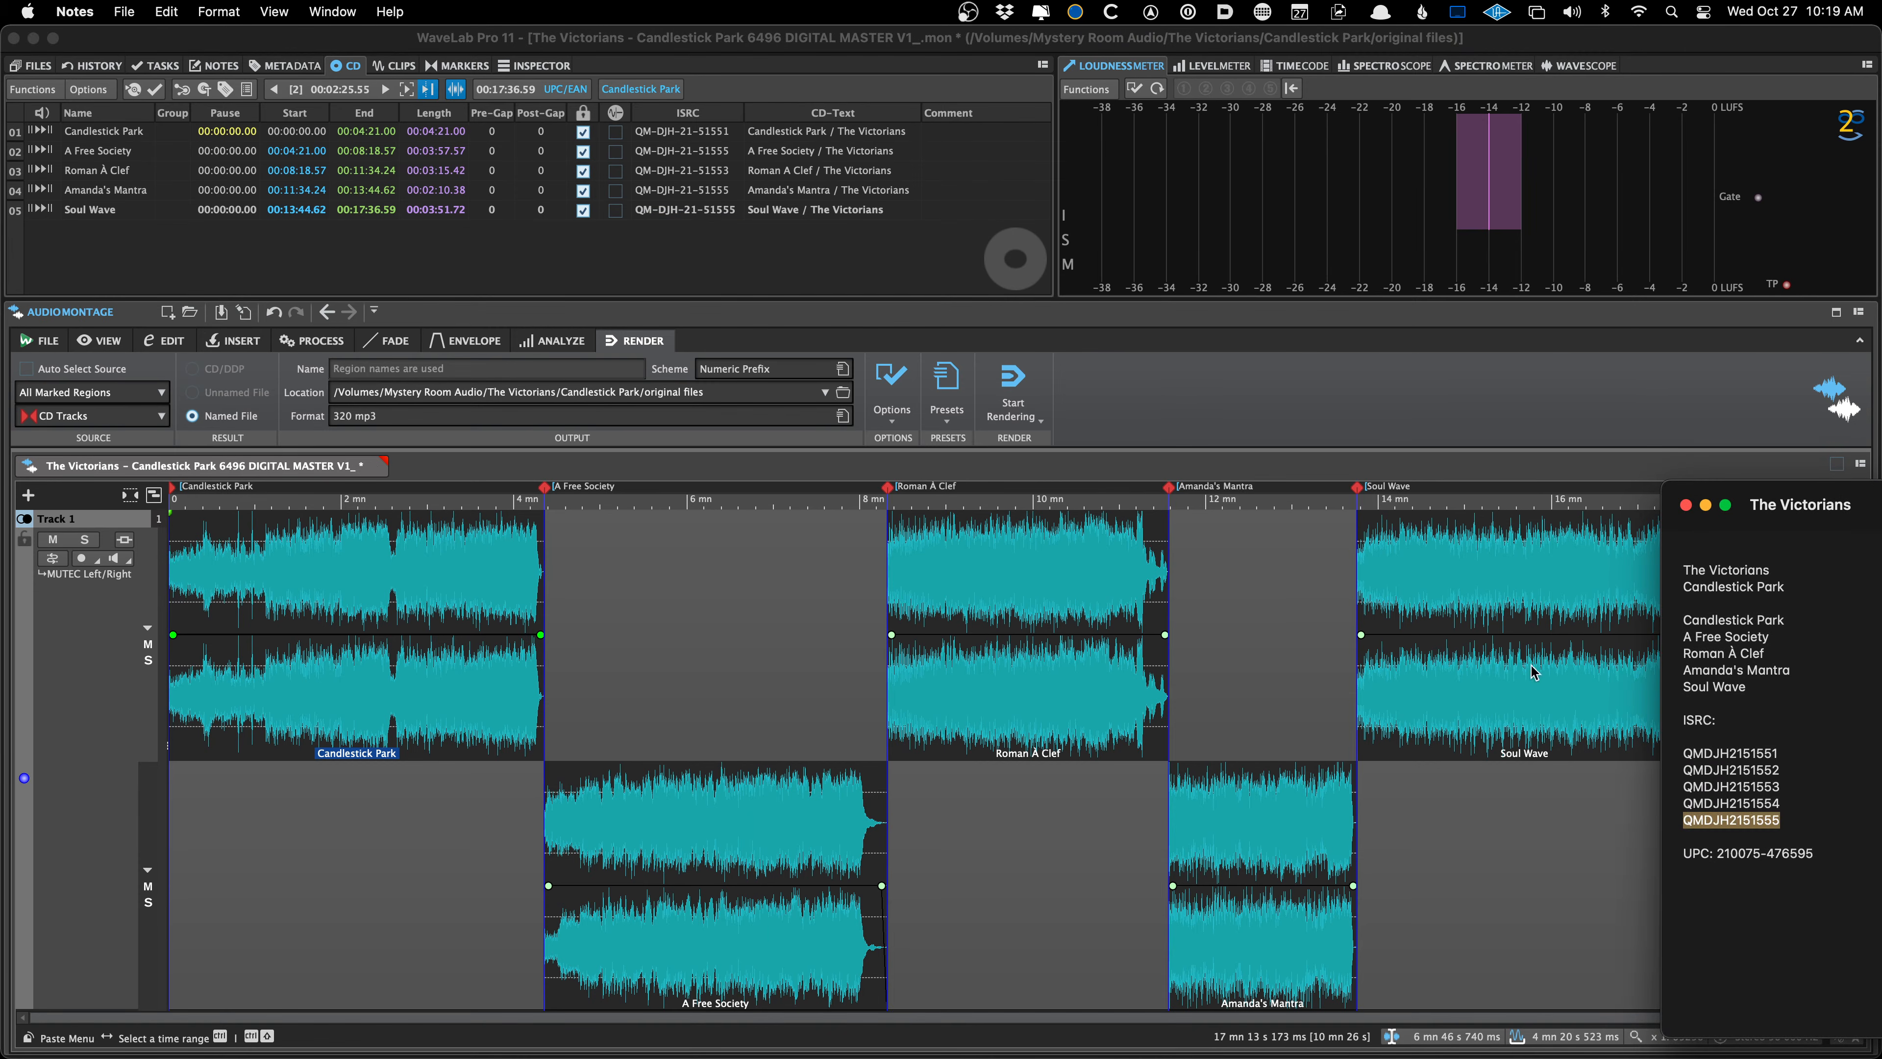
{"action": "double_click", "coordinate": [1710, 752]}
{"action": "left_click", "coordinate": [786, 669]}
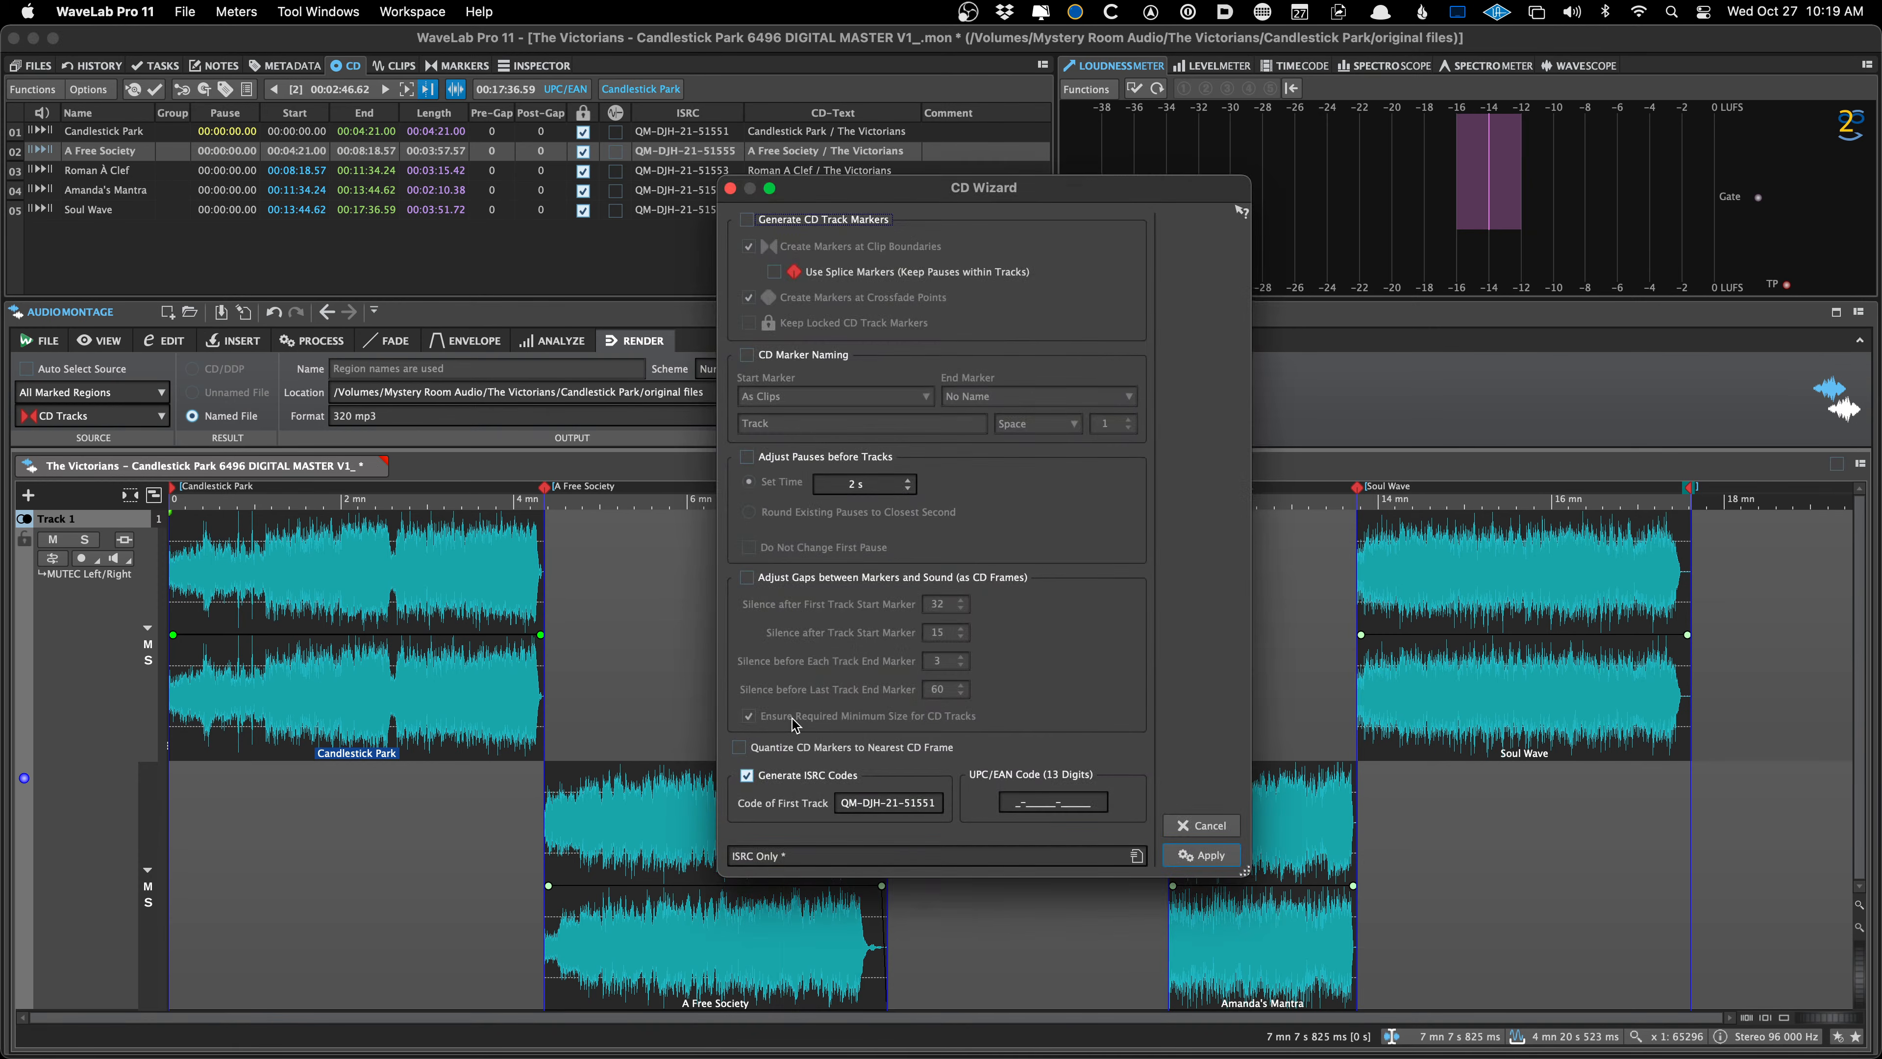
{"action": "left_click", "coordinate": [848, 857]}
{"action": "left_click", "coordinate": [850, 848]}
{"action": "double_click", "coordinate": [848, 801]}
{"action": "key", "text": "super+v"}
{"action": "left_click", "coordinate": [1201, 855]}
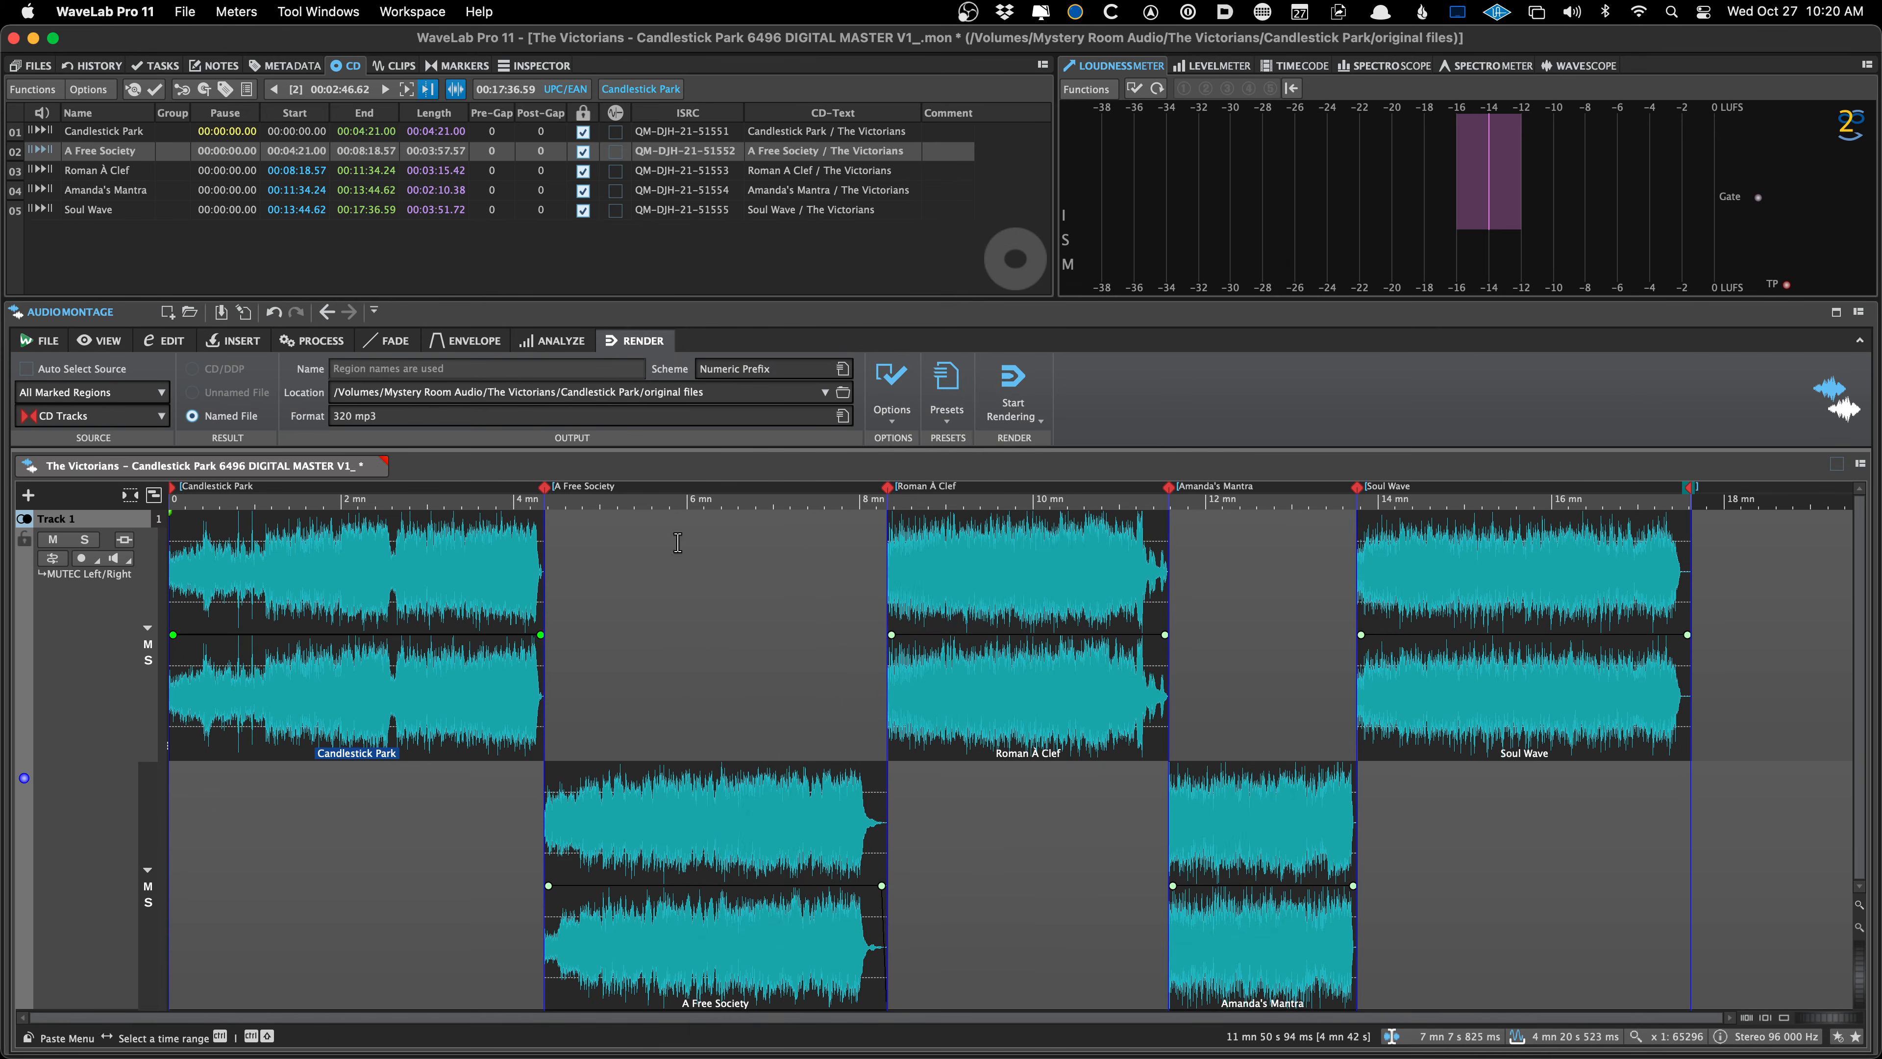
{"action": "left_click", "coordinate": [667, 545]}
{"action": "left_click", "coordinate": [566, 251]}
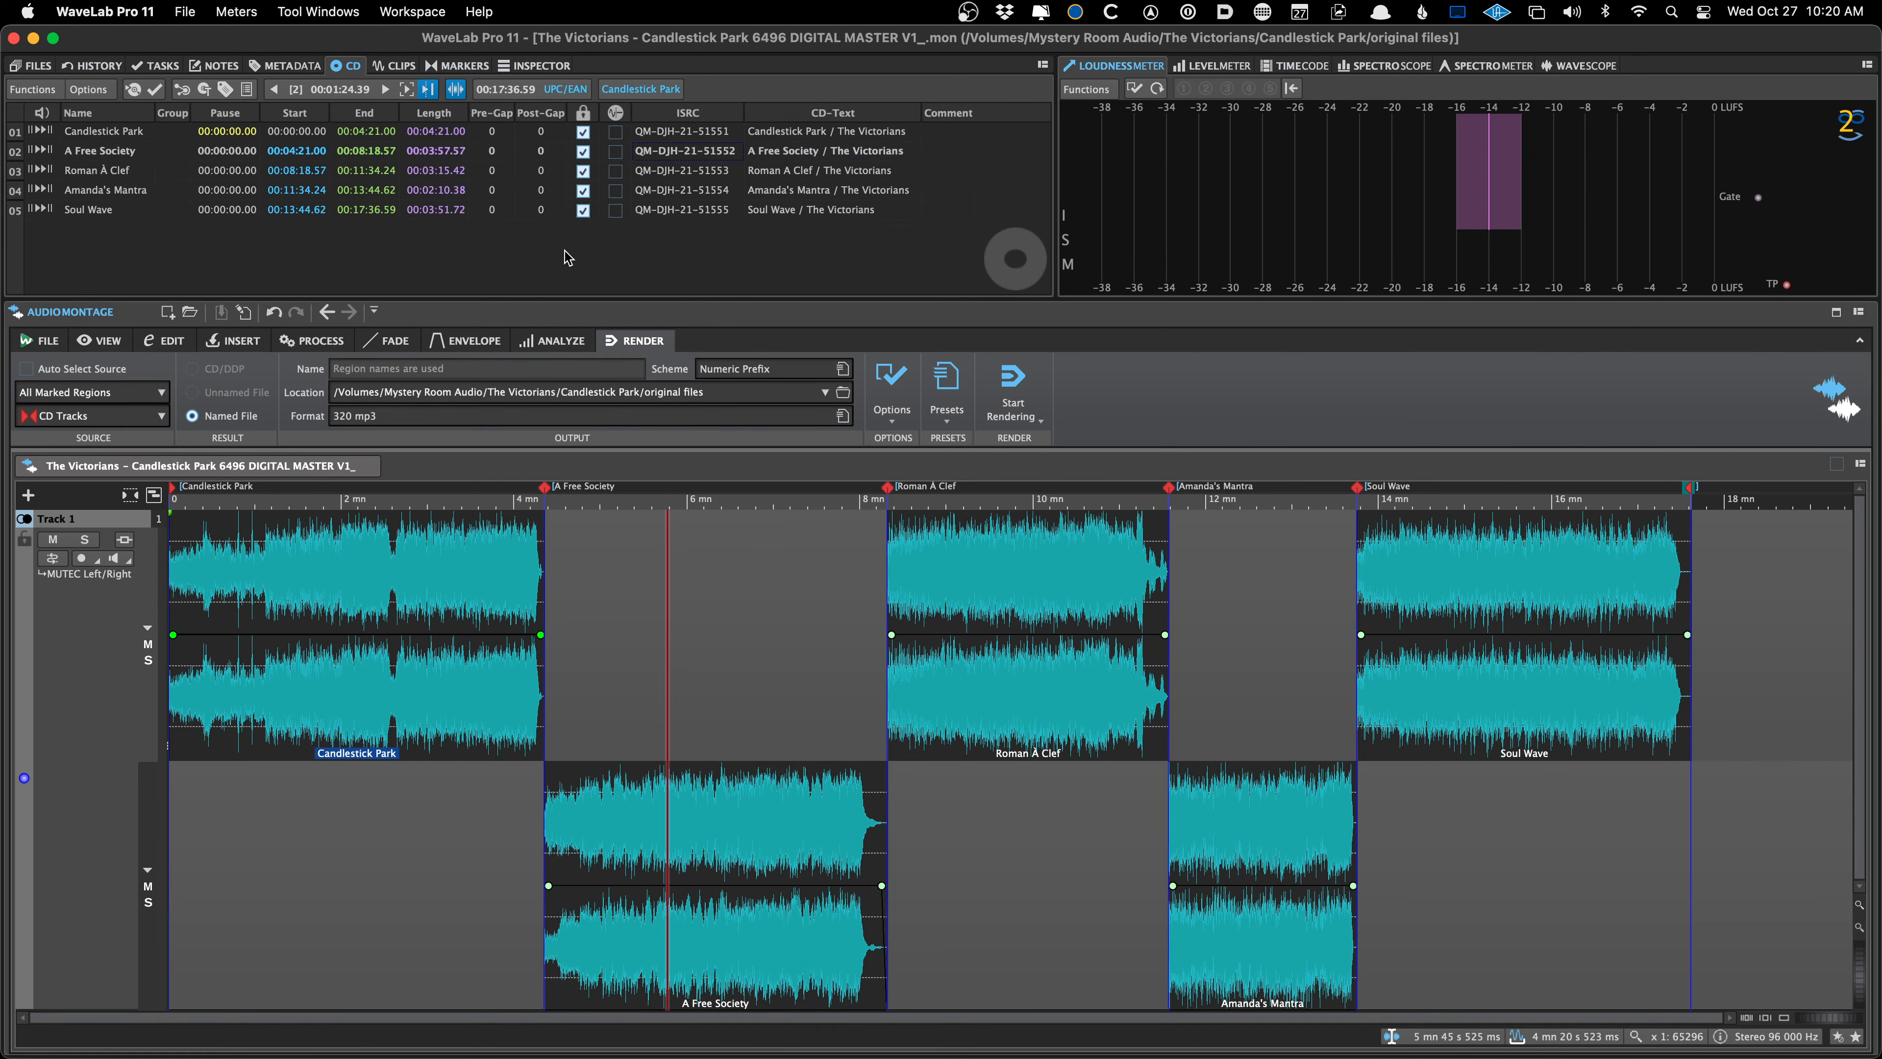
{"action": "key", "text": "super+Tab"}
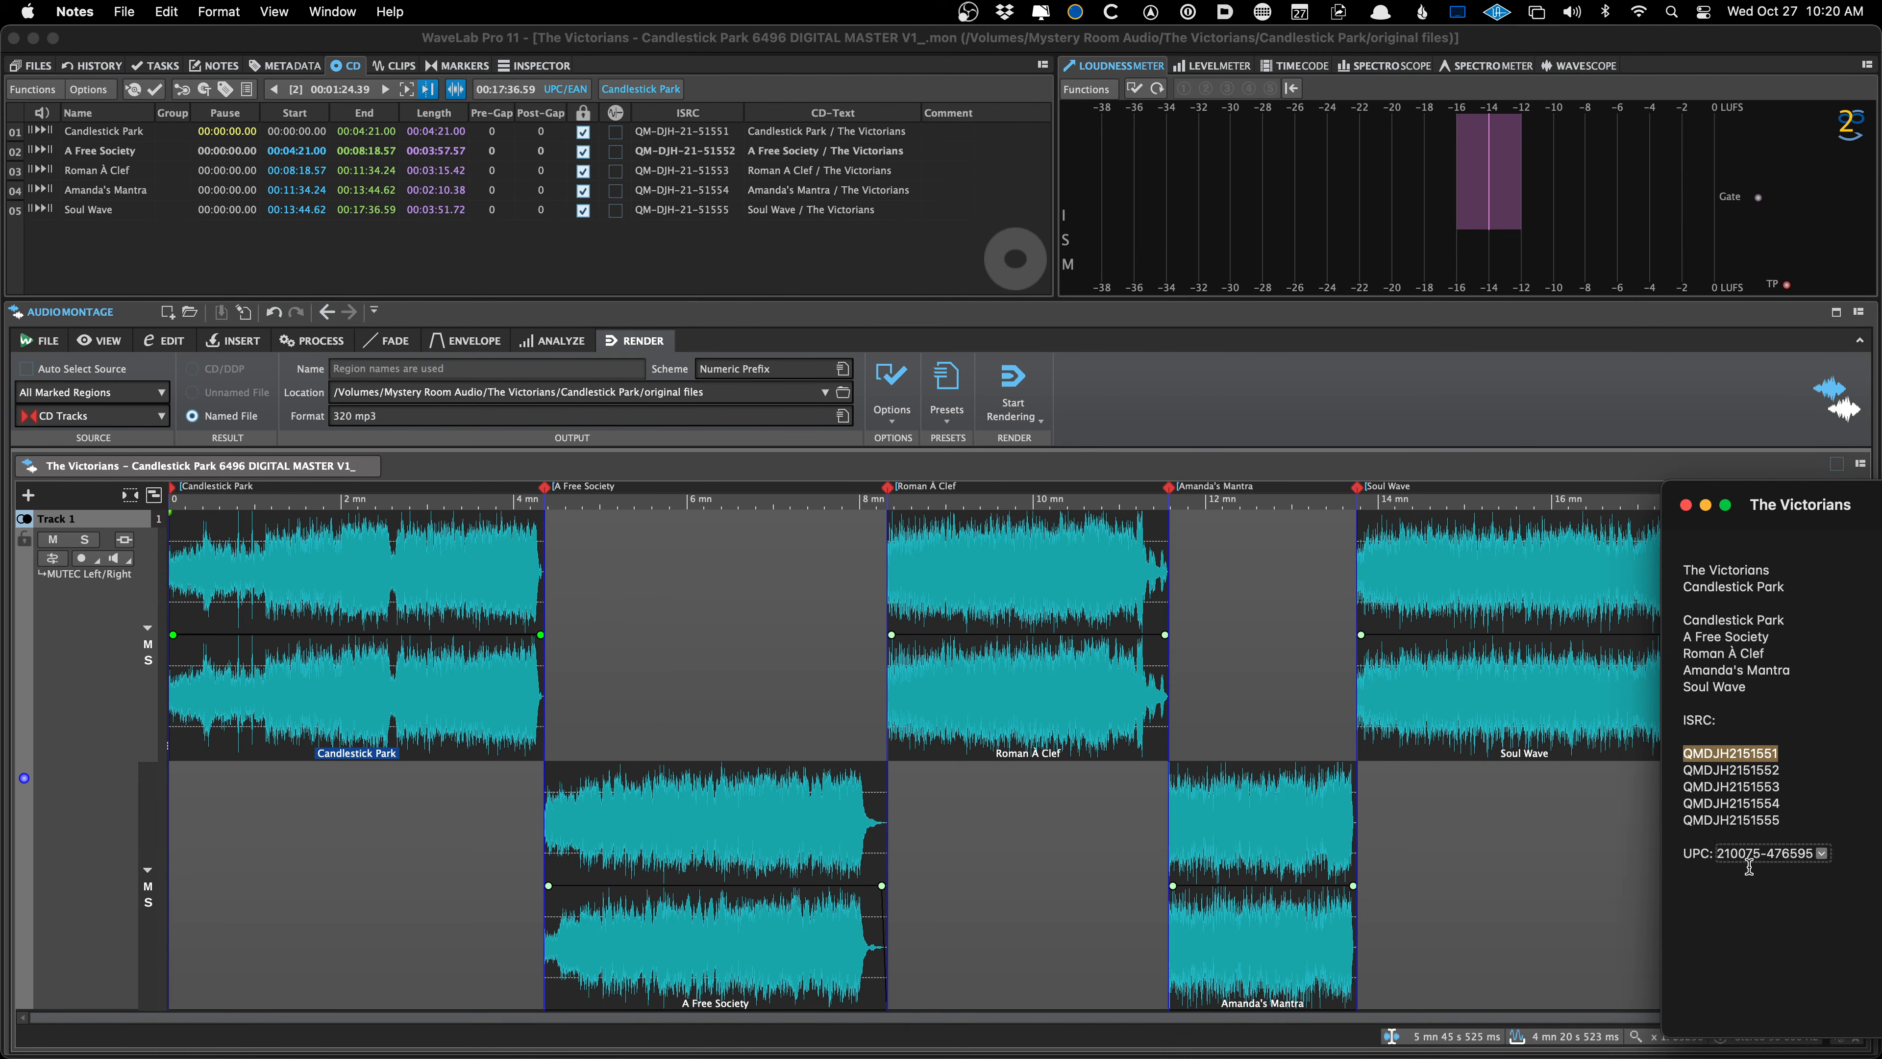
{"action": "double_click", "coordinate": [1760, 854]}
{"action": "left_click_drag", "start_coordinate": [1765, 856], "coordinate": [1818, 854]}
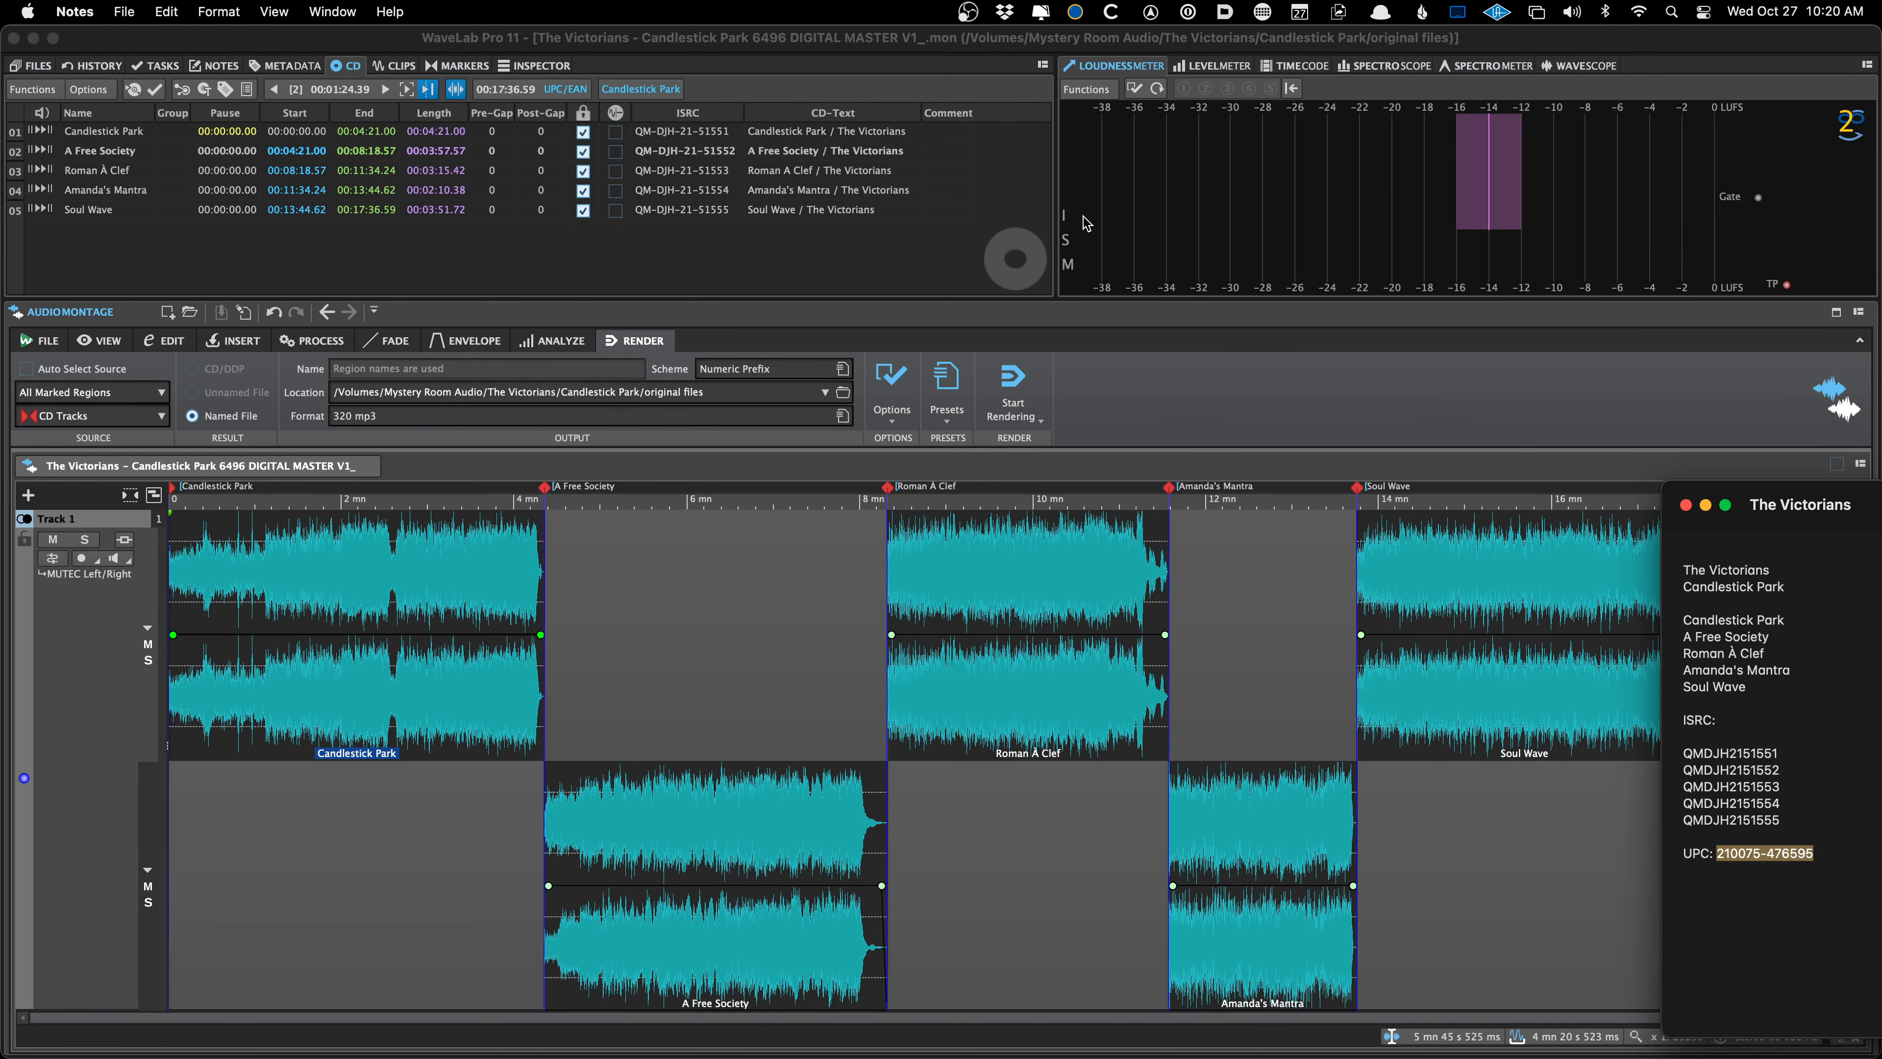
{"action": "left_click", "coordinate": [649, 63]}
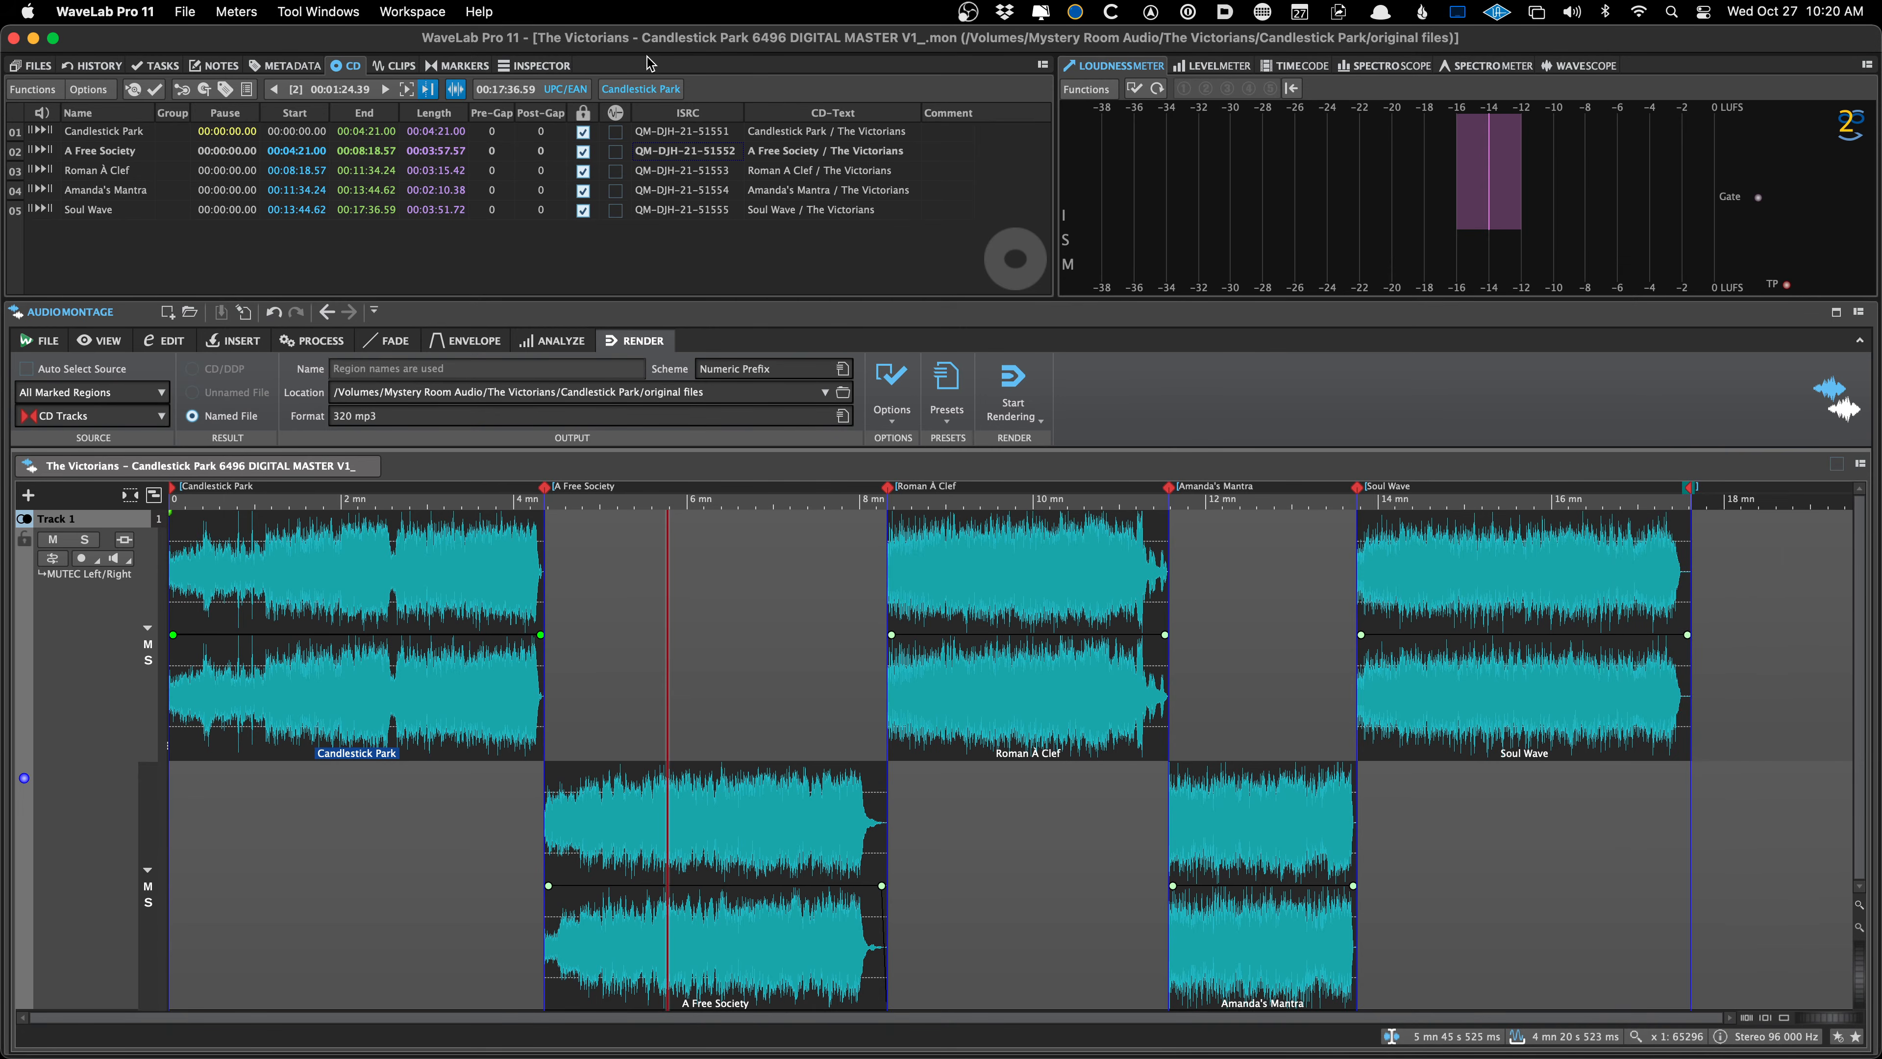
{"action": "left_click", "coordinate": [557, 89]}
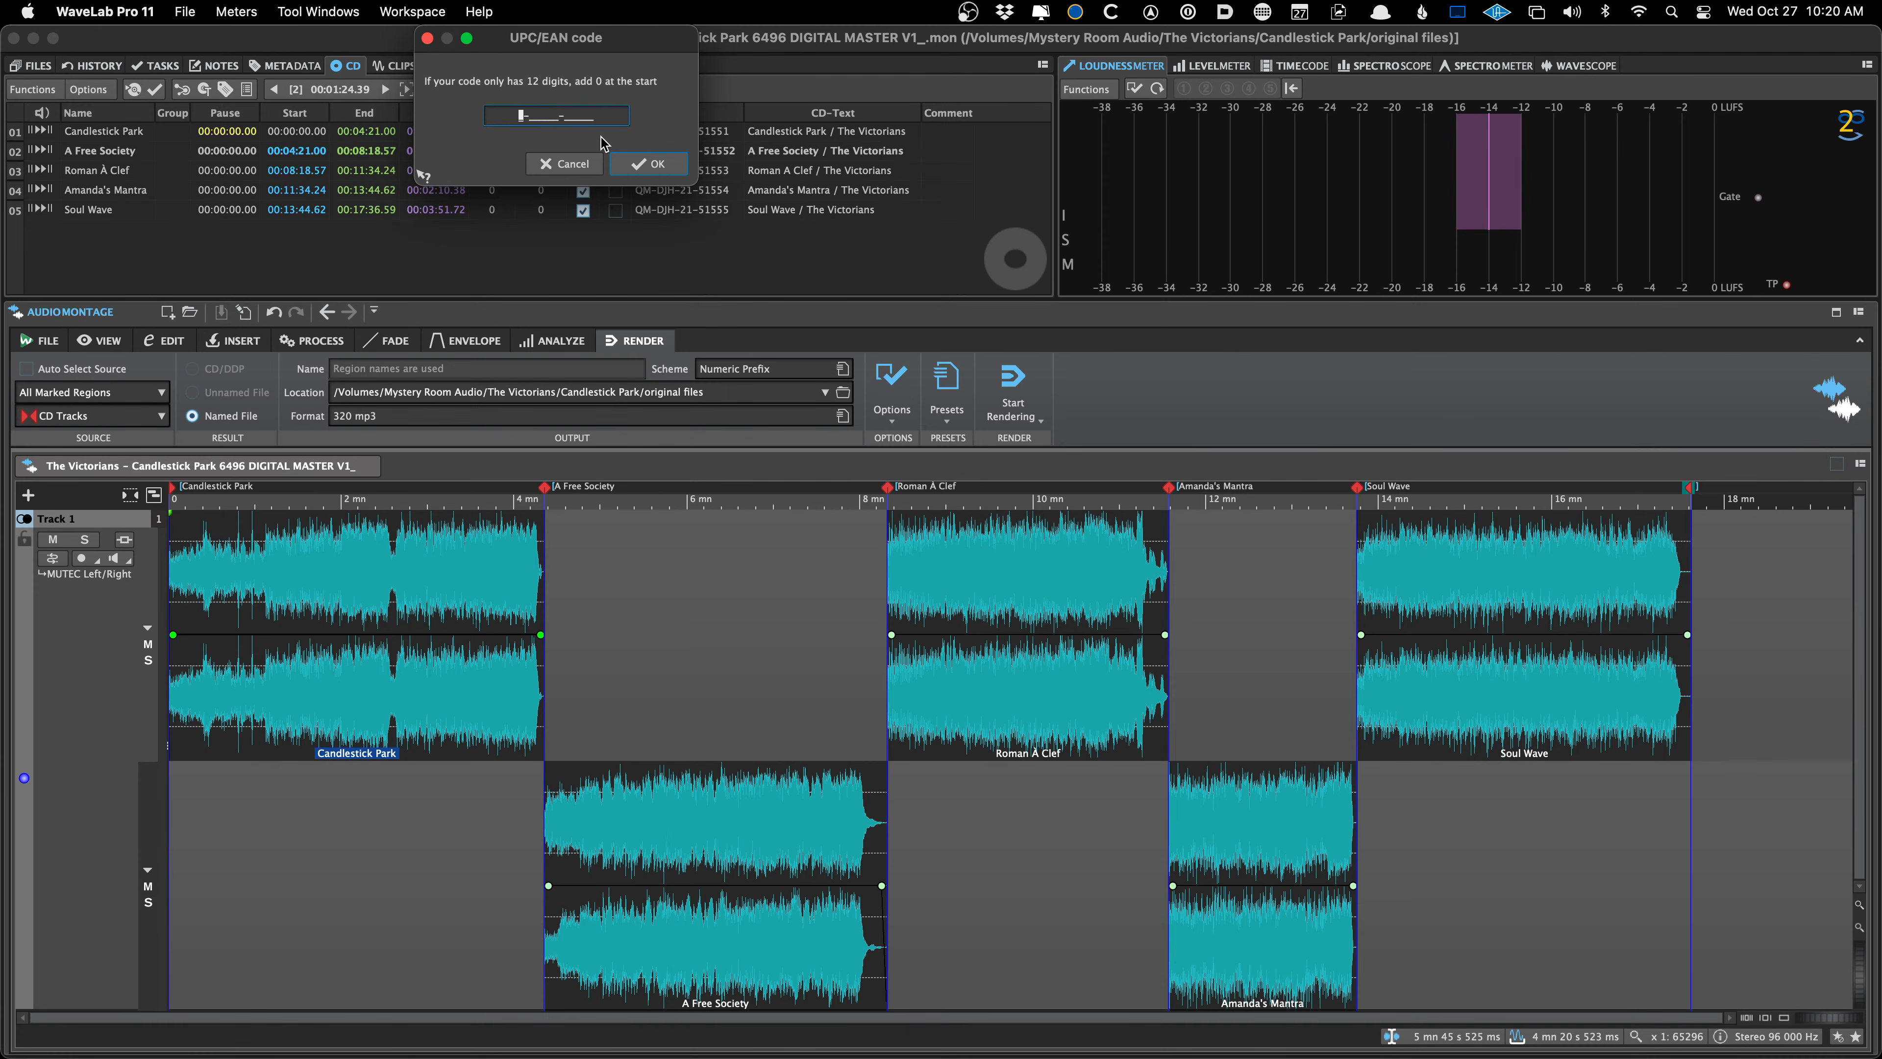
{"action": "key", "text": "super+v"}
{"action": "key", "text": "Return"}
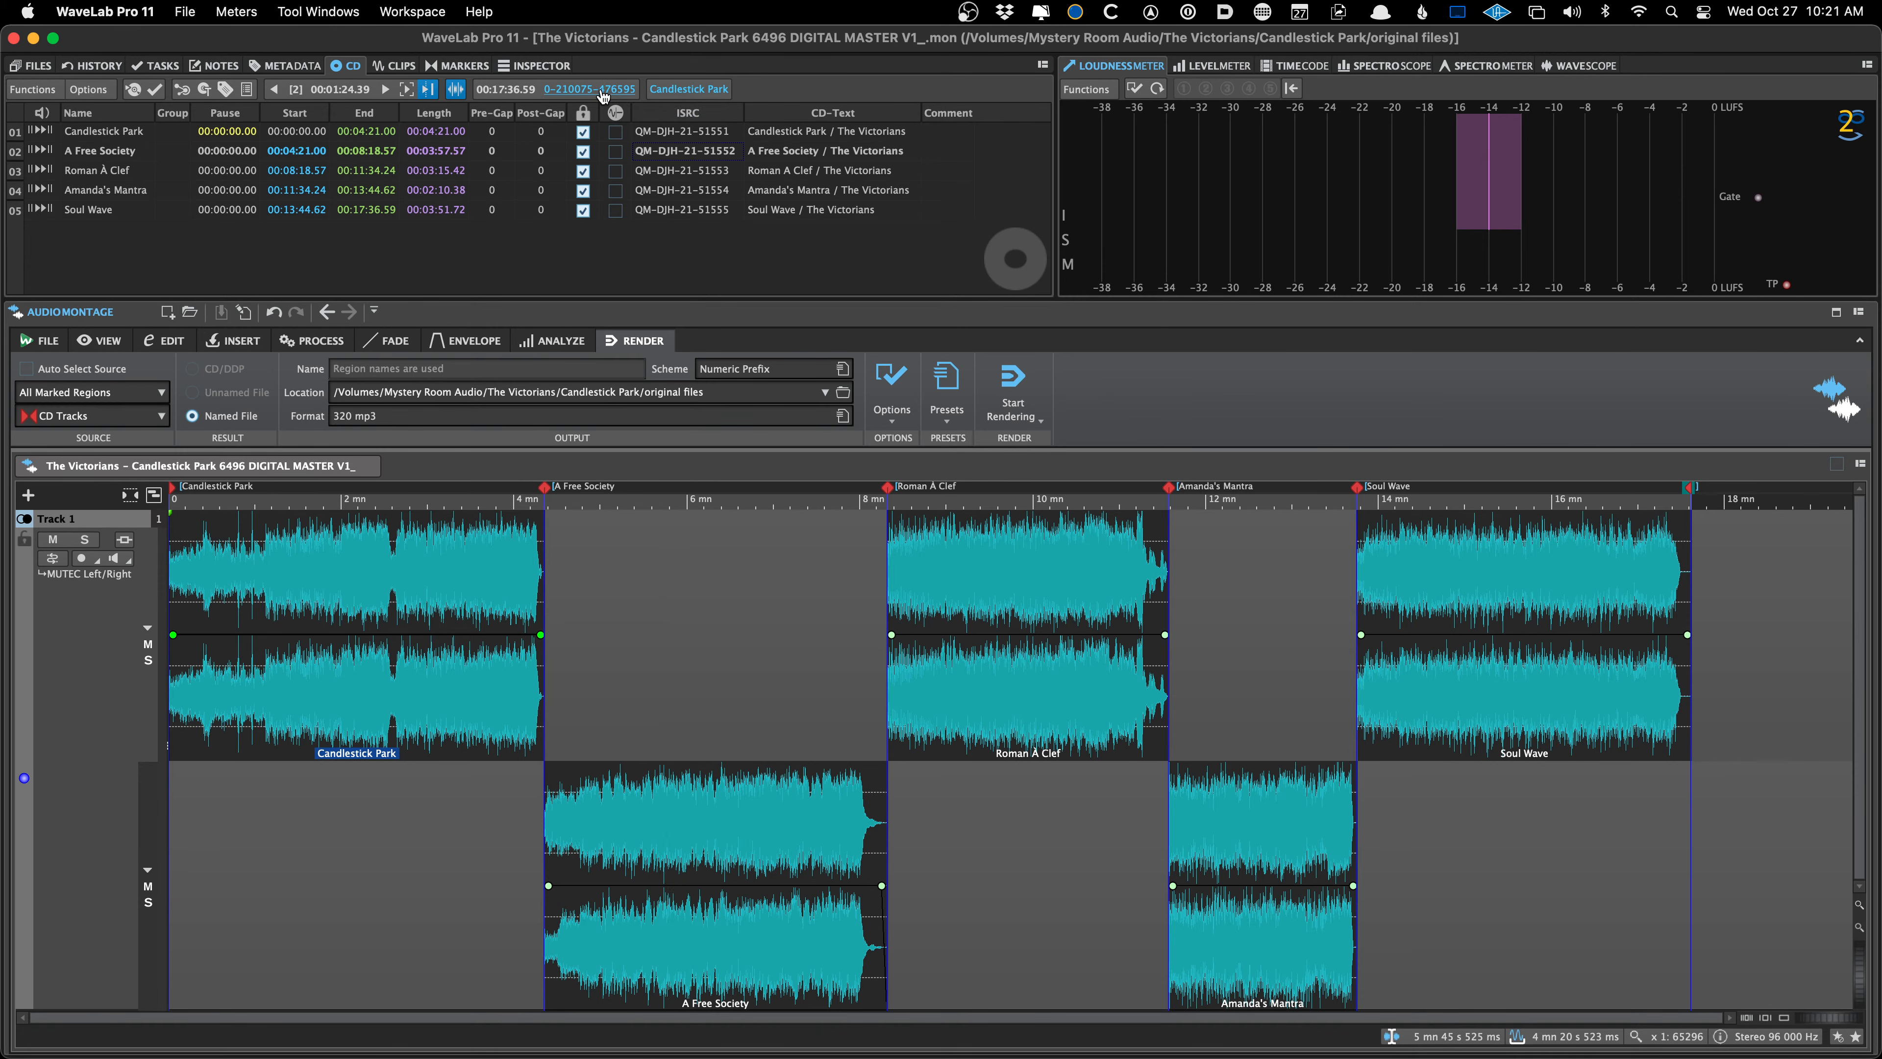
{"action": "key", "text": "super+Tab"}
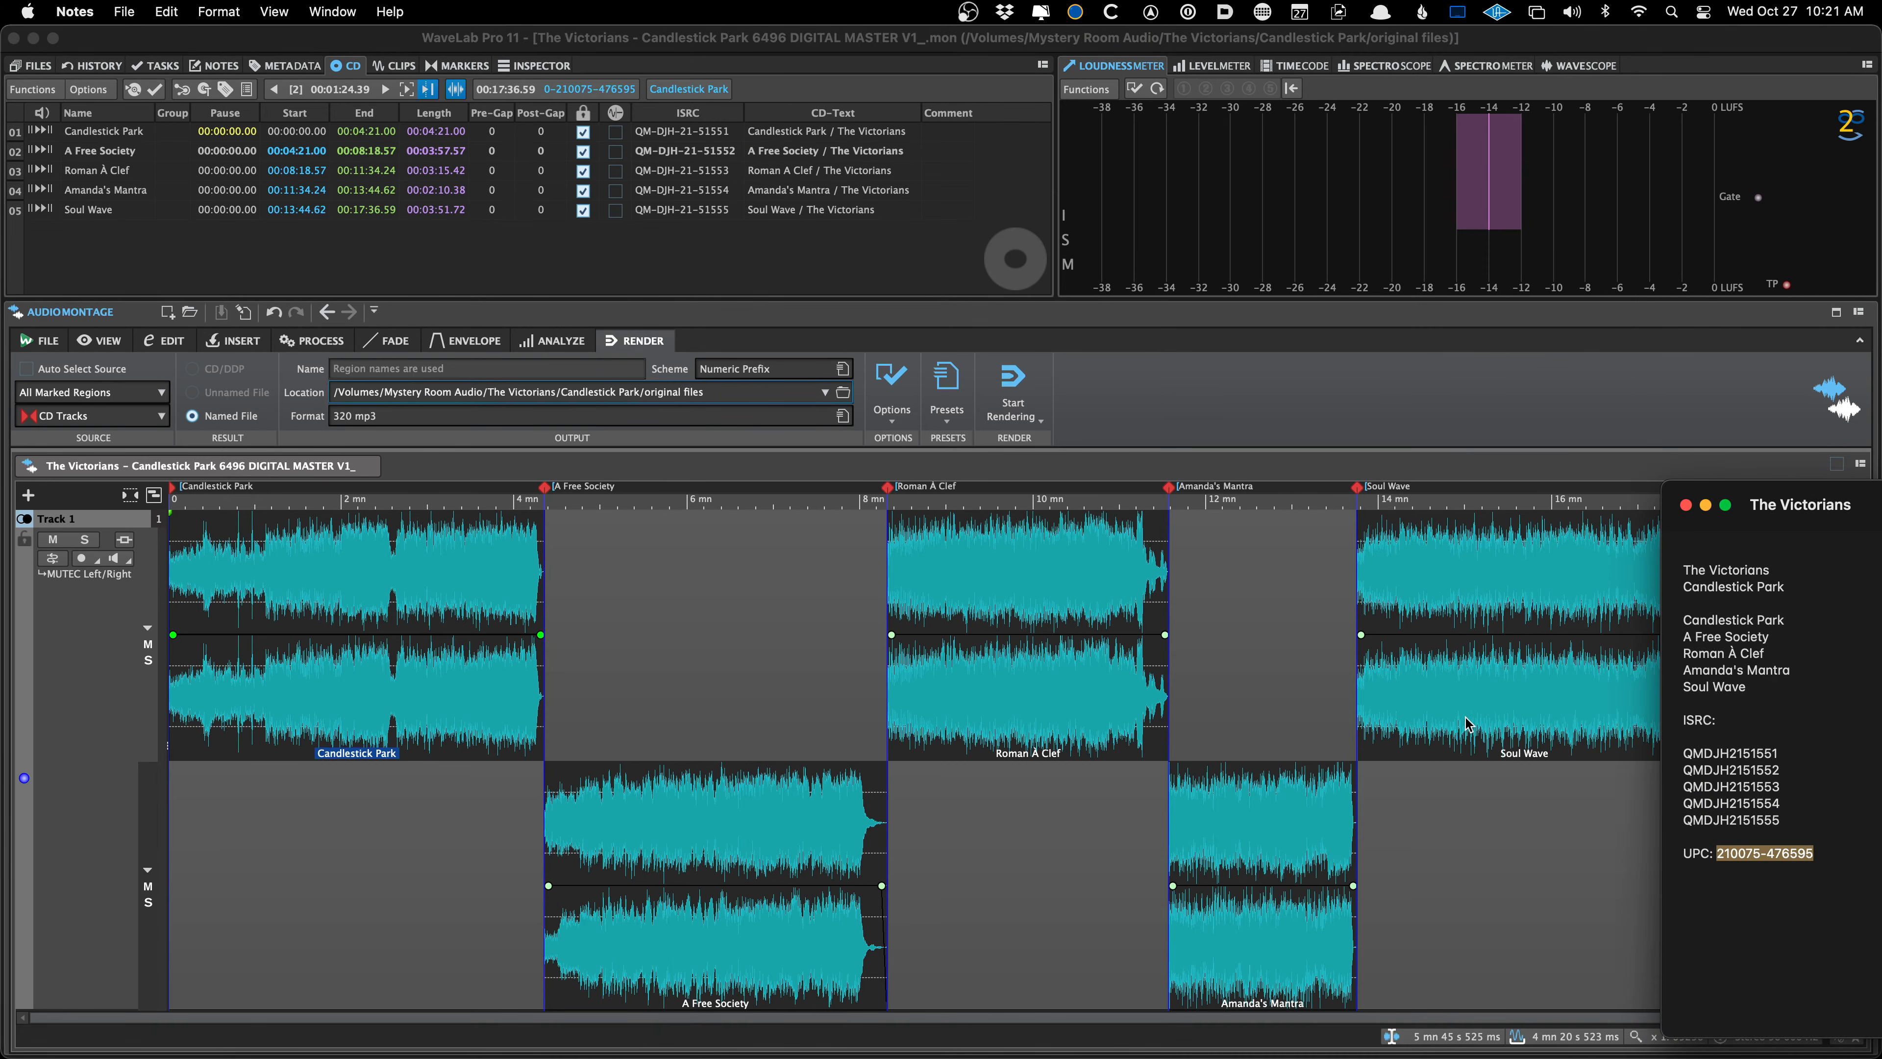
{"action": "left_click", "coordinate": [706, 289]}
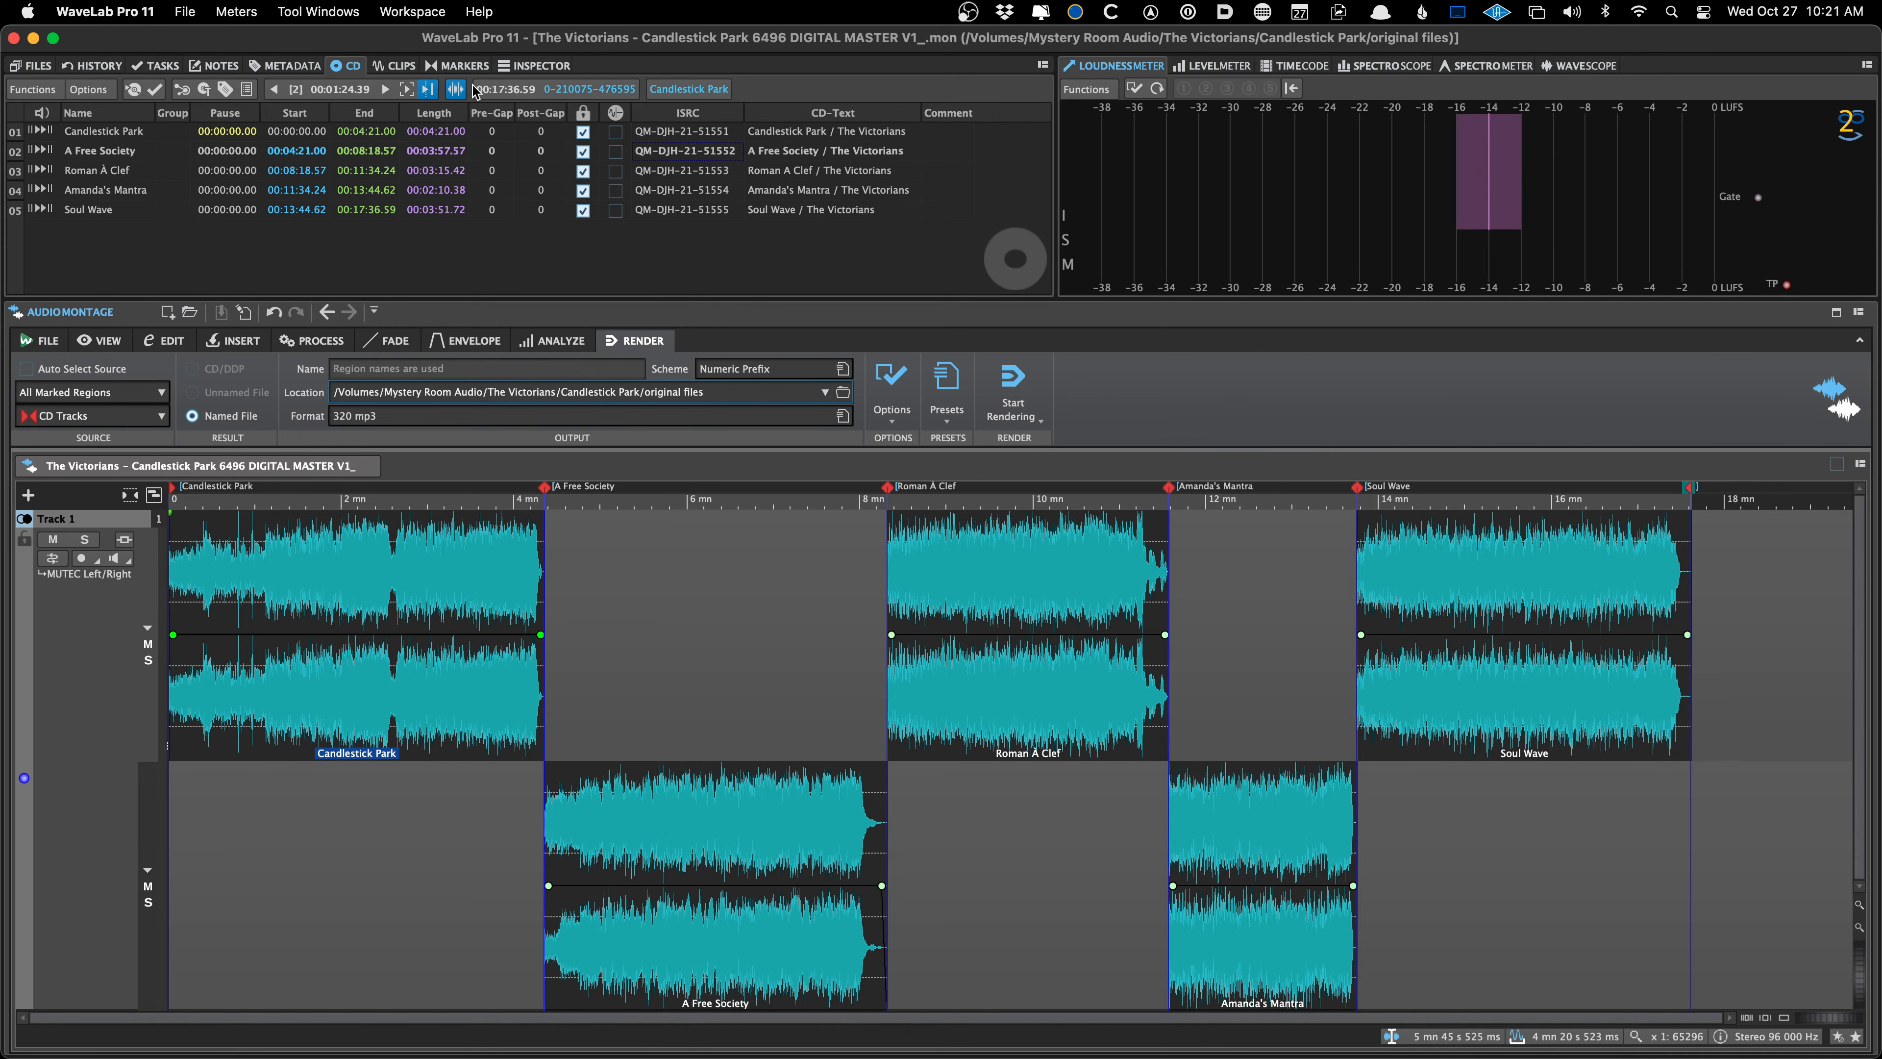
Show the montage's metadata, create a new 96k Album montage, and open the new montage's metadata for editing
{"action": "left_click", "coordinate": [307, 70]}
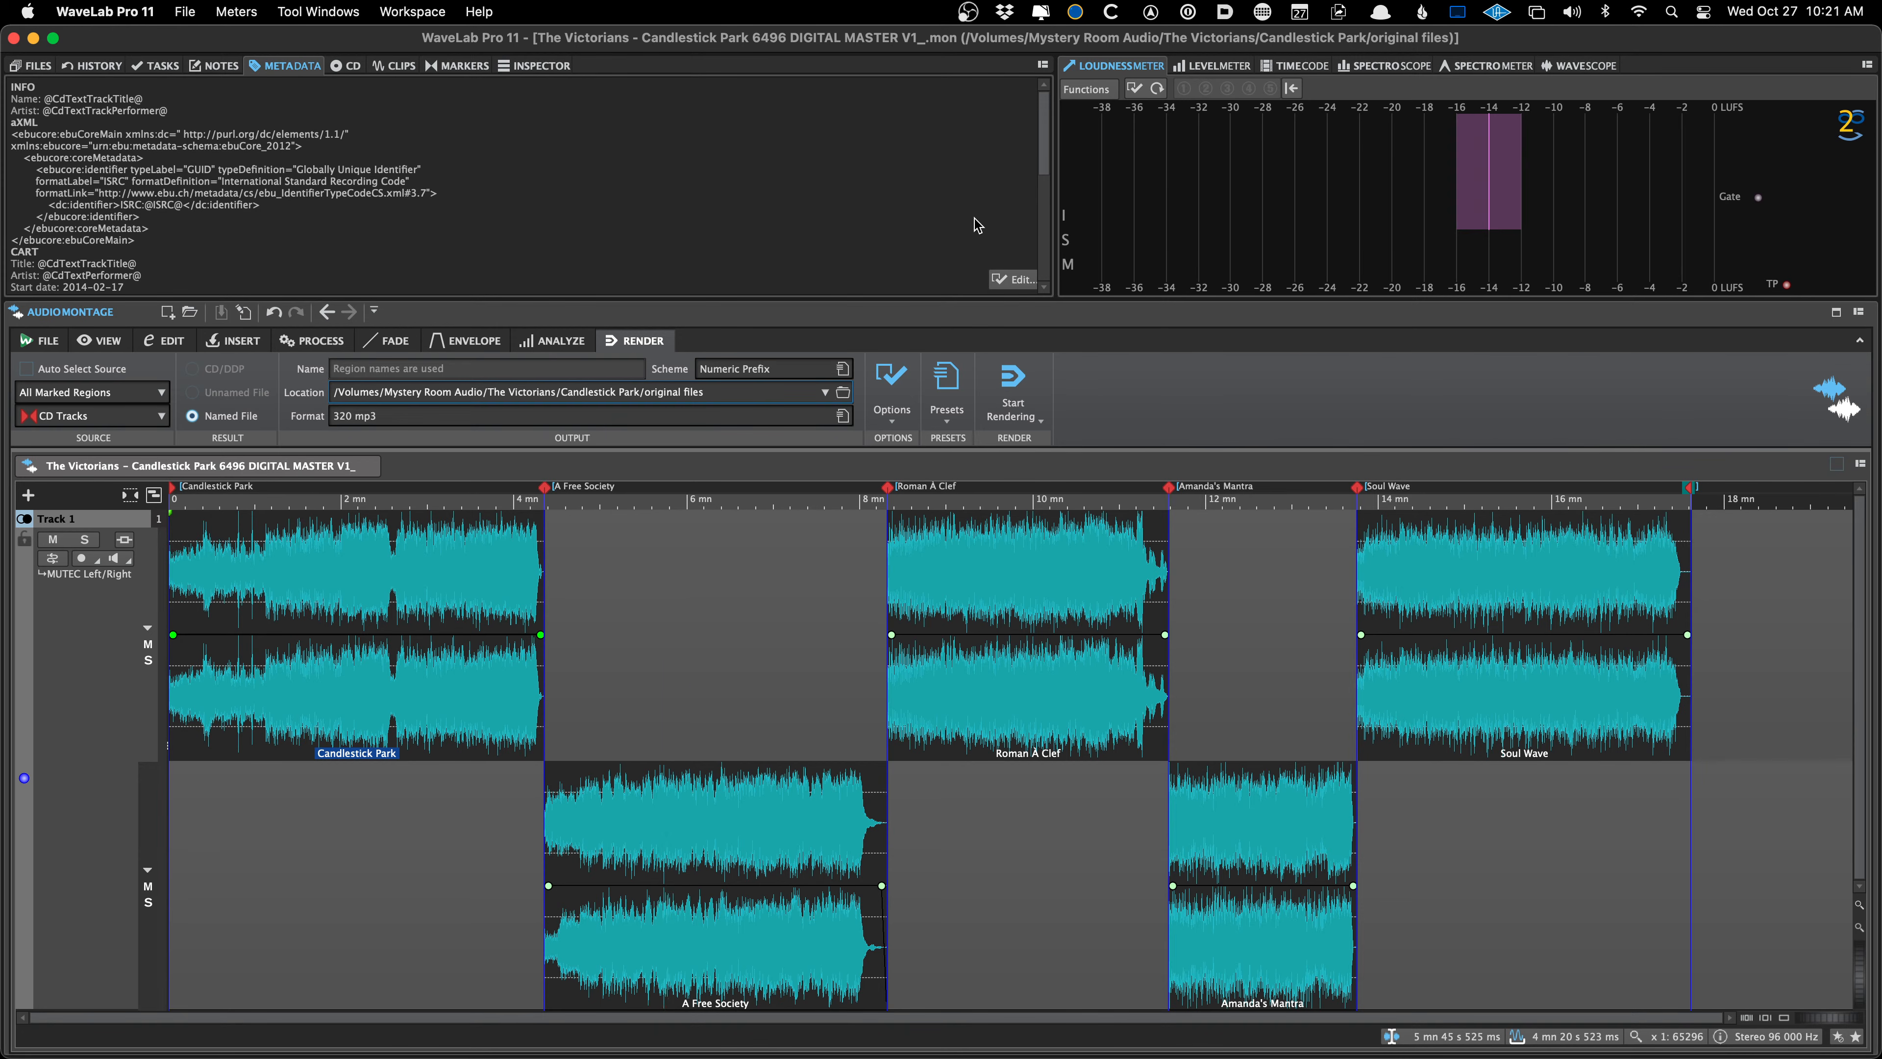
{"action": "key", "text": "super+n"}
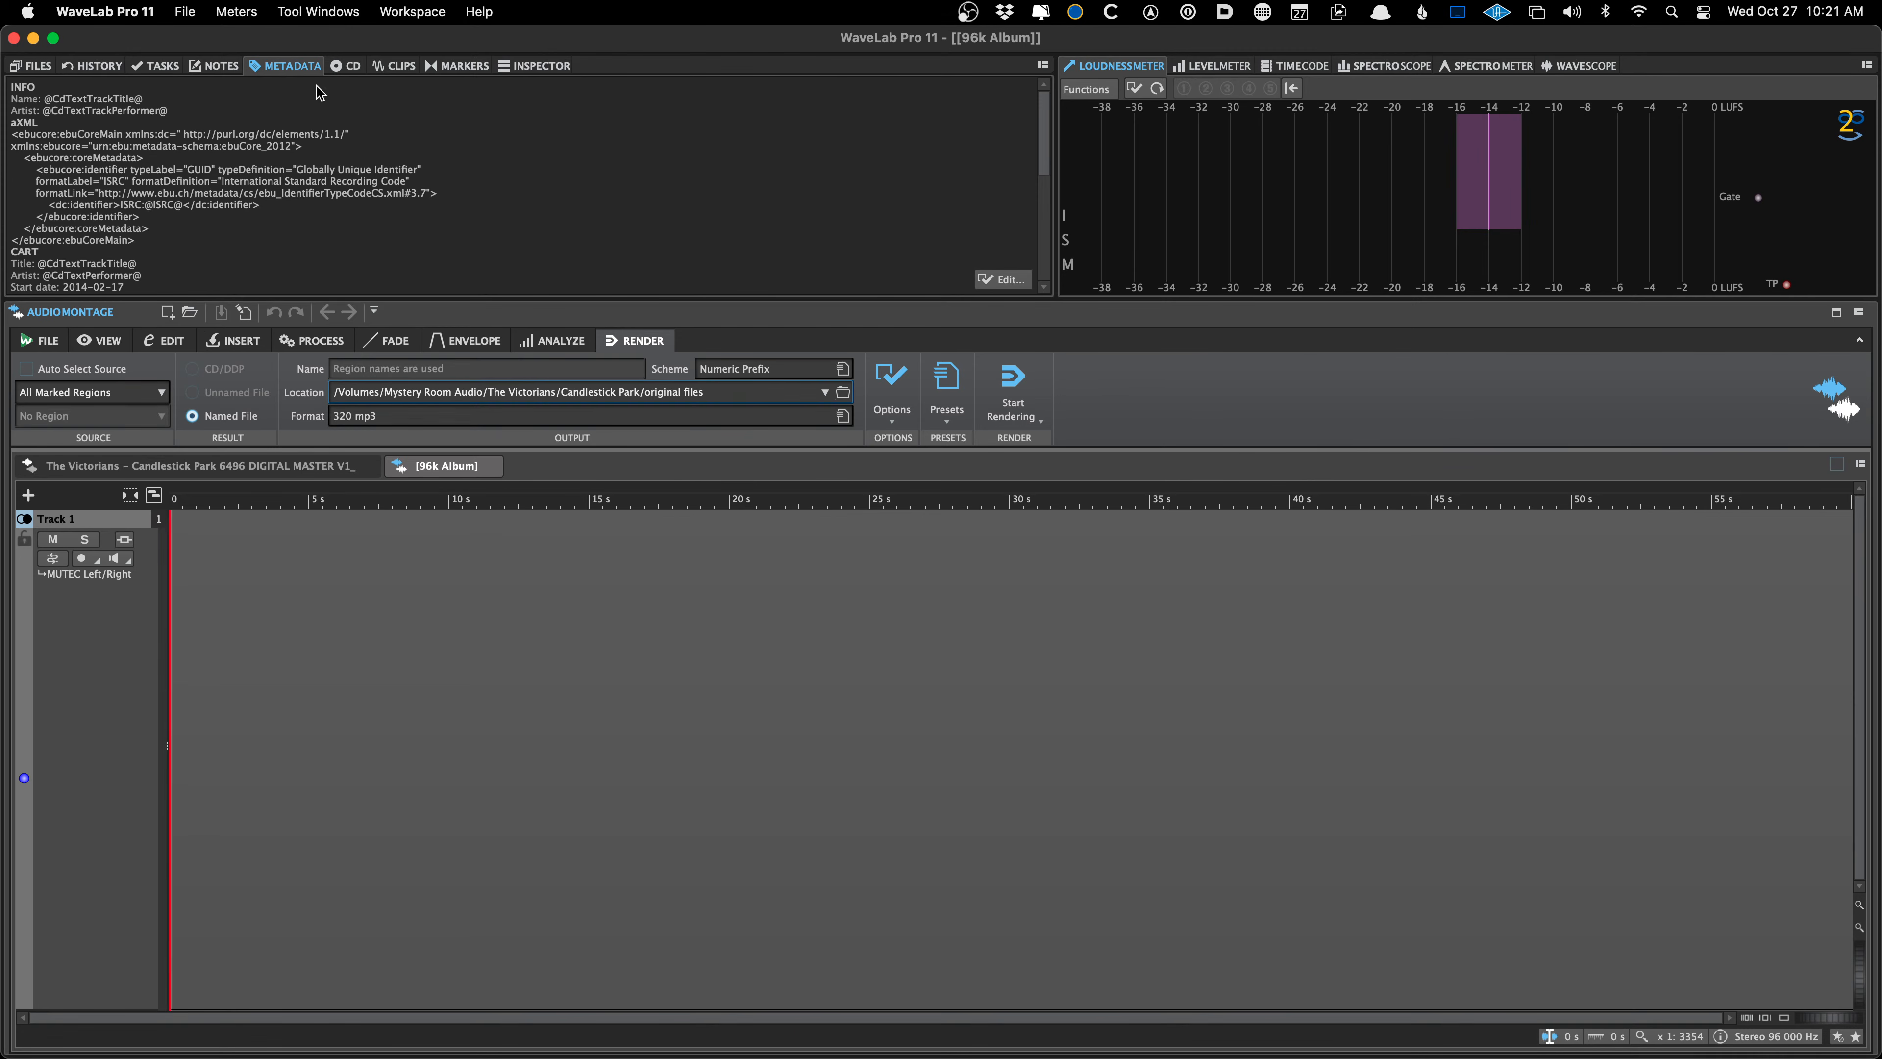
{"action": "left_click", "coordinate": [1000, 279]}
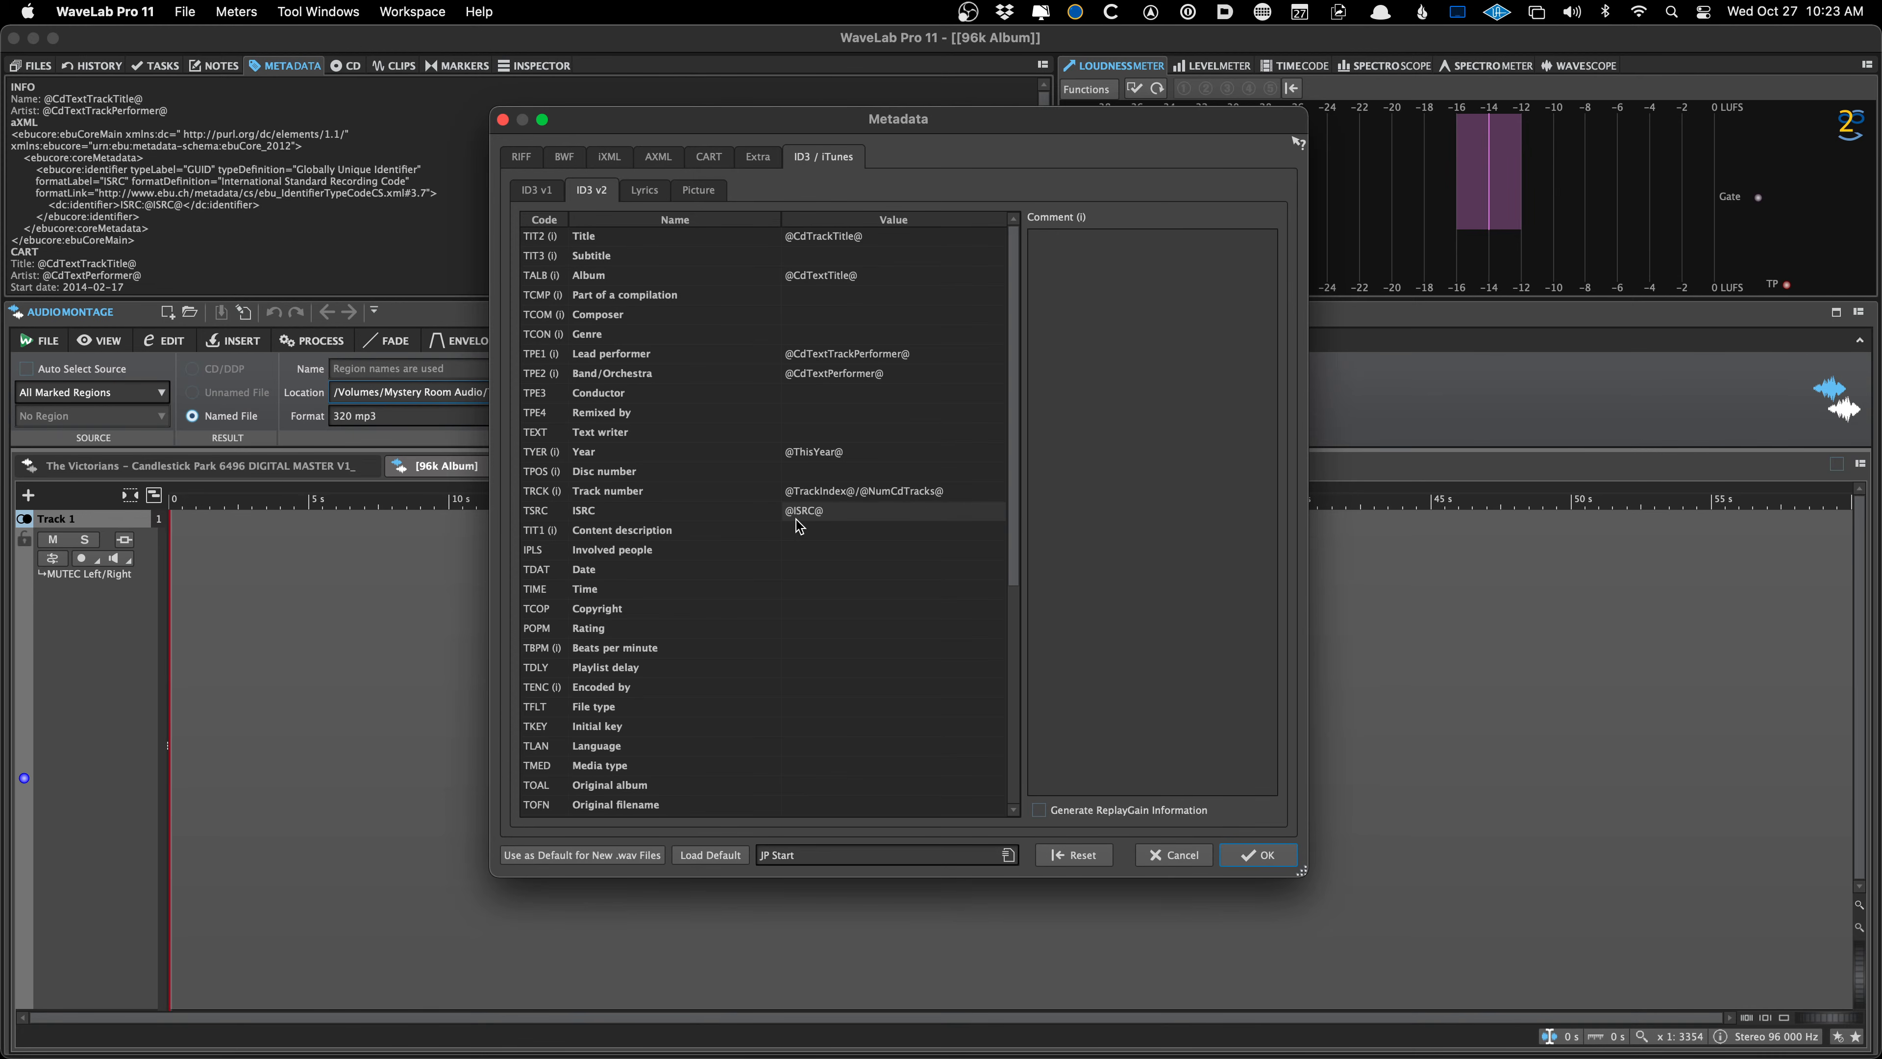
Examine the full list of ID3 v2 fields and the variables preset for them in the template metadata
{"action": "scroll", "coordinate": [796, 519], "scroll_direction": "down", "scroll_amount": 1}
{"action": "scroll", "coordinate": [795, 518], "scroll_direction": "down", "scroll_amount": 8}
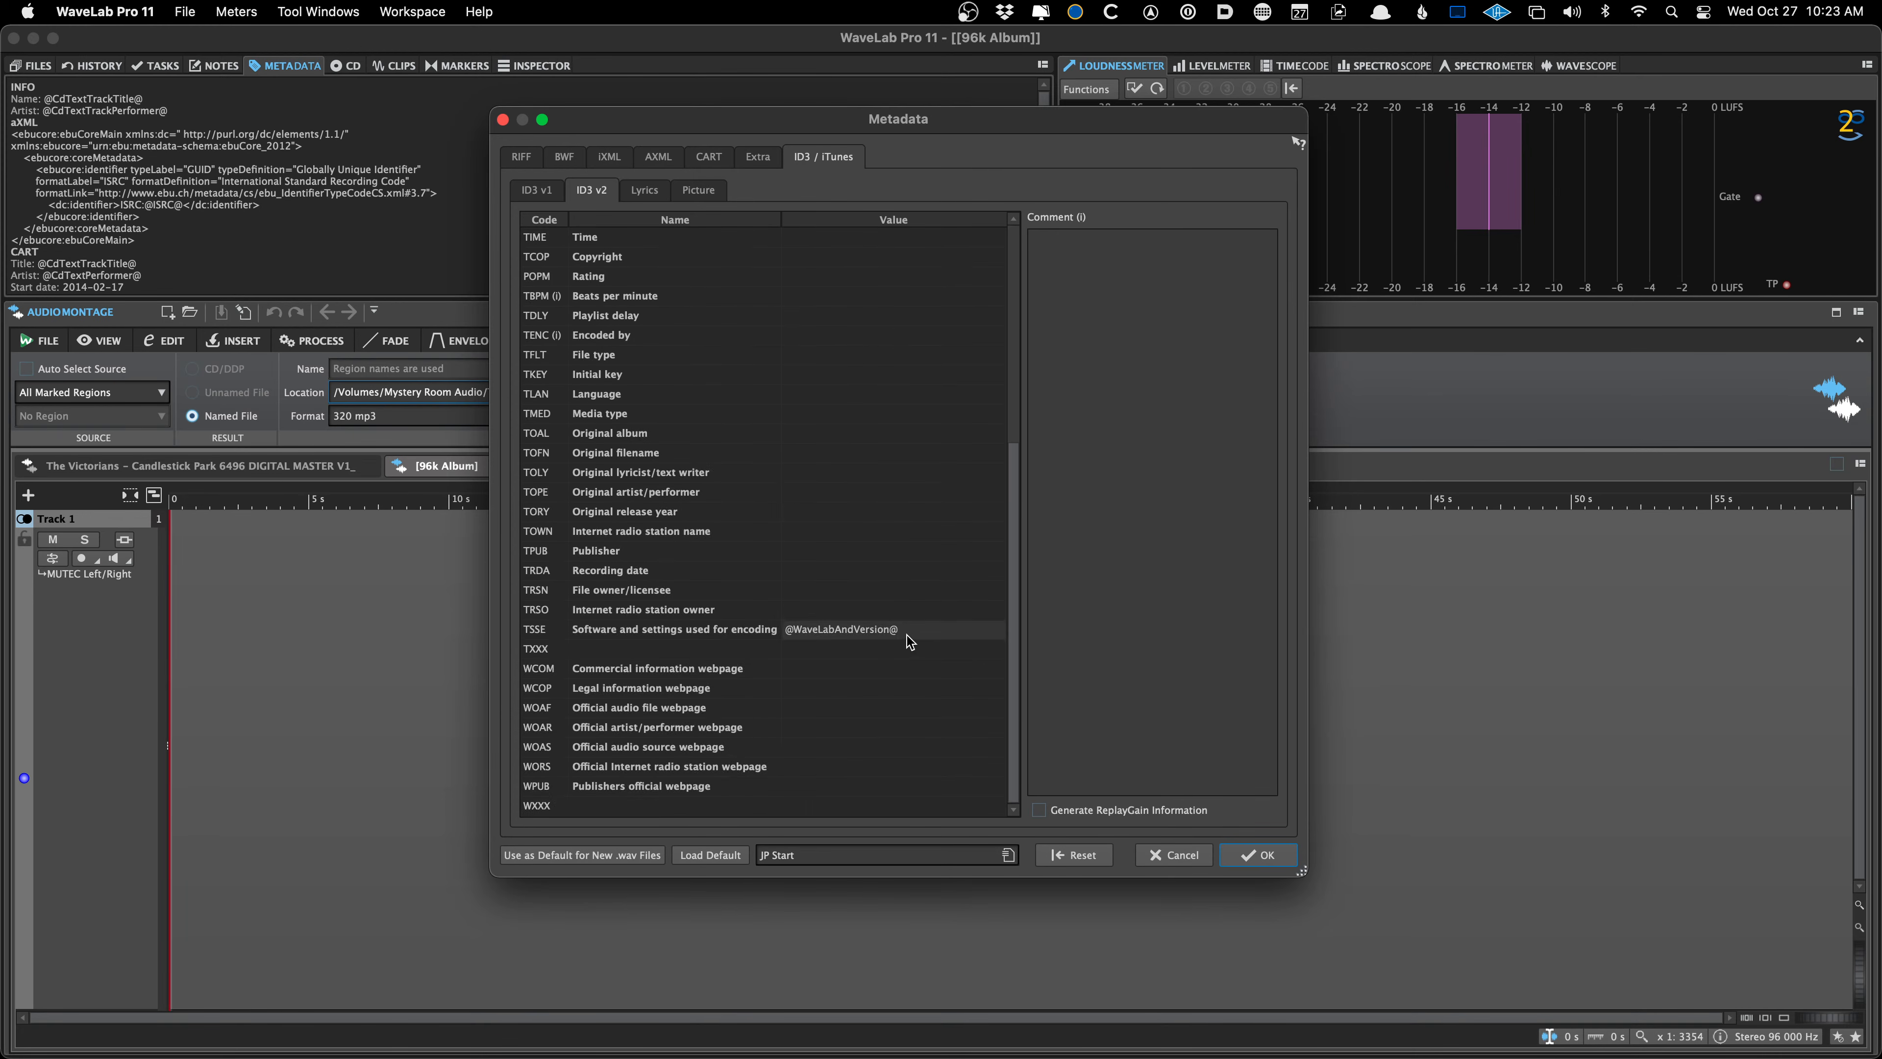
{"action": "scroll", "coordinate": [904, 644], "scroll_direction": "up", "scroll_amount": 2}
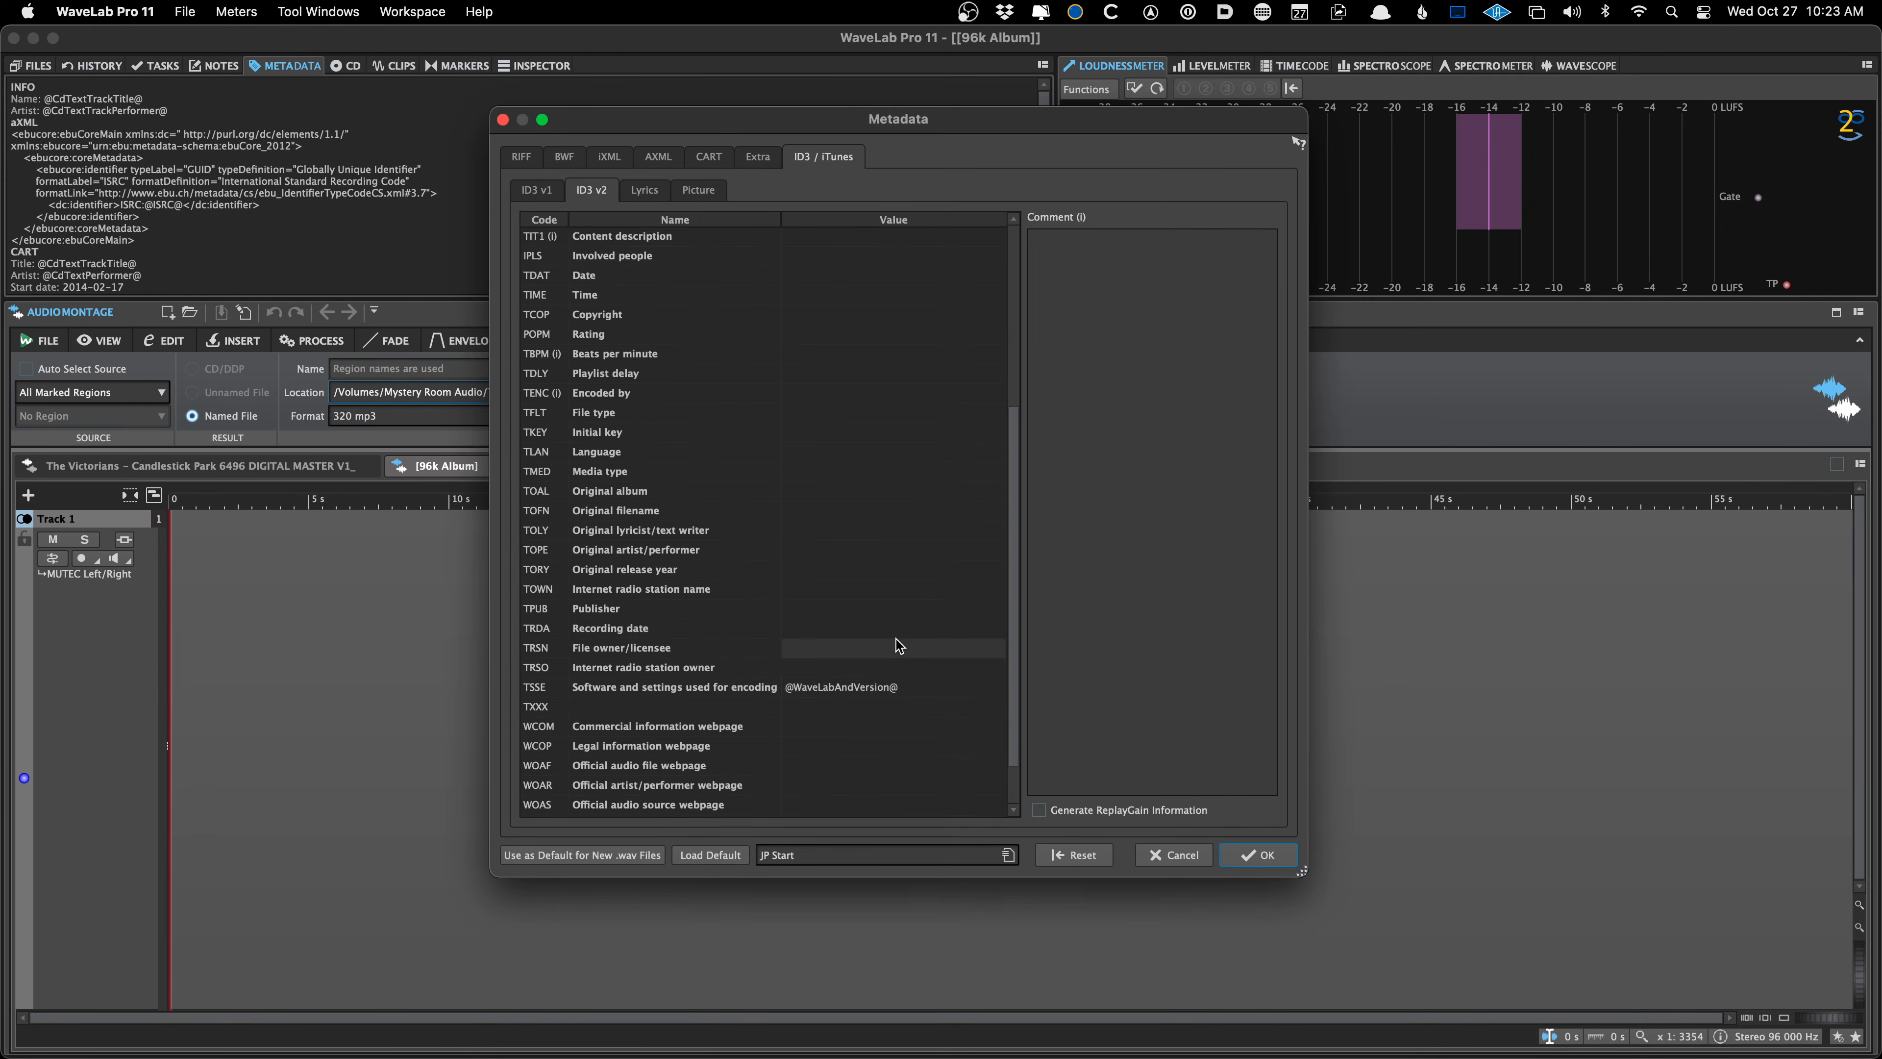
{"action": "scroll", "coordinate": [896, 637], "scroll_direction": "up", "scroll_amount": 1}
{"action": "scroll", "coordinate": [900, 630], "scroll_direction": "down", "scroll_amount": 1}
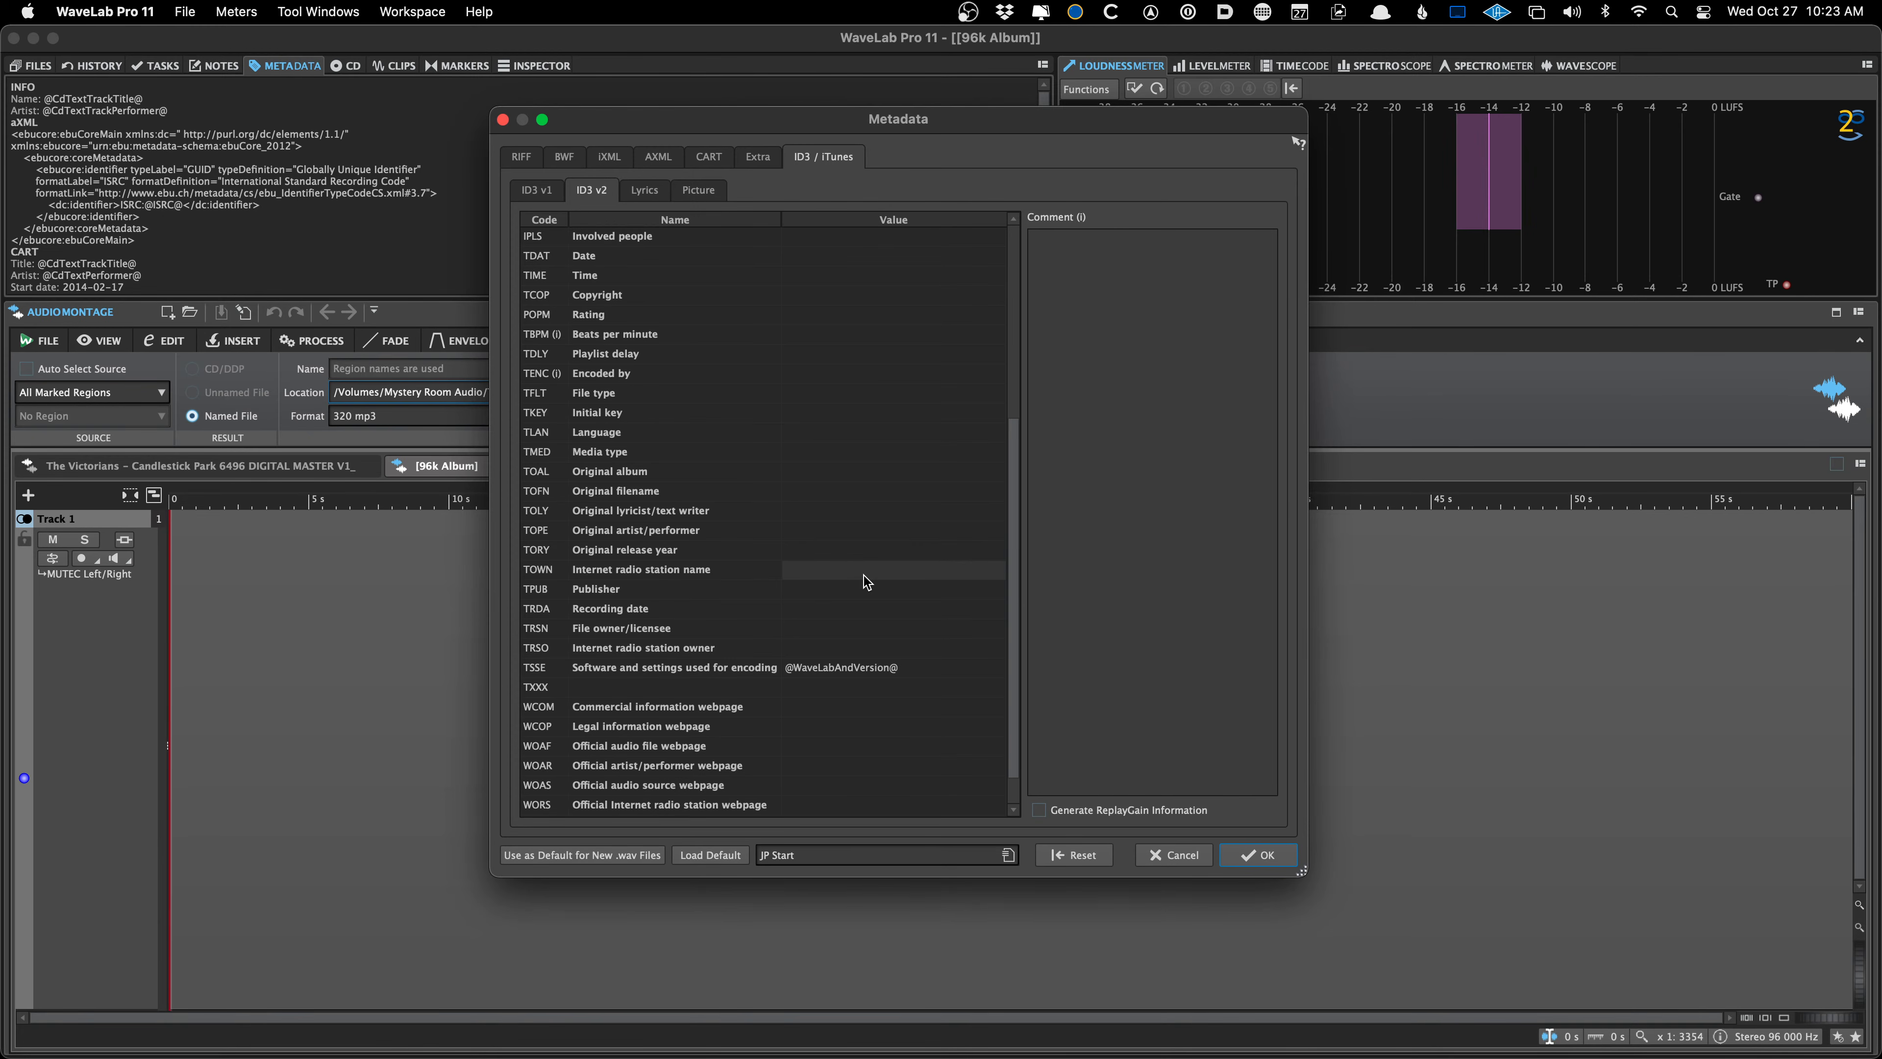
{"action": "scroll", "coordinate": [867, 582], "scroll_direction": "up", "scroll_amount": 15}
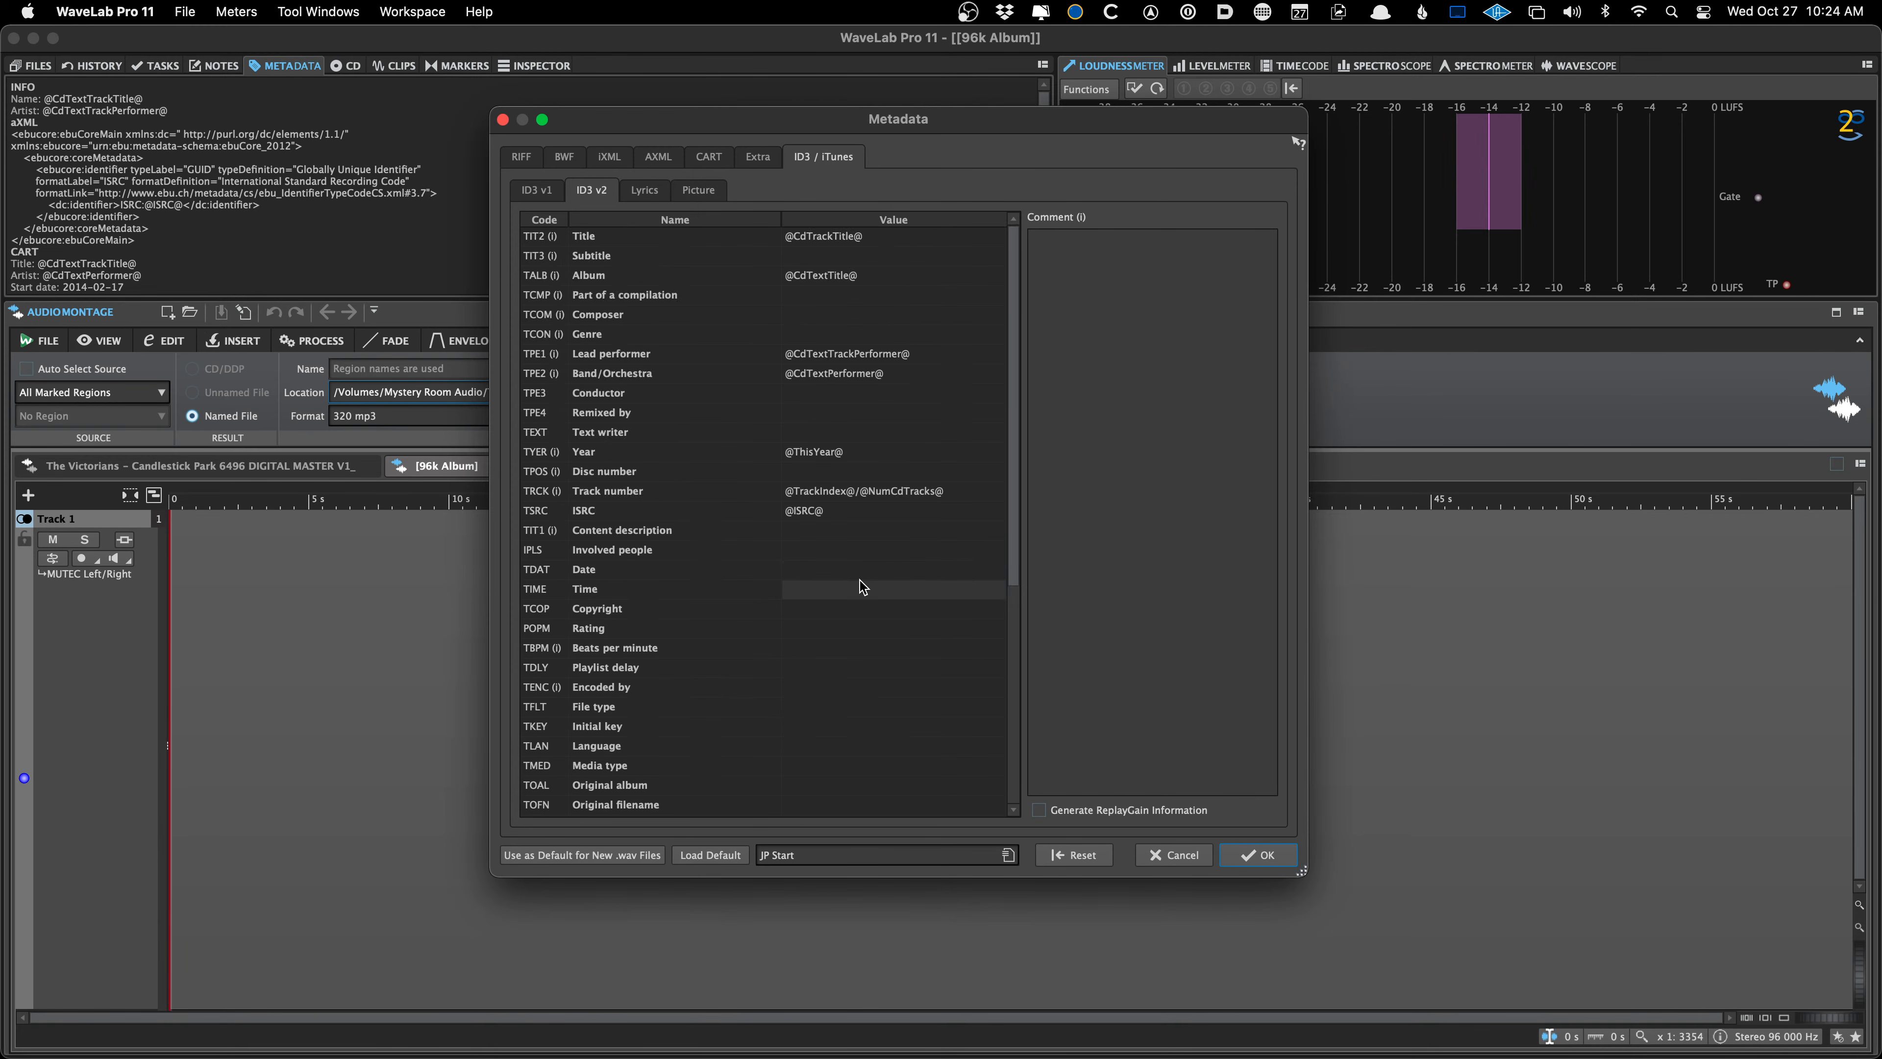
{"action": "scroll", "coordinate": [861, 587], "scroll_direction": "down", "scroll_amount": 3}
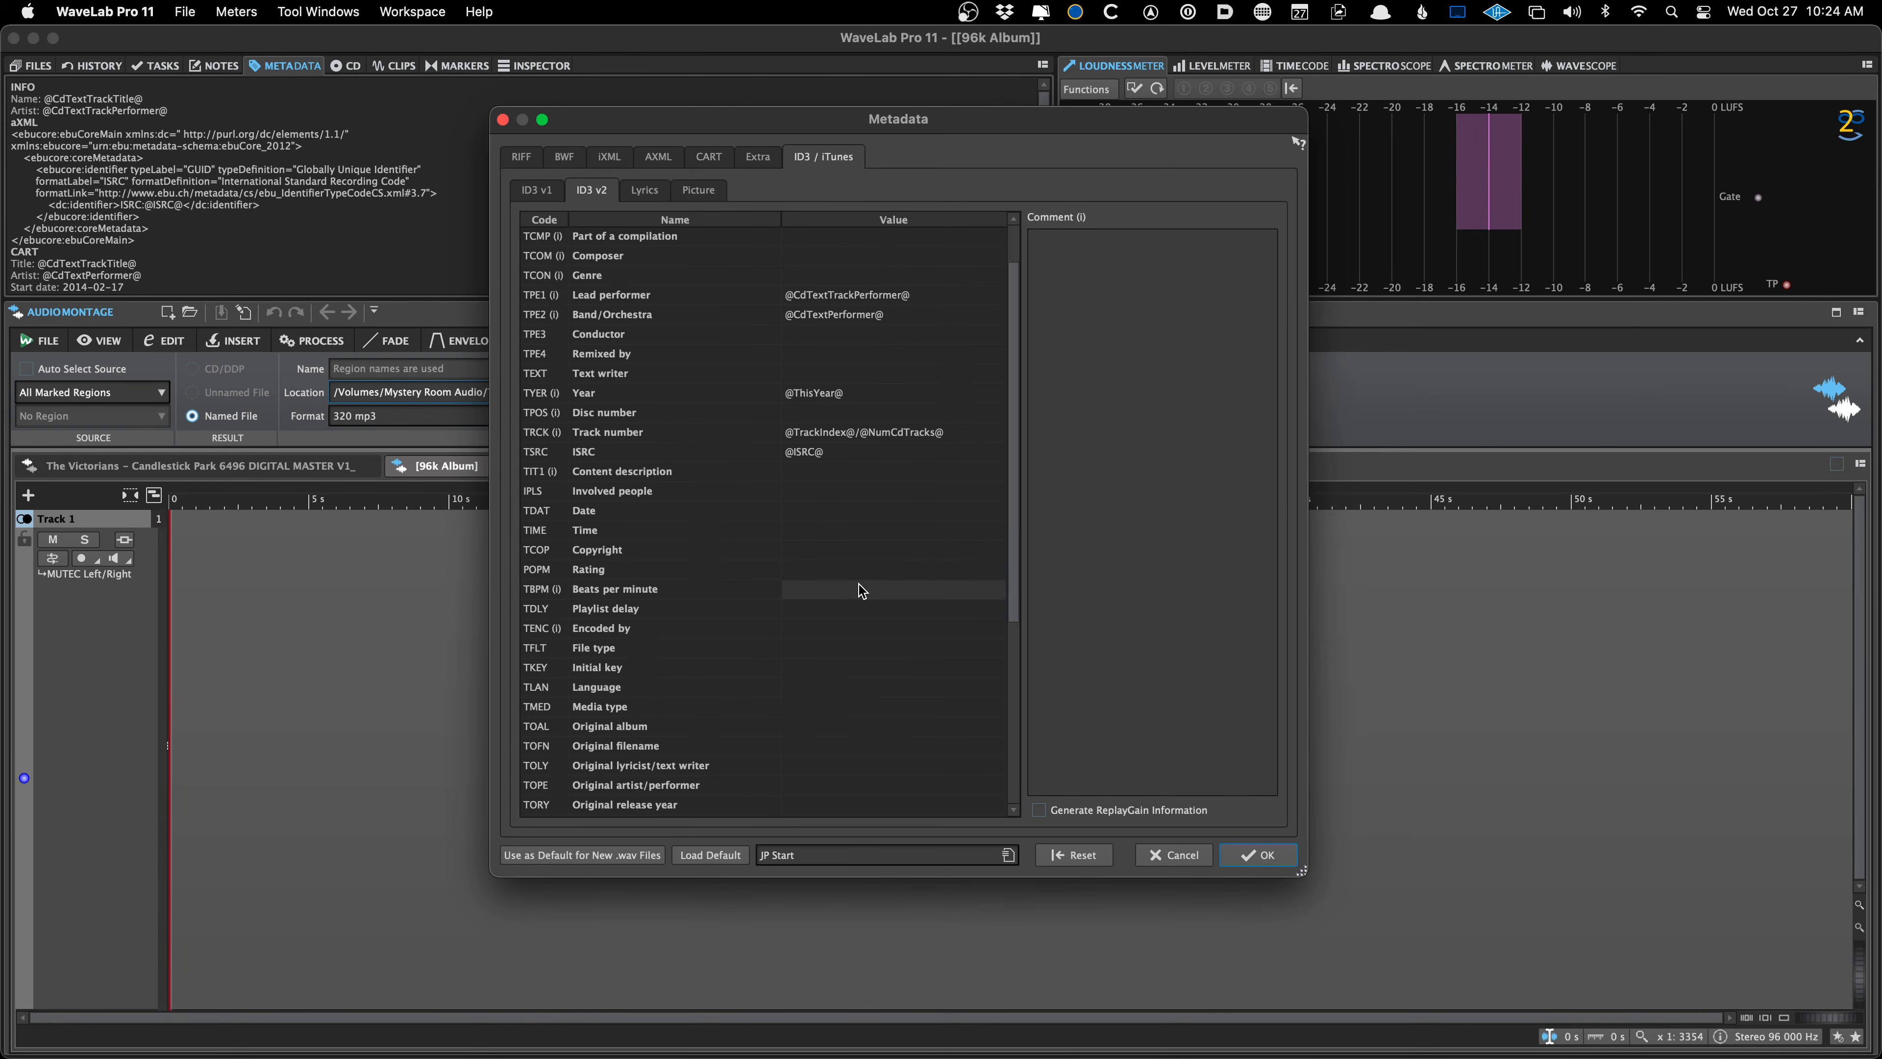
{"action": "scroll", "coordinate": [859, 584], "scroll_direction": "up", "scroll_amount": 3}
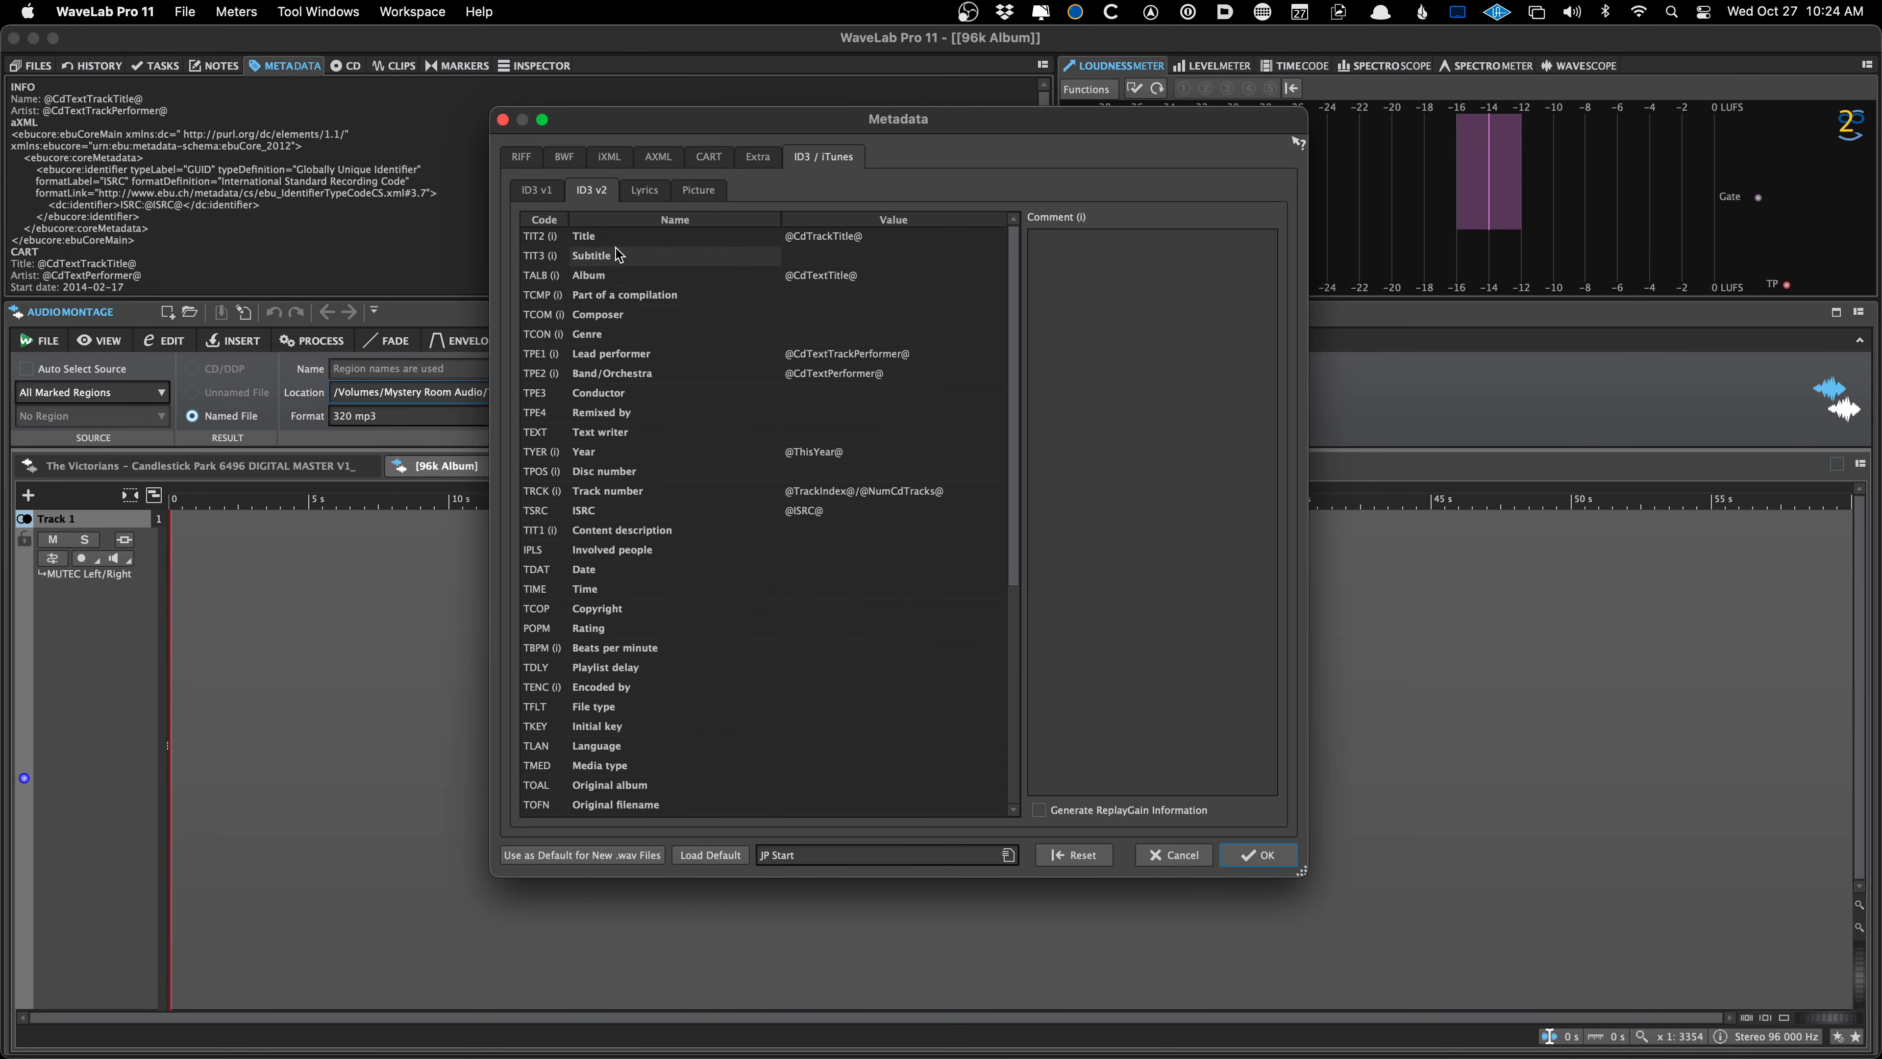
Check the ID3 v1 title, album and artist variables, and return to the ID3 v2 fields
{"action": "left_click", "coordinate": [538, 190]}
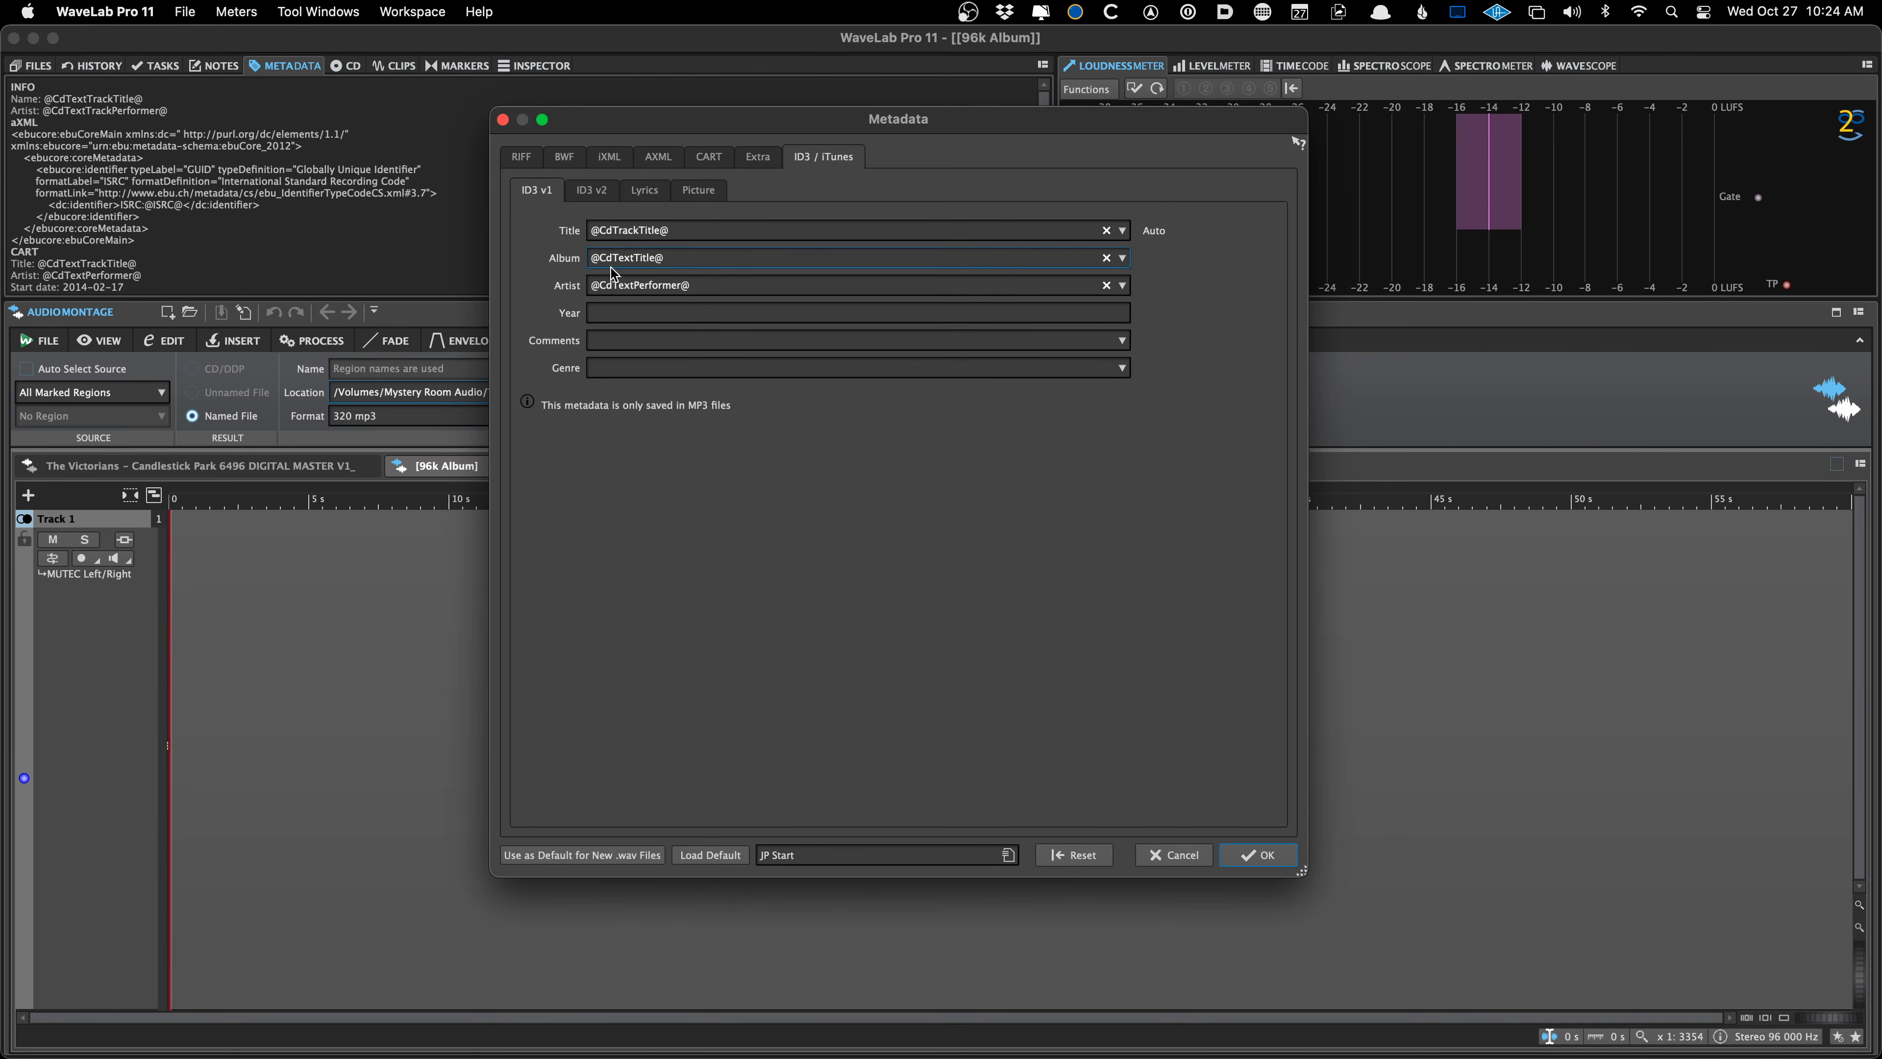
{"action": "left_click", "coordinate": [619, 282]}
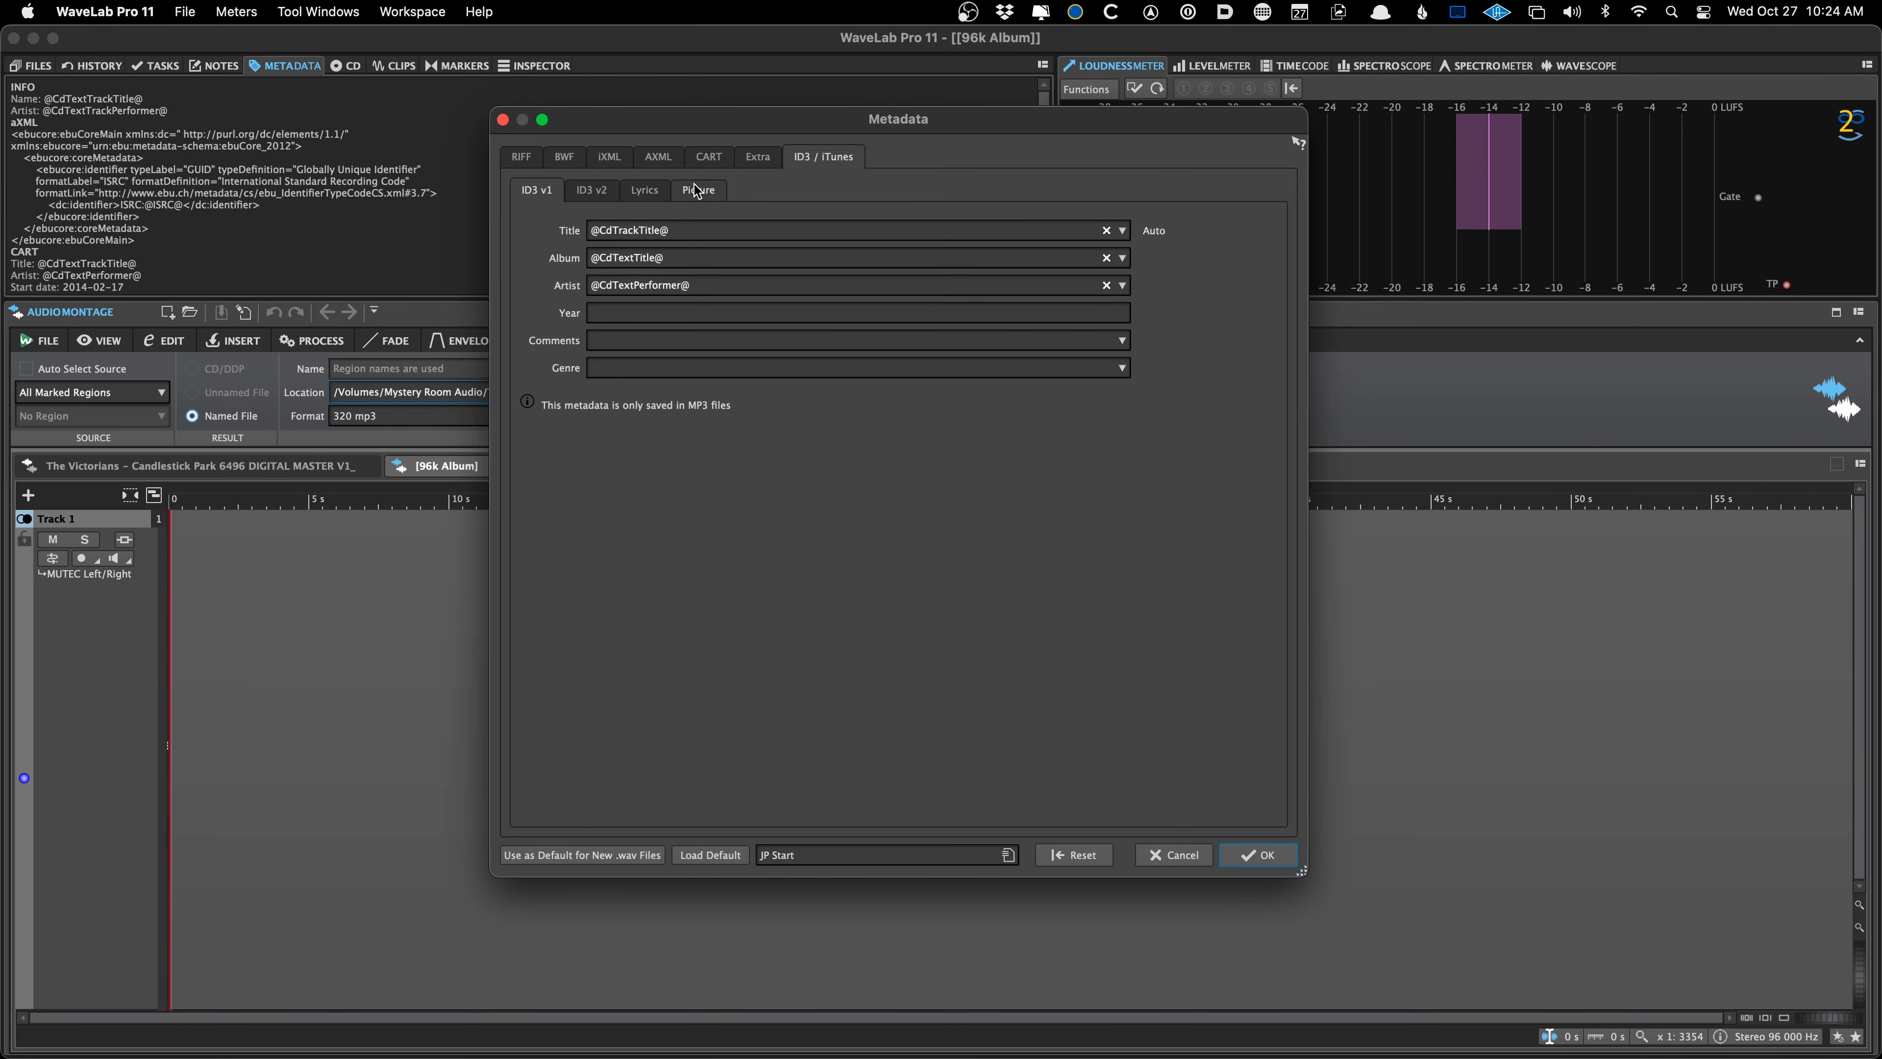
{"action": "left_click", "coordinate": [612, 194]}
{"action": "left_click", "coordinate": [622, 193]}
{"action": "left_click", "coordinate": [614, 194]}
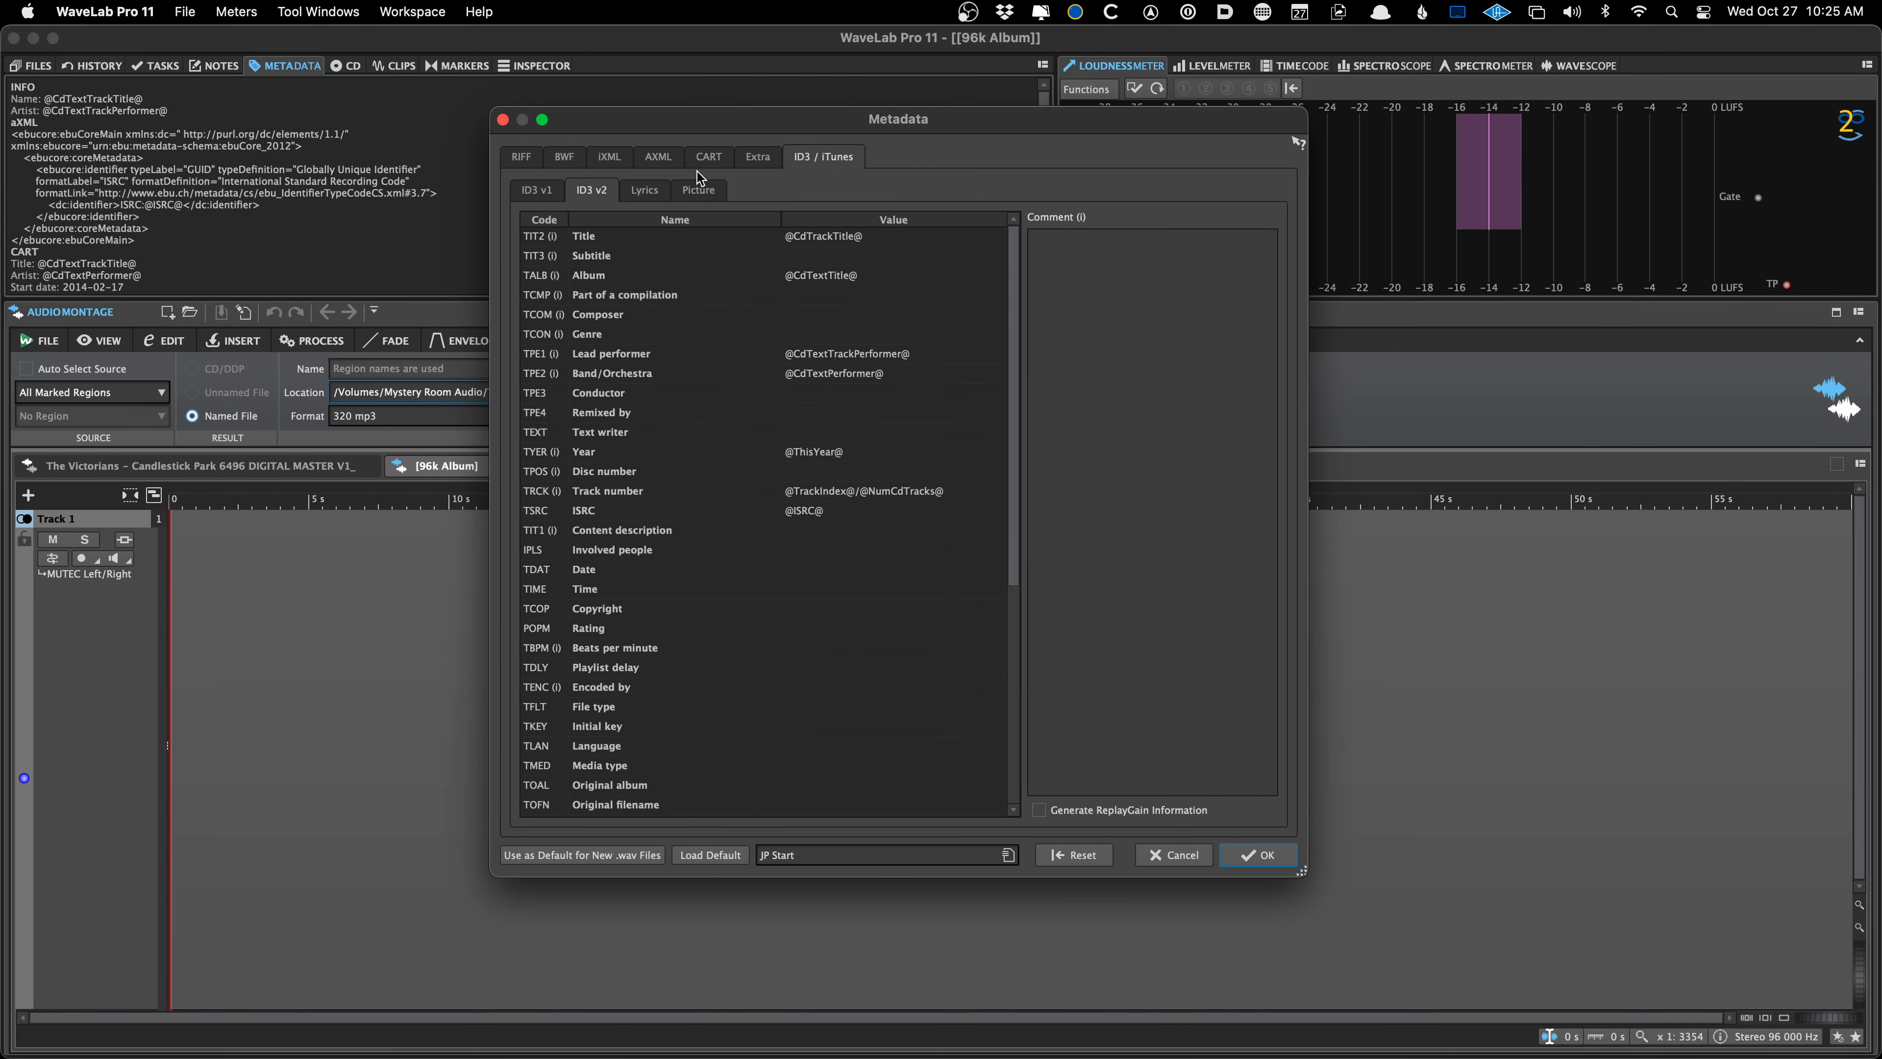
{"action": "left_click", "coordinate": [658, 158]}
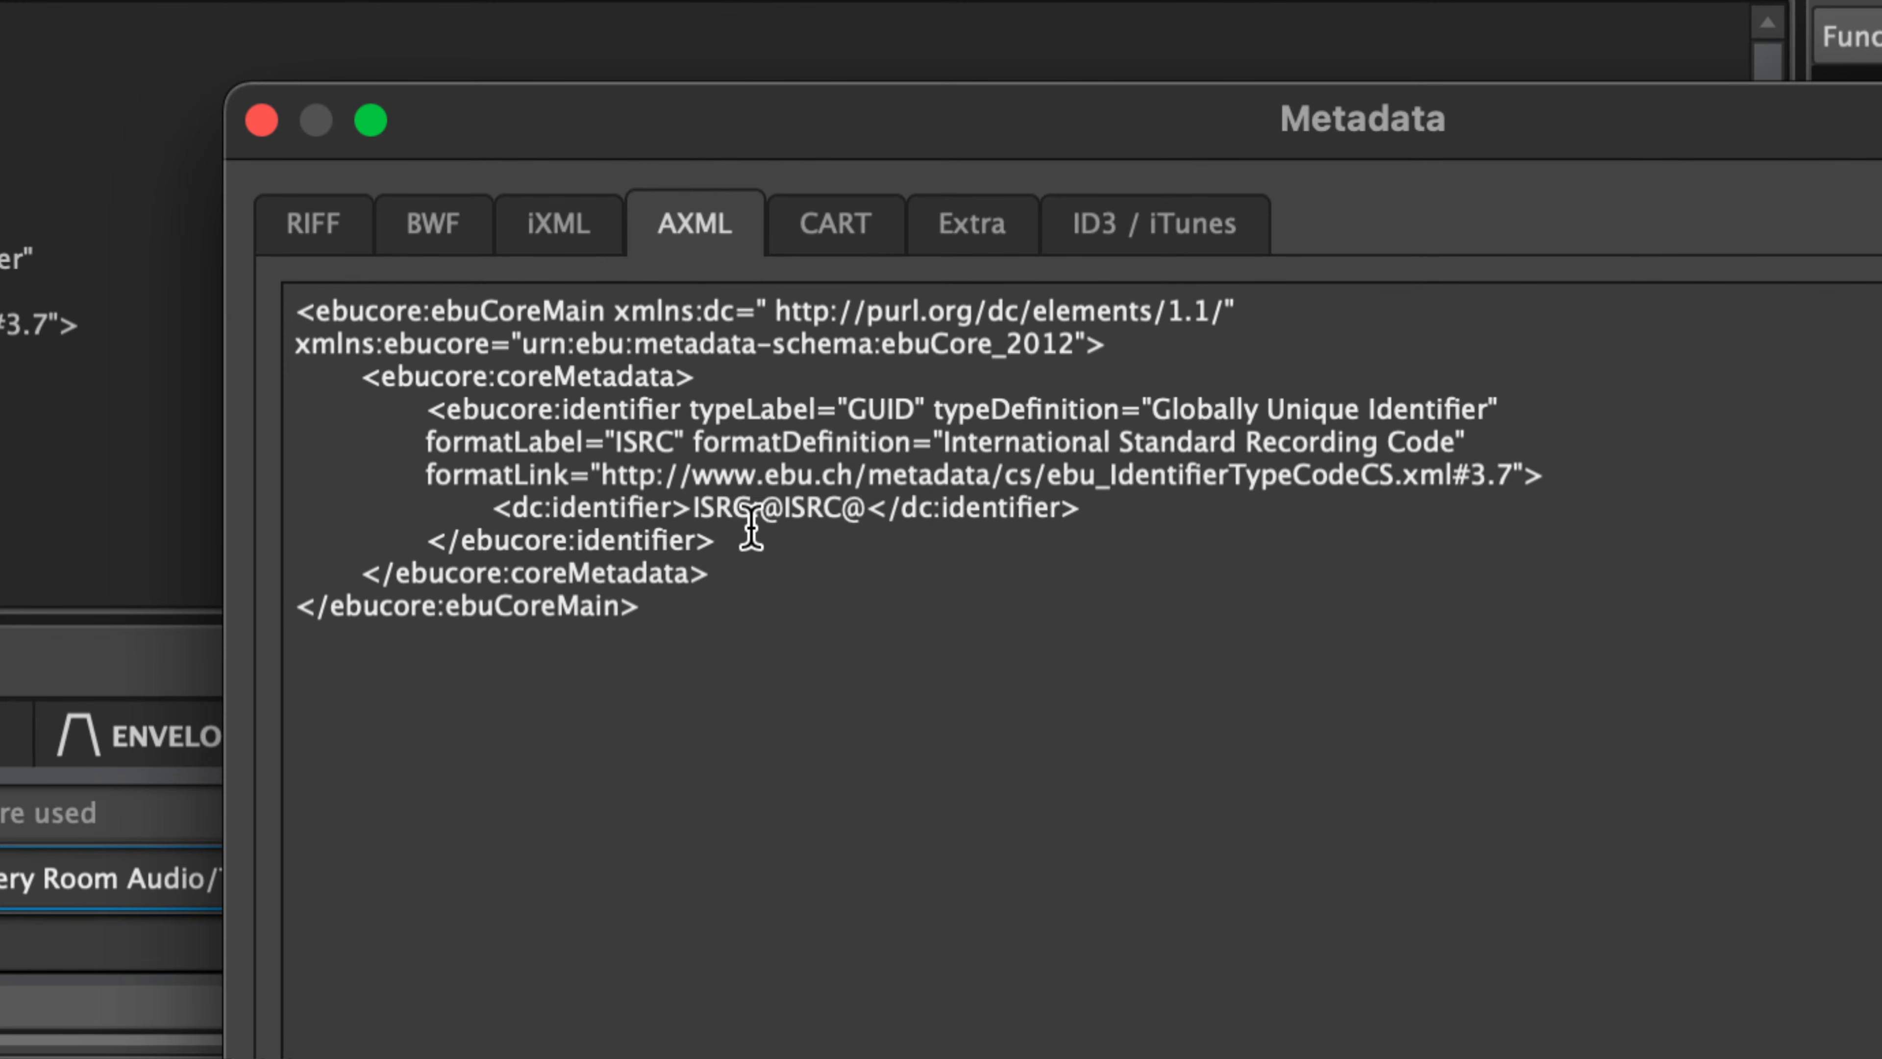
{"action": "left_click_drag", "start_coordinate": [759, 507], "coordinate": [863, 507]}
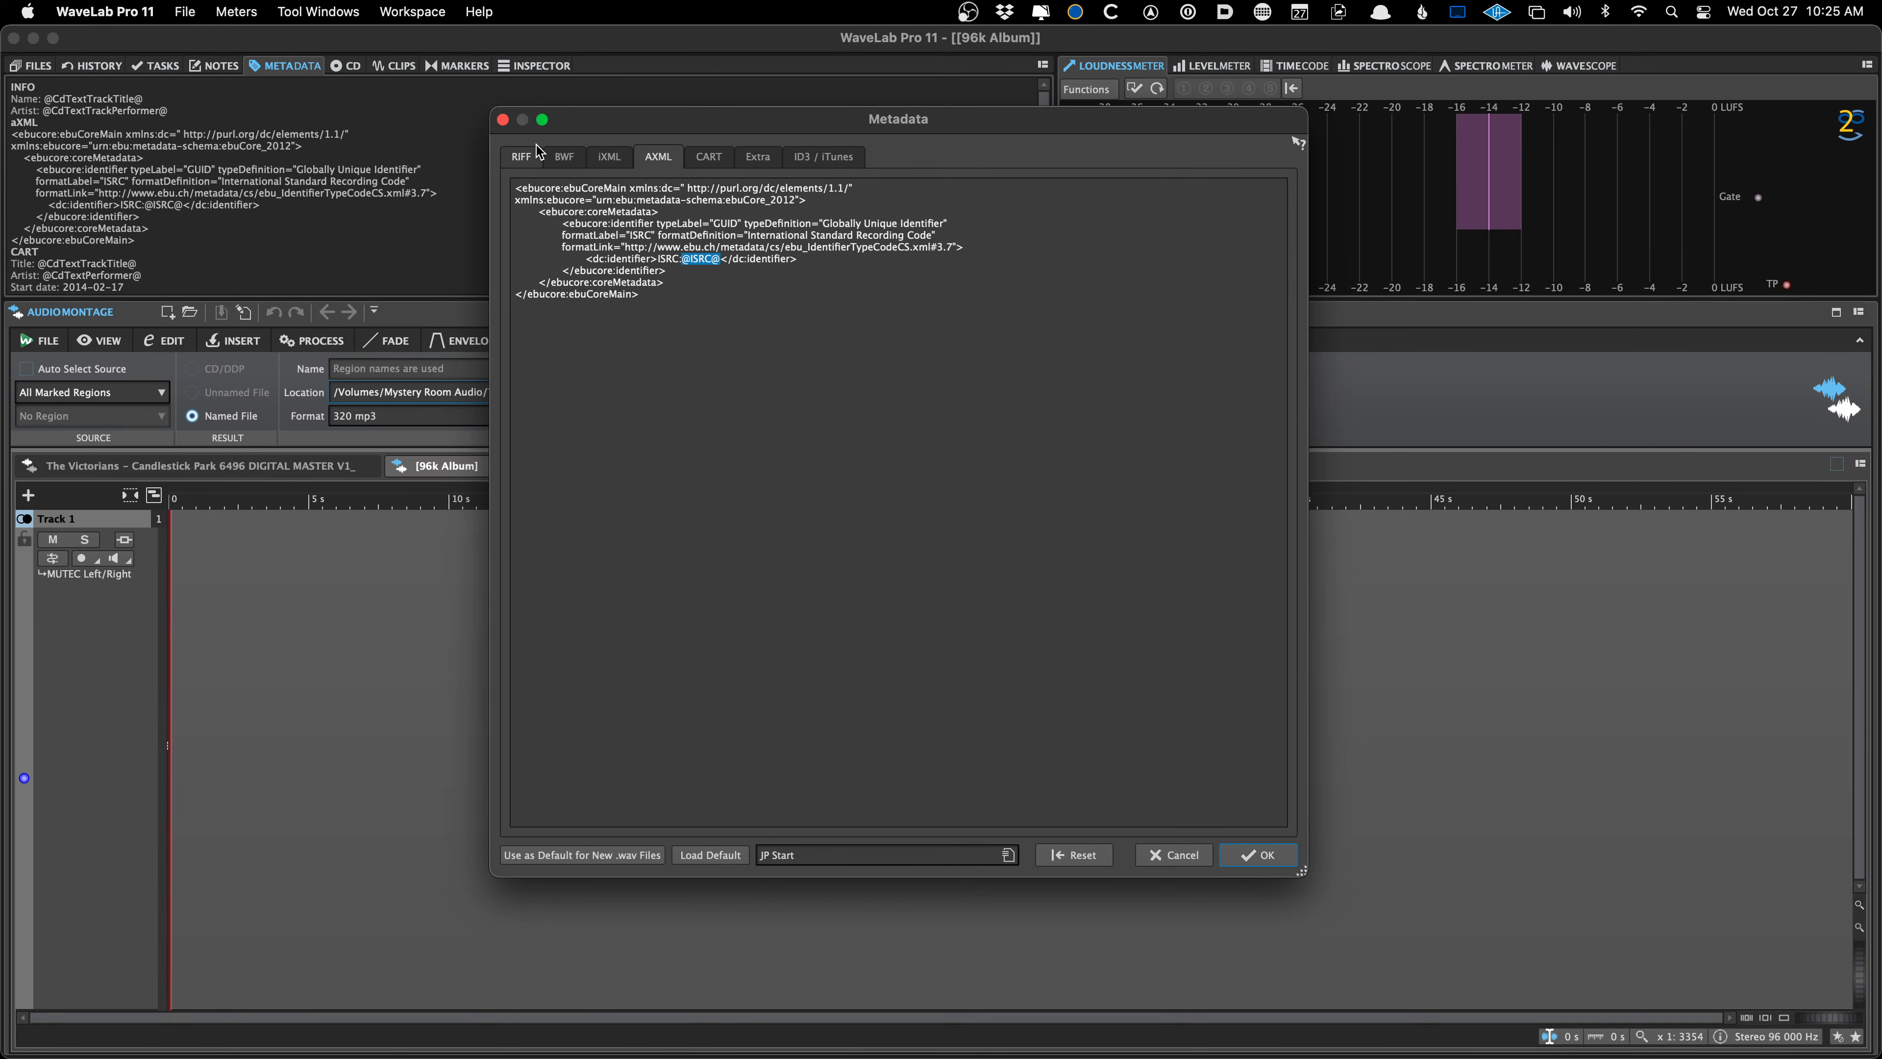
{"action": "left_click", "coordinate": [808, 161]}
{"action": "left_click", "coordinate": [673, 157]}
{"action": "left_click", "coordinate": [815, 159]}
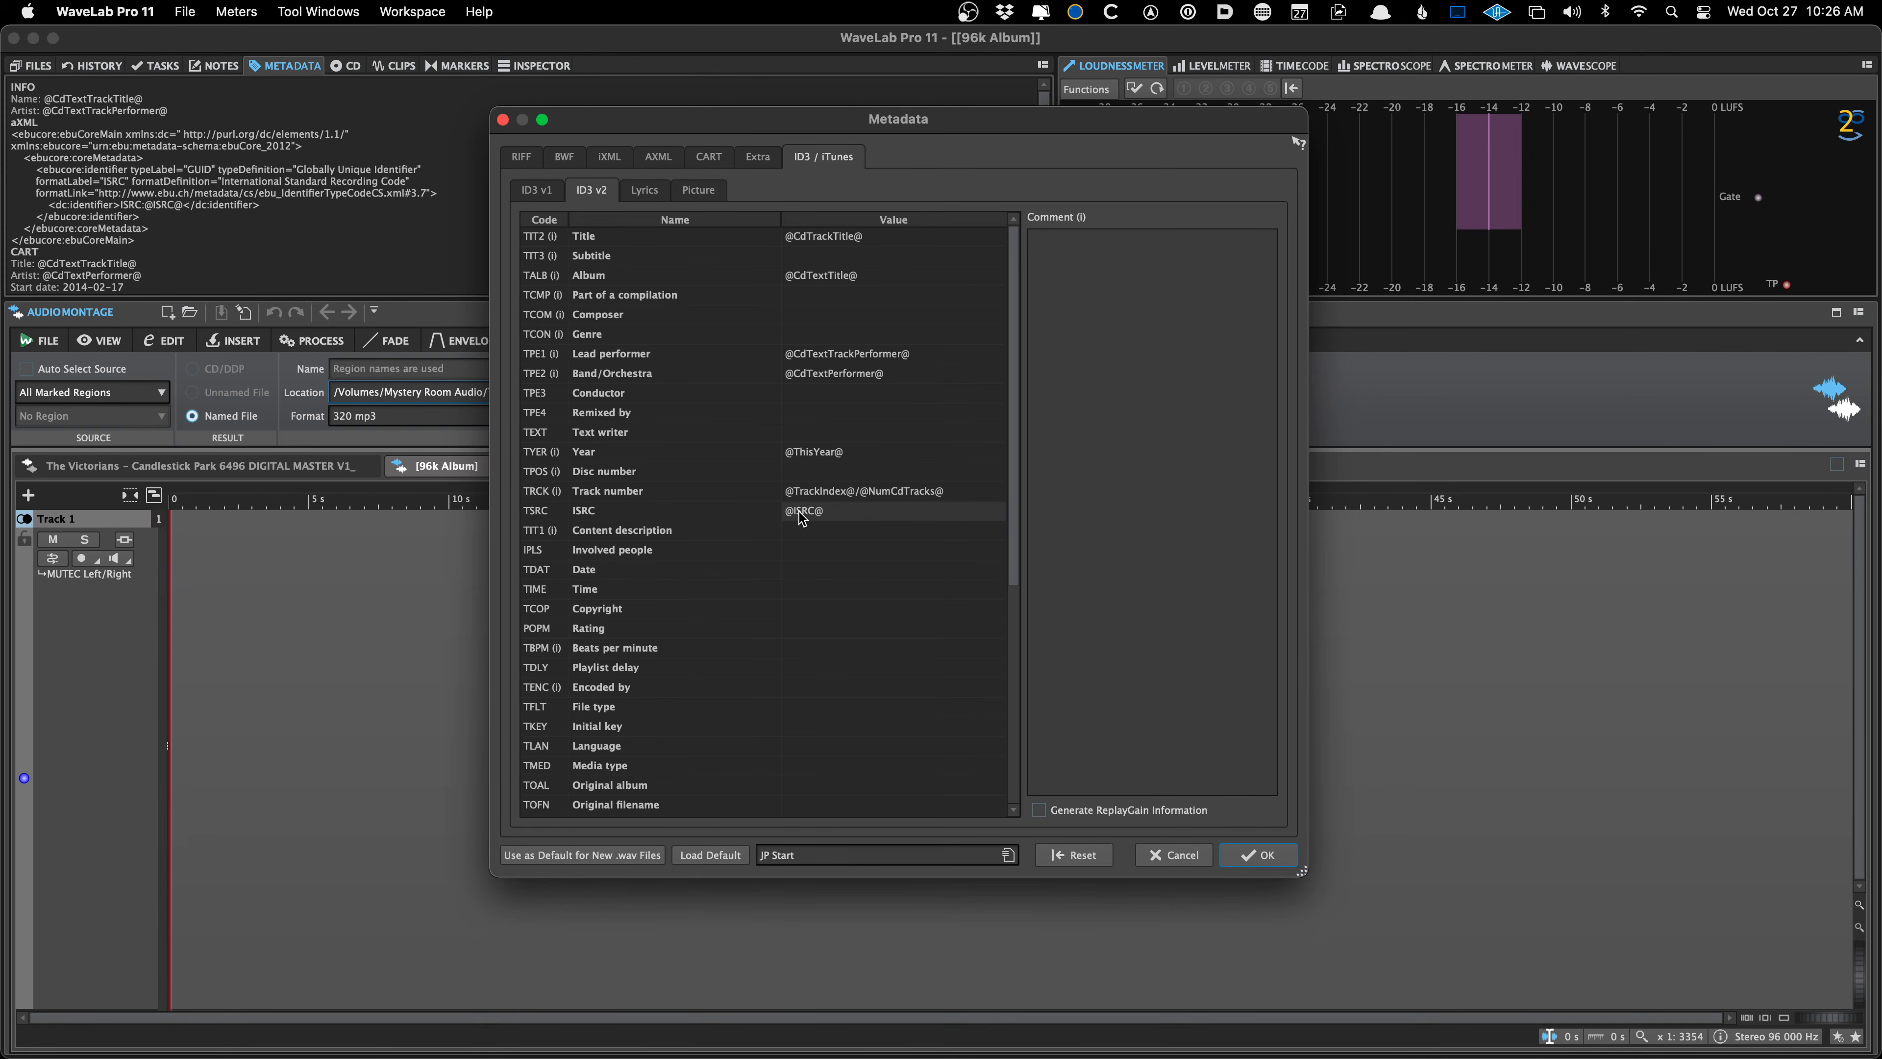
{"action": "left_click", "coordinate": [660, 157]}
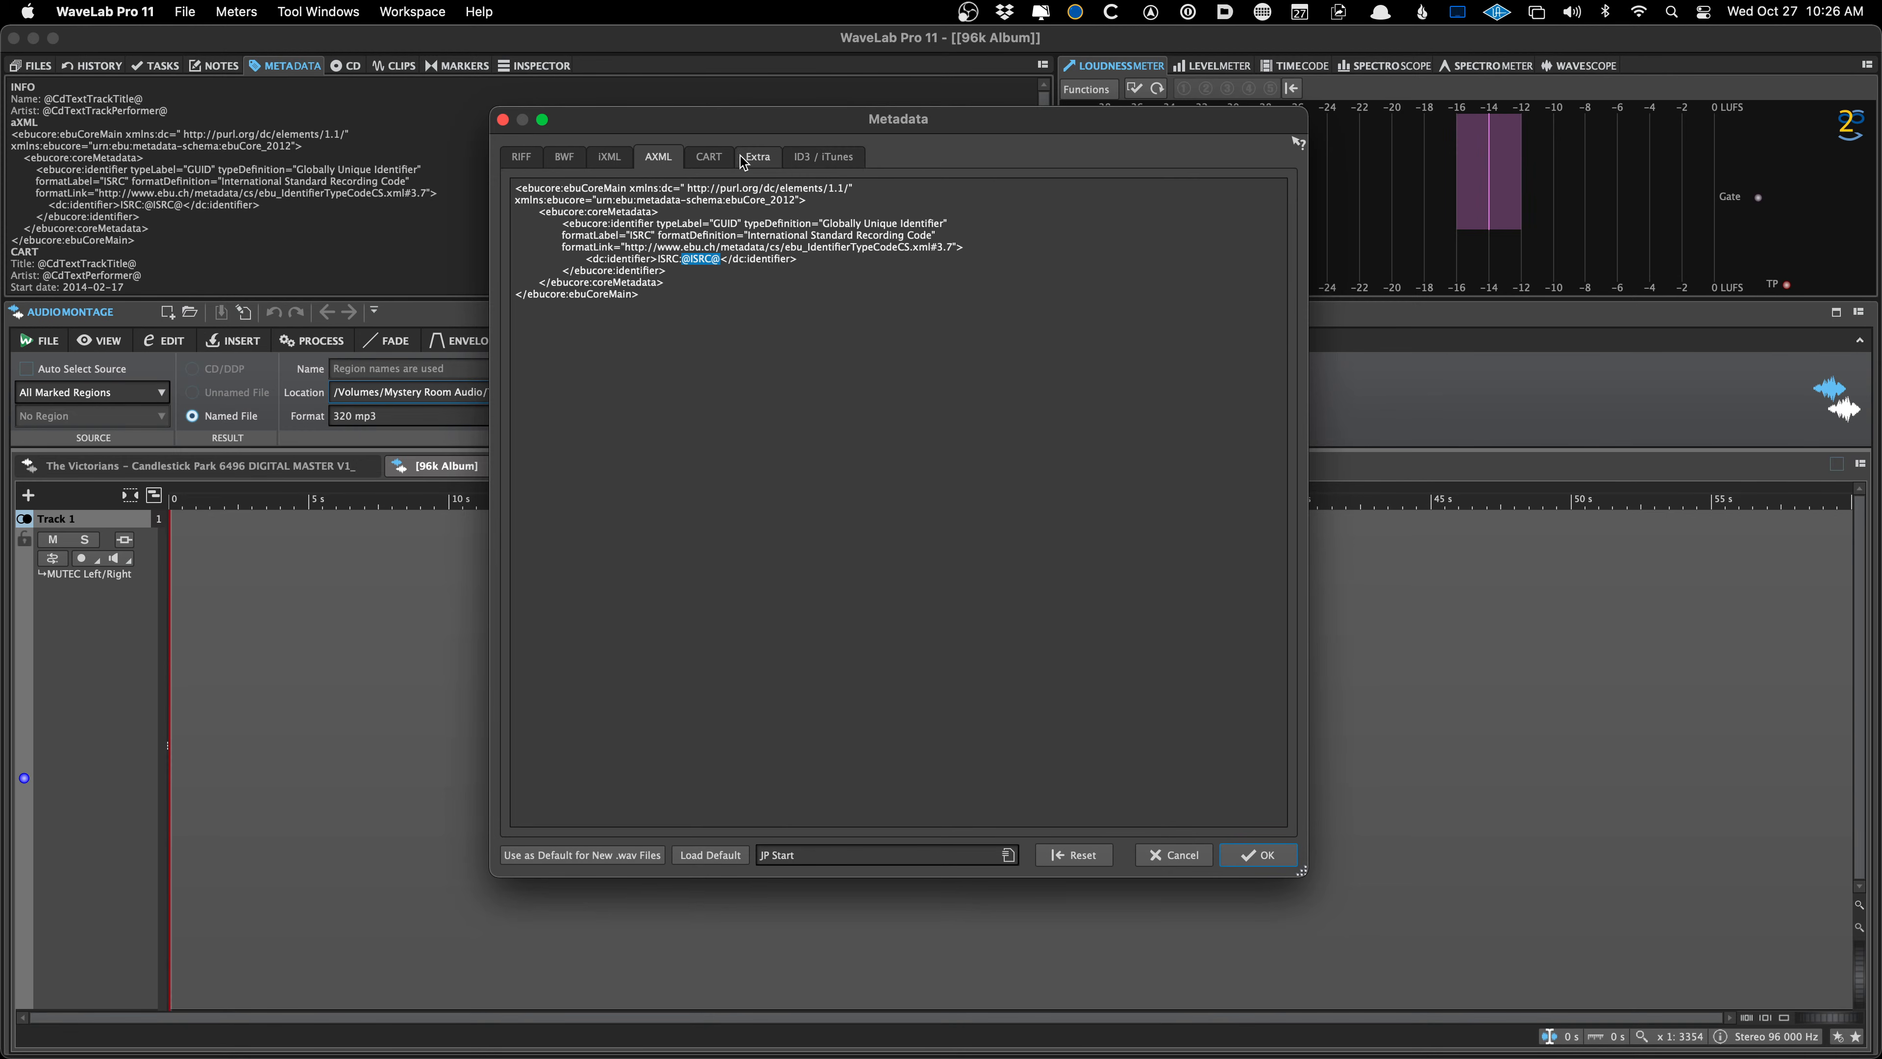
Review the CART, BWF, RIFF, Extra and ID3 metadata, and close the metadata without applying changes
{"action": "left_click", "coordinate": [710, 158]}
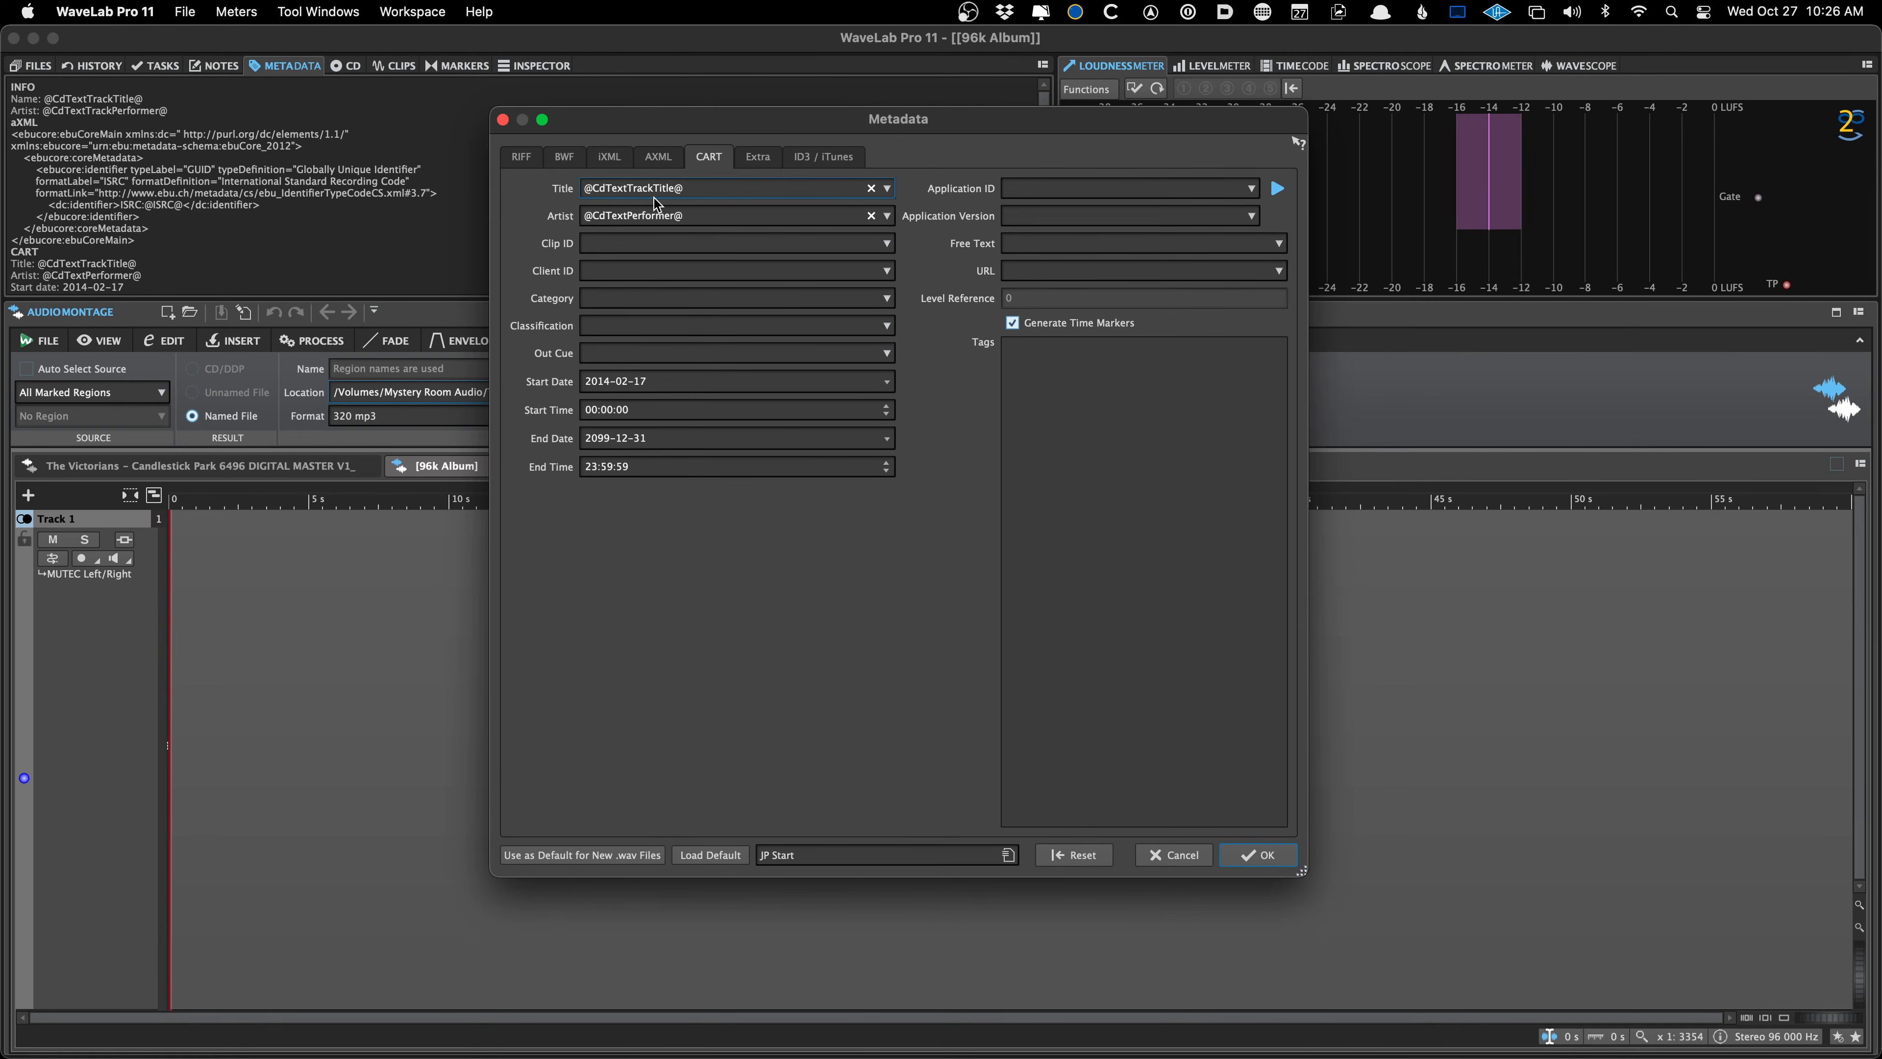
{"action": "left_click", "coordinate": [657, 157]}
{"action": "left_click", "coordinate": [562, 159]}
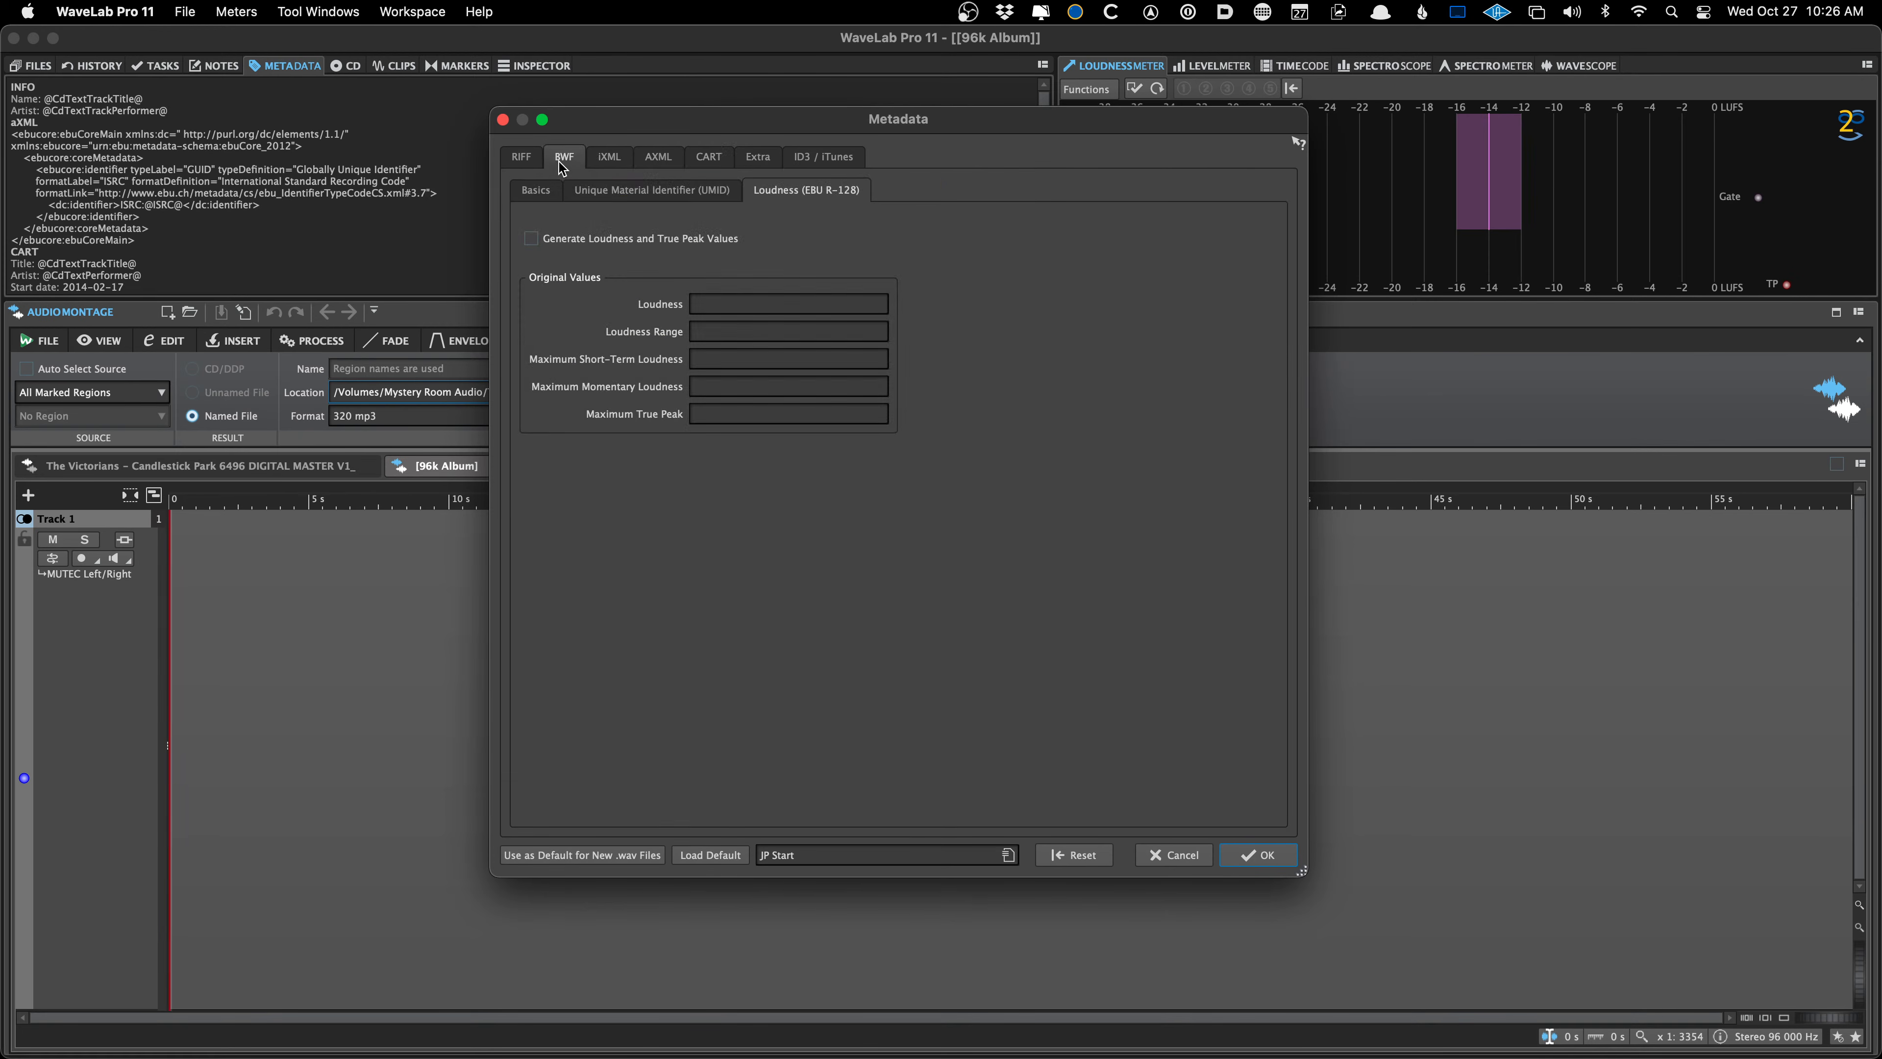
{"action": "left_click", "coordinate": [528, 164]}
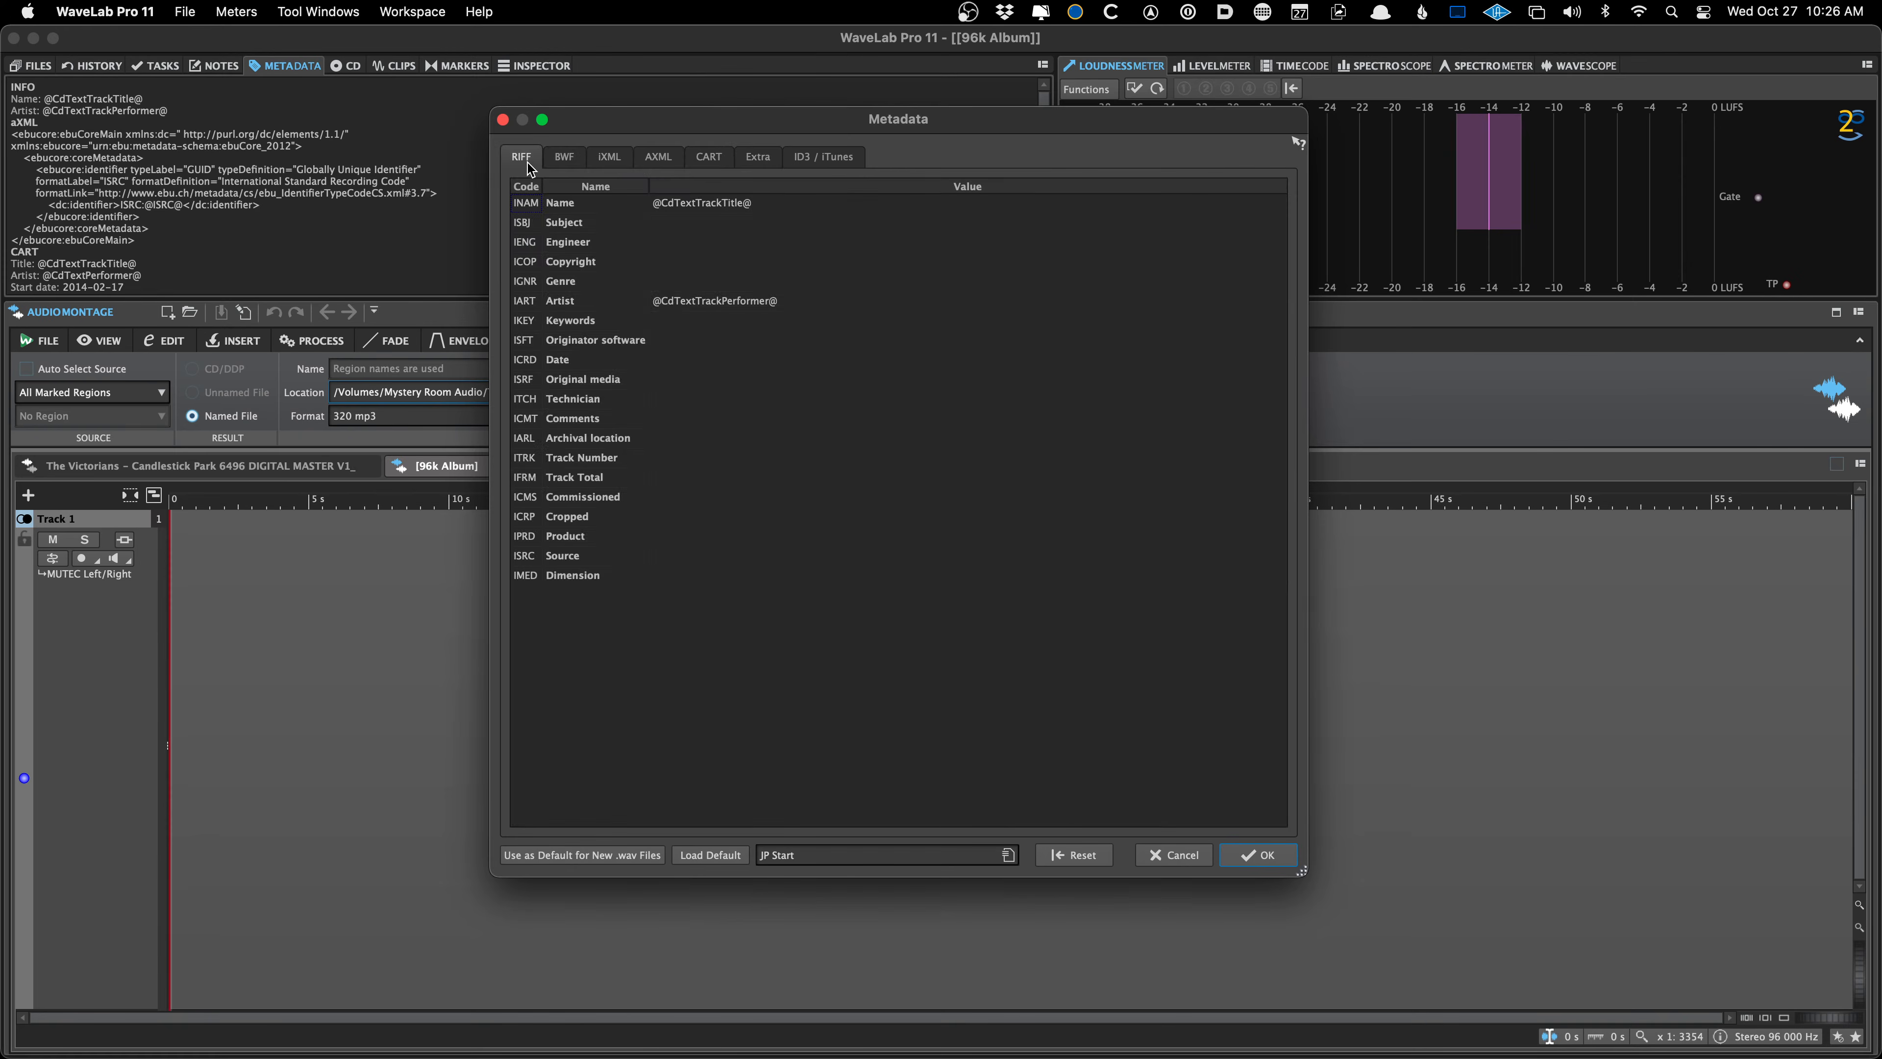
{"action": "left_click", "coordinate": [800, 150]}
{"action": "left_click", "coordinate": [741, 159]}
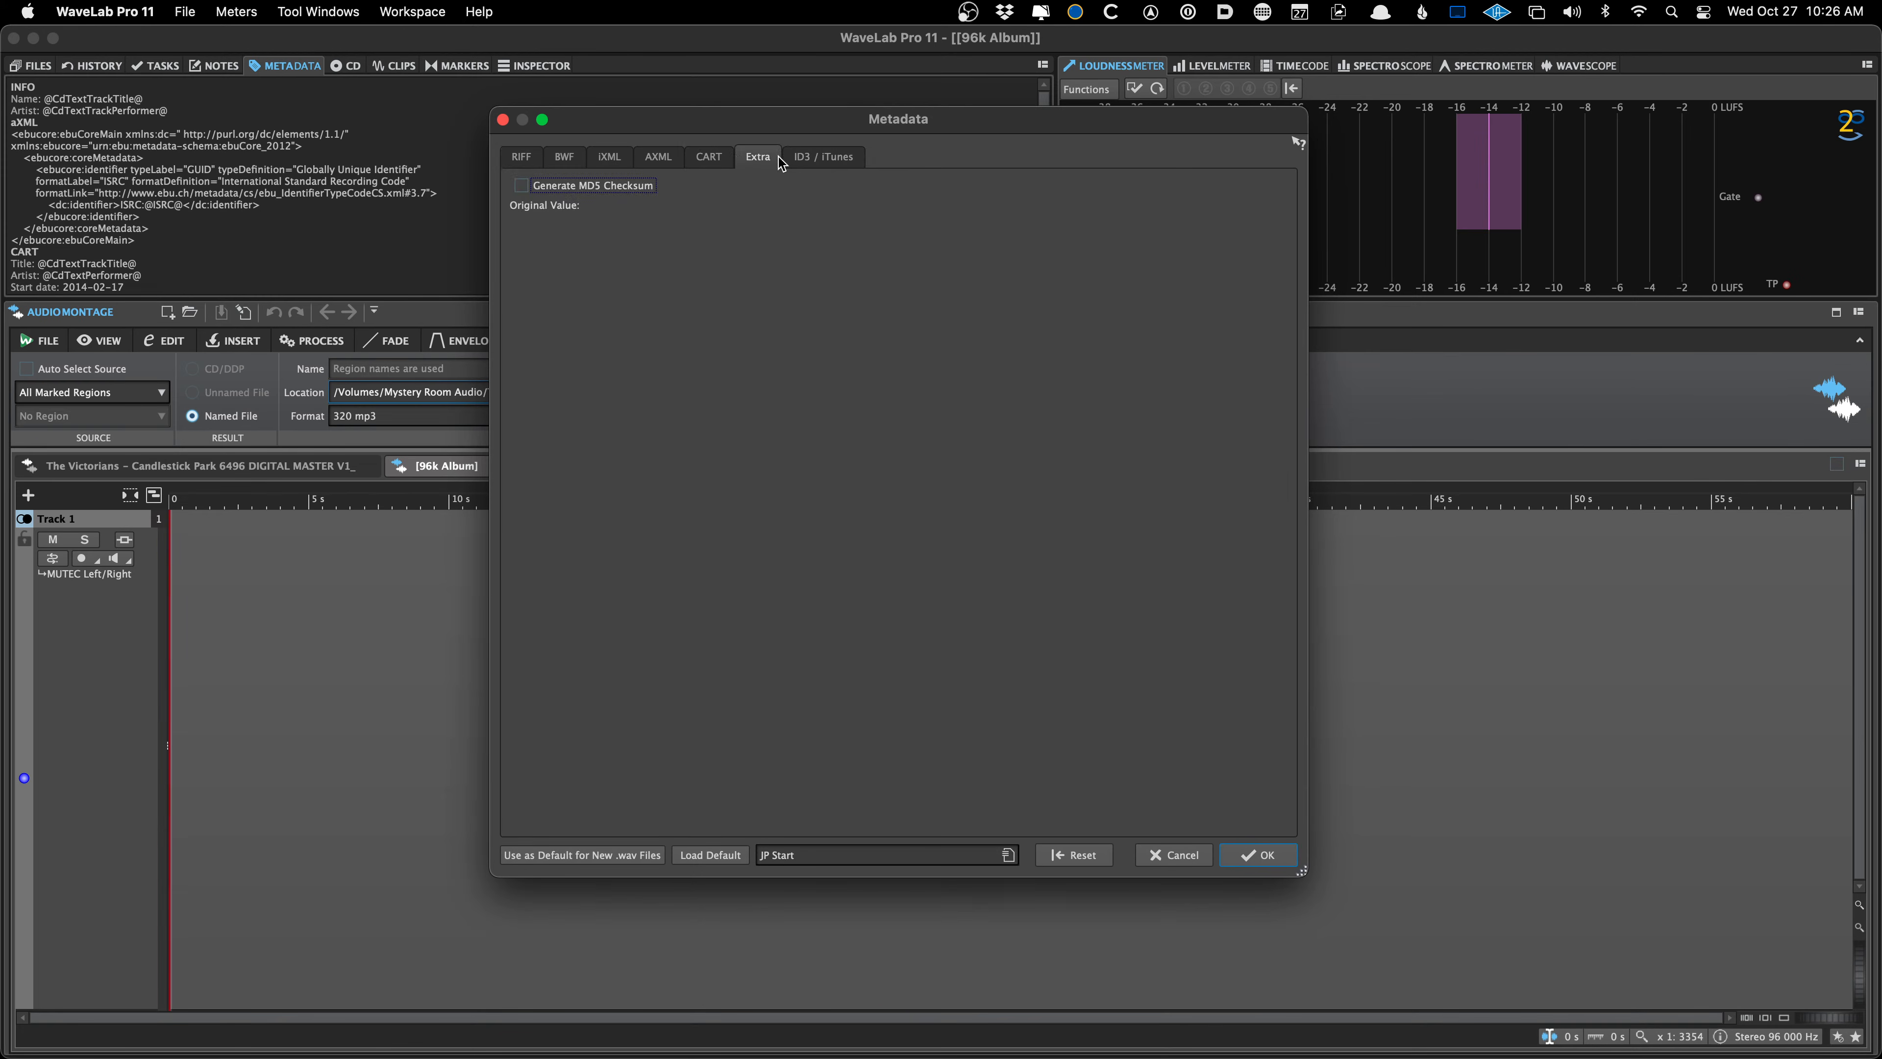
{"action": "left_click", "coordinate": [822, 156]}
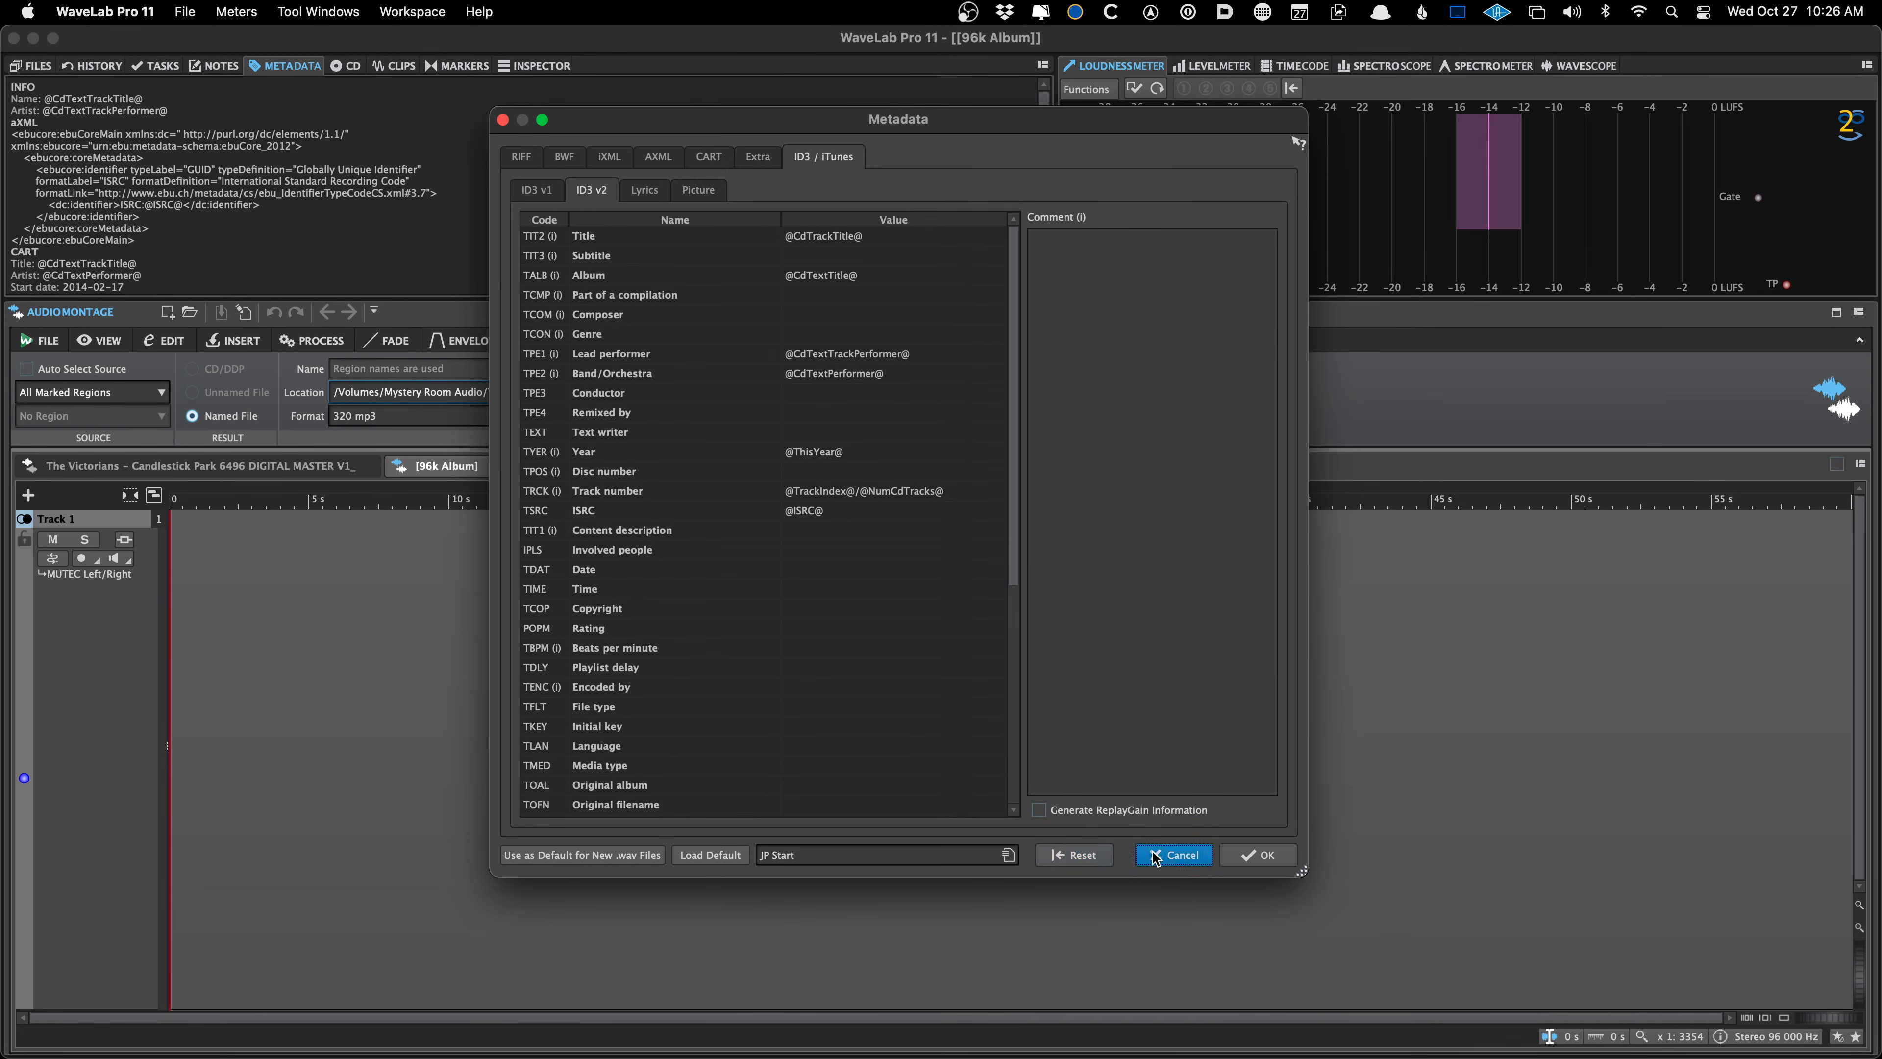
{"action": "left_click", "coordinate": [1174, 855]}
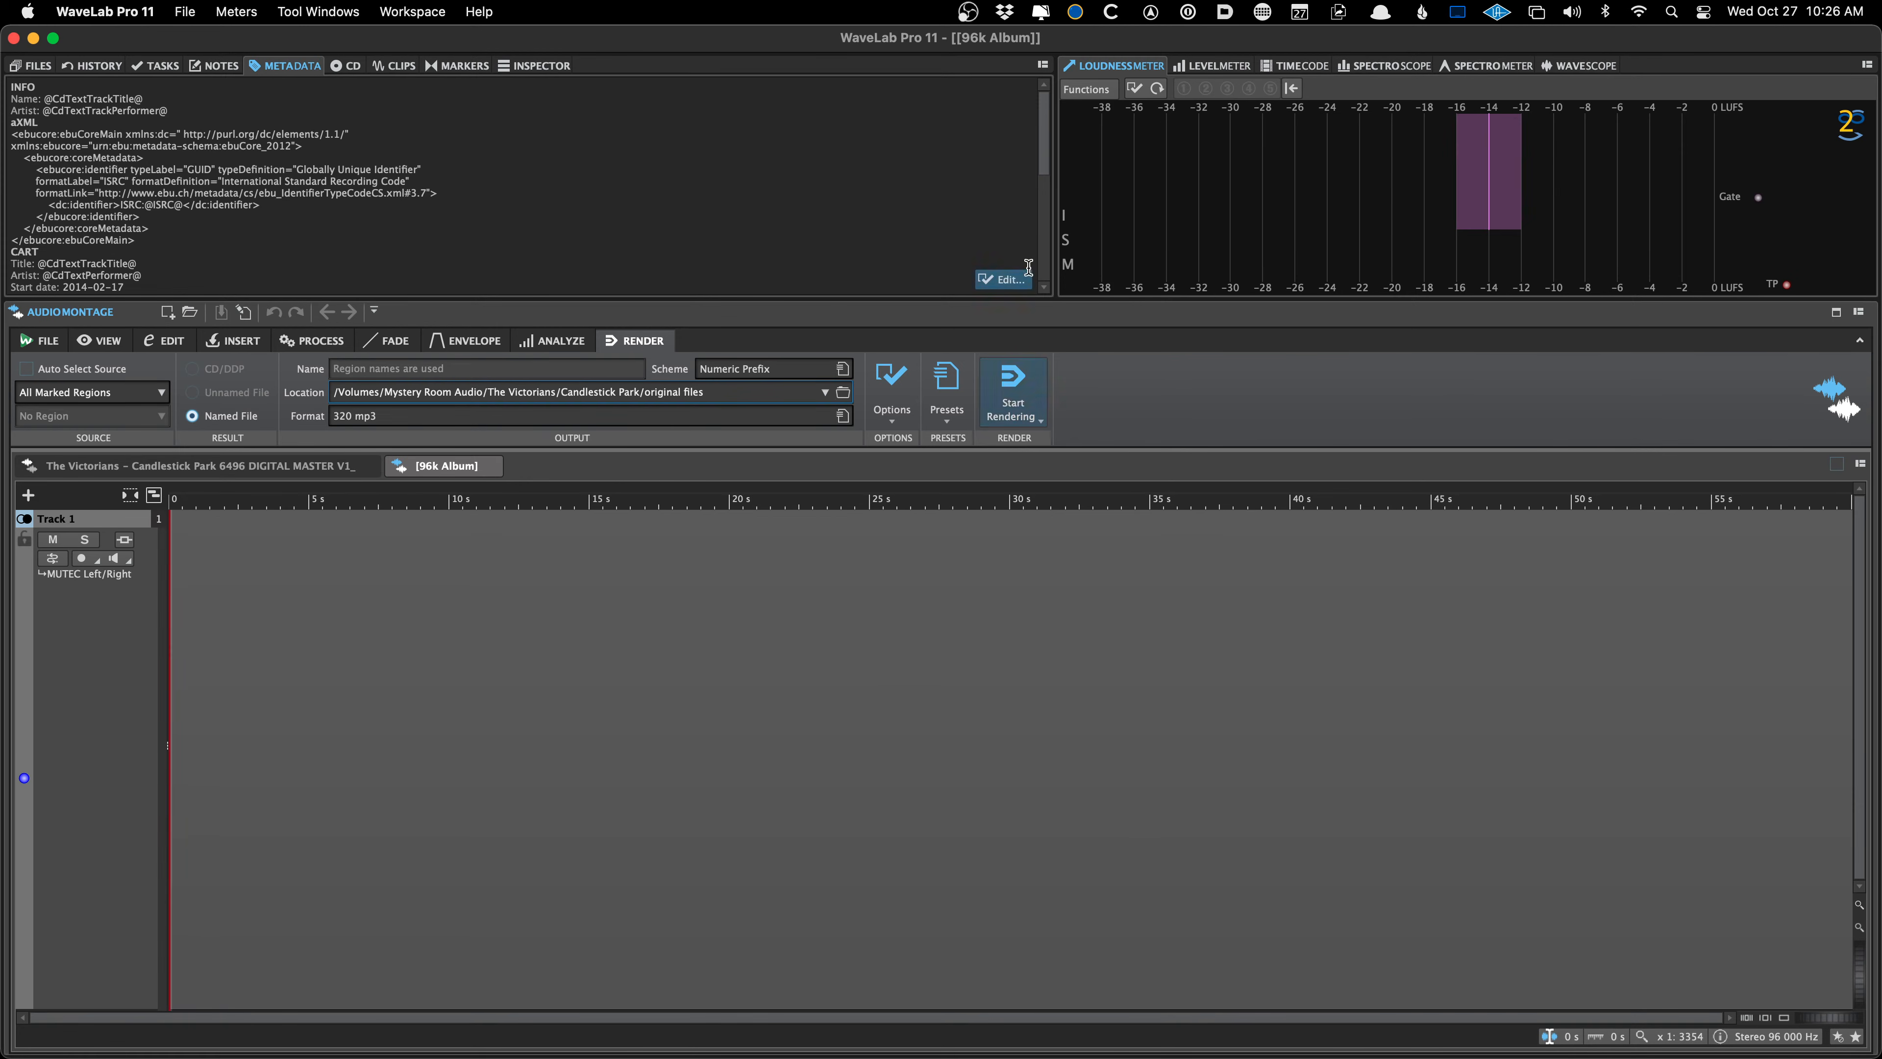
Reopen the blank montage's metadata and examine its ID3 v2 fields, lyrics and picture sections
{"action": "left_click", "coordinate": [1009, 281]}
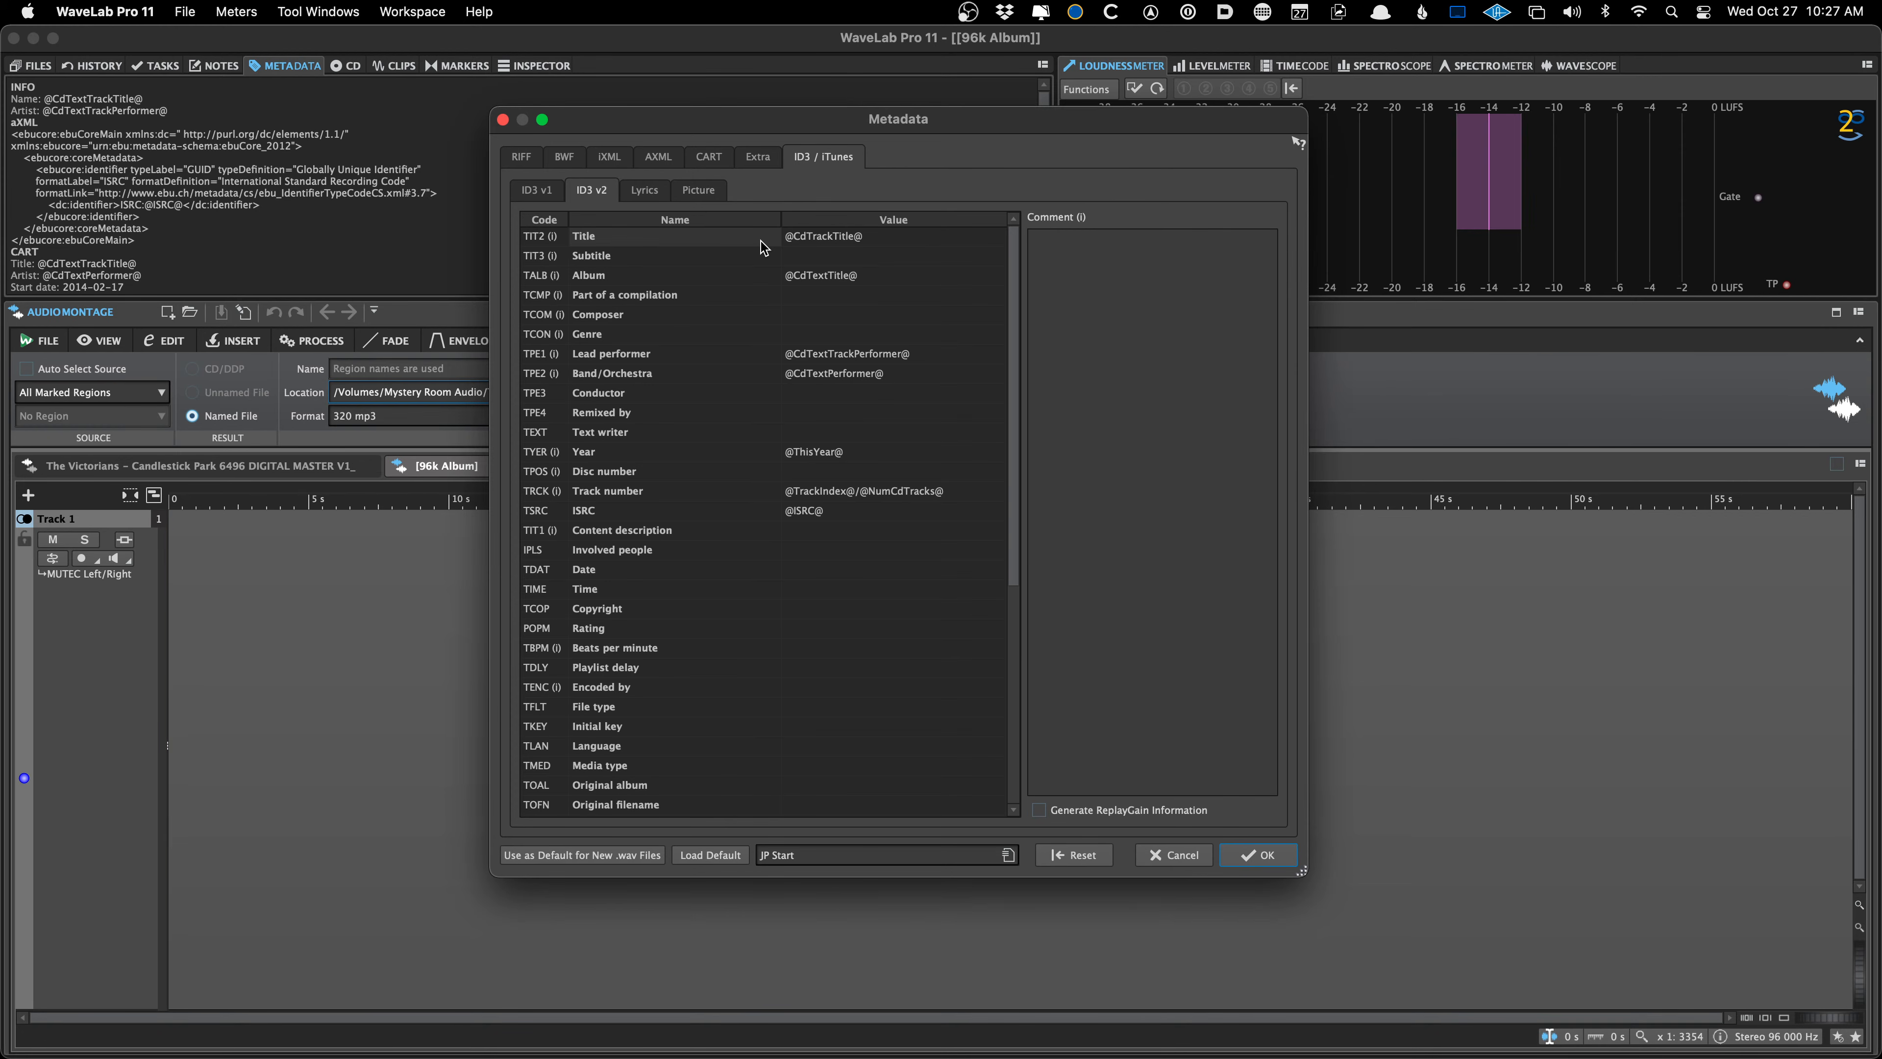
{"action": "left_click", "coordinate": [661, 194]}
{"action": "left_click", "coordinate": [596, 192]}
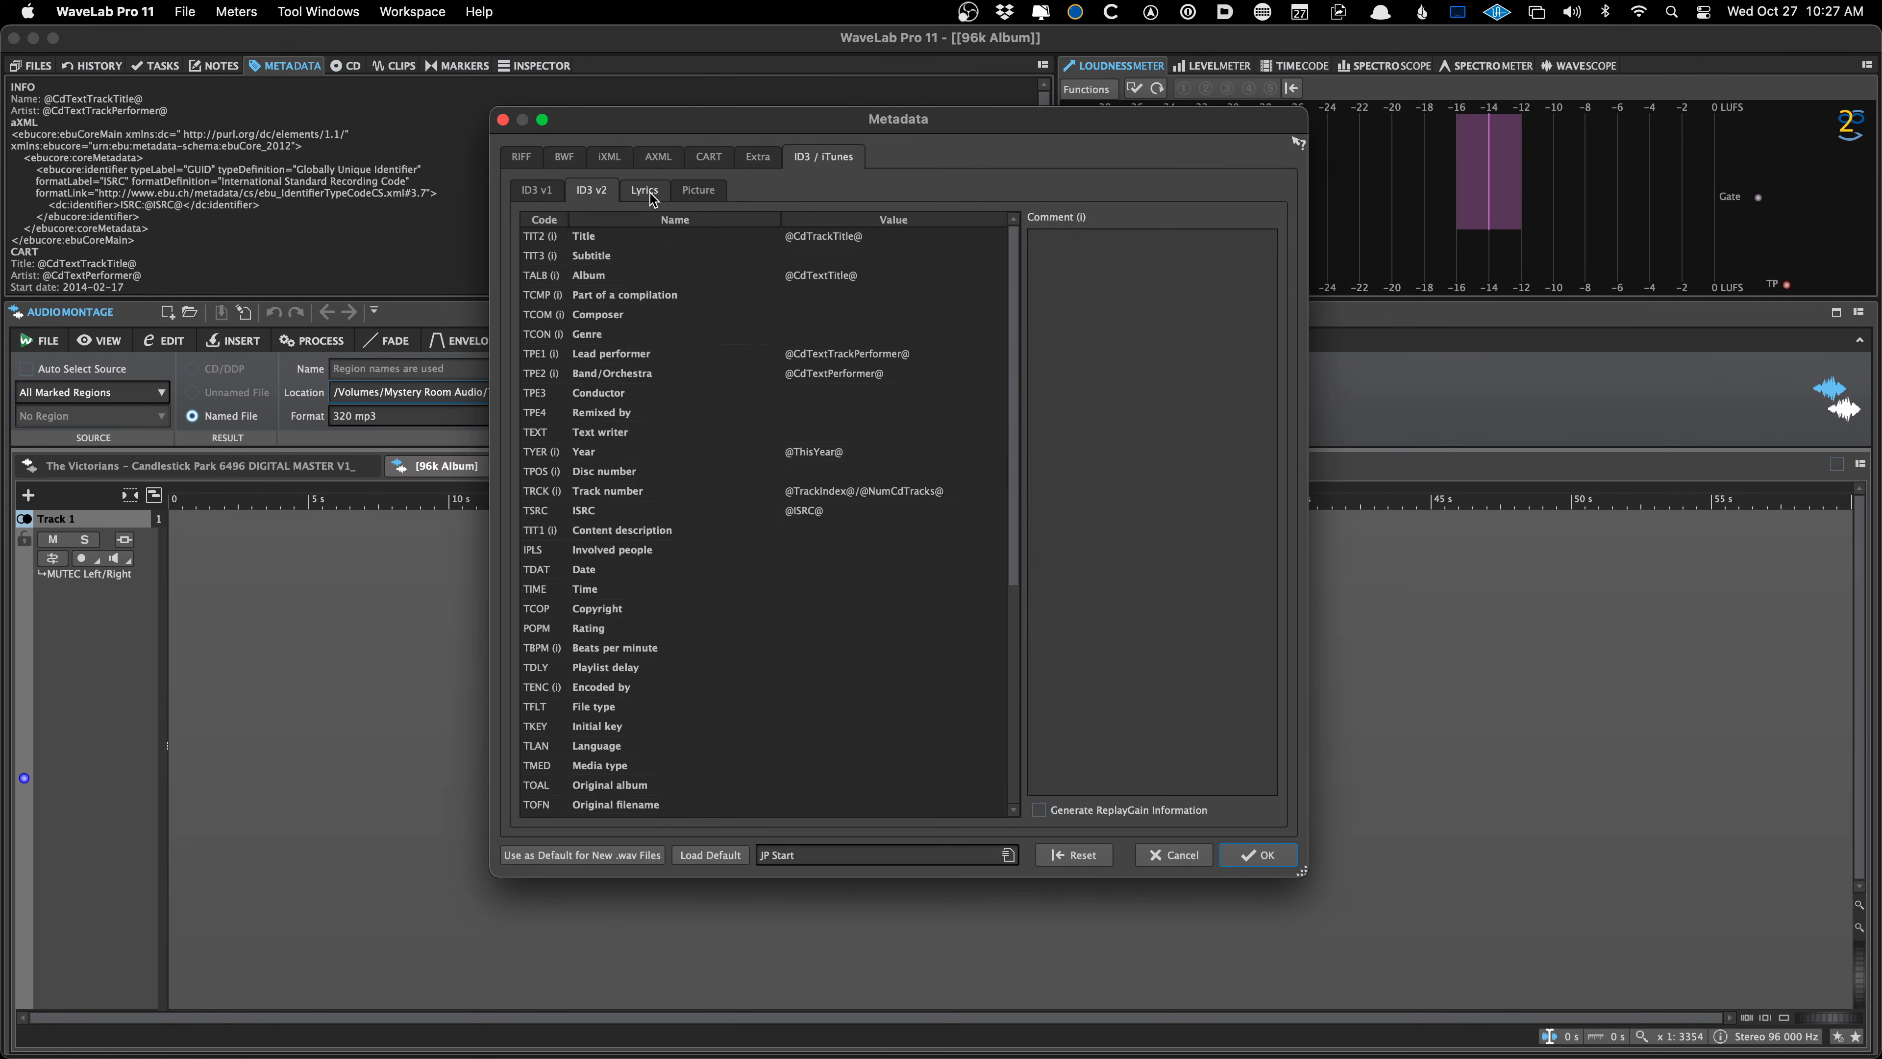
{"action": "left_click", "coordinate": [704, 194]}
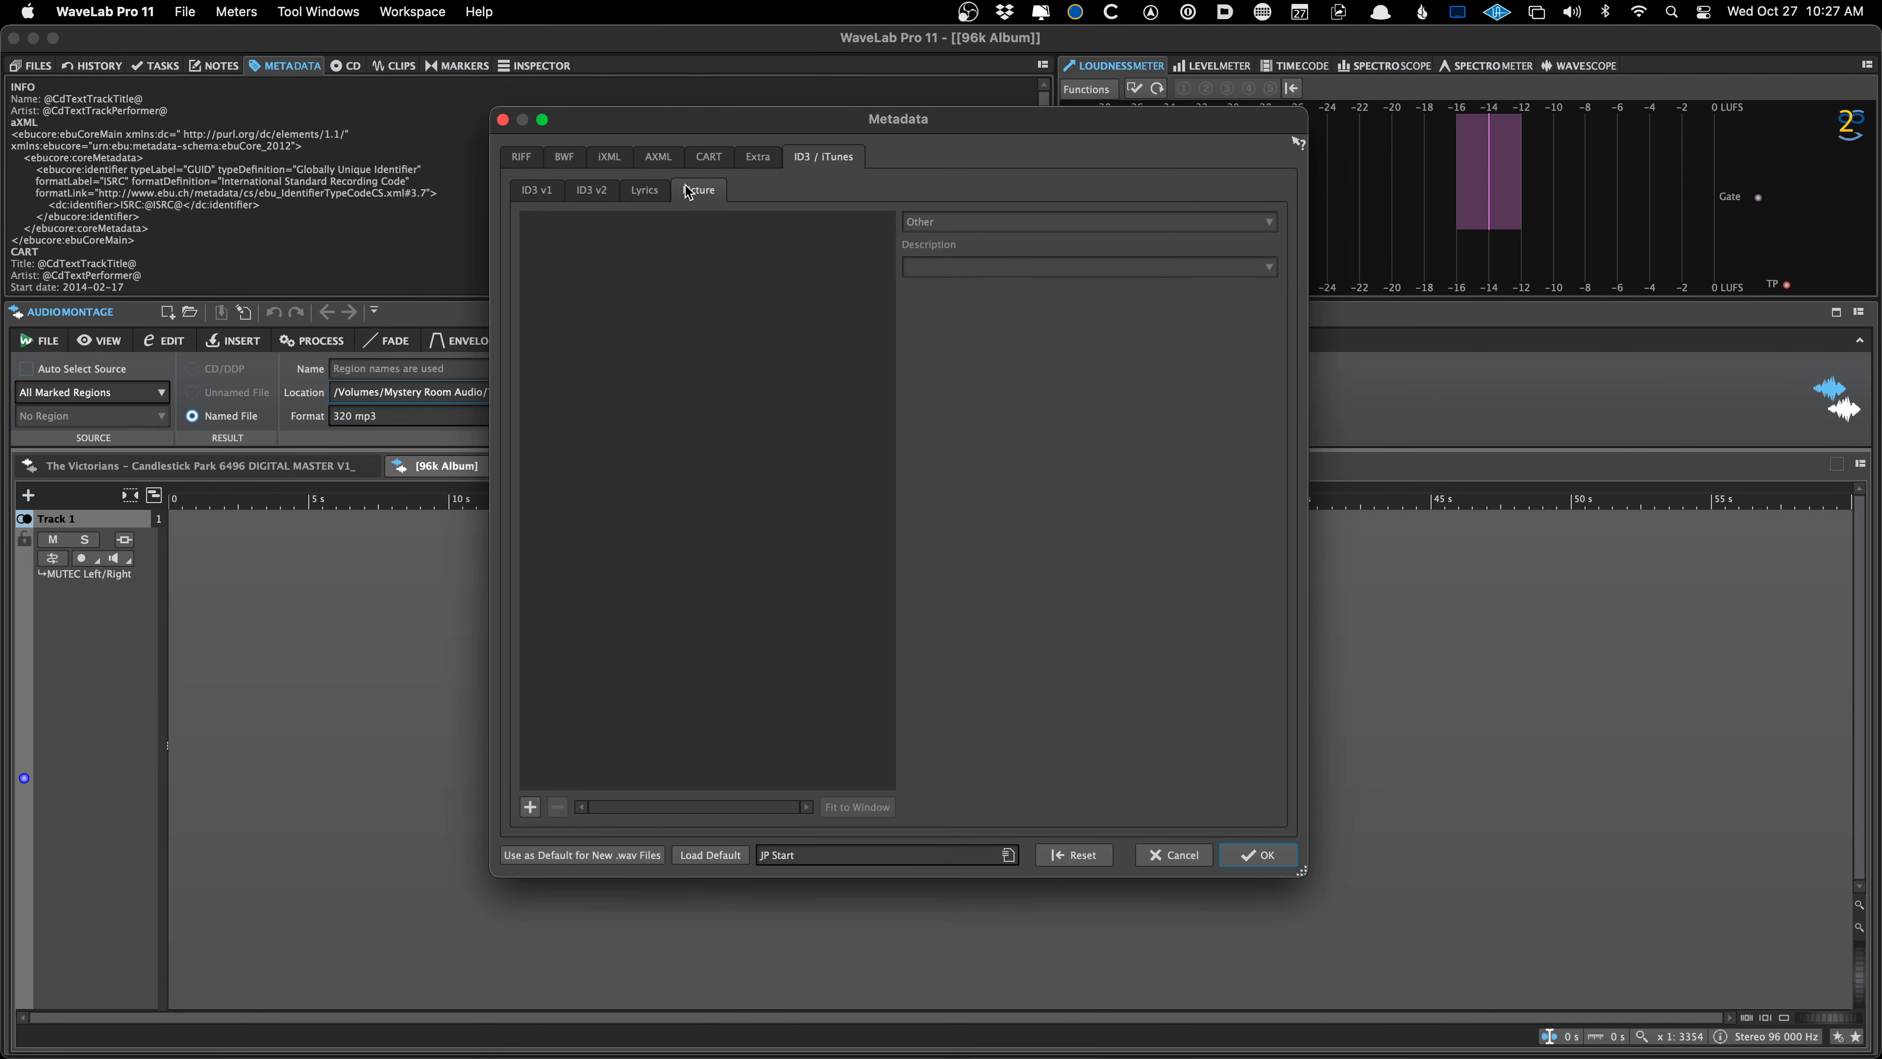
Go through every metadata section from RIFF to ID3 / iTunes and back to RIFF, and cancel the metadata editing
{"action": "left_click", "coordinate": [536, 163]}
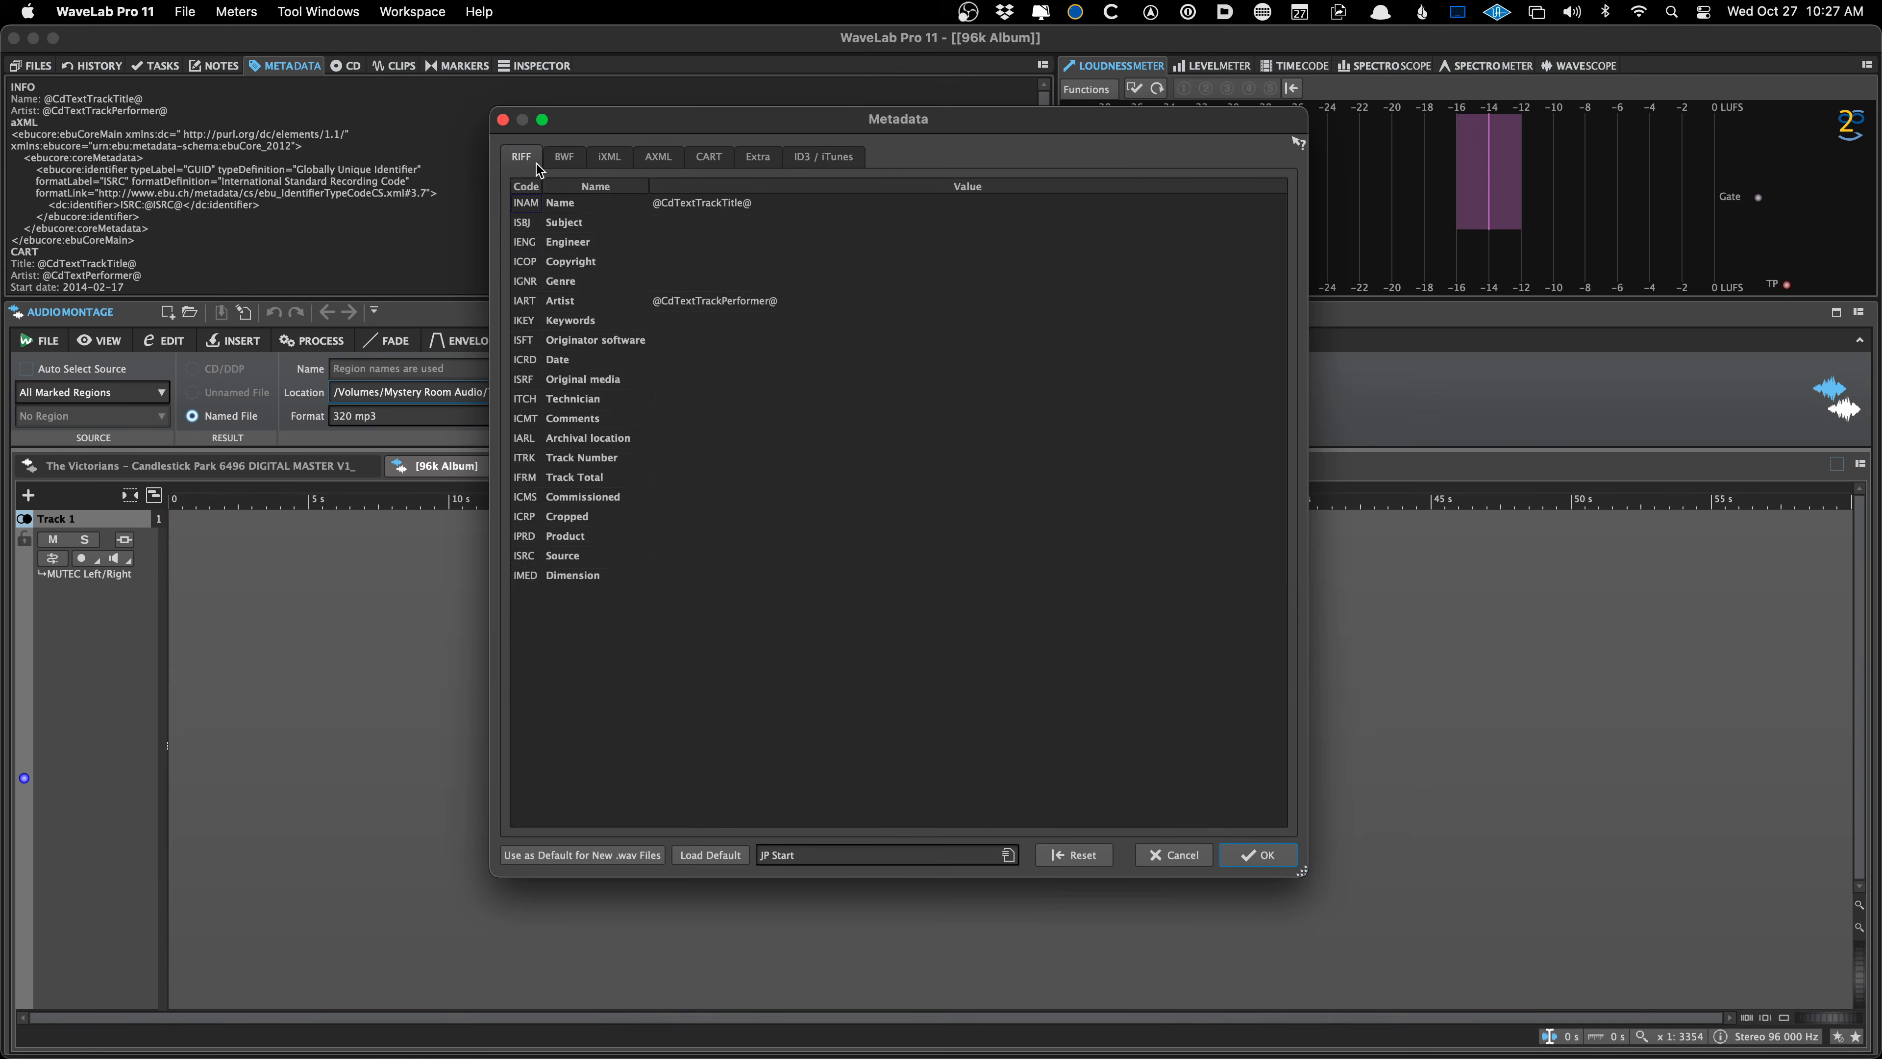
{"action": "left_click", "coordinate": [557, 163]}
{"action": "left_click", "coordinate": [596, 164]}
{"action": "left_click", "coordinate": [649, 162]}
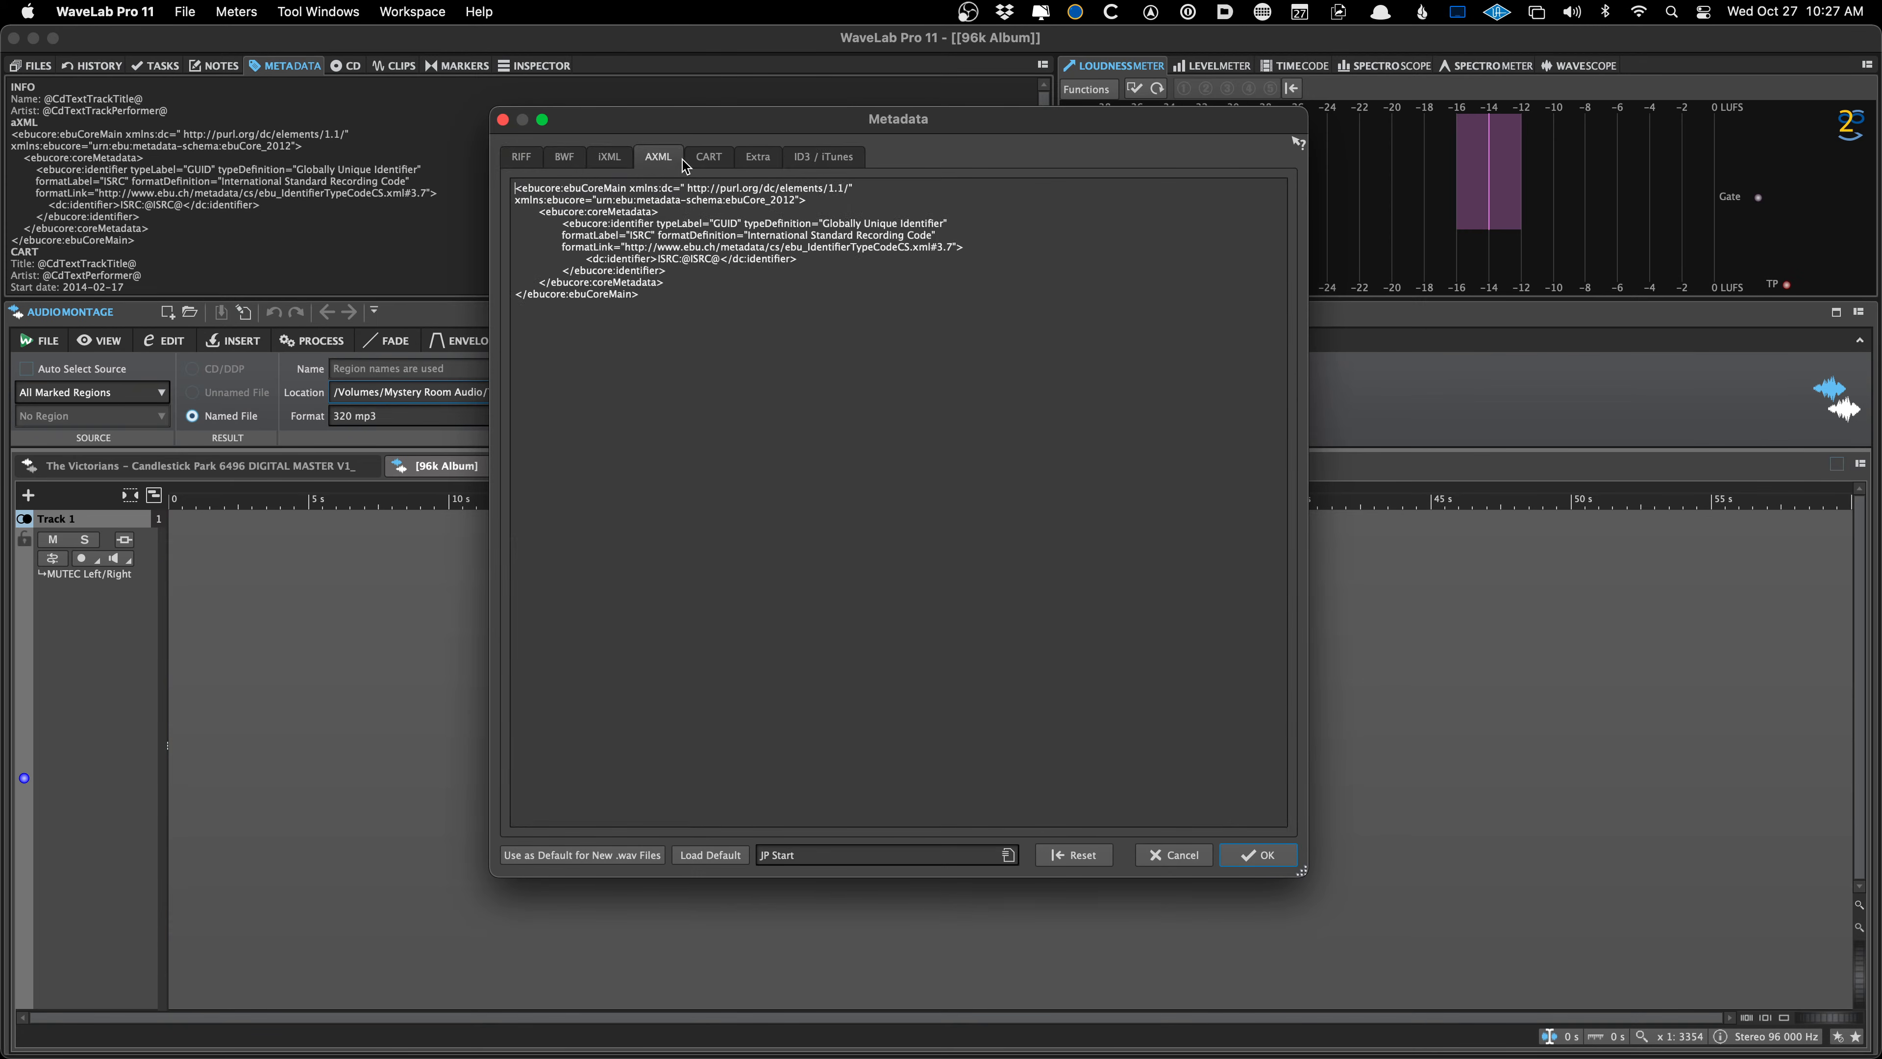
{"action": "left_click", "coordinate": [708, 159]}
{"action": "left_click", "coordinate": [757, 159]}
{"action": "left_click", "coordinate": [812, 156]}
{"action": "left_click", "coordinate": [759, 159]}
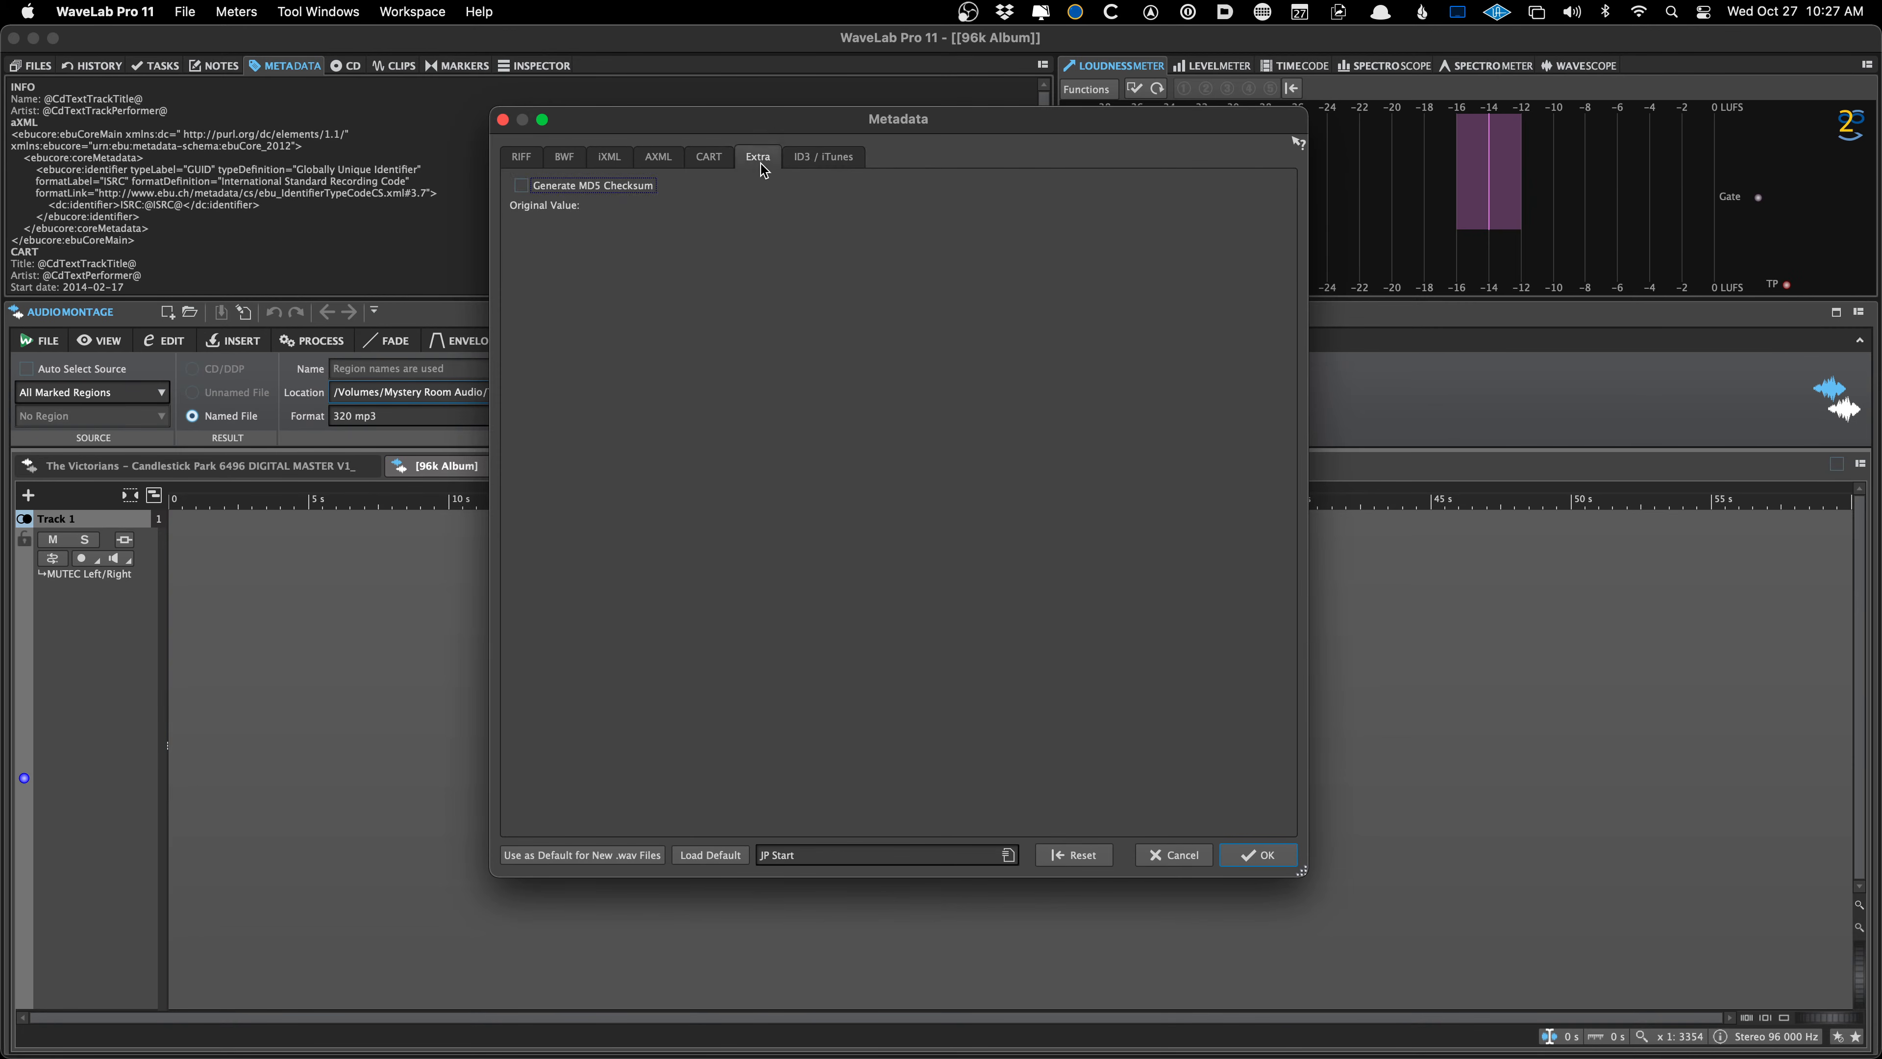
{"action": "left_click", "coordinate": [708, 158]}
{"action": "left_click", "coordinate": [657, 159]}
{"action": "left_click", "coordinate": [610, 159]}
{"action": "left_click", "coordinate": [560, 160]}
{"action": "left_click", "coordinate": [522, 157]}
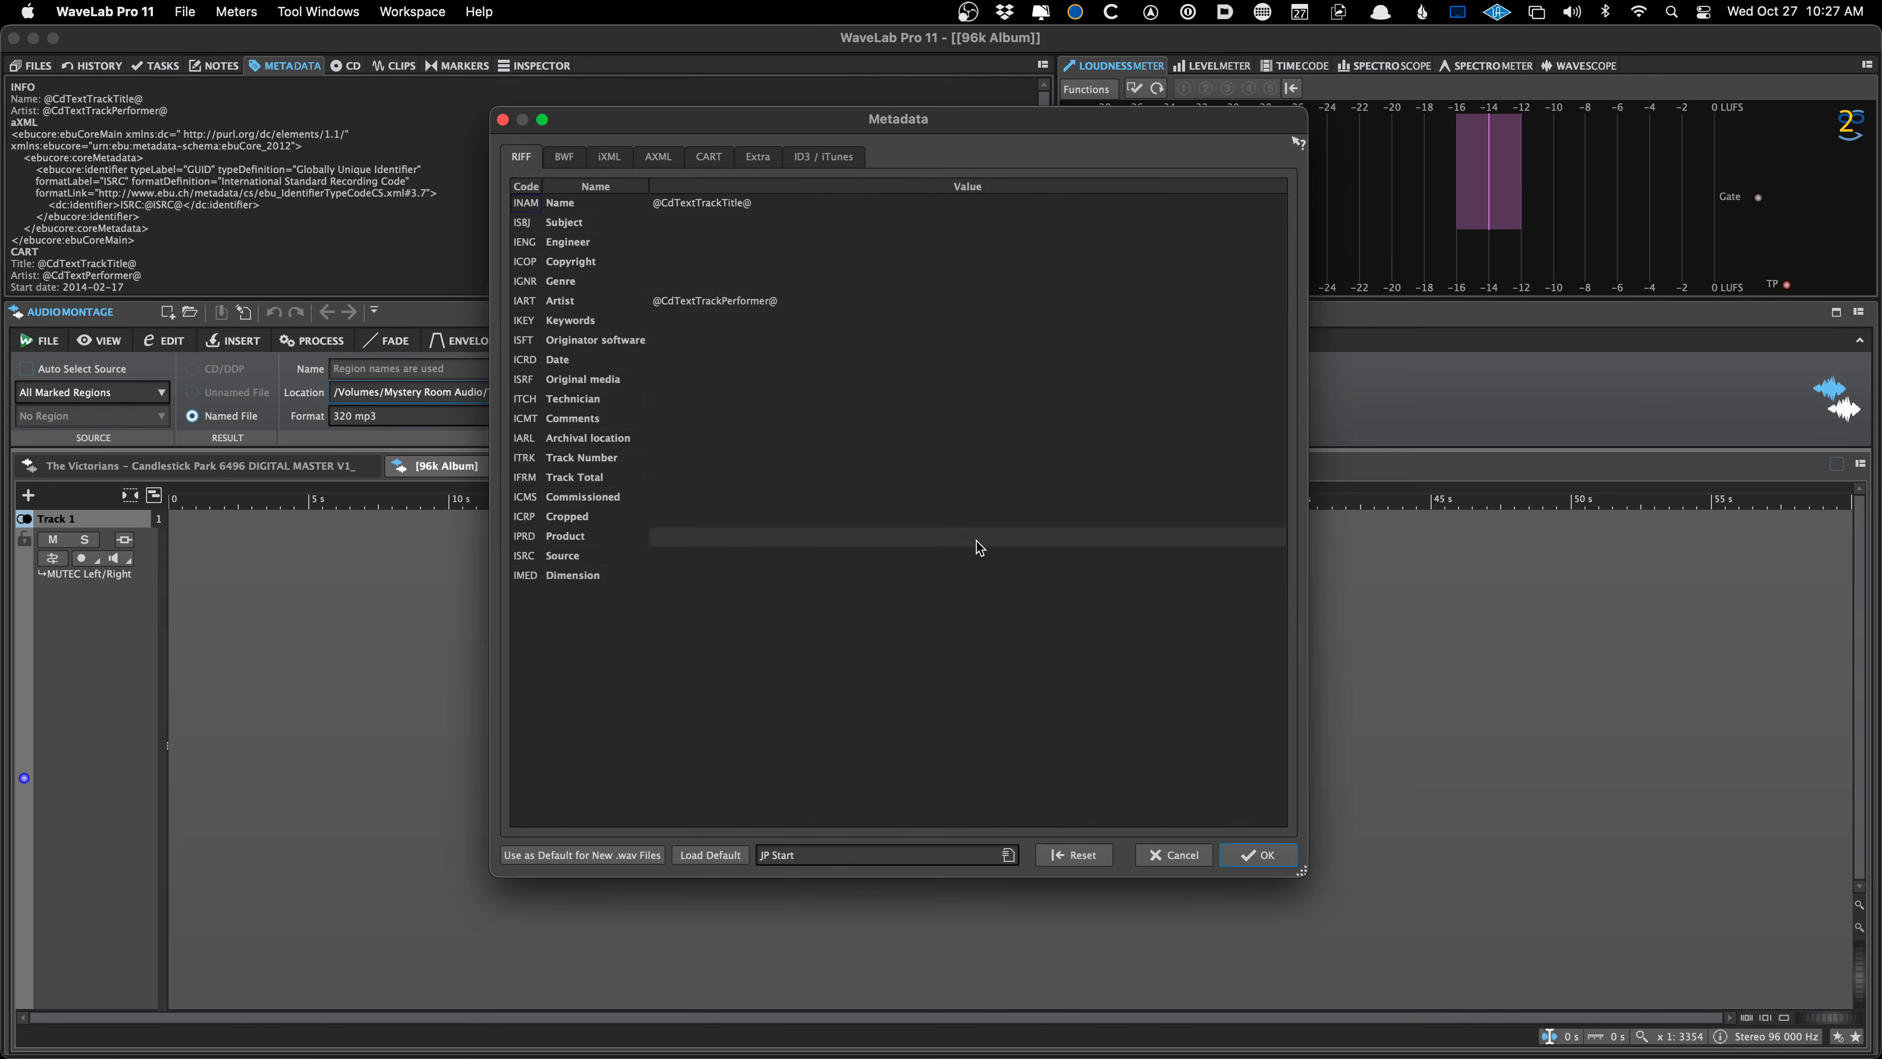
{"action": "left_click", "coordinate": [1175, 854]}
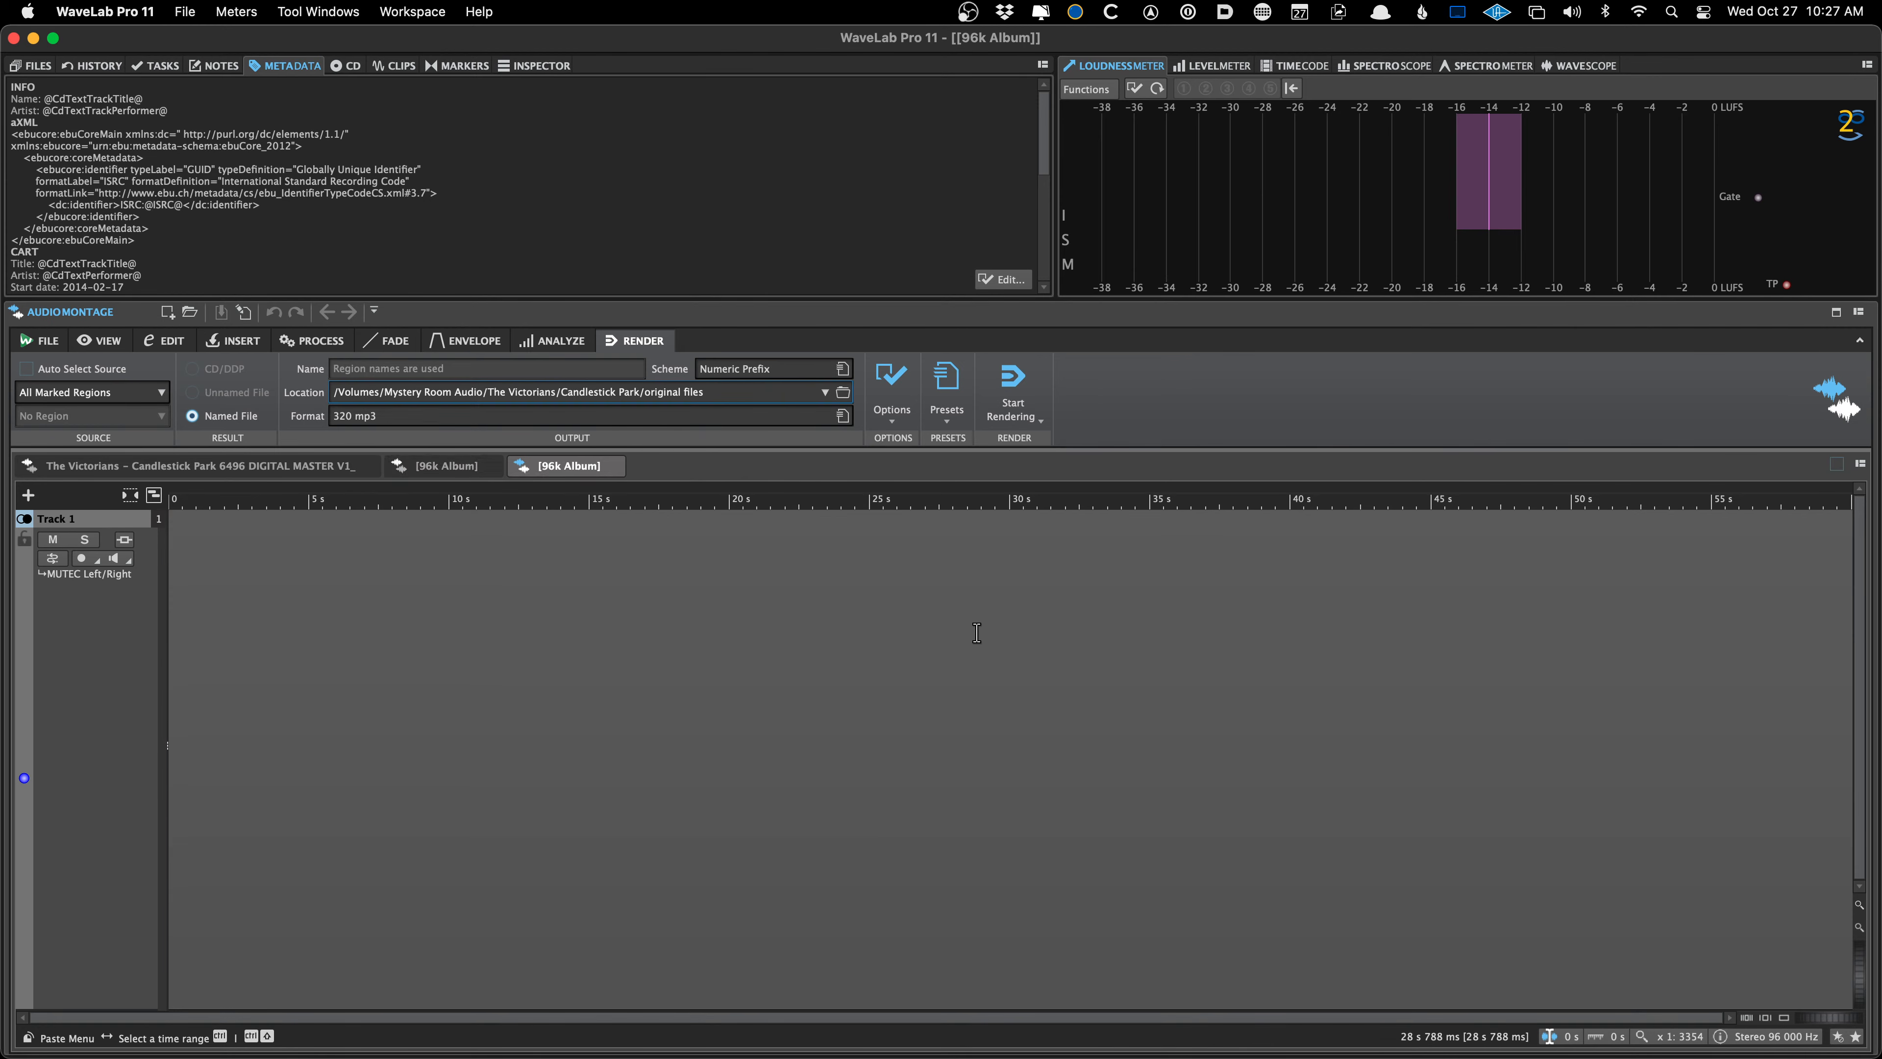
Check the RIFF metadata of a second blank 96k Album montage, cancel it, and close both blank montages
{"action": "left_click", "coordinate": [994, 278]}
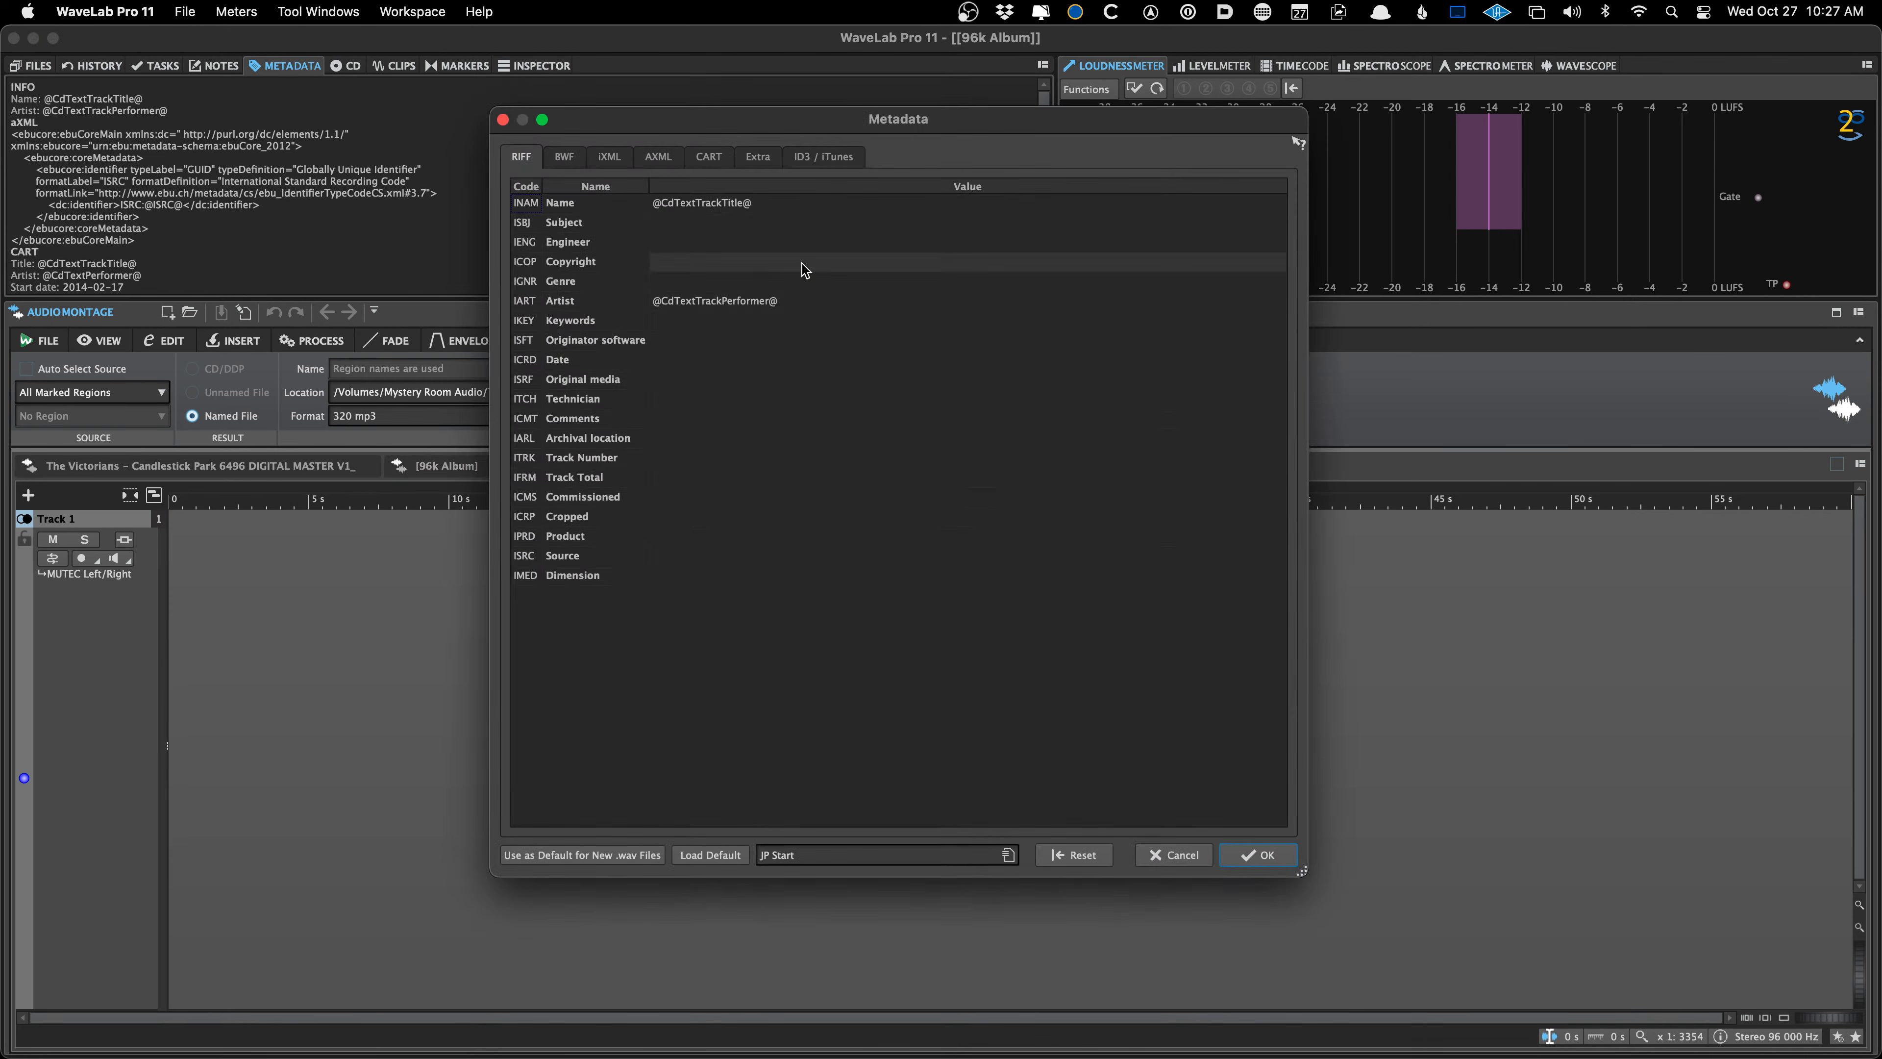
{"action": "left_click", "coordinate": [1188, 857]}
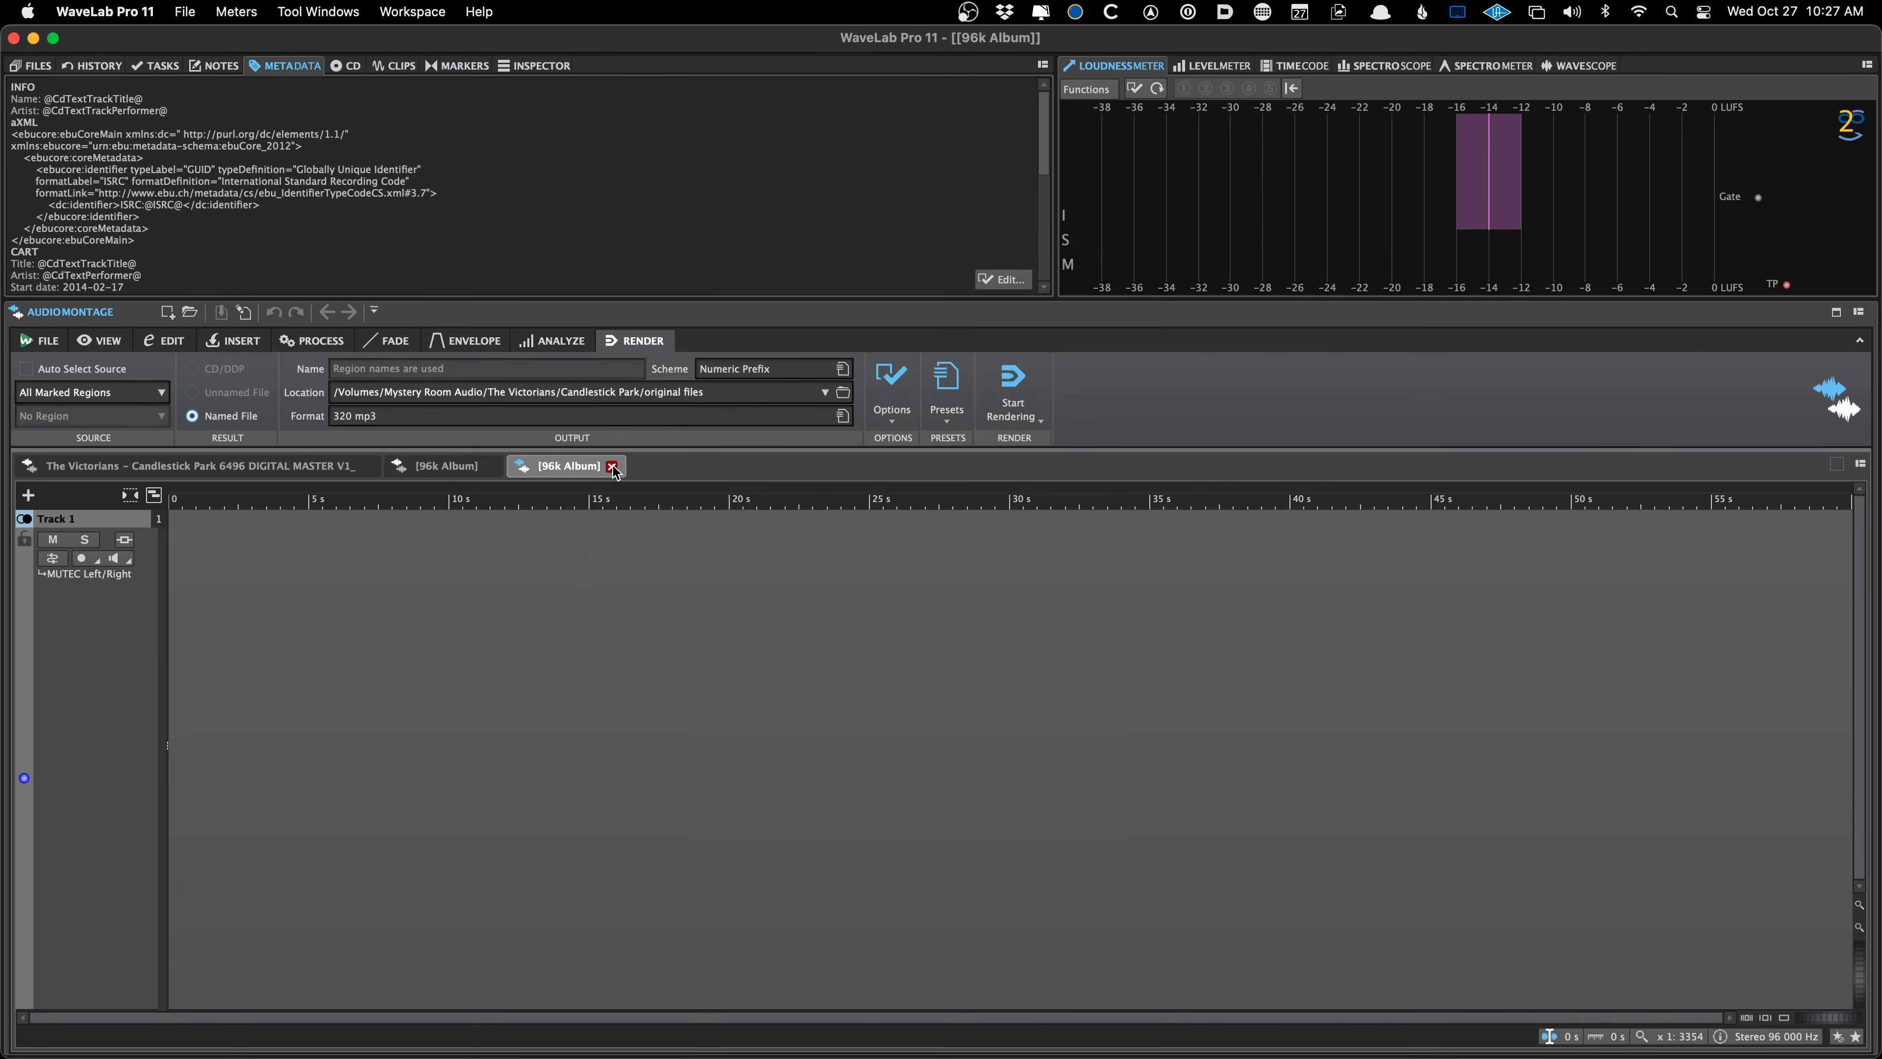
{"action": "left_click", "coordinate": [616, 465]}
{"action": "left_click", "coordinate": [490, 466]}
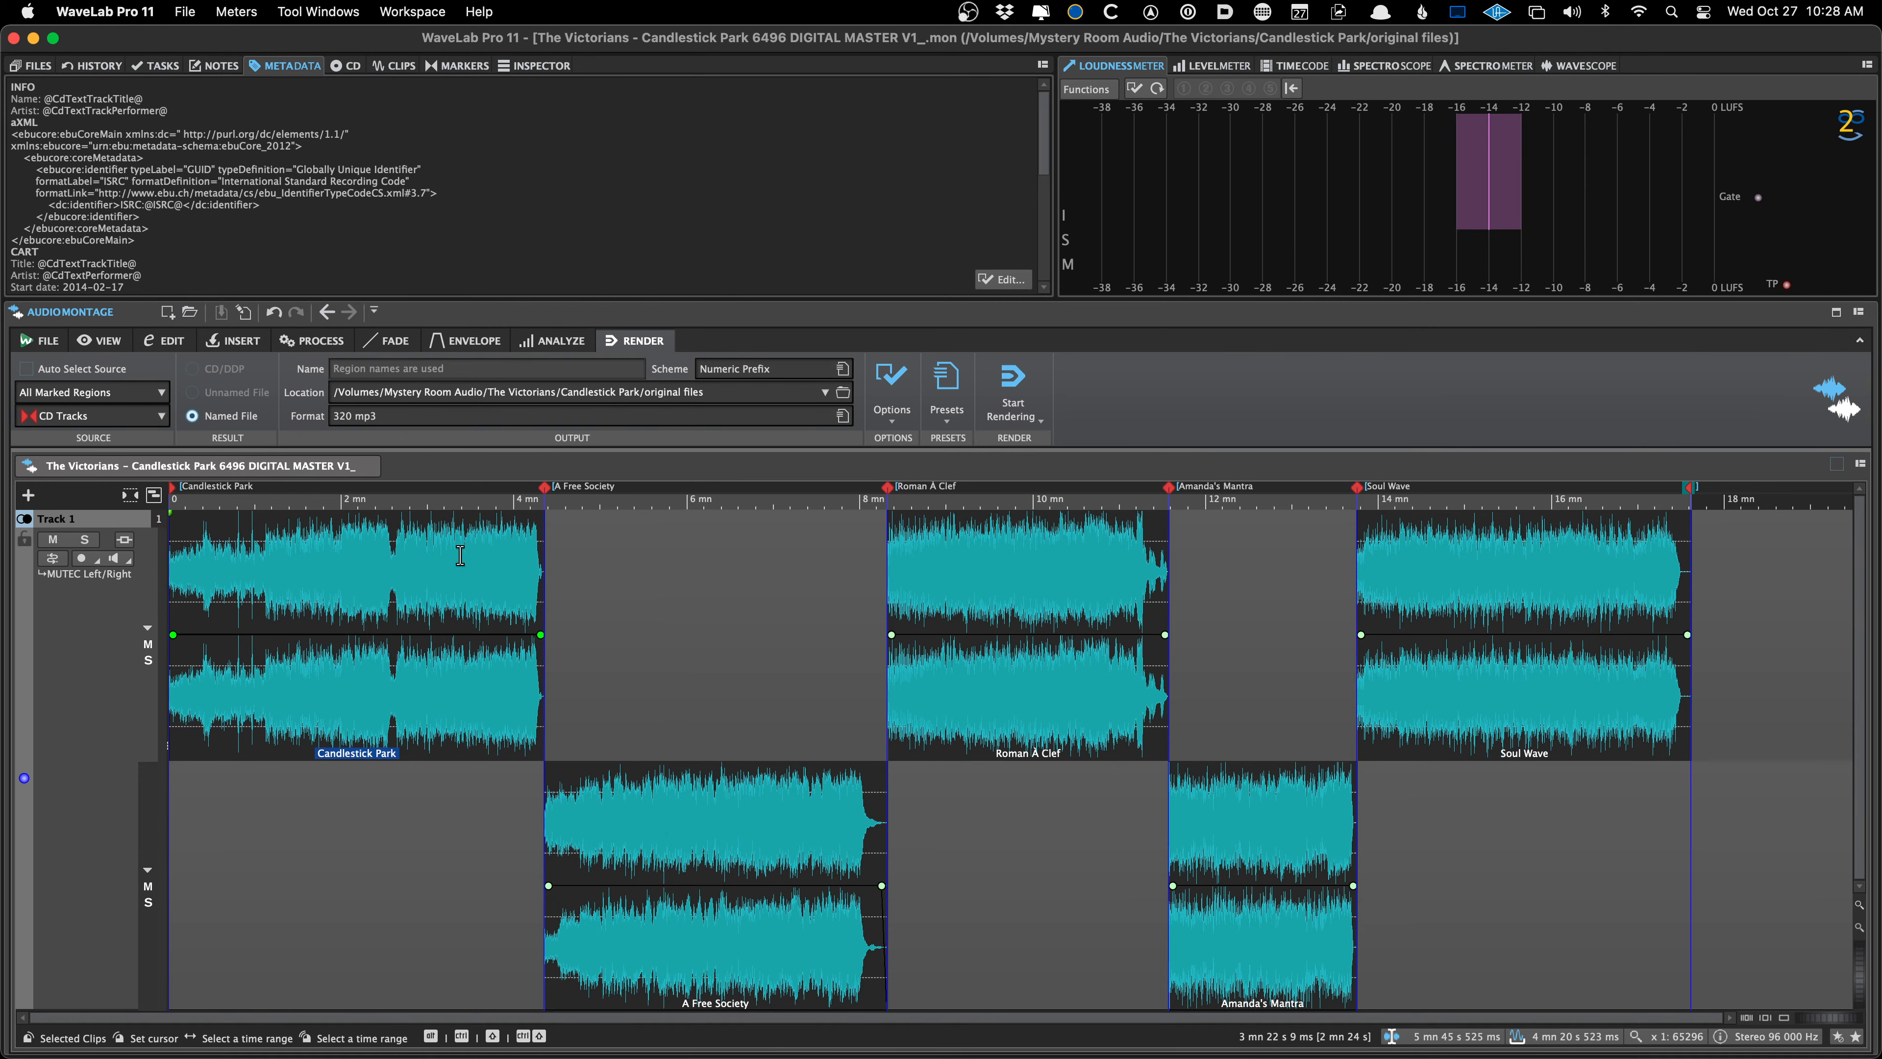
Select the Candlestick Park clip in the digital master montage and show the montage output effects in the Inspector
{"action": "left_click", "coordinate": [481, 586]}
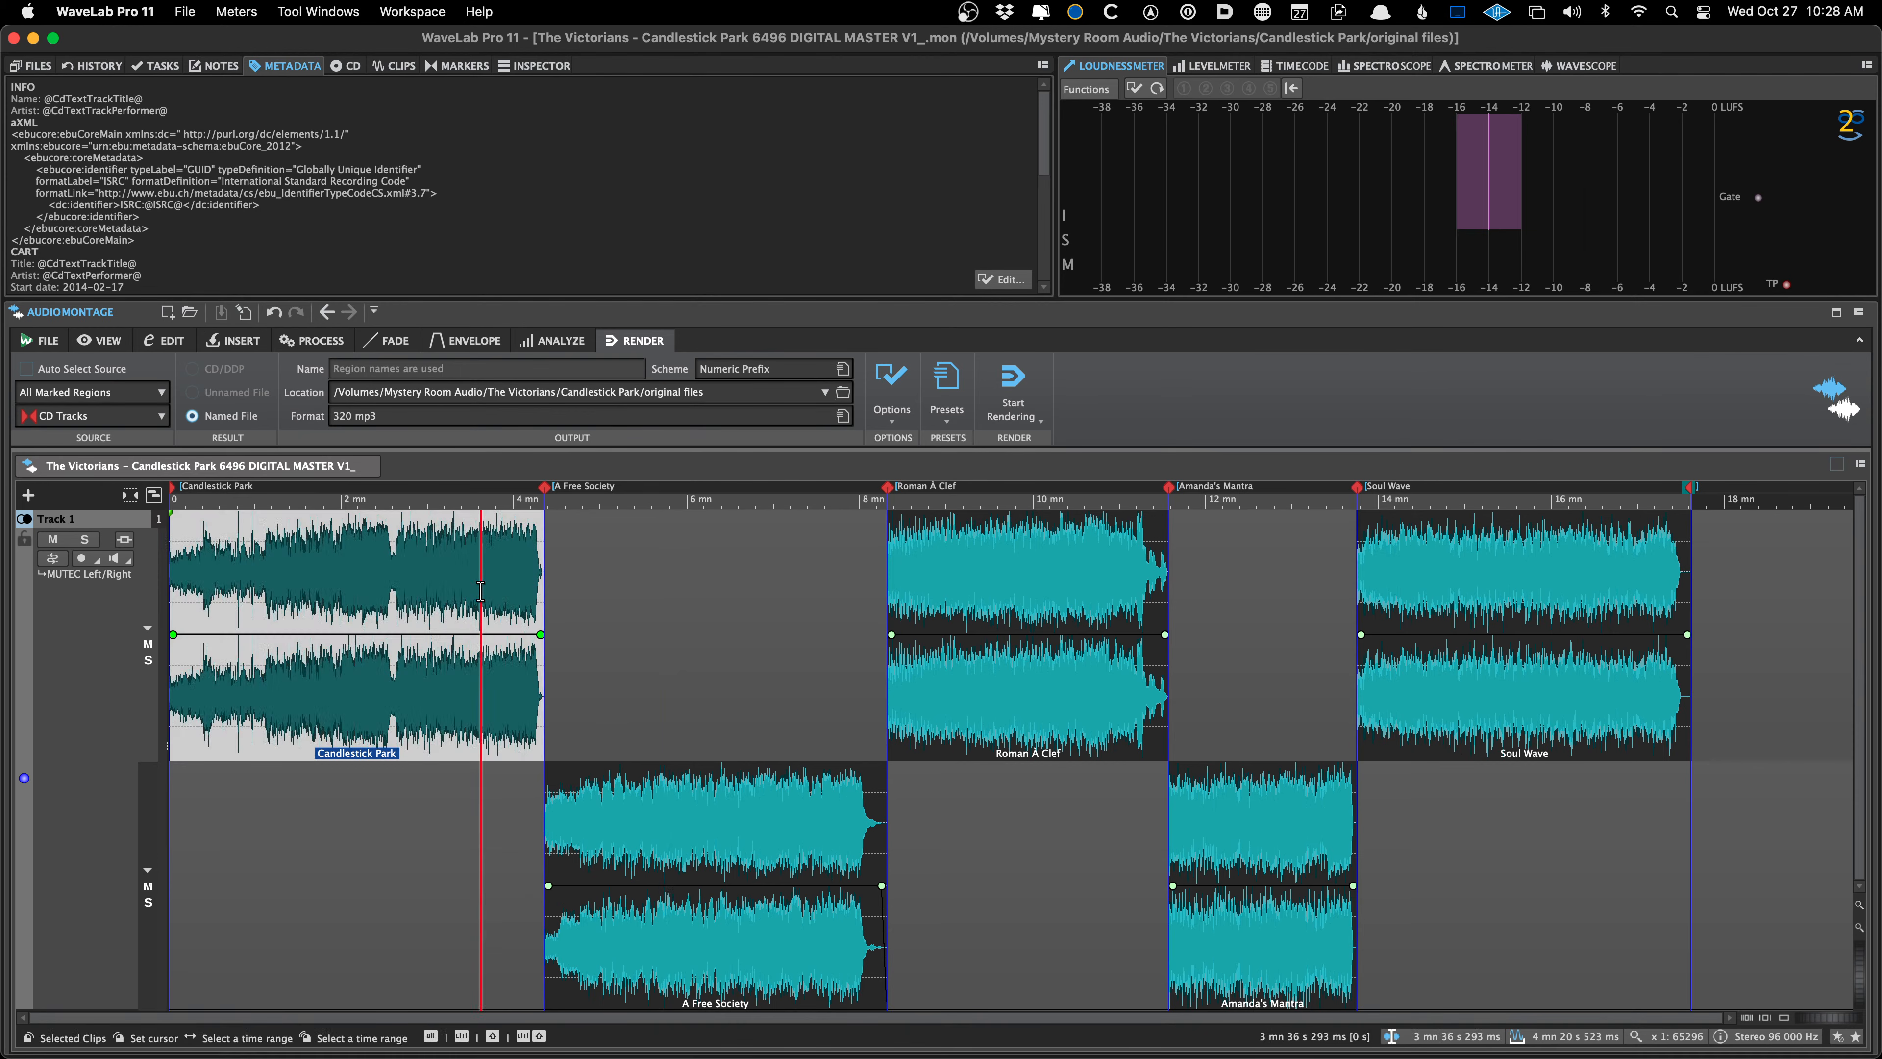
{"action": "key", "text": "F4"}
{"action": "key", "text": "F1"}
{"action": "key", "text": "F4"}
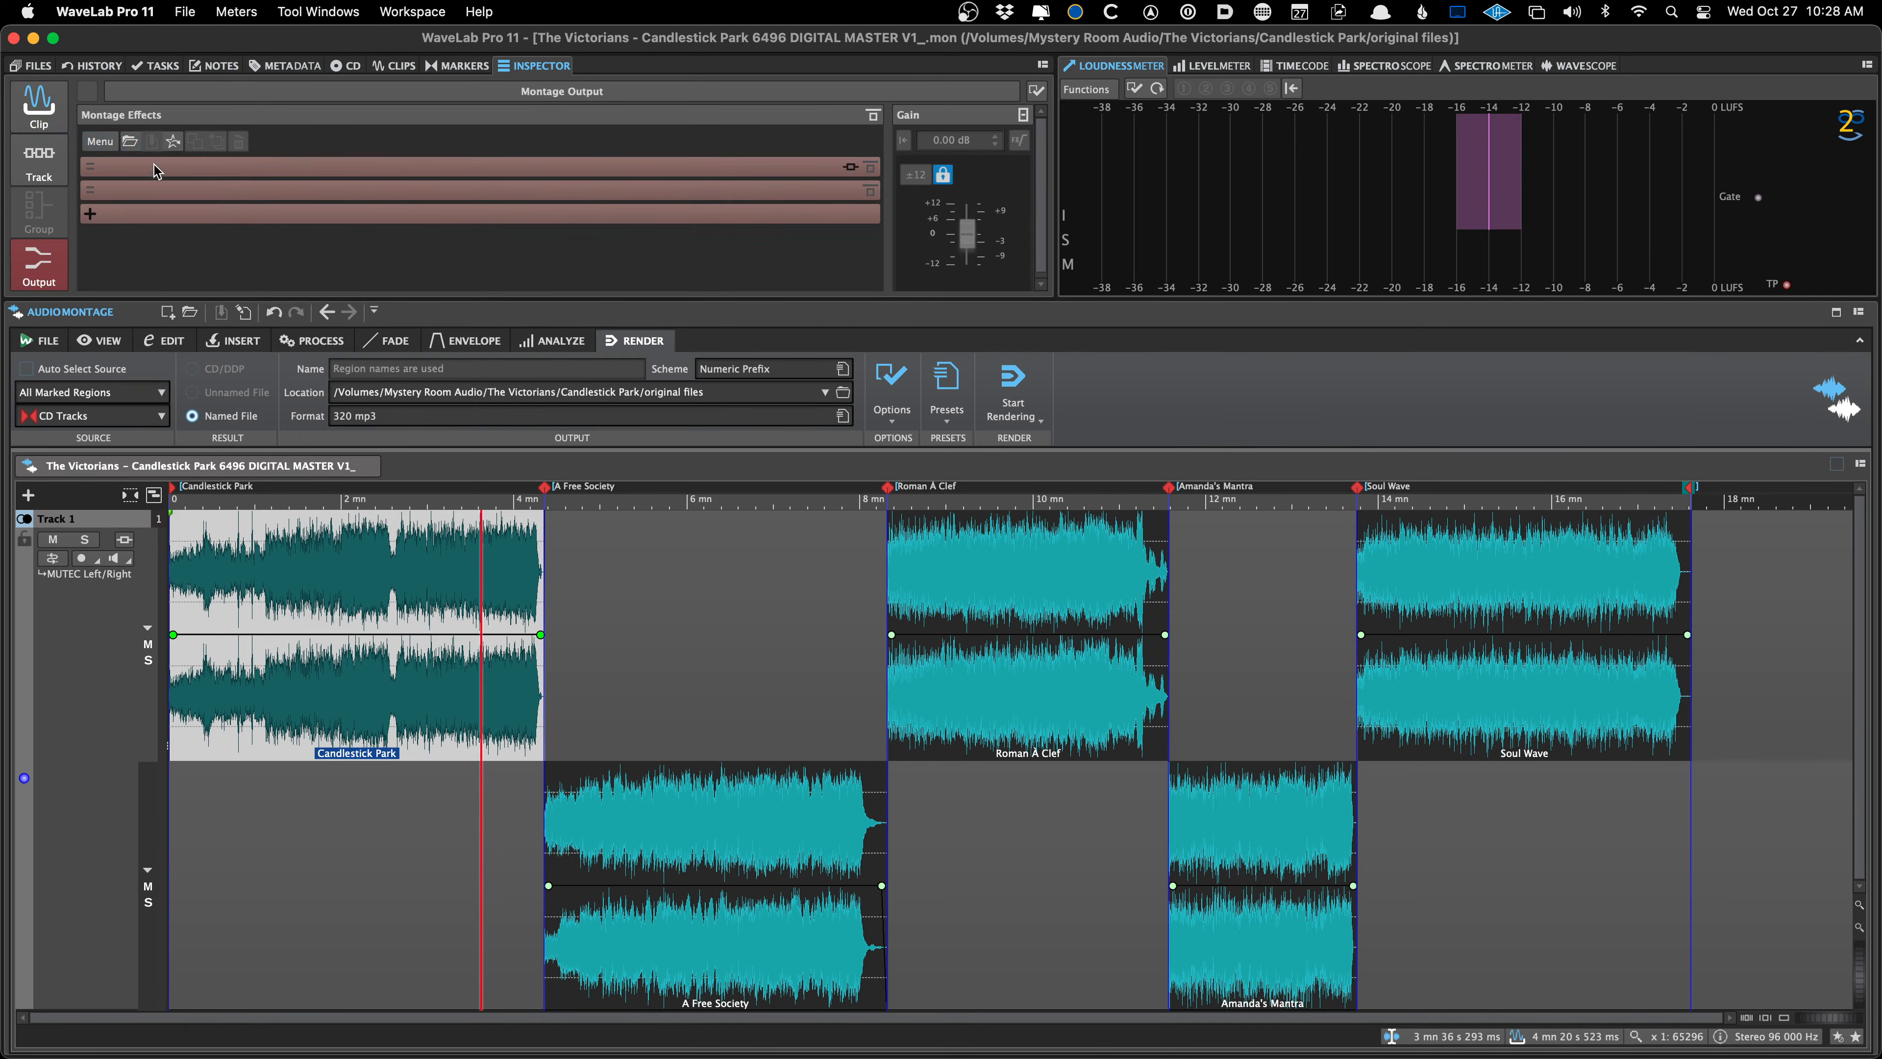
Examine the montage's marker list and clip list
{"action": "left_click", "coordinate": [459, 67]}
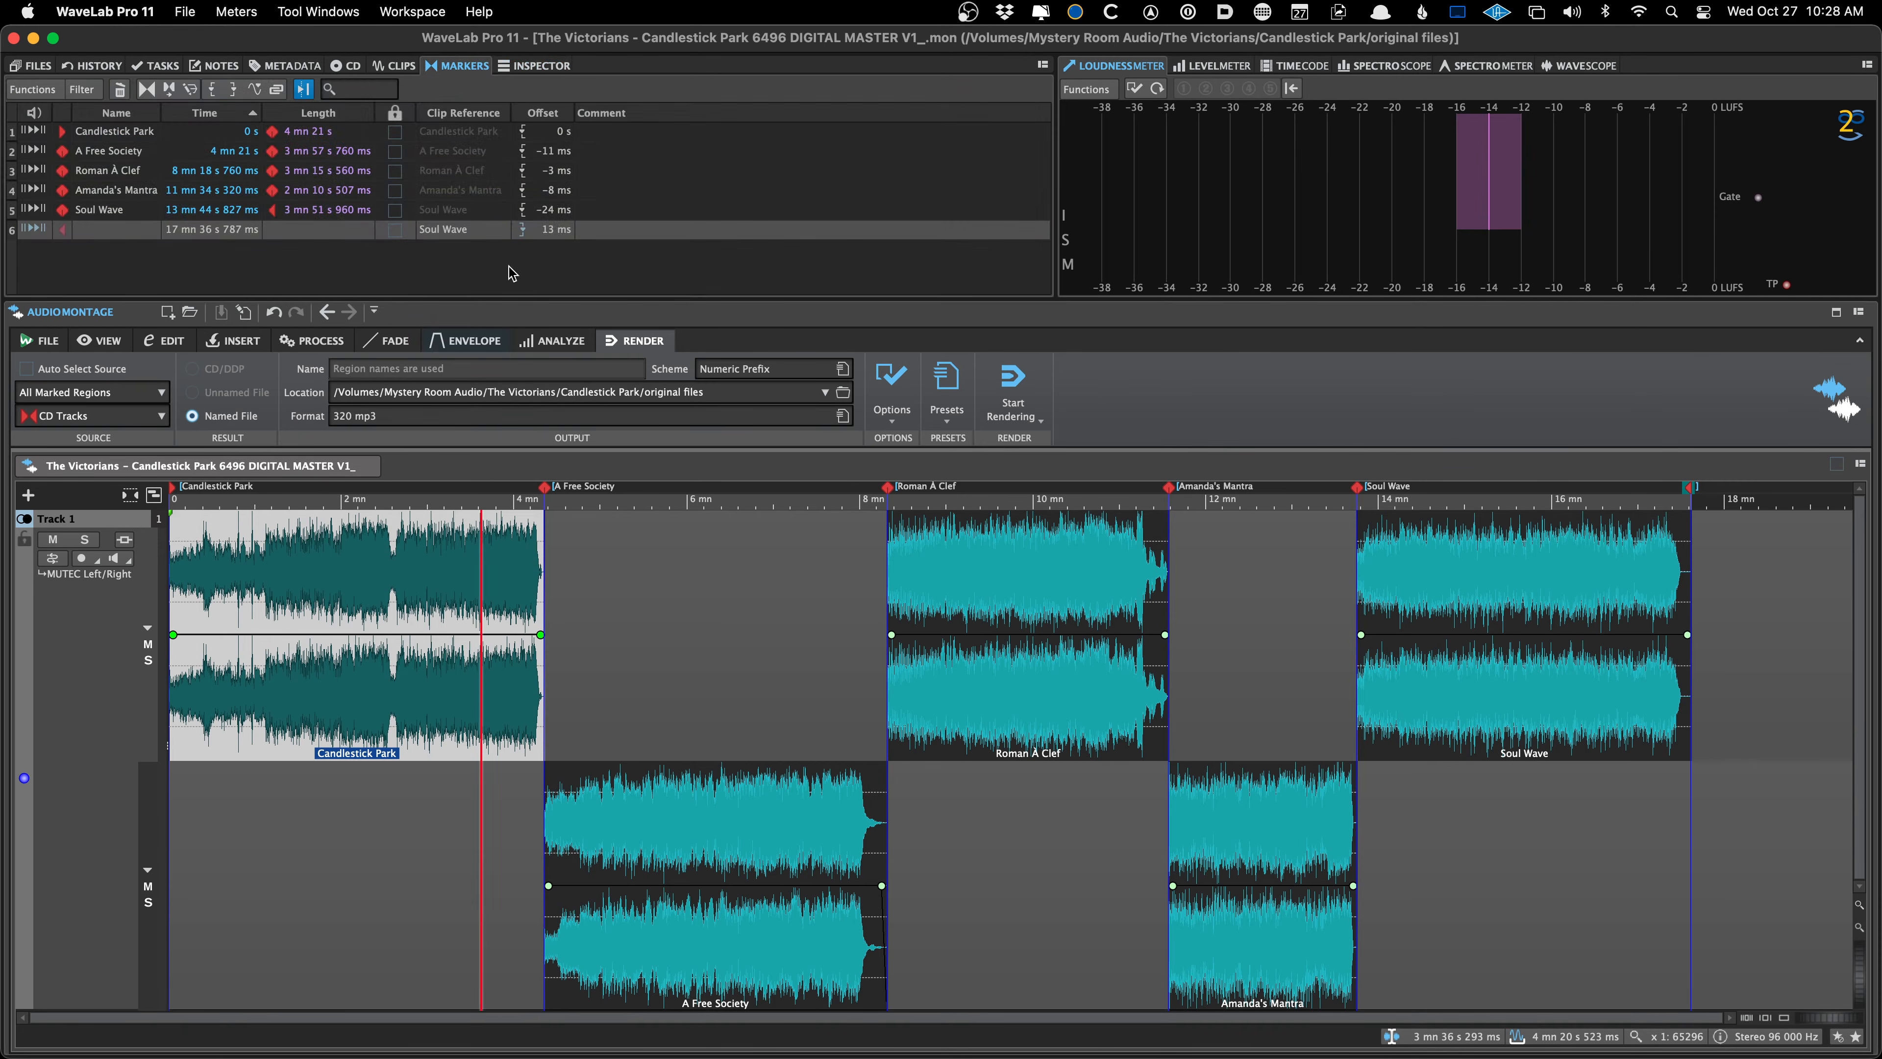
{"action": "left_click", "coordinate": [403, 67]}
{"action": "left_click", "coordinate": [636, 695]}
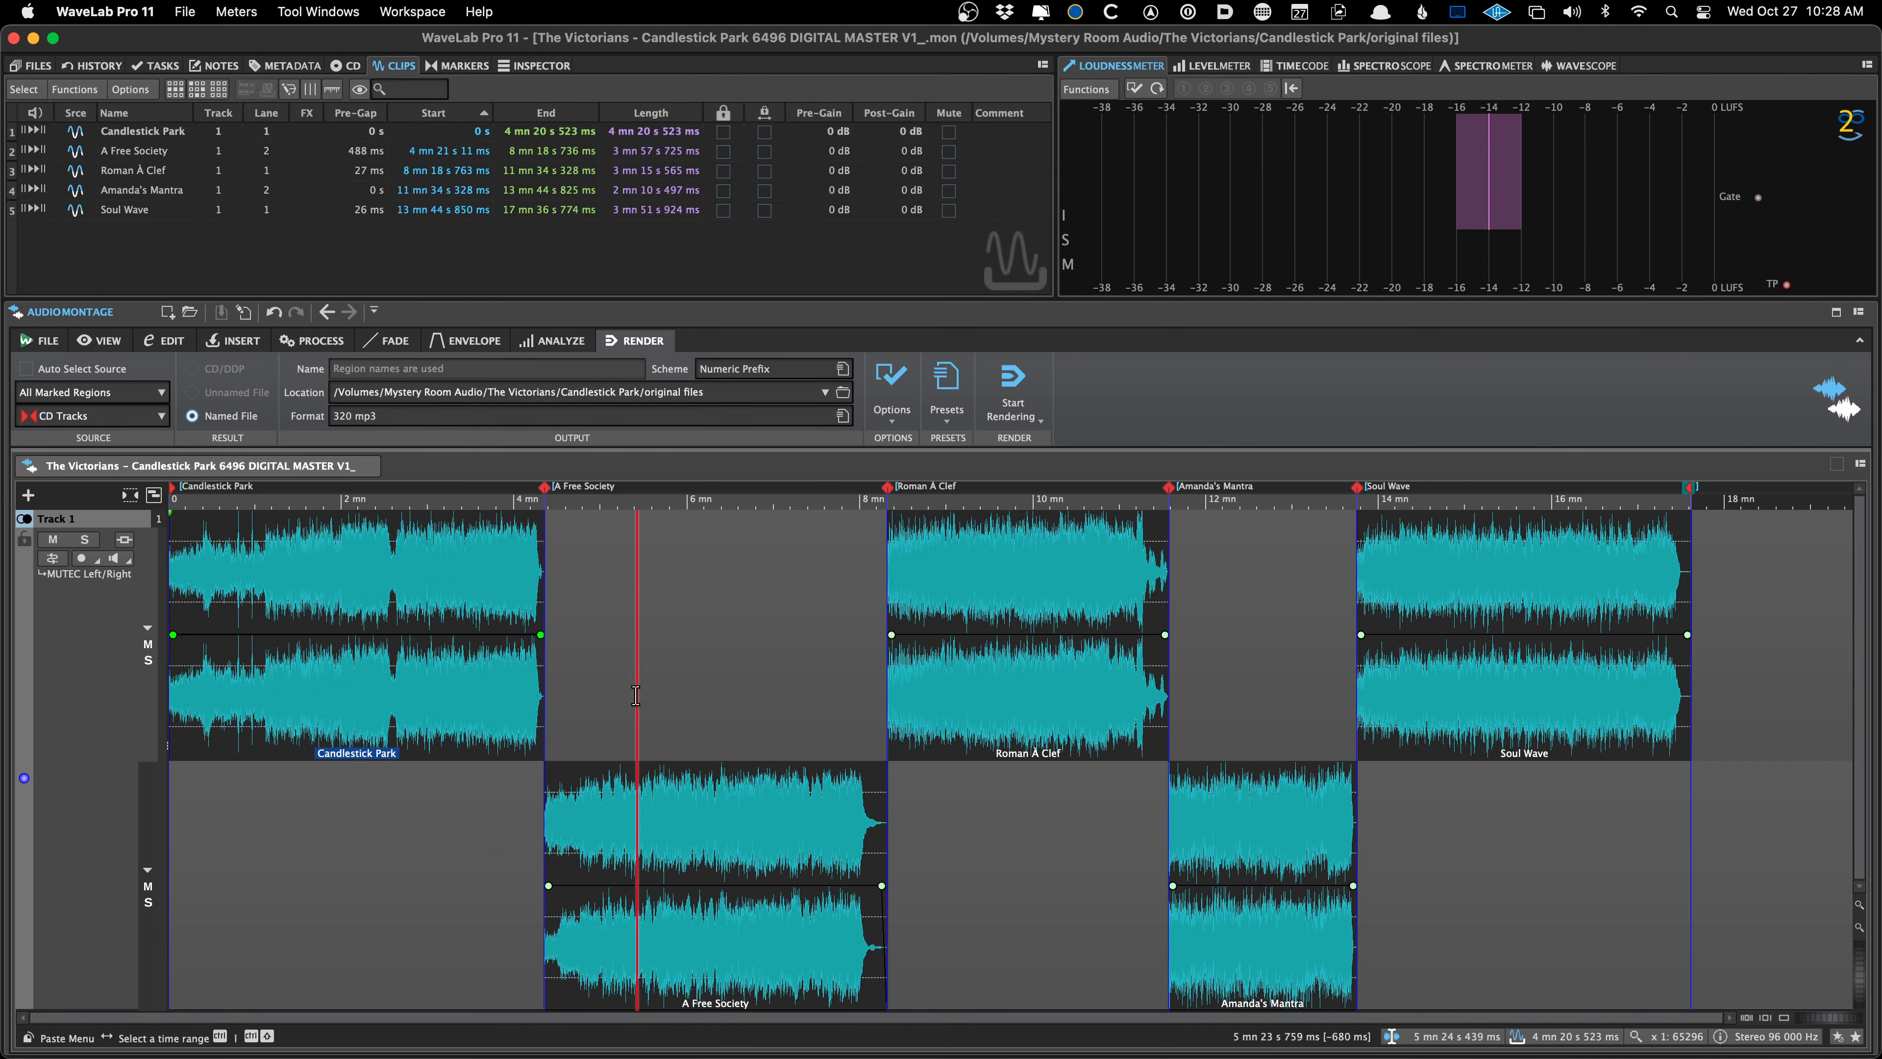
Review the CD-Text of the album and its tracks, cancel the editor and show the marker list
{"action": "key", "text": "super+t"}
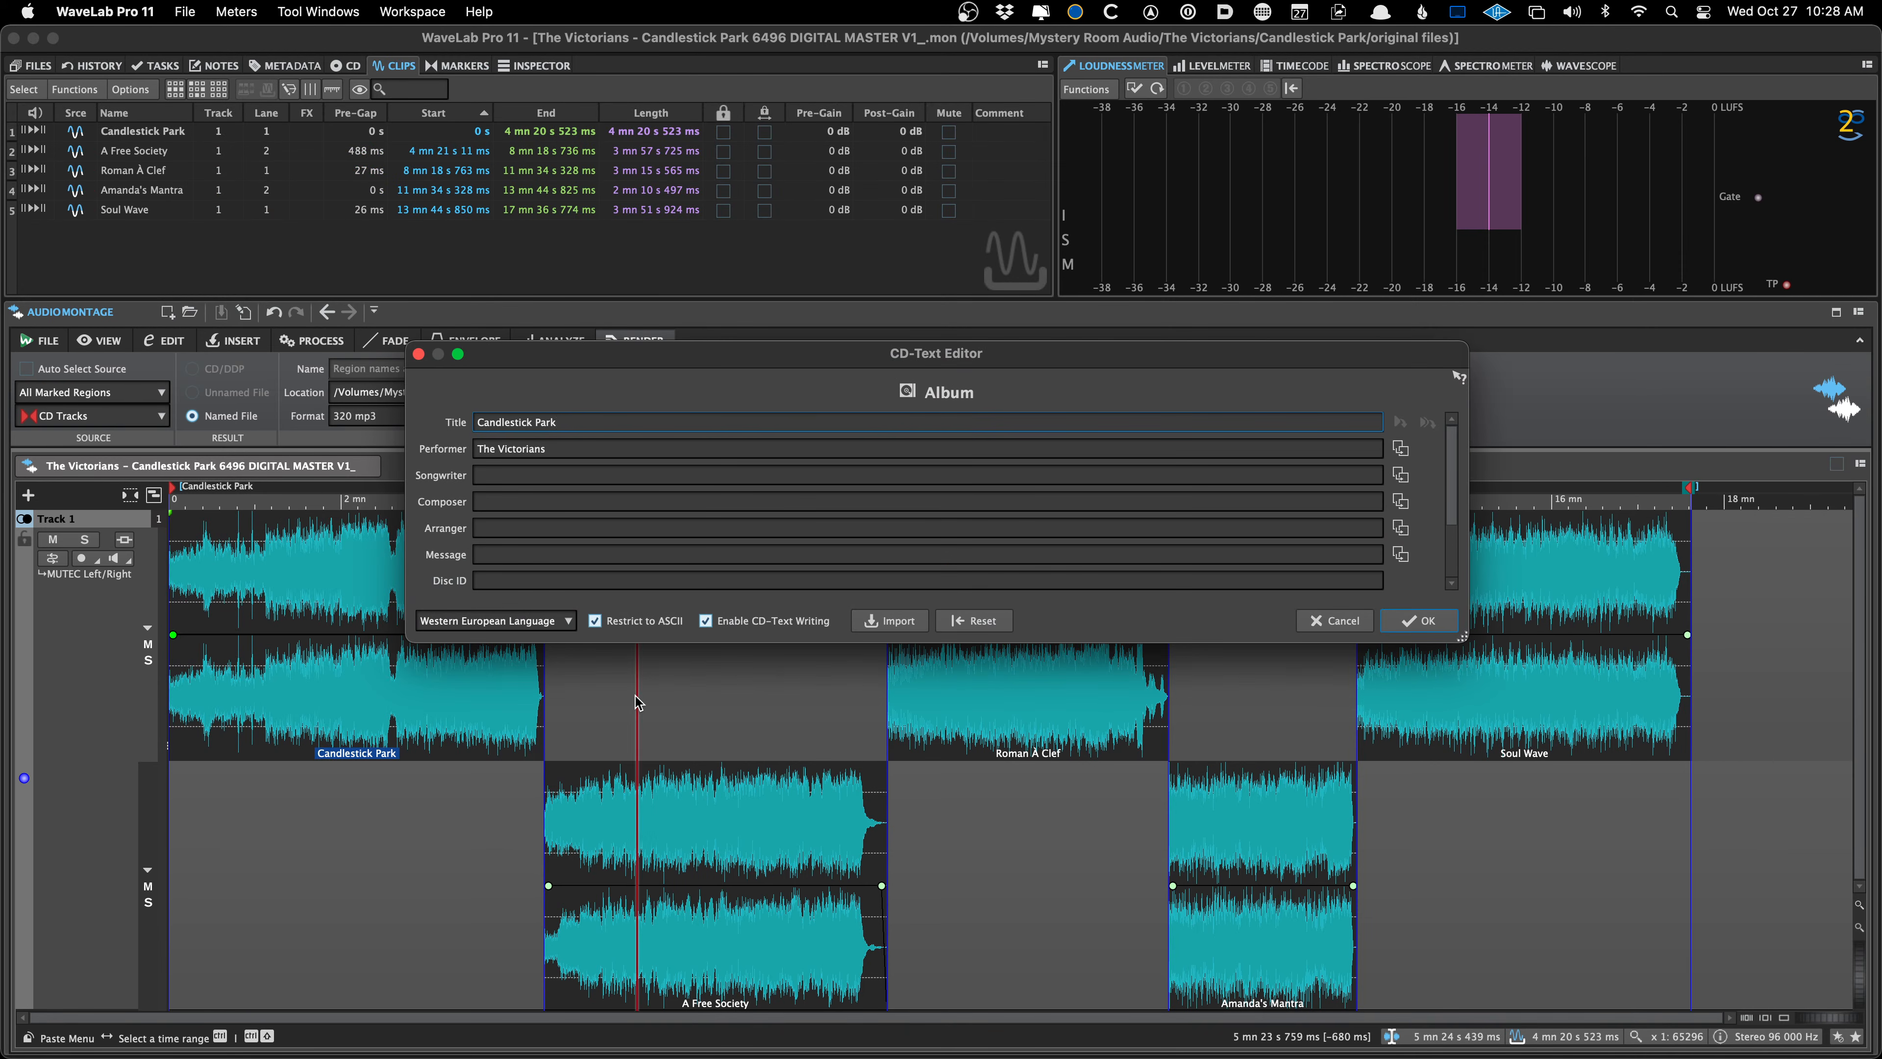
{"action": "scroll", "coordinate": [596, 414], "scroll_direction": "down", "scroll_amount": 5}
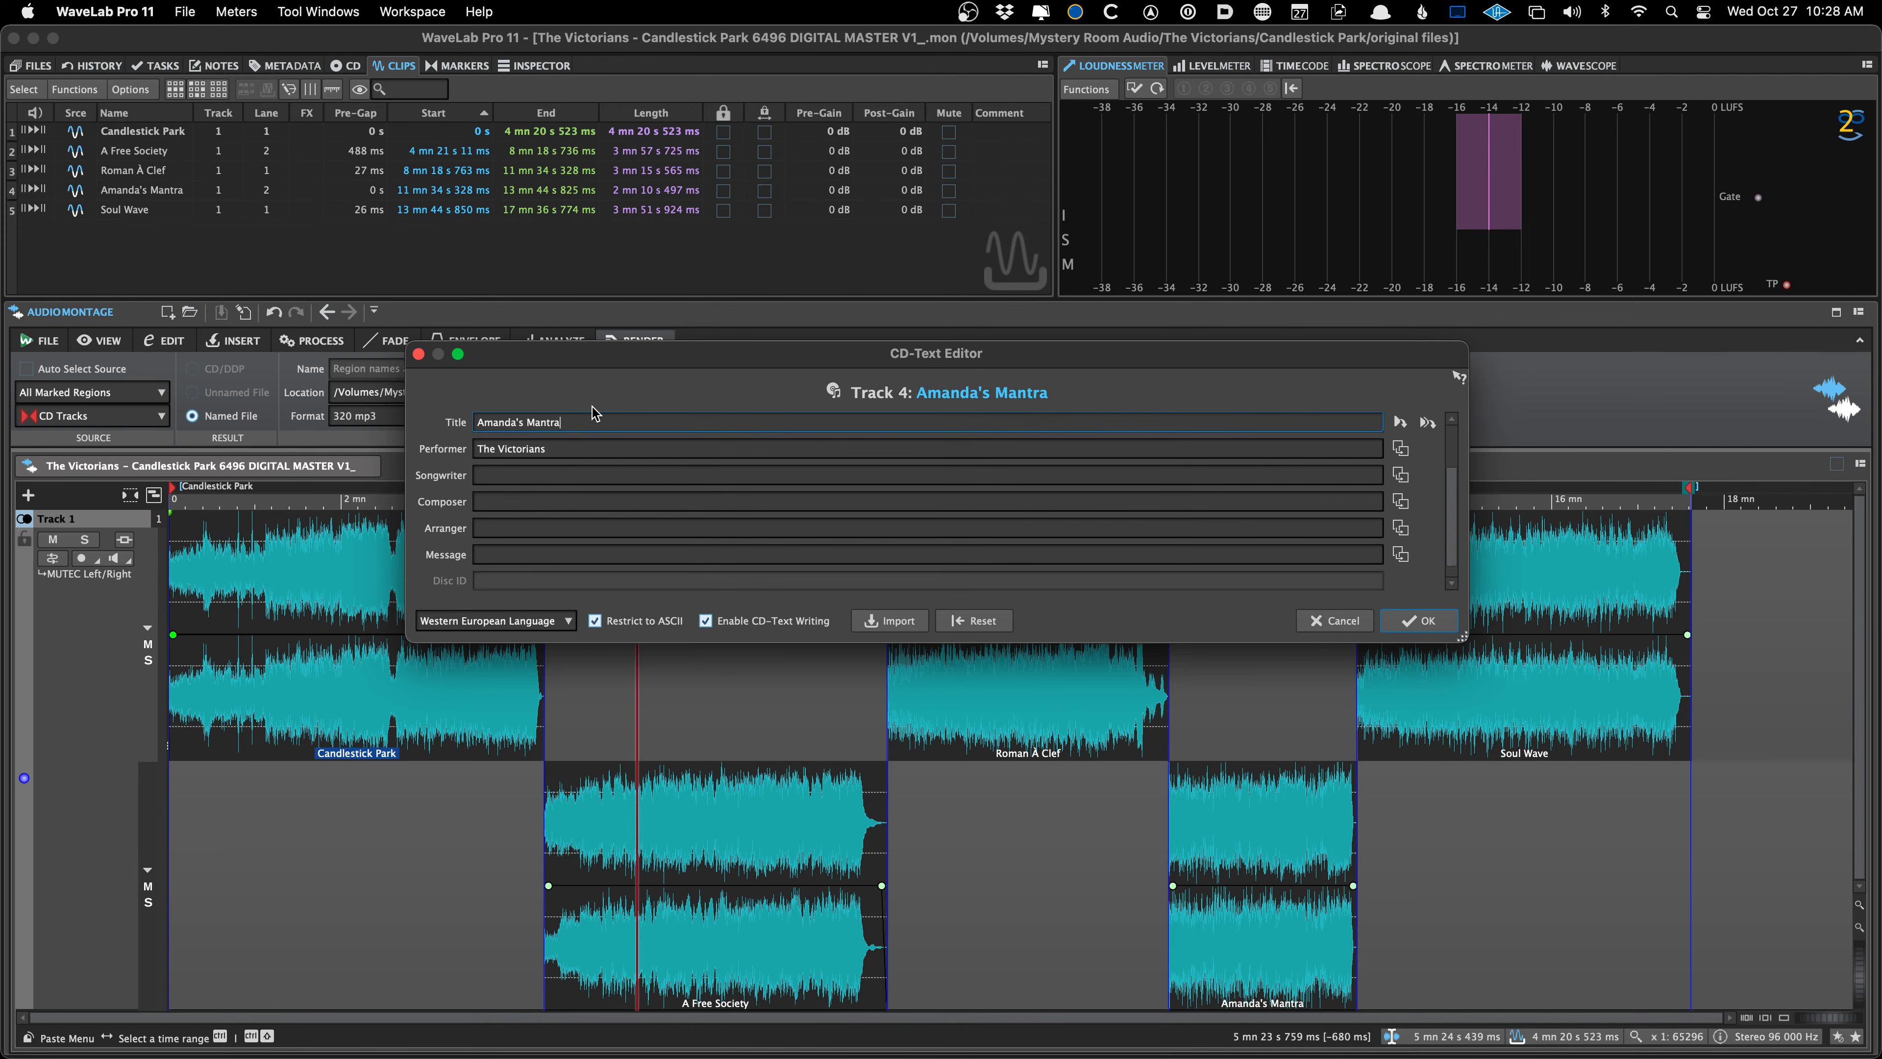
{"action": "scroll", "coordinate": [596, 414], "scroll_direction": "up", "scroll_amount": 3}
{"action": "scroll", "coordinate": [596, 413], "scroll_direction": "up", "scroll_amount": 2}
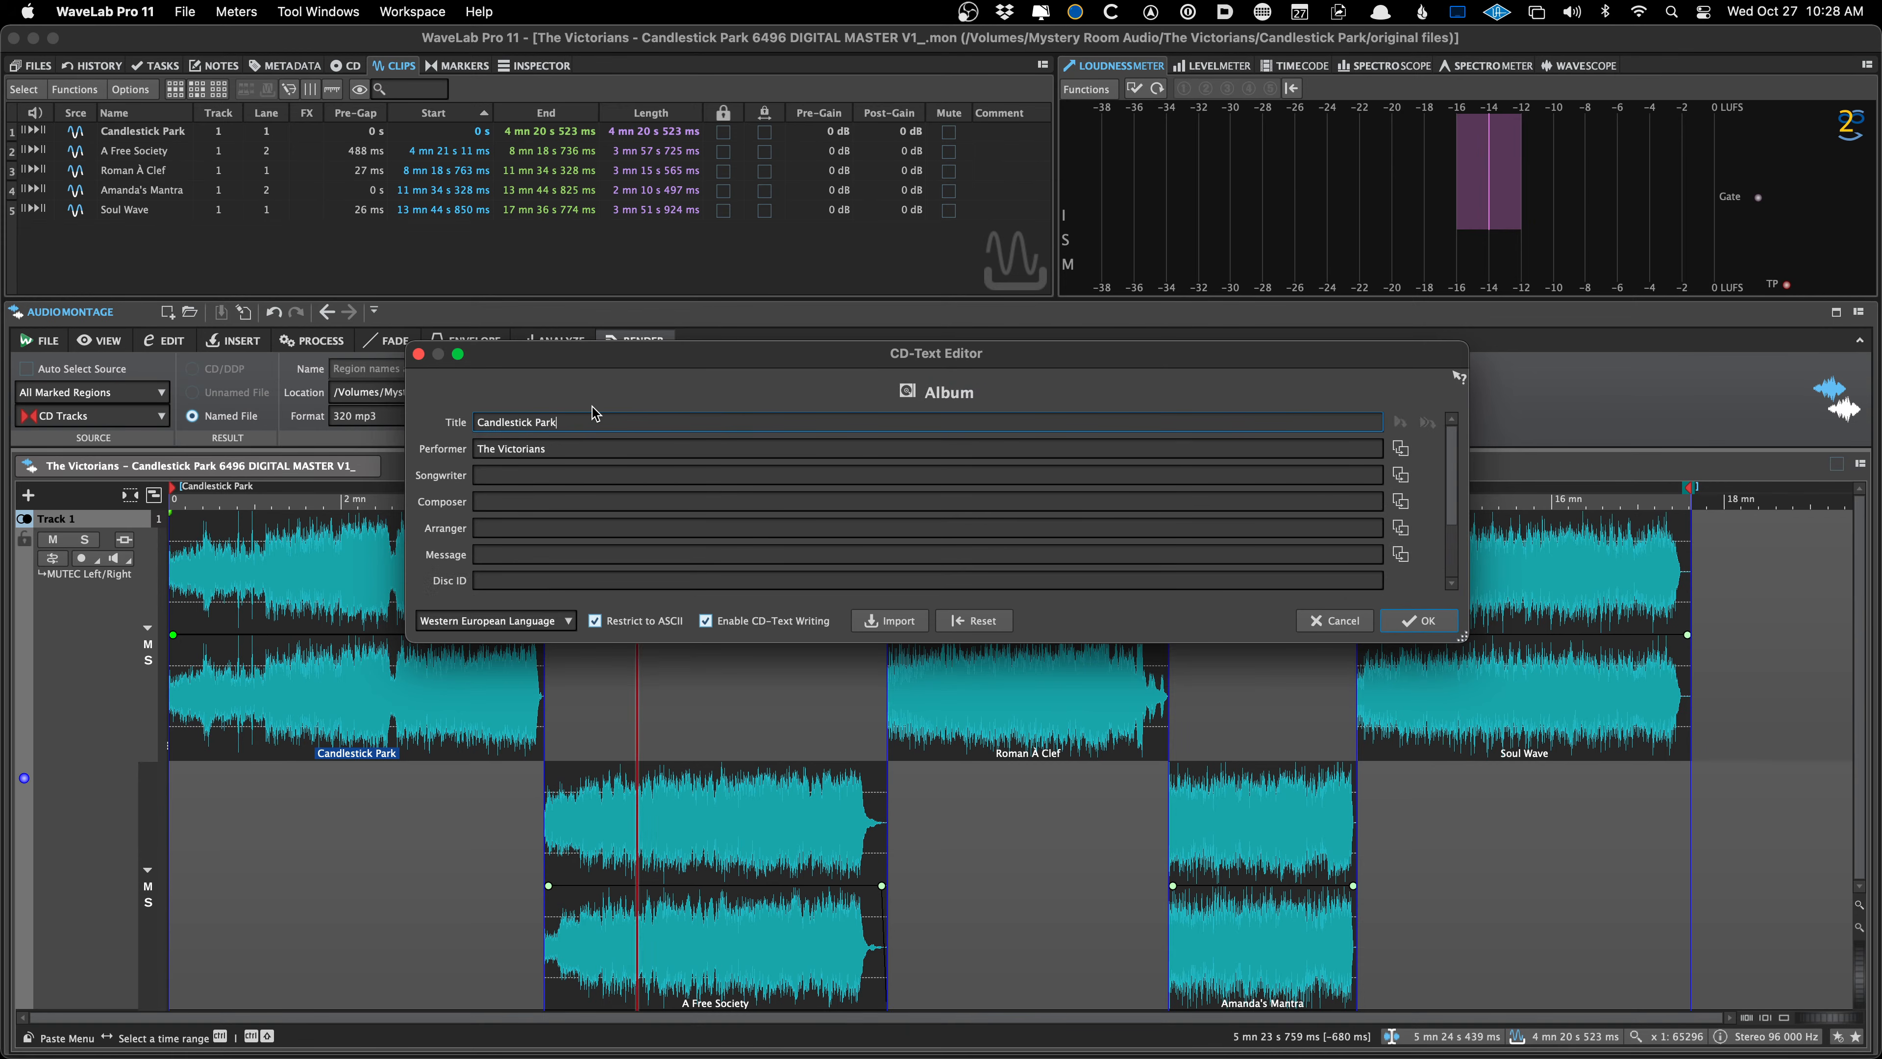
{"action": "key", "text": "Escape"}
{"action": "left_click", "coordinate": [457, 65]}
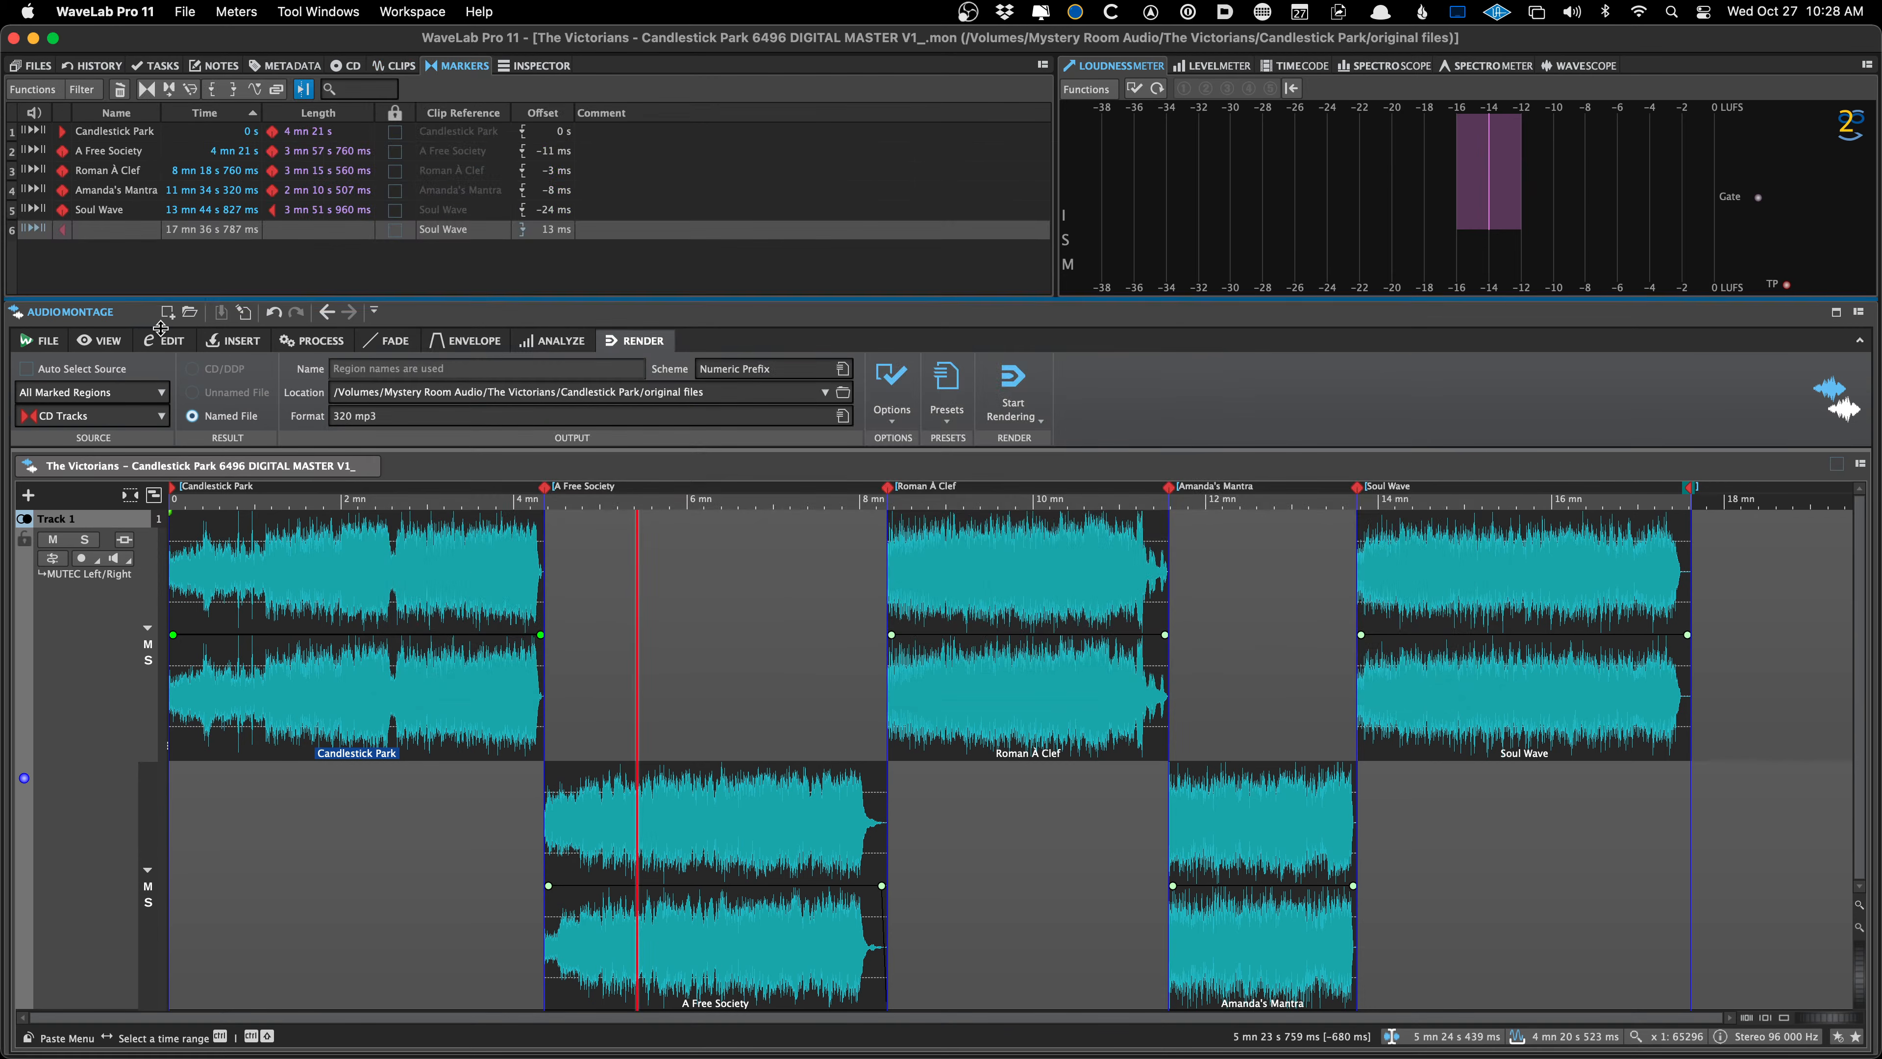
Load the render preset 00_Initial Montage Render
{"action": "left_click", "coordinate": [584, 588]}
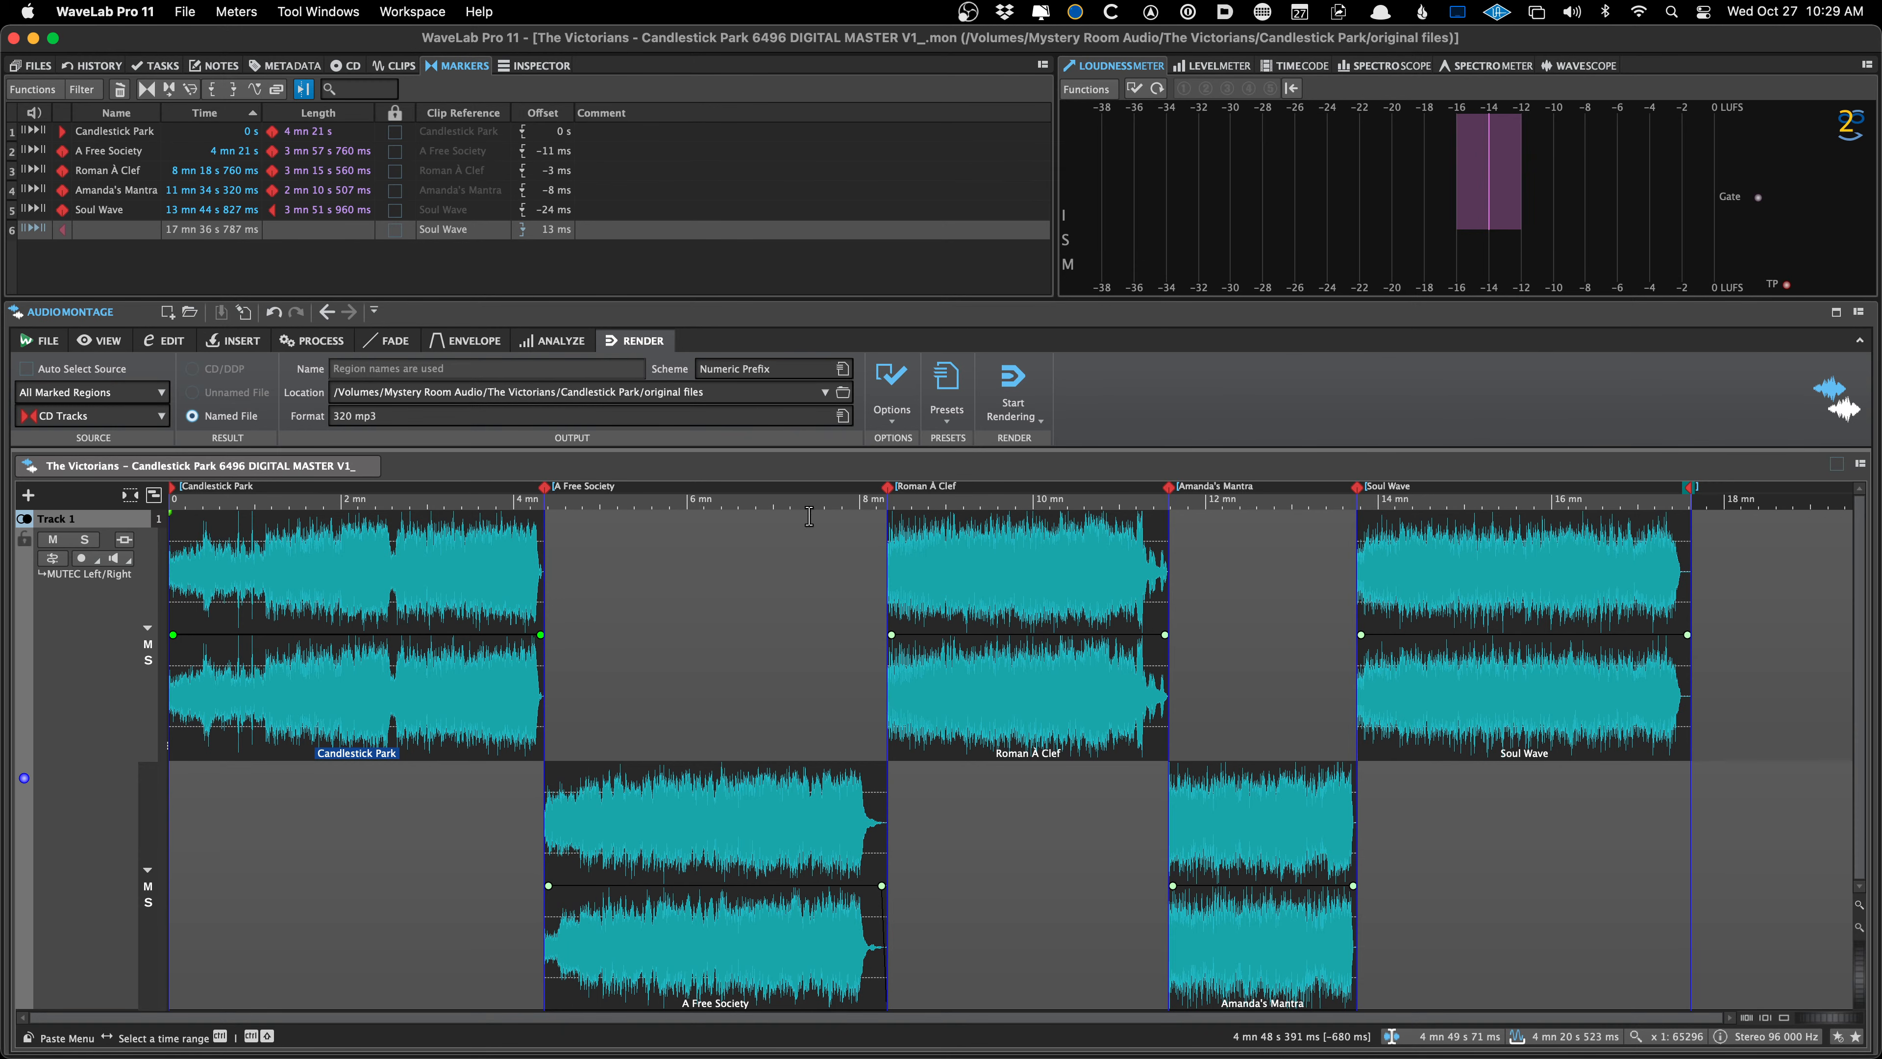
{"action": "left_click", "coordinate": [947, 386]}
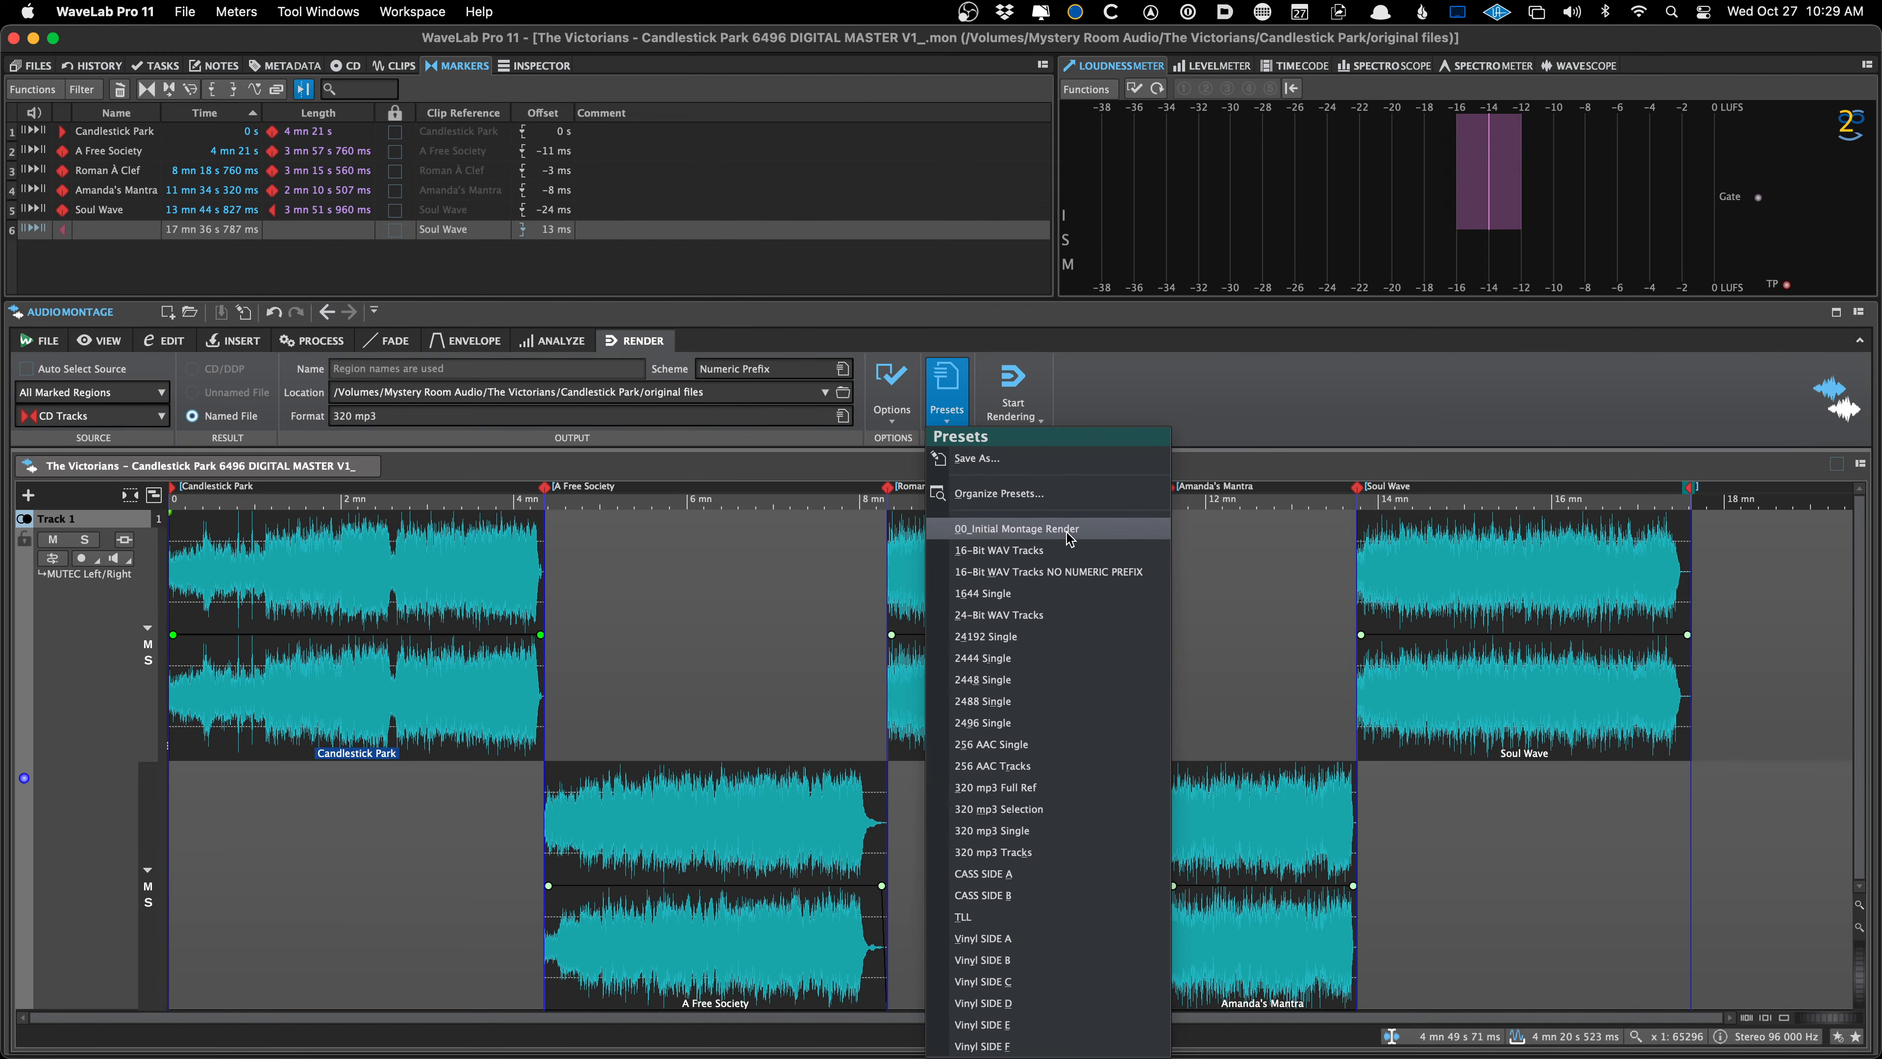
{"action": "left_click", "coordinate": [1010, 530]}
Browse for the render output location and go to the Candlestick Park folder inside The Victorians
{"action": "left_click", "coordinate": [842, 393]}
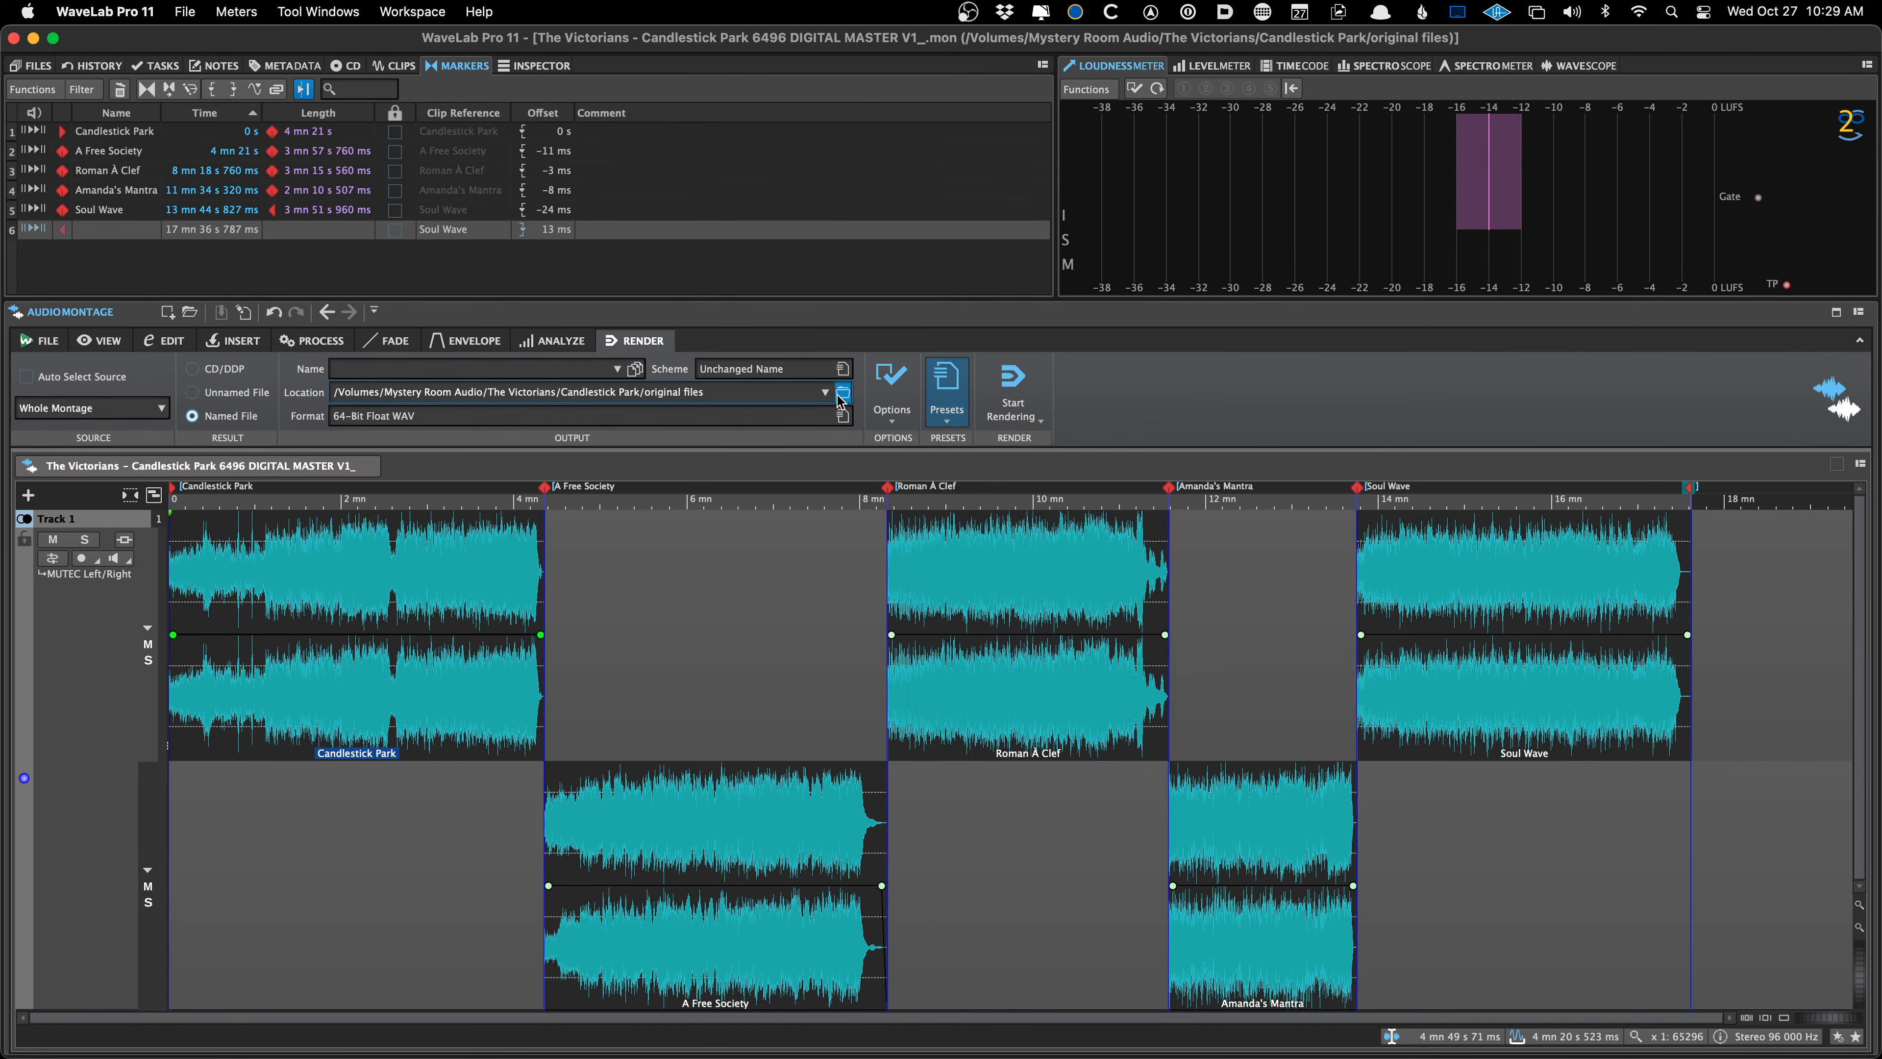
{"action": "left_click", "coordinate": [830, 415]}
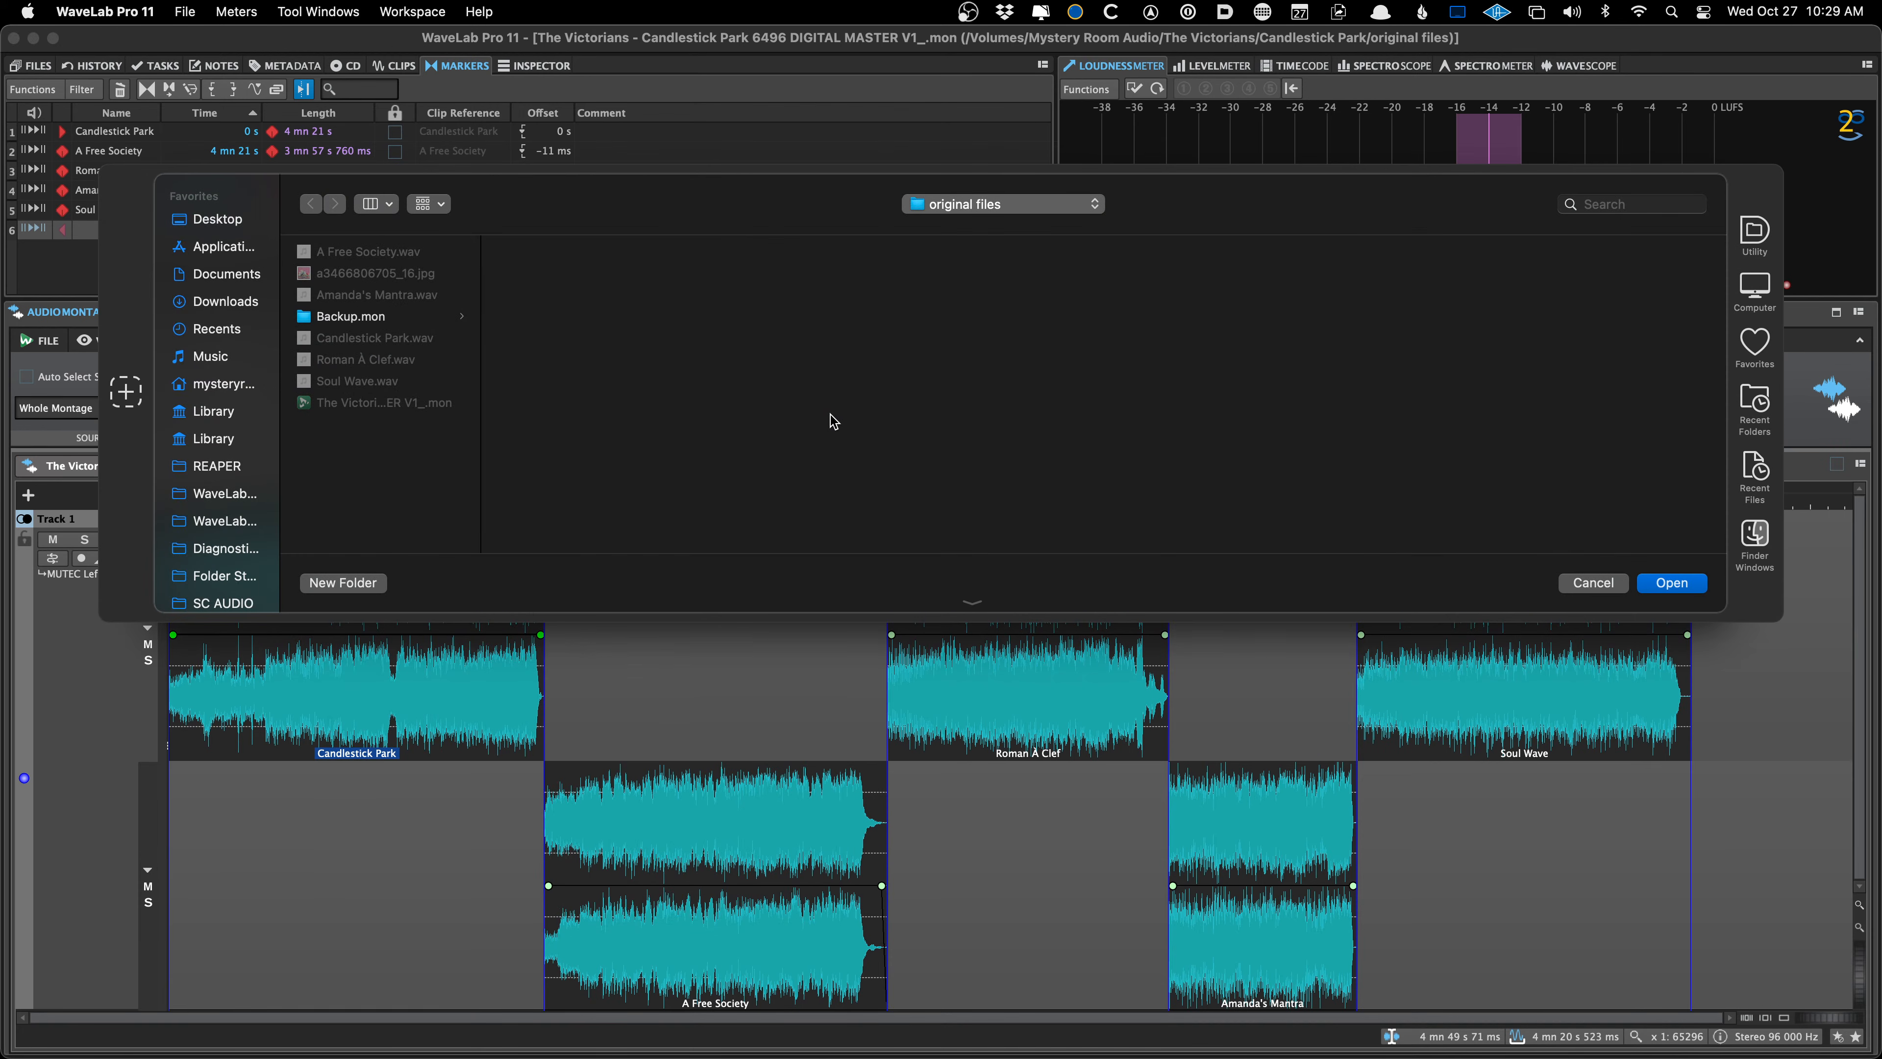
{"action": "key", "text": "alt+Up"}
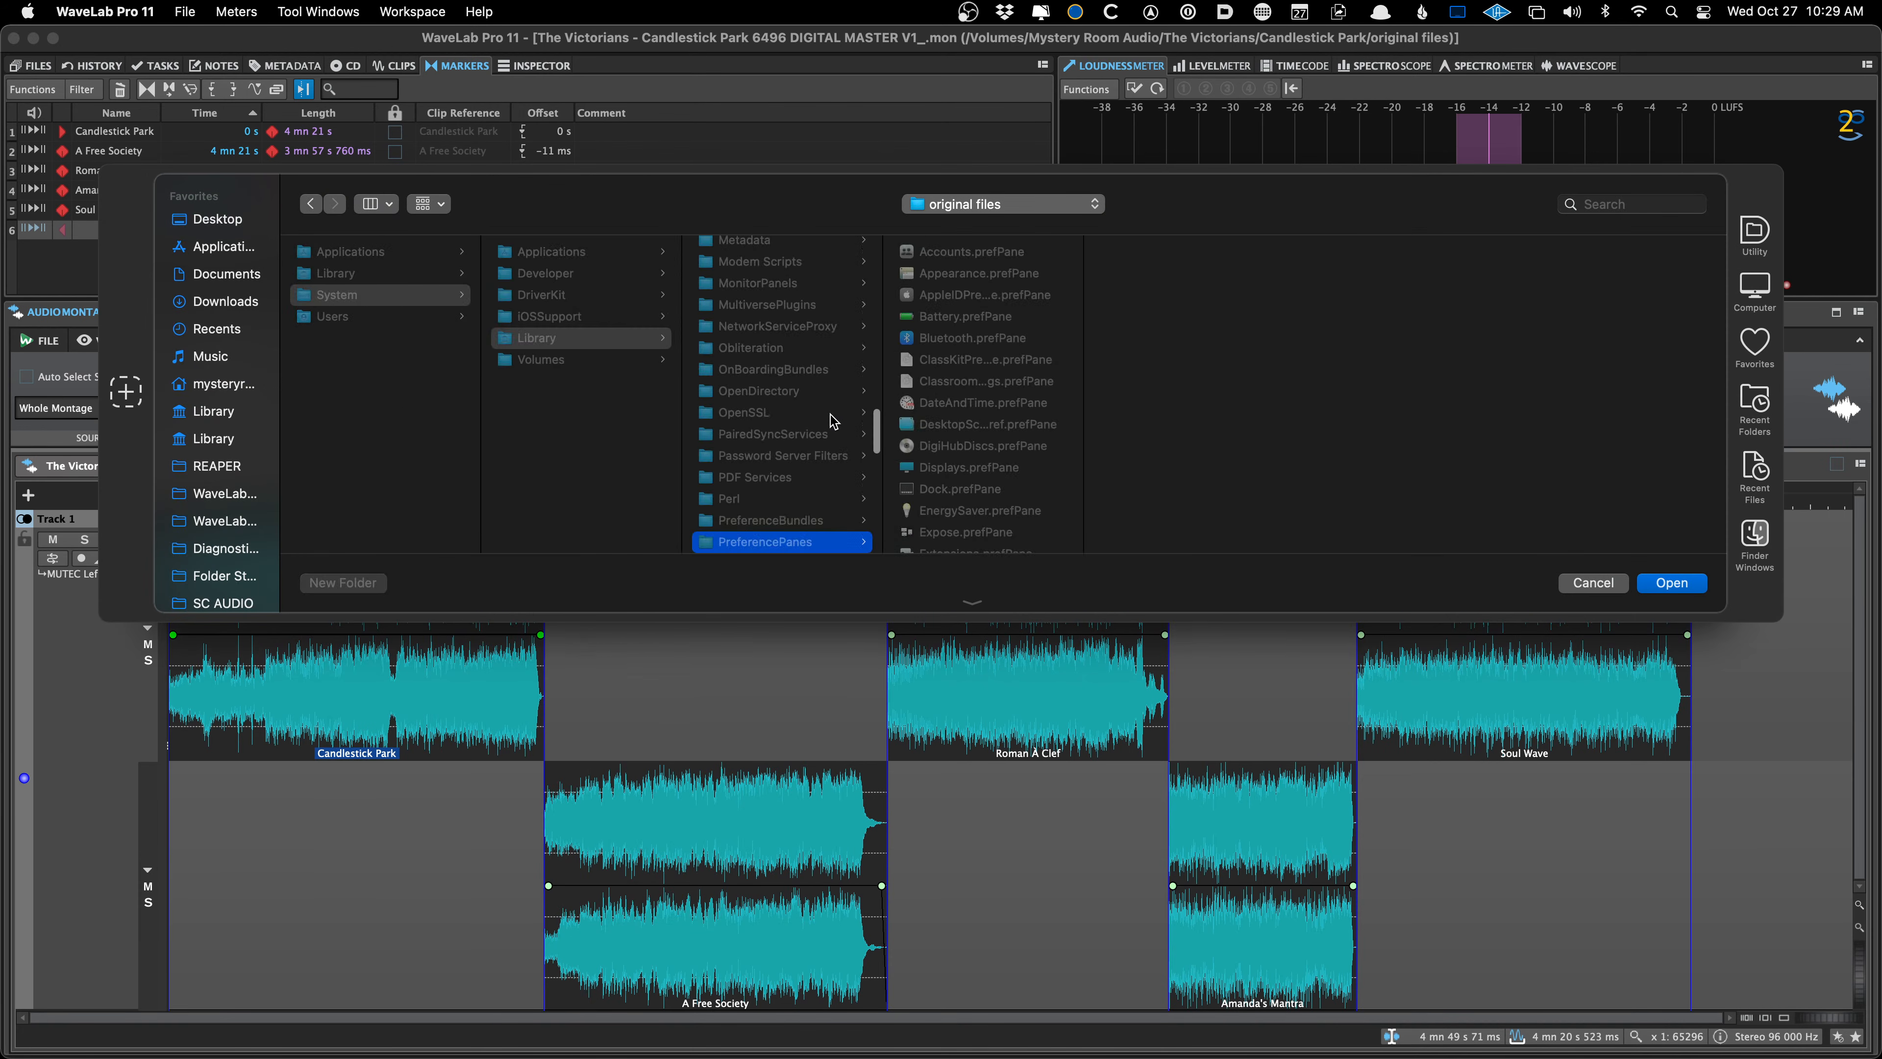
{"action": "key", "text": "alt+Up"}
{"action": "key", "text": "alt+Up"}
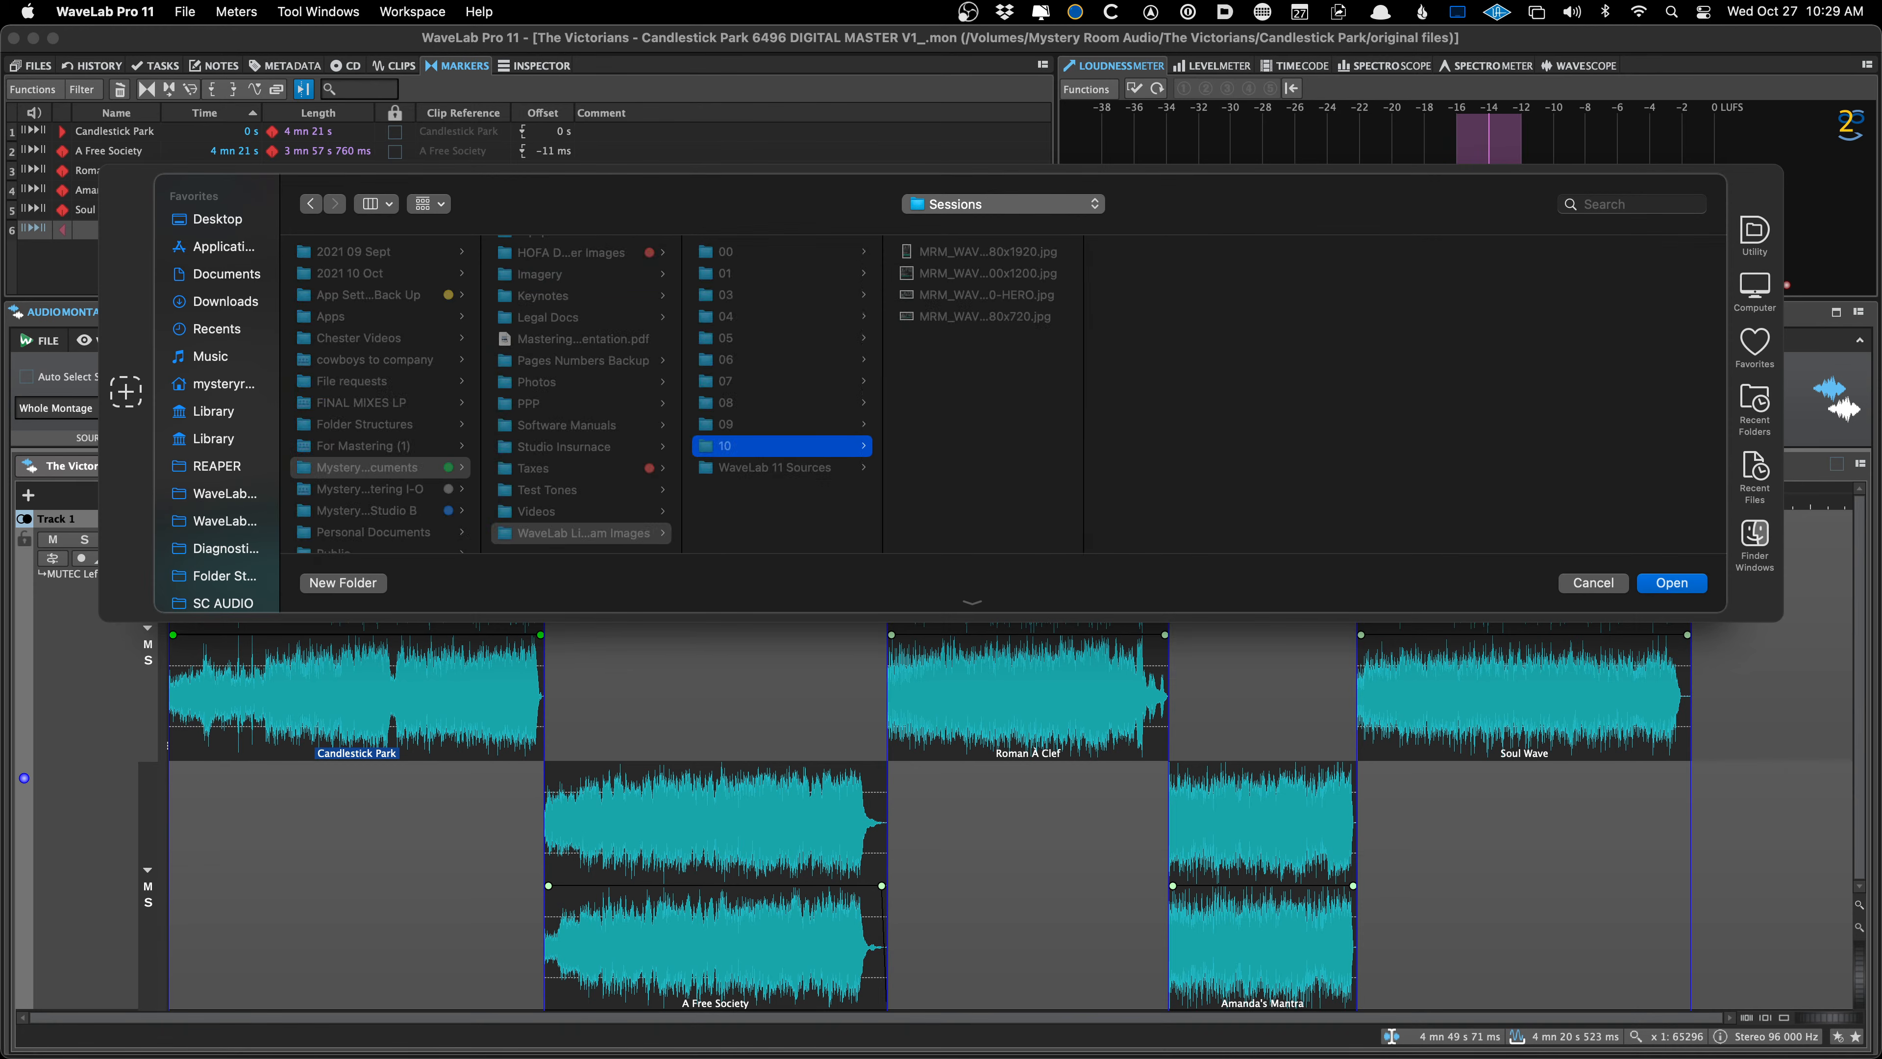
{"action": "key", "text": "alt+Up"}
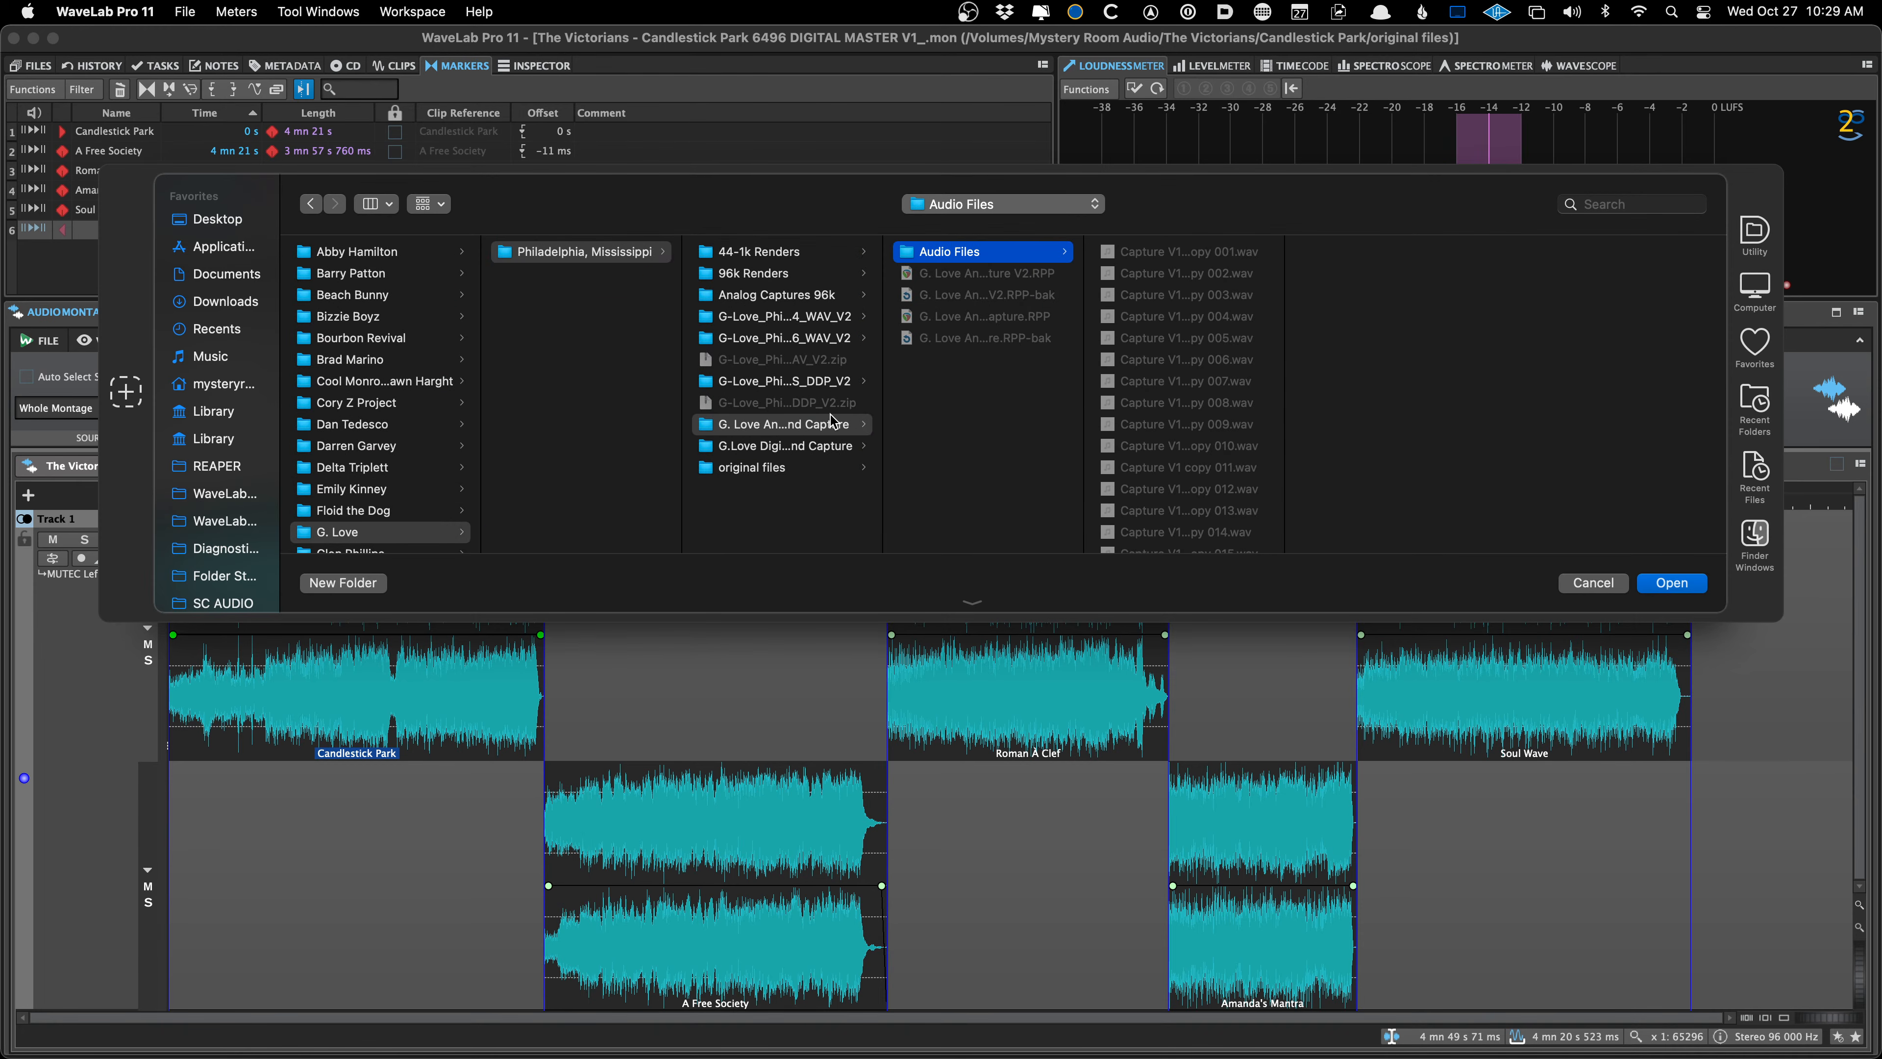
{"action": "key", "text": "super+Up"}
{"action": "key", "text": "super+Up"}
{"action": "key", "text": "super+Up"}
{"action": "scroll", "coordinate": [370, 466], "scroll_direction": "down", "scroll_amount": 15}
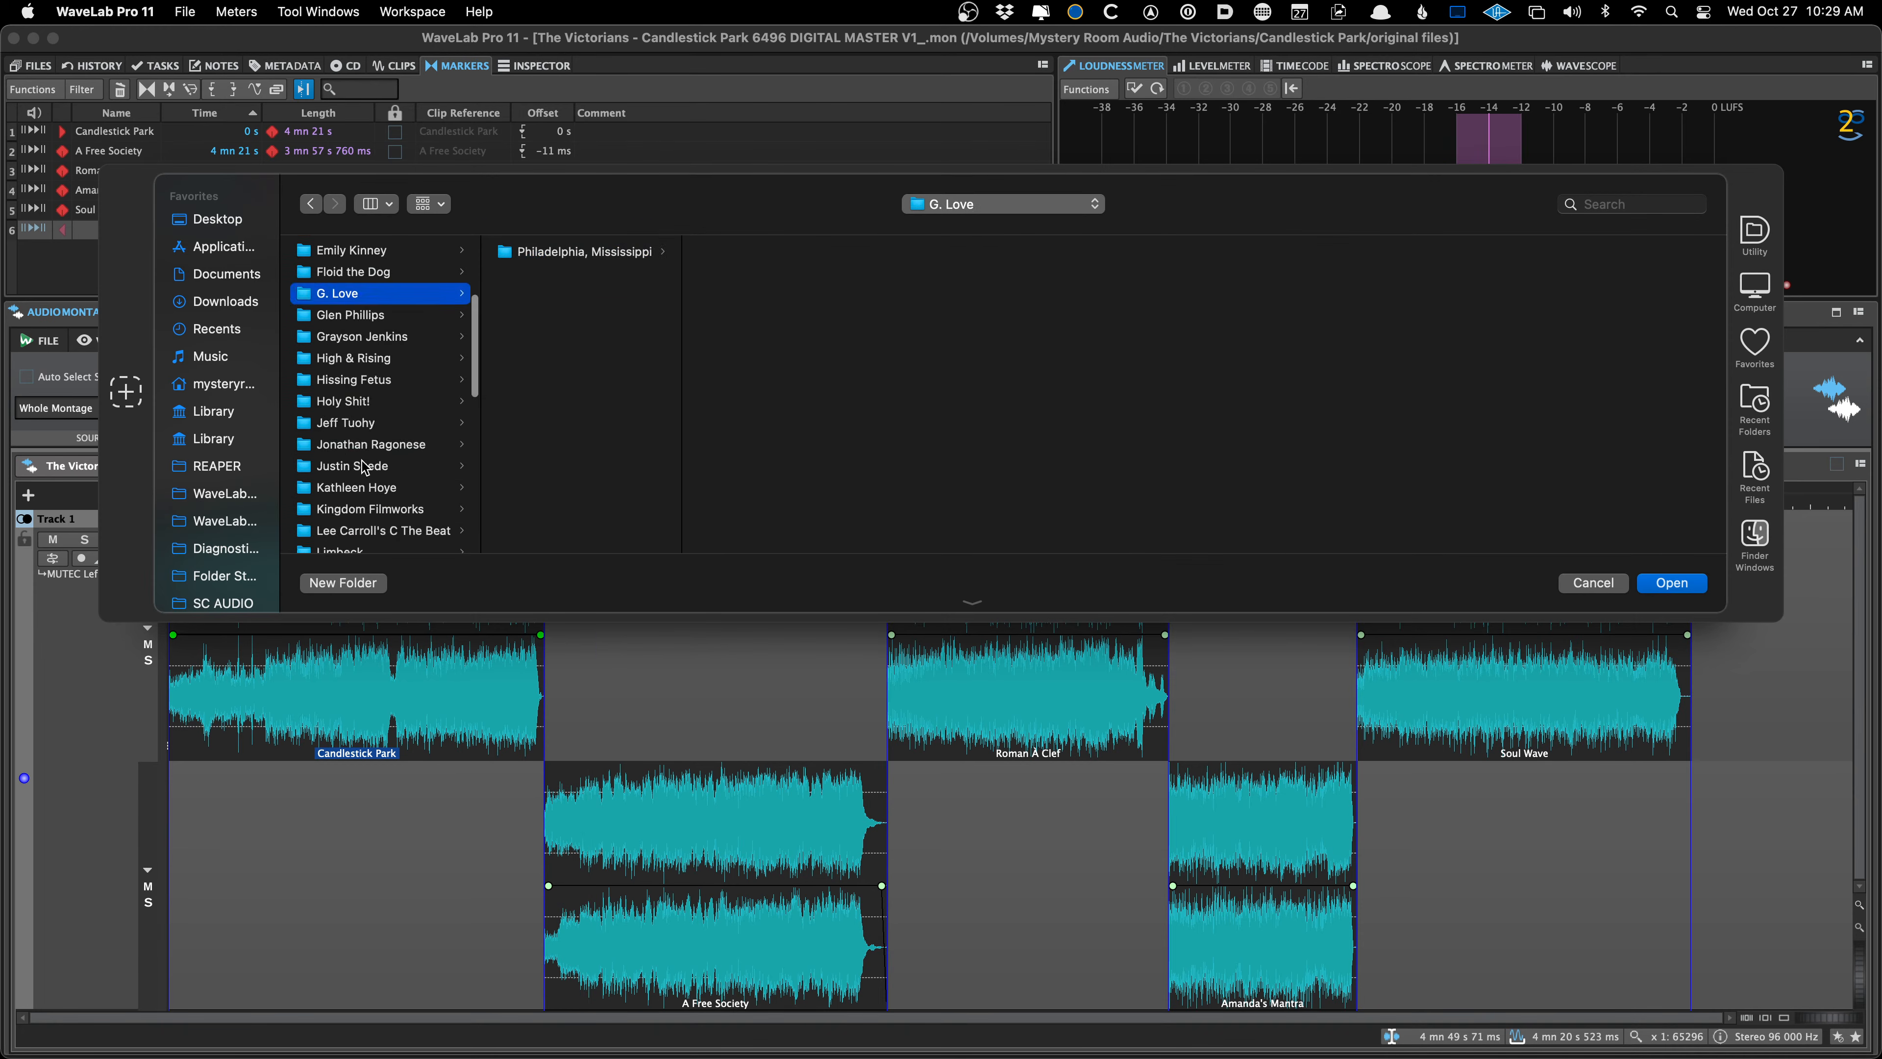
{"action": "left_click", "coordinate": [362, 515]}
{"action": "key", "text": "Up"}
{"action": "key", "text": "Up"}
{"action": "key", "text": "Up"}
{"action": "key", "text": "Up"}
{"action": "key", "text": "Up"}
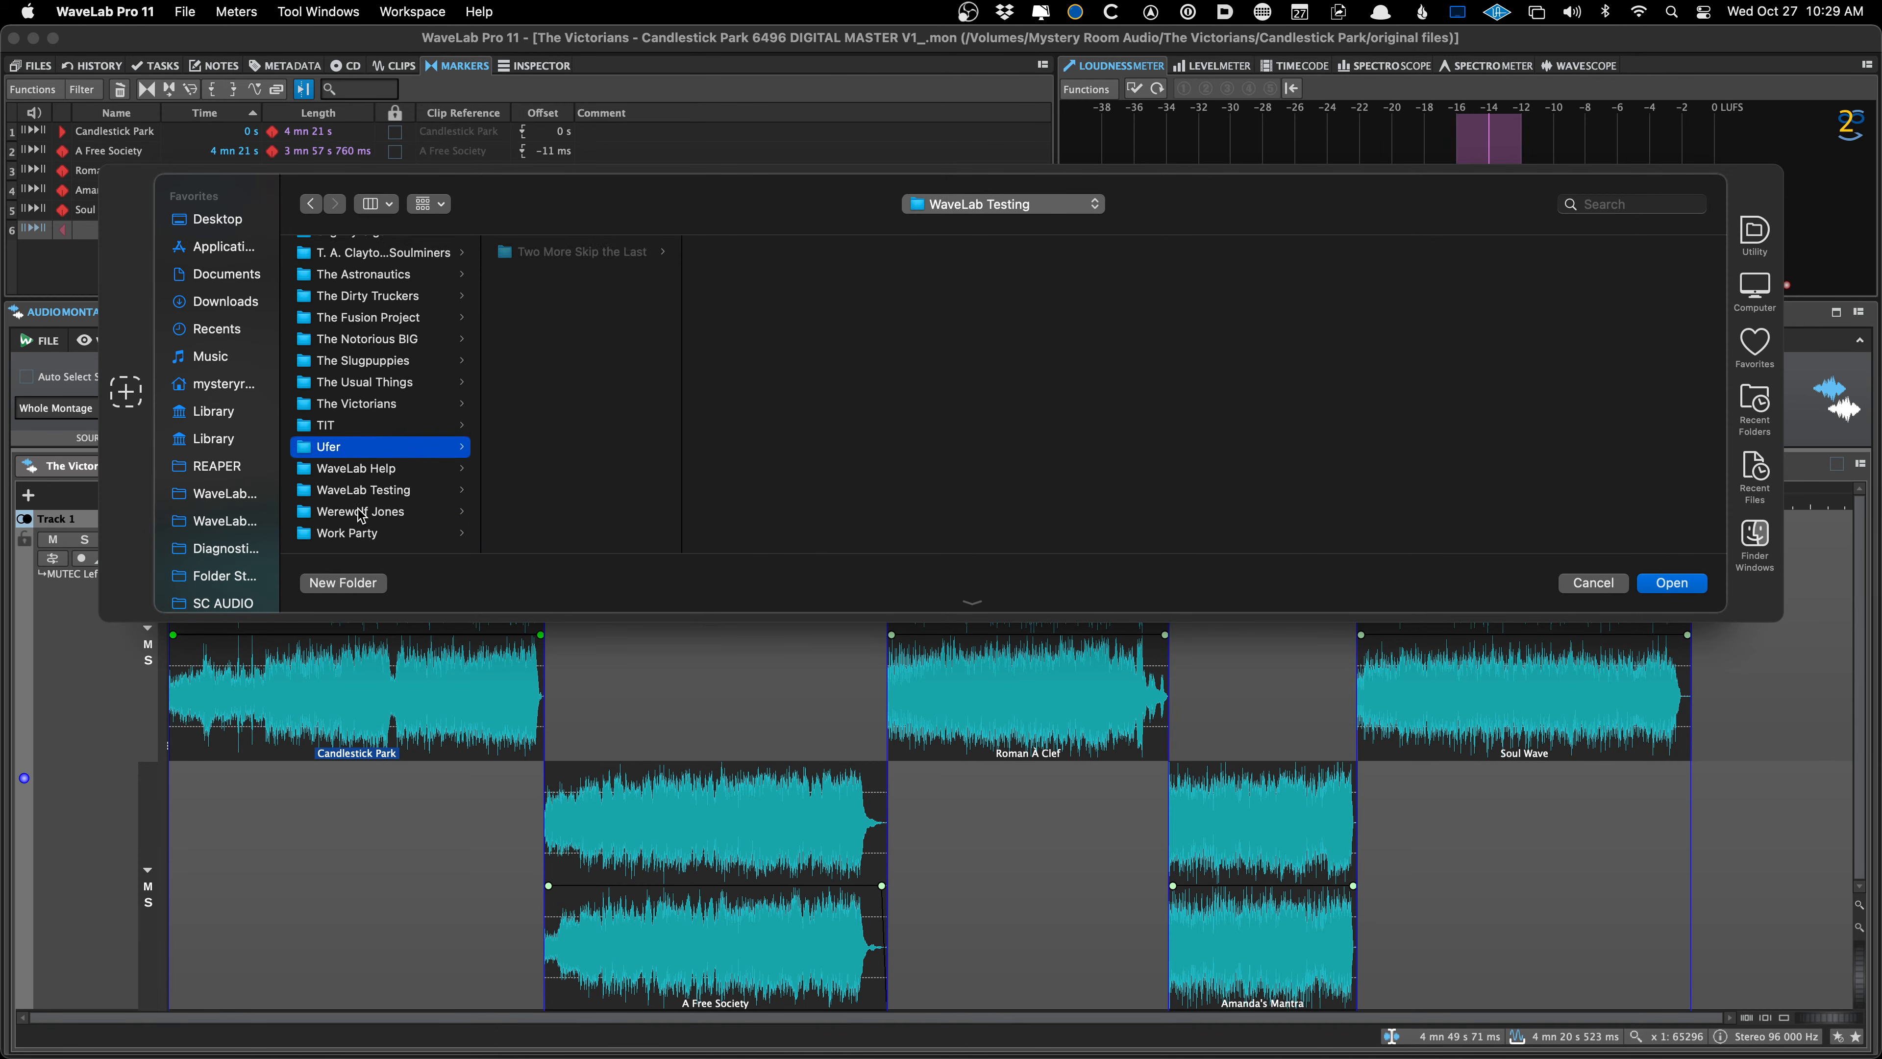
{"action": "key", "text": "Right"}
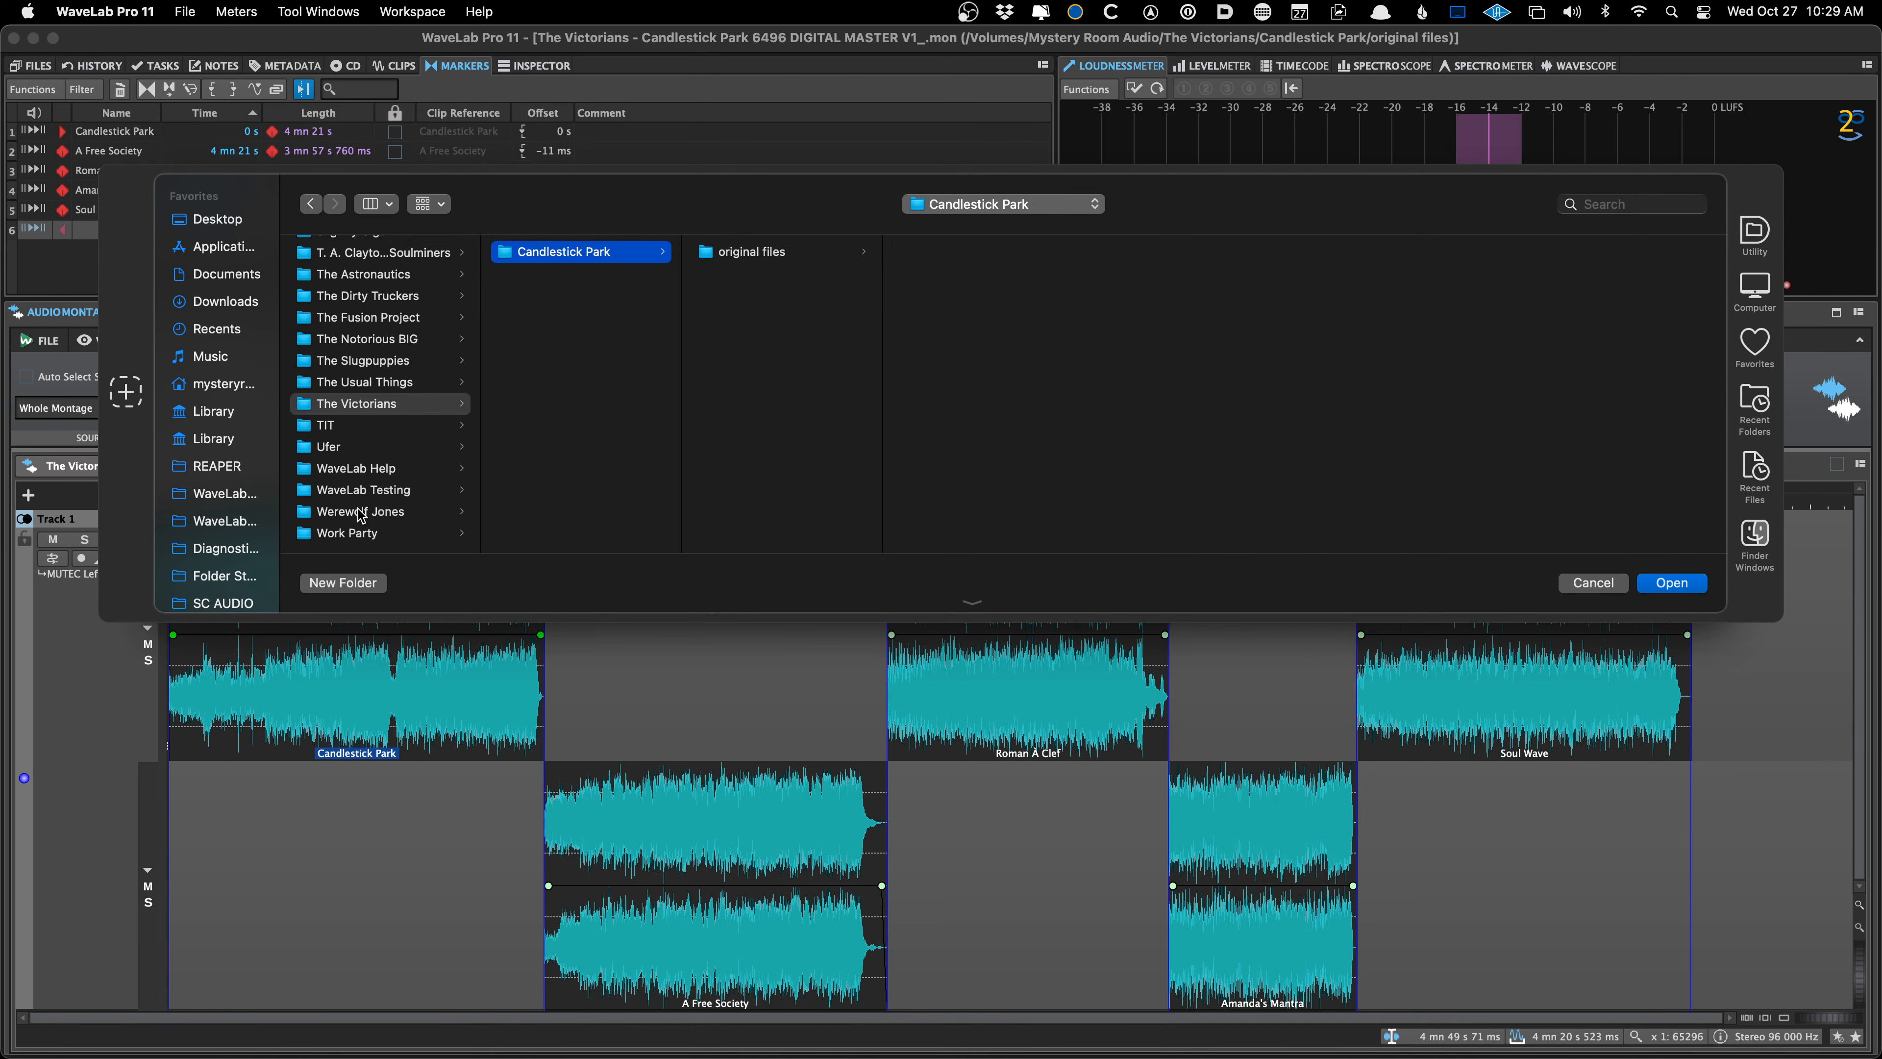
Create a folder named 96k Renders inside Candlestick Park and use it as the render location
{"action": "key", "text": "shift+super+n"}
{"action": "type", "text": "96k Renders"}
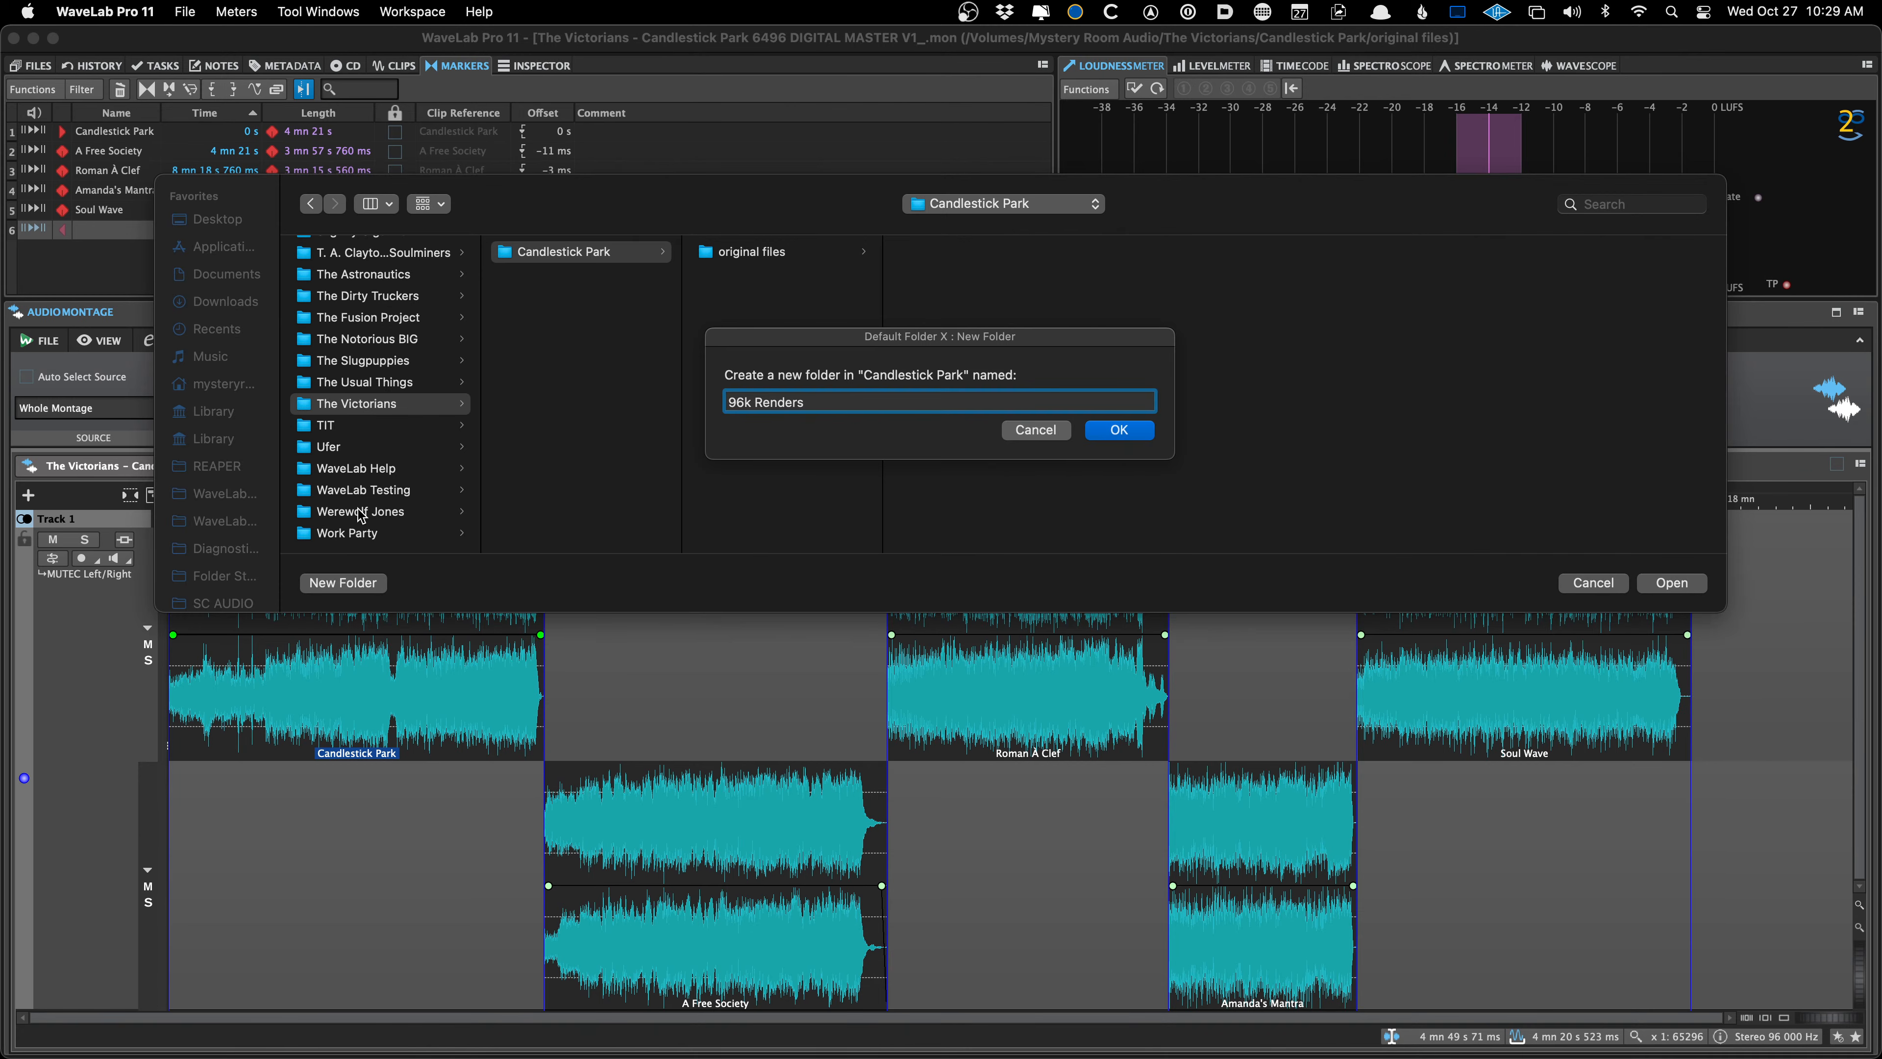
{"action": "key", "text": "Return"}
{"action": "key", "text": "Return"}
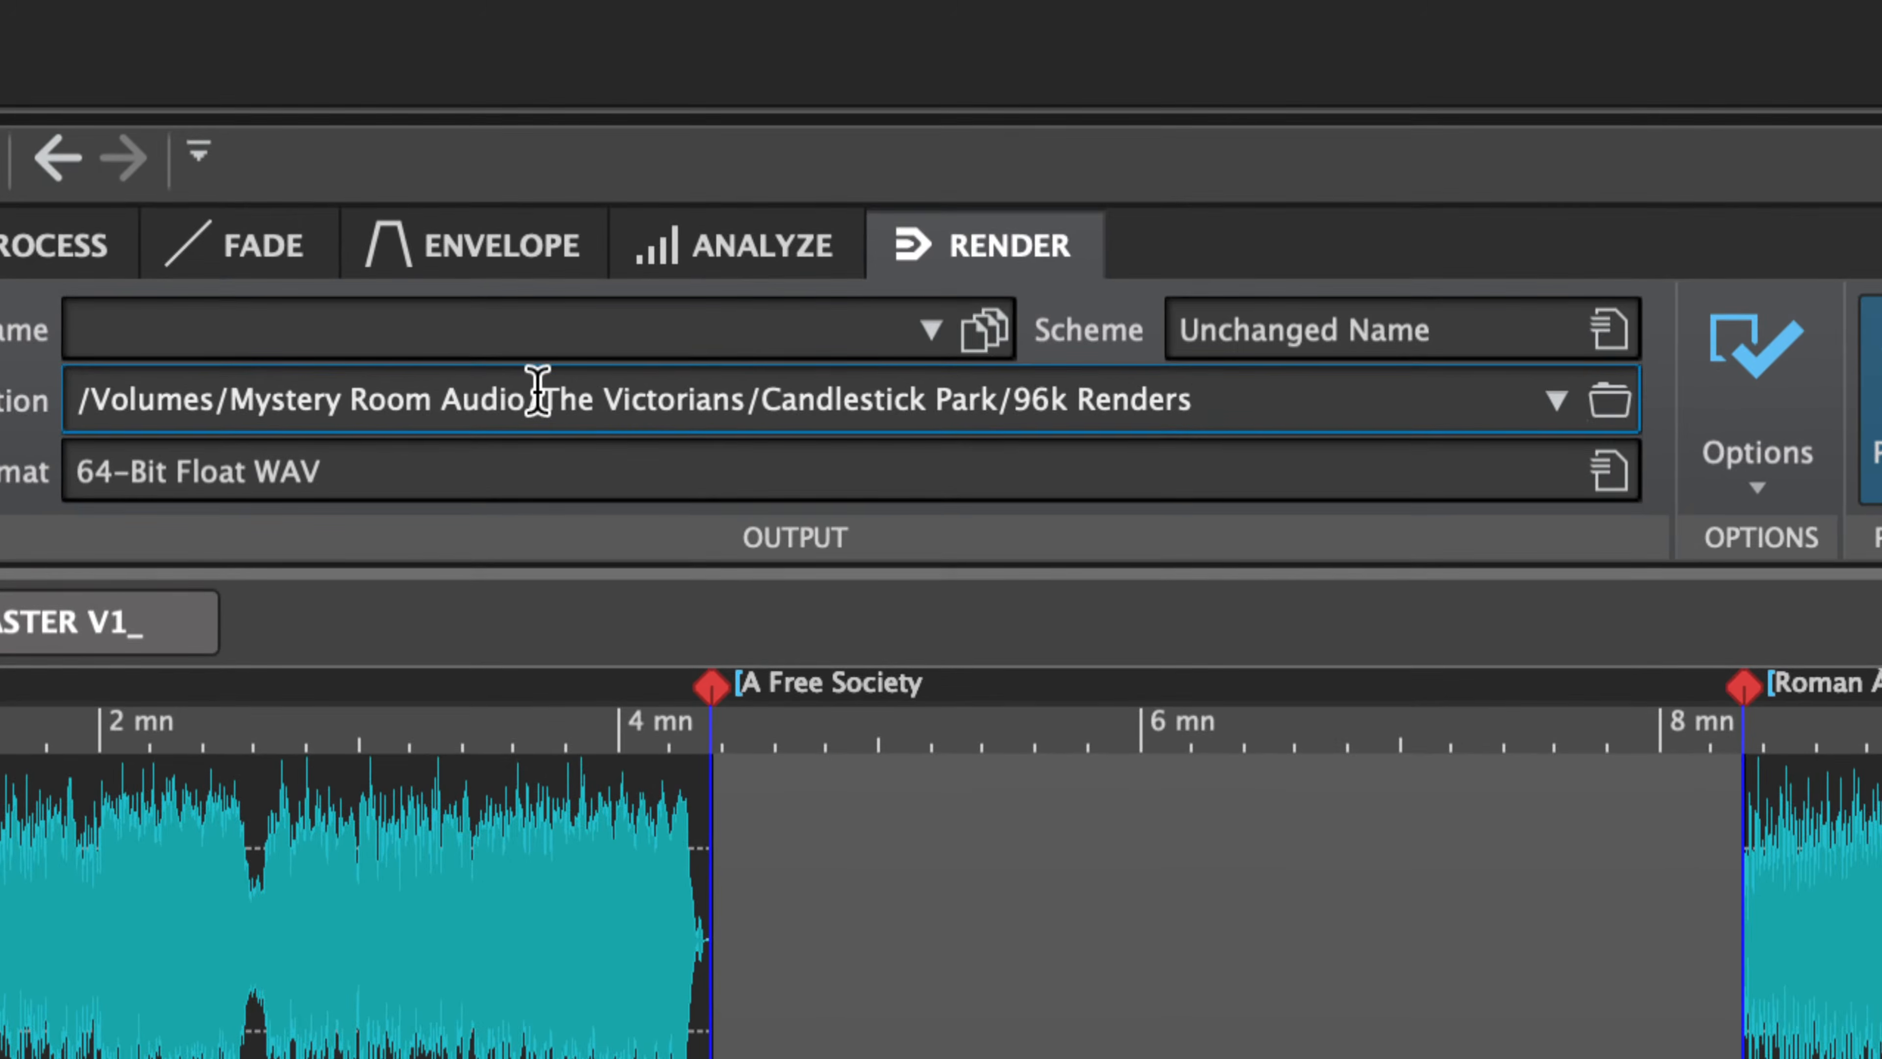
Enter The-Victorians as the render file name, reusing the artist name from the location path with a hyphen instead of the space
{"action": "left_click_drag", "start_coordinate": [538, 386], "coordinate": [740, 357]}
{"action": "key", "text": "super+c"}
{"action": "left_click", "coordinate": [638, 329]}
{"action": "key", "text": "super+v"}
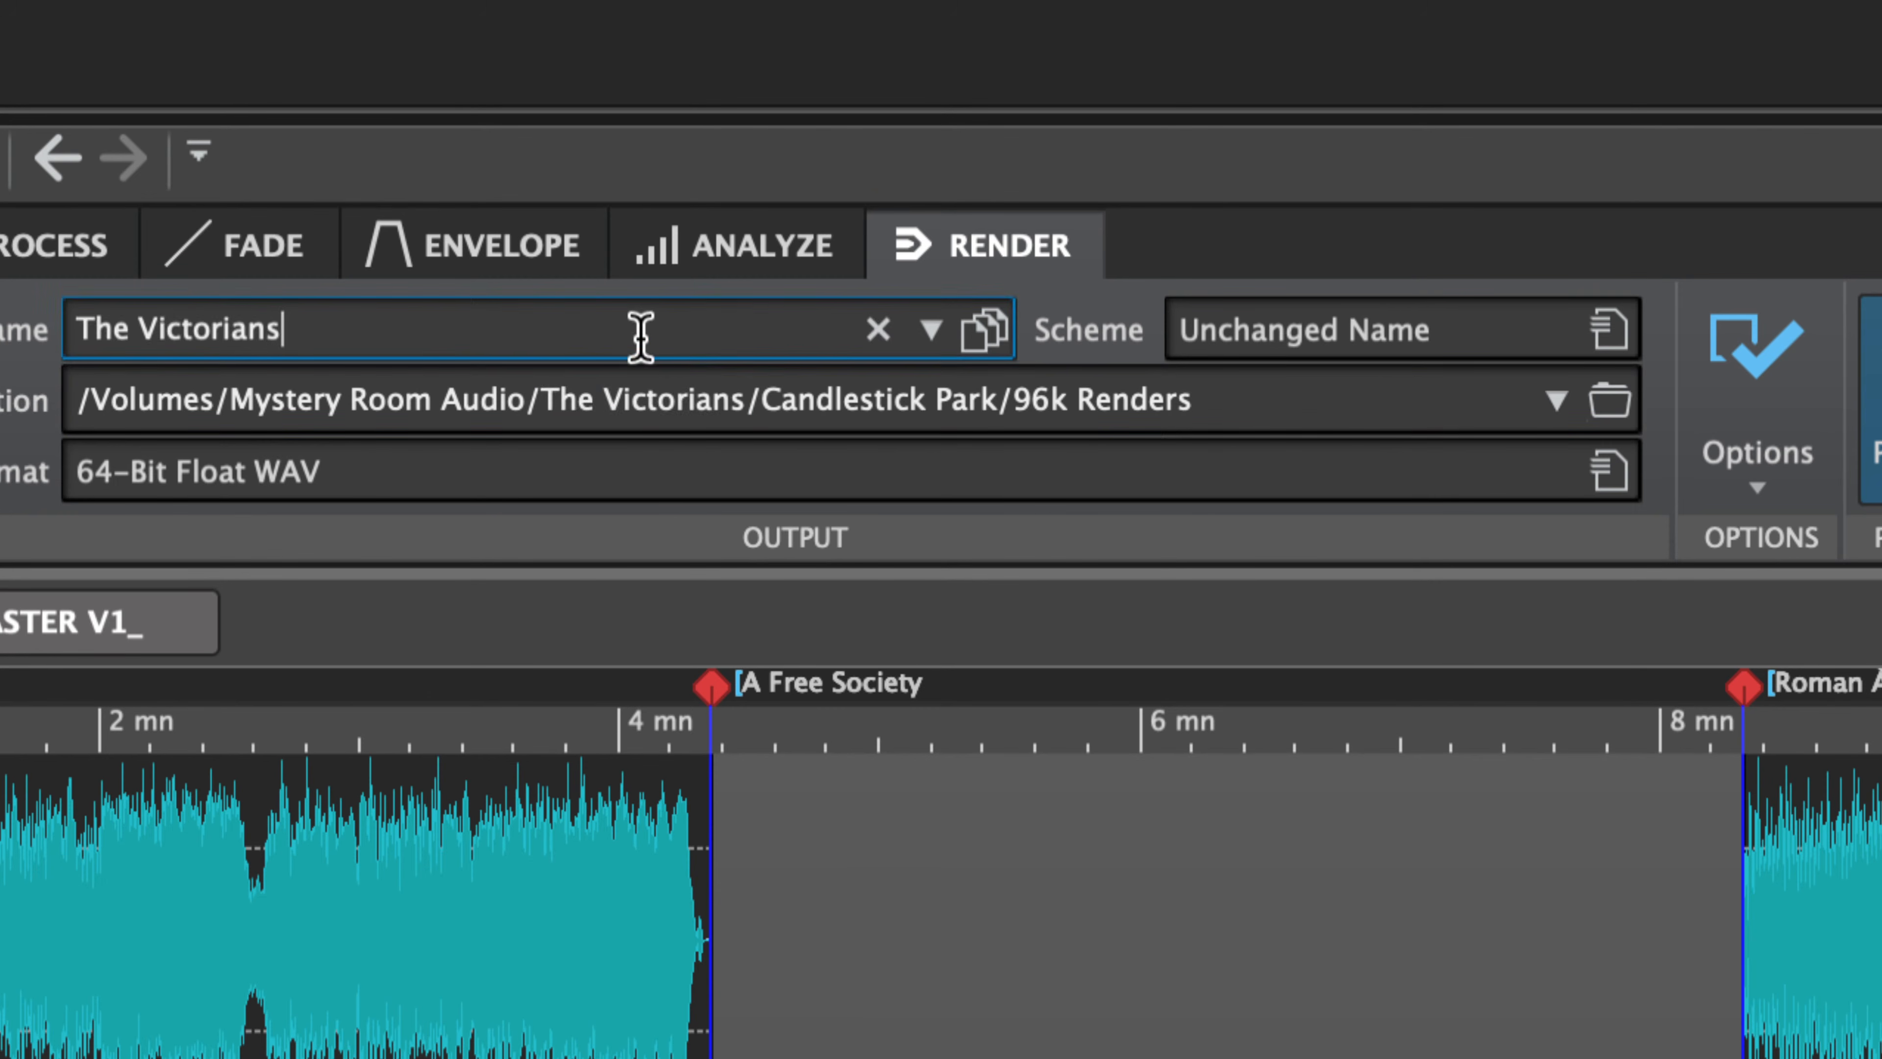
{"action": "key", "text": "Left"}
{"action": "key", "text": "Left"}
{"action": "key", "text": "Left"}
{"action": "key", "text": "Left"}
{"action": "key", "text": "Left"}
{"action": "key", "text": "Left"}
{"action": "key", "text": "Left"}
{"action": "key", "text": "Left"}
{"action": "key", "text": "Left"}
{"action": "key", "text": "Left"}
{"action": "key", "text": "shift+Left"}
{"action": "type", "text": "-"}
Append _Candlestick-Park to the render file name, copying the album title from the location path and hyphenating it
{"action": "left_click_drag", "start_coordinate": [758, 382], "coordinate": [996, 327]}
{"action": "left_click", "coordinate": [693, 335]}
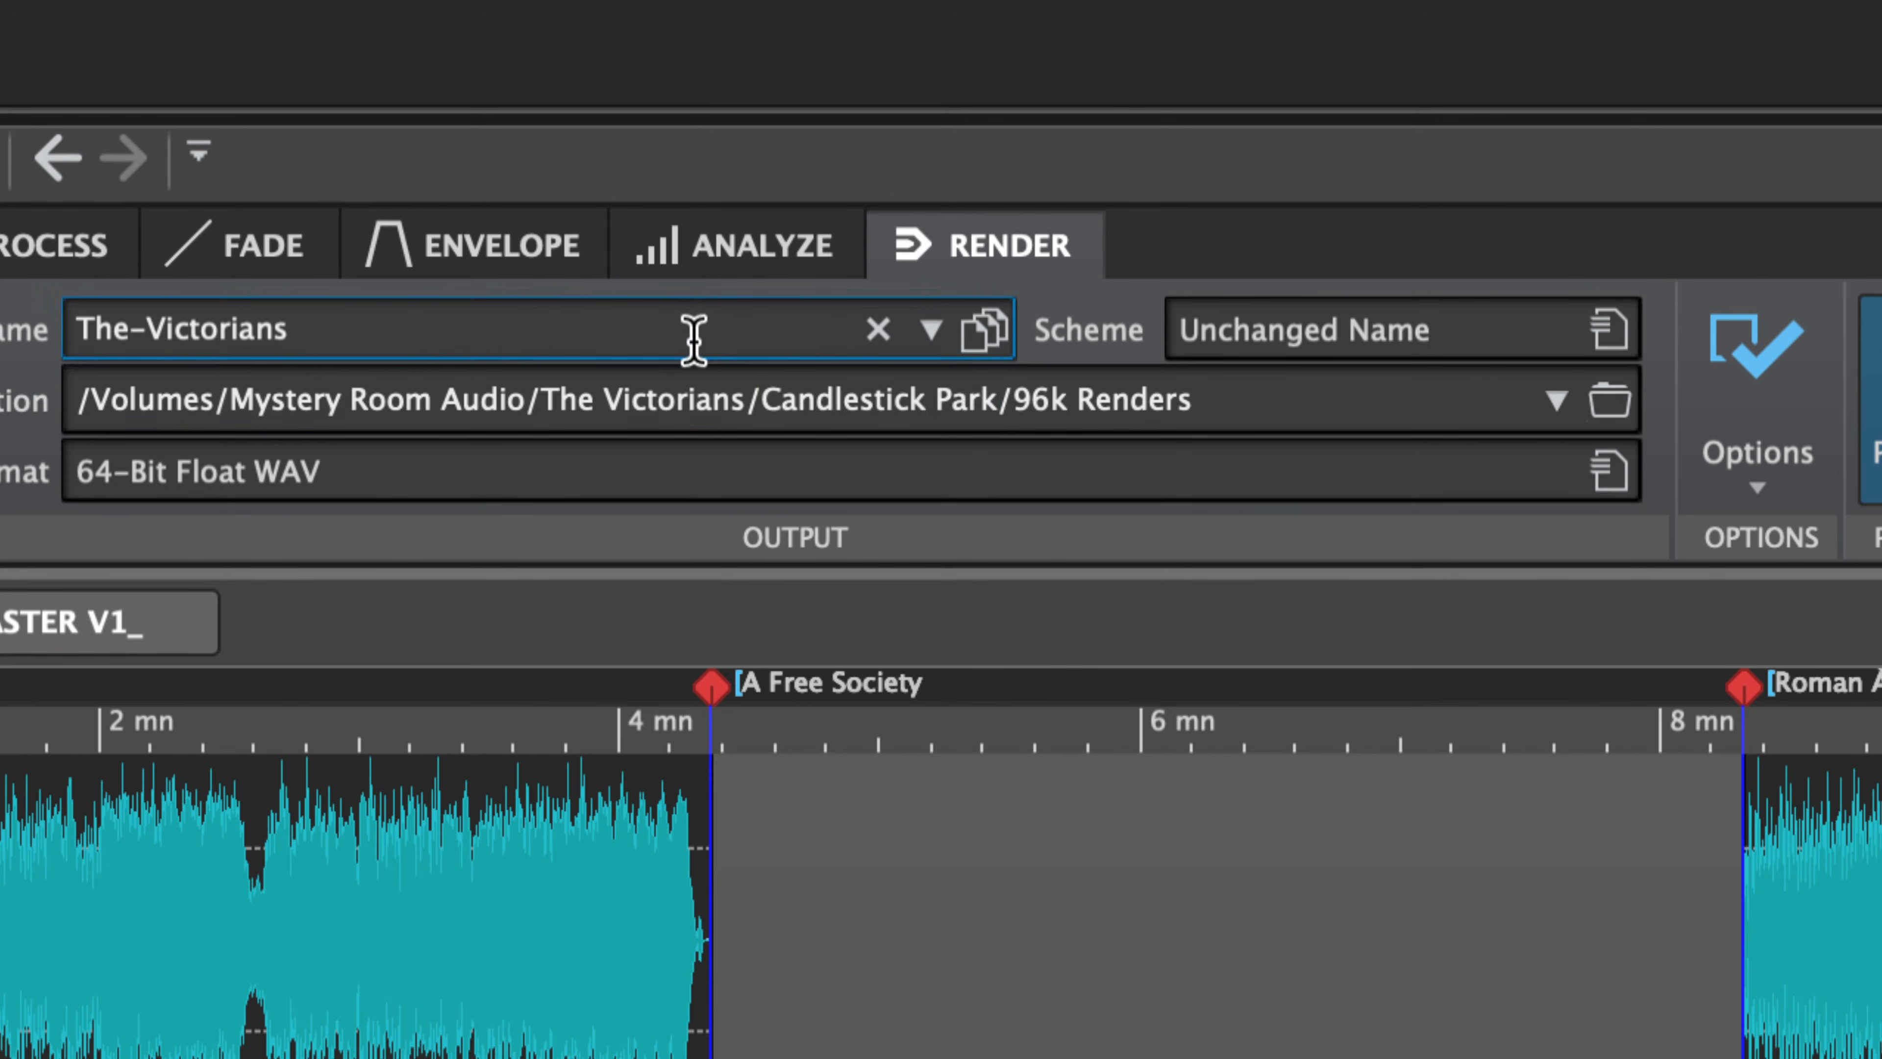
{"action": "type", "text": "_"}
{"action": "key", "text": "super+v"}
{"action": "key", "text": "Left"}
{"action": "key", "text": "Left"}
{"action": "key", "text": "Left"}
{"action": "key", "text": "Left"}
{"action": "key", "text": "shift+Left"}
{"action": "type", "text": "-"}
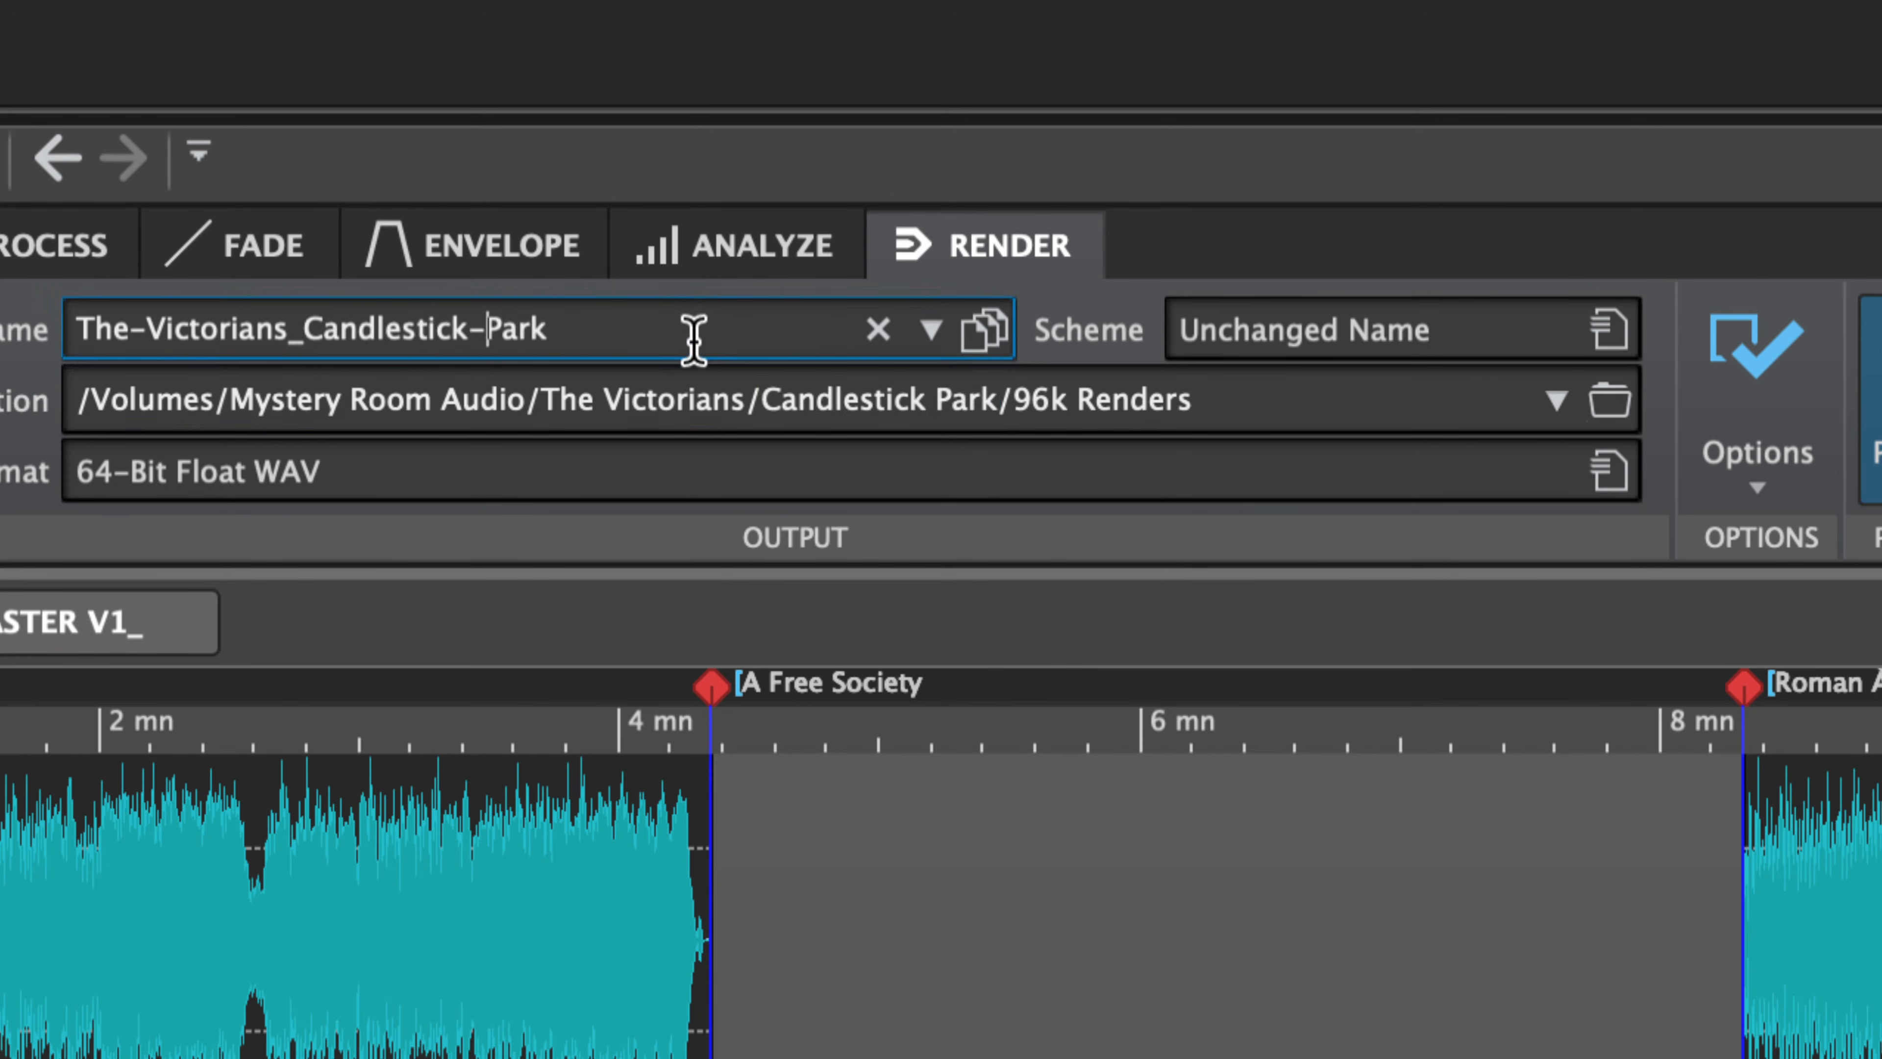
Append _V1 to the end of the render file name
{"action": "key", "text": "Right"}
{"action": "key", "text": "Right"}
{"action": "key", "text": "Right"}
{"action": "key", "text": "Right"}
{"action": "type", "text": "_V1"}
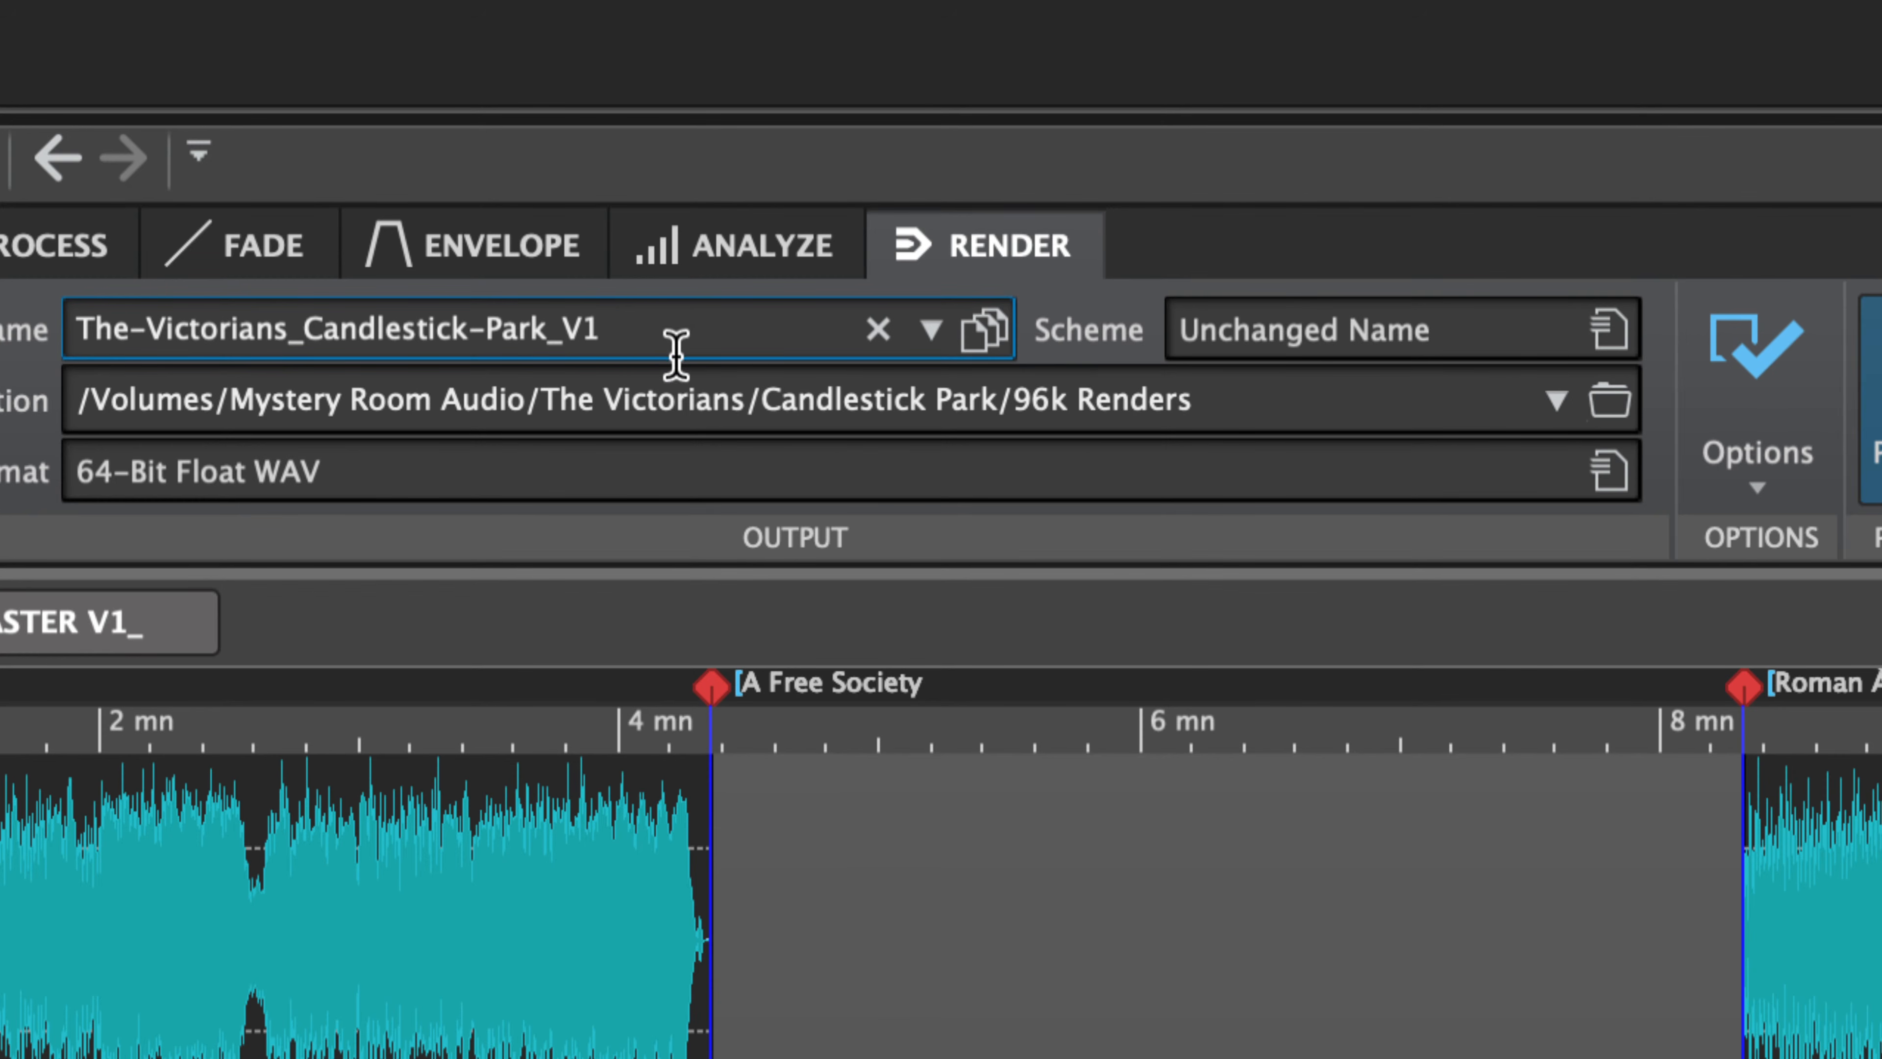
{"action": "mouse_move", "coordinate": [650, 384]}
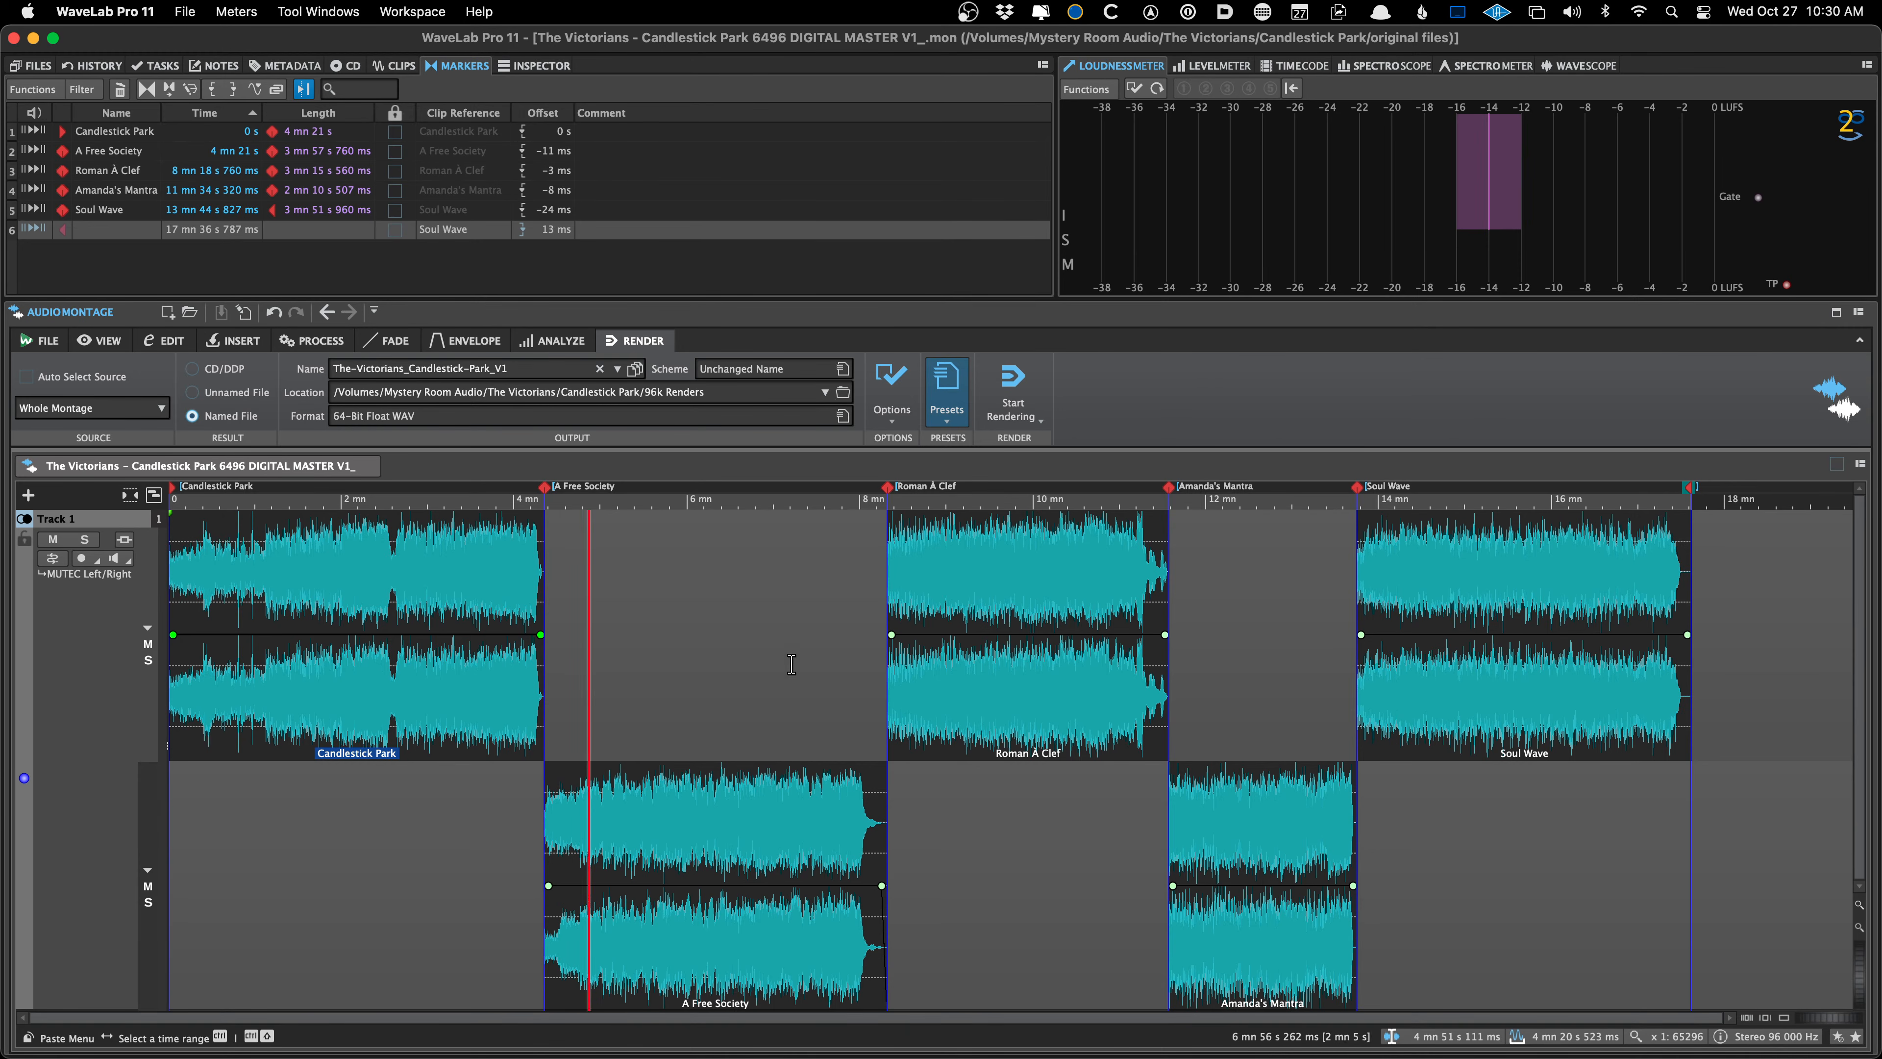
Try moving the Roman À Clef clip about 4.6 s earlier over the end of A Free Society, and undo the move
{"action": "scroll", "coordinate": [837, 741], "scroll_direction": "up", "scroll_amount": 5}
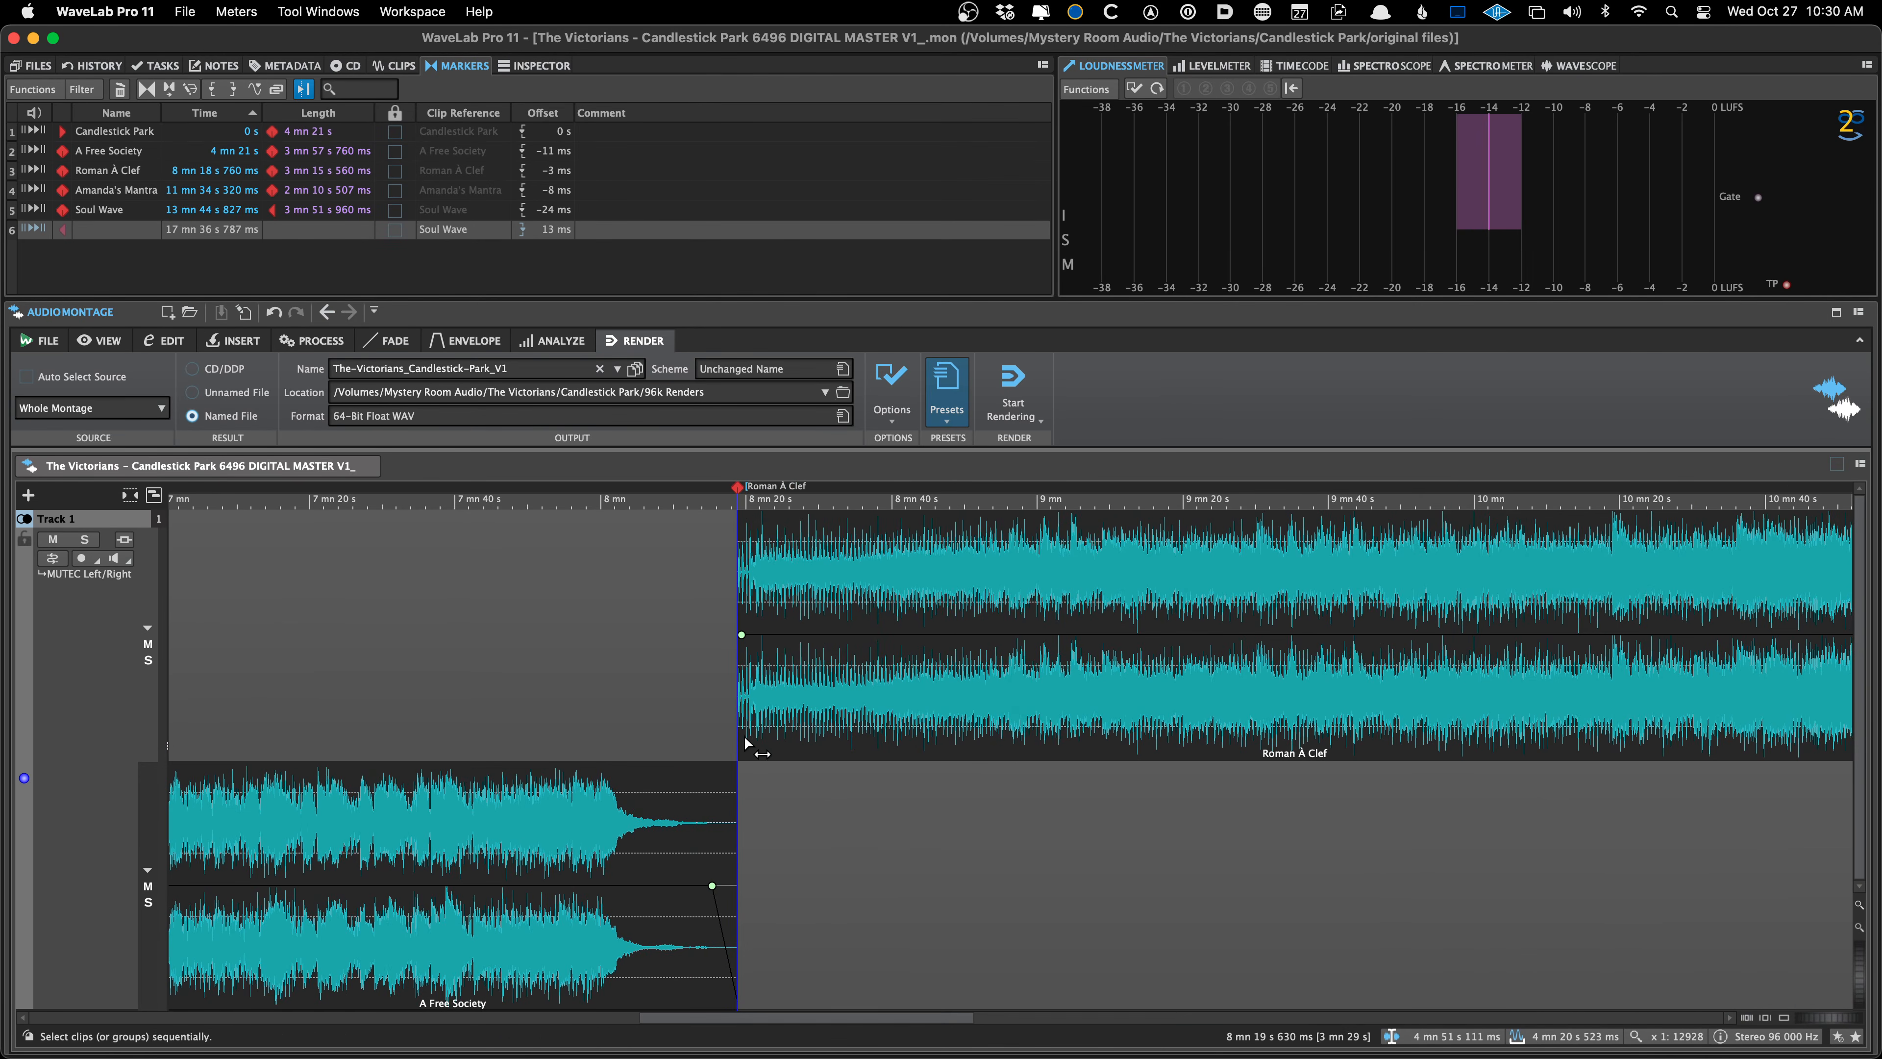
{"action": "scroll", "coordinate": [750, 741], "scroll_direction": "up", "scroll_amount": 3}
{"action": "left_click_drag", "start_coordinate": [809, 722], "coordinate": [739, 736]}
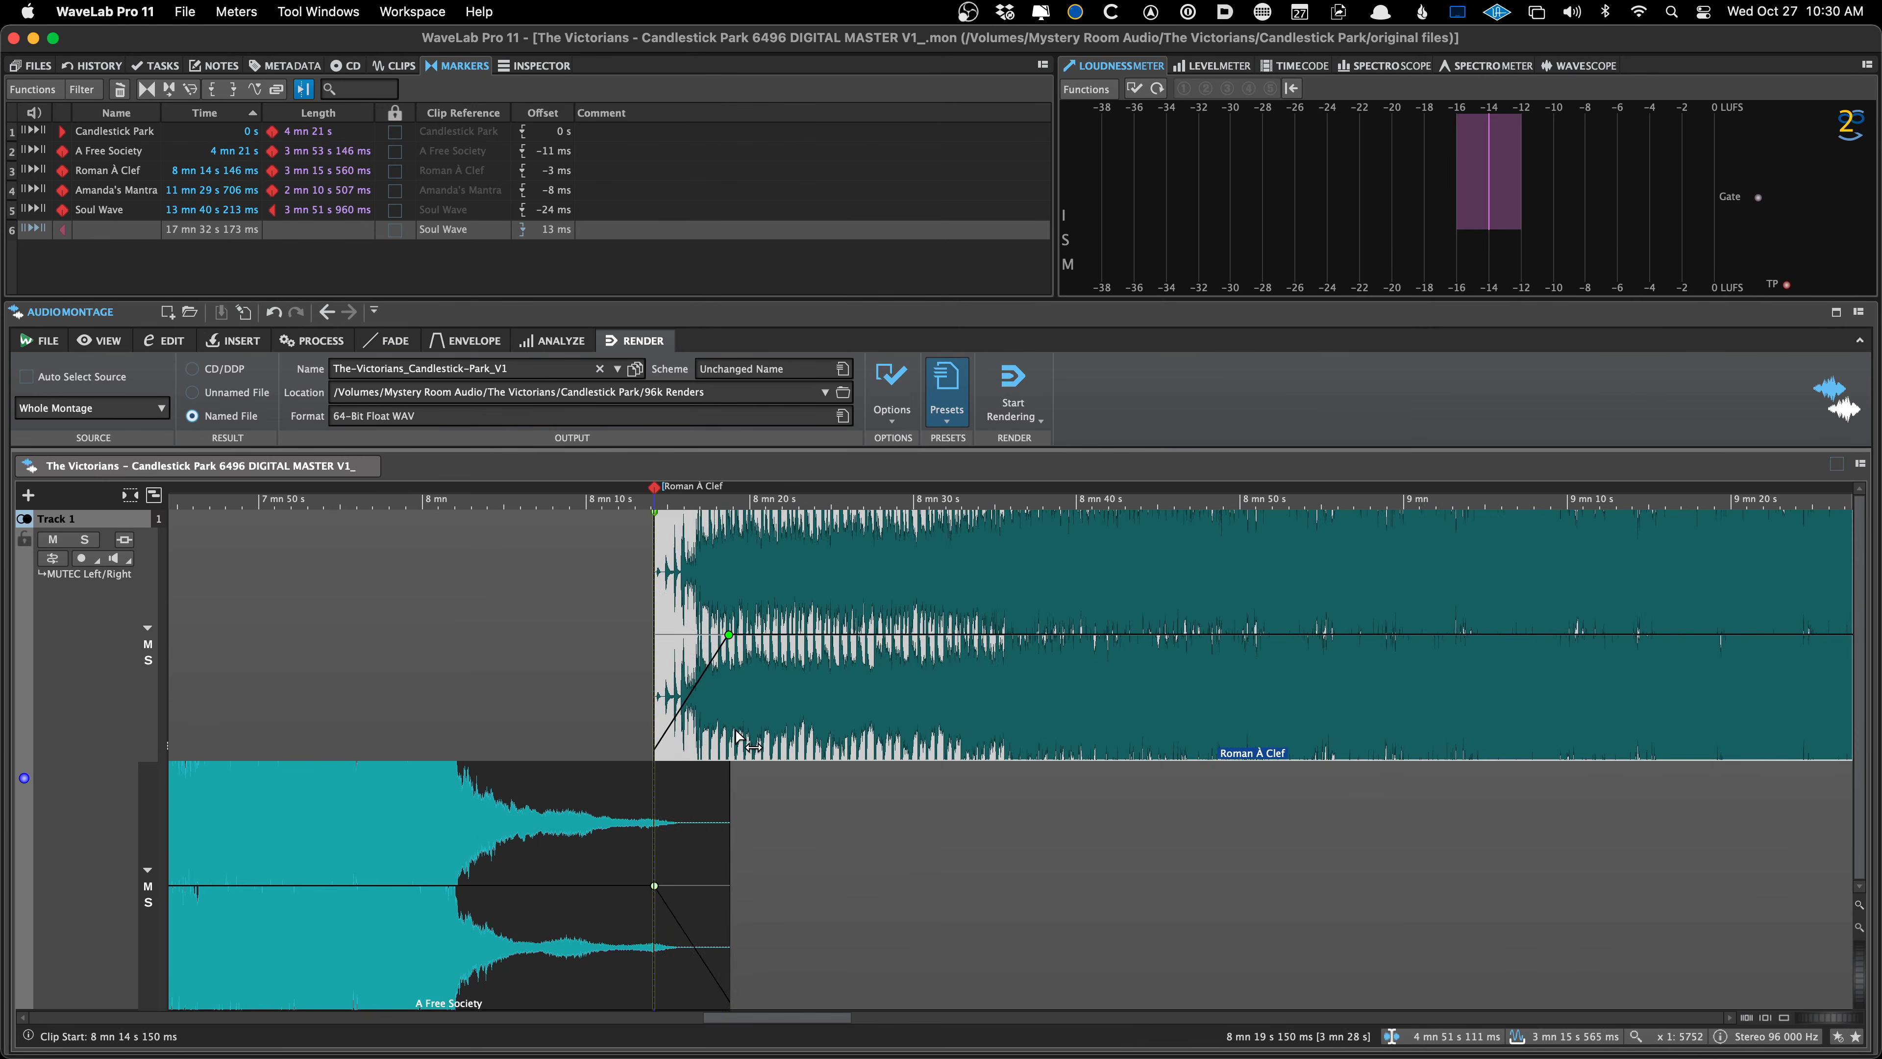
{"action": "key", "text": "super+z"}
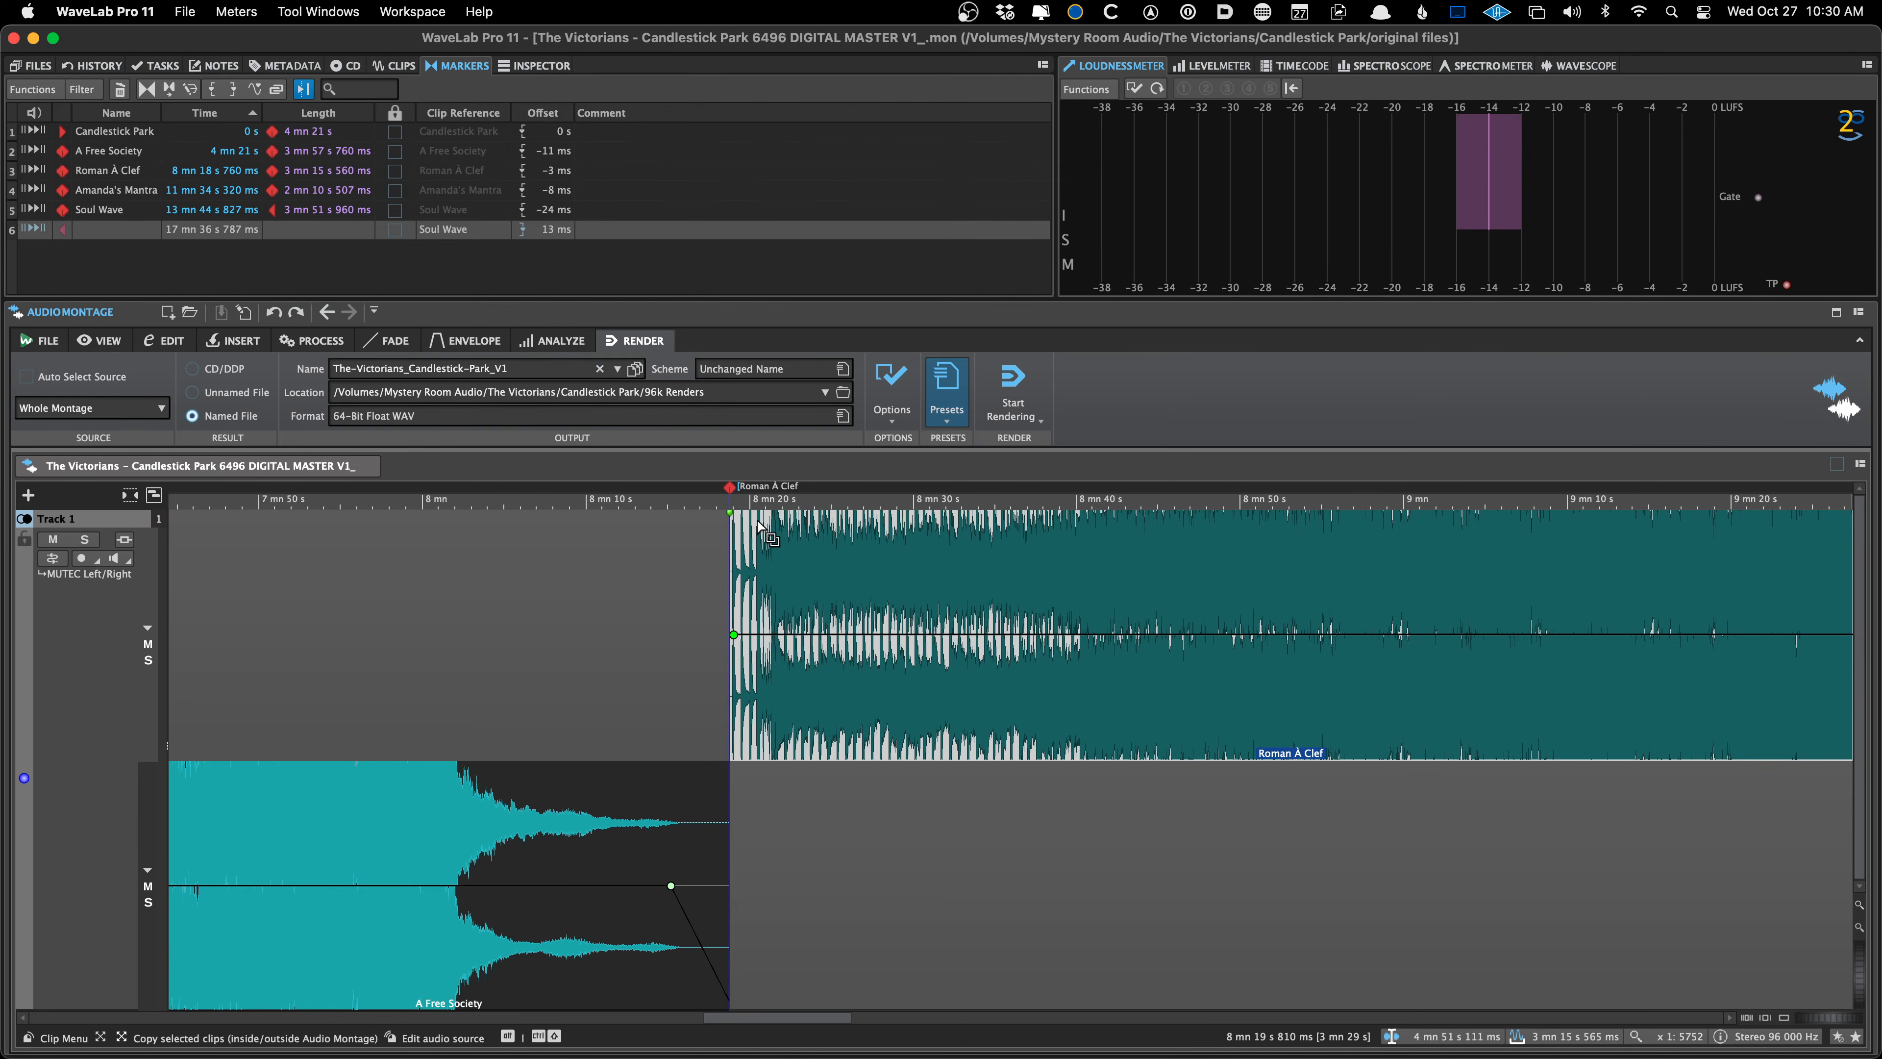
Set fades to No Automatic Crossfading and move the Roman À Clef clip about 10 s earlier, overlapping the tail of A Free Society
{"action": "left_click", "coordinate": [389, 341]}
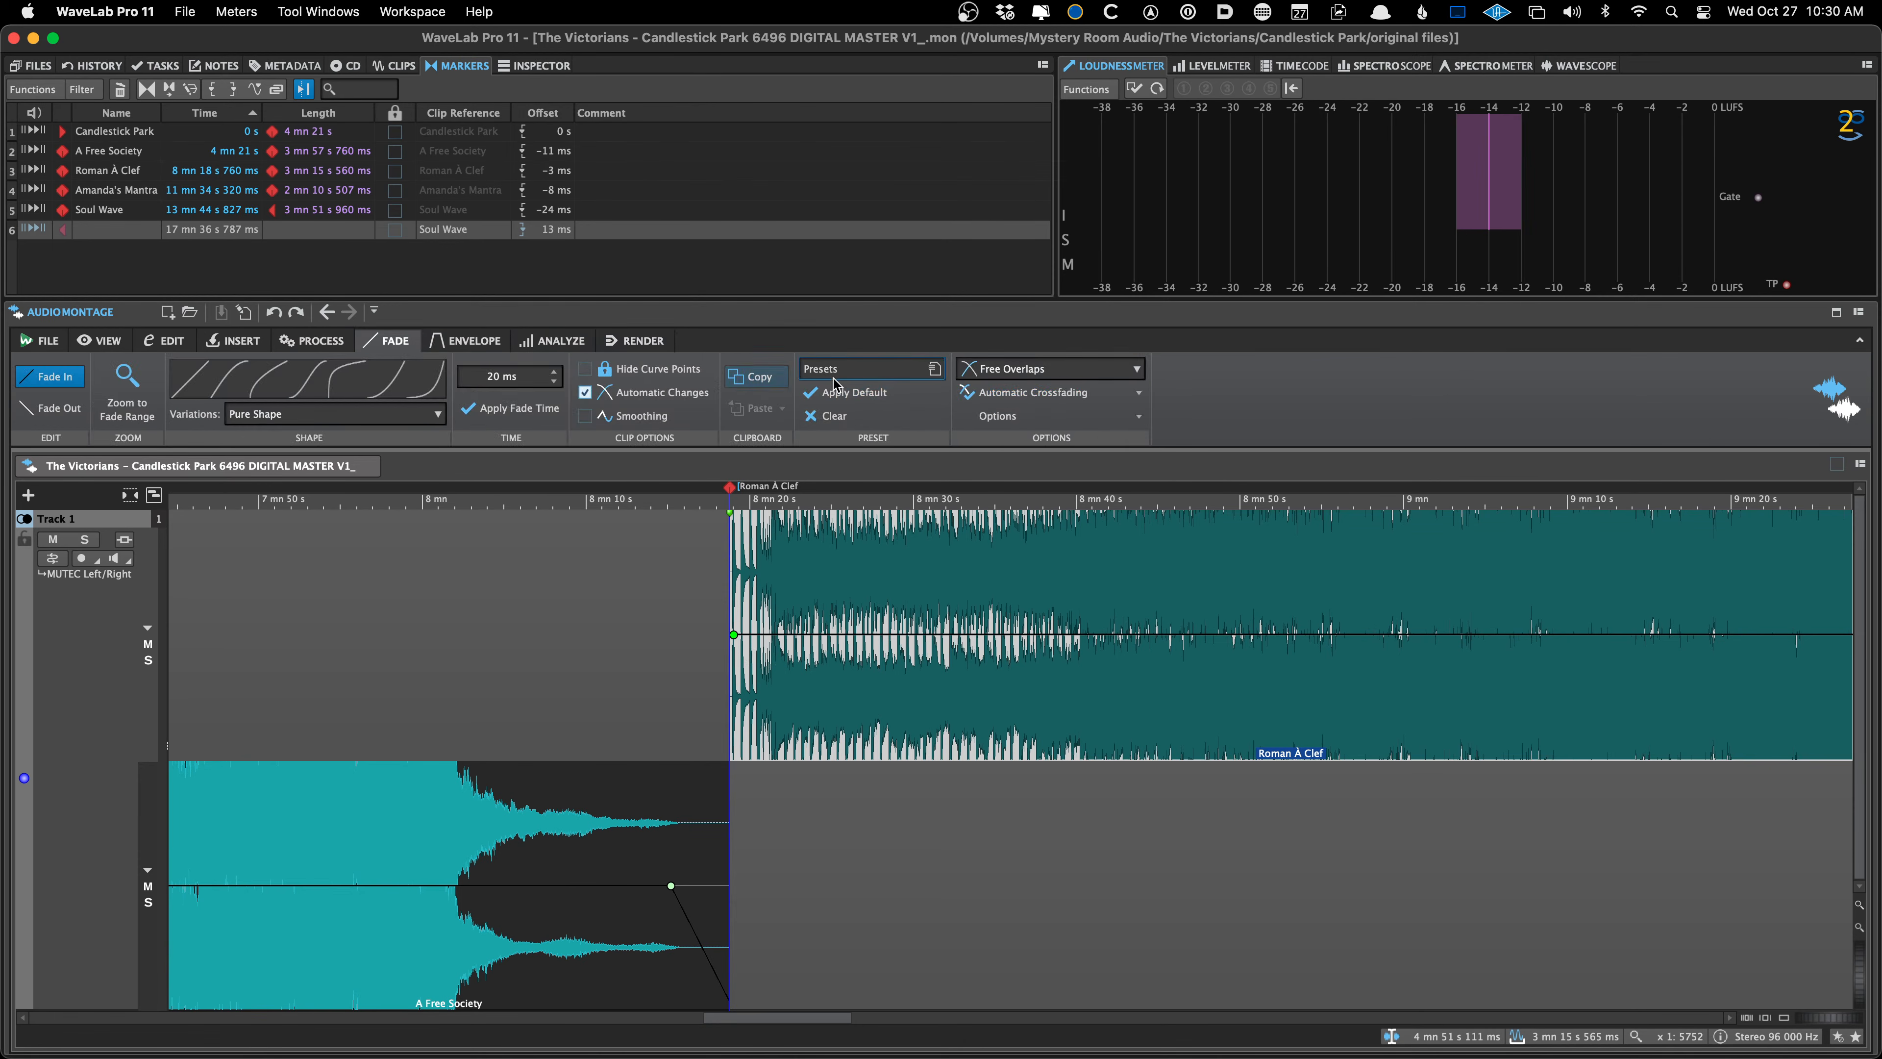
{"action": "left_click", "coordinate": [1062, 390]}
{"action": "left_click", "coordinate": [1050, 368]}
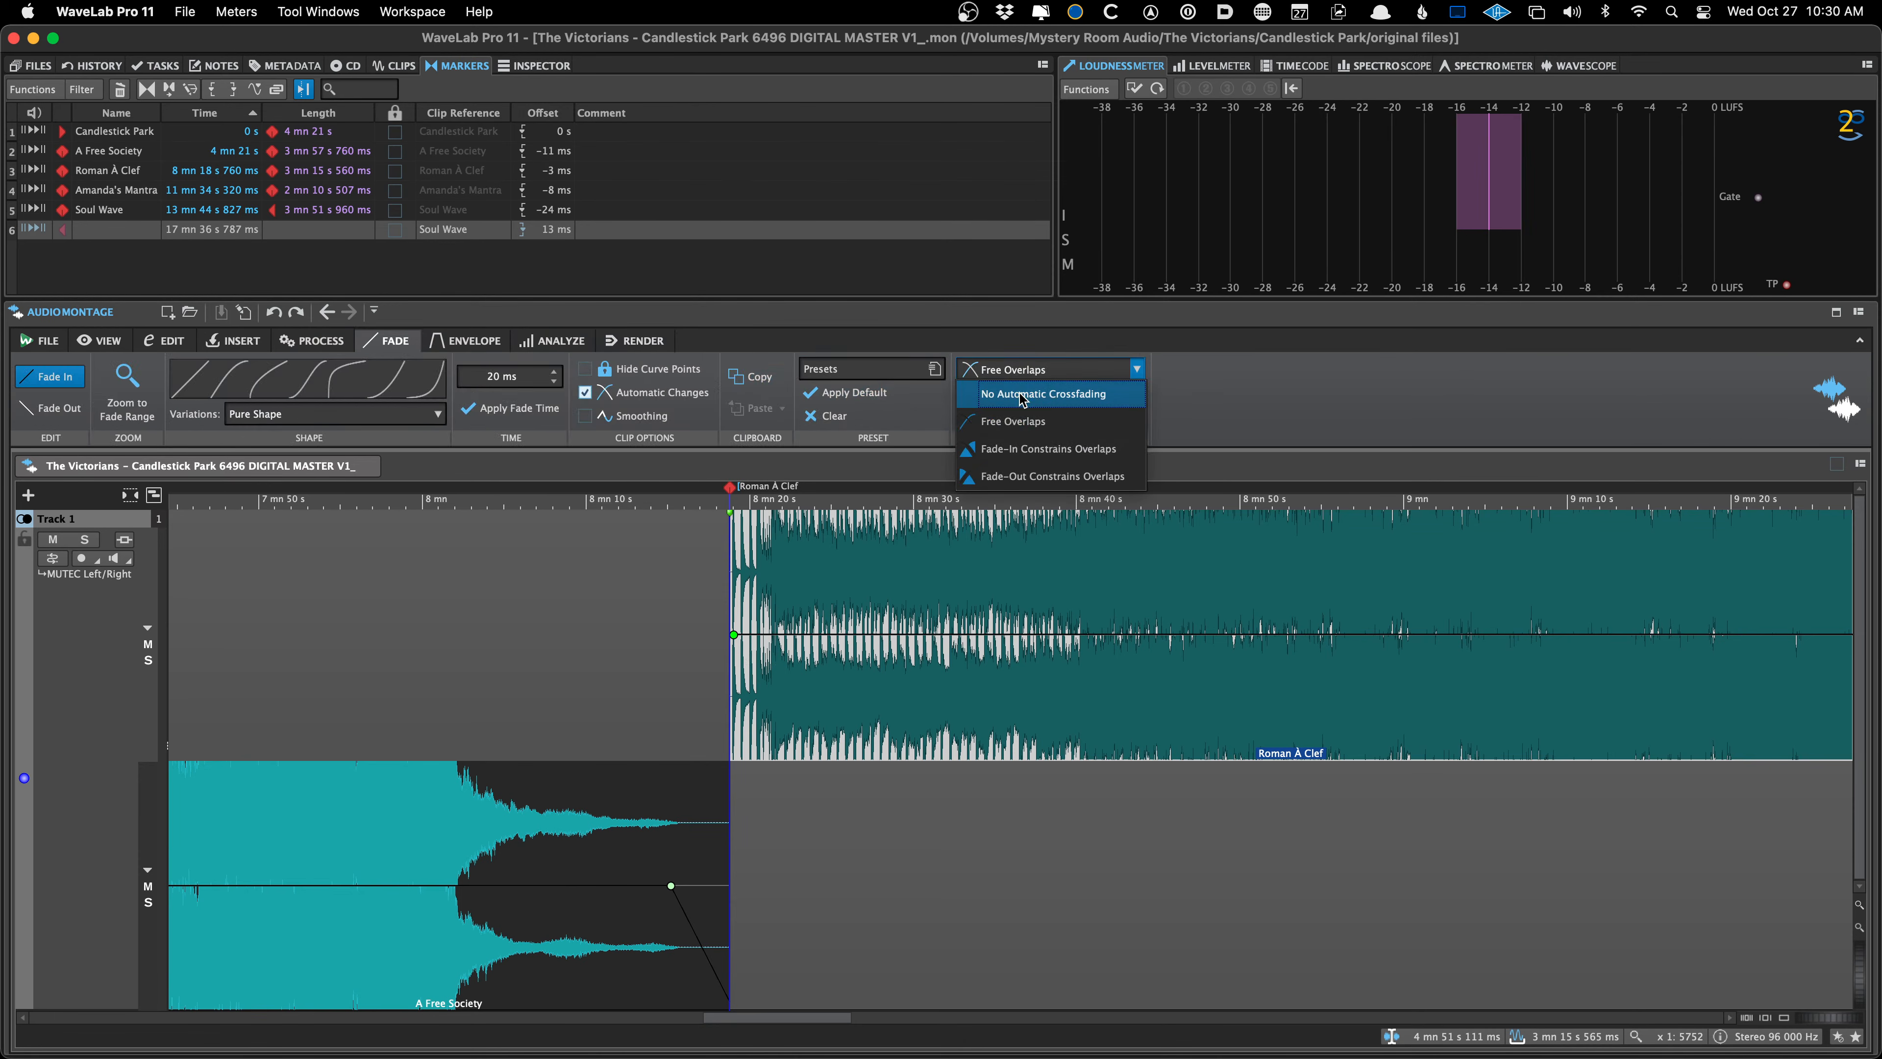
{"action": "left_click", "coordinate": [1037, 391]}
{"action": "mouse_move", "coordinate": [872, 695]}
{"action": "left_mouse_down"}
{"action": "mouse_move", "coordinate": [712, 714]}
{"action": "mouse_move", "coordinate": [600, 685]}
{"action": "left_mouse_up"}
Move the Roman À Clef track marker to just before the clip's first hit, at about 8 mn 8 s 880 ms
{"action": "scroll", "coordinate": [539, 674], "scroll_direction": "up", "scroll_amount": 10}
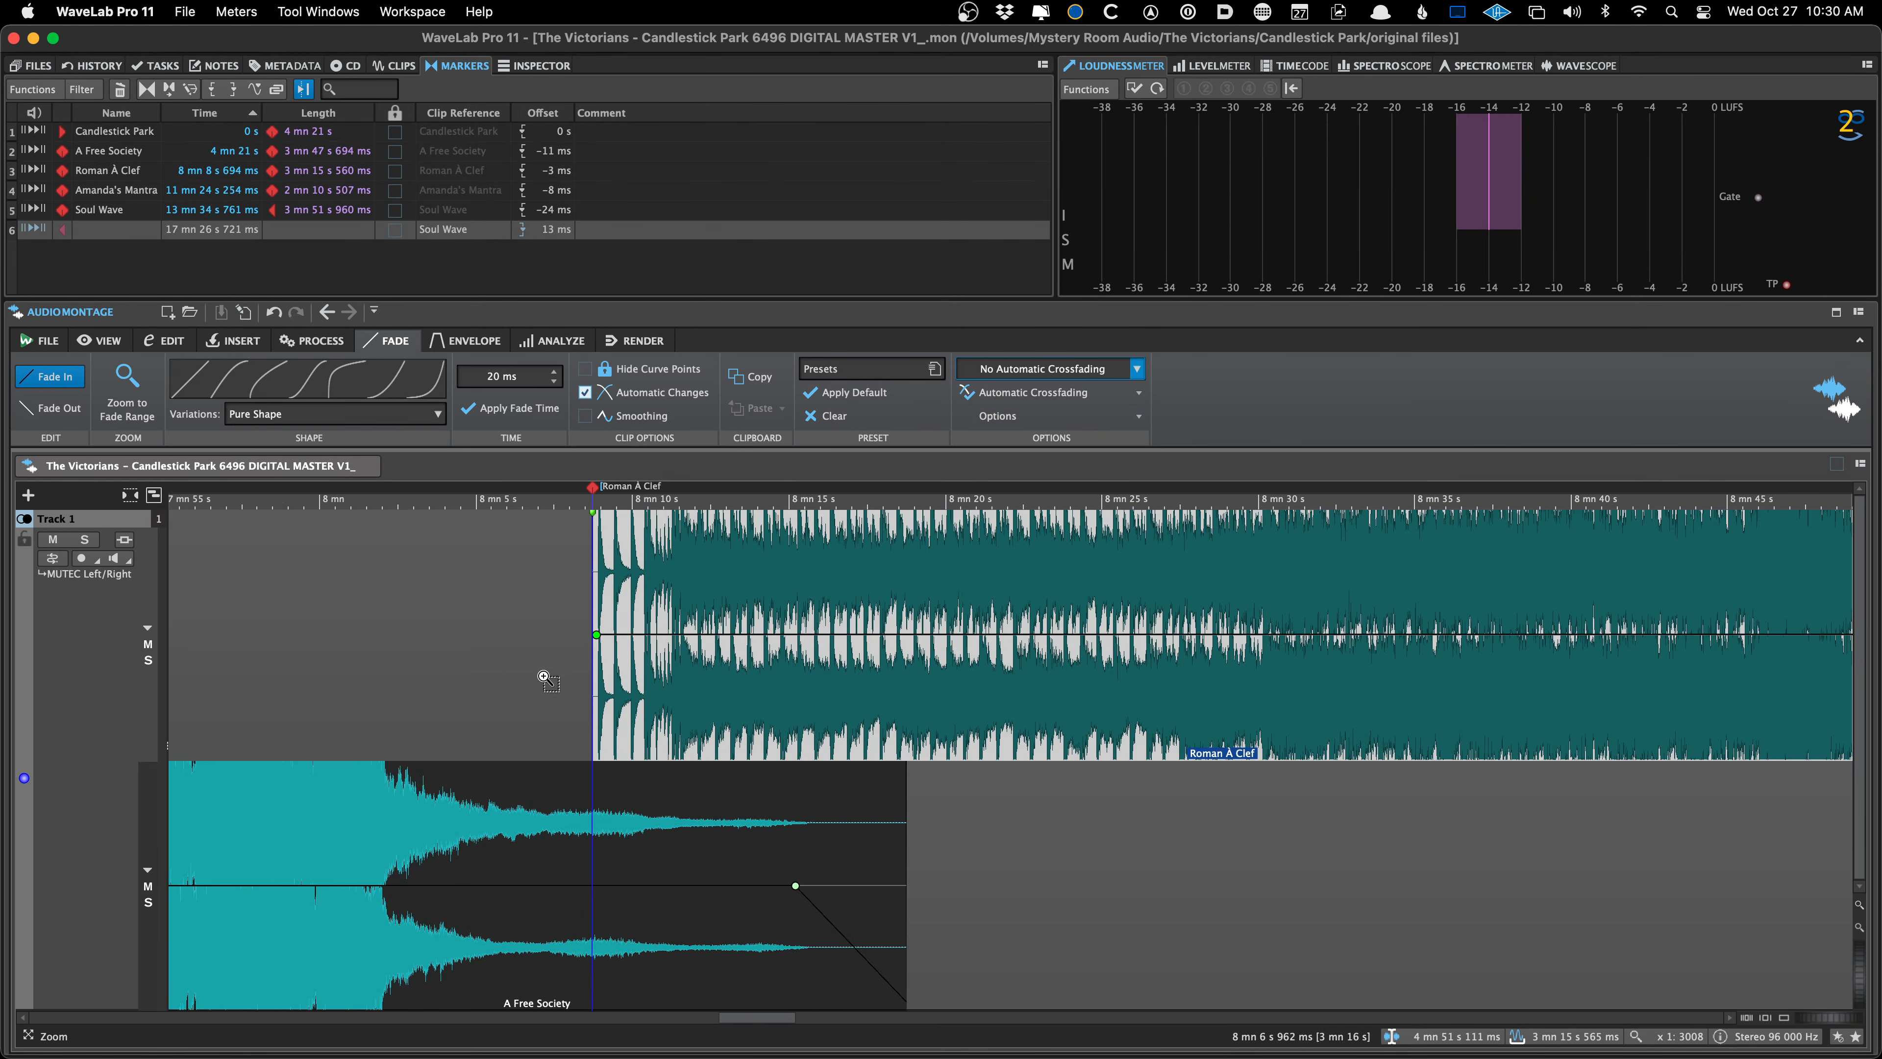
{"action": "scroll", "coordinate": [632, 605], "scroll_direction": "up", "scroll_amount": 4}
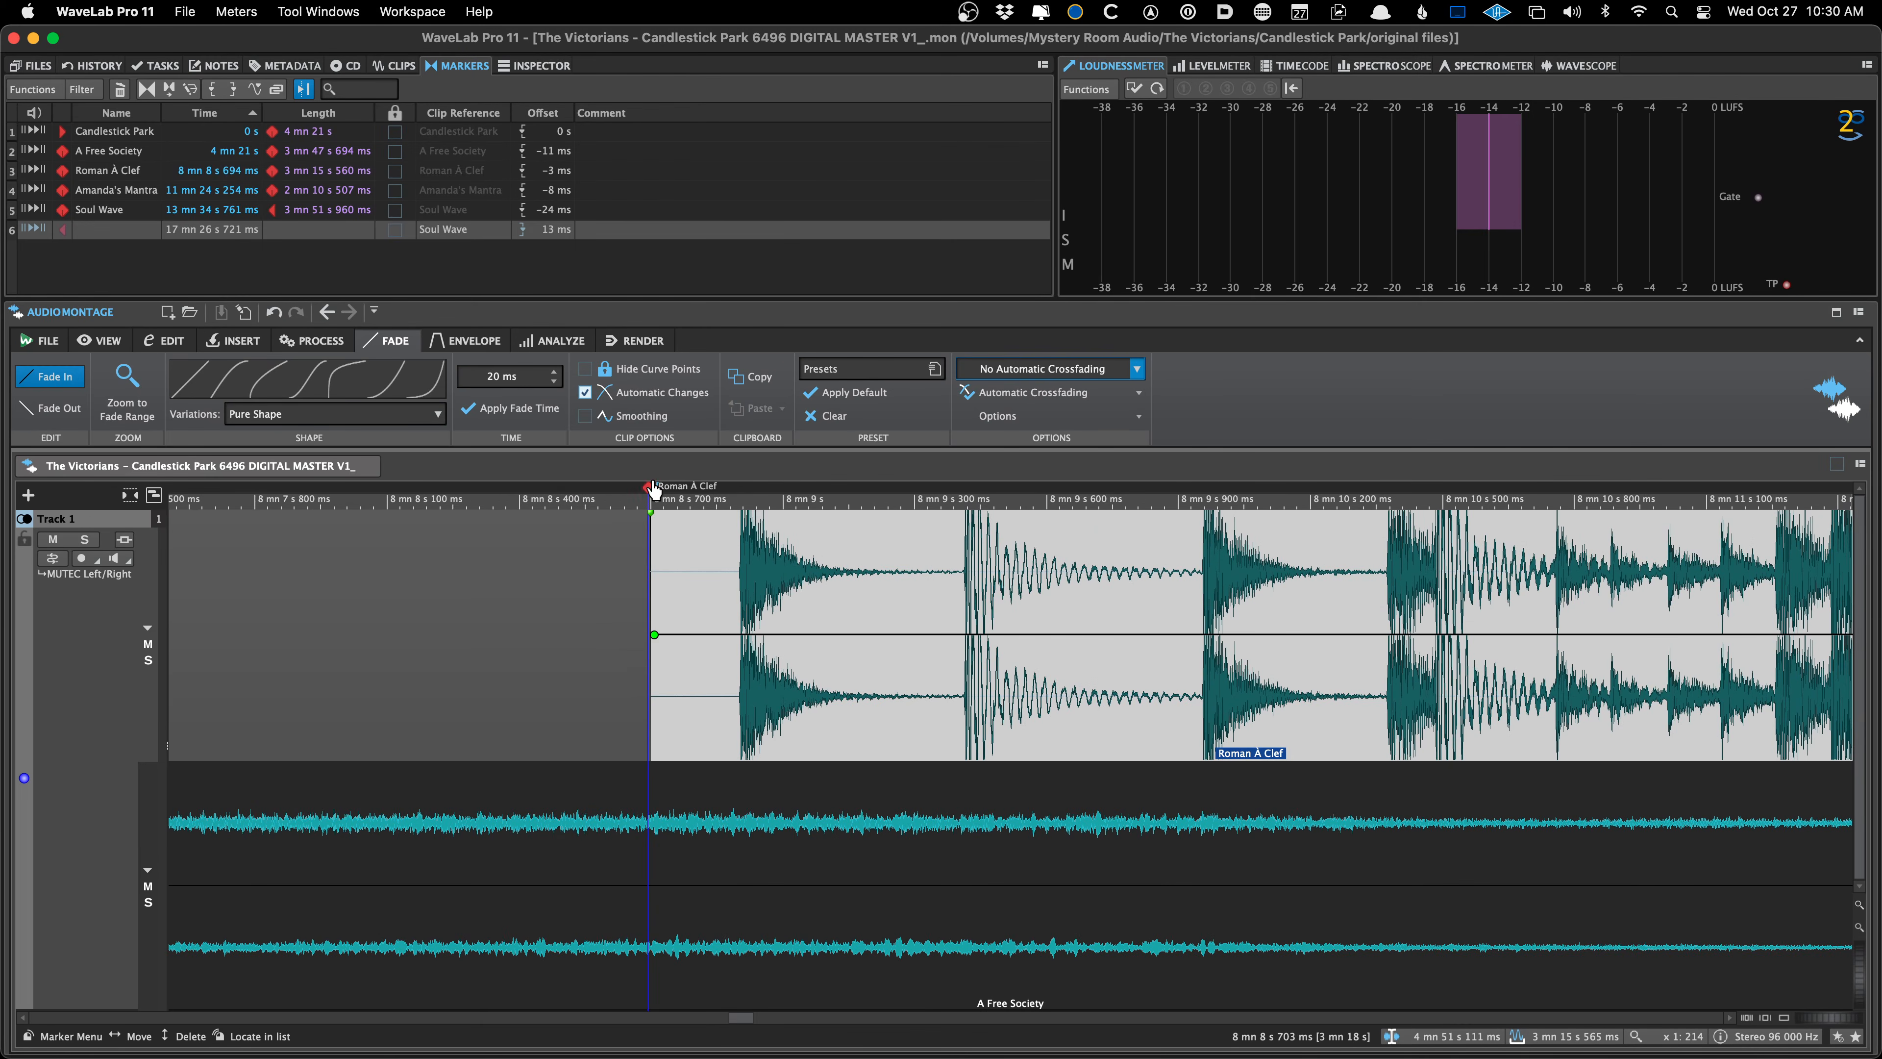
{"action": "left_click_drag", "start_coordinate": [649, 487], "coordinate": [735, 491]}
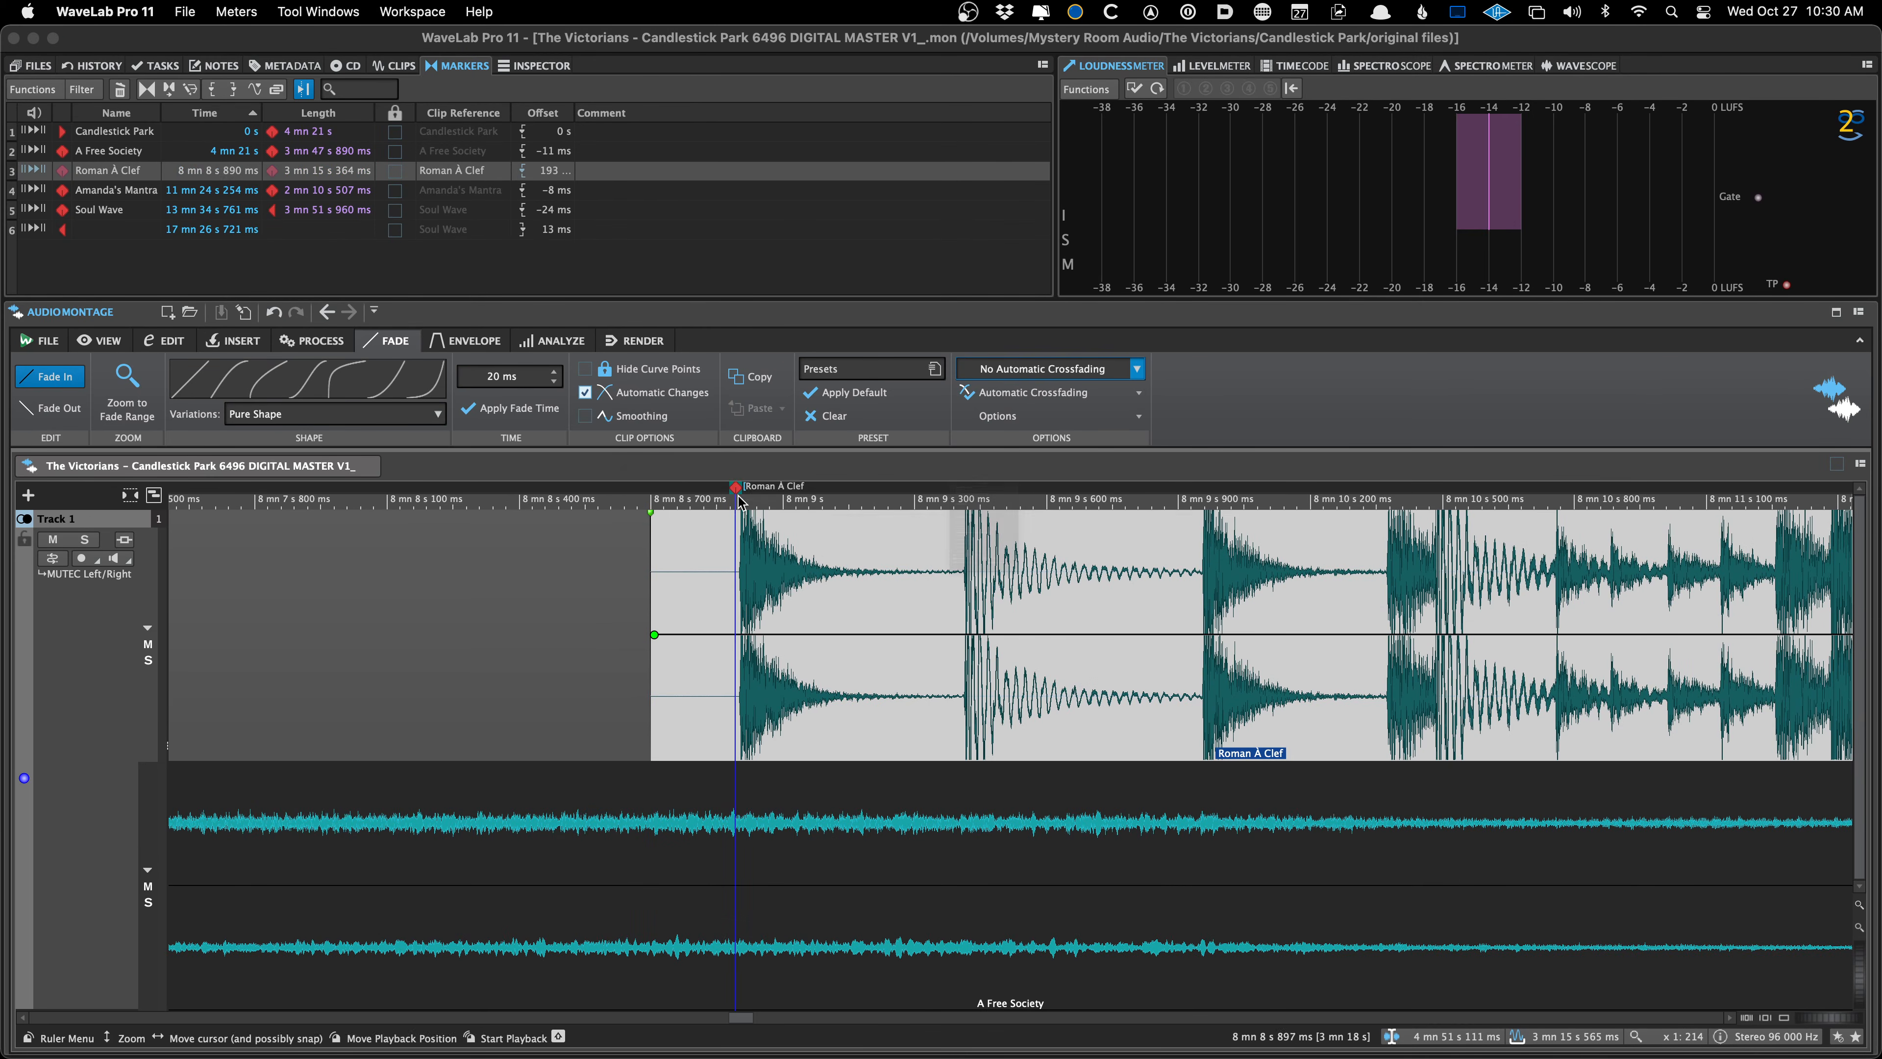
{"action": "key", "text": "w"}
{"action": "left_click", "coordinate": [892, 855]}
{"action": "left_click", "coordinate": [966, 982]}
{"action": "left_click", "coordinate": [1201, 854]}
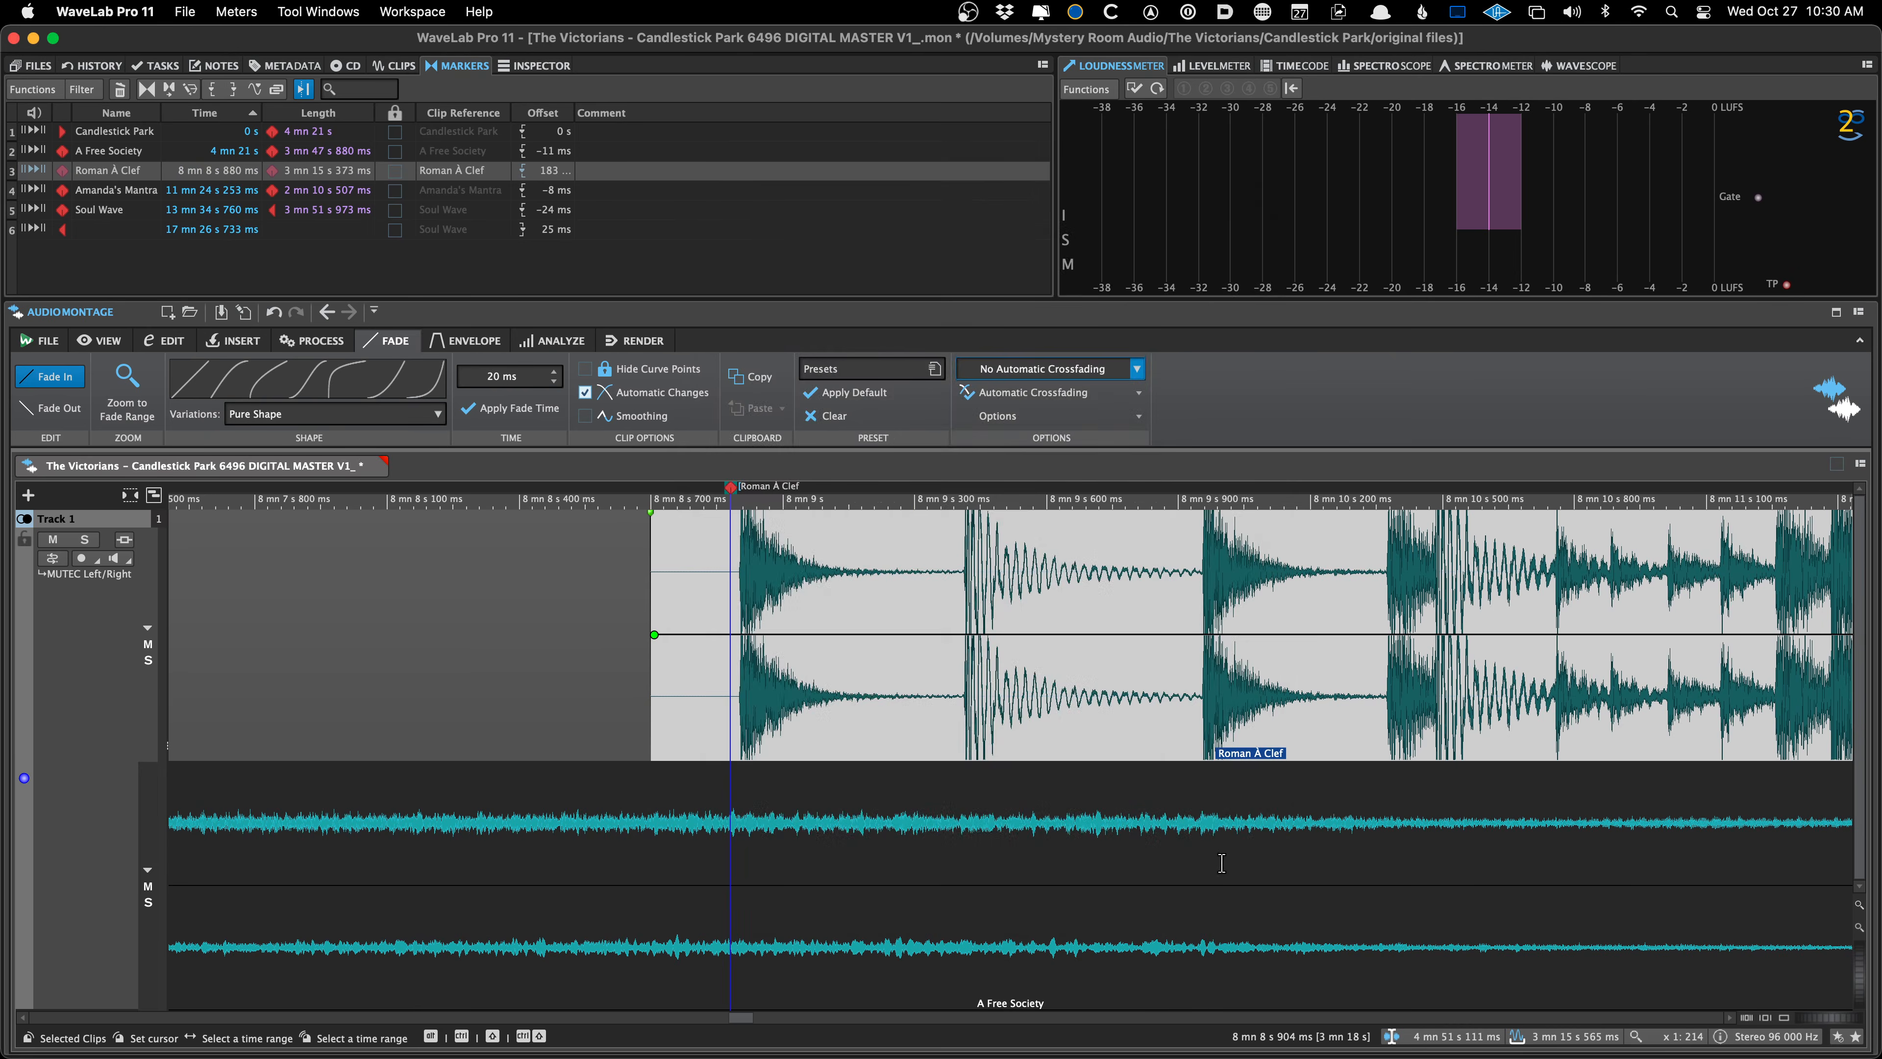
Save the montage and place the playback cursor shortly after the start of Roman À Clef, at about 8 mn 9 s 157 ms
{"action": "scroll", "coordinate": [741, 786], "scroll_direction": "up", "scroll_amount": 2}
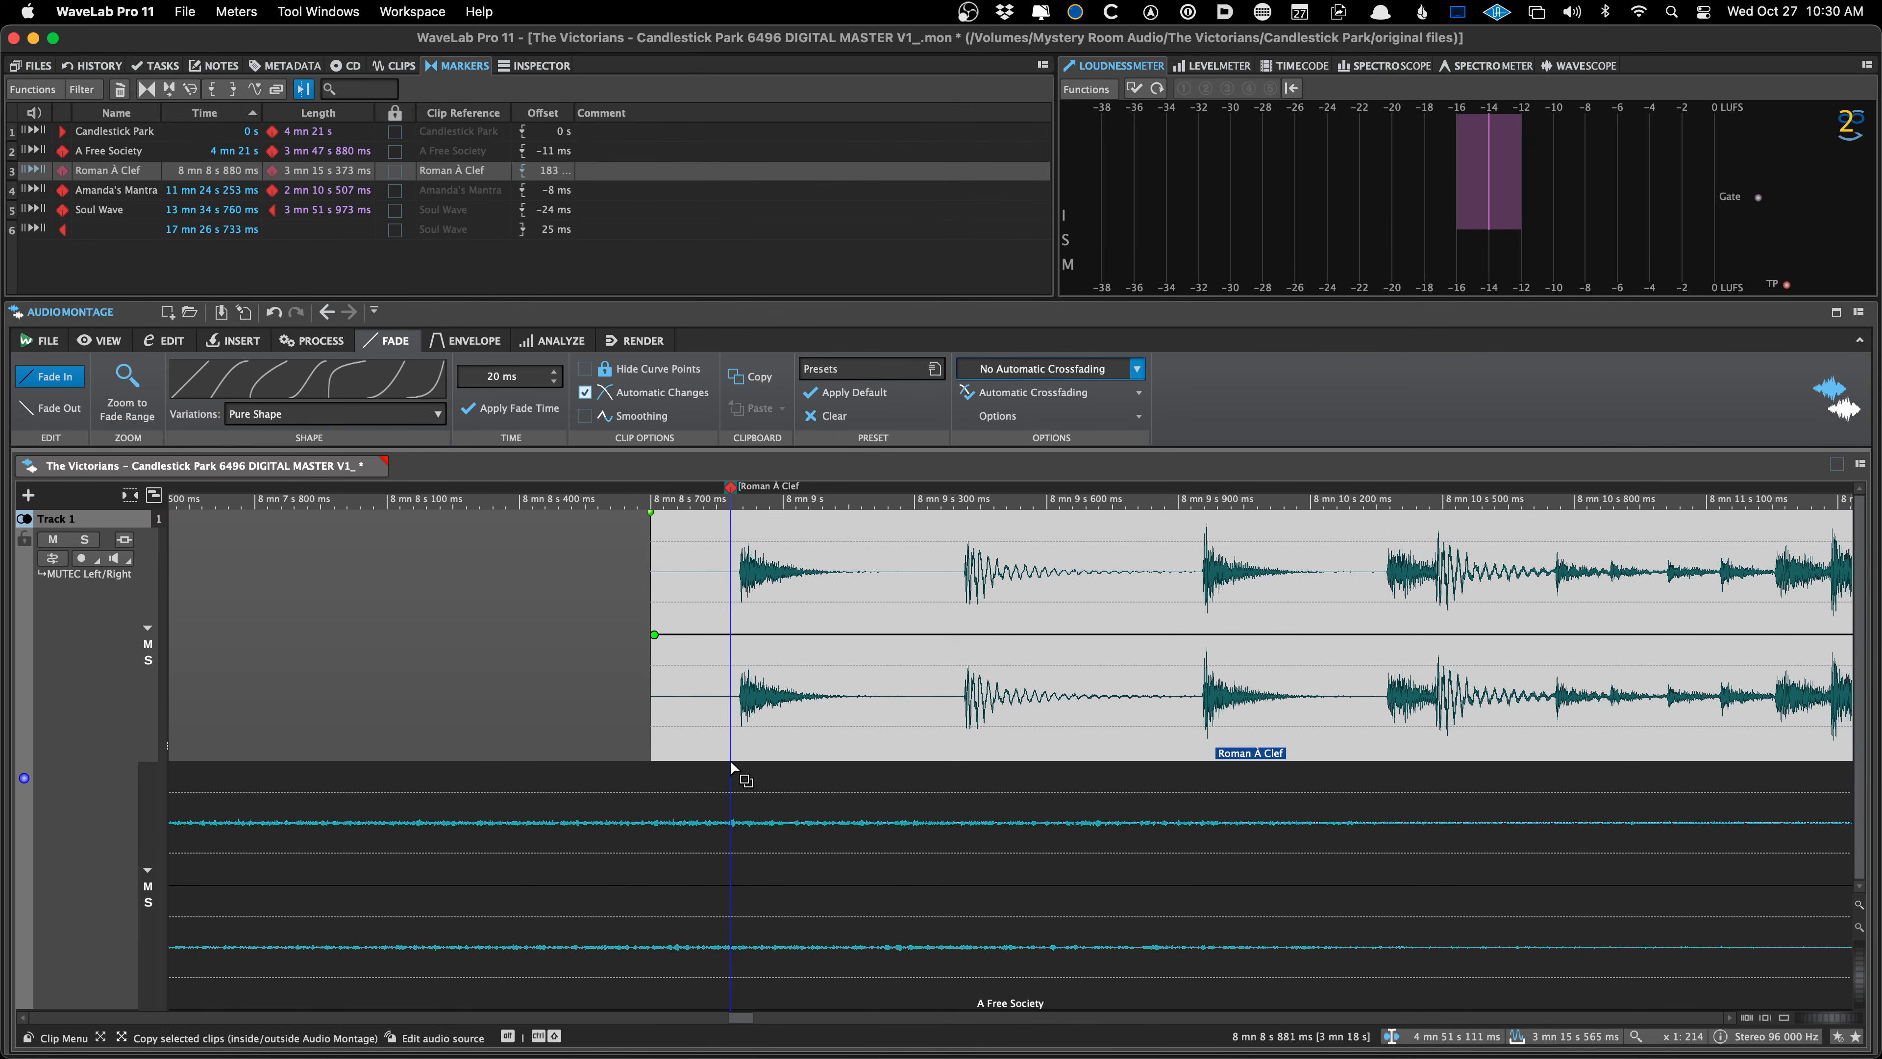
{"action": "scroll", "coordinate": [730, 763], "scroll_direction": "up", "scroll_amount": 2}
{"action": "scroll", "coordinate": [731, 761], "scroll_direction": "down", "scroll_amount": 6}
{"action": "key", "text": "super+s"}
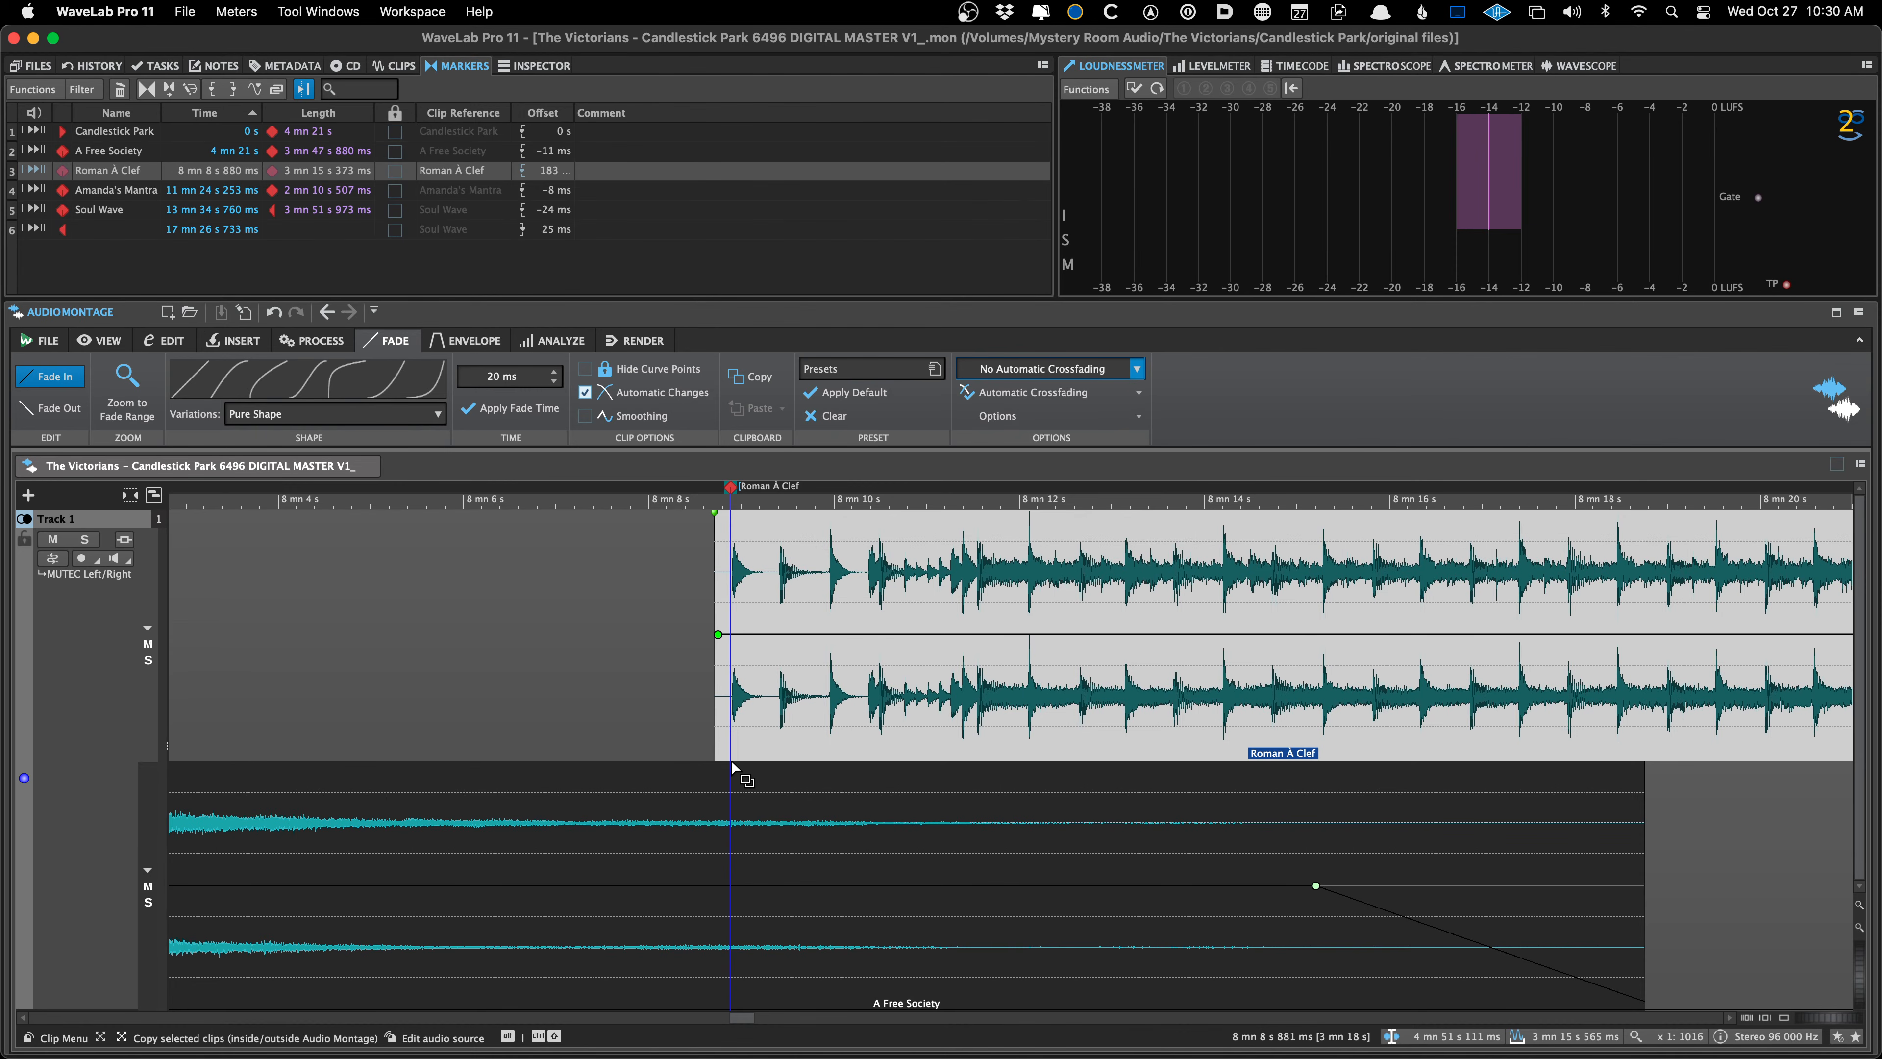
{"action": "left_click", "coordinate": [756, 642]}
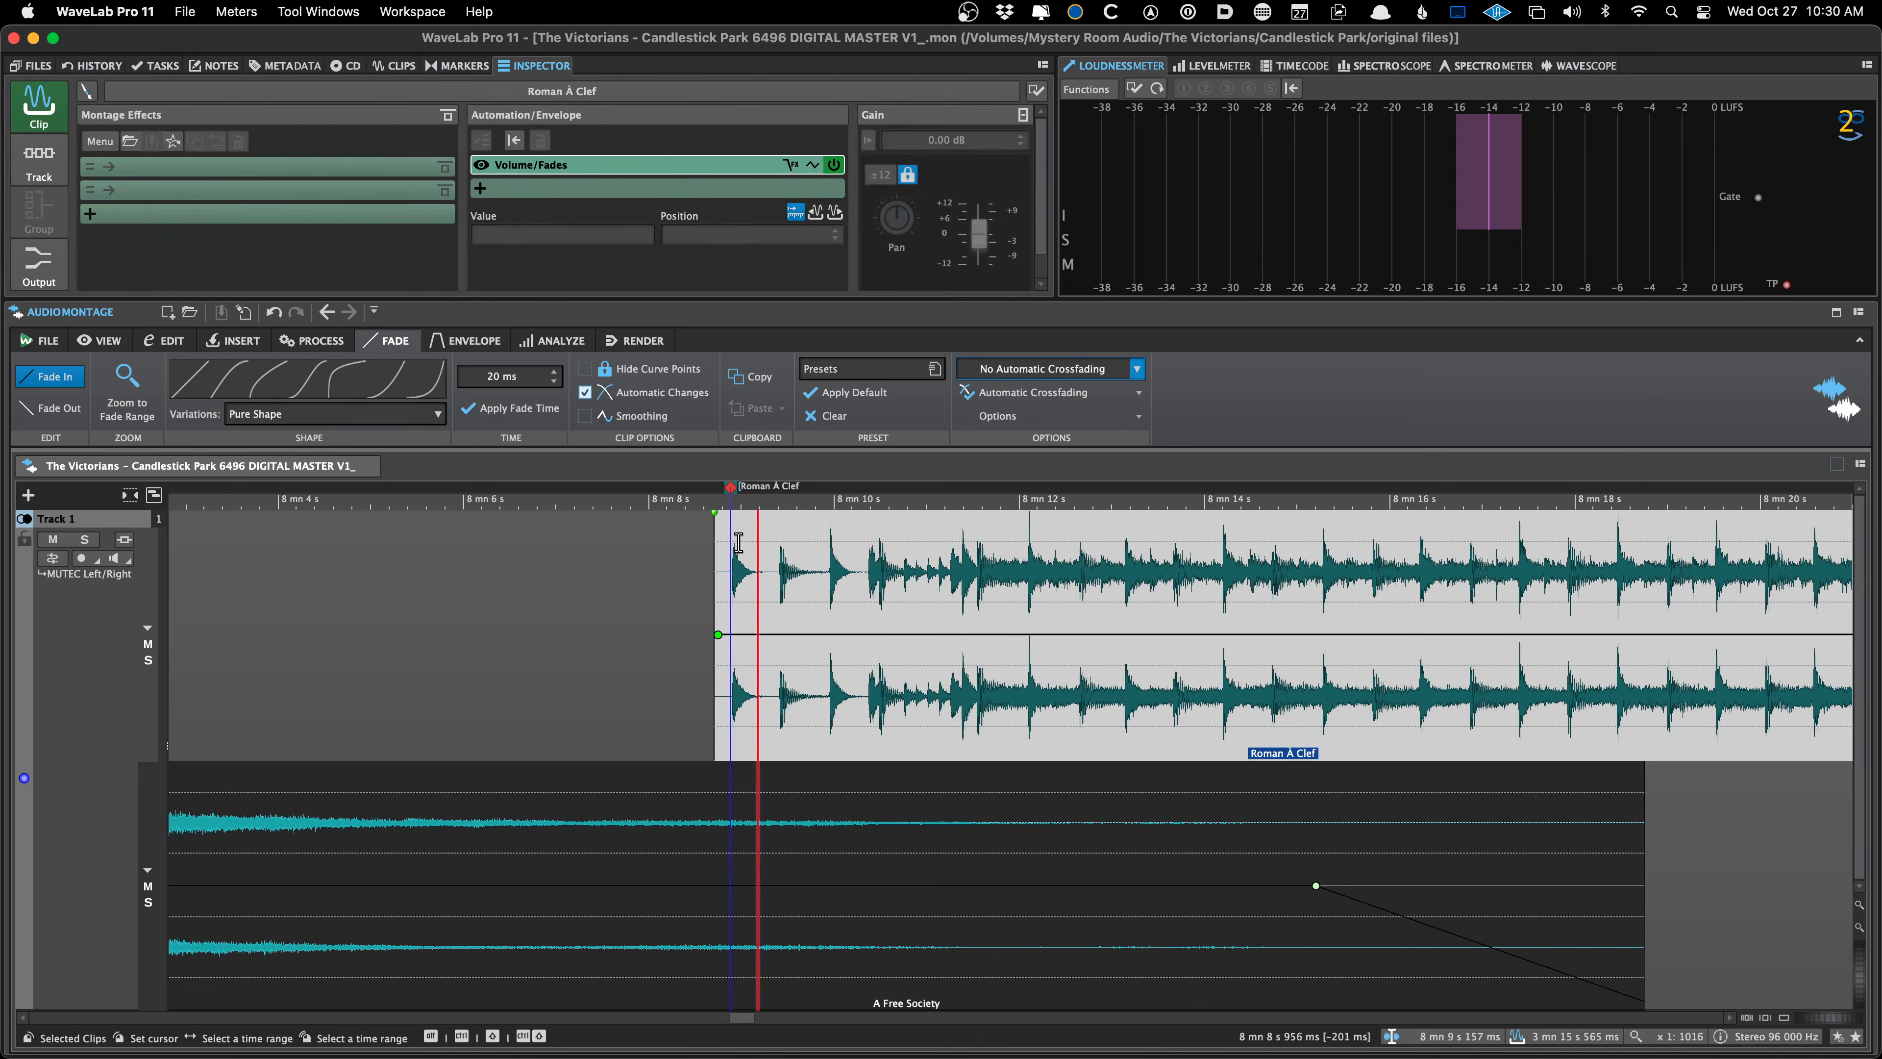
Try moving the Roman À Clef marker to about 8 mn 8 s 888 ms, quantize the CD markers to the nearest CD frame and save
{"action": "scroll", "coordinate": [734, 553], "scroll_direction": "up", "scroll_amount": 5}
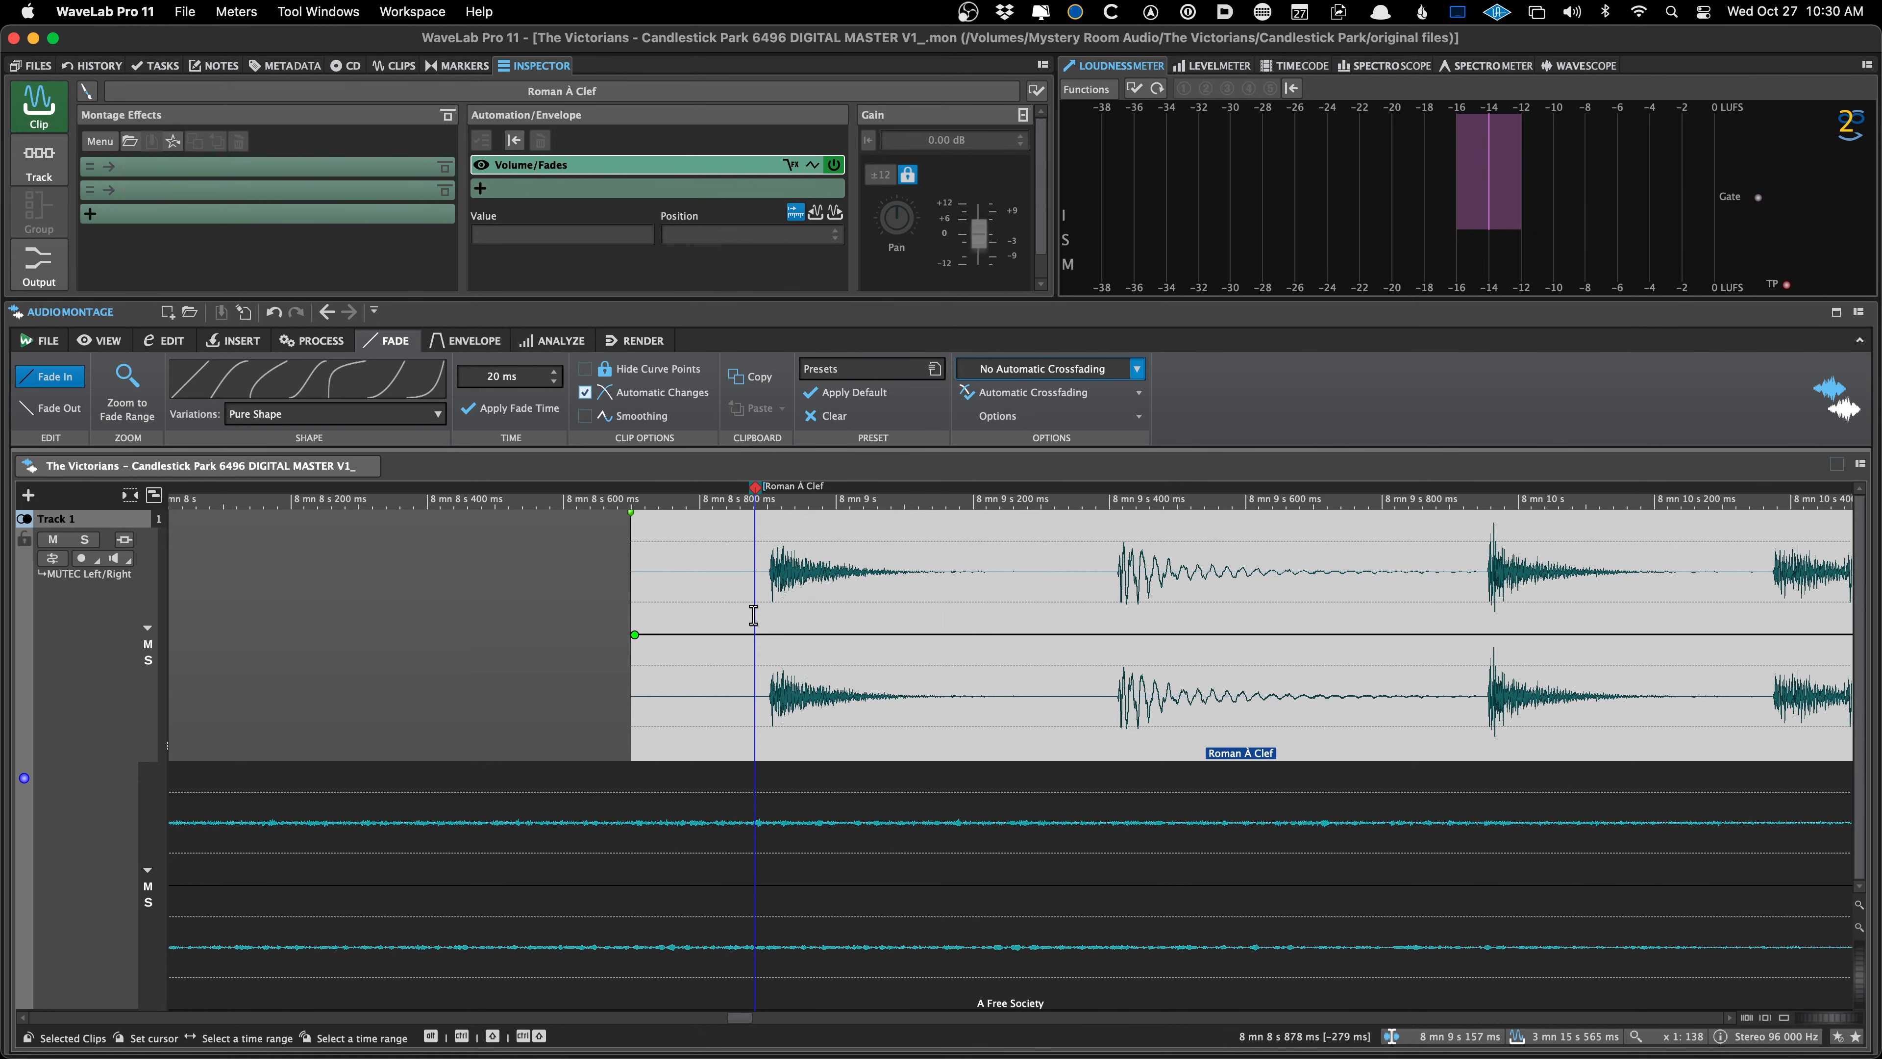
{"action": "scroll", "coordinate": [759, 576], "scroll_direction": "up", "scroll_amount": 5}
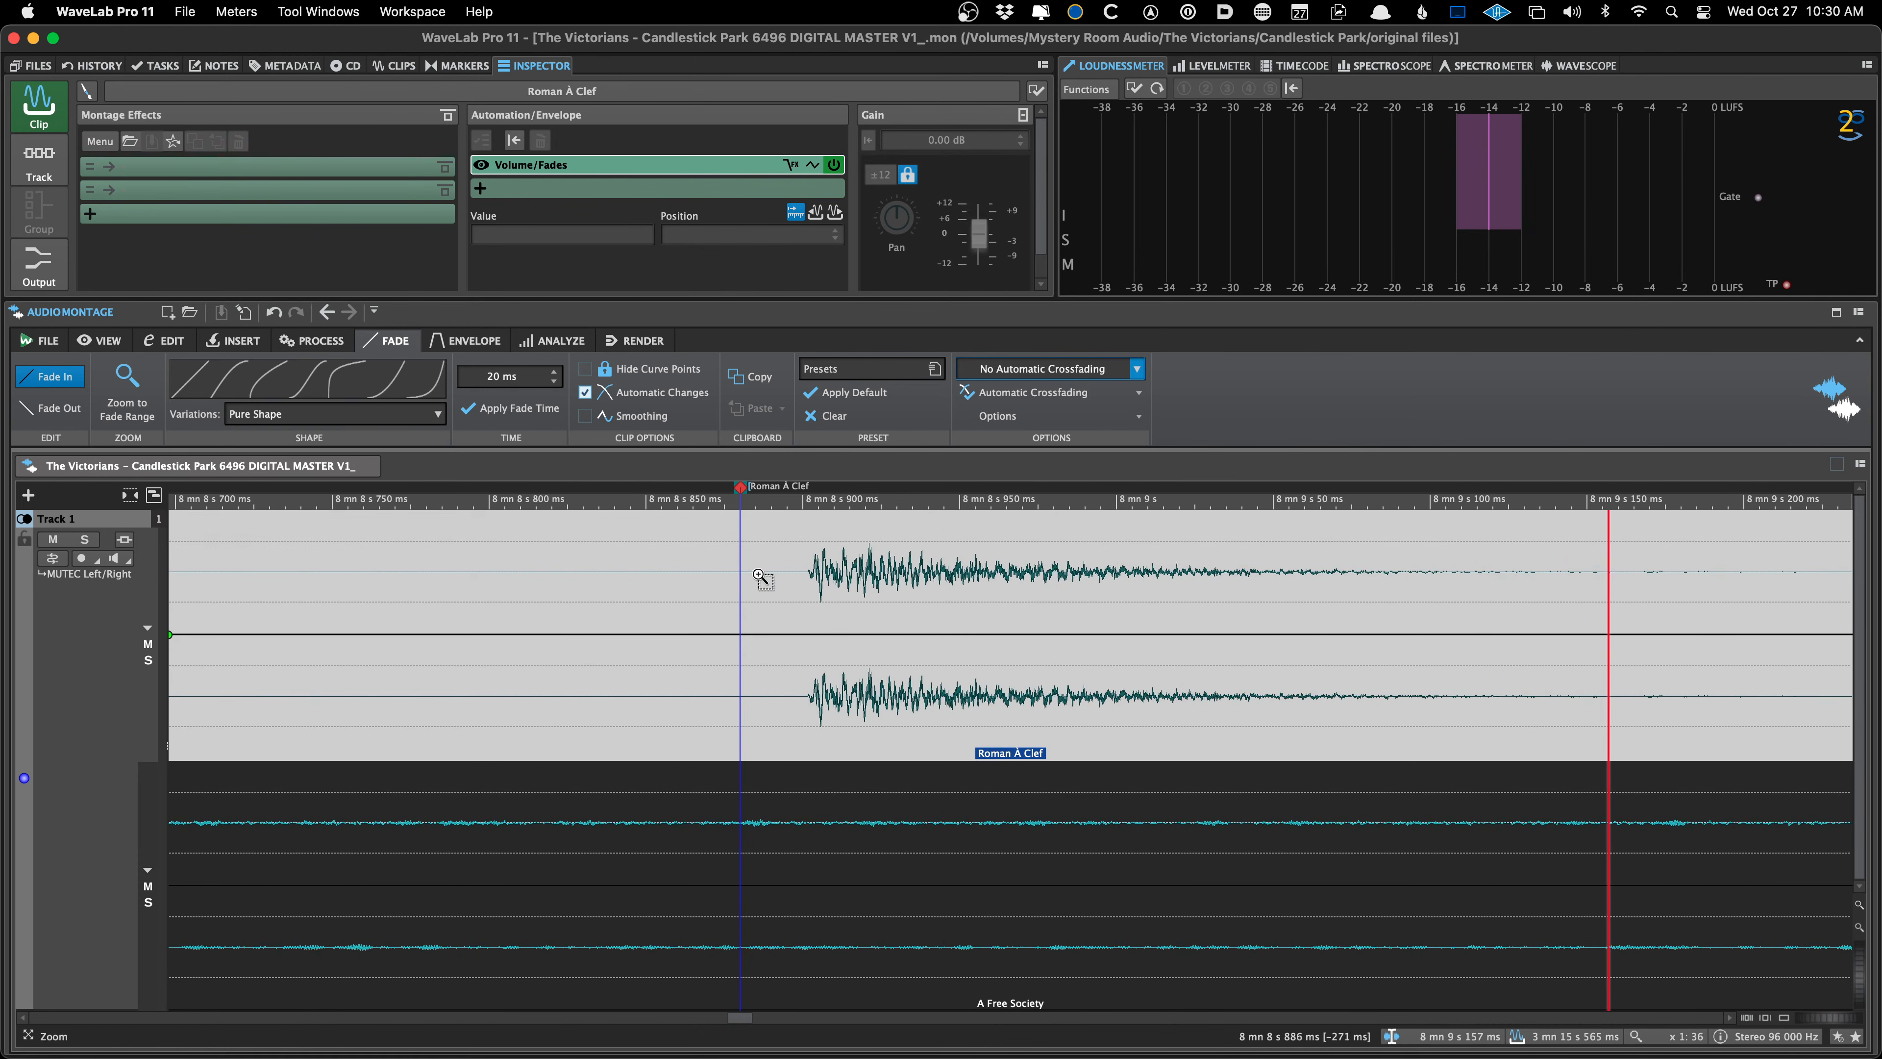
{"action": "left_click_drag", "start_coordinate": [740, 489], "coordinate": [769, 492]}
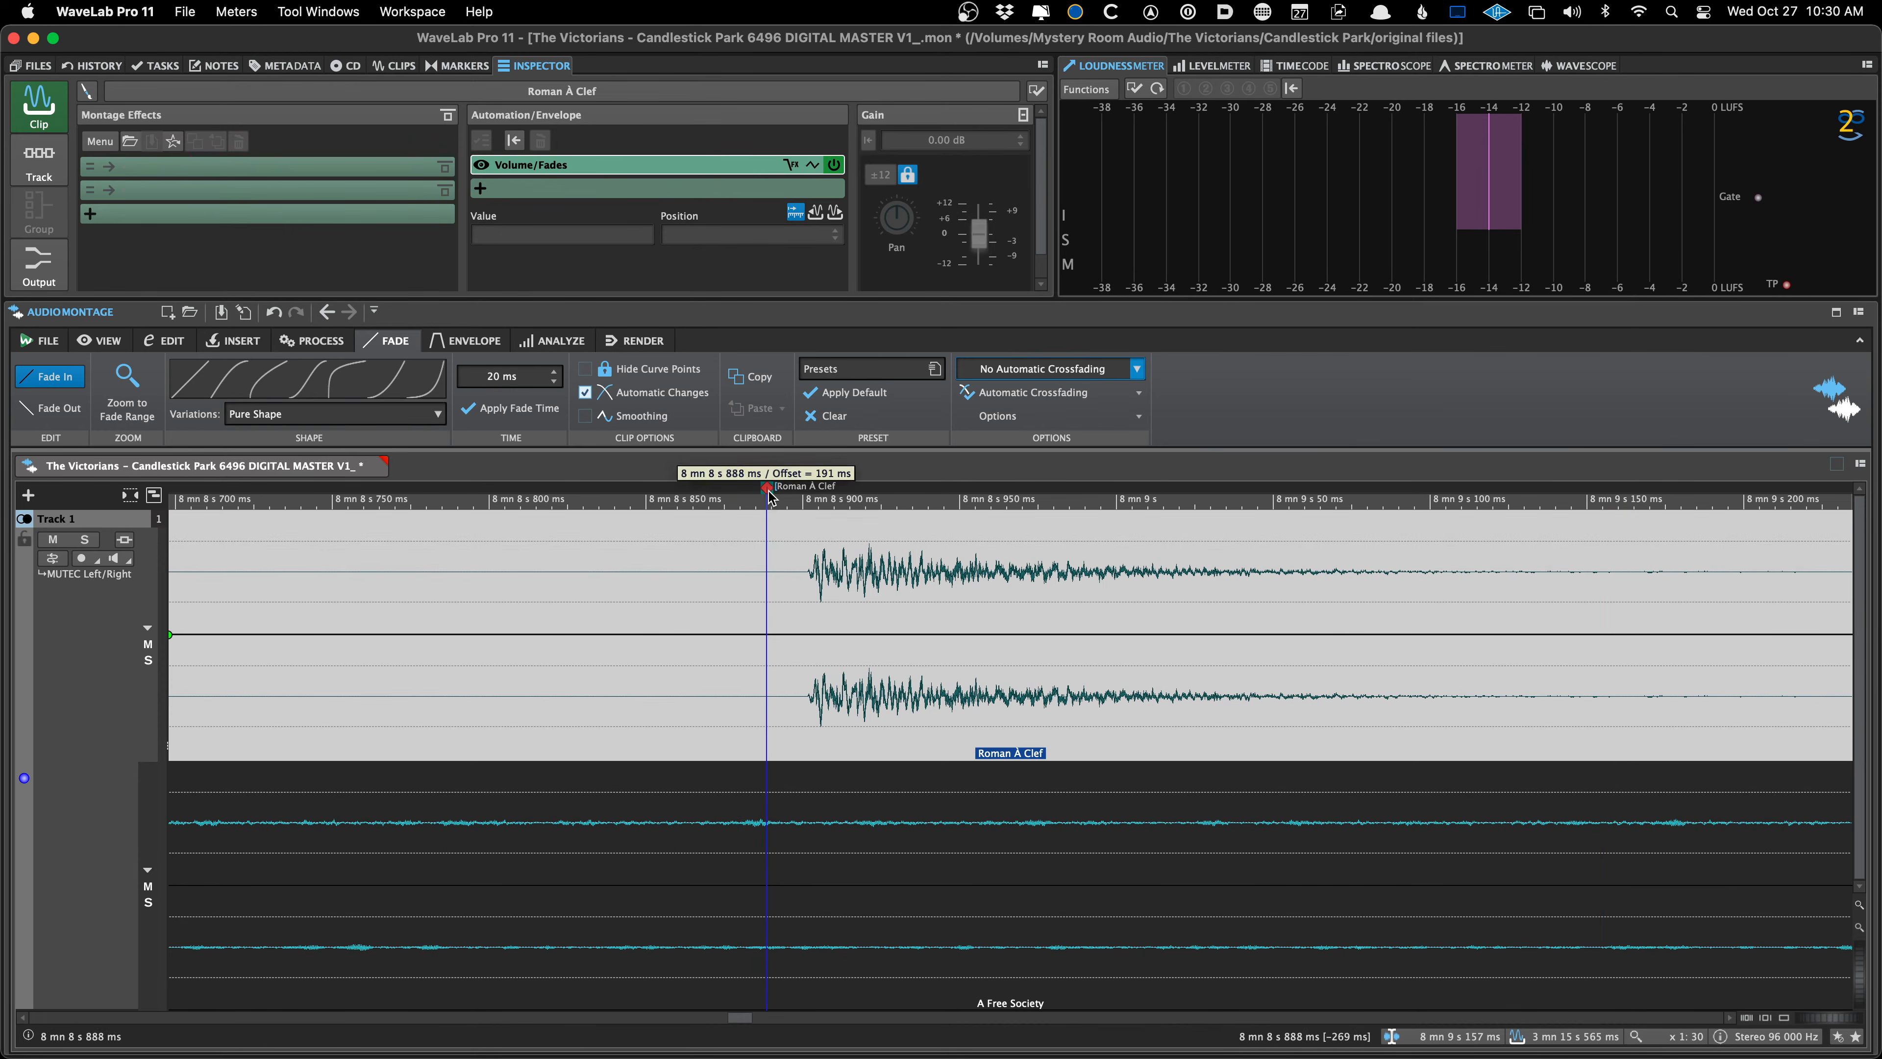
{"action": "key", "text": "super+s"}
{"action": "key", "text": "w"}
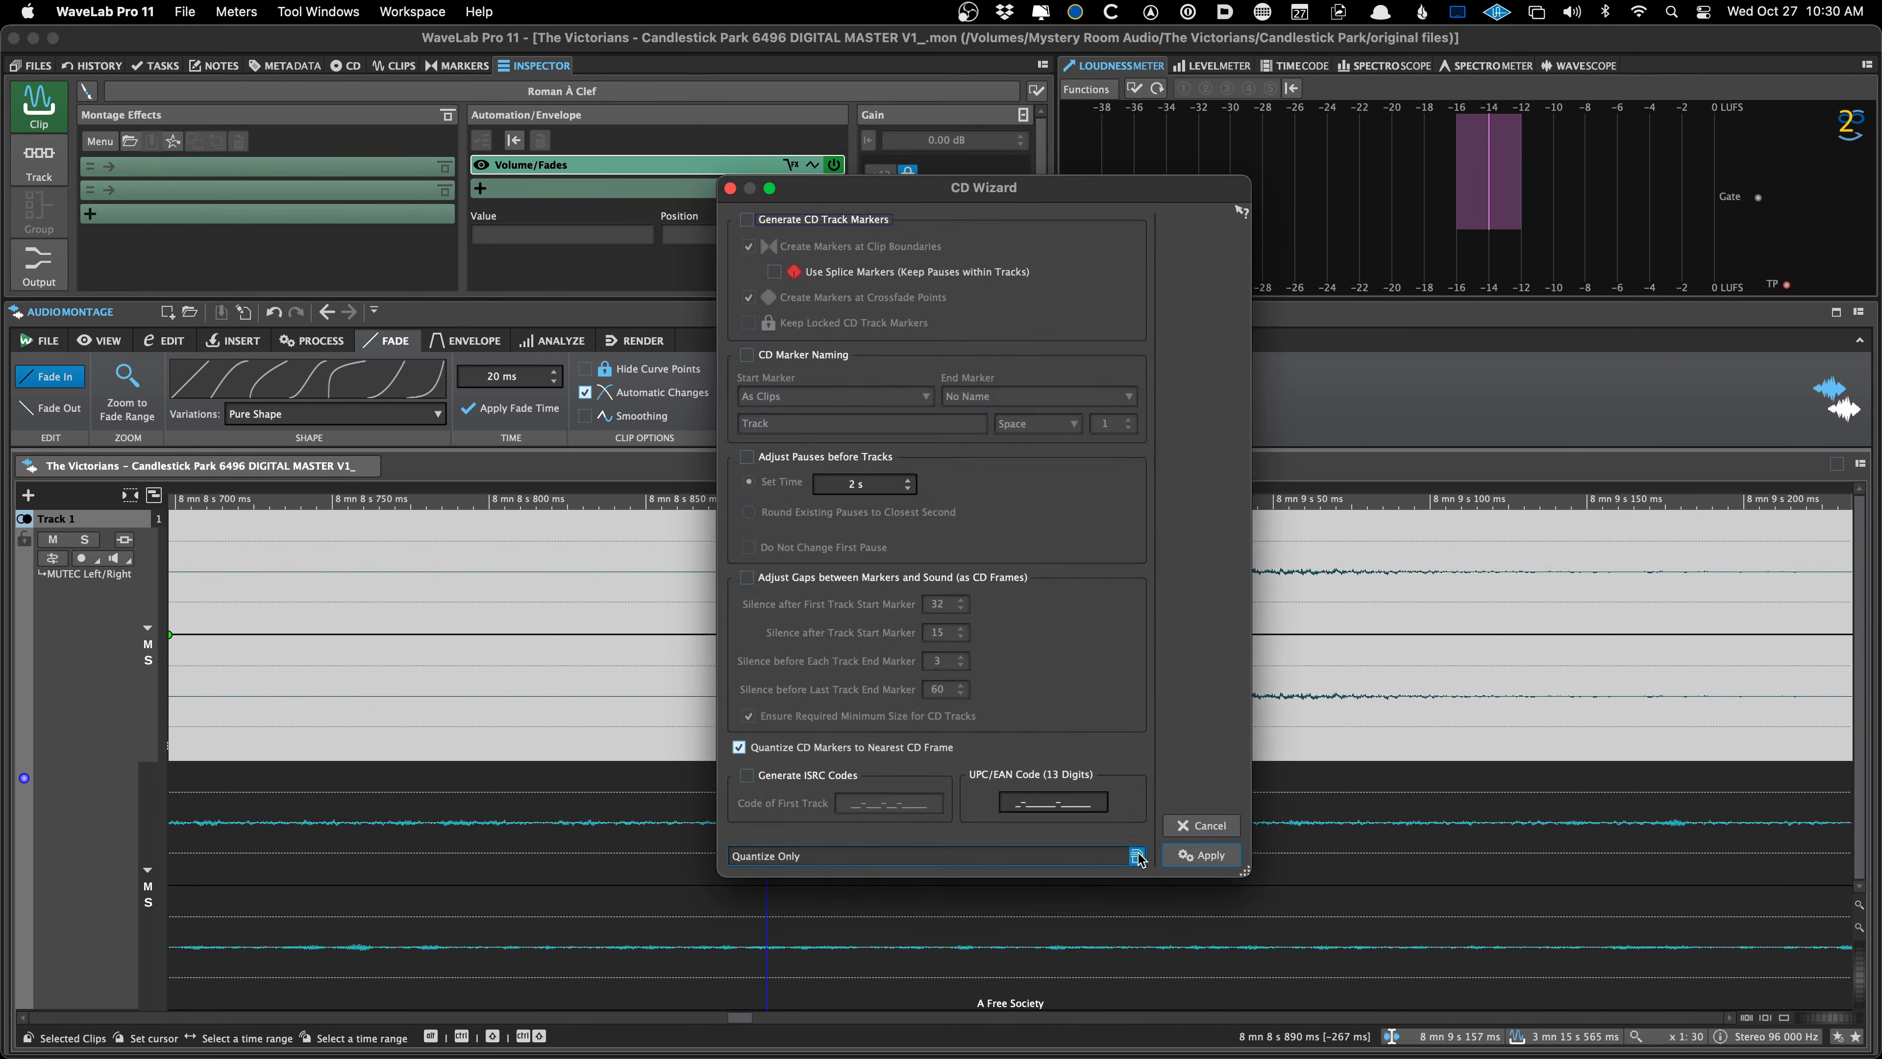
{"action": "left_click", "coordinate": [1180, 851]}
{"action": "key", "text": "super+s"}
Step through the track markers from Amanda's Mantra back to the start of Candlestick Park and on to Roman À Clef, checking their positions
{"action": "key", "text": "shift+Right"}
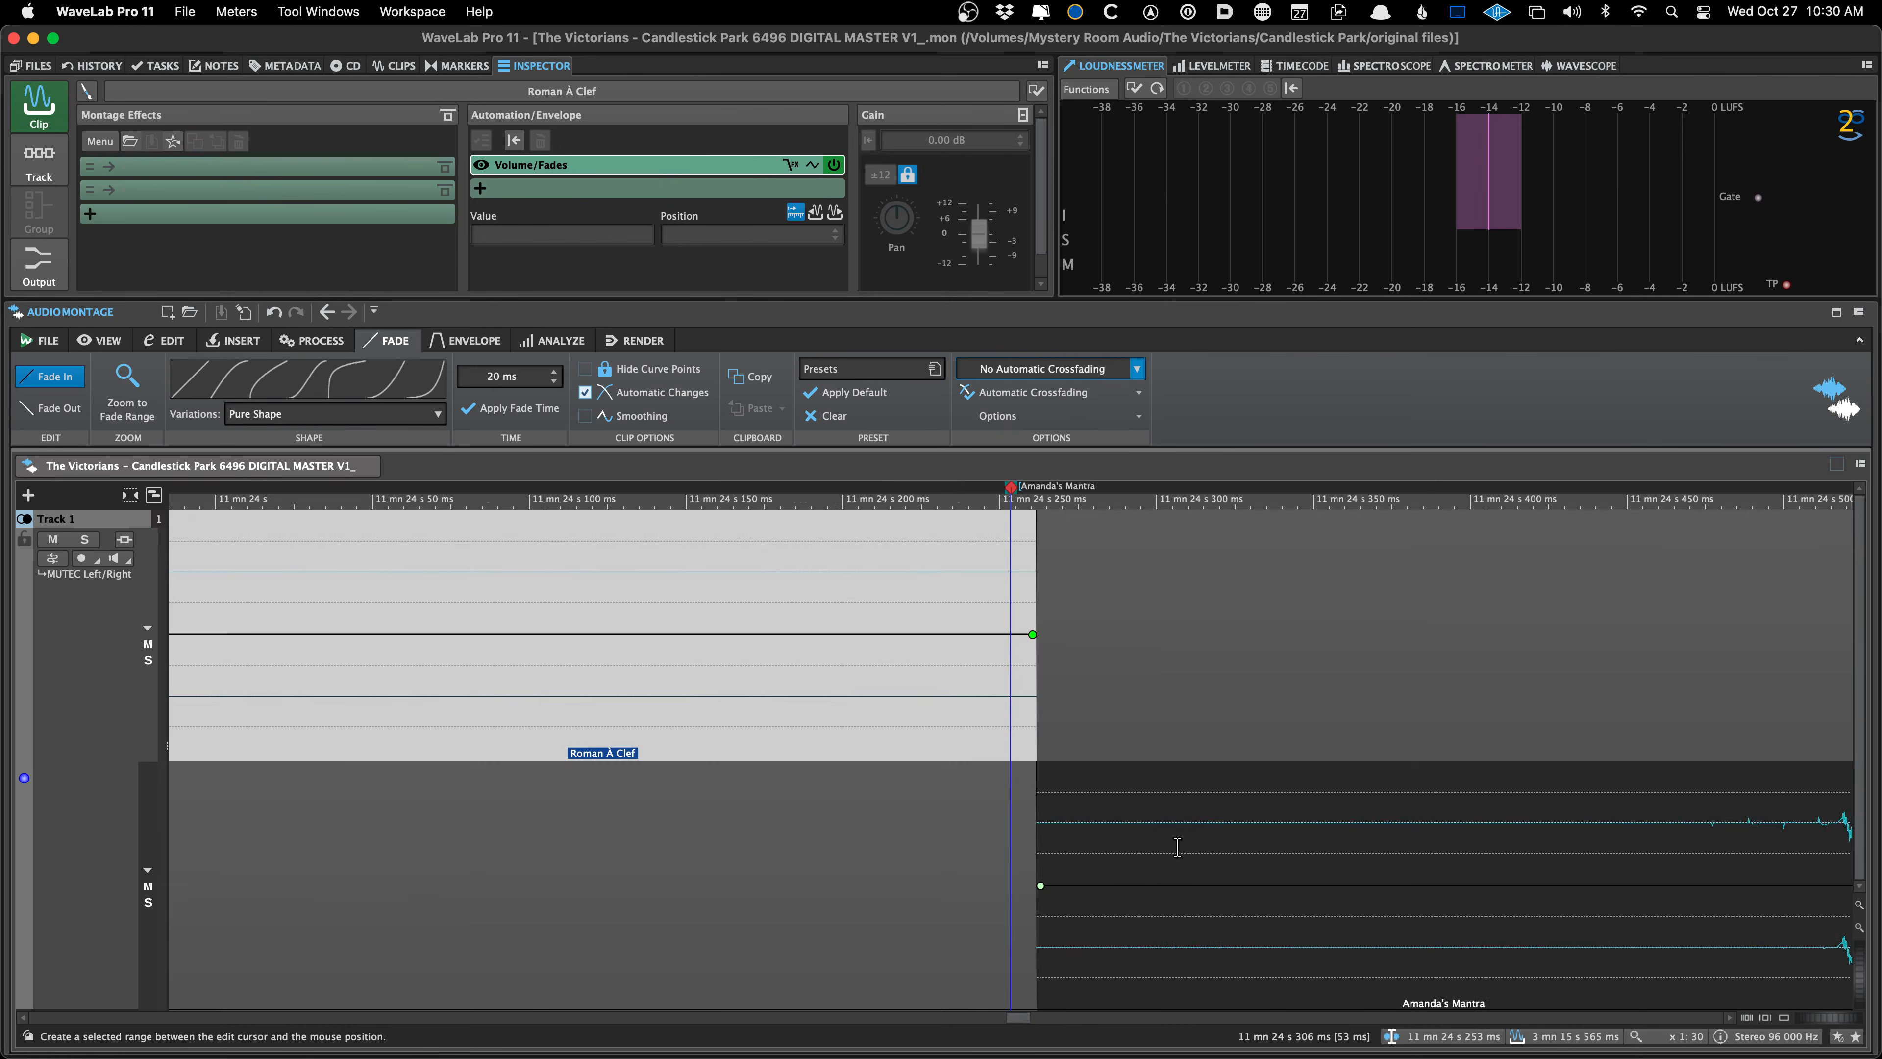
{"action": "key", "text": "super+Right"}
{"action": "key", "text": "super+Right"}
{"action": "key", "text": "super+Left"}
{"action": "key", "text": "super+Left"}
{"action": "key", "text": "super+Left"}
{"action": "key", "text": "super+Left"}
{"action": "key", "text": "super+Left"}
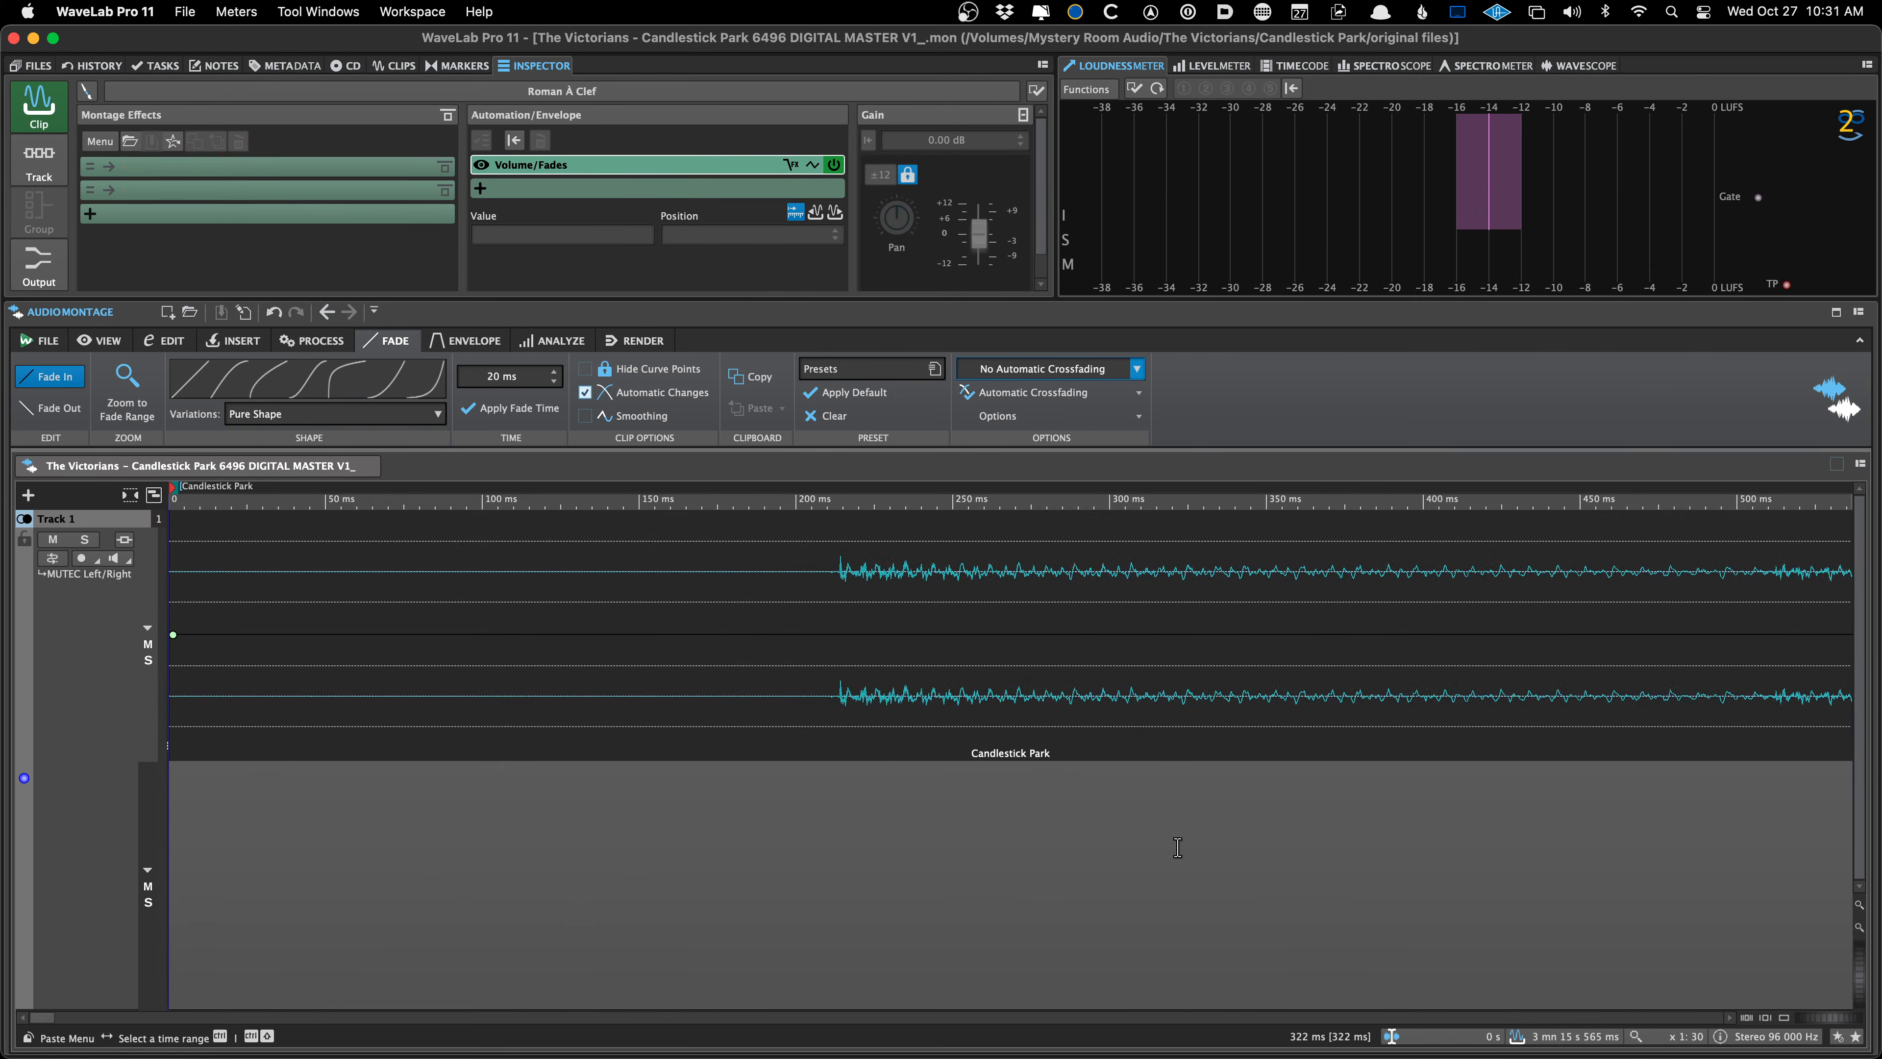
{"action": "key", "text": "super+Right"}
{"action": "key", "text": "super+Right"}
{"action": "key", "text": "super+Right"}
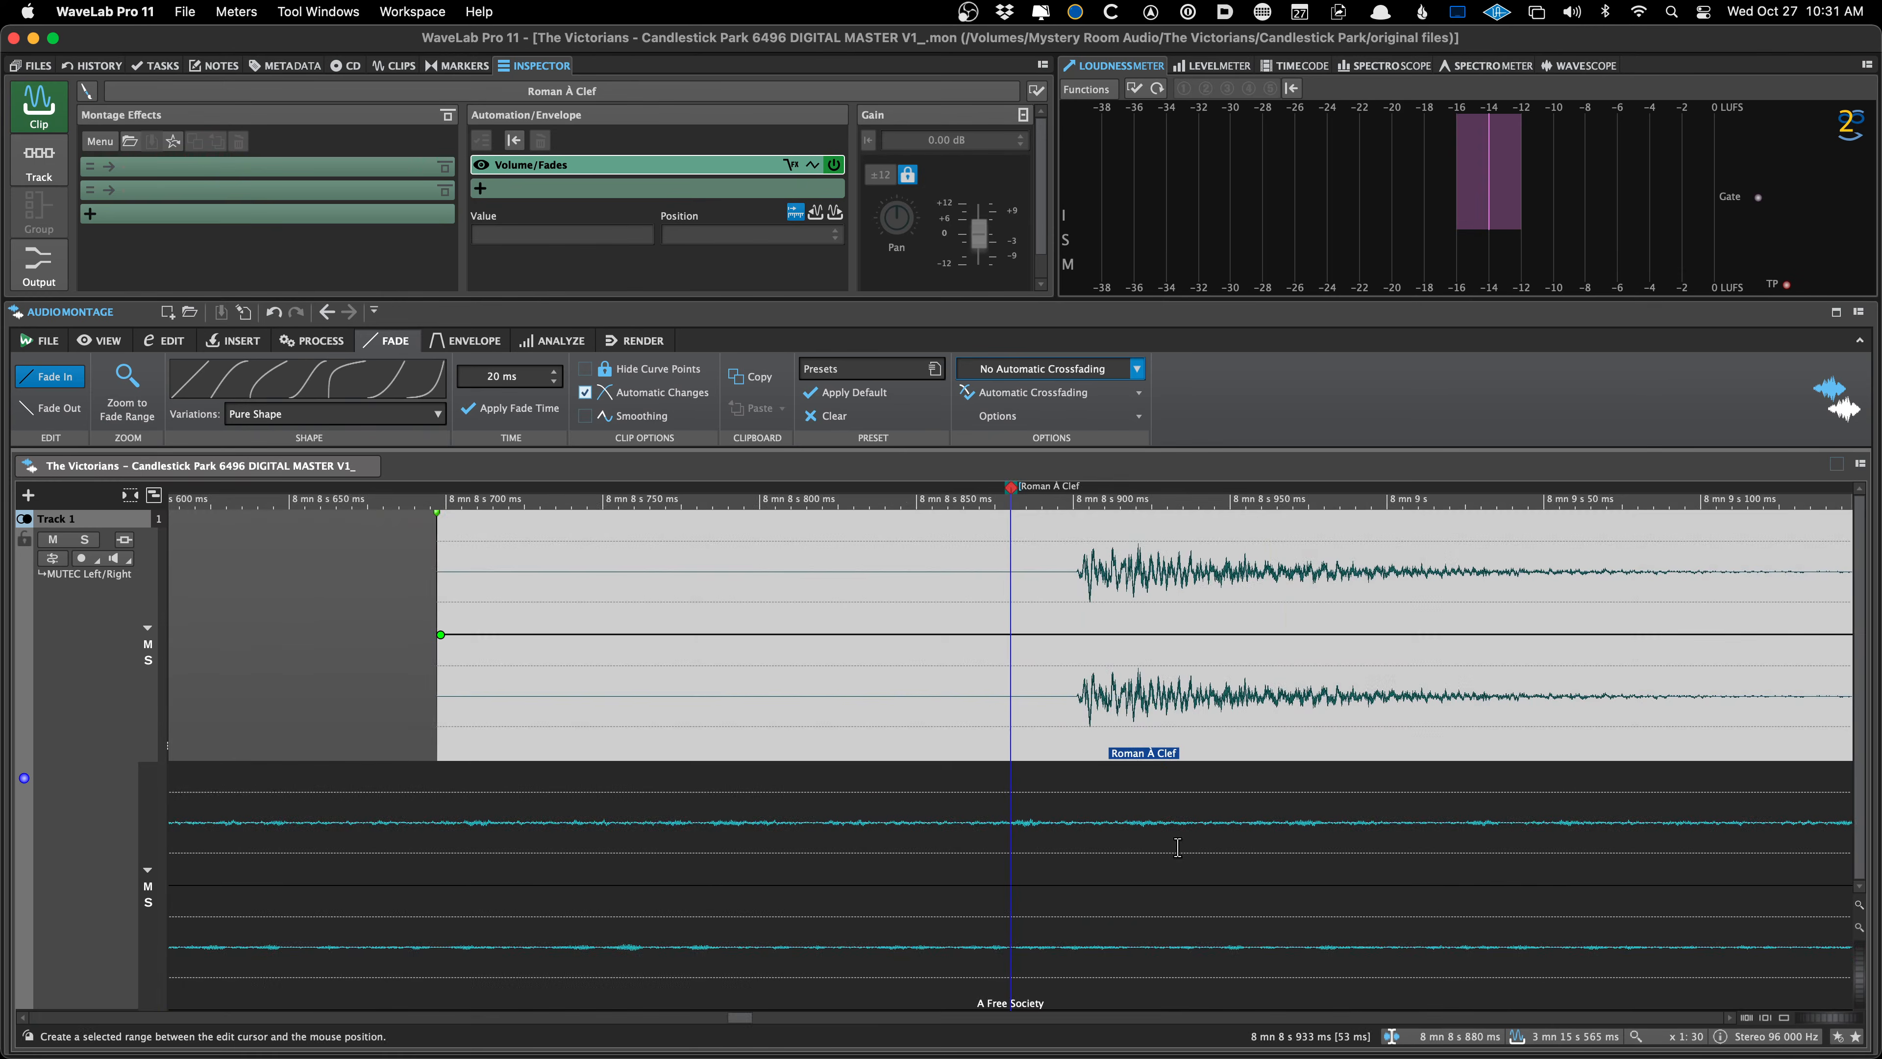
Move the Roman À Clef marker closer to the first hit, quantized to the CD frame at 8 mn 8 s 893 ms, and save the montage
{"action": "key", "text": "shift+Up"}
{"action": "key", "text": "shift+Up"}
{"action": "key", "text": "shift+Up"}
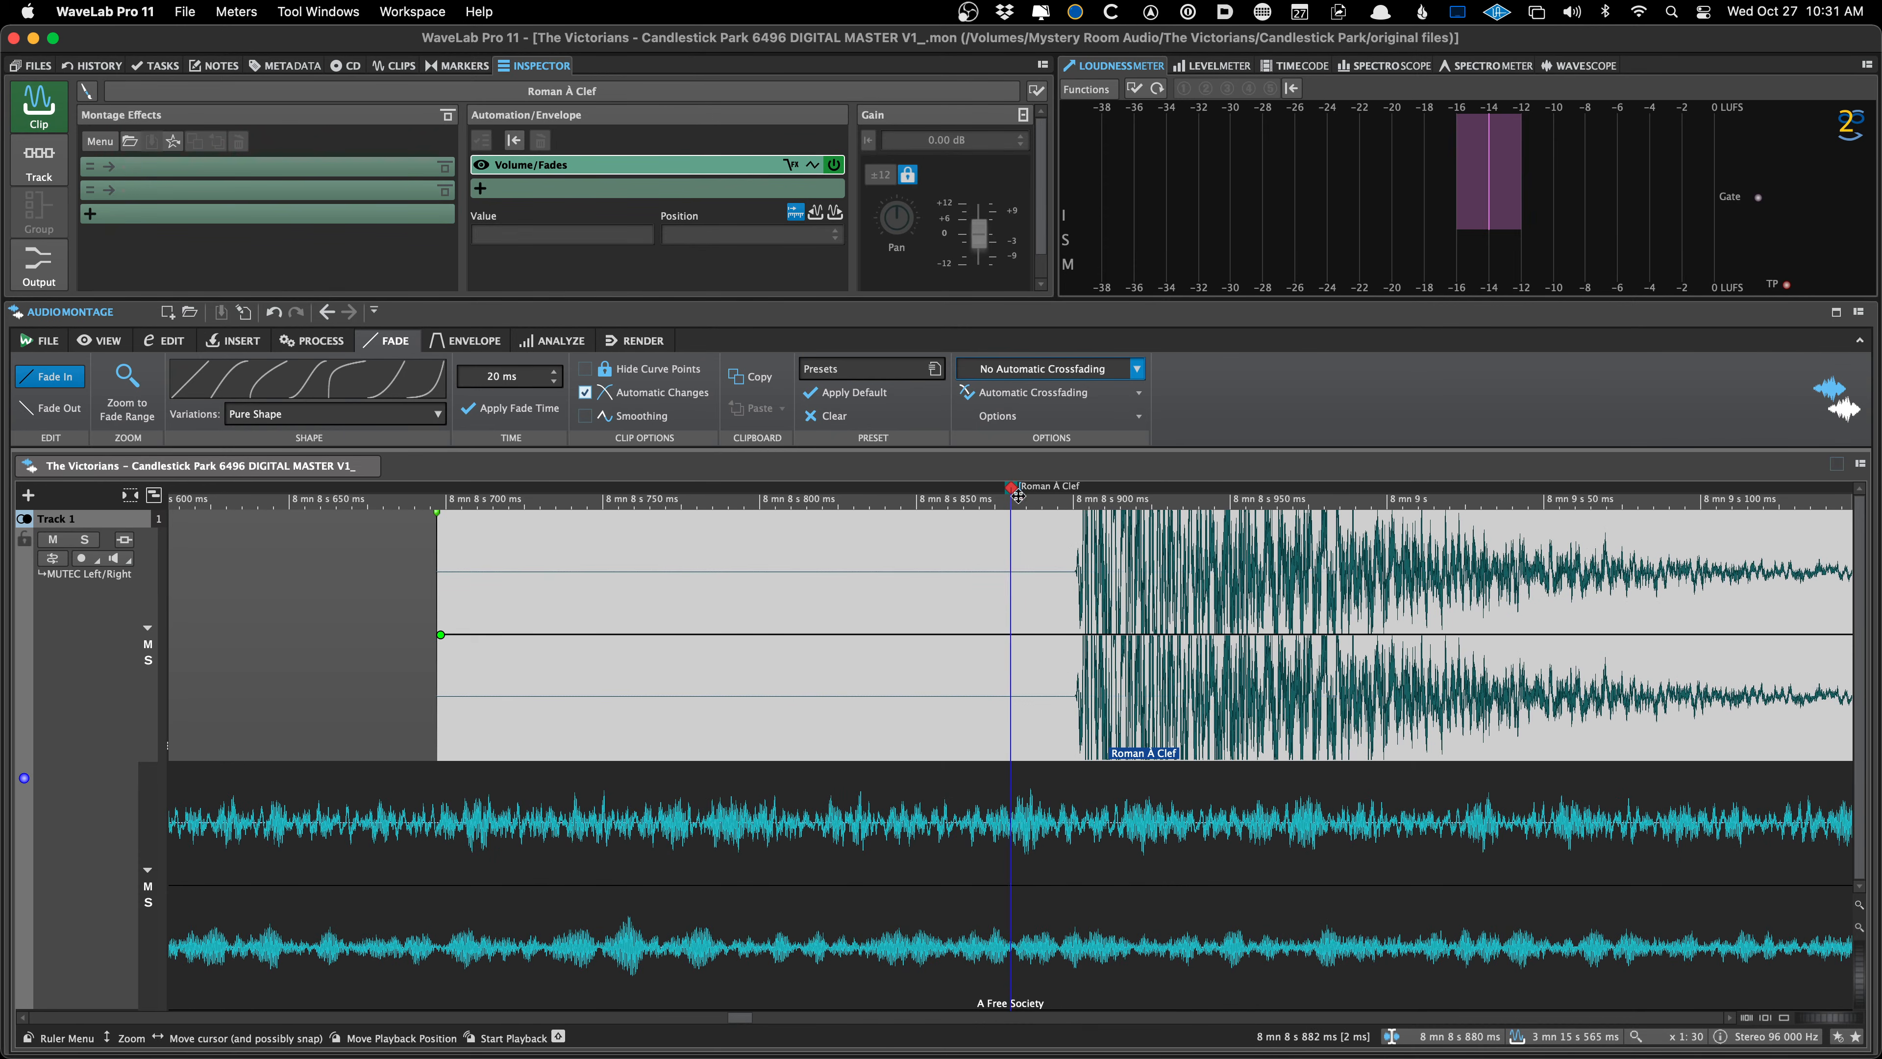
{"action": "left_click_drag", "start_coordinate": [1019, 495], "coordinate": [1055, 498]}
{"action": "left_click", "coordinate": [1204, 860]}
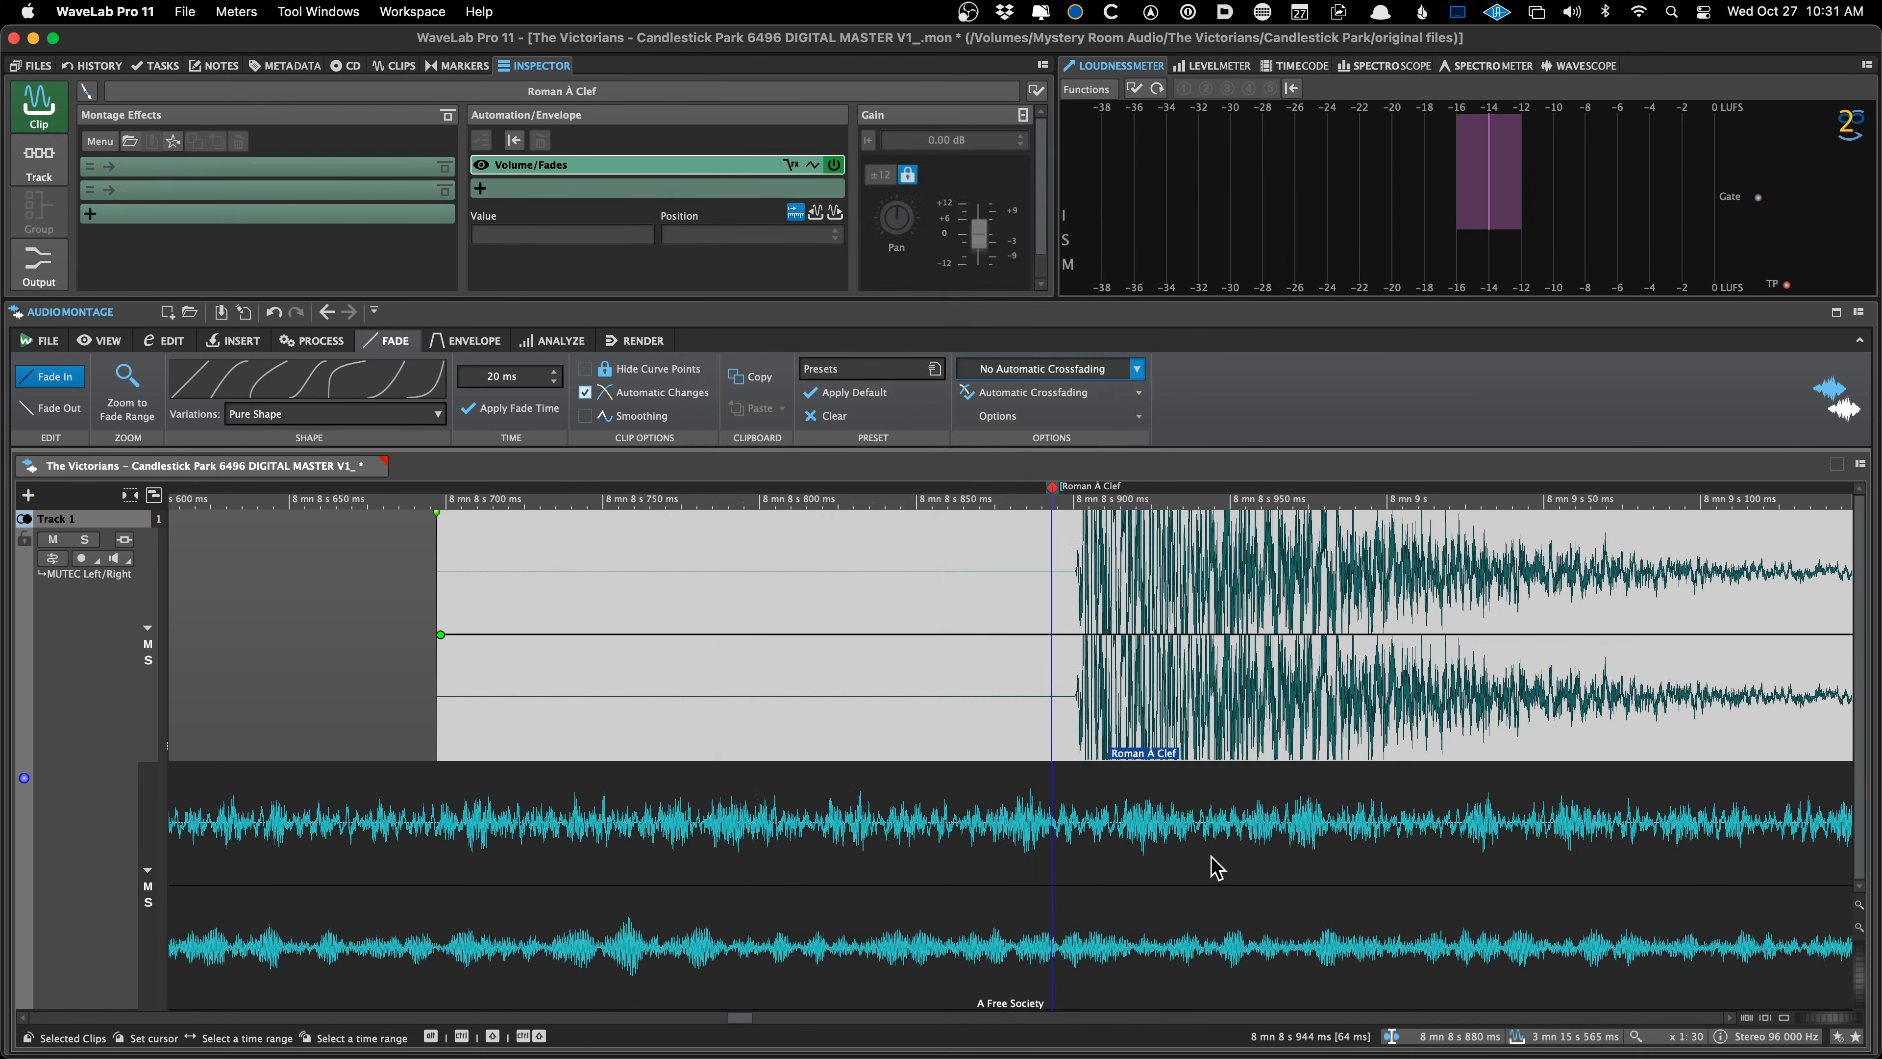
{"action": "key", "text": "super+s"}
Try moving the Roman À Clef marker to about 8 mn 8 s 897 ms, quantize the CD markers with the CD Wizard and save
{"action": "left_click", "coordinate": [1055, 612]}
{"action": "scroll", "coordinate": [1070, 693], "scroll_direction": "up", "scroll_amount": 1}
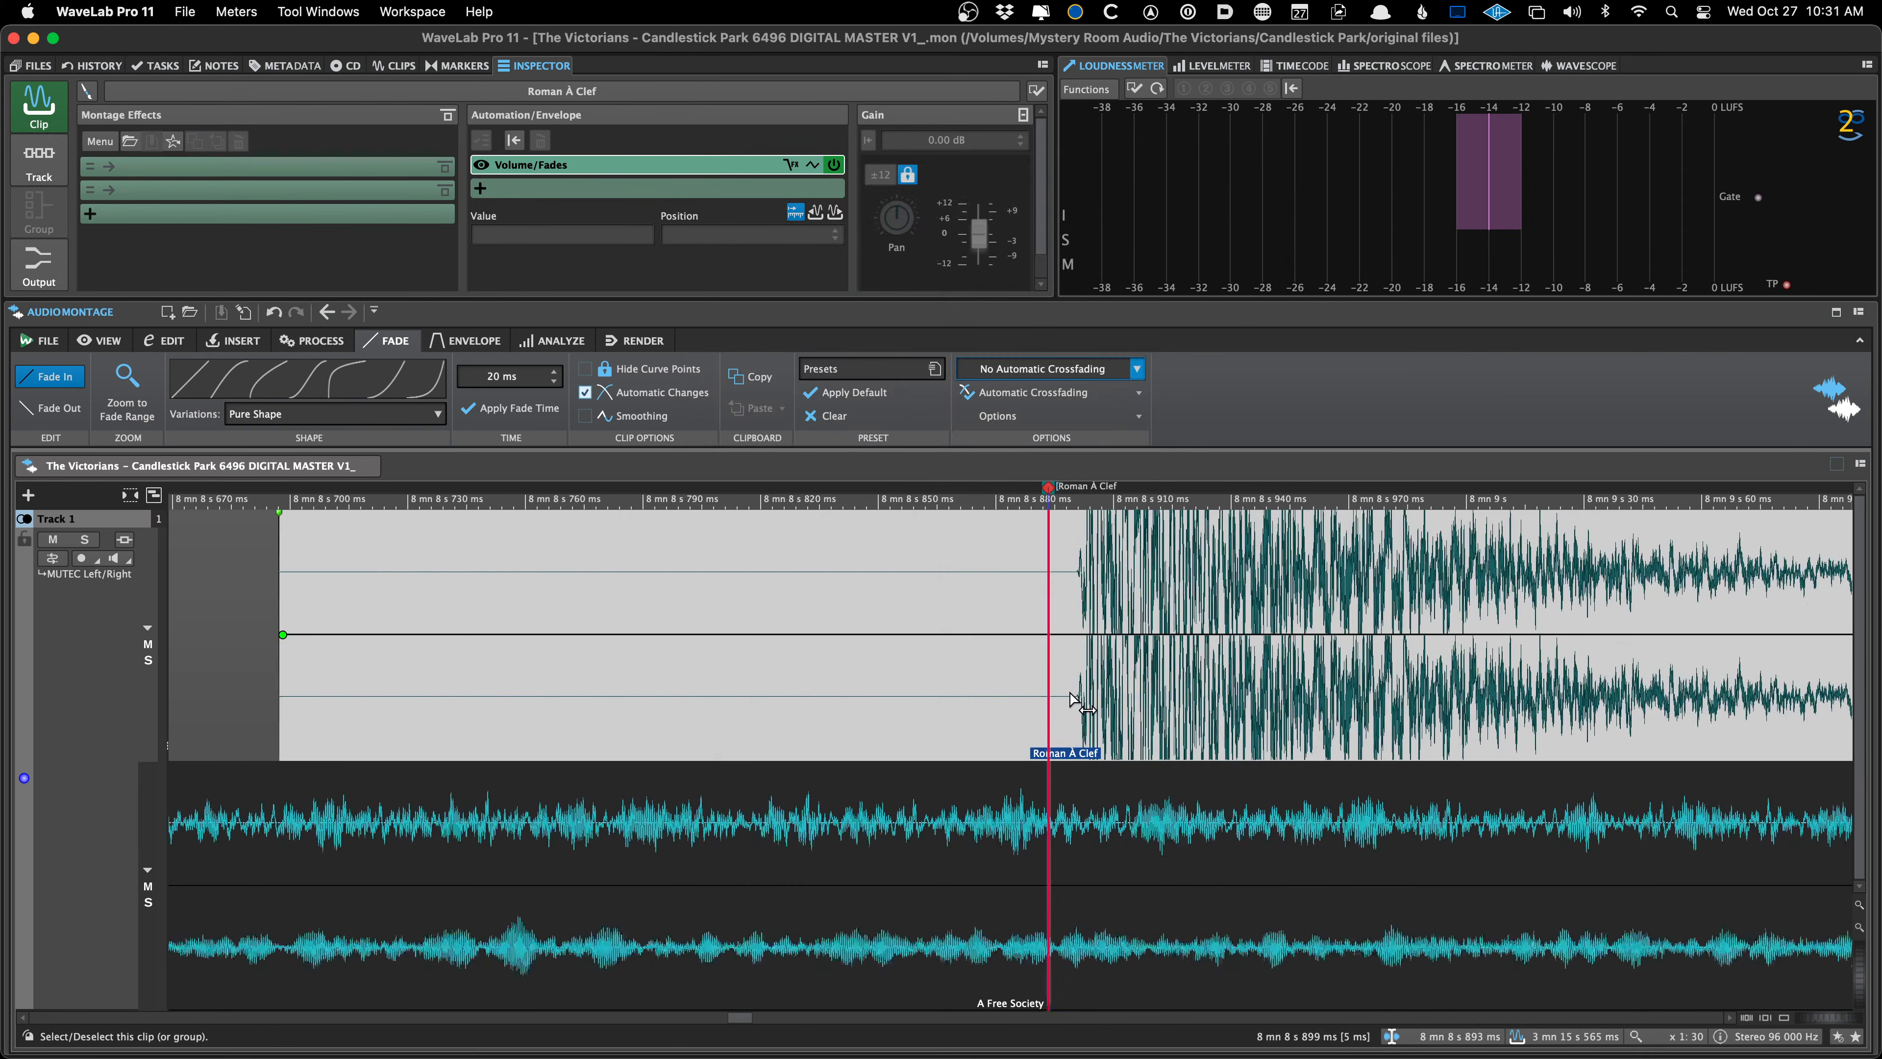
{"action": "scroll", "coordinate": [1069, 693], "scroll_direction": "up", "scroll_amount": 5}
{"action": "scroll", "coordinate": [747, 676], "scroll_direction": "down", "scroll_amount": 2}
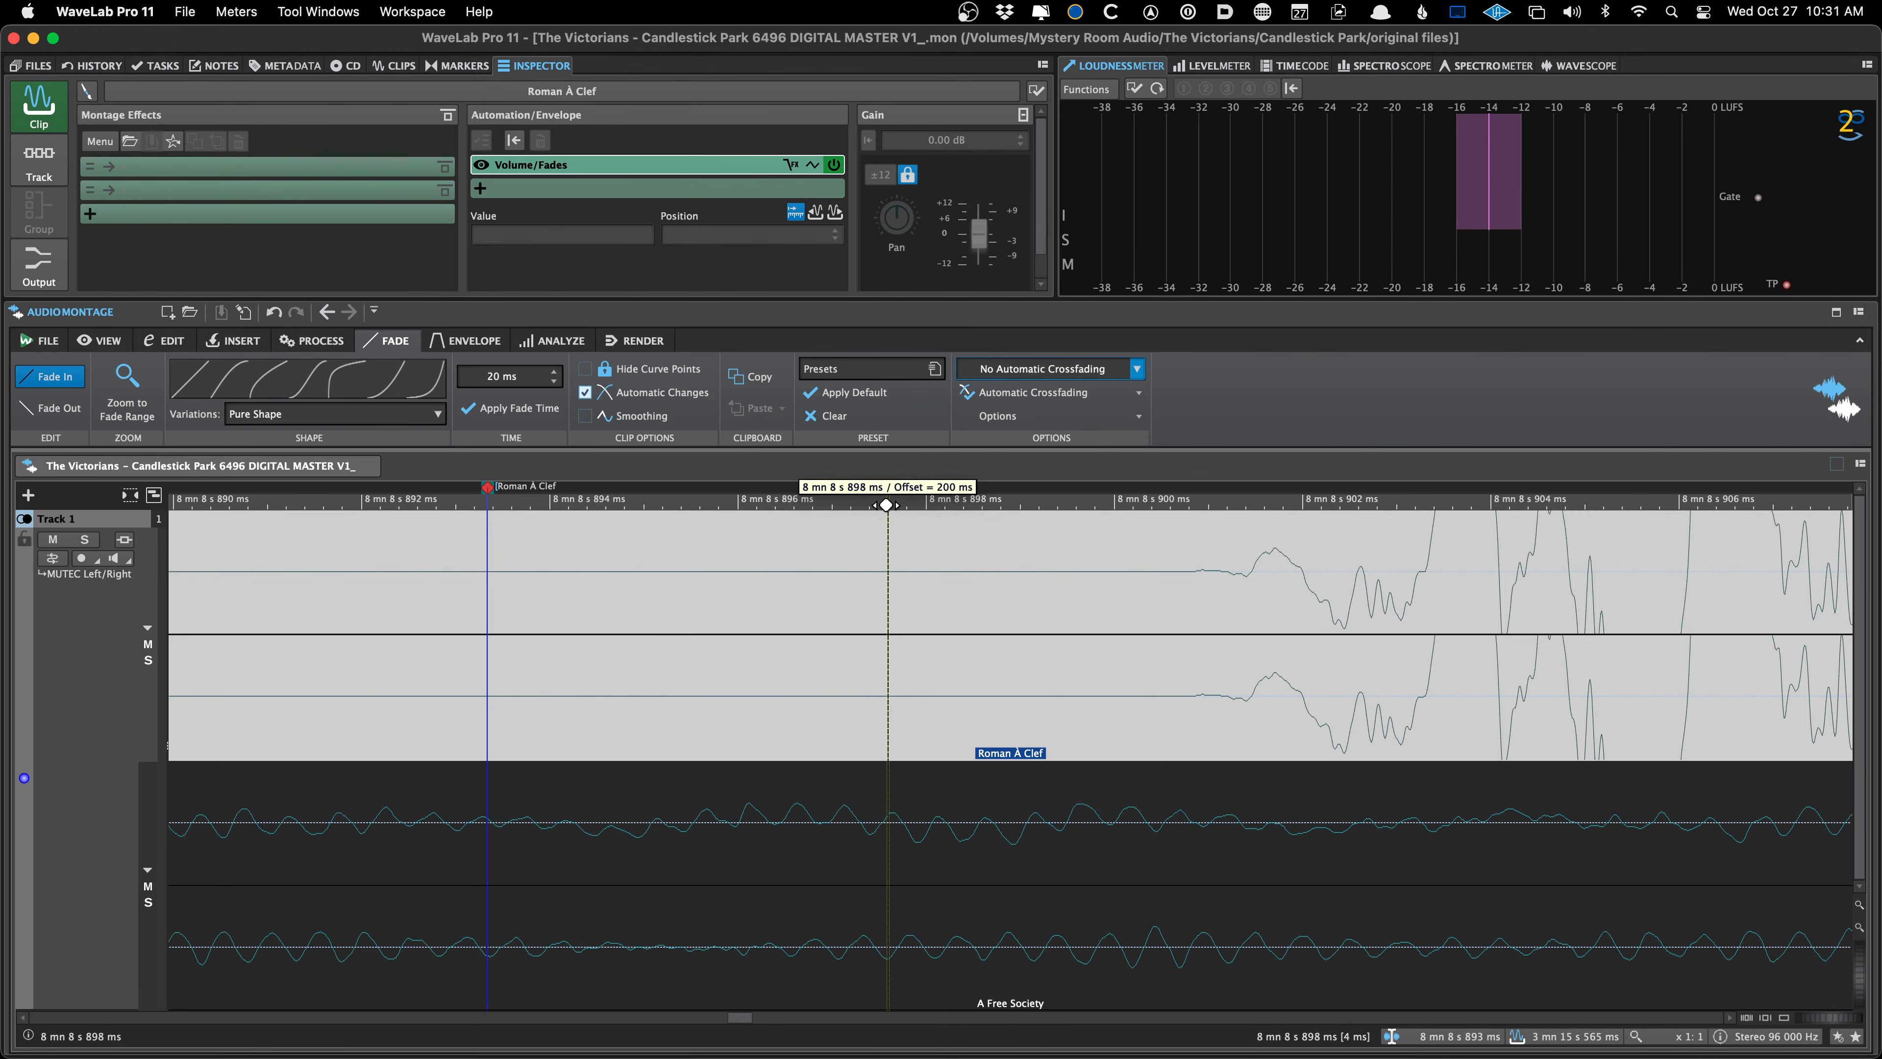
{"action": "left_click_drag", "start_coordinate": [886, 505], "coordinate": [873, 506]}
{"action": "key", "text": "super+s"}
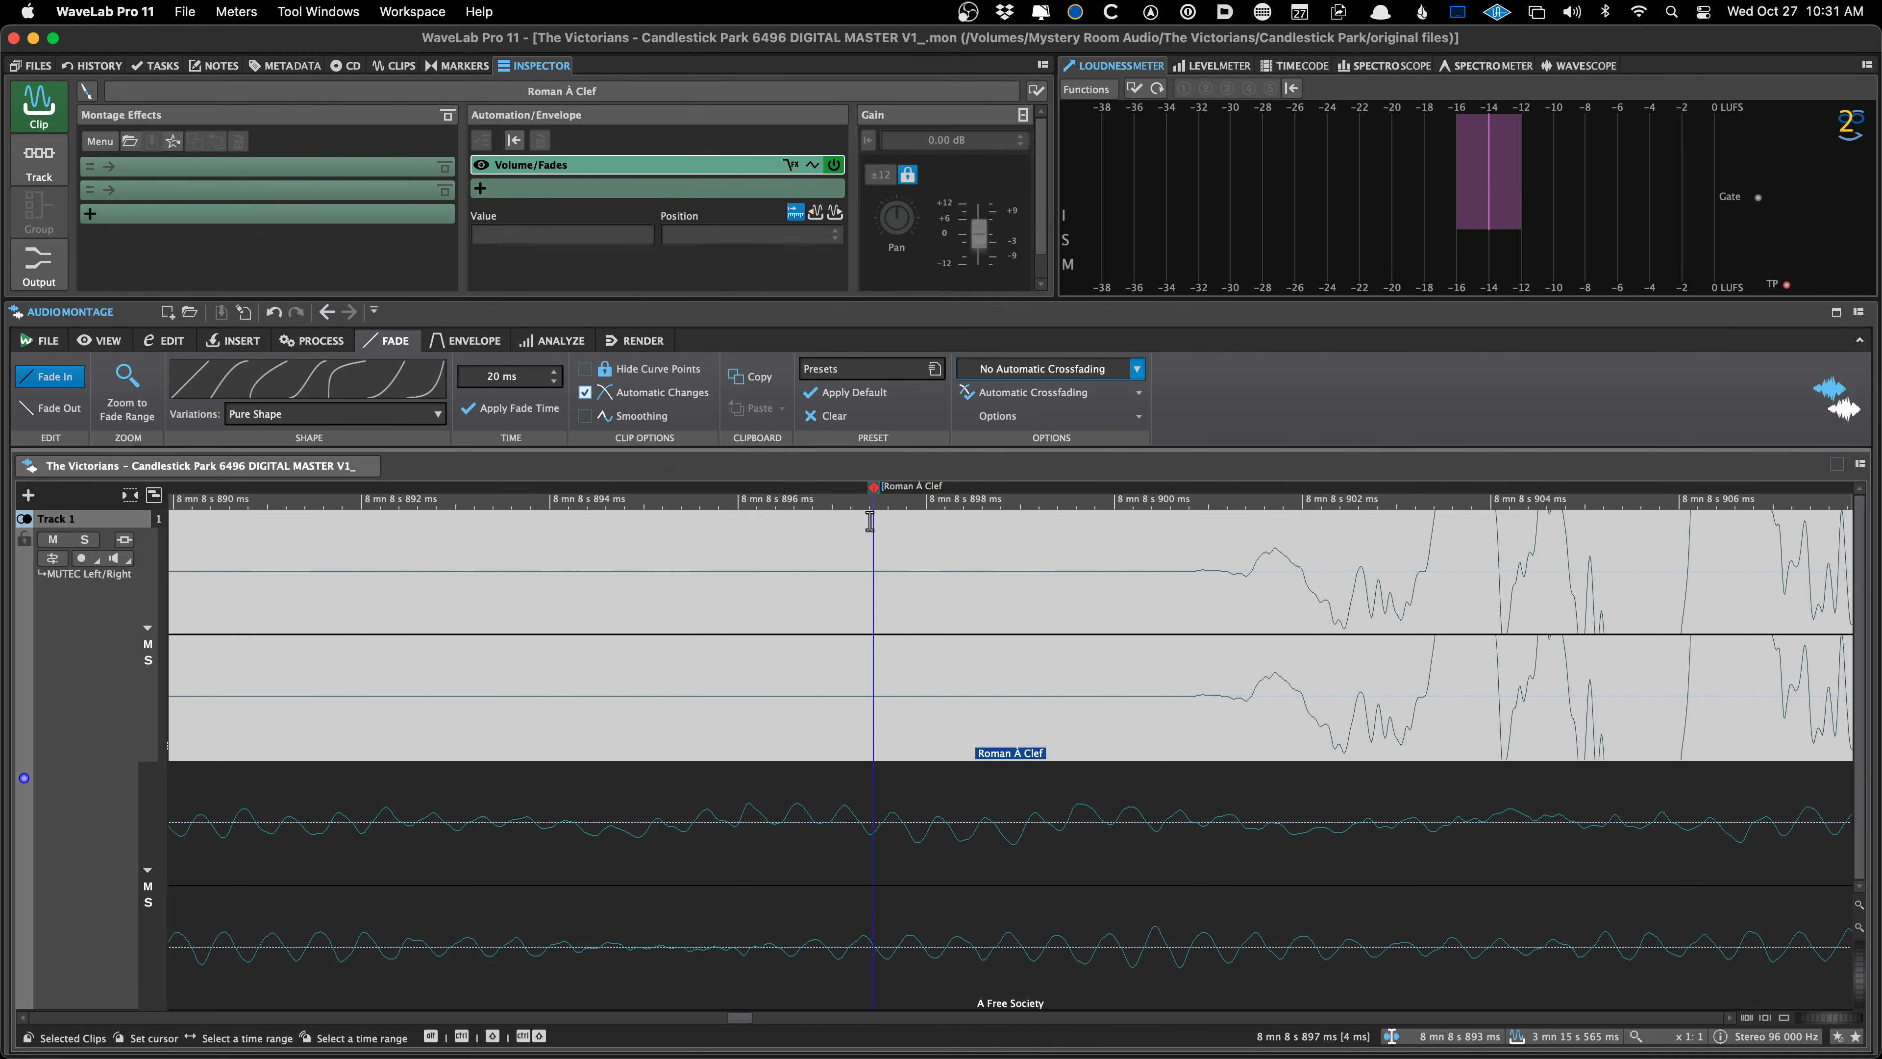
{"action": "key", "text": "w"}
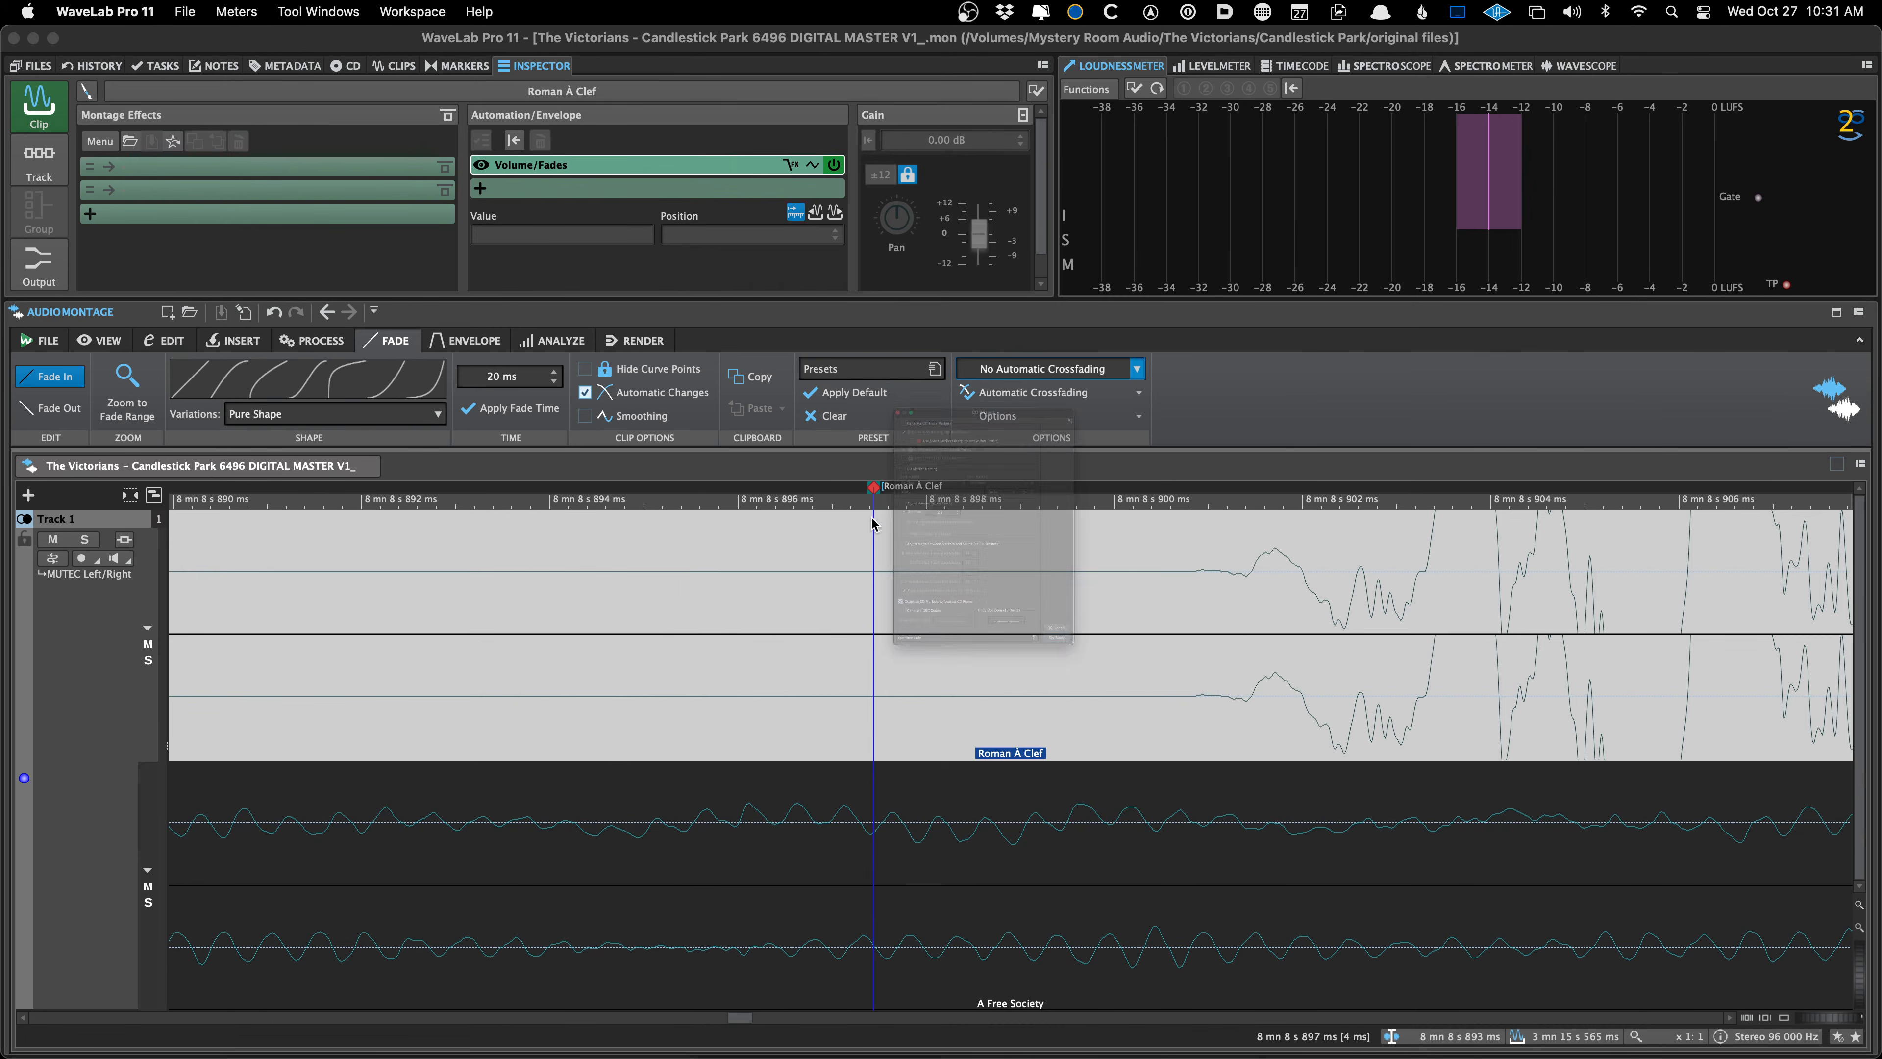
{"action": "left_click", "coordinate": [1199, 856]}
{"action": "key", "text": "super+s"}
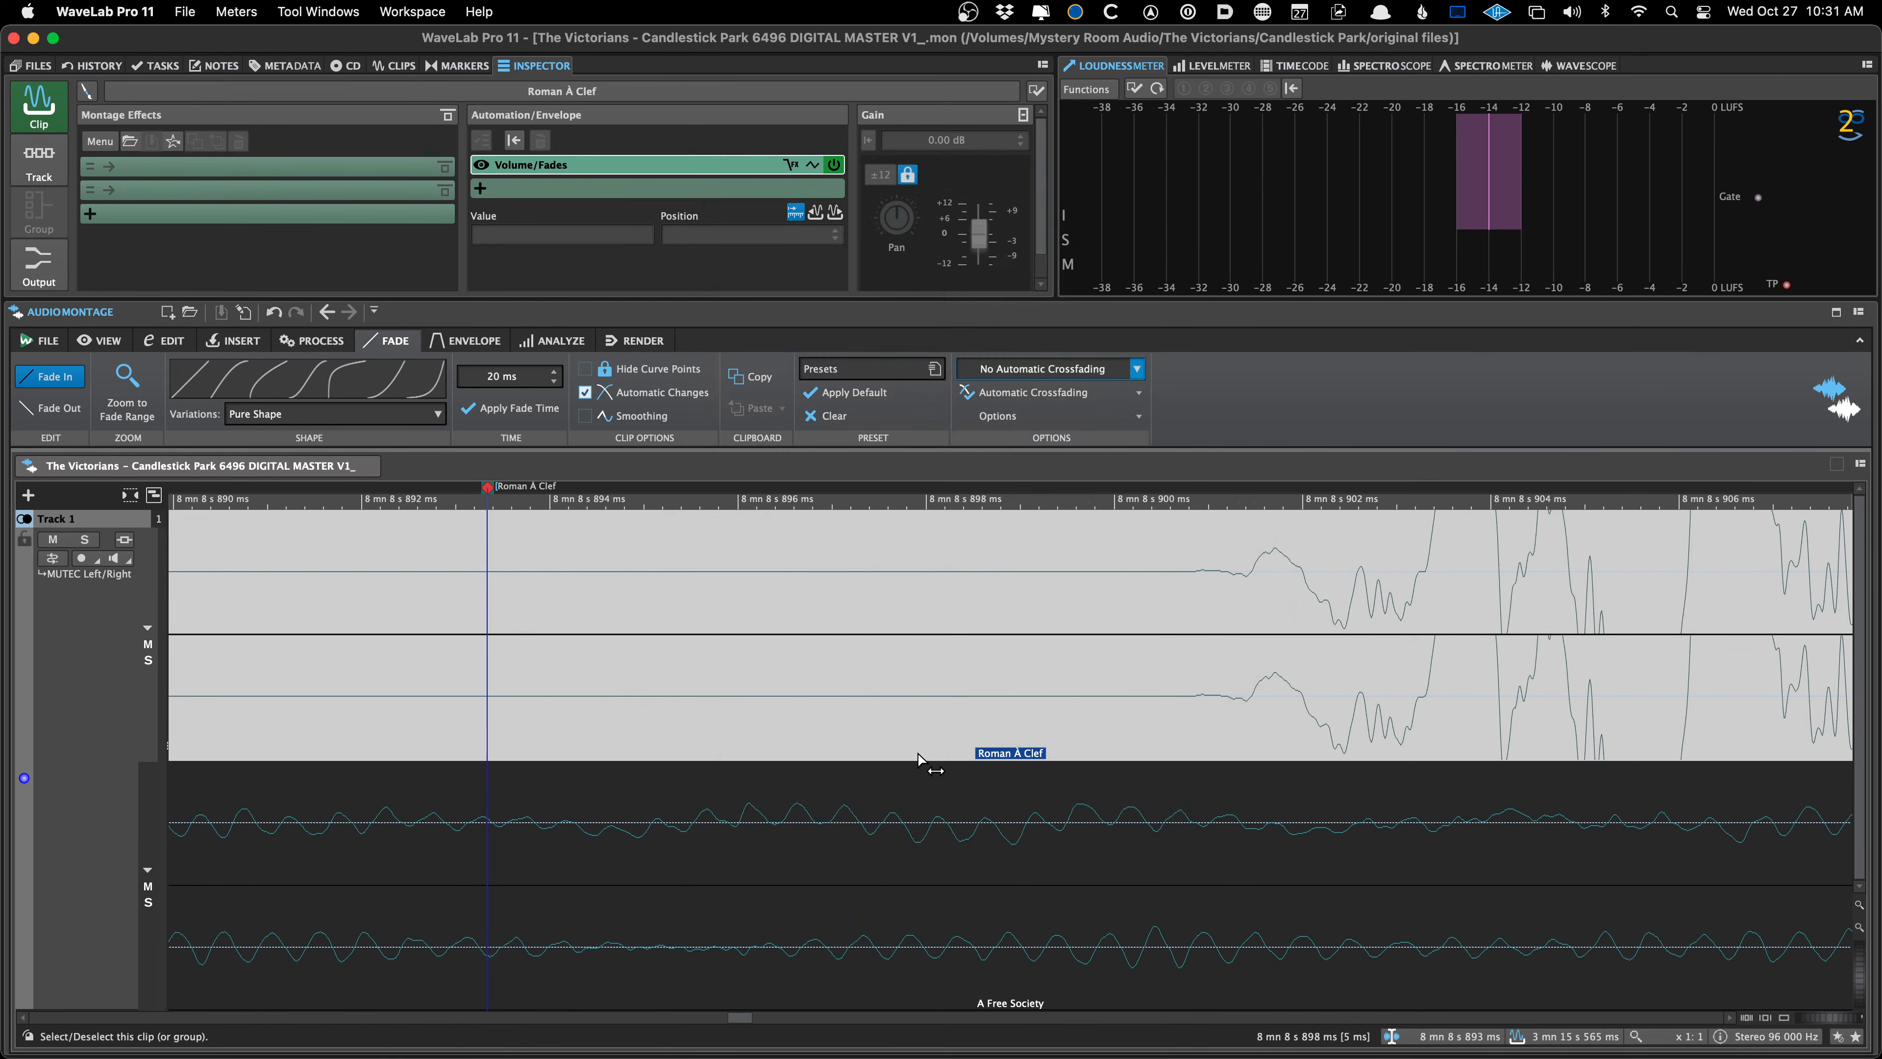
Load the 00_Initial Montage Render preset for rendering the whole montage
{"action": "scroll", "coordinate": [830, 737], "scroll_direction": "down", "scroll_amount": 10}
{"action": "scroll", "coordinate": [825, 724], "scroll_direction": "down", "scroll_amount": 10}
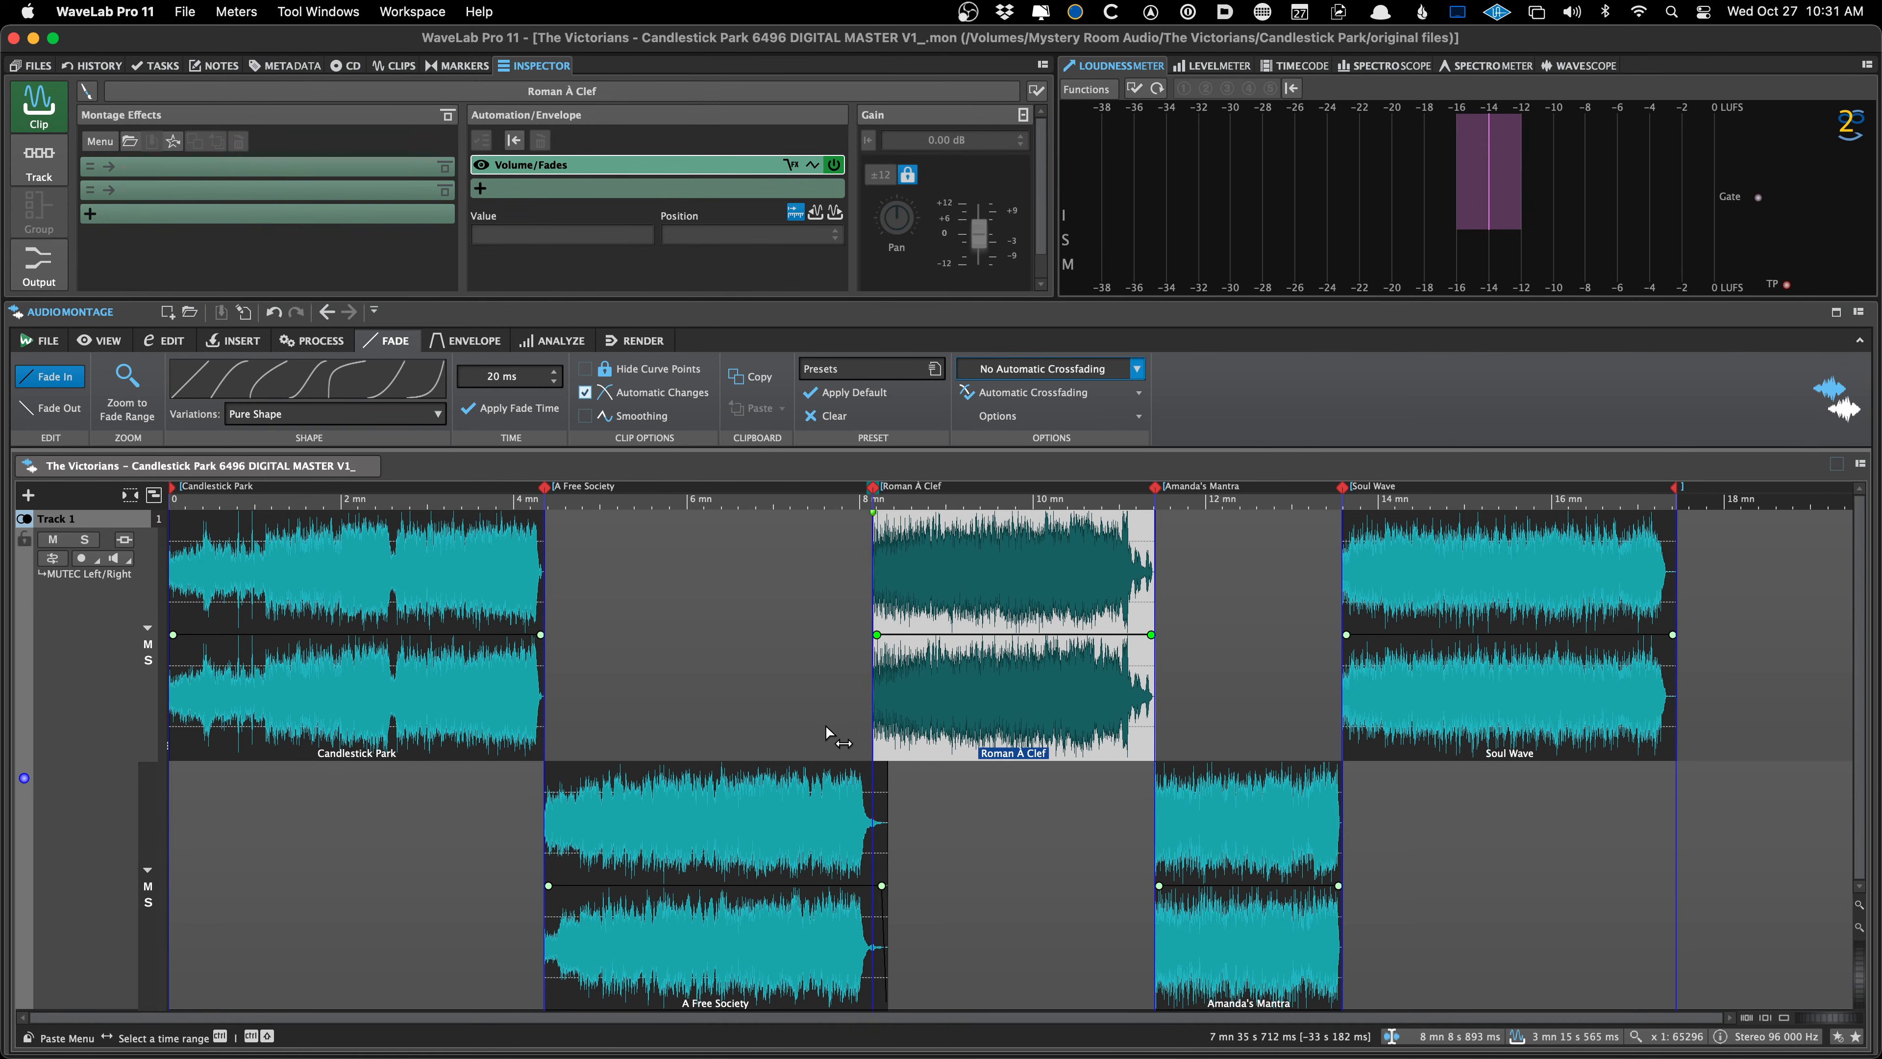
{"action": "left_click", "coordinate": [790, 575]}
{"action": "left_click", "coordinate": [786, 571]}
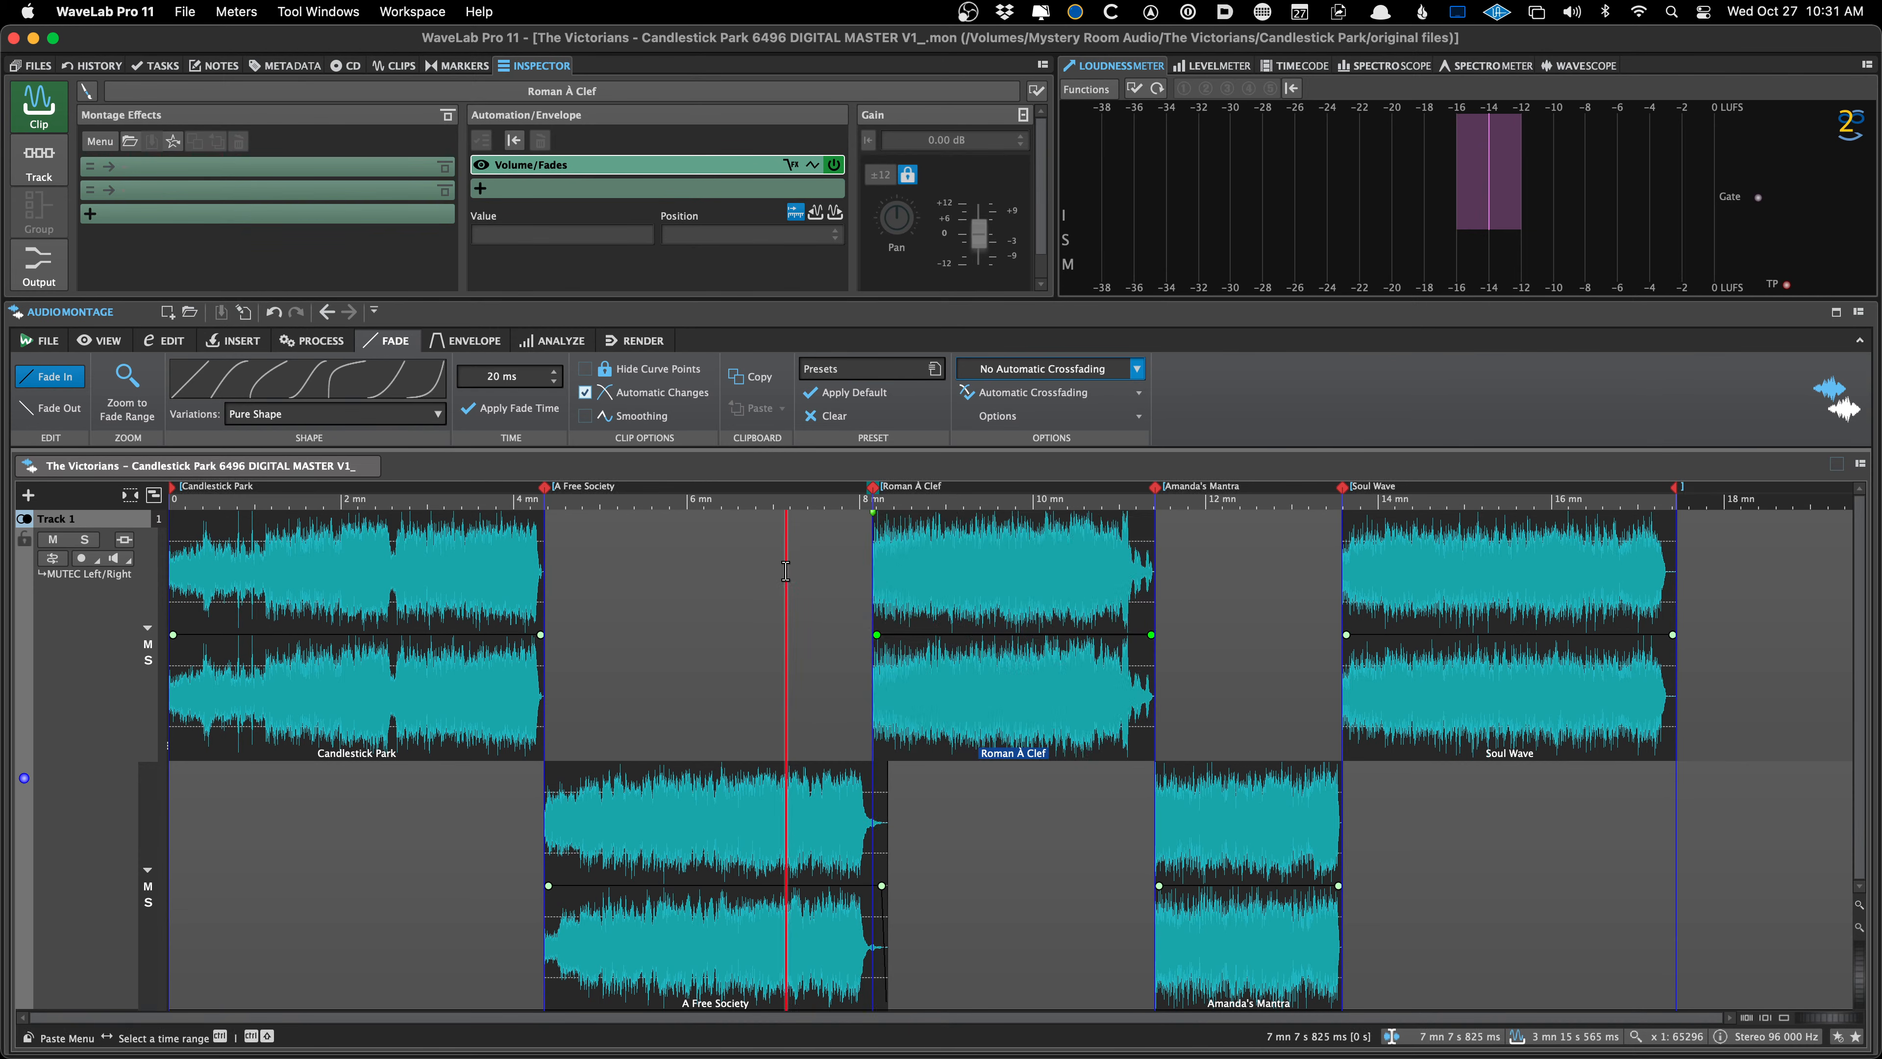
{"action": "key", "text": "d"}
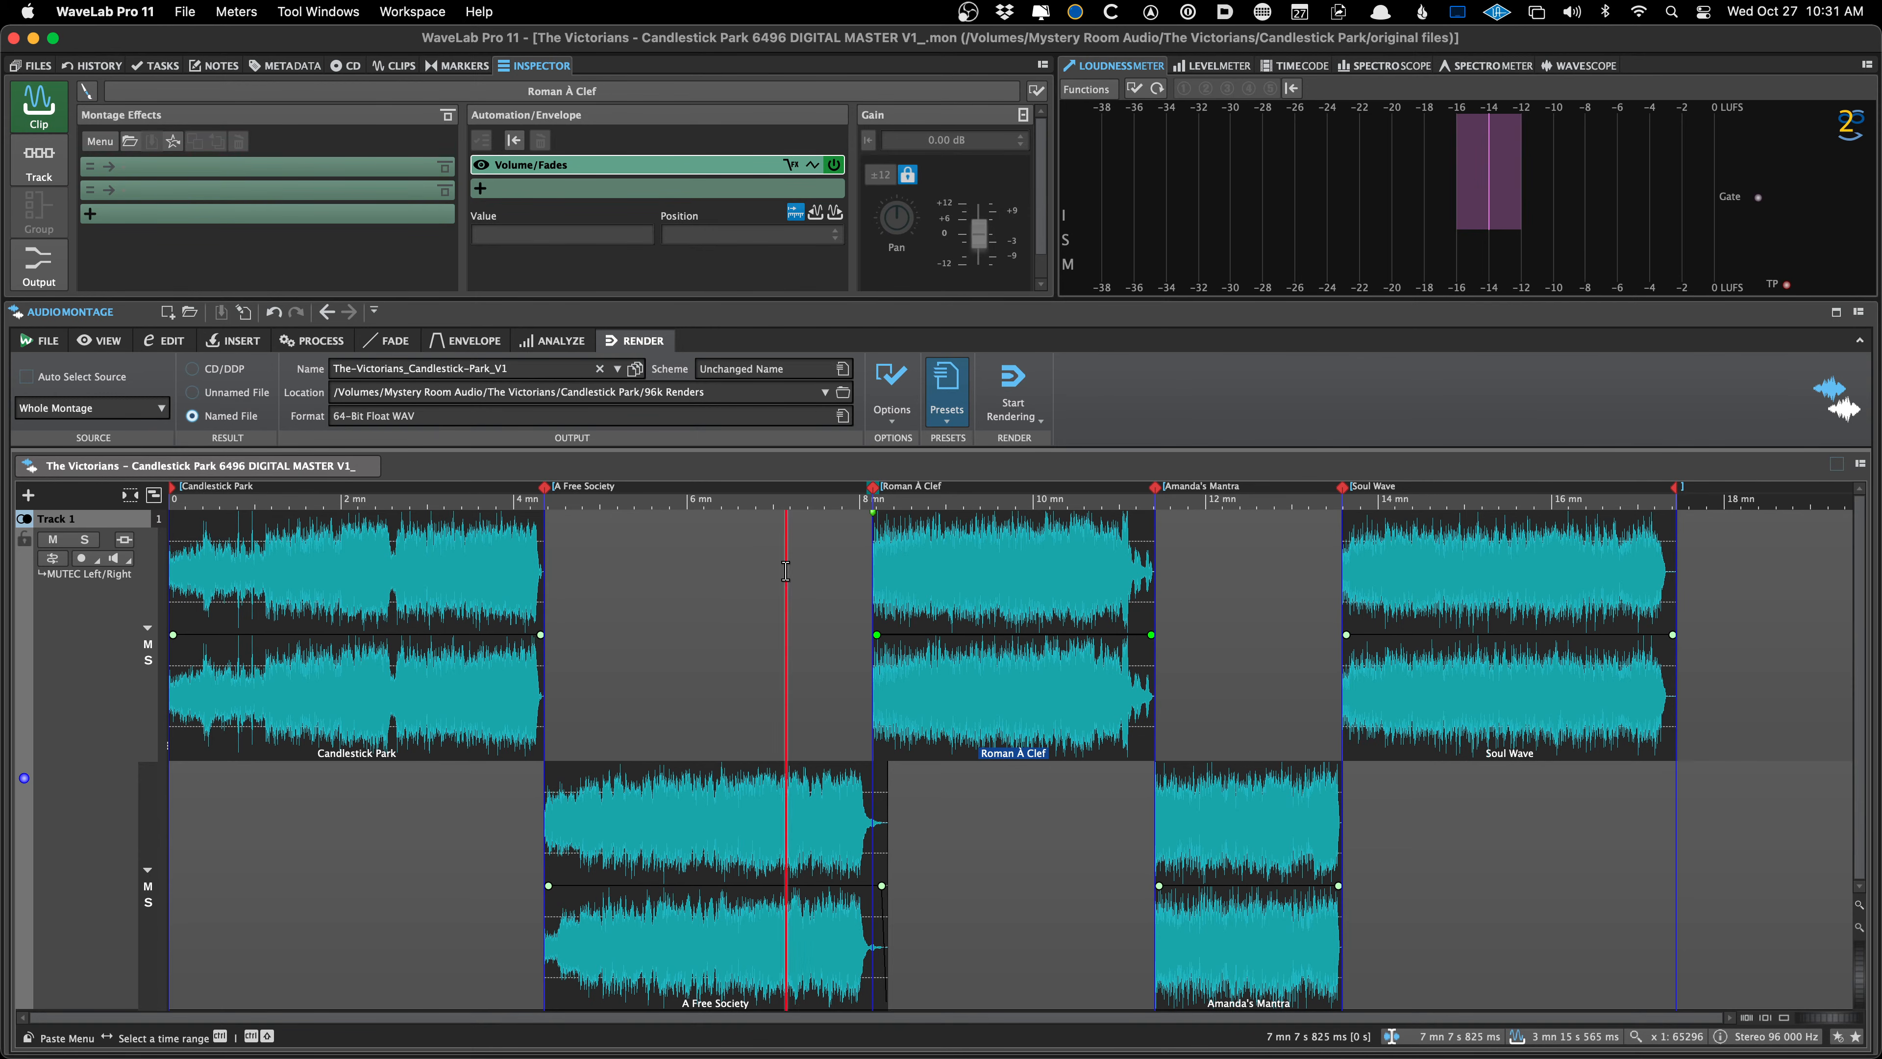
{"action": "left_click", "coordinate": [953, 398]}
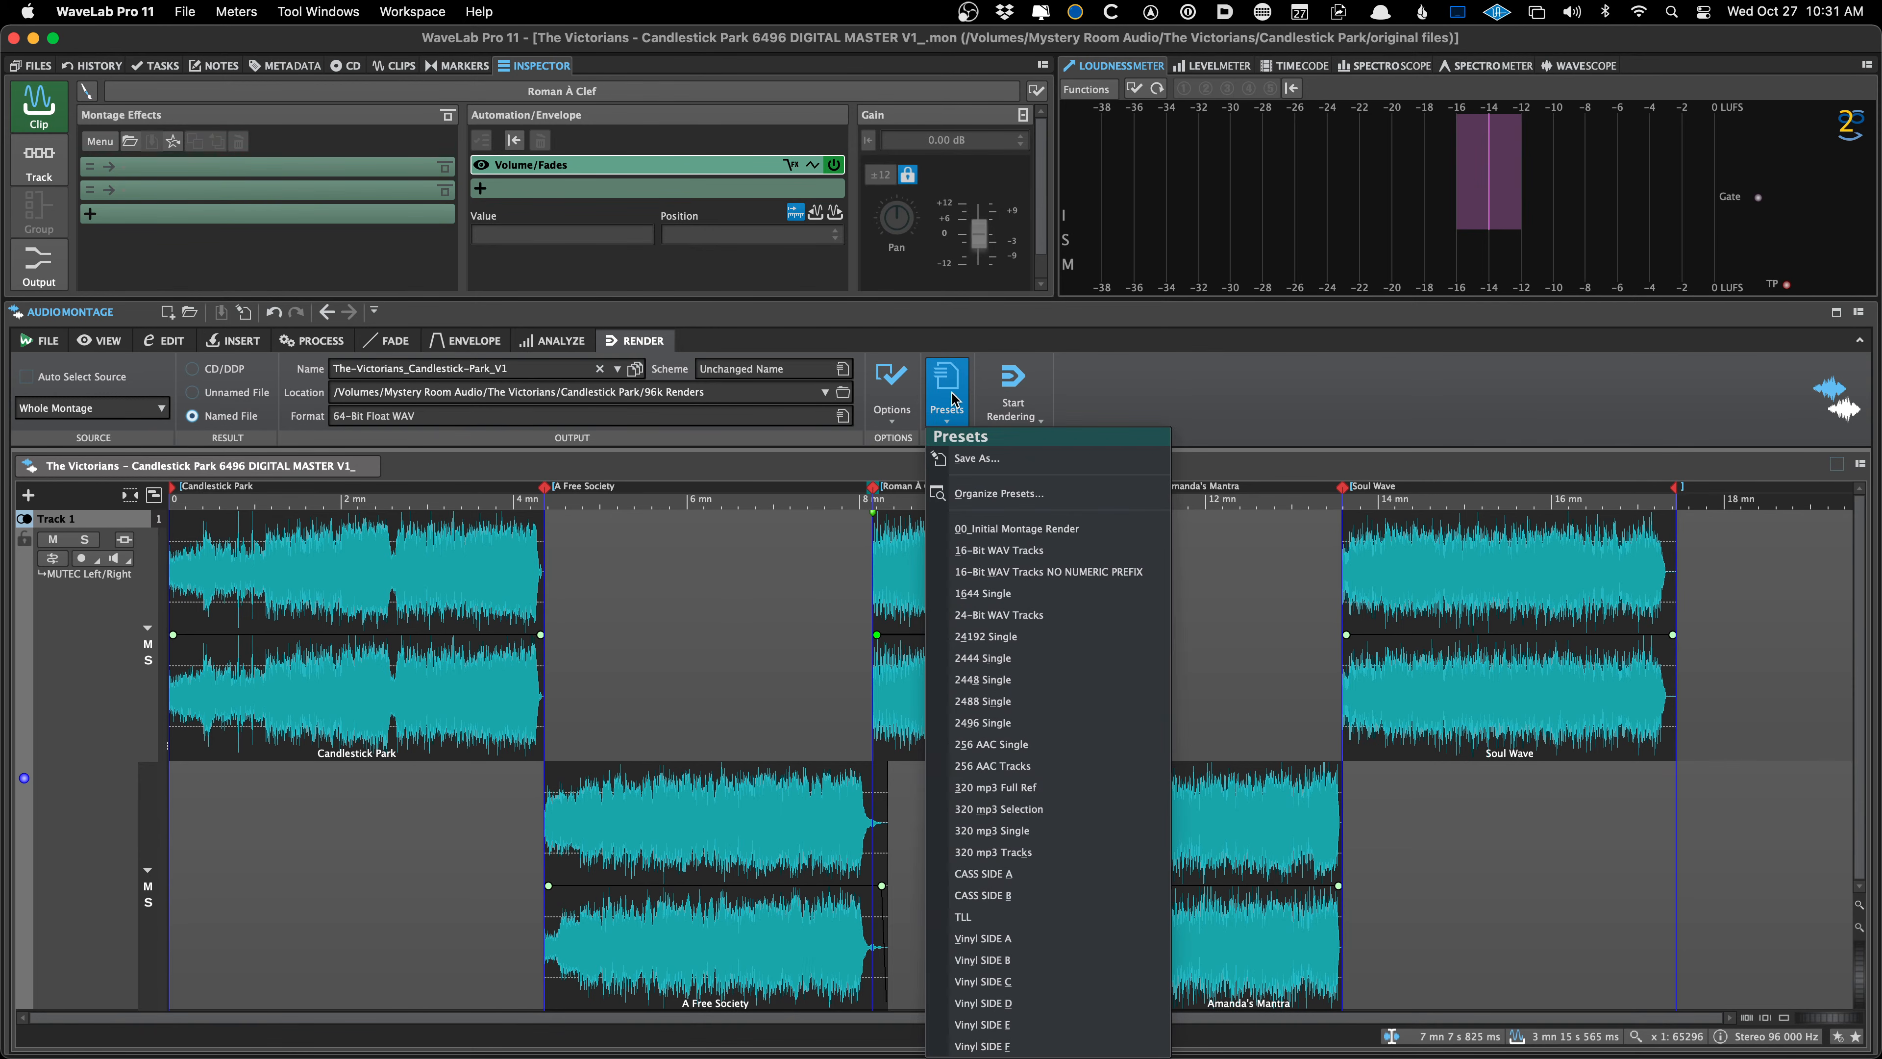
{"action": "left_click", "coordinate": [967, 524]}
{"action": "left_click", "coordinate": [935, 413]}
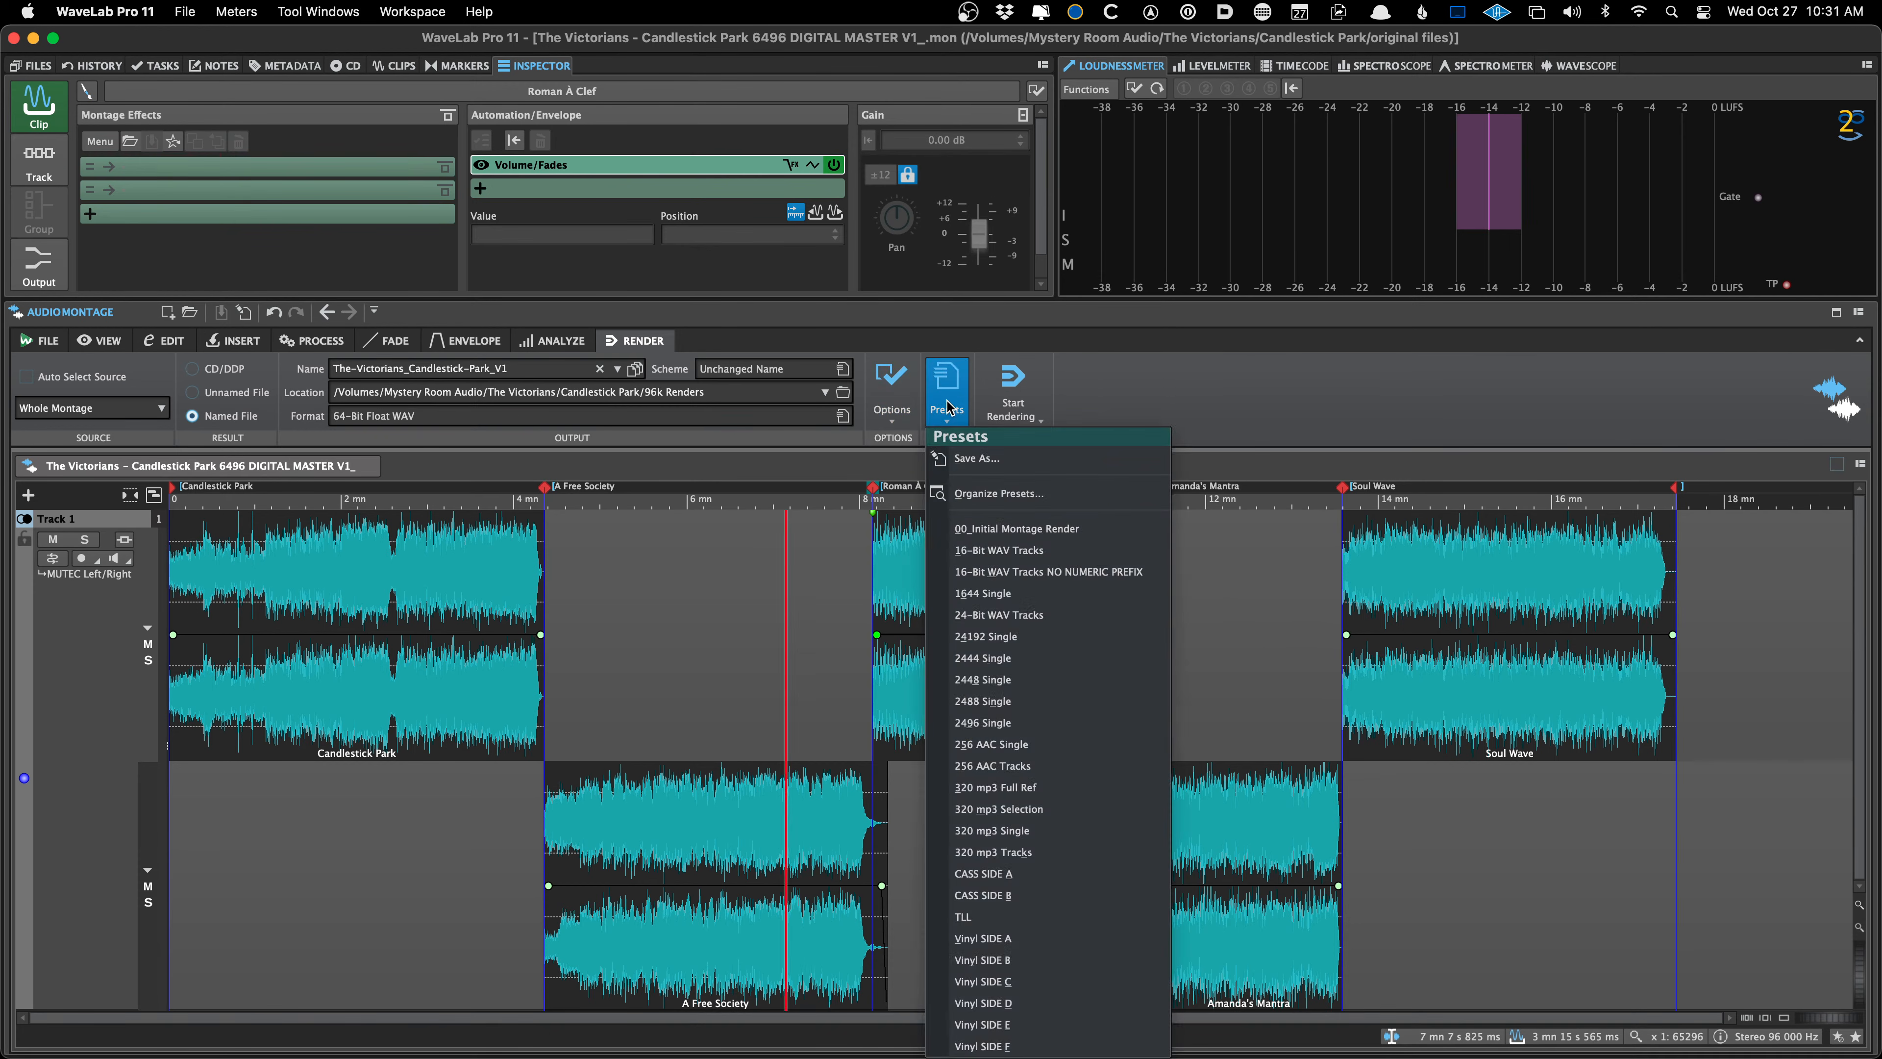
{"action": "left_click", "coordinate": [978, 538]}
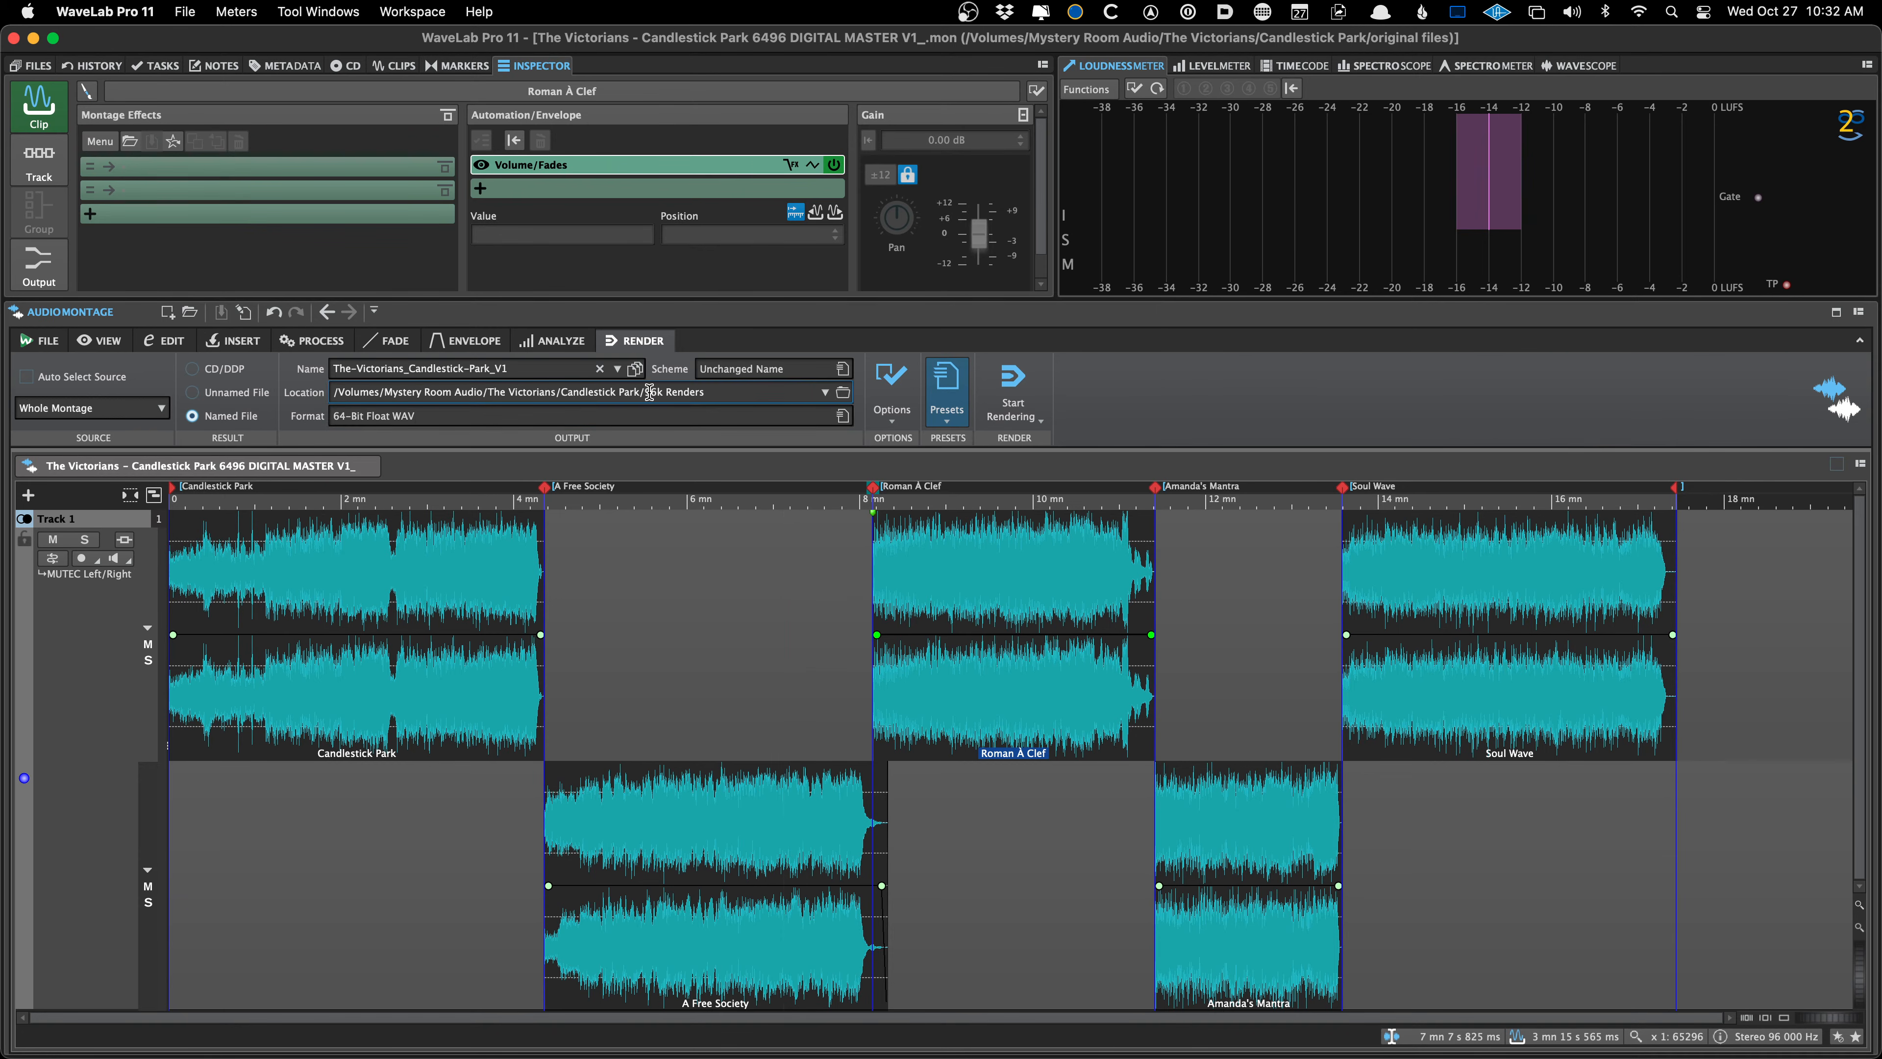
Render the whole montage as The-Victorians_Candlestick-Park_V1, a 64-bit float WAV, into the 96k Renders folder
{"action": "left_click_drag", "start_coordinate": [641, 393], "coordinate": [741, 393]}
{"action": "left_click", "coordinate": [609, 587]}
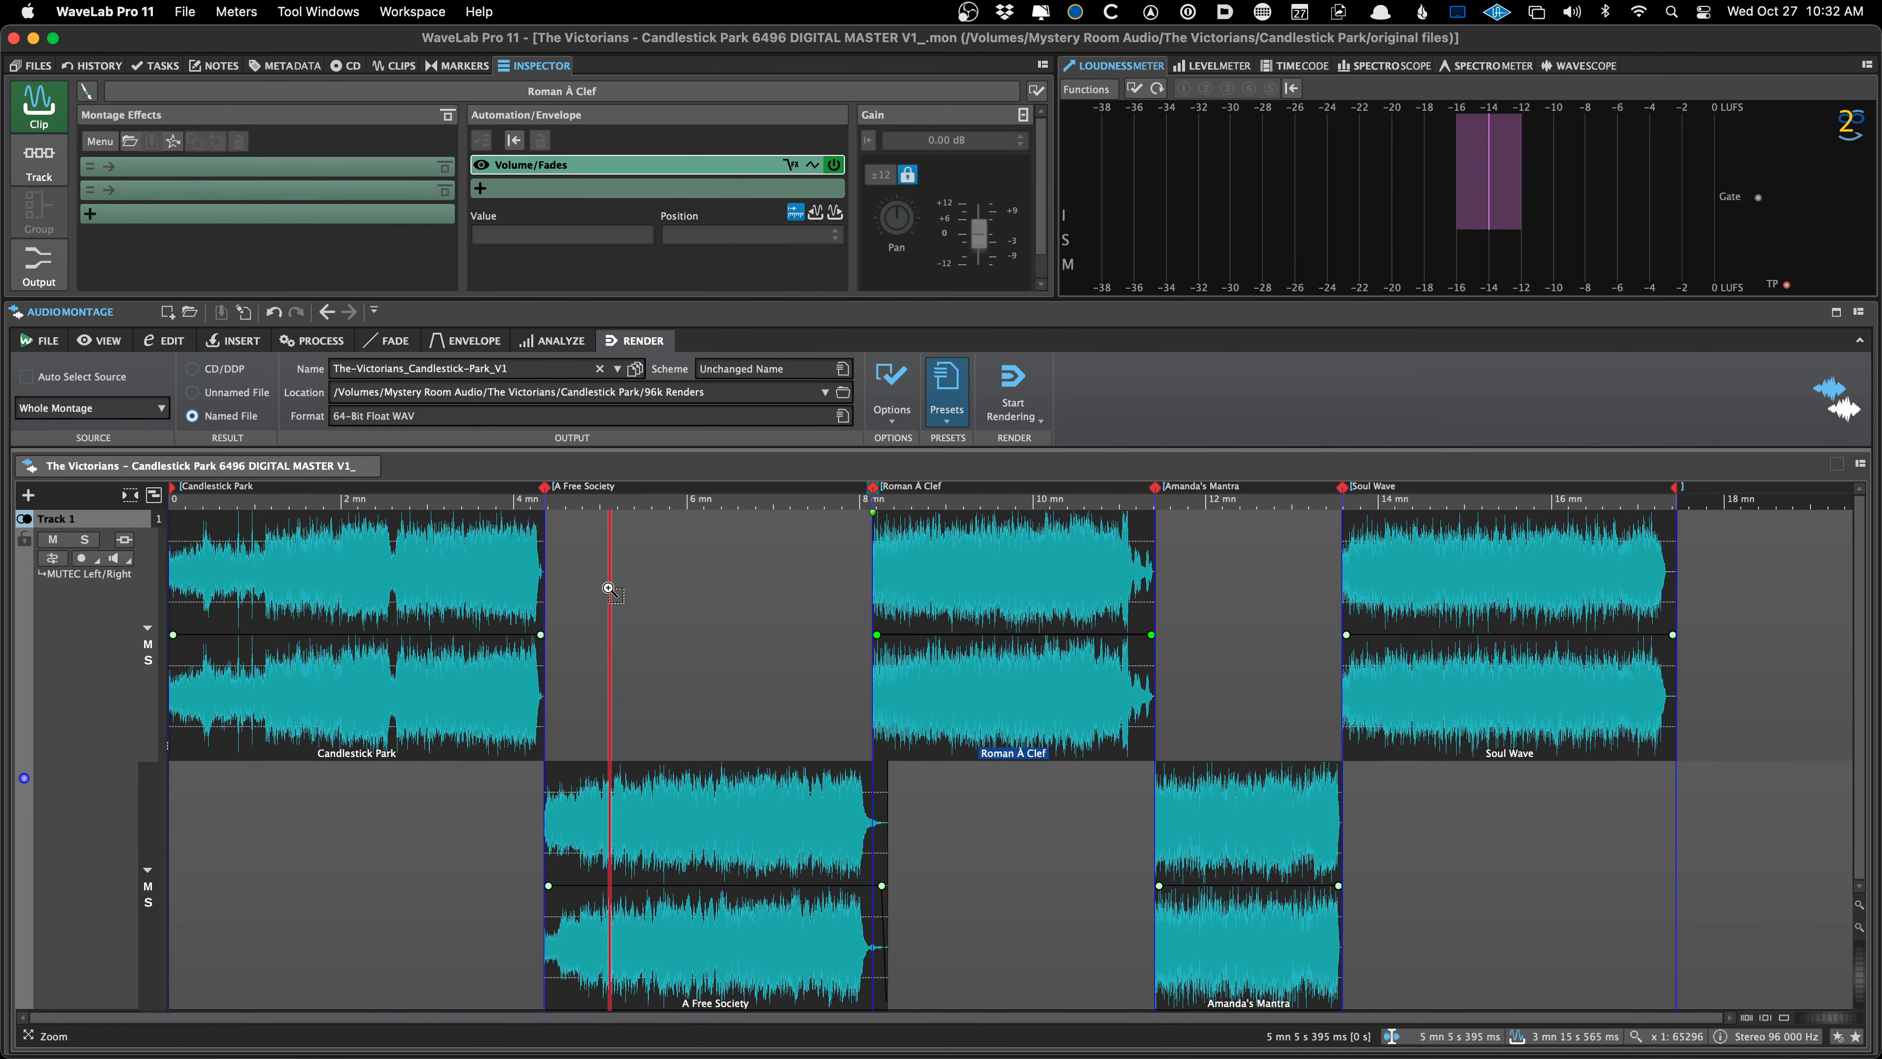
{"action": "key", "text": "super+r"}
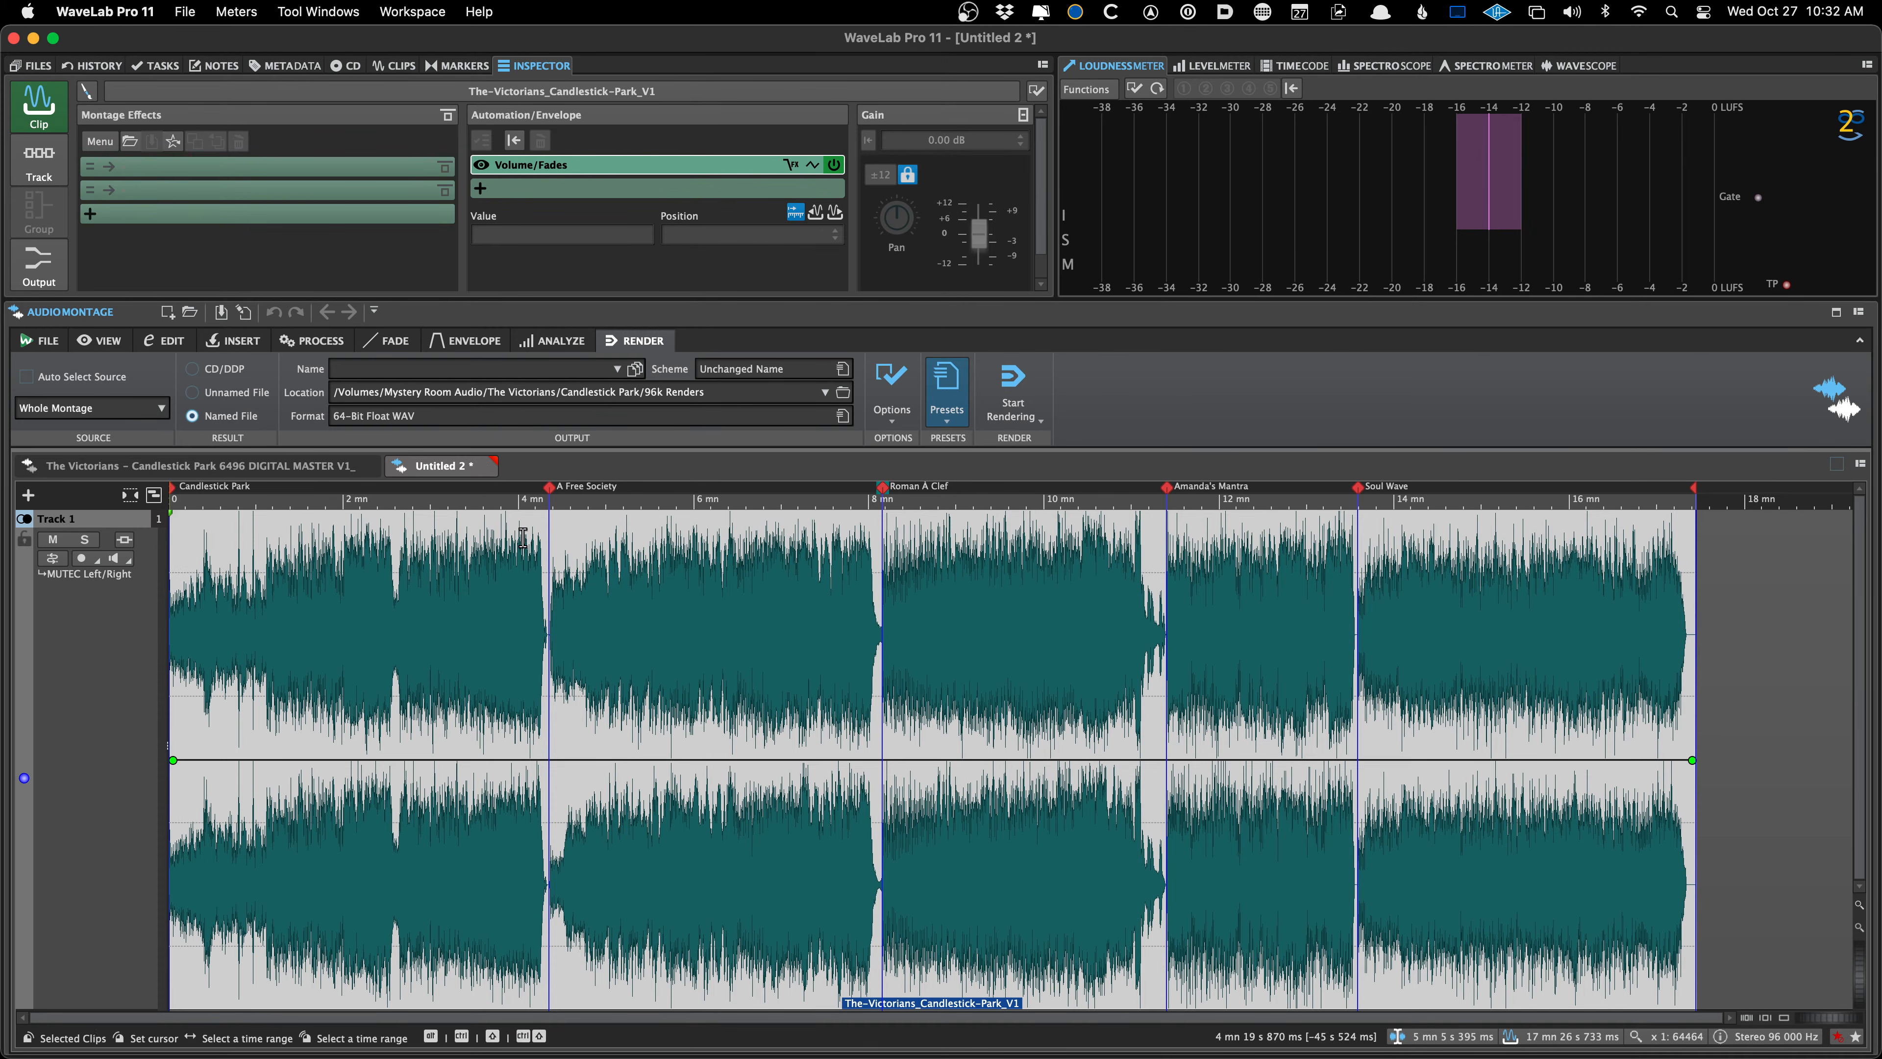
Compare the source montage with the rendered one and review the rendered montage's clip, CD track and marker lists
{"action": "left_click", "coordinate": [312, 467]}
{"action": "left_click", "coordinate": [436, 467]}
{"action": "left_click", "coordinate": [415, 66]}
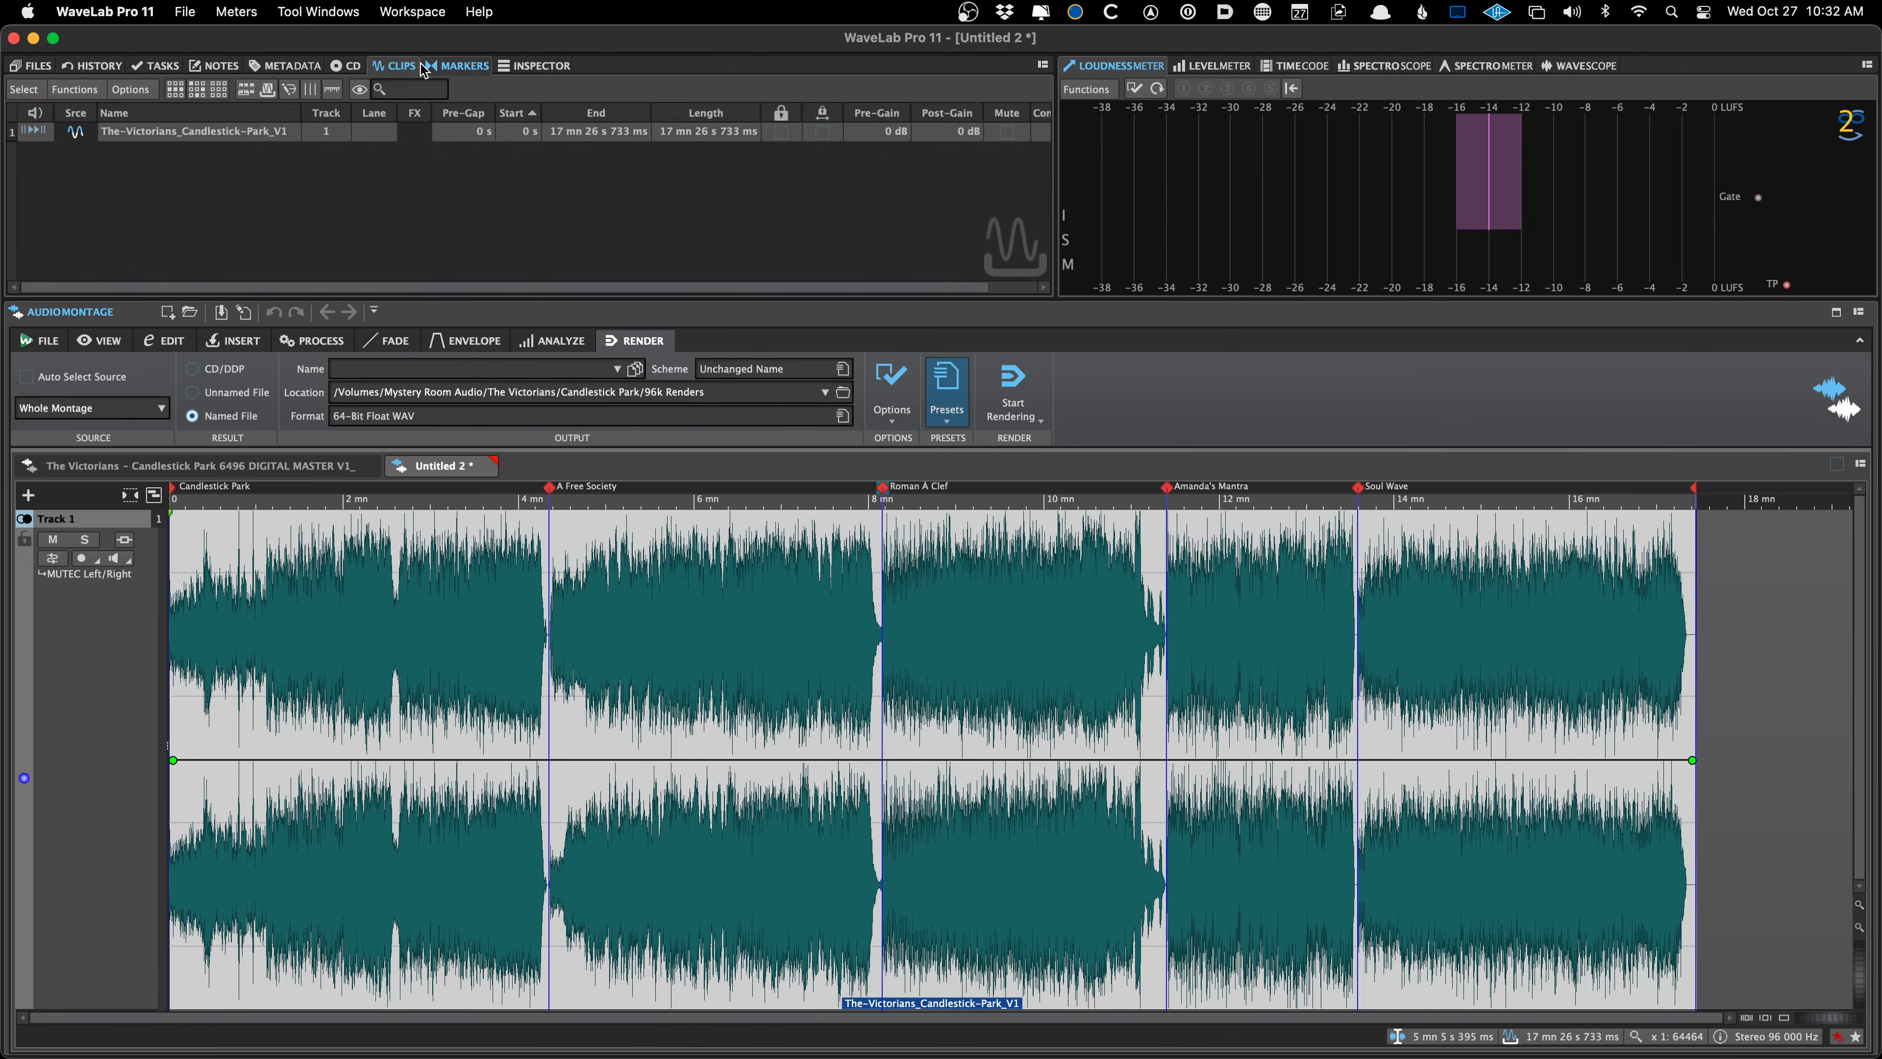
{"action": "left_click", "coordinate": [346, 65]}
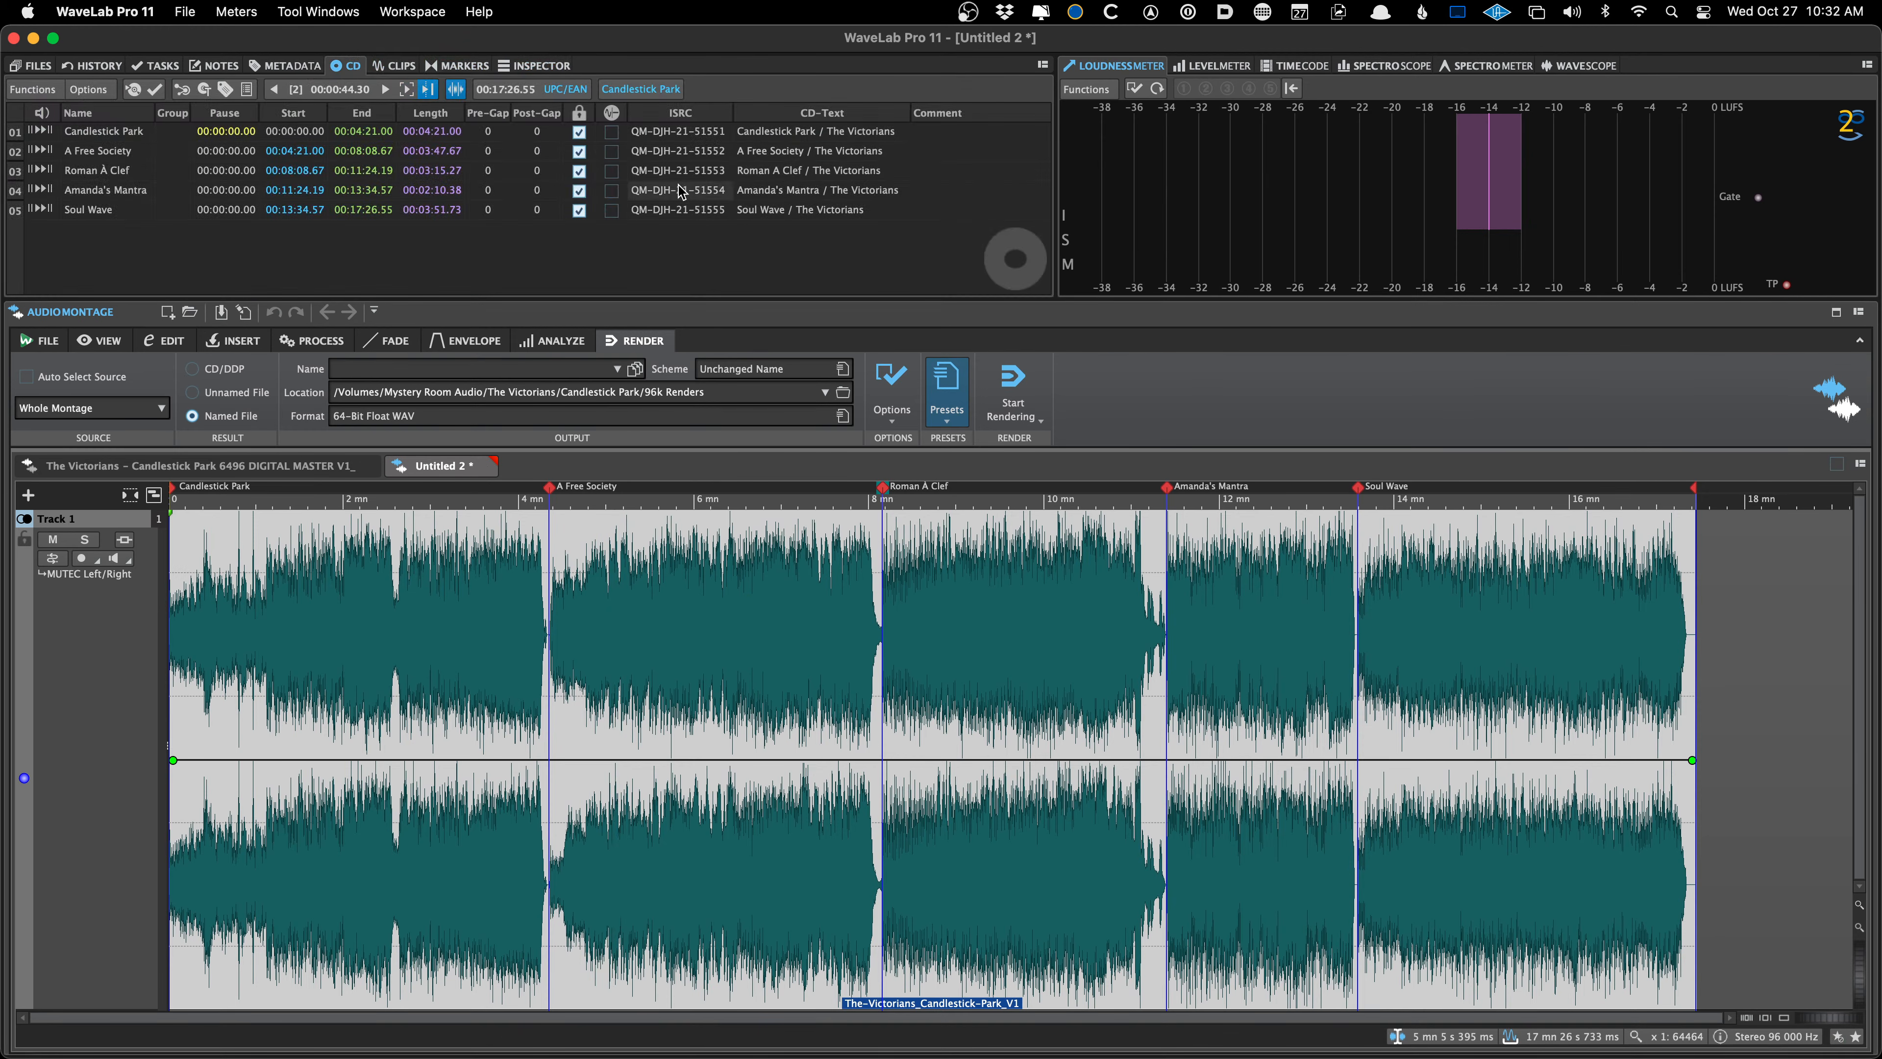
{"action": "left_click", "coordinate": [457, 66]}
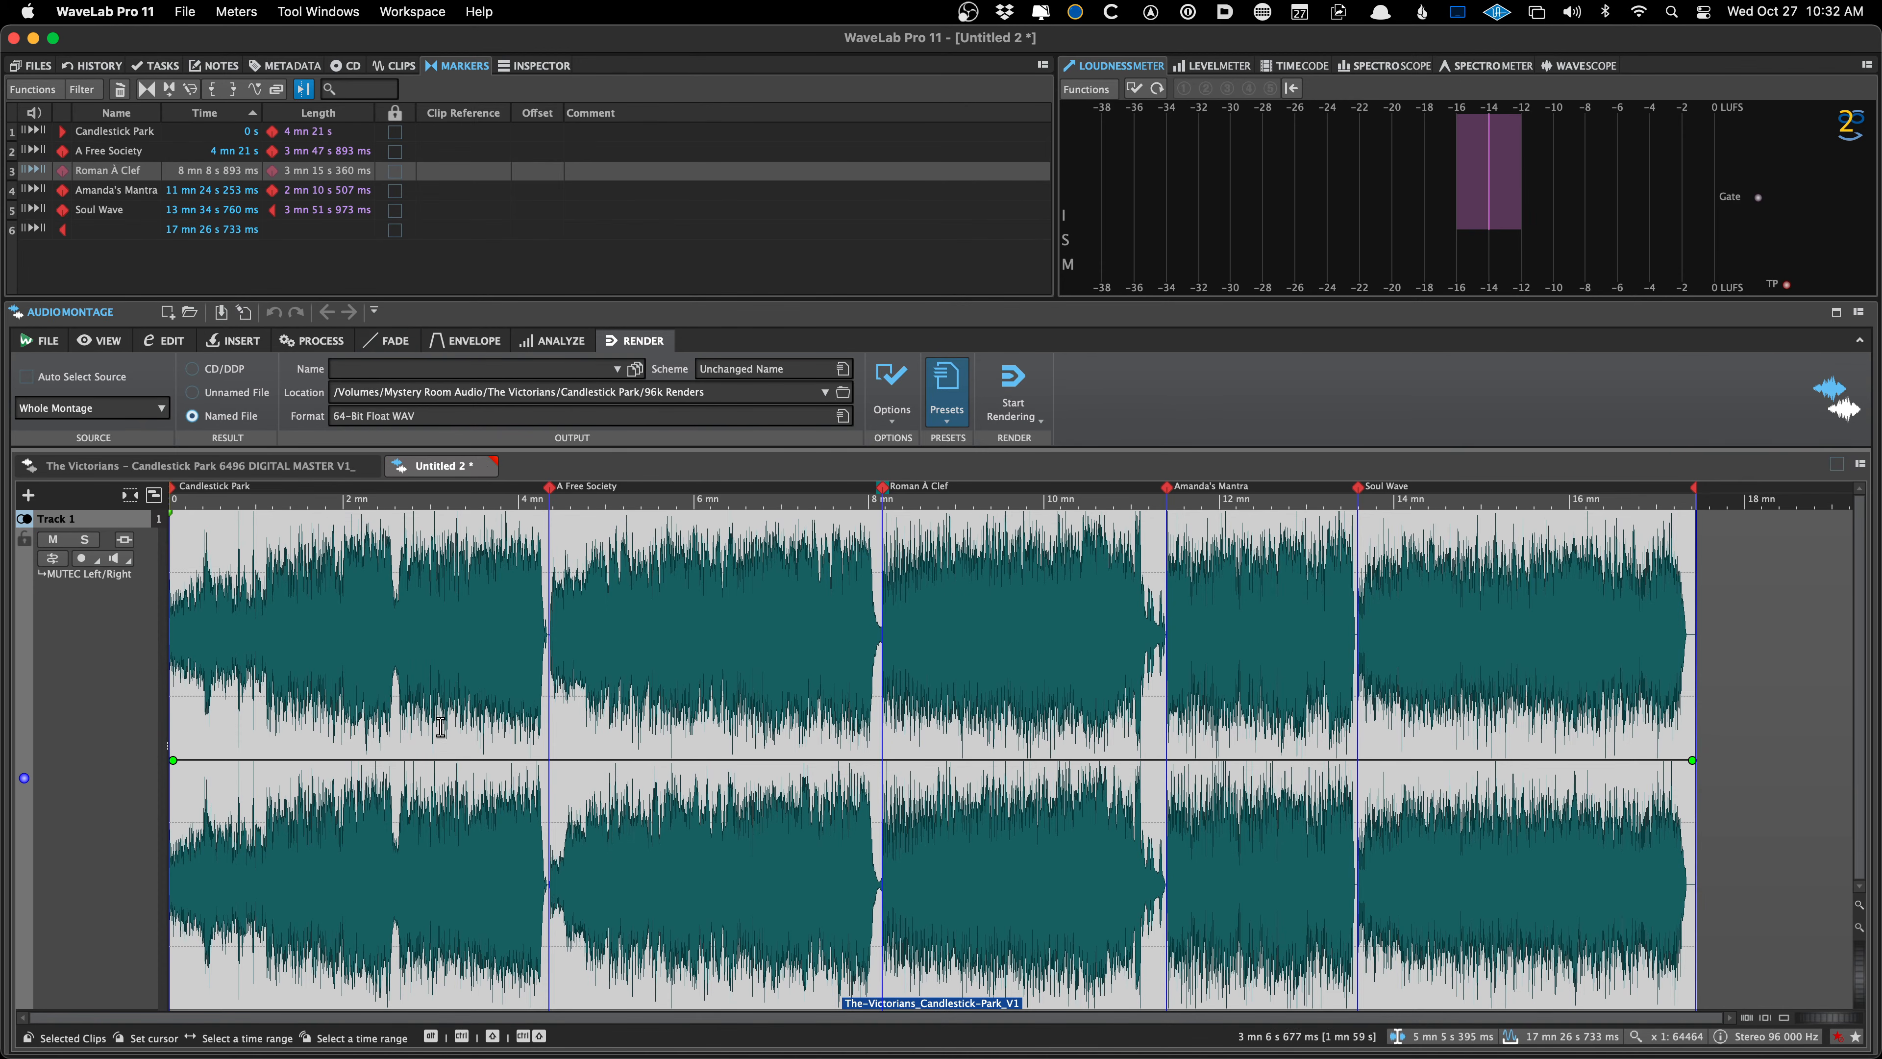
Inspect the rendered waveform around the A Free Society marker, at the montage's start and at the final end marker
{"action": "key", "text": "space"}
{"action": "left_click", "coordinate": [543, 668]}
{"action": "scroll", "coordinate": [543, 668], "scroll_direction": "up", "scroll_amount": 6}
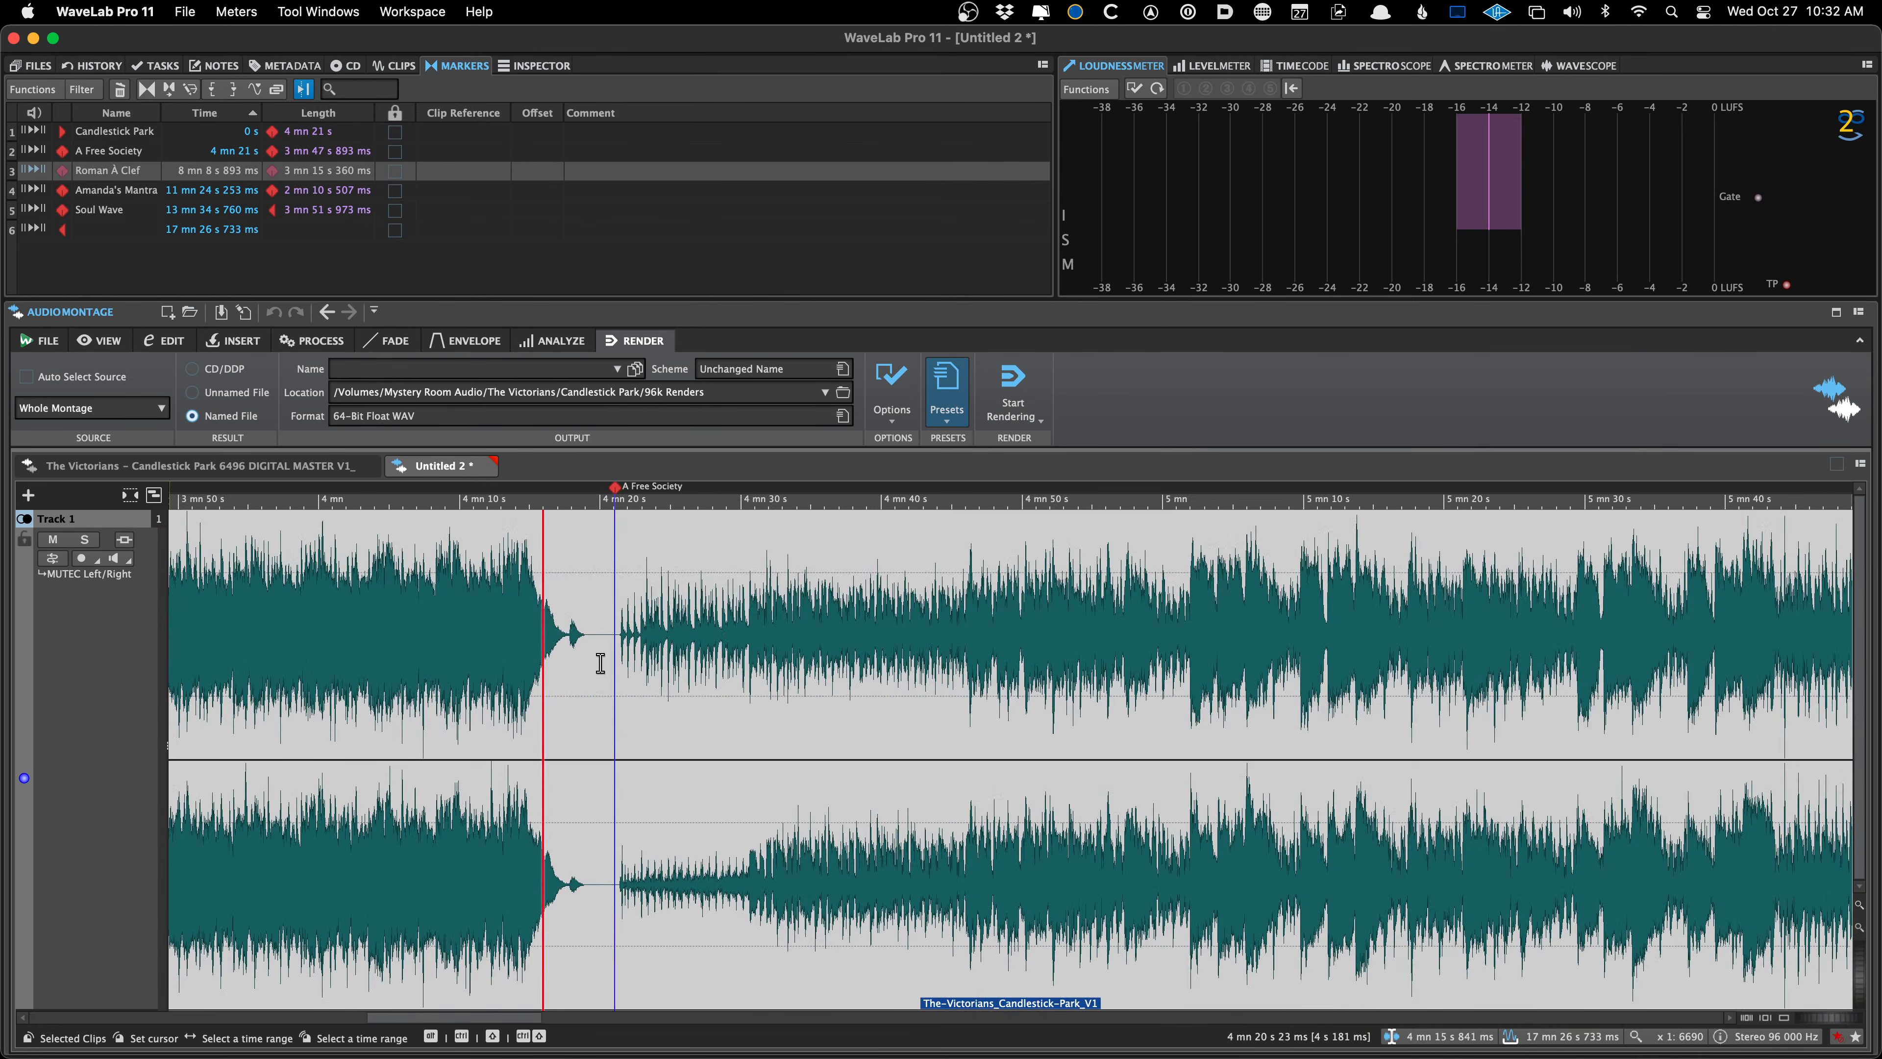
{"action": "scroll", "coordinate": [601, 664], "scroll_direction": "down", "scroll_amount": 3}
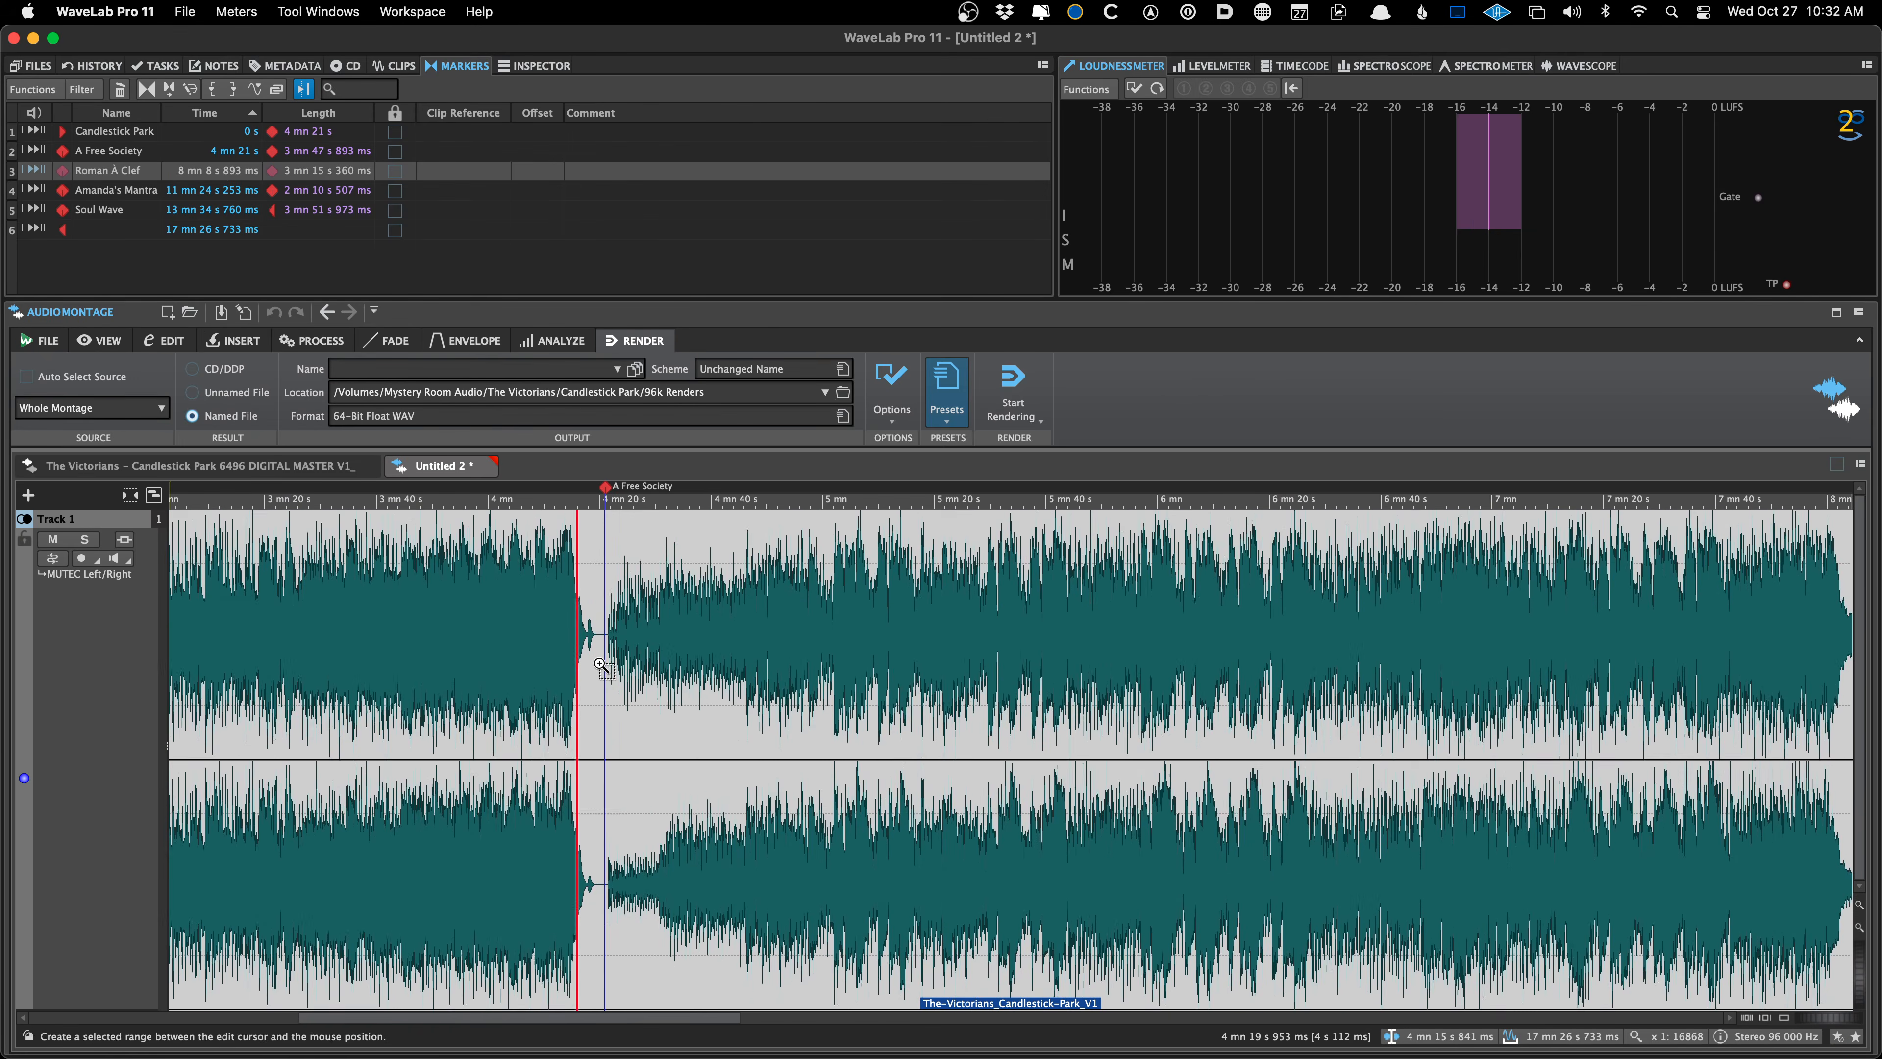
{"action": "scroll", "coordinate": [600, 664], "scroll_direction": "down", "scroll_amount": 3}
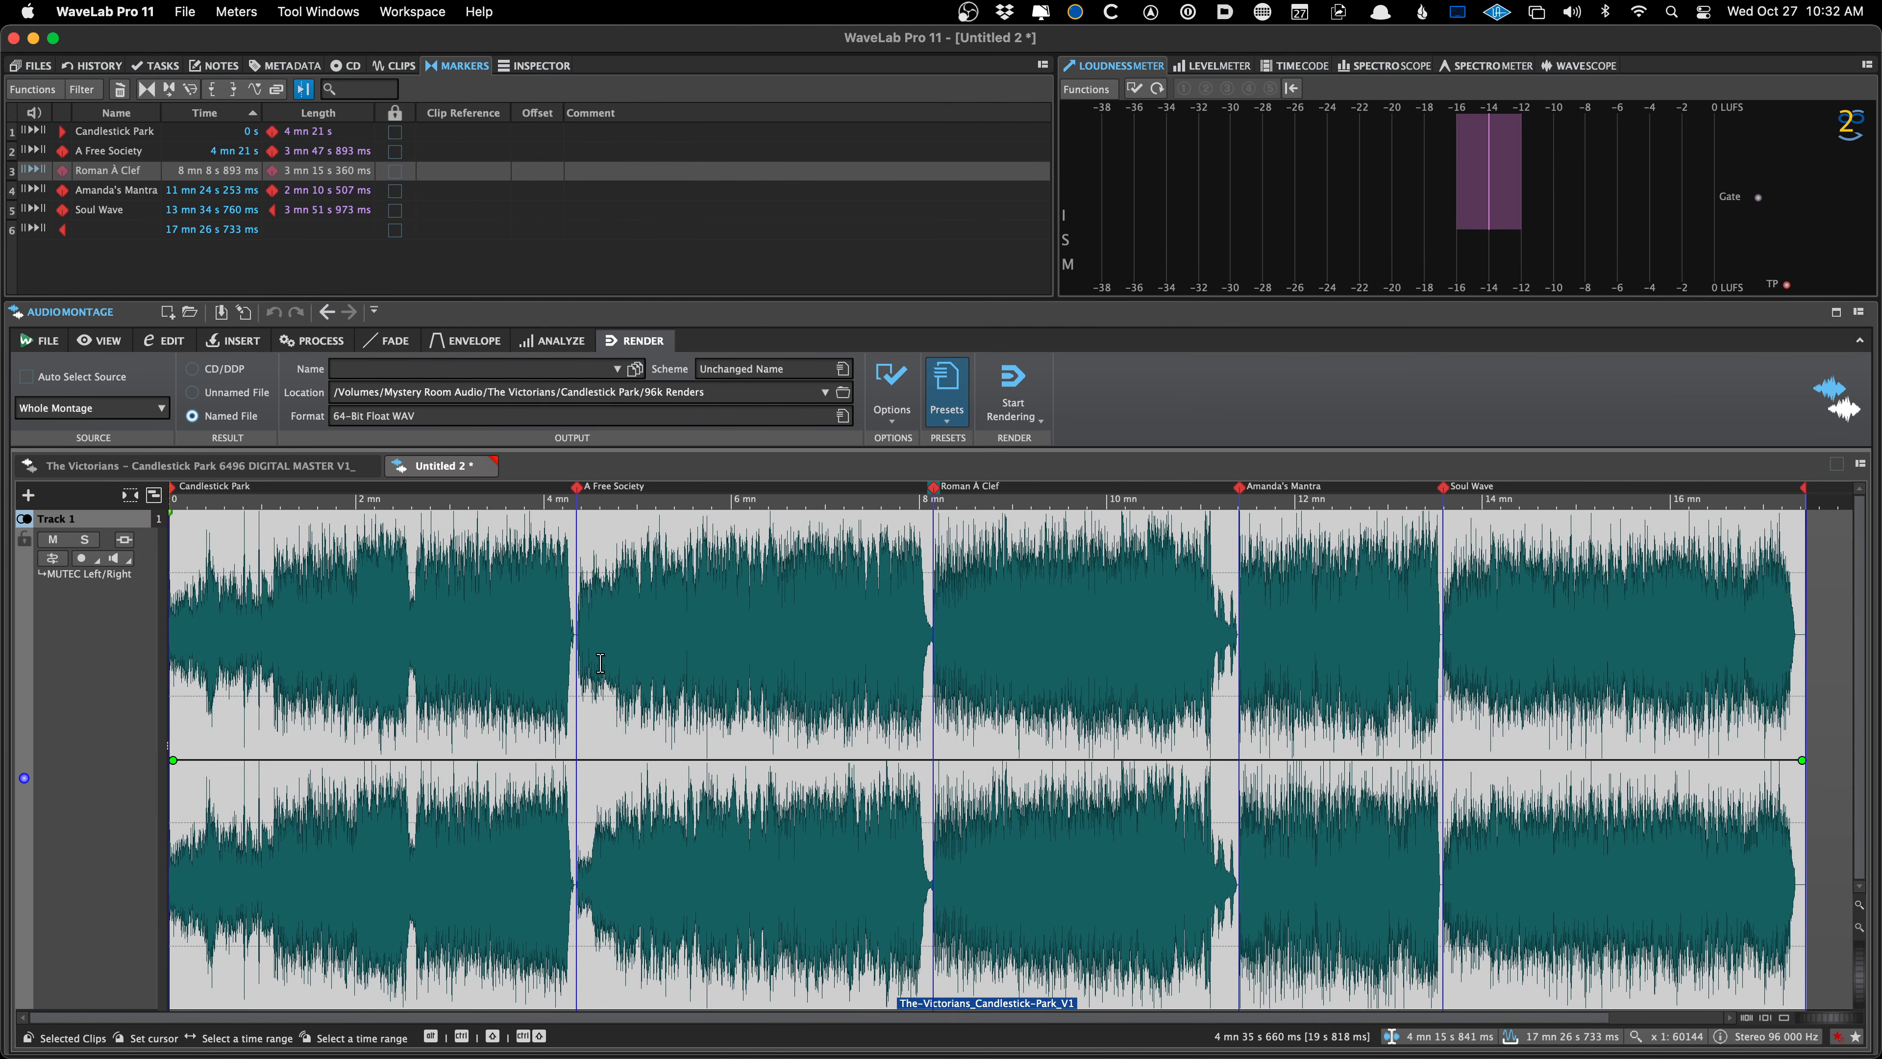
{"action": "scroll", "coordinate": [600, 664], "scroll_direction": "up", "scroll_amount": 14}
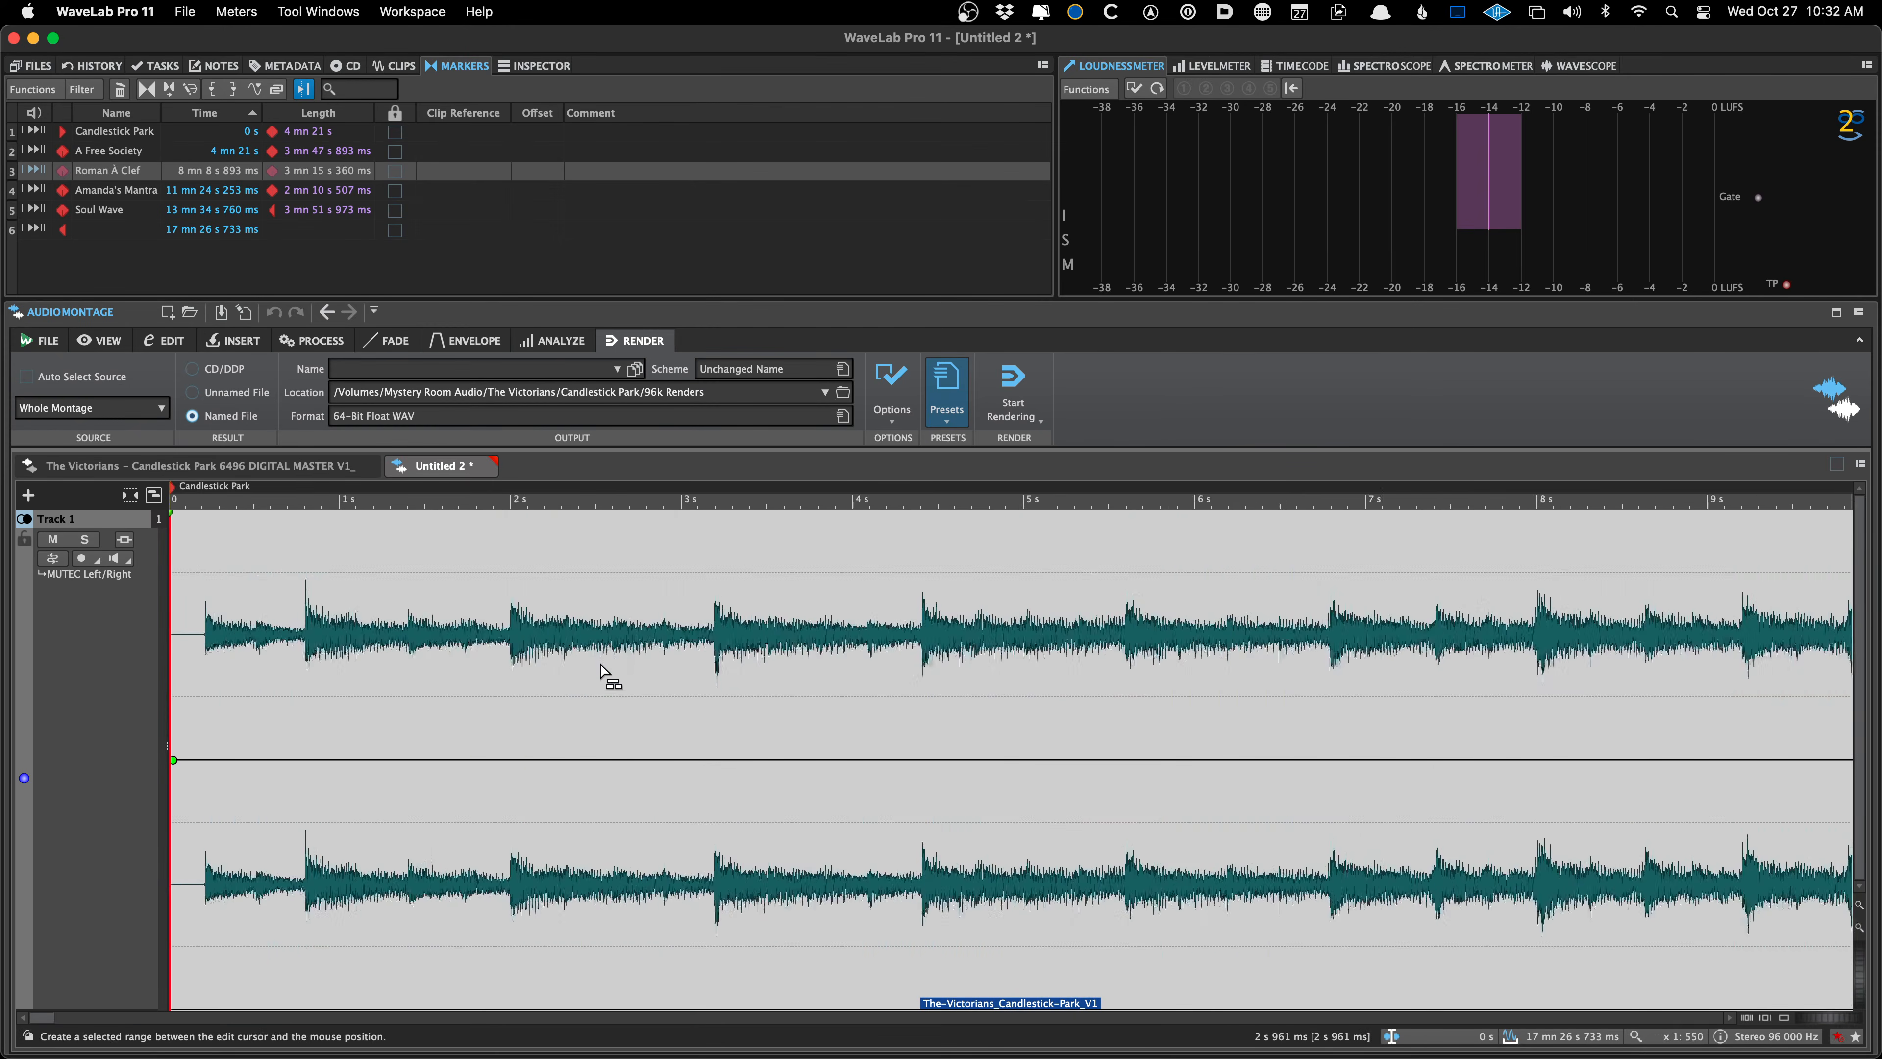
{"action": "key", "text": "shift+Right"}
{"action": "key", "text": "shift+Right"}
{"action": "key", "text": "shift+Right"}
{"action": "key", "text": "shift+Right"}
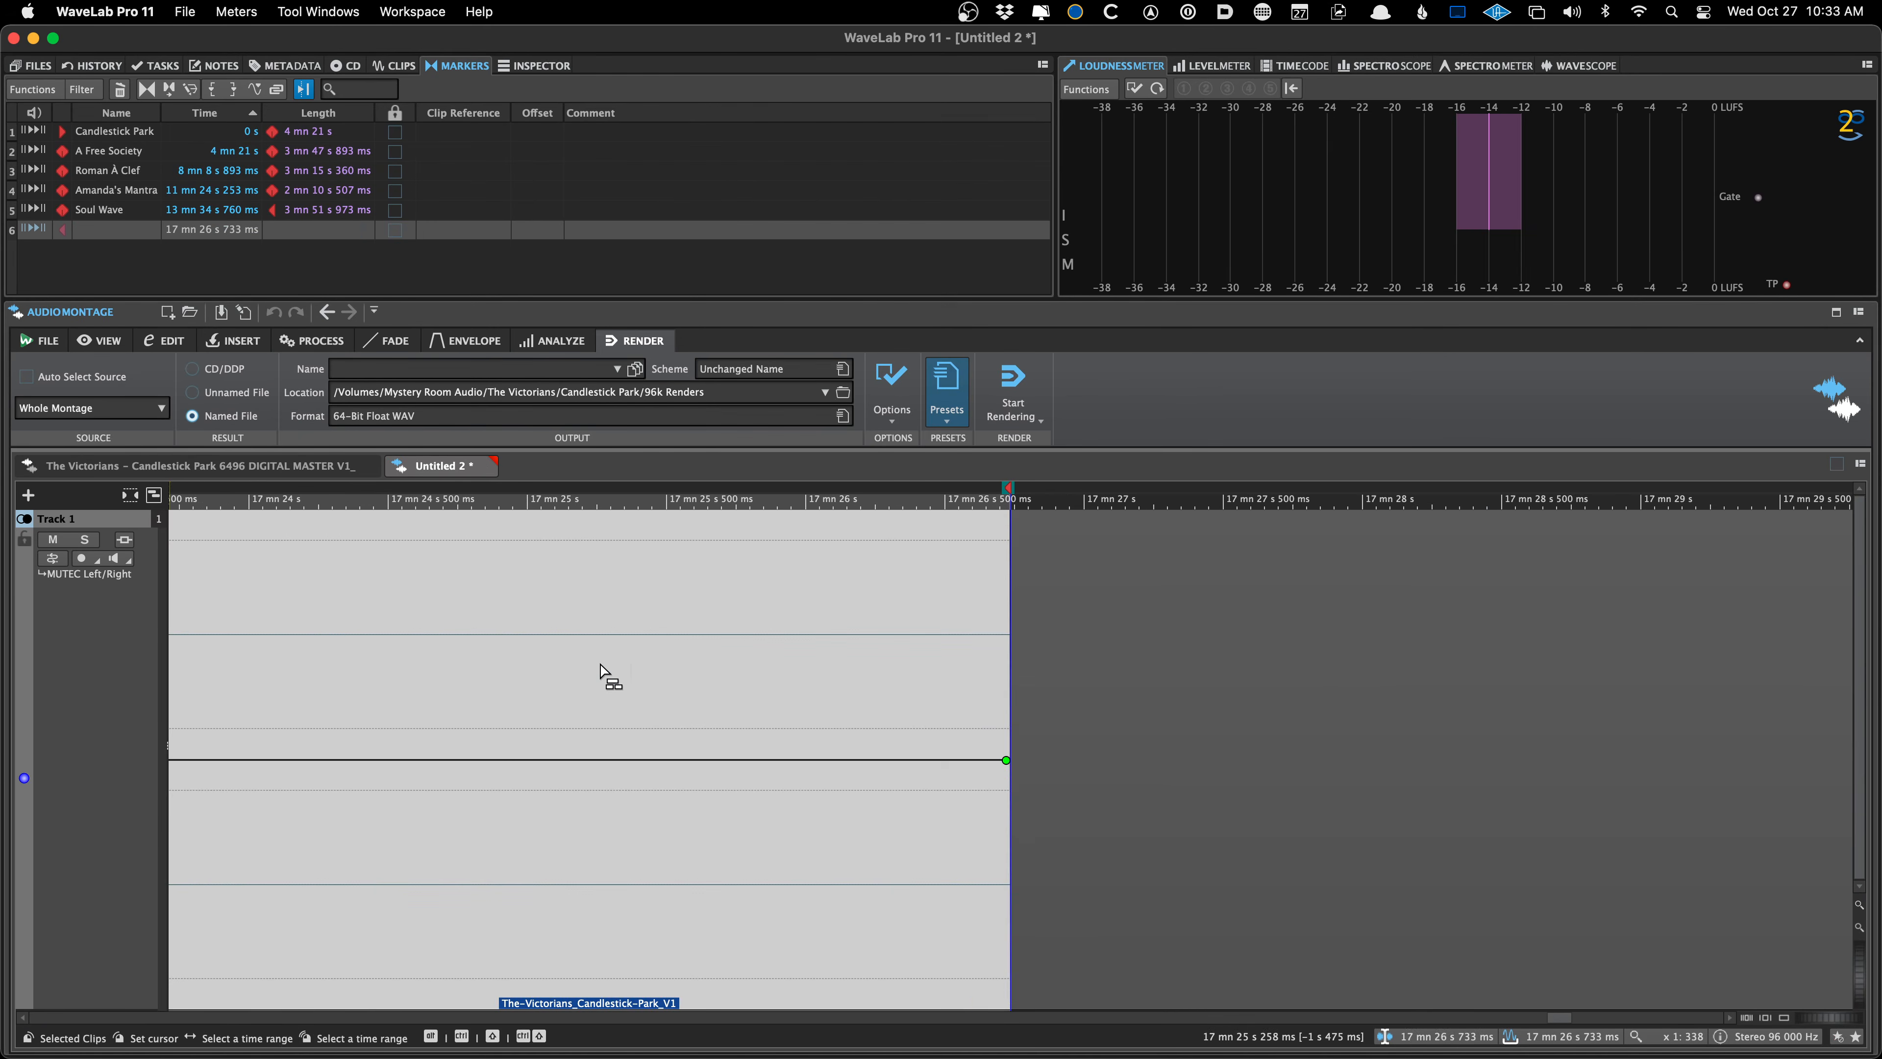
{"action": "scroll", "coordinate": [601, 663], "scroll_direction": "down", "scroll_amount": 2}
{"action": "scroll", "coordinate": [601, 666], "scroll_direction": "down", "scroll_amount": 12}
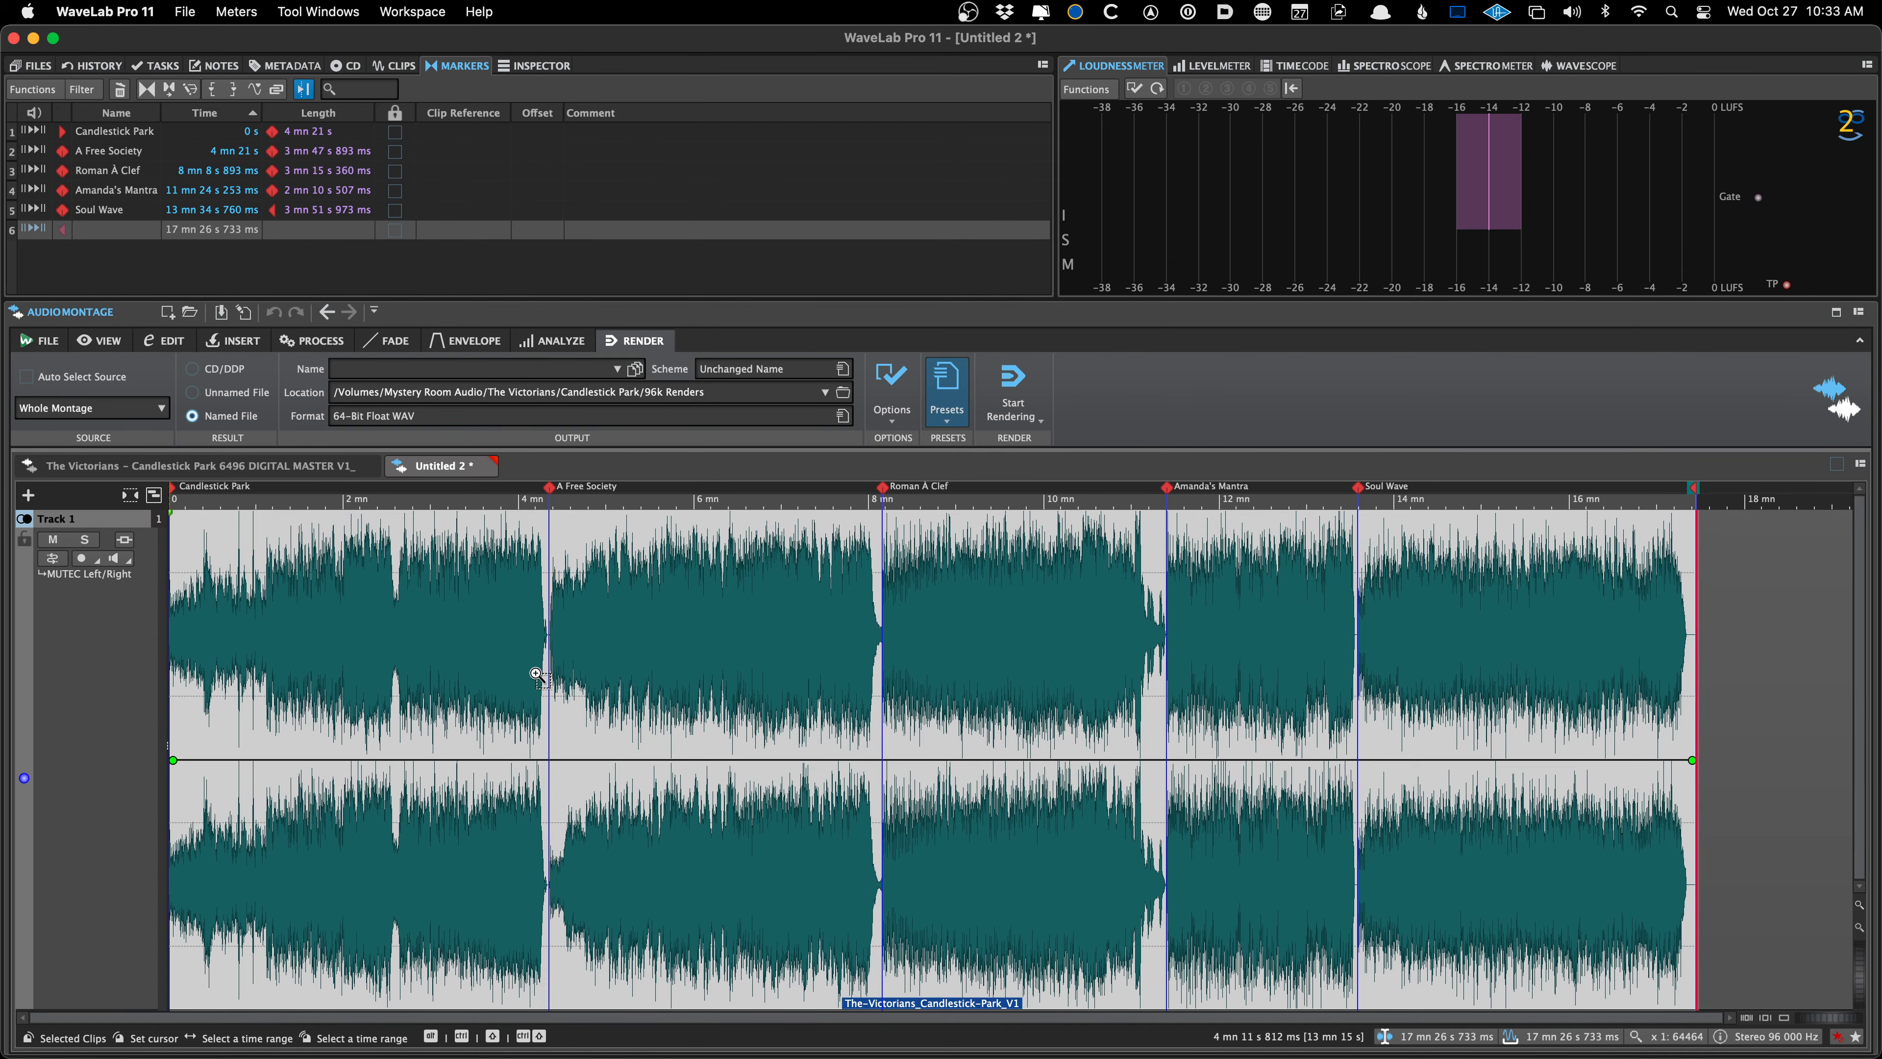
Save the rendered montage in 96k Renders under the source montage's name with 6496 changed to 2496: The Victorians – Candlestick Park 2496 DIGITAL MASTER V1
{"action": "key", "text": "ctrl+Tab"}
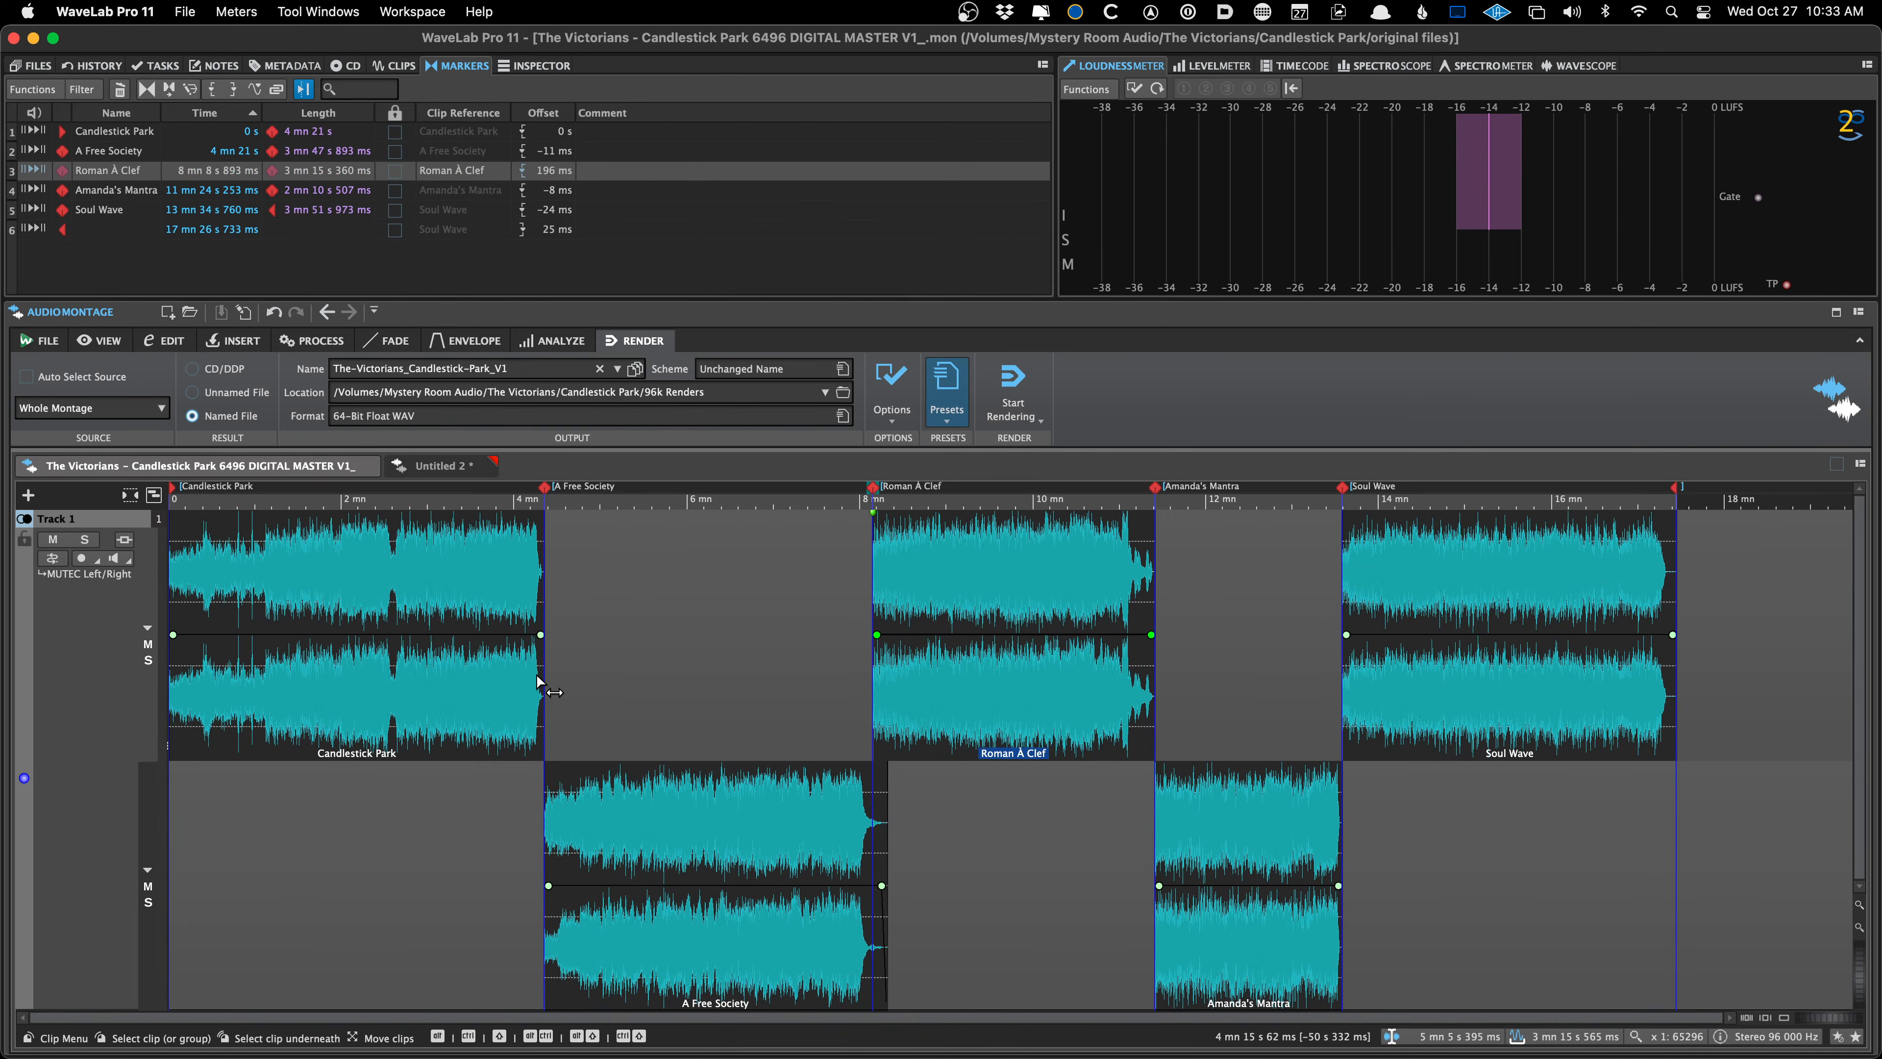
{"action": "key", "text": "super+shift+c"}
{"action": "key", "text": "Return"}
{"action": "key", "text": "ctrl+Tab"}
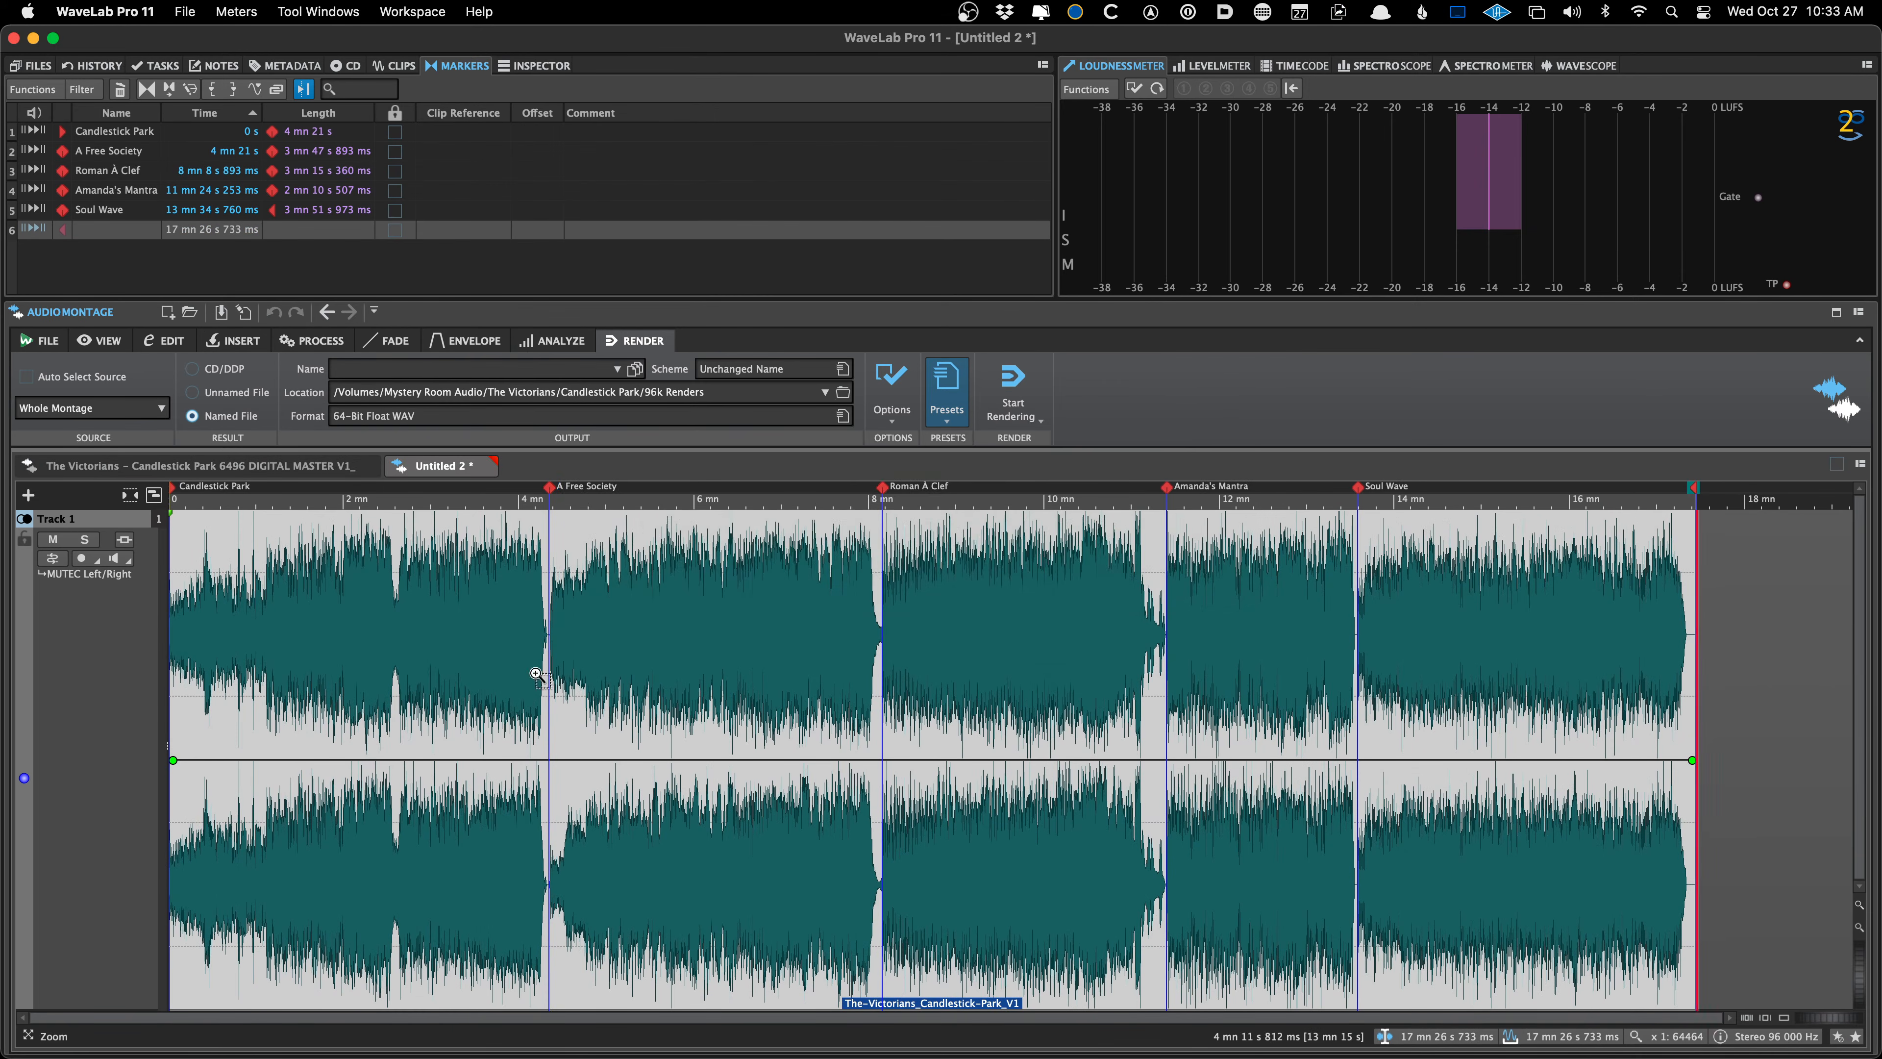
{"action": "key", "text": "super+s"}
{"action": "key", "text": "super+v"}
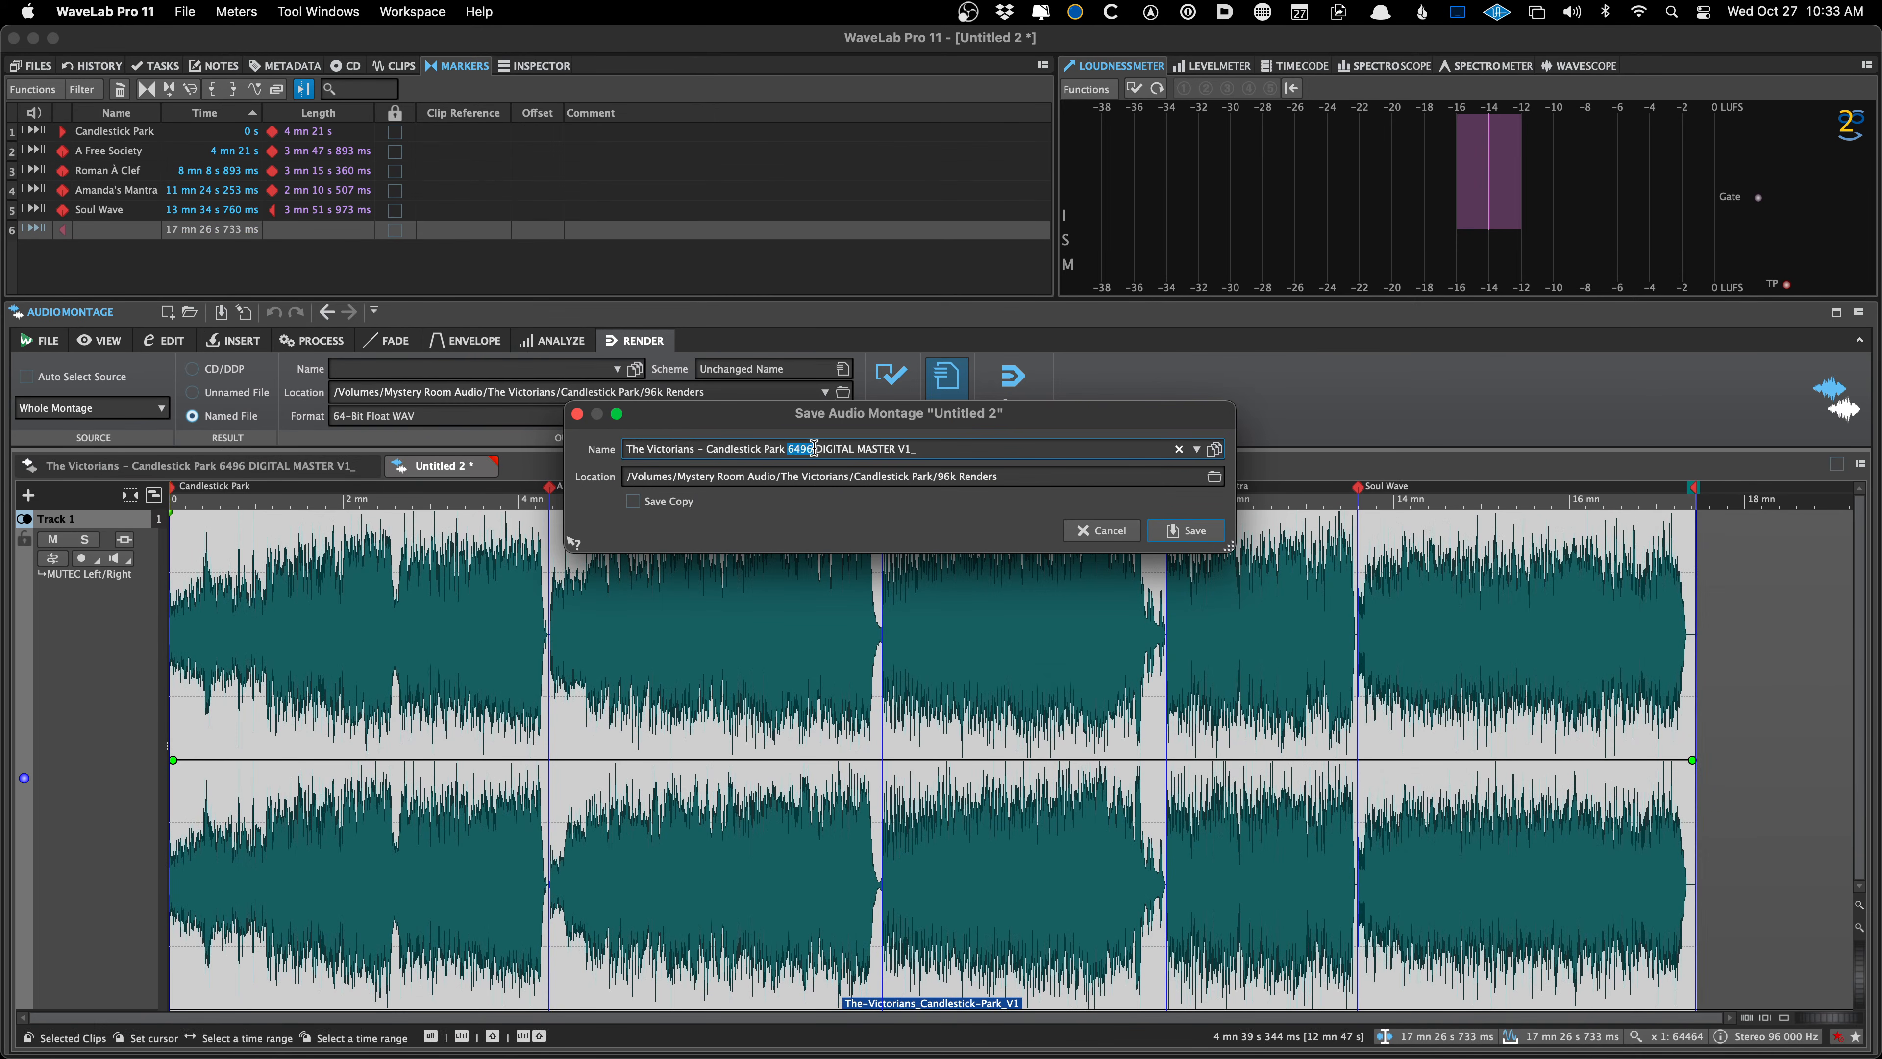
{"action": "type", "text": "24"}
{"action": "key", "text": "Return"}
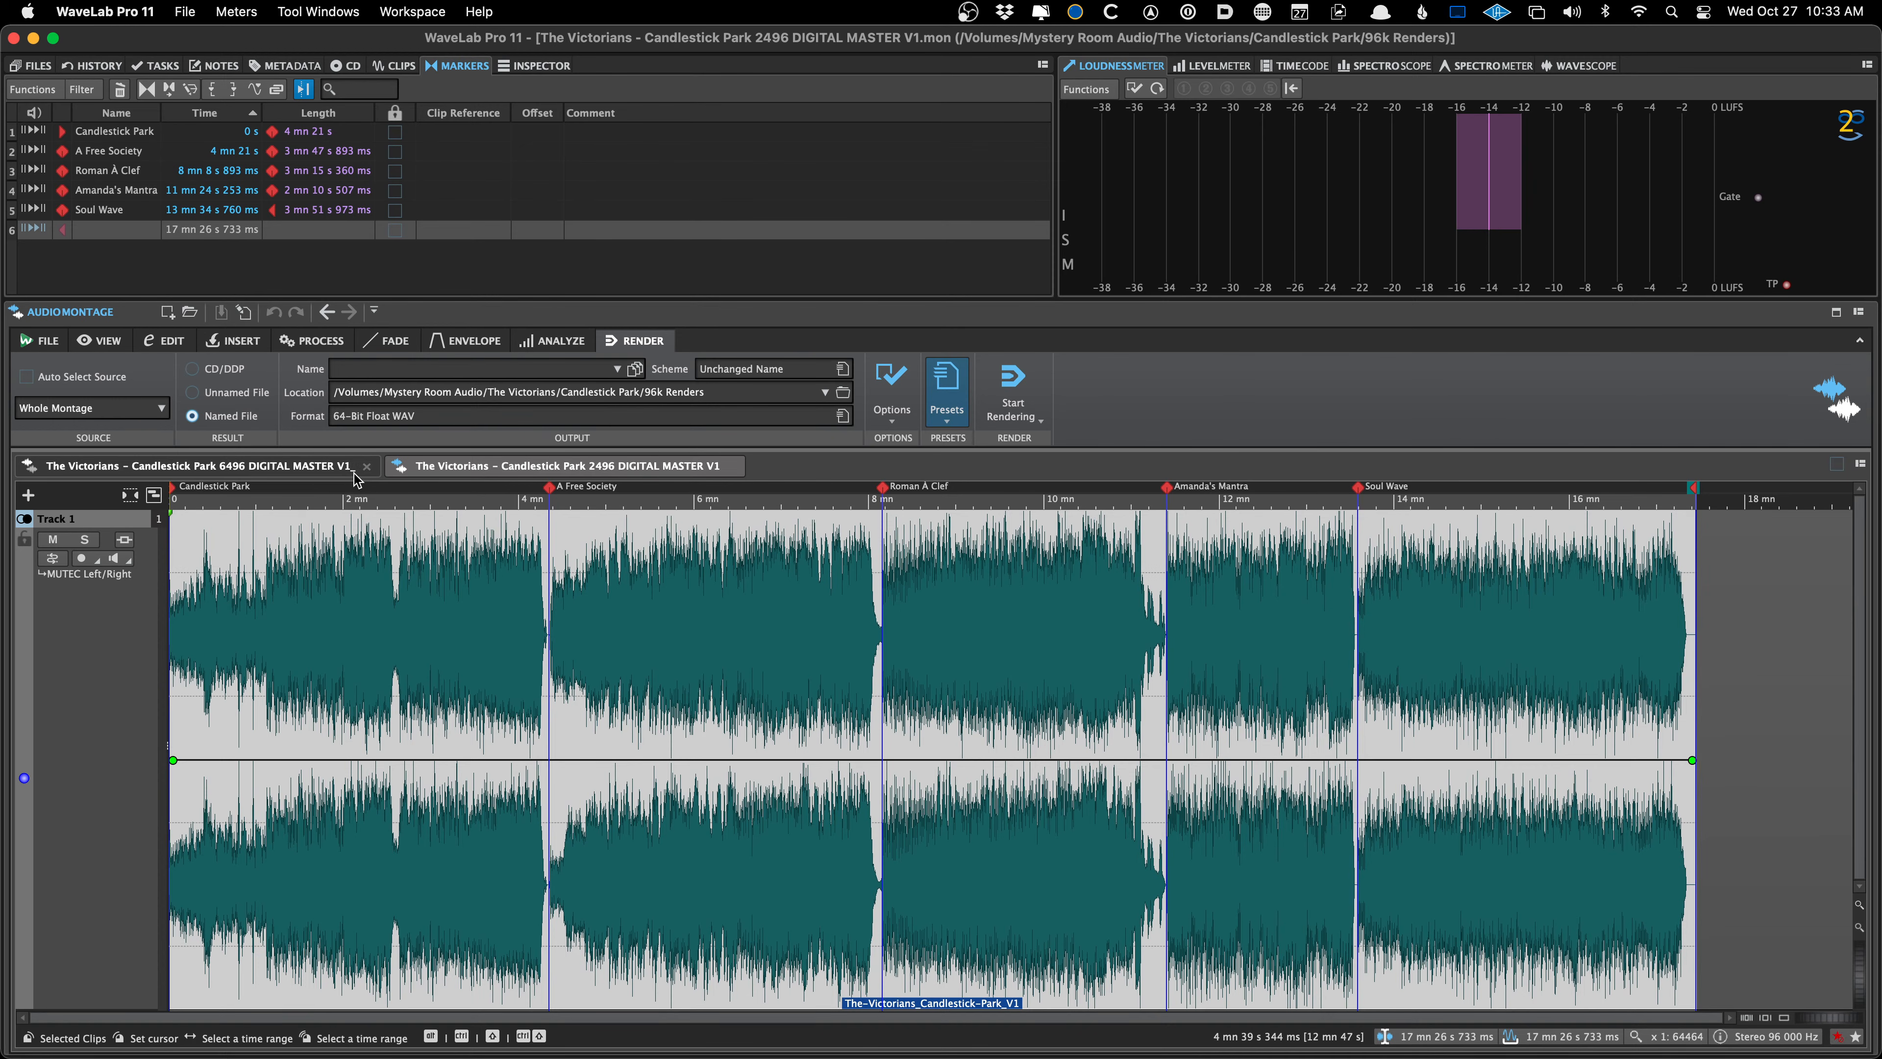
{"action": "right_click", "coordinate": [1163, 357]}
{"action": "mouse_move", "coordinate": [1179, 392]}
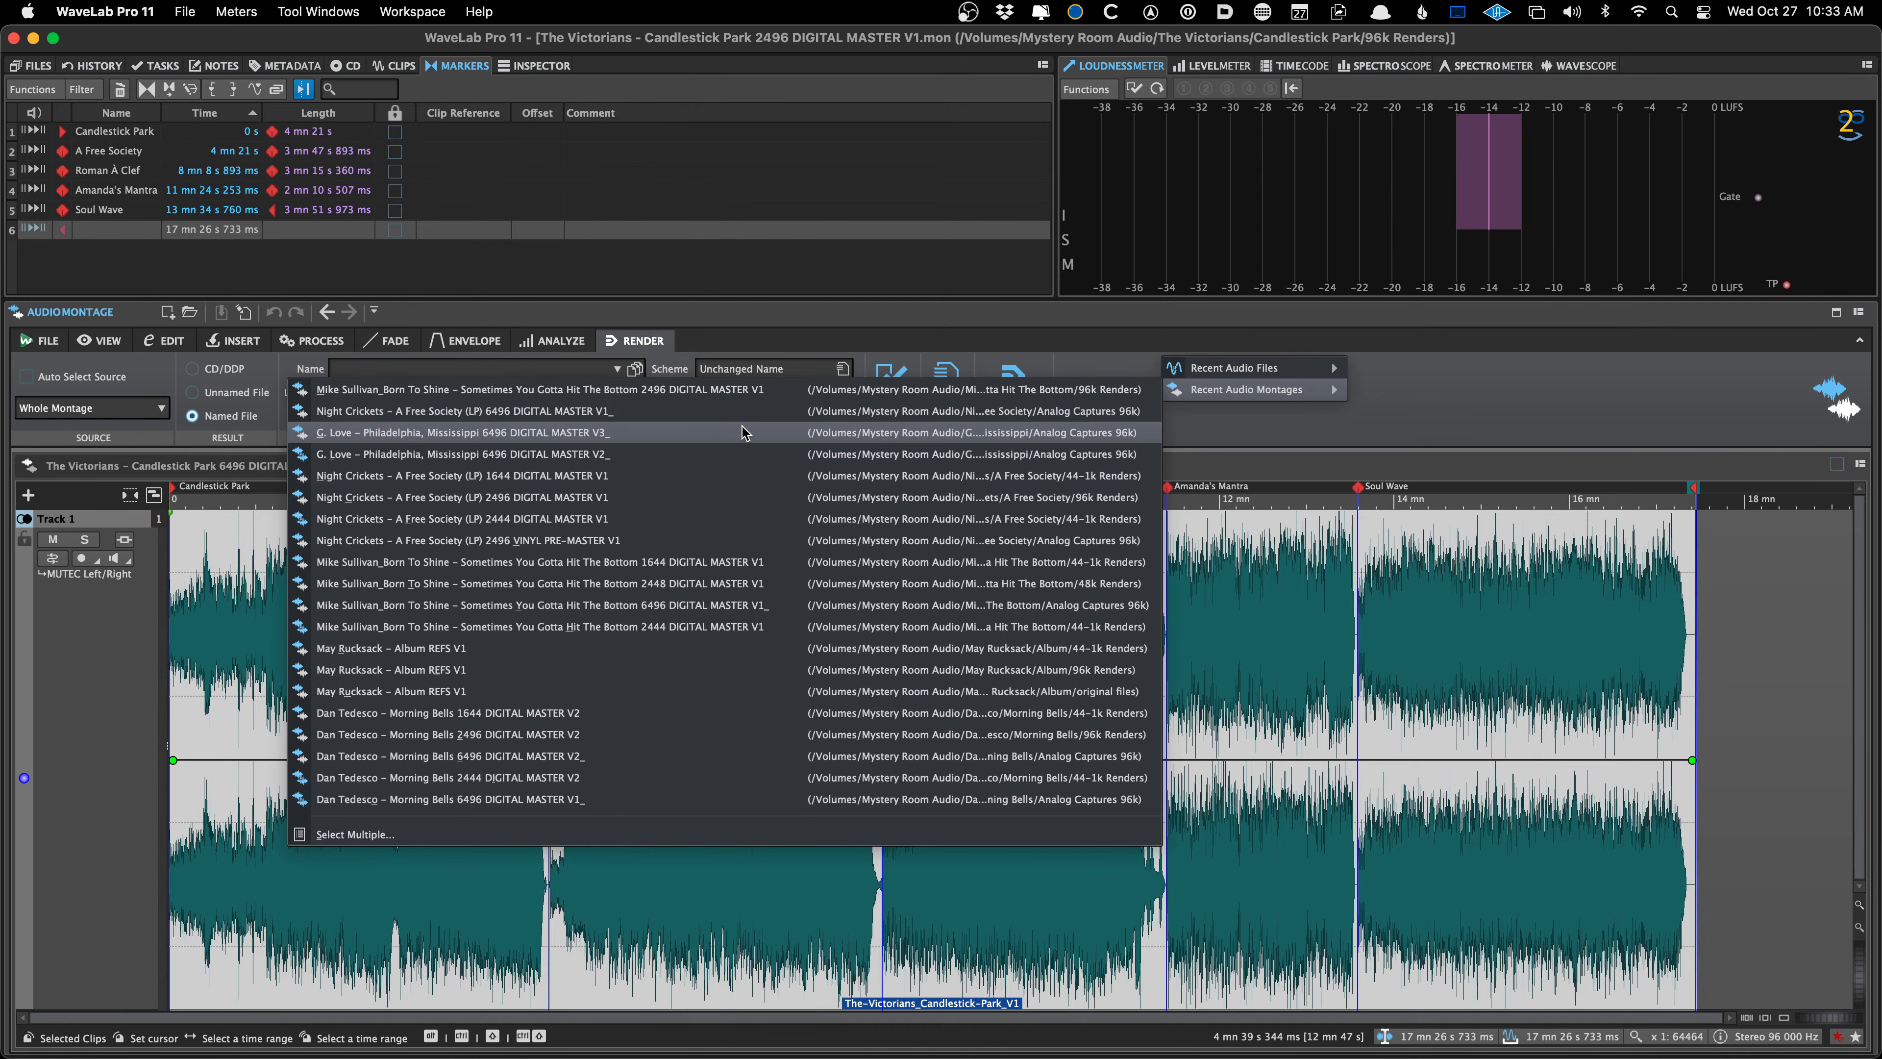
{"action": "left_click", "coordinate": [1522, 408]}
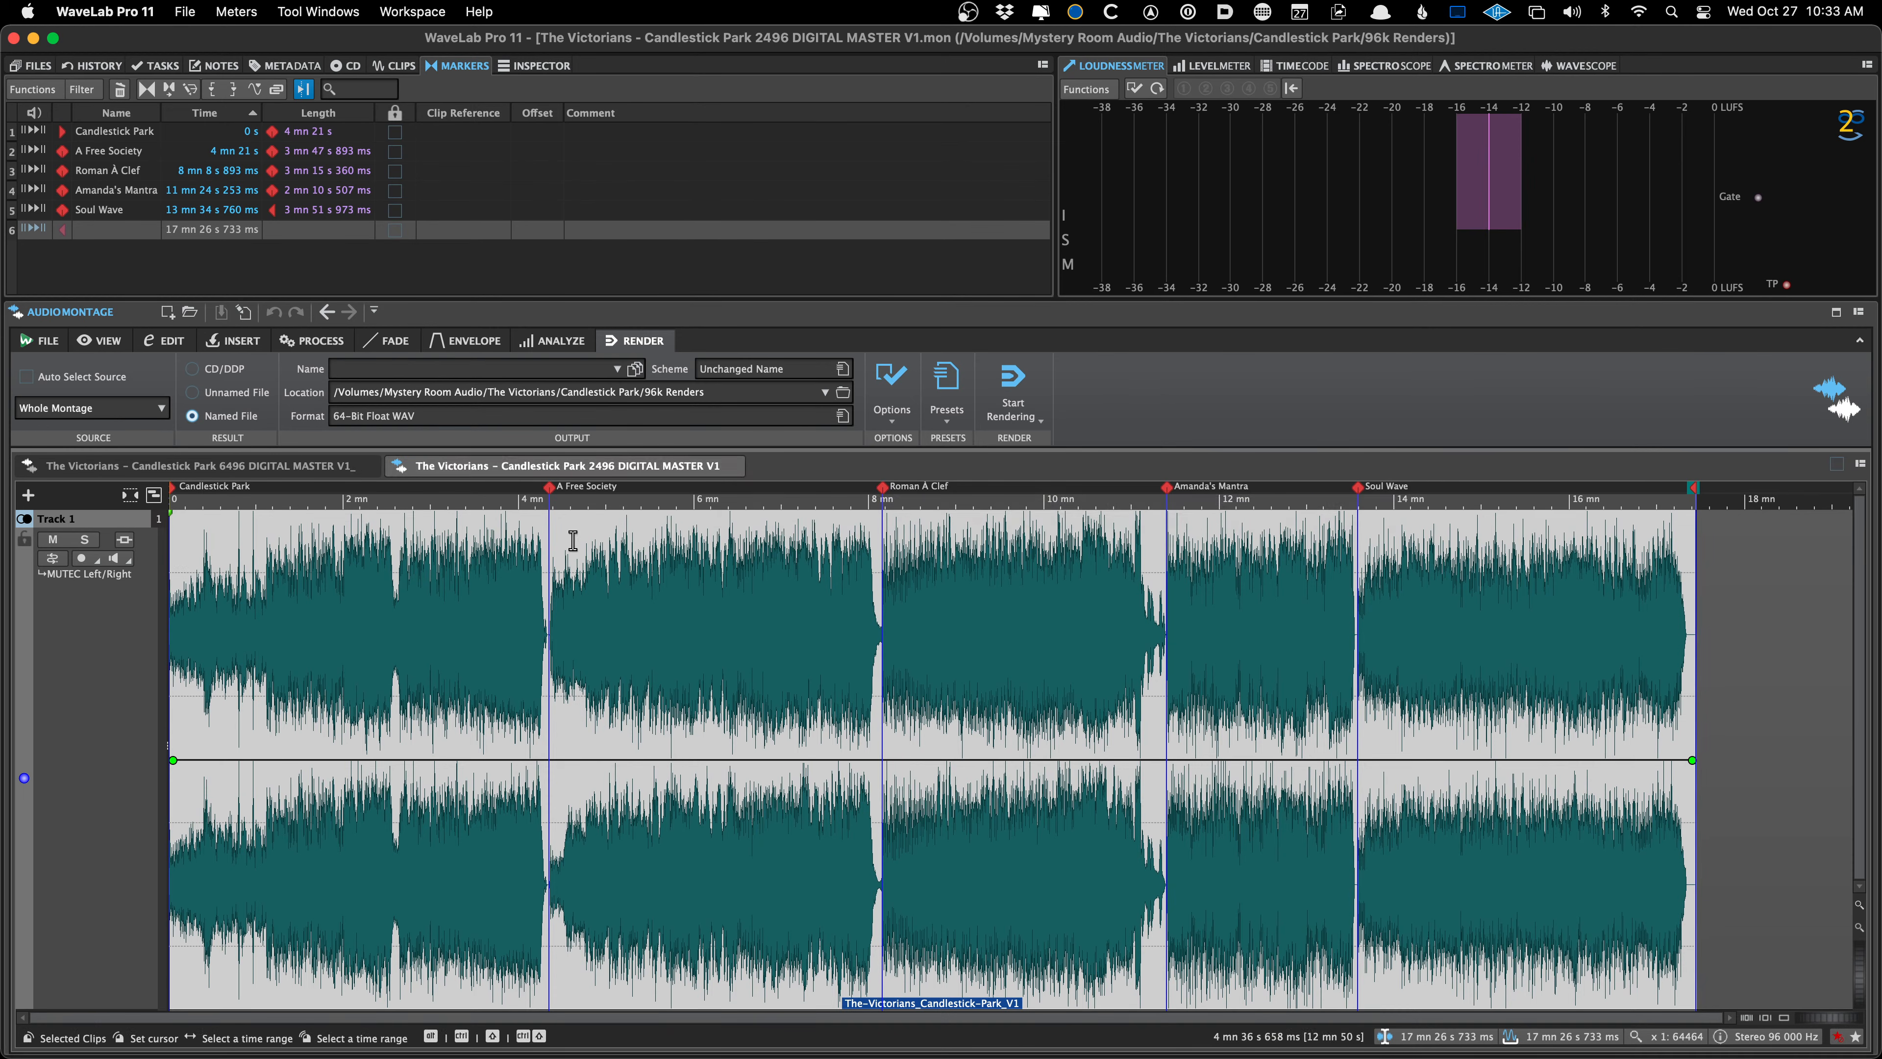
Load the 24 Ghz GD.plugs plug-in chain into the montage output effects of the 2496 master and save the montage
{"action": "left_click", "coordinate": [475, 577]}
{"action": "key", "text": "super+o"}
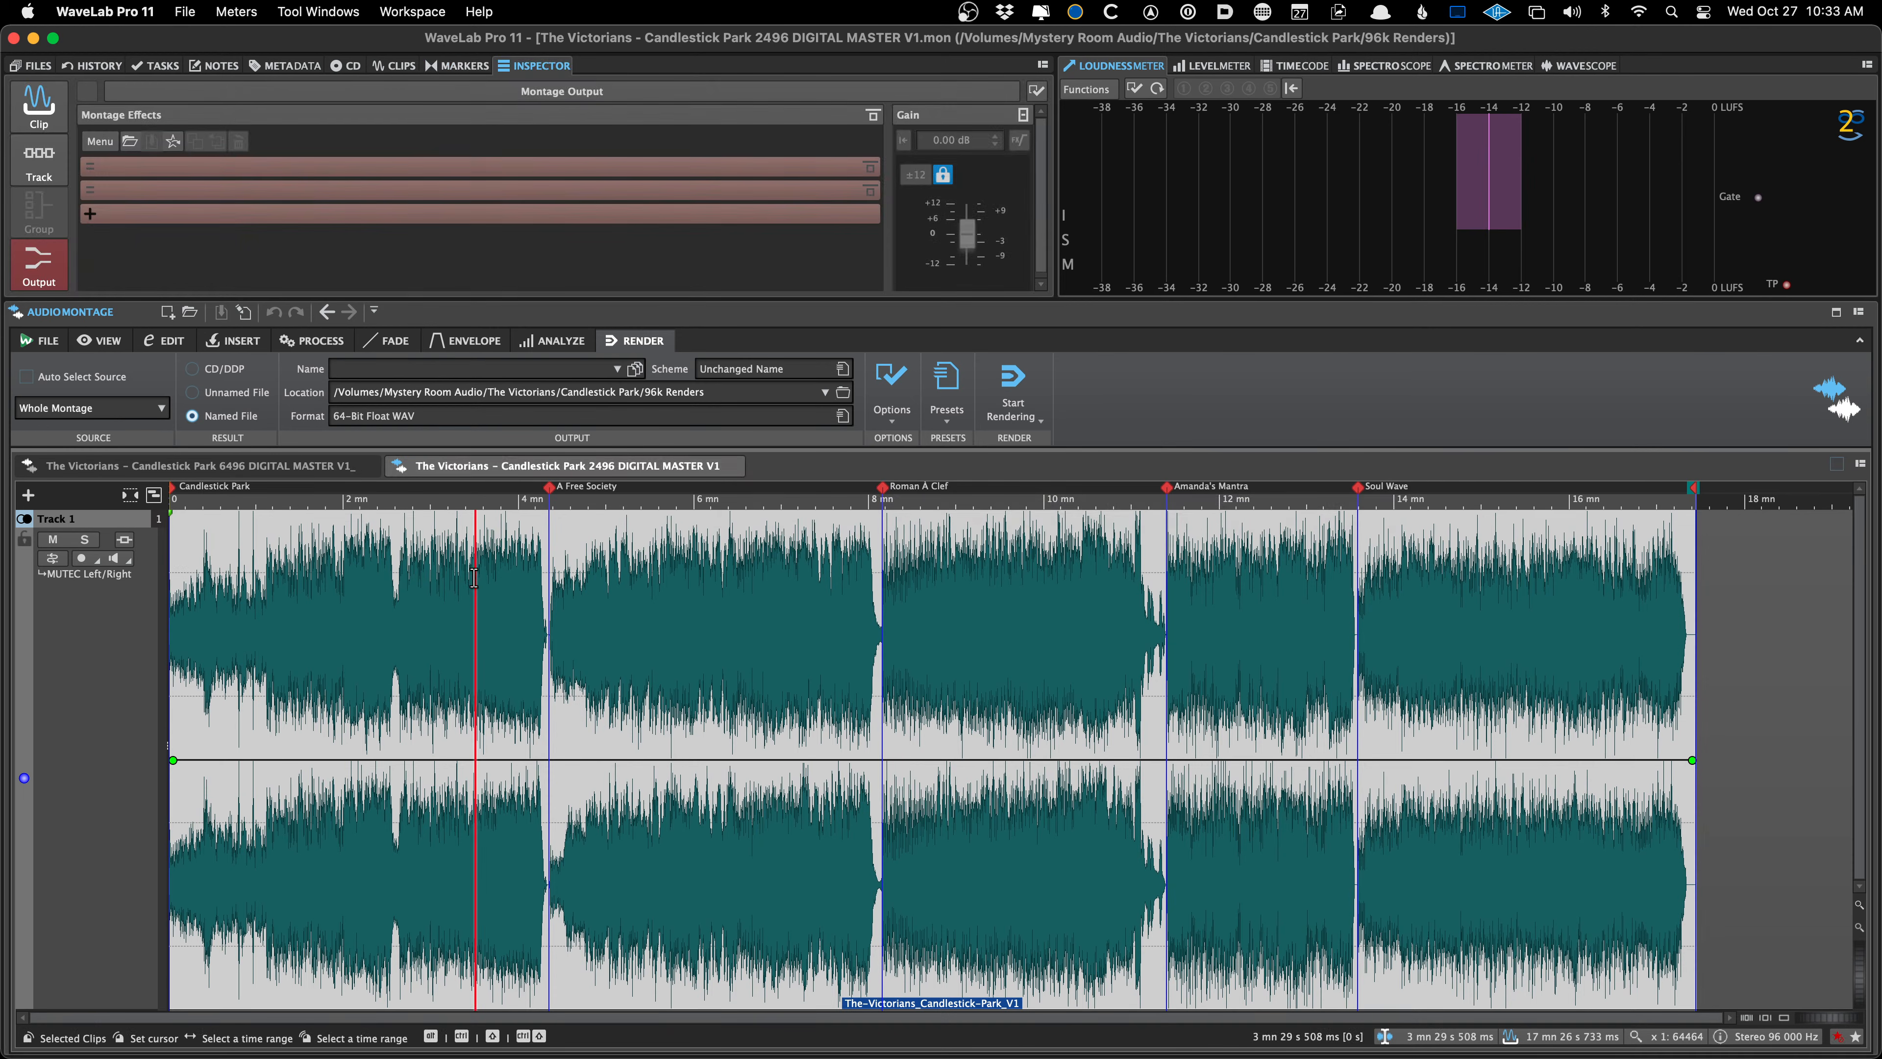
{"action": "left_click", "coordinate": [952, 424]}
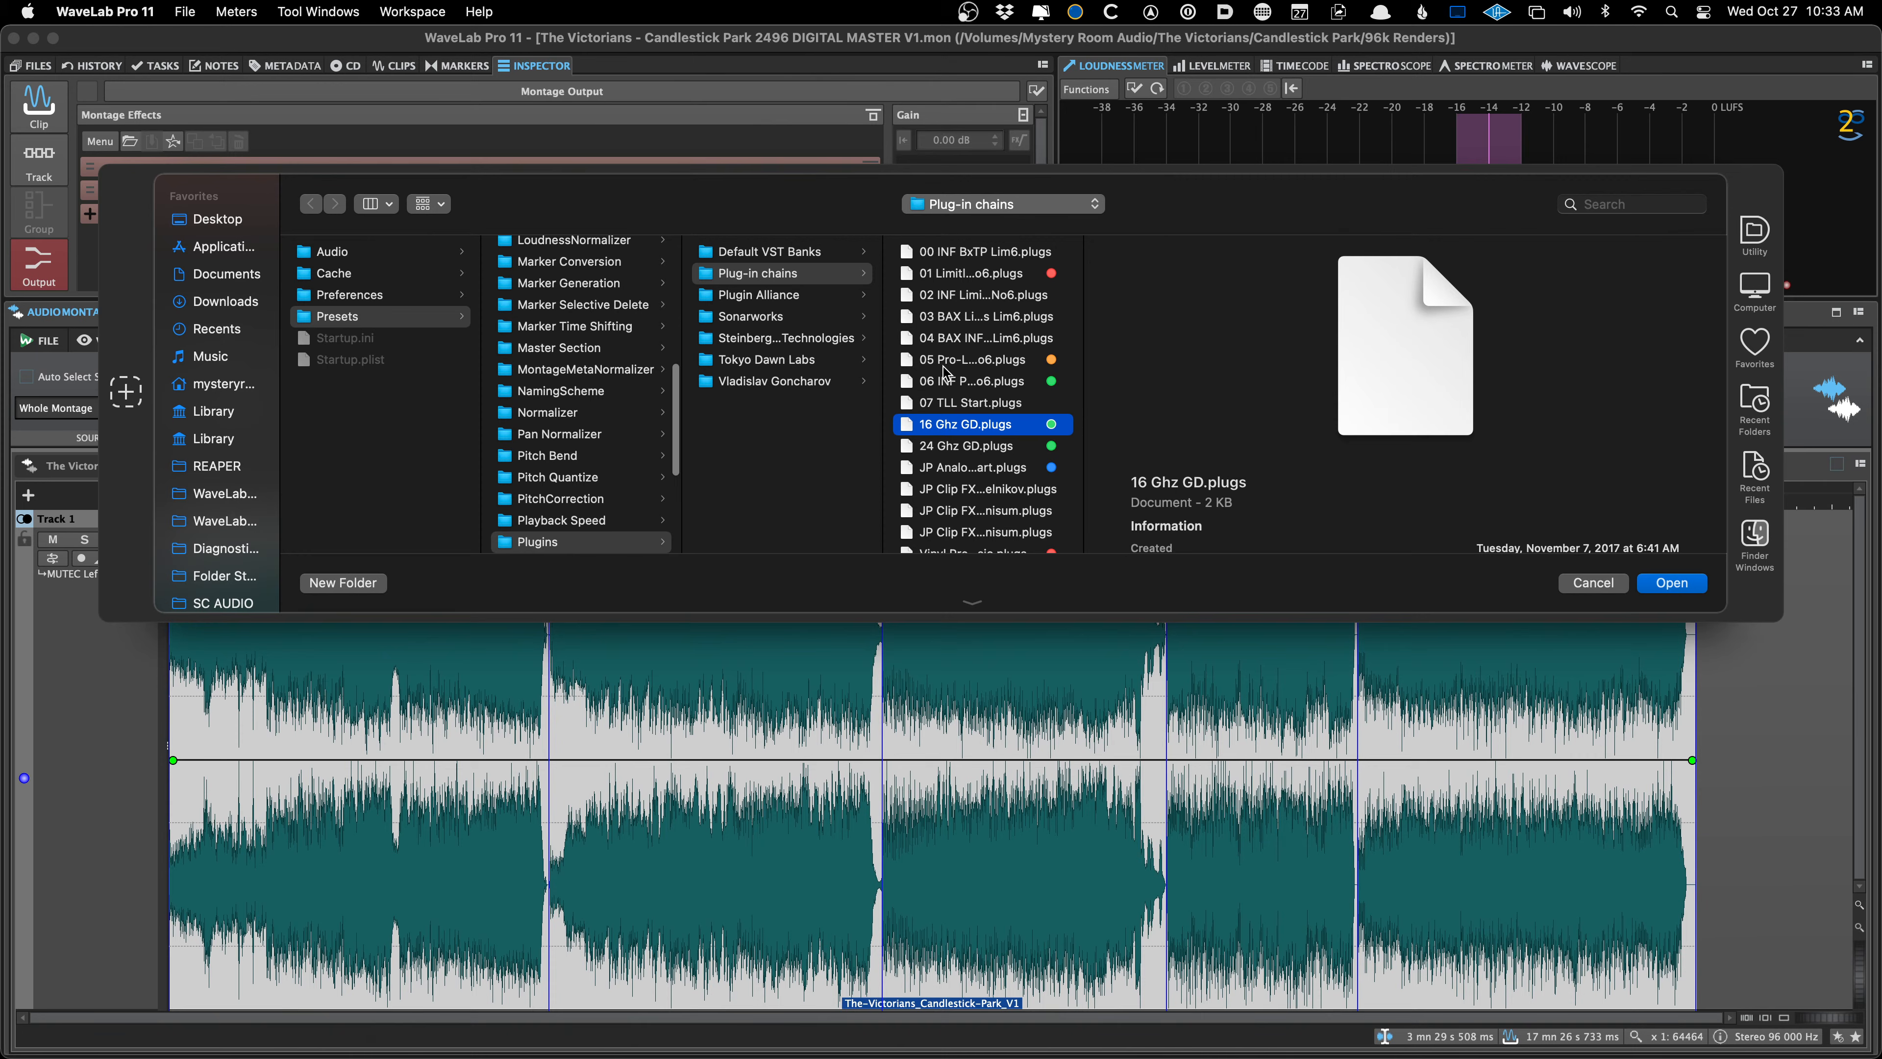
{"action": "double_click", "coordinate": [952, 446]}
{"action": "key", "text": "super+s"}
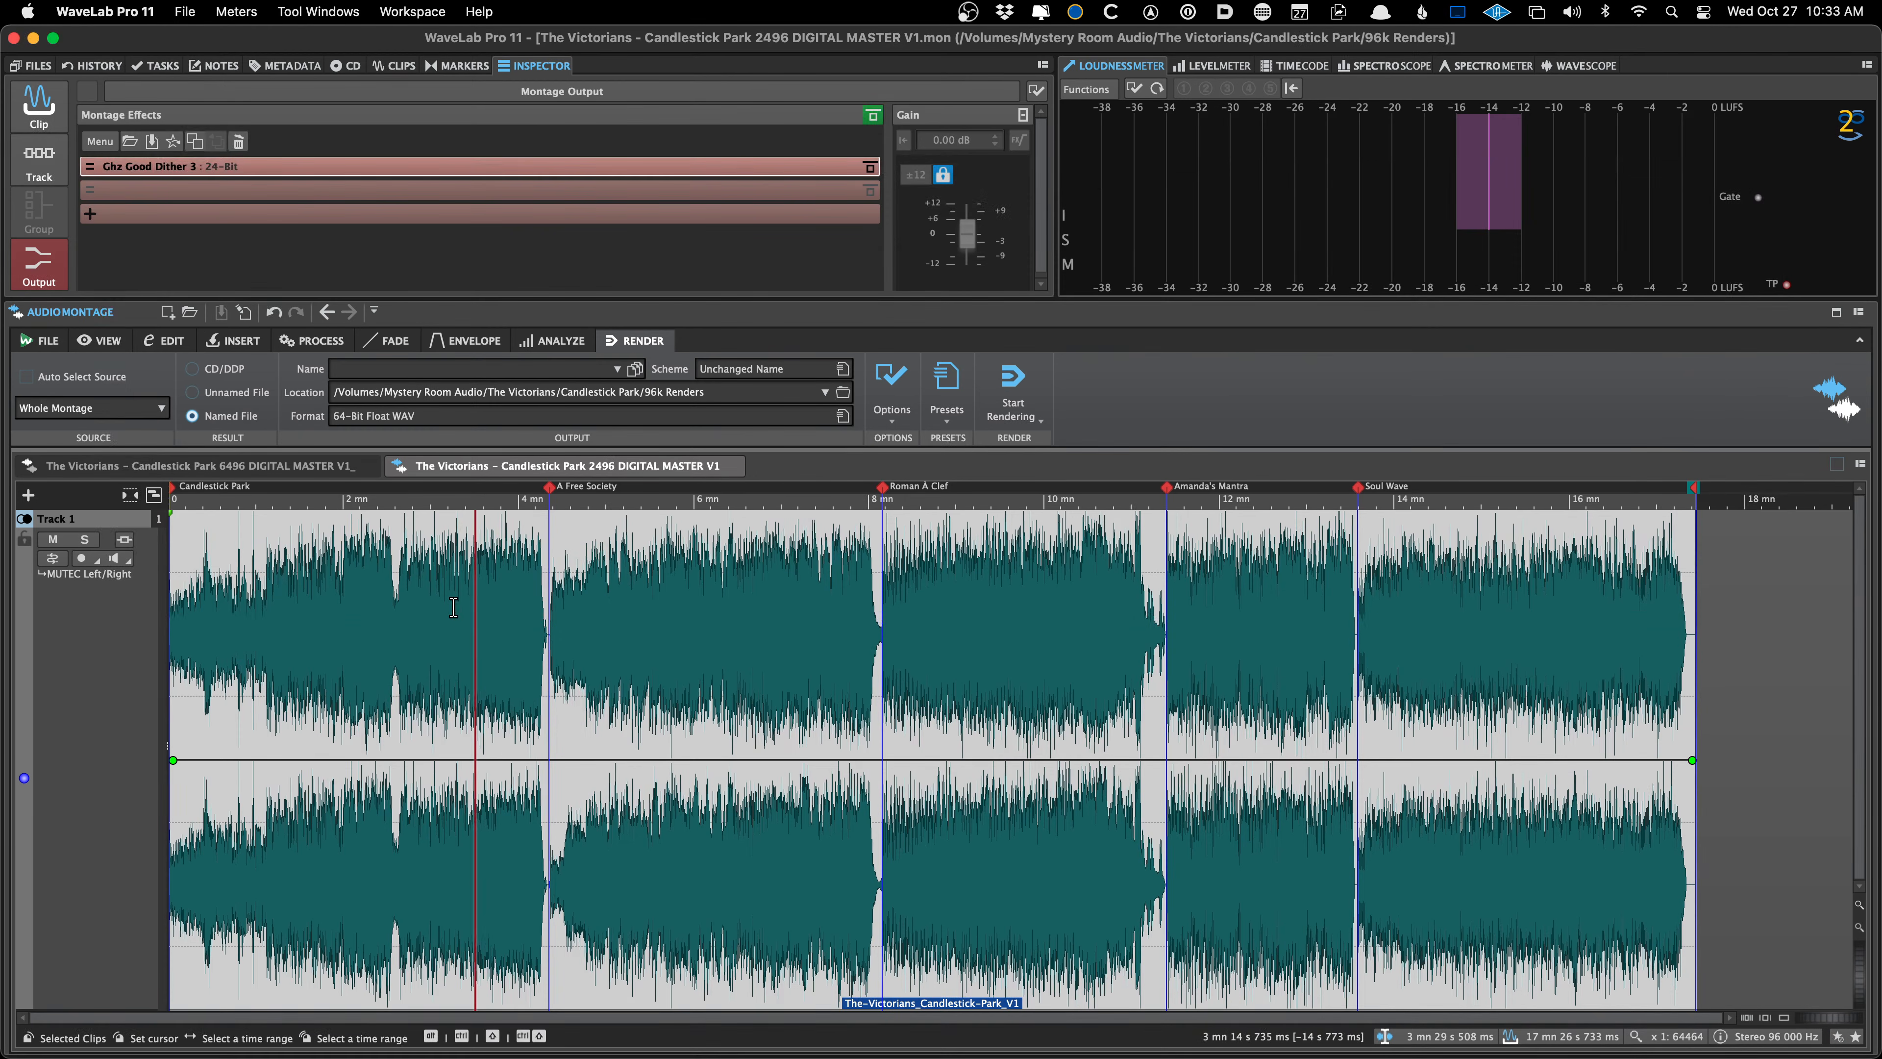
{"action": "left_click", "coordinate": [453, 606]}
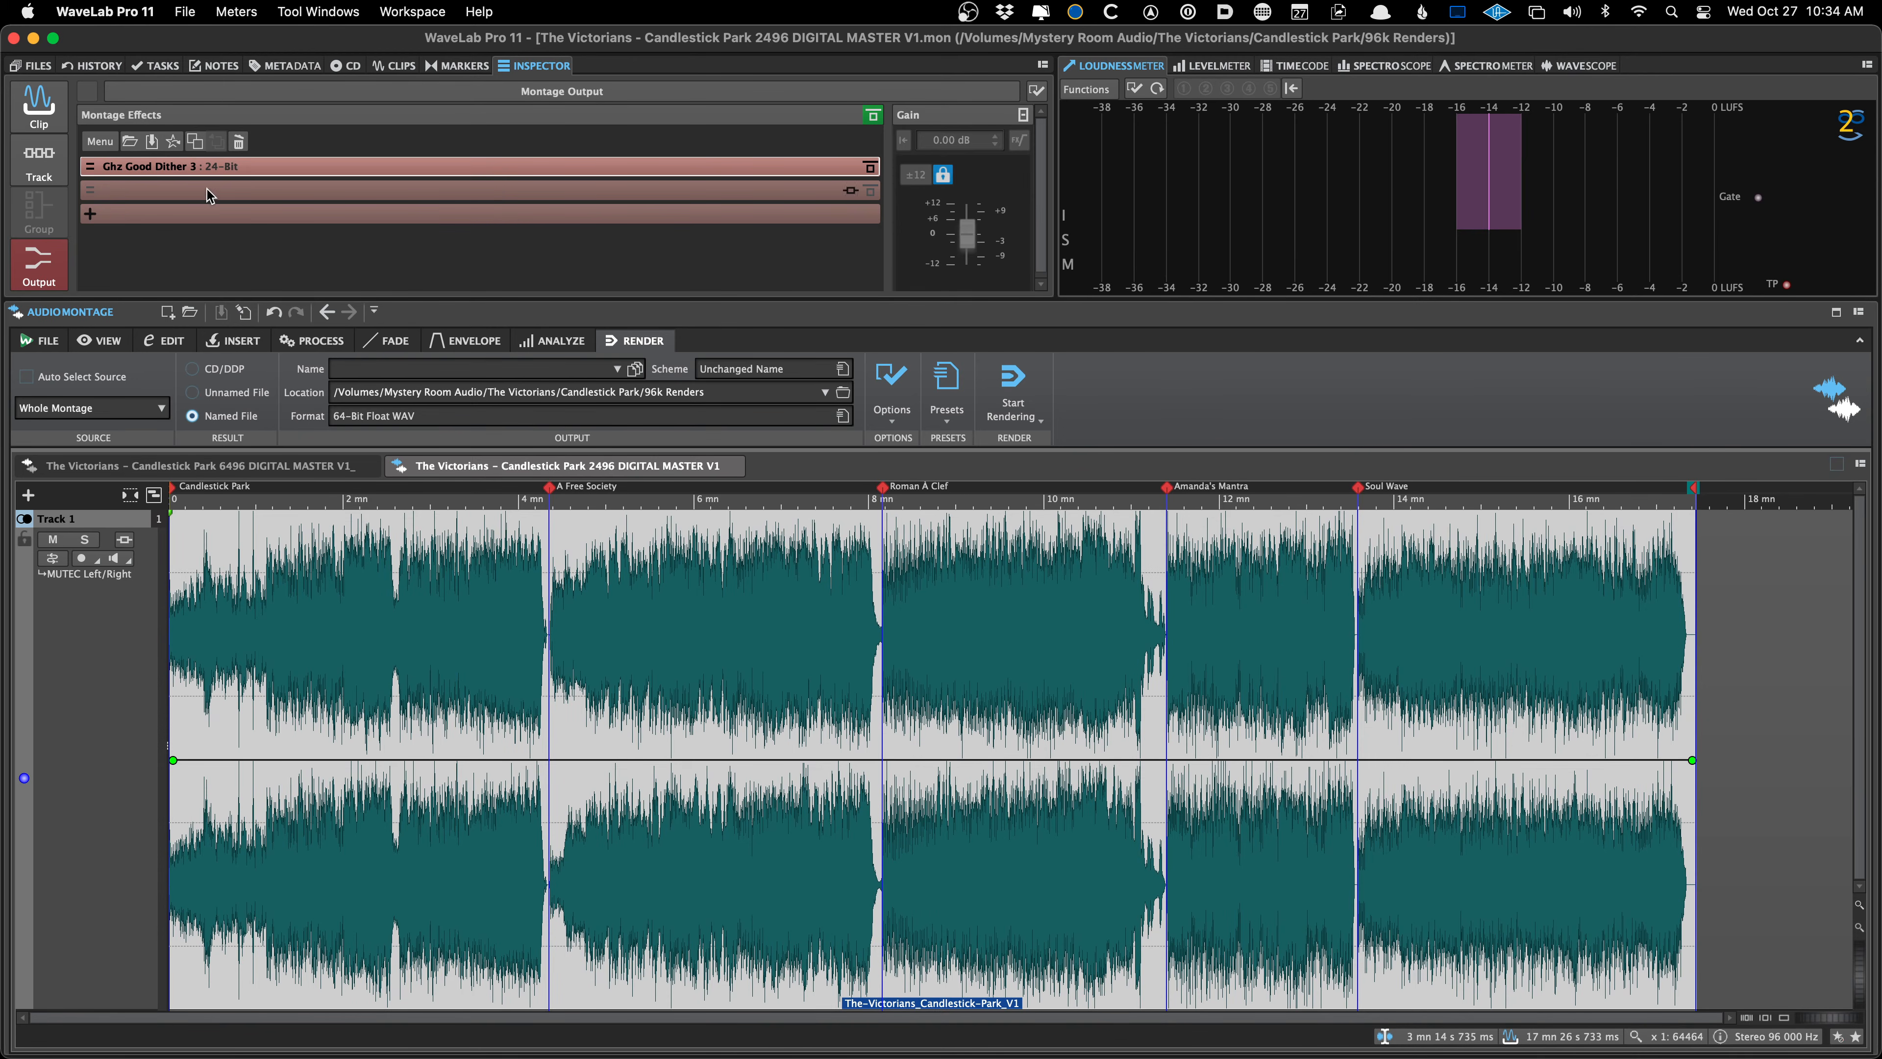
Apply the render preset for all marked CD track regions as 24-Bit WAV with the Numeric Prefix naming scheme
{"action": "left_click", "coordinate": [508, 669]}
{"action": "left_click", "coordinate": [940, 389]}
{"action": "key", "text": "2"}
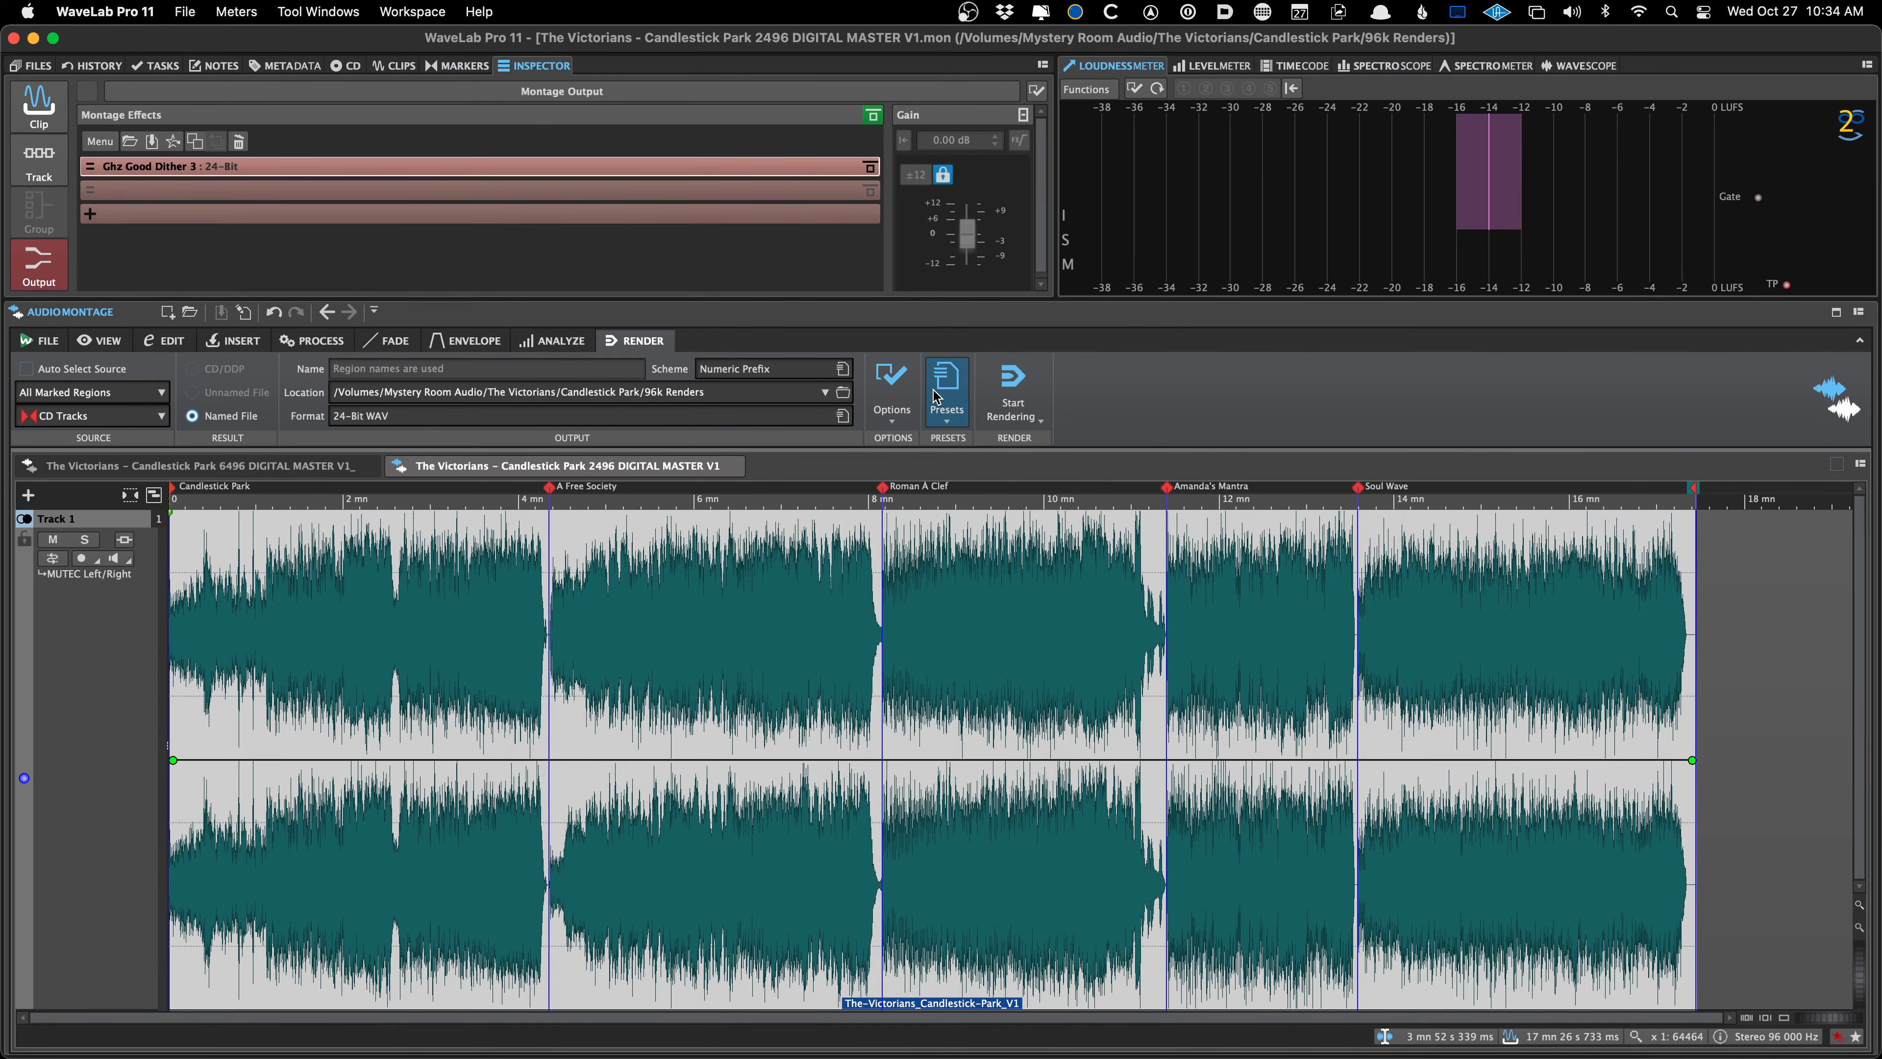
{"action": "left_click", "coordinate": [948, 376]}
{"action": "left_click", "coordinate": [948, 376]}
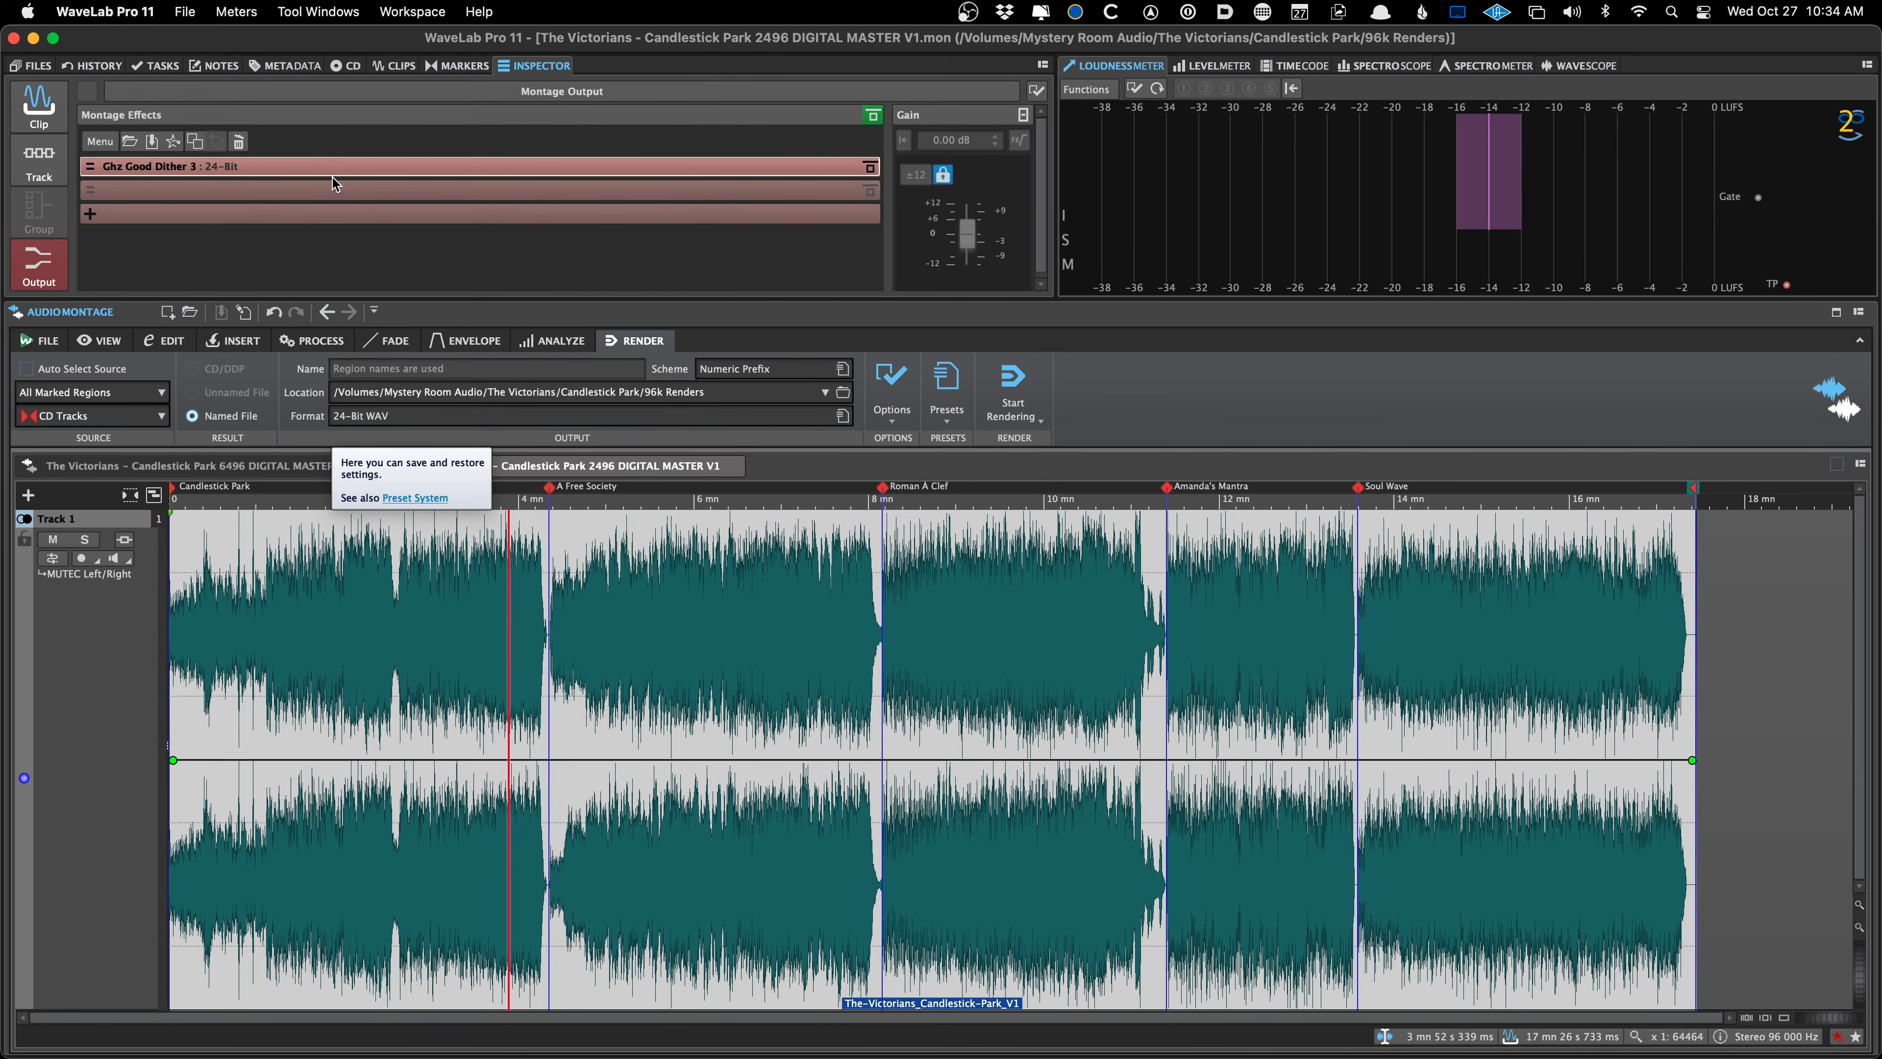
Insert Steinberg's Lin Dither plug-in in the empty slot below Ghz Good Dither 3 in the montage output effects
{"action": "left_click", "coordinate": [226, 184]}
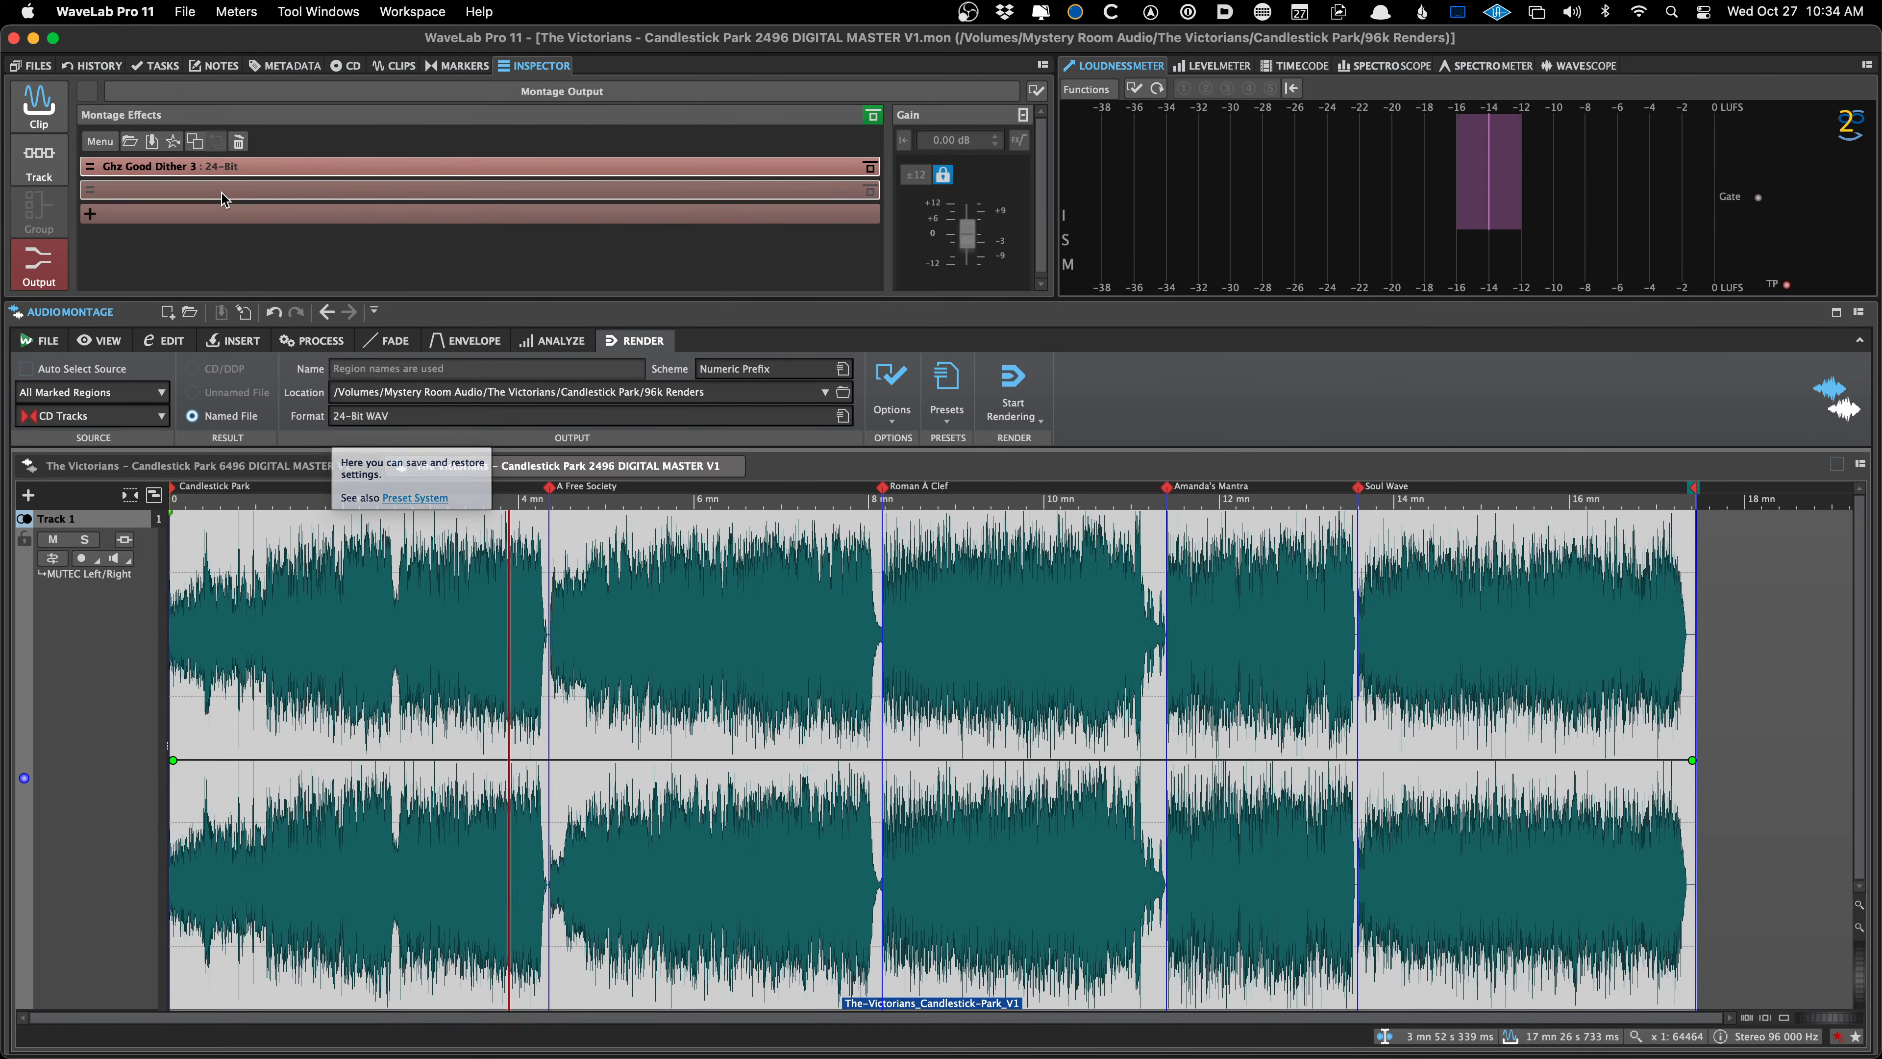
{"action": "mouse_move", "coordinate": [396, 803]}
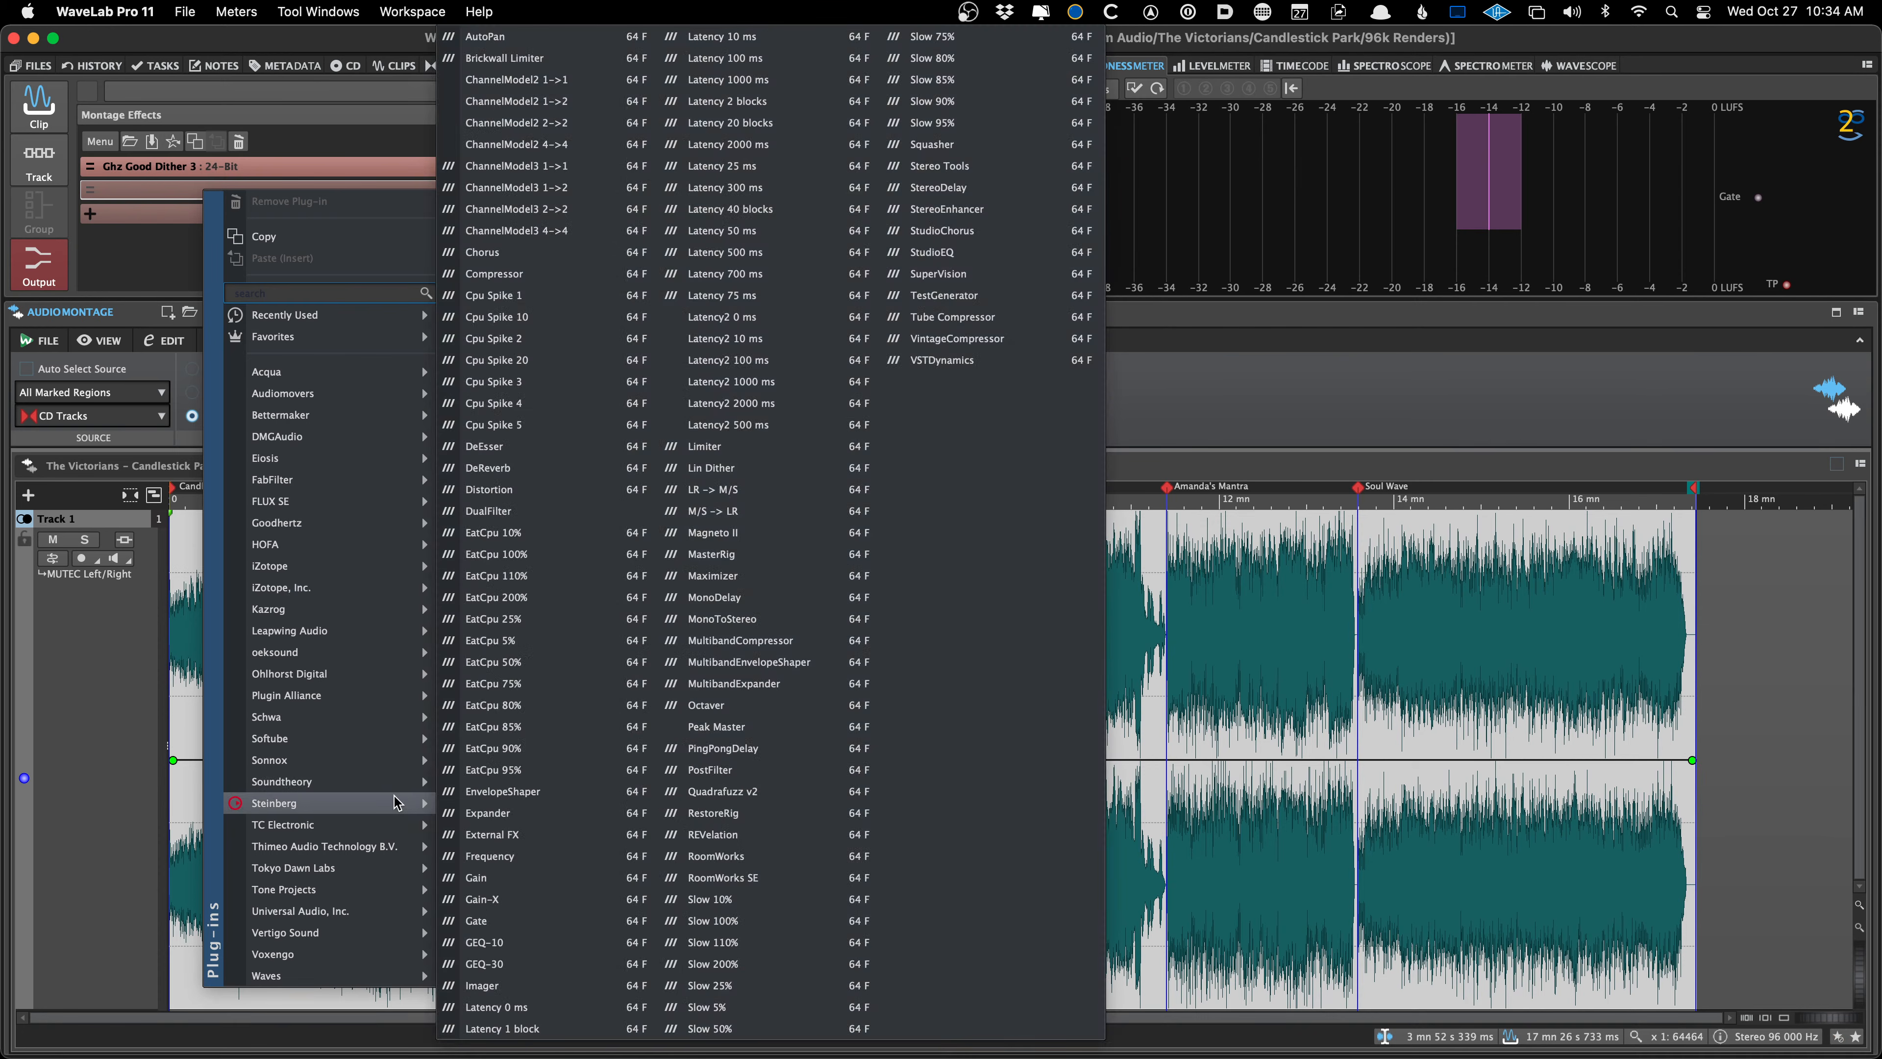
{"action": "left_click", "coordinate": [733, 470]}
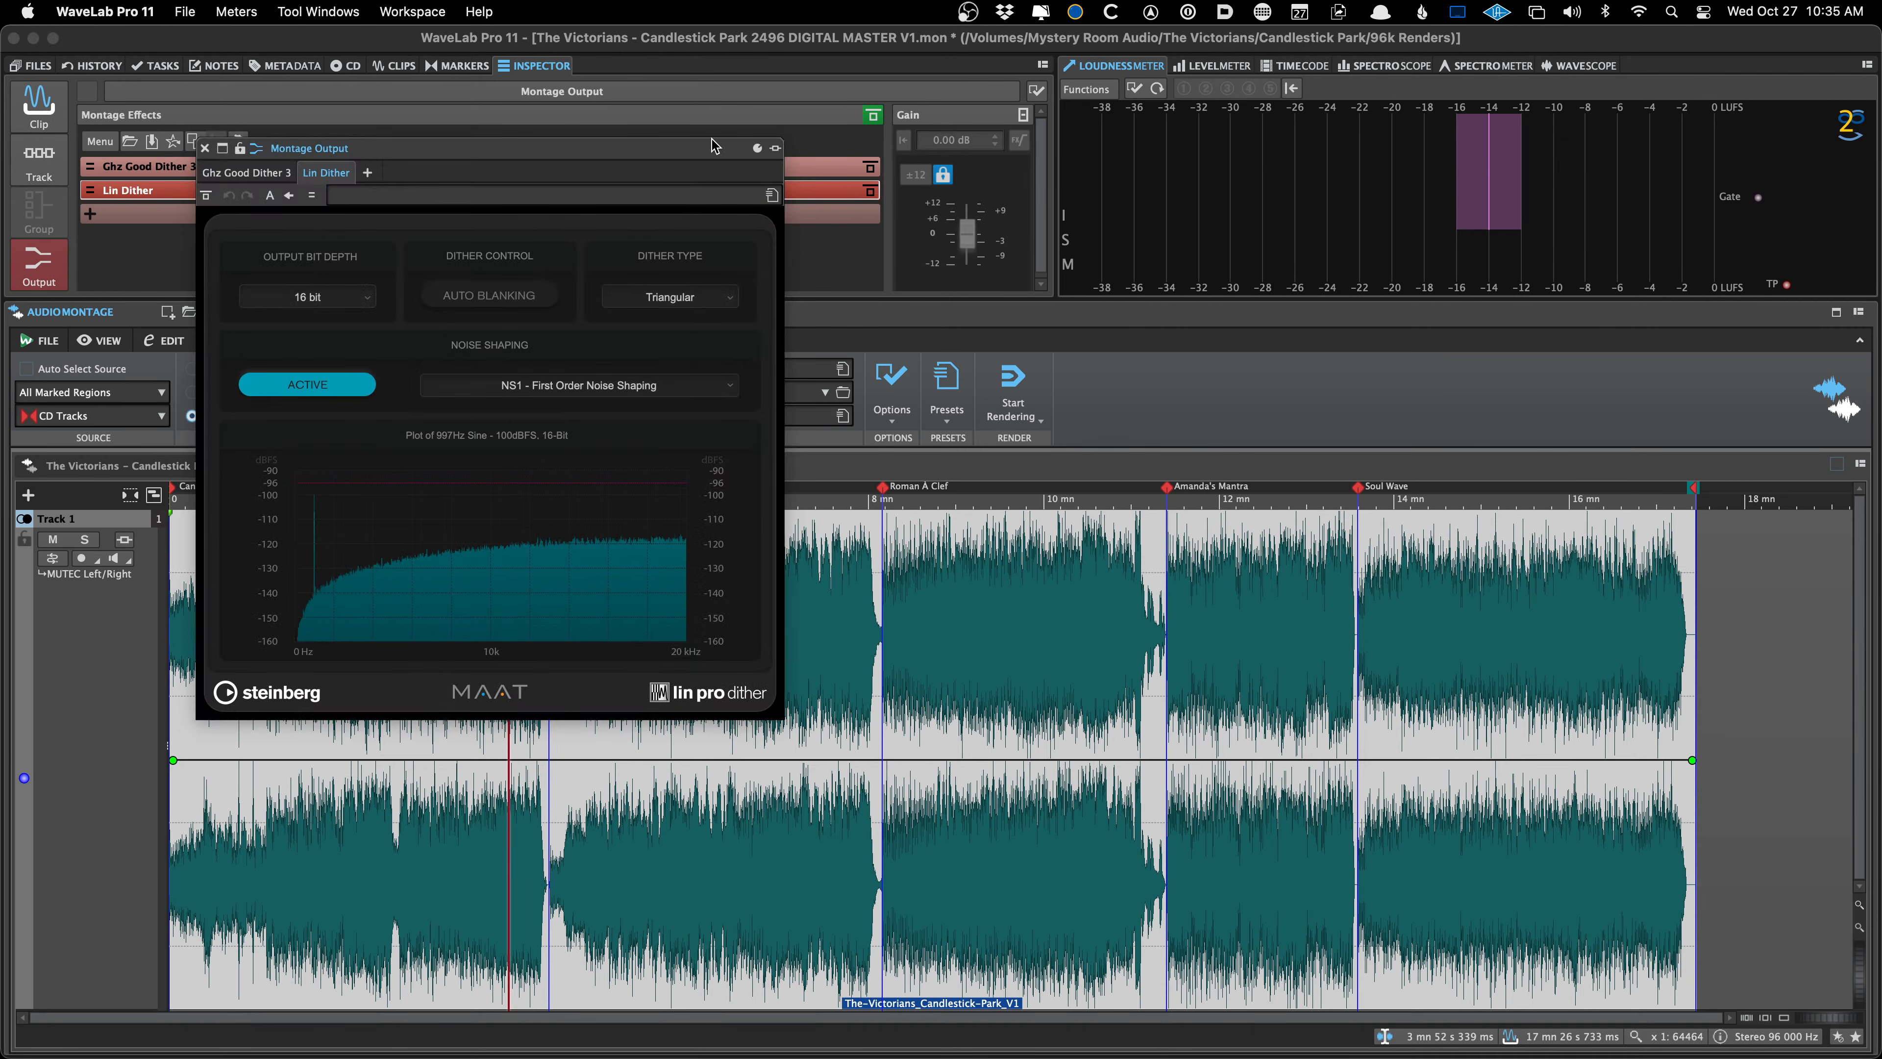
{"action": "left_click_drag", "start_coordinate": [670, 149], "coordinate": [1037, 138]}
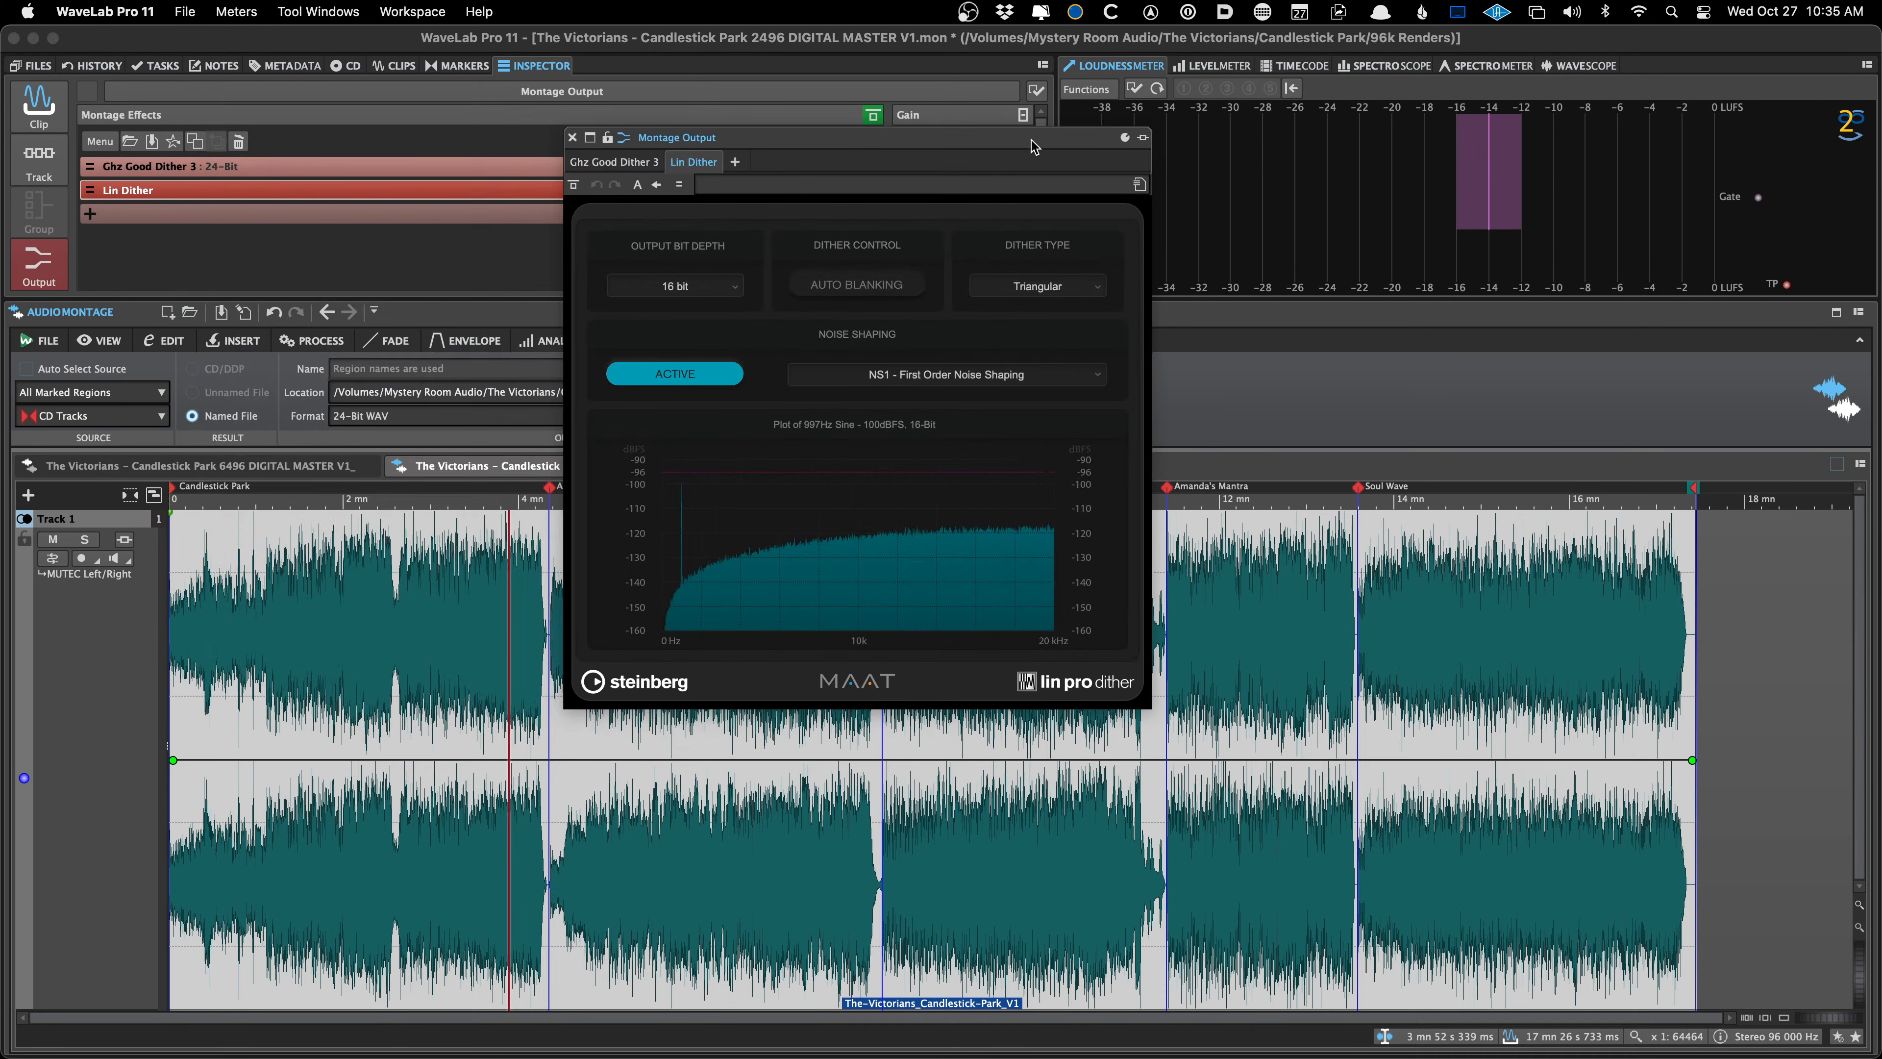
Set Lin Dither to 24 bit output with auto blanking enabled and the Triangular dither type
{"action": "left_click", "coordinate": [702, 288]}
{"action": "left_click", "coordinate": [660, 307]}
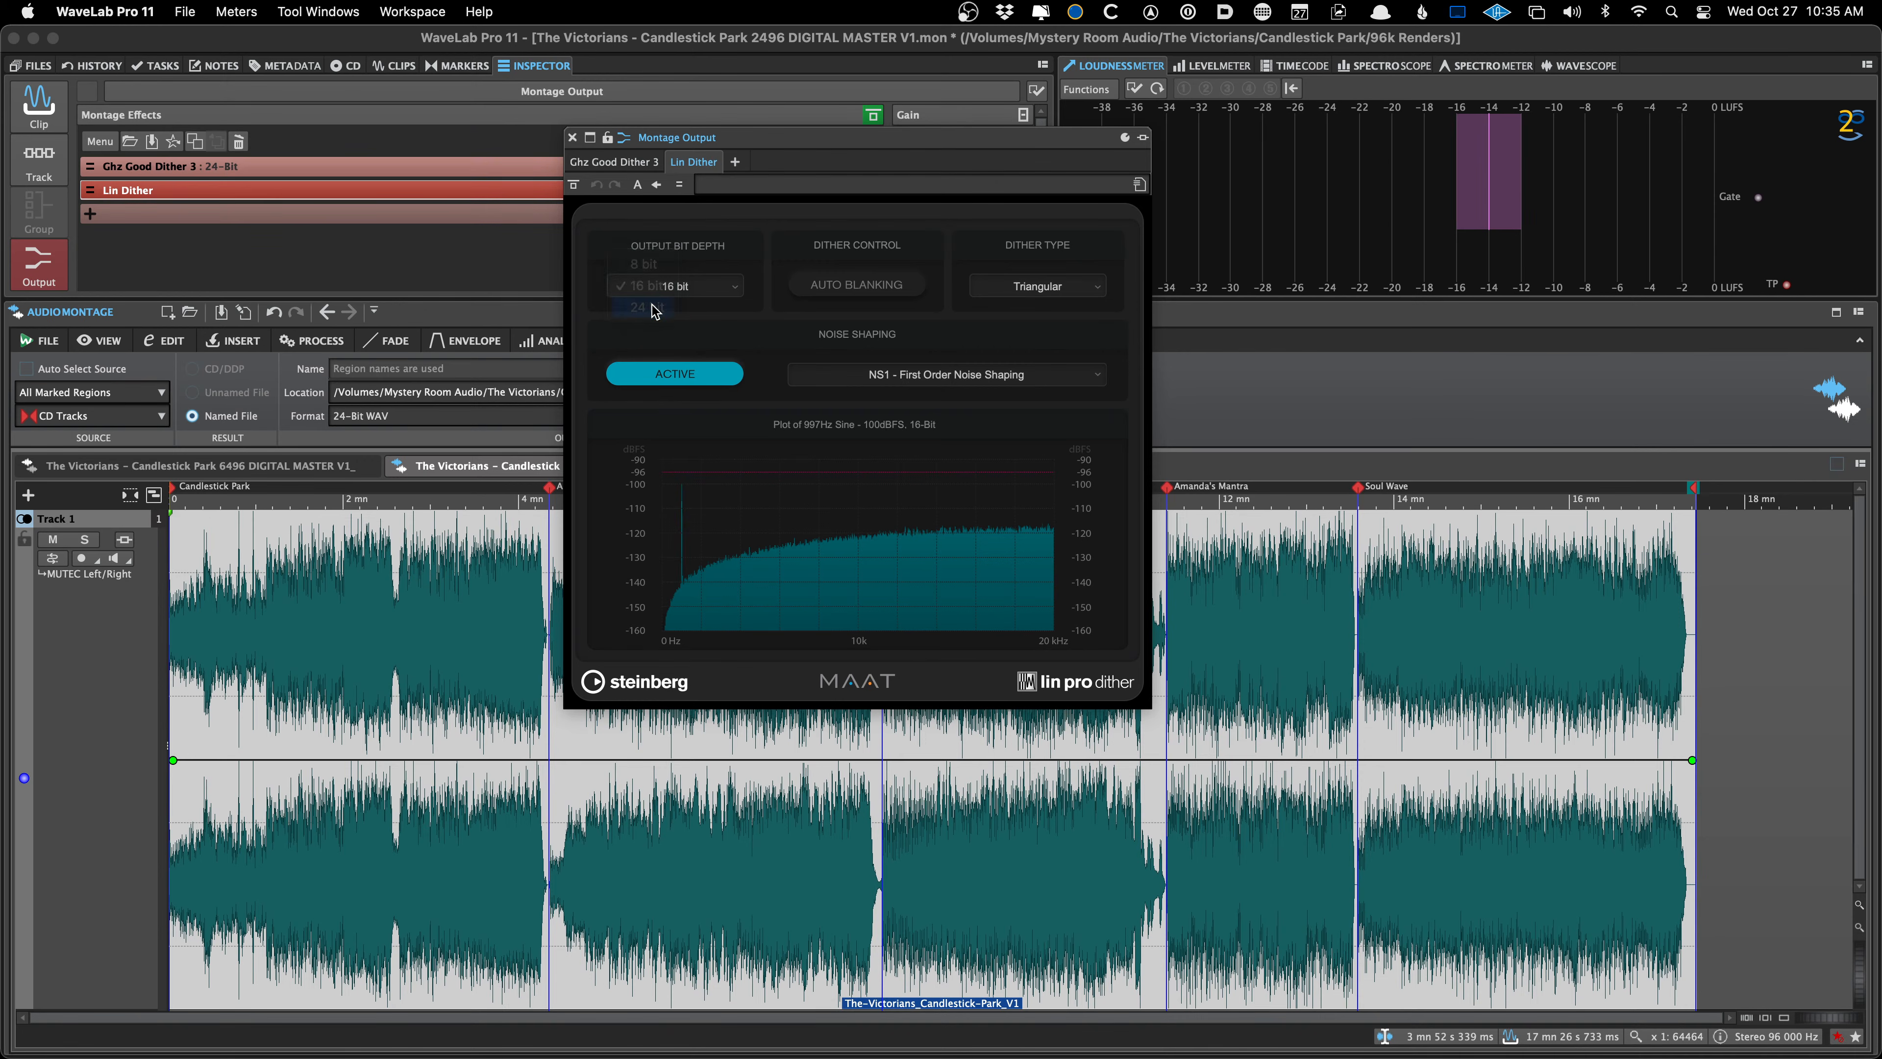
{"action": "left_click", "coordinate": [683, 298]}
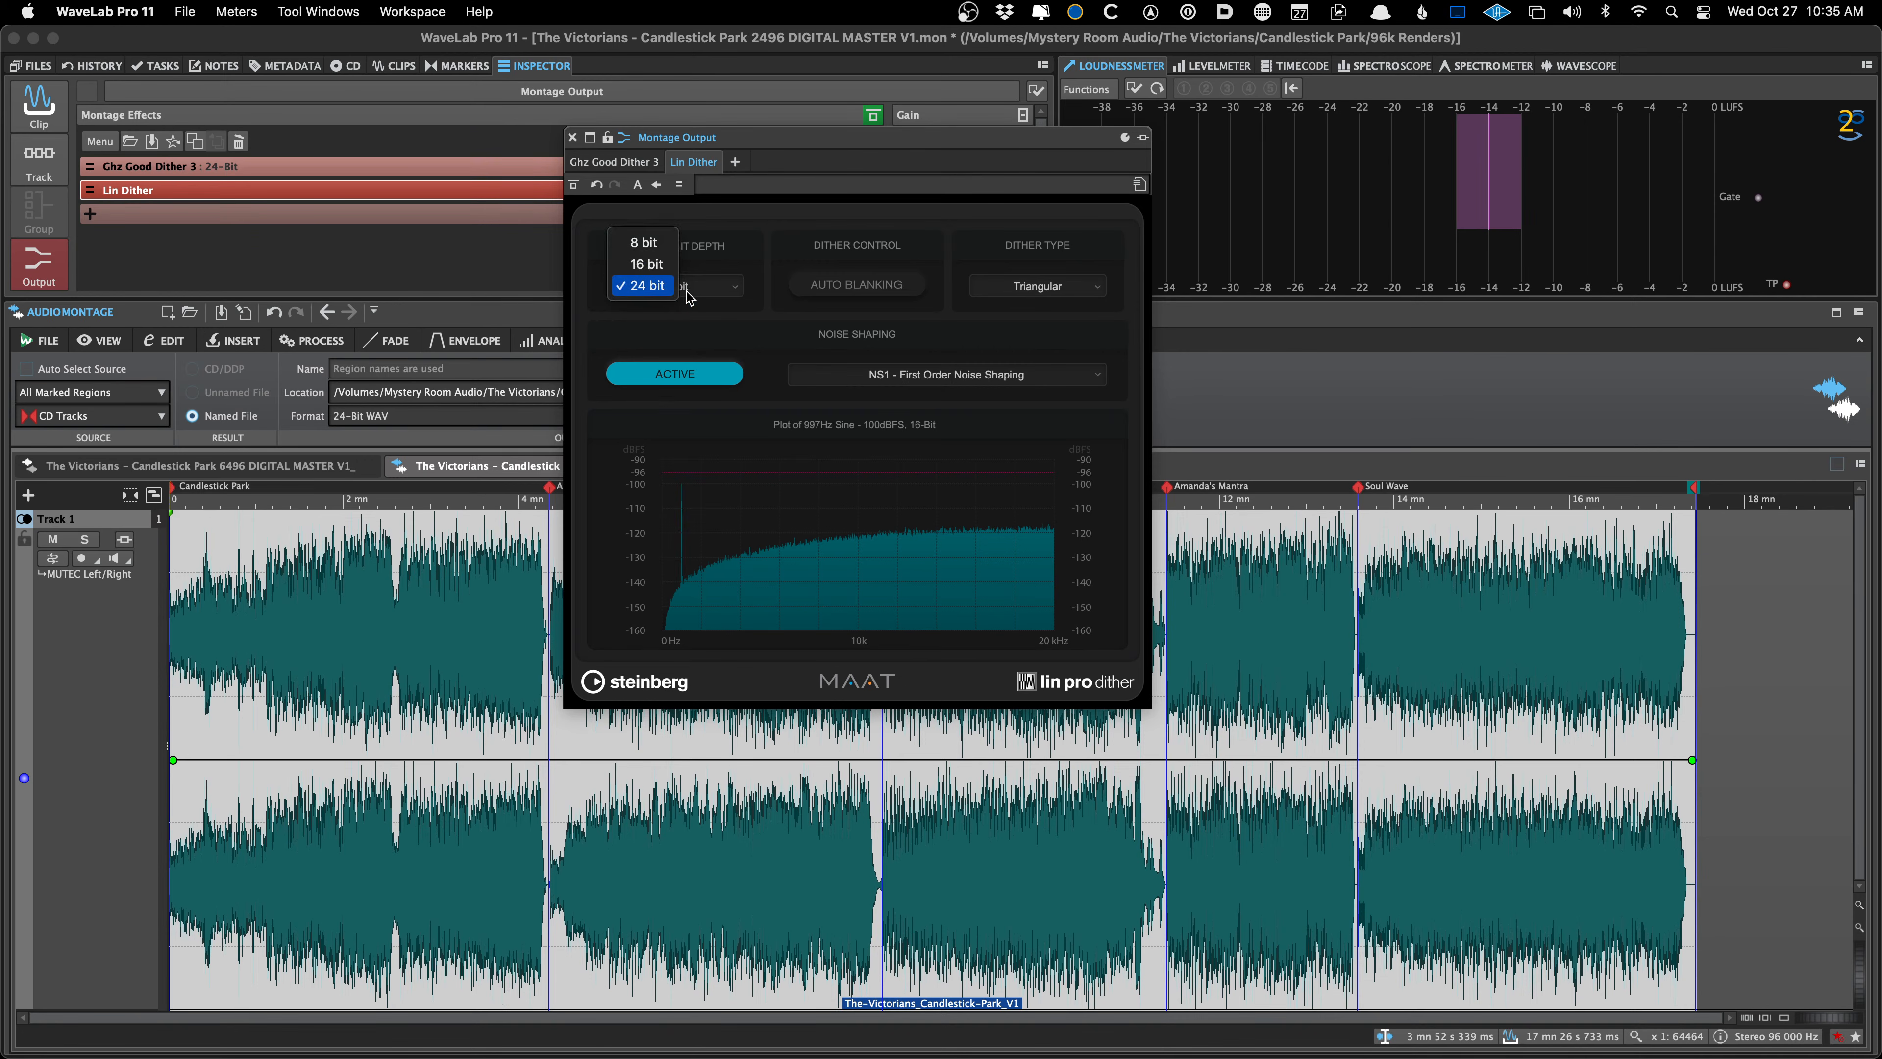
{"action": "left_click", "coordinate": [629, 286]}
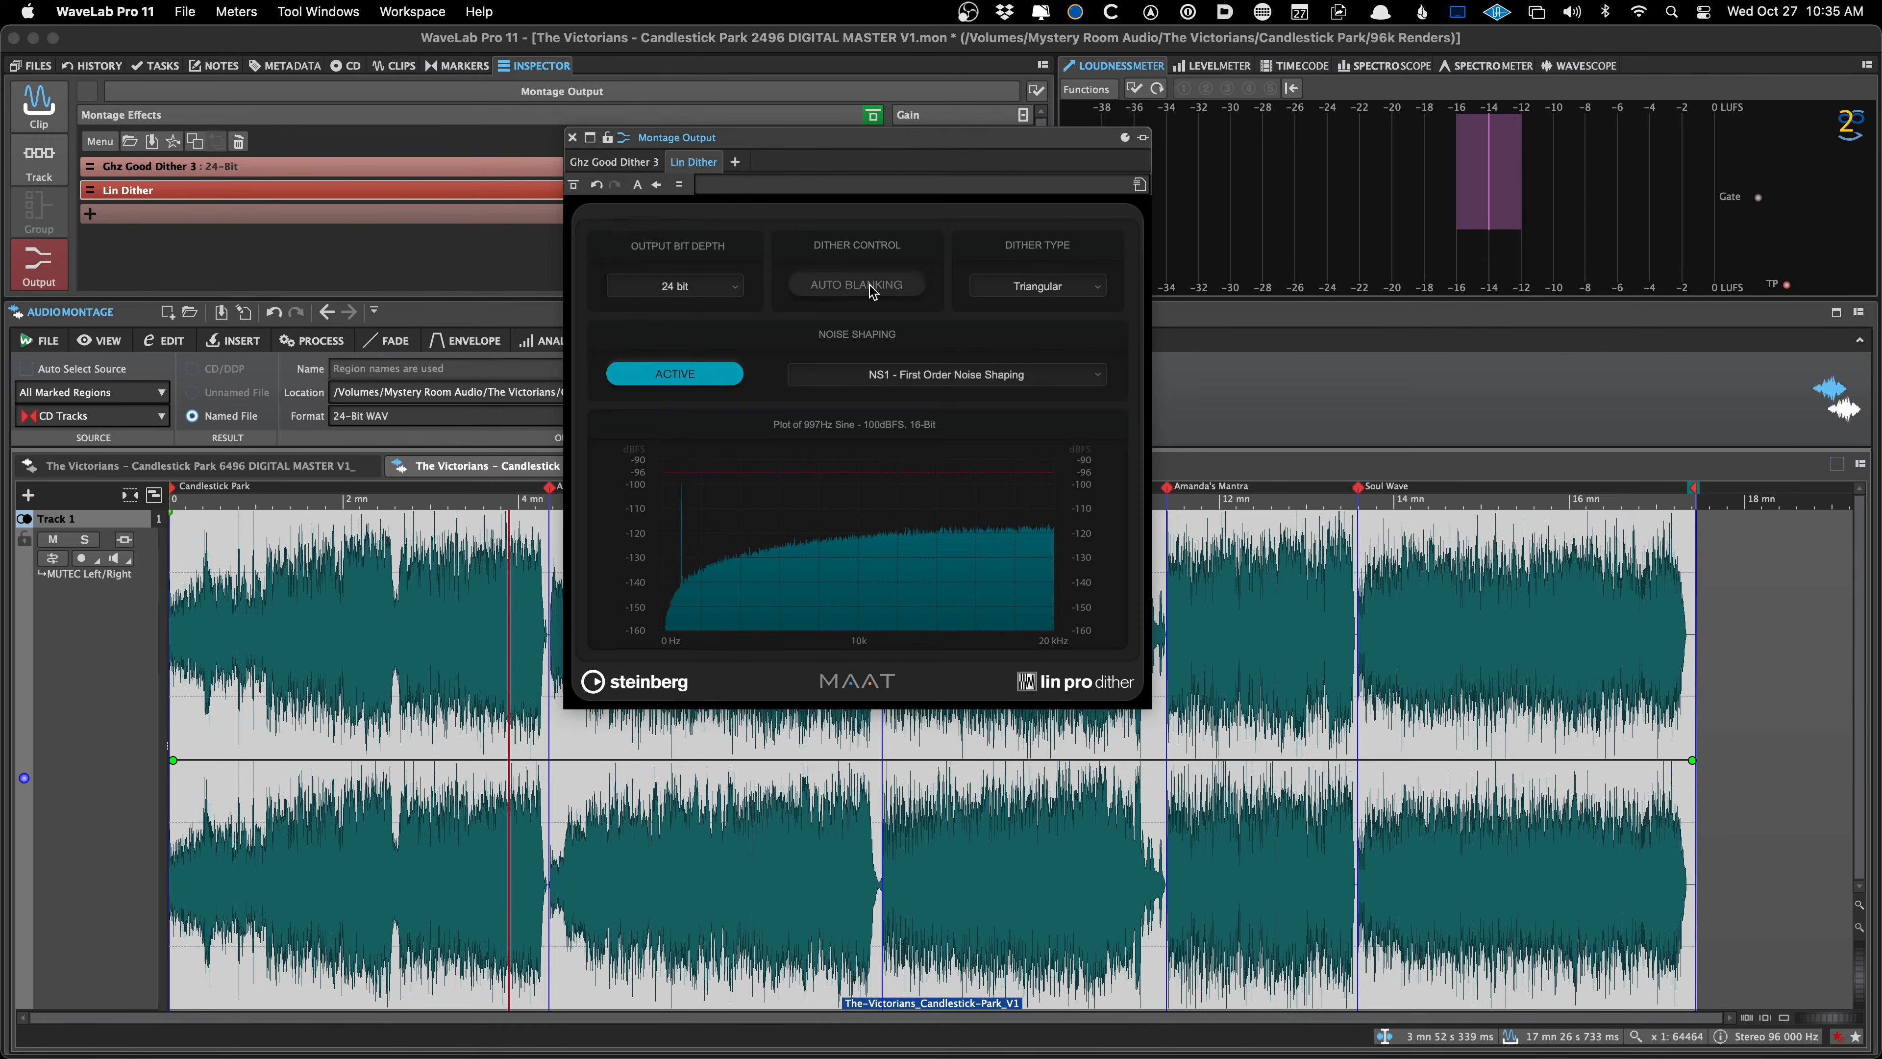
{"action": "left_click", "coordinate": [873, 290]}
{"action": "left_click", "coordinate": [1040, 292]}
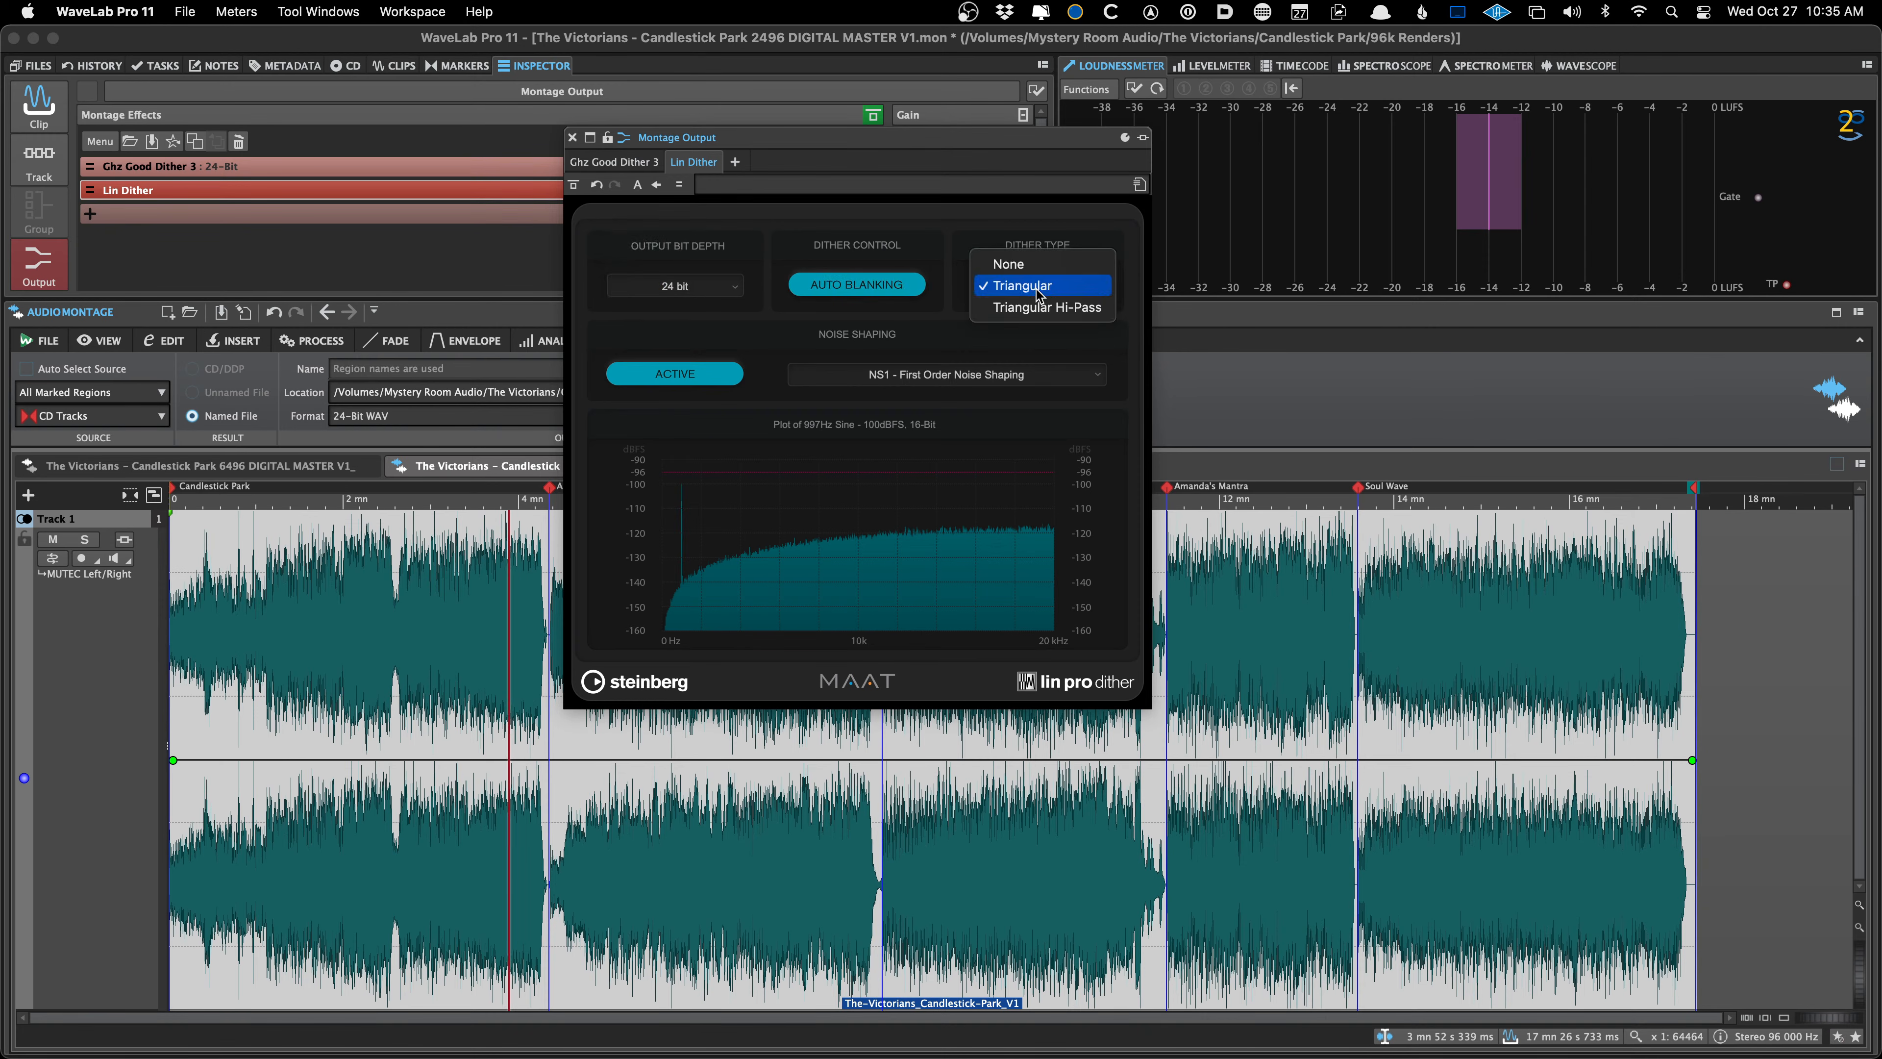
{"action": "left_click", "coordinate": [1039, 293]}
Remove the Lin Dither plug-in from the montage output and close the plug-in window
{"action": "left_click", "coordinate": [698, 164]}
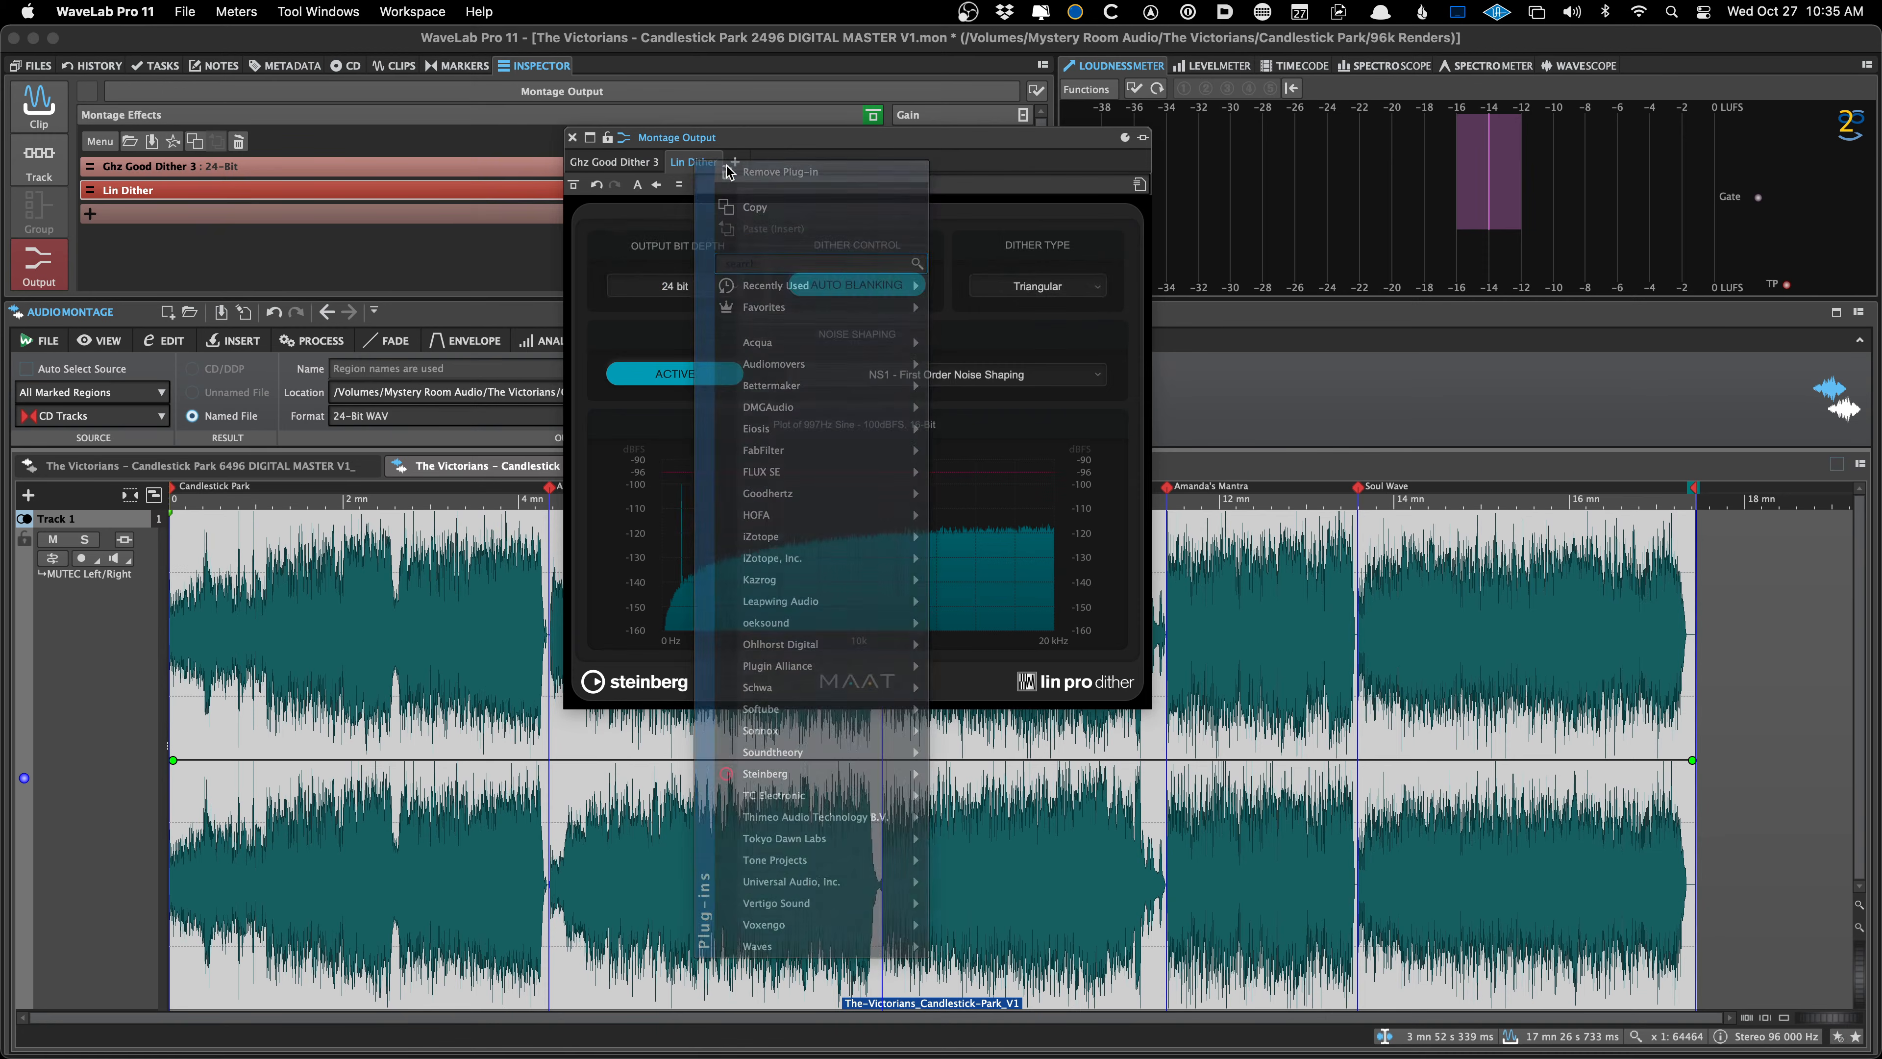
{"action": "left_click", "coordinate": [778, 172]}
{"action": "left_click", "coordinate": [572, 138]}
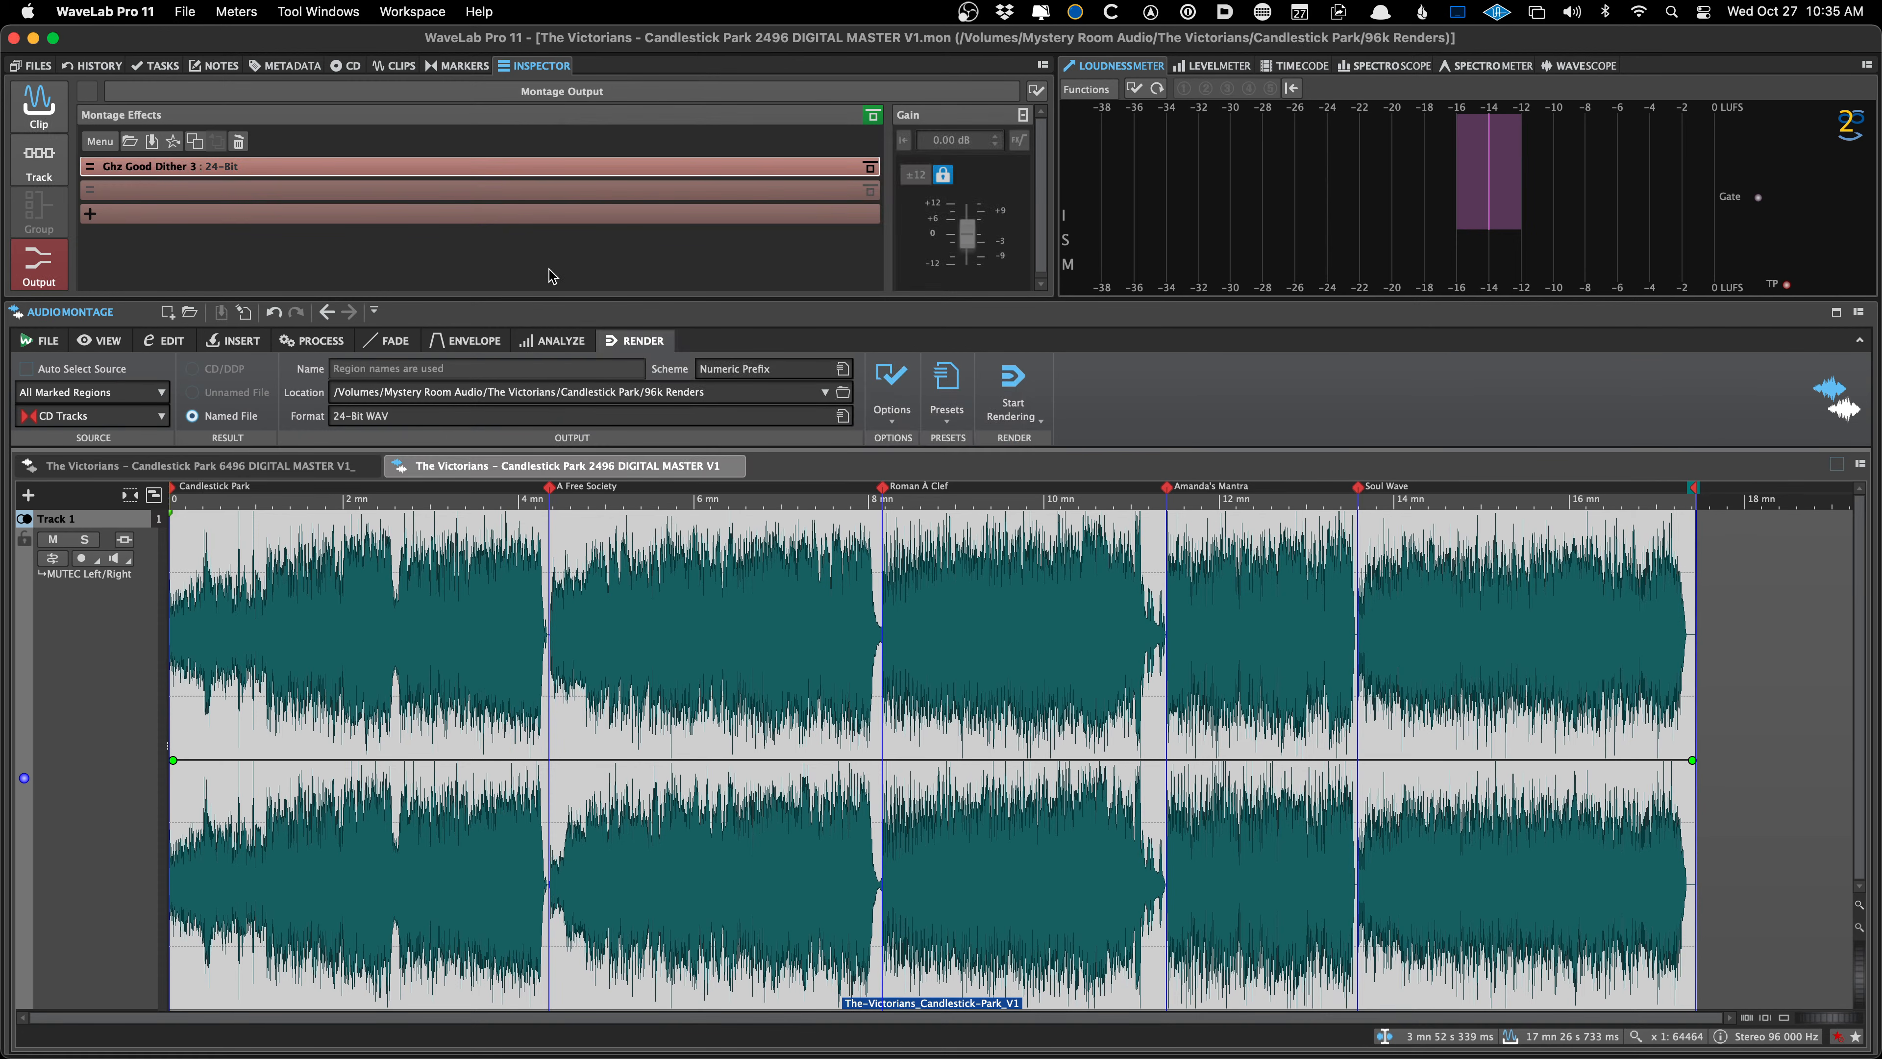
{"action": "left_click", "coordinate": [433, 699]}
Review the montage's metadata fields, including Extra, CART, AXML, IXML and the ID3 / iTunes sections, without changing them
{"action": "left_click", "coordinate": [285, 66]}
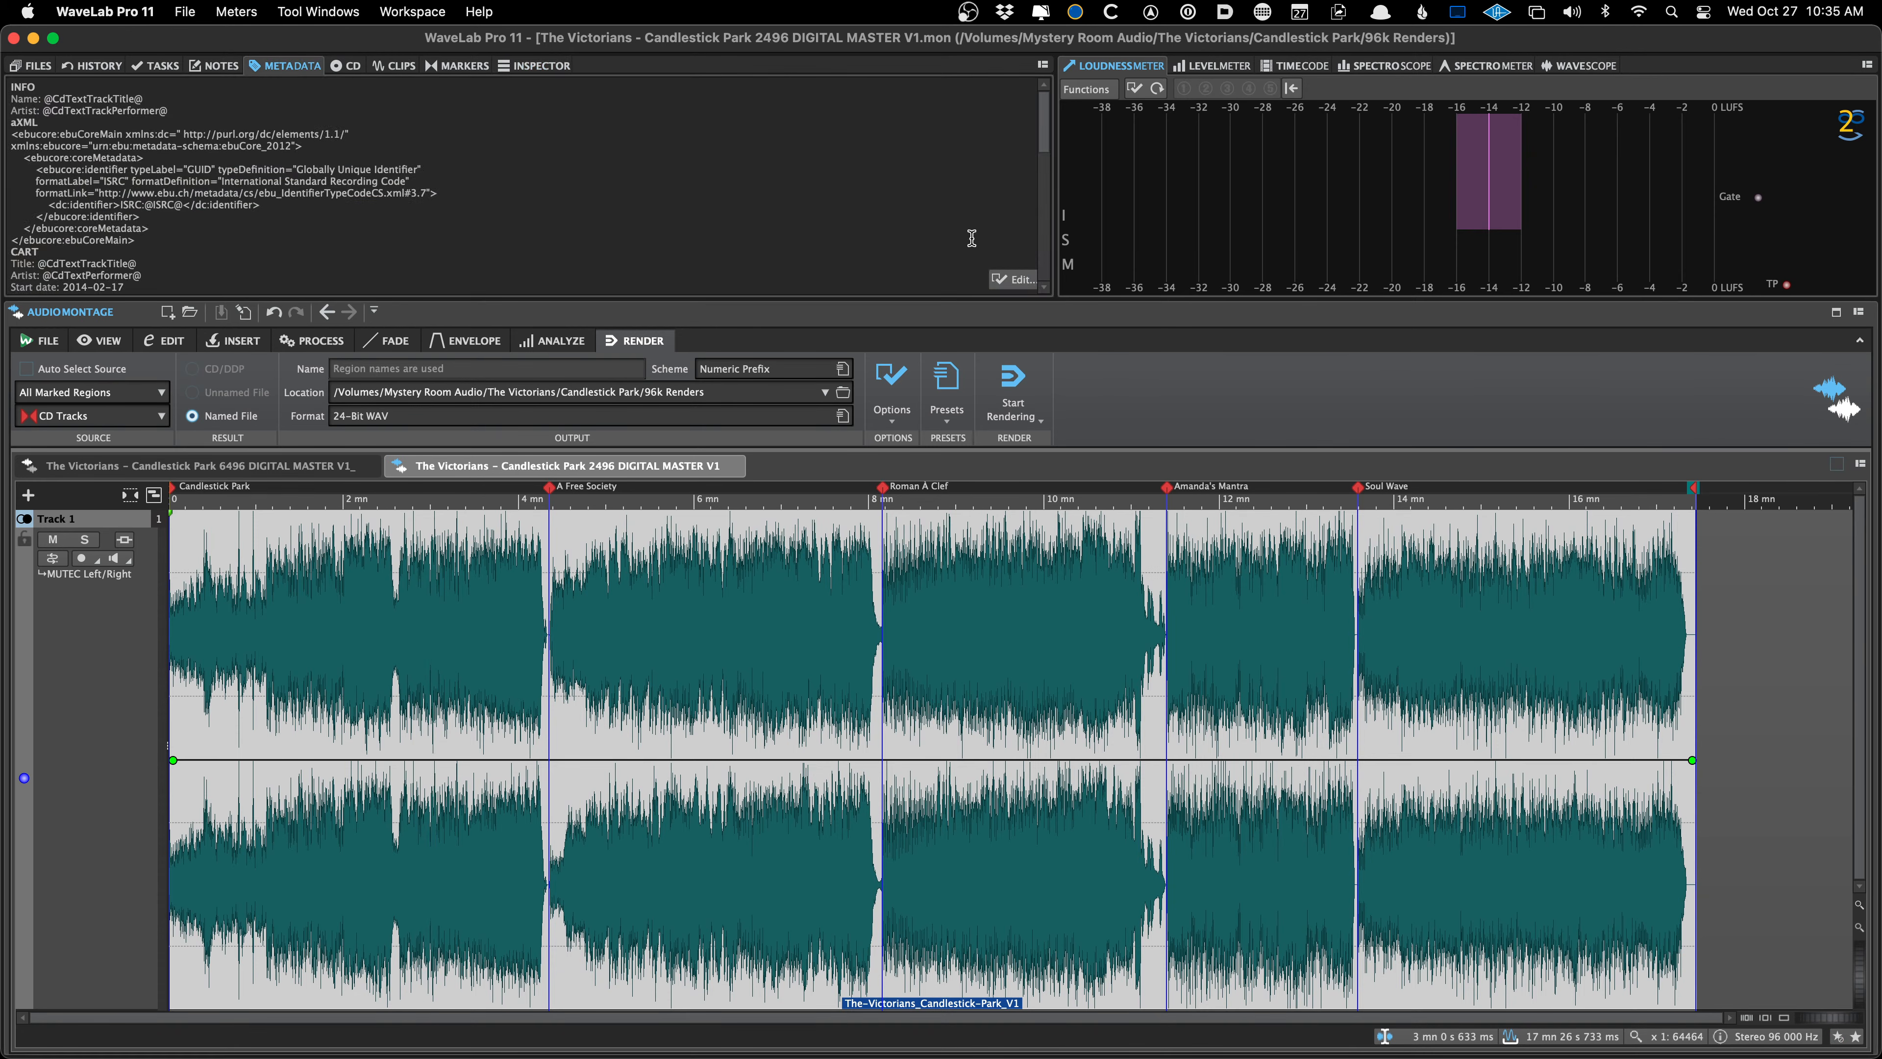
{"action": "left_click", "coordinate": [1013, 279]}
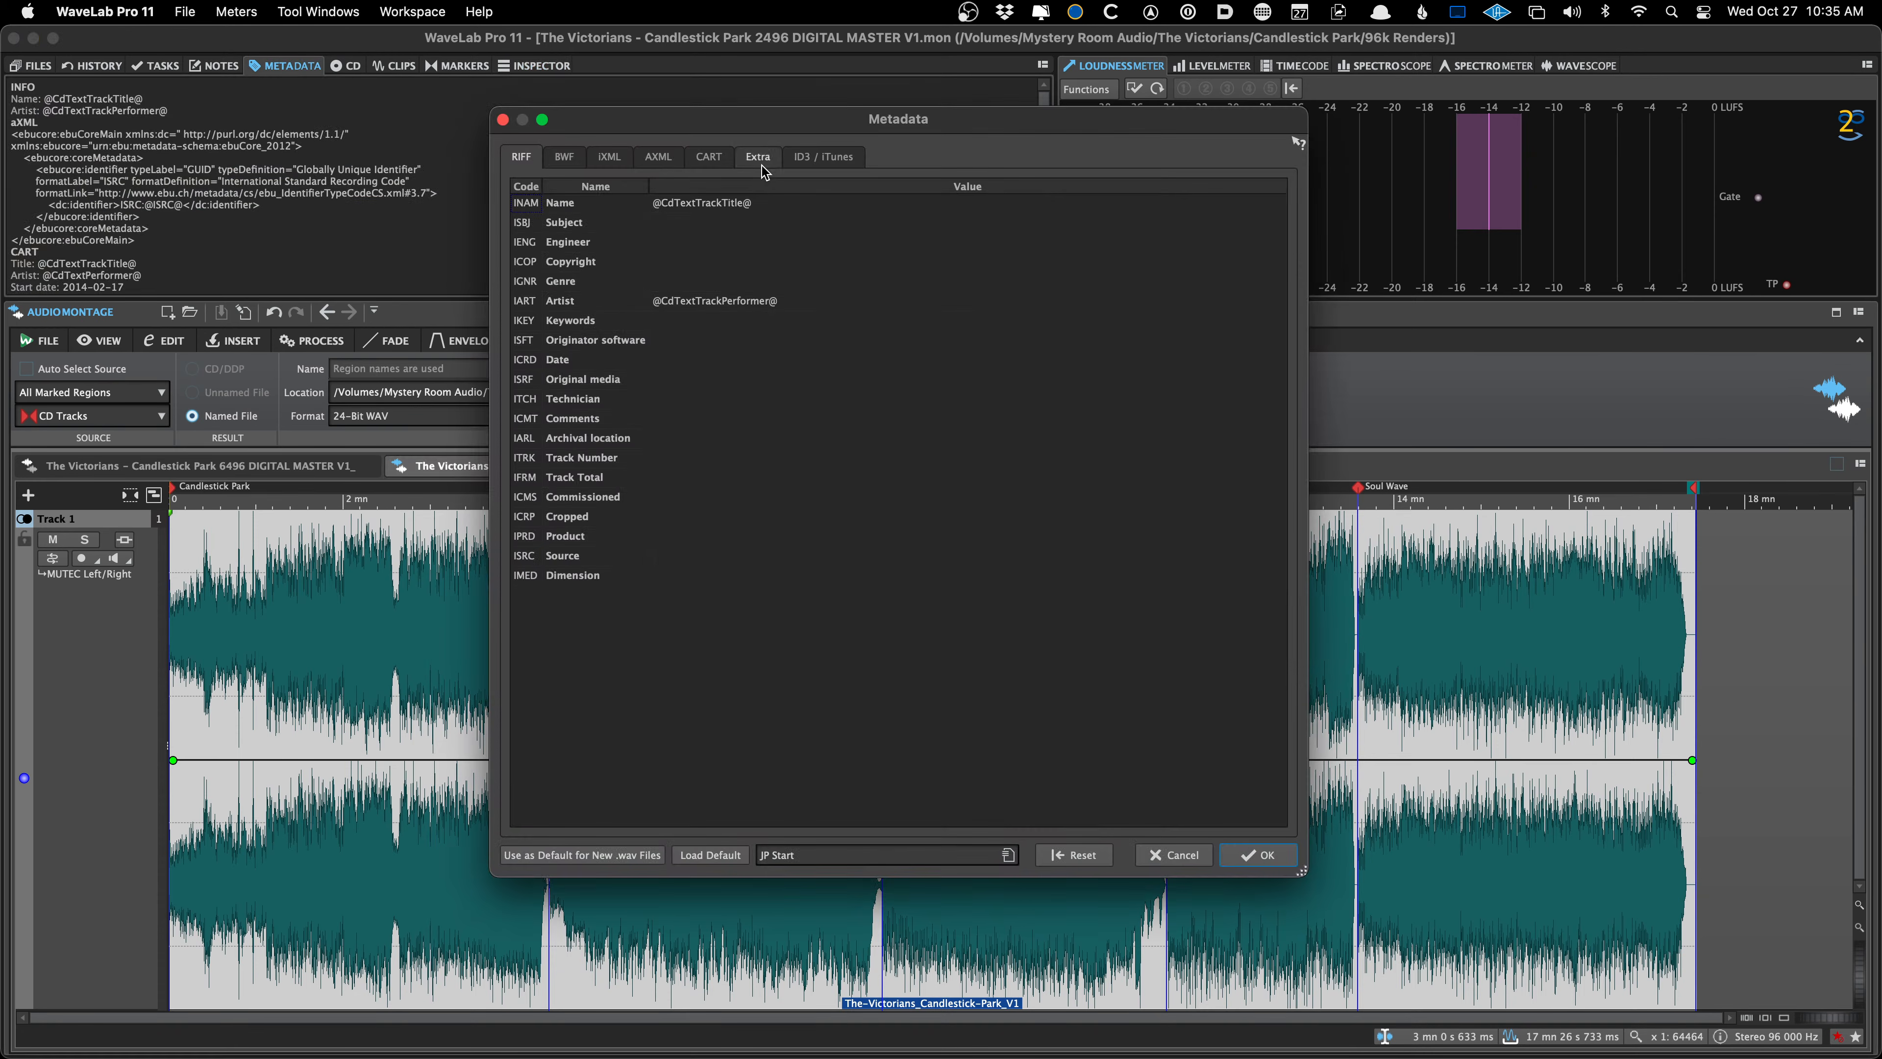
{"action": "left_click", "coordinate": [759, 160]}
{"action": "left_click", "coordinate": [708, 159]}
{"action": "left_click", "coordinate": [658, 158]}
{"action": "left_click", "coordinate": [610, 158]}
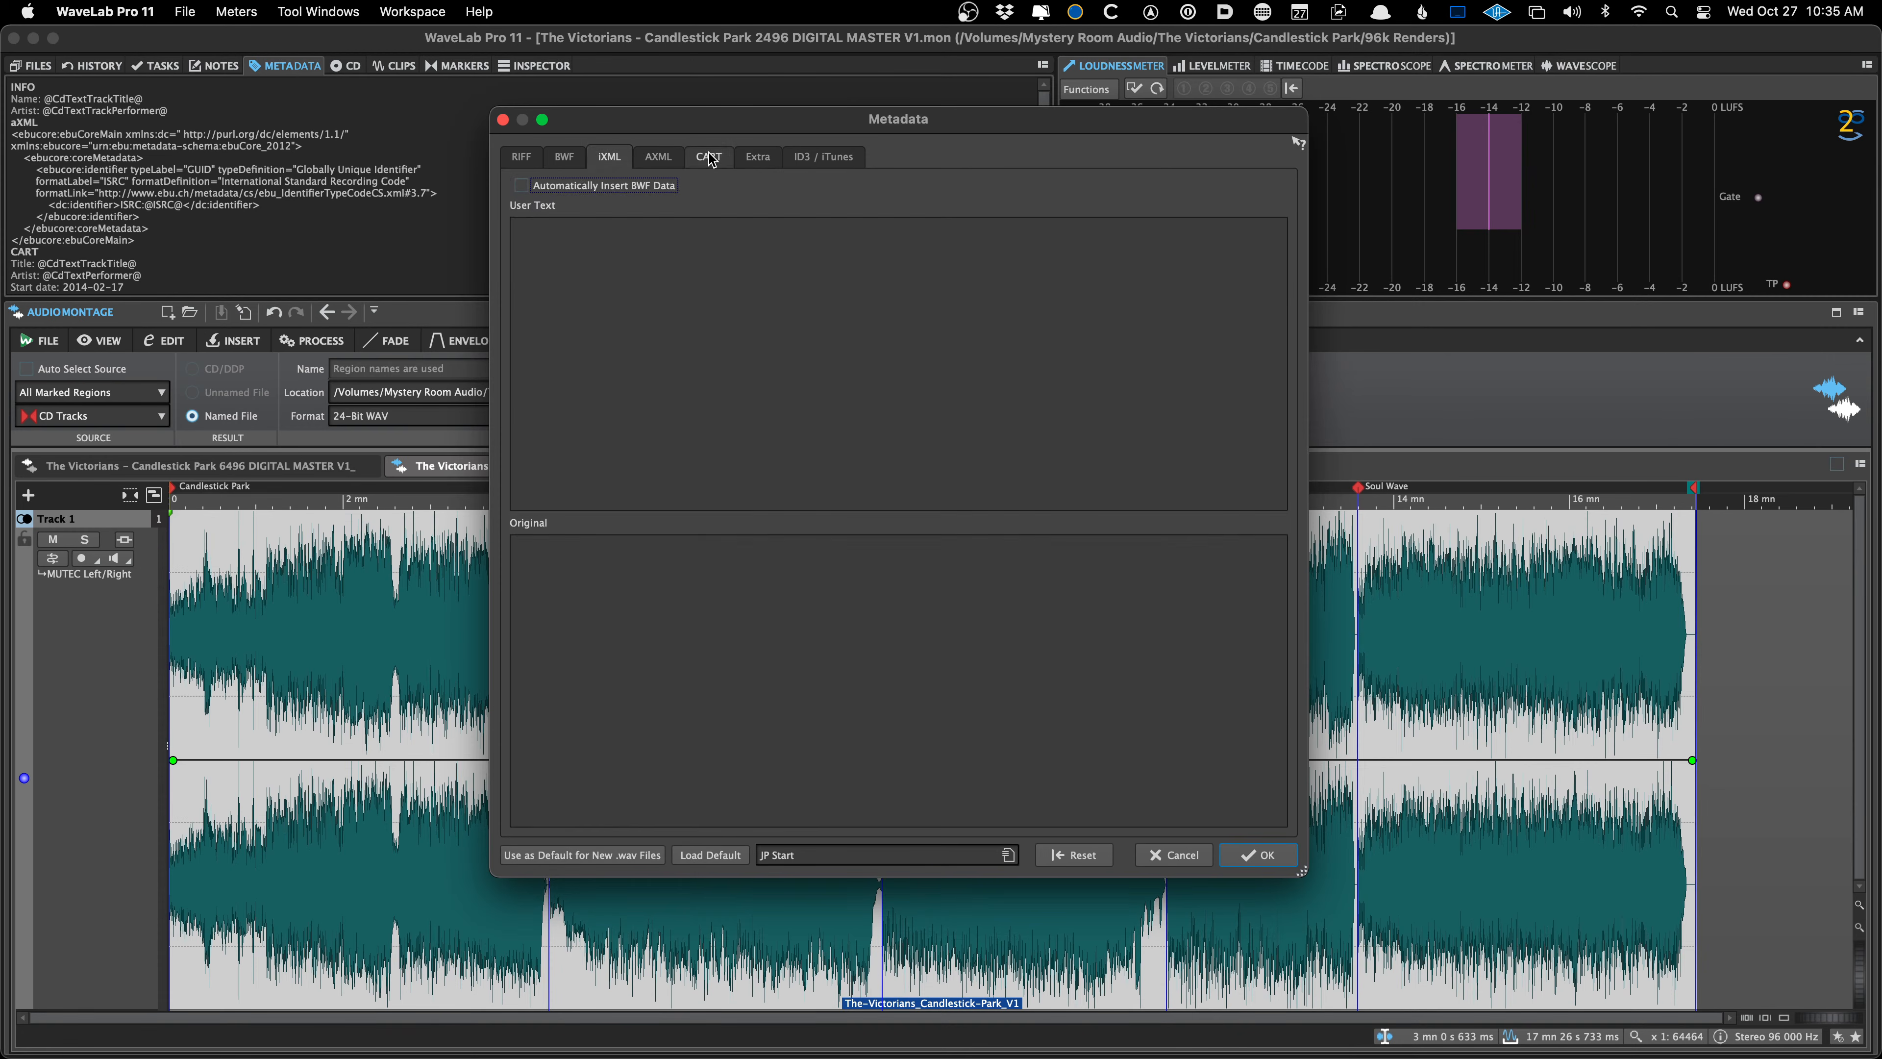
{"action": "left_click", "coordinate": [823, 156]}
{"action": "left_click", "coordinate": [697, 190]}
{"action": "left_click", "coordinate": [644, 189]}
{"action": "left_click", "coordinate": [591, 190]}
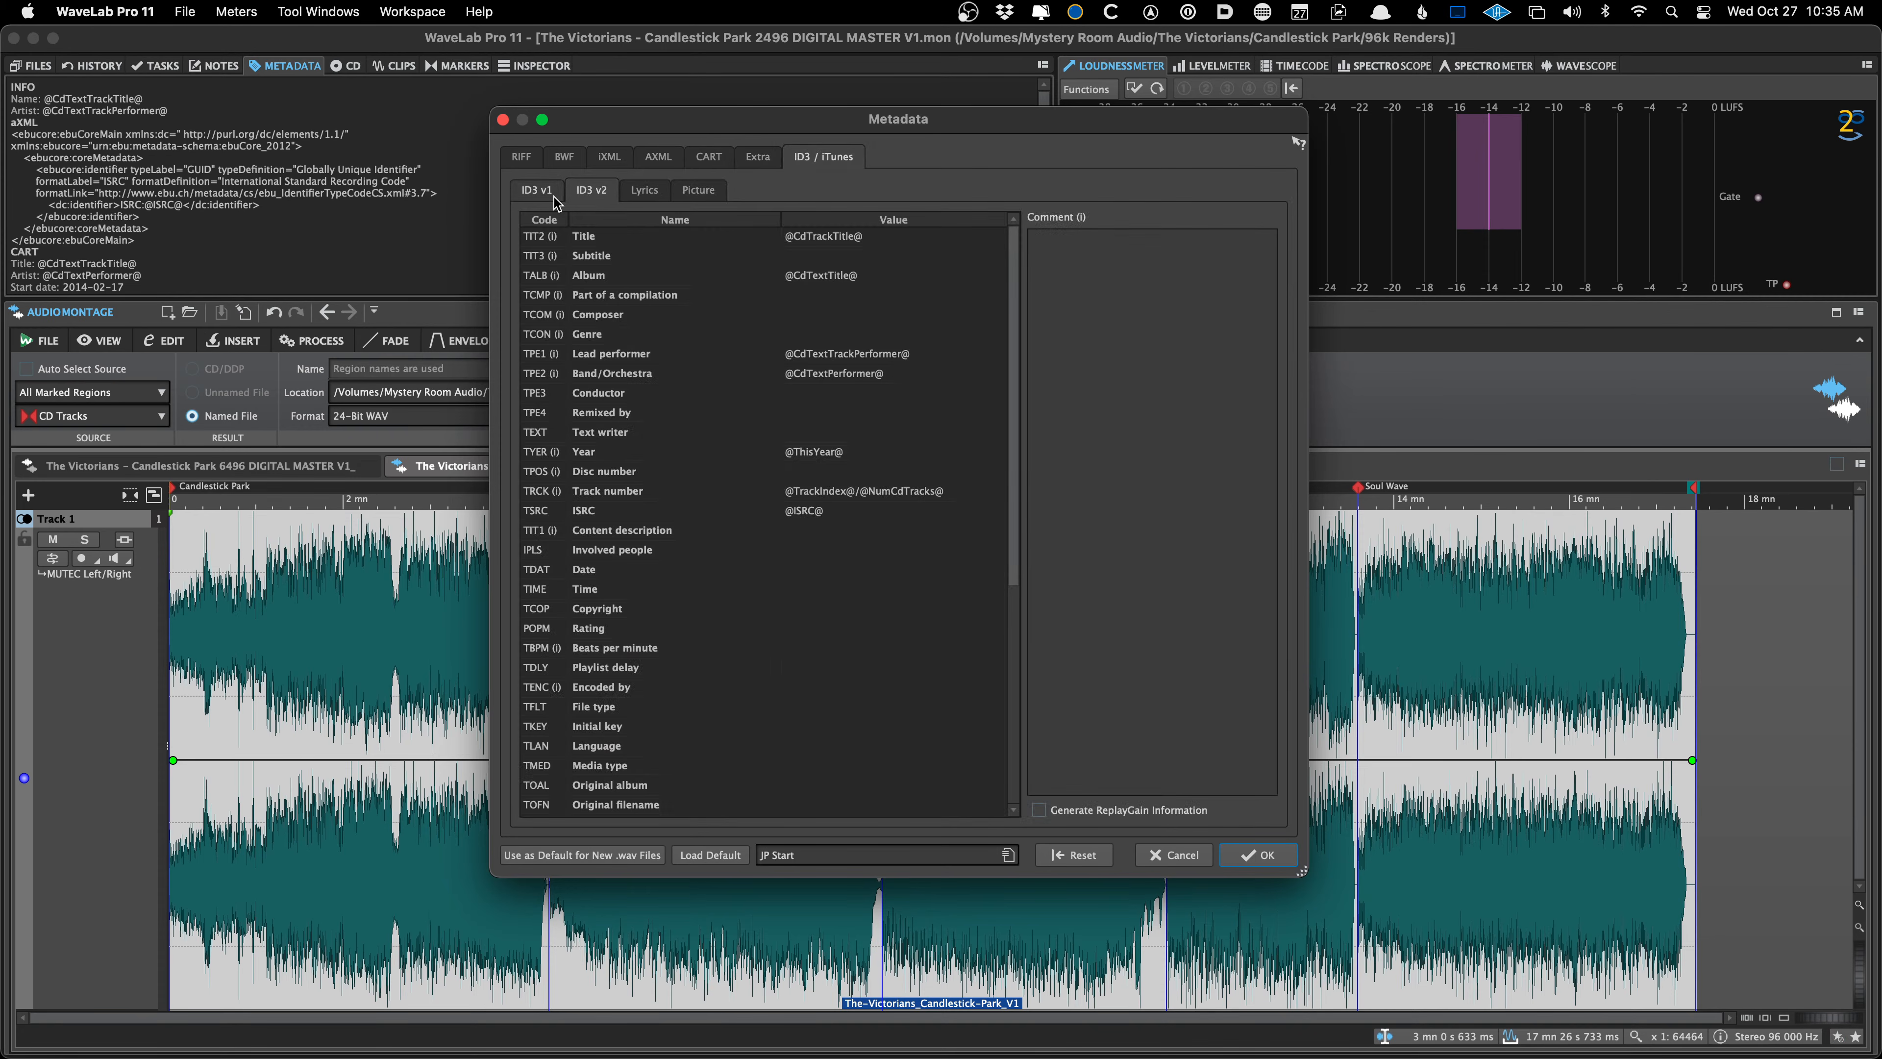
{"action": "left_click", "coordinate": [1180, 859]}
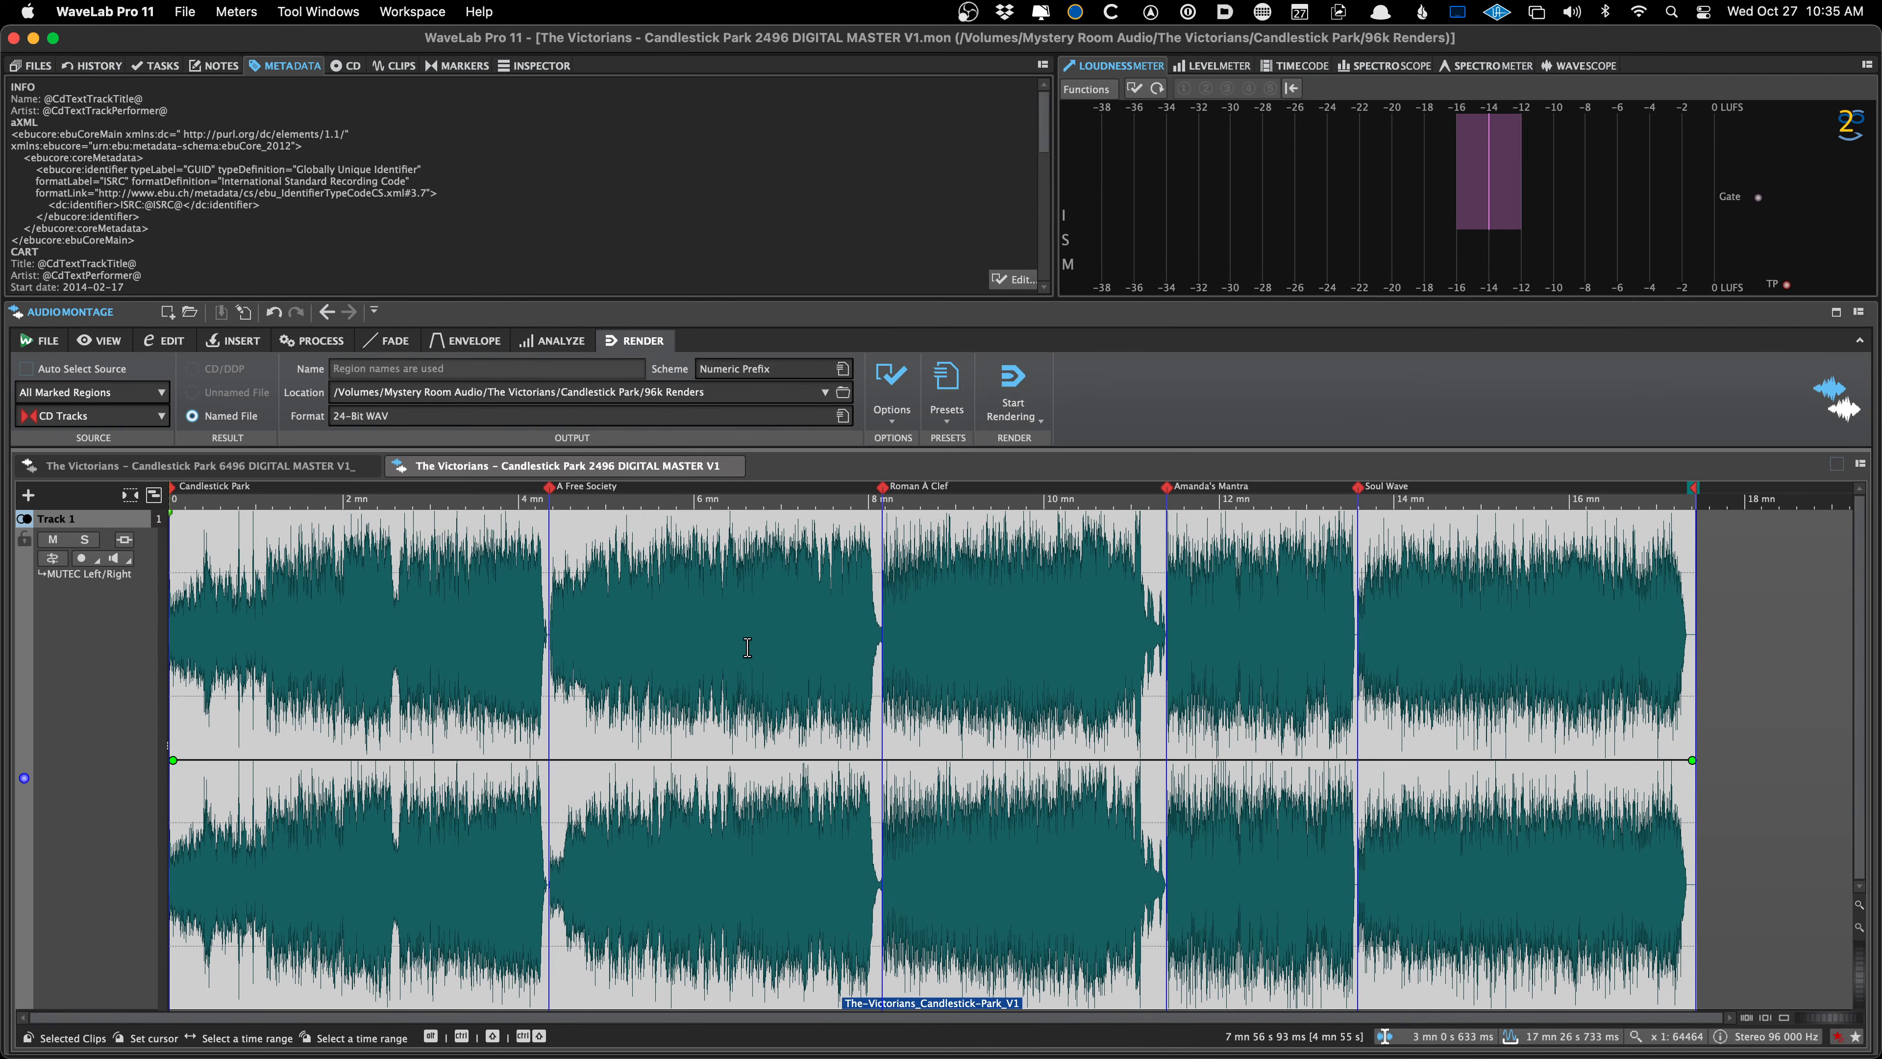
Apply the 24-Bit WAV Tracks render preset and replace the output location's 96k Renders folder with The-Victorians_Candlestick-Park_V1
{"action": "left_click", "coordinate": [945, 408]}
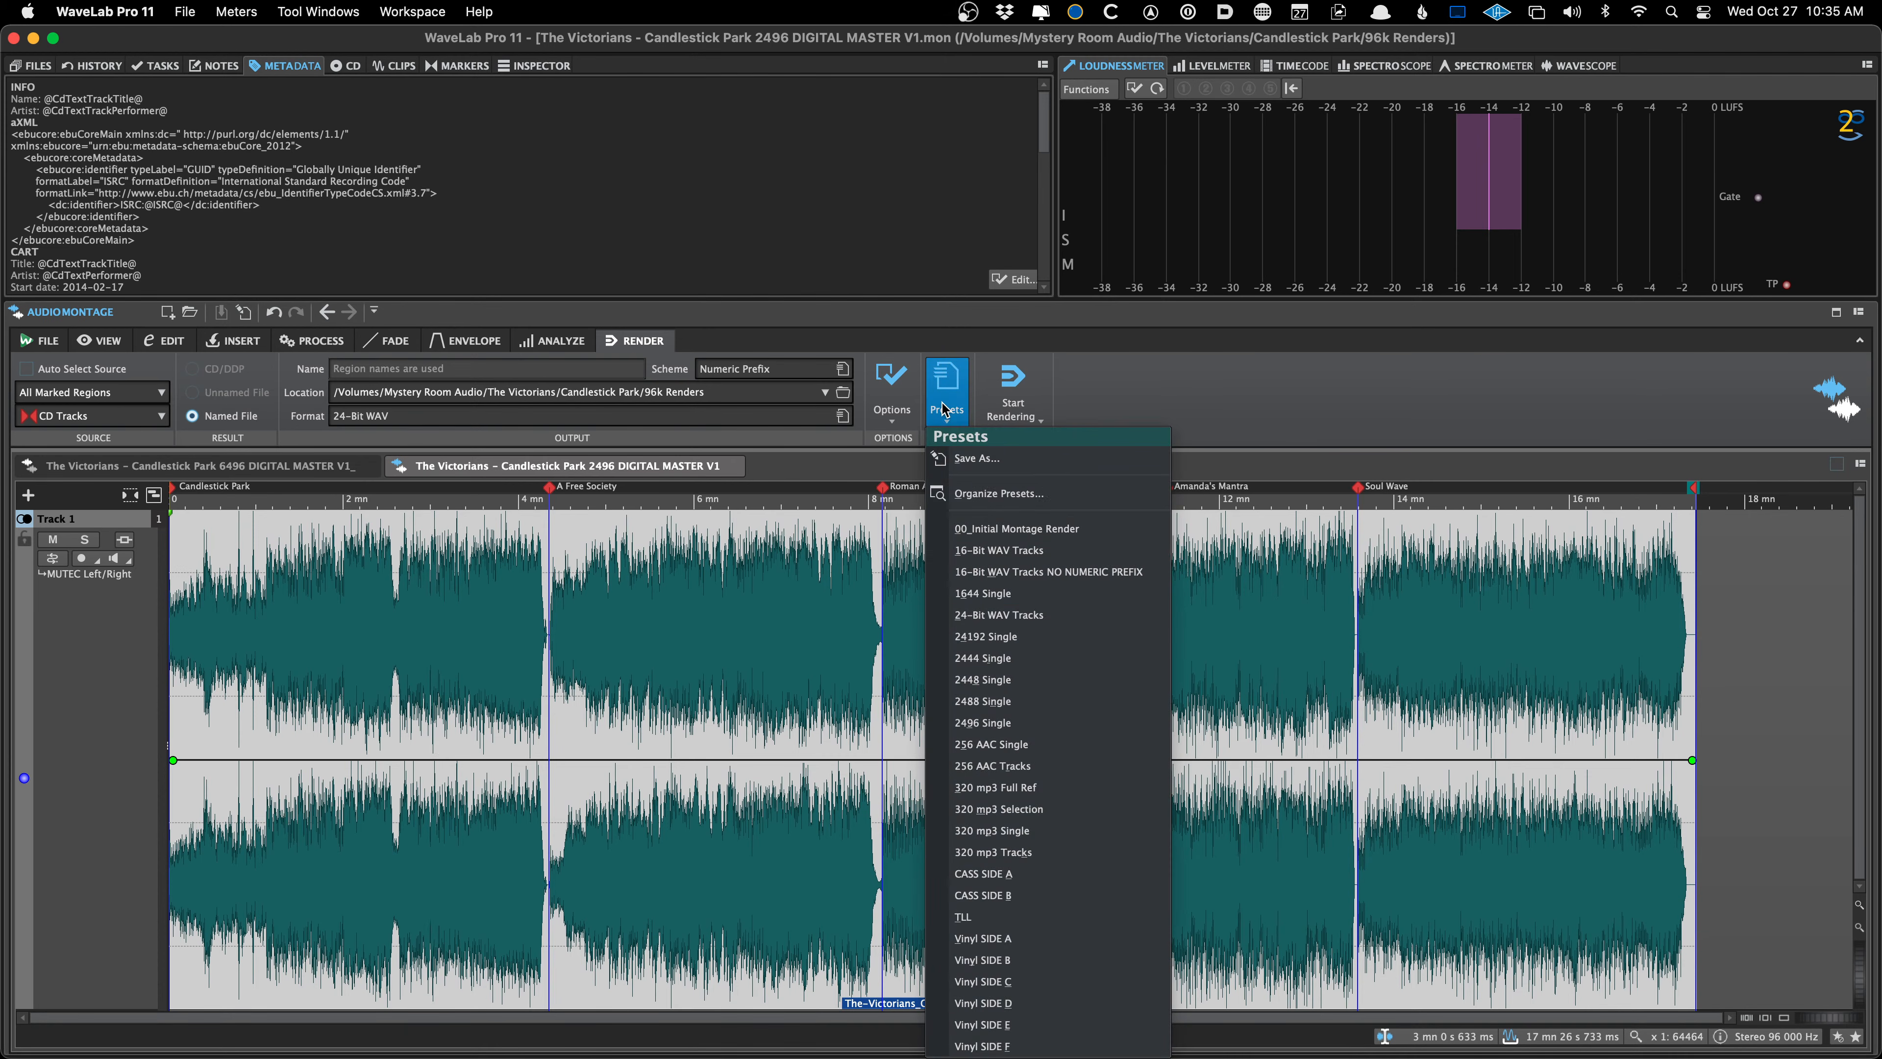
{"action": "left_click", "coordinate": [1025, 619]}
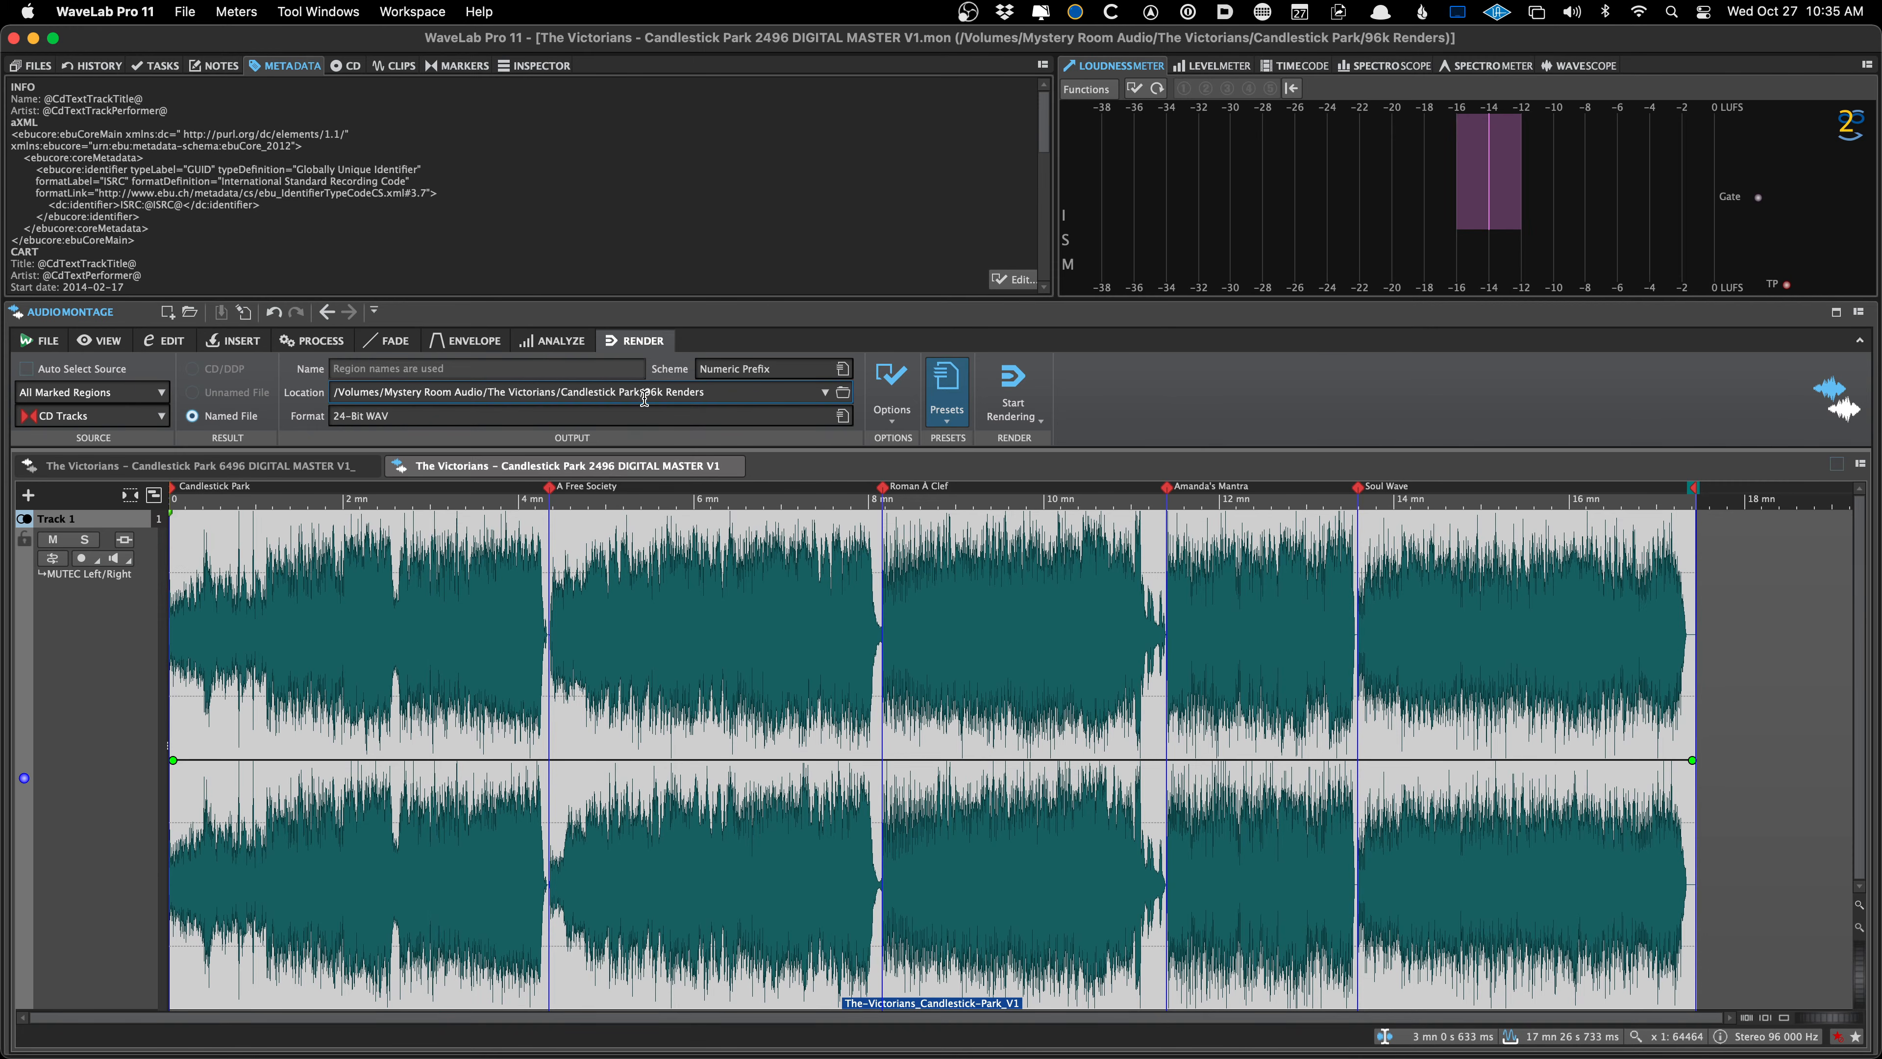
{"action": "left_click", "coordinate": [32, 66]}
{"action": "left_click", "coordinate": [141, 128]}
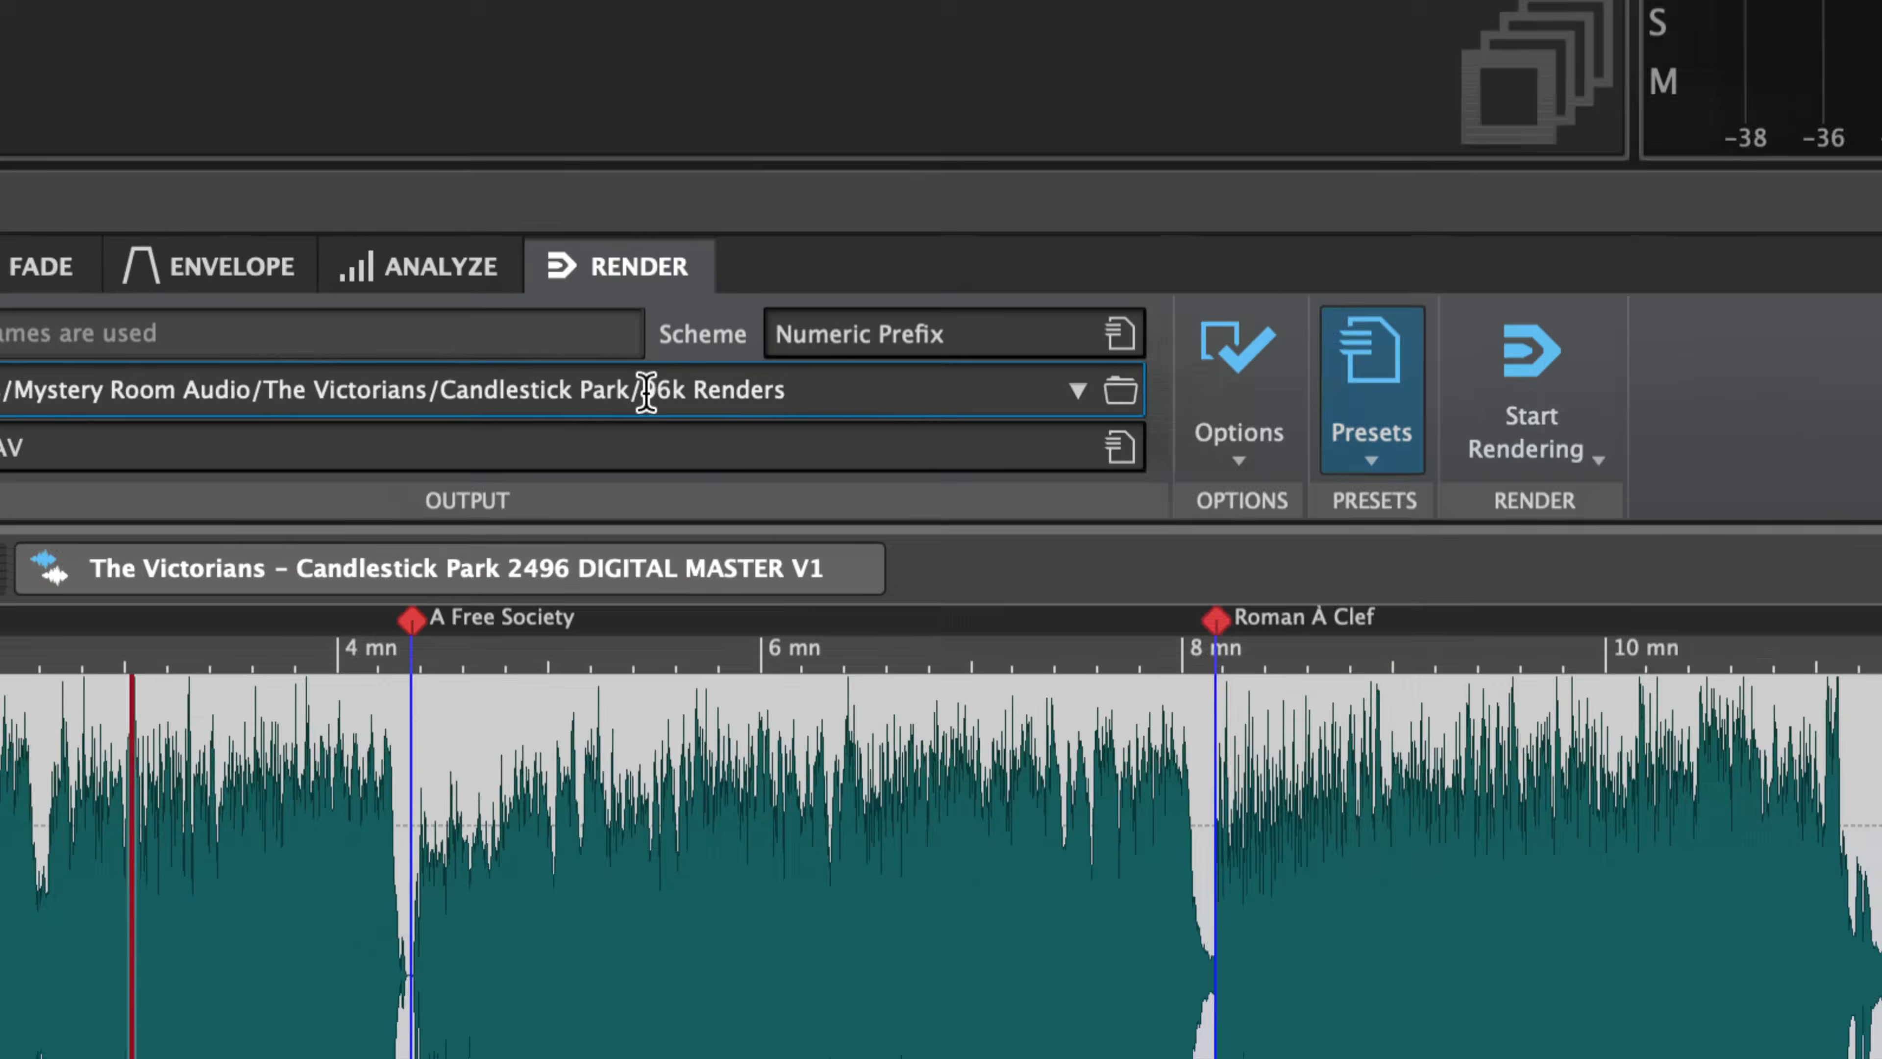
{"action": "left_click_drag", "start_coordinate": [643, 392], "coordinate": [904, 394]}
{"action": "type", "text": "The-Victorians_Candlestick-Park_V1.wav"}
{"action": "key", "text": "BackSpace"}
{"action": "key", "text": "BackSpace"}
{"action": "key", "text": "BackSpace"}
{"action": "key", "text": "BackSpace"}
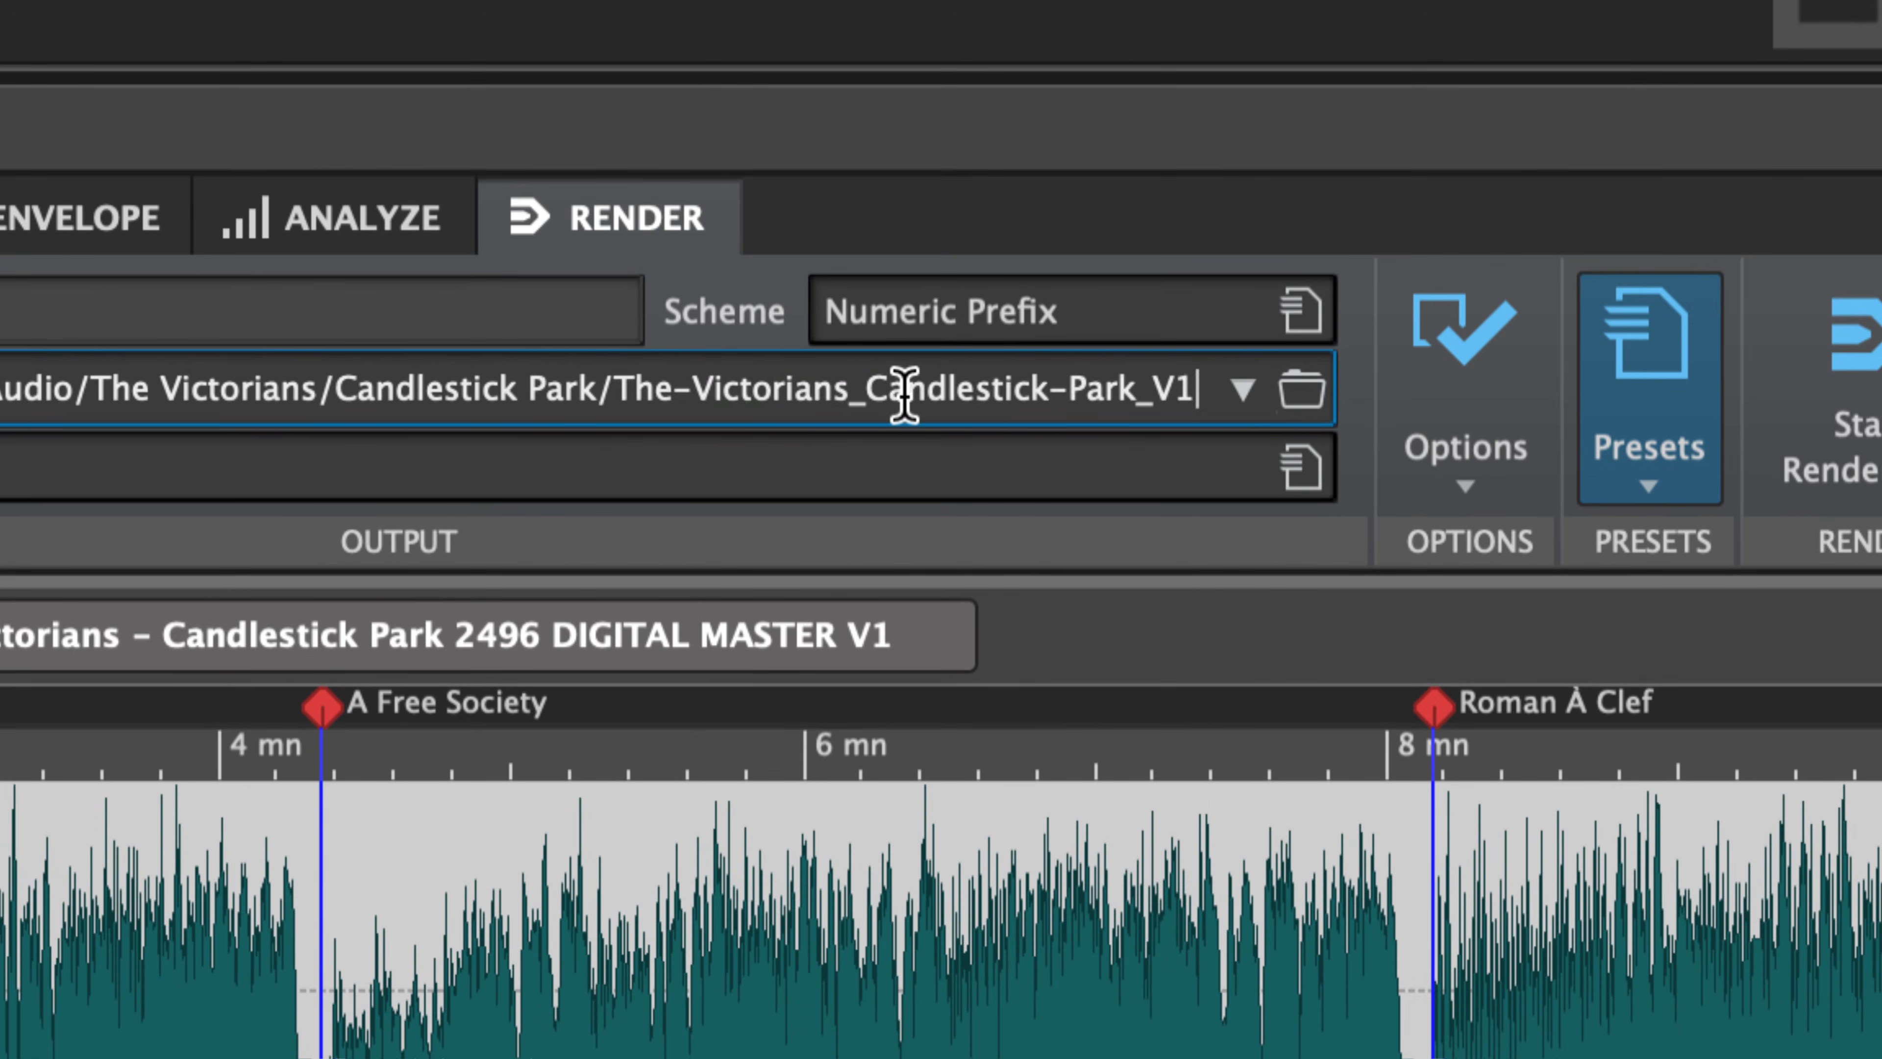
Insert 2496_WAV_ before V1 in the output location's folder name and render the tracks
{"action": "key", "text": "Left"}
{"action": "key", "text": "Left"}
{"action": "type", "text": "2496_WAV_"}
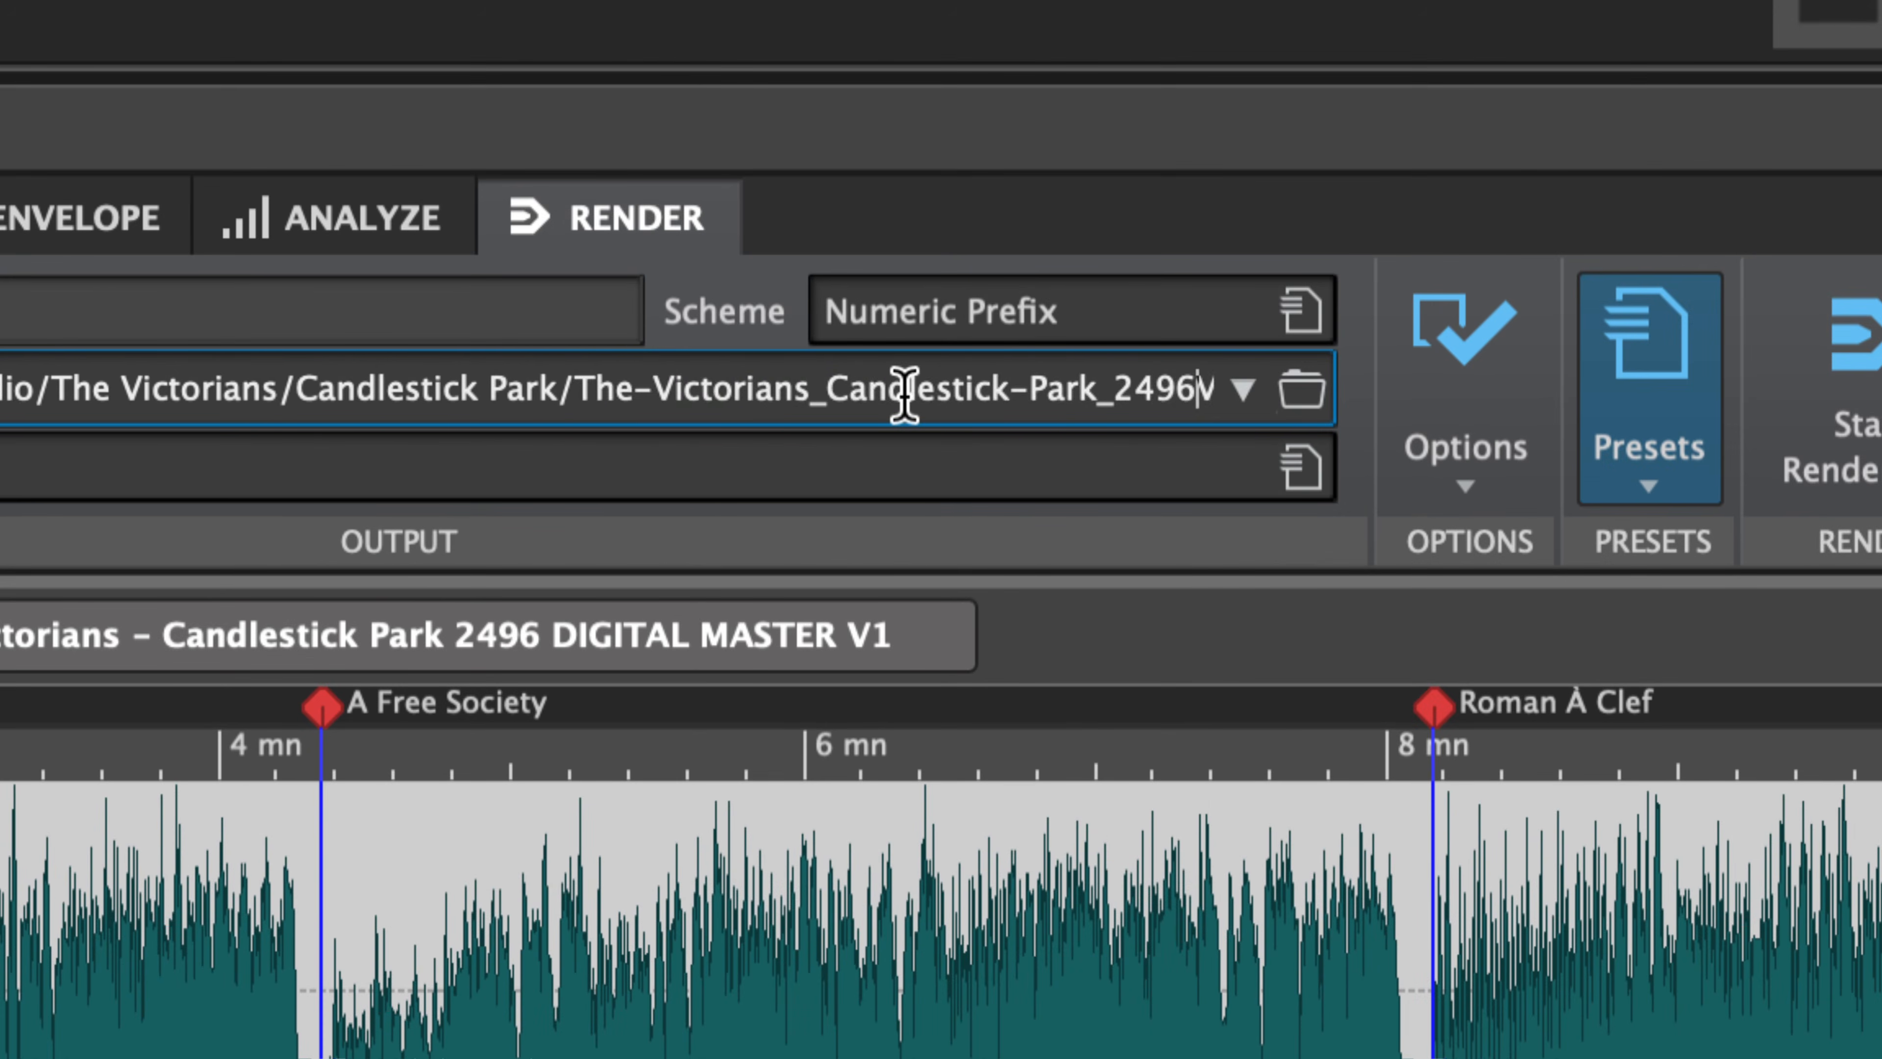
{"action": "key", "text": "Right"}
{"action": "key", "text": "Right"}
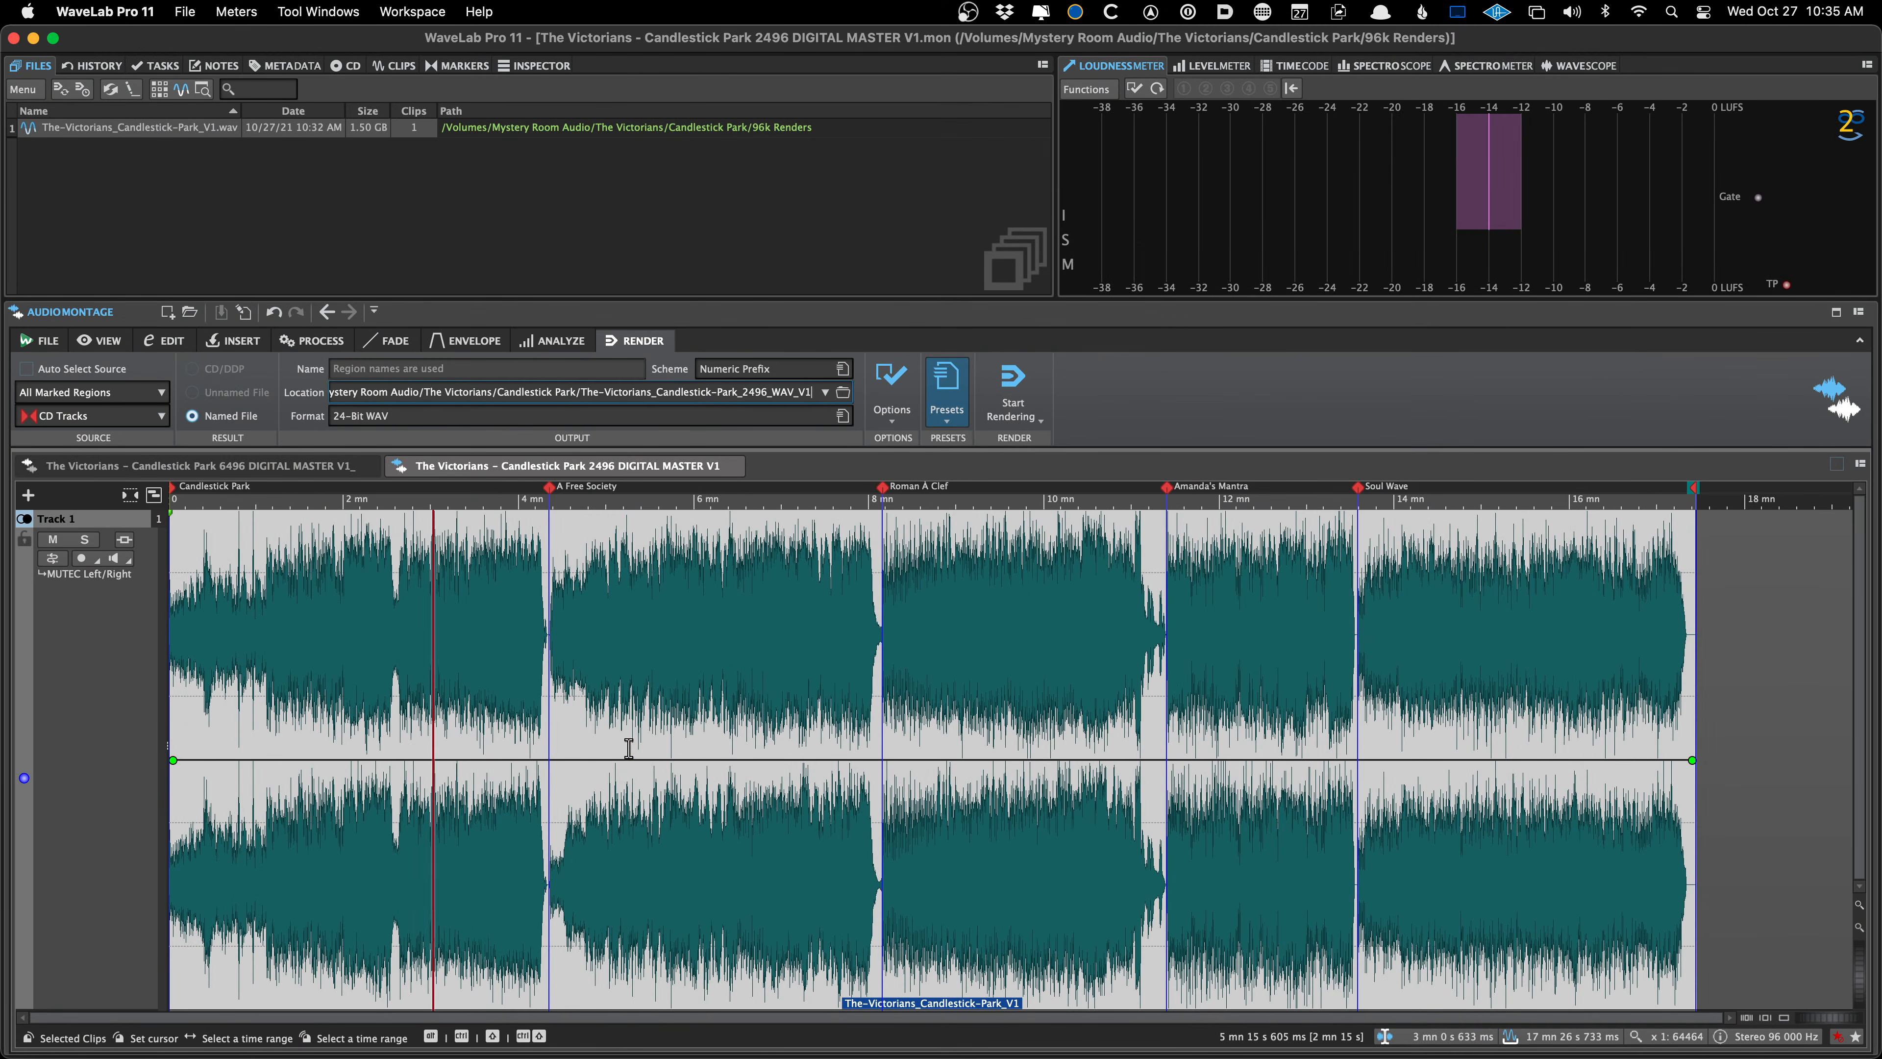
{"action": "left_click", "coordinate": [629, 748]}
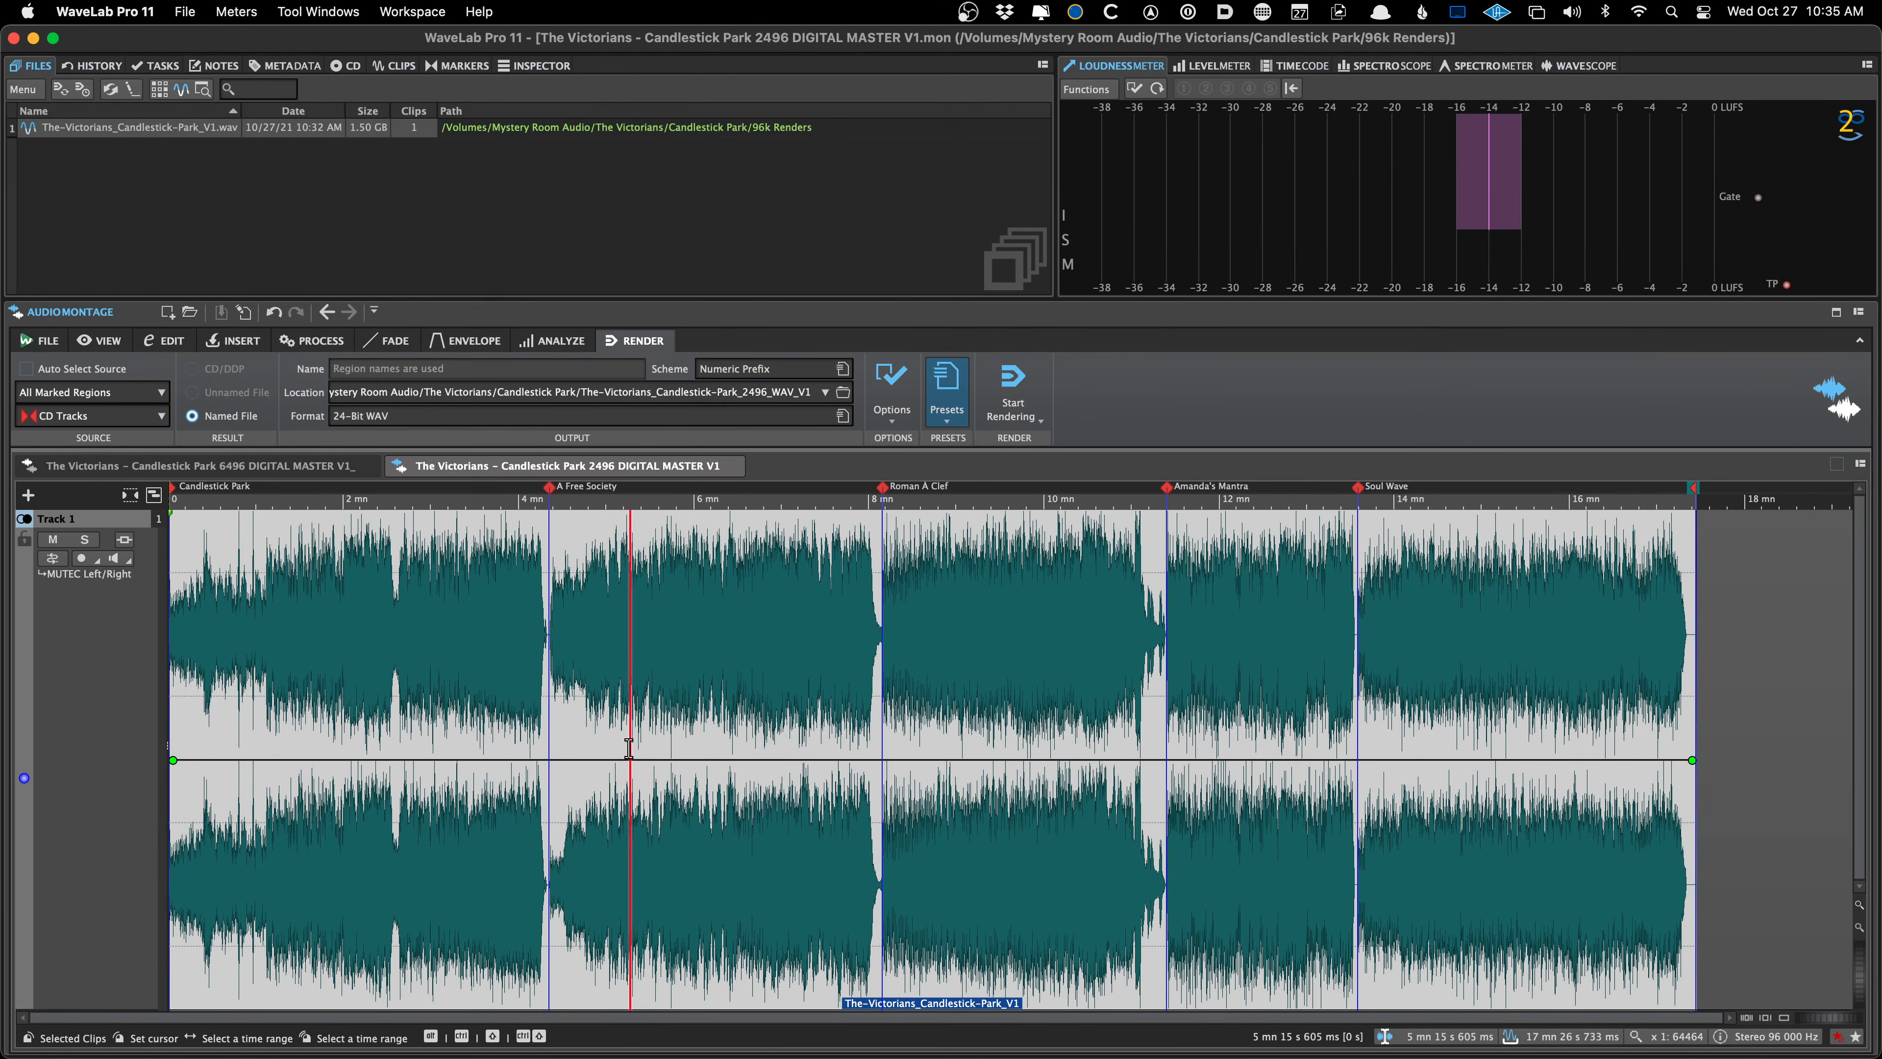
{"action": "key", "text": "super+r"}
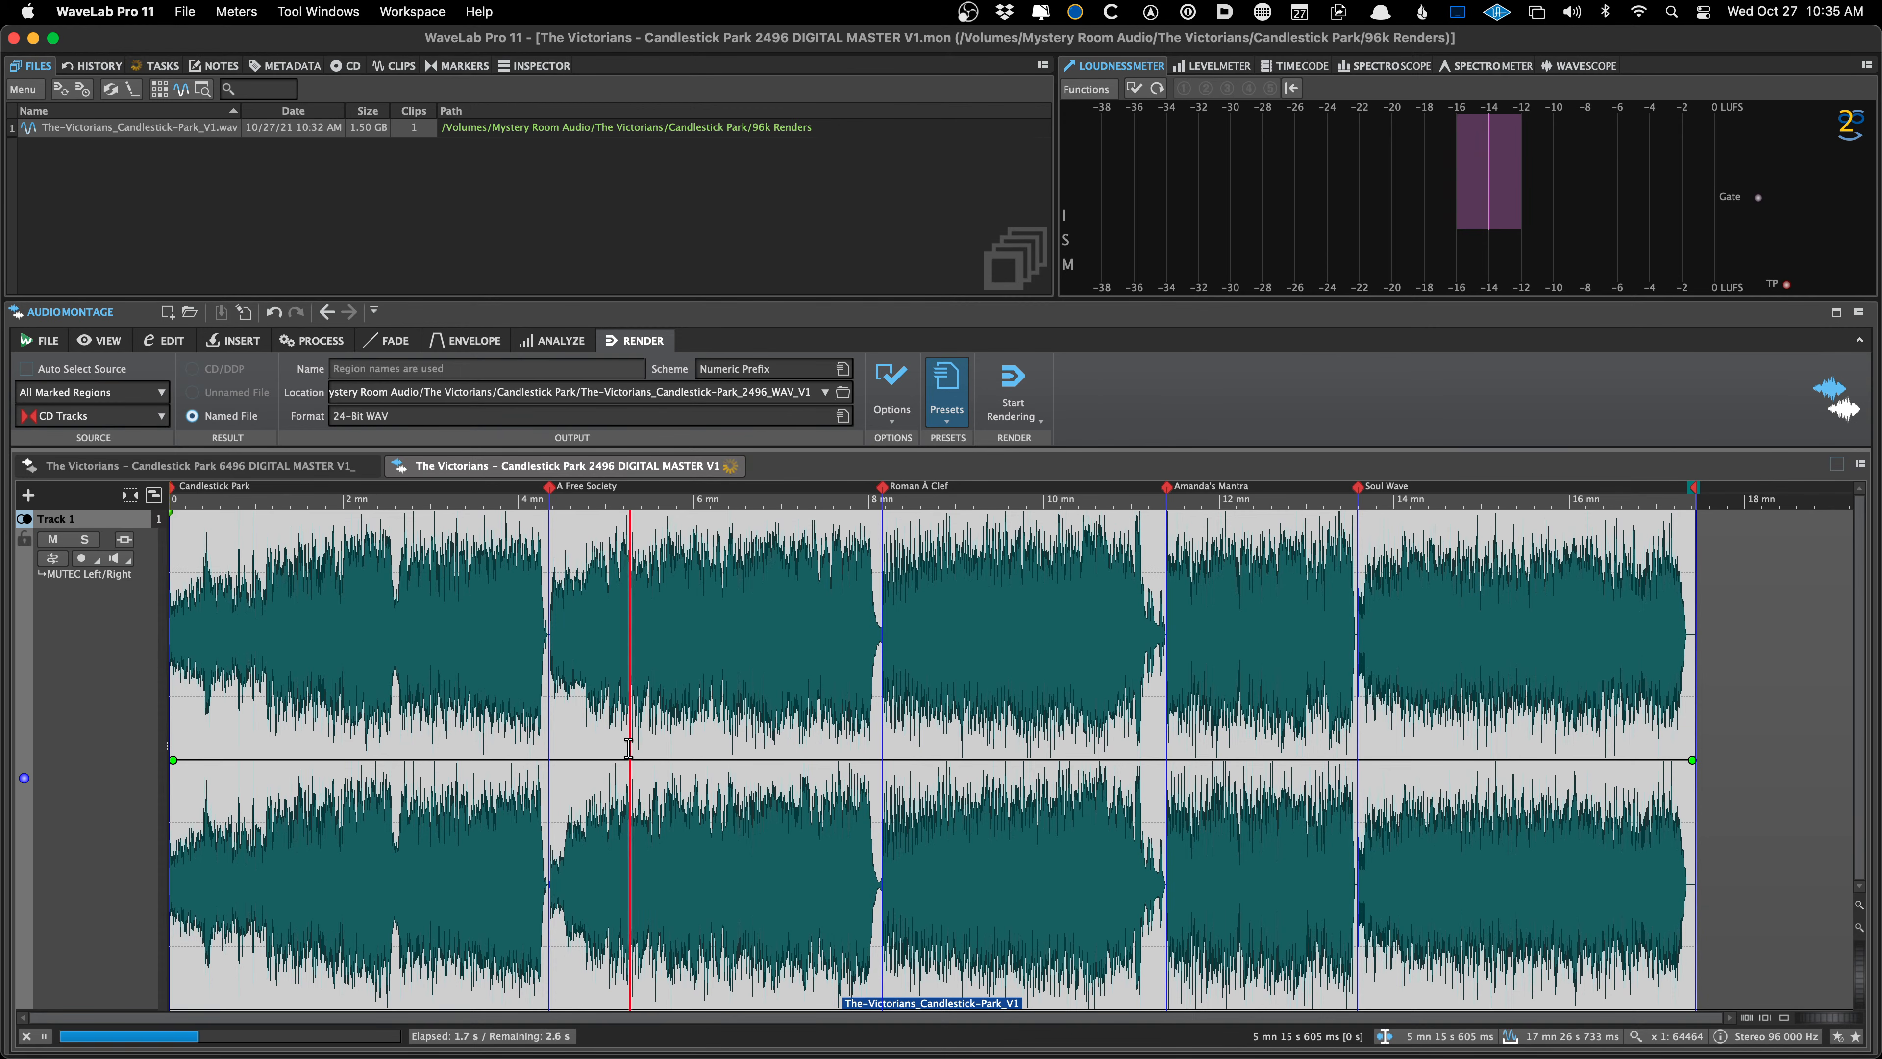
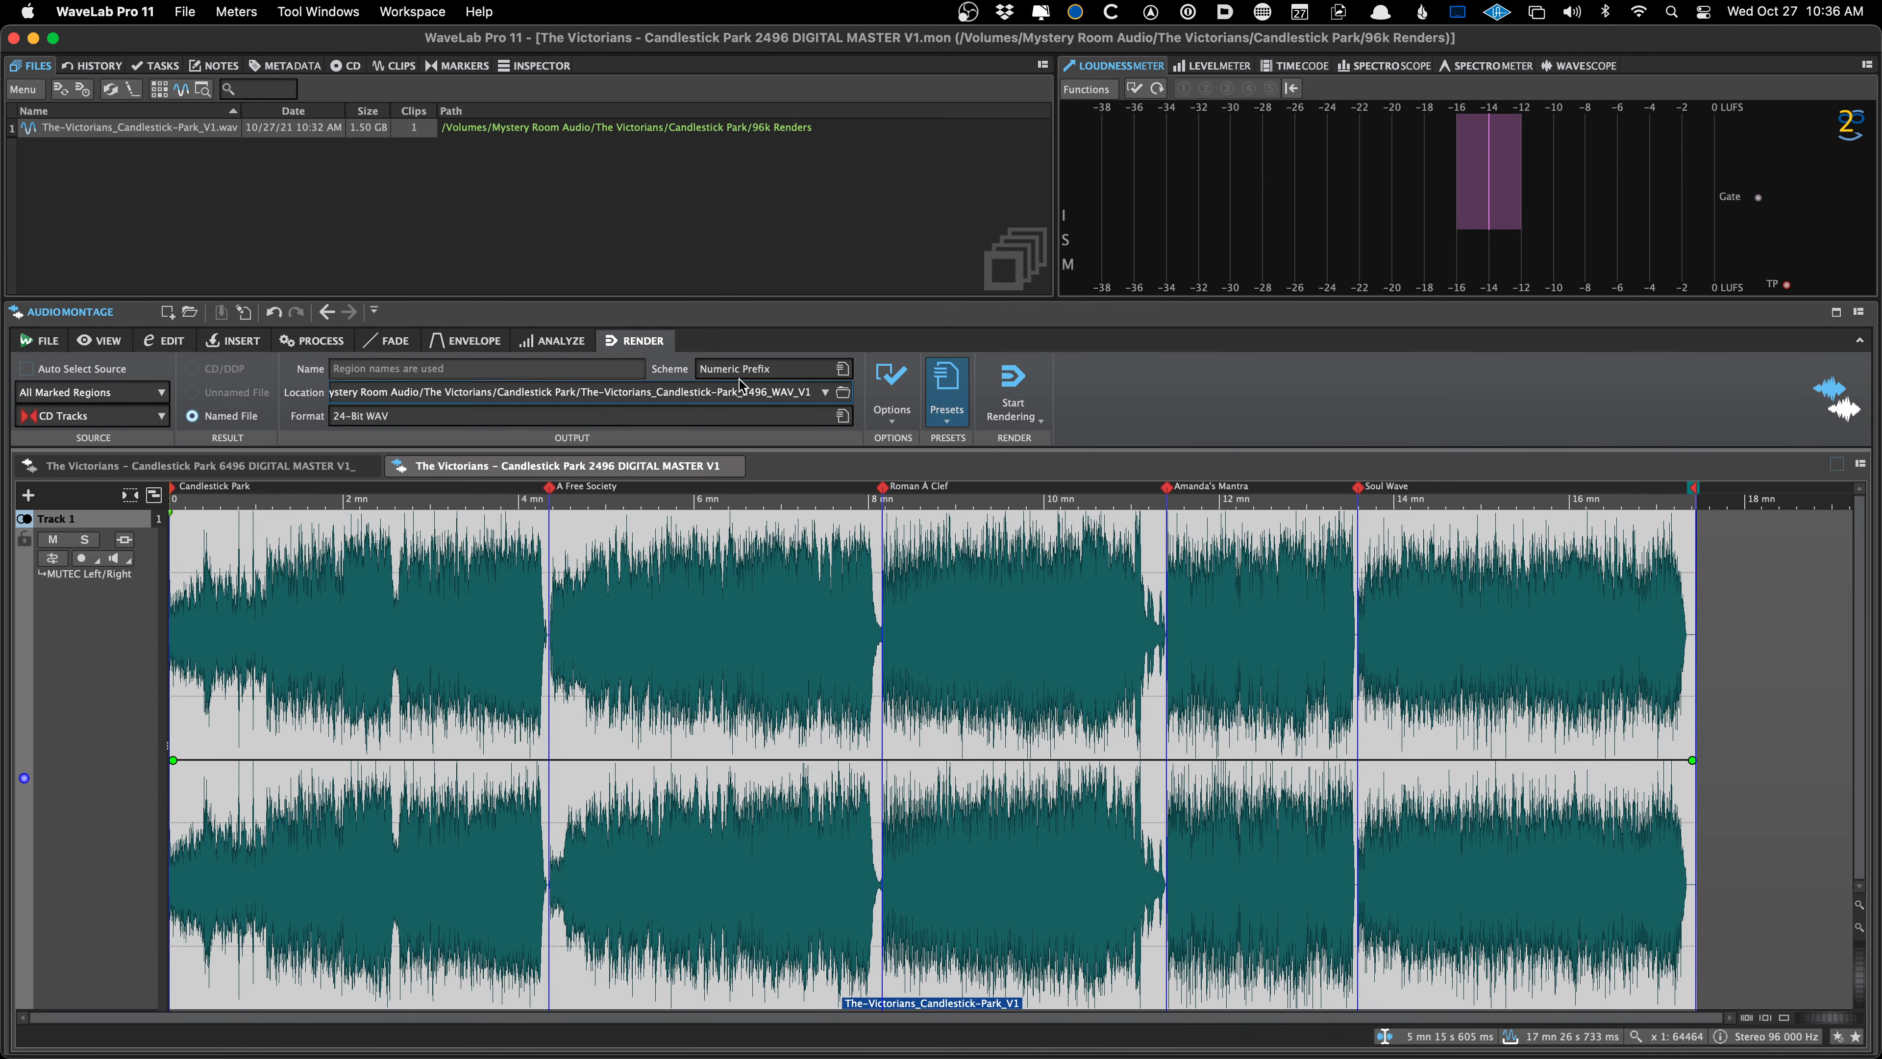
Switch to the Meta tag editor
{"action": "mouse_move", "coordinate": [823, 1041]}
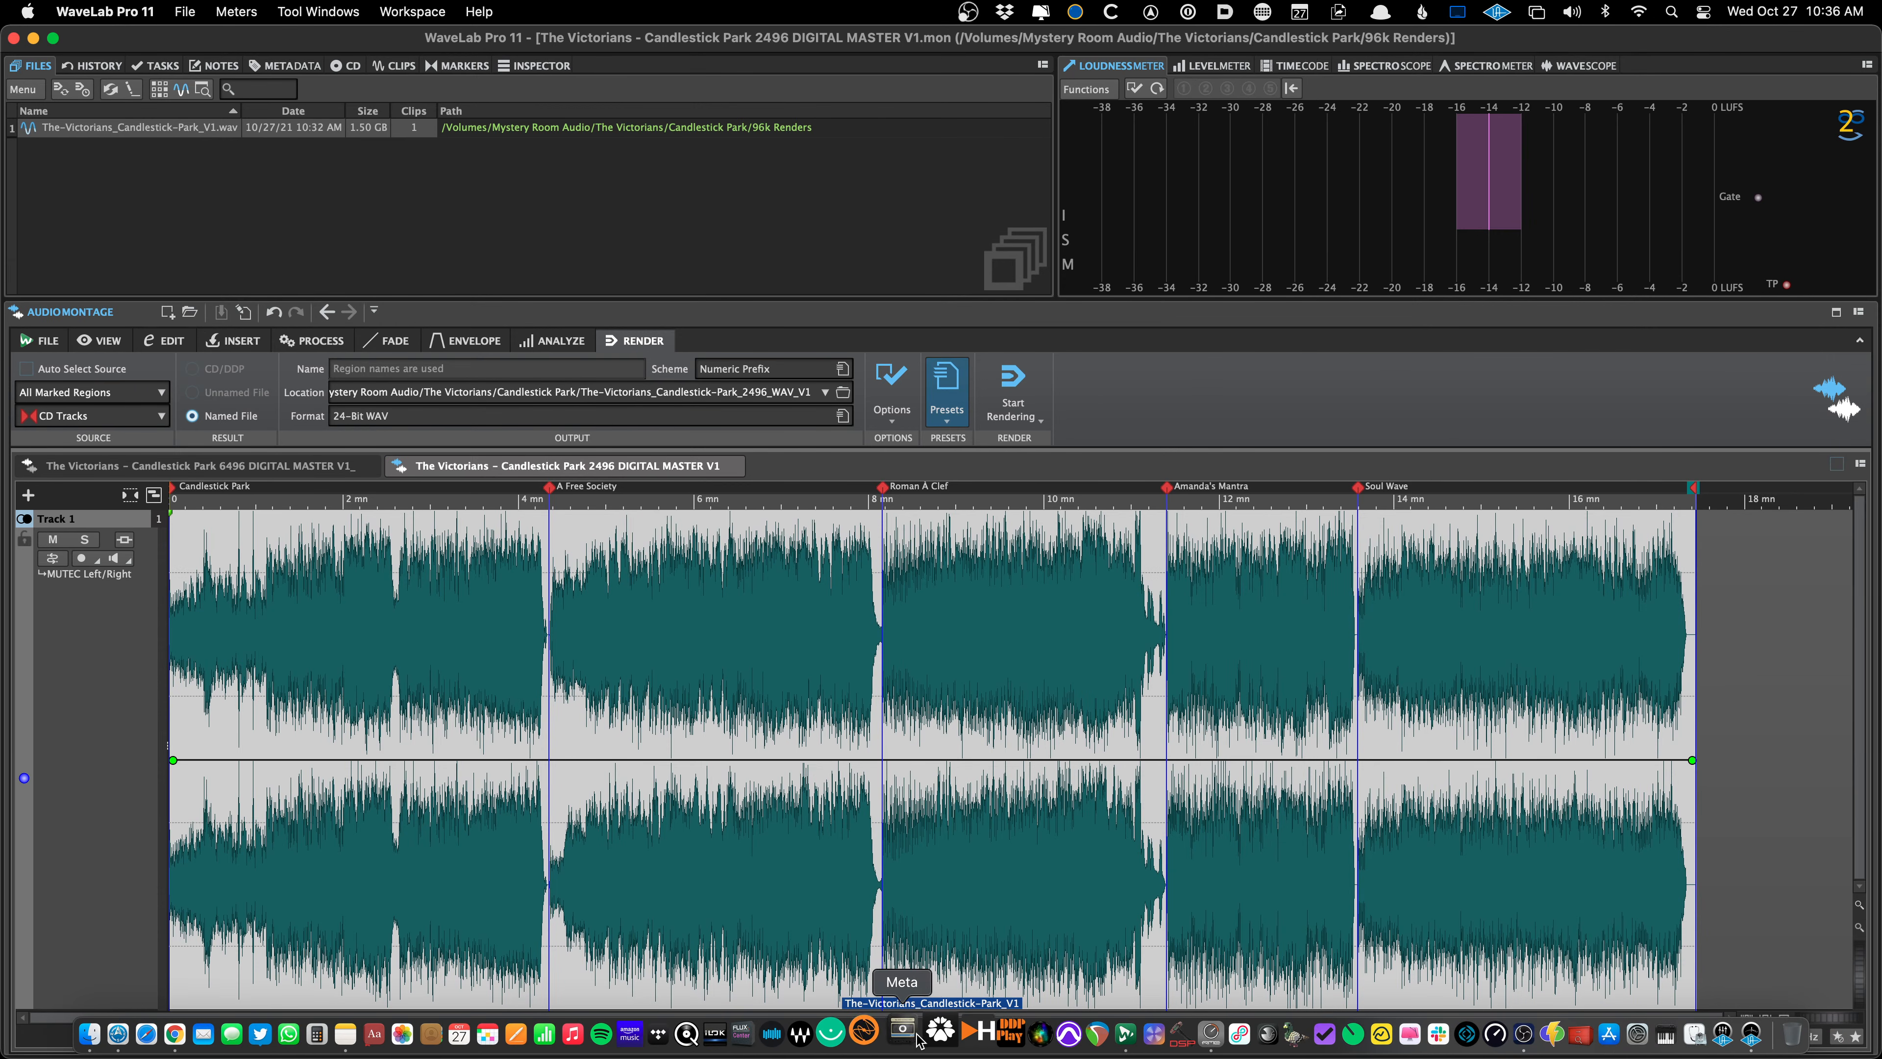
{"action": "left_click", "coordinate": [910, 1037]}
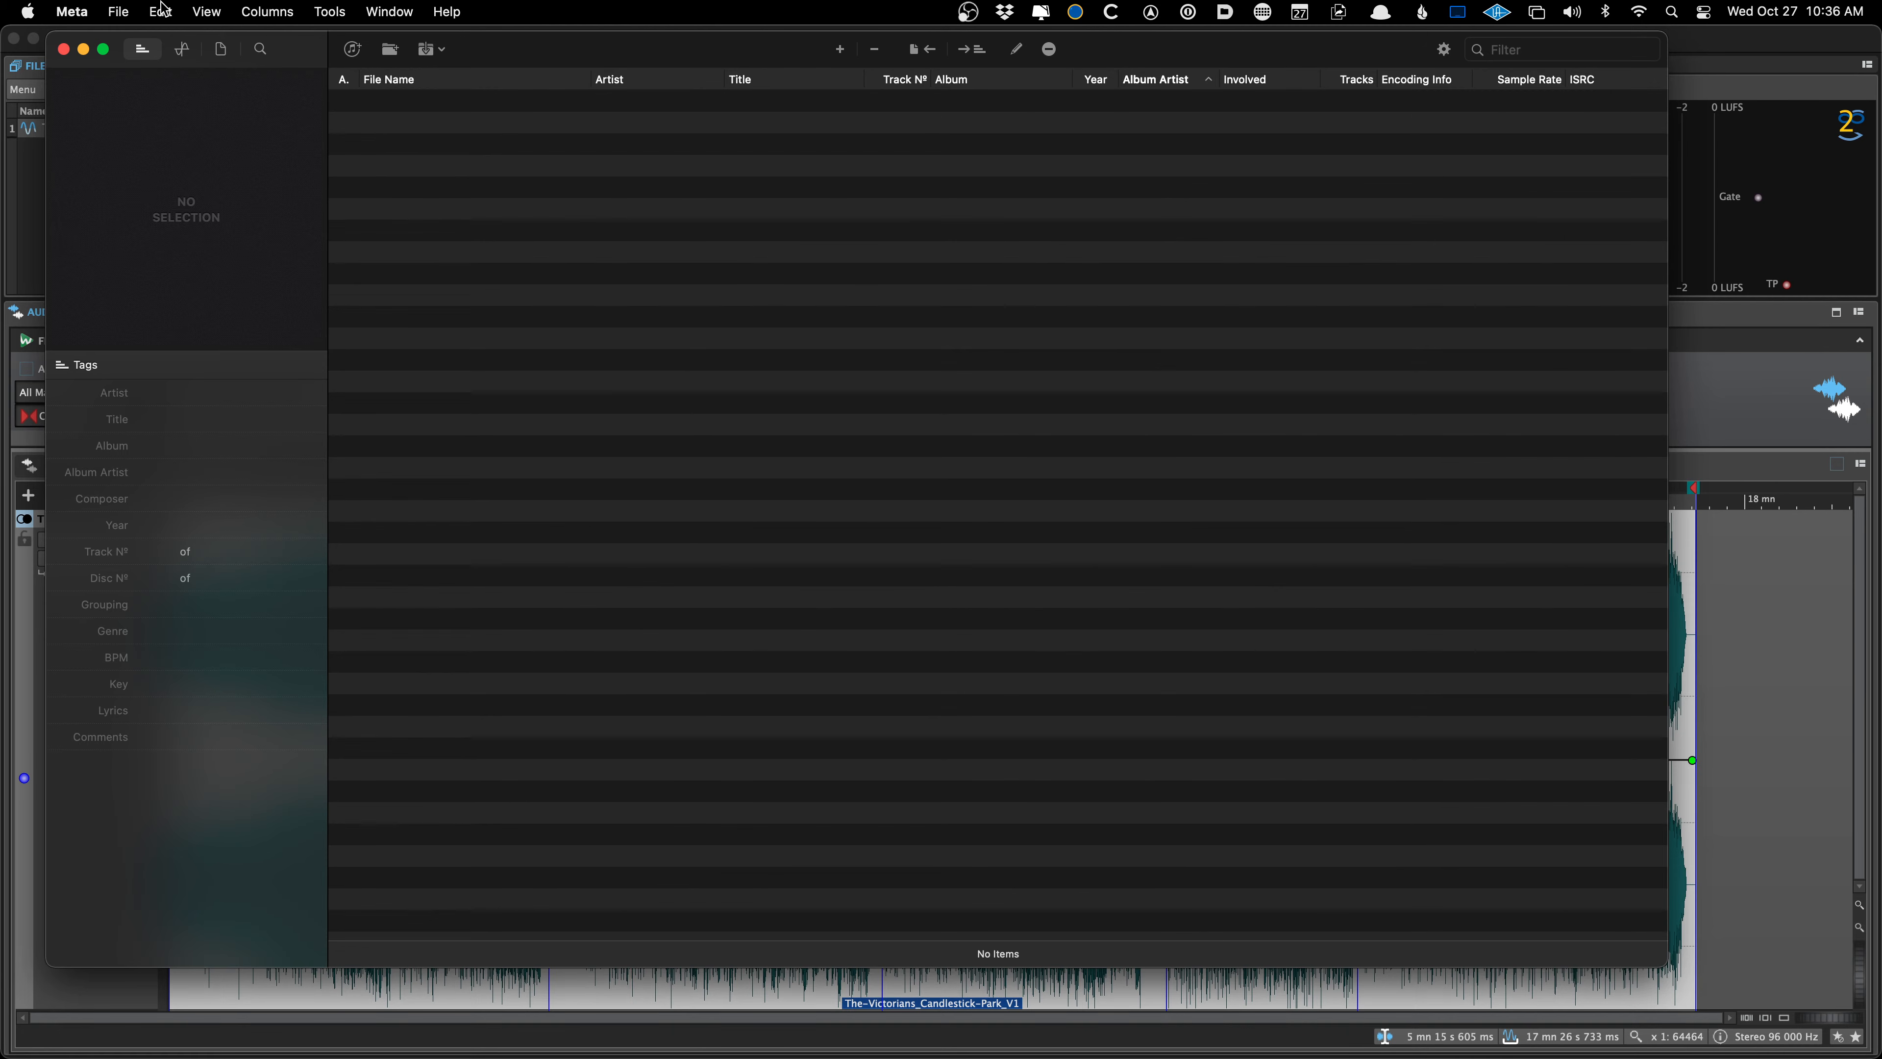
{"action": "left_click", "coordinate": [127, 14]}
{"action": "left_click", "coordinate": [134, 42]}
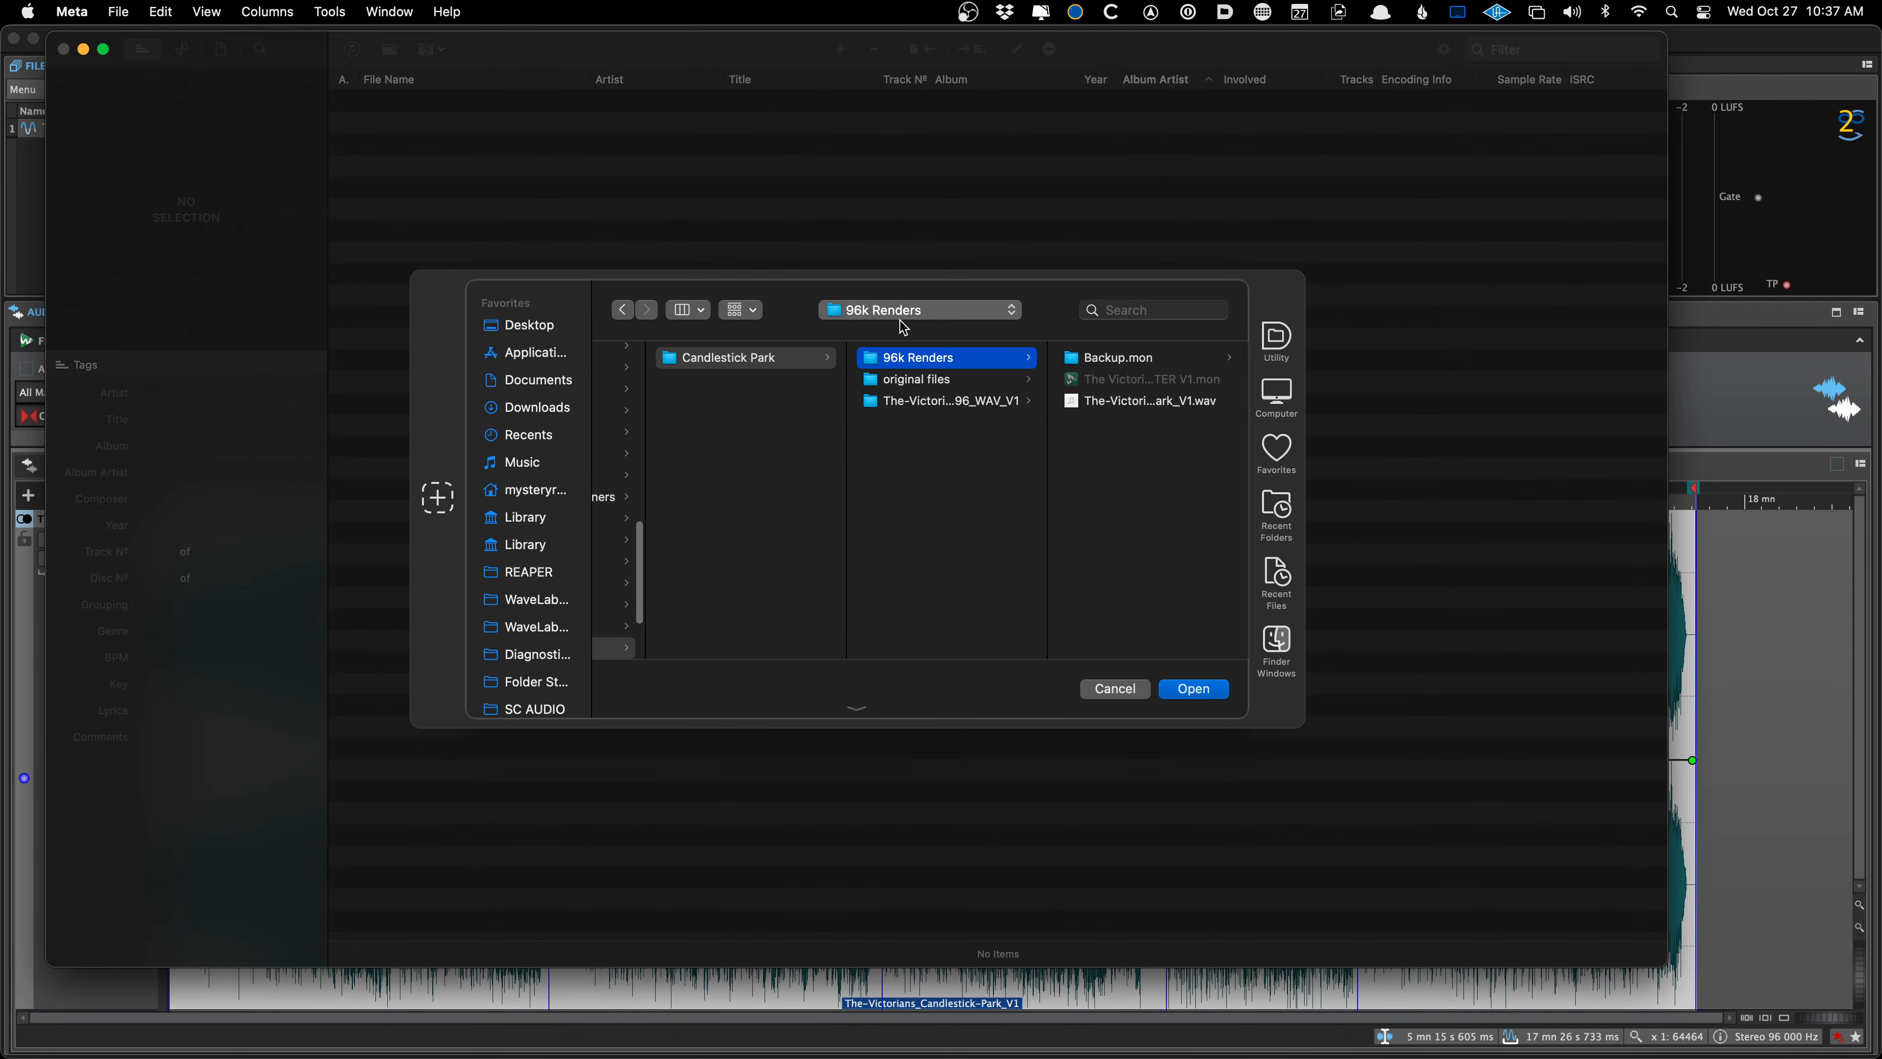
{"action": "key", "text": "Right"}
{"action": "key", "text": "super+a"}
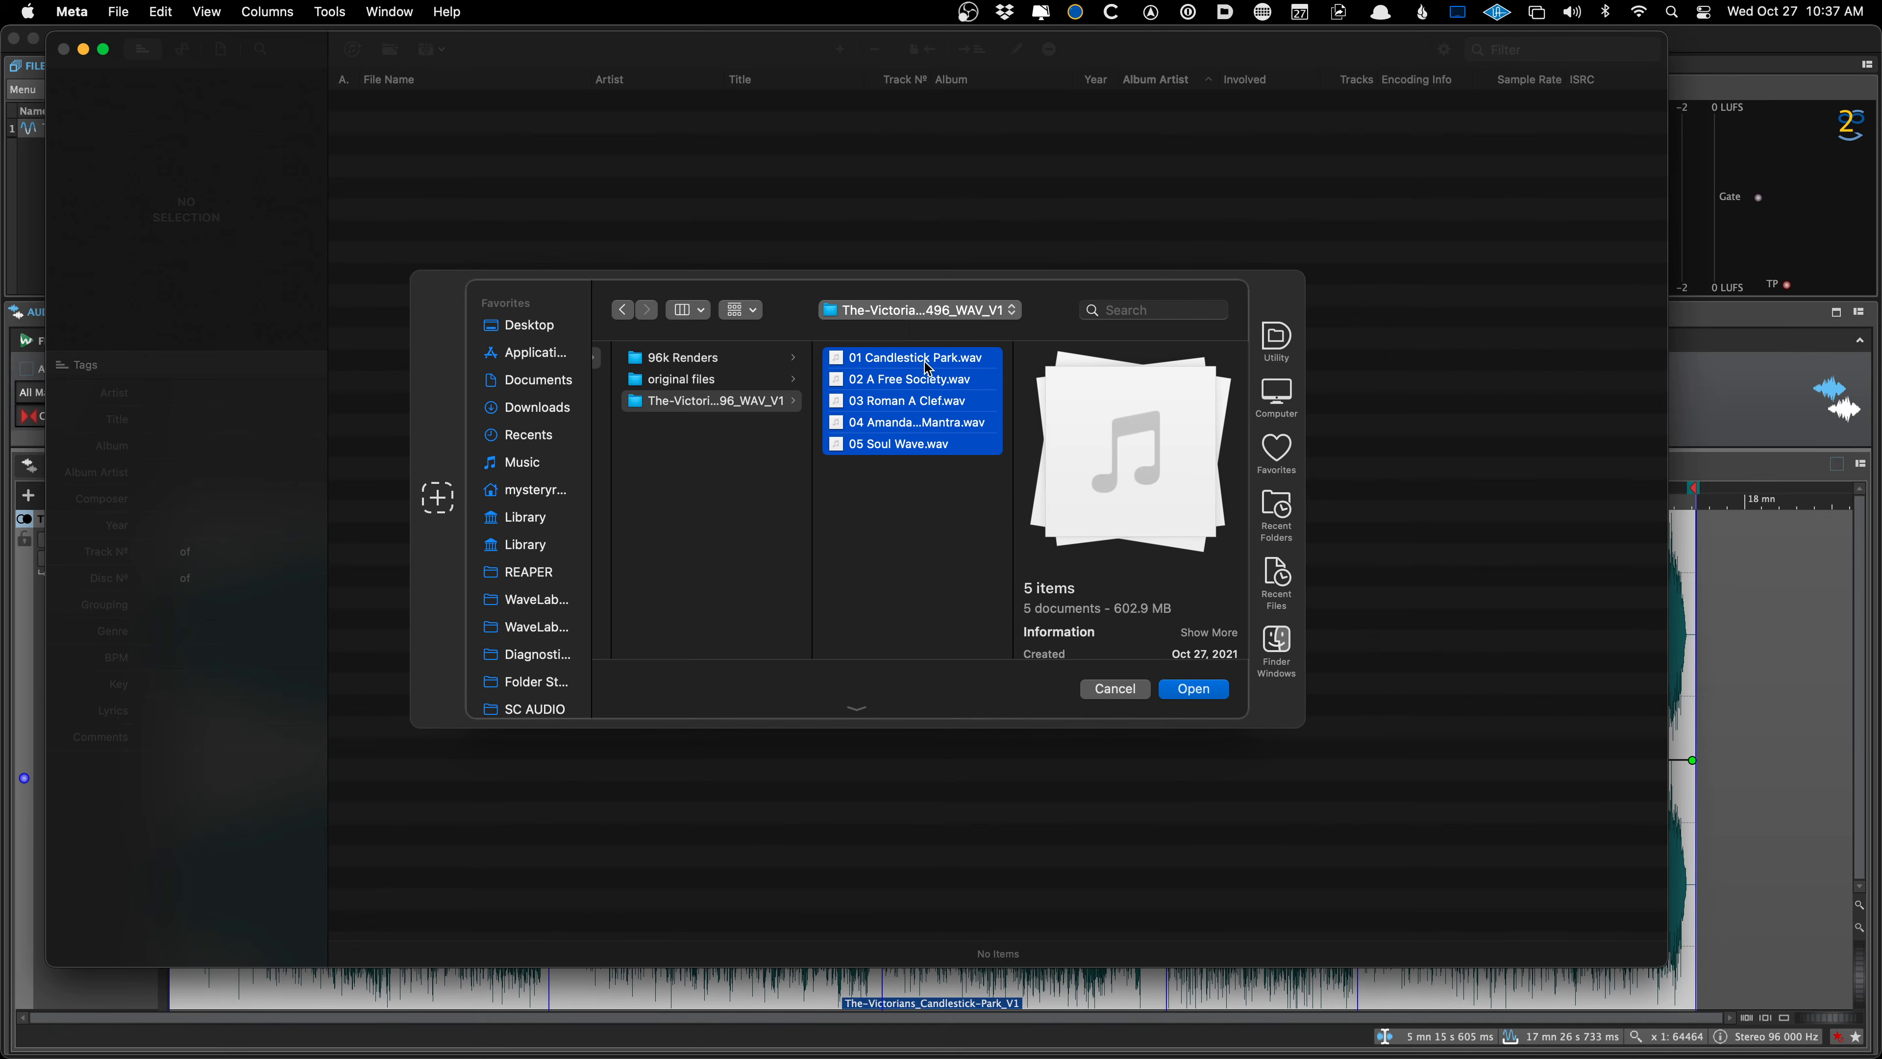
{"action": "left_click", "coordinate": [1091, 689]}
View the version and publisher information of Meta and close it
{"action": "left_click", "coordinate": [79, 8]}
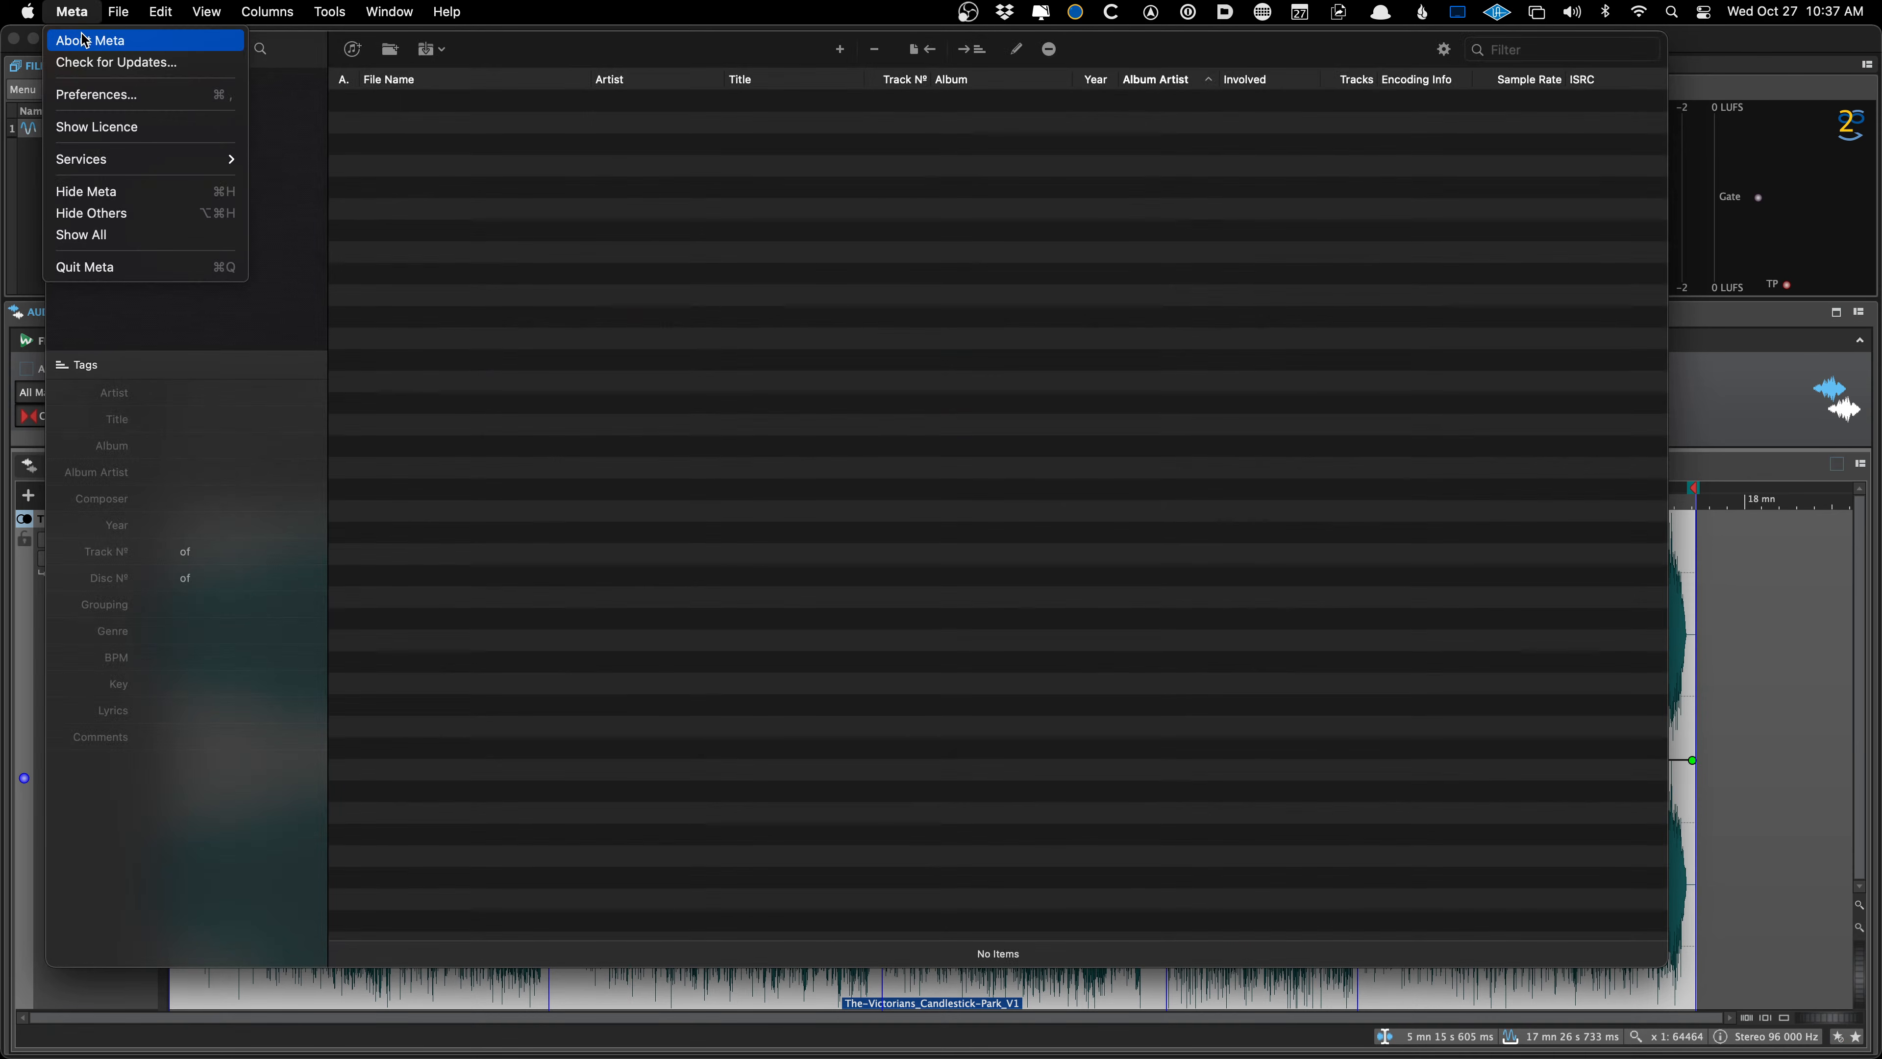
{"action": "left_click", "coordinate": [85, 35]}
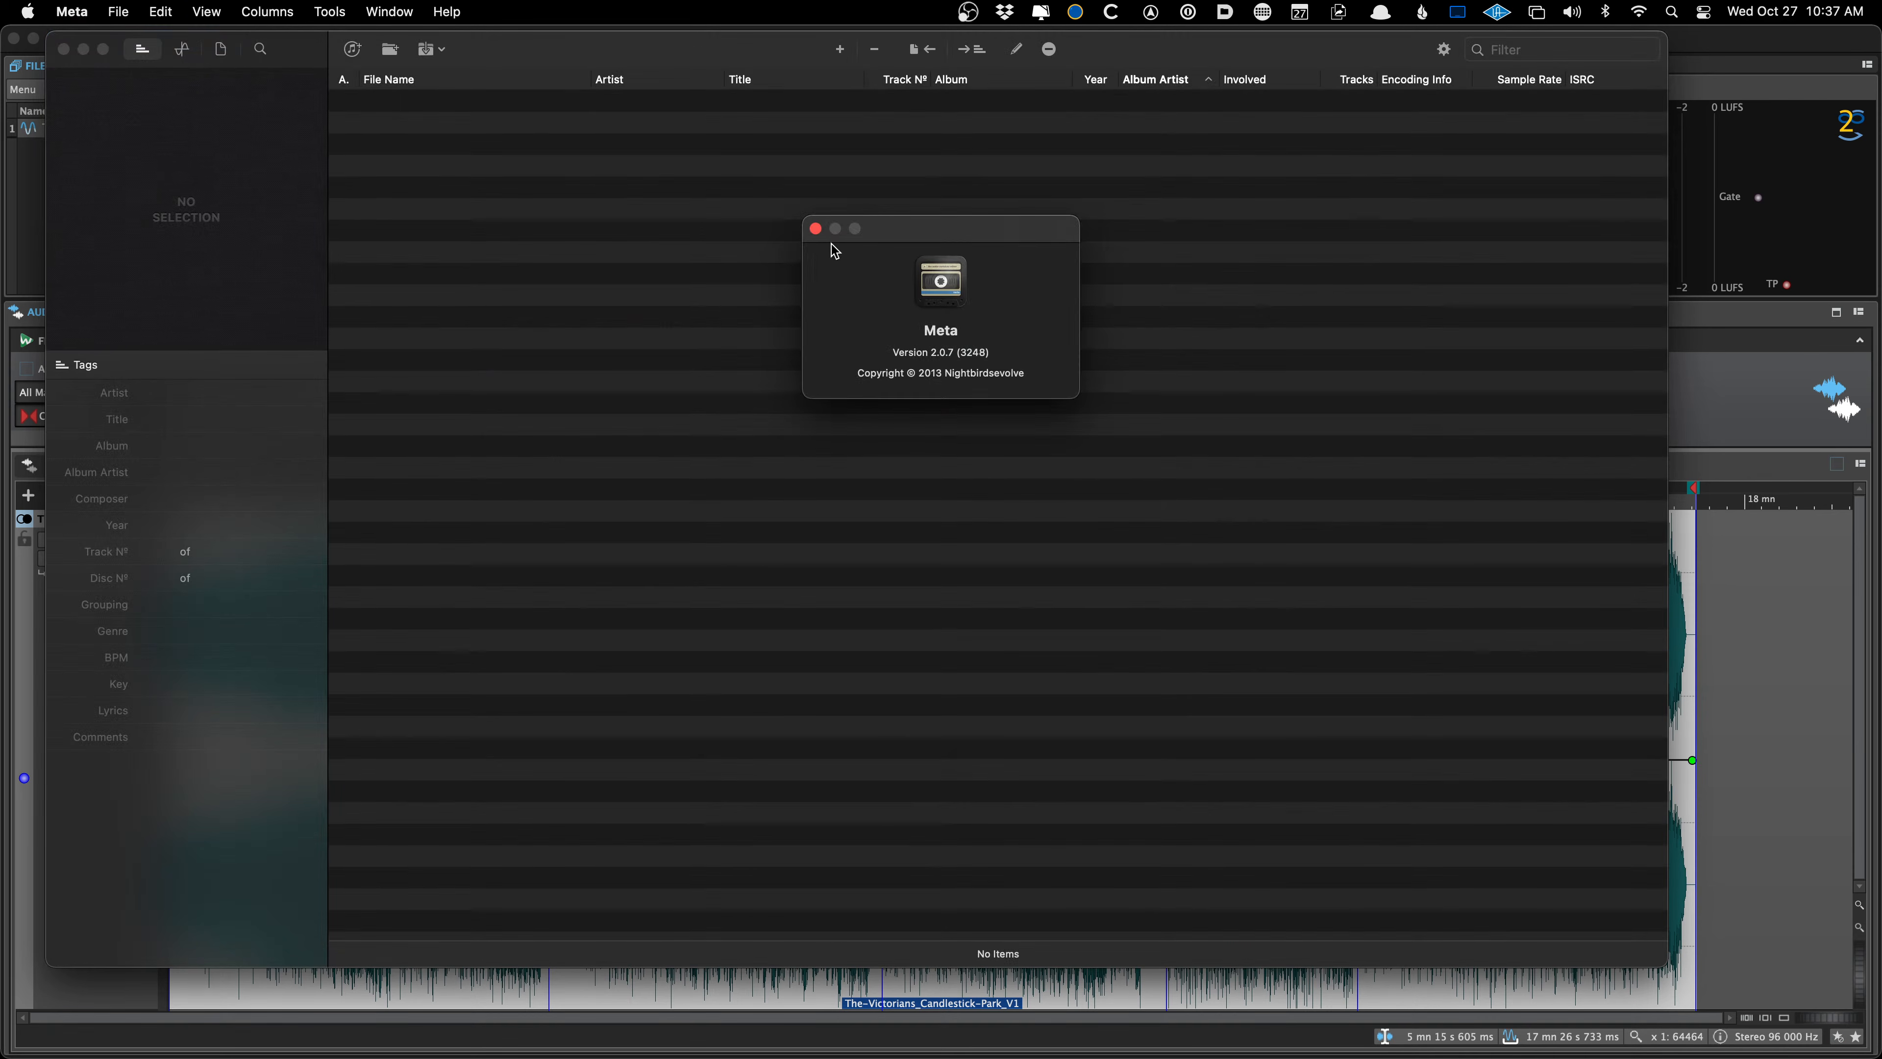
{"action": "left_click", "coordinate": [814, 230]}
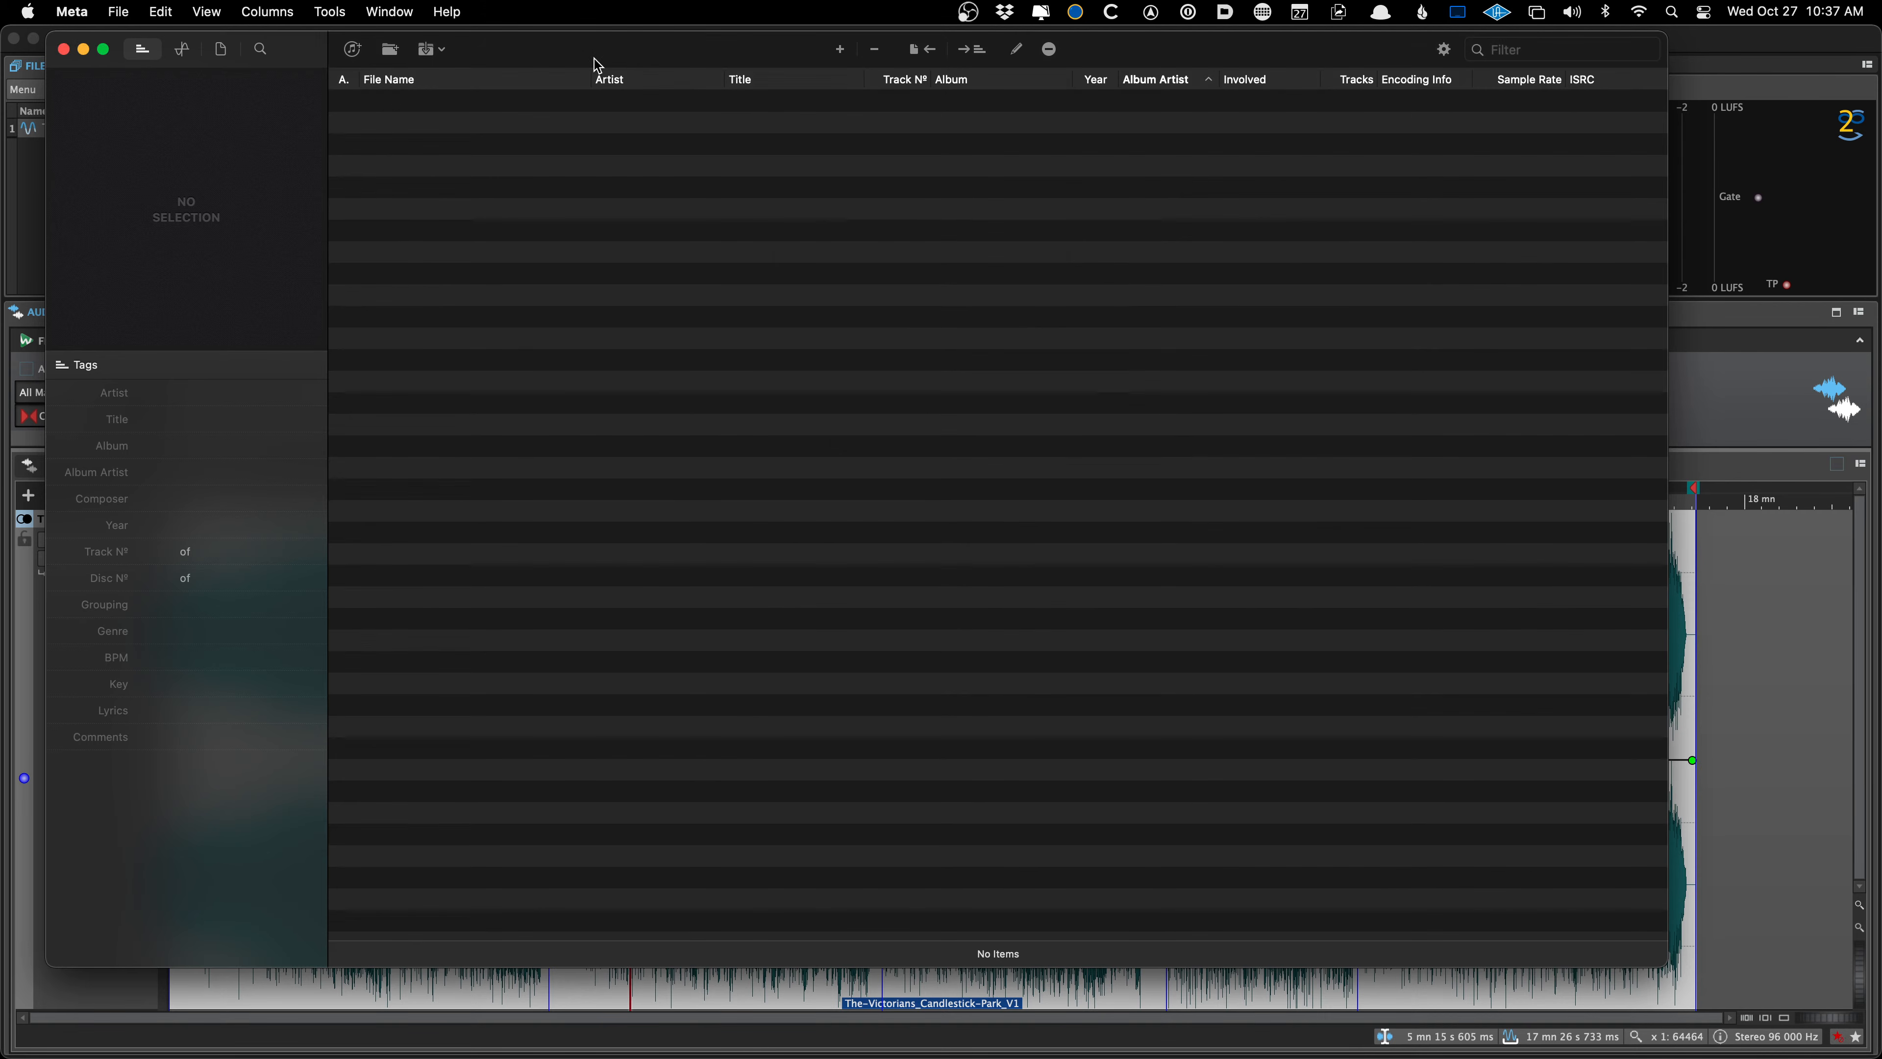
{"action": "left_click", "coordinate": [472, 8]}
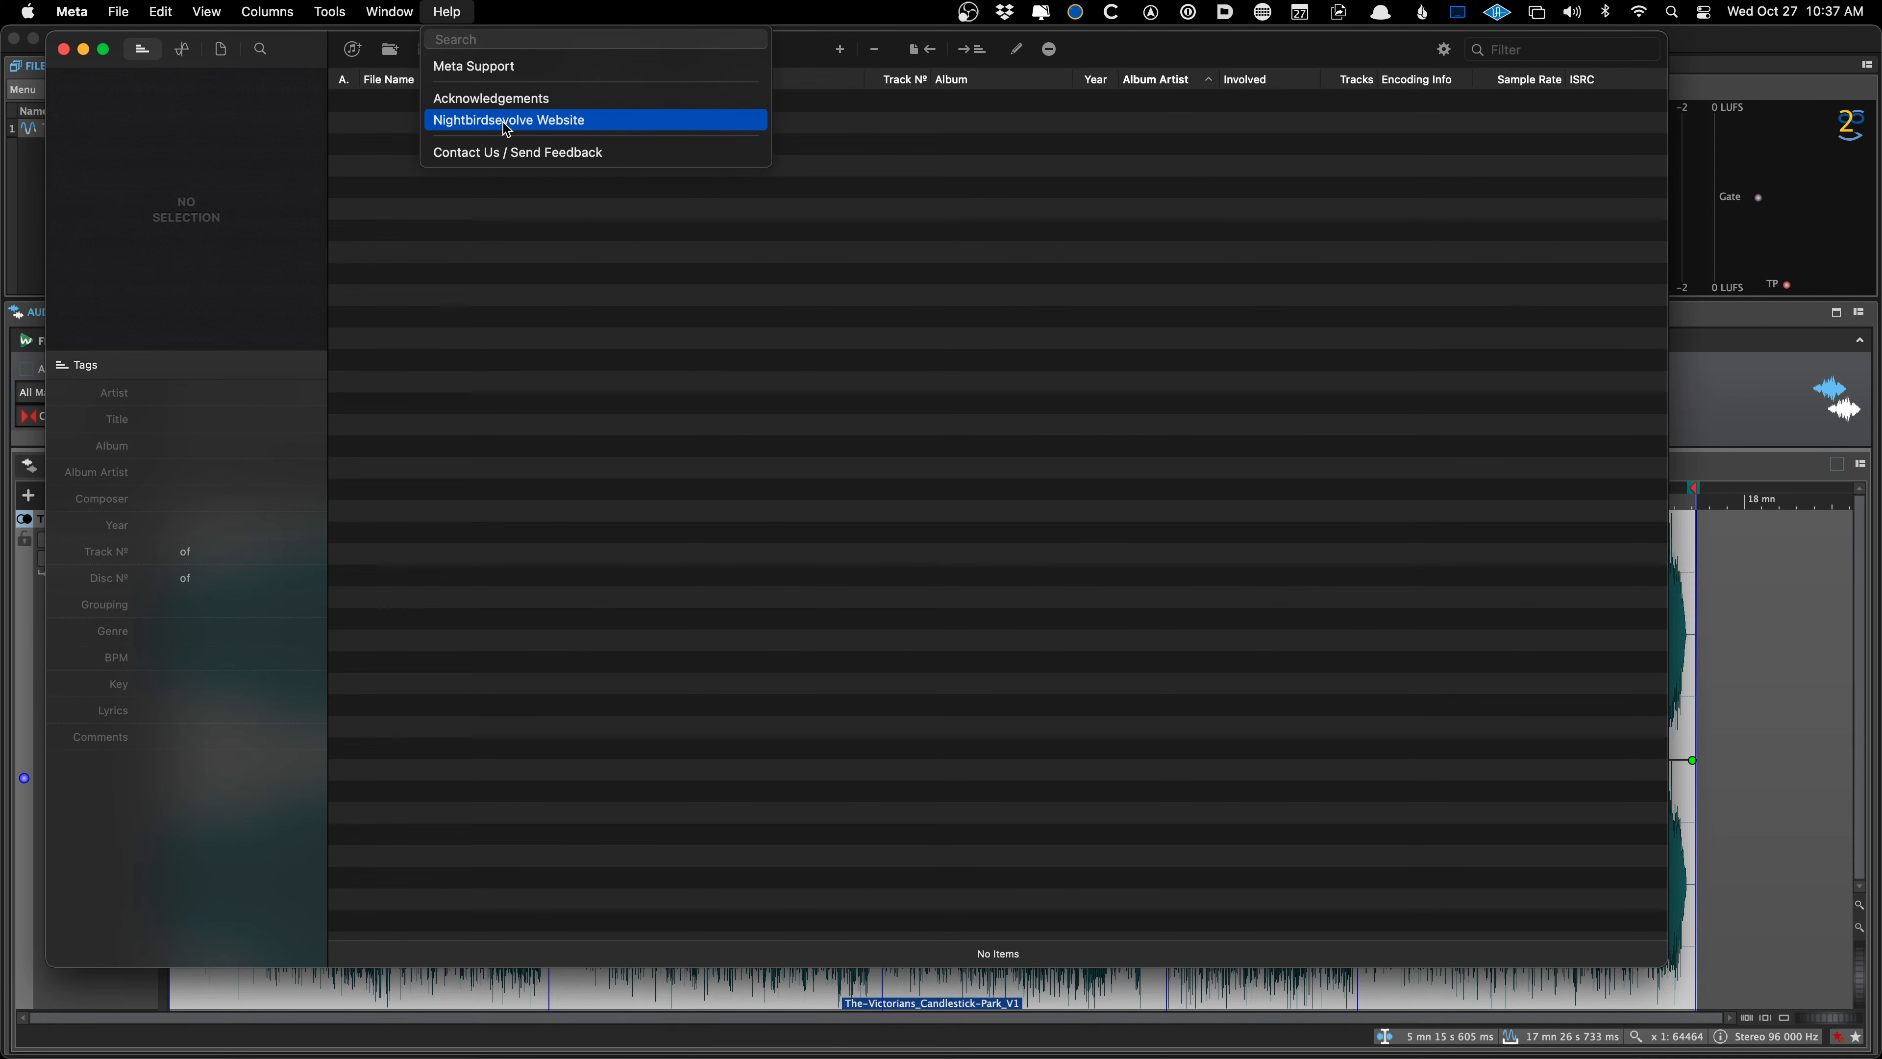
{"action": "left_click", "coordinate": [455, 264]}
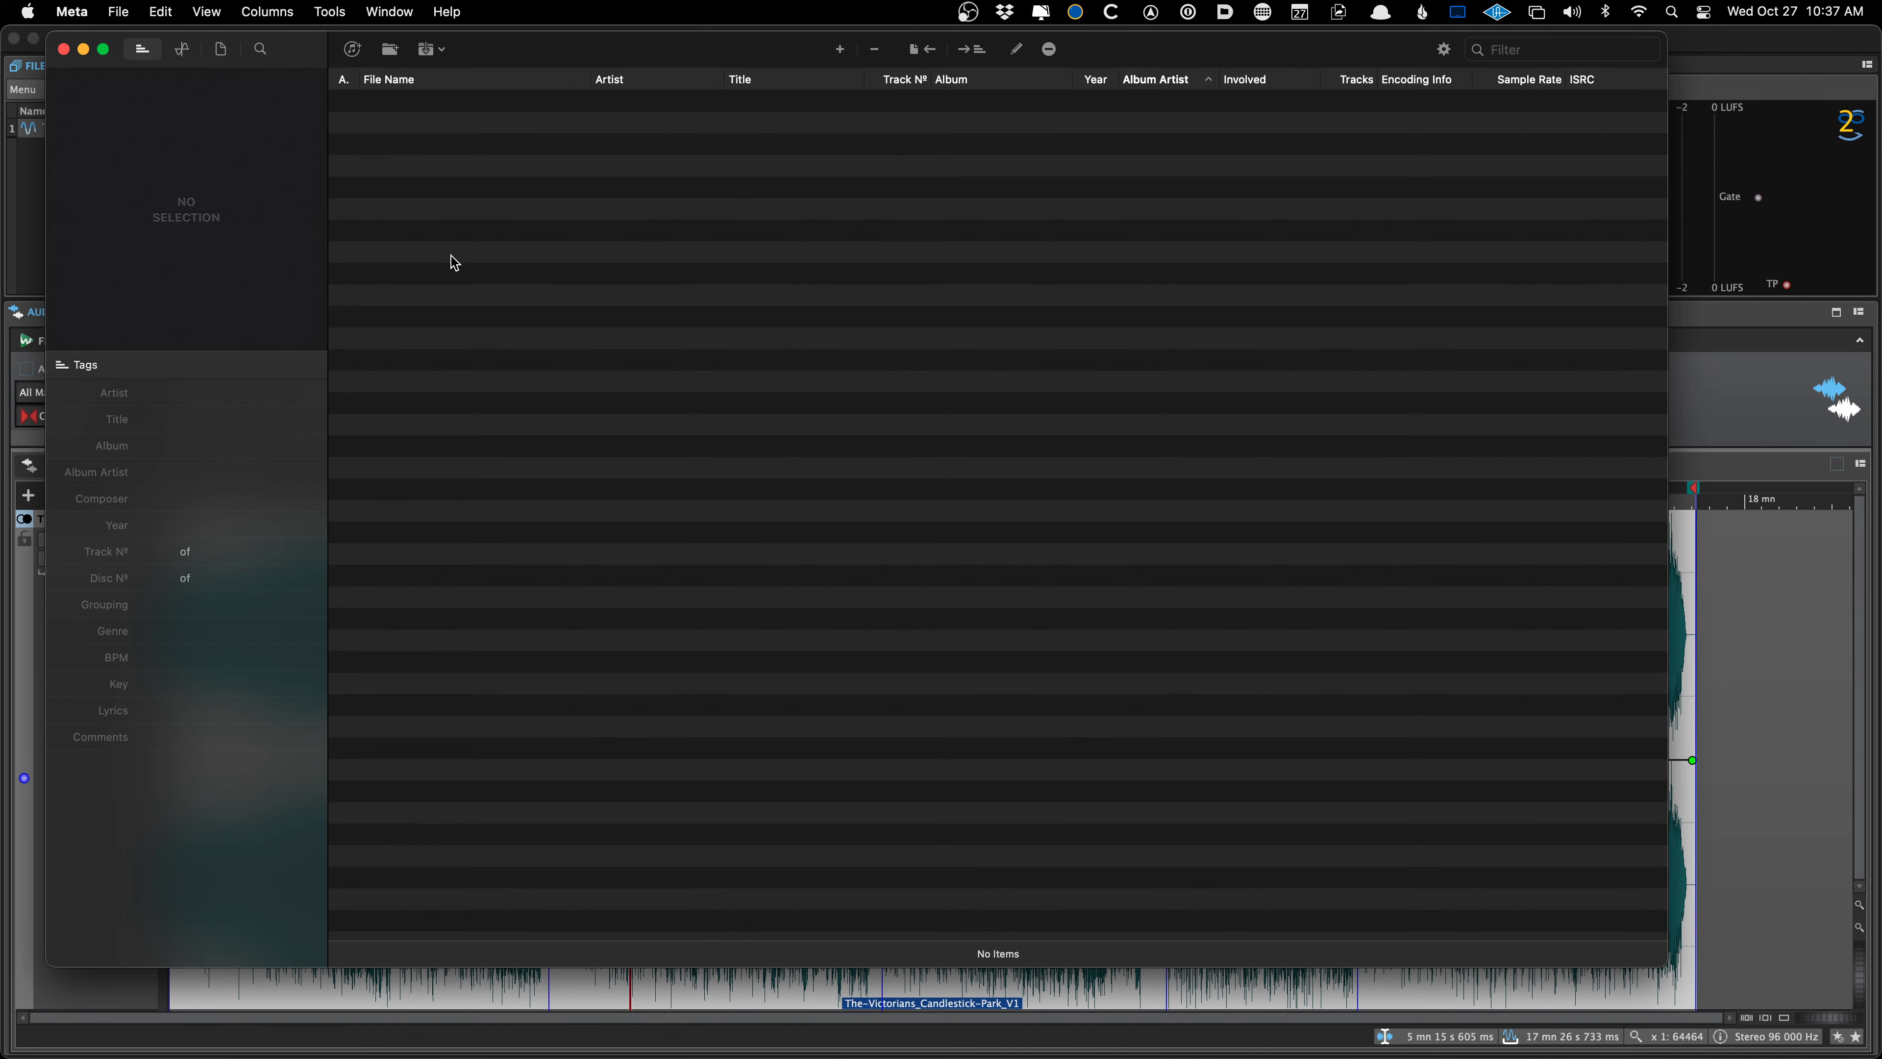
{"action": "left_click", "coordinate": [450, 12]}
{"action": "left_click", "coordinate": [450, 12]}
{"action": "left_click", "coordinate": [456, 8]}
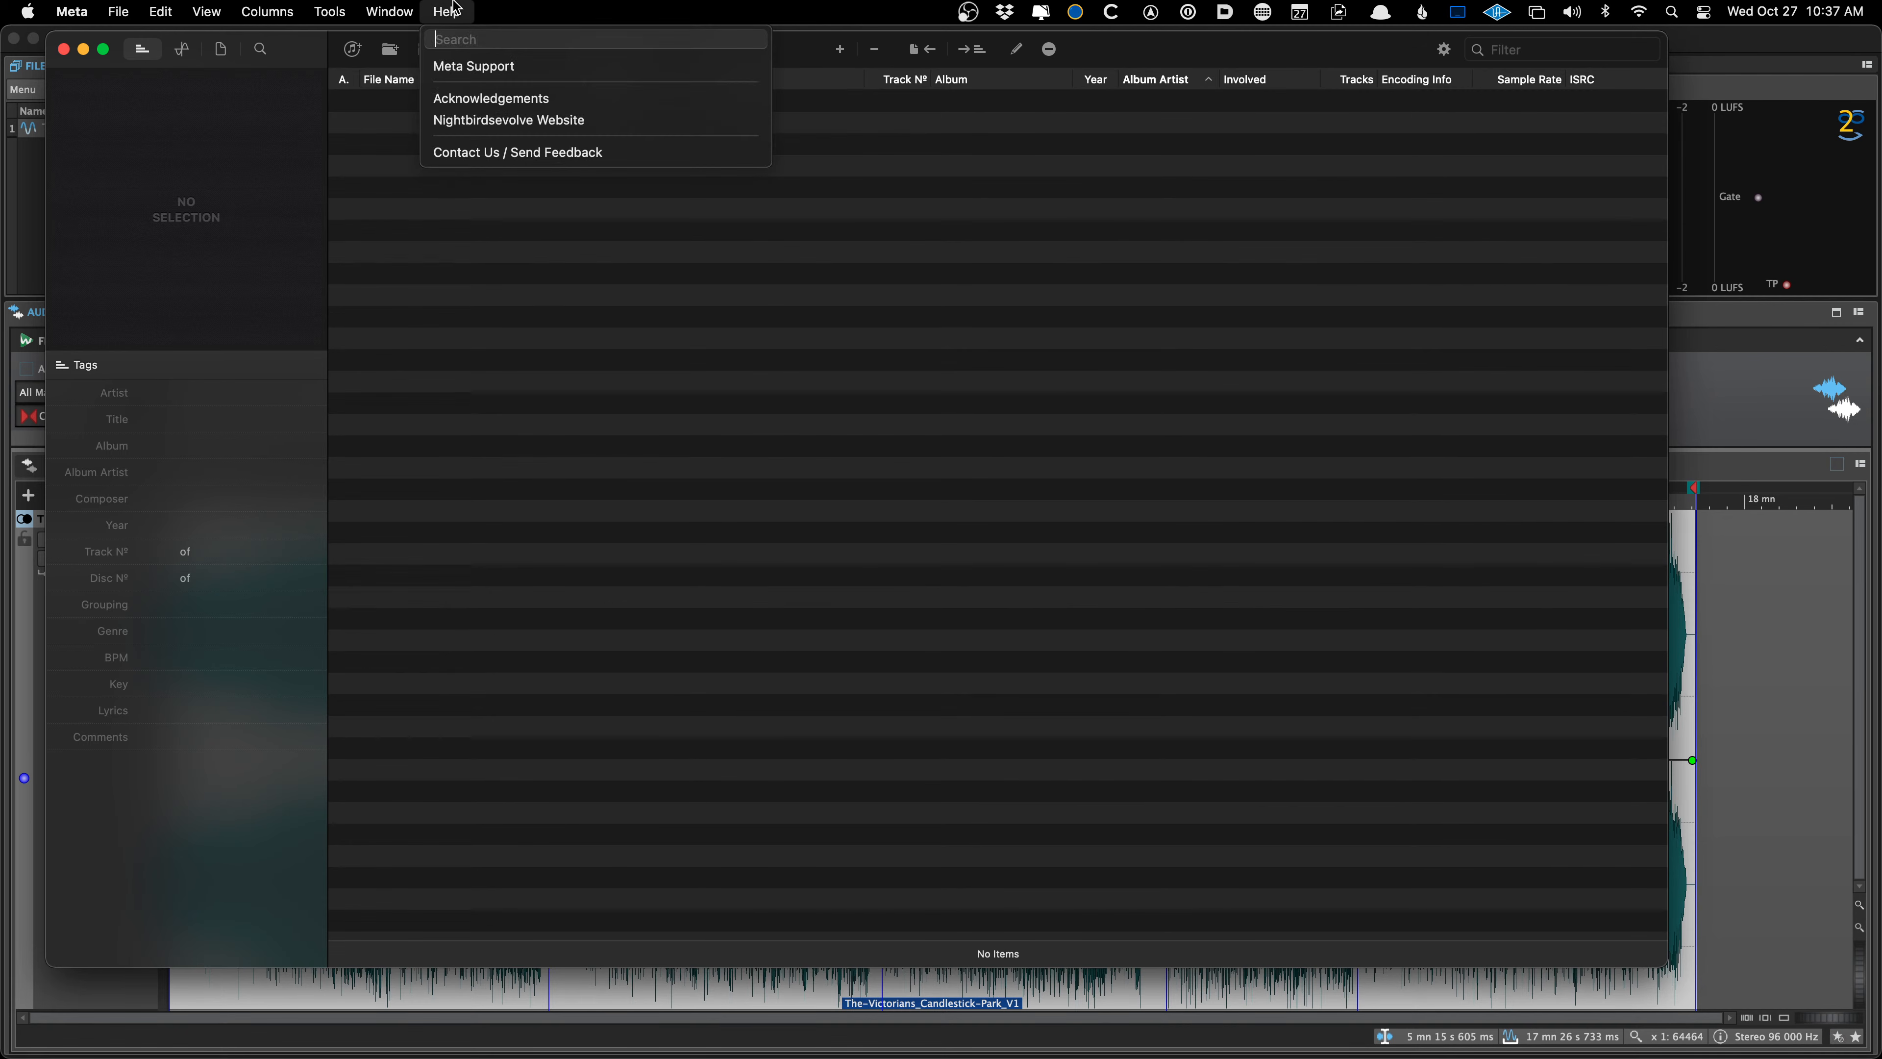
Load all five WAV tracks from the The-Victorians_Candlestick-Park_2496_WAV_V1 folder into Meta
{"action": "left_click", "coordinate": [479, 361]}
{"action": "left_click", "coordinate": [119, 11]}
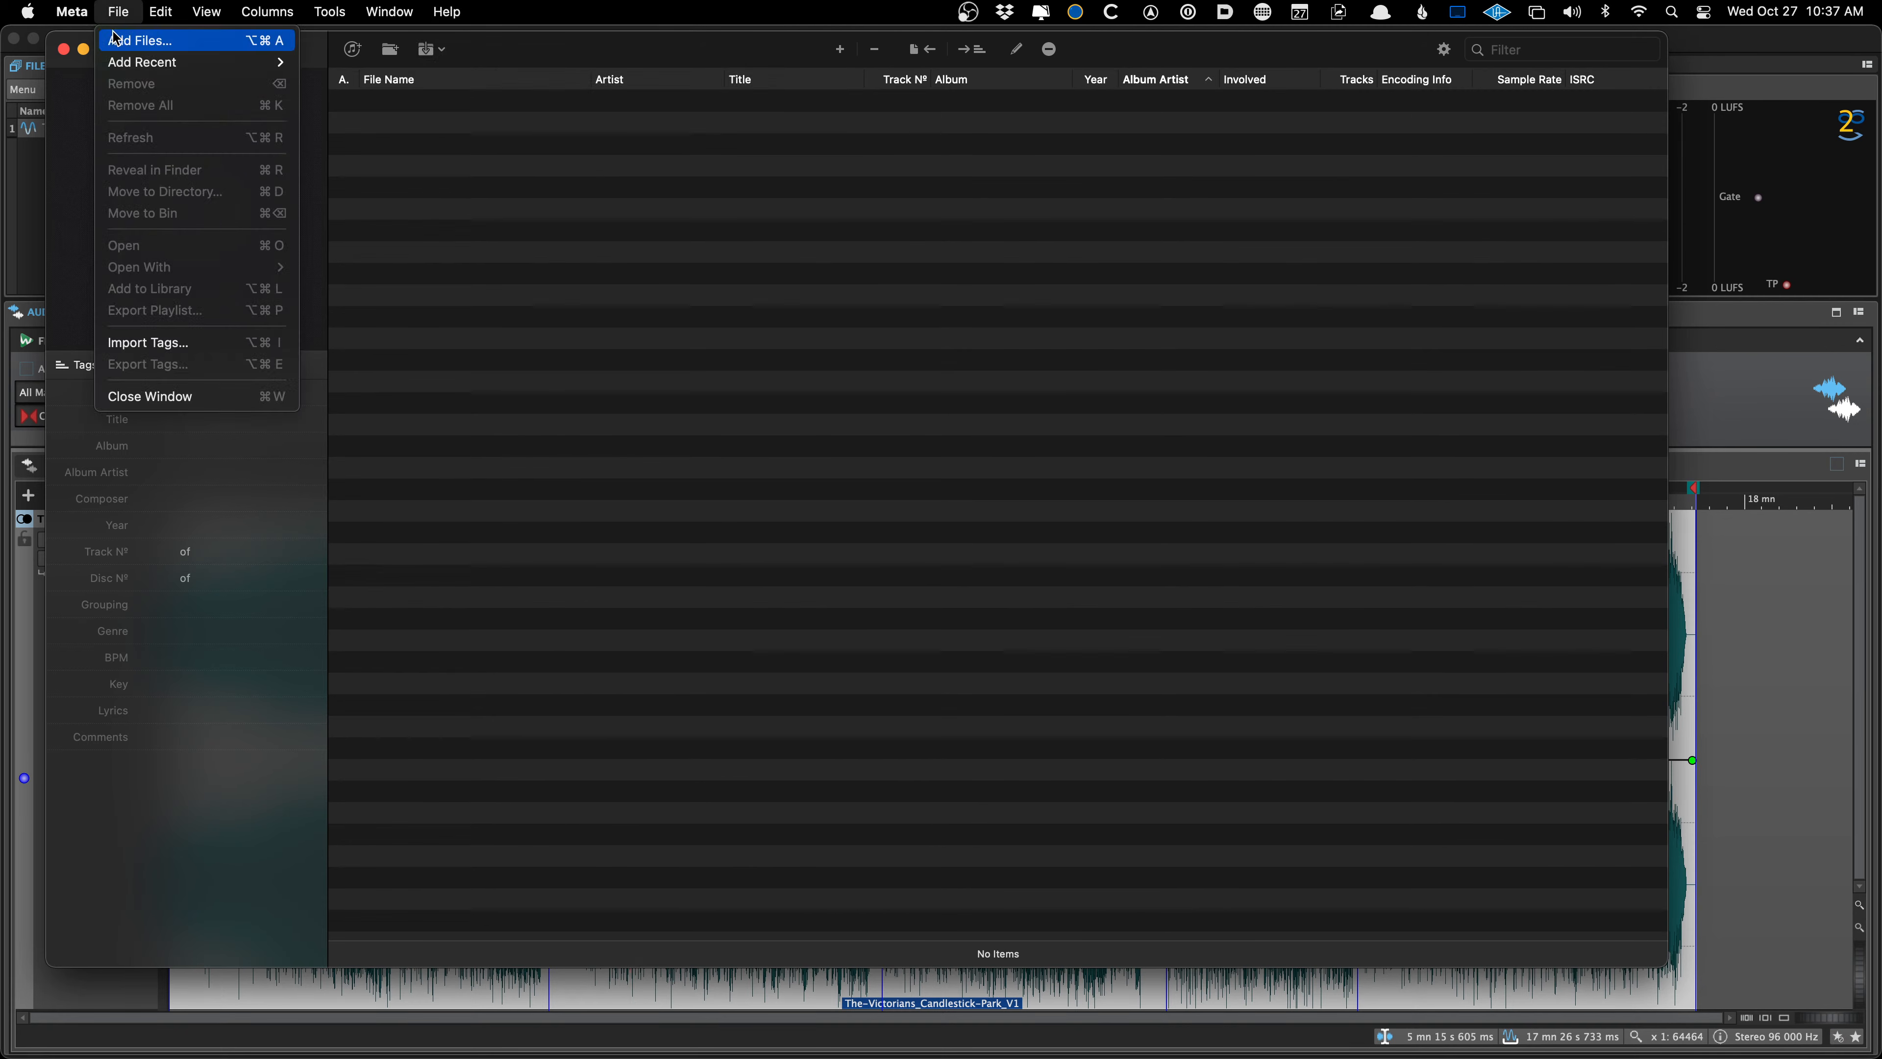
{"action": "left_click", "coordinate": [116, 37]}
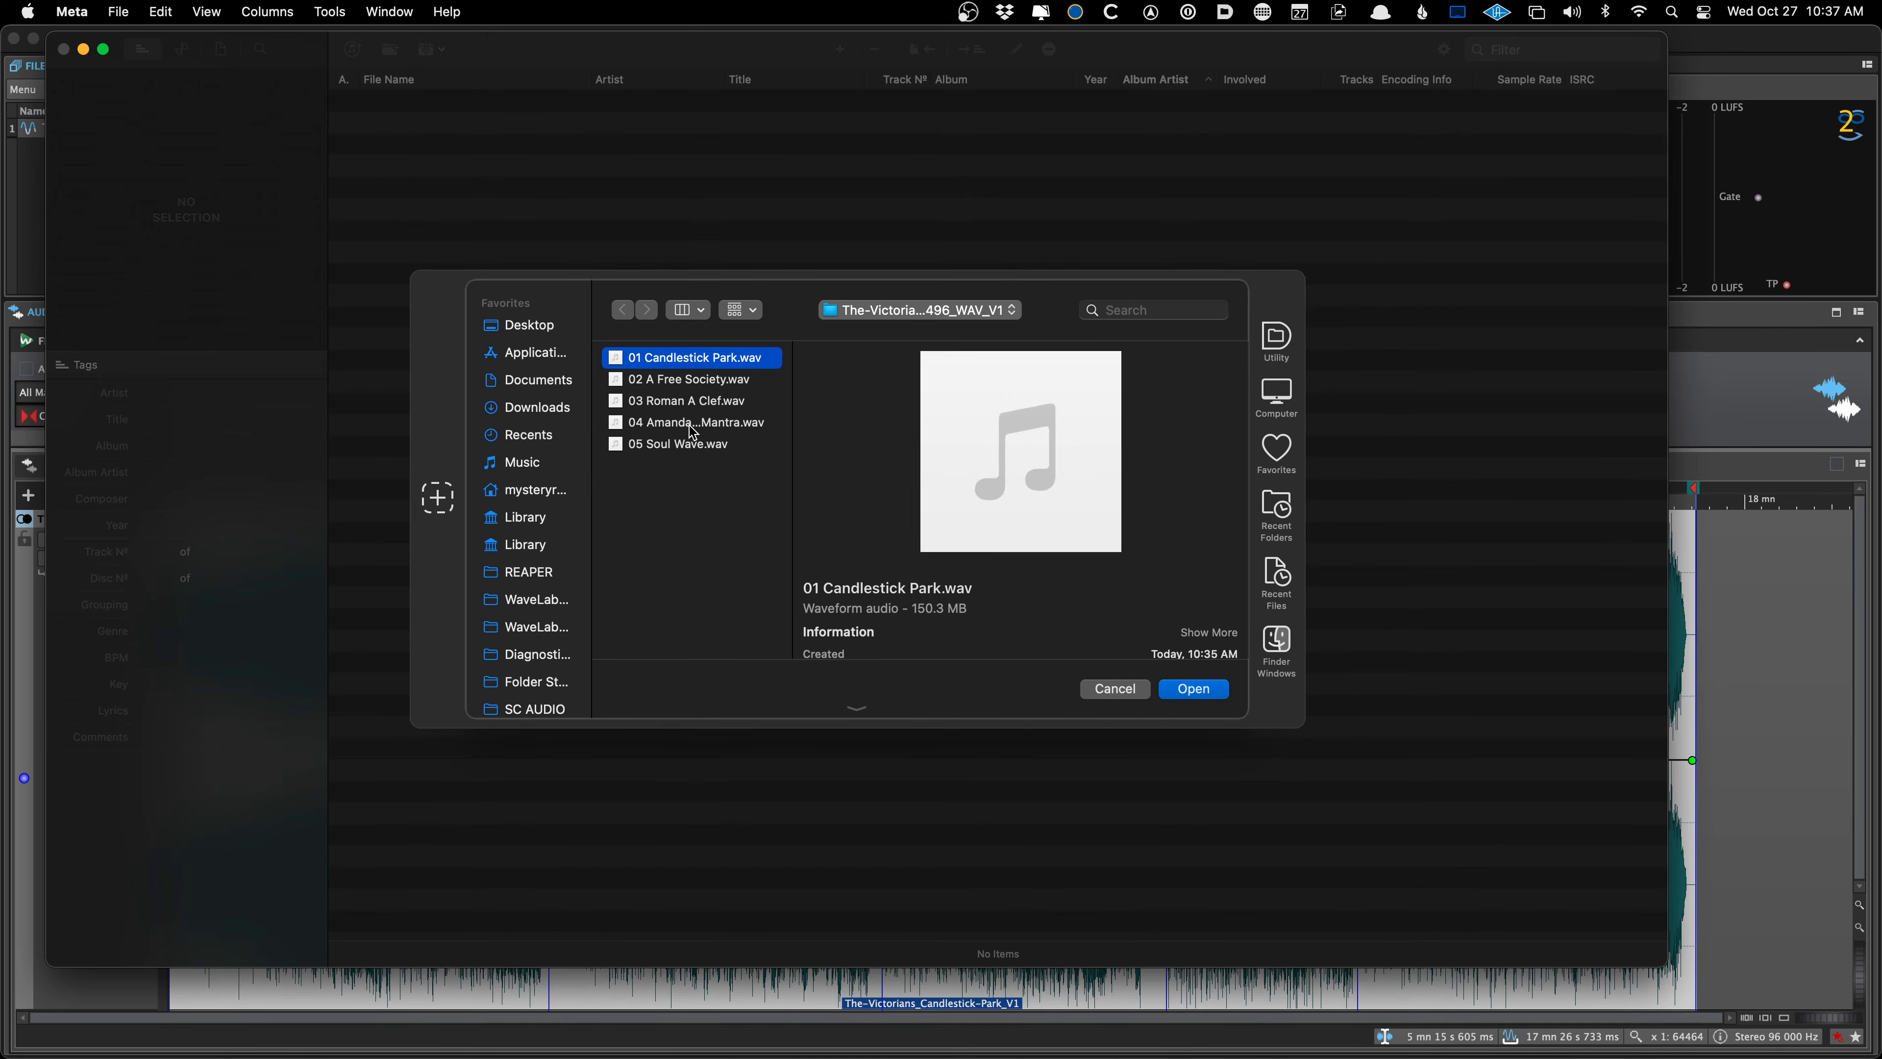
{"action": "key", "text": "super+a"}
{"action": "key", "text": "Return"}
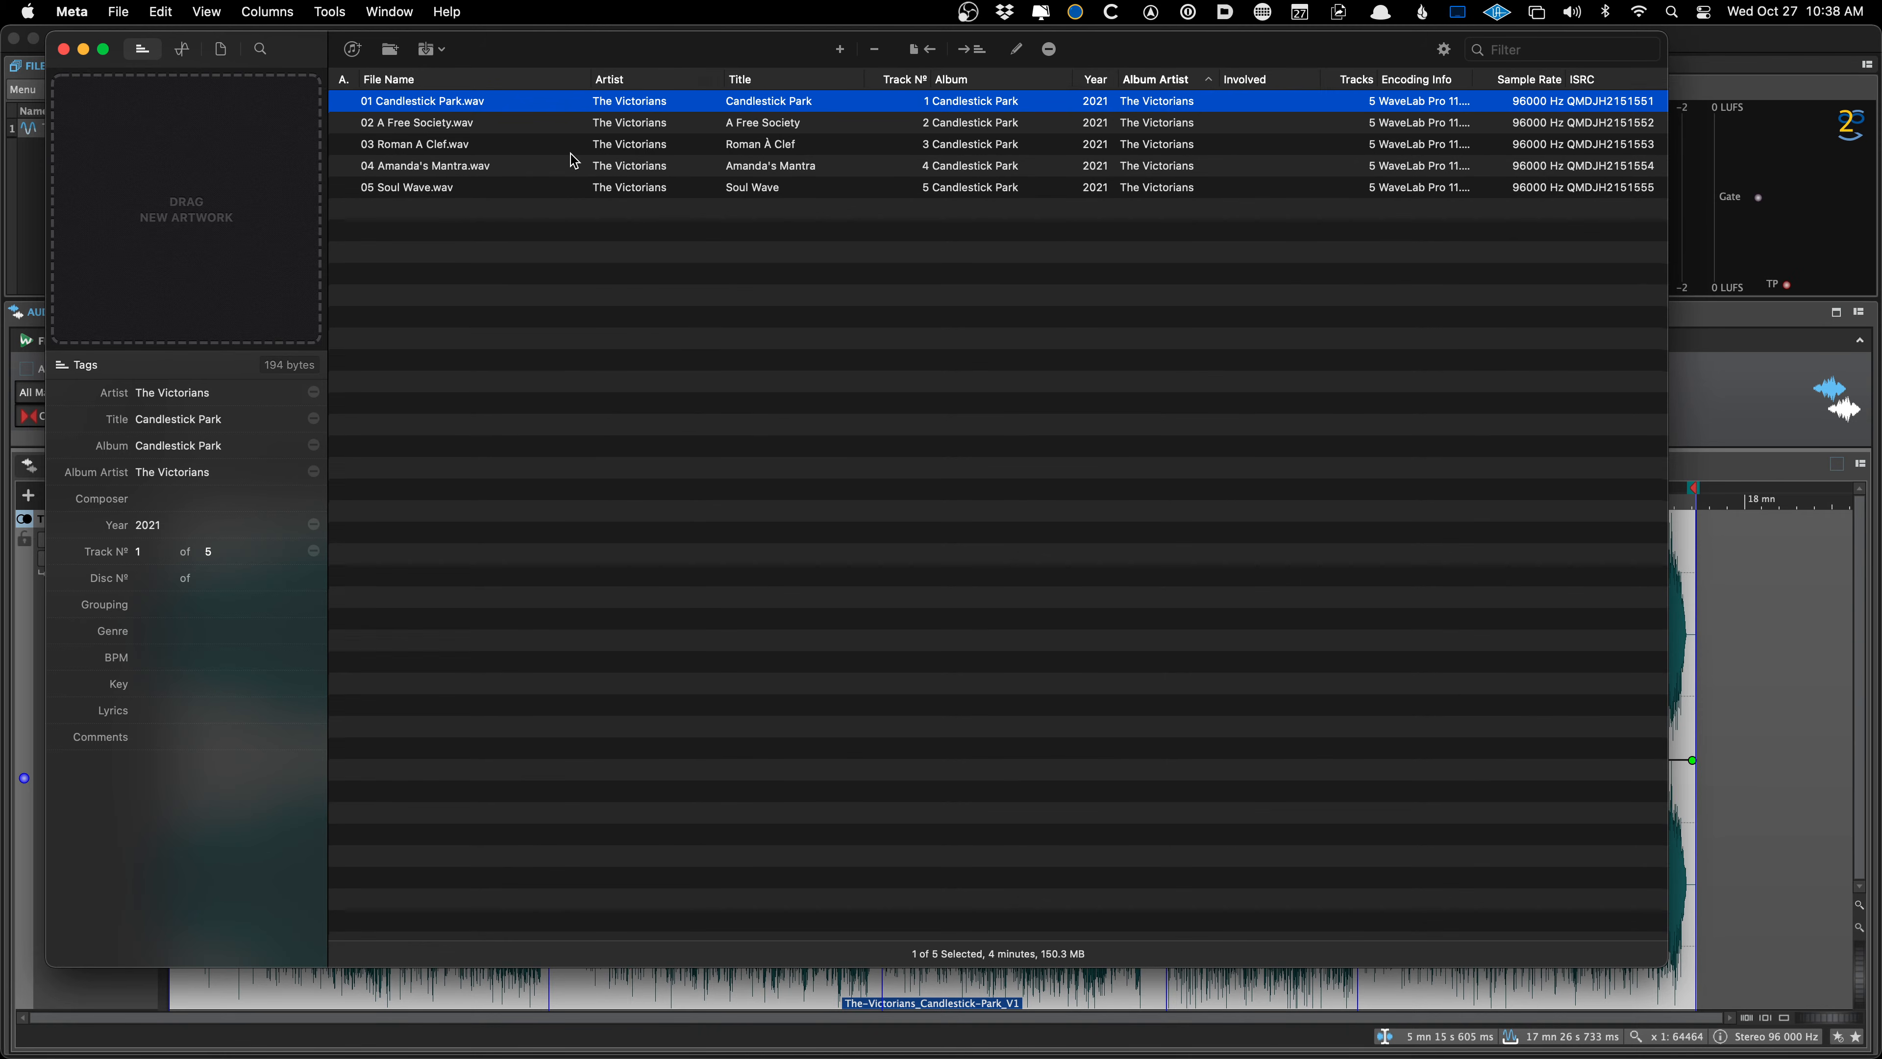
Examine the tags of the first three tracks, Candlestick Park, A Free Society and Roman À Clef, ending on the first track
{"action": "scroll", "coordinate": [578, 125], "scroll_direction": "right", "scroll_amount": 2}
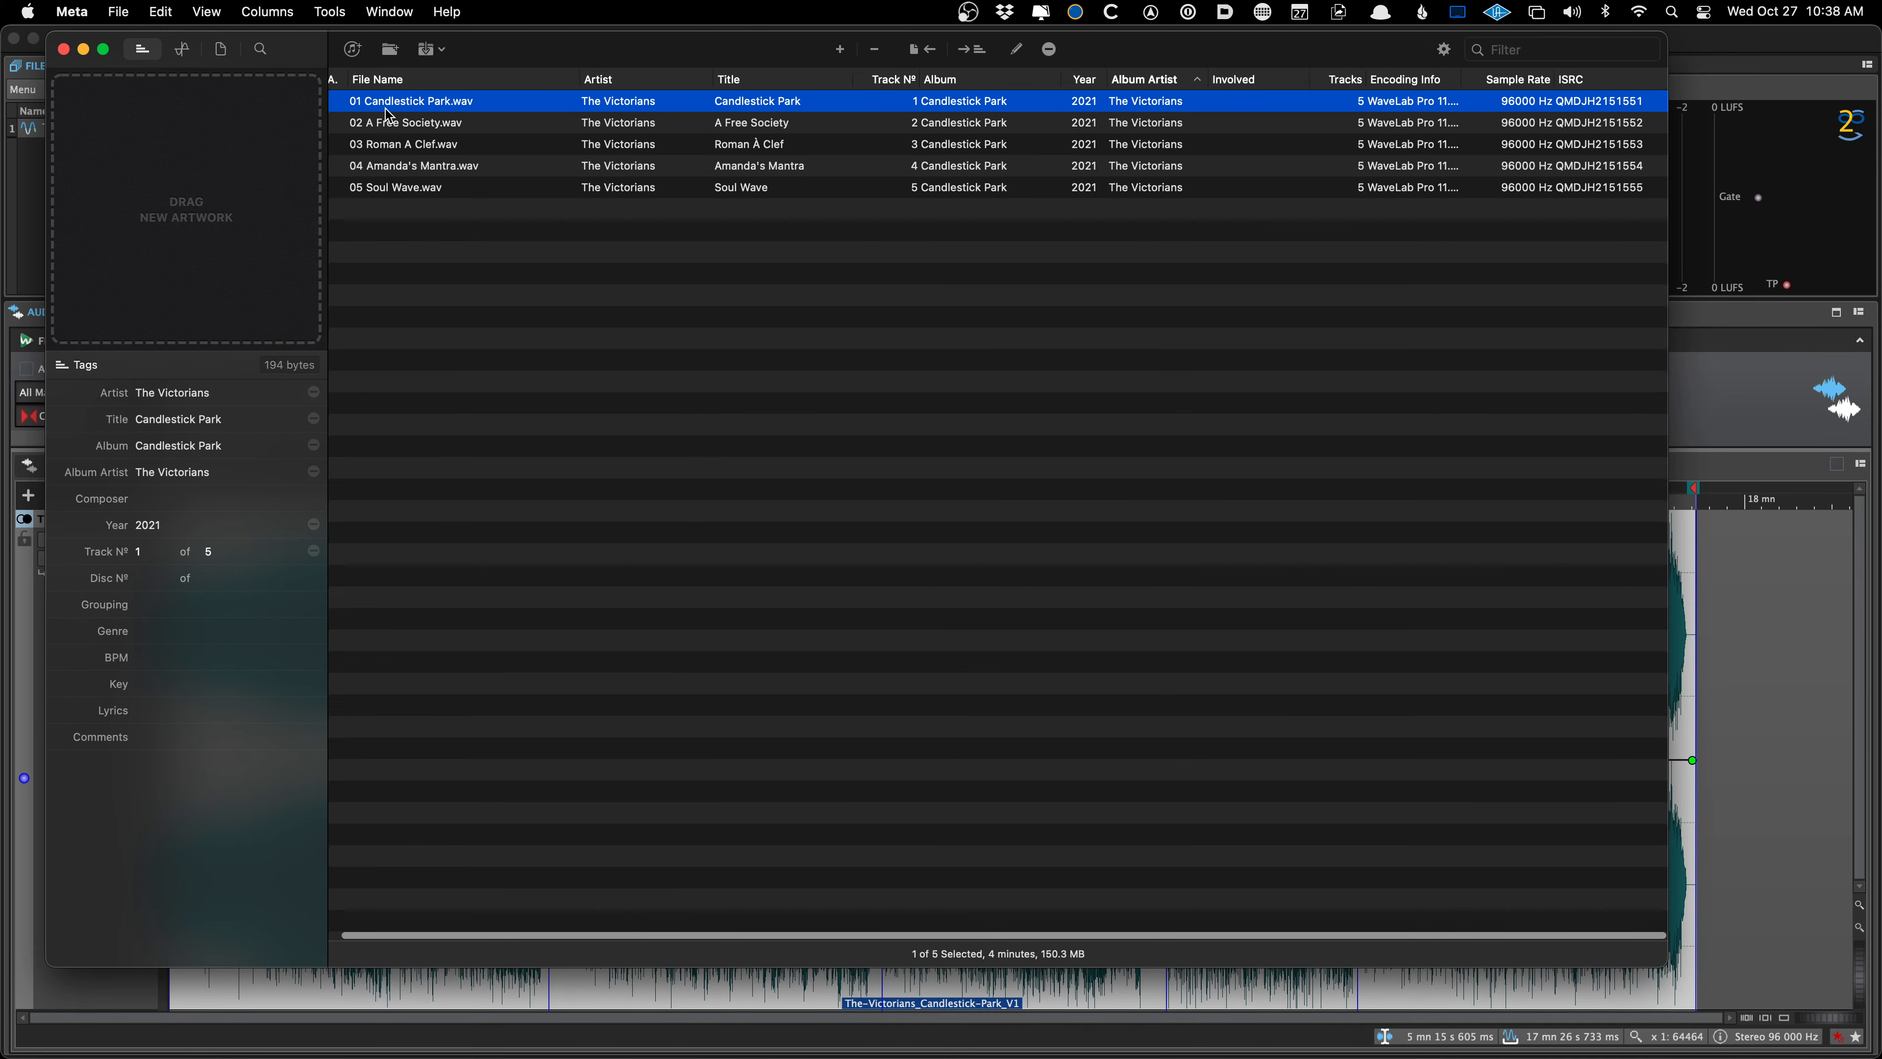
{"action": "left_click", "coordinate": [420, 123]}
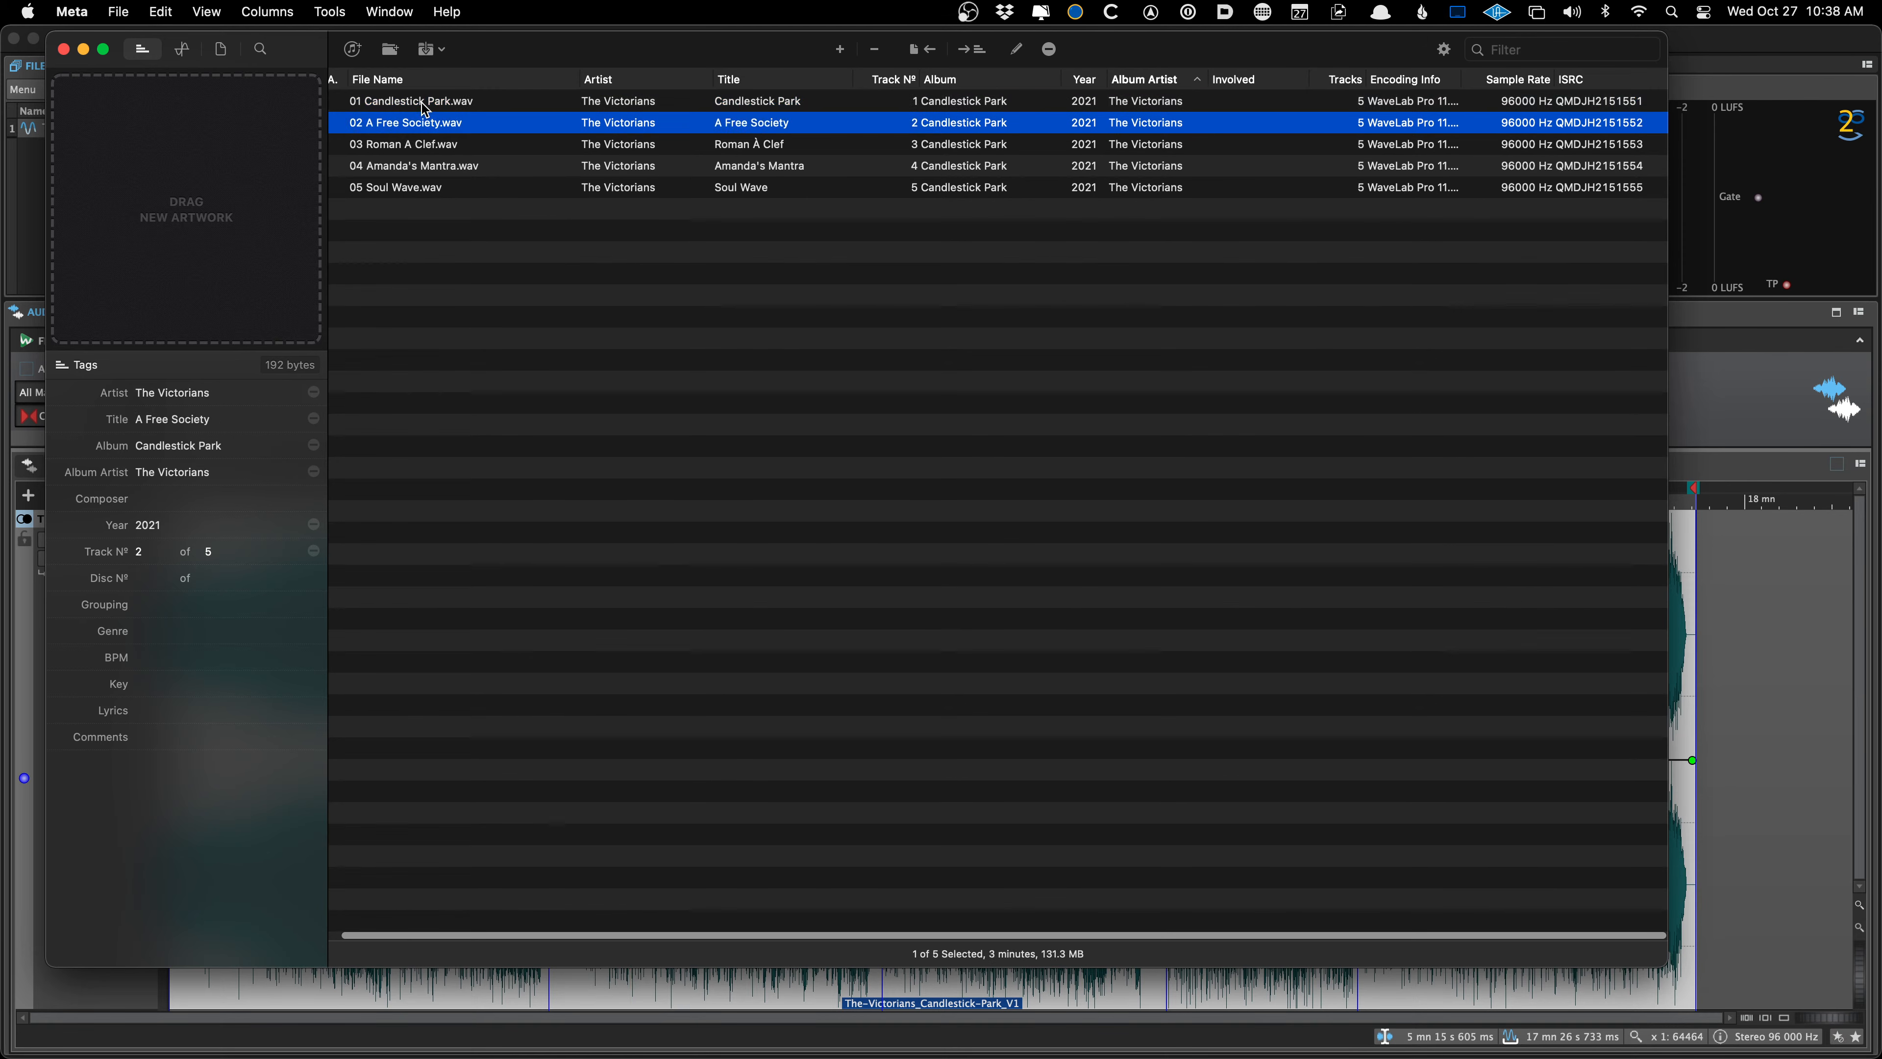
{"action": "left_click", "coordinate": [421, 106]}
{"action": "left_click", "coordinate": [420, 125]}
{"action": "left_click", "coordinate": [632, 102]}
{"action": "left_click", "coordinate": [632, 125]}
{"action": "left_click", "coordinate": [632, 144]}
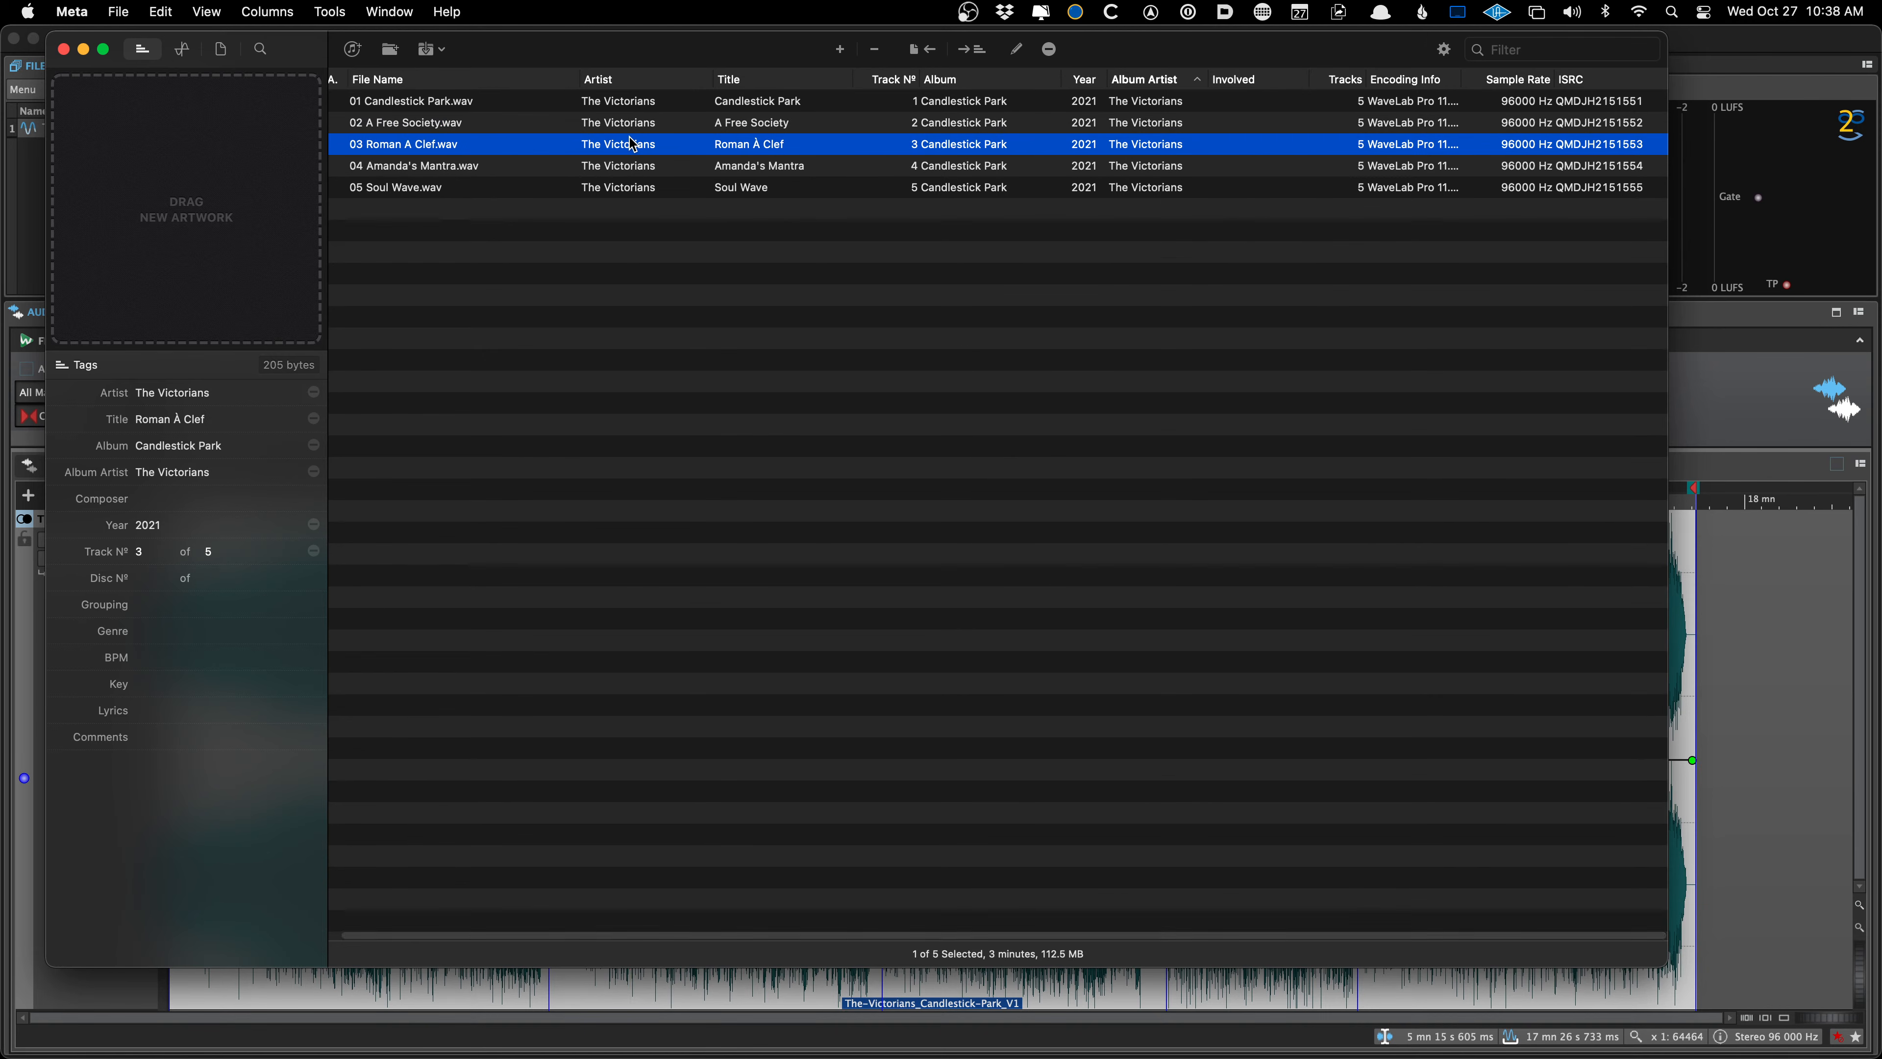
{"action": "key", "text": "Up"}
{"action": "key", "text": "Up"}
{"action": "key", "text": "Down"}
{"action": "key", "text": "Down"}
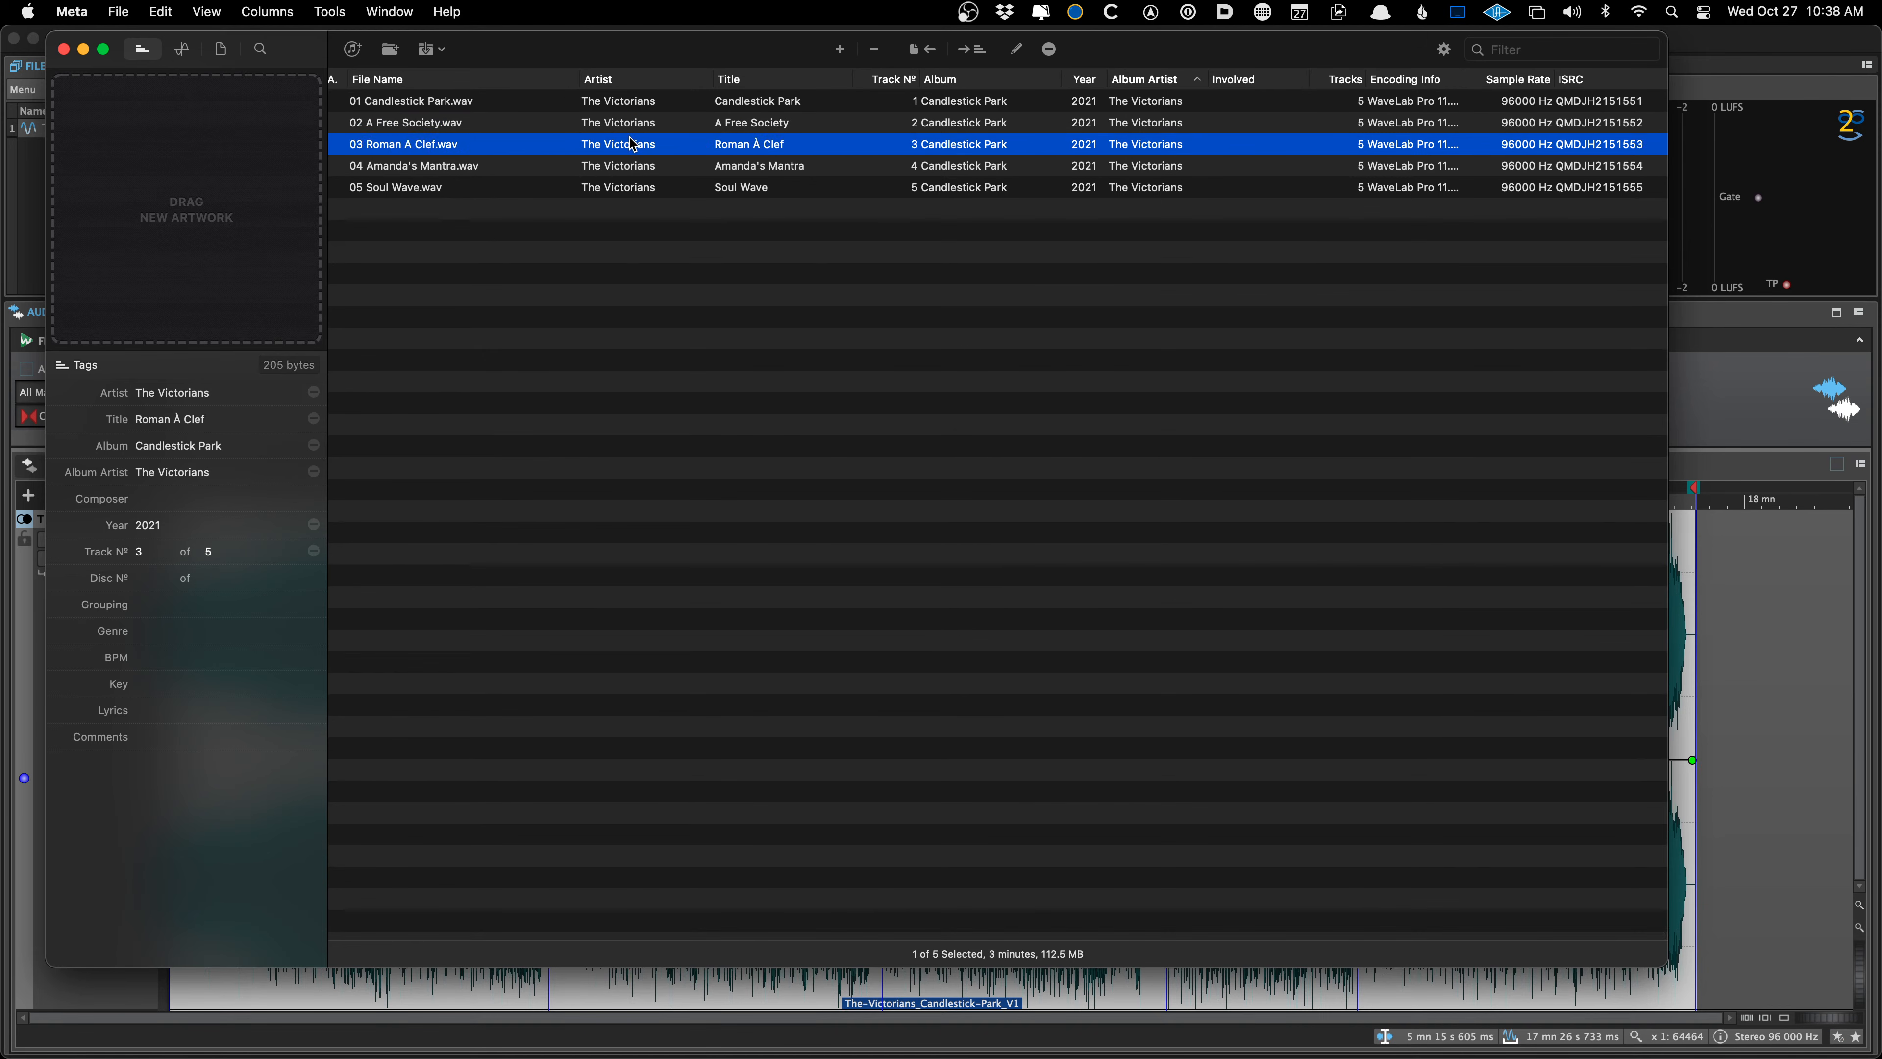
{"action": "key", "text": "Up"}
{"action": "key", "text": "Up"}
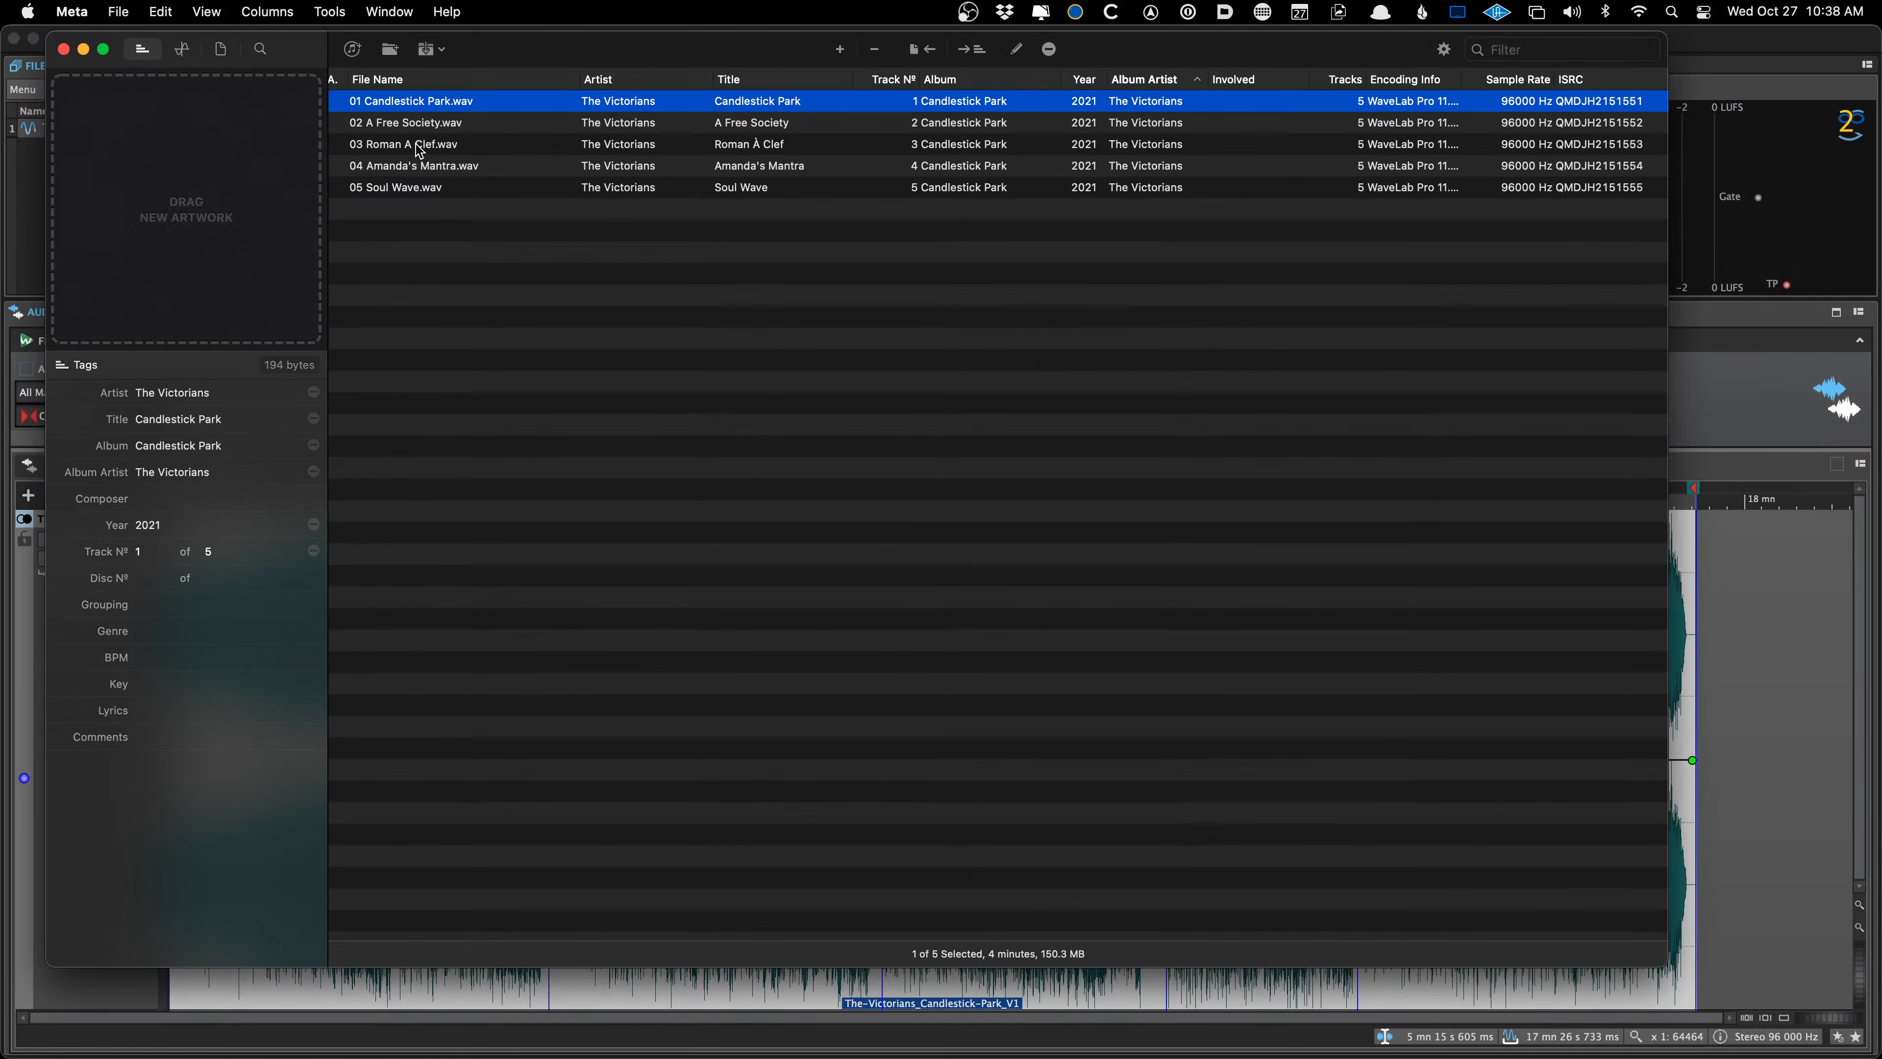
Switch to WaveLab, view the Create Windows-Compatible File Names option in the global format preferences, and return to the montage's render settings
{"action": "left_click", "coordinate": [1747, 371]}
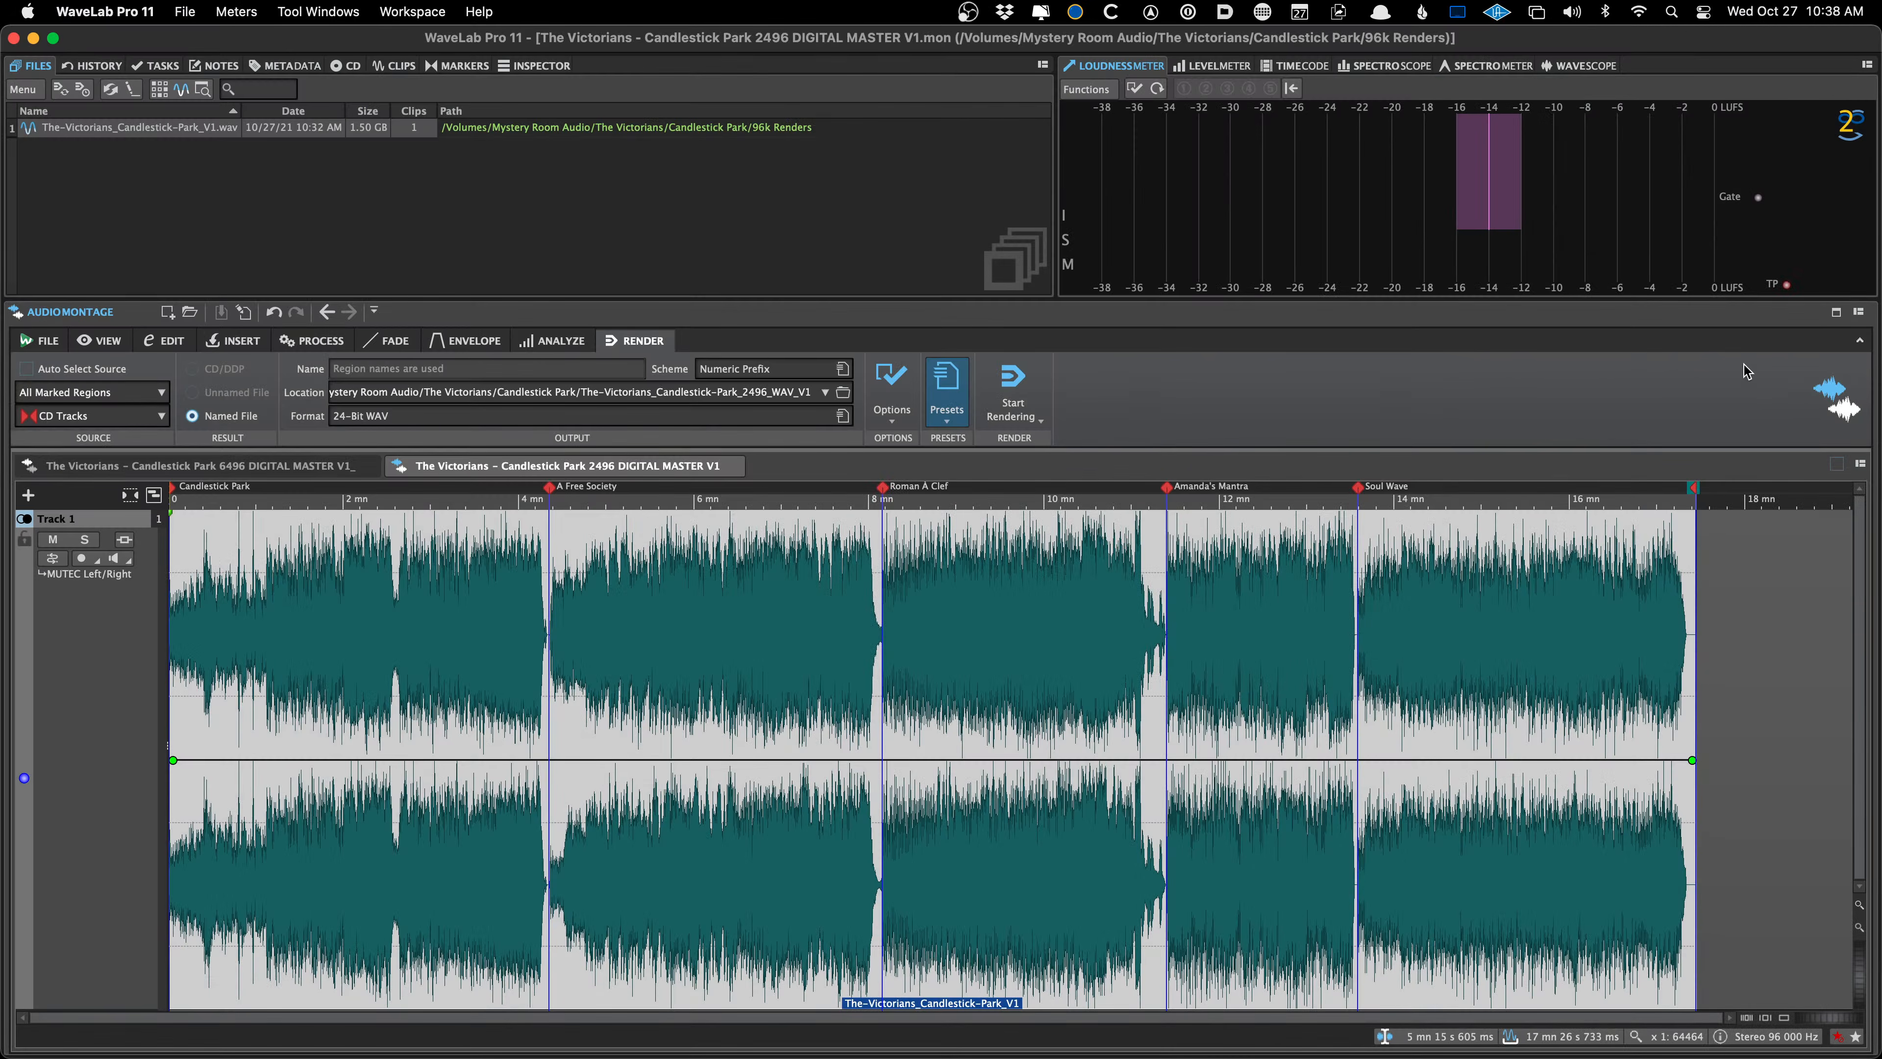
{"action": "key", "text": "super+comma"}
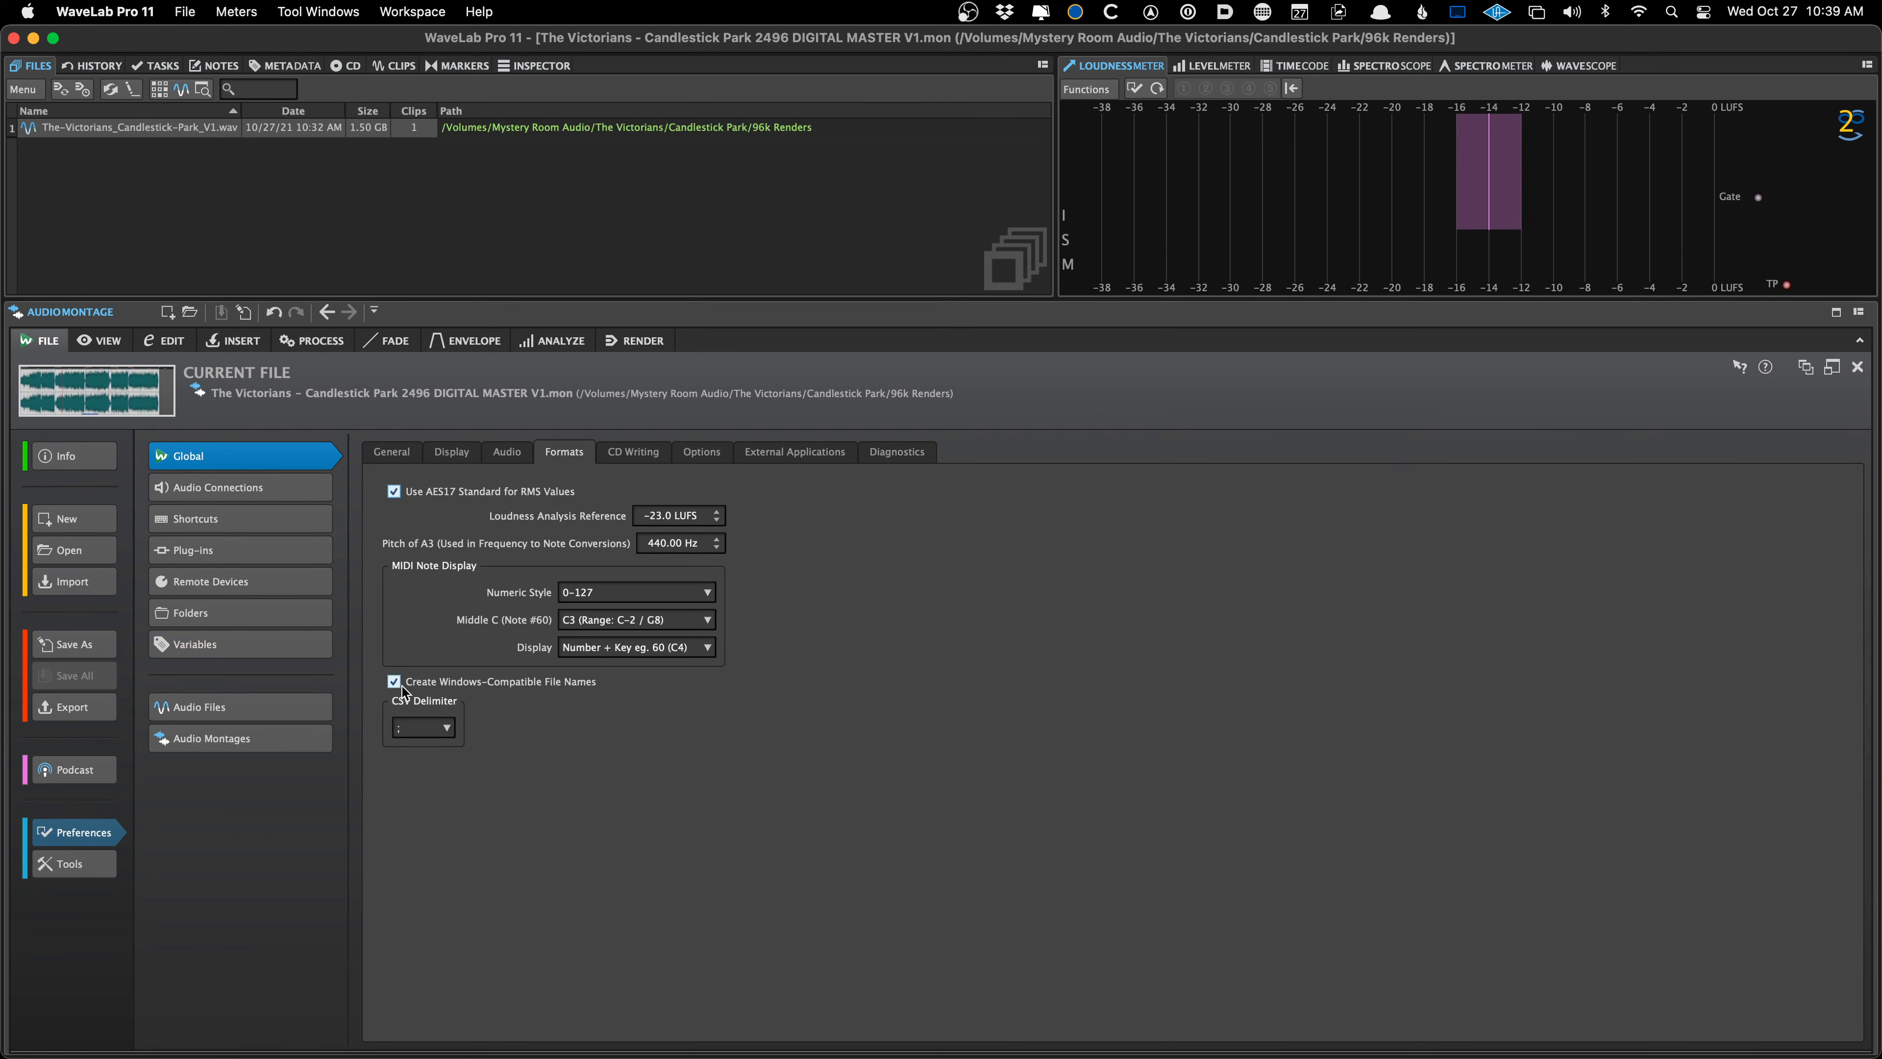
{"action": "mouse_move", "coordinate": [405, 691]}
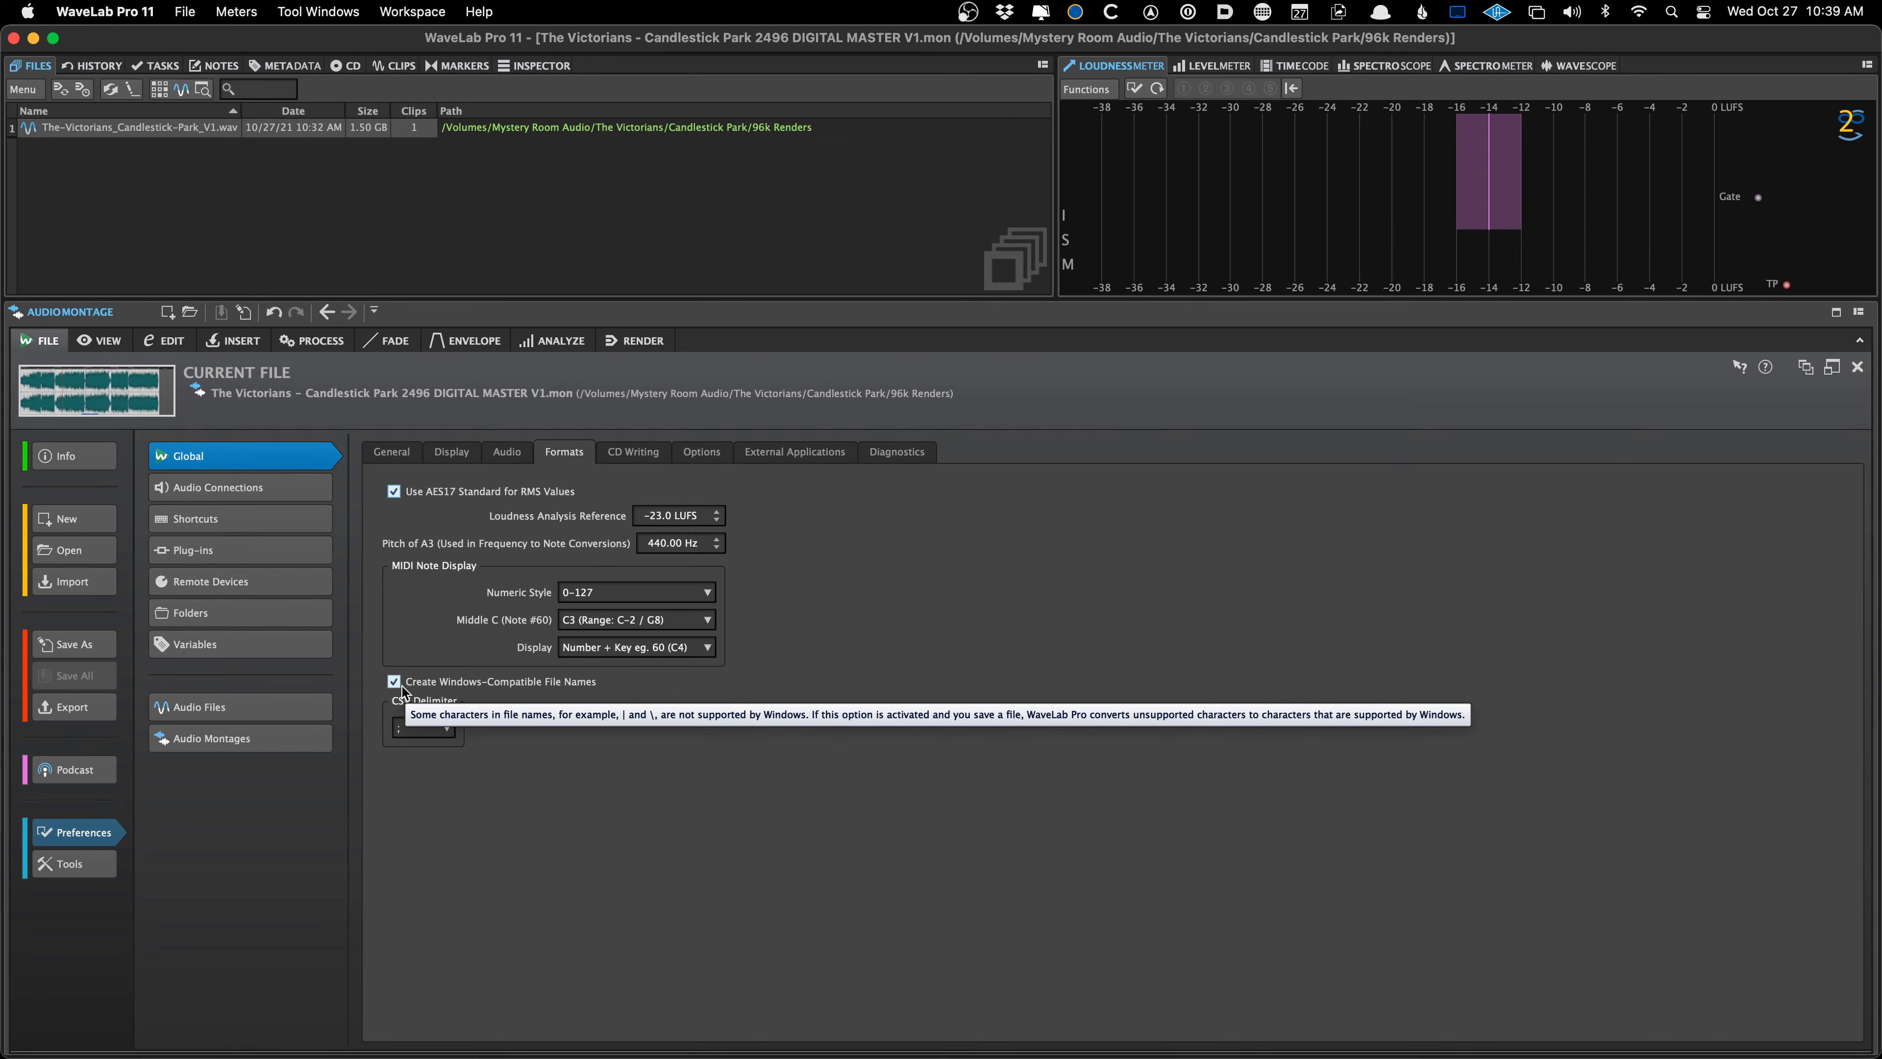
{"action": "left_click", "coordinate": [148, 396]}
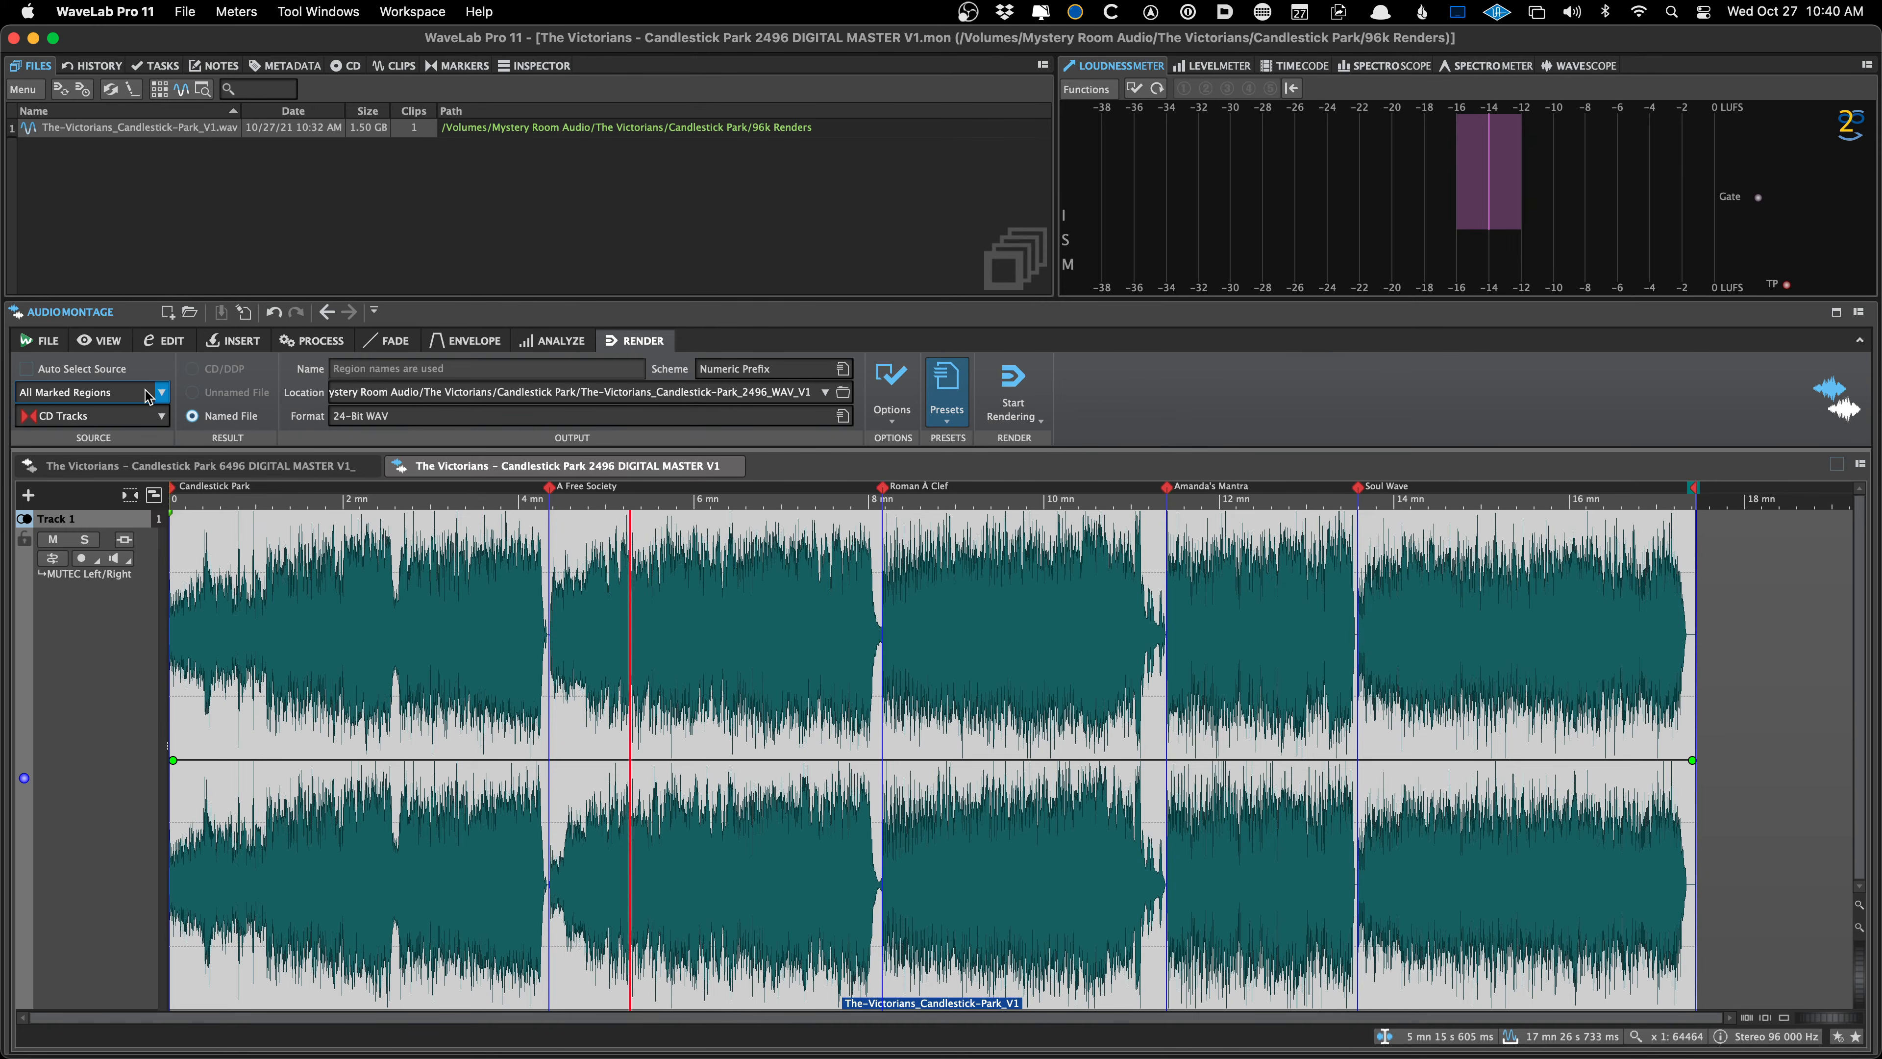
Recheck the file names in Meta, return to WaveLab and view the available render presets without applying one
{"action": "key", "text": "super+Tab"}
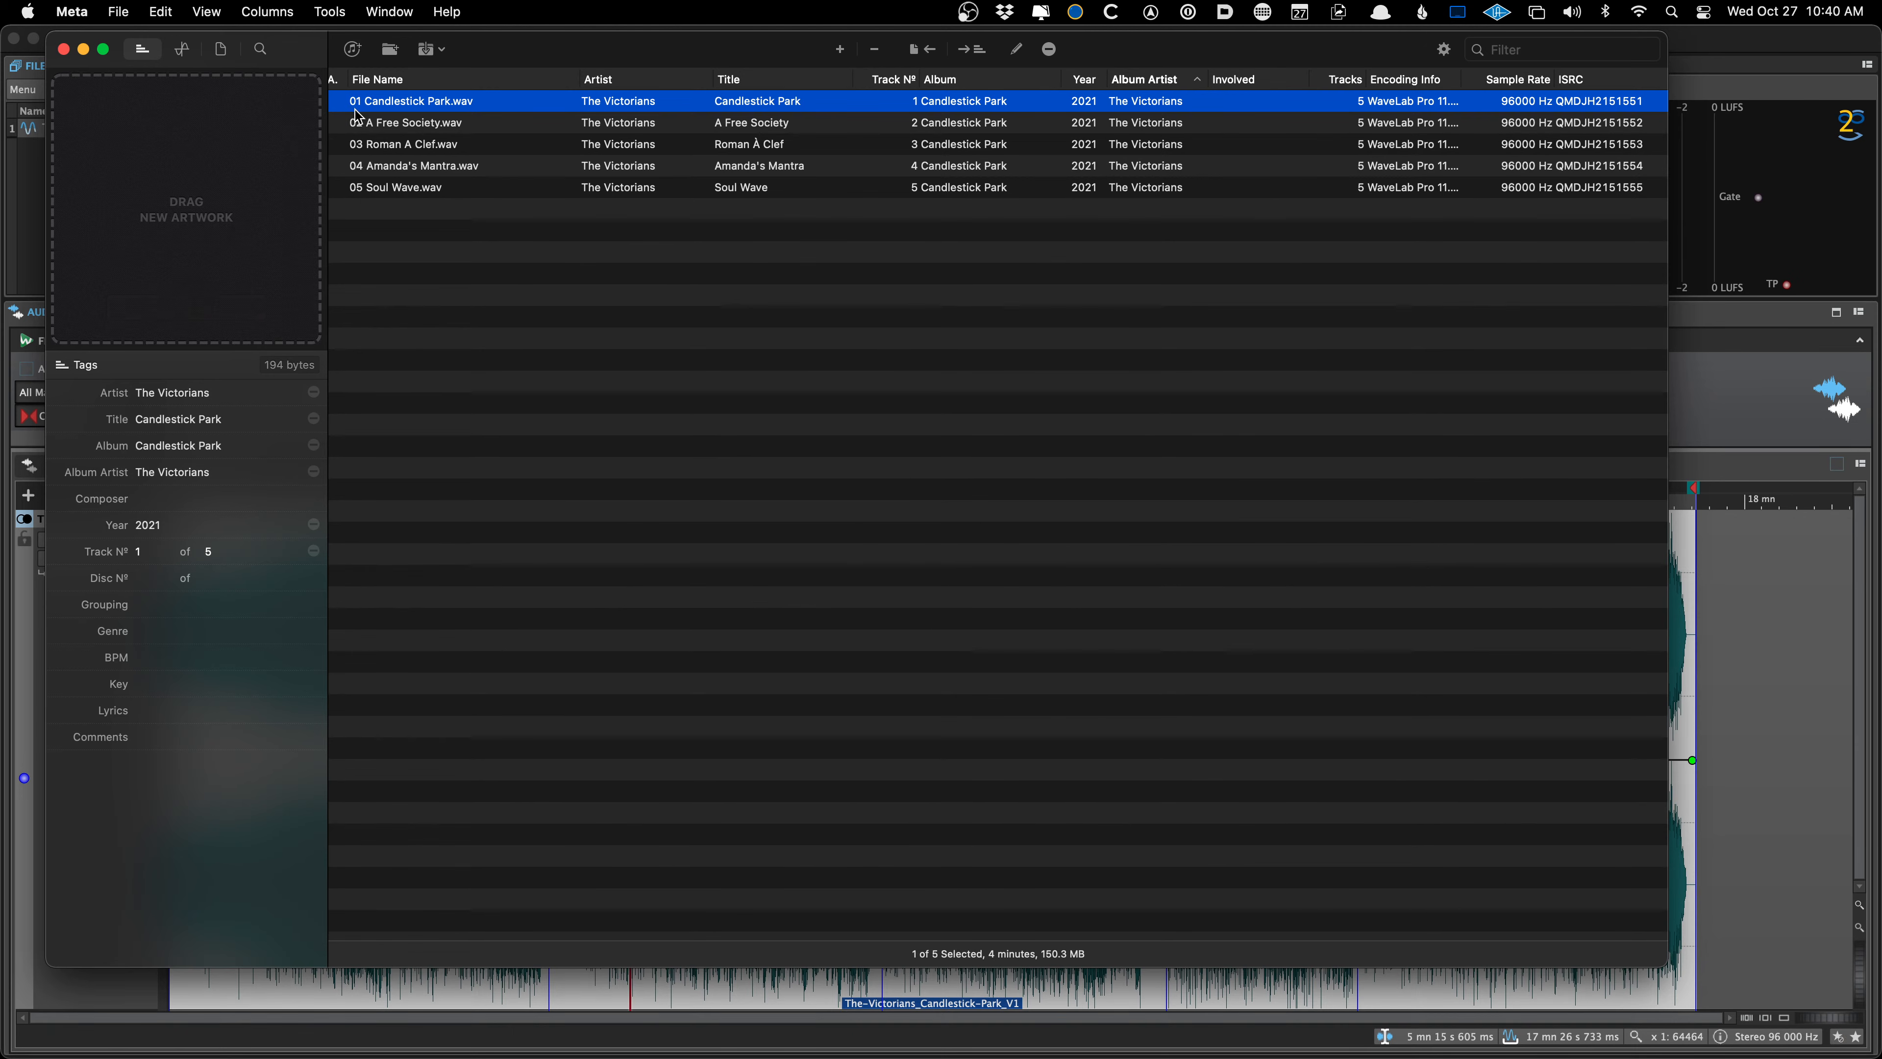
{"action": "left_click", "coordinate": [1727, 404]}
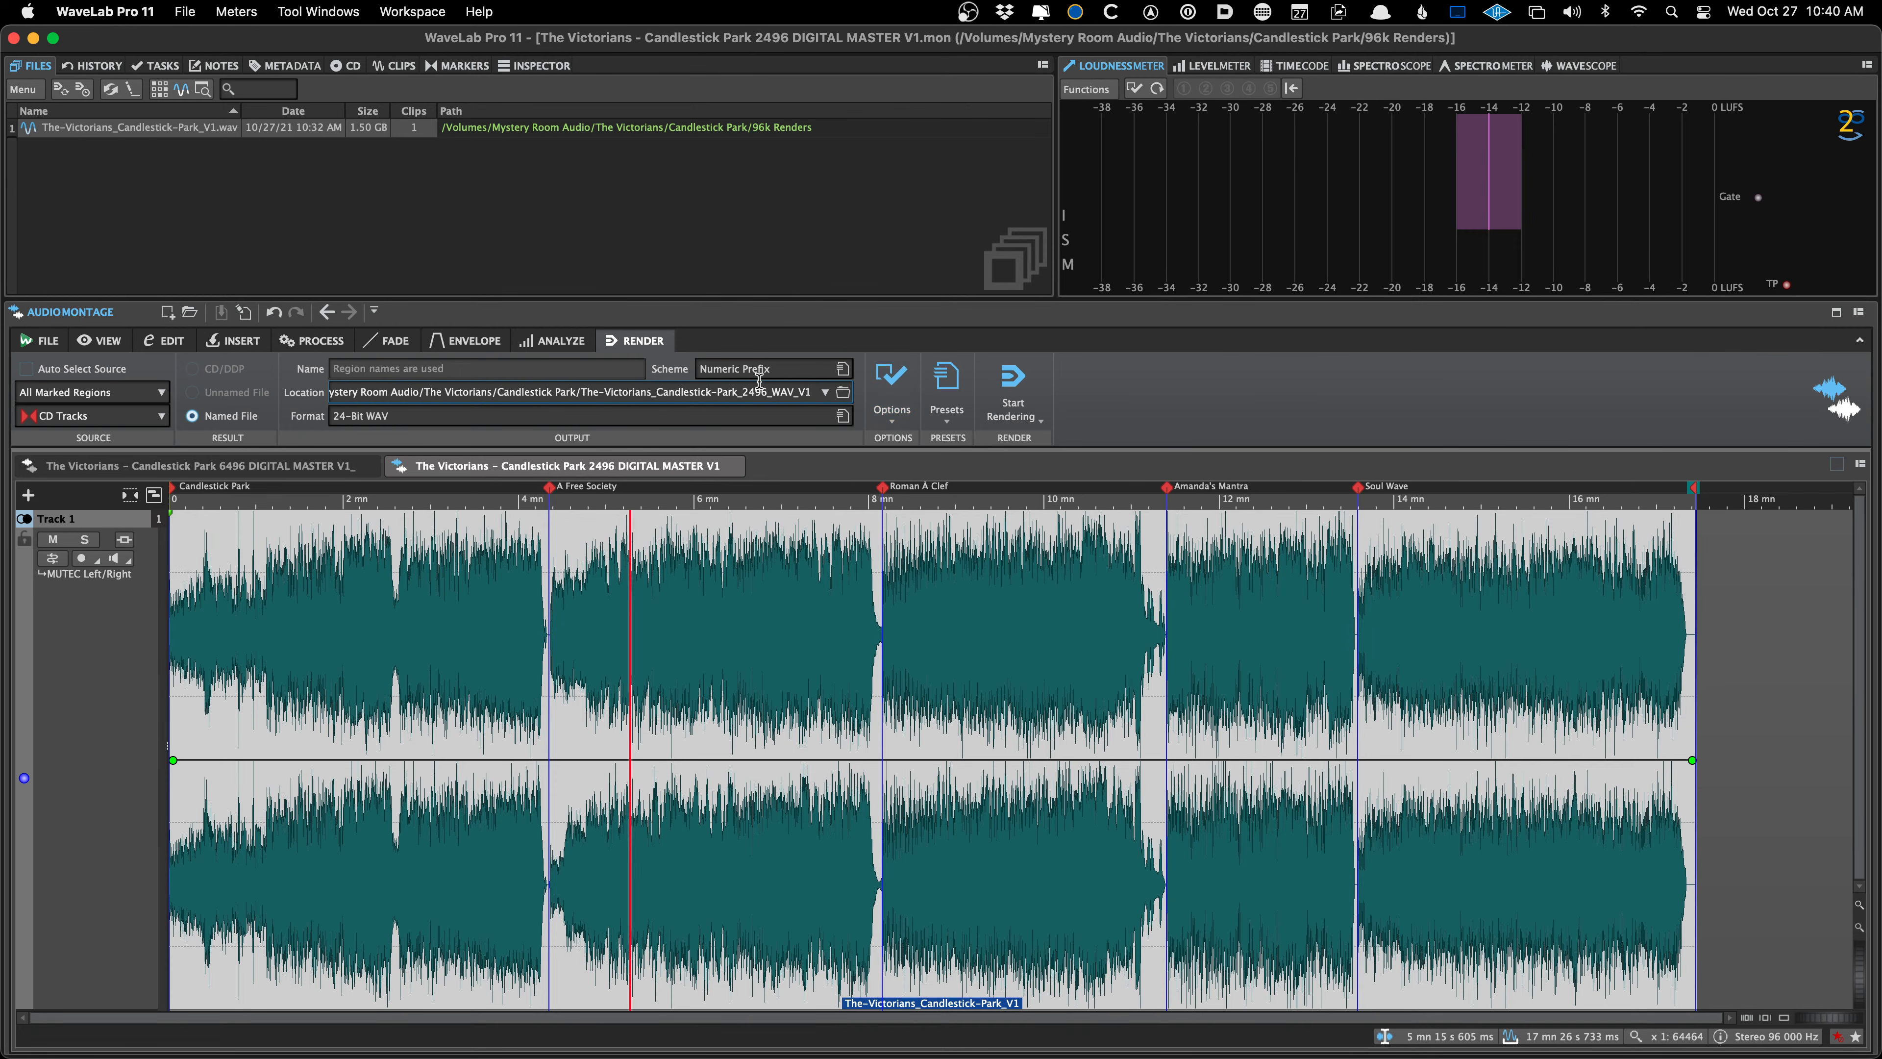
{"action": "left_click", "coordinate": [946, 387]}
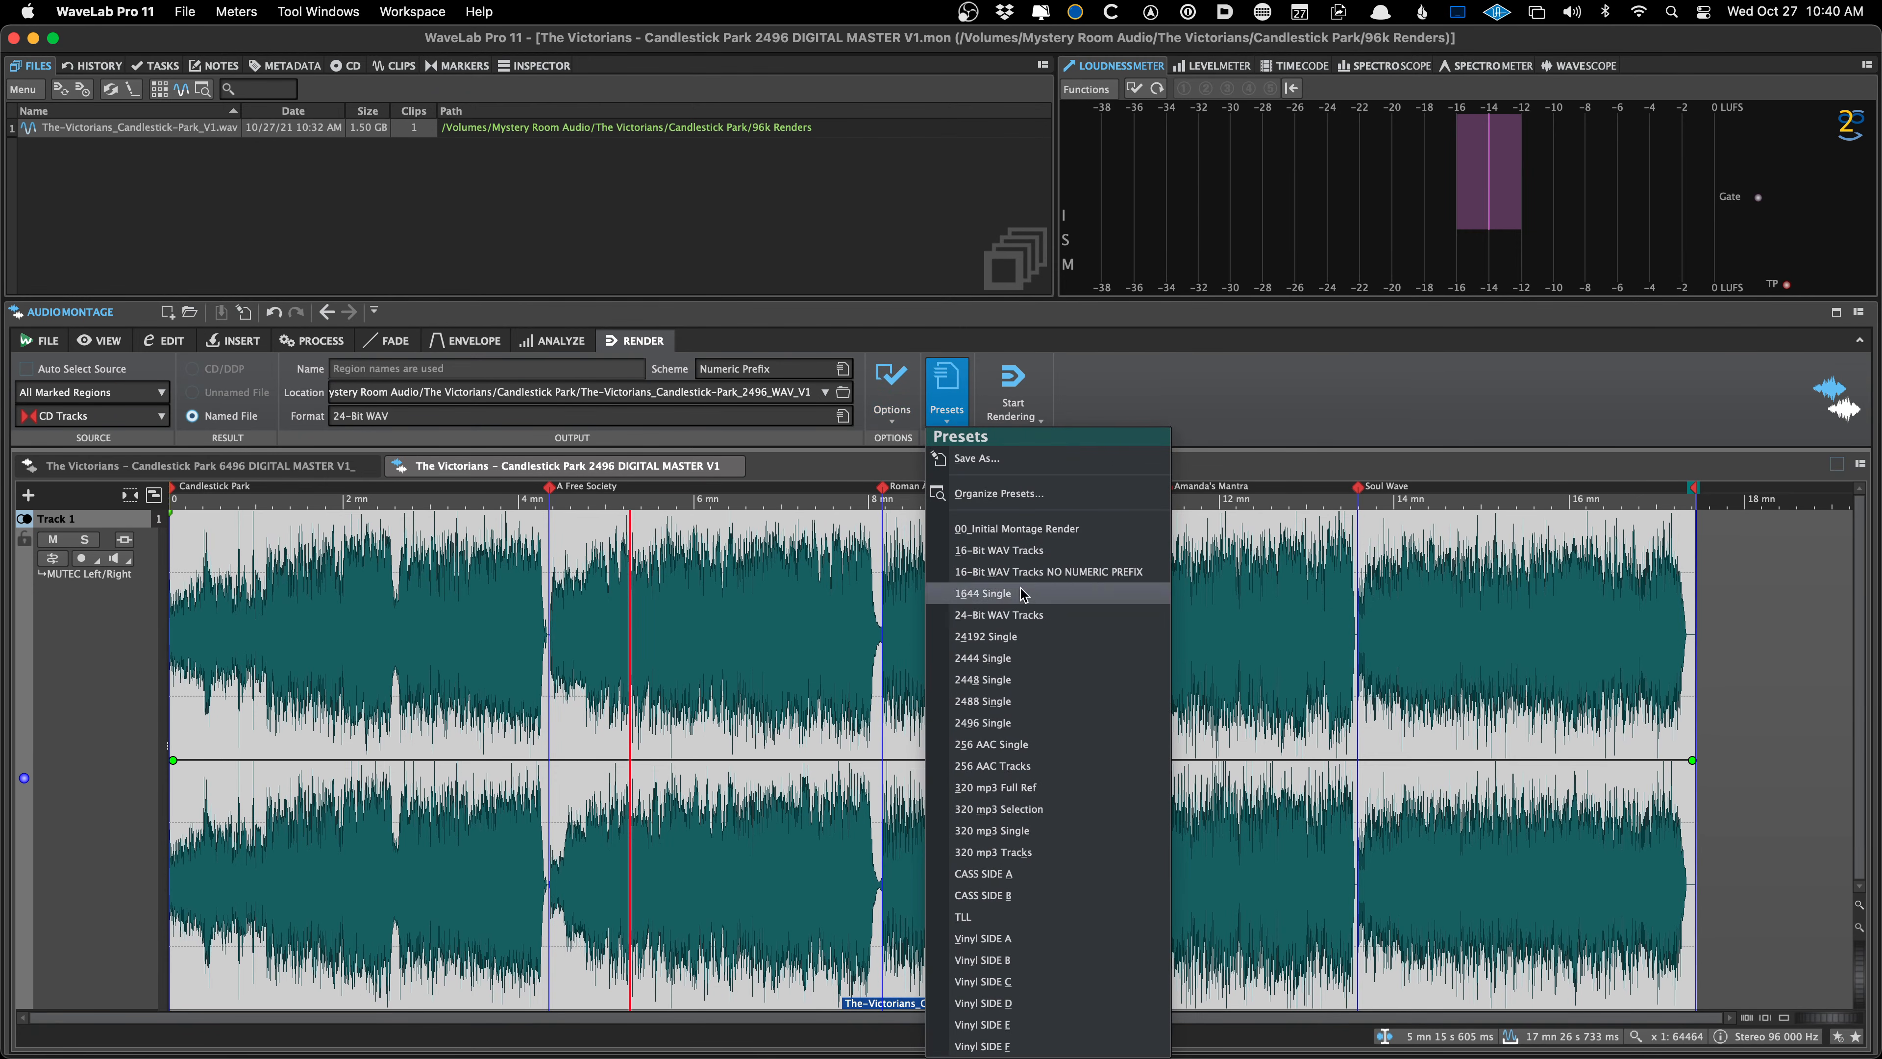
{"action": "left_click", "coordinate": [1104, 408]}
Switch to Path Finder and browse to The-Victorians_Candlestick-Park_2496_WAV_V1 inside The Victorians' Candlestick Park folder
{"action": "key", "text": "super+Tab"}
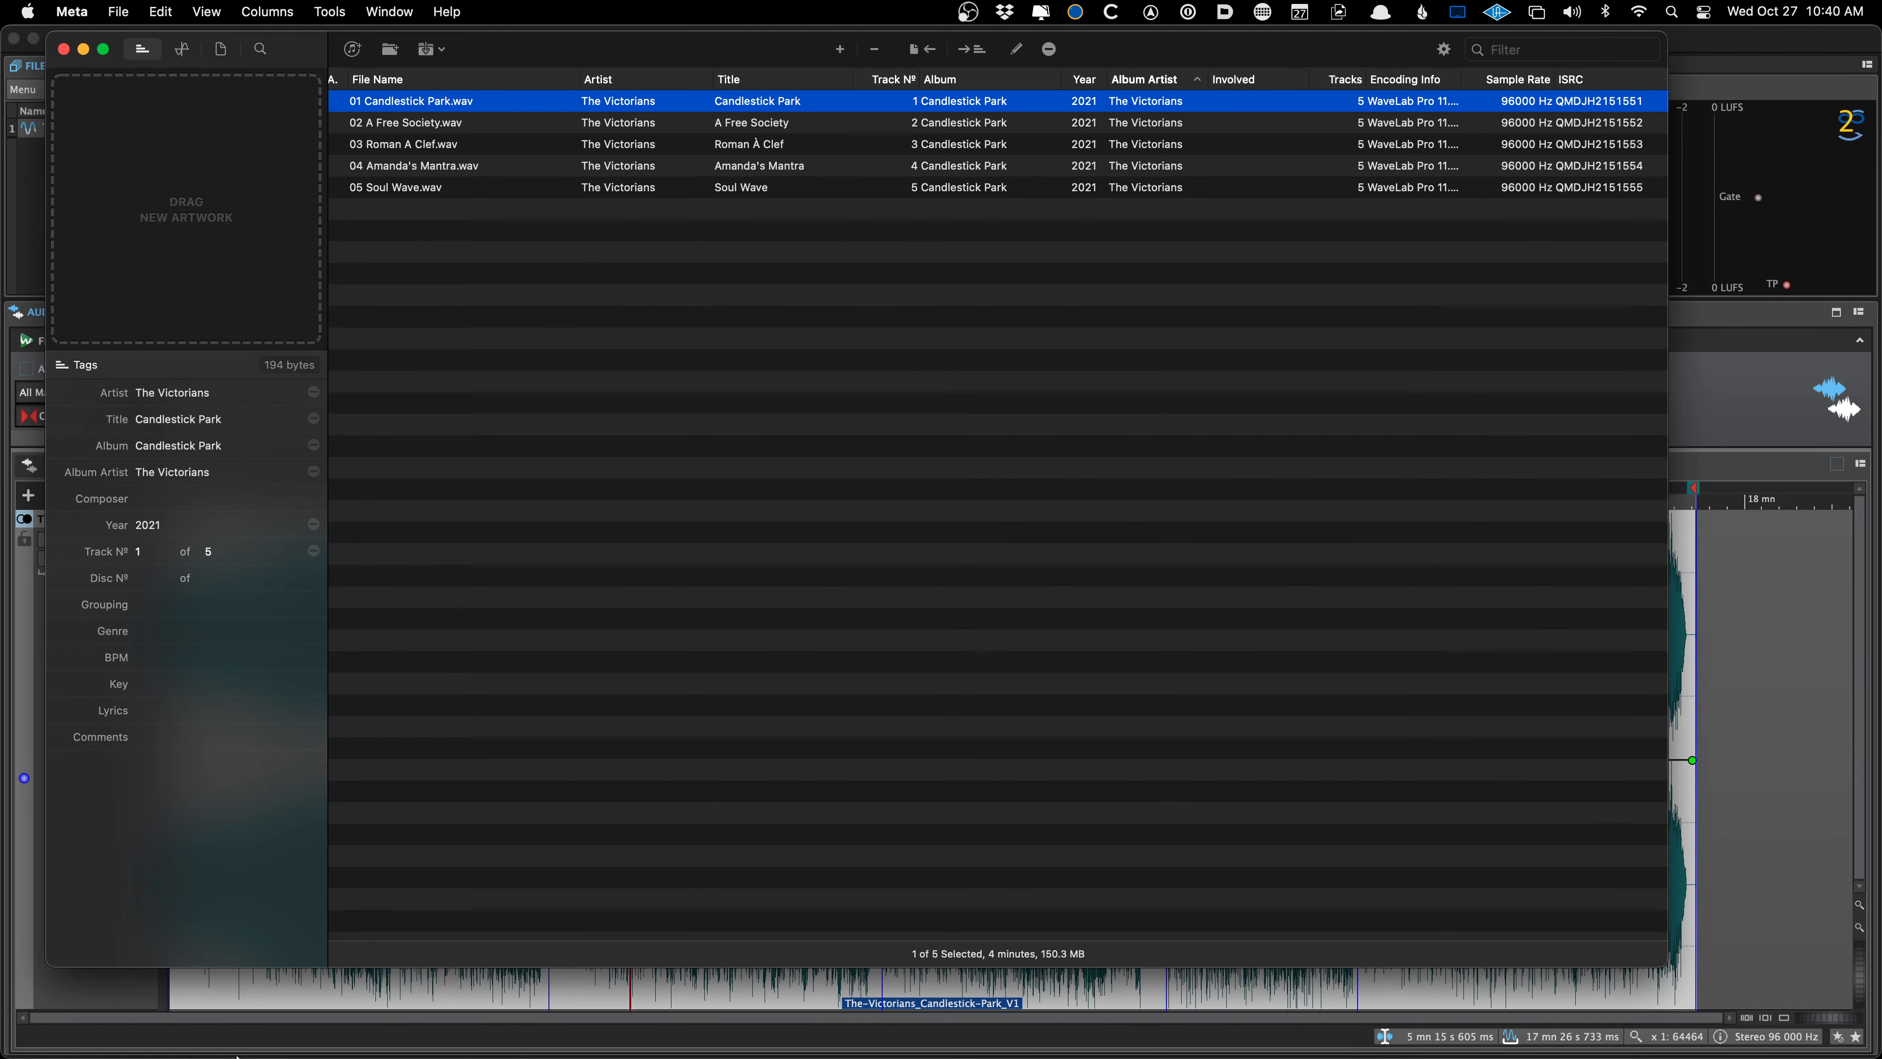
{"action": "left_click", "coordinate": [212, 1029]}
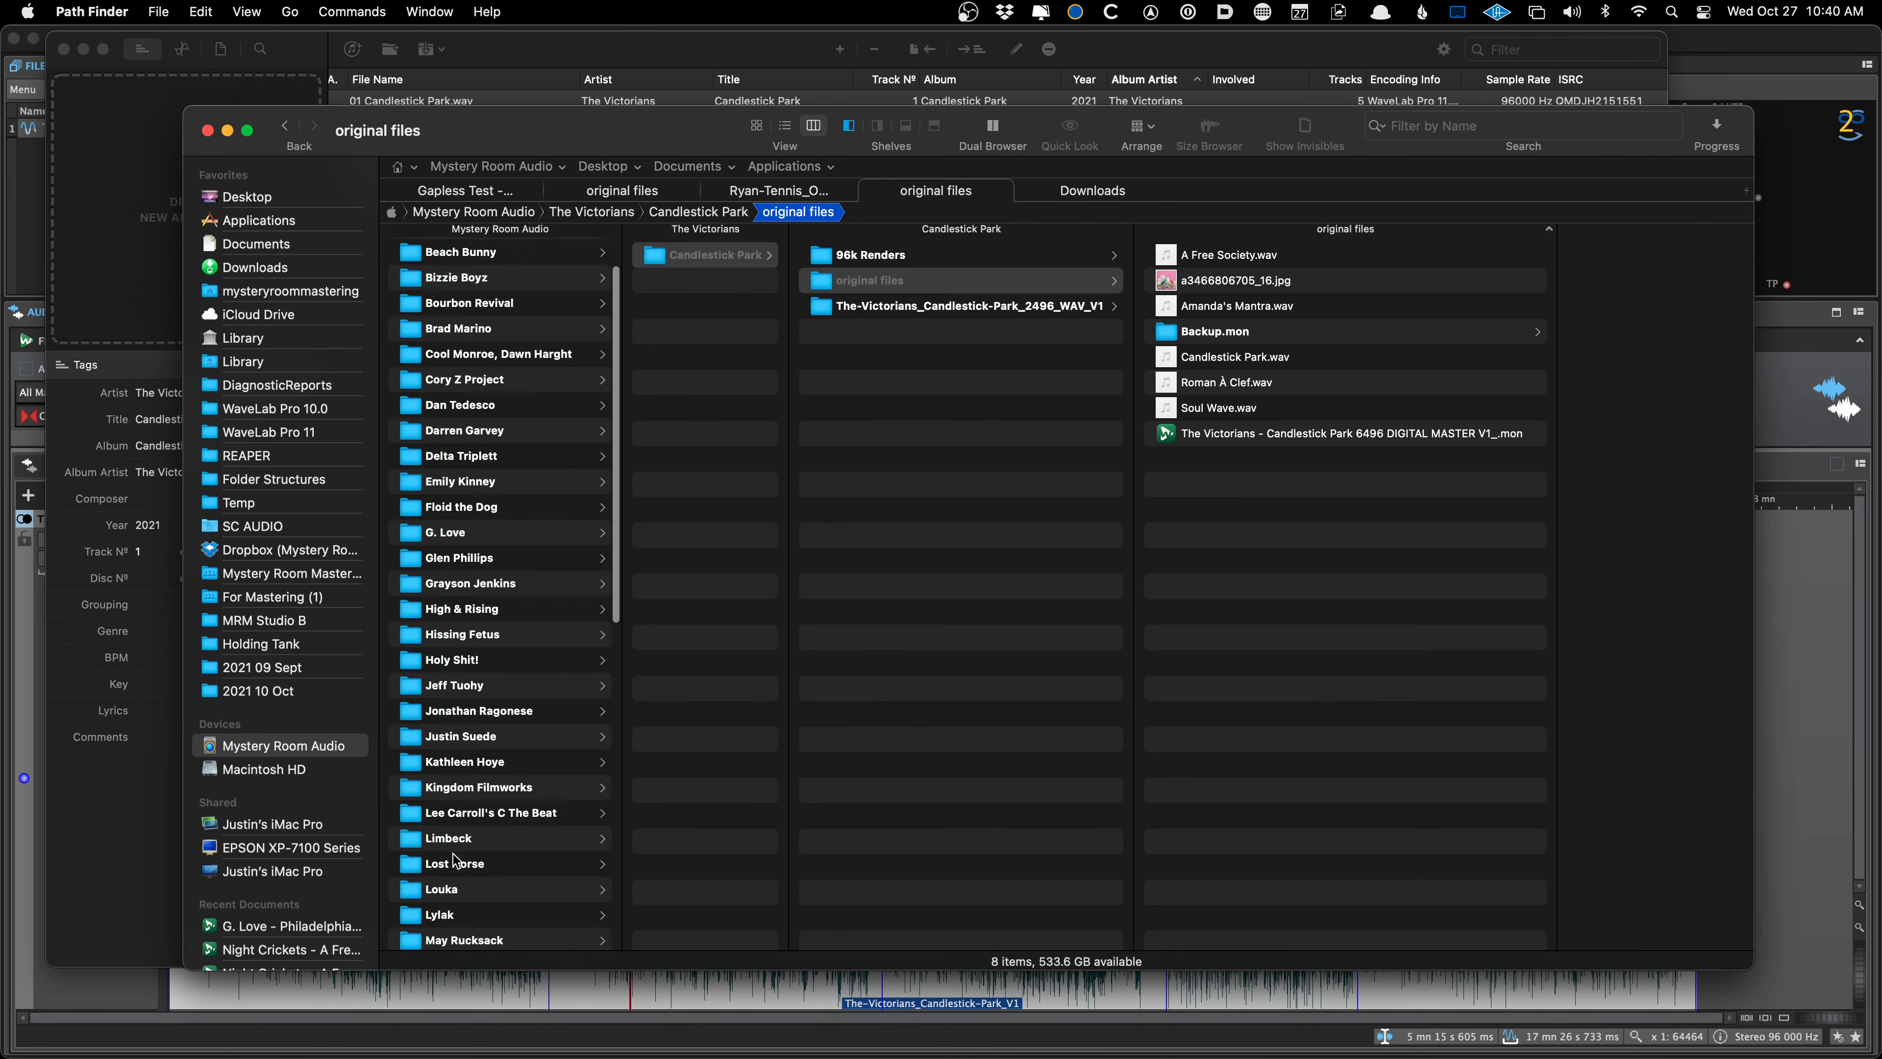
{"action": "scroll", "coordinate": [456, 861], "scroll_direction": "down", "scroll_amount": 10}
{"action": "left_click", "coordinate": [514, 778]}
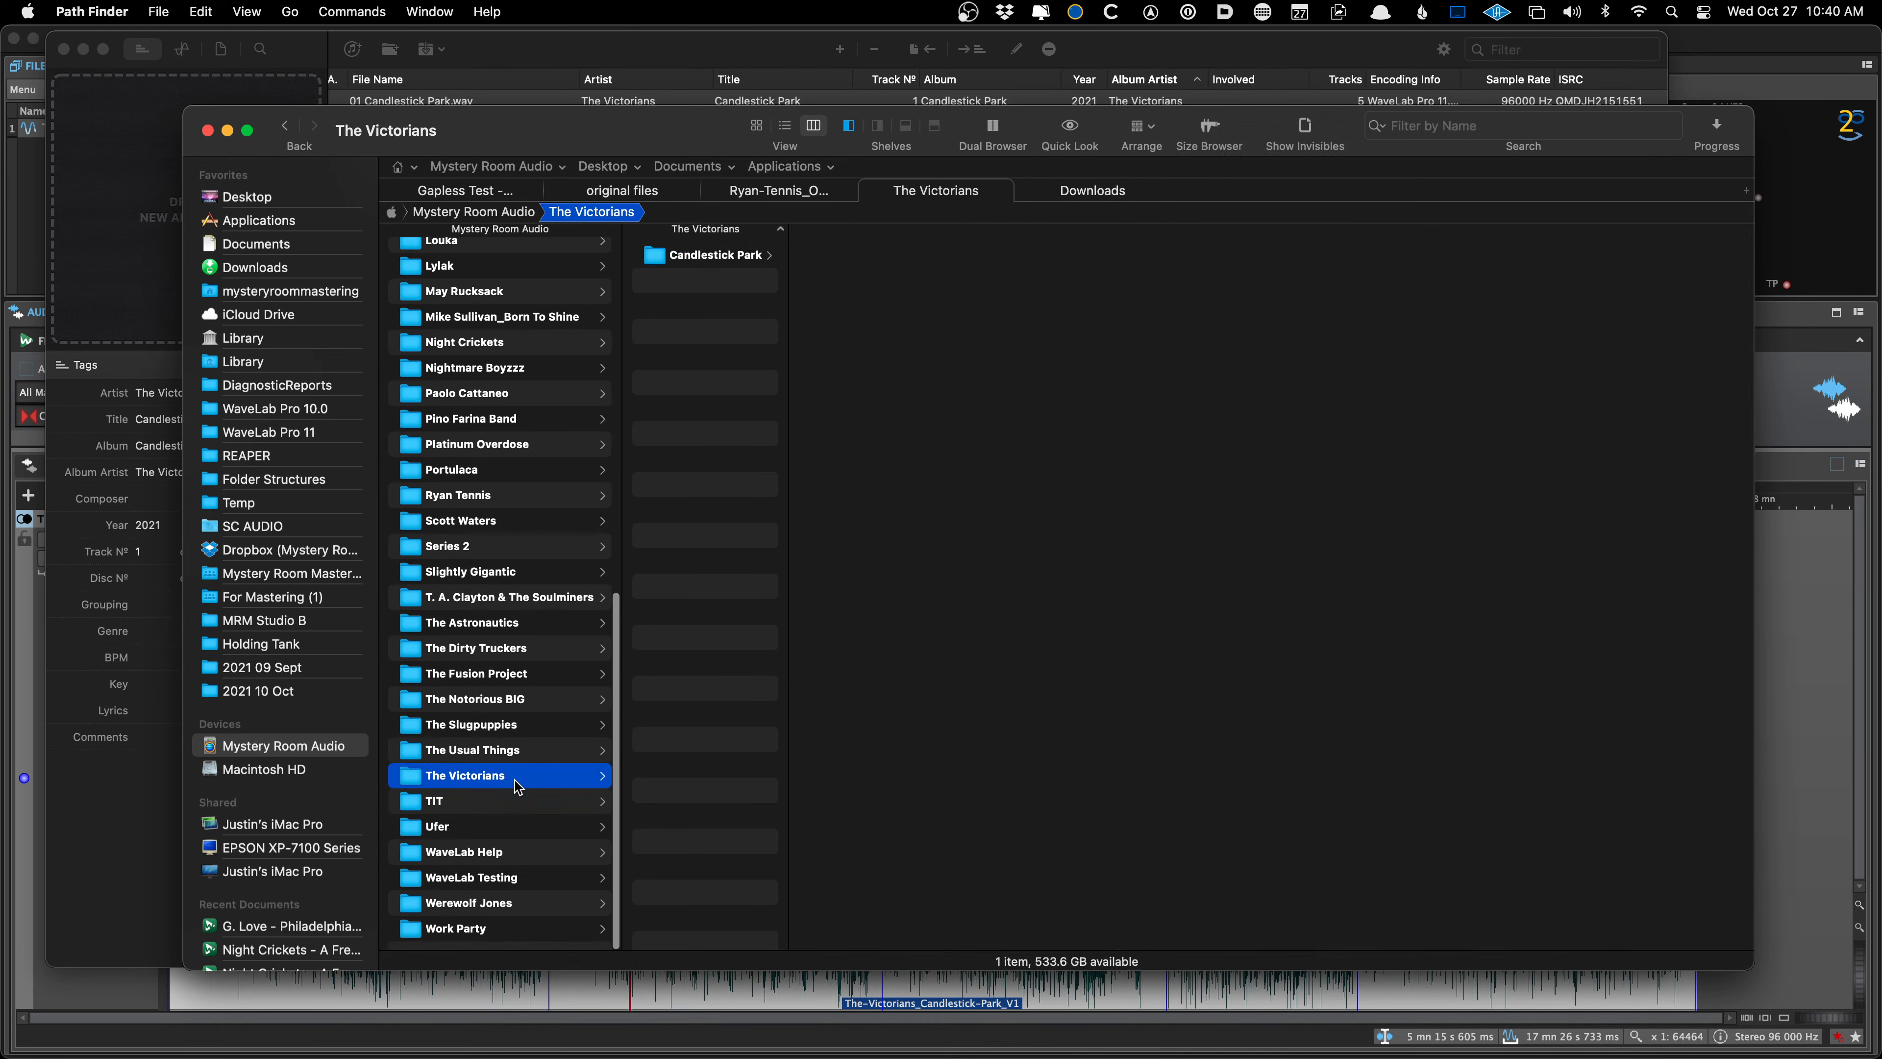
{"action": "key", "text": "Right"}
{"action": "key", "text": "Right"}
{"action": "key", "text": "Down"}
{"action": "key", "text": "Down"}
{"action": "key", "text": "Right"}
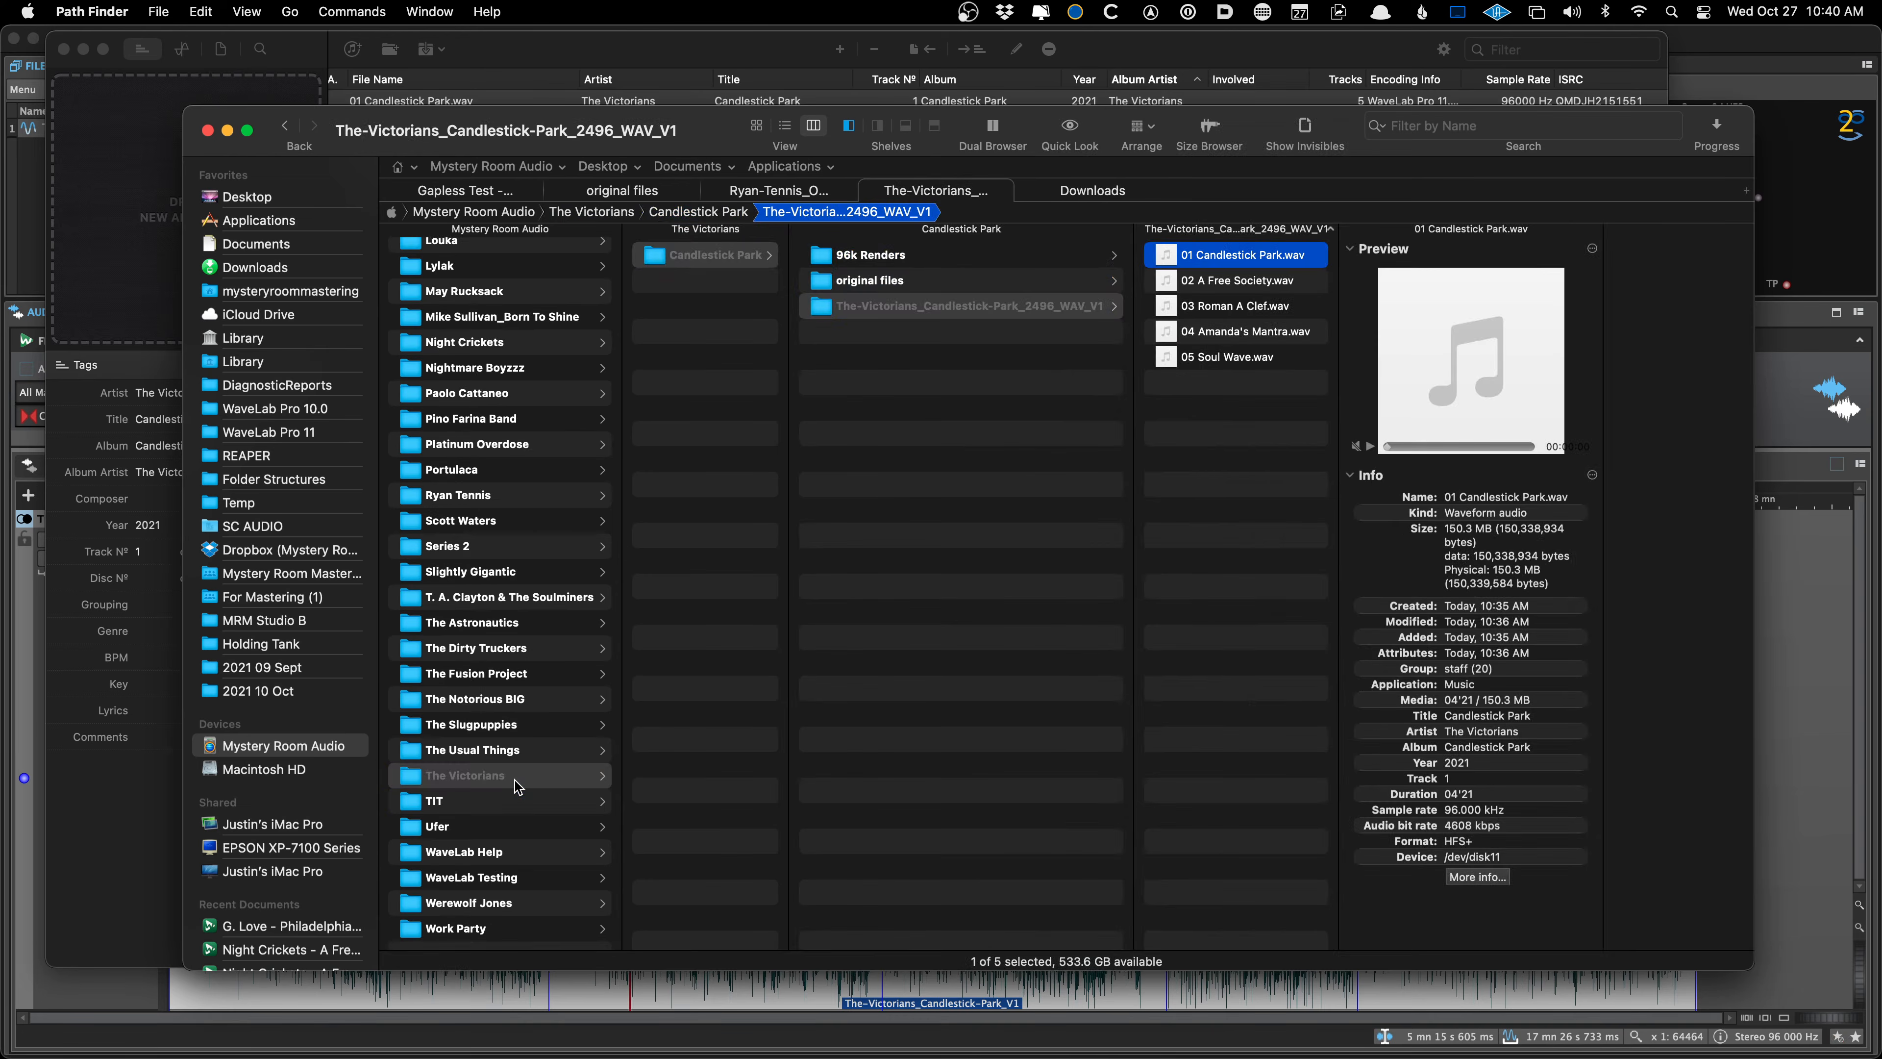
Go through the five rendered WAV files and examine each one's title, artist, album, year and track information
{"action": "key", "text": "Down"}
{"action": "key", "text": "Down"}
{"action": "key", "text": "Down"}
{"action": "key", "text": "Down"}
{"action": "key", "text": "Up"}
{"action": "key", "text": "Up"}
{"action": "key", "text": "Up"}
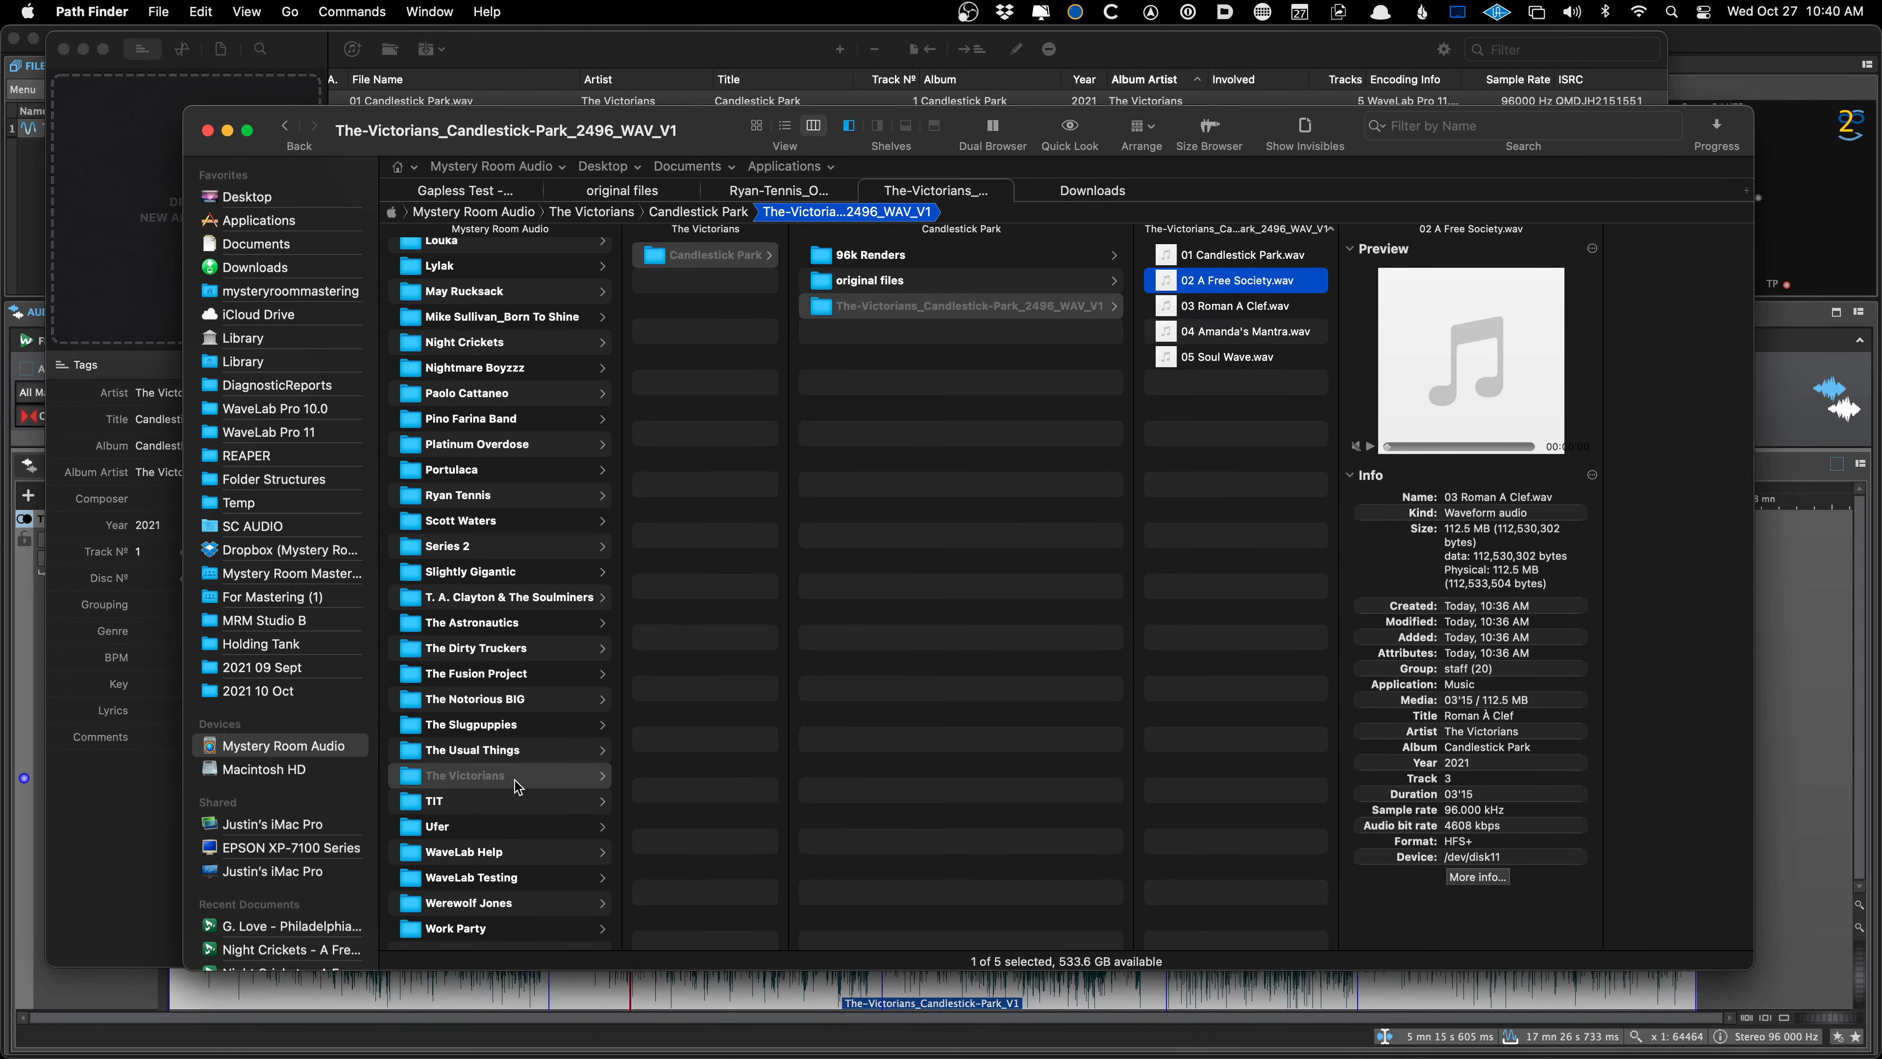
{"action": "key", "text": "Up"}
{"action": "key", "text": "Down"}
{"action": "key", "text": "Down"}
{"action": "key", "text": "Down"}
{"action": "key", "text": "Down"}
{"action": "key", "text": "Up"}
{"action": "key", "text": "Up"}
{"action": "key", "text": "Up"}
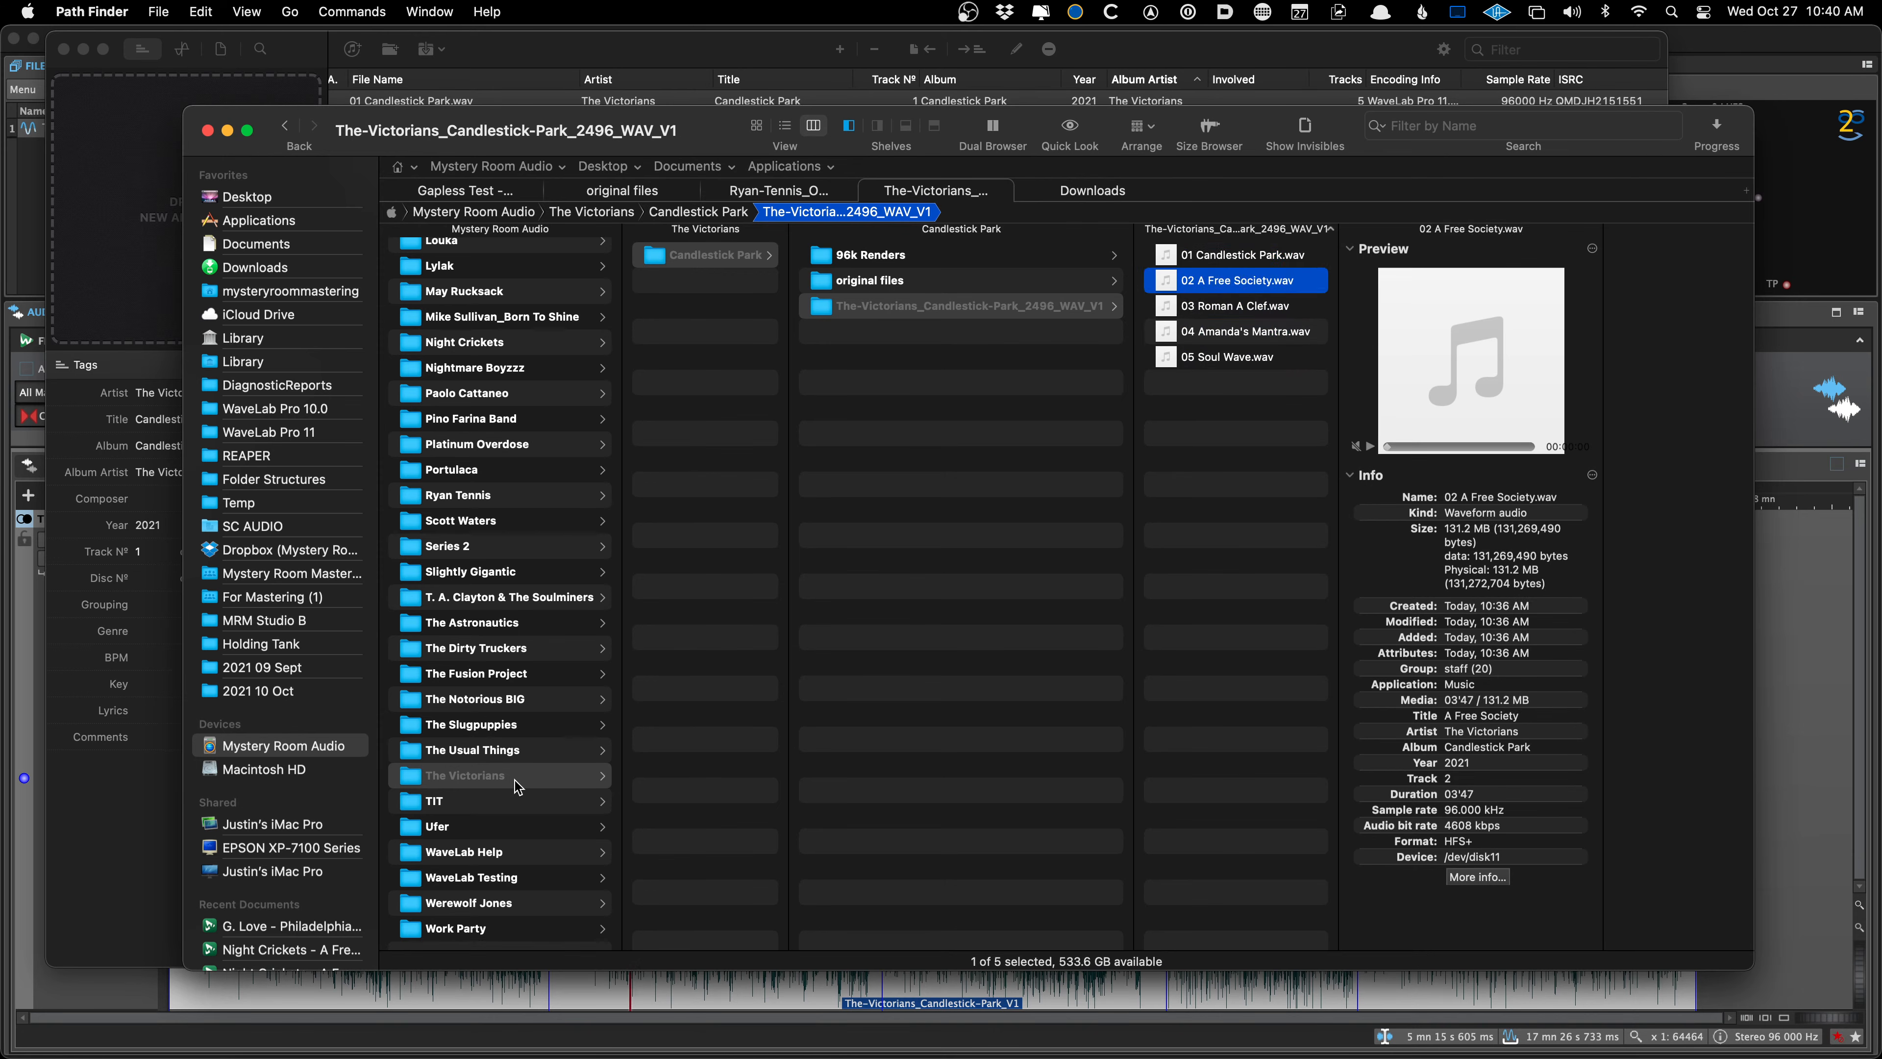
{"action": "key", "text": "Up"}
Switch back to Meta and move the Track Nº column directly before the Tracks column
{"action": "key", "text": "super+Tab"}
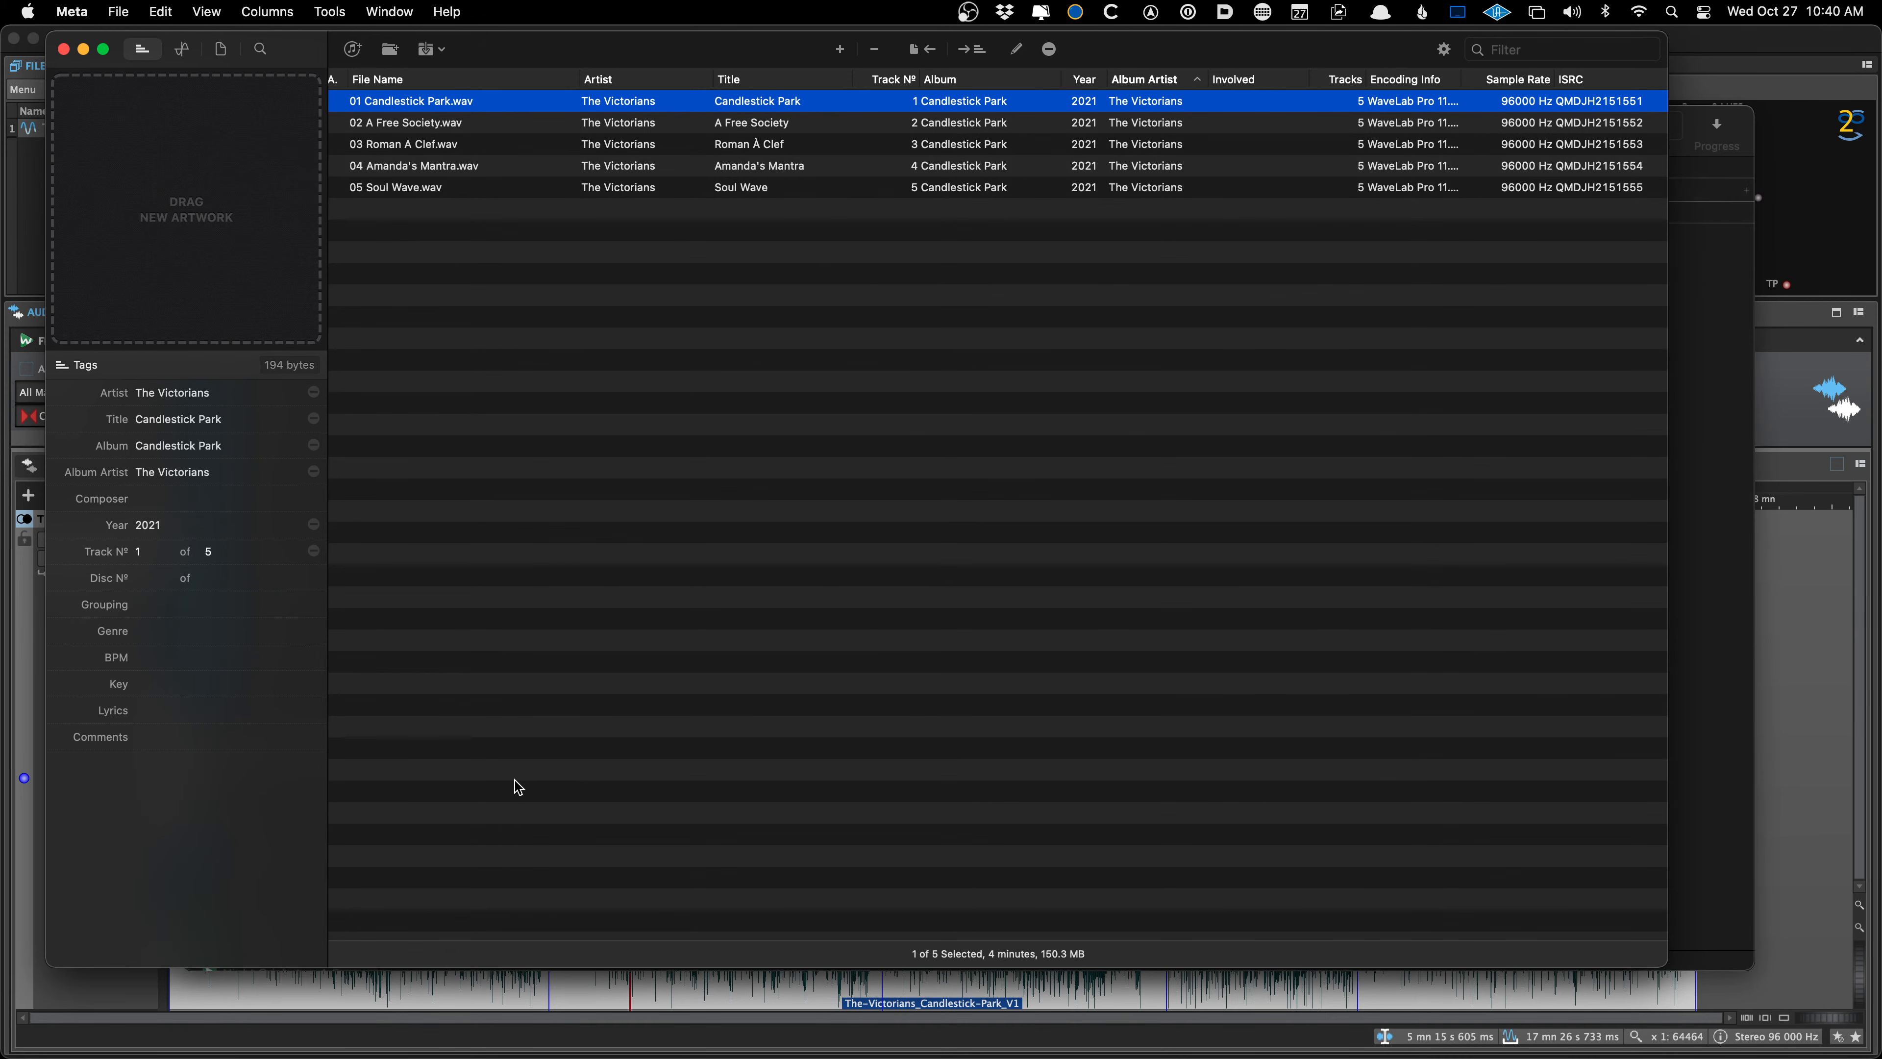
{"action": "scroll", "coordinate": [792, 110], "scroll_direction": "left", "scroll_amount": 1}
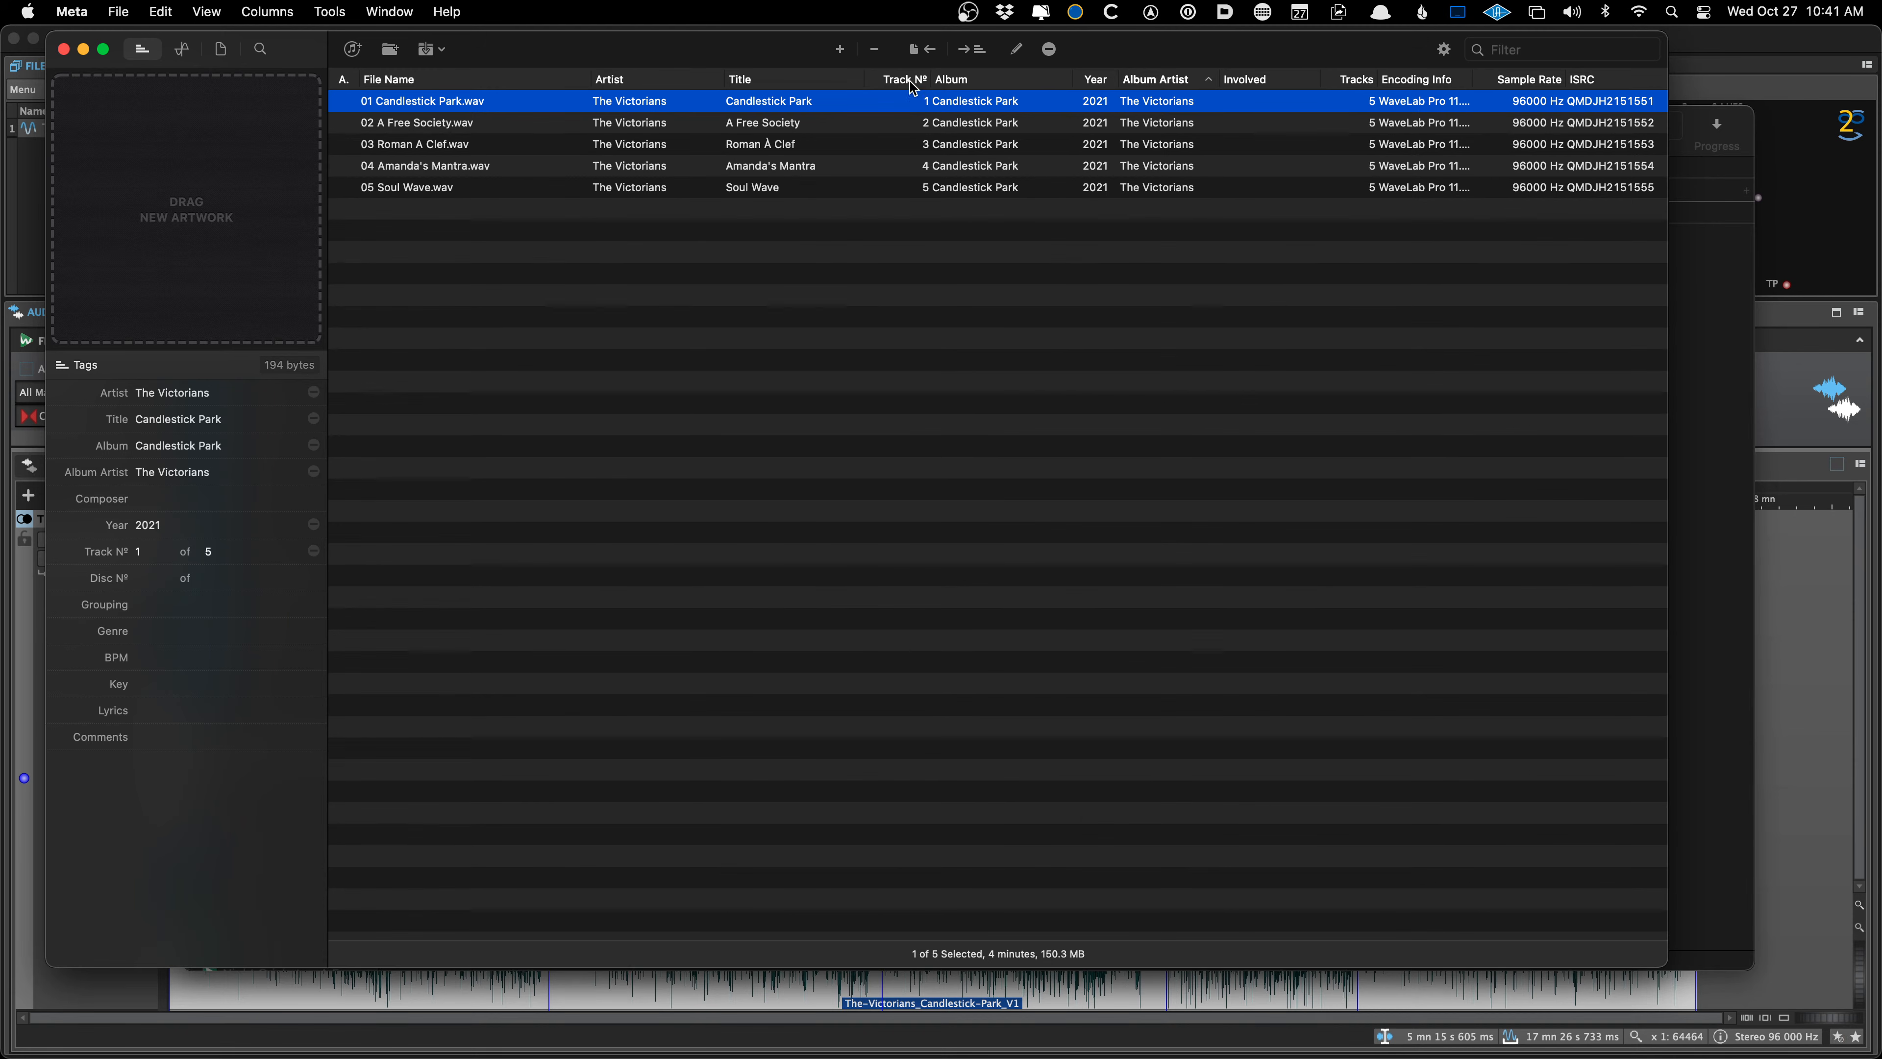
{"action": "left_click_drag", "start_coordinate": [910, 82], "coordinate": [1301, 91]}
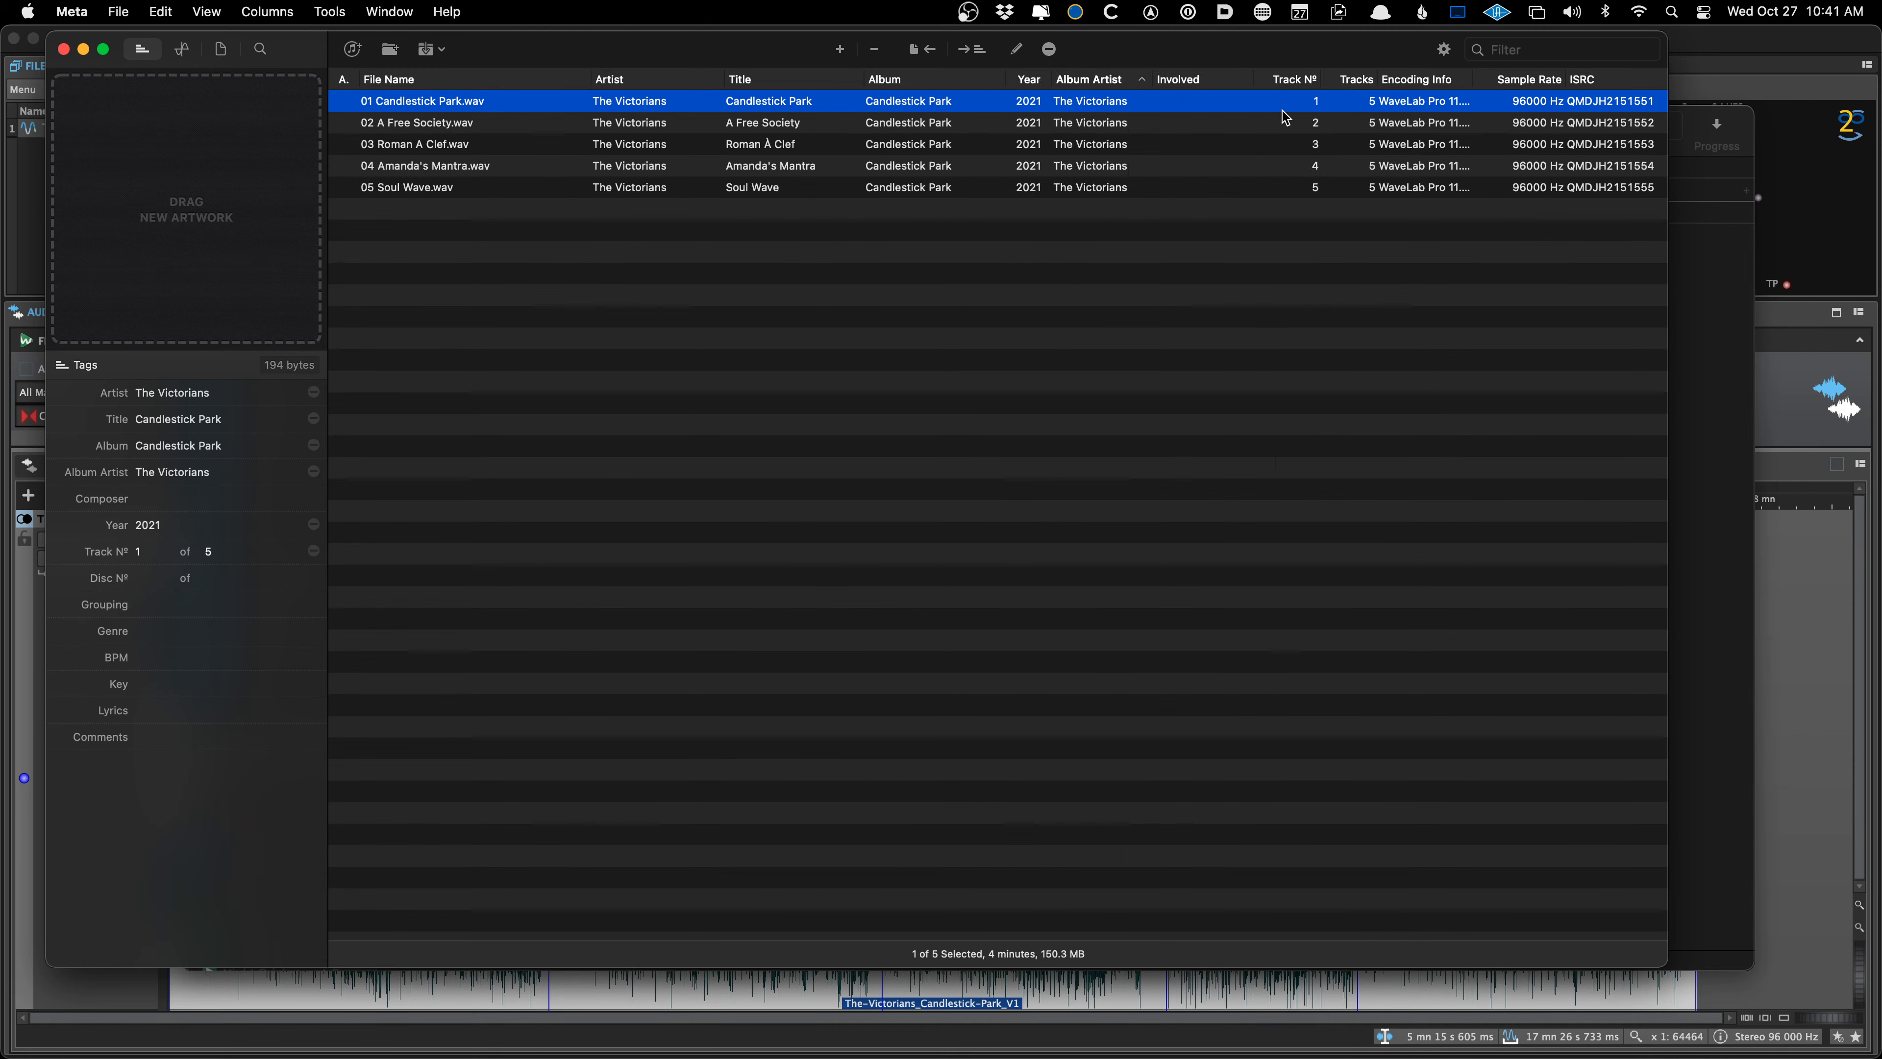
{"action": "scroll", "coordinate": [1302, 105], "scroll_direction": "right", "scroll_amount": 1}
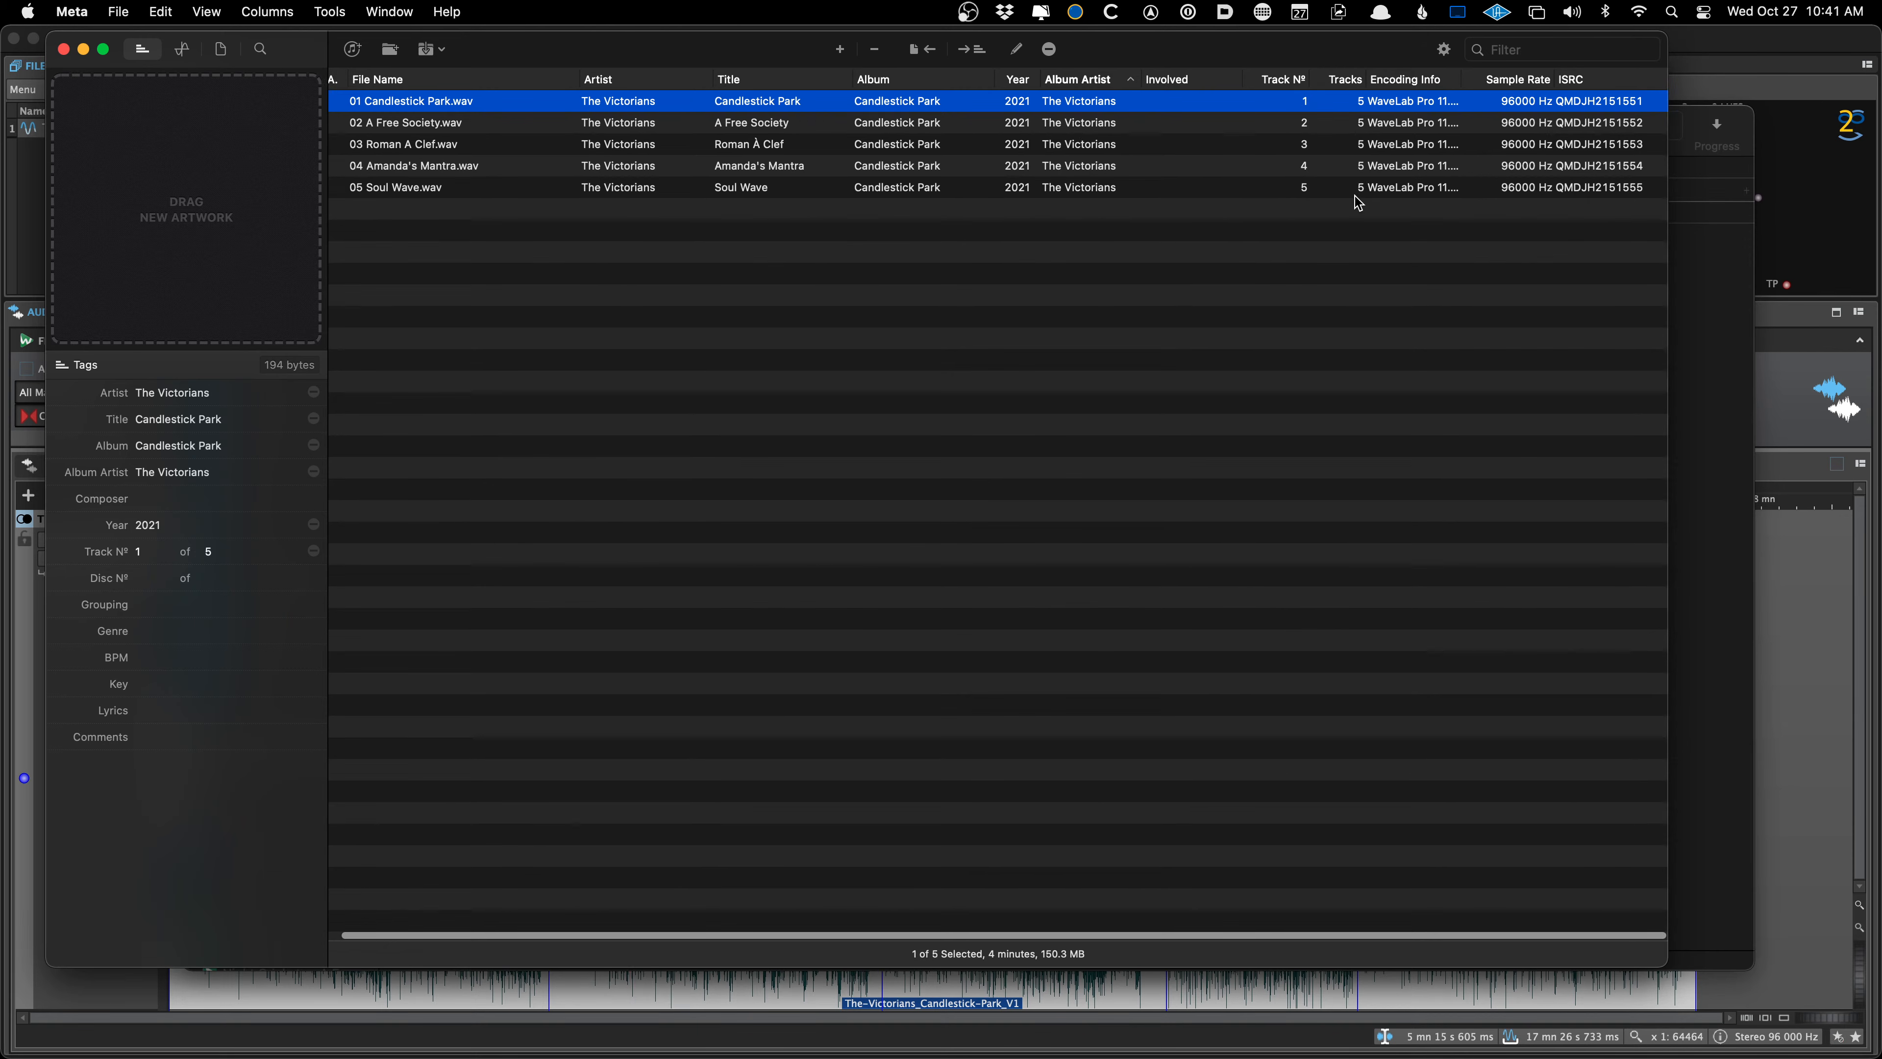
{"action": "scroll", "coordinate": [1581, 103], "scroll_direction": "right", "scroll_amount": 1}
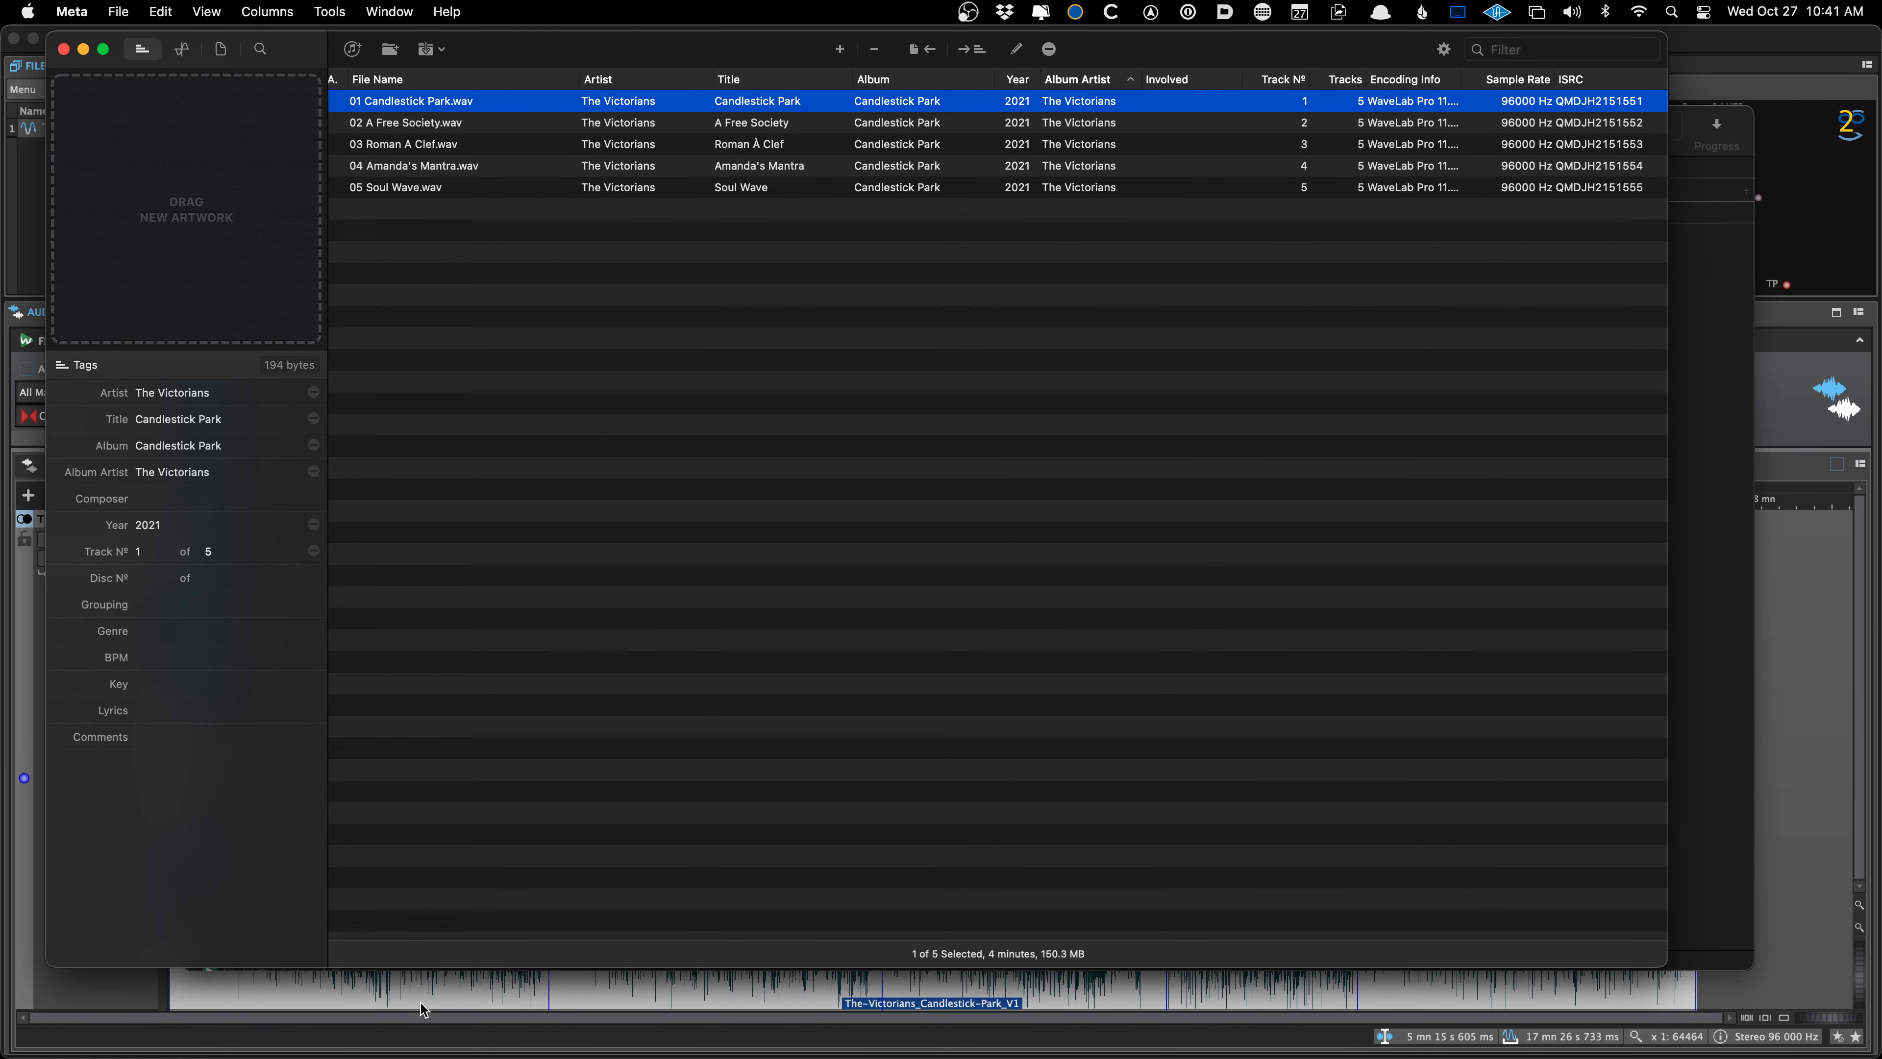
Return to WaveLab via Path Finder, review the montage's ID3 v2 metadata fields, and close the metadata editor without saving
{"action": "mouse_move", "coordinate": [424, 1056]}
{"action": "mouse_move", "coordinate": [152, 1051]}
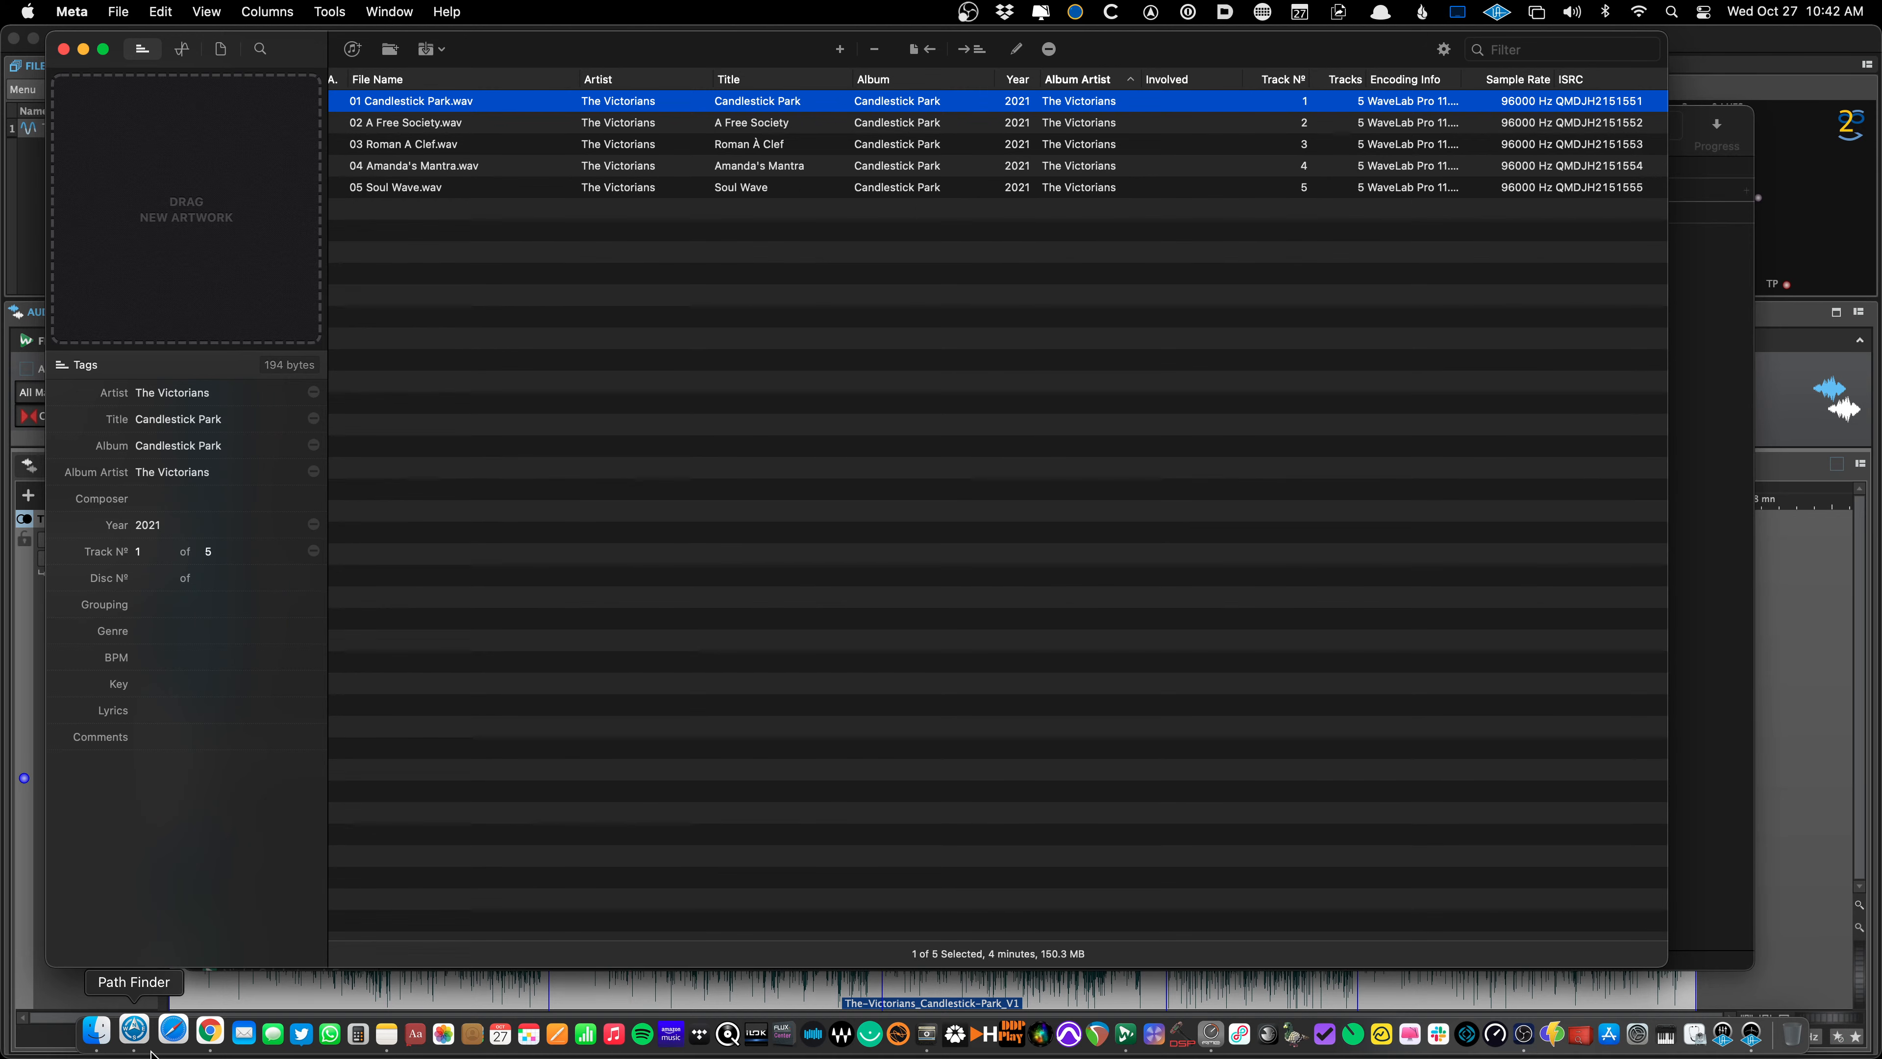
{"action": "left_click", "coordinate": [152, 1051]}
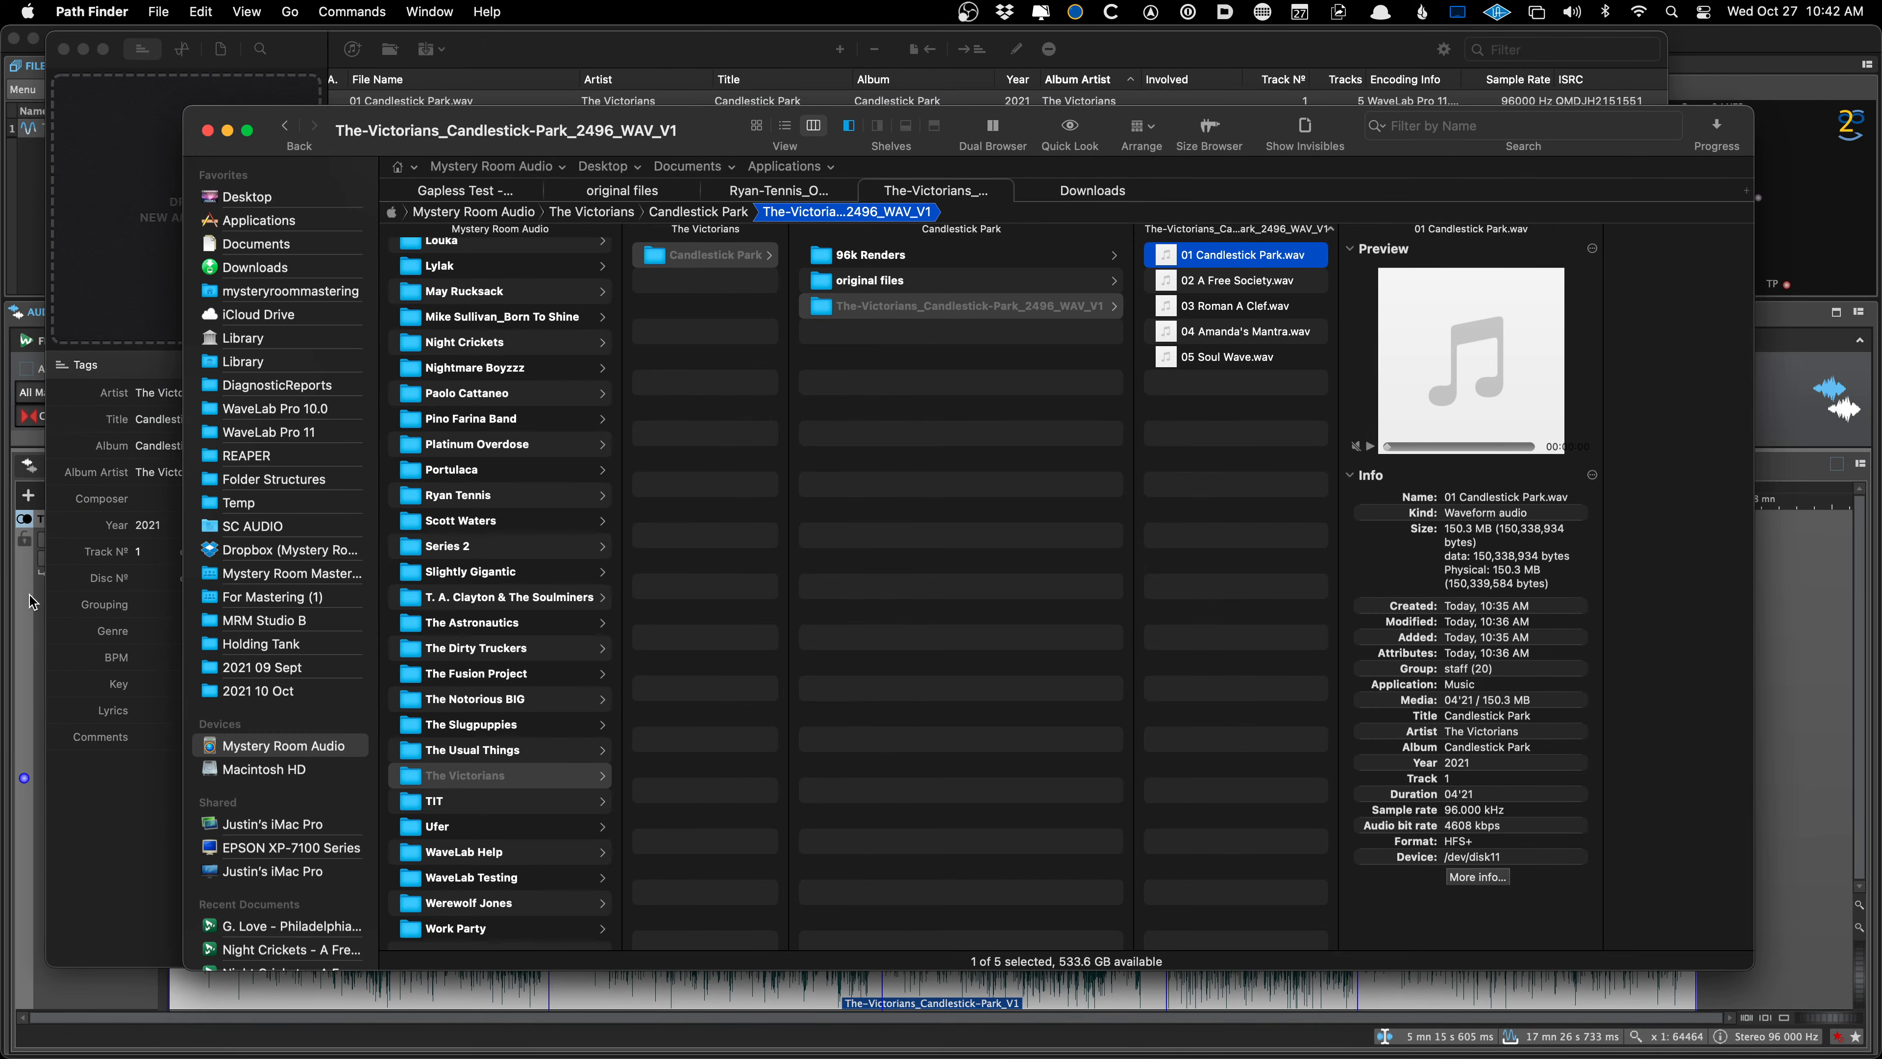
{"action": "left_click", "coordinate": [33, 602]}
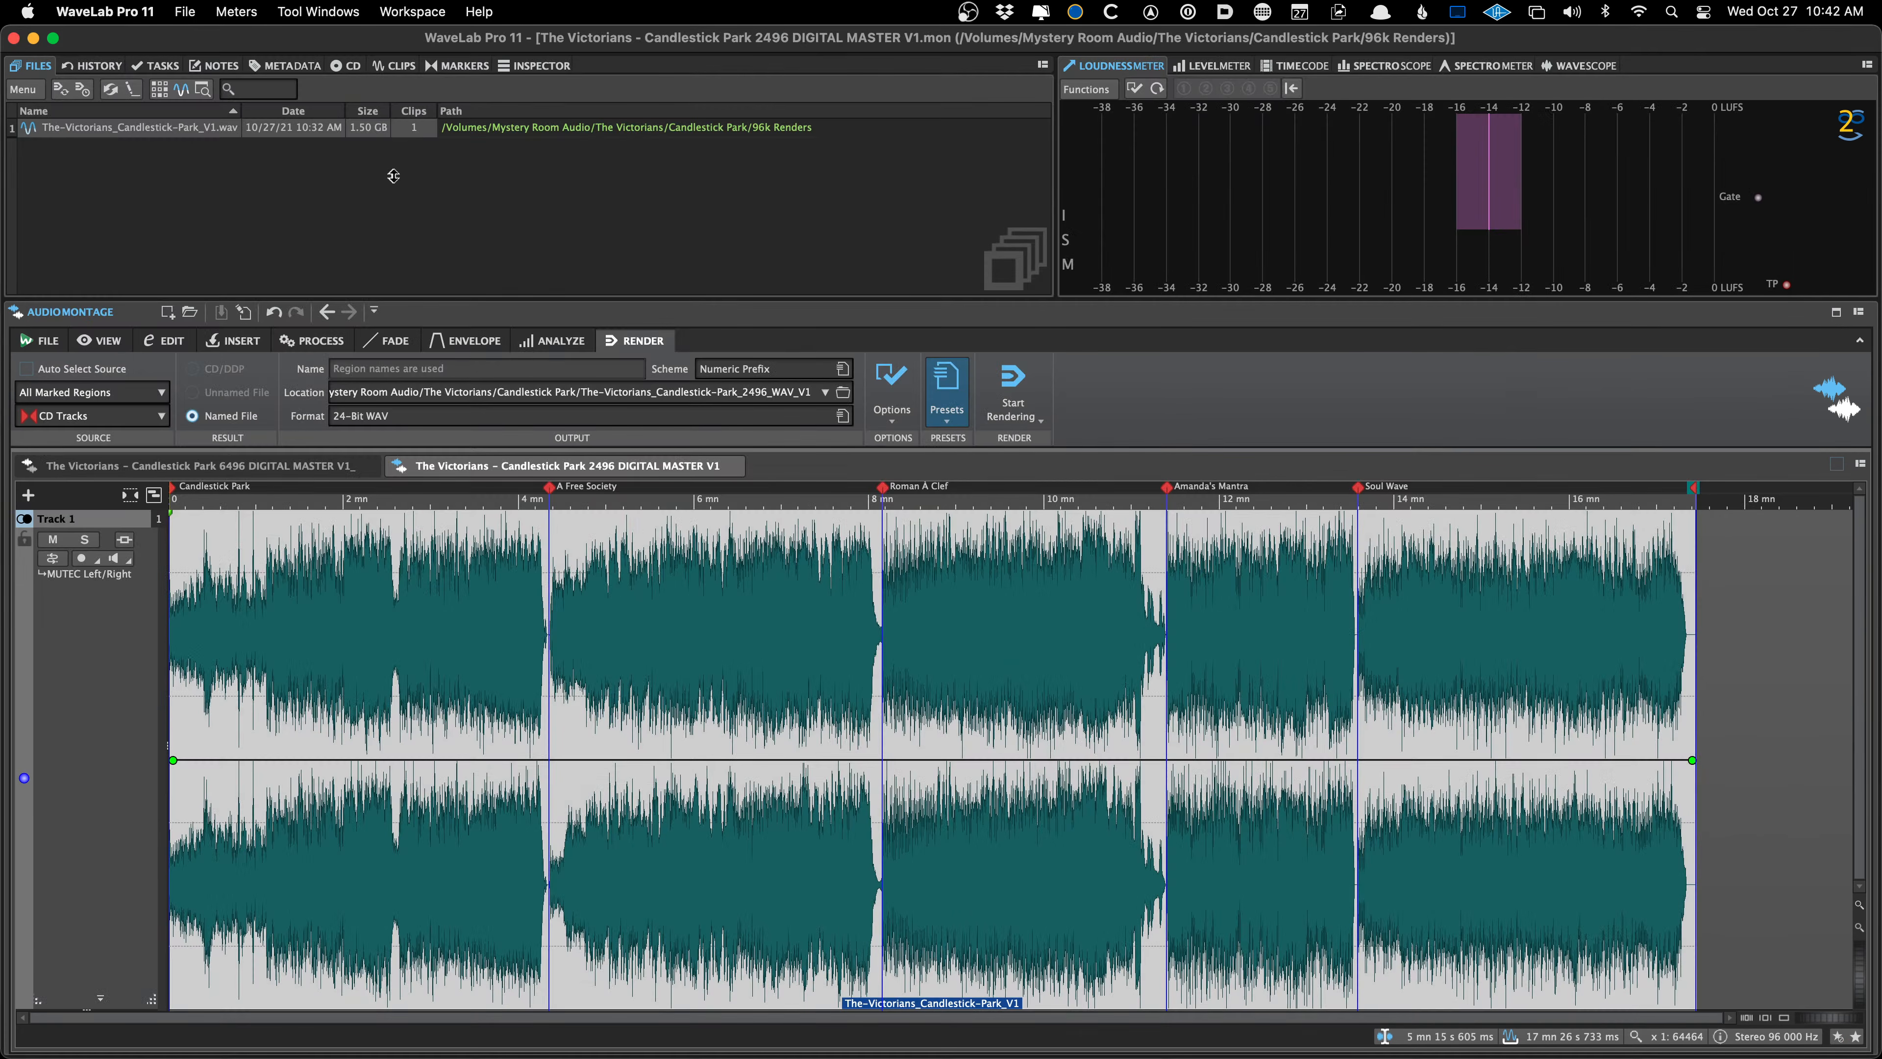
{"action": "left_click", "coordinate": [299, 66]}
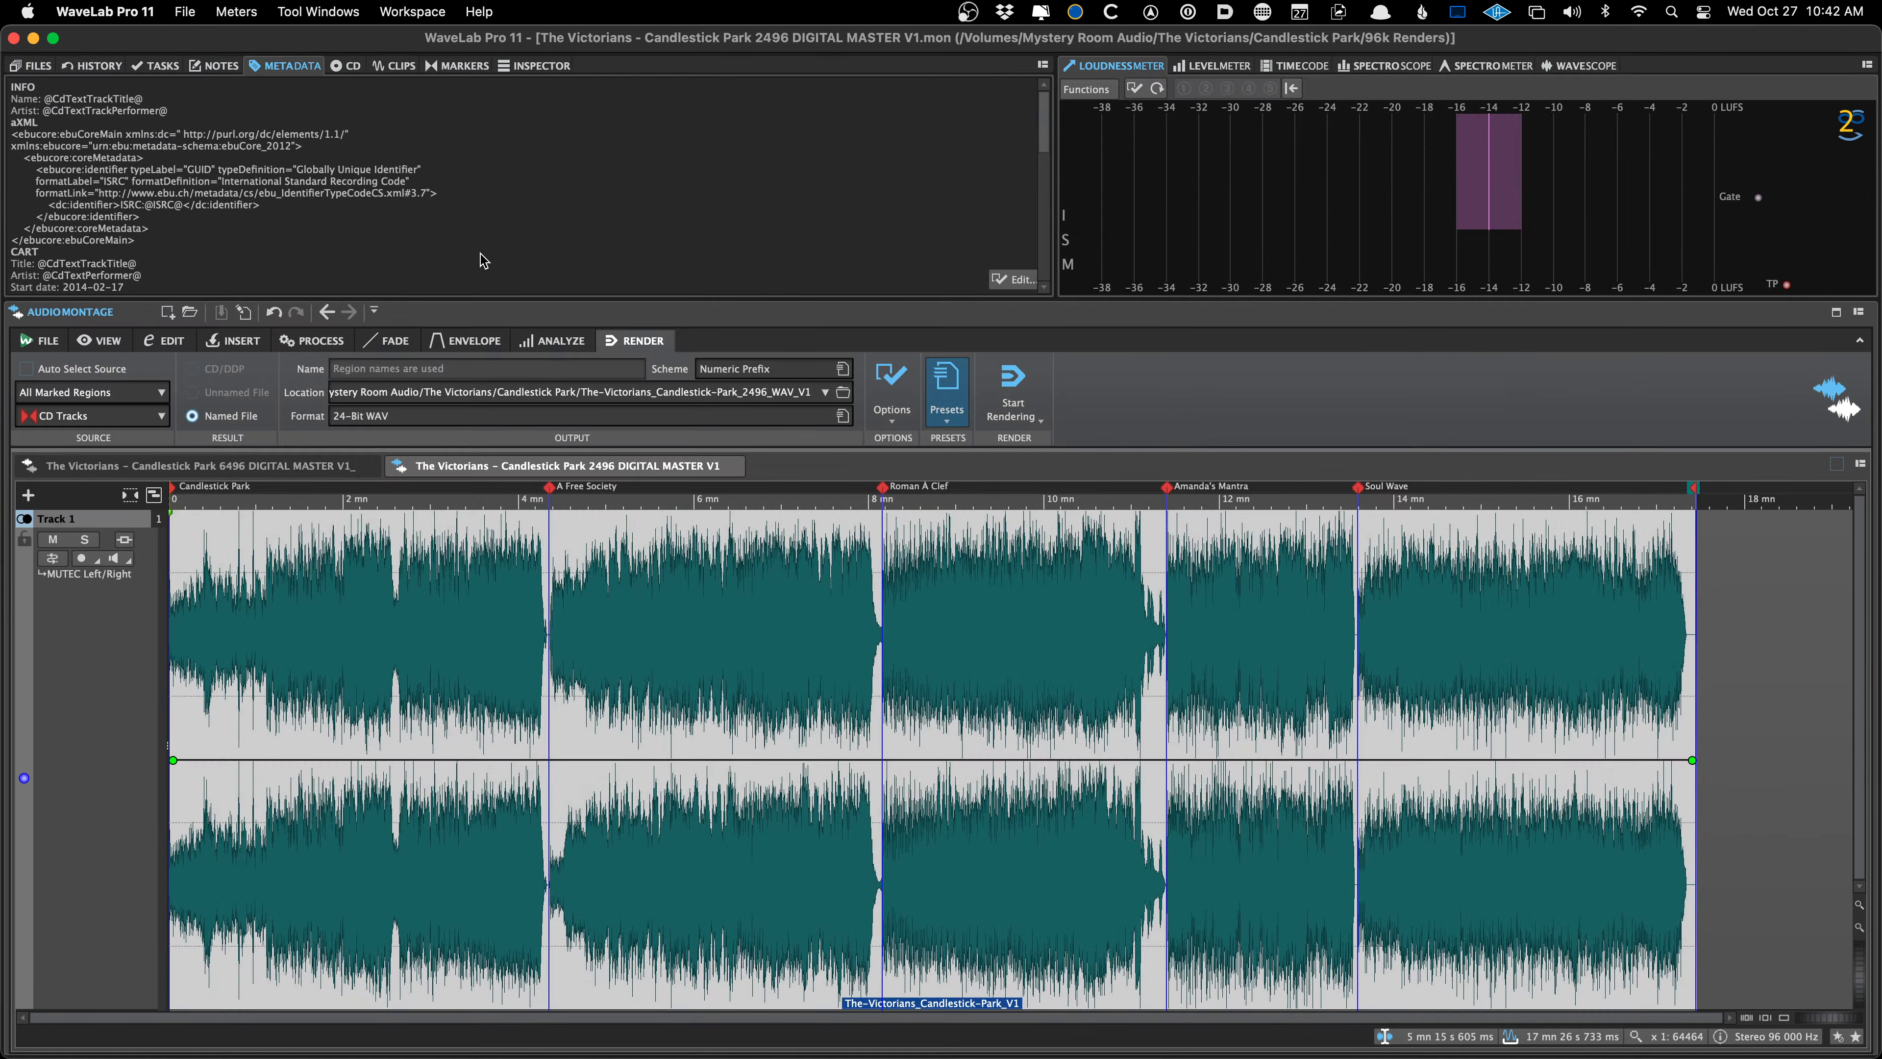
{"action": "left_click", "coordinate": [1018, 279]}
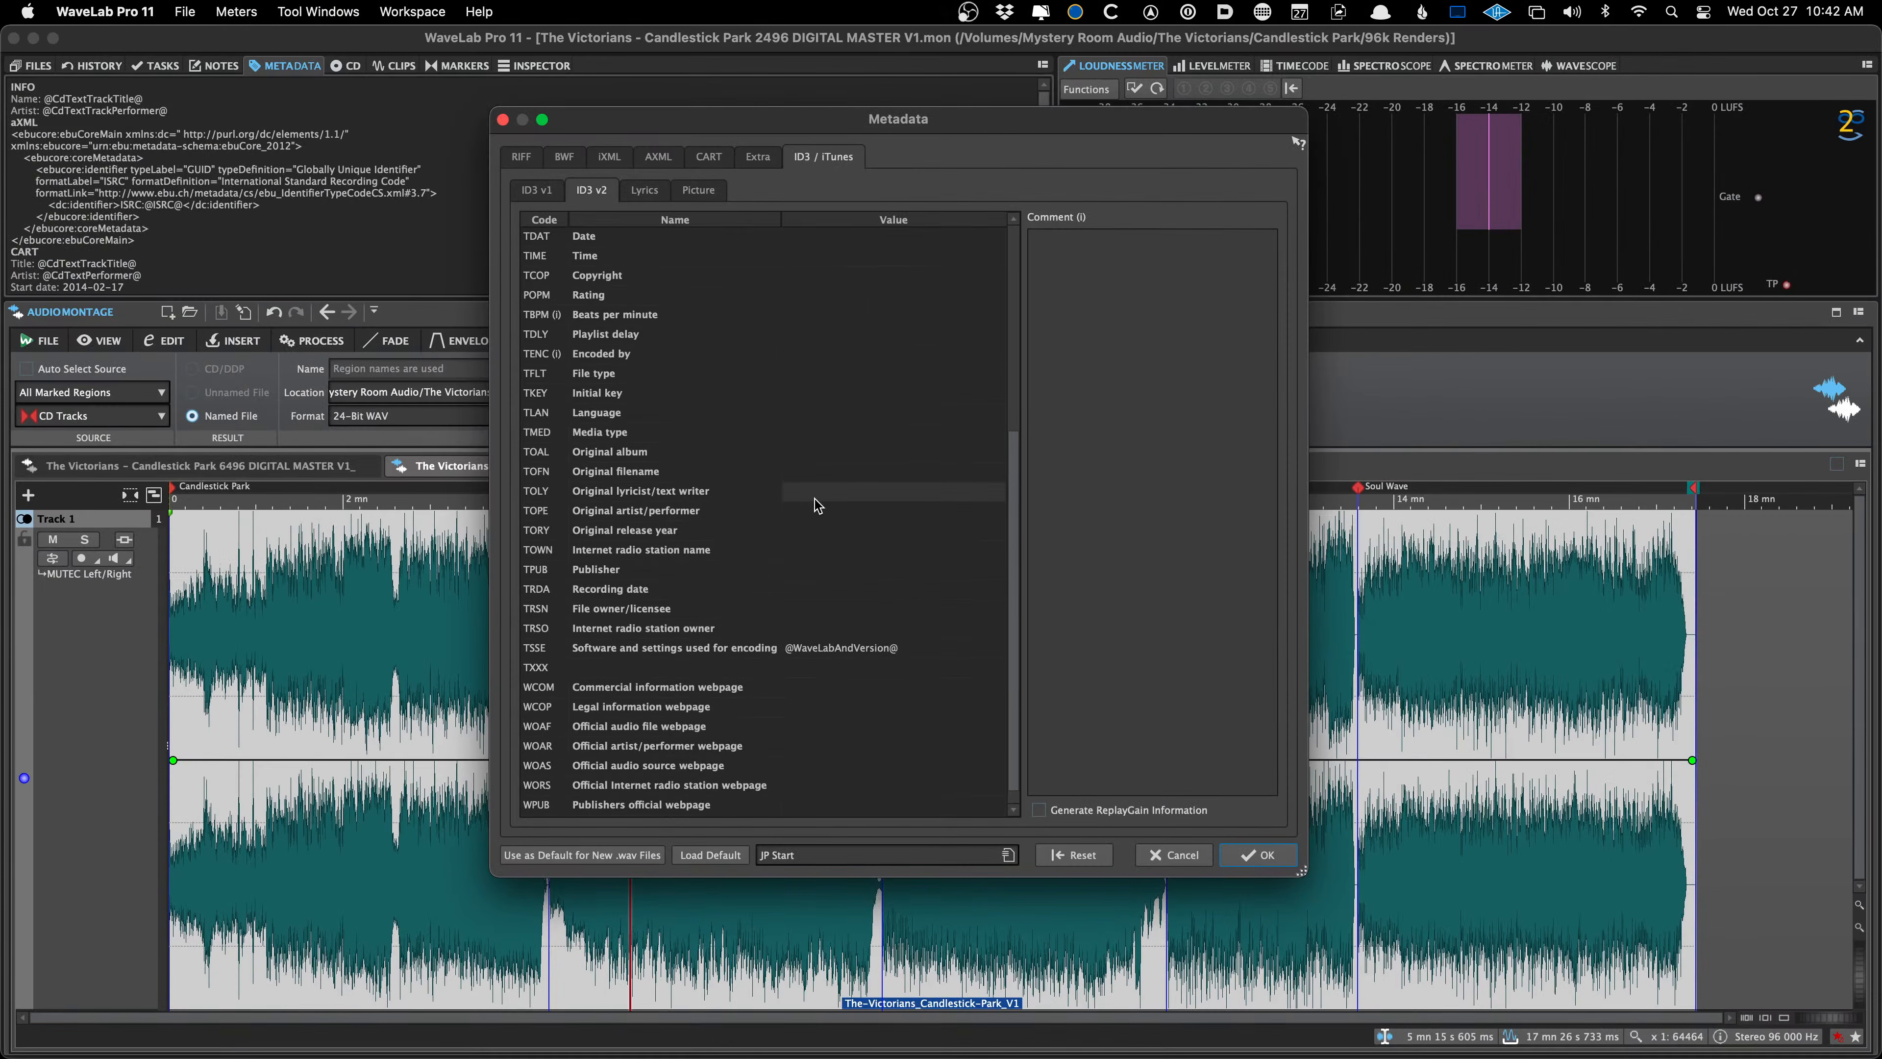
{"action": "scroll", "coordinate": [889, 389], "scroll_direction": "up", "scroll_amount": 2}
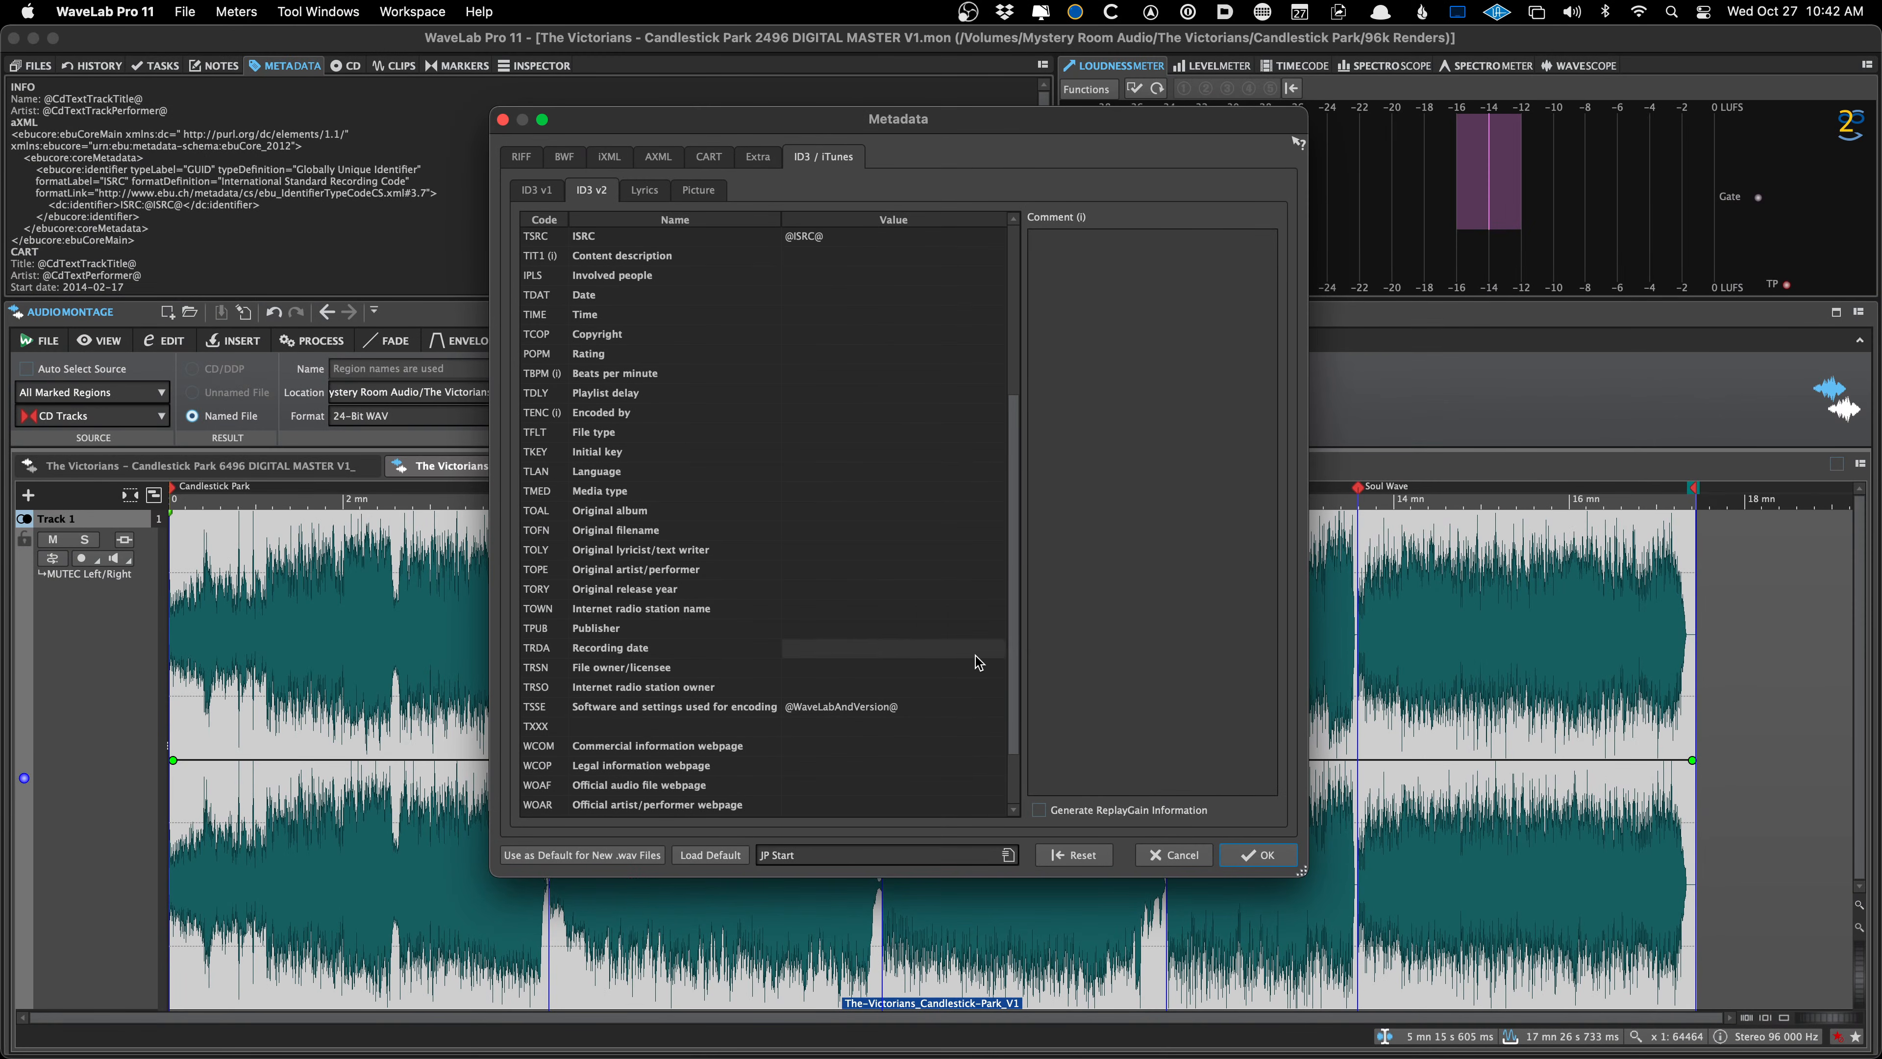
{"action": "scroll", "coordinate": [880, 632], "scroll_direction": "up", "scroll_amount": 3}
{"action": "scroll", "coordinate": [880, 632], "scroll_direction": "down", "scroll_amount": 6}
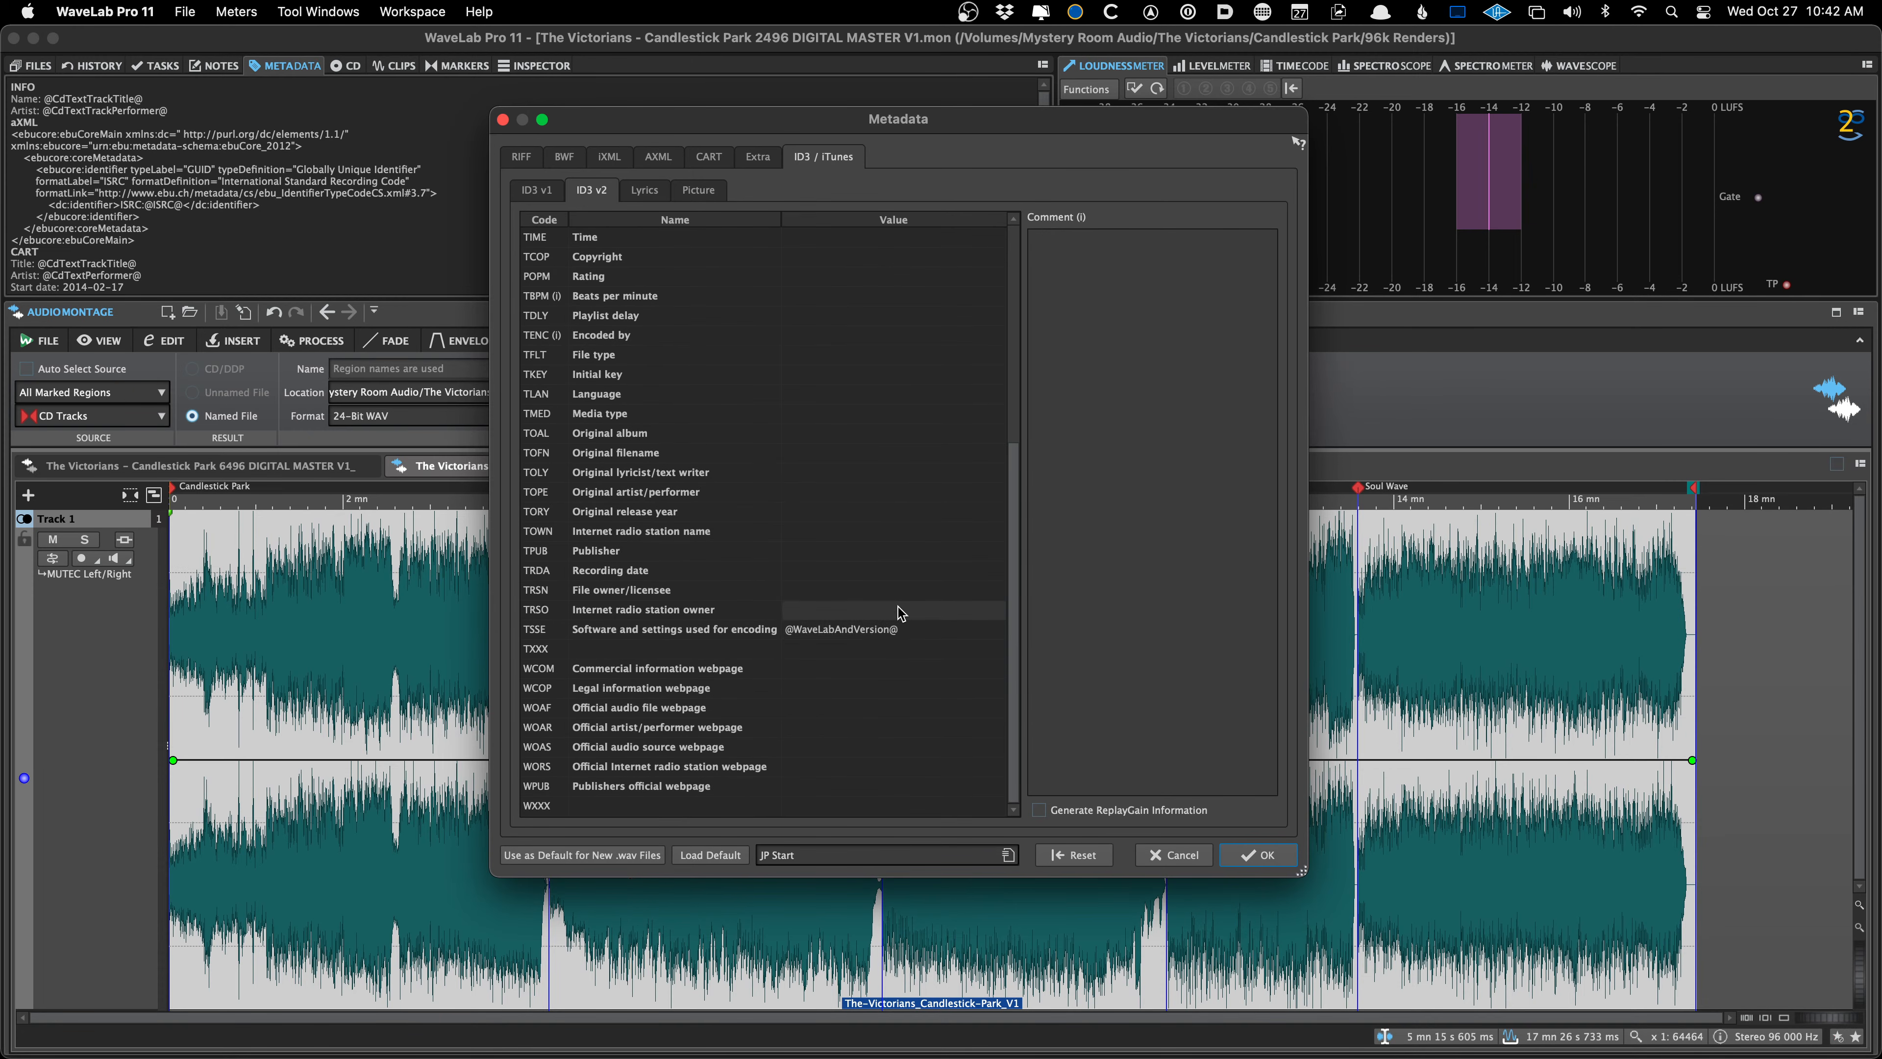
{"action": "left_click", "coordinate": [1178, 855]}
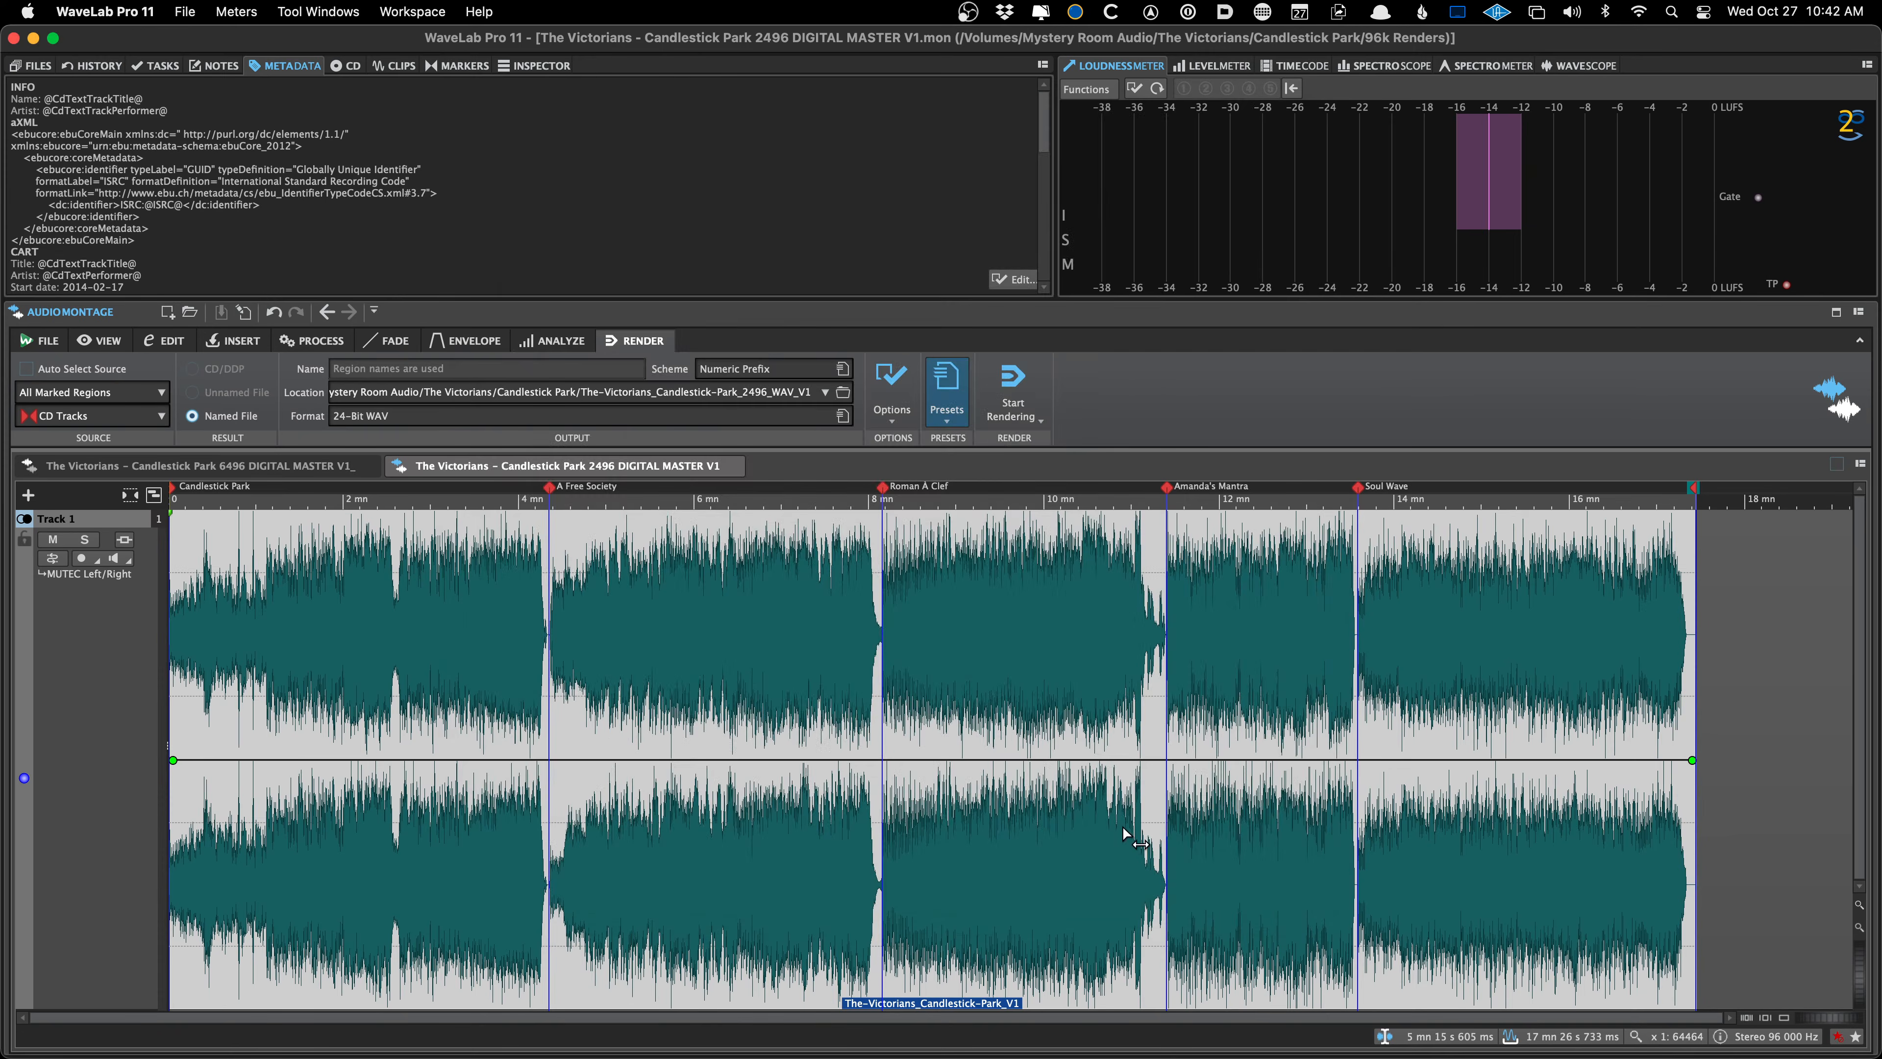
{"action": "left_click", "coordinate": [633, 697]}
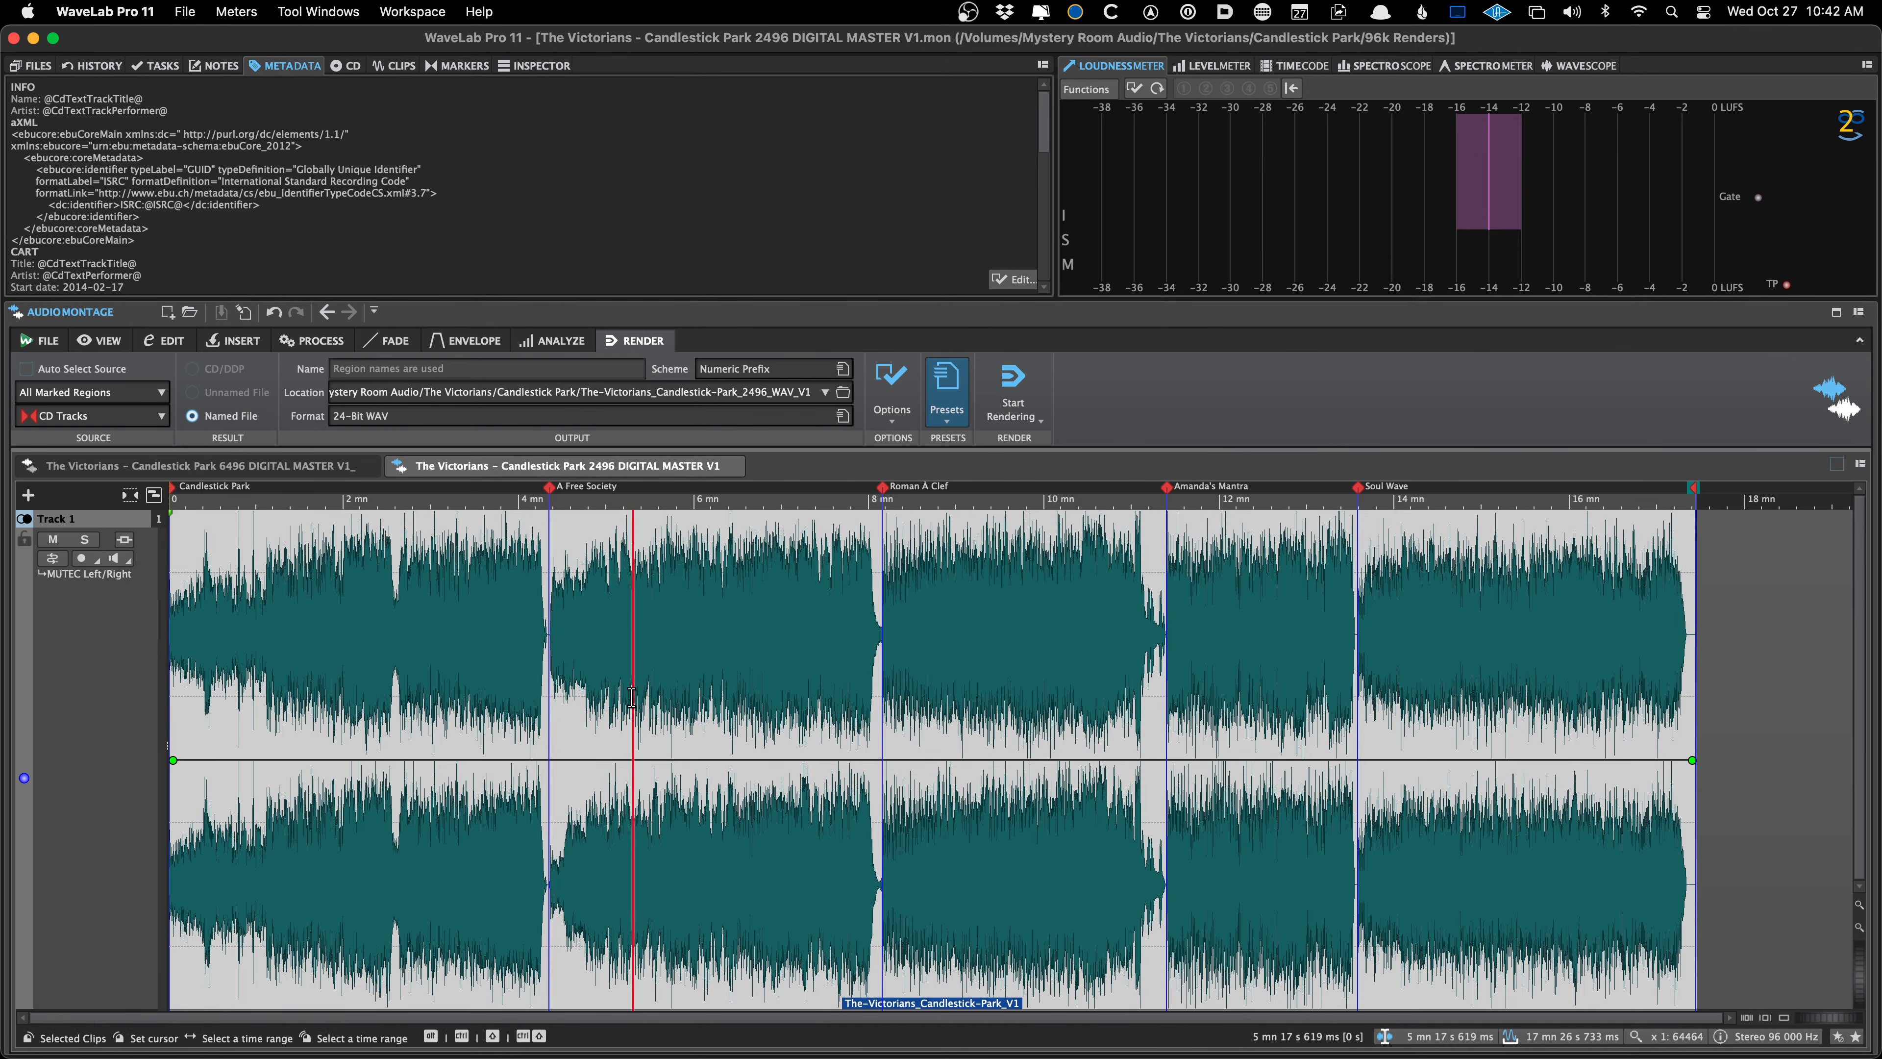
Switch to Meta and review the metadata columns of the five rendered Candlestick Park WAV files
{"action": "key", "text": "super+Tab"}
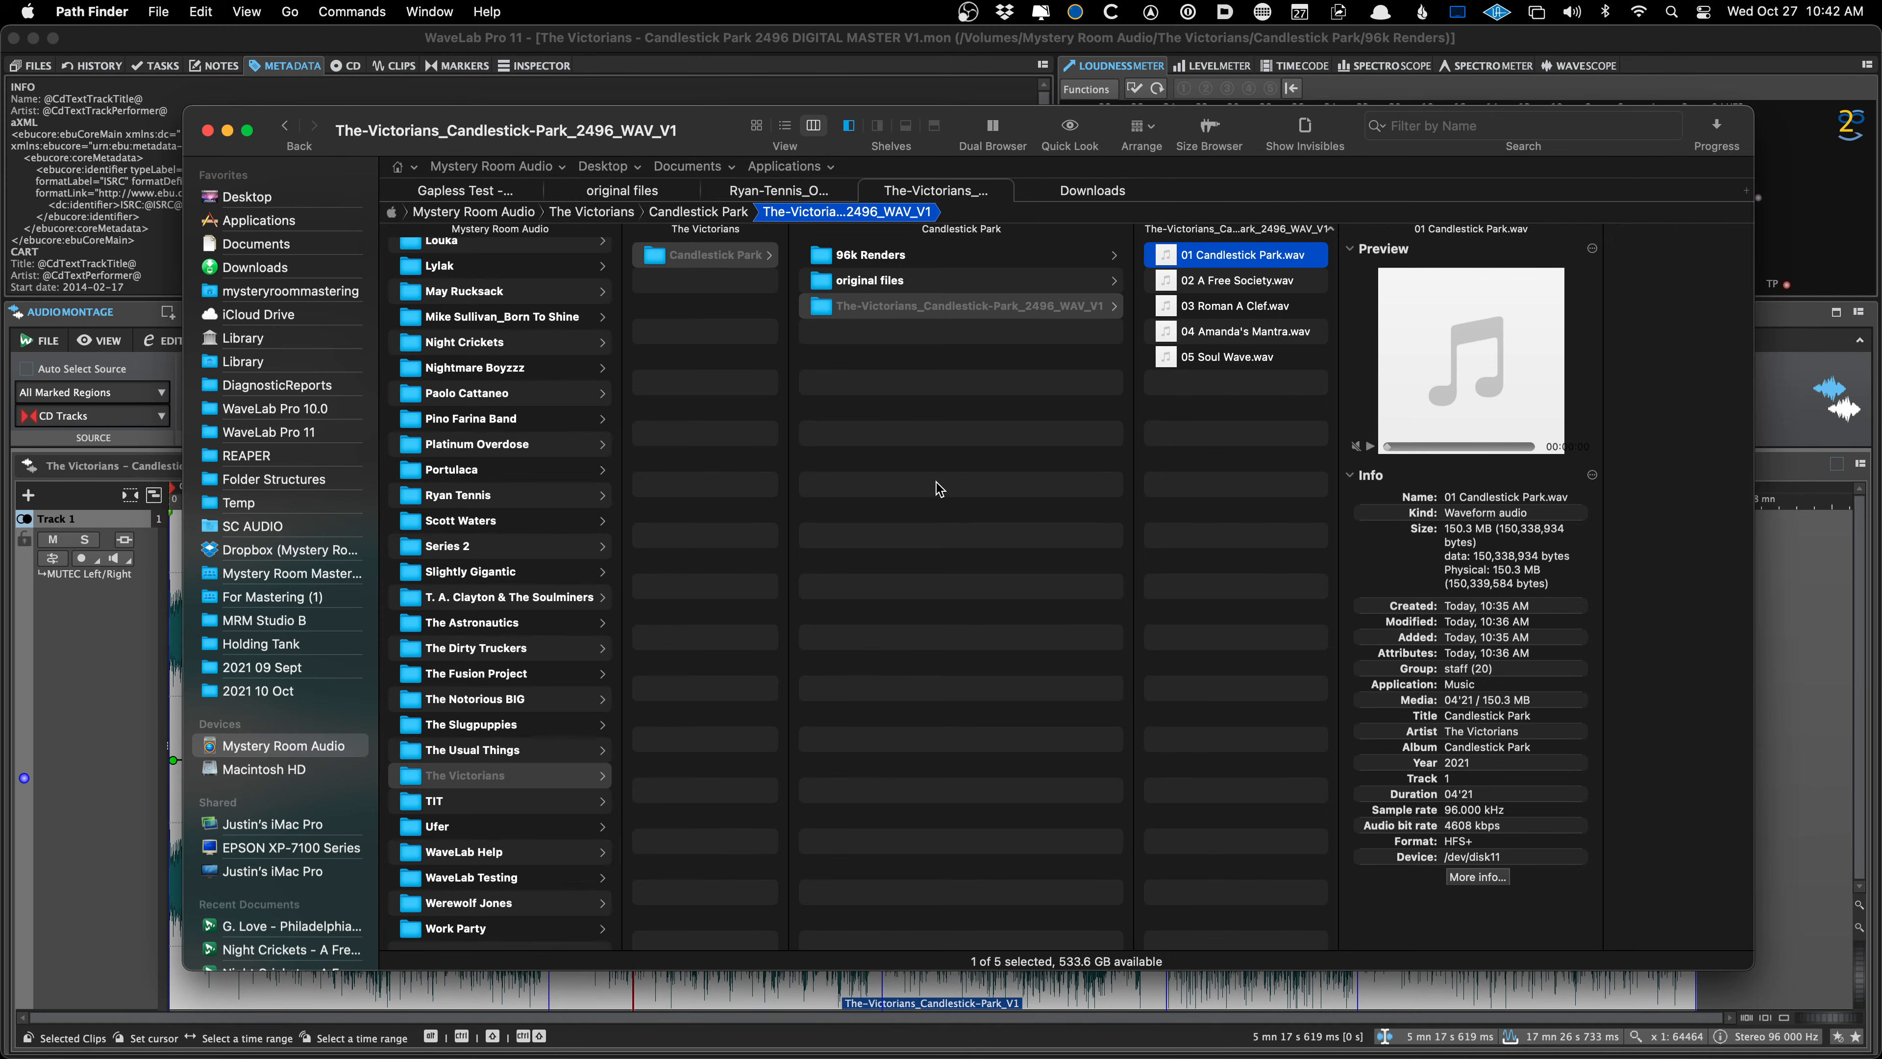
{"action": "key", "text": "super+Tab"}
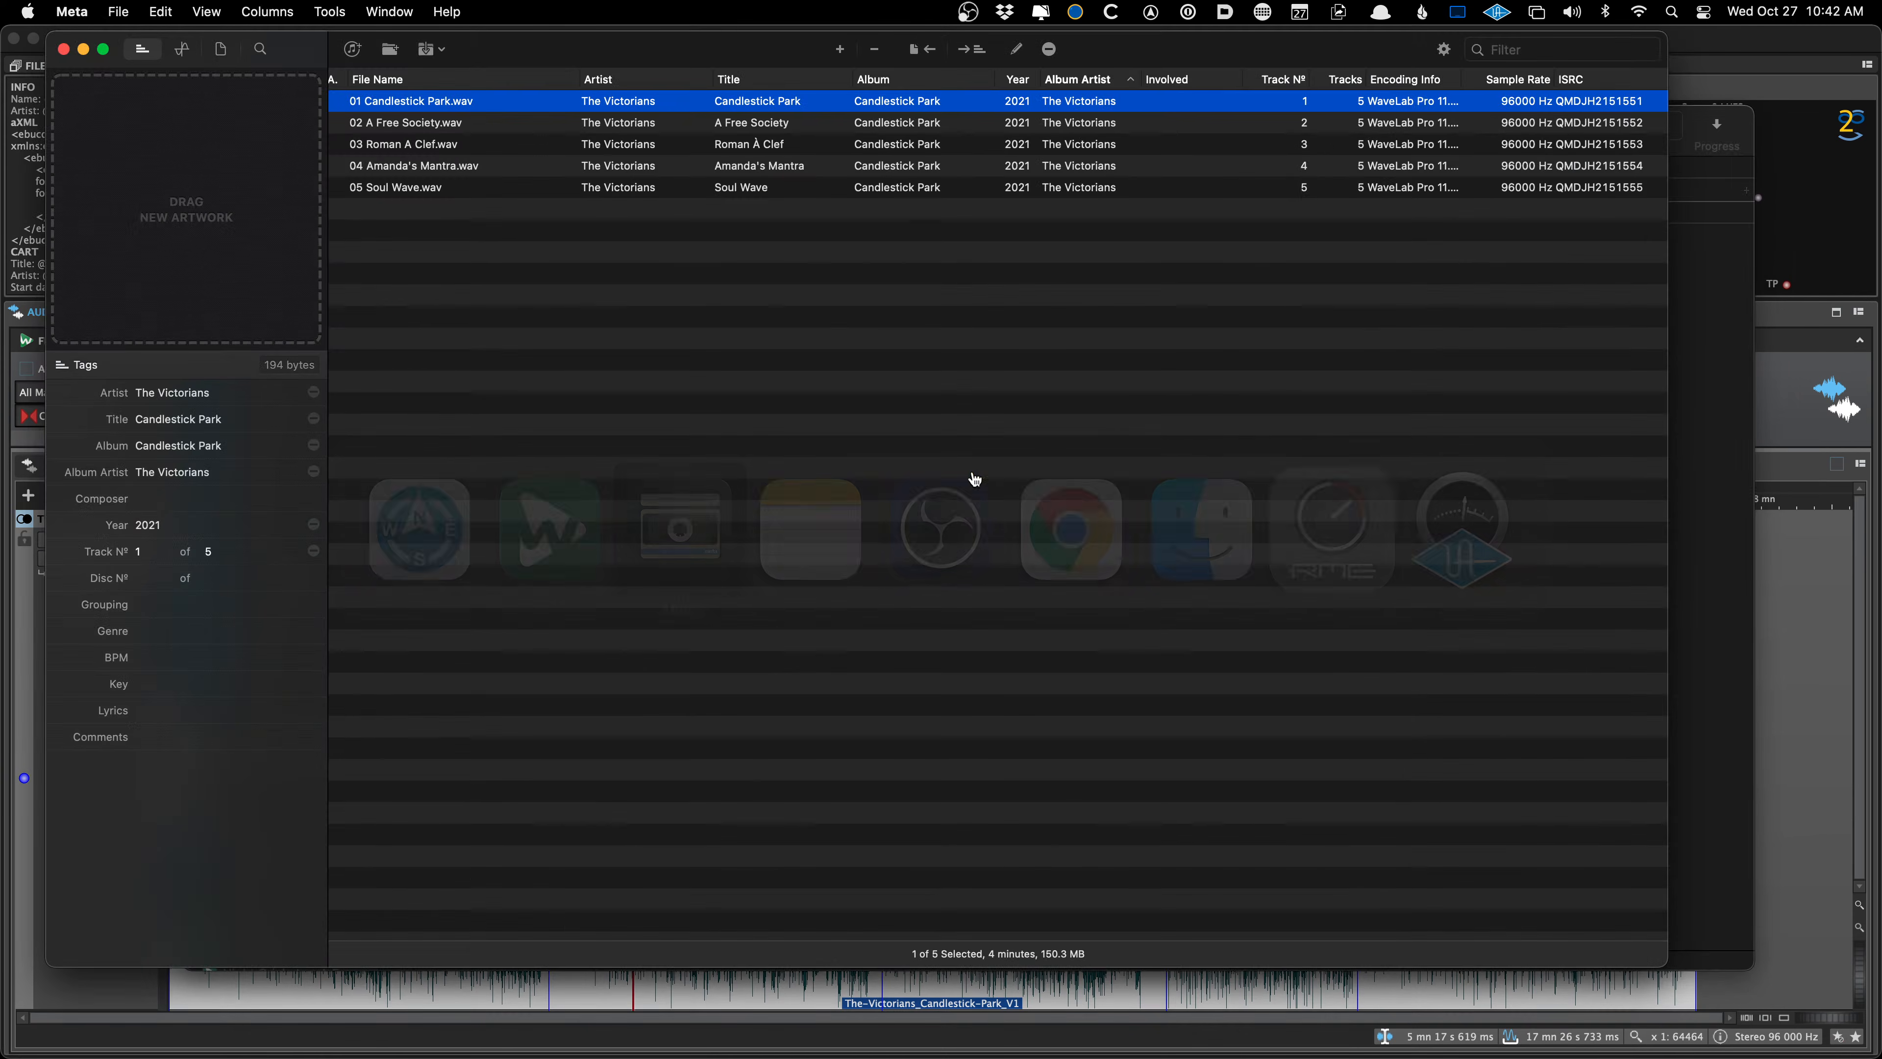
{"action": "scroll", "coordinate": [1458, 183], "scroll_direction": "left", "scroll_amount": 2}
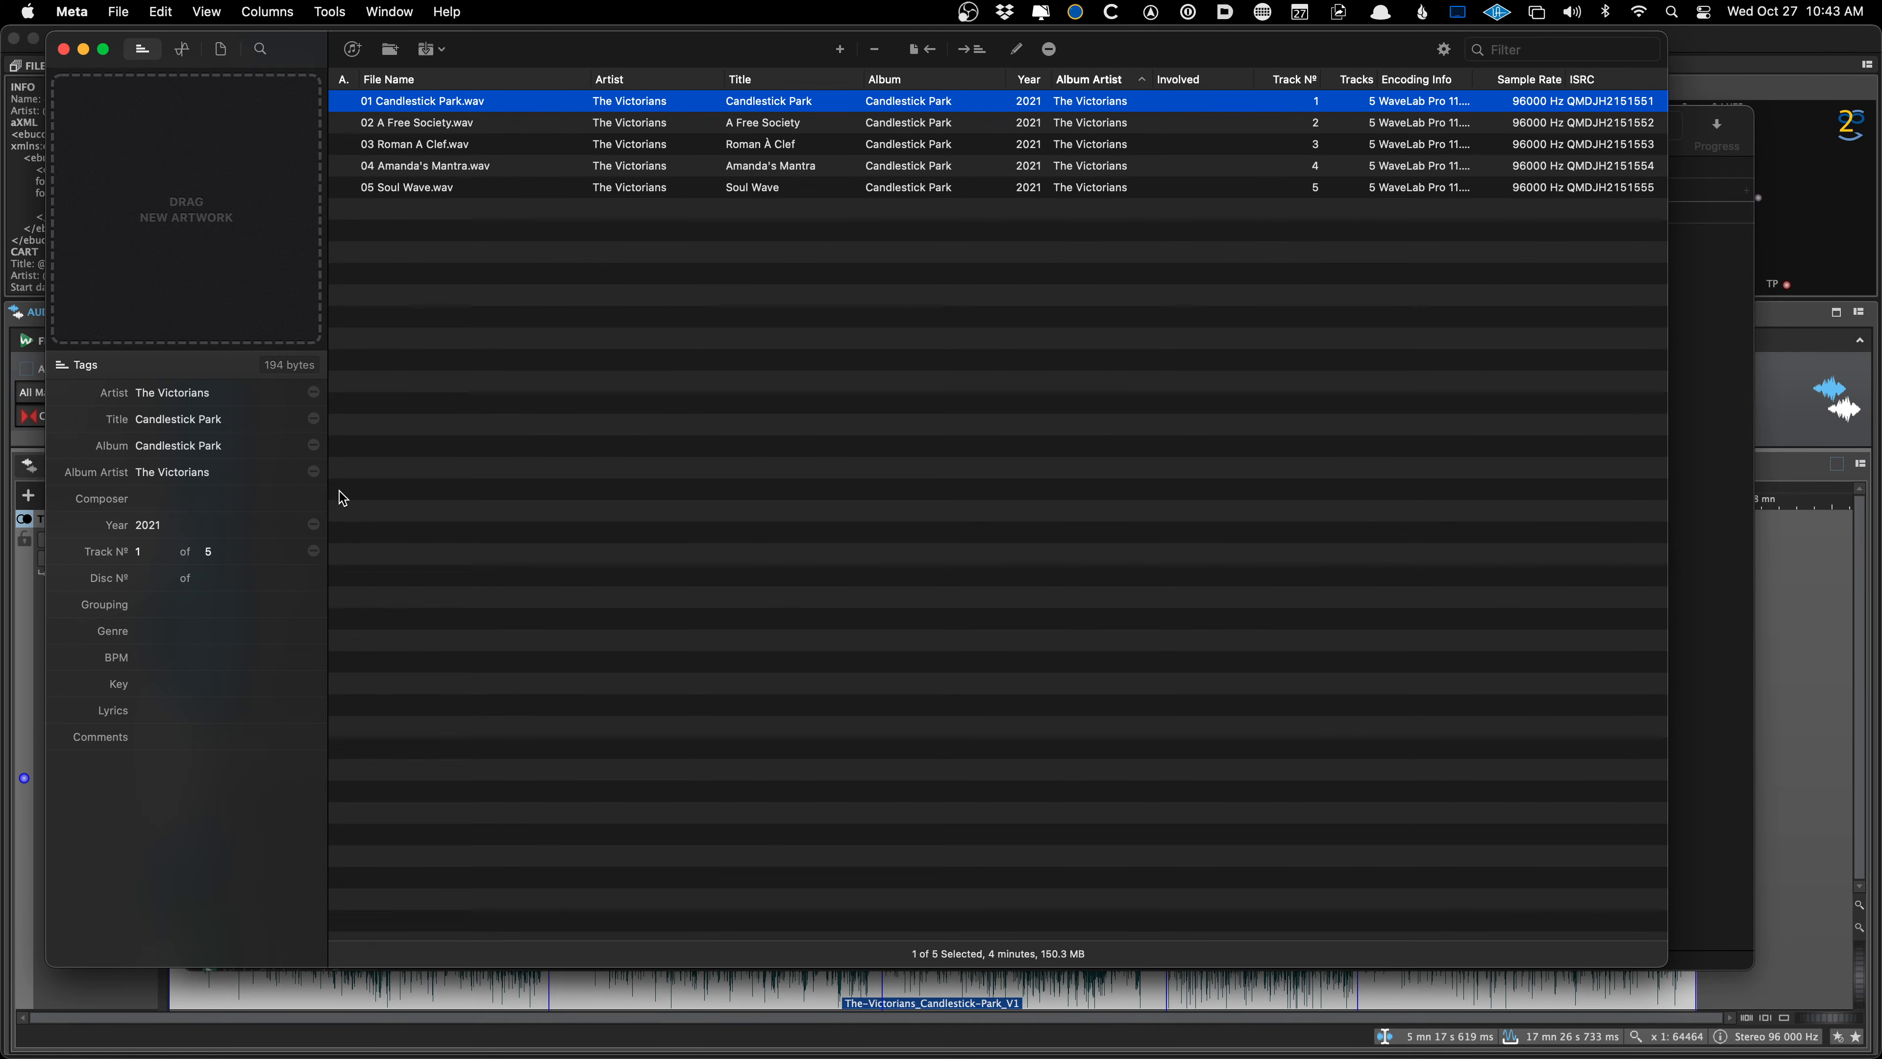
{"action": "mouse_move", "coordinate": [222, 1056]}
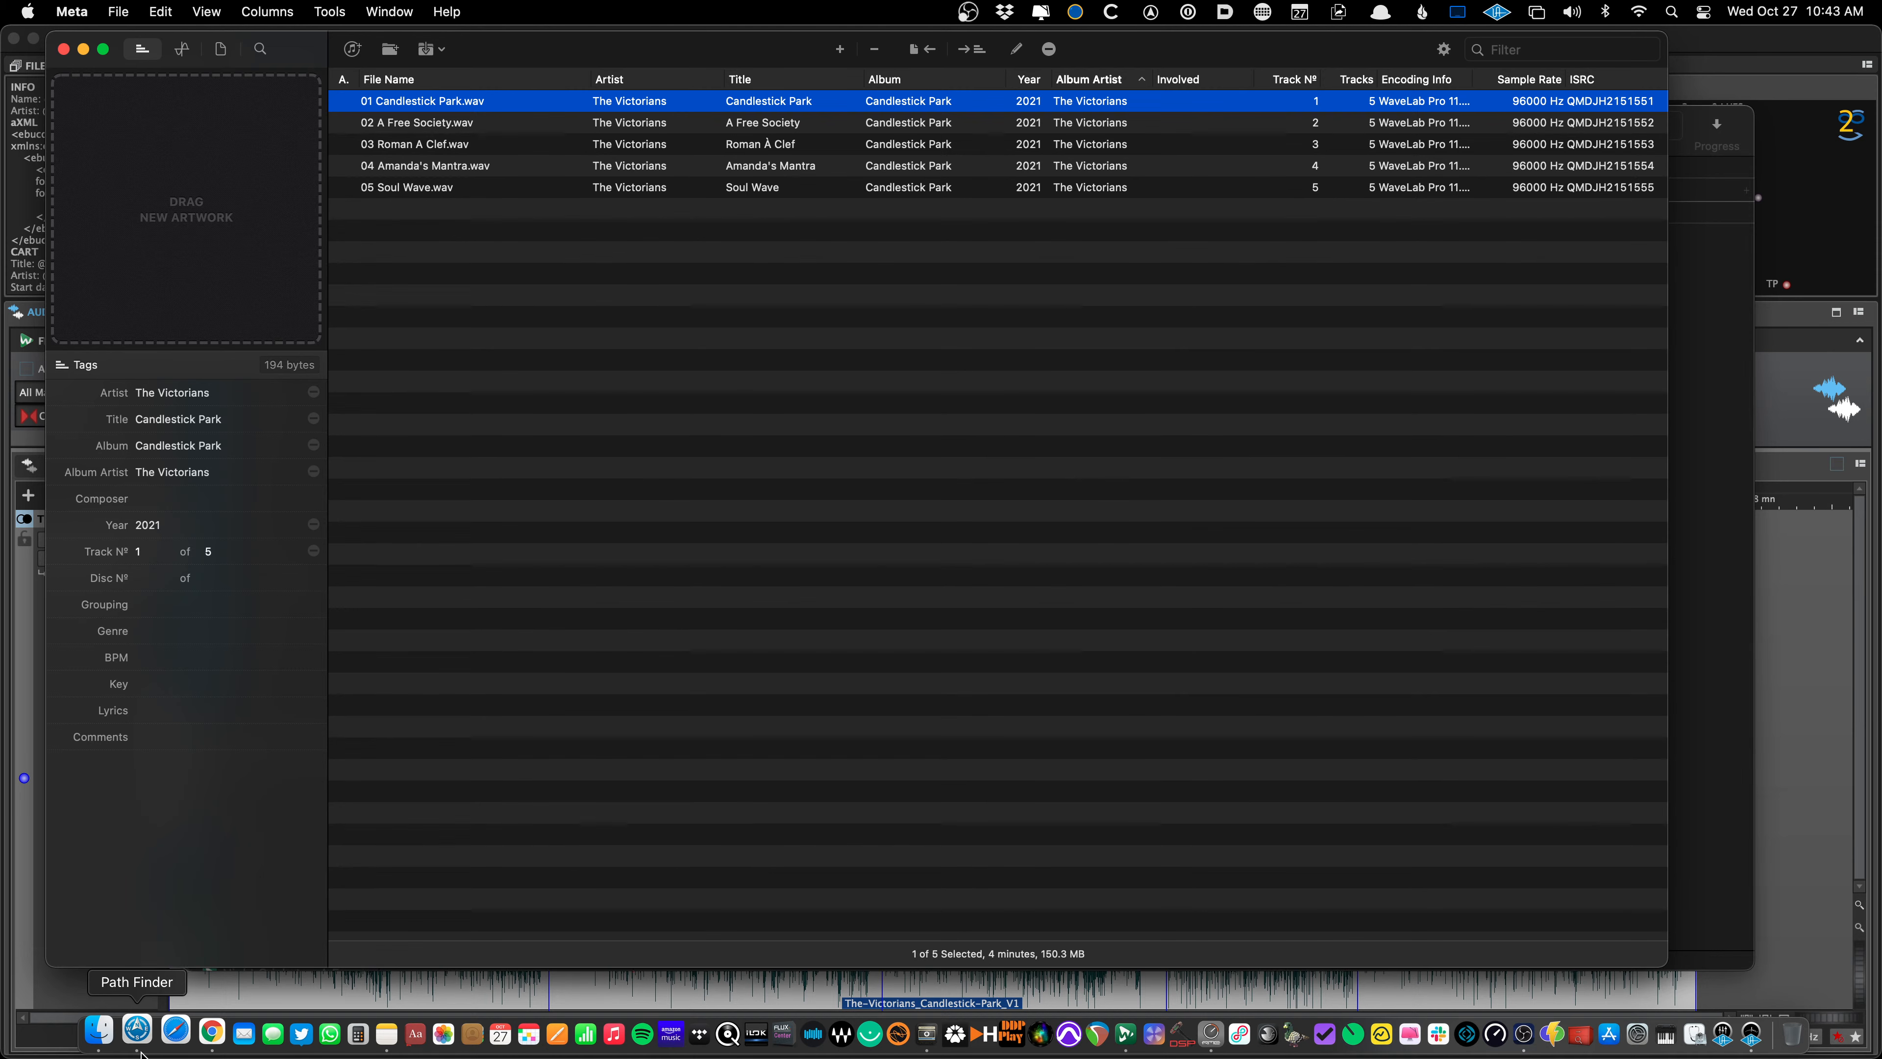
{"action": "left_click", "coordinate": [137, 1030]}
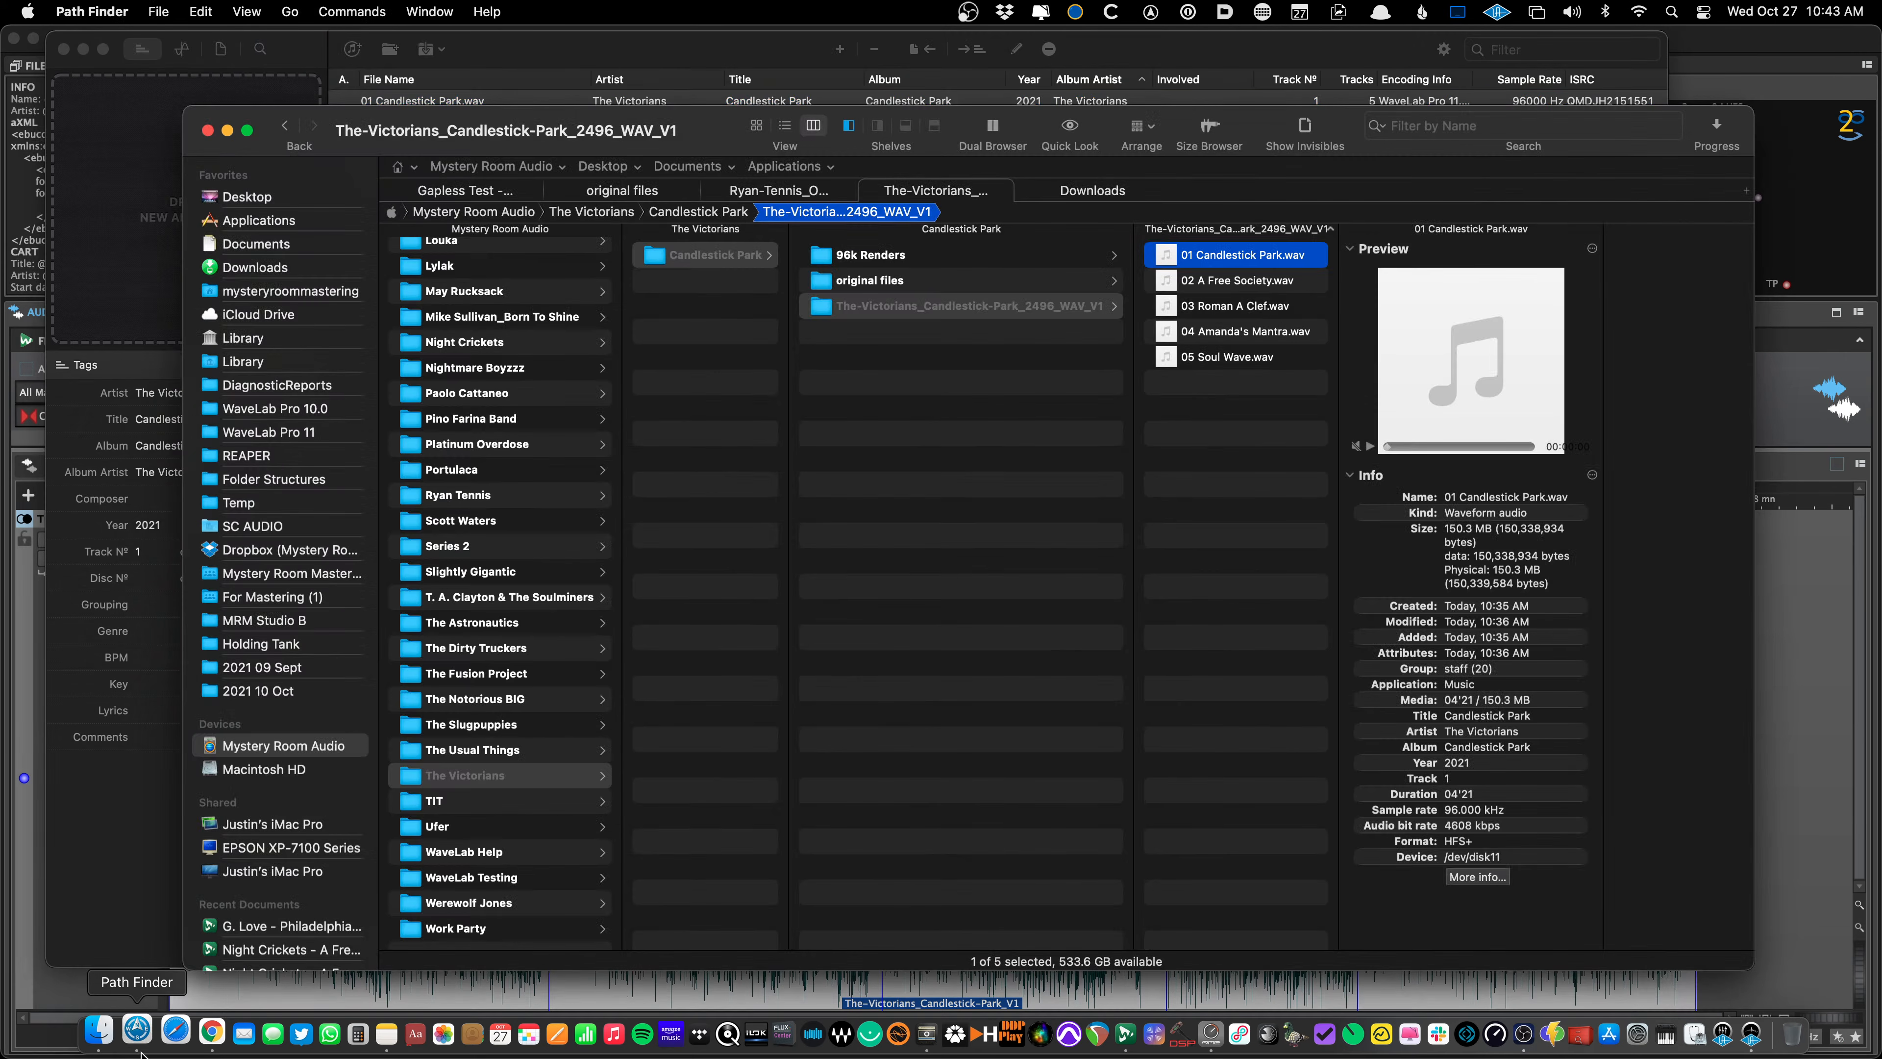
{"action": "left_click", "coordinate": [117, 846]}
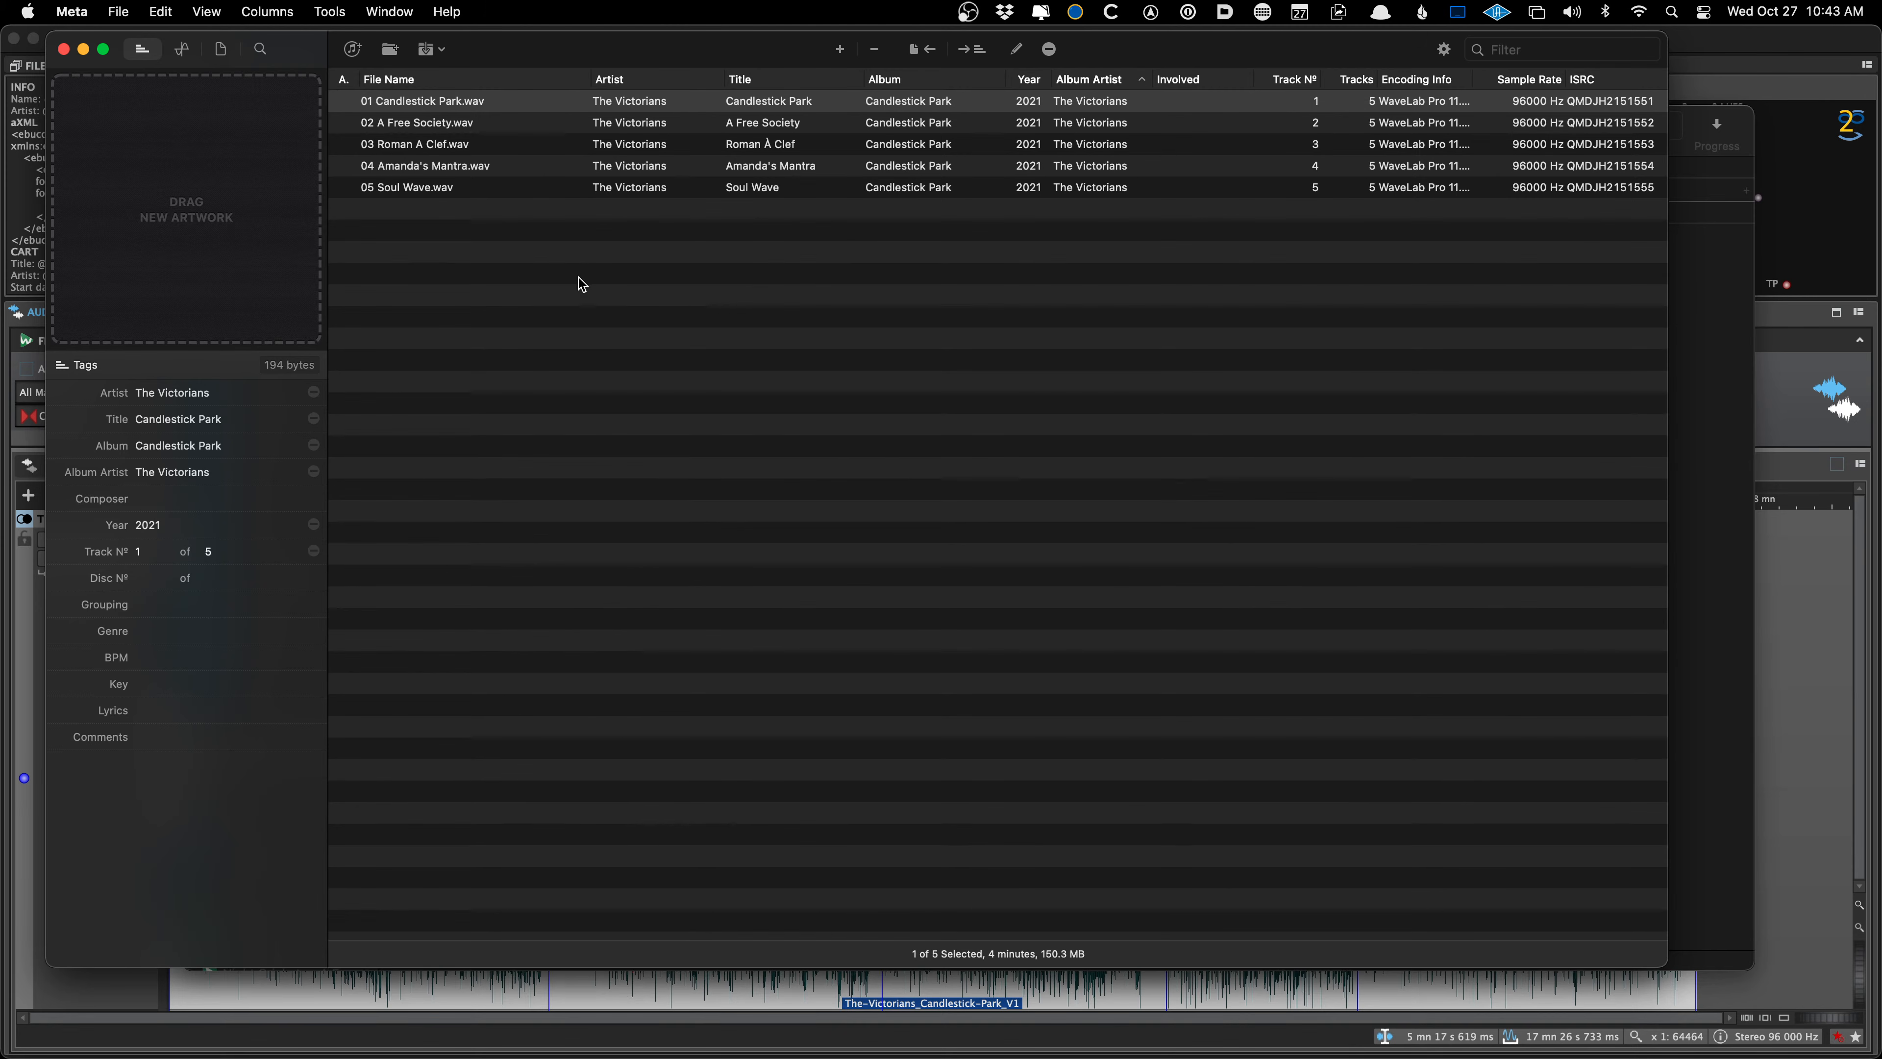
Step through the five WAV files from 01 Candlestick Park to 05 Soul Wave and examine each one's tags
{"action": "left_click", "coordinate": [673, 194]}
{"action": "key", "text": "Up"}
{"action": "key", "text": "Up"}
{"action": "key", "text": "Up"}
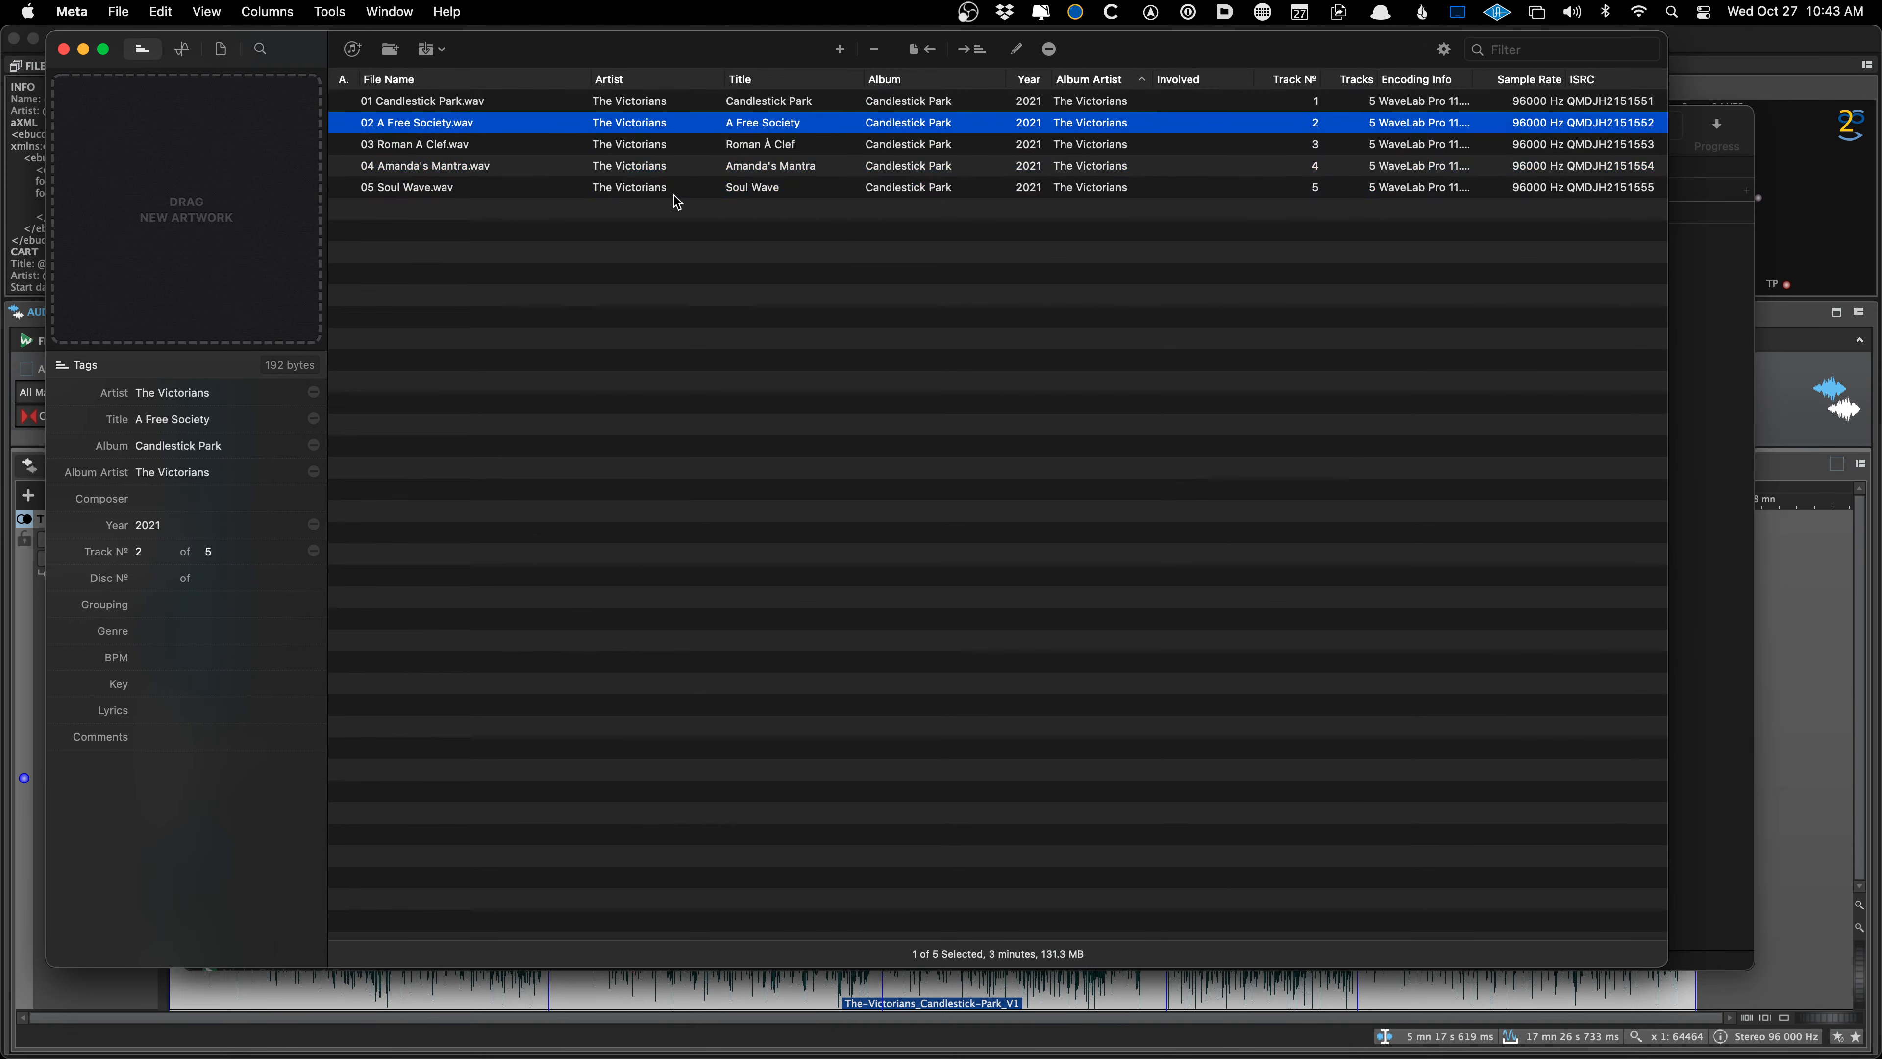
{"action": "key", "text": "Up"}
{"action": "key", "text": "Down"}
{"action": "key", "text": "Down"}
{"action": "key", "text": "Down"}
{"action": "key", "text": "Down"}
{"action": "key", "text": "Up"}
{"action": "key", "text": "Up"}
{"action": "key", "text": "Up"}
{"action": "key", "text": "Up"}
{"action": "key", "text": "Down"}
{"action": "key", "text": "Down"}
{"action": "key", "text": "Up"}
{"action": "key", "text": "Up"}
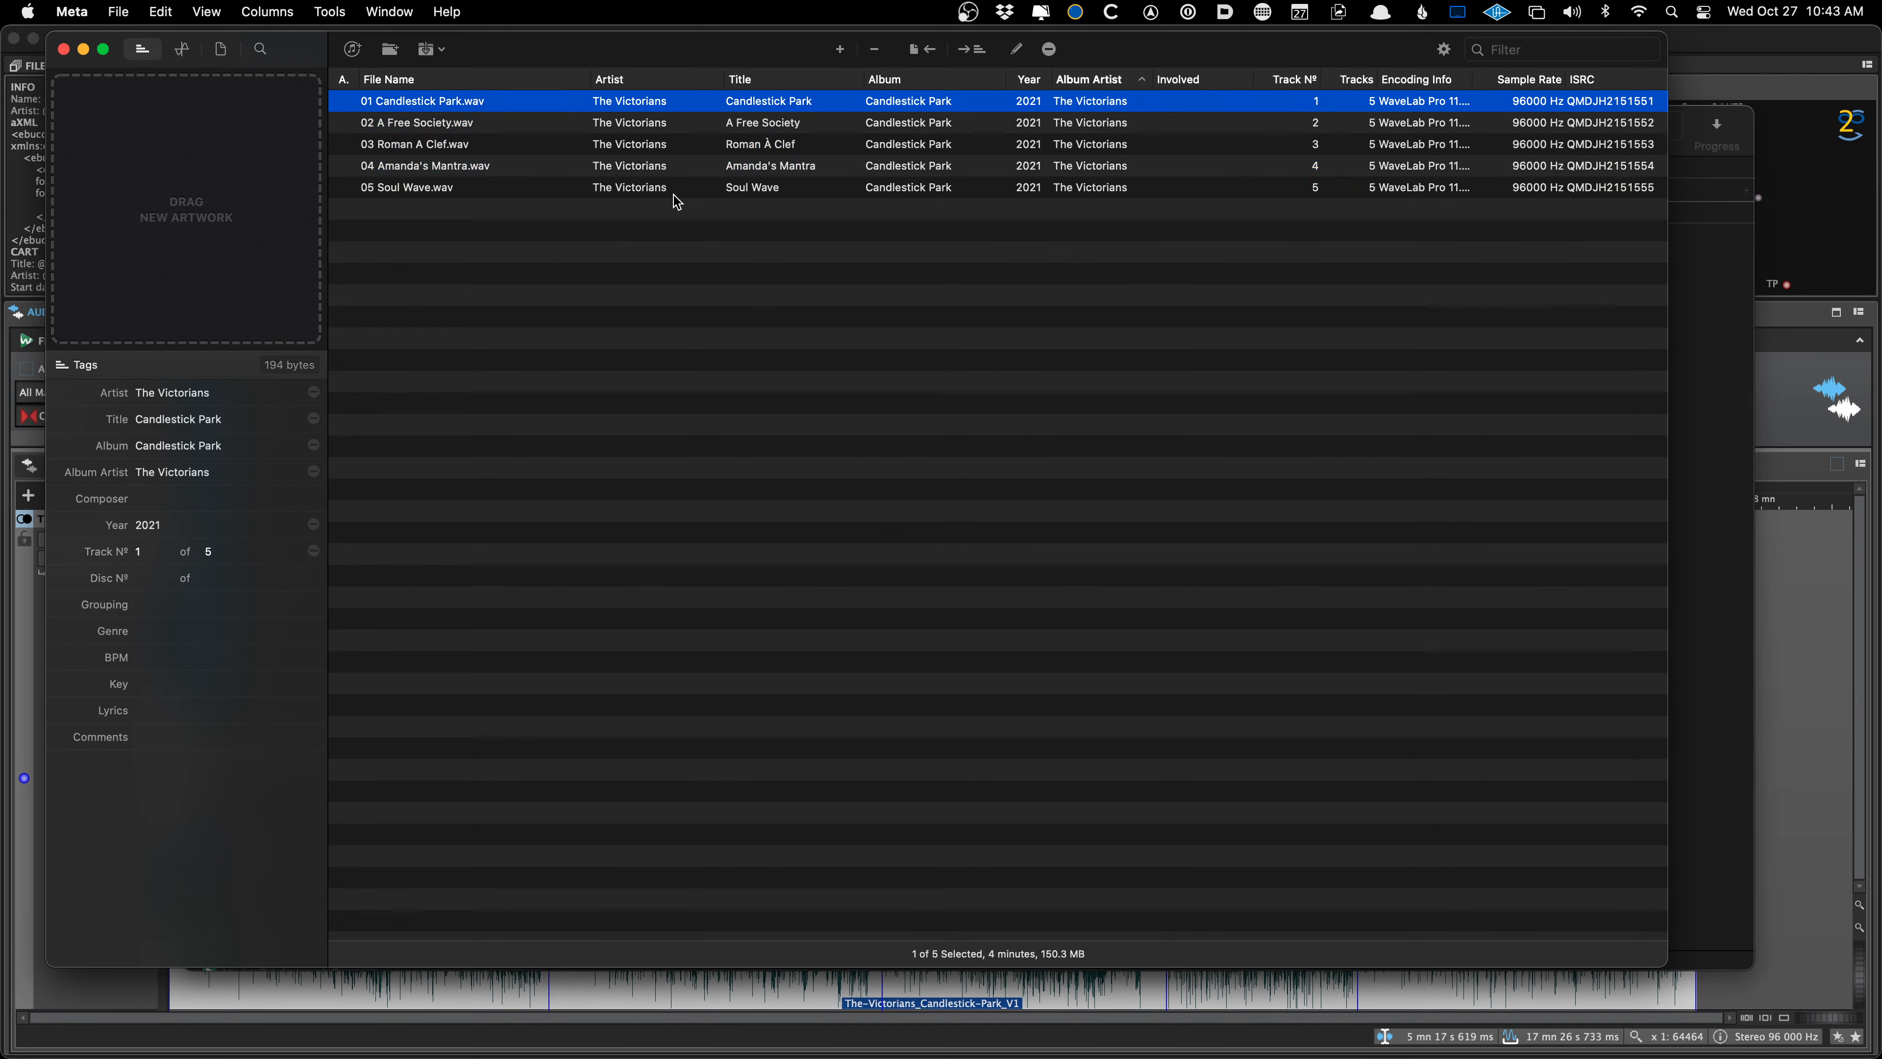
{"action": "key", "text": "Down"}
{"action": "key", "text": "Down"}
{"action": "key", "text": "Down"}
{"action": "key", "text": "Down"}
{"action": "key", "text": "Up"}
{"action": "key", "text": "Up"}
{"action": "key", "text": "Up"}
{"action": "key", "text": "Up"}
{"action": "key", "text": "Down"}
{"action": "key", "text": "Down"}
{"action": "key", "text": "Down"}
{"action": "key", "text": "Down"}
{"action": "key", "text": "Up"}
{"action": "key", "text": "Up"}
{"action": "key", "text": "Up"}
{"action": "key", "text": "Up"}
{"action": "key", "text": "Down"}
{"action": "key", "text": "Down"}
{"action": "key", "text": "Down"}
{"action": "key", "text": "Down"}
{"action": "key", "text": "Up"}
{"action": "key", "text": "Up"}
{"action": "key", "text": "Up"}
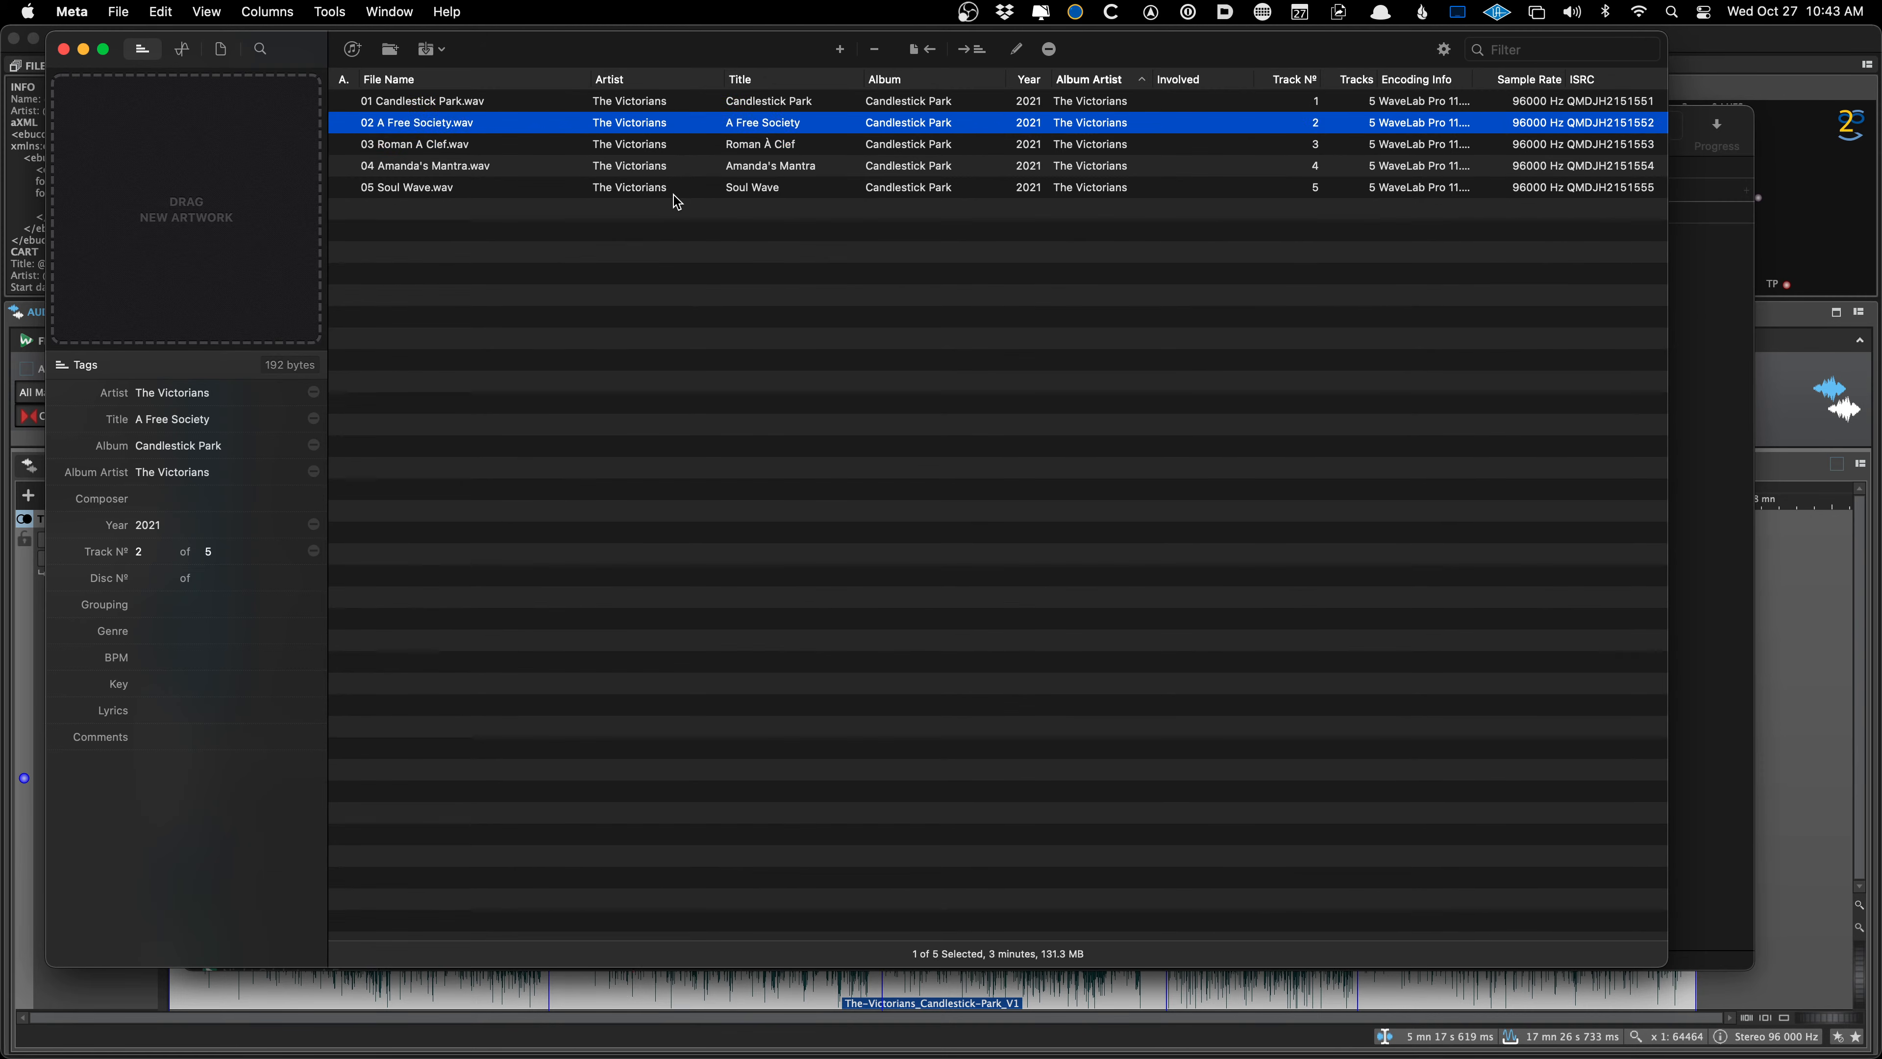
{"action": "key", "text": "Up"}
{"action": "key", "text": "Down"}
{"action": "key", "text": "Down"}
{"action": "key", "text": "Down"}
{"action": "key", "text": "Down"}
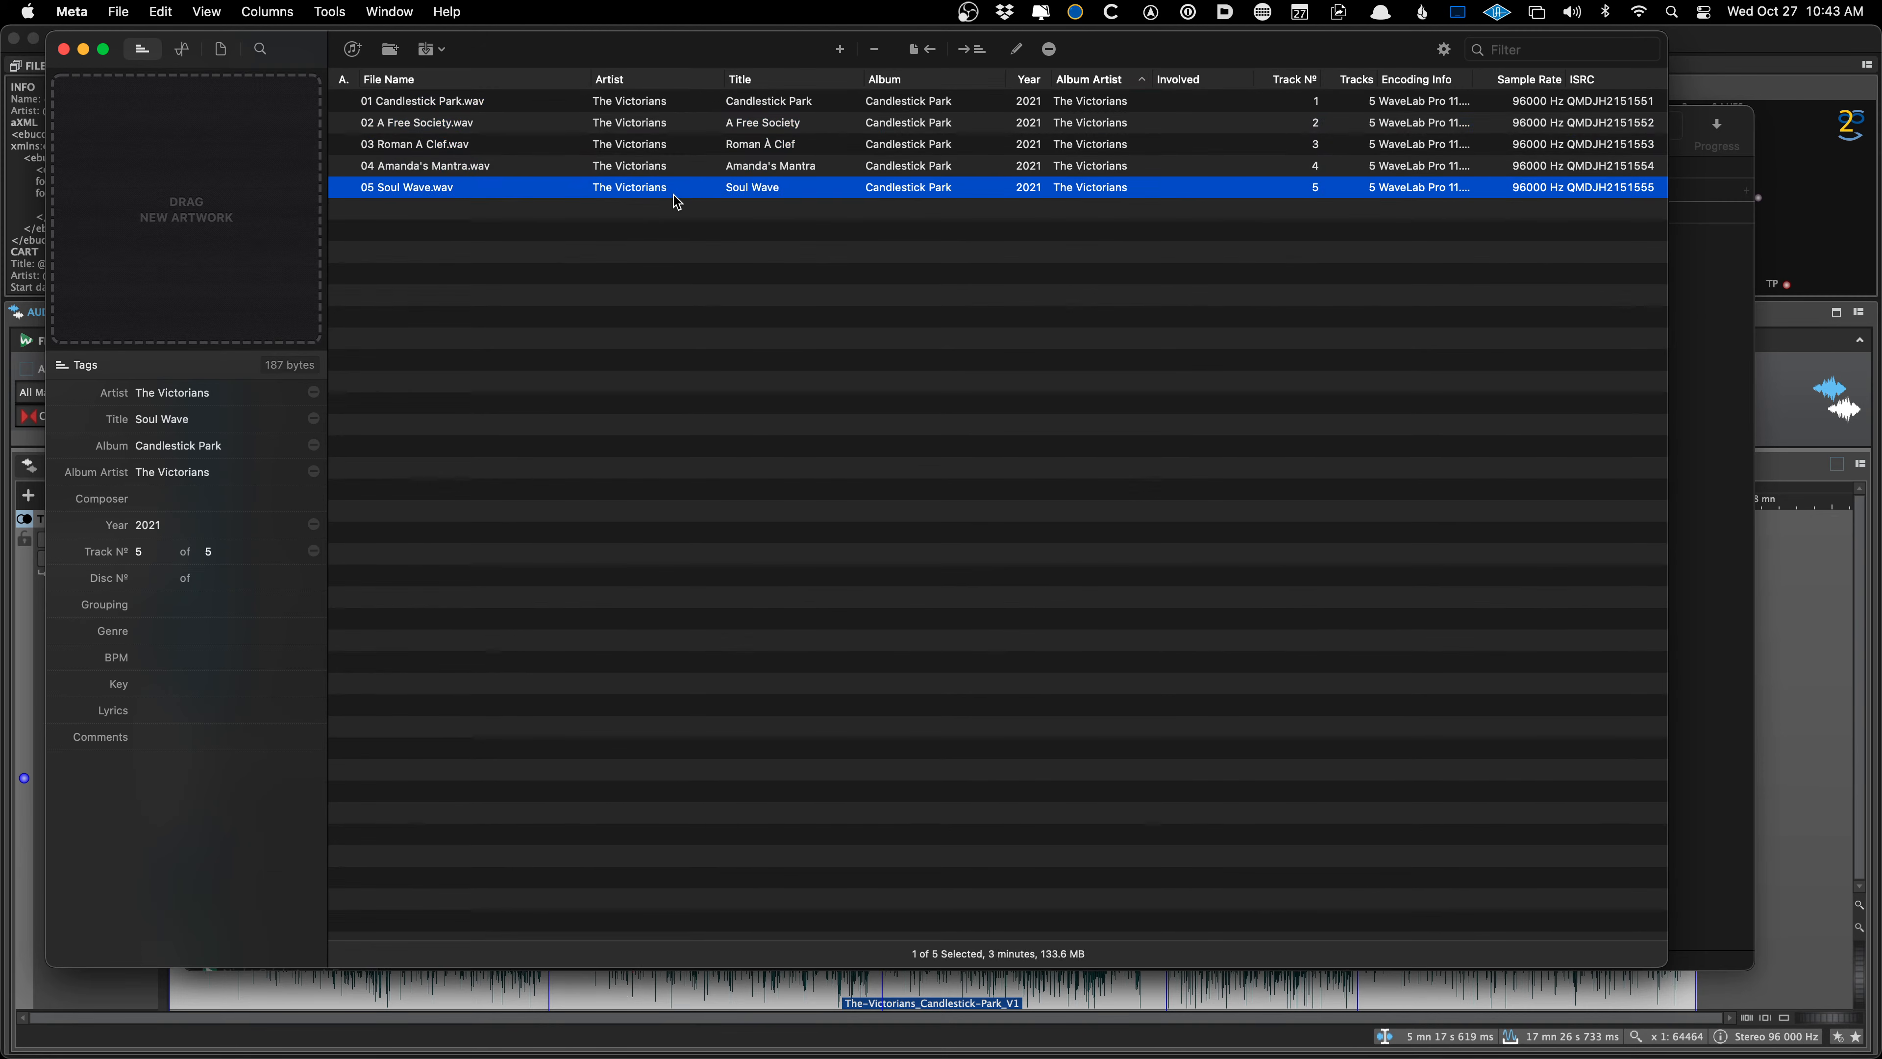
{"action": "key", "text": "Up"}
{"action": "key", "text": "Up"}
{"action": "key", "text": "Up"}
Remove all five WAV files from Meta's file list and quit Meta
{"action": "key", "text": "super+a"}
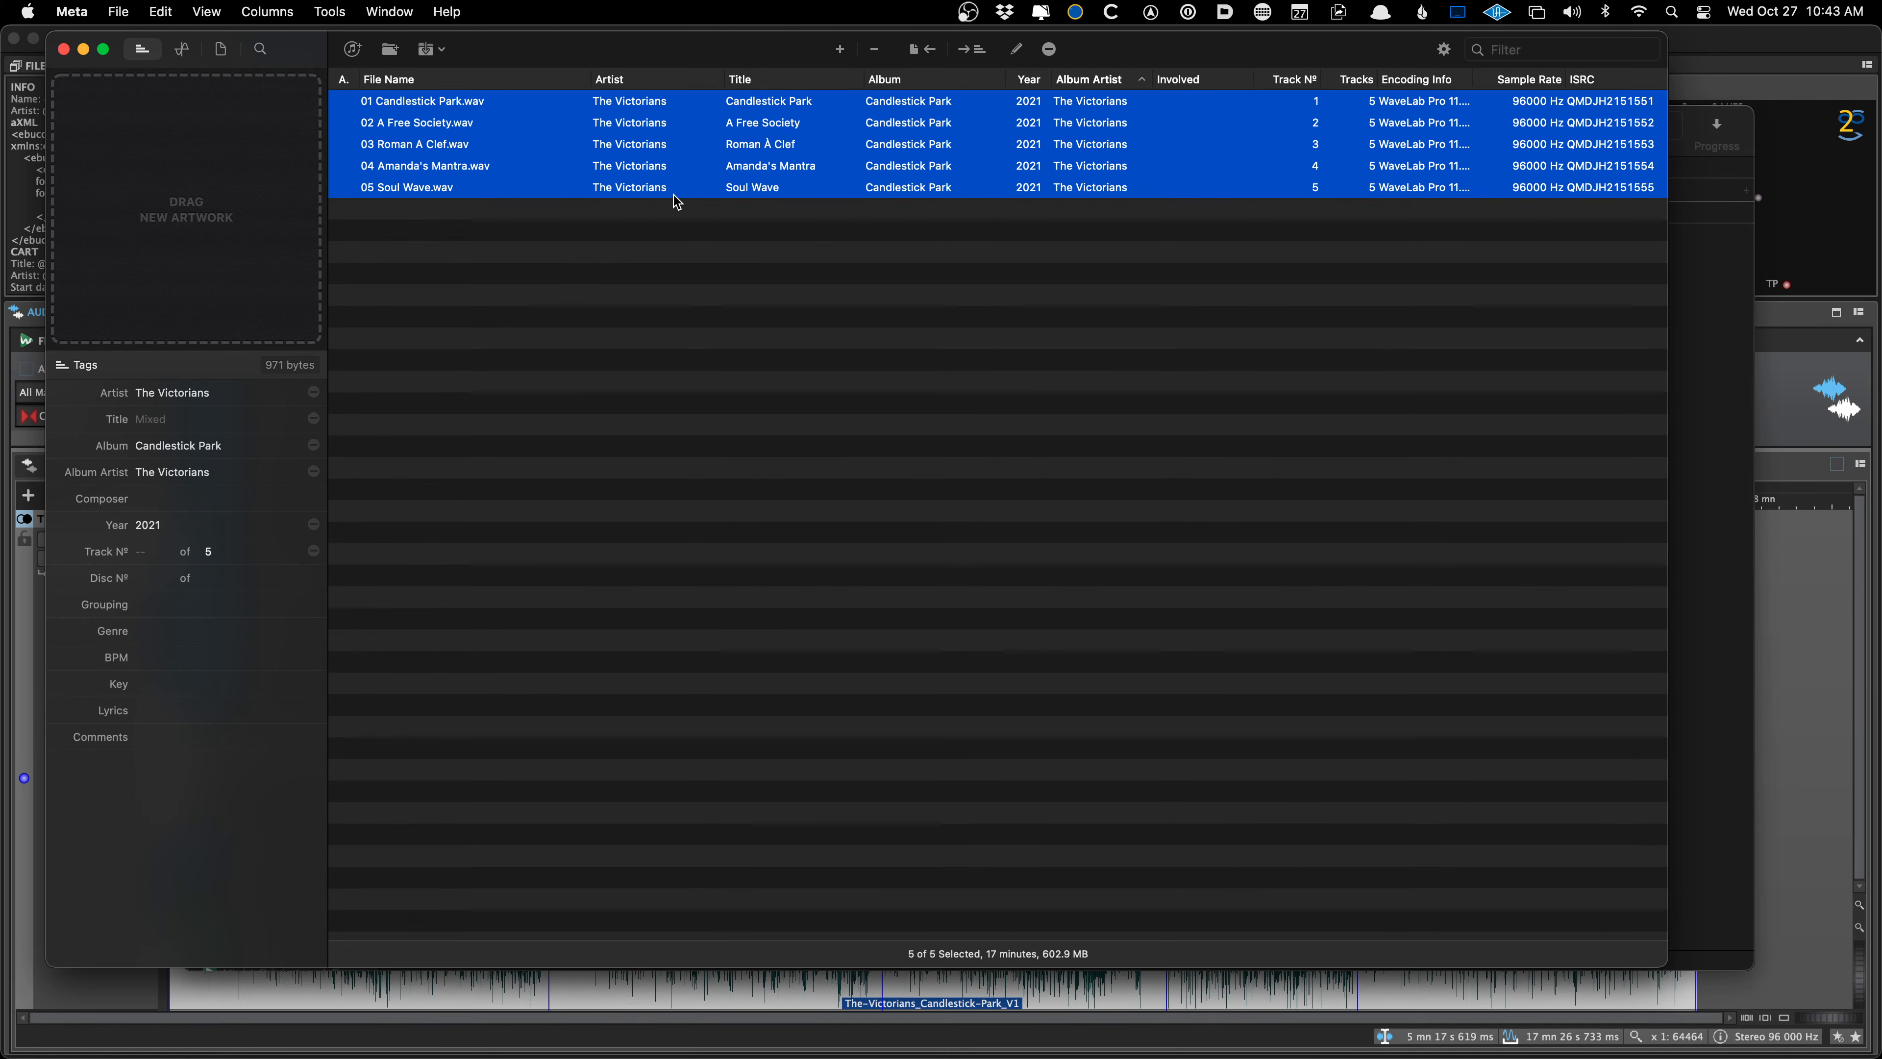
{"action": "key", "text": "BackSpace"}
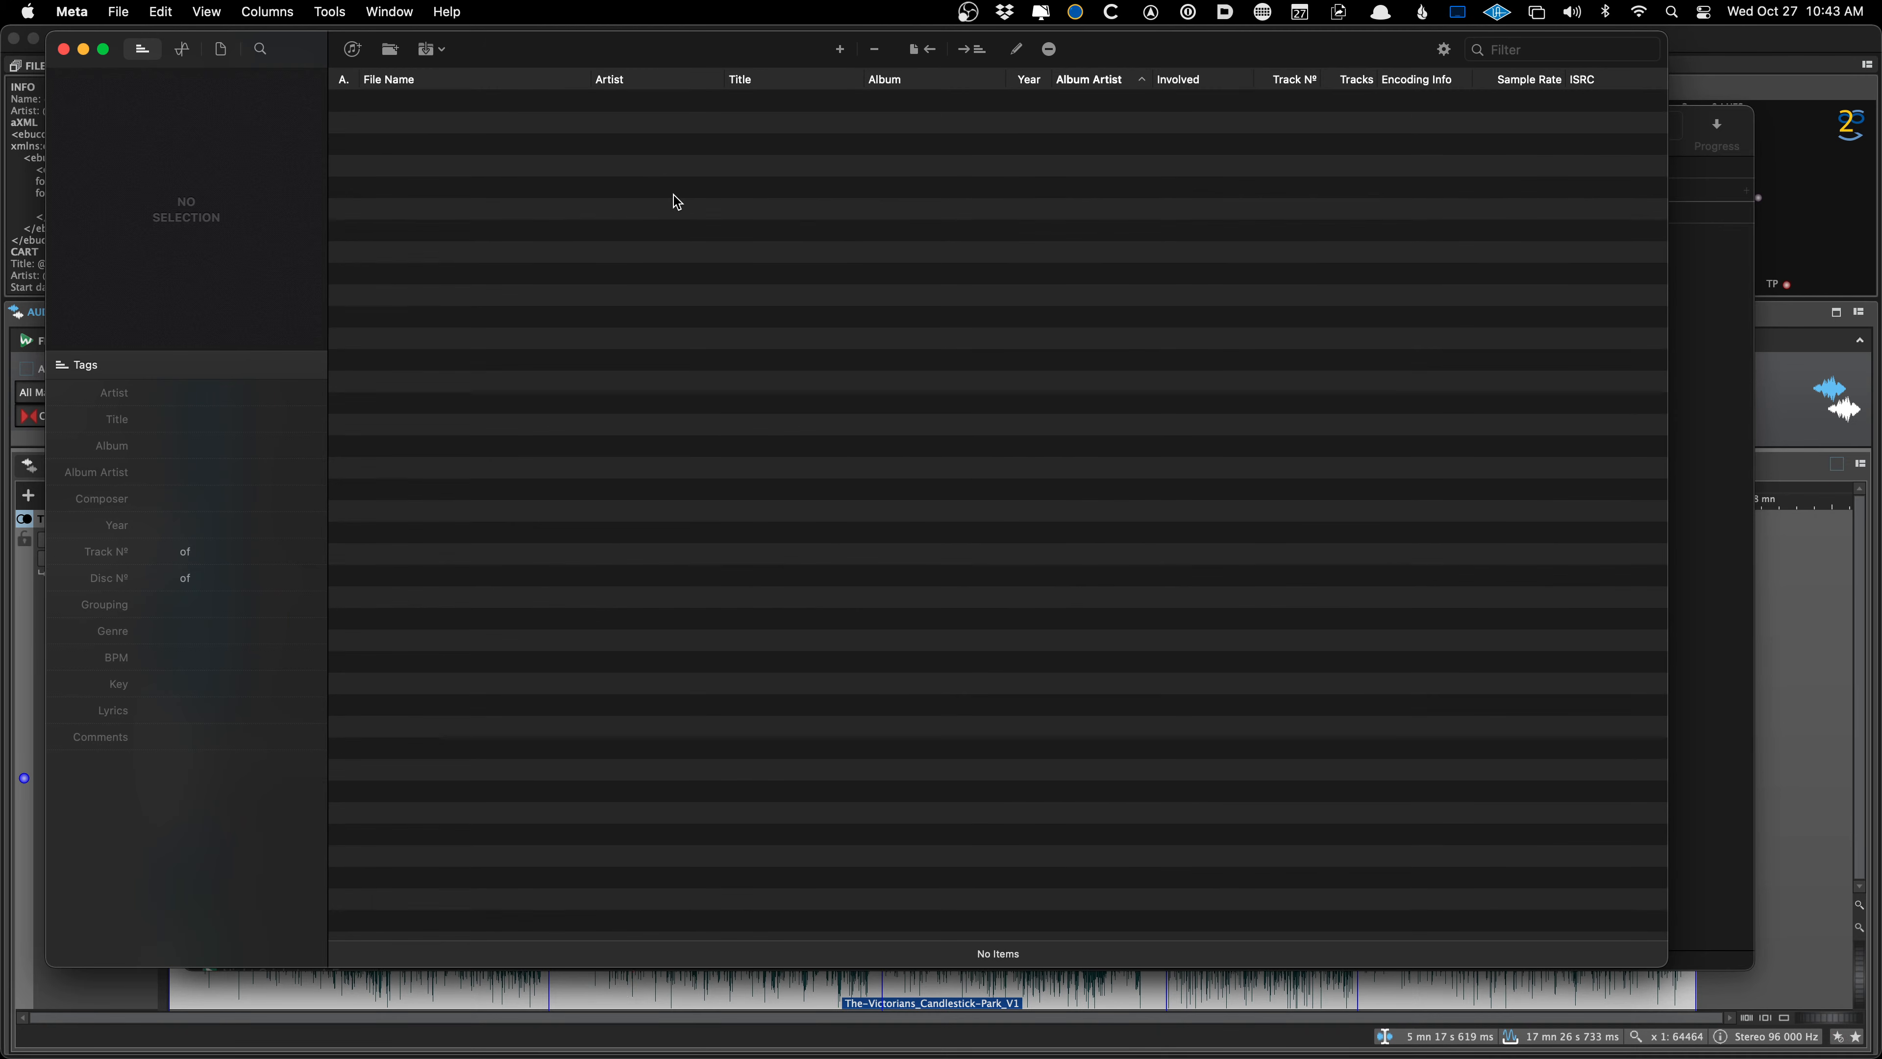
{"action": "left_click", "coordinate": [82, 12]}
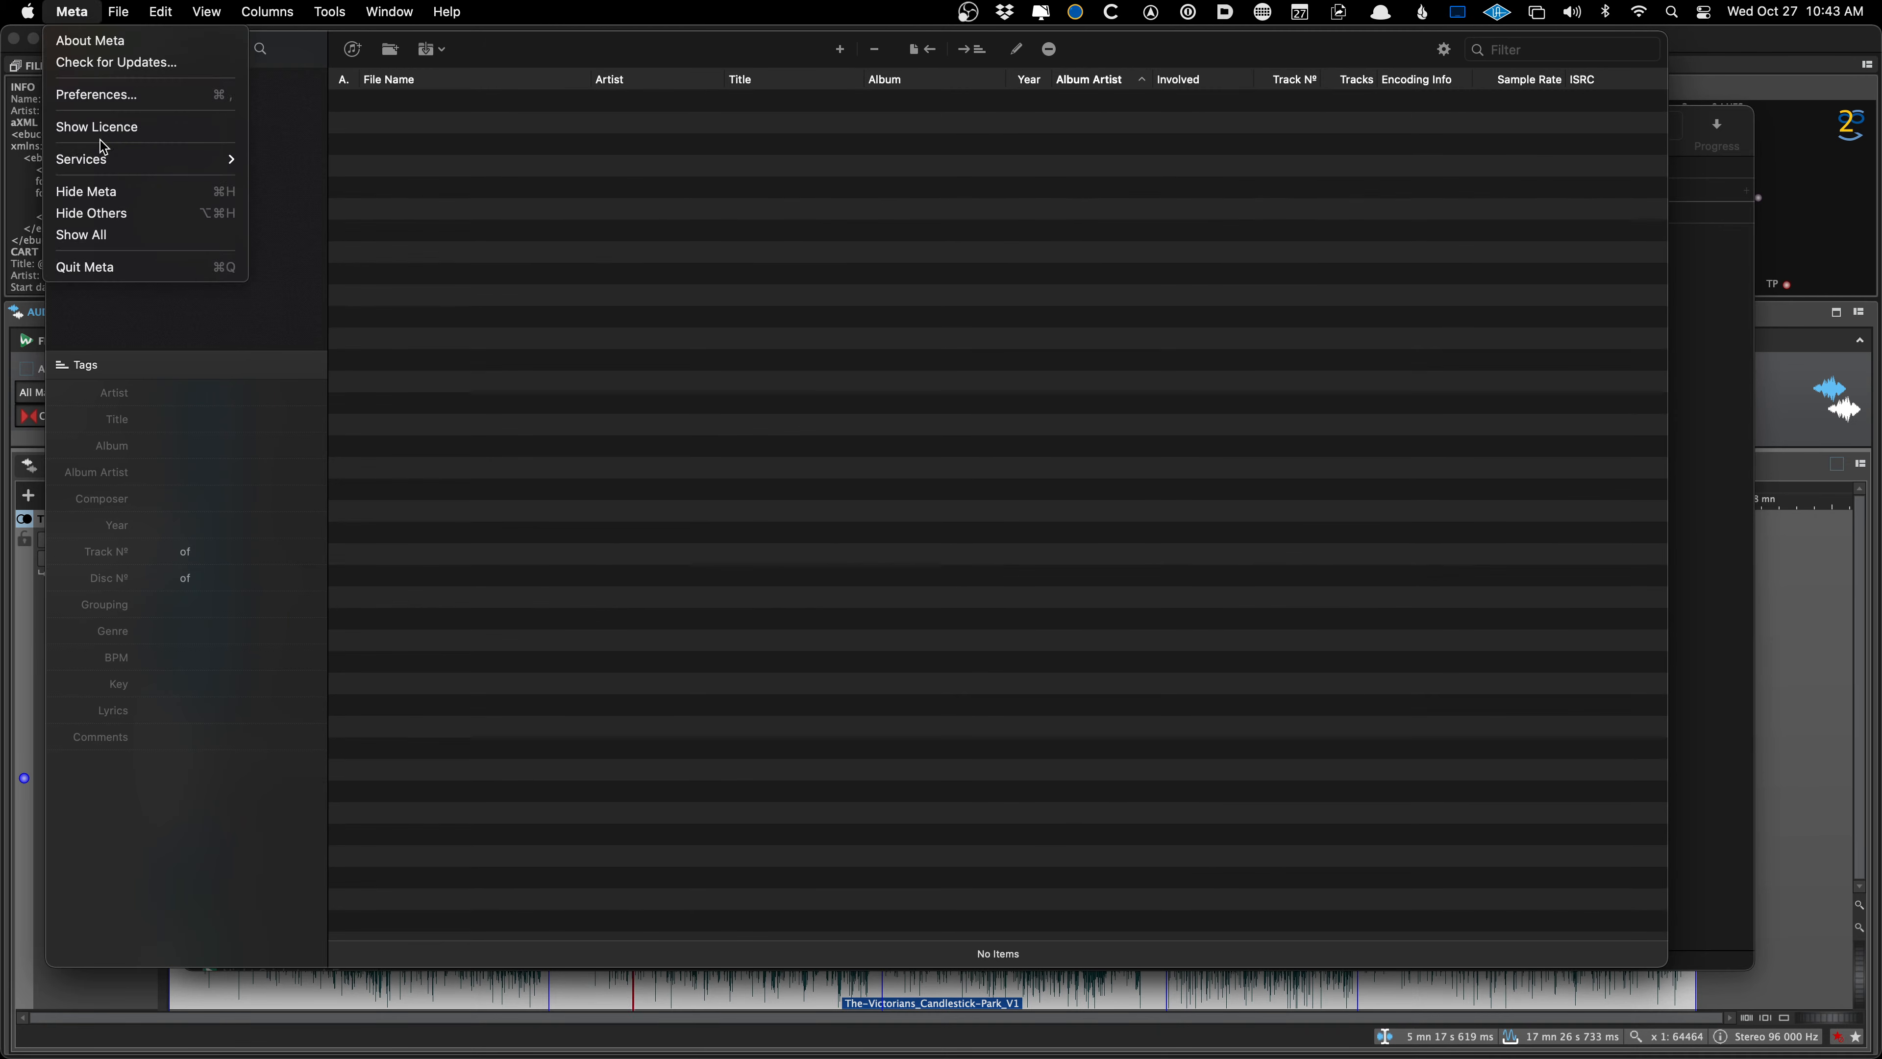
{"action": "left_click", "coordinate": [127, 280]}
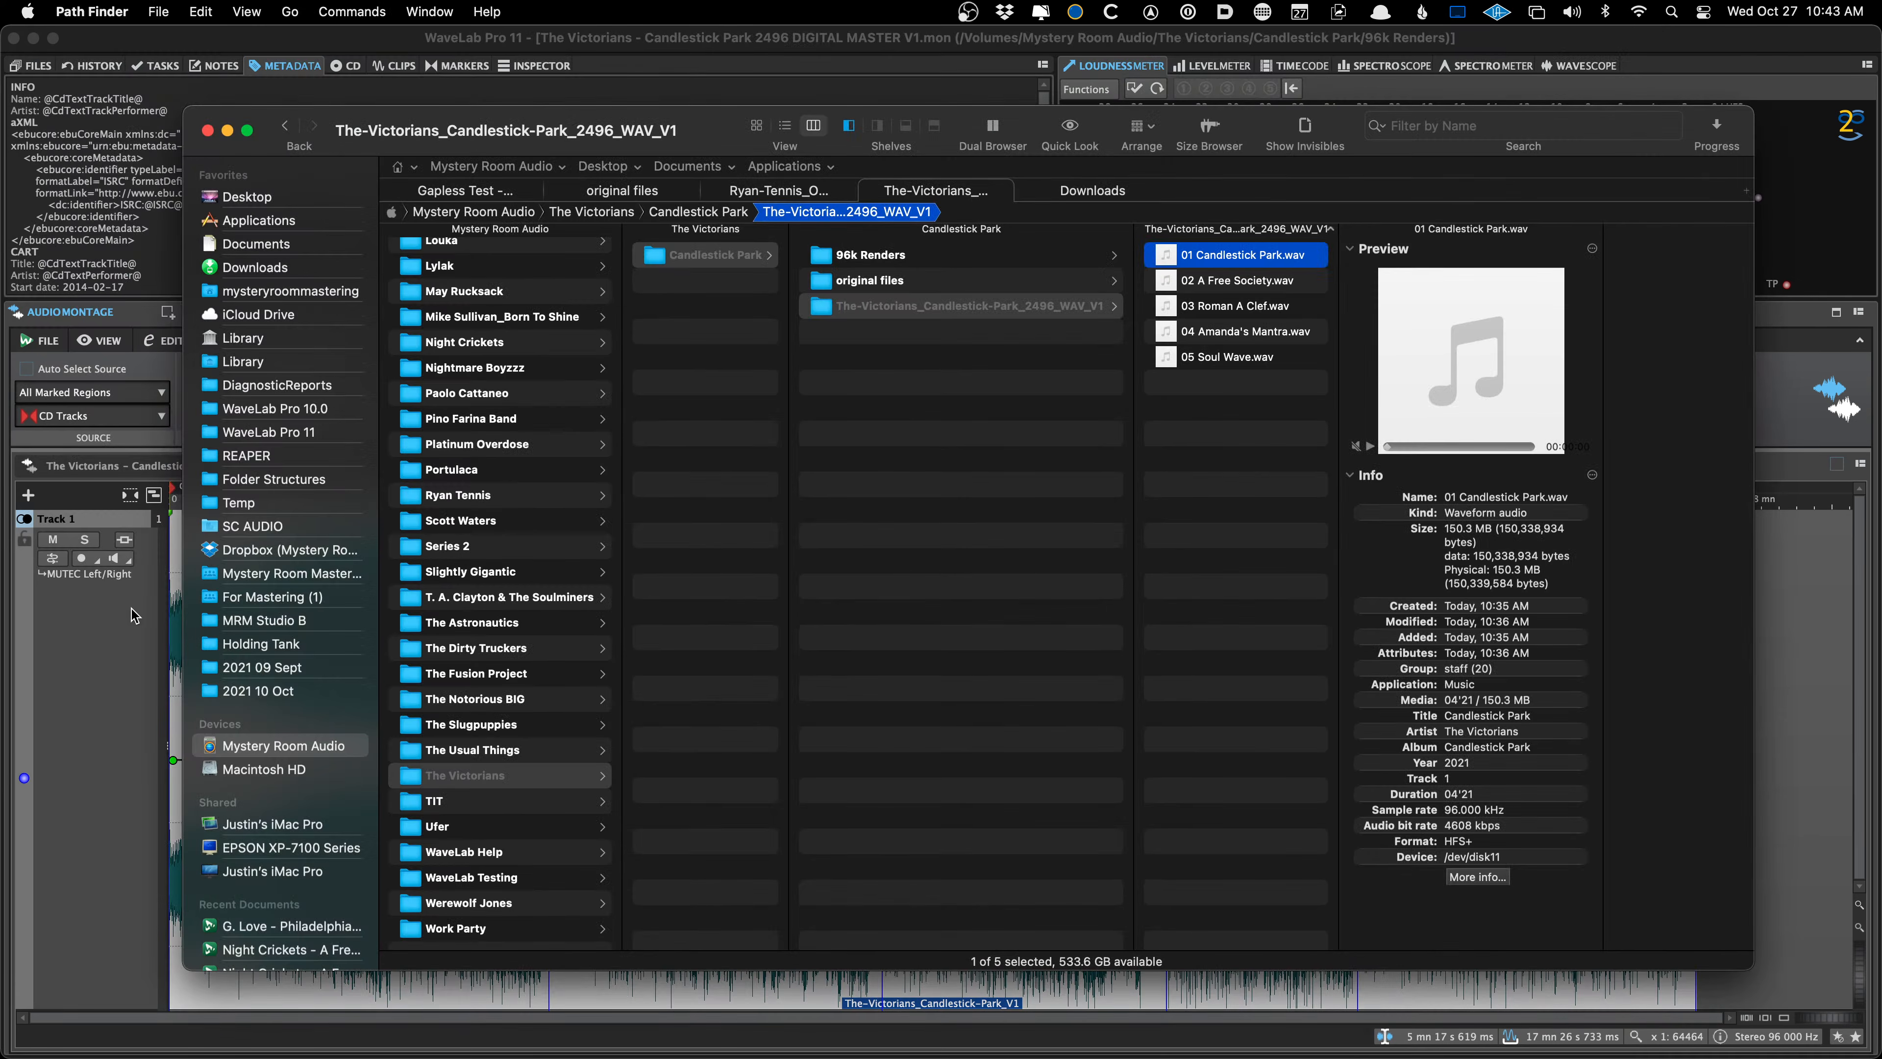
Preview 01 Candlestick Park.wav in Path Finder with Quick Look to check its title, artist and album
{"action": "left_click", "coordinate": [1219, 279]}
{"action": "left_click", "coordinate": [1224, 255]}
{"action": "key", "text": "space"}
{"action": "key", "text": "space"}
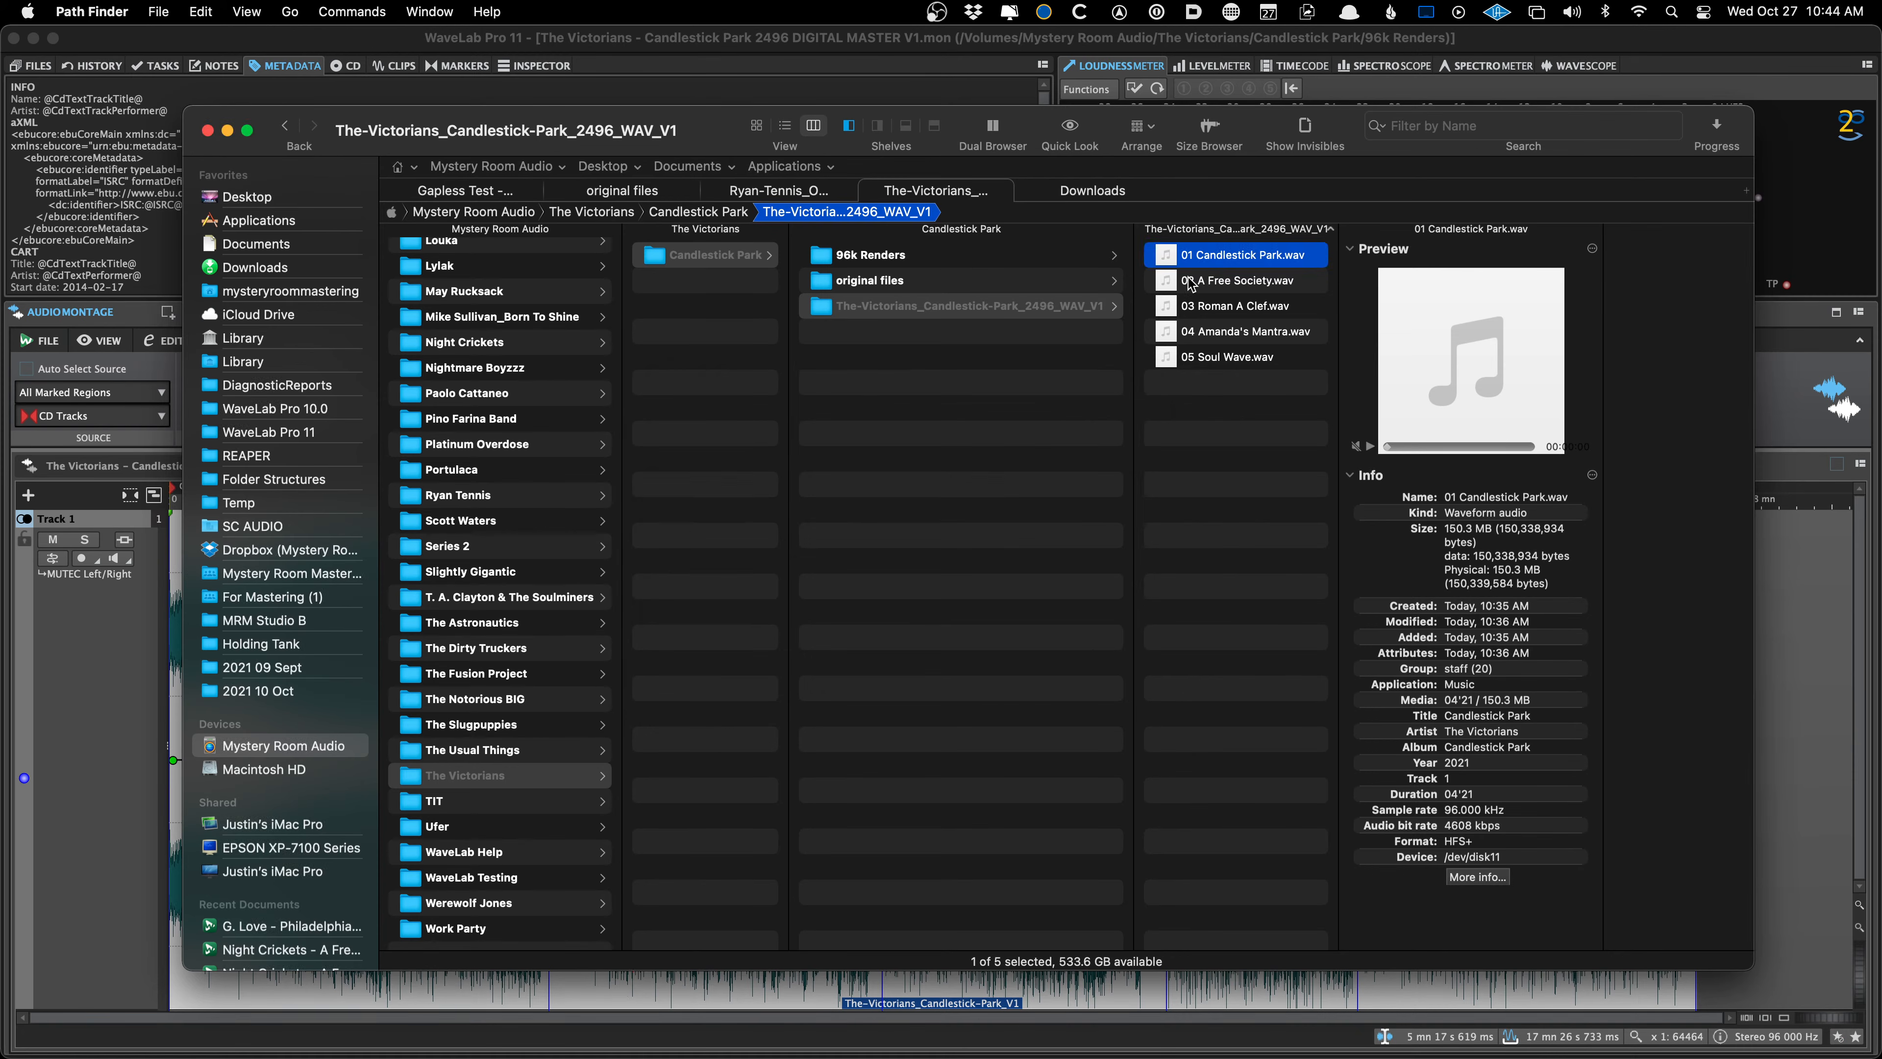
{"action": "key", "text": "space"}
{"action": "key", "text": "space"}
{"action": "key", "text": "space"}
{"action": "key", "text": "space"}
{"action": "key", "text": "space"}
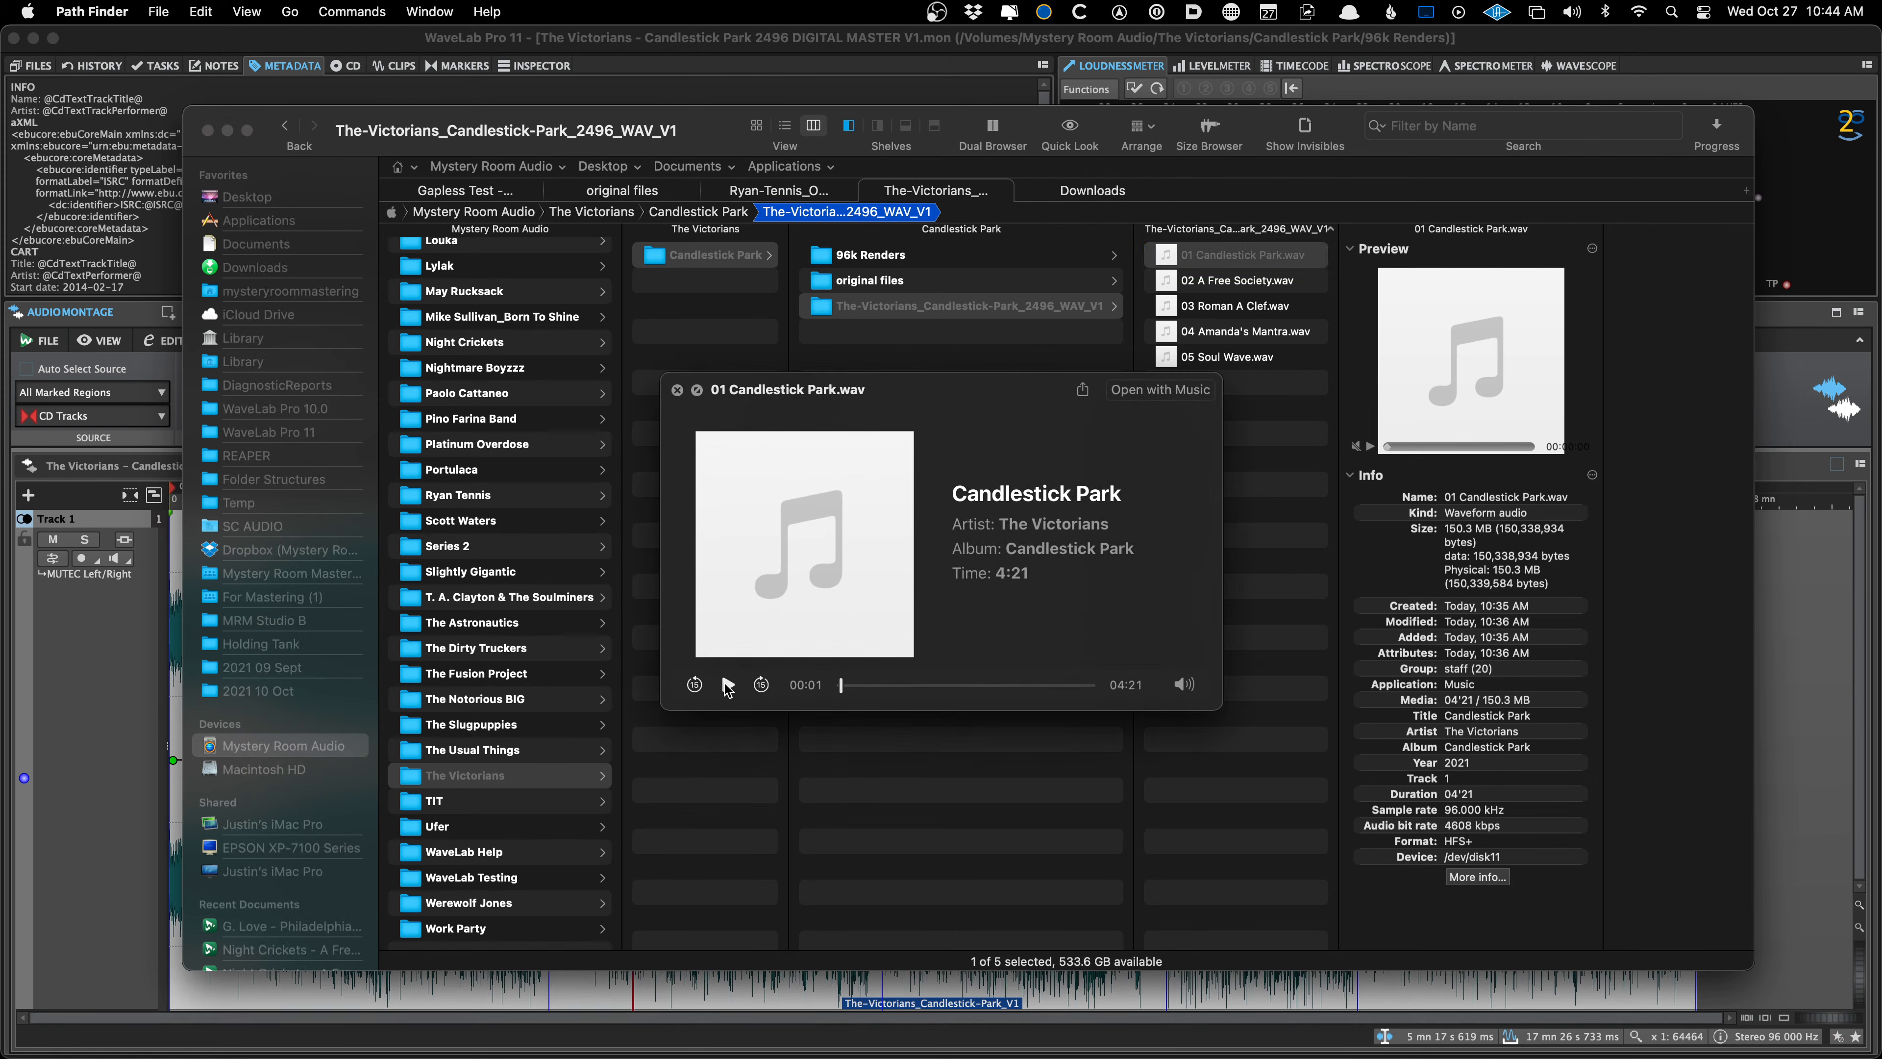
{"action": "left_click", "coordinate": [728, 684]}
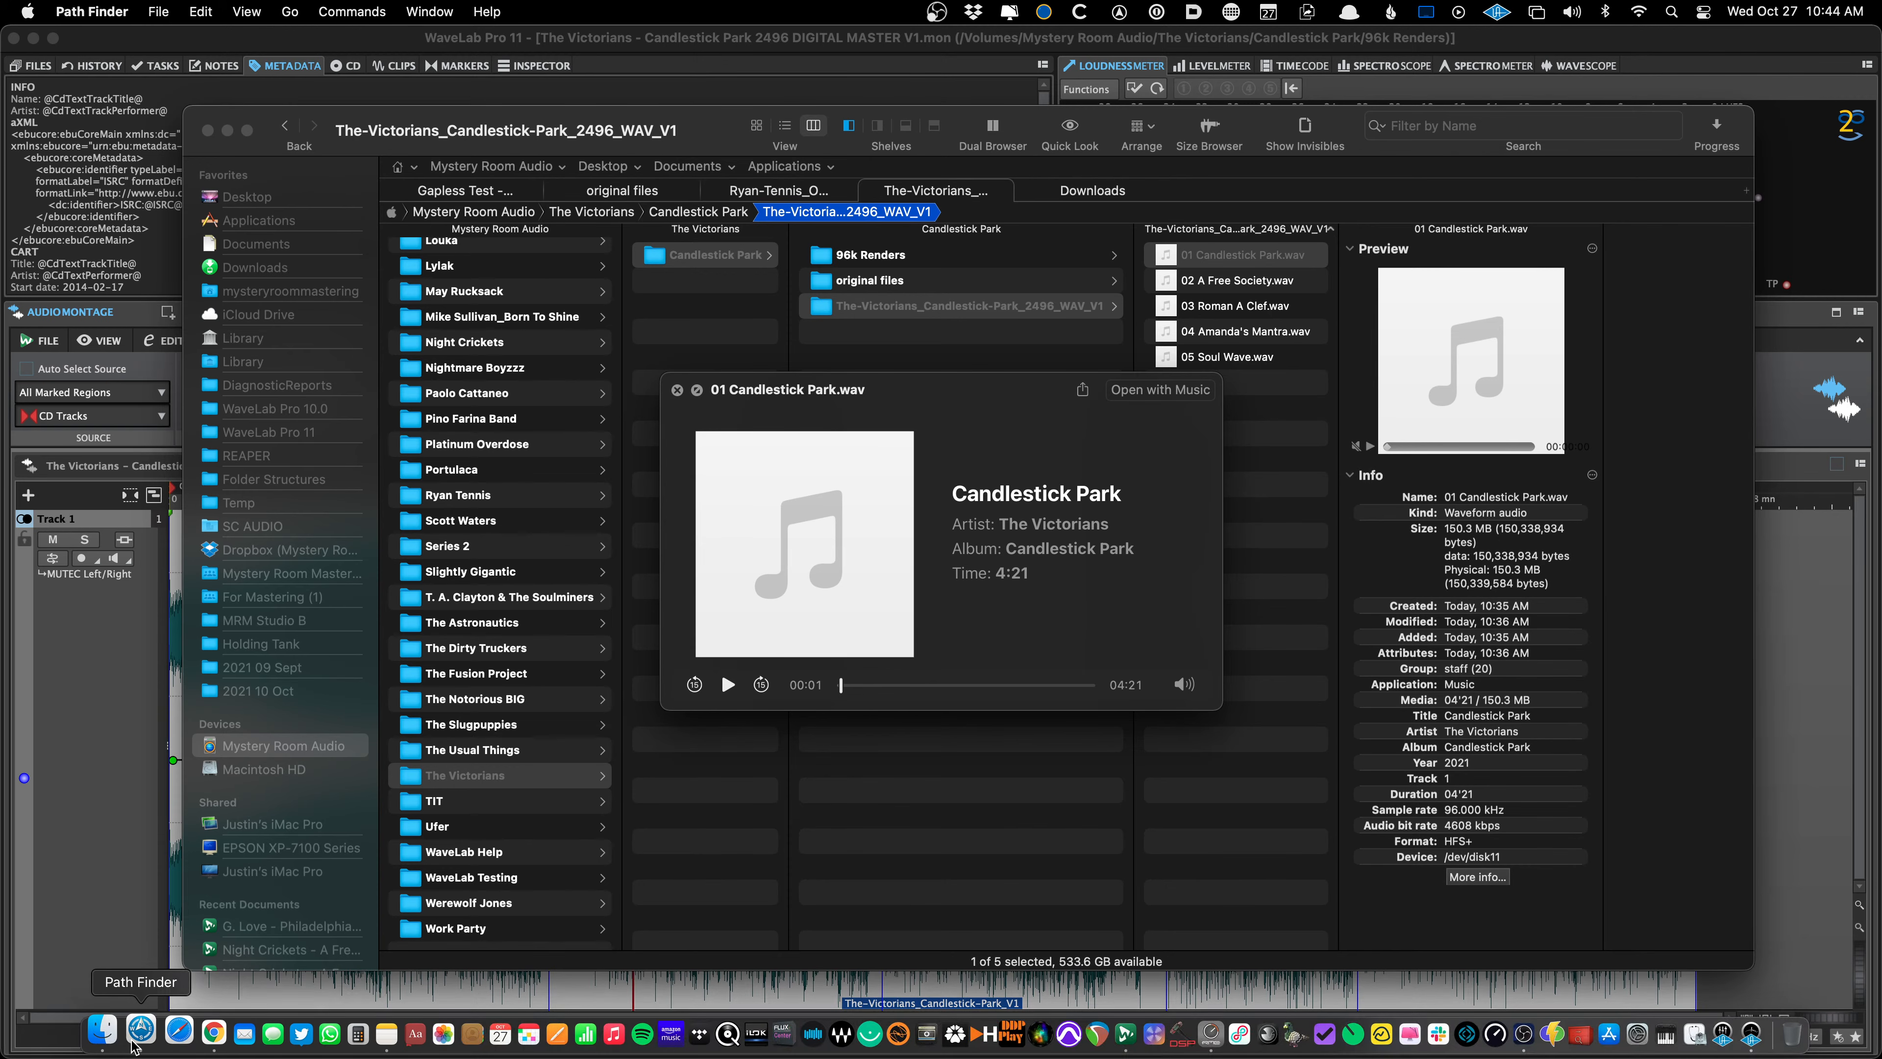
Switch to Finder and browse to The-Victorians_Candlestick-Park_2496_WAV_V1 inside The Victorians' Candlestick Park folder
{"action": "left_click", "coordinate": [103, 1031]}
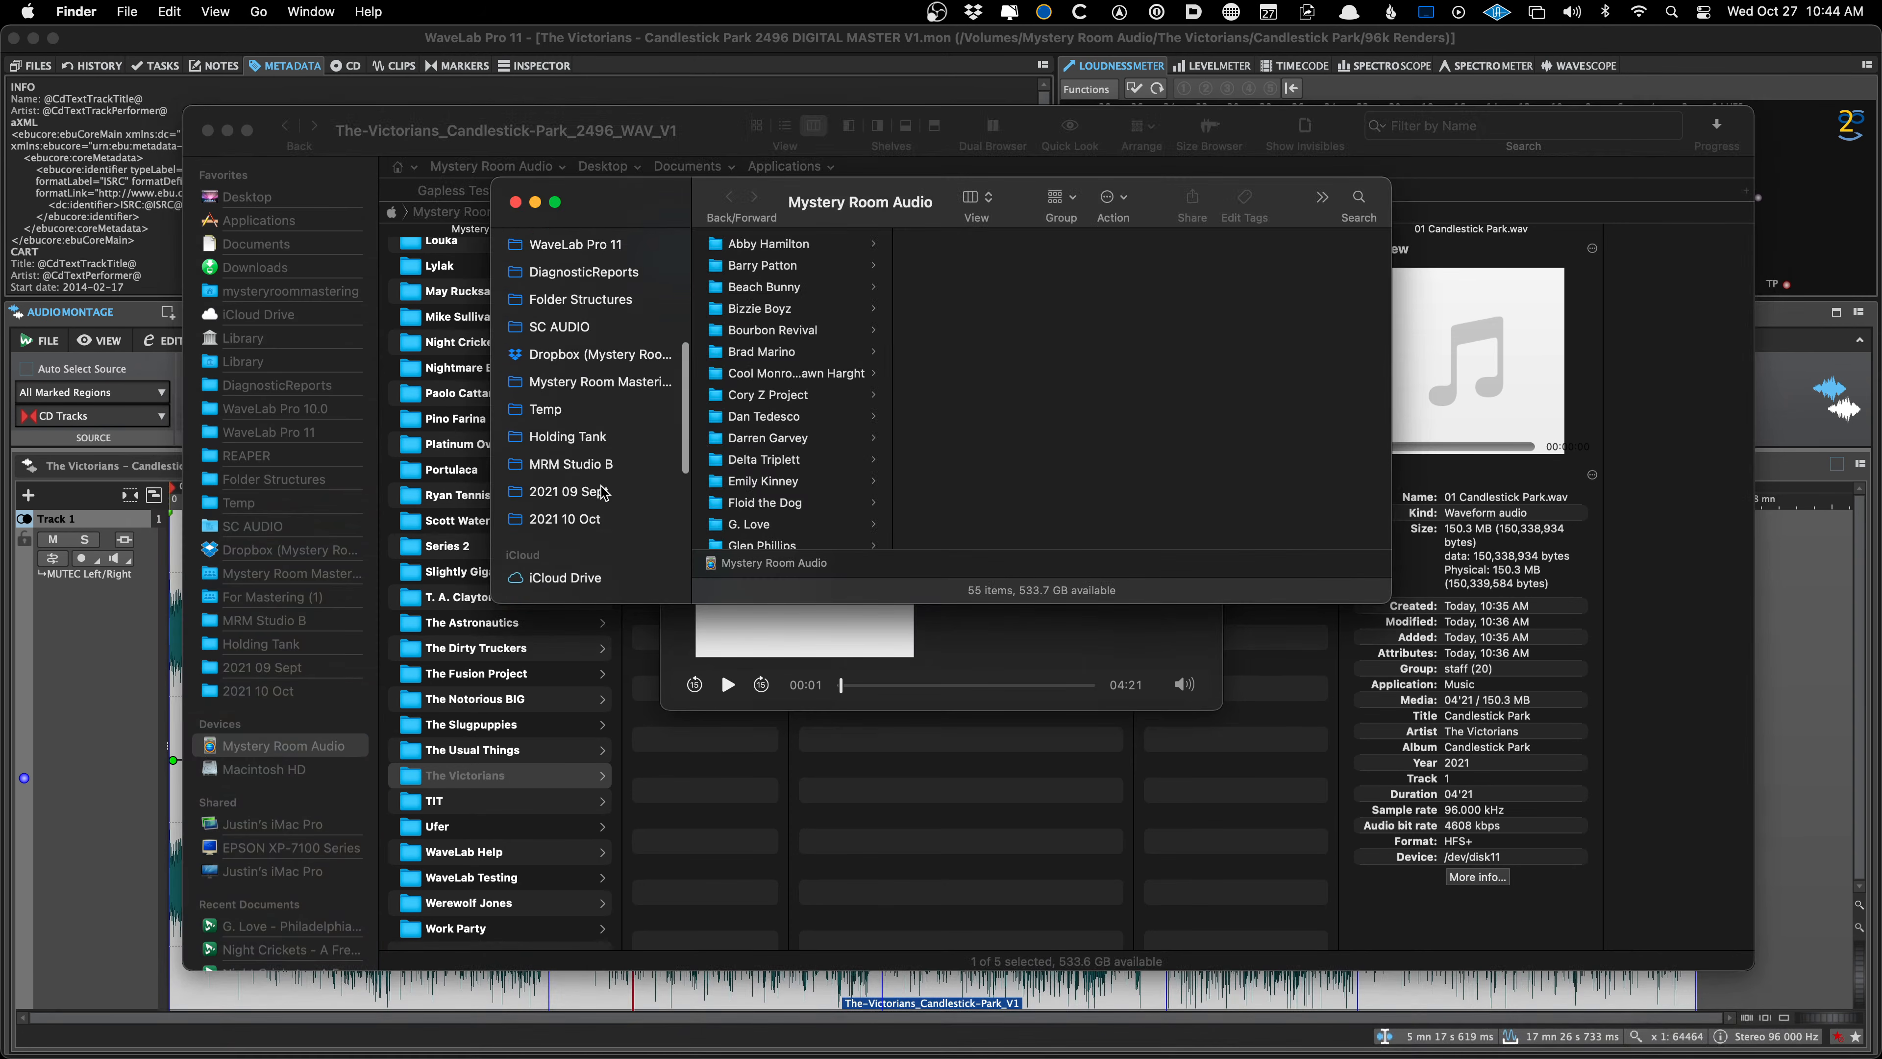
{"action": "scroll", "coordinate": [603, 493], "scroll_direction": "down", "scroll_amount": 4}
{"action": "scroll", "coordinate": [777, 445], "scroll_direction": "down", "scroll_amount": 10}
{"action": "left_click", "coordinate": [740, 485]}
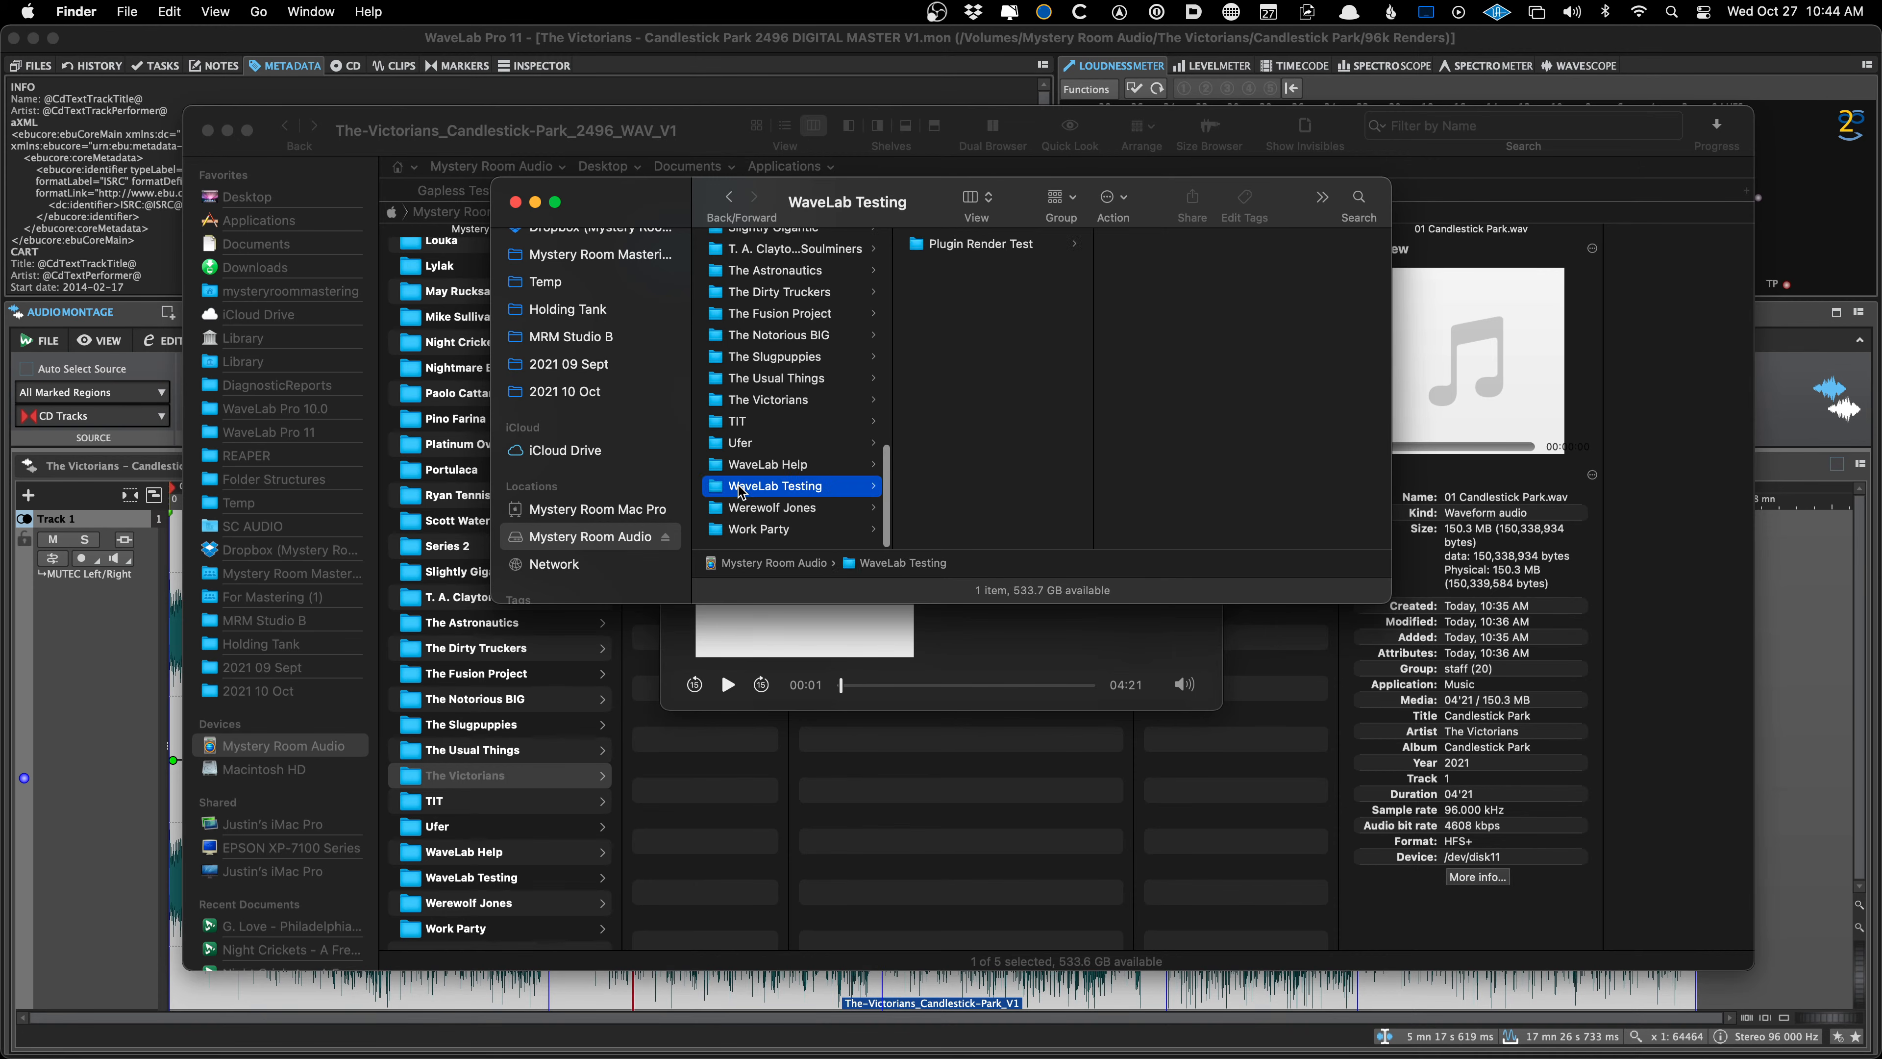
{"action": "key", "text": "Up"}
{"action": "key", "text": "Up"}
{"action": "key", "text": "Up"}
{"action": "key", "text": "Up"}
{"action": "key", "text": "Right"}
{"action": "key", "text": "Right"}
{"action": "key", "text": "Down"}
{"action": "key", "text": "Down"}
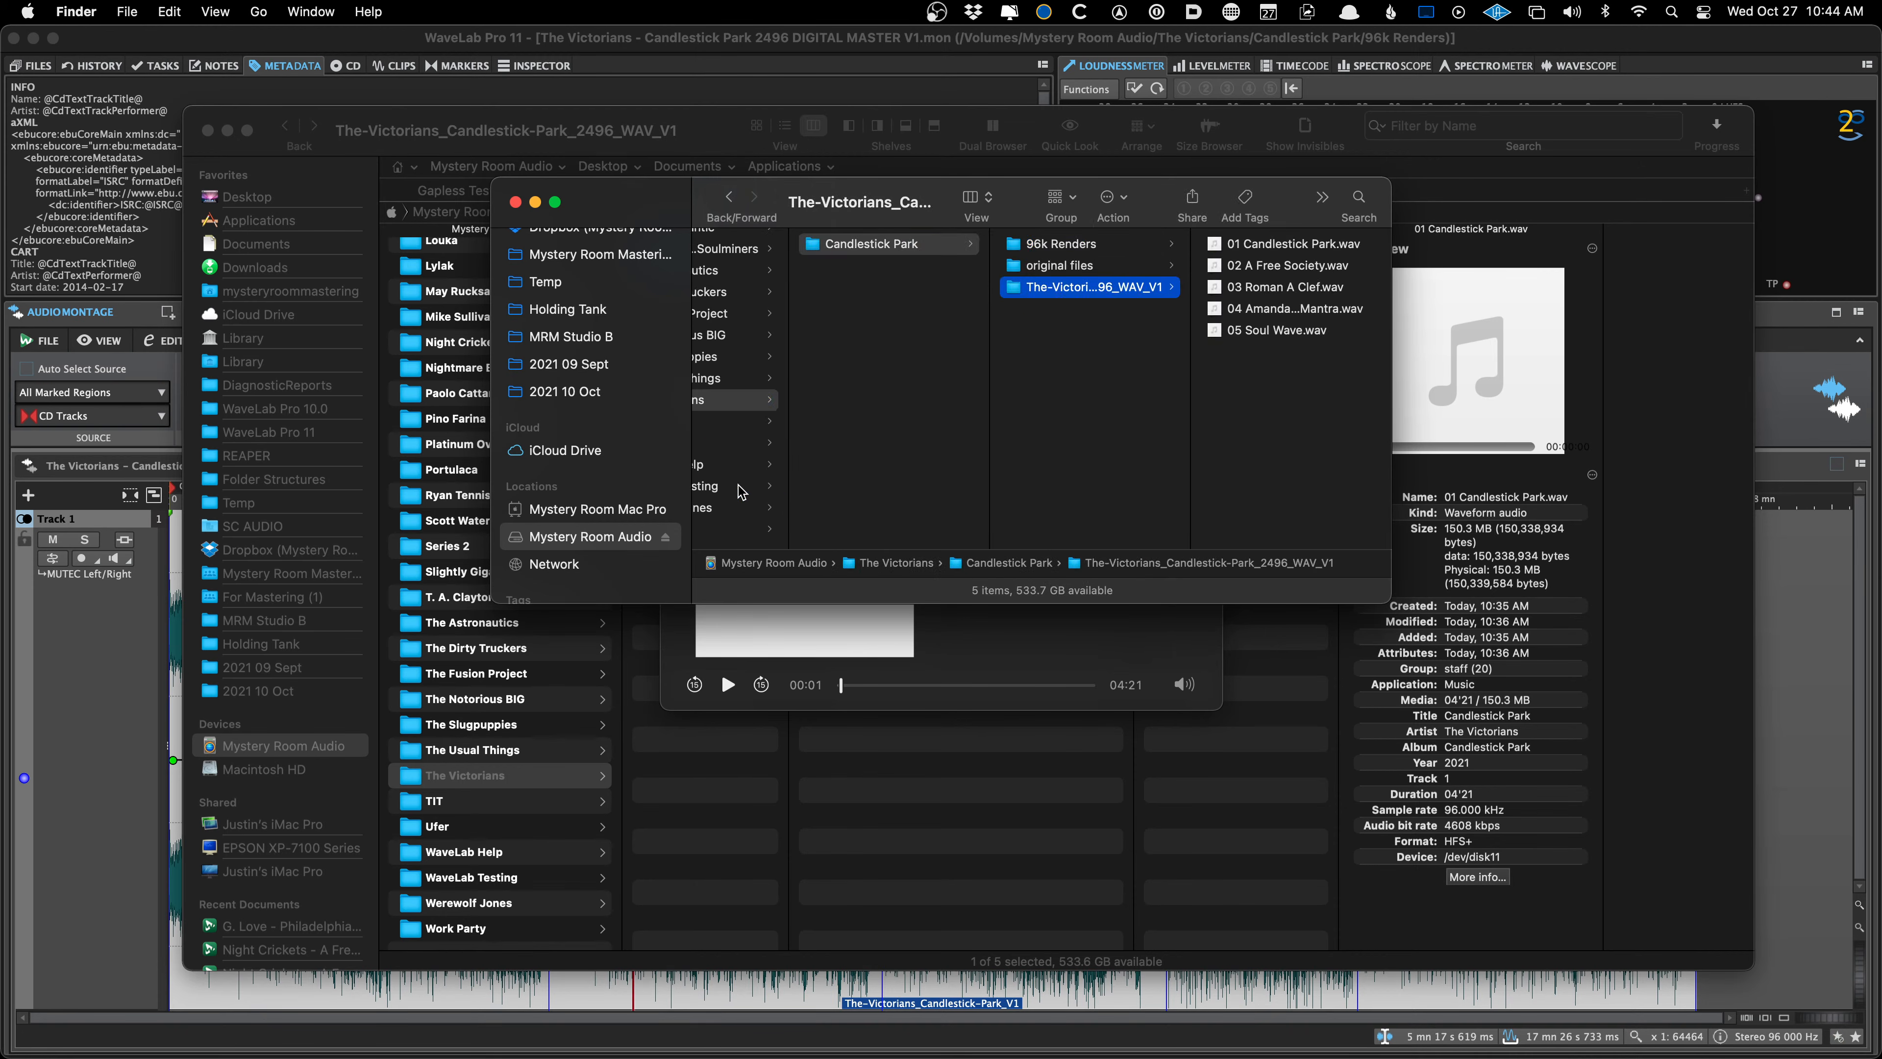
Preview 01 Candlestick Park.wav with Quick Look in Finder and close the preview
{"action": "key", "text": "Right"}
{"action": "key", "text": "space"}
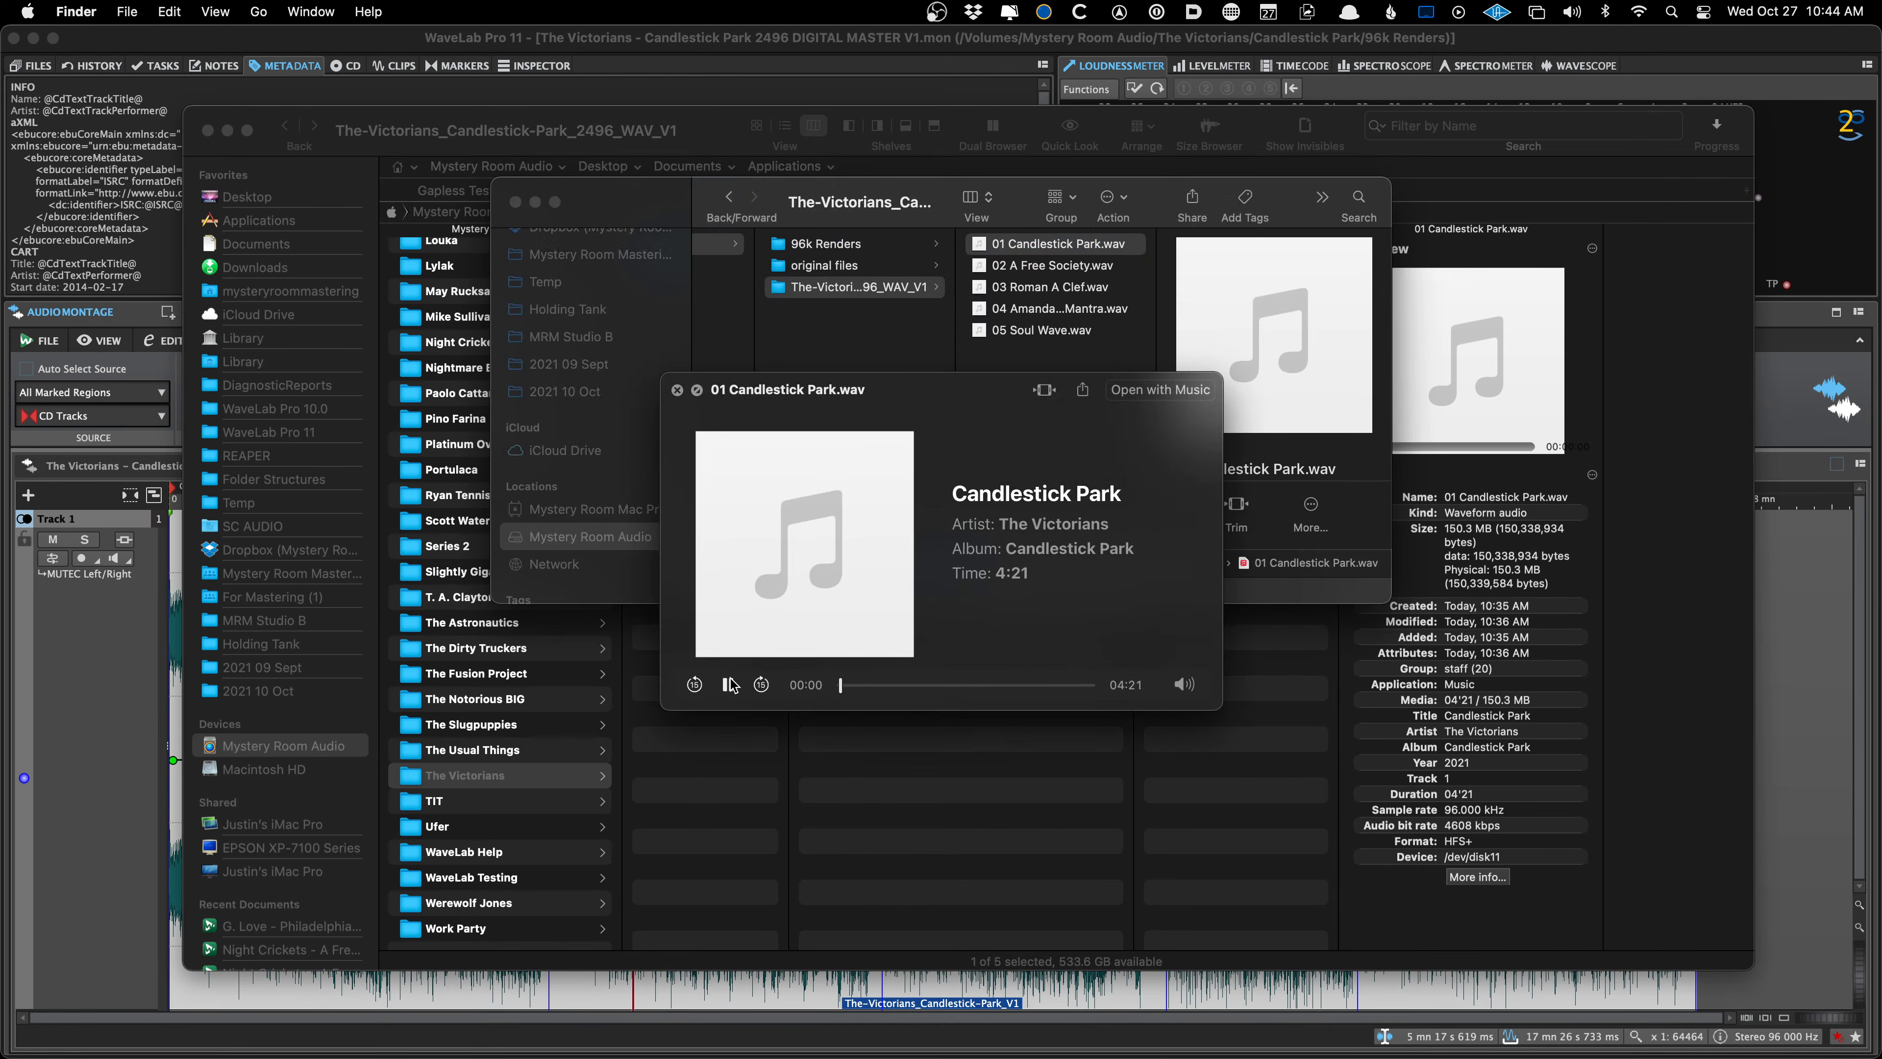
{"action": "key", "text": "space"}
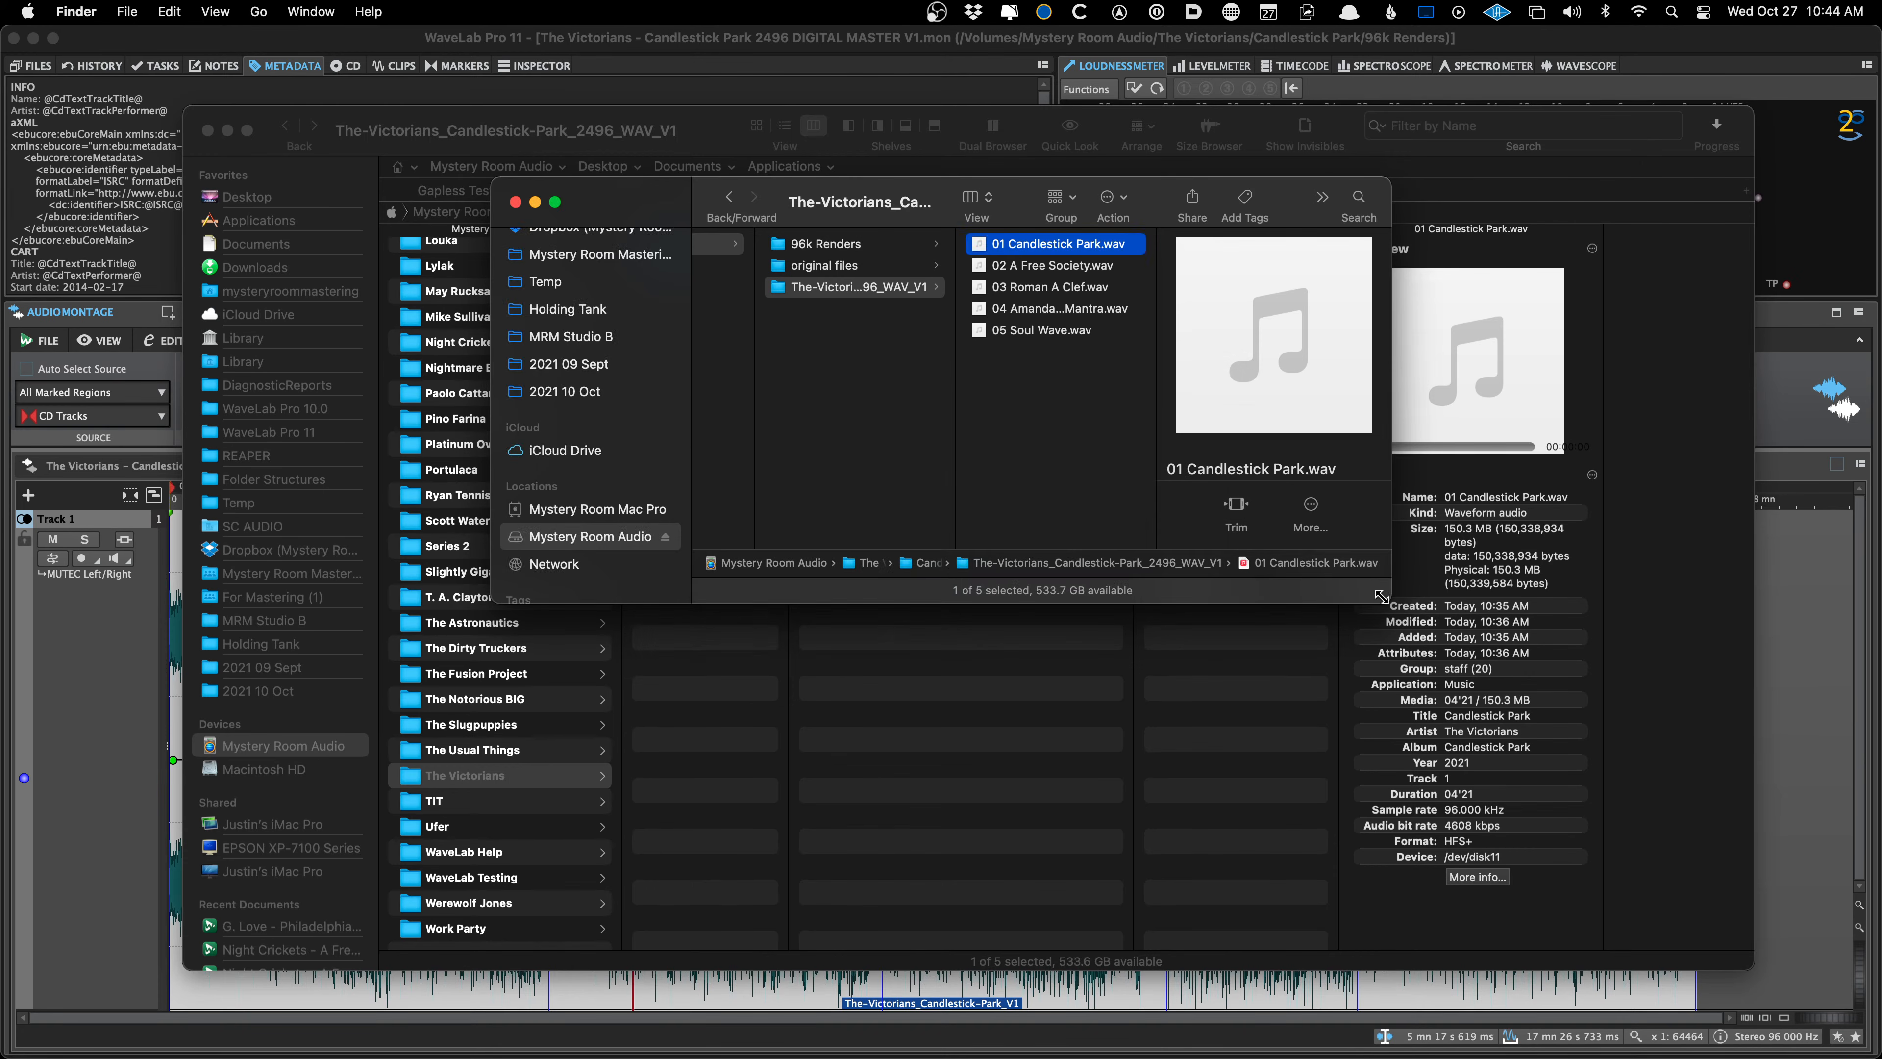
Enlarge the Finder window to examine the WAV files' information, including tracks 05, 04 and 02, and close it to return to Path Finder
{"action": "left_click_drag", "start_coordinate": [1380, 596], "coordinate": [1518, 917]}
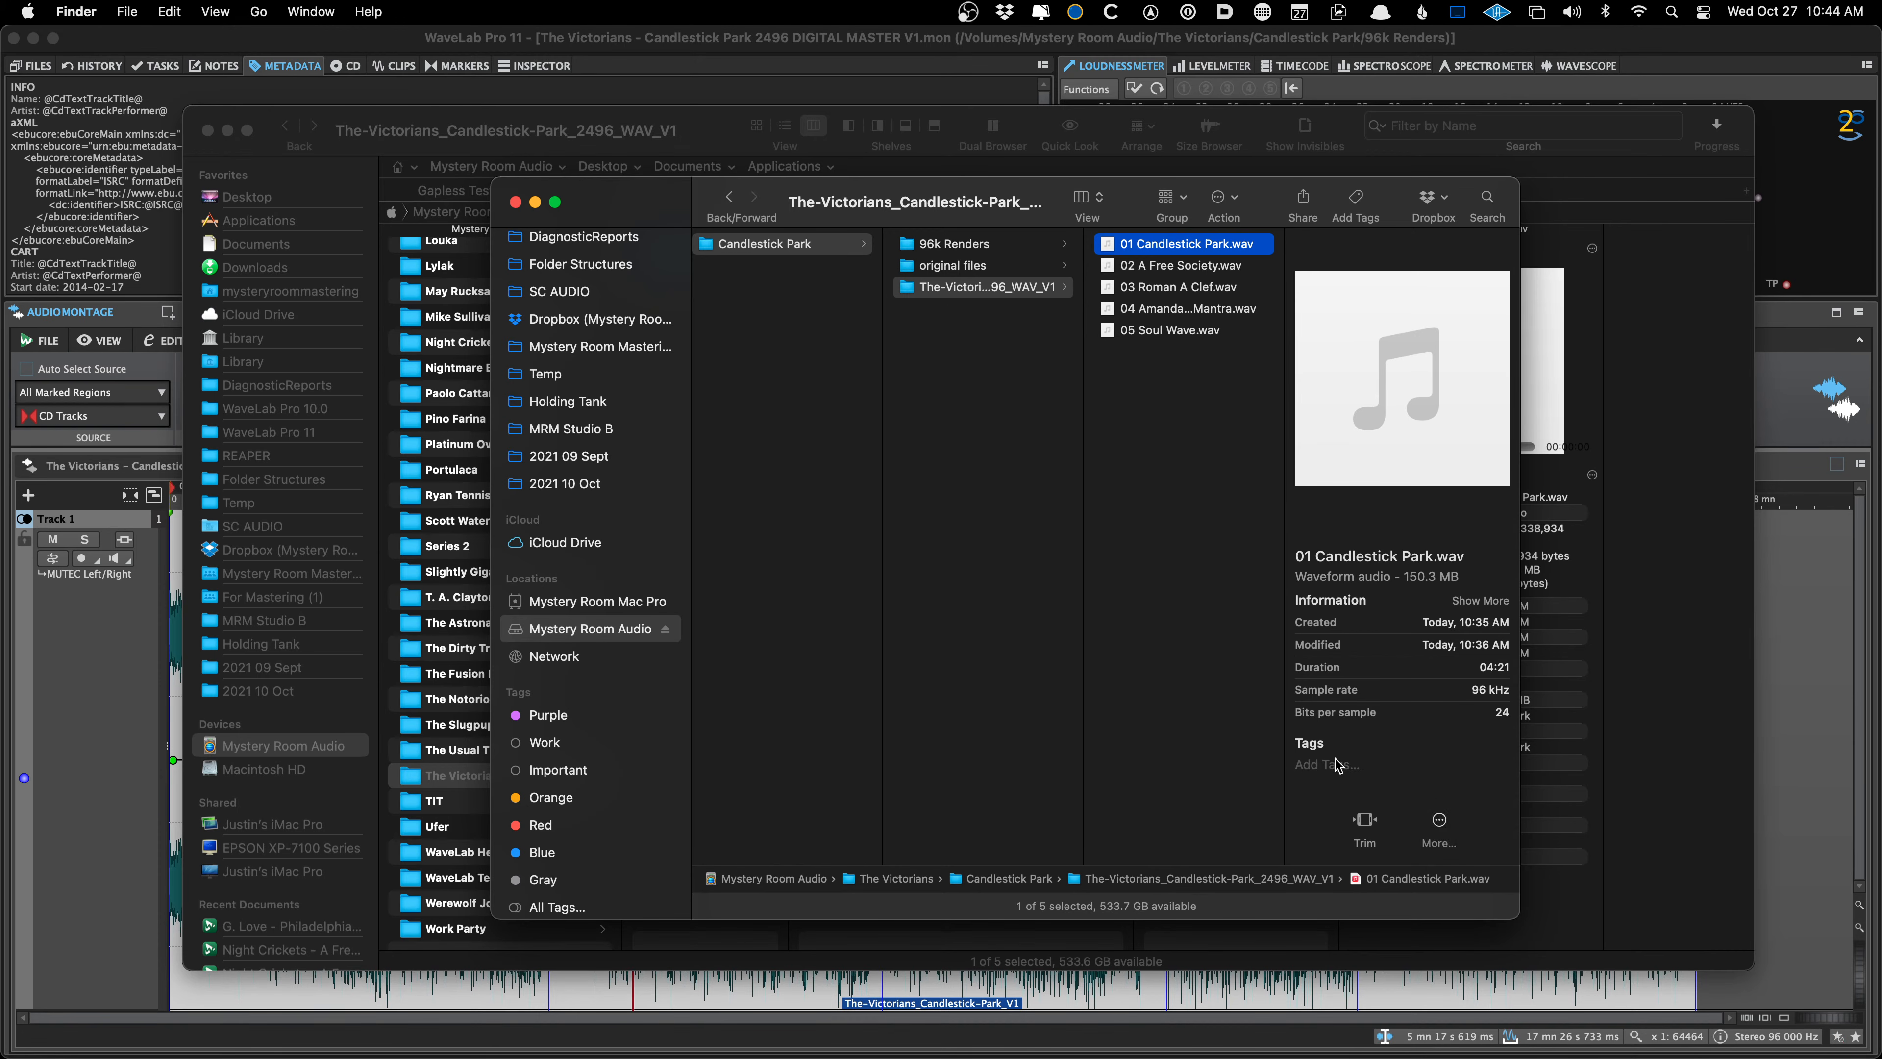
{"action": "left_click", "coordinate": [1196, 333]}
{"action": "left_click", "coordinate": [1194, 307]}
{"action": "left_click", "coordinate": [1196, 268]}
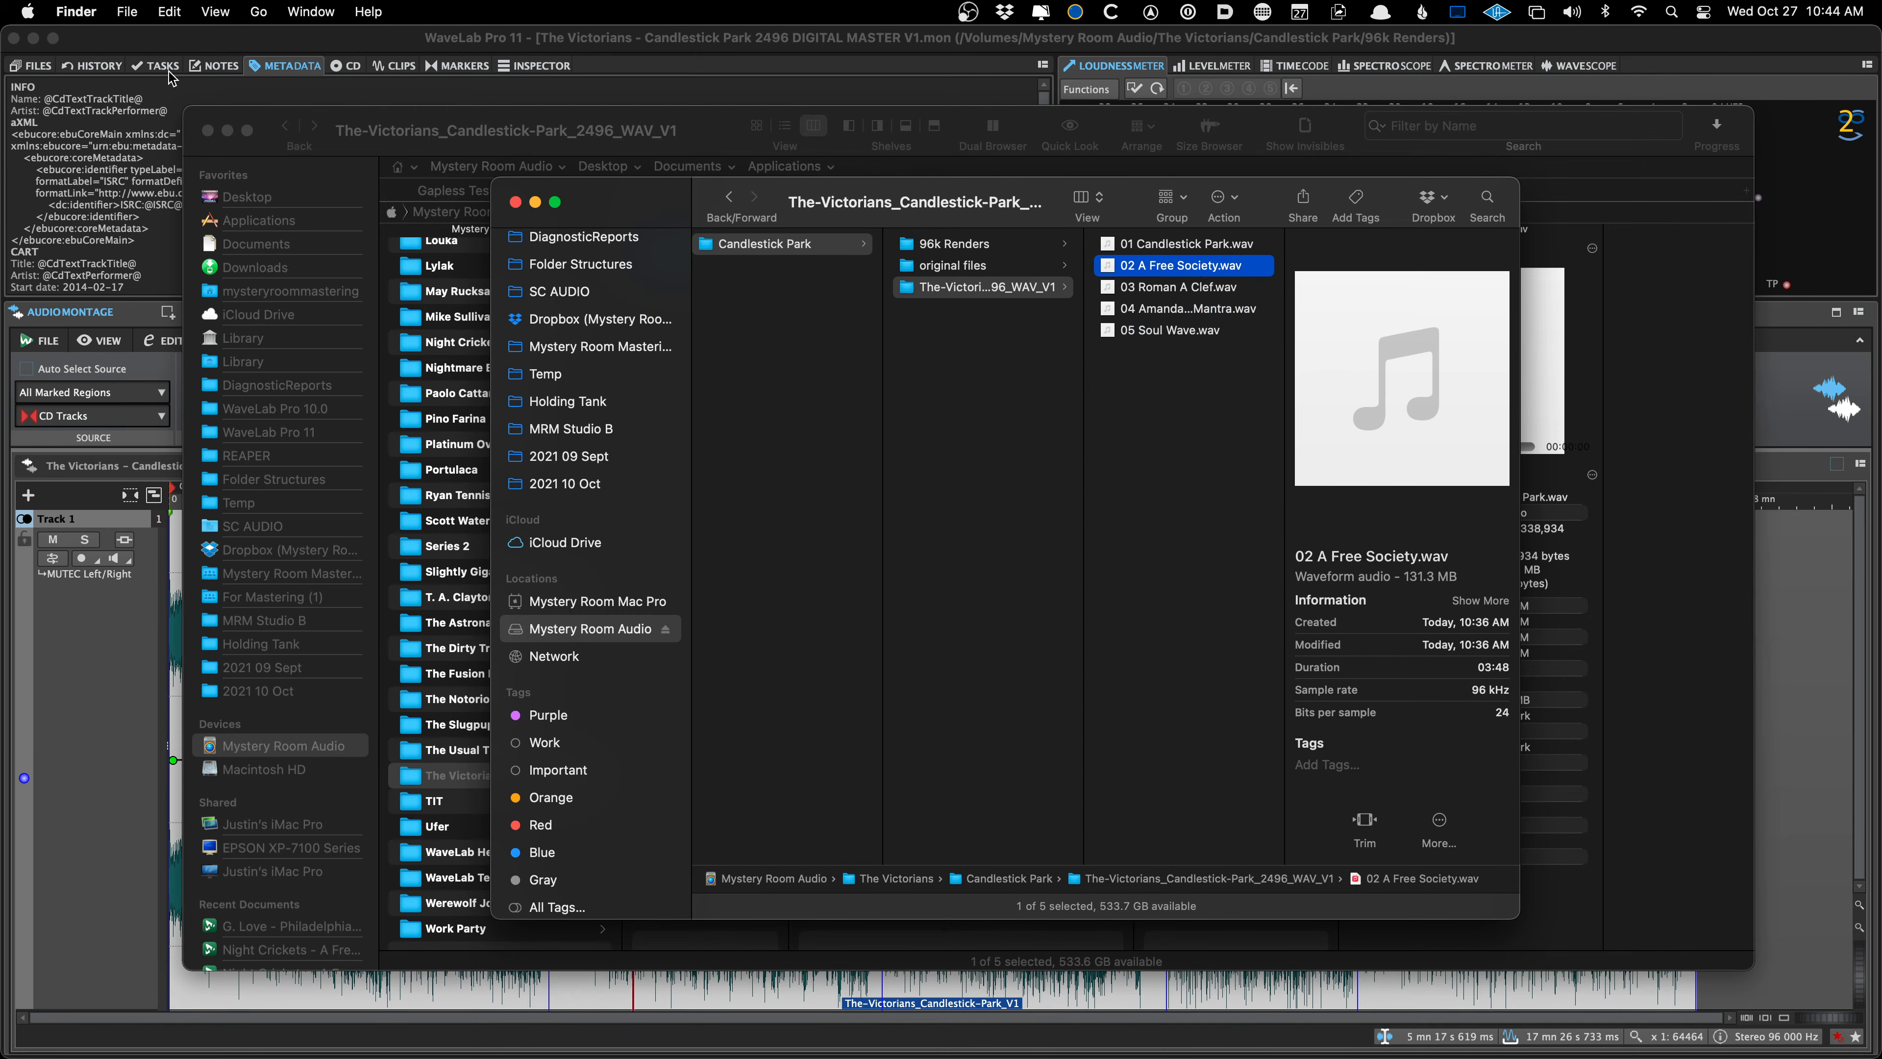
{"action": "left_click", "coordinate": [513, 203]}
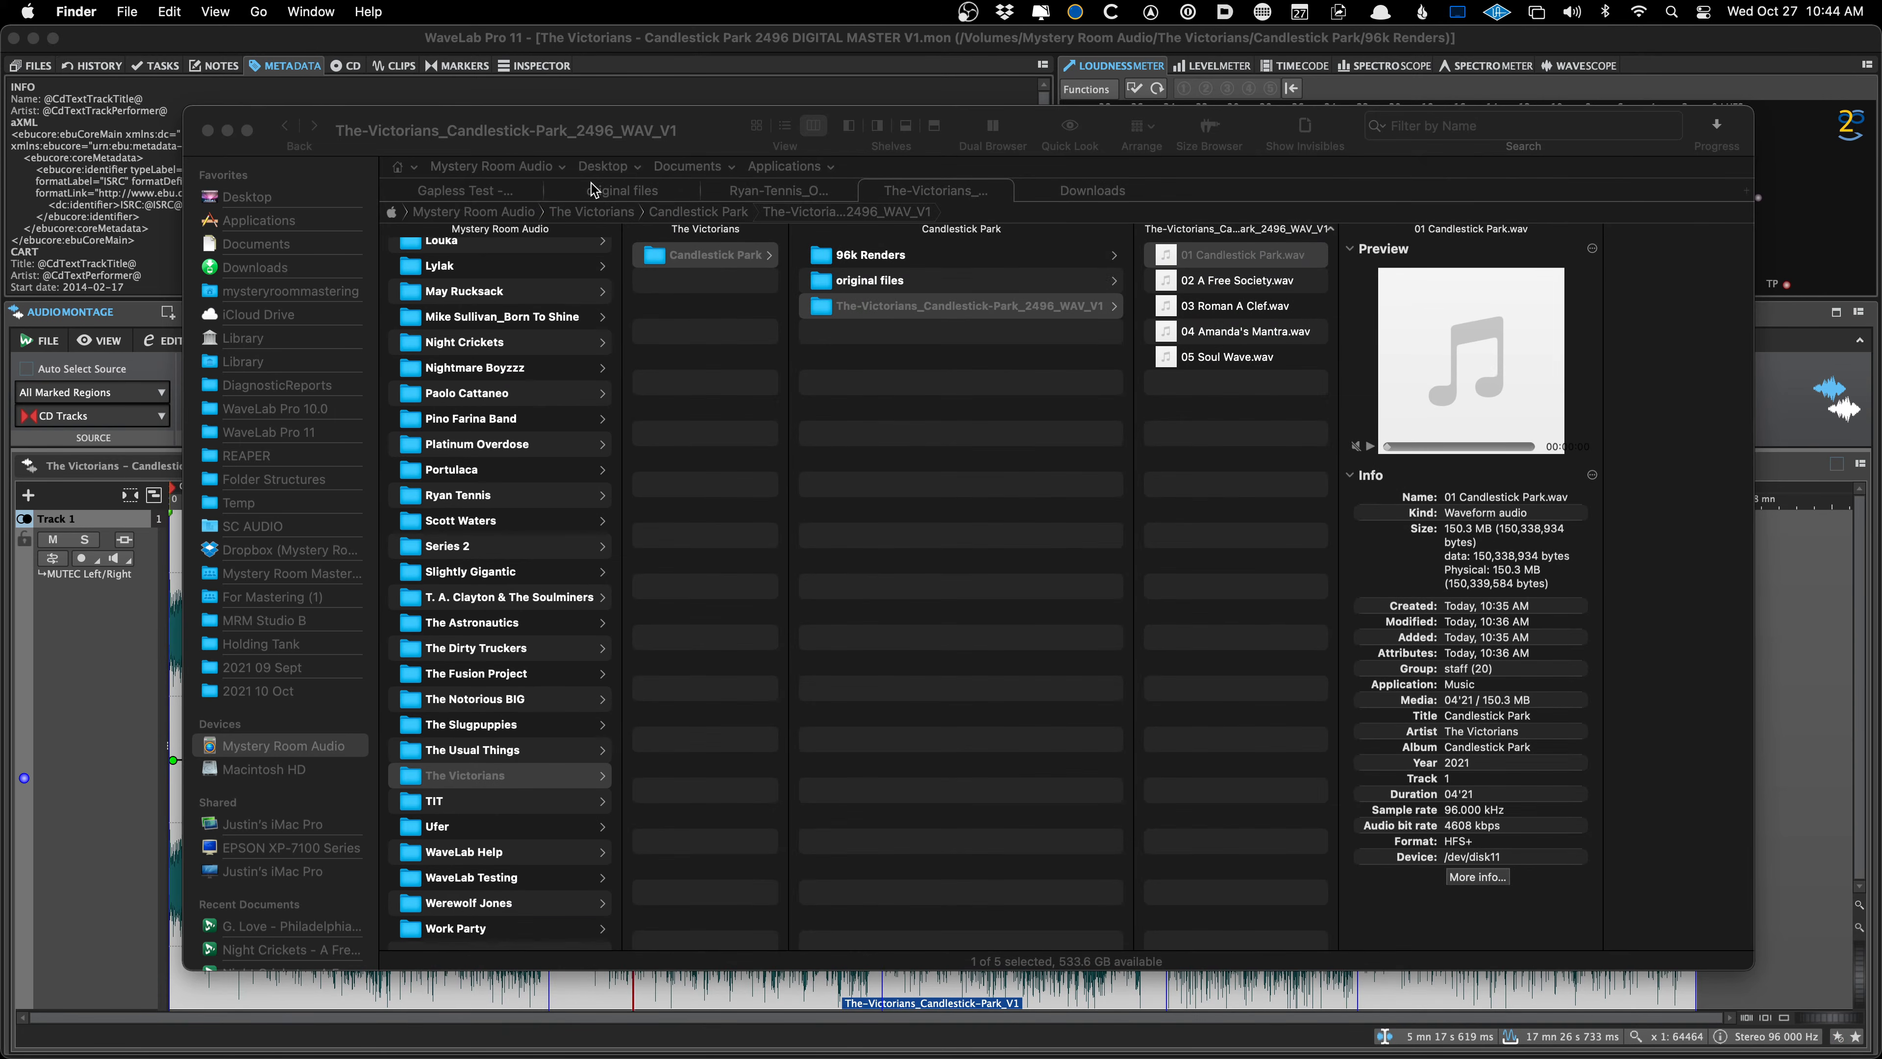
{"action": "left_click", "coordinate": [703, 143]}
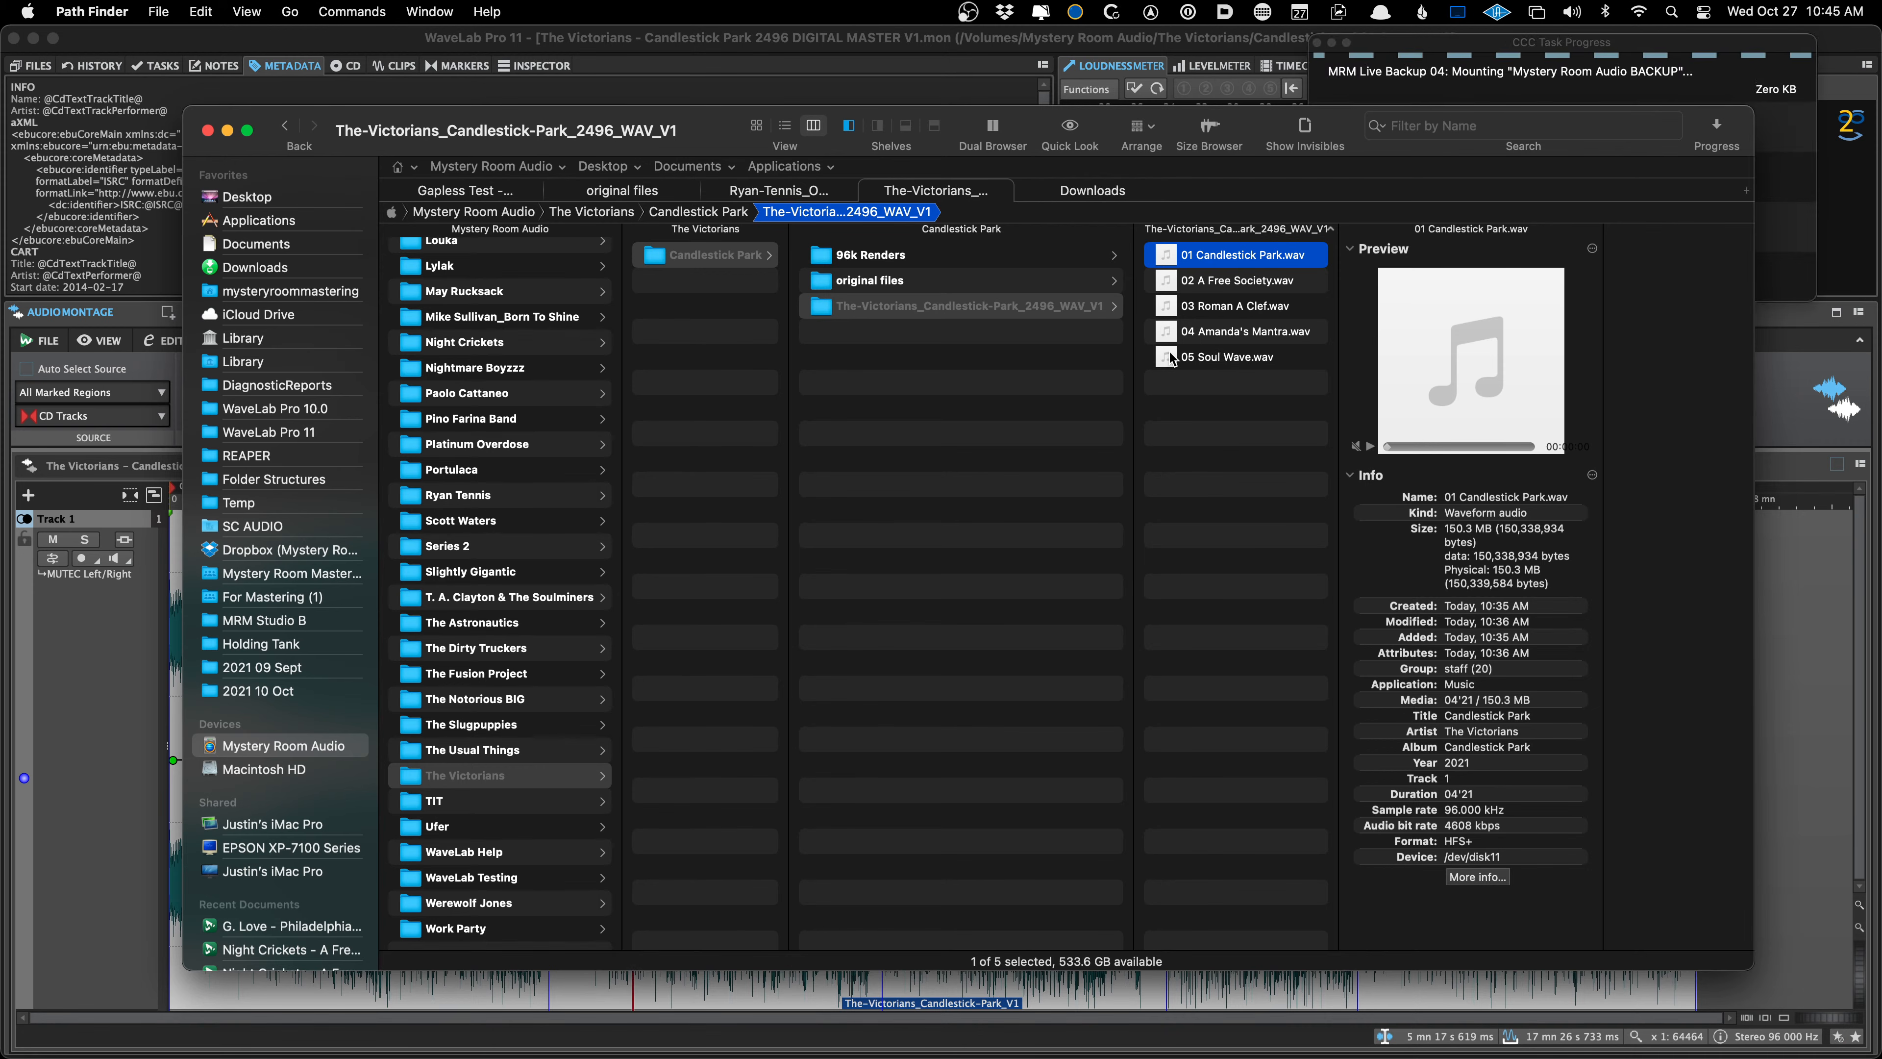
Switch to iZotope RX 9 and open the Batch Processor's file chooser for adding input files
{"action": "left_click", "coordinate": [129, 798]}
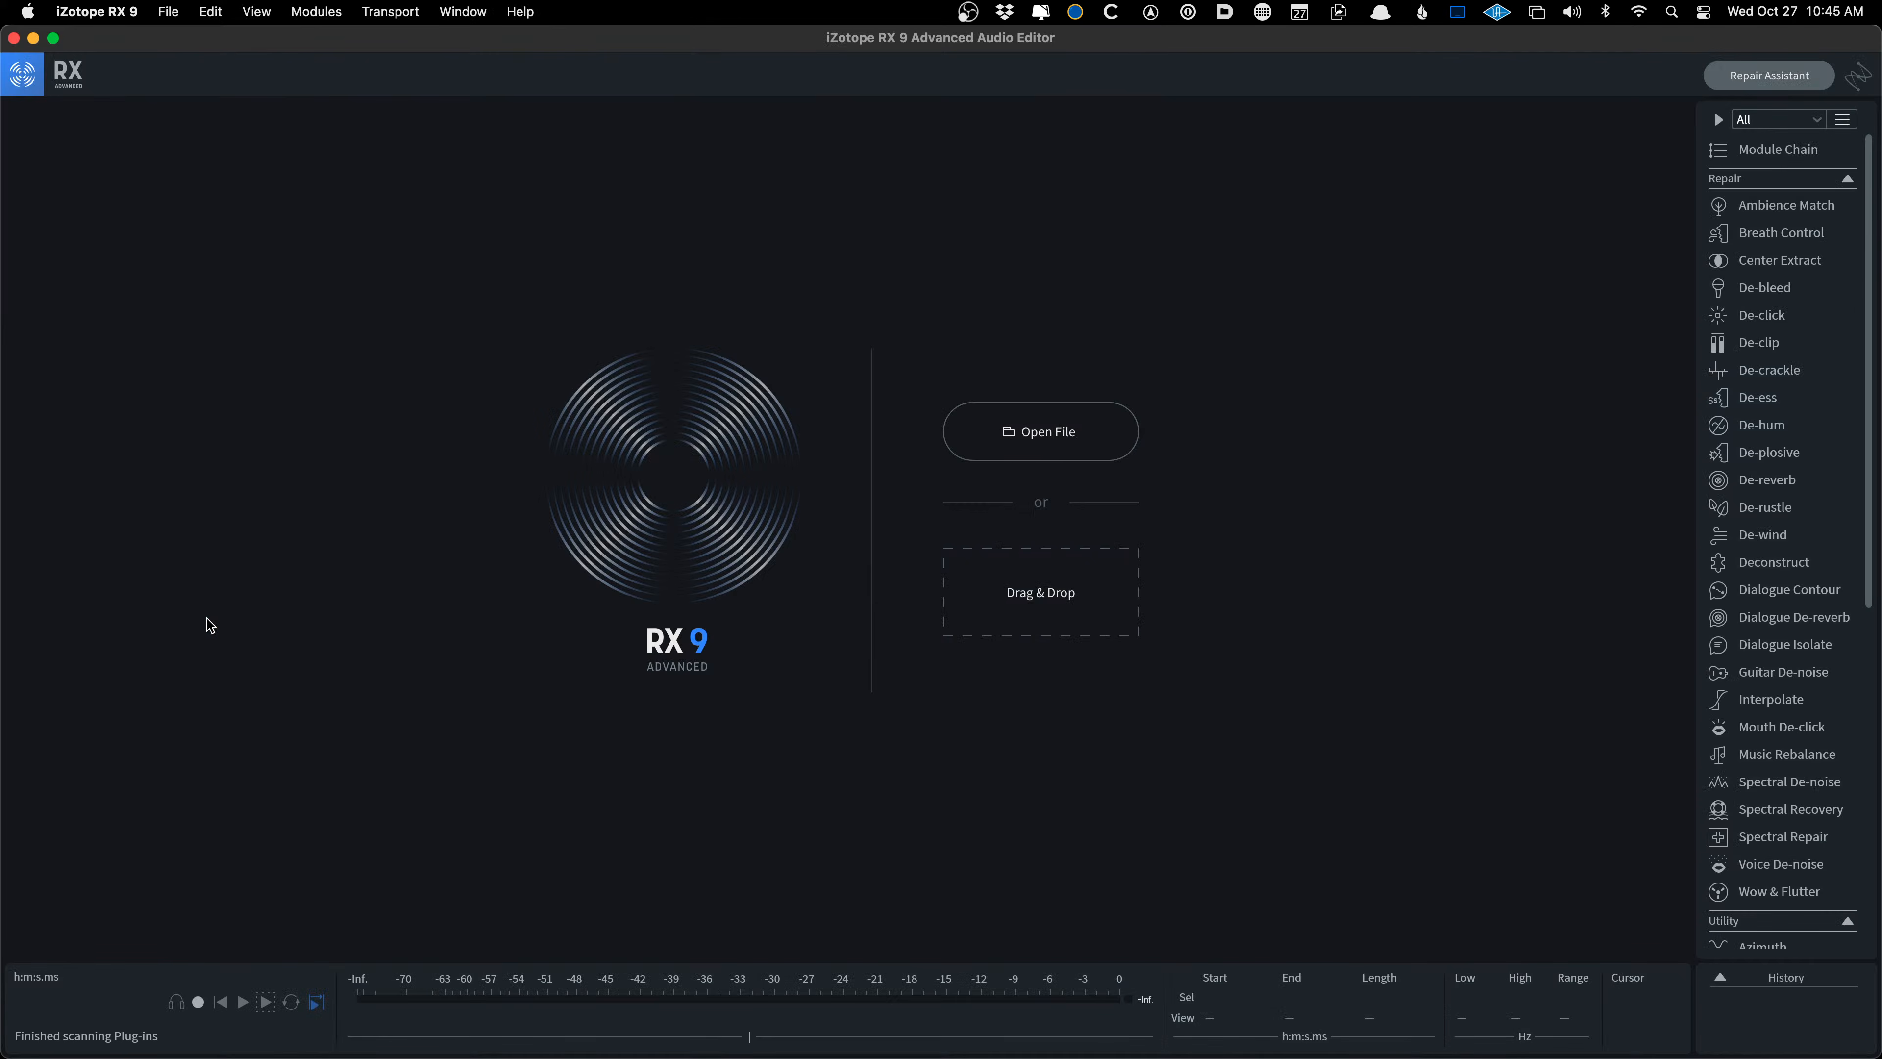
{"action": "key", "text": "super+b"}
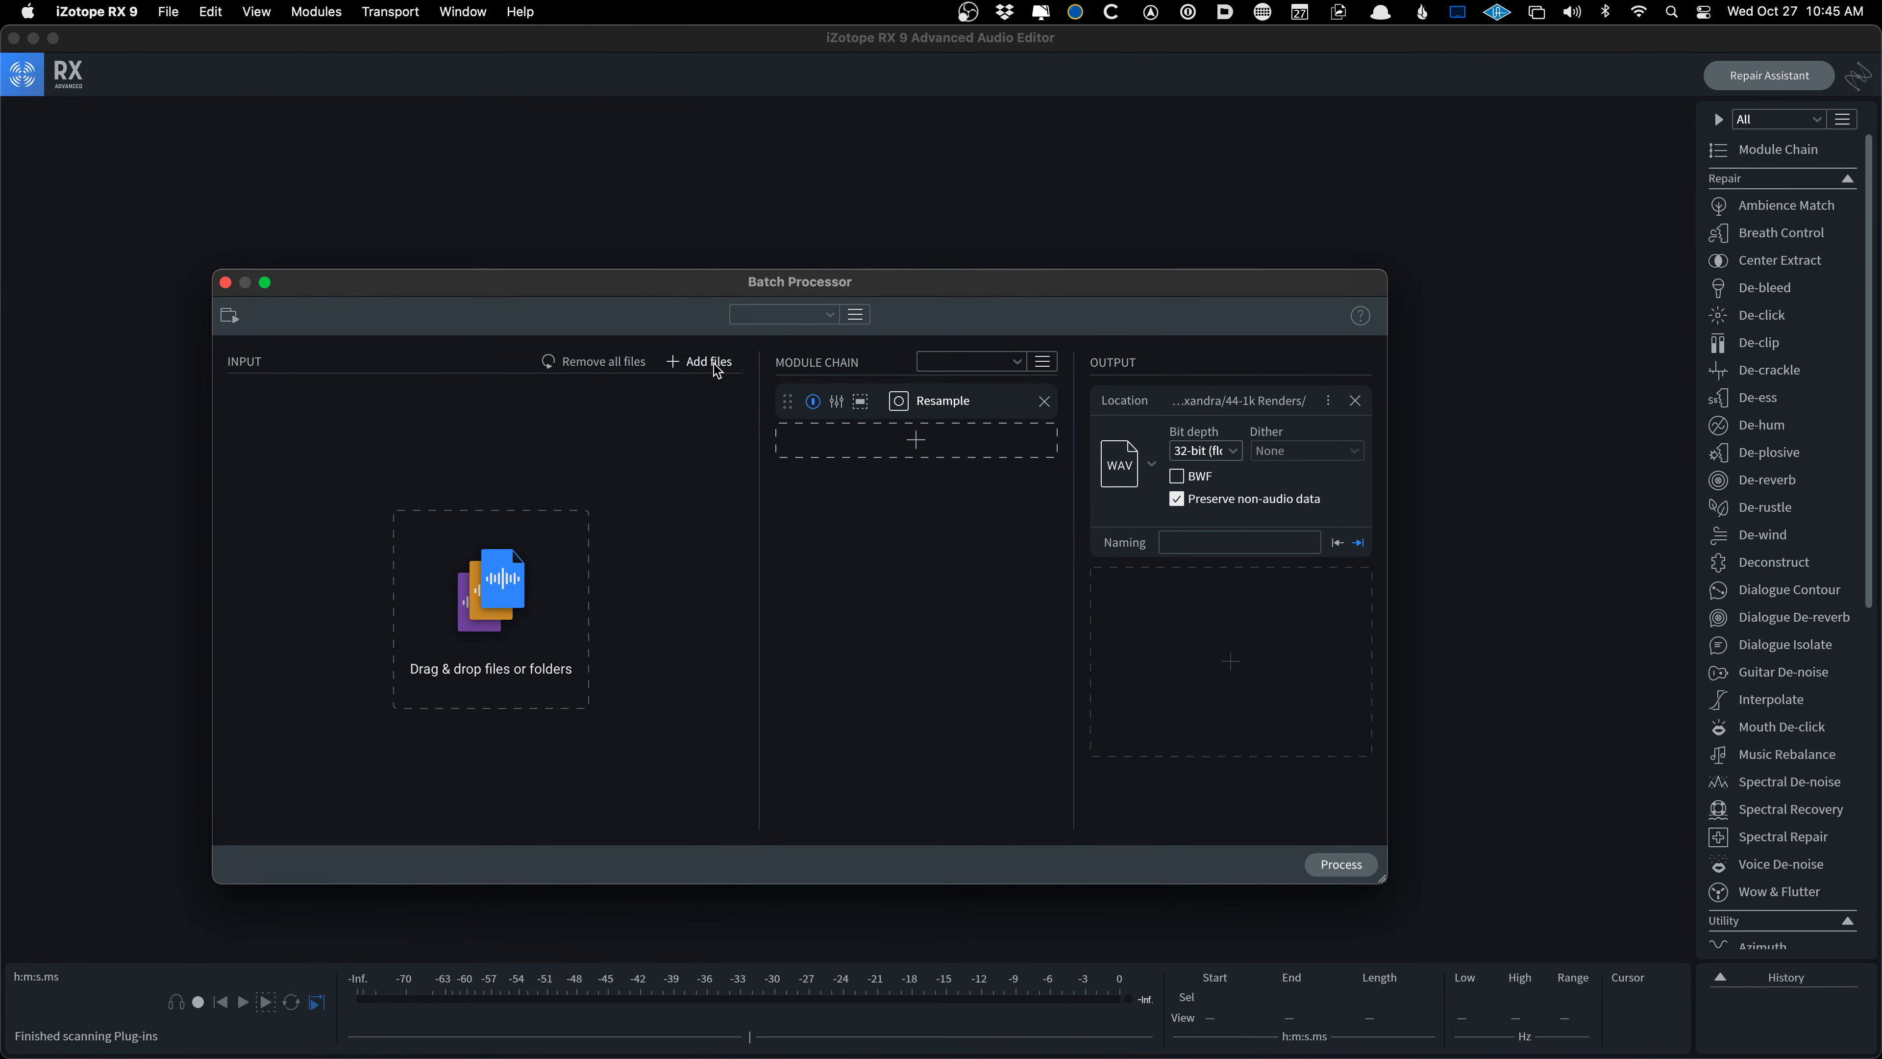
{"action": "left_click", "coordinate": [700, 362]}
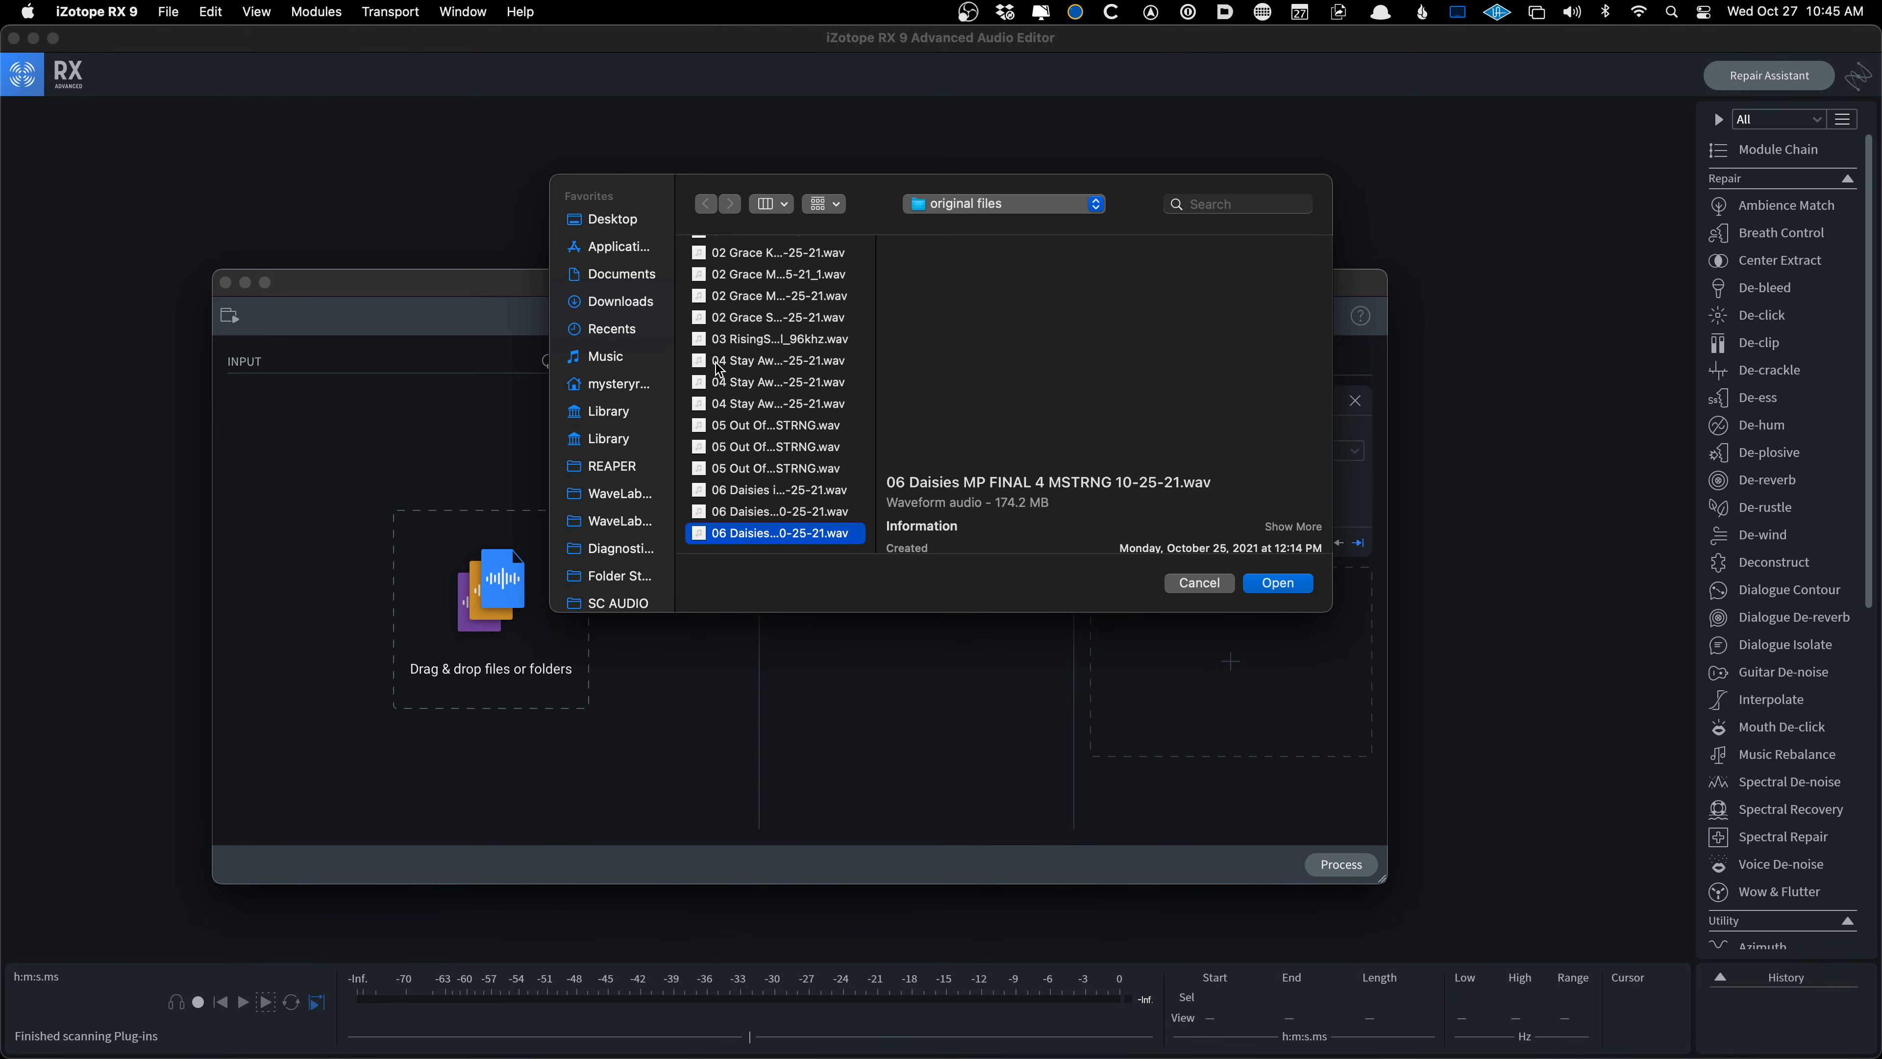
Add The-Victorians_Candlestick-Park_V1.wav from The Victorians' Candlestick Park 96k Renders folder on the Mystery Room Audio drive as batch input
{"action": "scroll", "coordinate": [588, 476], "scroll_direction": "down", "scroll_amount": 8}
{"action": "left_click", "coordinate": [597, 475]}
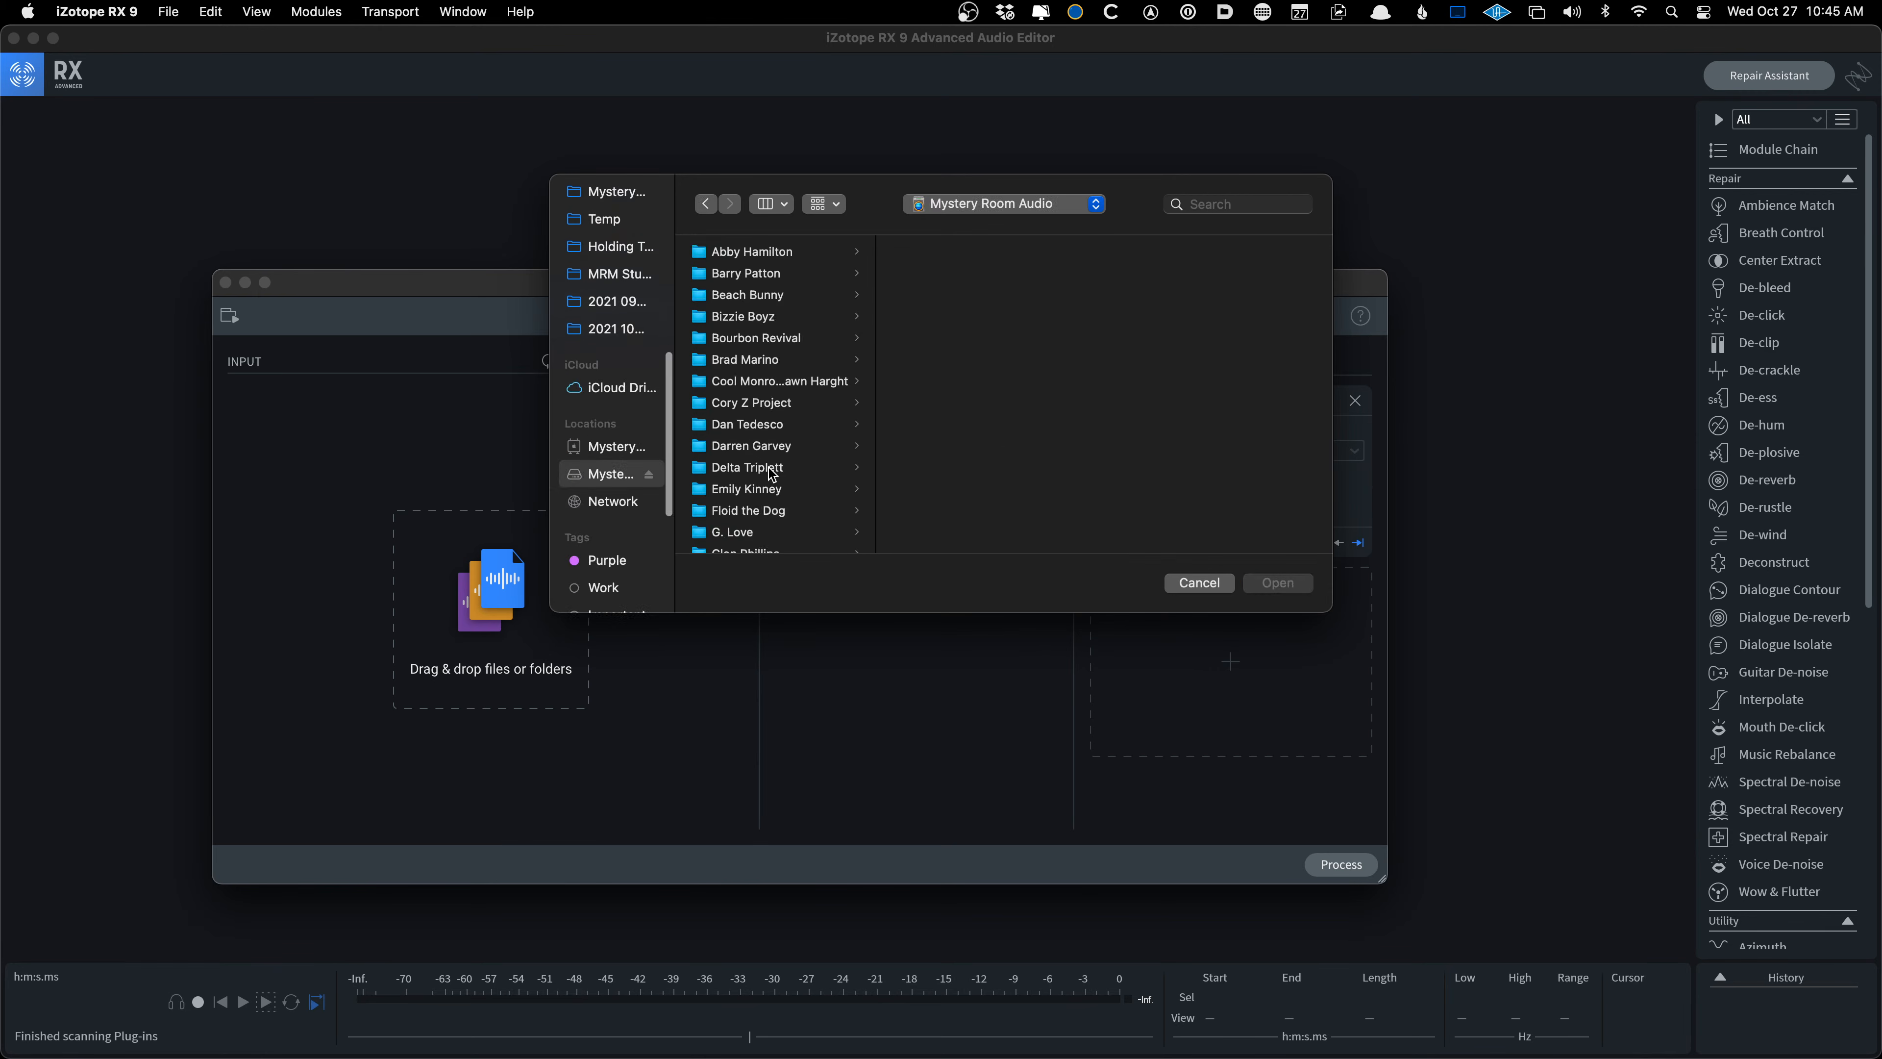
{"action": "scroll", "coordinate": [769, 468], "scroll_direction": "down", "scroll_amount": 10}
{"action": "left_click", "coordinate": [770, 468]}
{"action": "key", "text": "Down"}
{"action": "key", "text": "Down"}
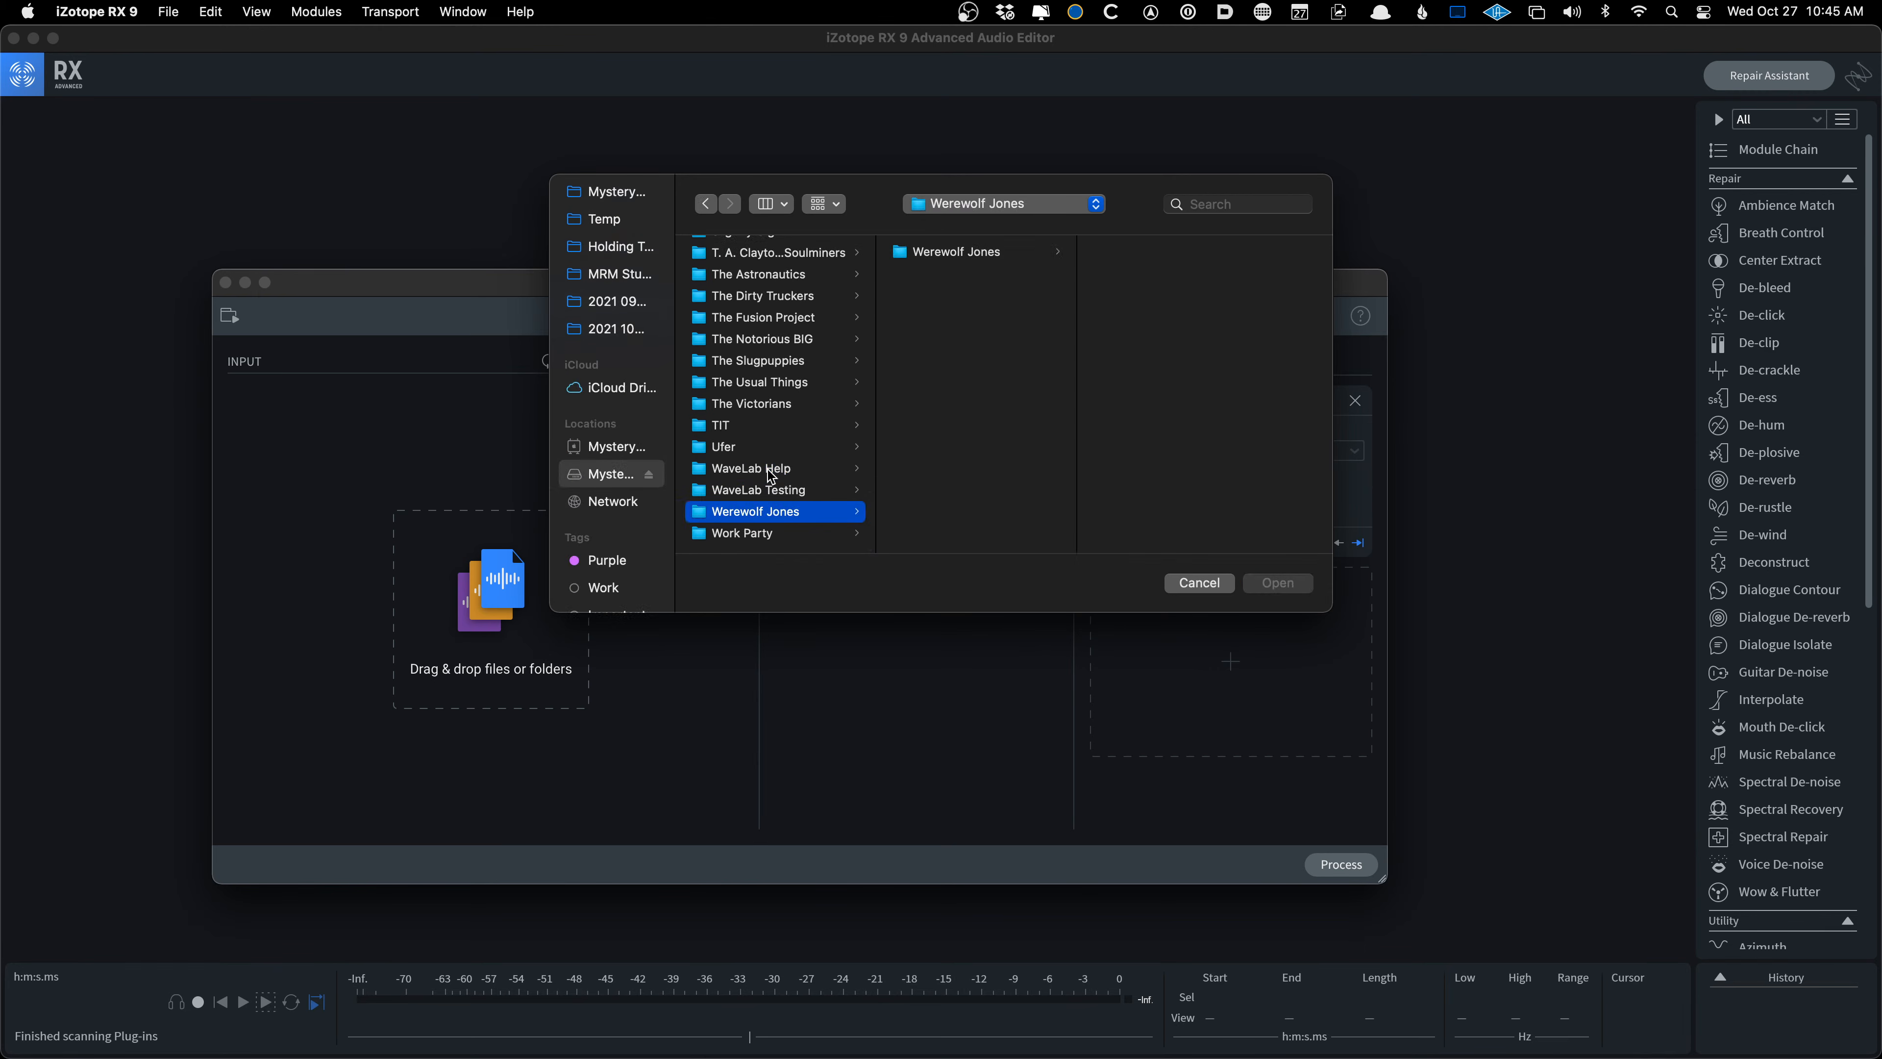
{"action": "key", "text": "Up"}
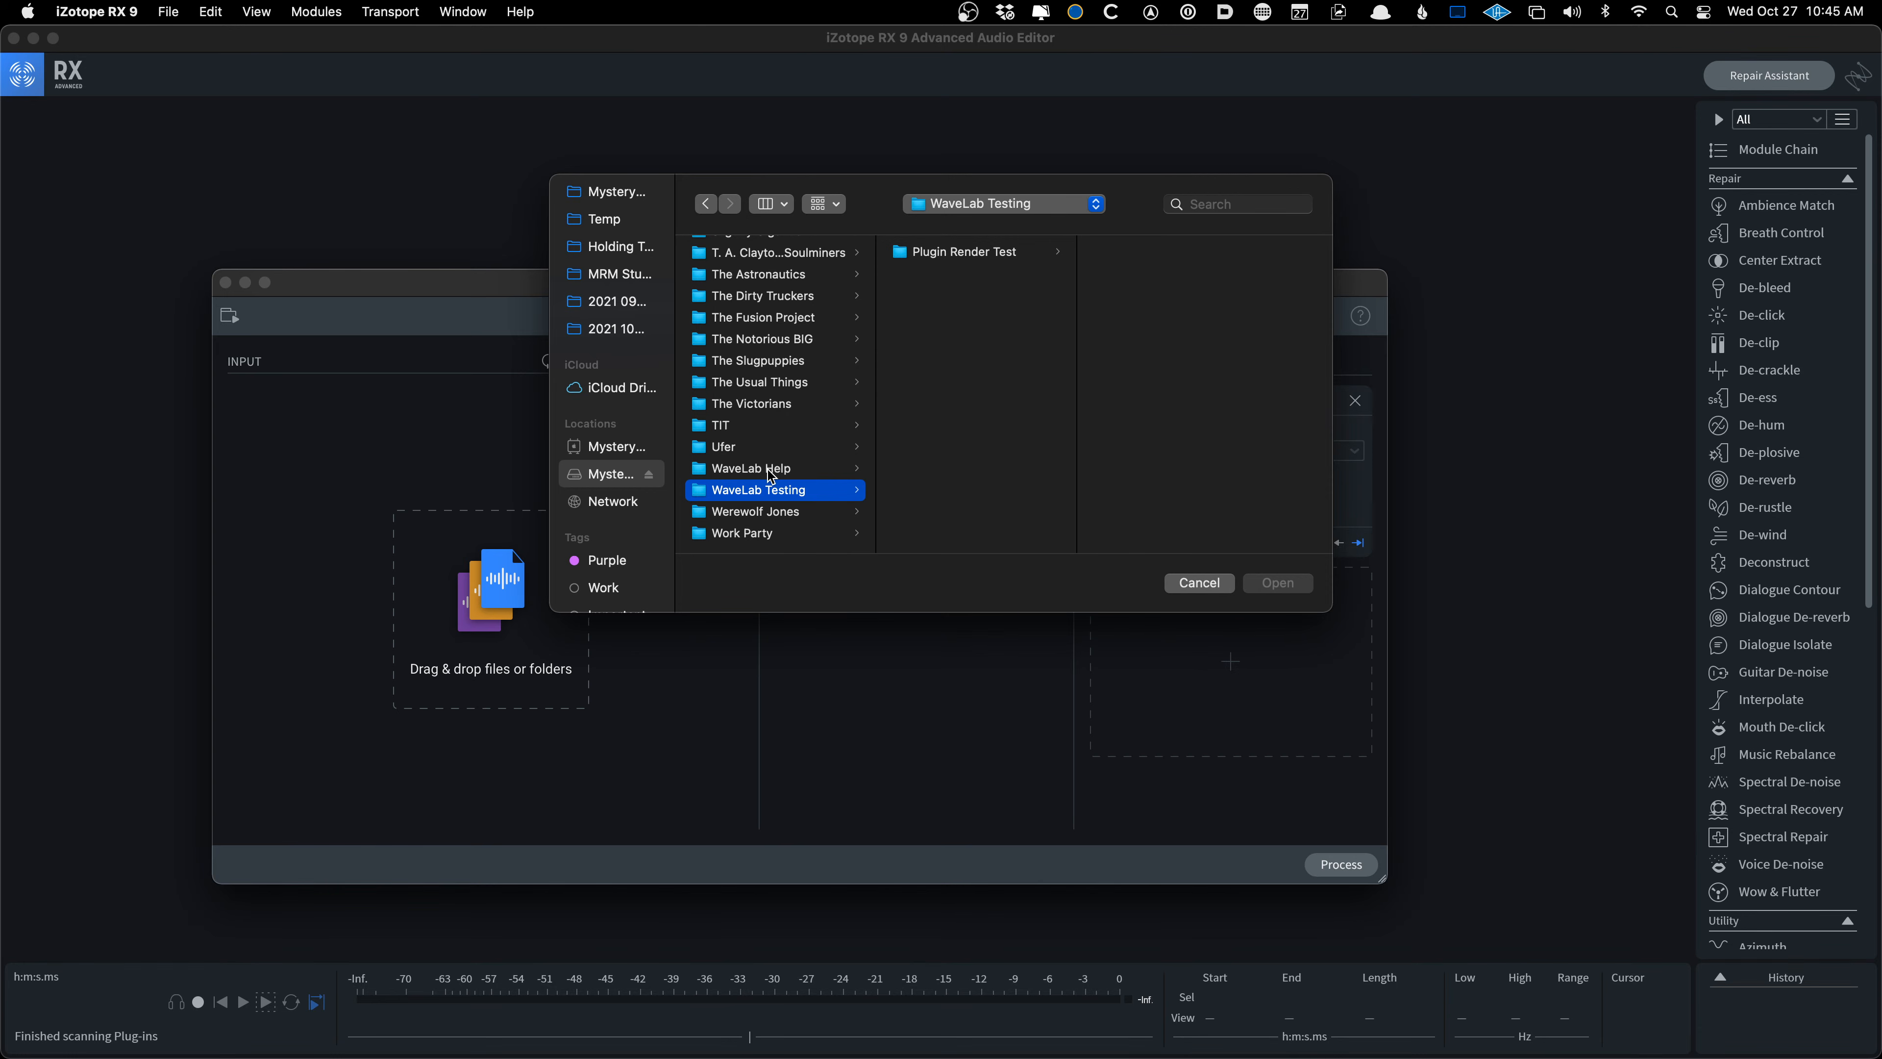
{"action": "key", "text": "Up"}
{"action": "key", "text": "Up"}
{"action": "key", "text": "Up"}
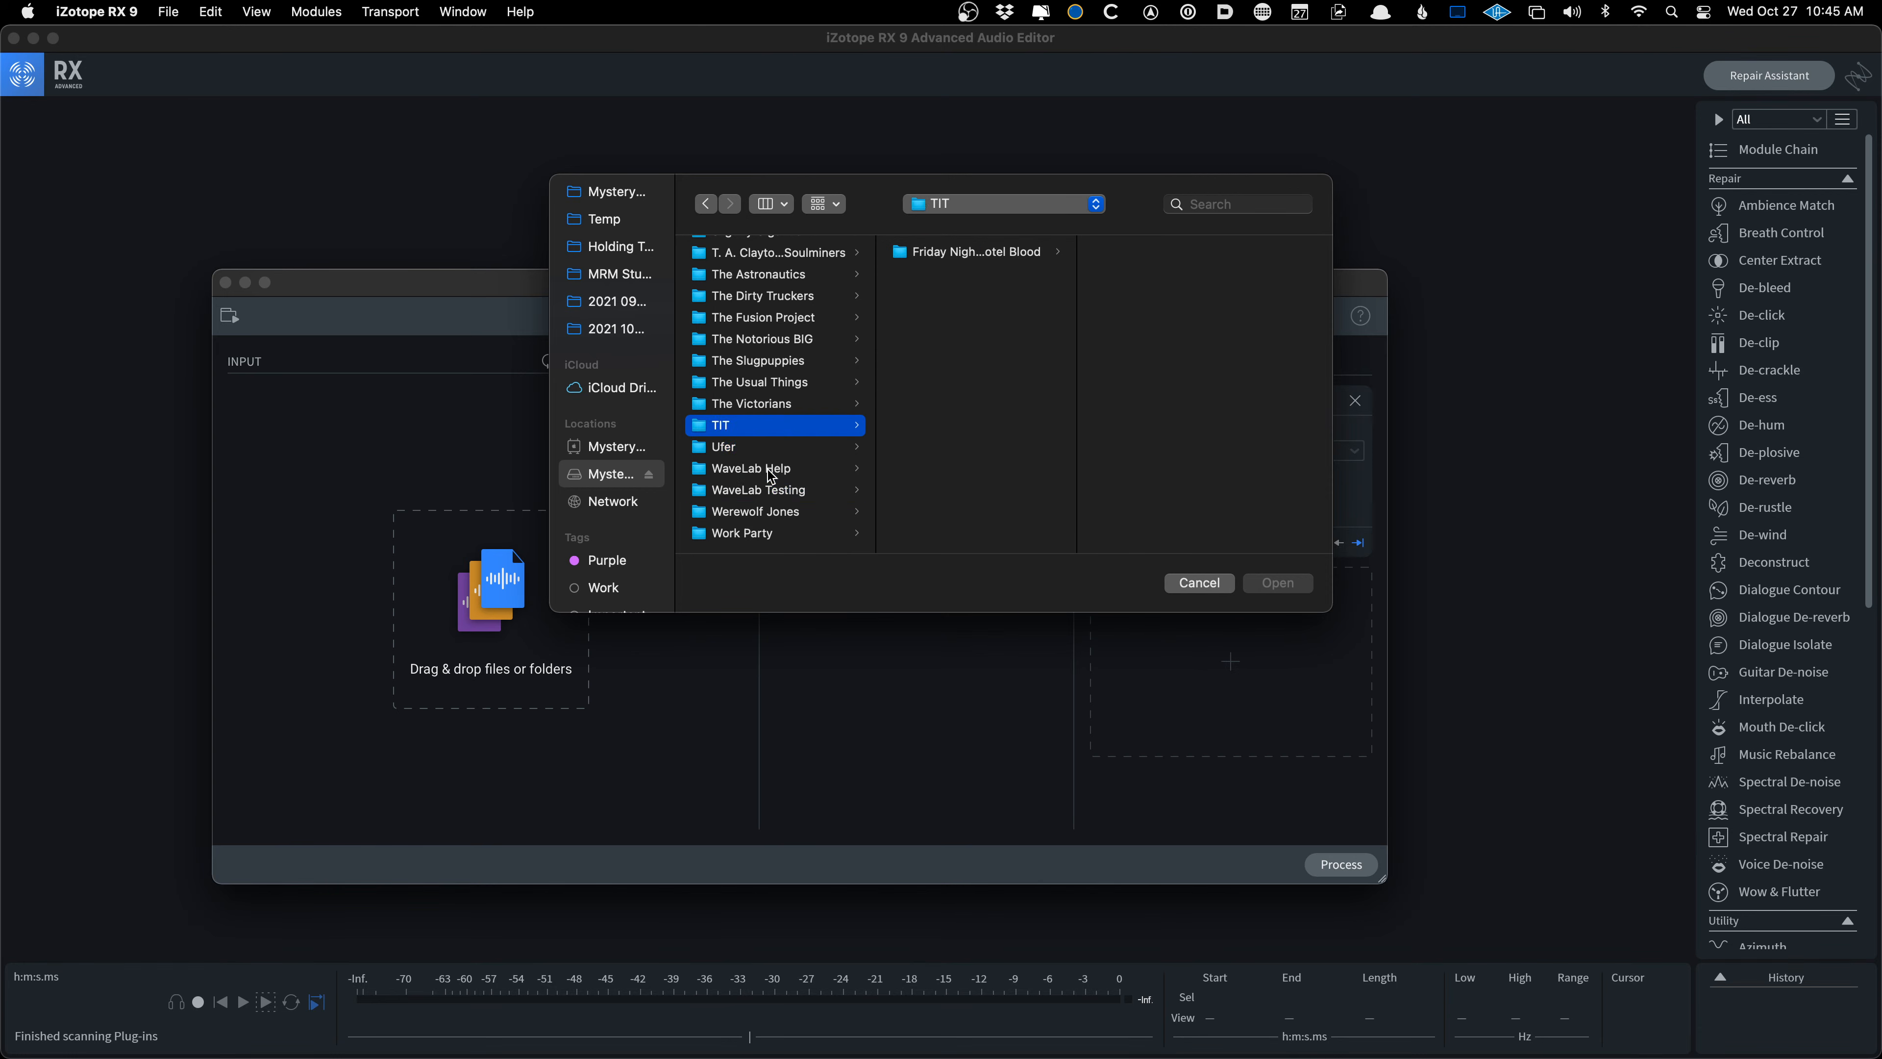
{"action": "key", "text": "Right"}
{"action": "key", "text": "Right"}
{"action": "key", "text": "Right"}
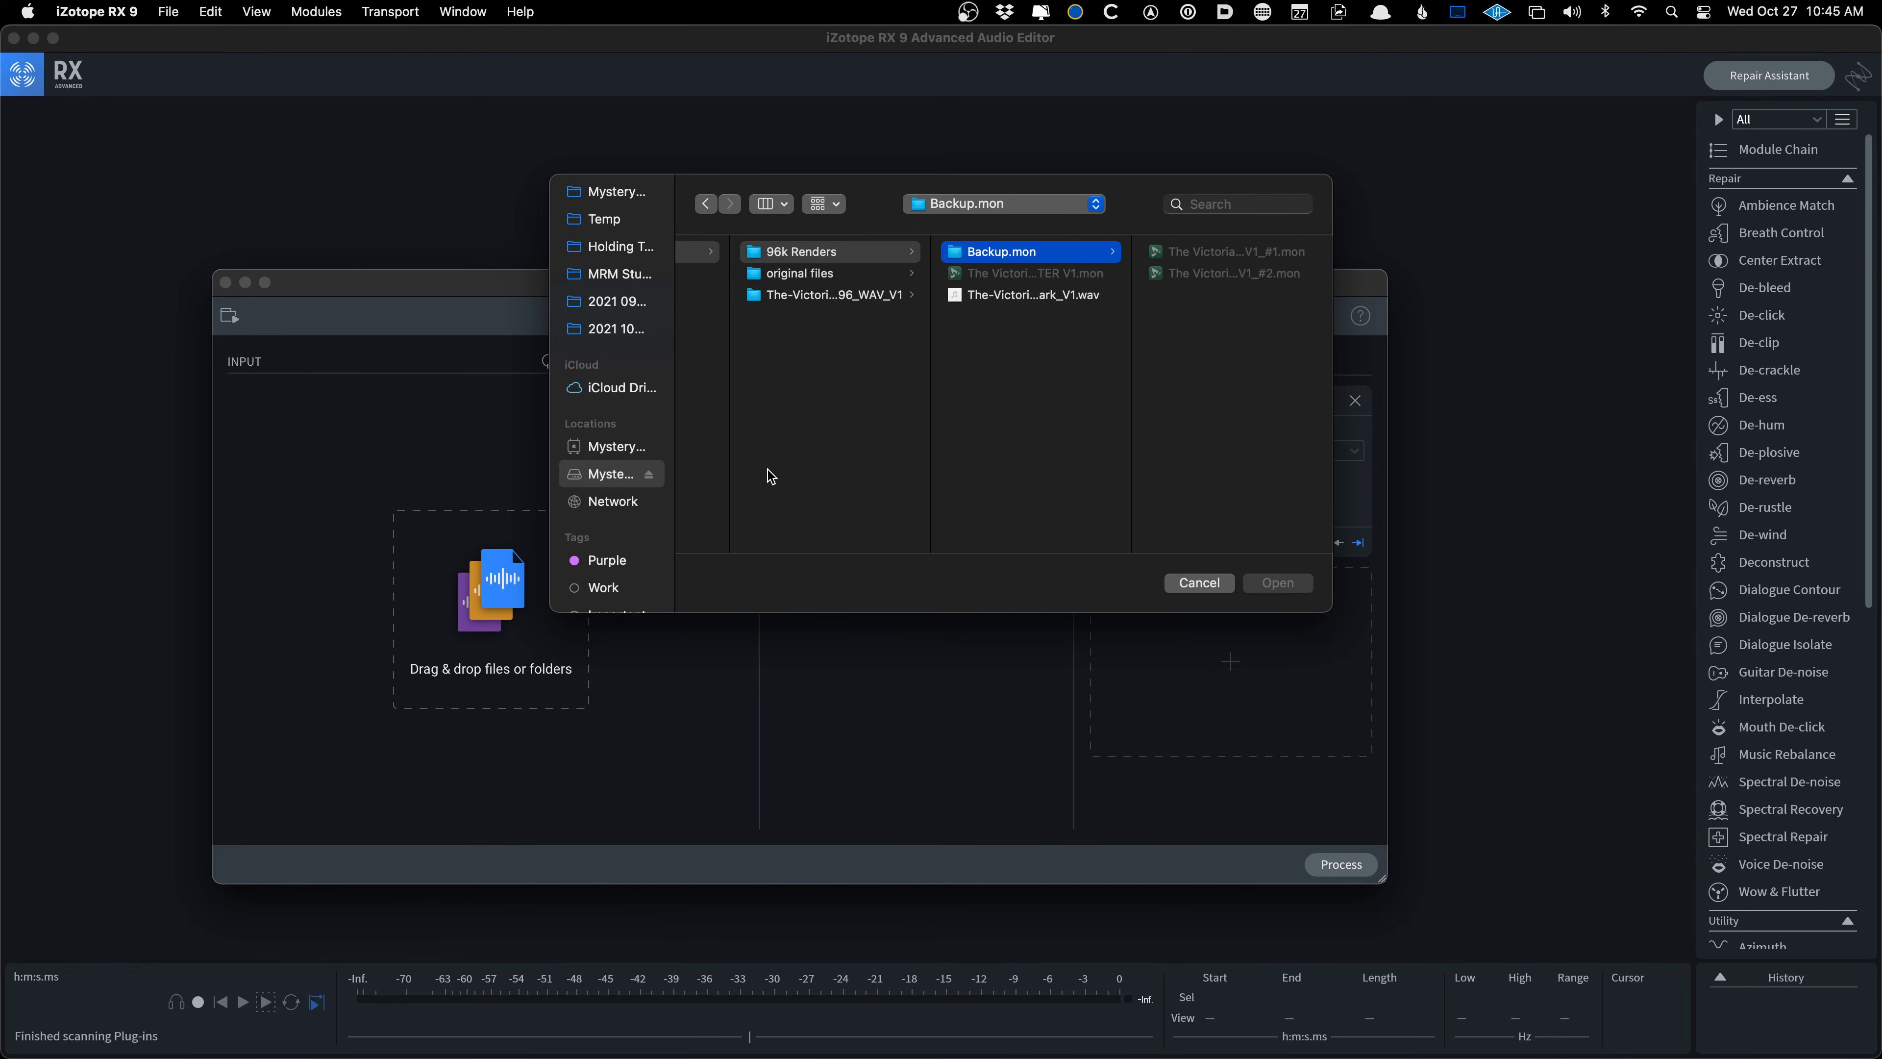
{"action": "key", "text": "Down"}
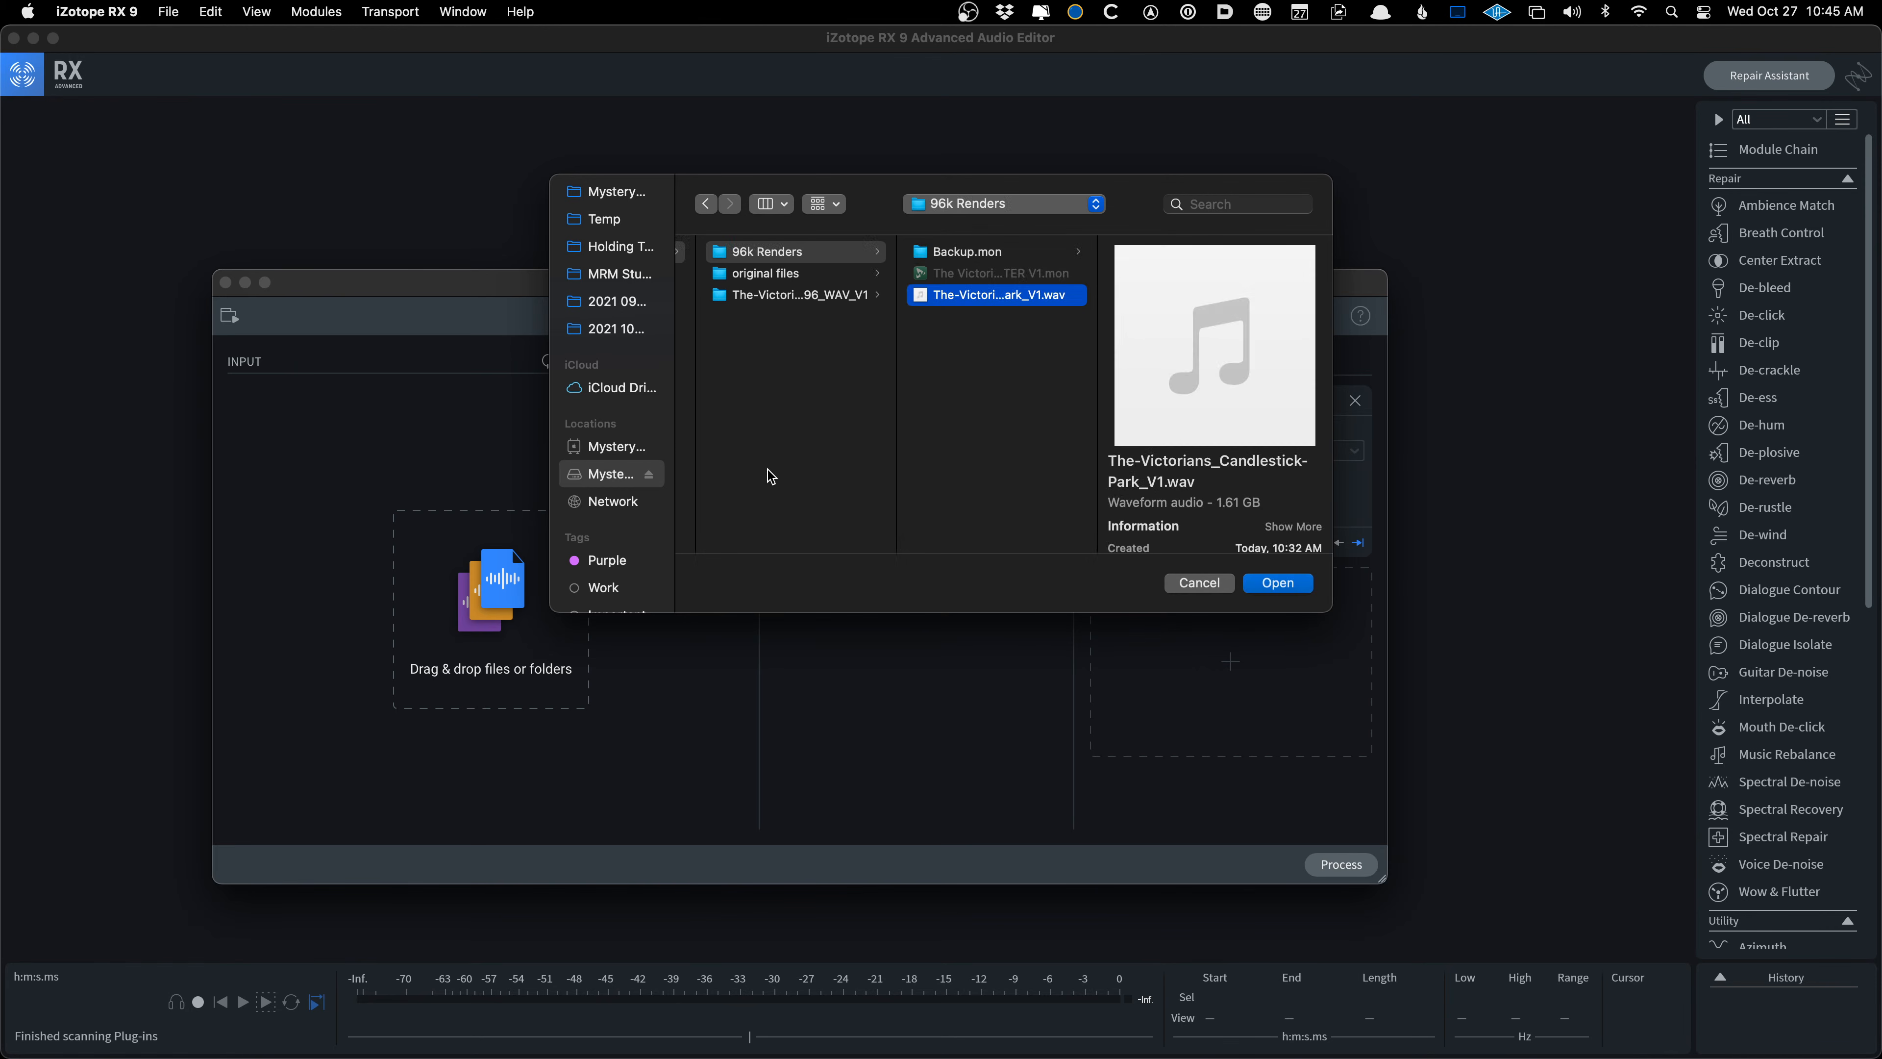
{"action": "key", "text": "Return"}
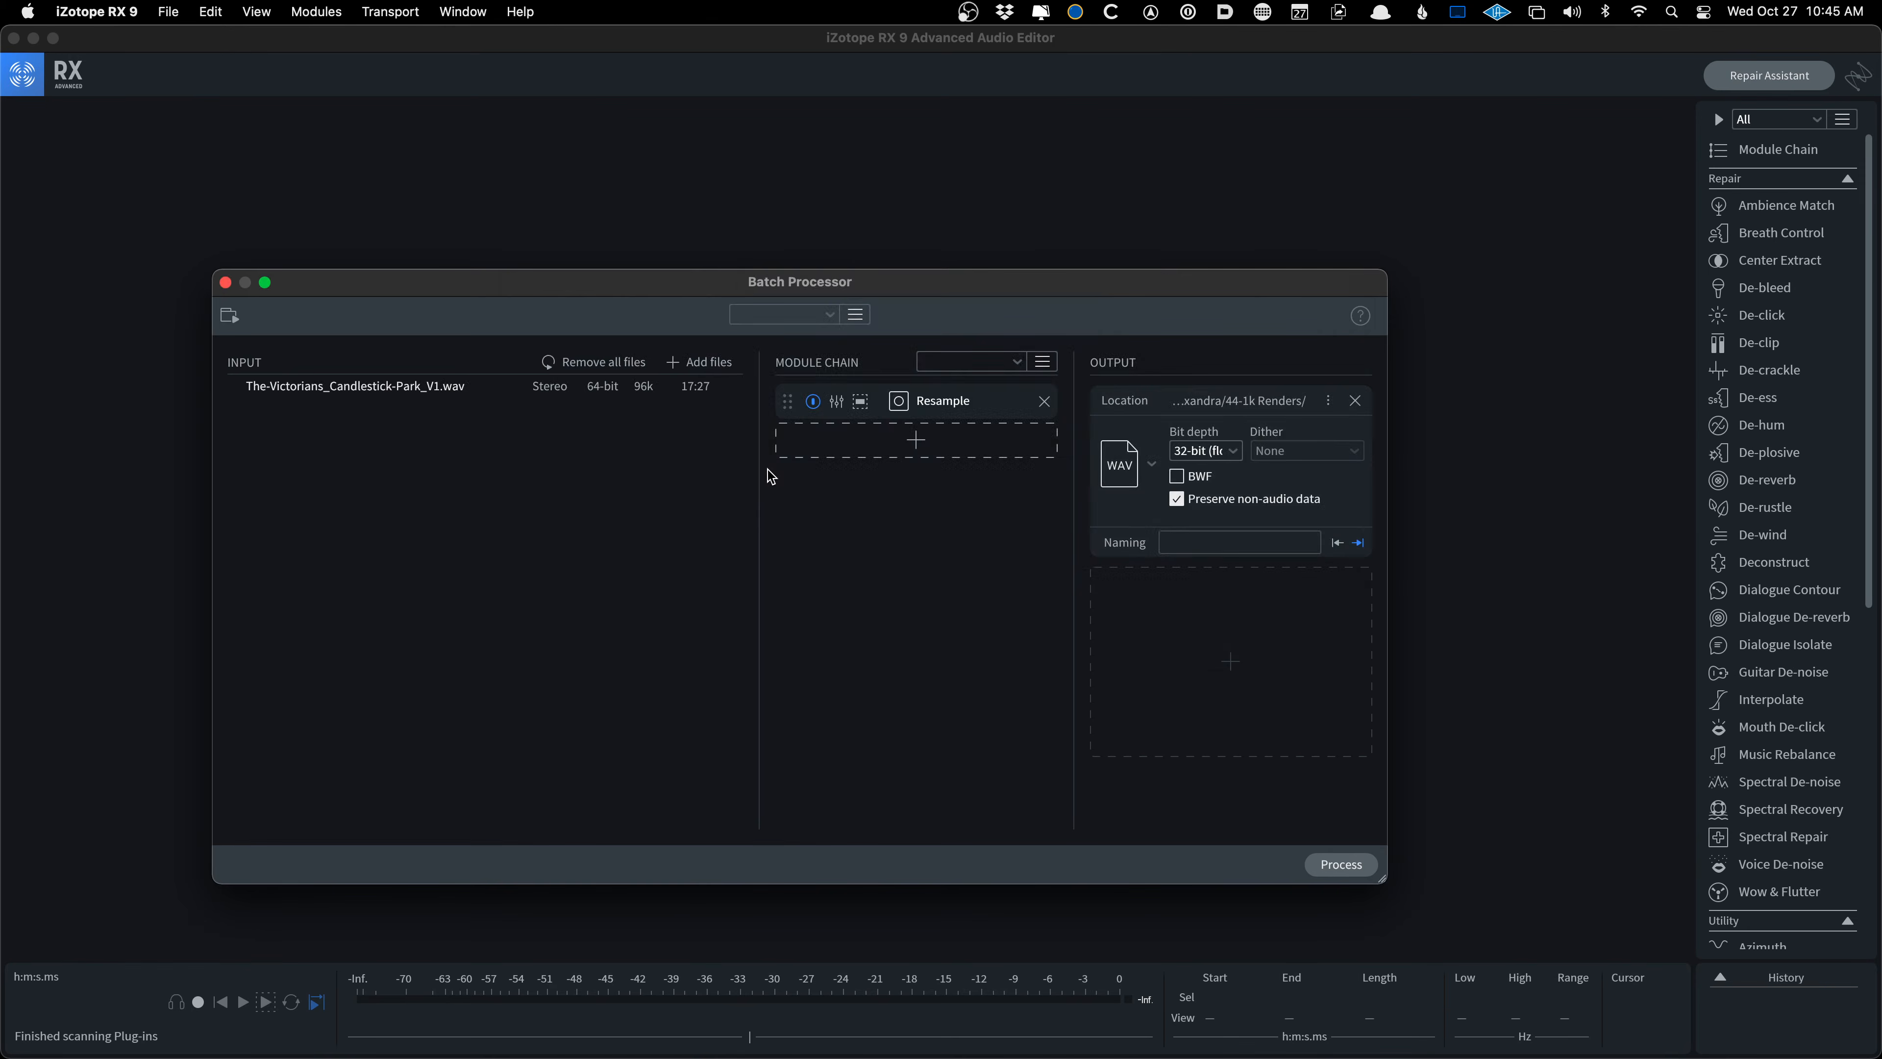
Load the 44-1k batch preset and set the output location to a new 44-1k Renders folder inside Candlestick Park
{"action": "left_click", "coordinate": [785, 323]}
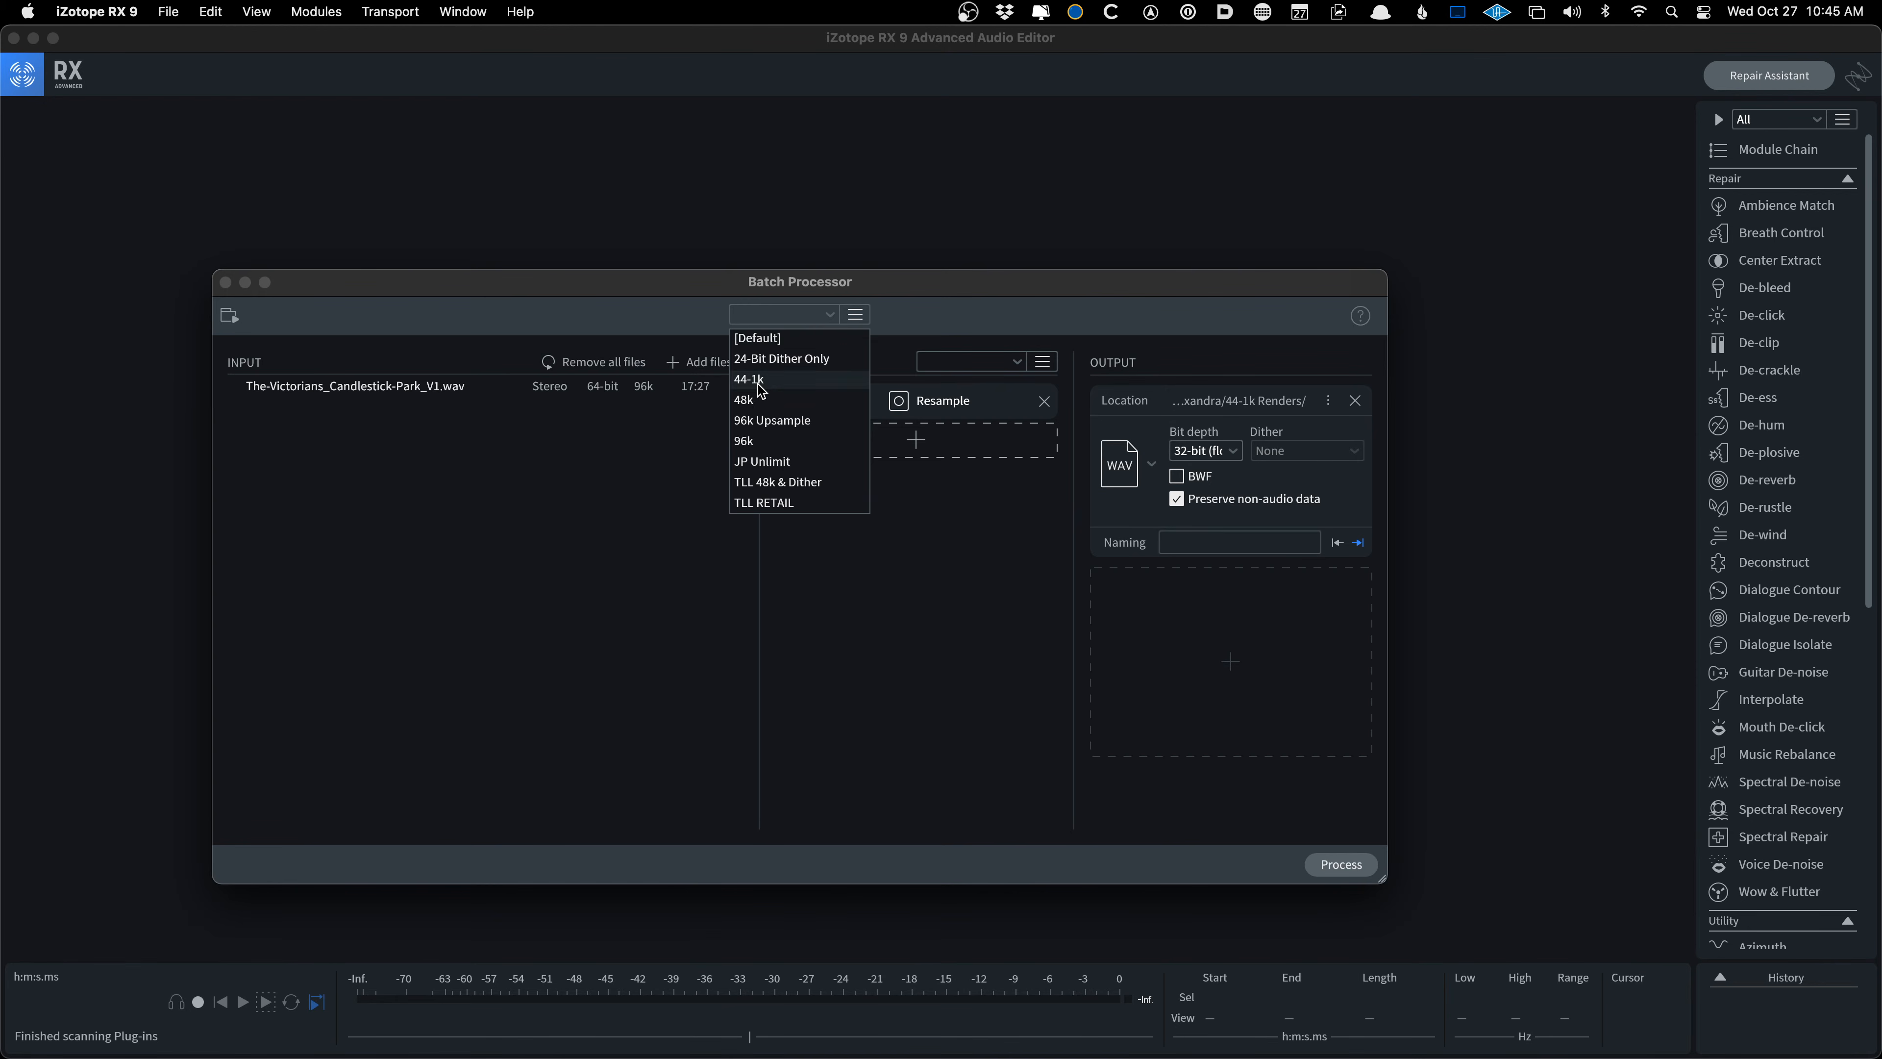
{"action": "left_click", "coordinate": [811, 375]}
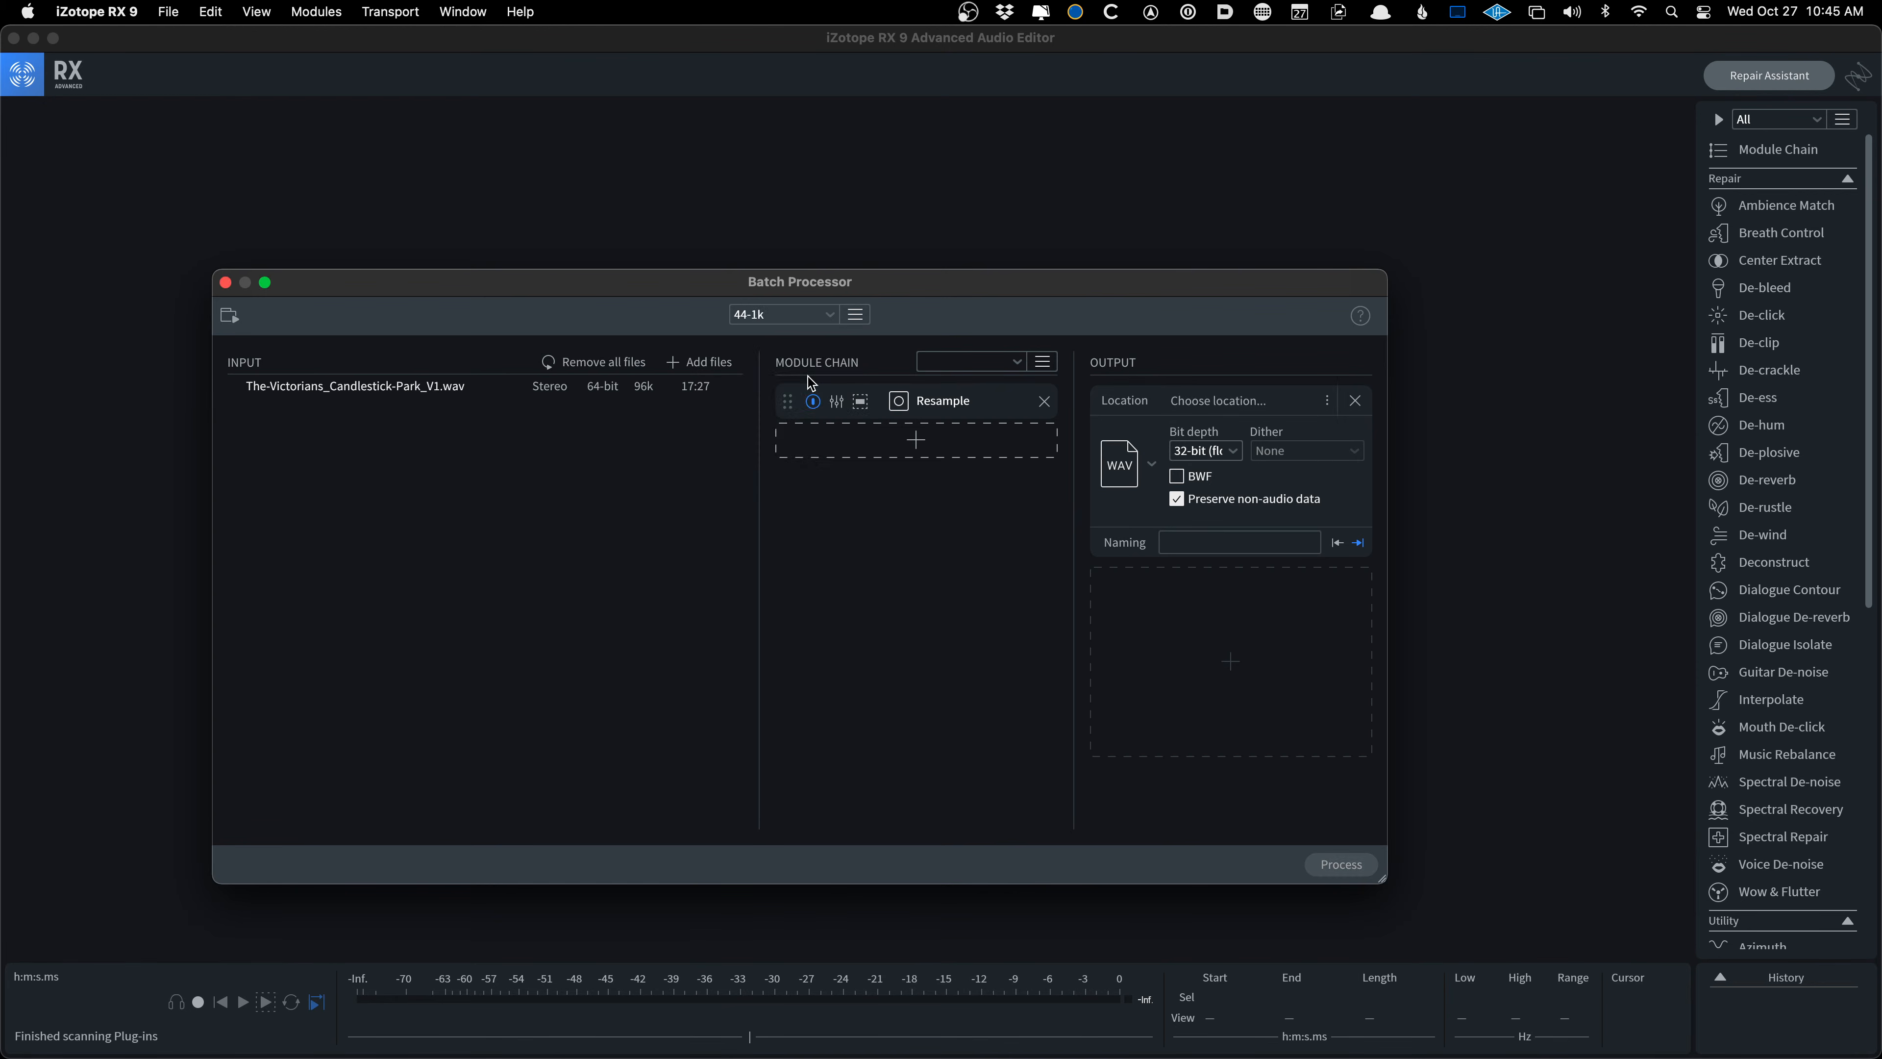
{"action": "left_click", "coordinate": [1206, 402]}
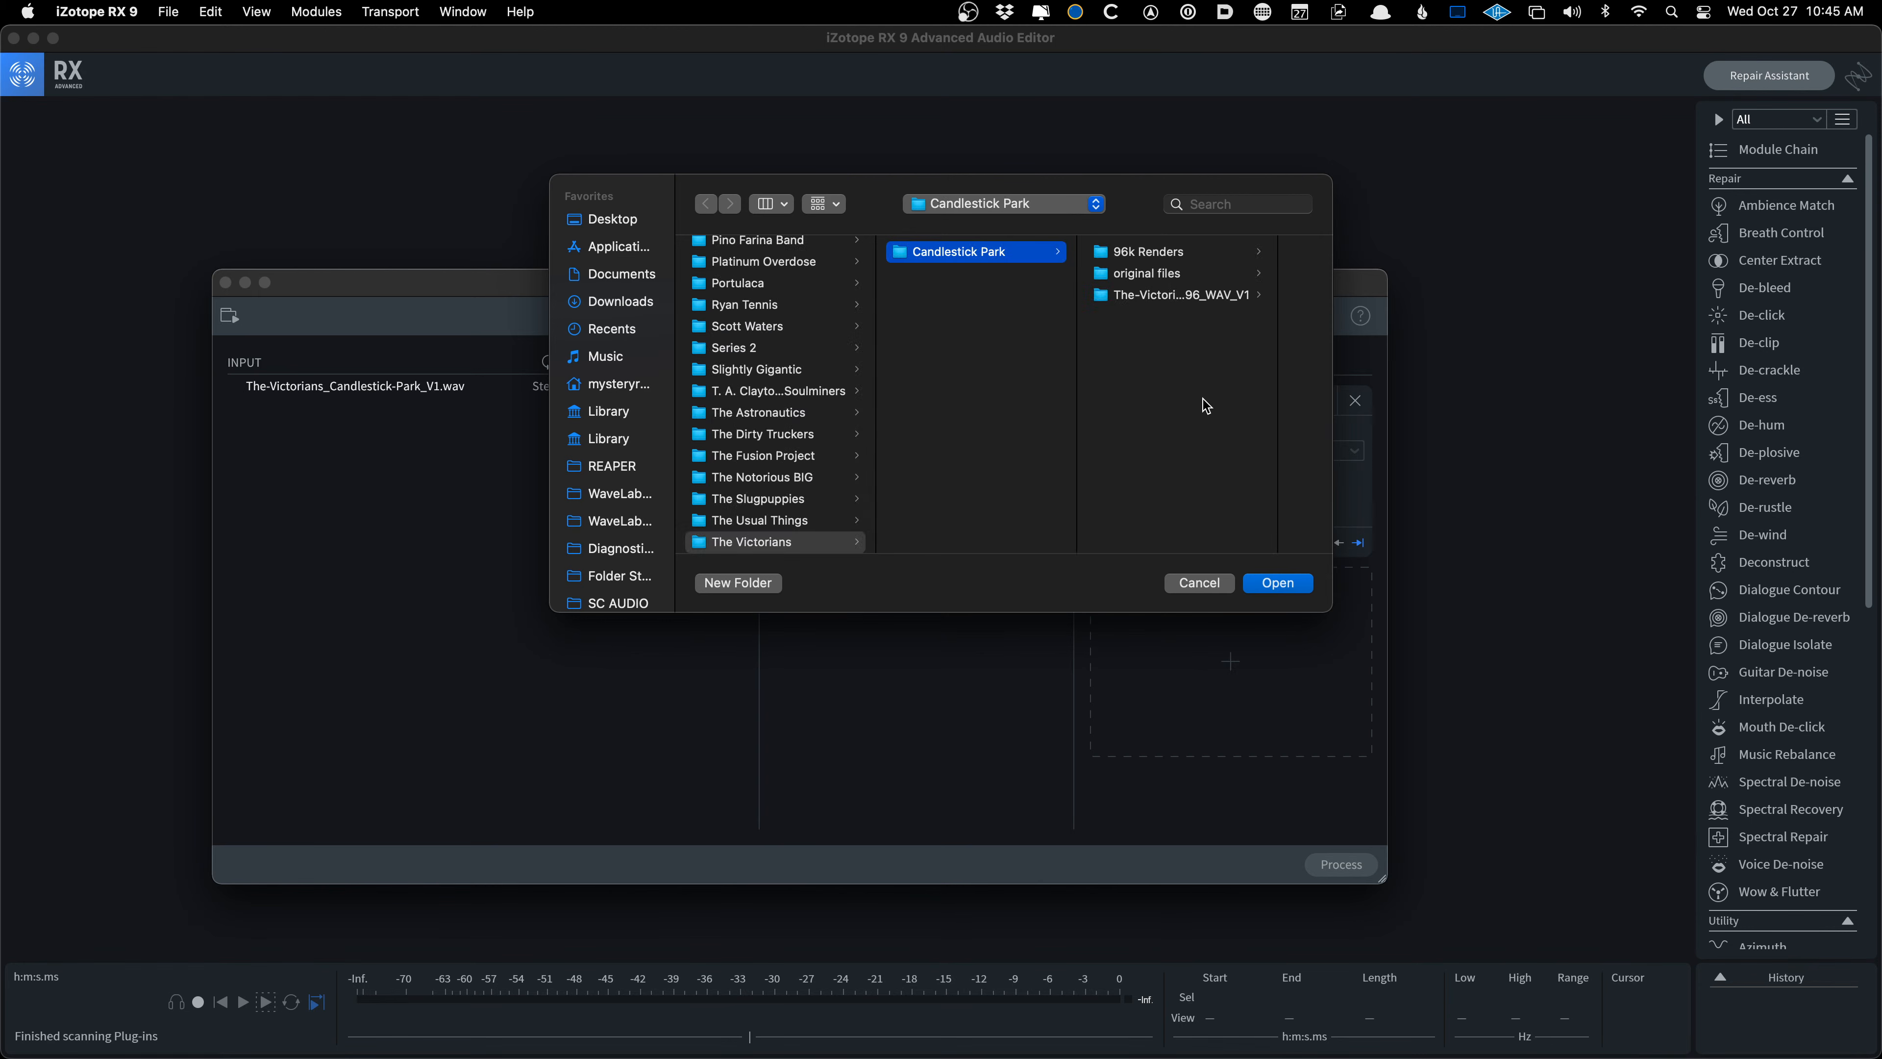
{"action": "key", "text": "super+shift+n"}
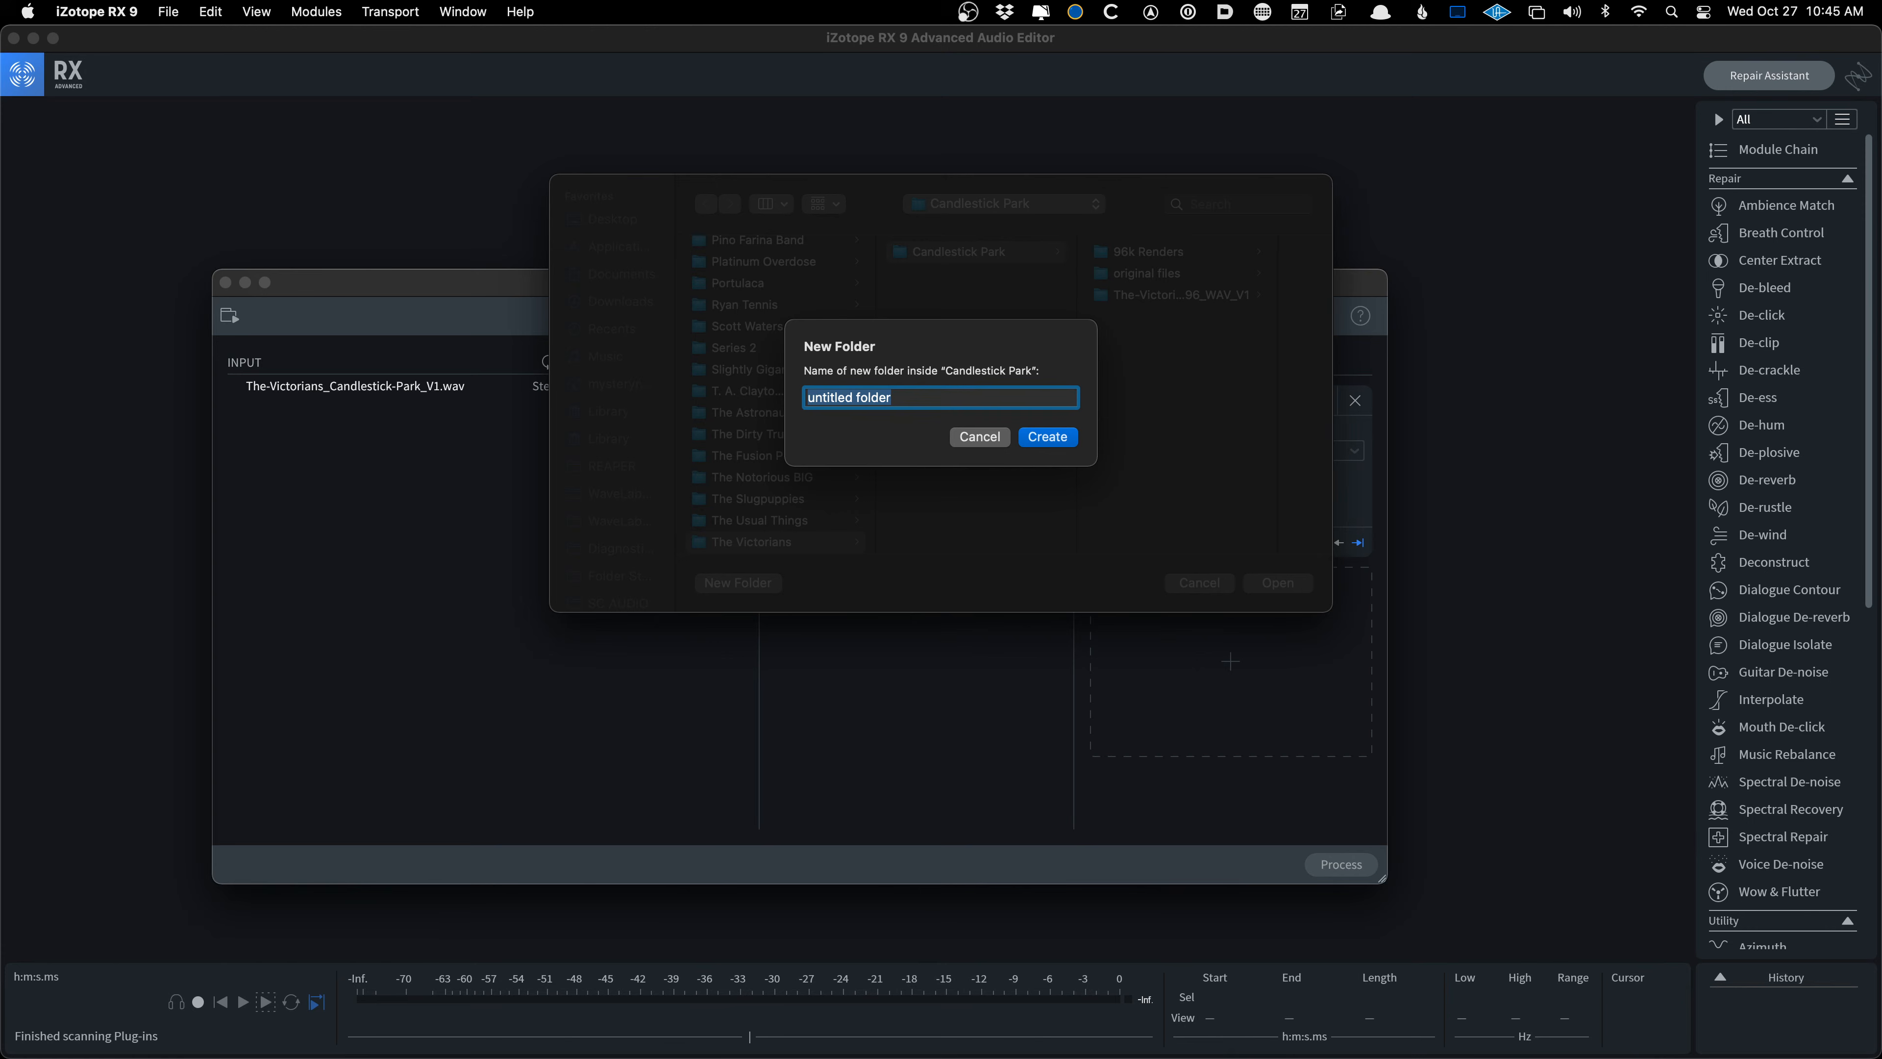
{"action": "right_click", "coordinate": [871, 401]}
{"action": "left_click", "coordinate": [944, 519]}
{"action": "left_click", "coordinate": [1047, 437]}
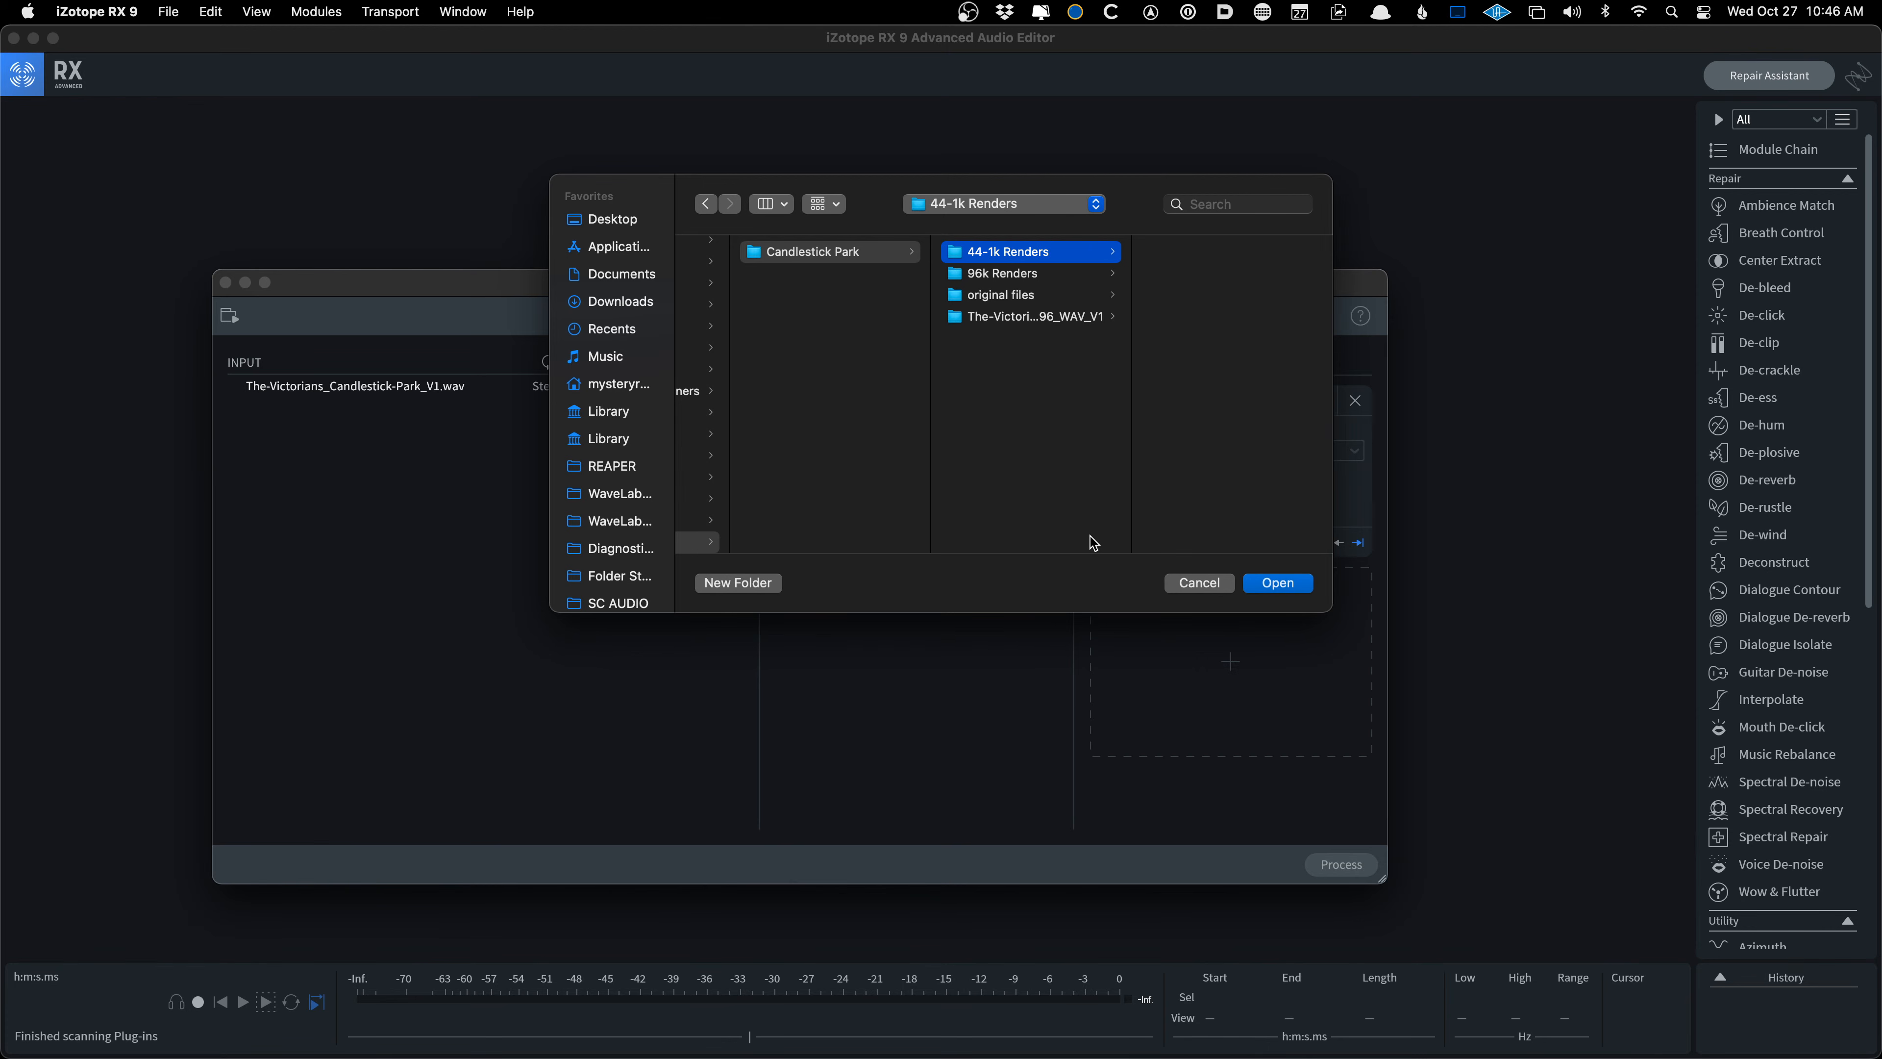
{"action": "left_click", "coordinate": [1278, 584]}
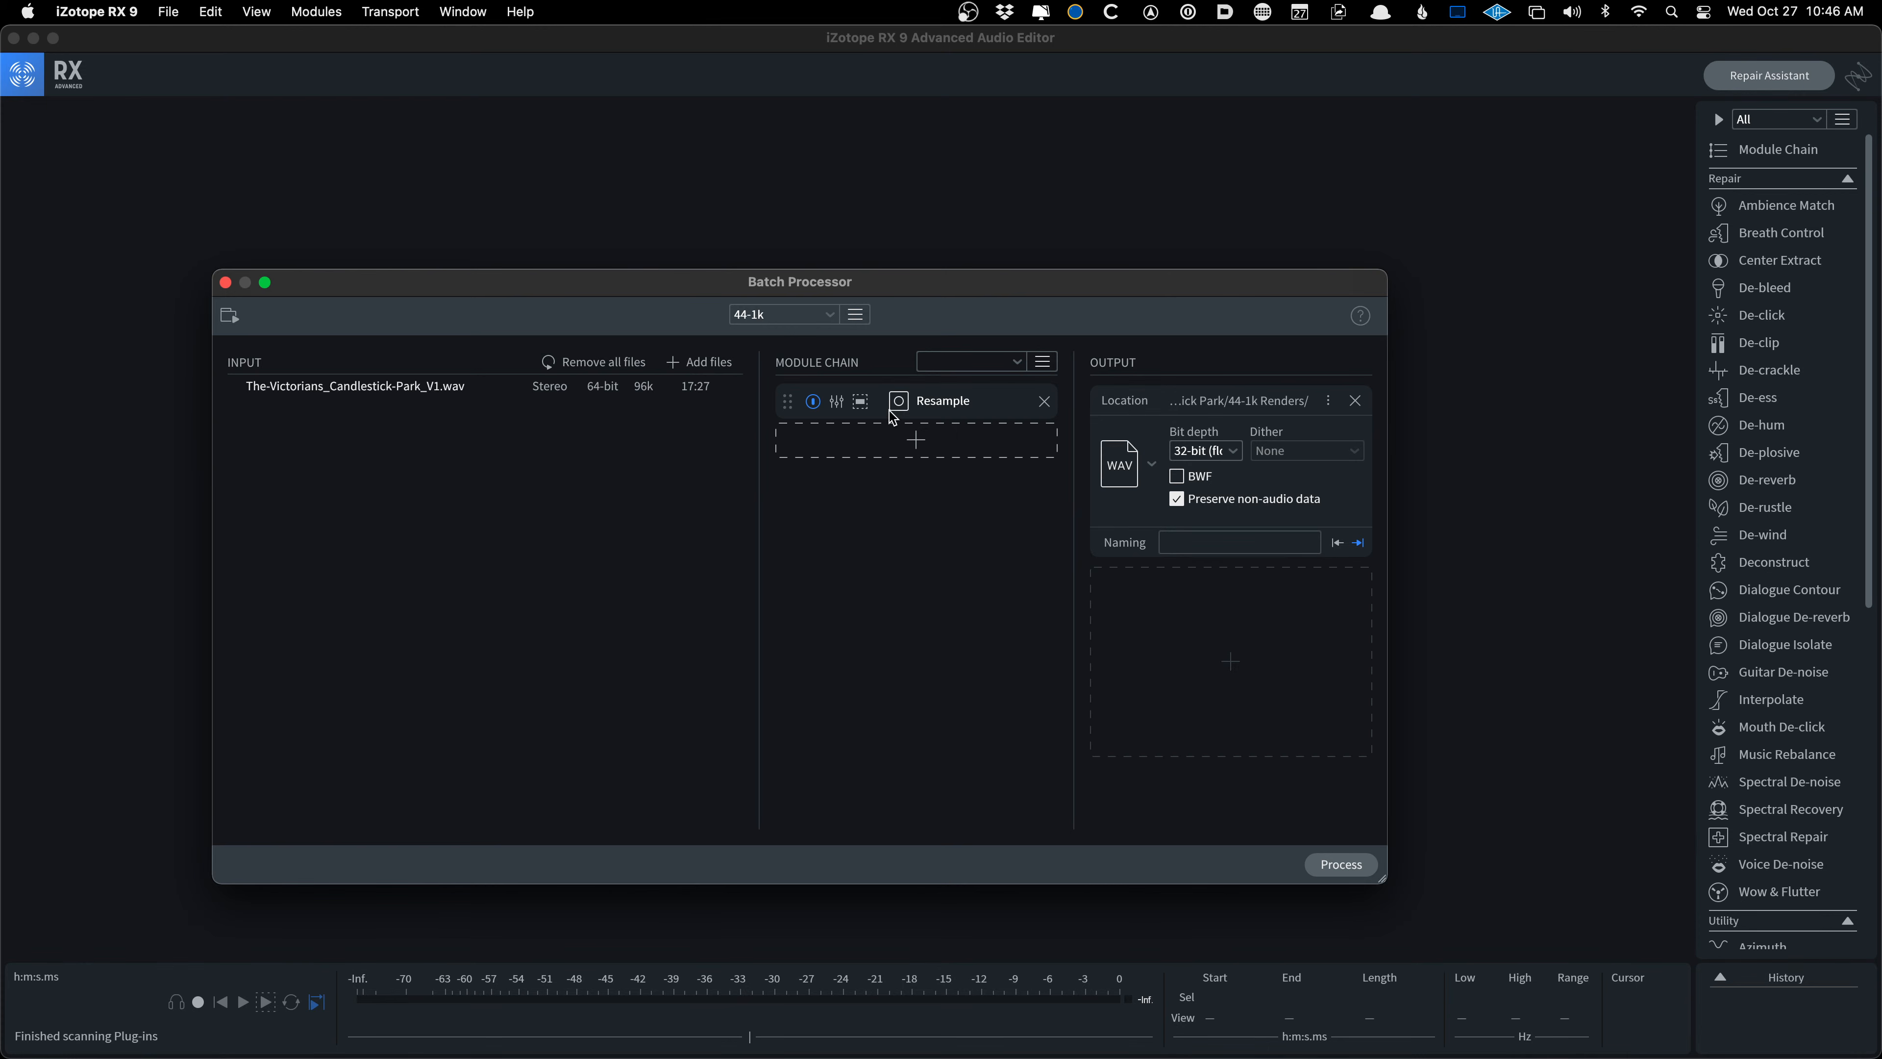
Process the resampling batch and switch to the Candlestick Park 2496 DIGITAL MASTER V1 montage in WaveLab Pro 11
{"action": "left_click", "coordinate": [1341, 867]}
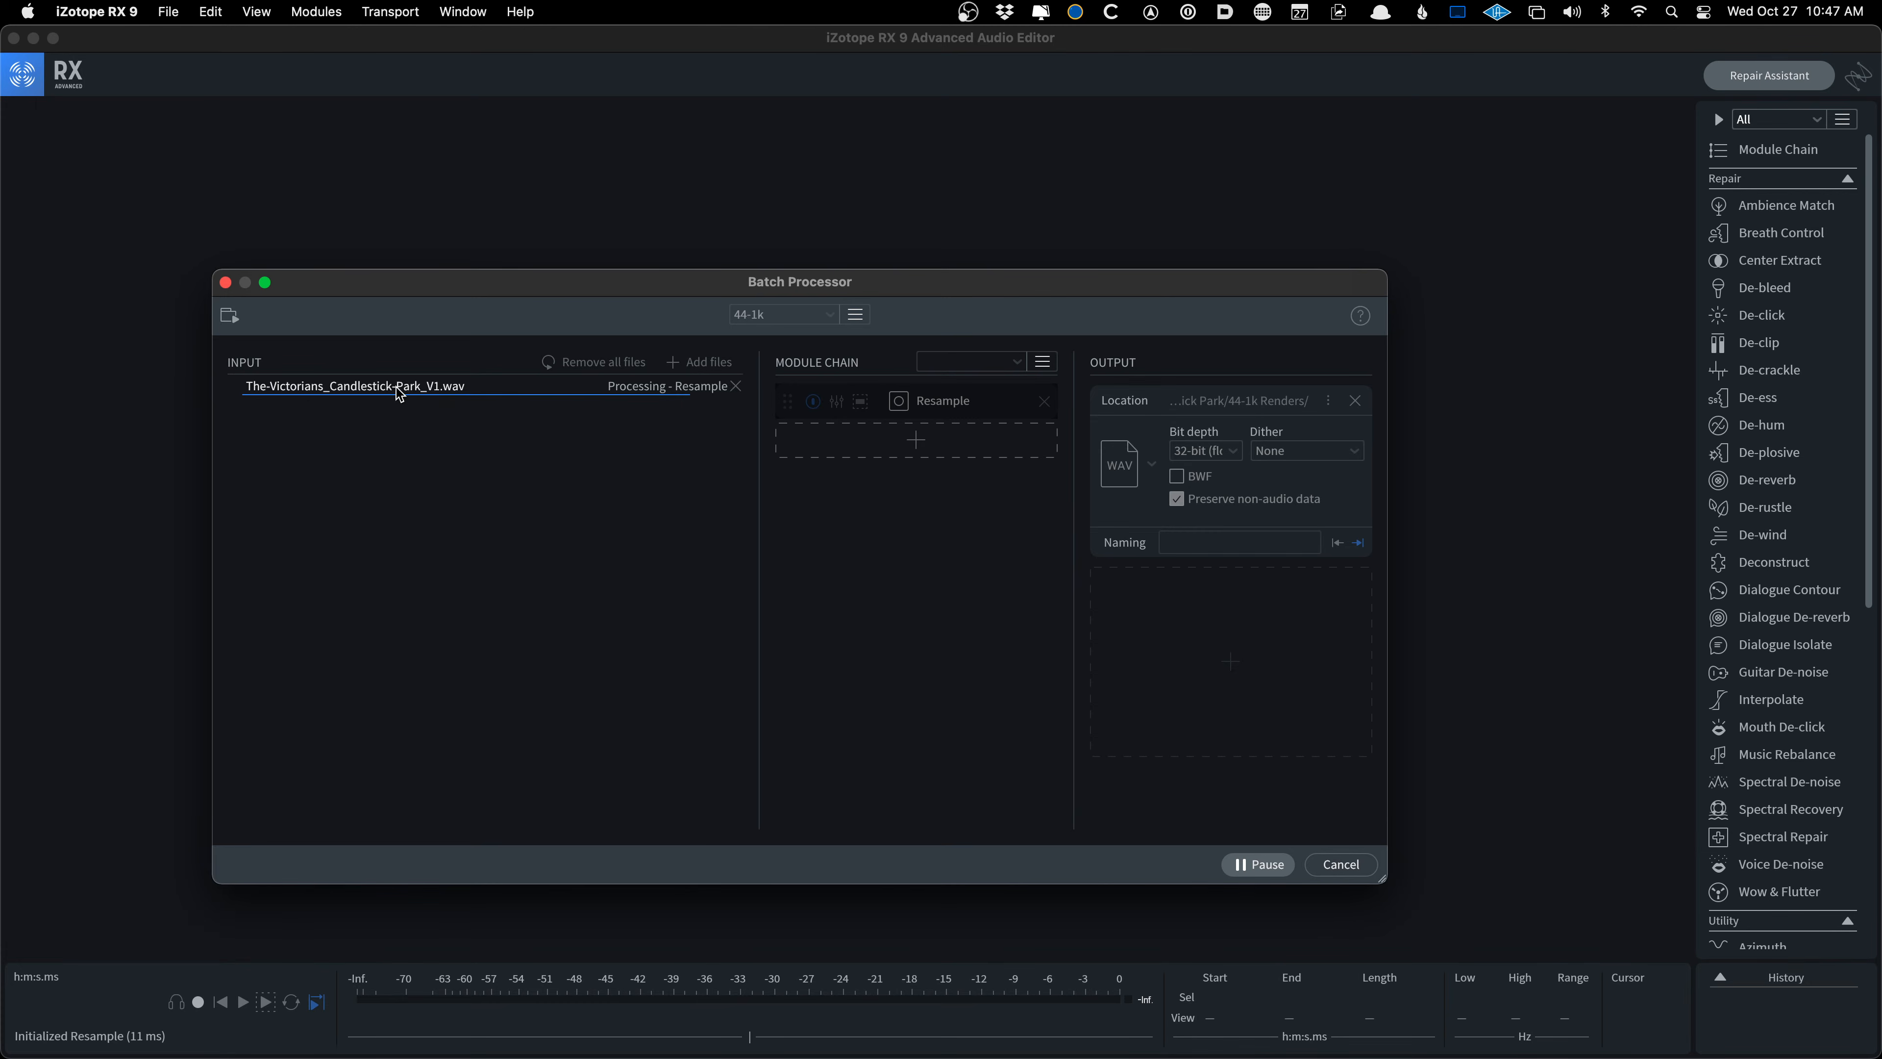
{"action": "key", "text": "super+Tab"}
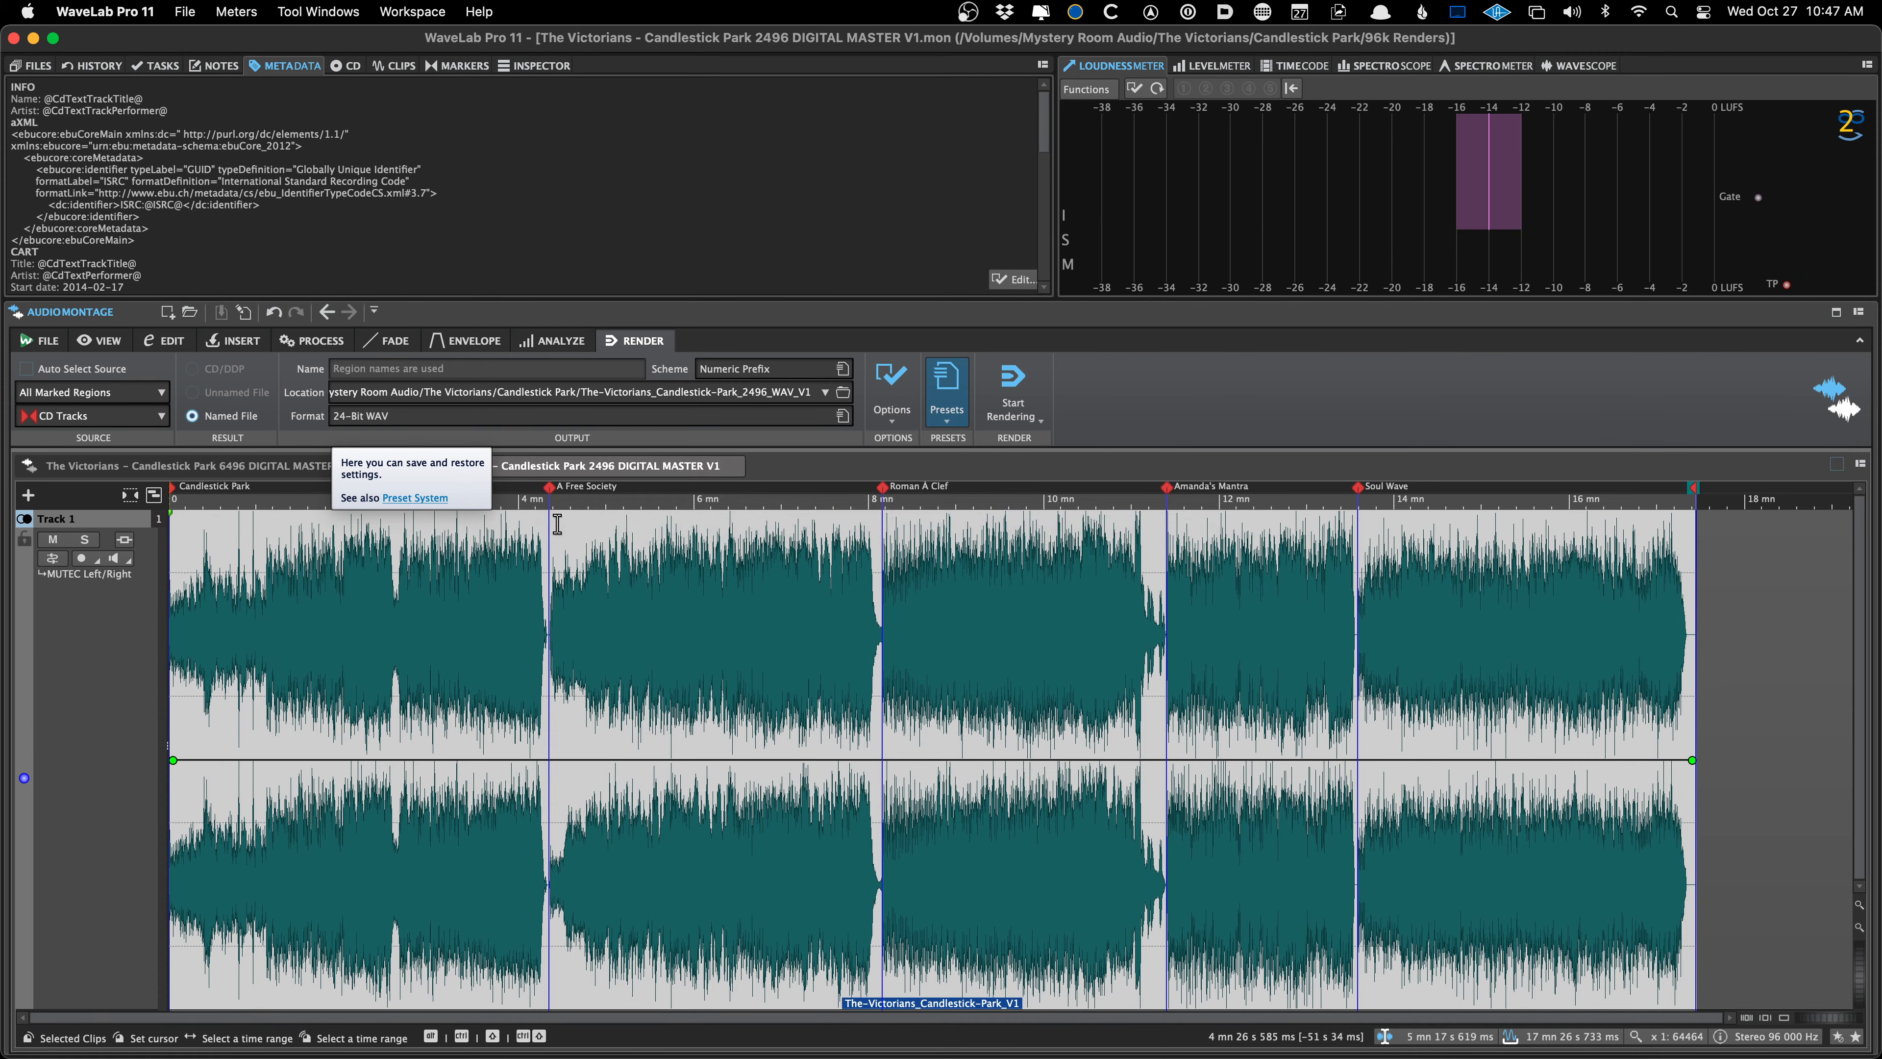
{"action": "left_click", "coordinate": [650, 656]}
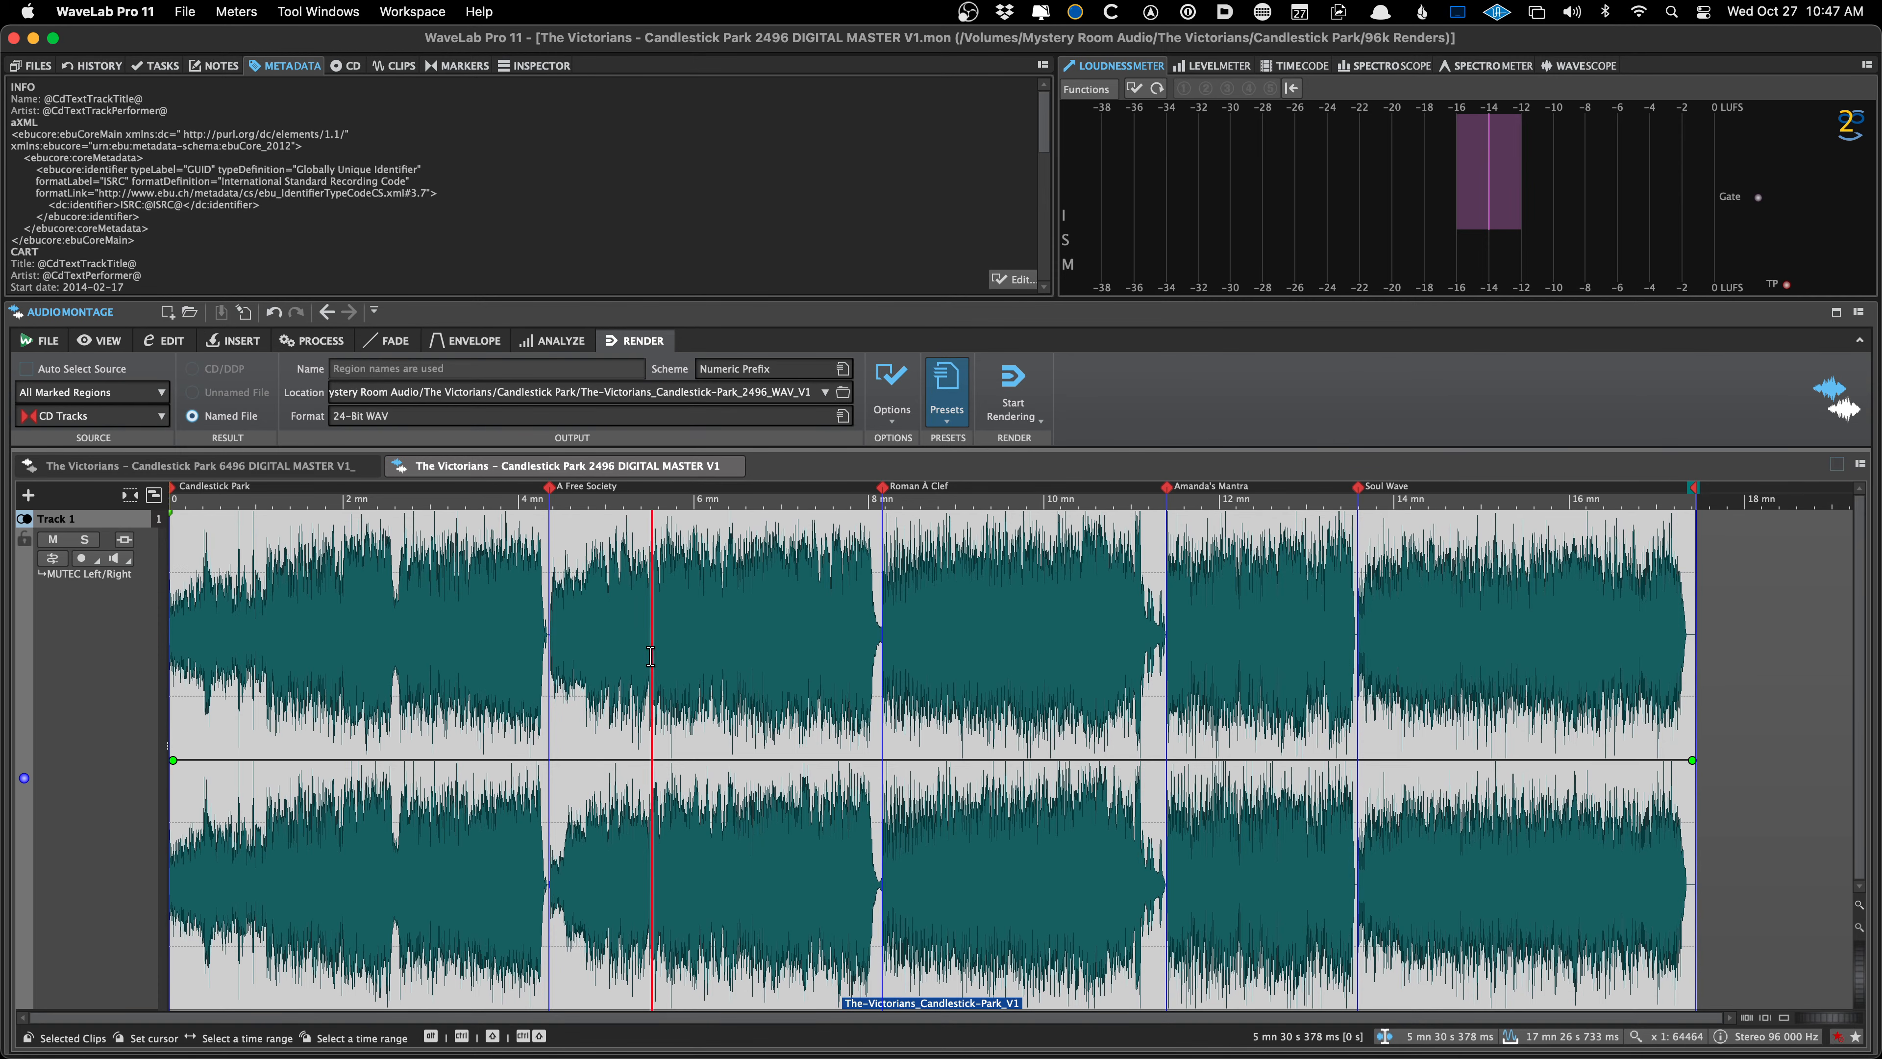
{"action": "key", "text": "super+shift+d"}
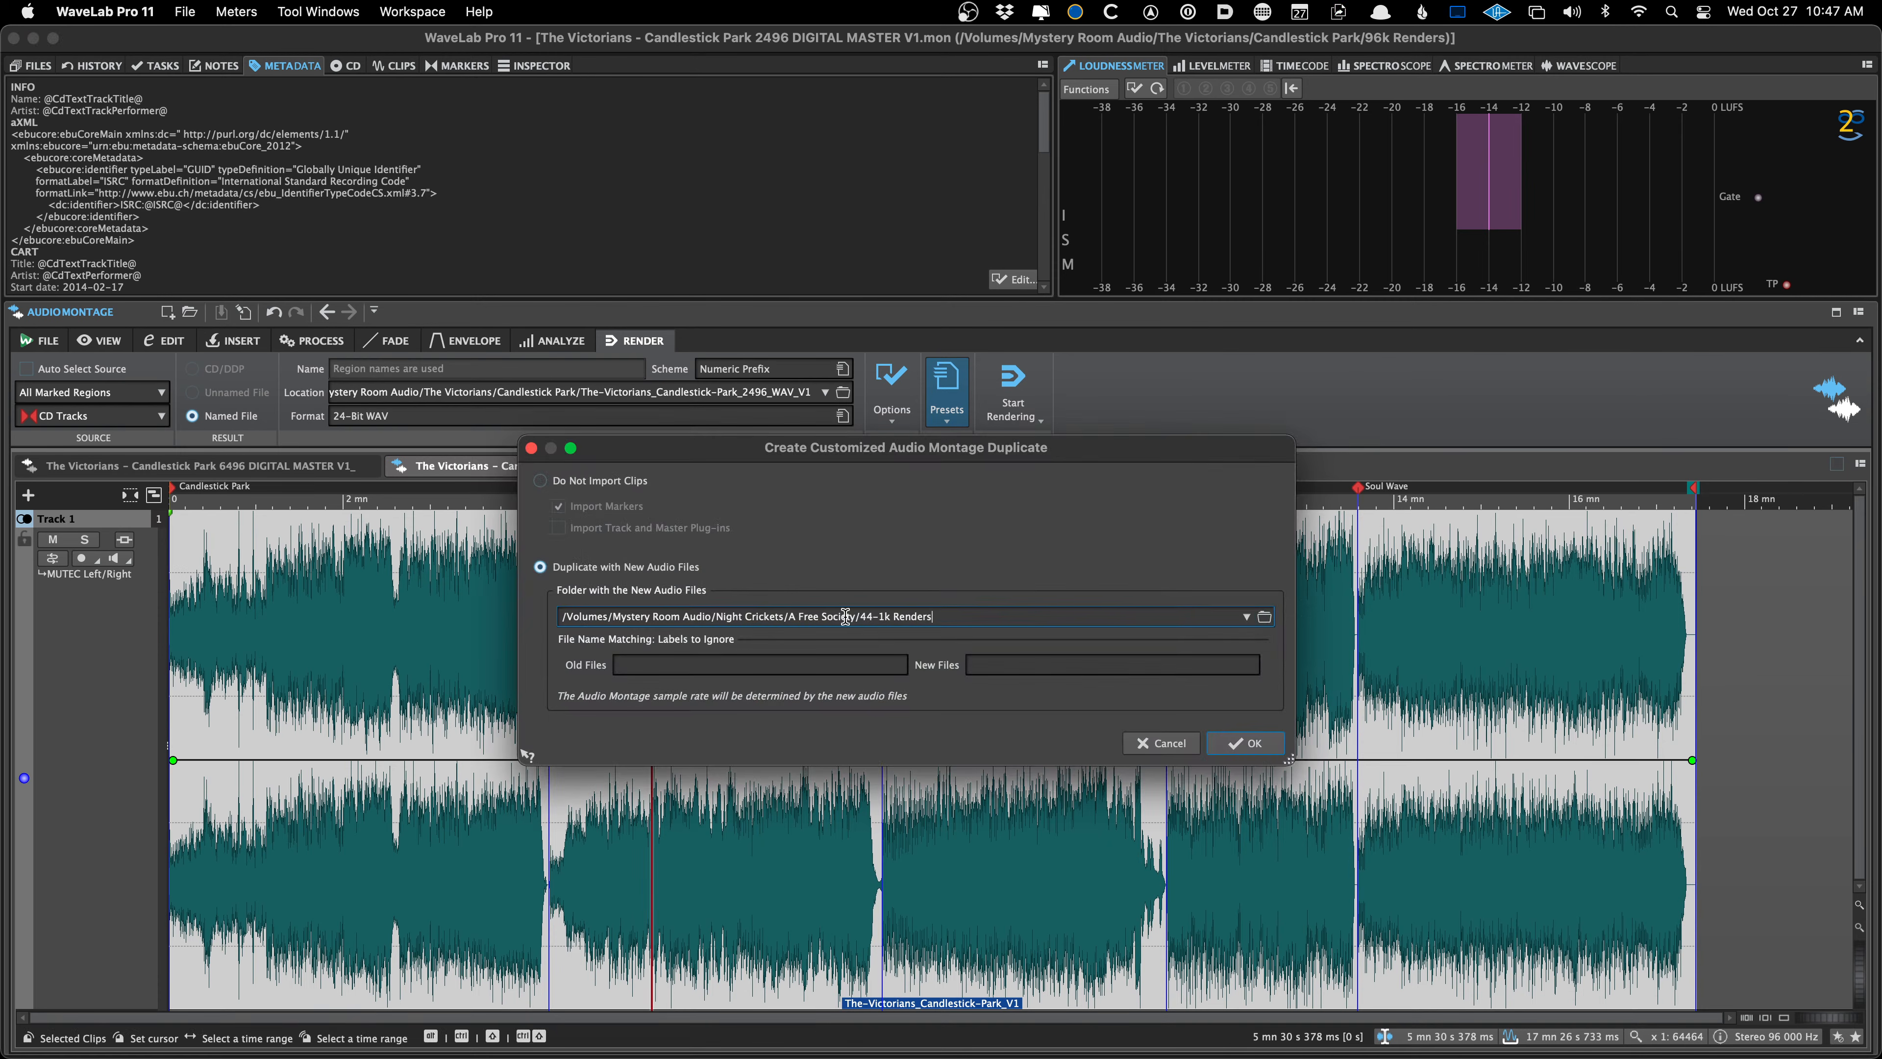
{"action": "left_click", "coordinate": [1246, 616]}
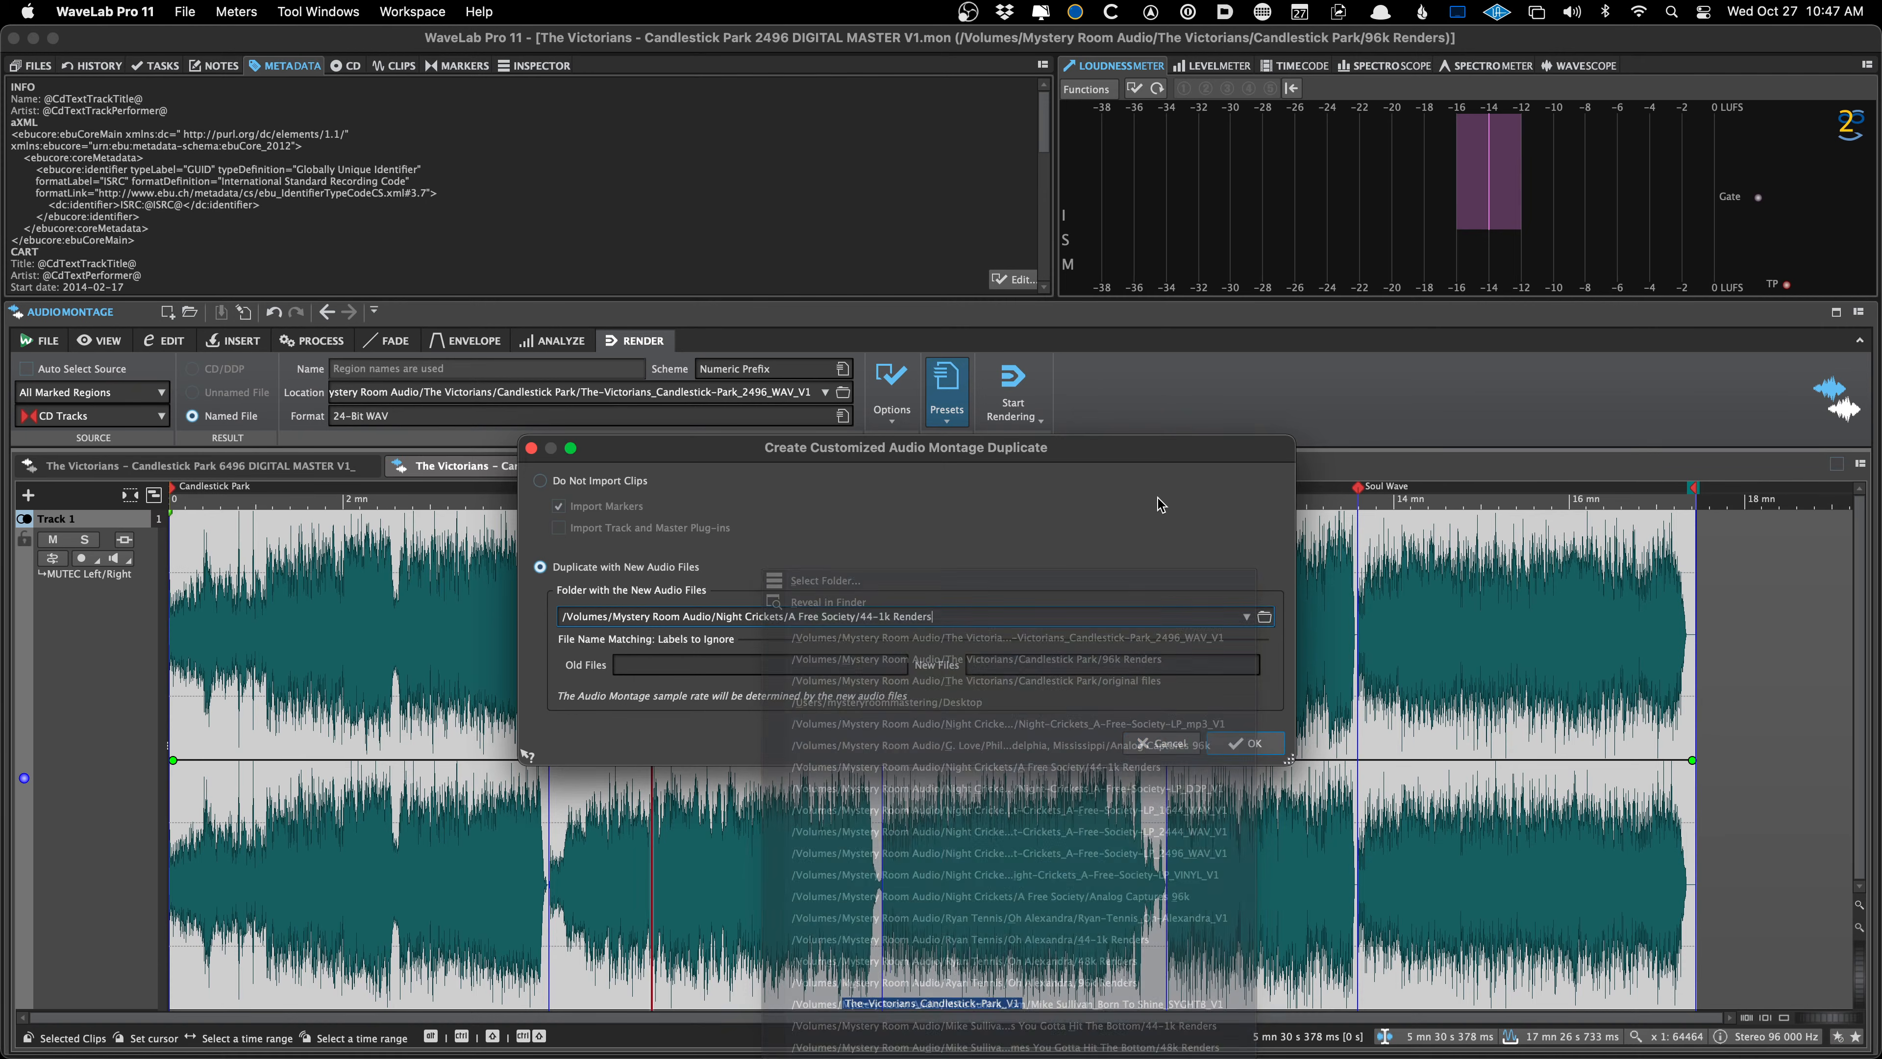
{"action": "left_click", "coordinate": [1171, 743]}
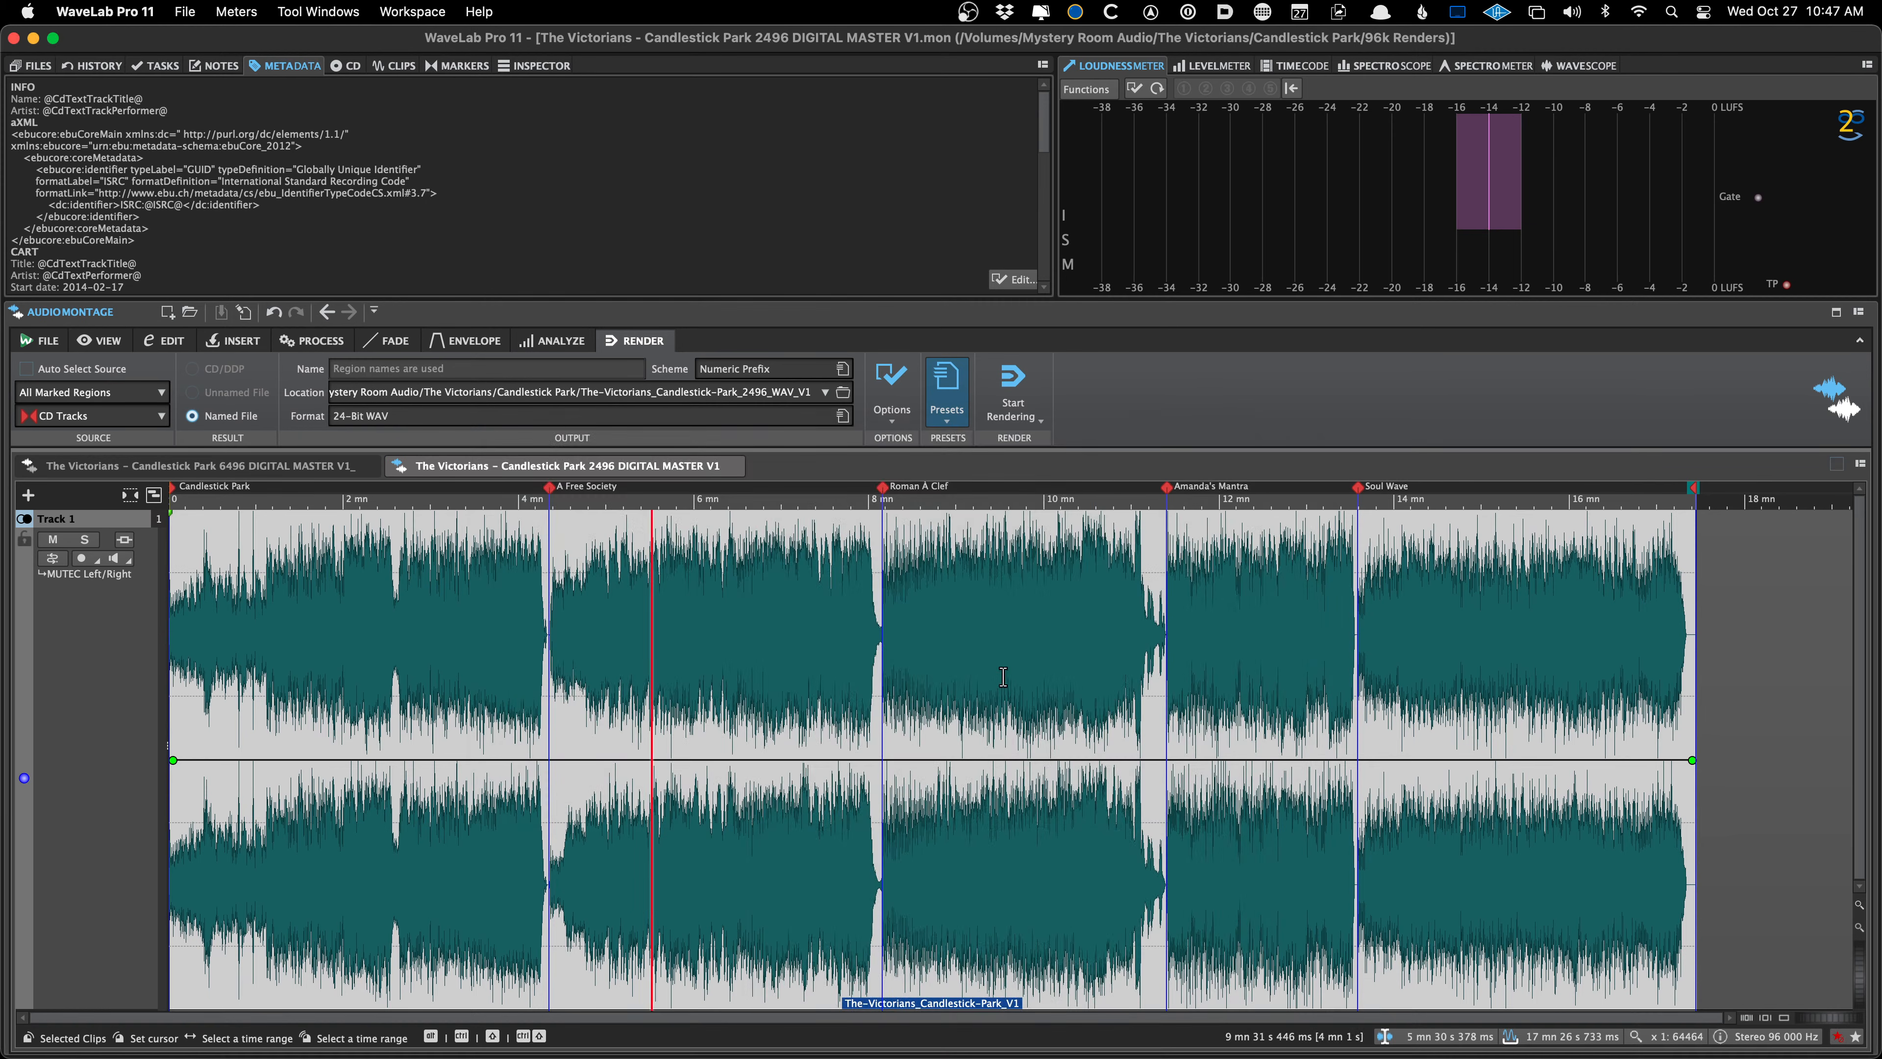
Create a customized montage duplicate from the current file using audio in Candlestick Park's 44-1k Renders folder, and close it without saving
{"action": "left_click", "coordinate": [42, 341]}
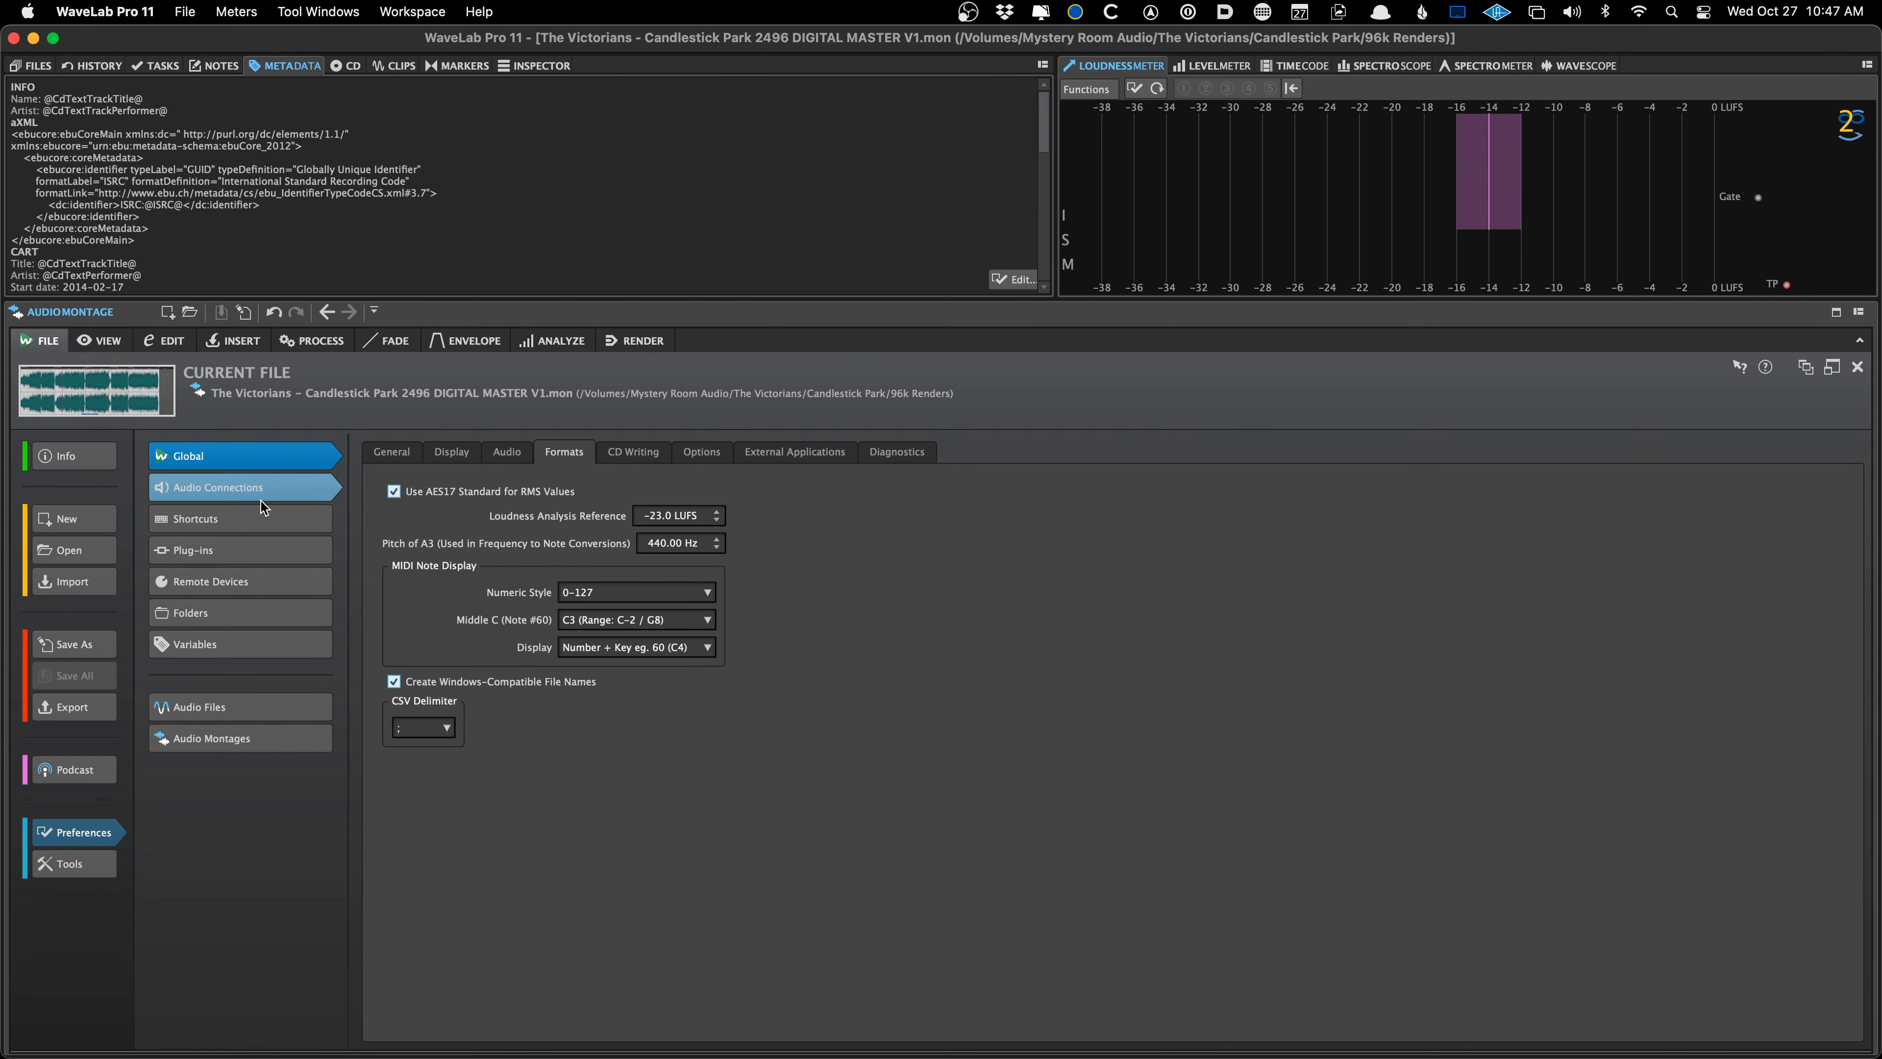
{"action": "left_click", "coordinate": [69, 518]}
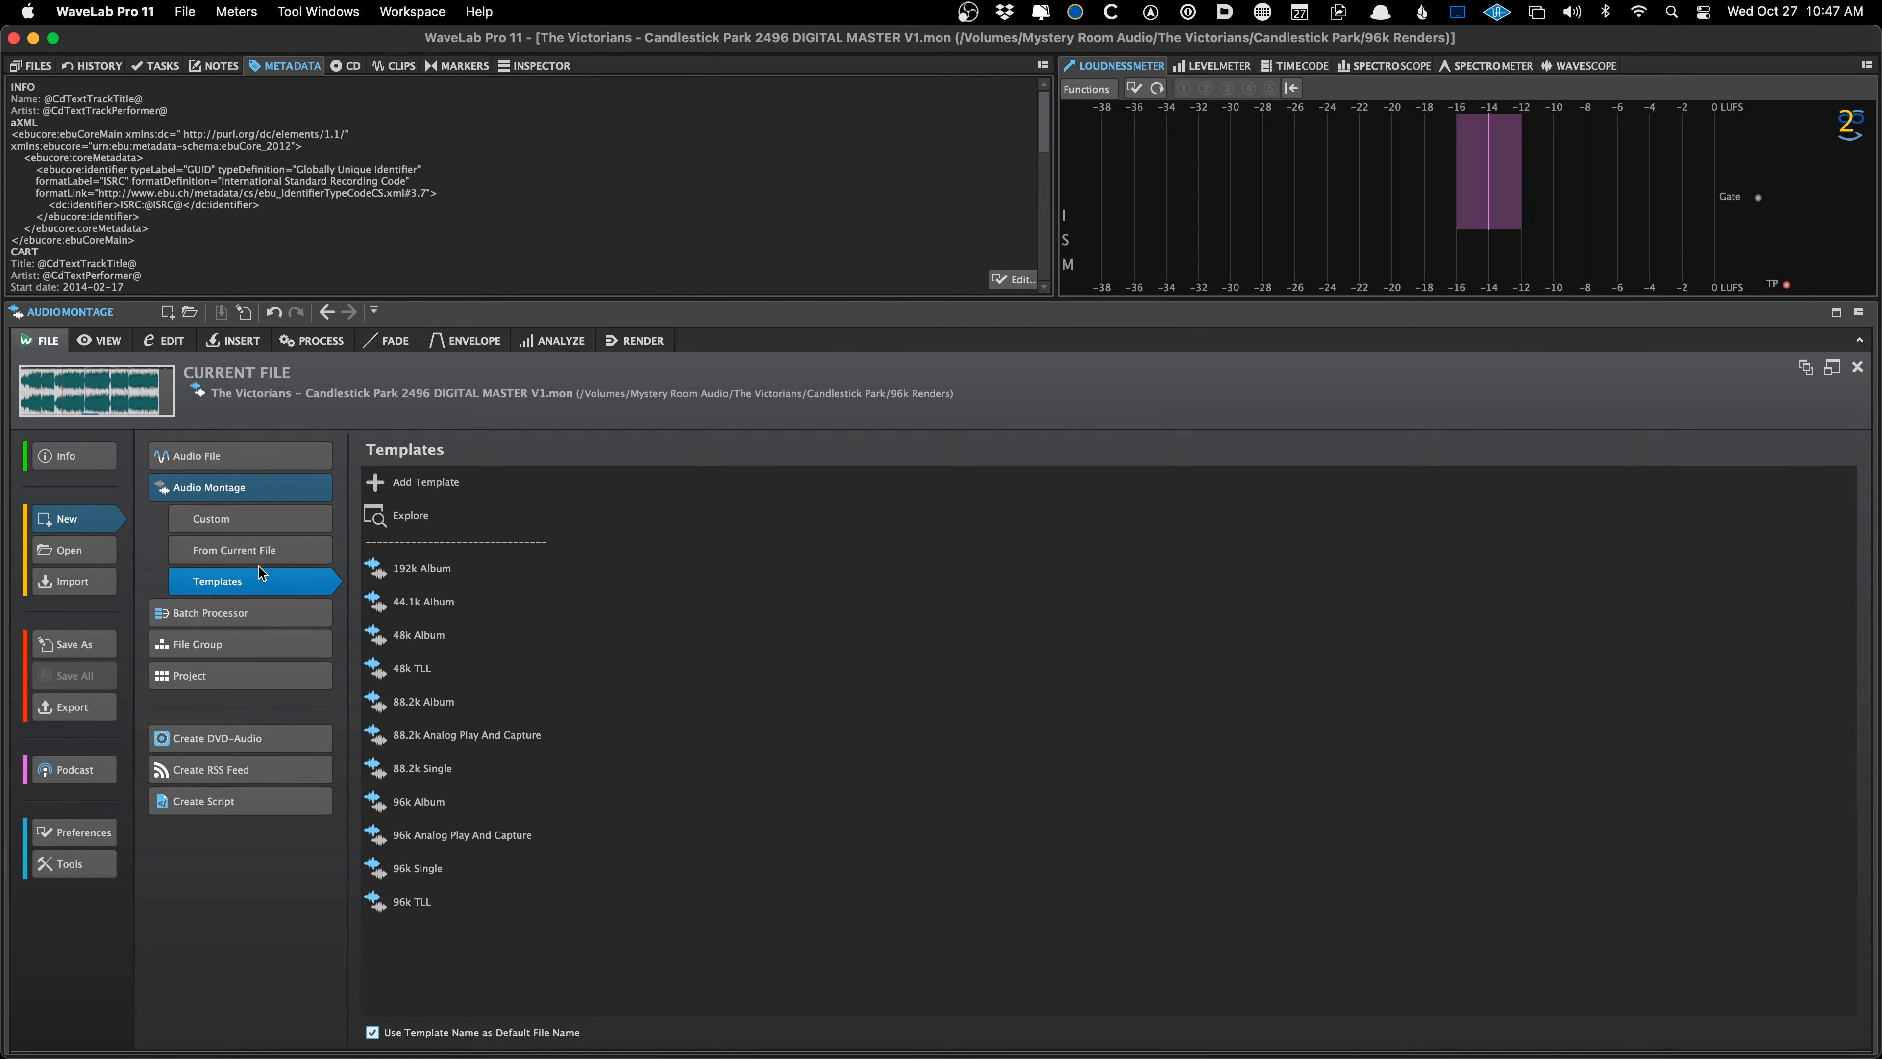
{"action": "left_click", "coordinate": [266, 556]}
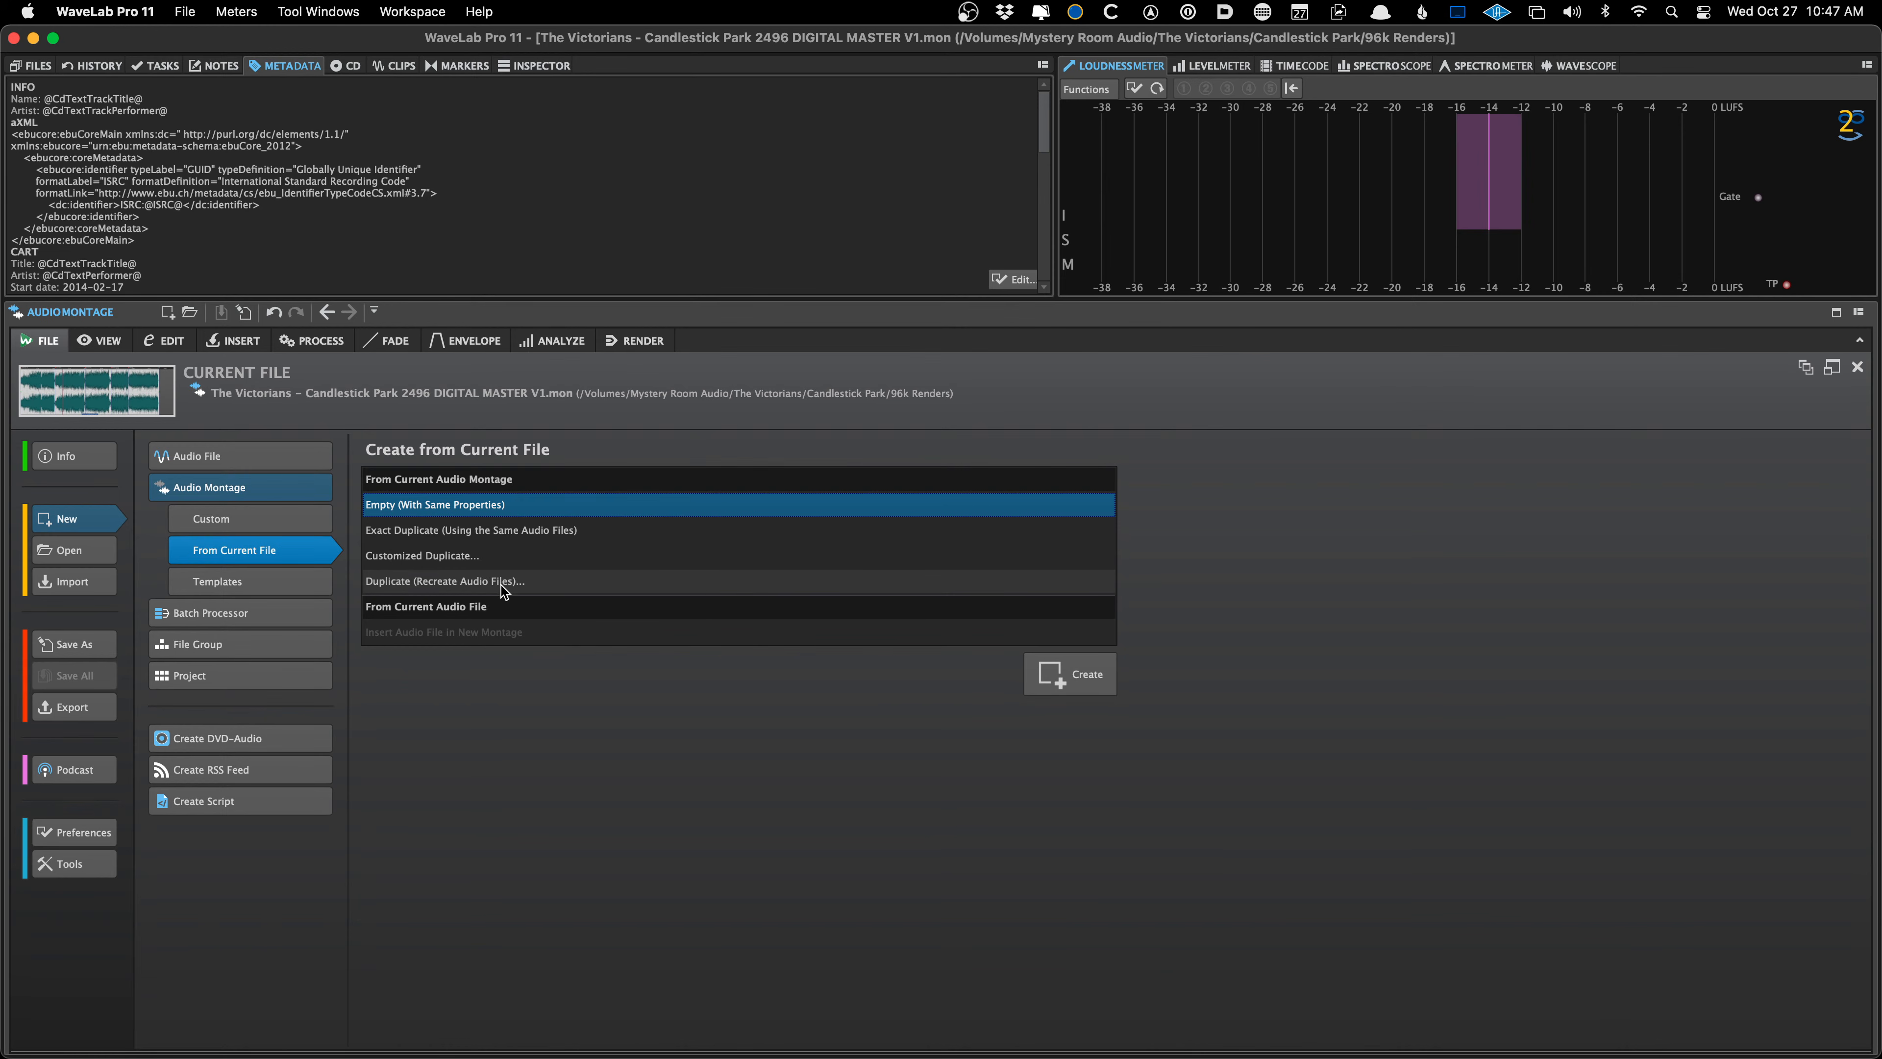
{"action": "left_click", "coordinate": [455, 561]}
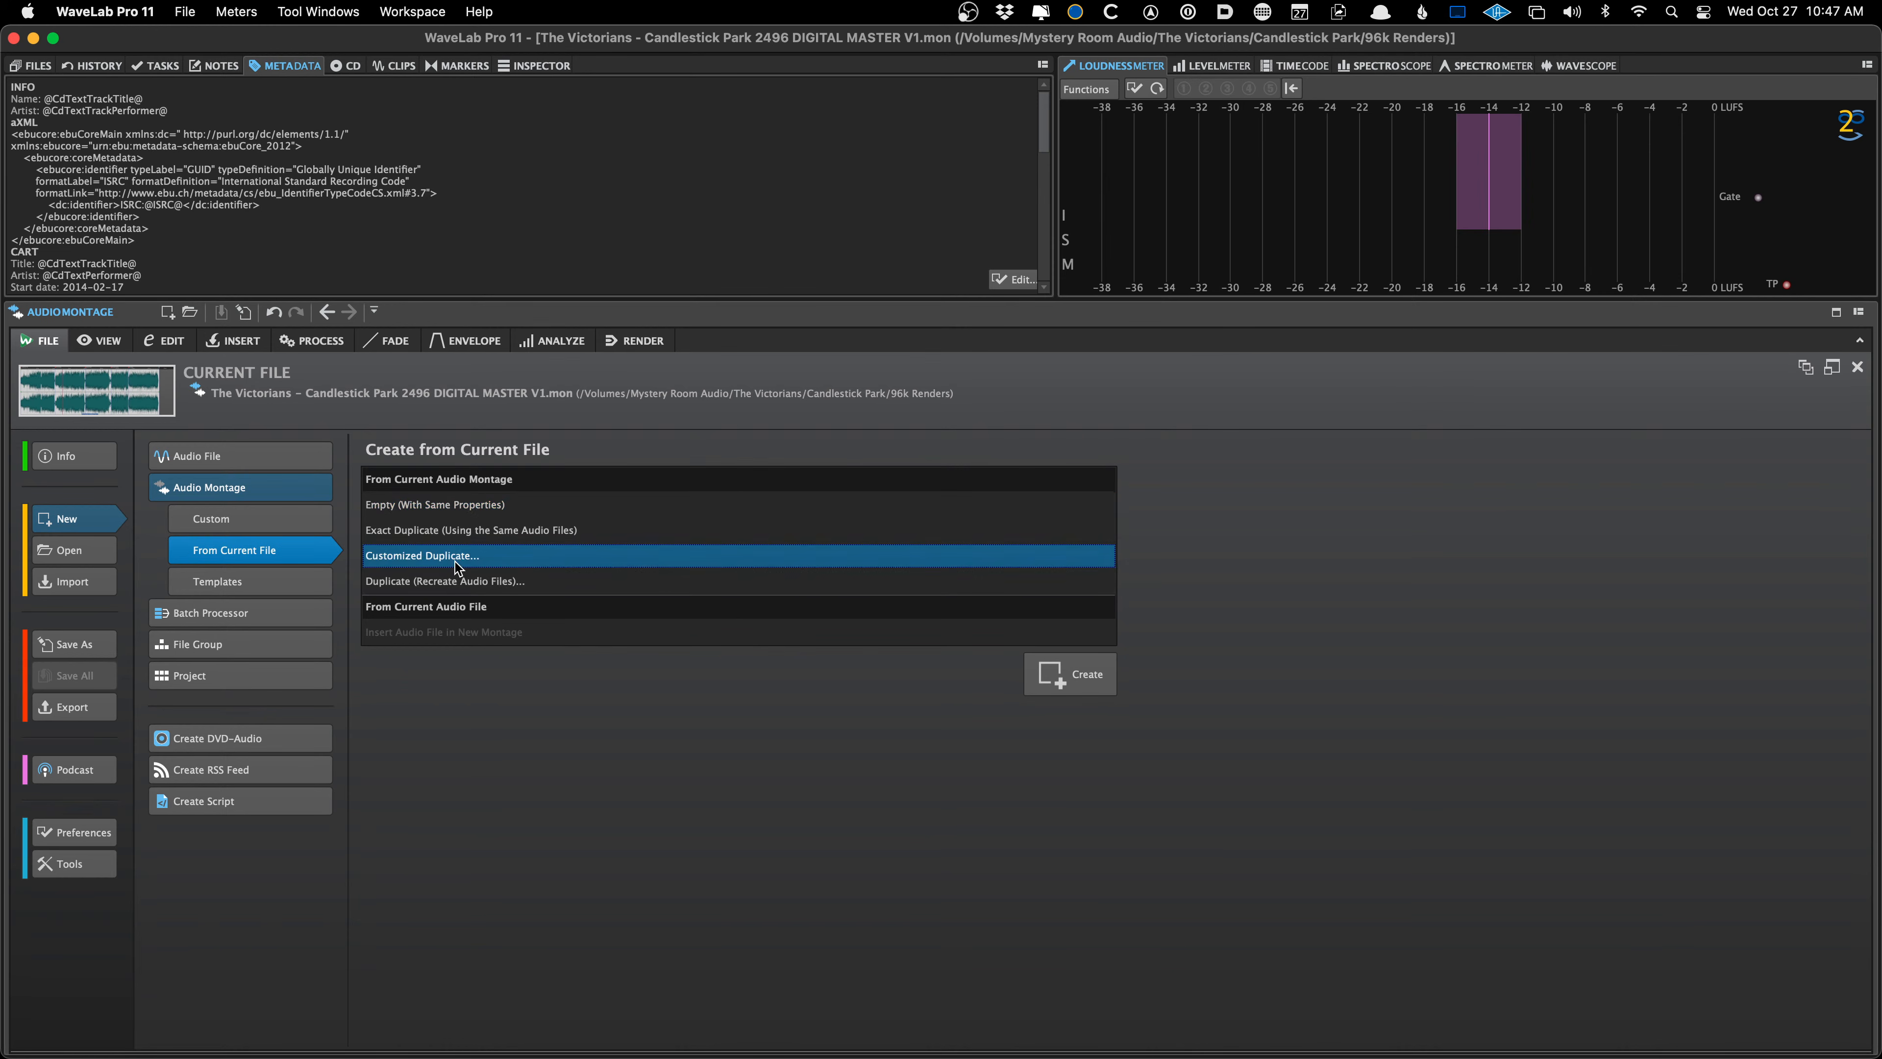
{"action": "left_click", "coordinate": [1089, 676]}
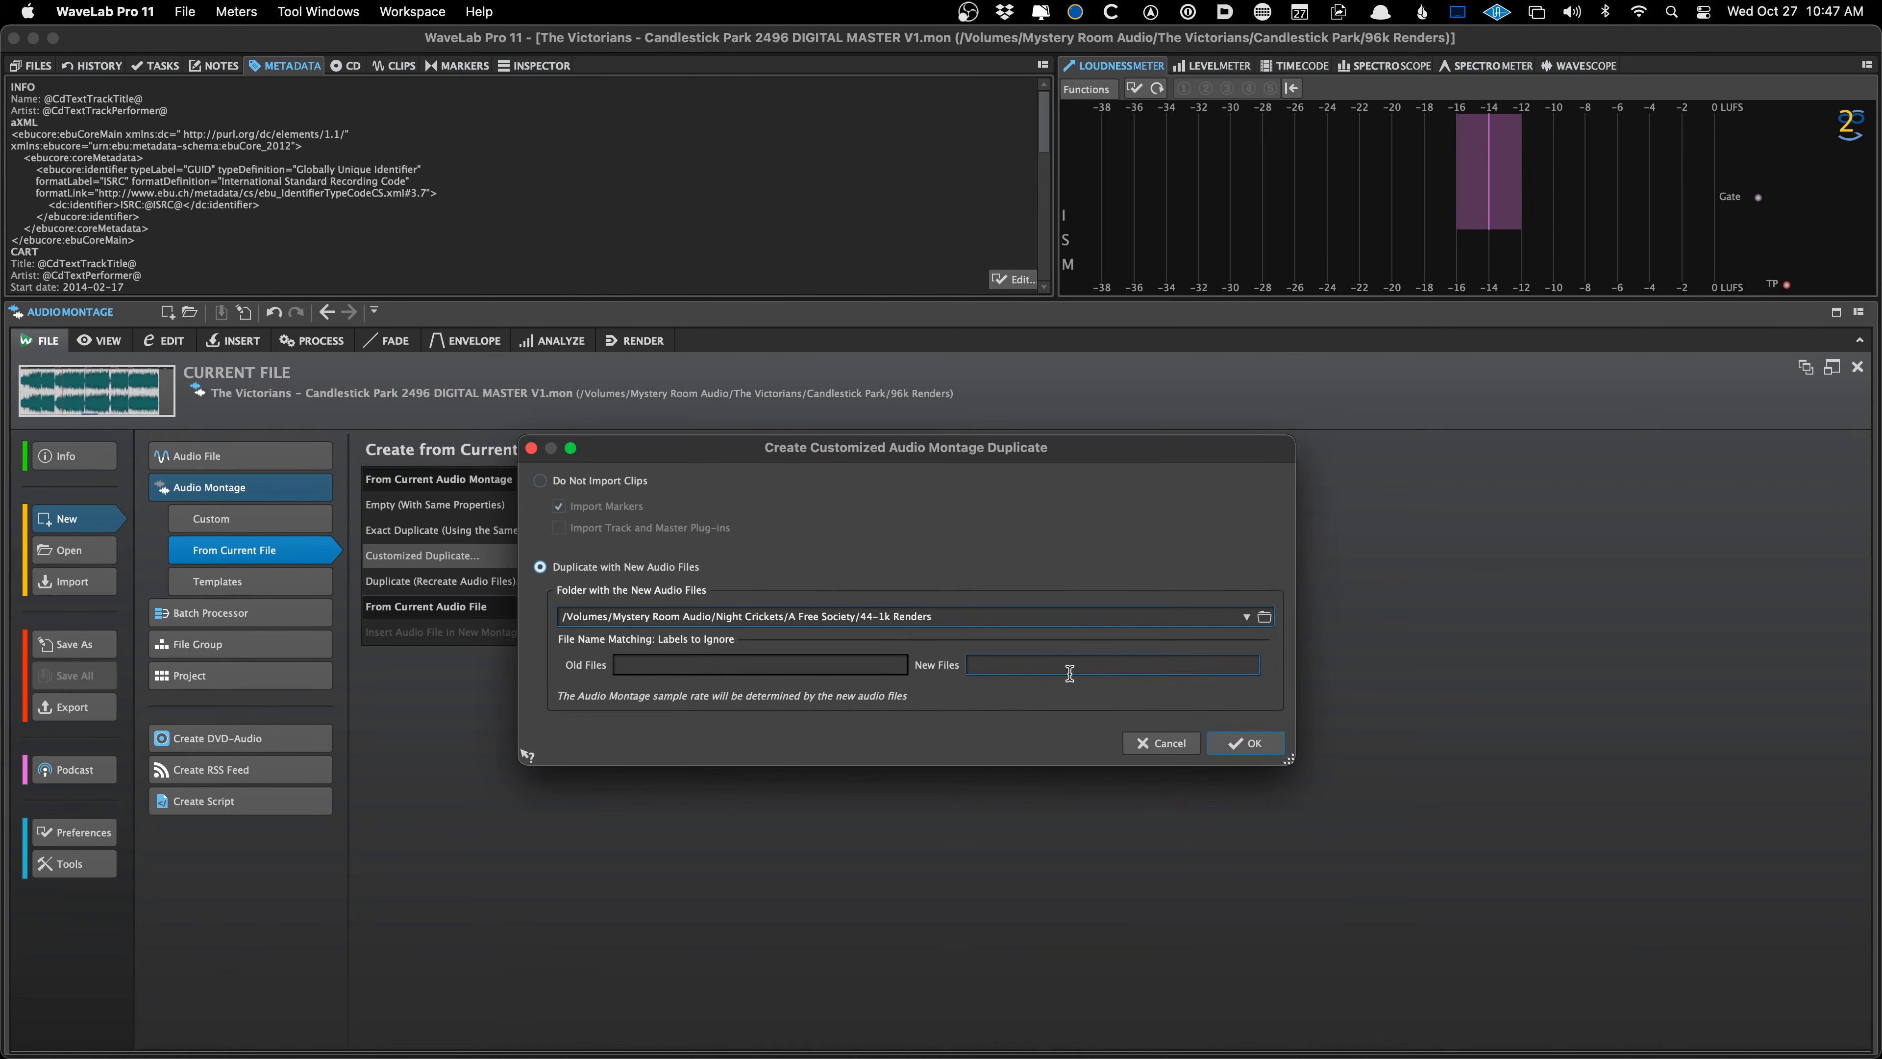
{"action": "left_click", "coordinate": [1246, 616]}
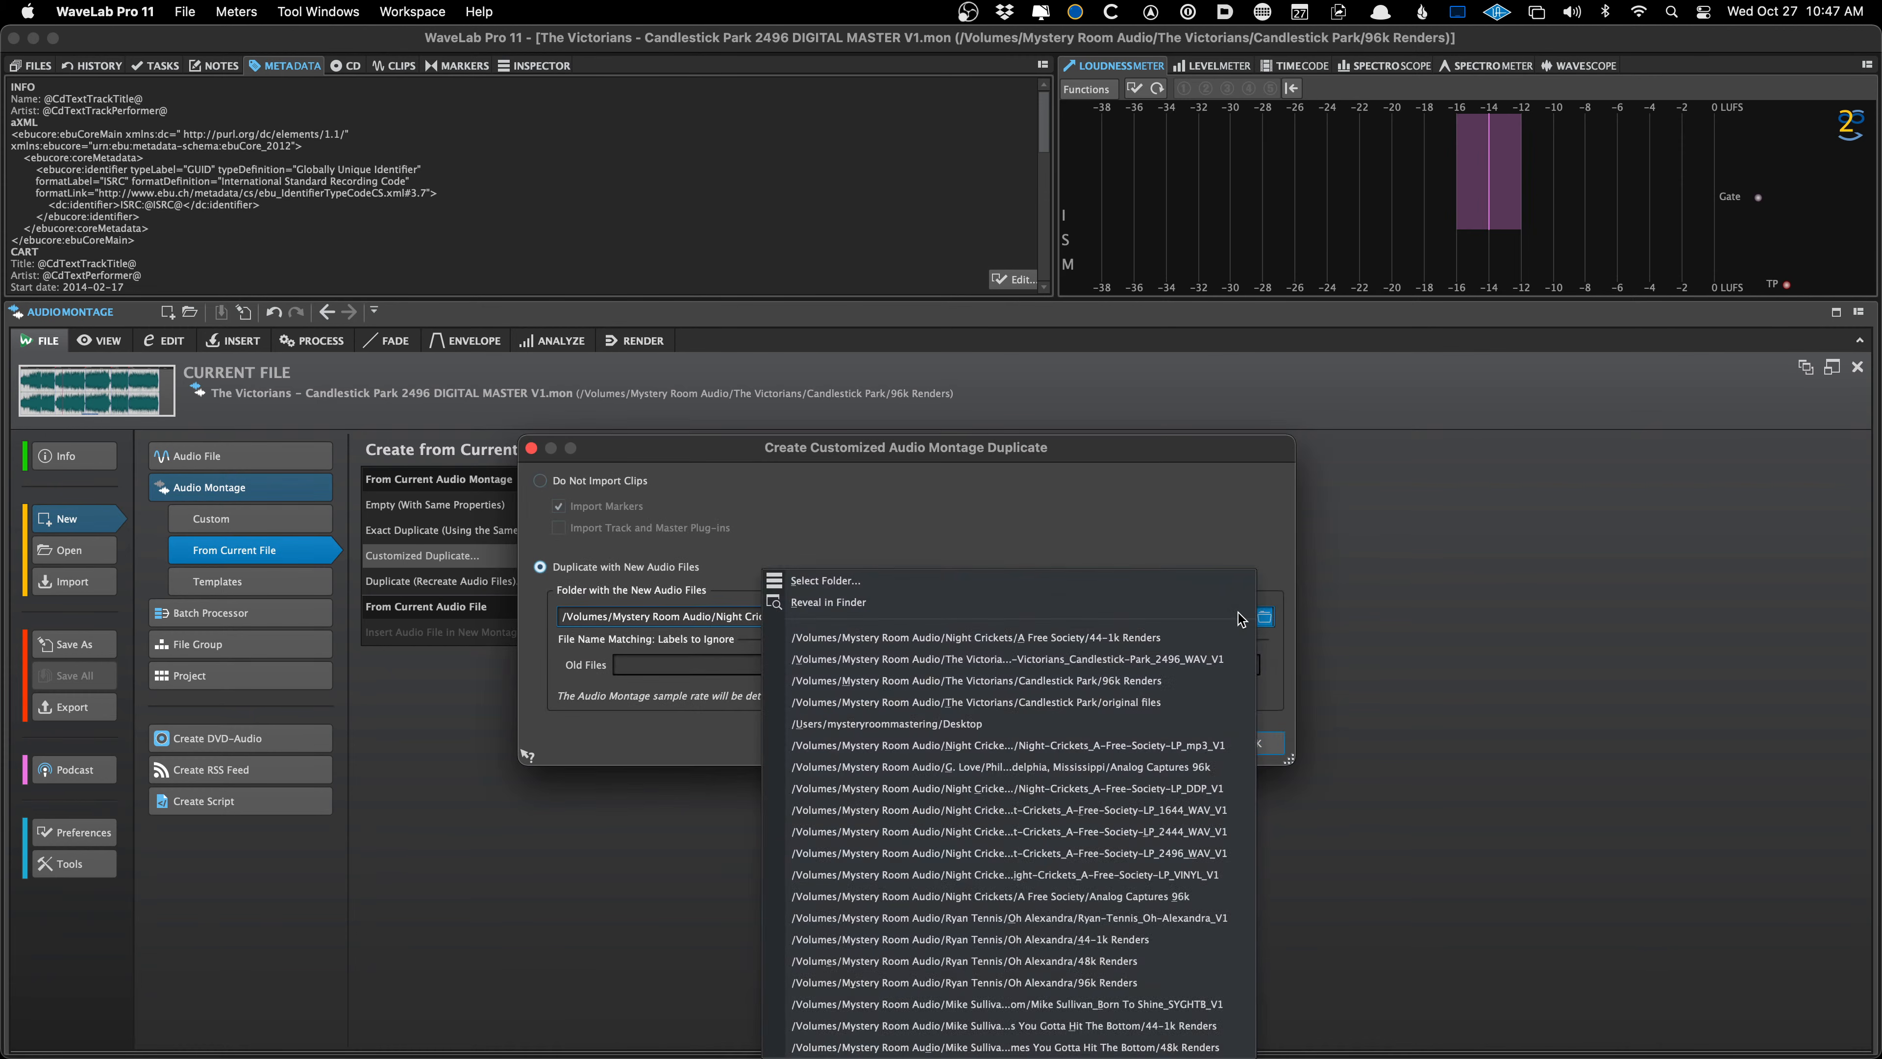
{"action": "left_click", "coordinate": [1212, 585]}
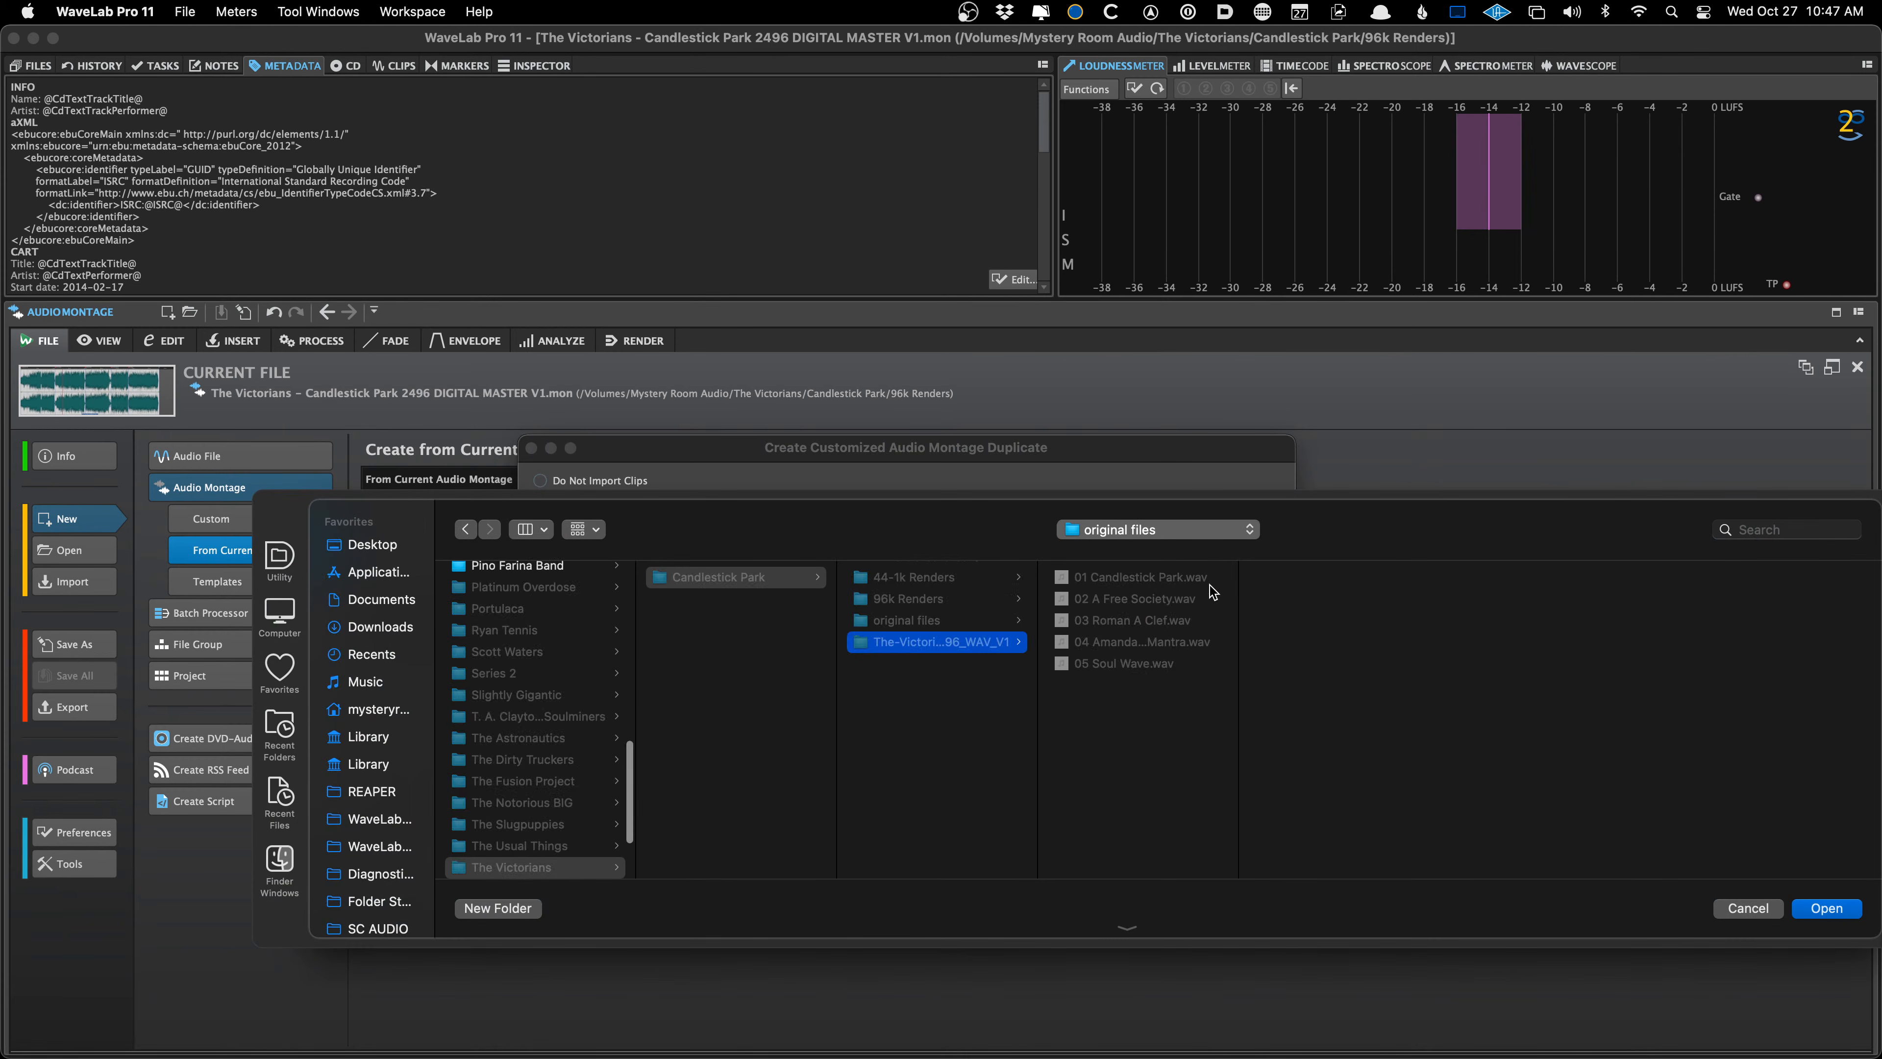
{"action": "key", "text": "Up"}
{"action": "key", "text": "Up"}
{"action": "key", "text": "Return"}
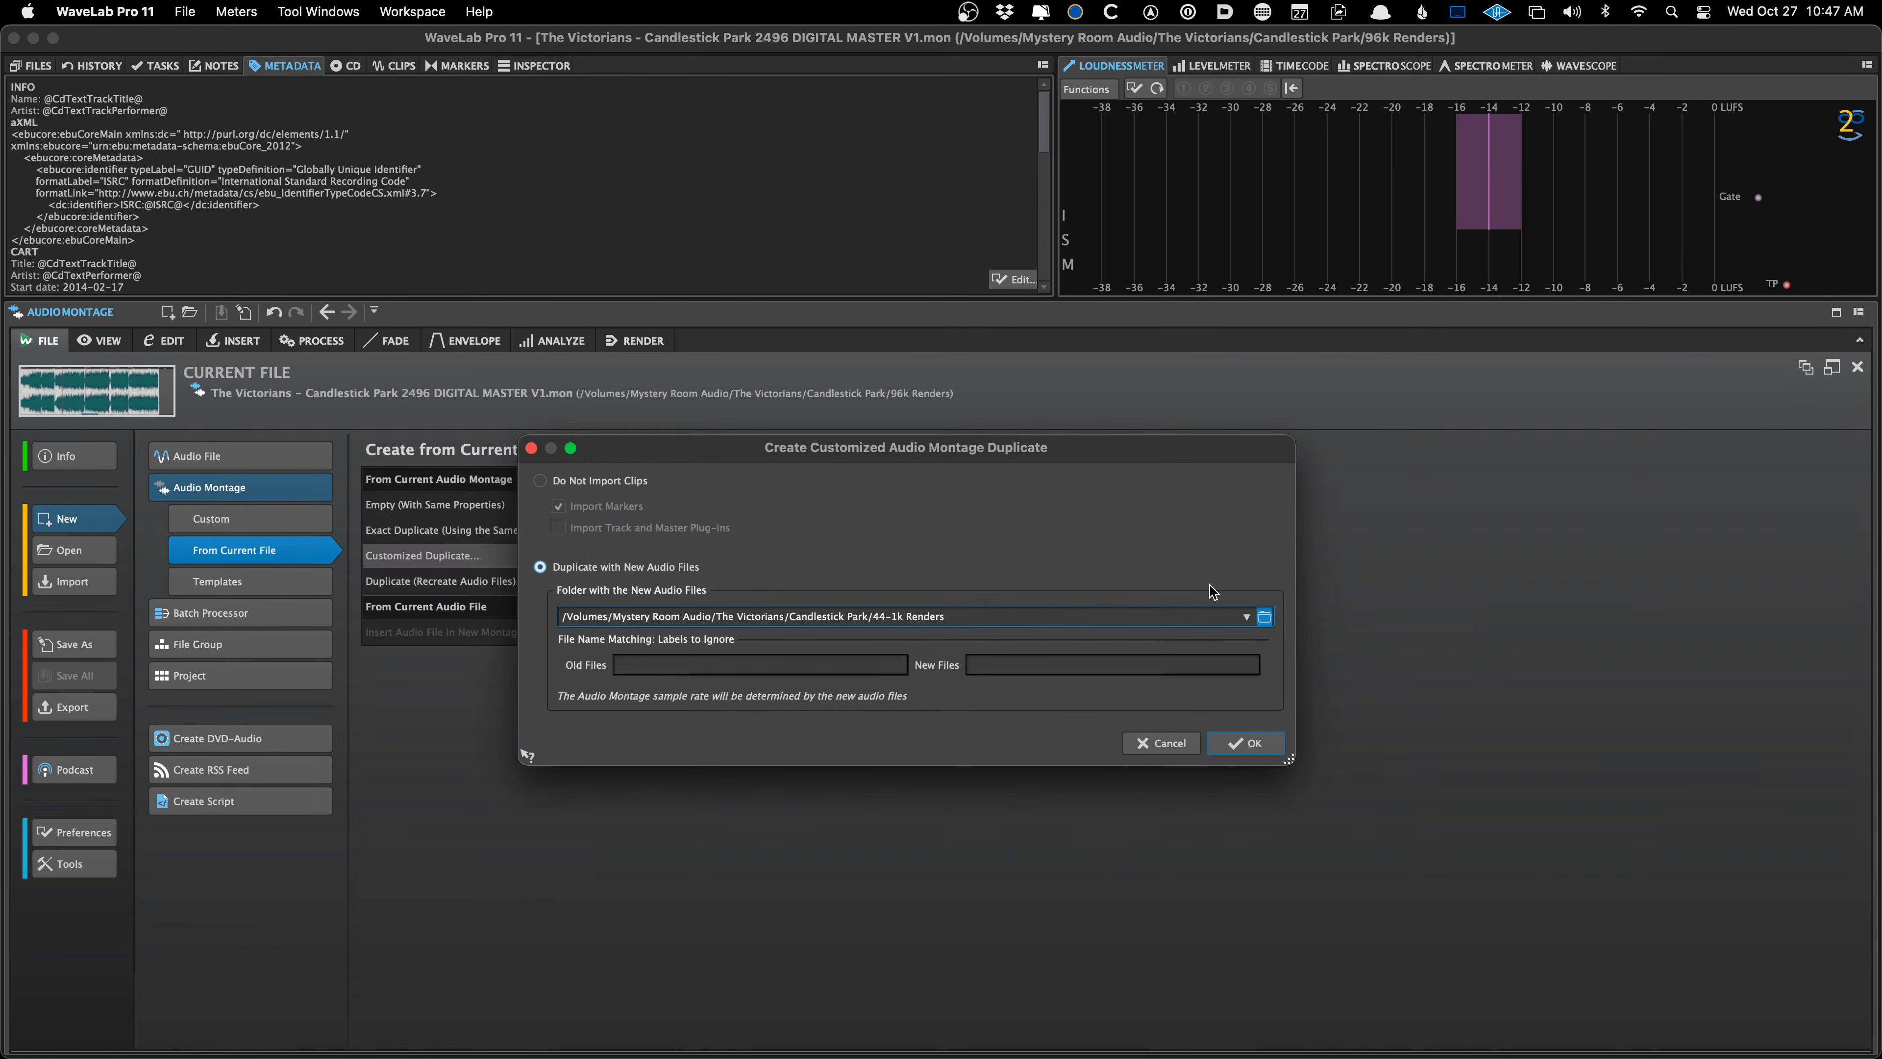
{"action": "left_click", "coordinate": [1271, 751]}
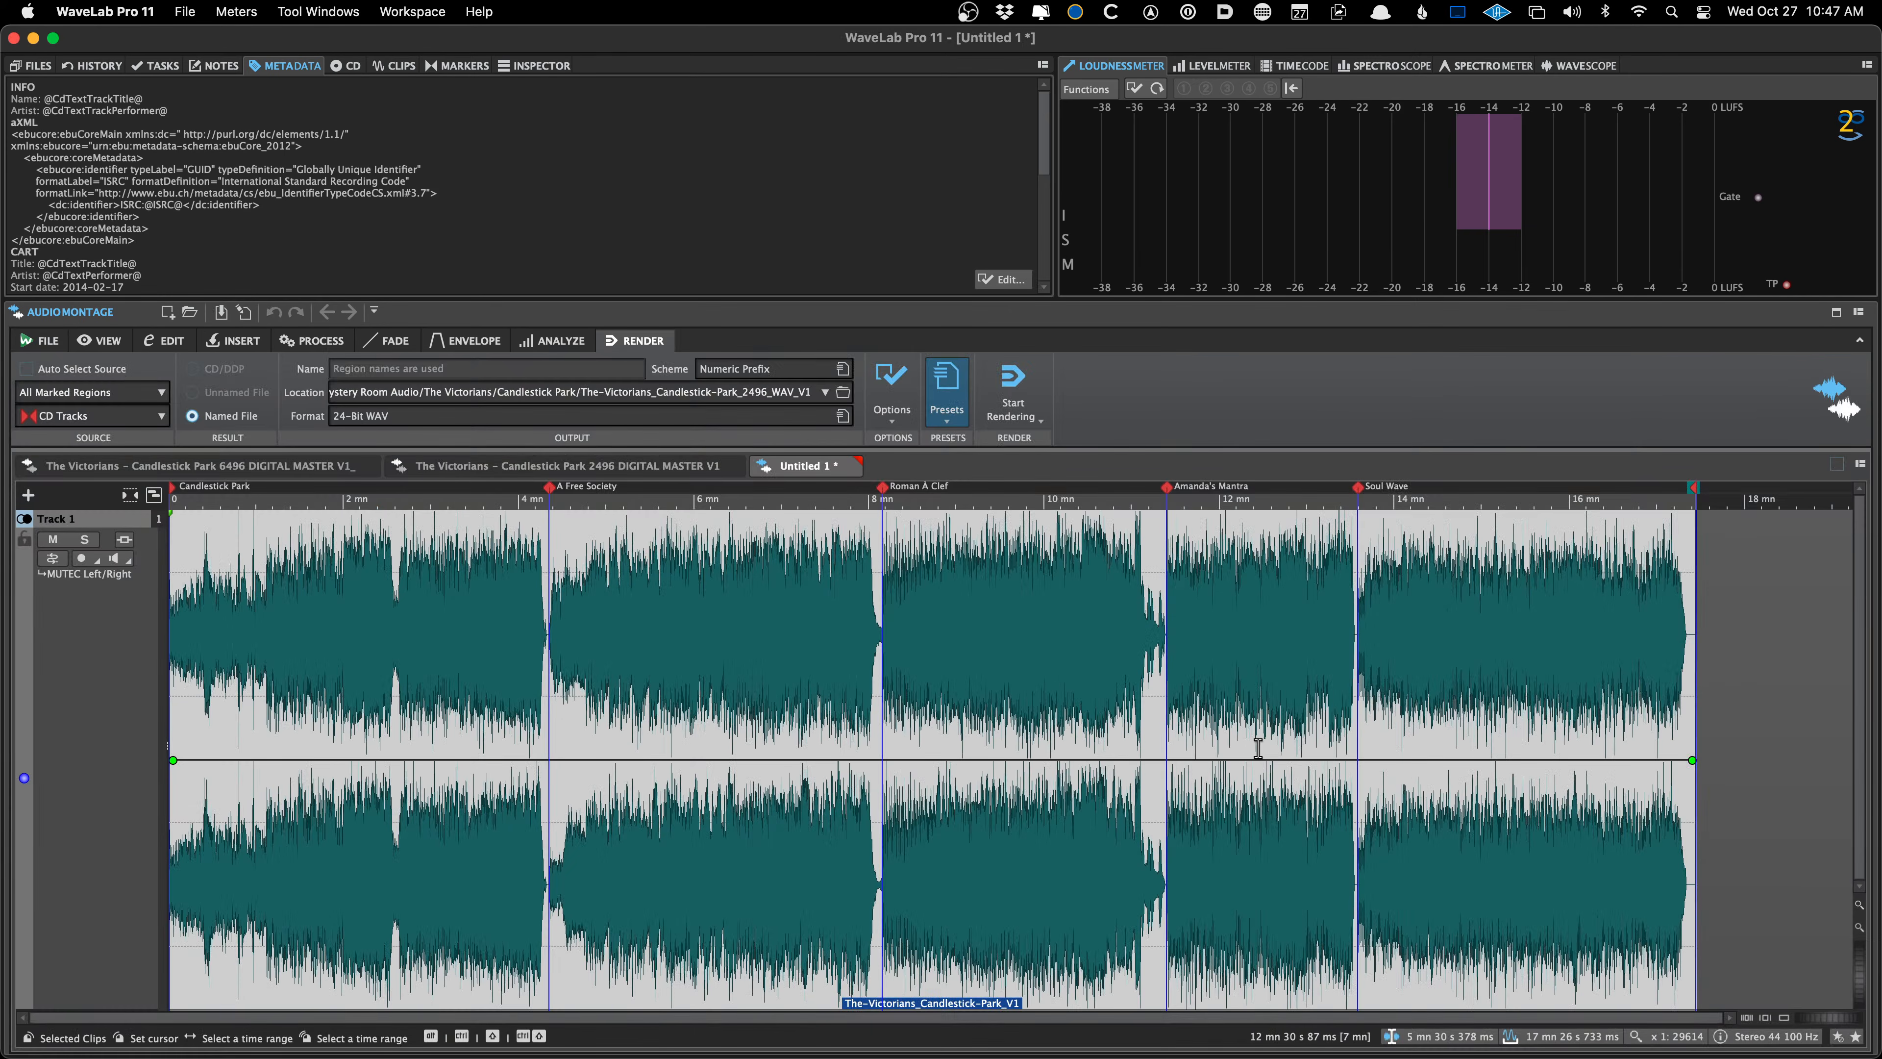
{"action": "left_click", "coordinate": [841, 469]}
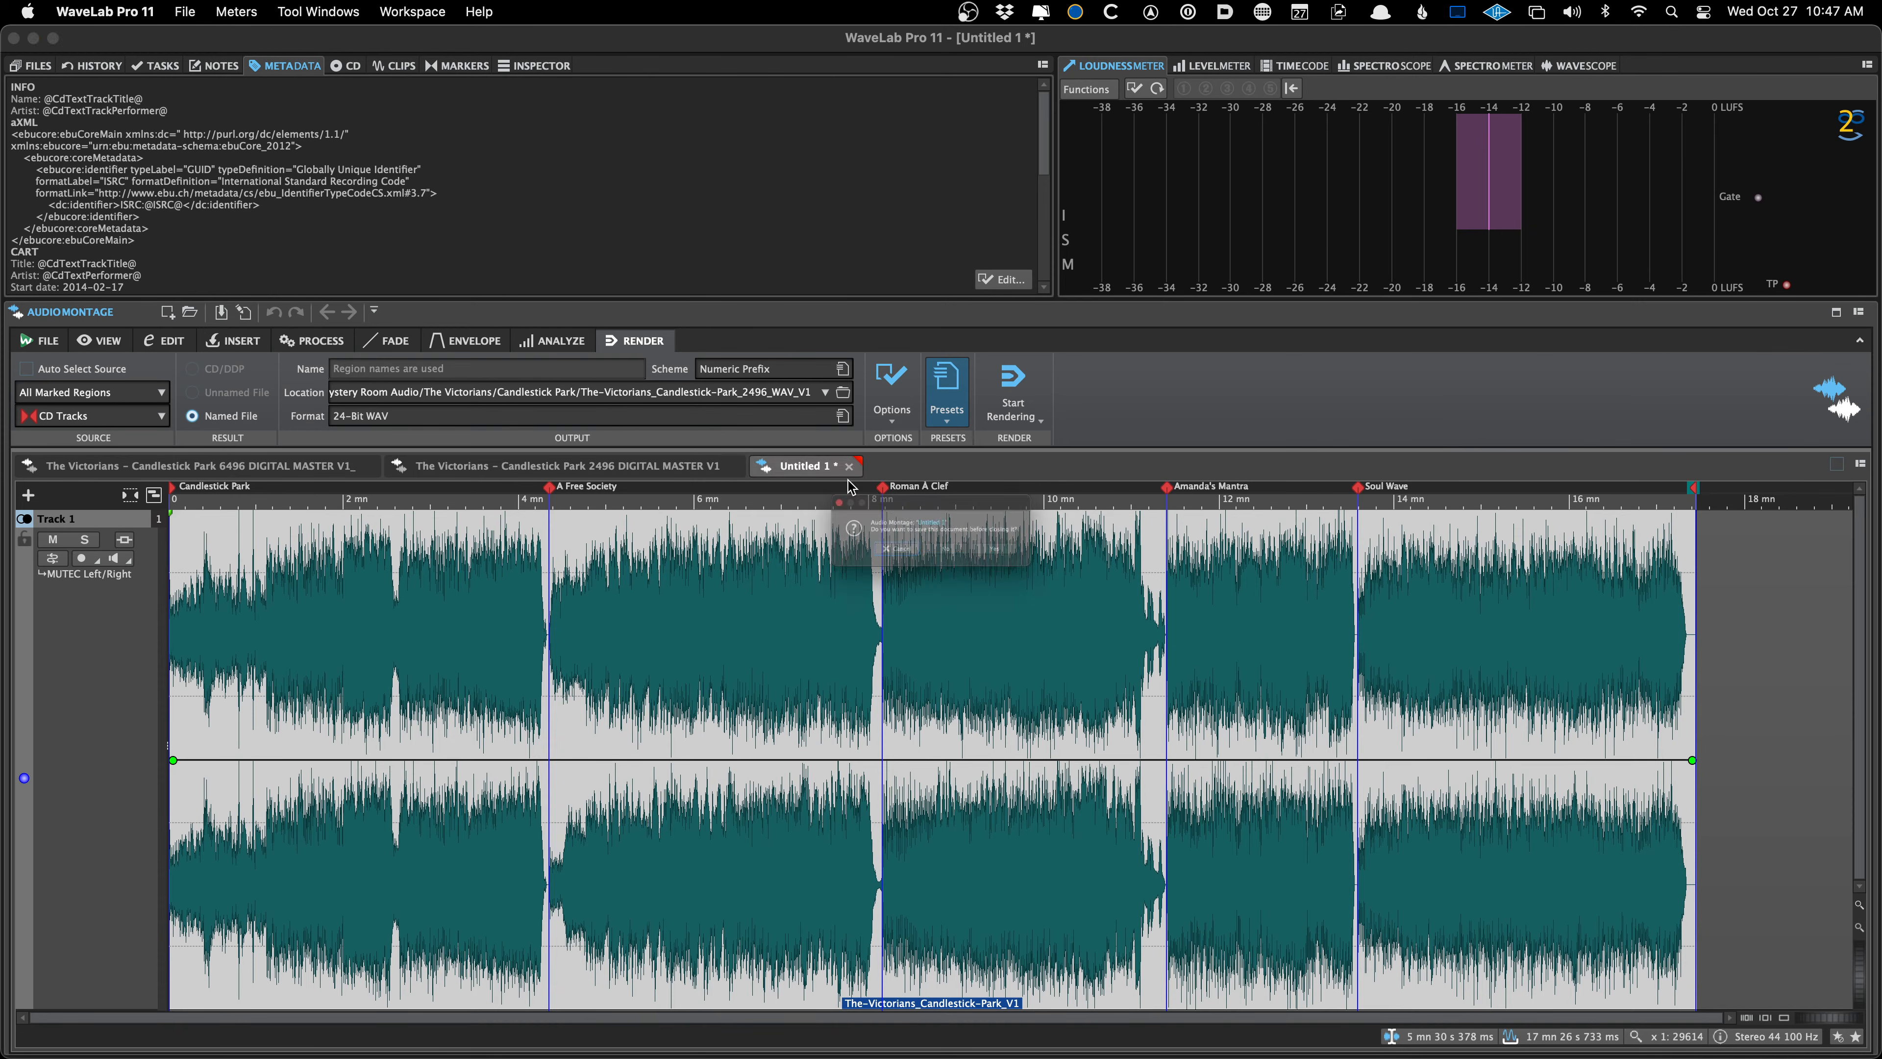
{"action": "left_click", "coordinate": [944, 561]}
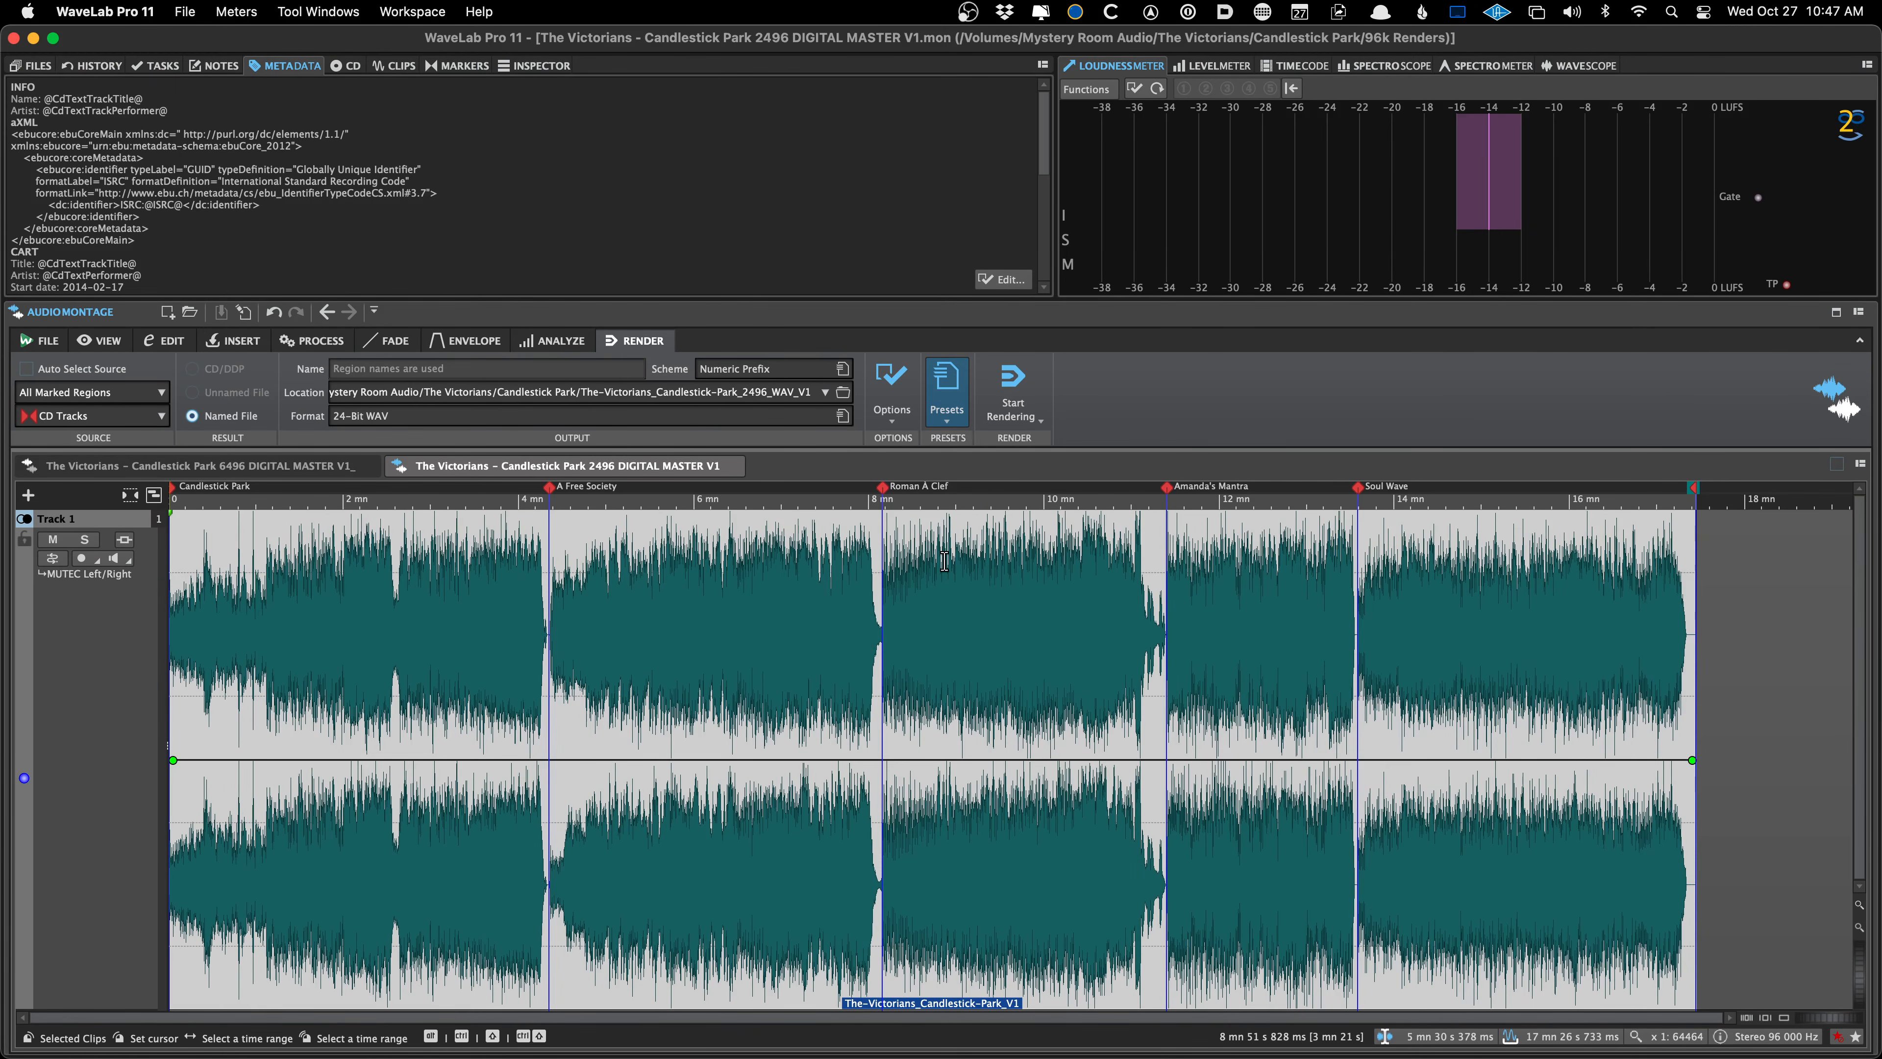
Create a customized duplicate of the 2496 montage with new audio files from Candlestick Park's 44-1k Renders folder
{"action": "key", "text": "super+d"}
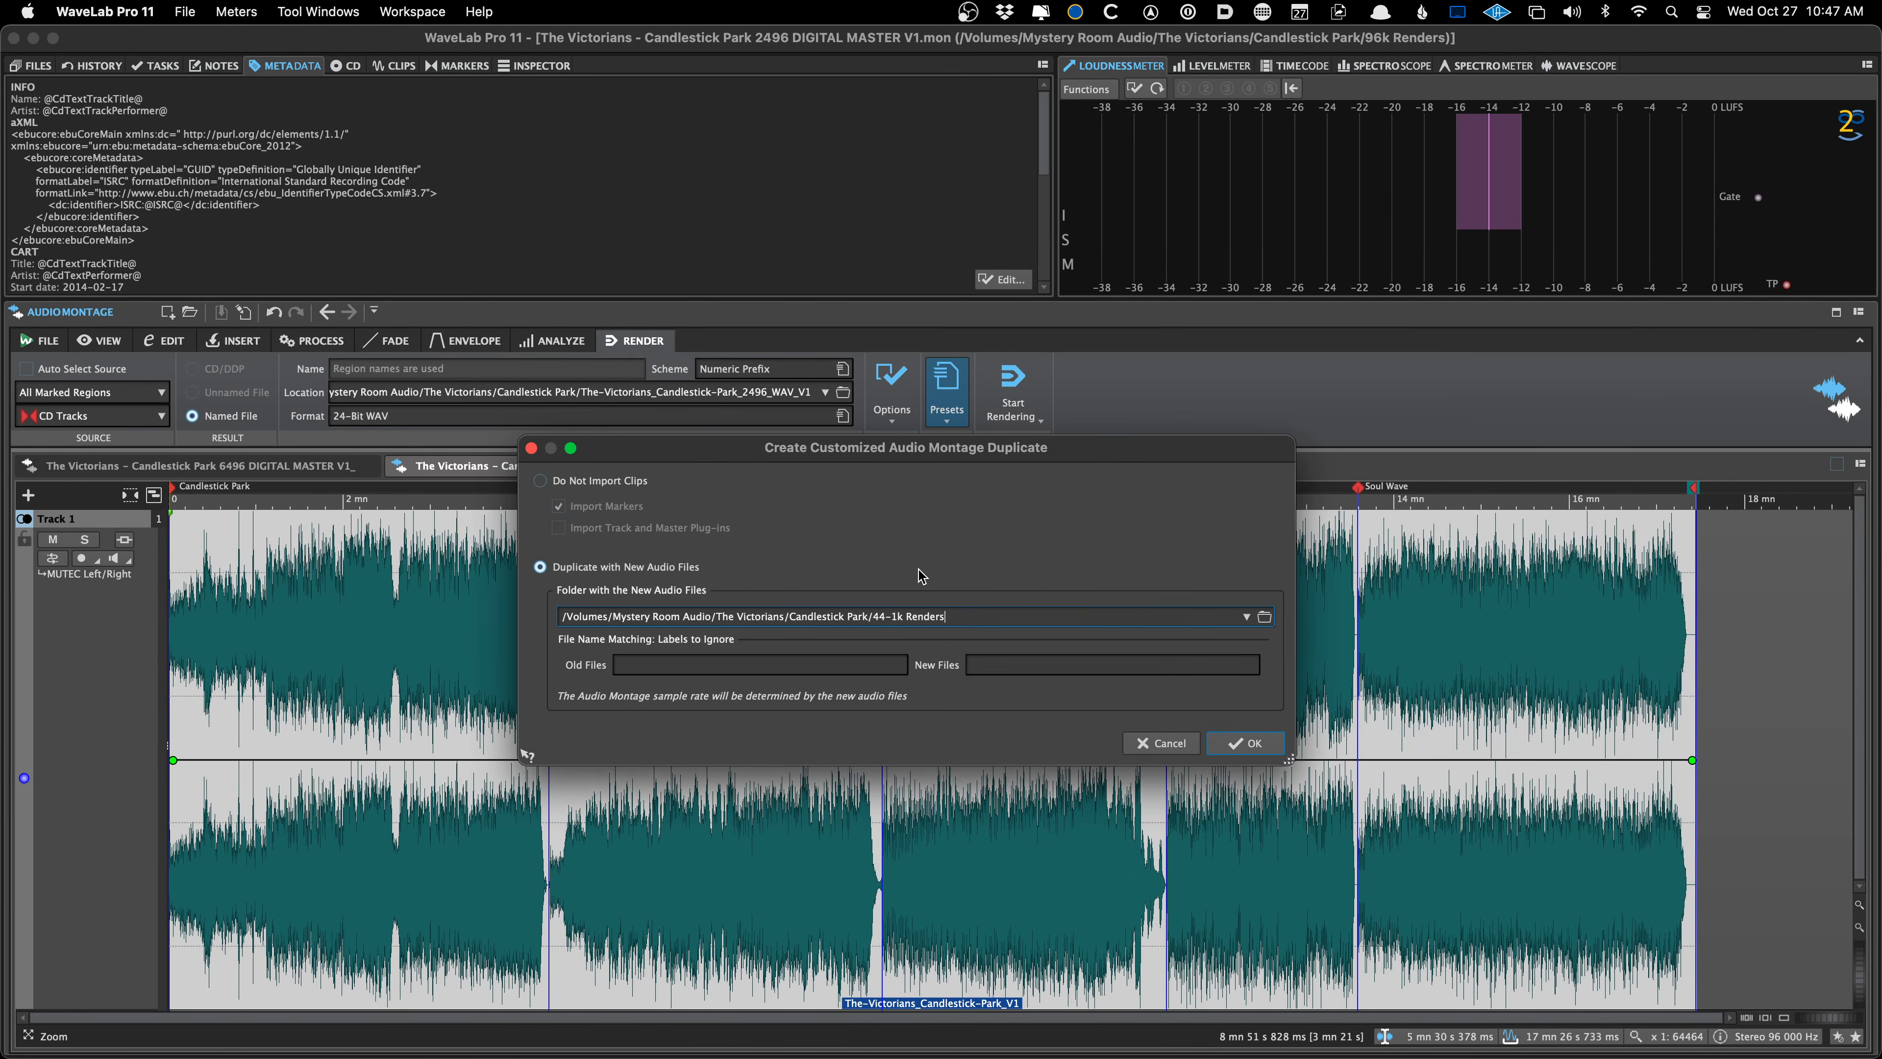
{"action": "left_click", "coordinate": [1265, 620]}
{"action": "left_click", "coordinate": [1235, 583]}
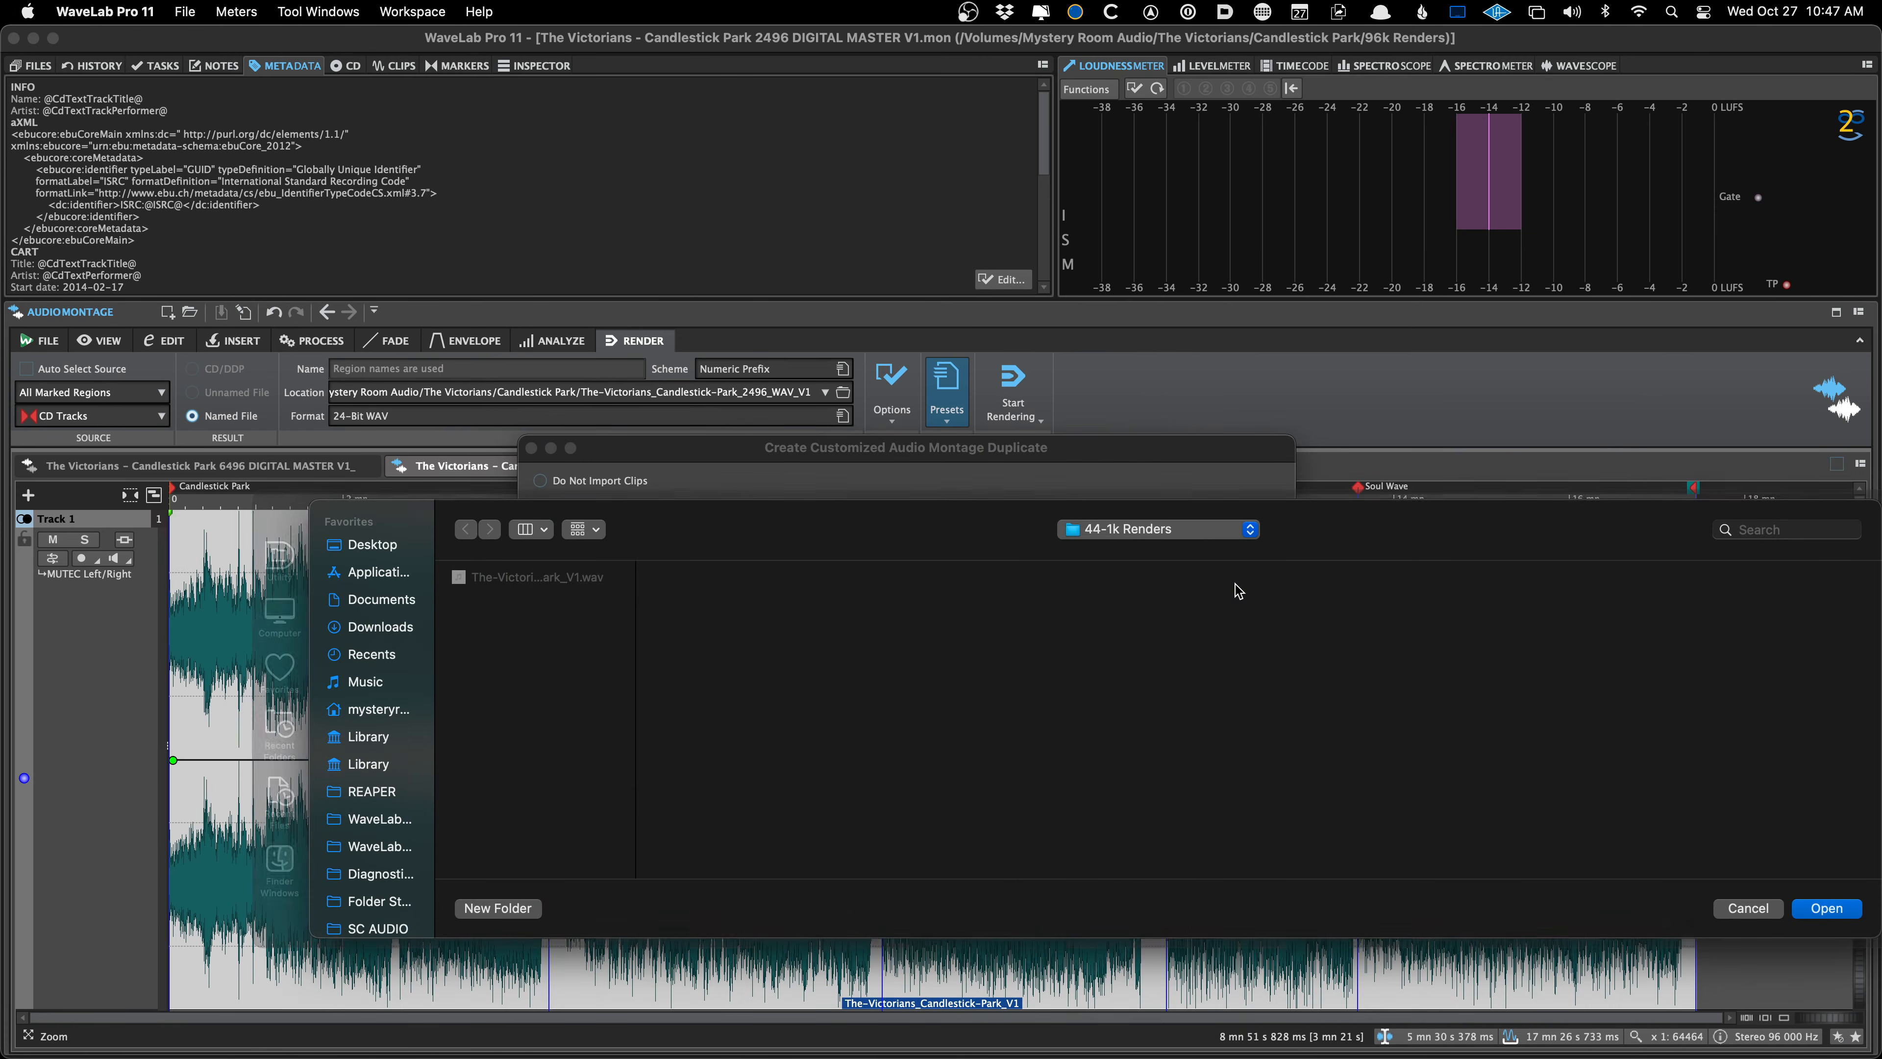
{"action": "key", "text": "Return"}
{"action": "key", "text": "Return"}
Save the new montage in 44-1k Renders as The Victorians - Candlestick Park 2444 DIGITAL MASTER V1
{"action": "key", "text": "super+s"}
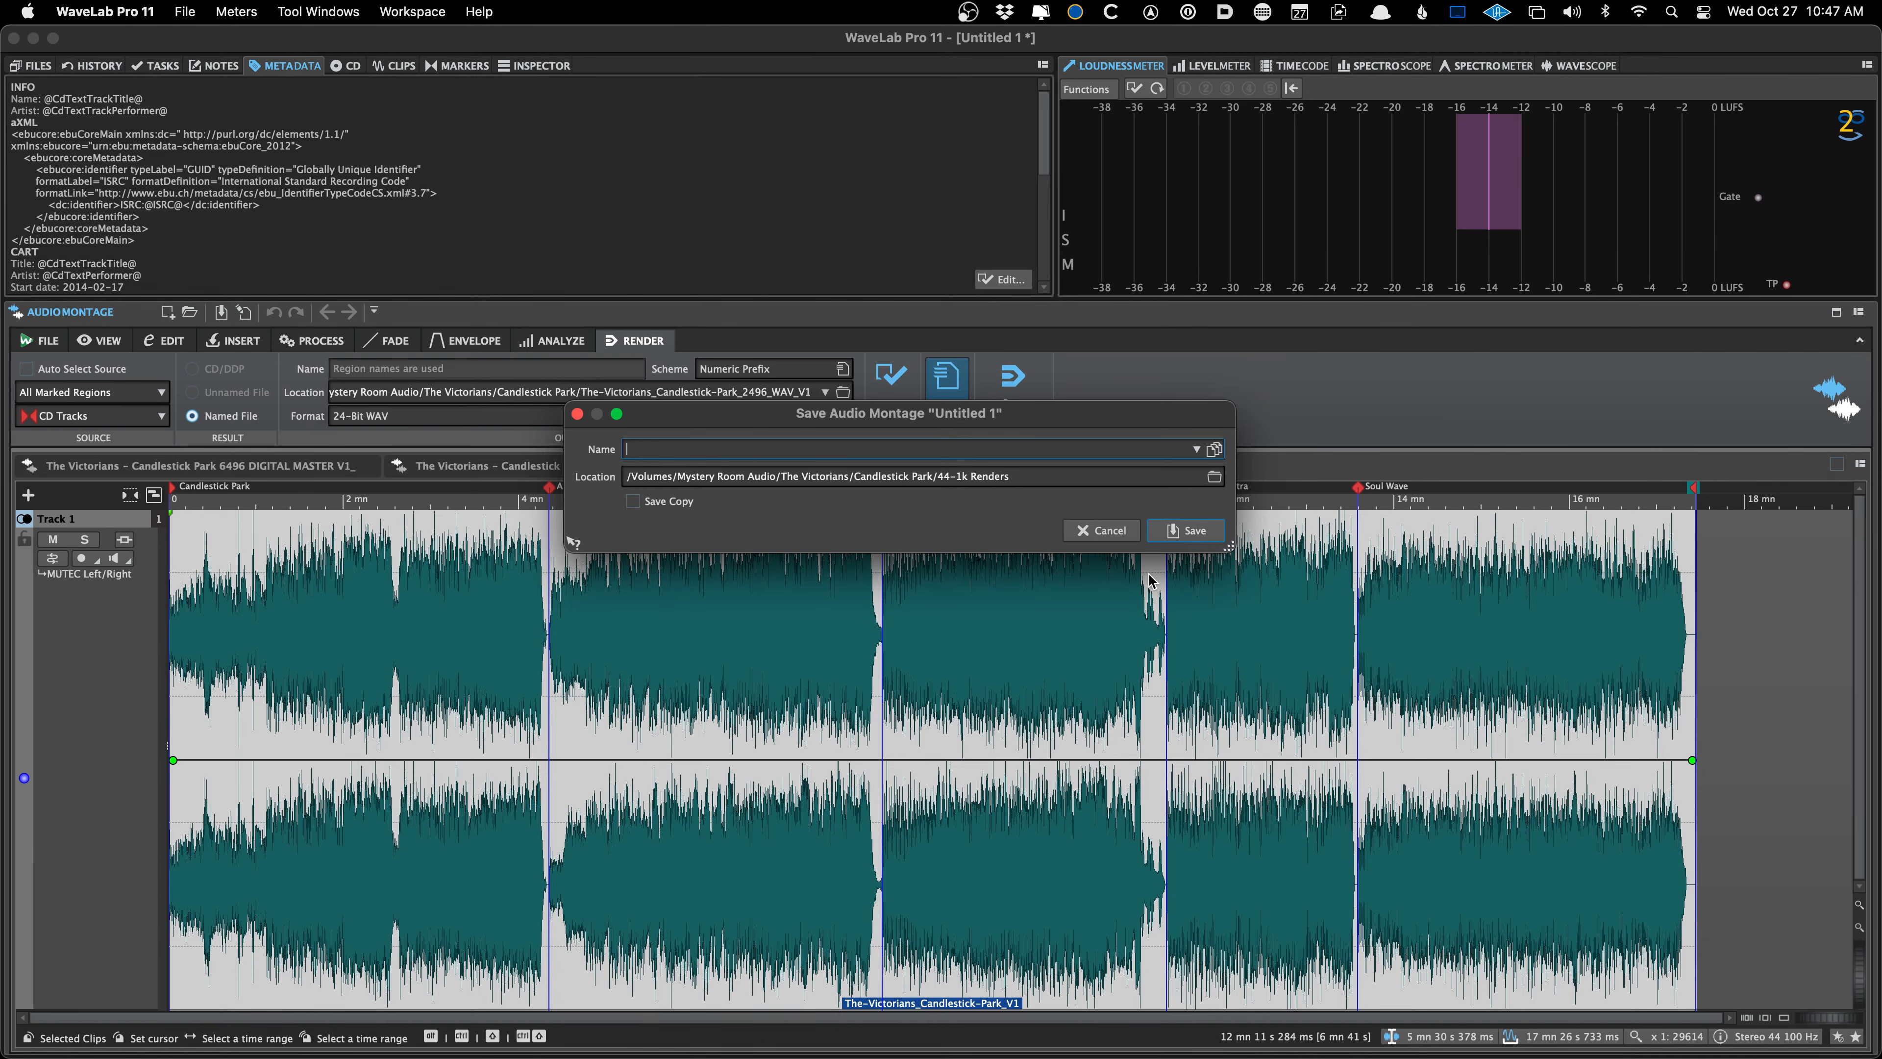
{"action": "type", "text": "The Victorians - Candlestick Park 2496 DIGITAL MASTER V1"}
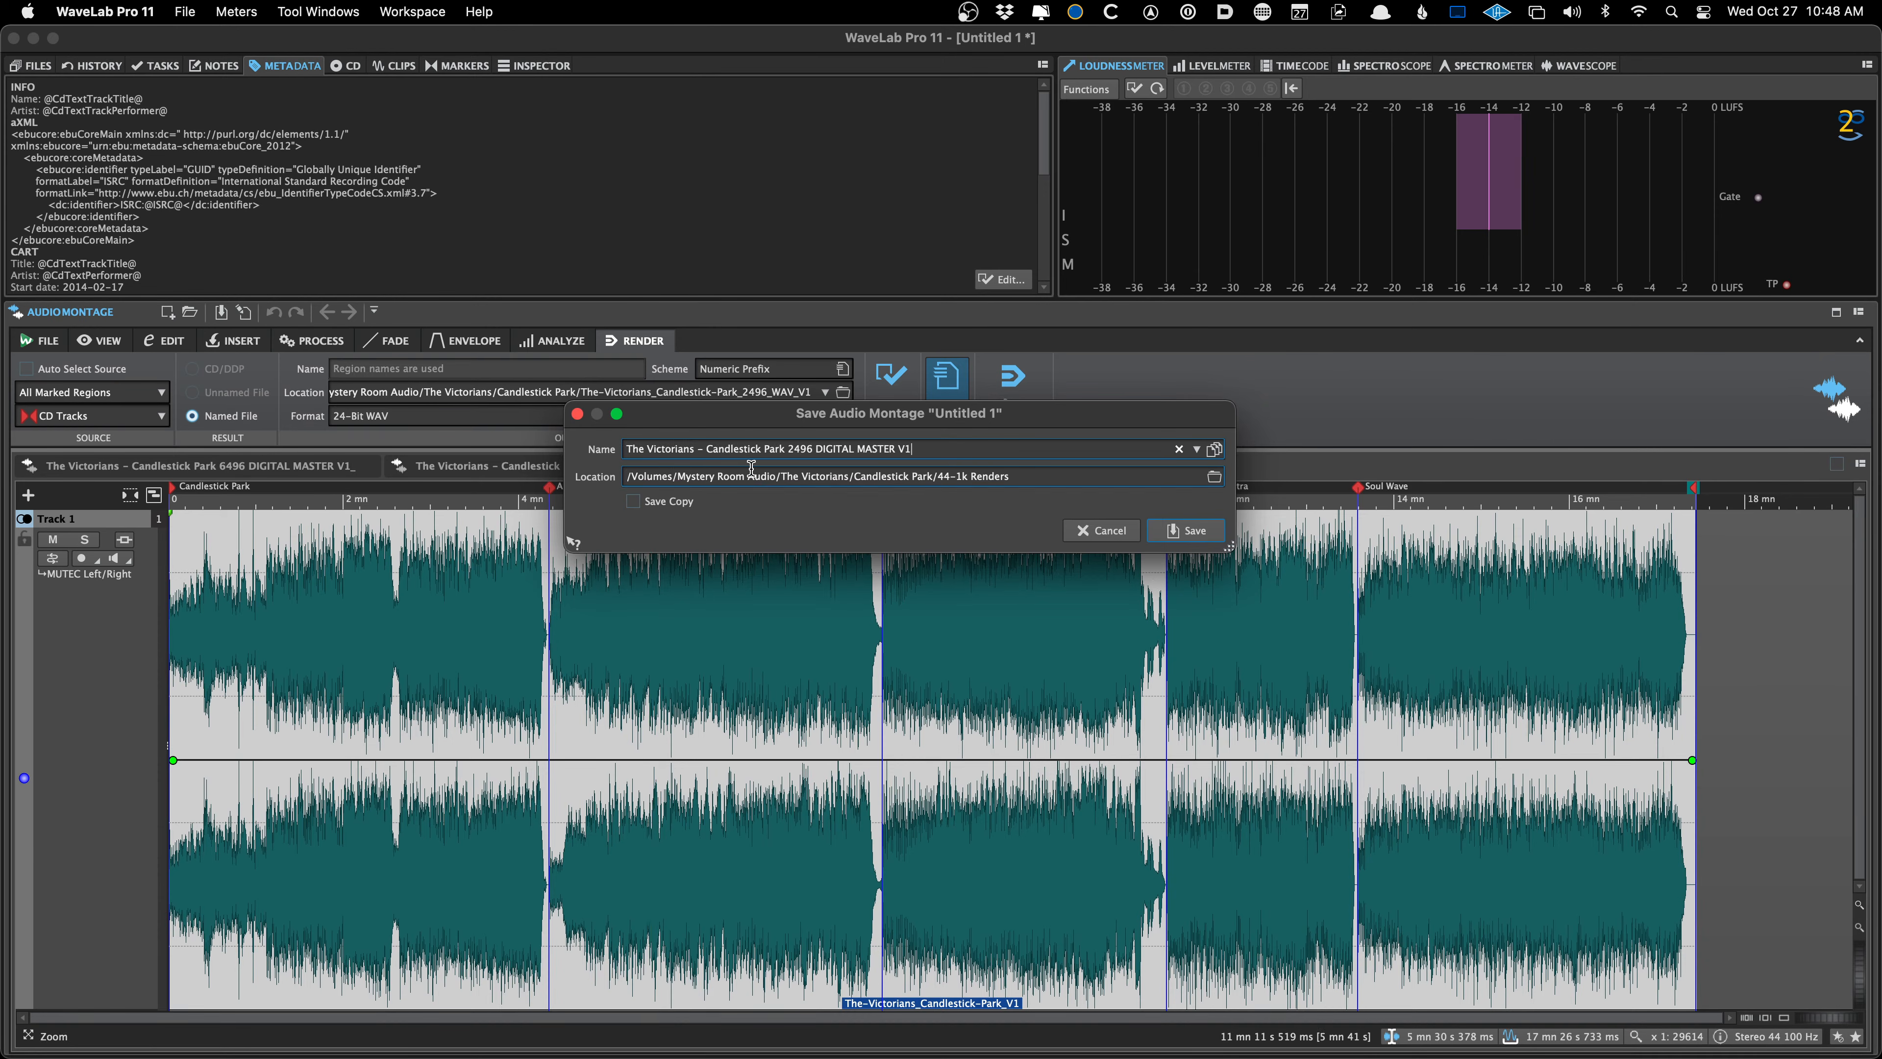
{"action": "double_click", "coordinate": [799, 449]}
{"action": "type", "text": "2444"}
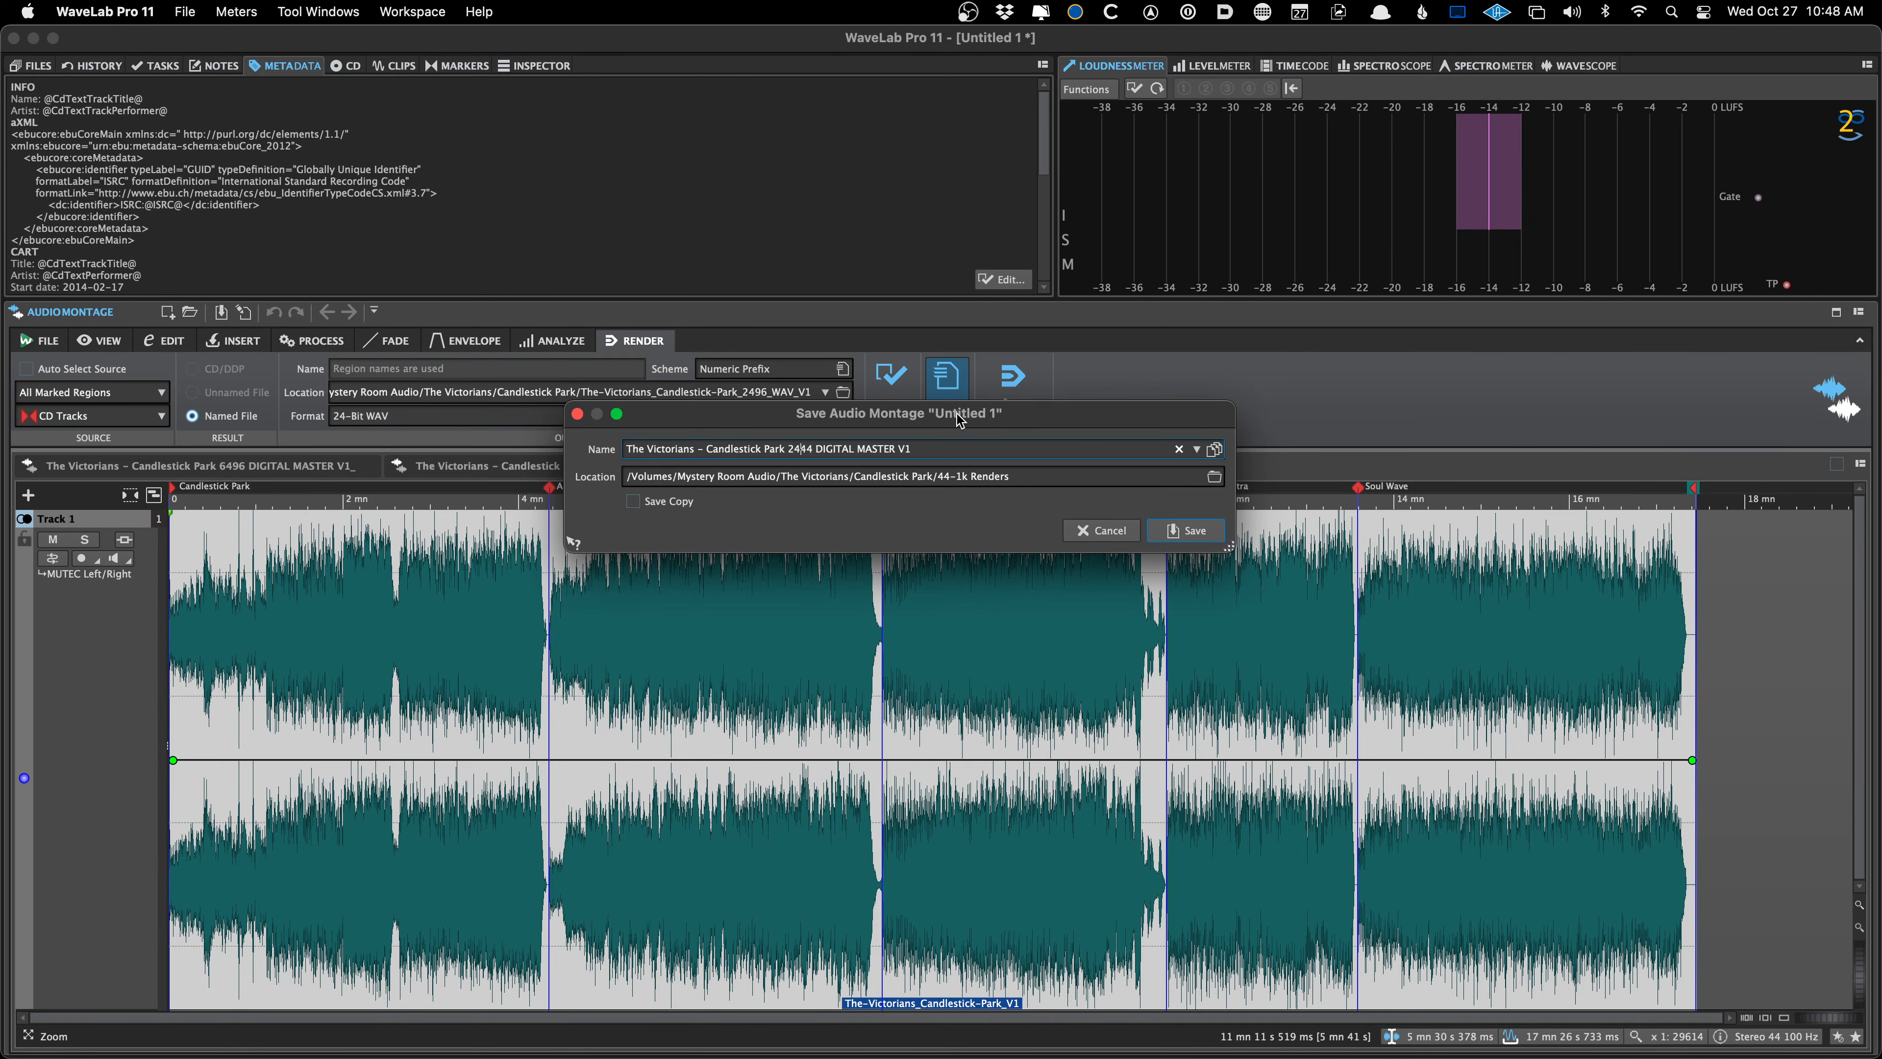
{"action": "key", "text": "Return"}
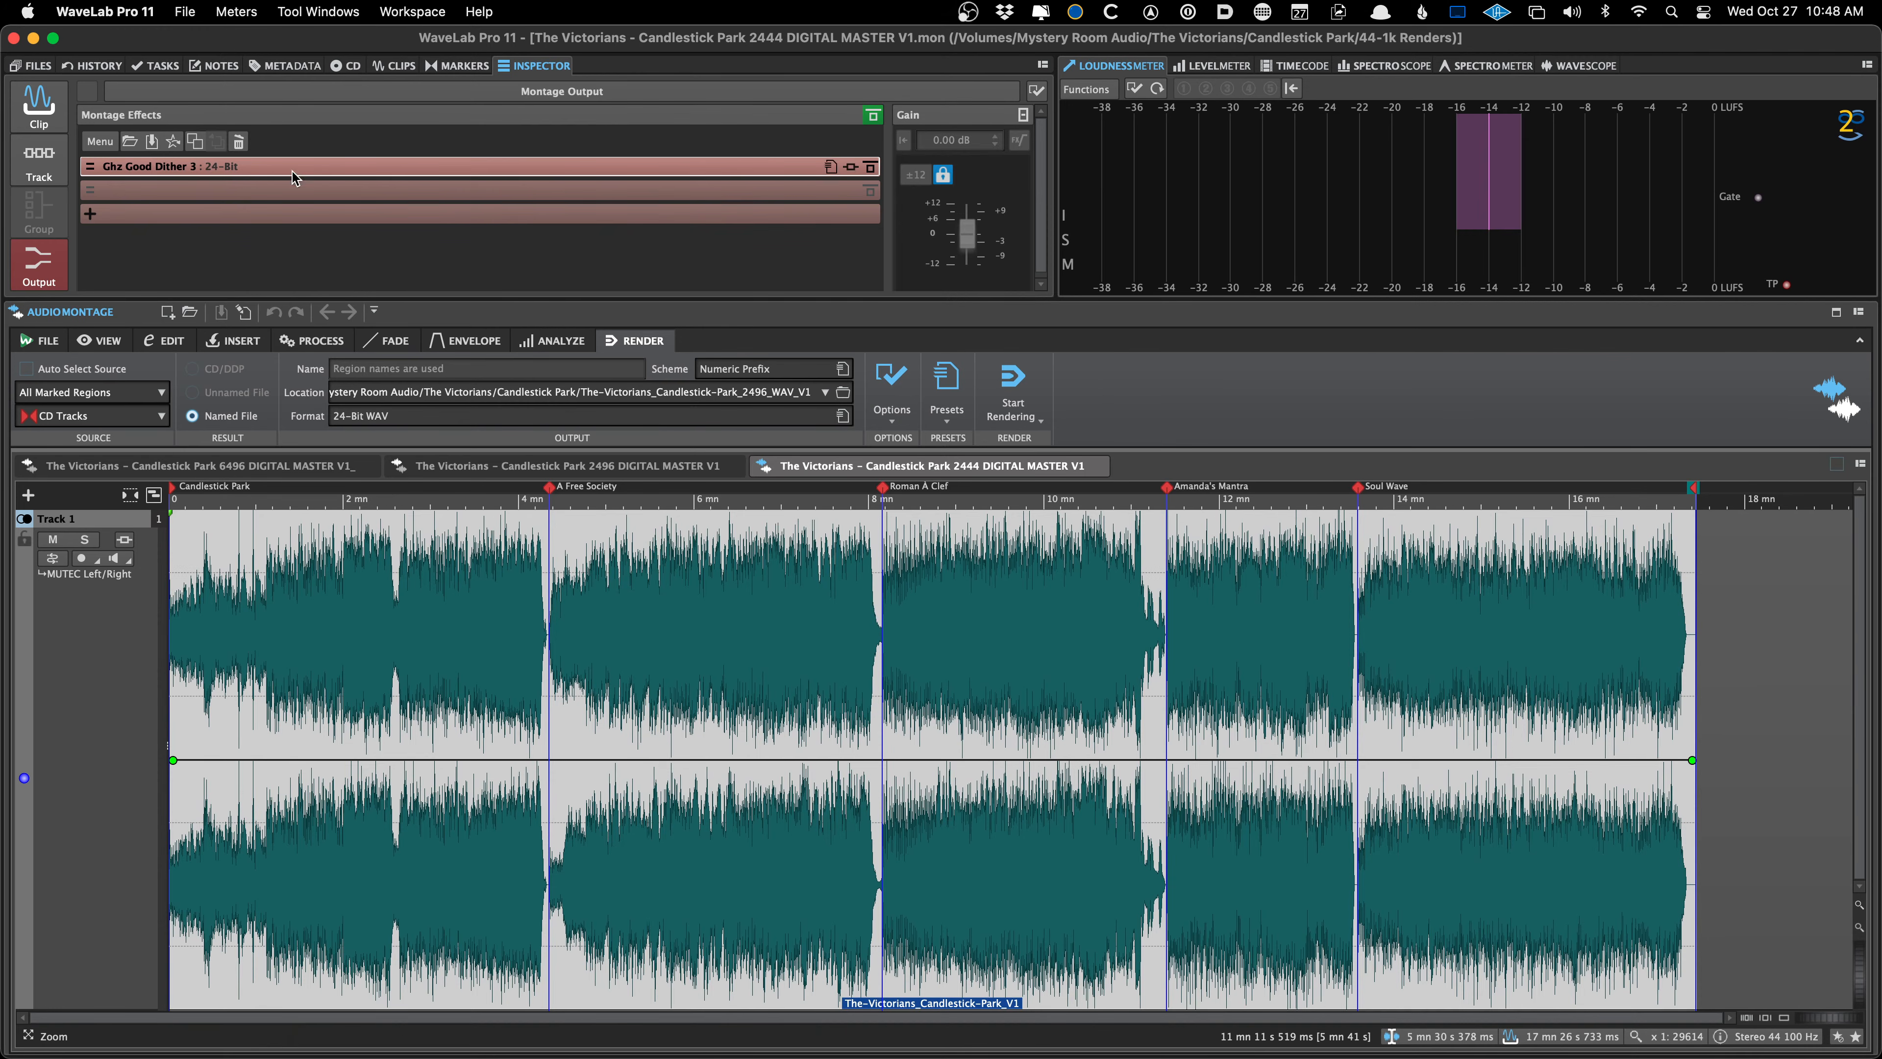
Change the render output folder to The-Victorians_Candlestick-Park_2444_WAV_V1 and render the CD tracks as 24-bit WAV files
{"action": "left_click", "coordinate": [949, 415]}
{"action": "left_click", "coordinate": [950, 420]}
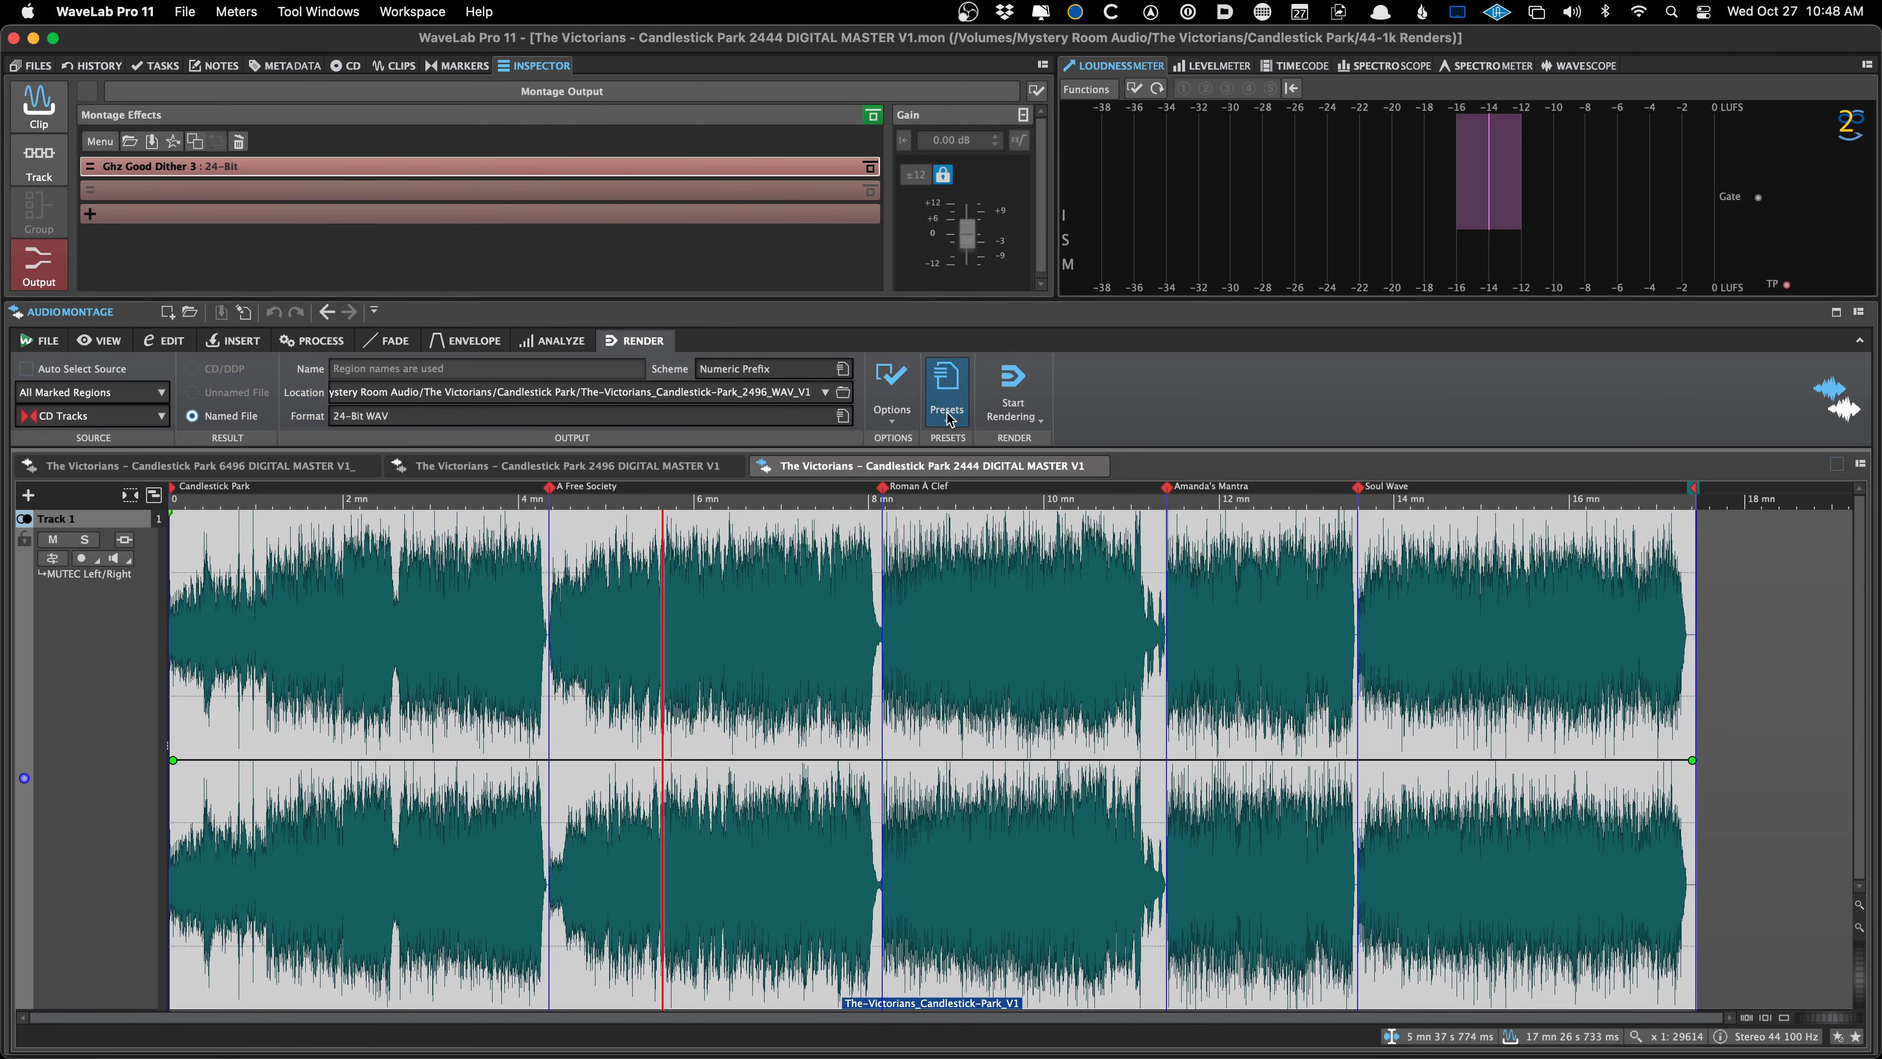
{"action": "left_click", "coordinate": [768, 395]}
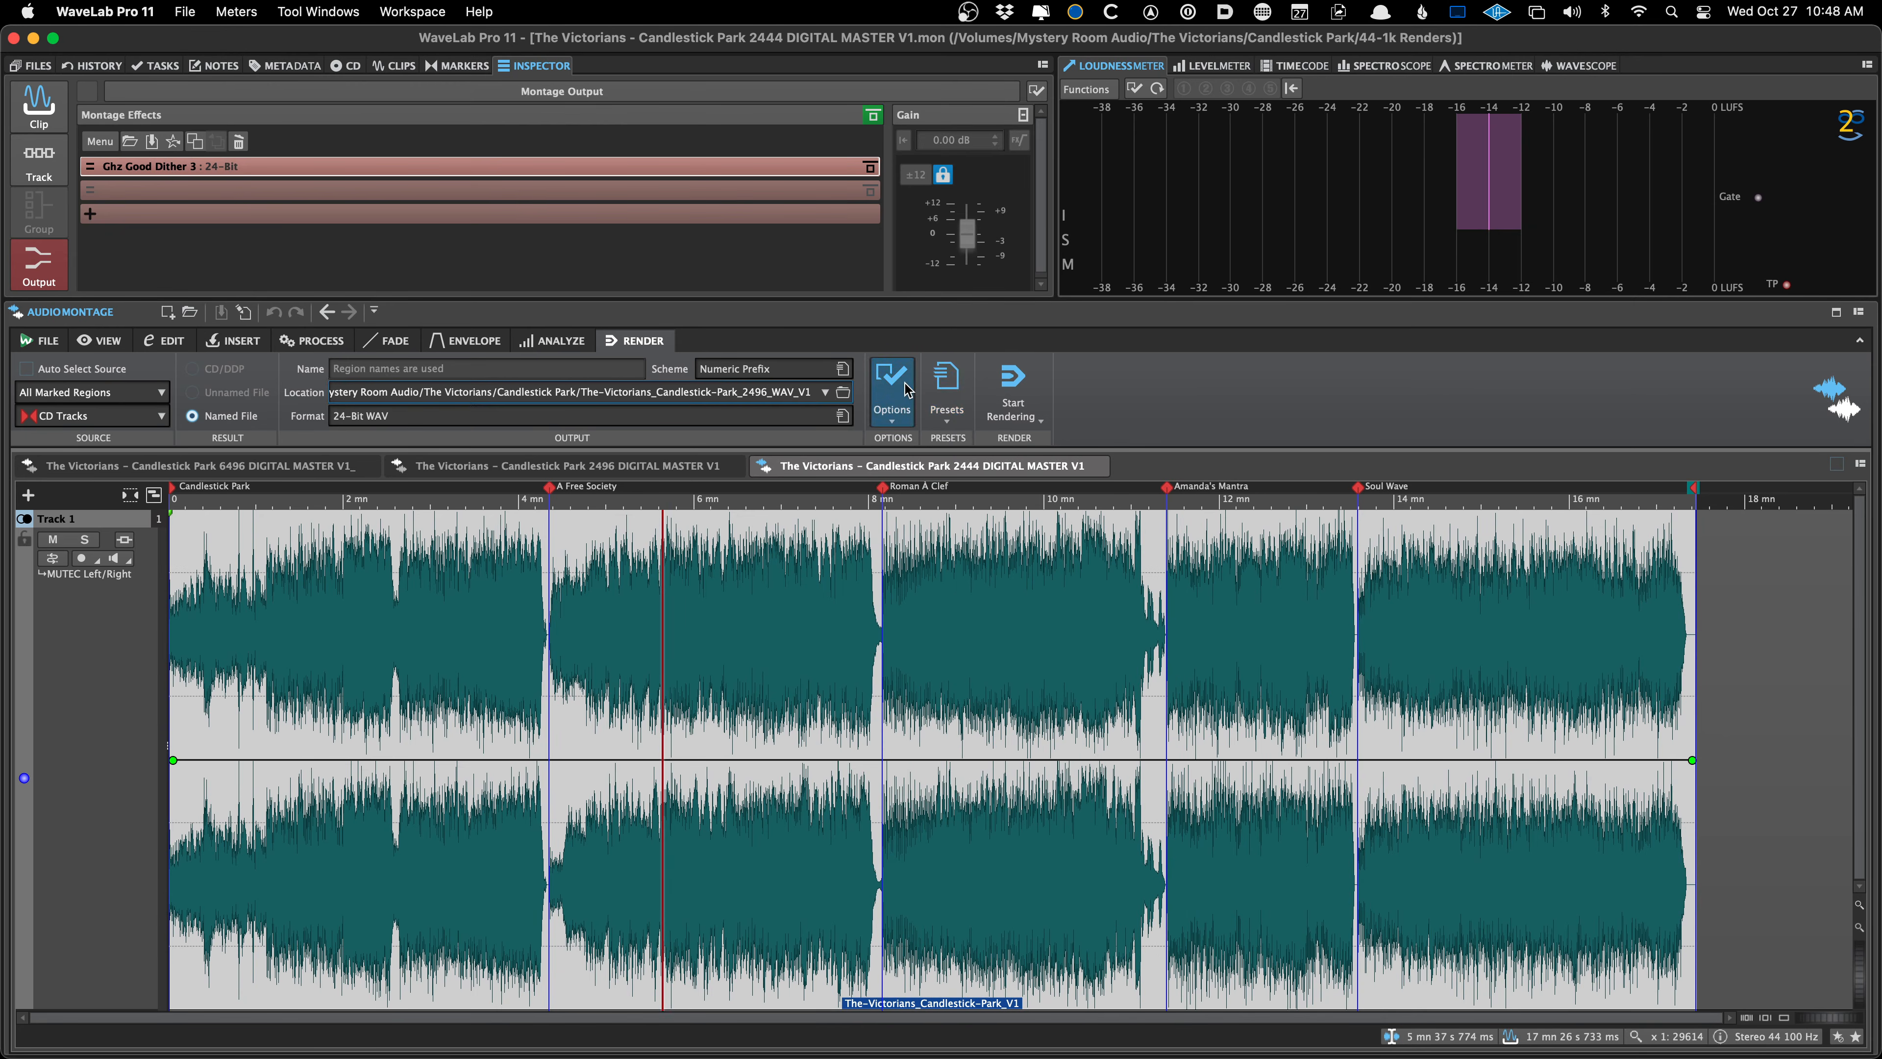
{"action": "key", "text": "BackSpace"}
{"action": "key", "text": "BackSpace"}
{"action": "type", "text": "44"}
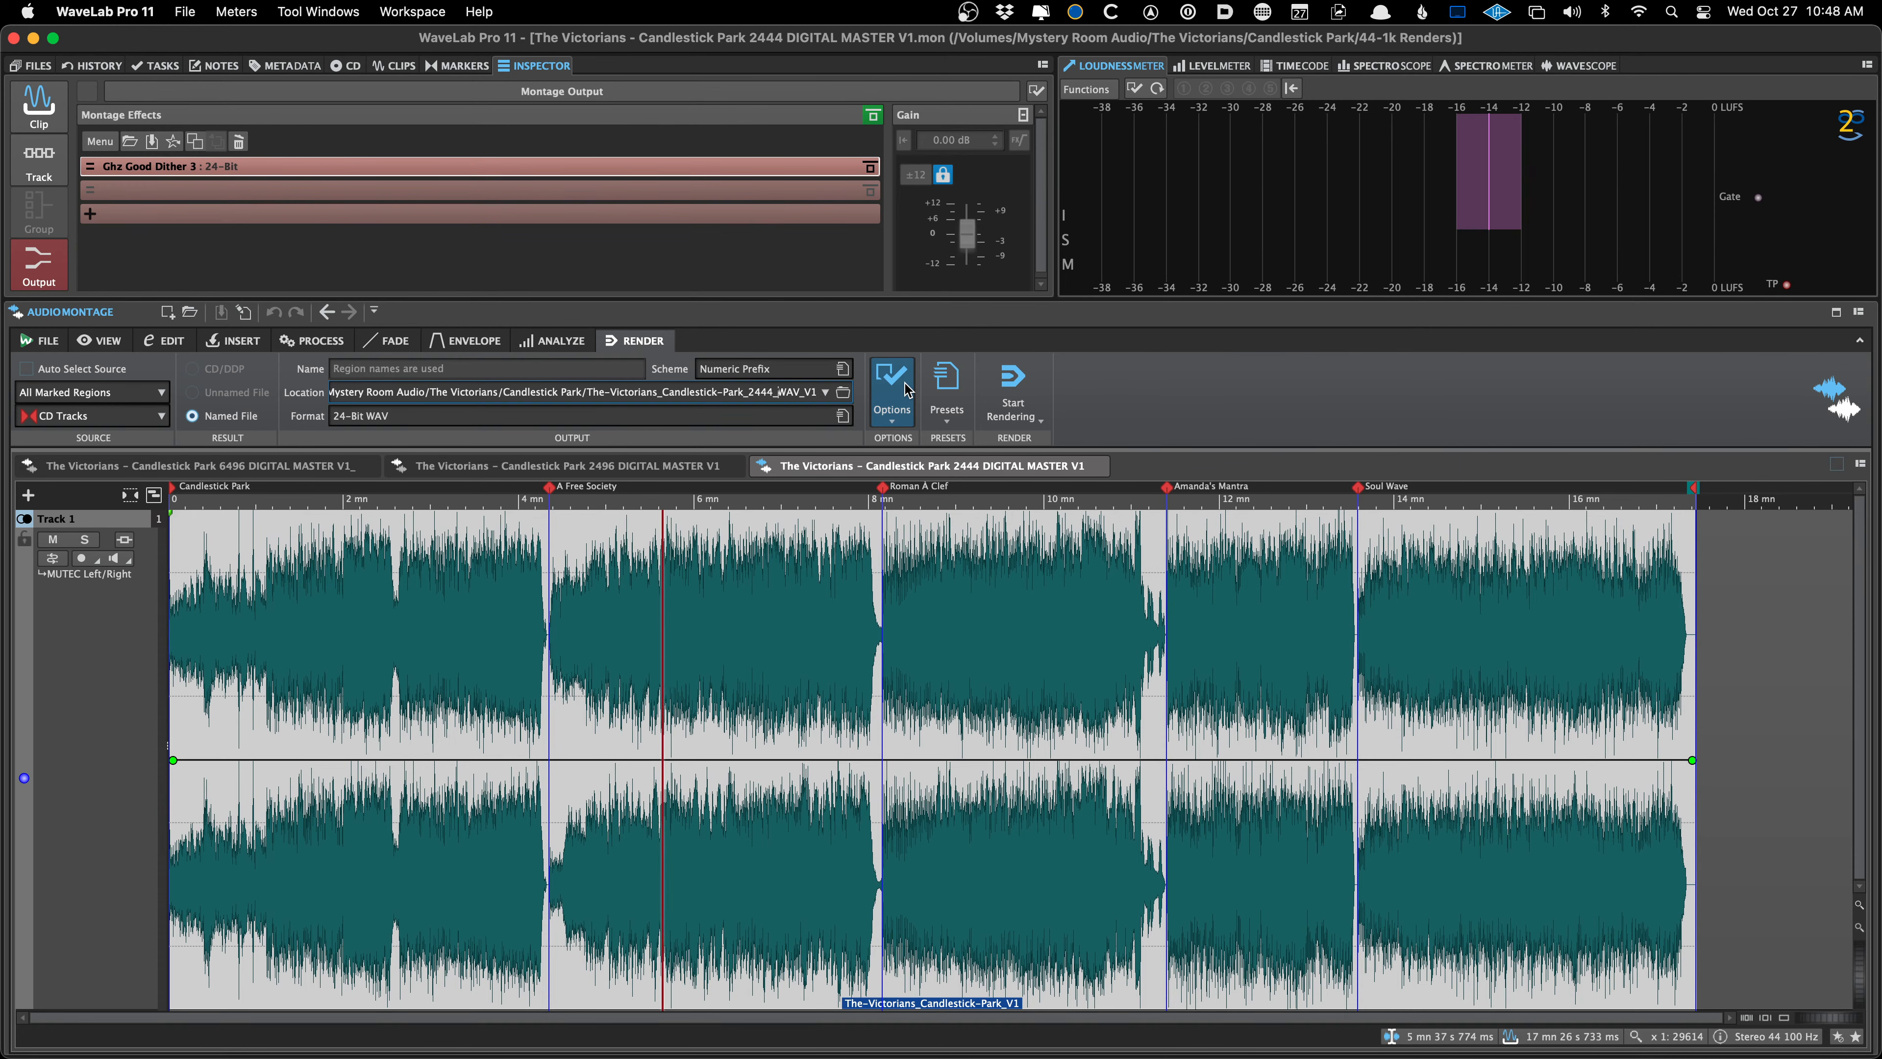
{"action": "left_click", "coordinate": [812, 393]}
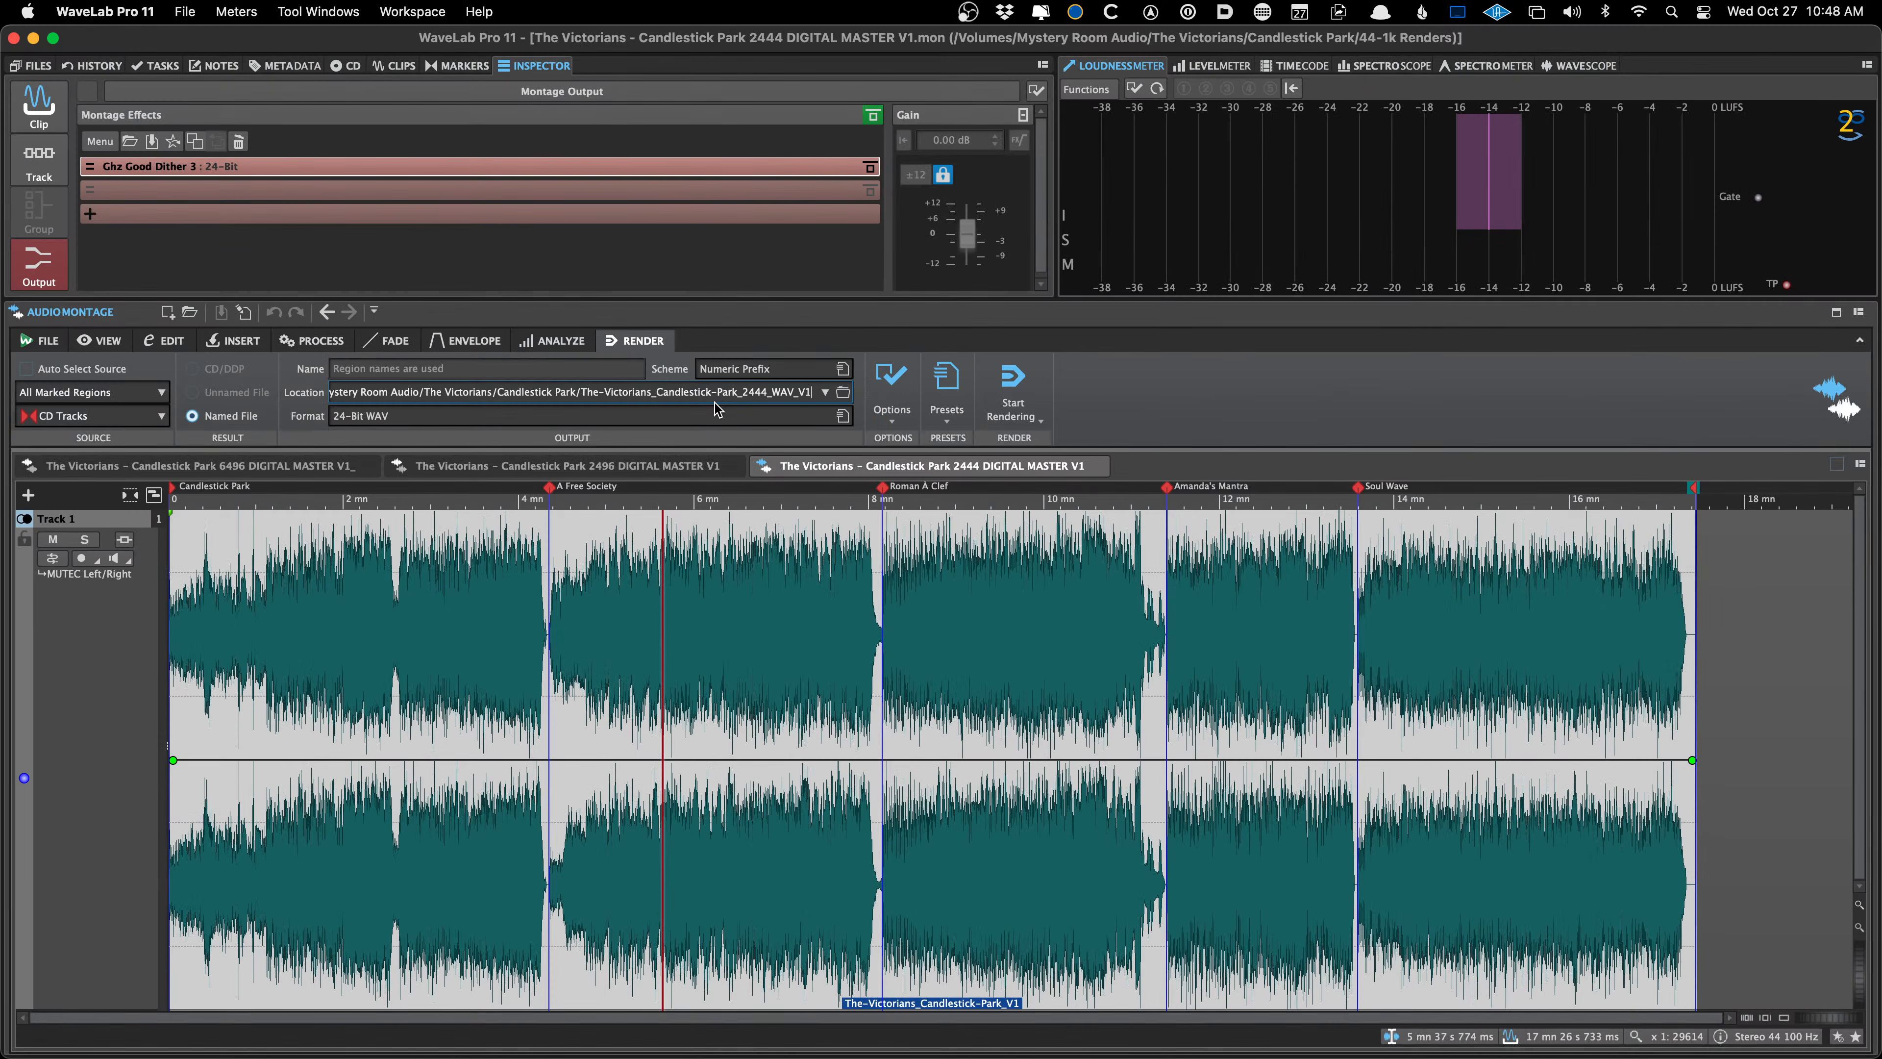
{"action": "key", "text": "super+r"}
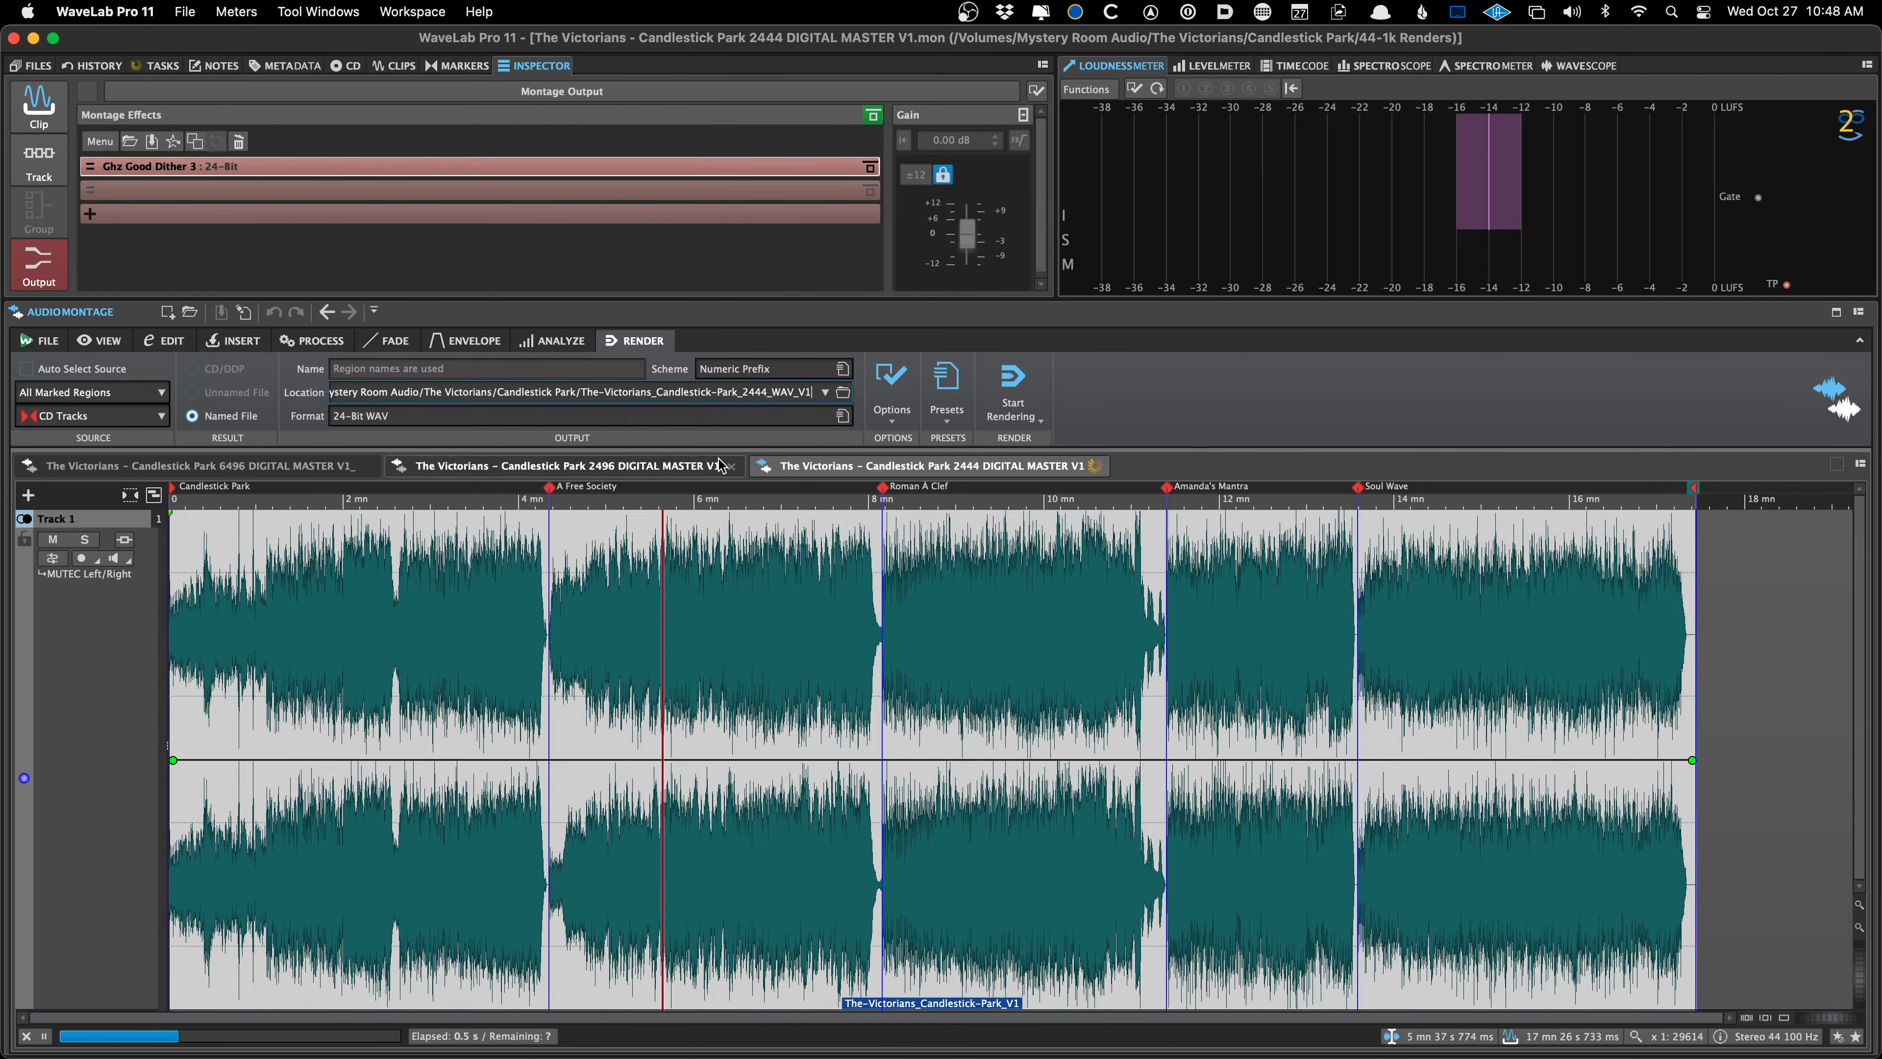
Switch to Meta and add all five WAV files from the The-Victorians_Candlestick-Park_2444_WAV_V1 folder
{"action": "mouse_move", "coordinate": [971, 1053]}
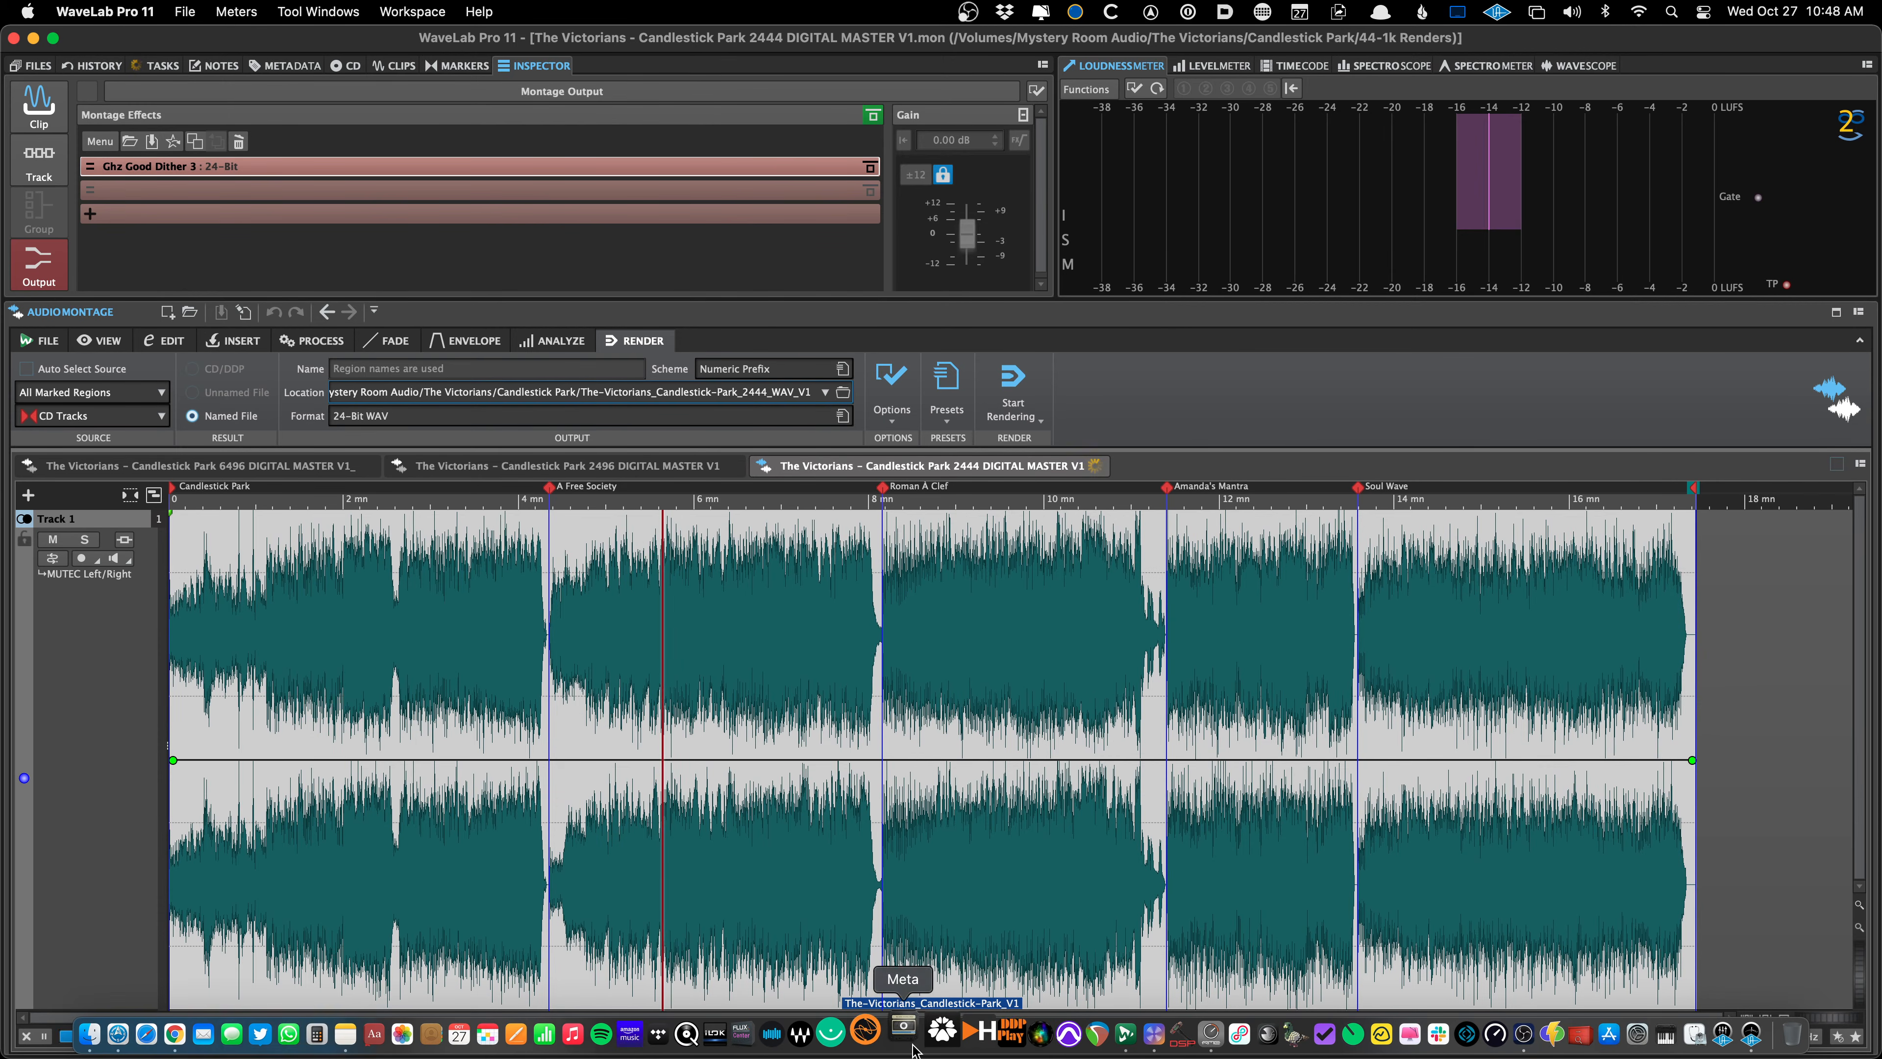
{"action": "left_click", "coordinate": [897, 1032]}
{"action": "left_click", "coordinate": [113, 12]}
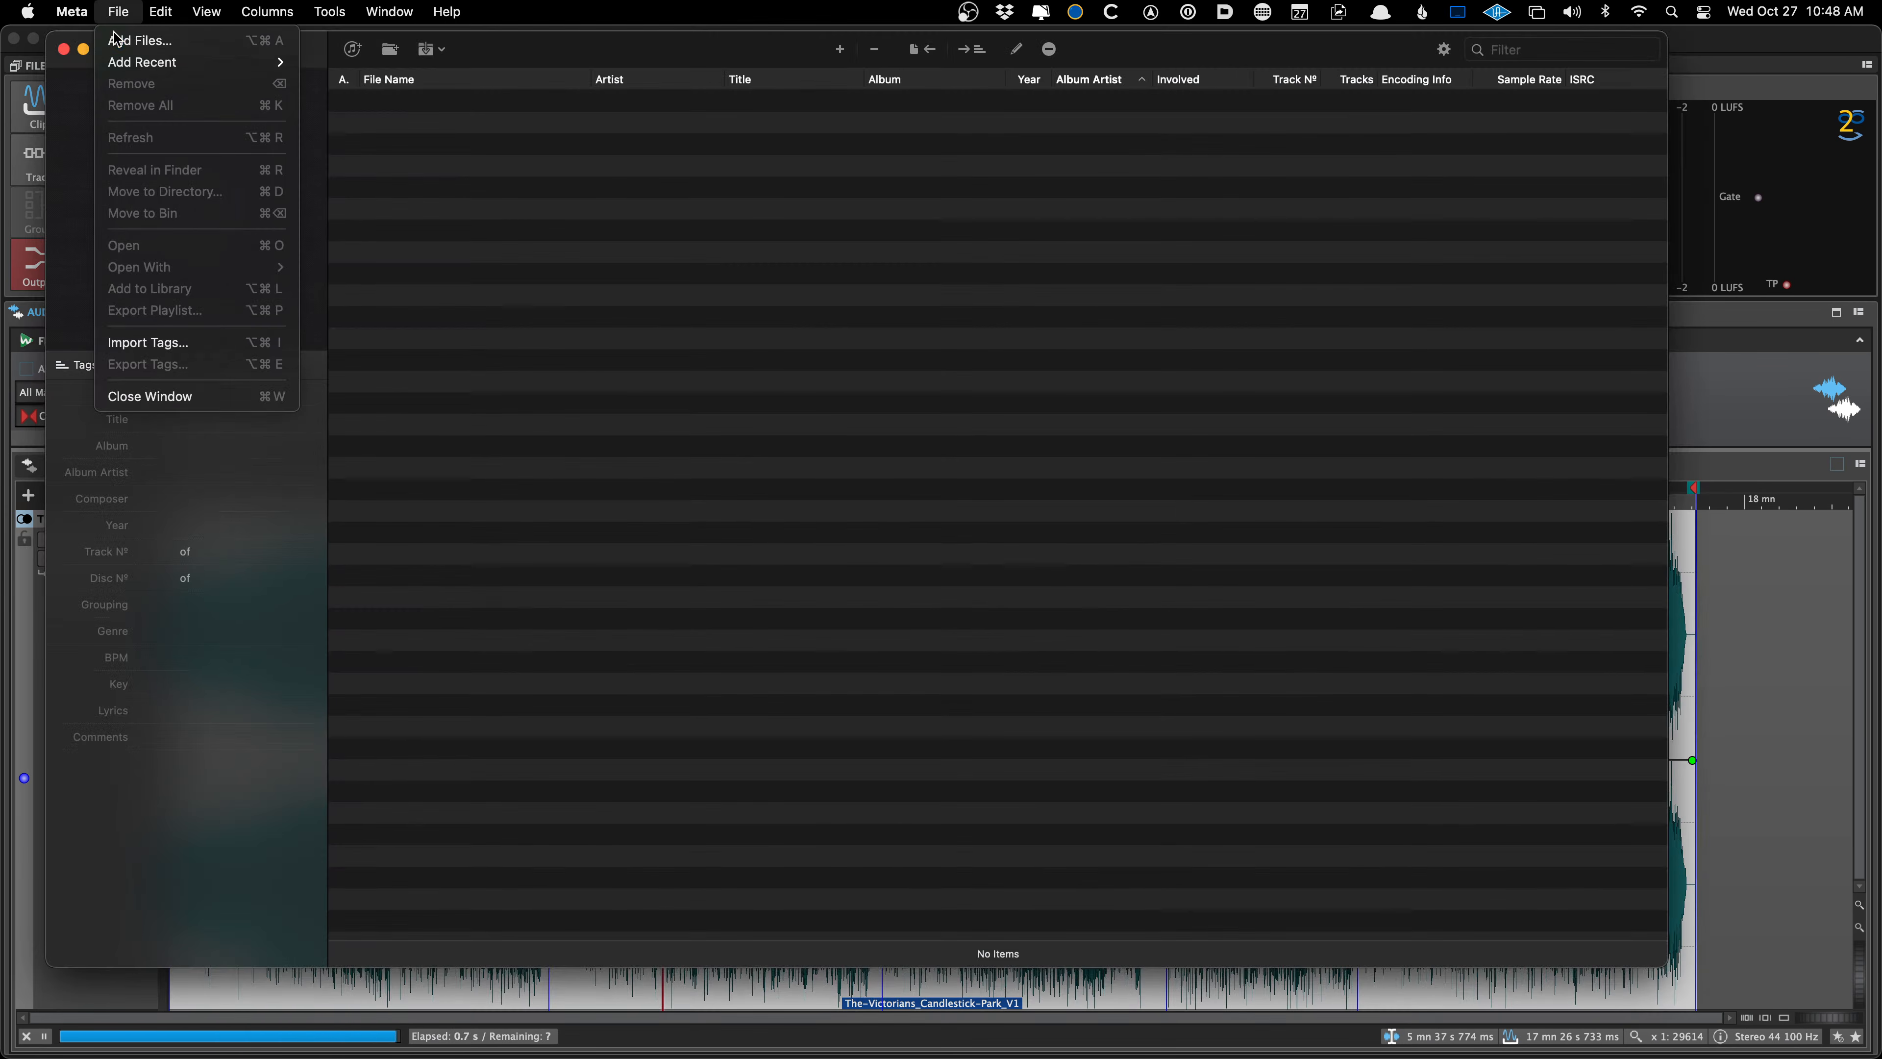
{"action": "left_click", "coordinate": [148, 34]}
{"action": "key", "text": "Down"}
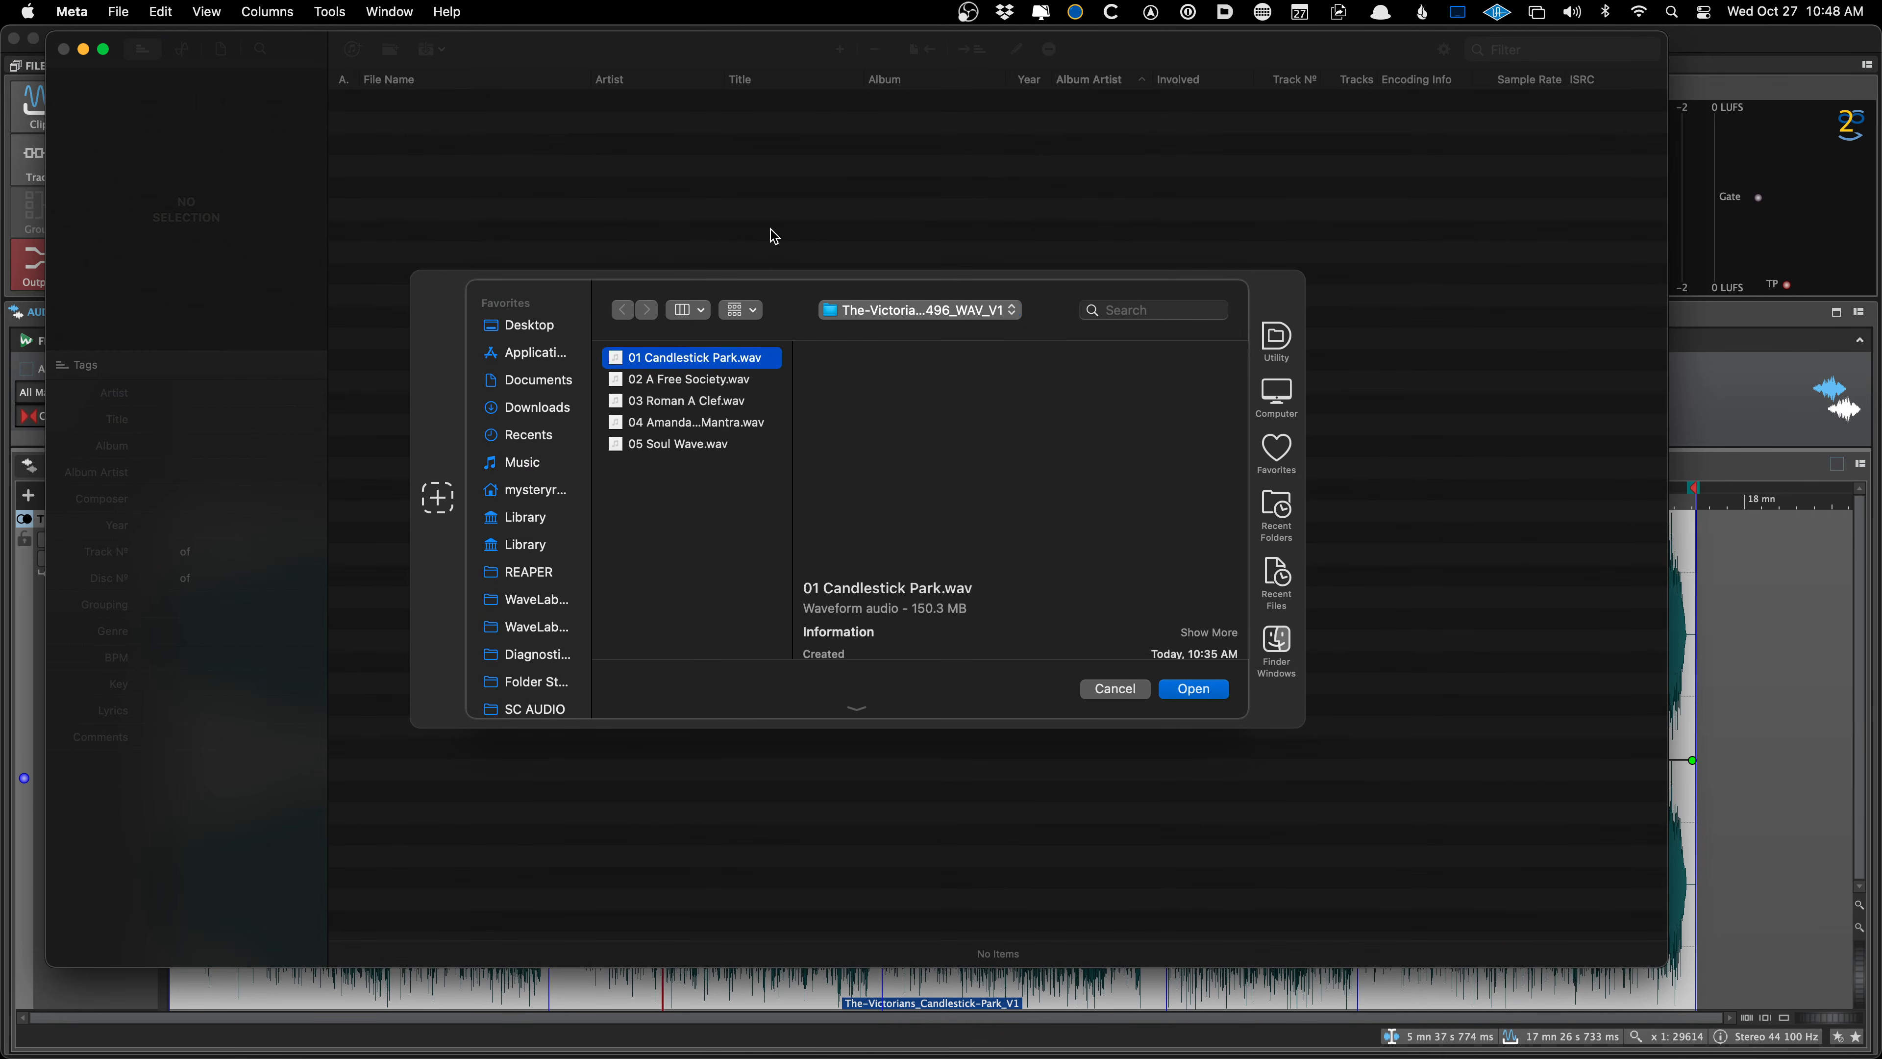
{"action": "key", "text": "Left"}
{"action": "key", "text": "Down"}
{"action": "key", "text": "Down"}
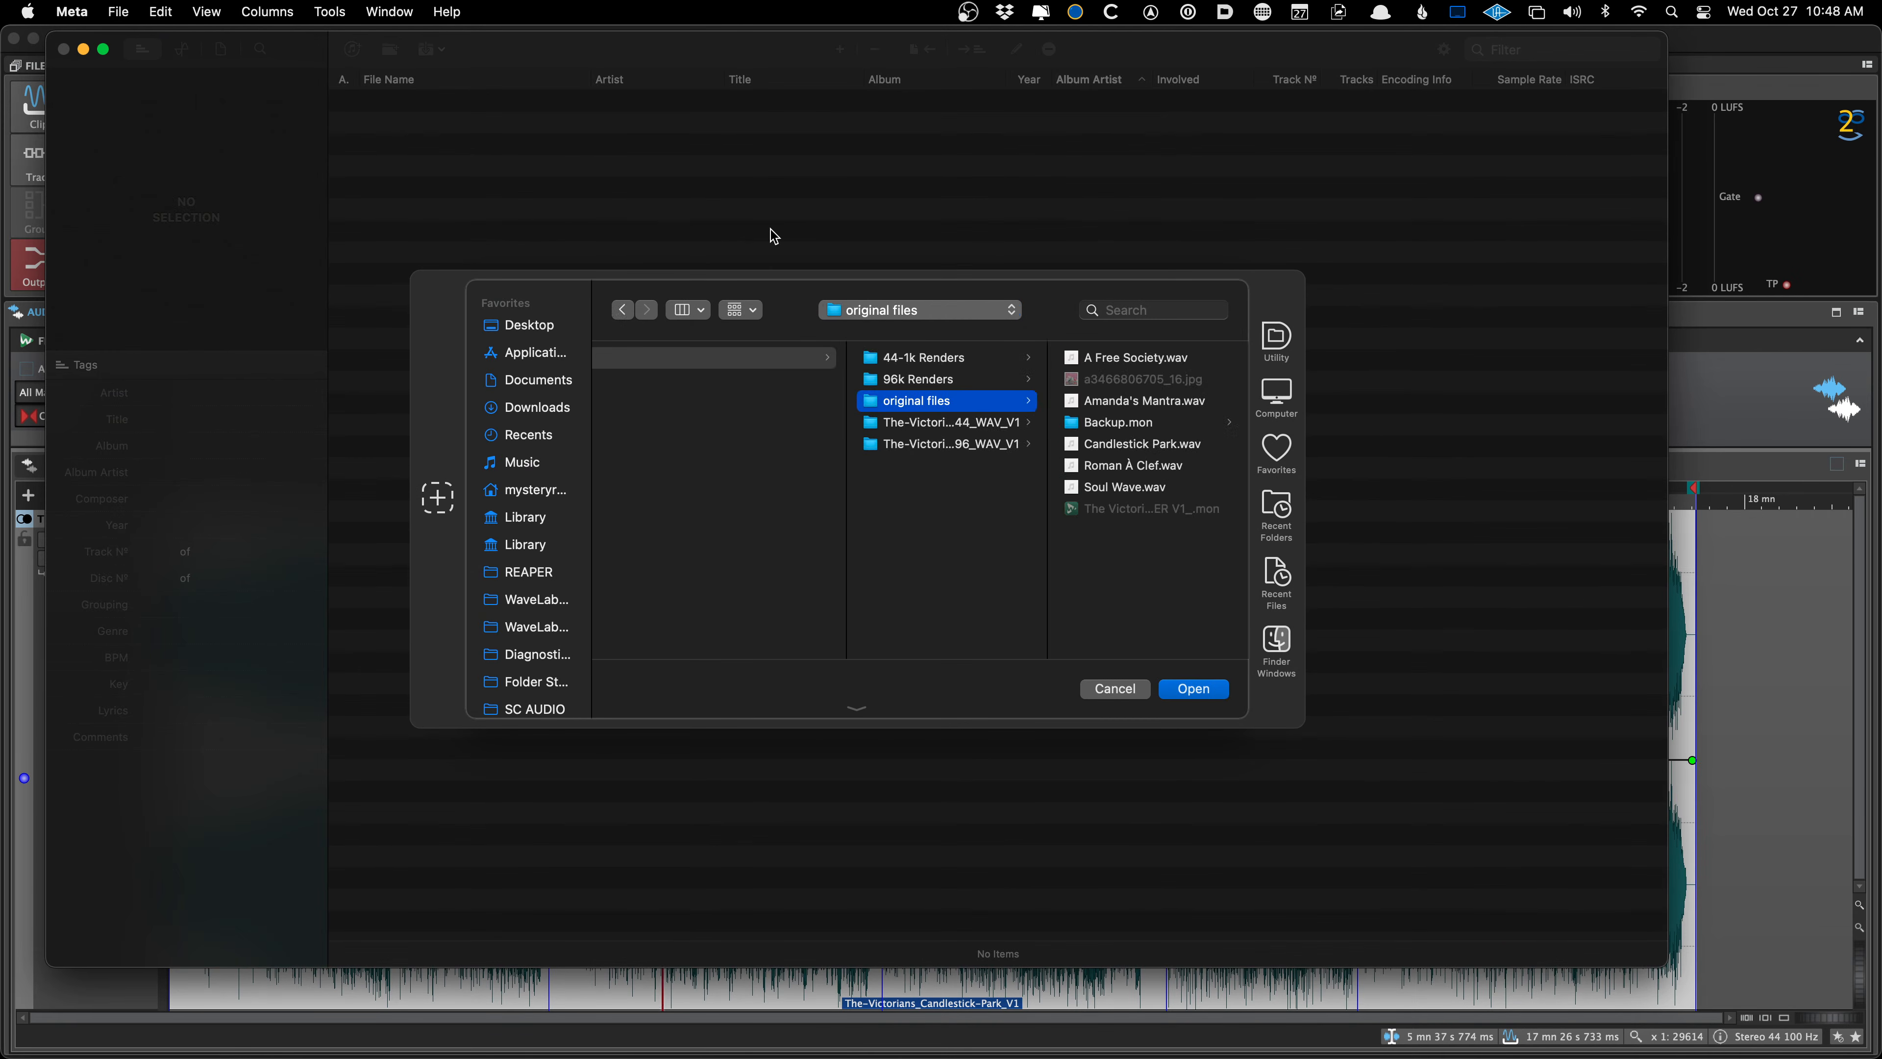
{"action": "key", "text": "Down"}
{"action": "key", "text": "Right"}
{"action": "key", "text": "shift+Down"}
{"action": "key", "text": "shift+Down"}
{"action": "key", "text": "shift+Down"}
{"action": "key", "text": "shift+Down"}
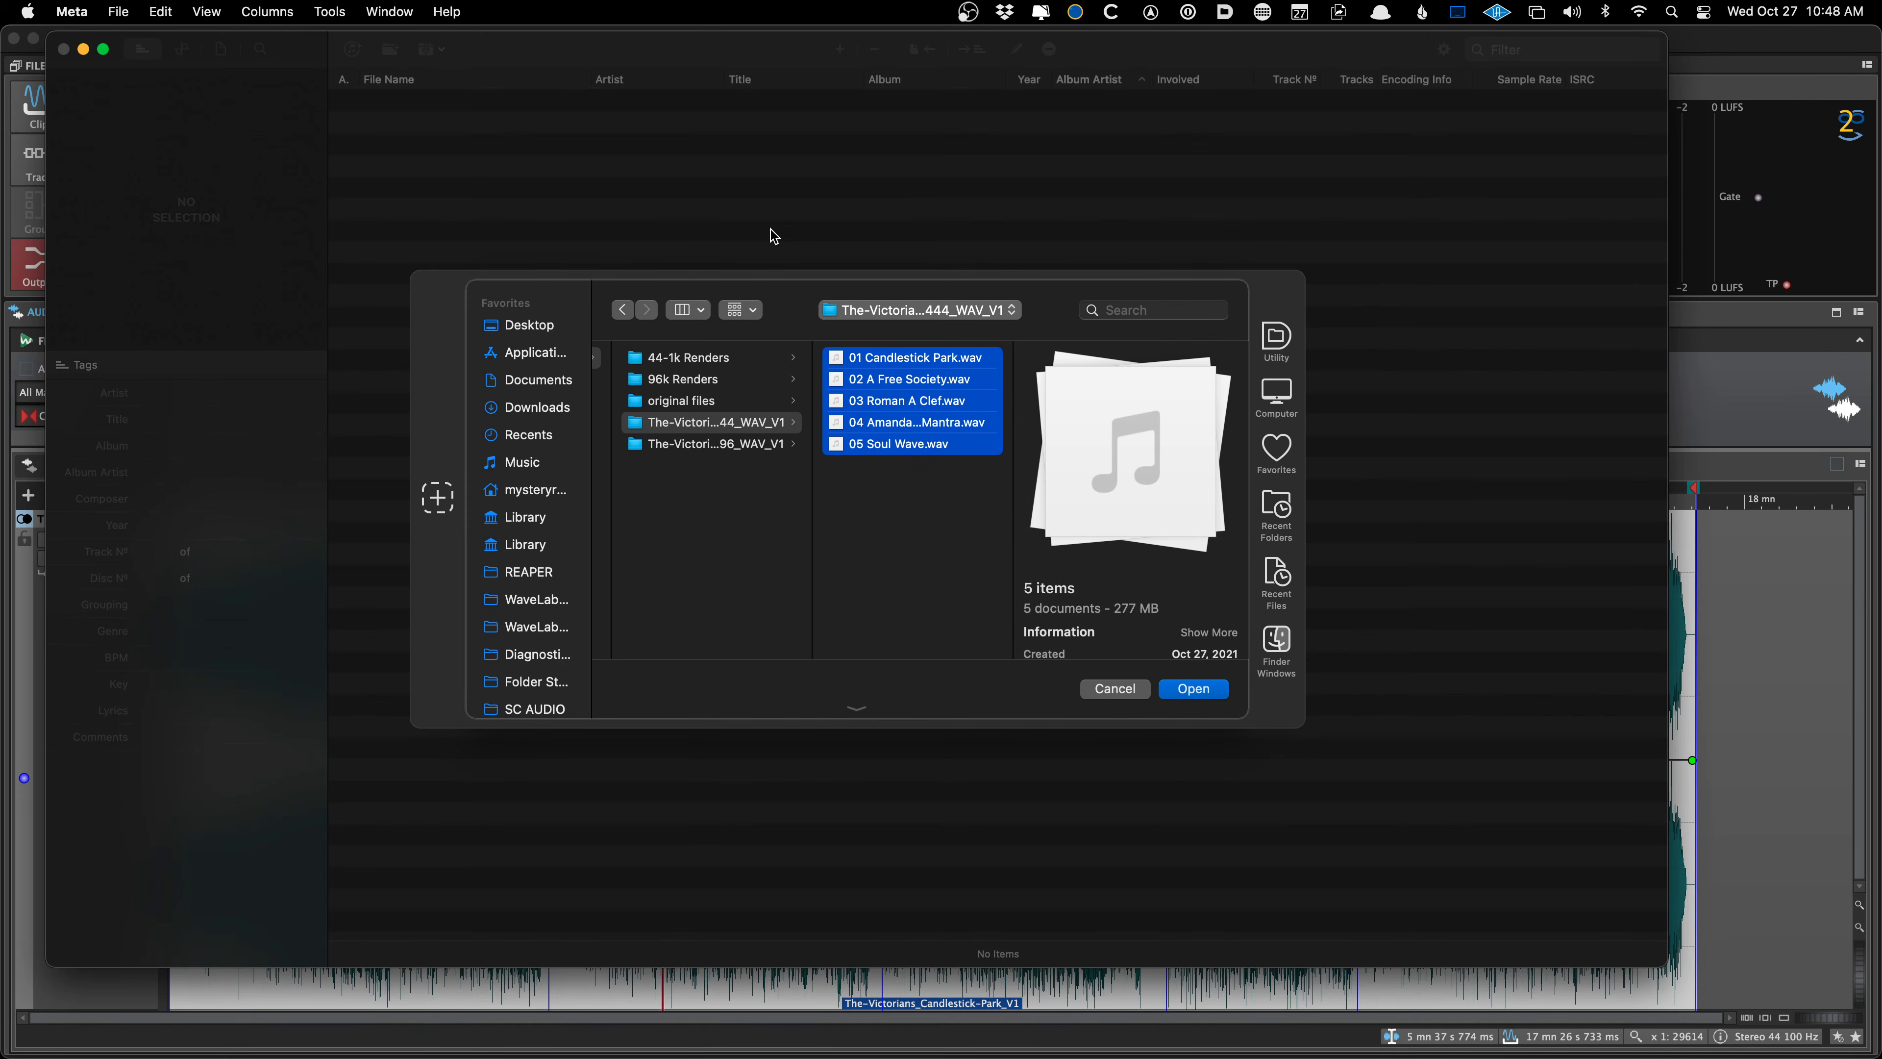
{"action": "key", "text": "Return"}
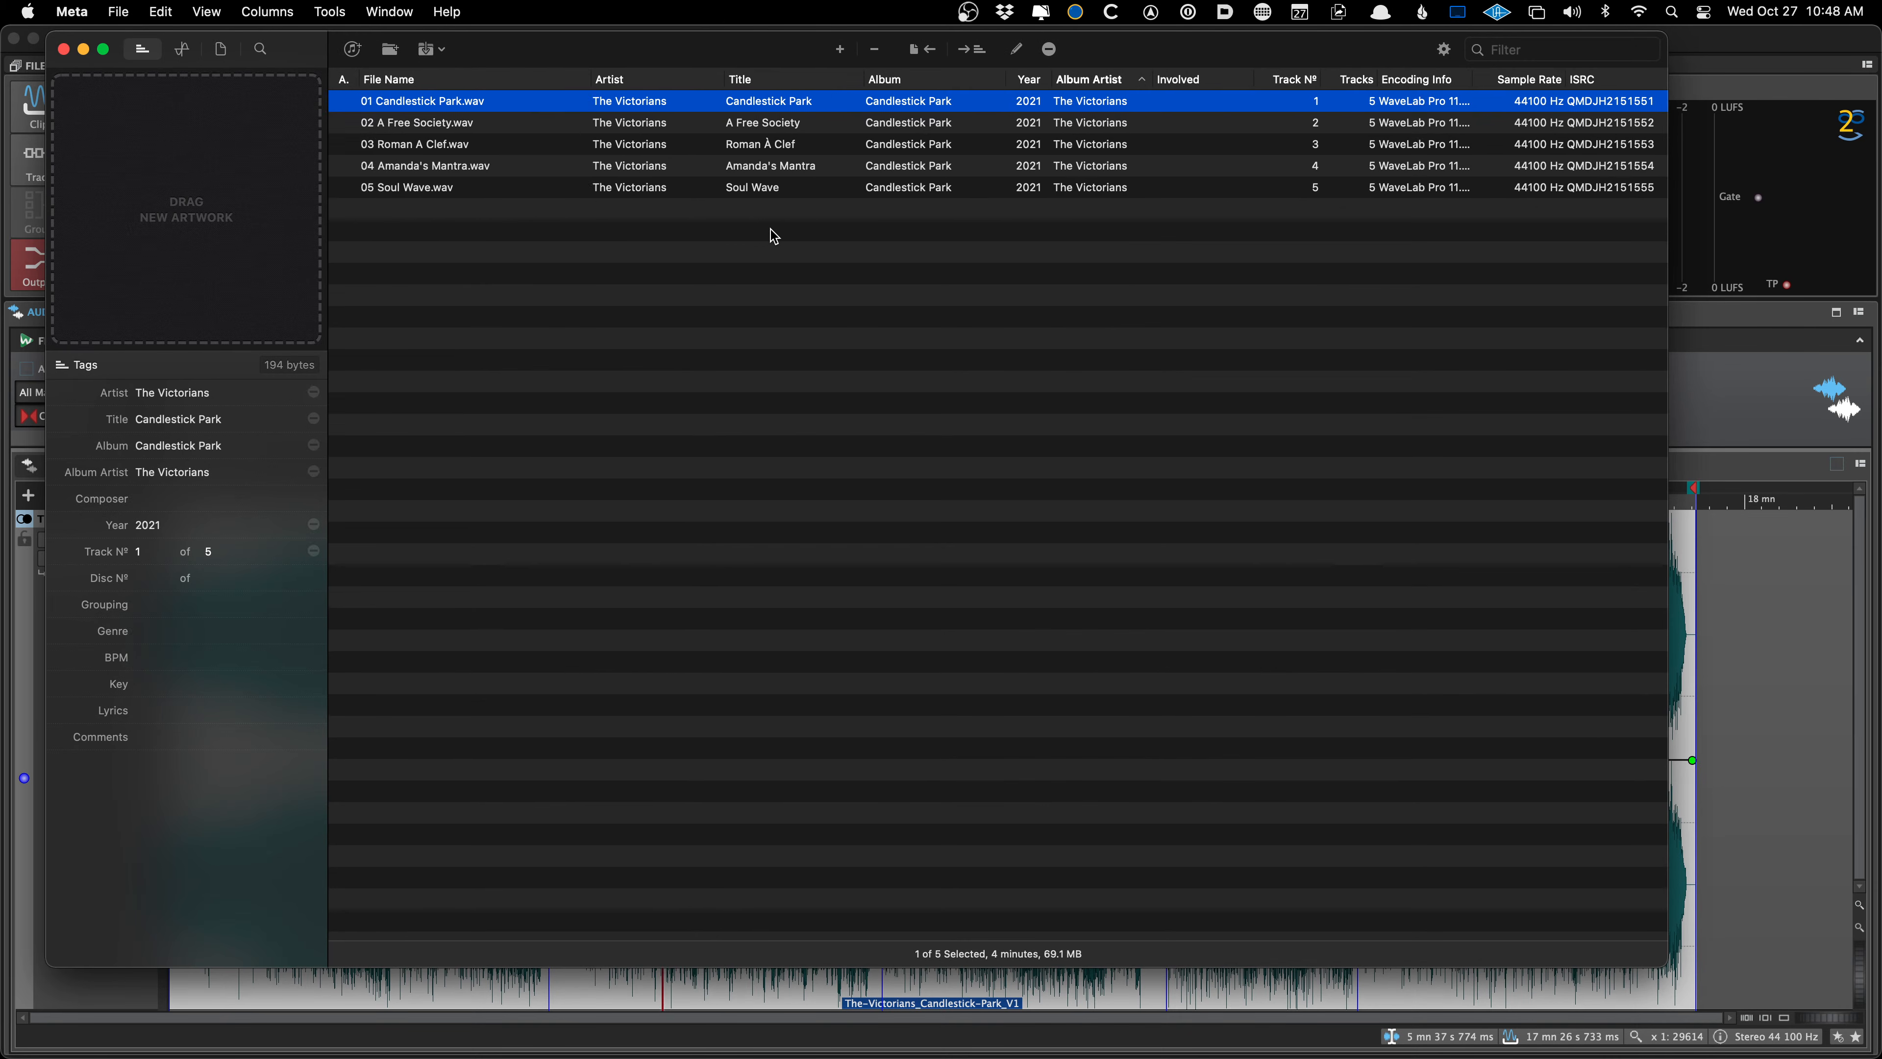
Remove all five files from the Meta list and switch back to WaveLab Pro 11
{"action": "key", "text": "super+a"}
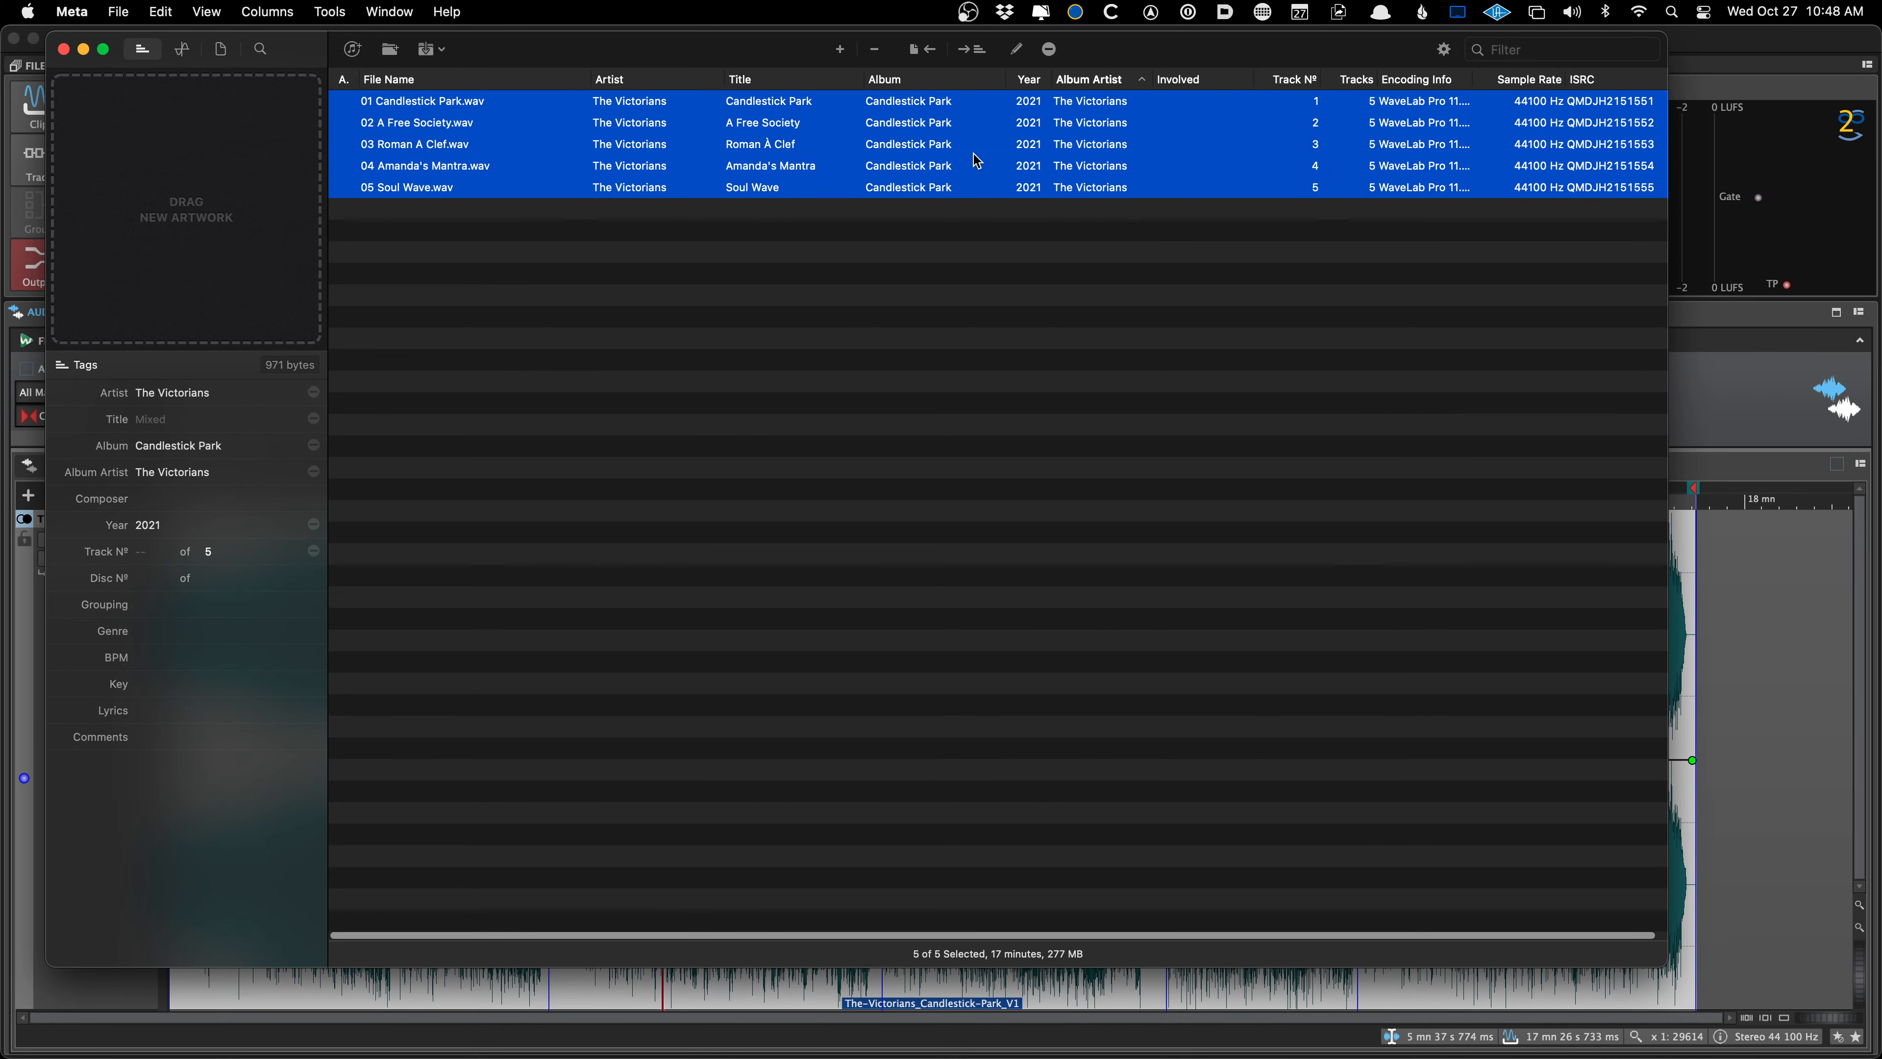
{"action": "key", "text": "BackSpace"}
{"action": "key", "text": "super+Tab"}
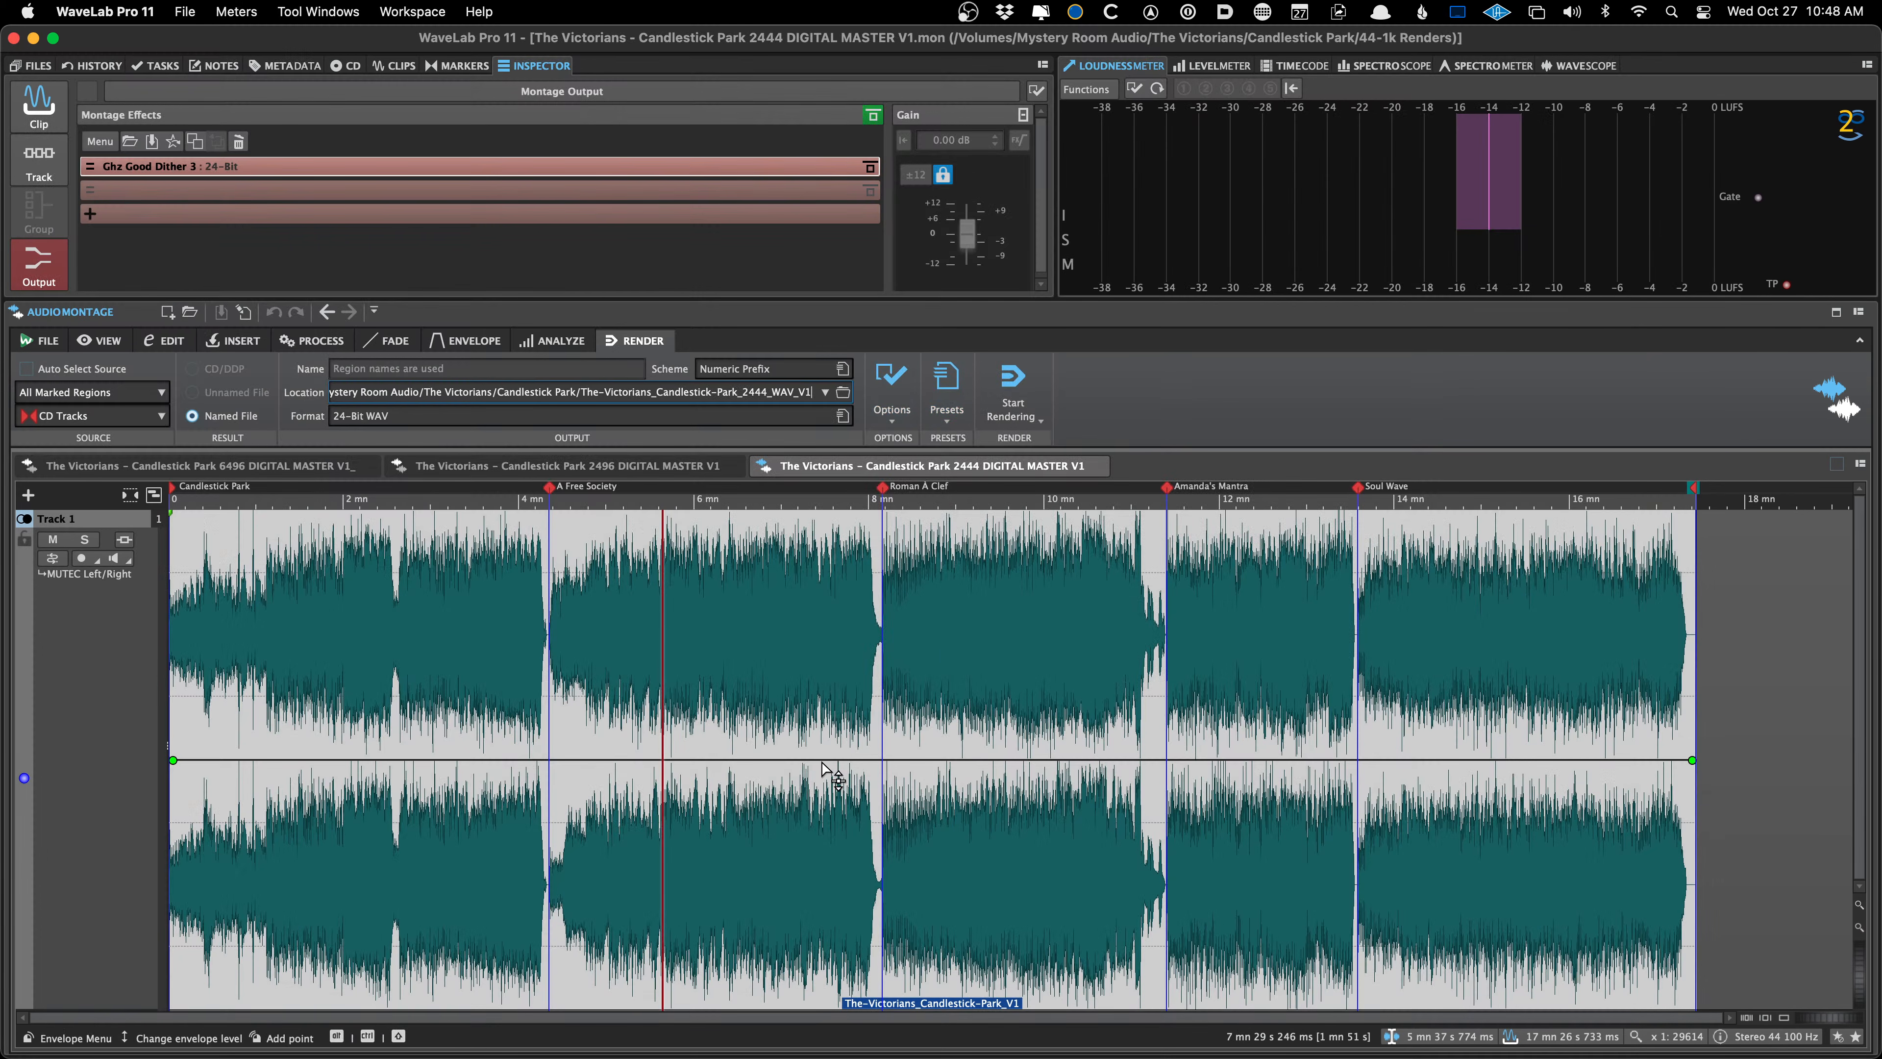
Save the montage under the new name The Victorians - Candlestick Park 1644 DIGITAL MASTER V1 in 44-1k Renders
{"action": "left_click", "coordinate": [806, 750]}
{"action": "key", "text": "super+shift+s"}
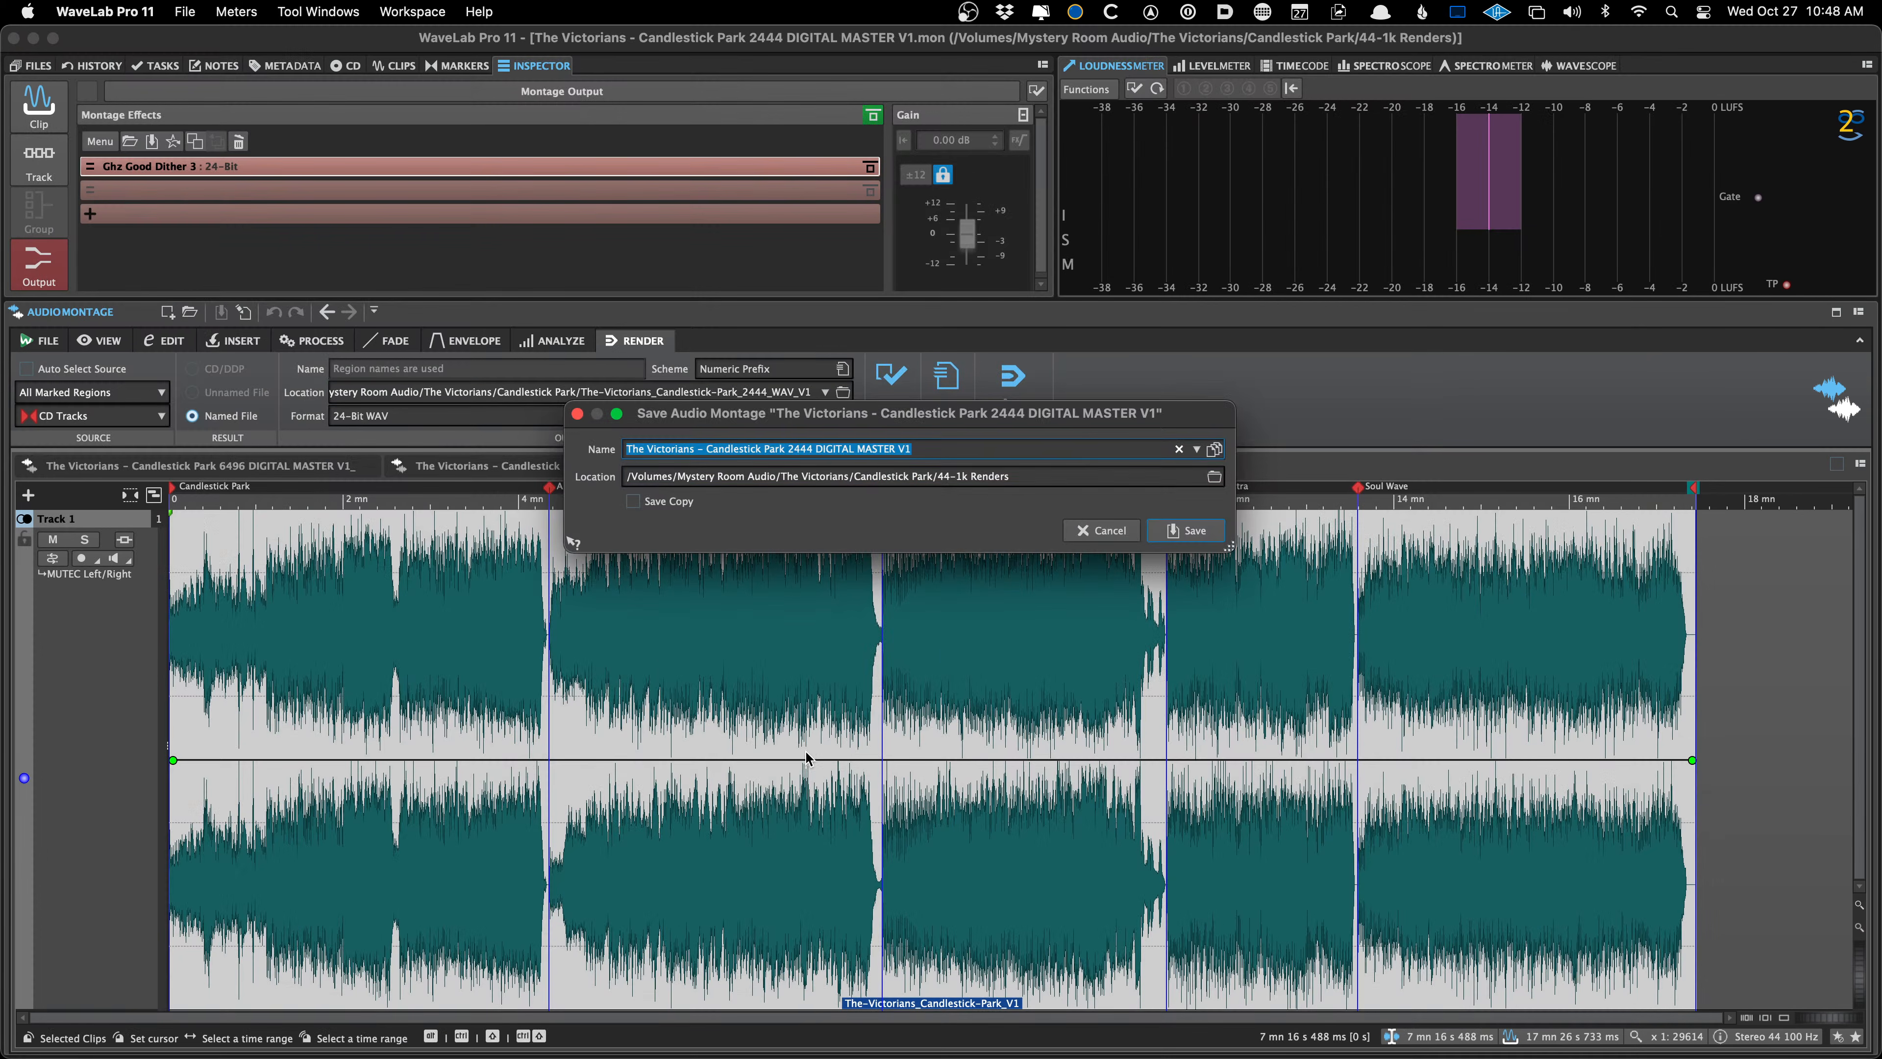
{"action": "left_click", "coordinate": [814, 451]}
{"action": "double_click", "coordinate": [801, 448]}
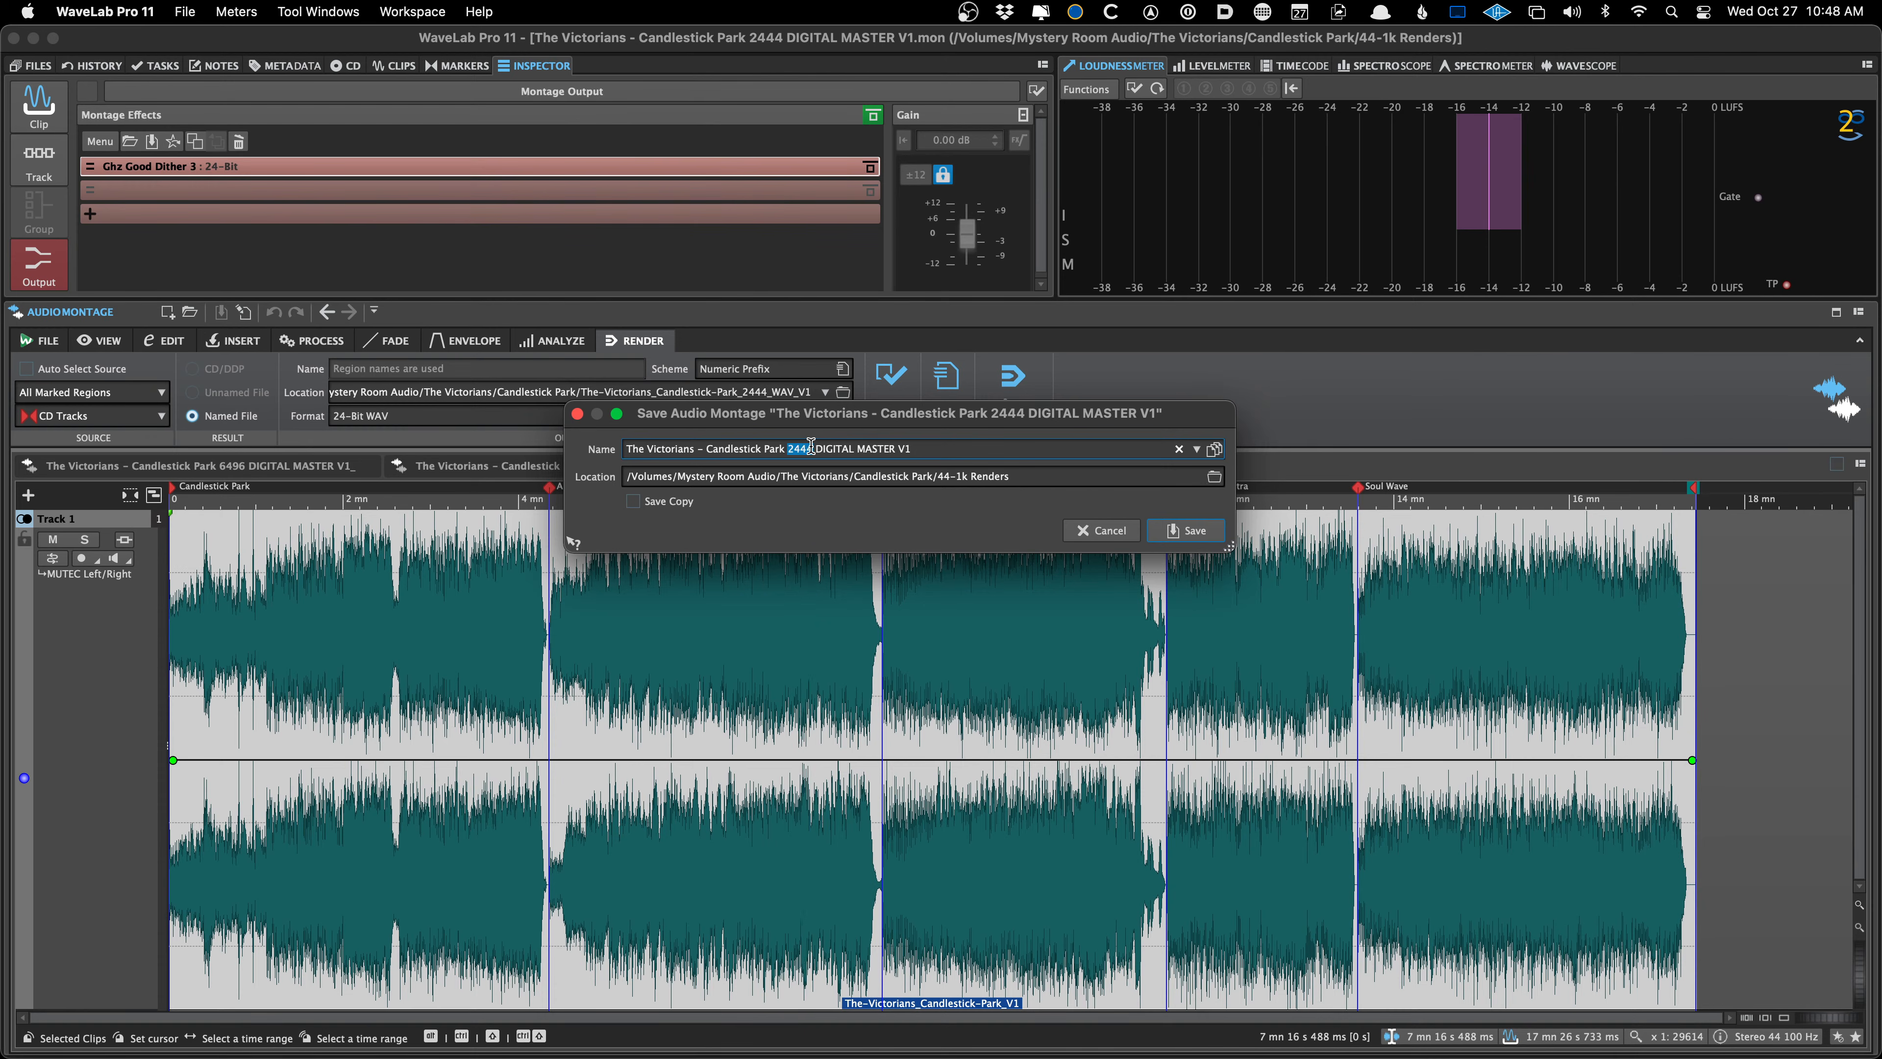
{"action": "type", "text": "1644"}
{"action": "key", "text": "Return"}
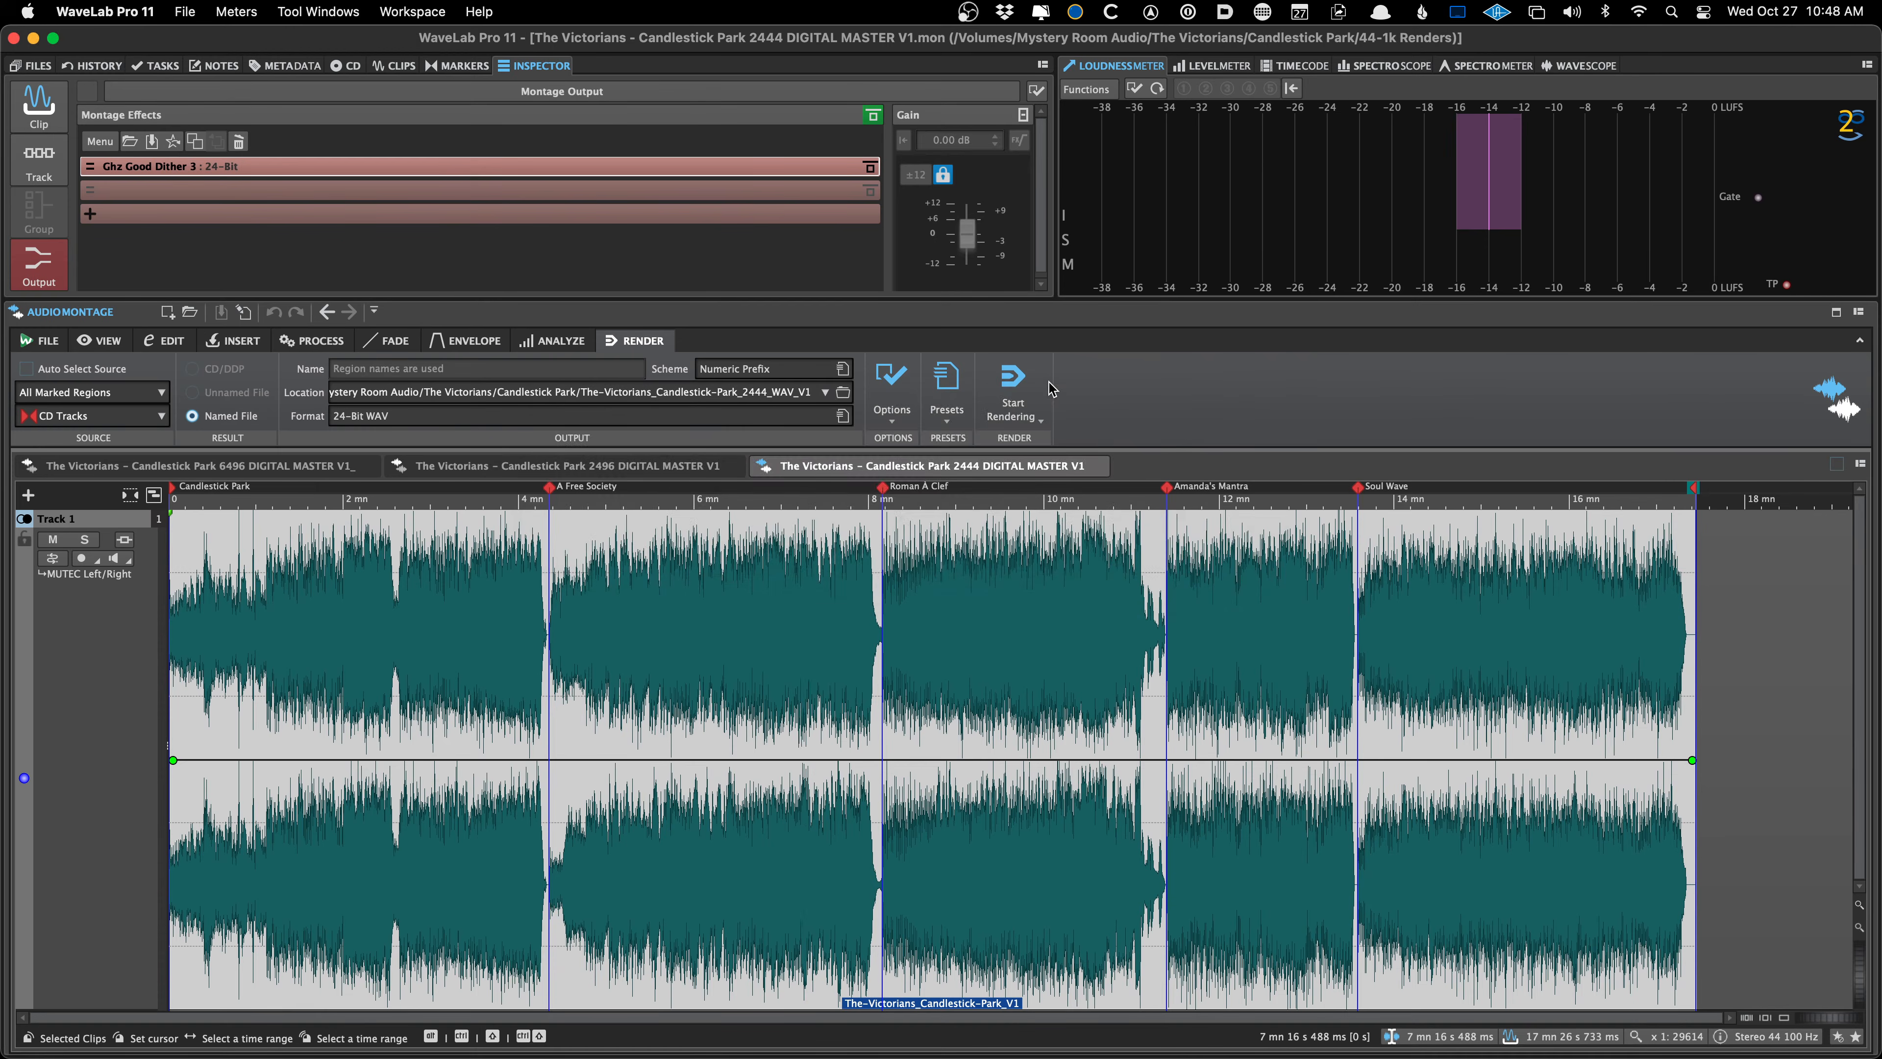
Load the 16 Ghz GD plug-in chain as the montage output effects and save the 1644 montage
{"action": "key", "text": "super+o"}
{"action": "left_click", "coordinate": [984, 445]}
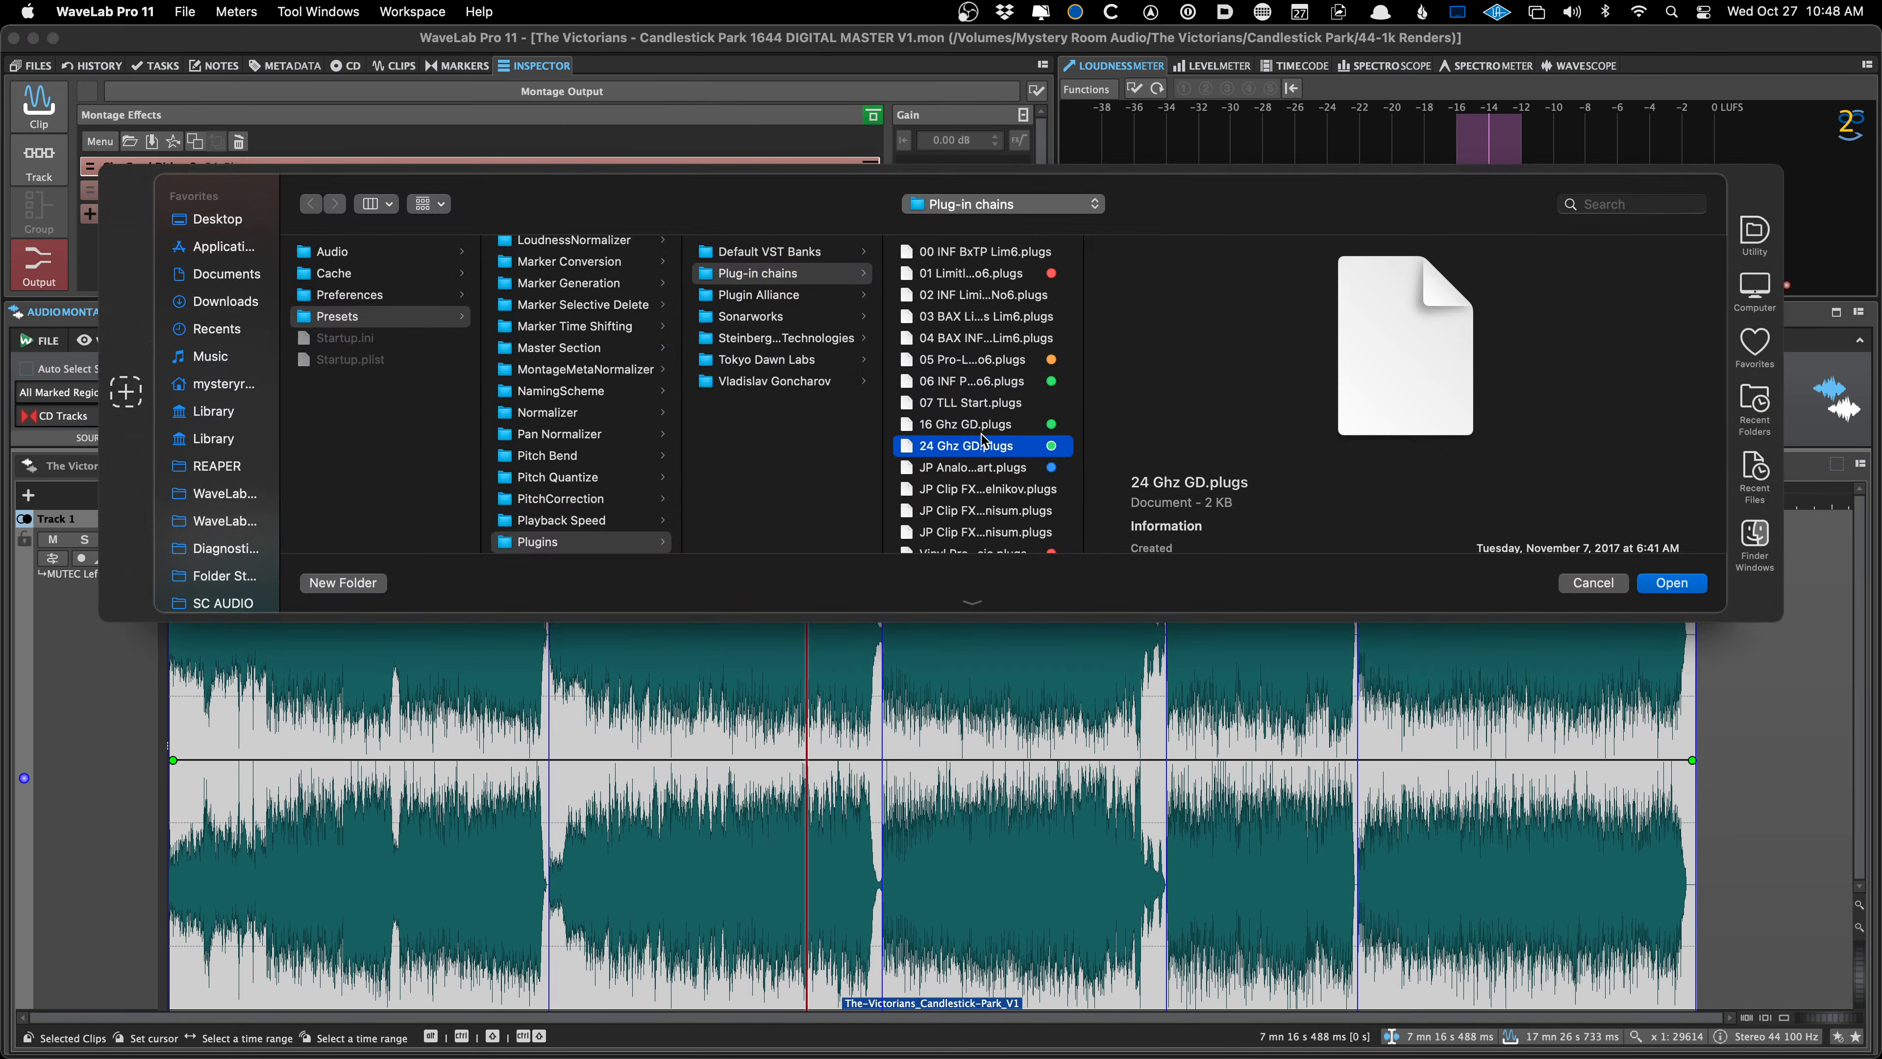
{"action": "double_click", "coordinate": [980, 431]}
{"action": "key", "text": "super+s"}
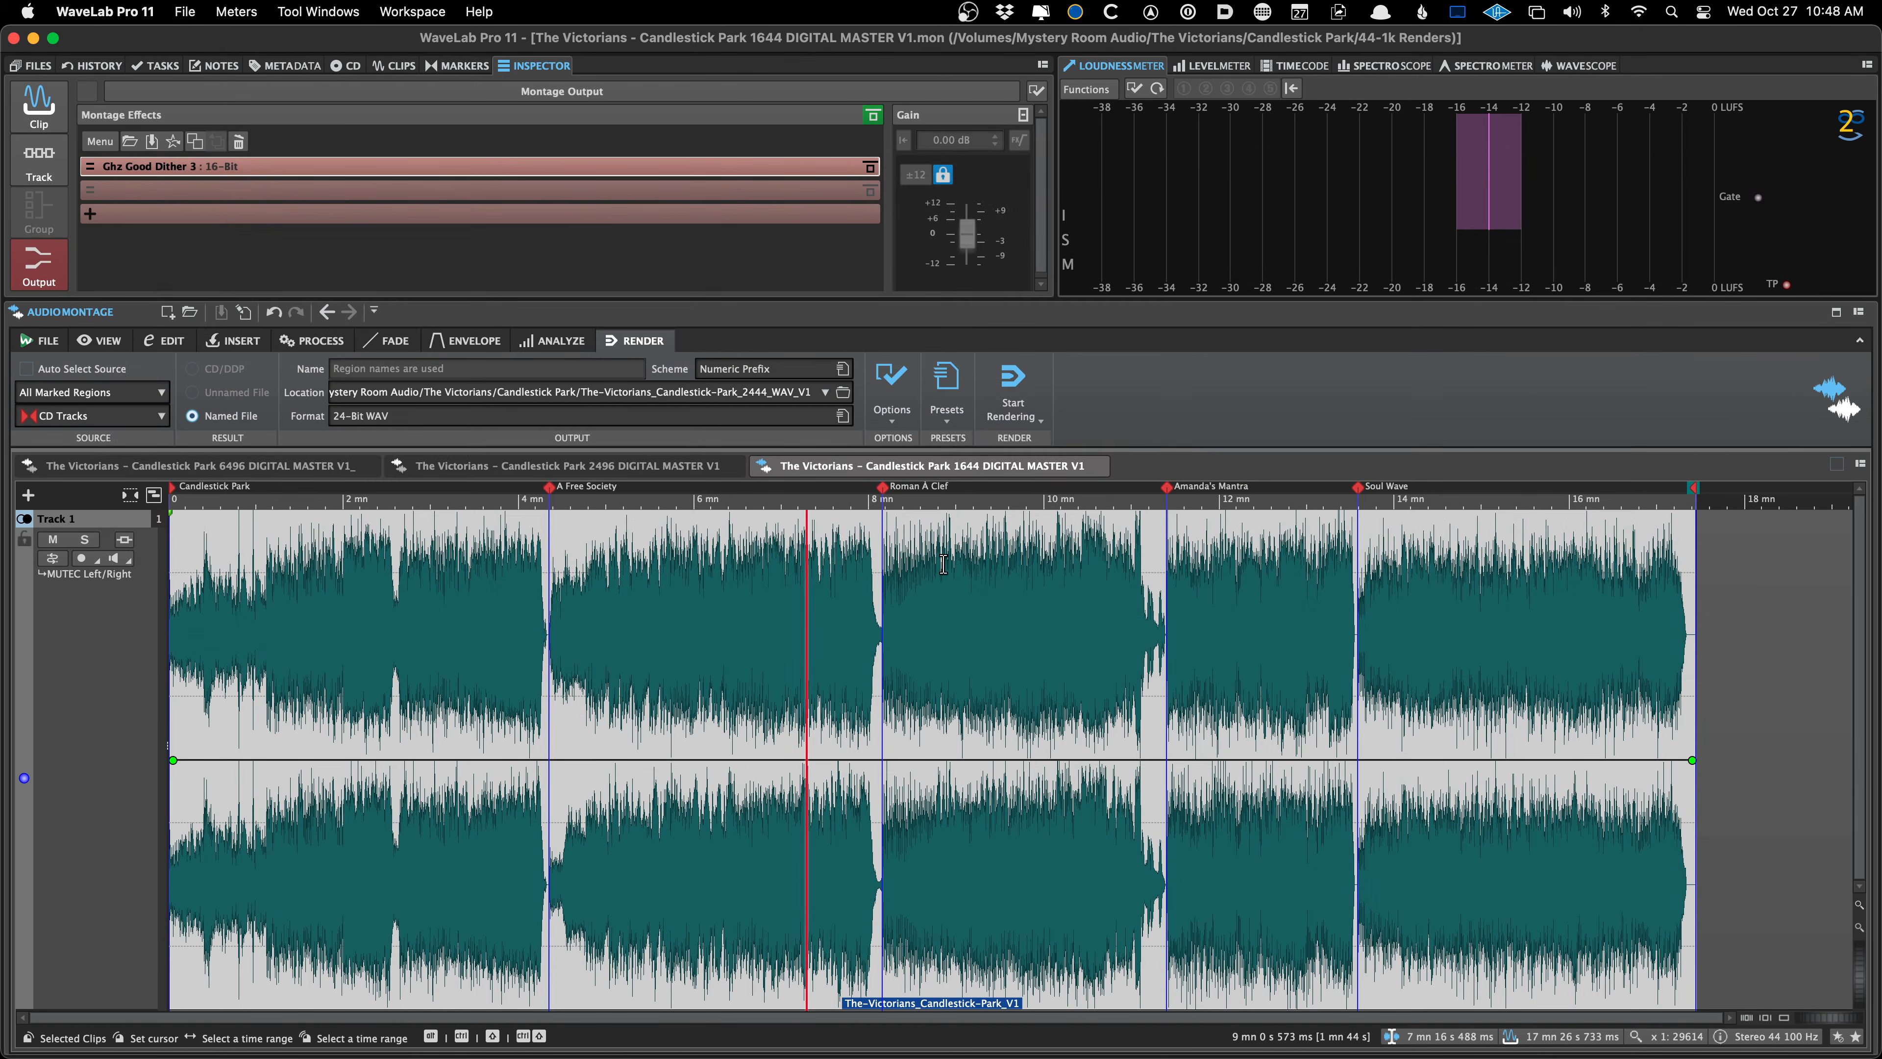
{"action": "left_click", "coordinate": [905, 602]}
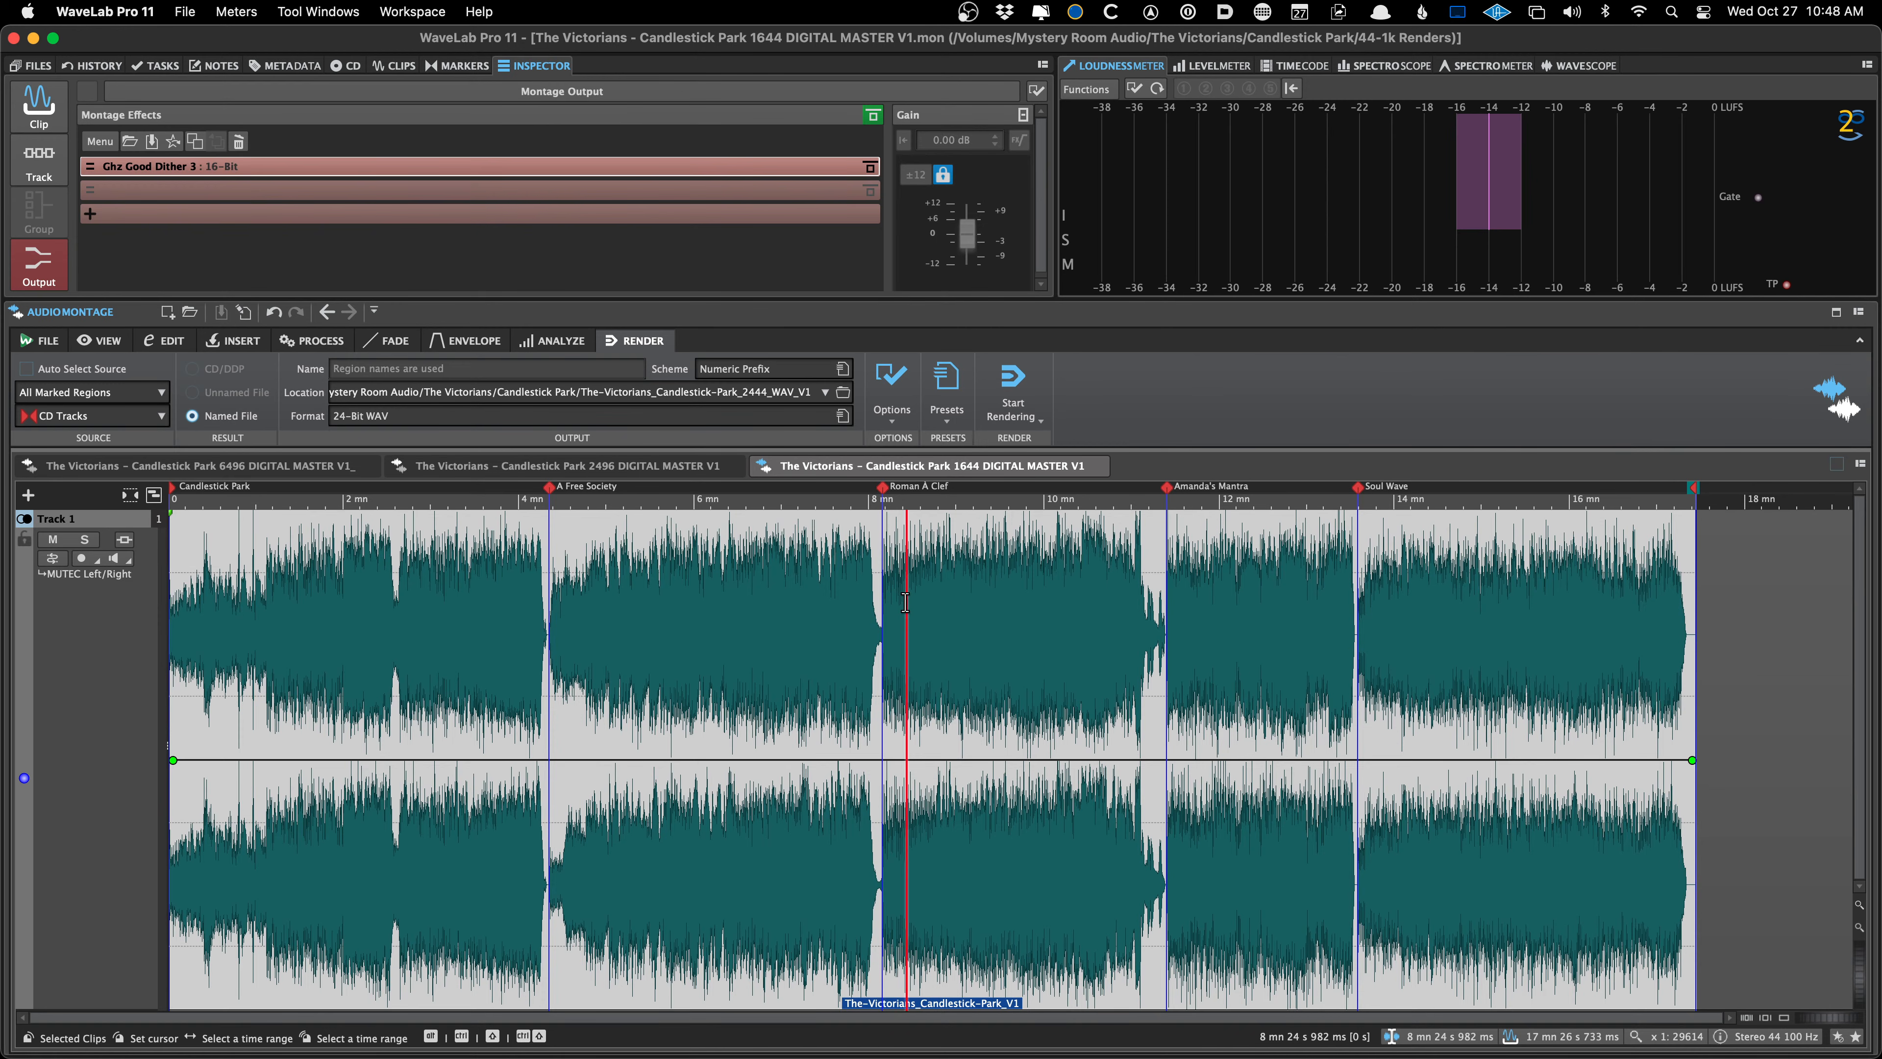
{"action": "left_click", "coordinate": [817, 632]}
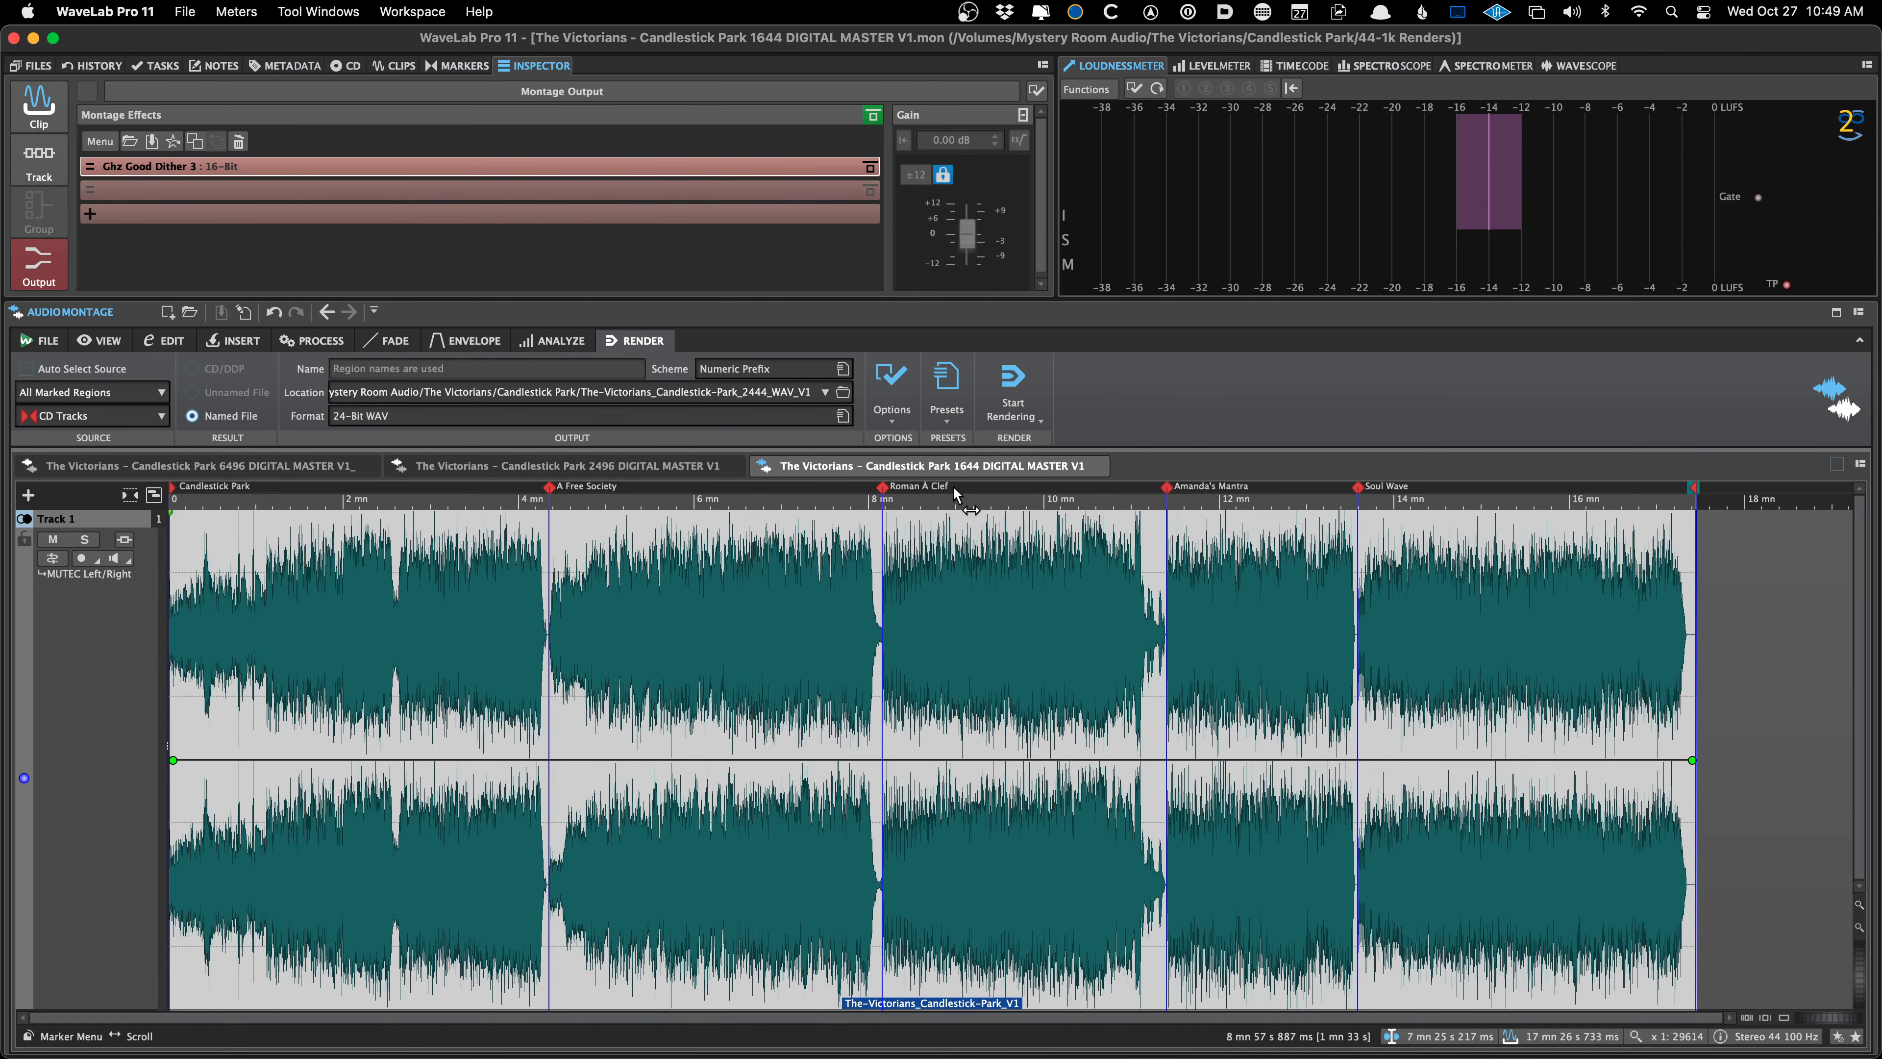
Switch to Path Finder and examine the 2444 WAV folder inside the Candlestick Park project folder
{"action": "key", "text": "super+Tab"}
{"action": "key", "text": "super+Tab"}
{"action": "key", "text": "super+Tab"}
{"action": "key", "text": "super+Tab"}
{"action": "key", "text": "super+Tab"}
{"action": "key", "text": "super+Tab"}
{"action": "key", "text": "super+Tab"}
{"action": "key", "text": "super+Tab"}
{"action": "key", "text": "super+Tab"}
{"action": "key", "text": "super+Tab"}
{"action": "left_click", "coordinate": [147, 1037]}
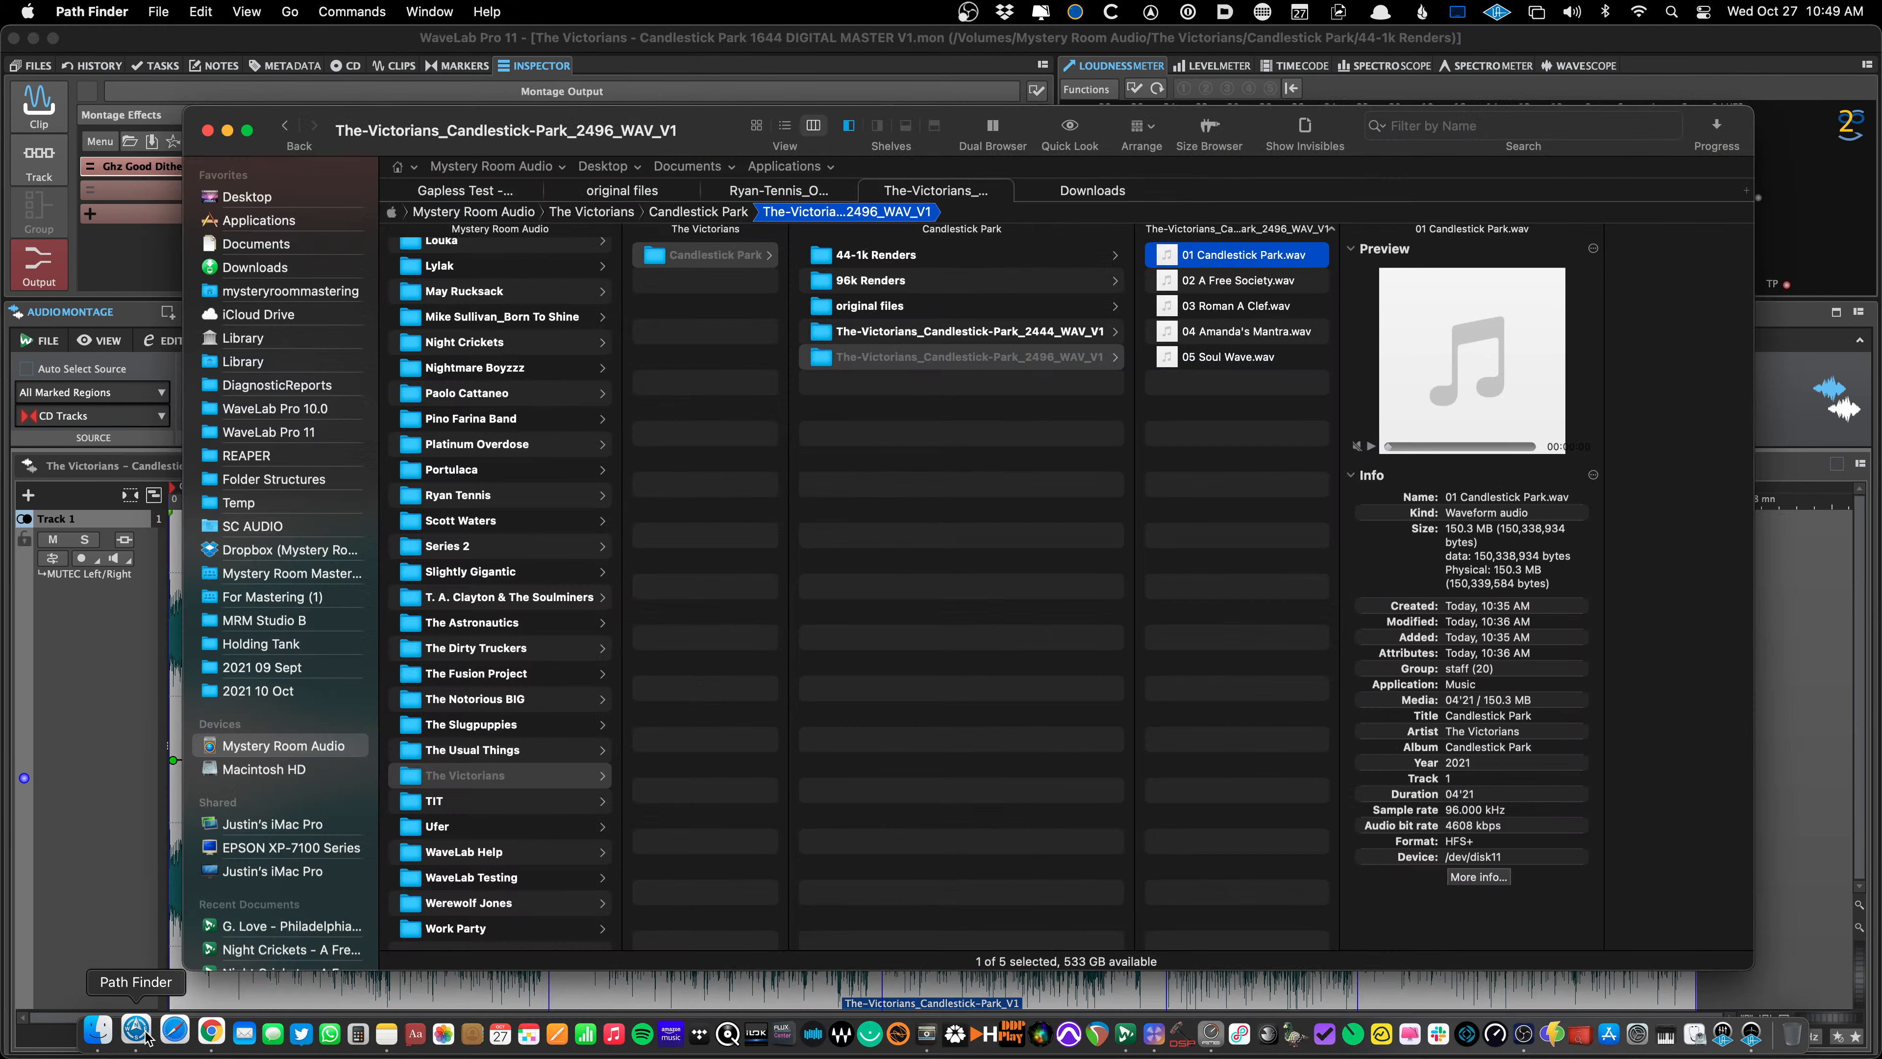
{"action": "left_click", "coordinate": [661, 255]}
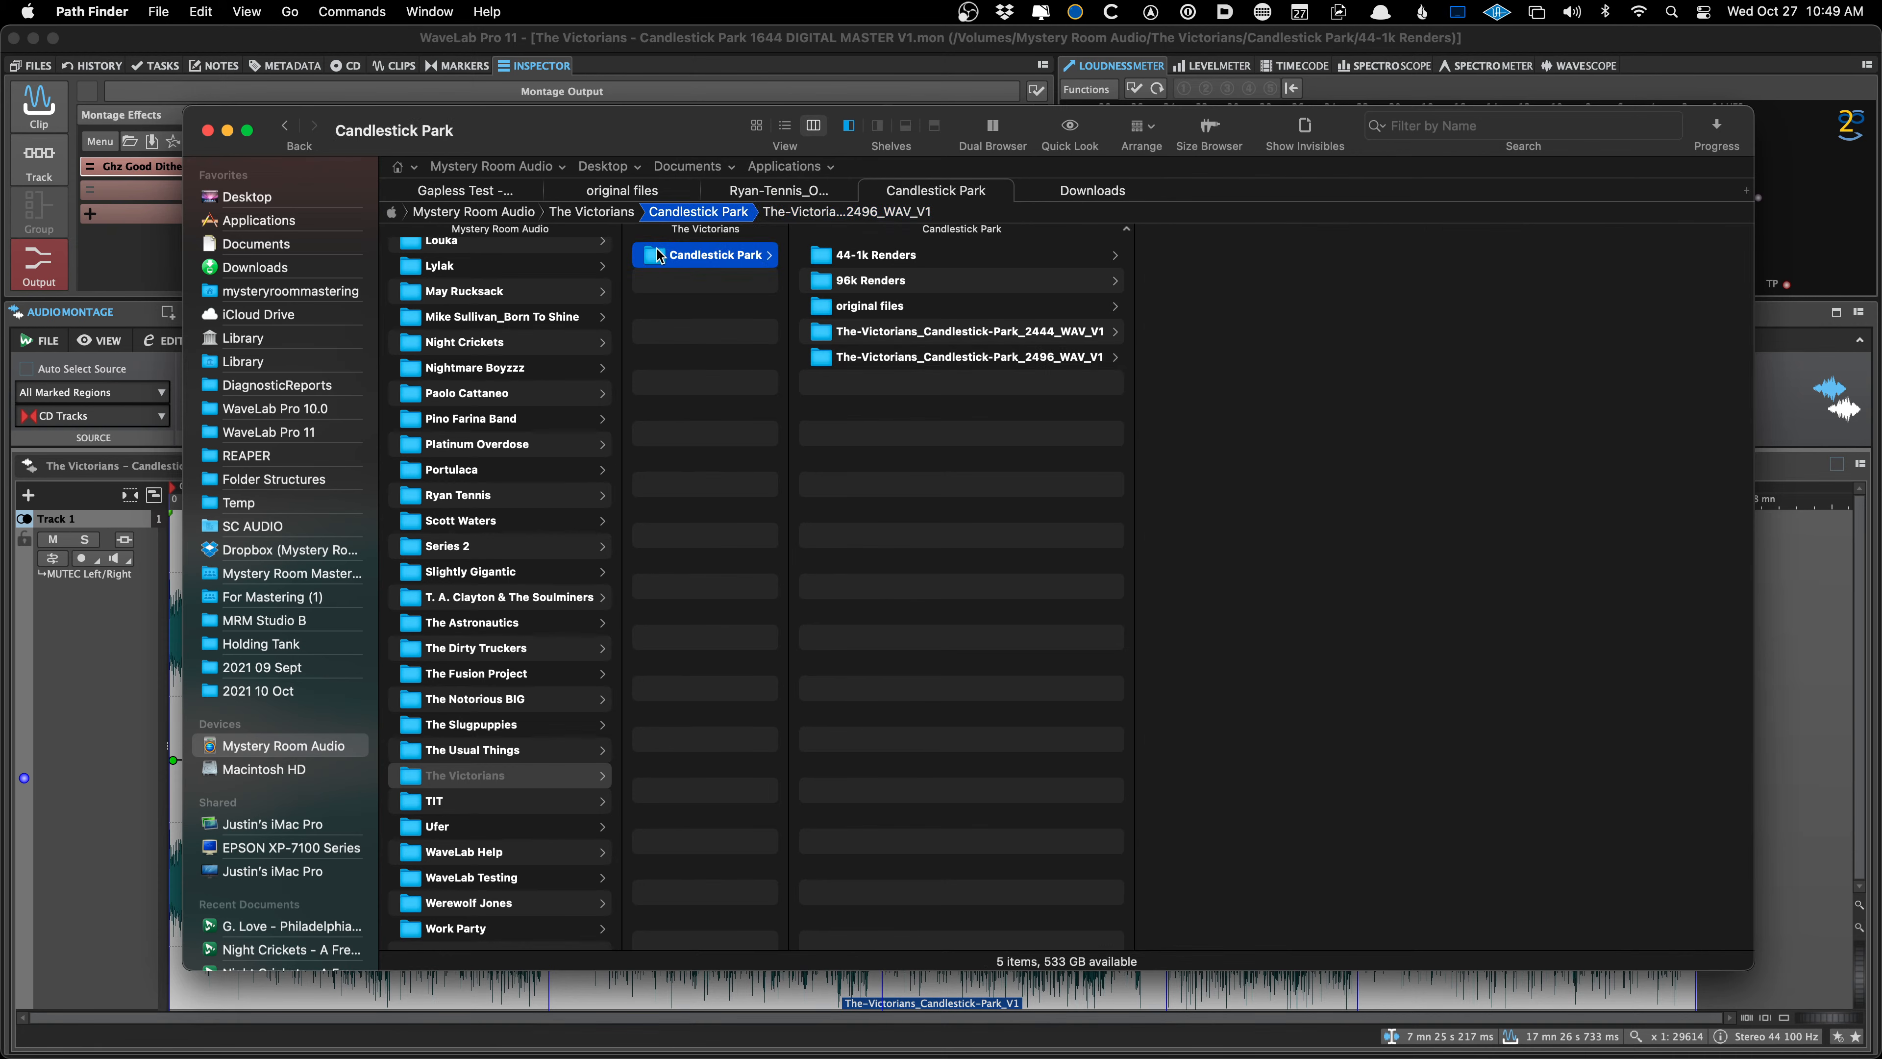
{"action": "key", "text": "Right"}
{"action": "key", "text": "Down"}
{"action": "key", "text": "Down"}
{"action": "key", "text": "Down"}
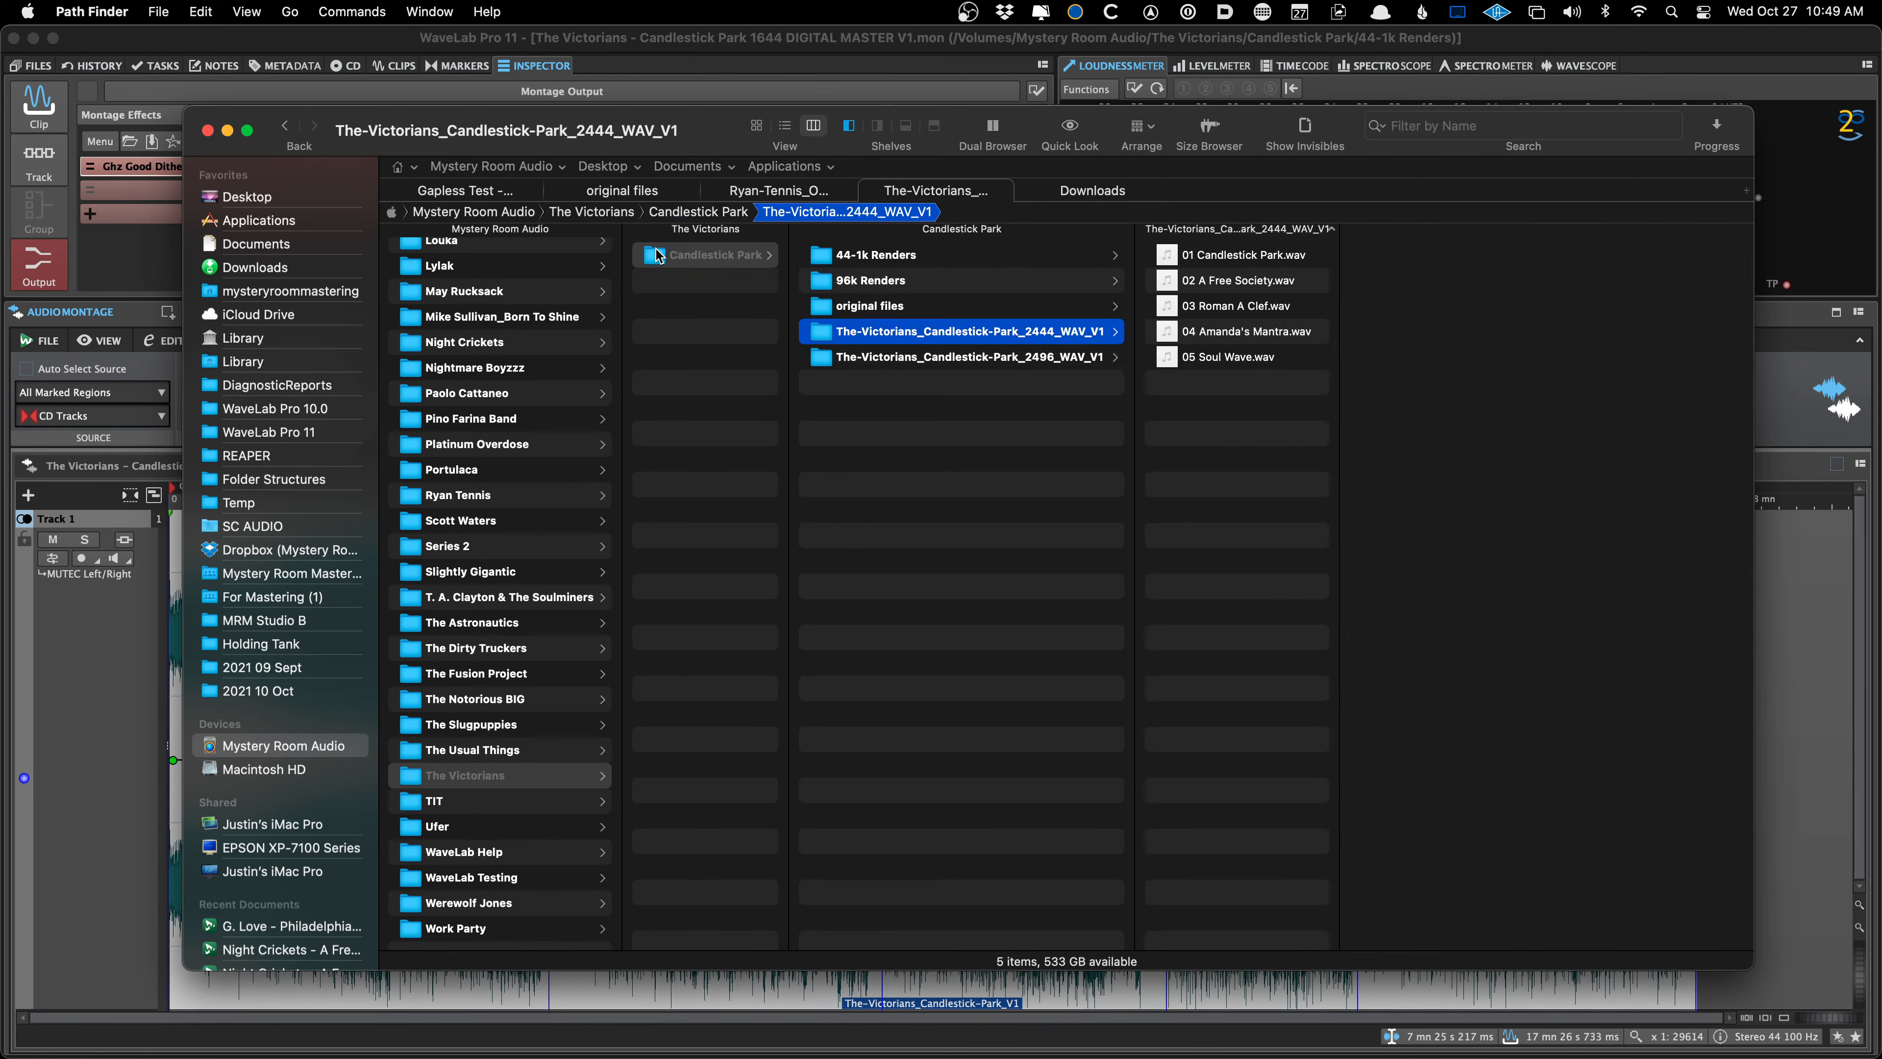
Look through the contents of the original files folder, including its source WAVs and the 6496 montage
{"action": "key", "text": "Up"}
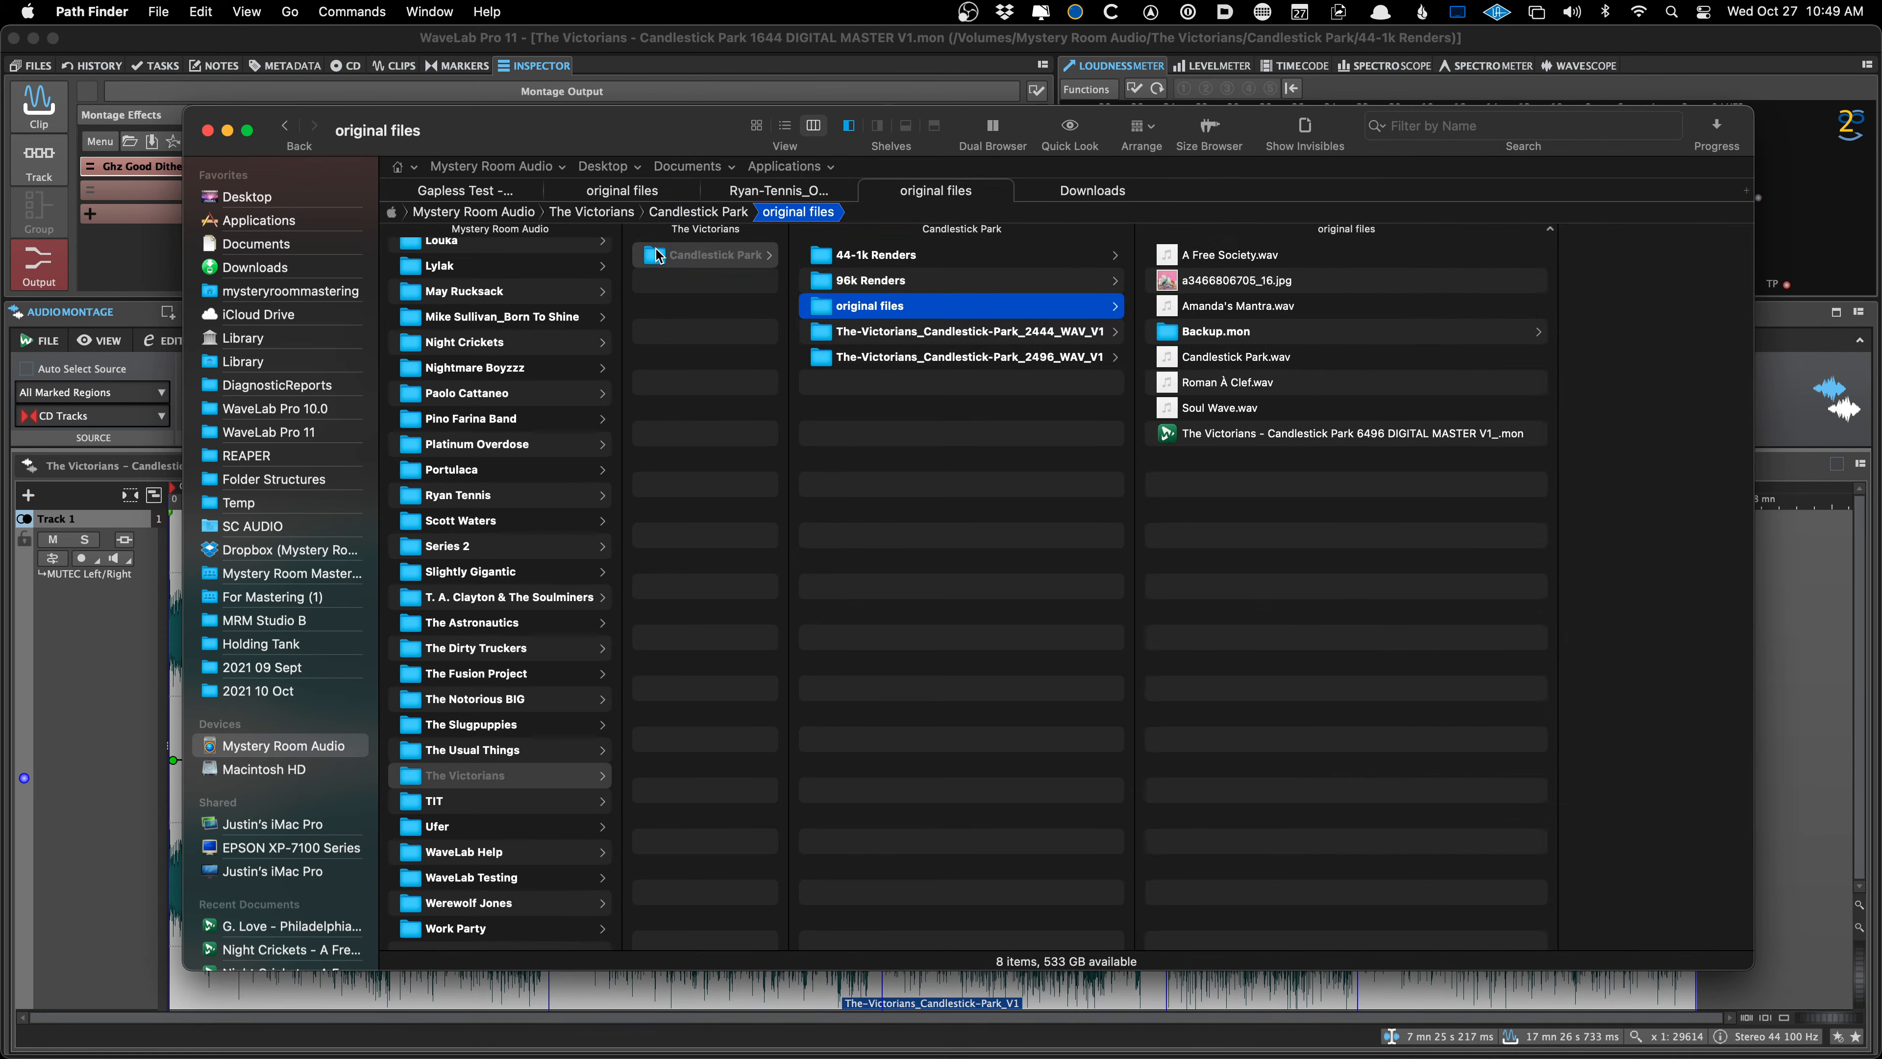
{"action": "key", "text": "Right"}
{"action": "key", "text": "Down"}
{"action": "key", "text": "Down"}
{"action": "key", "text": "Down"}
{"action": "key", "text": "Down"}
{"action": "key", "text": "Down"}
{"action": "key", "text": "Down"}
{"action": "key", "text": "Down"}
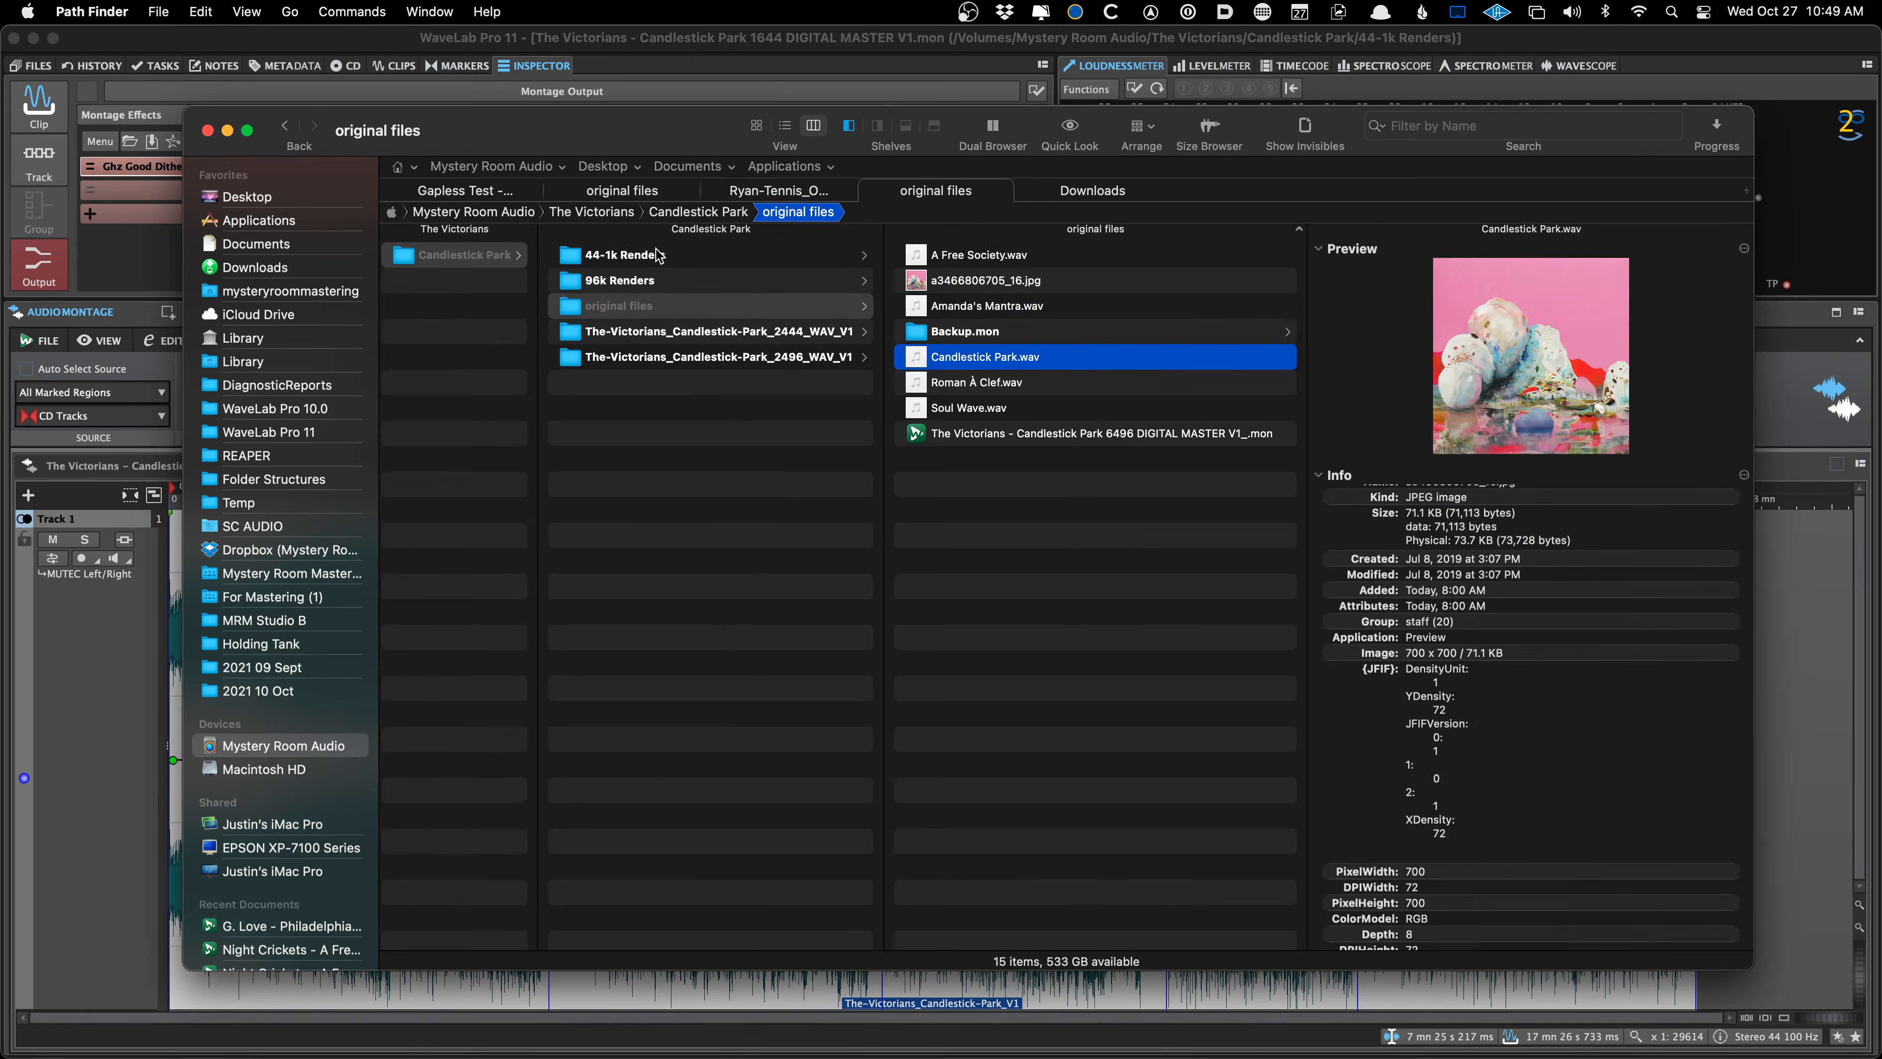
Inspect the montage files in the 96k Renders and 44-1k Renders folders, and return to WaveLab Pro 11
{"action": "key", "text": "Left"}
{"action": "key", "text": "Up"}
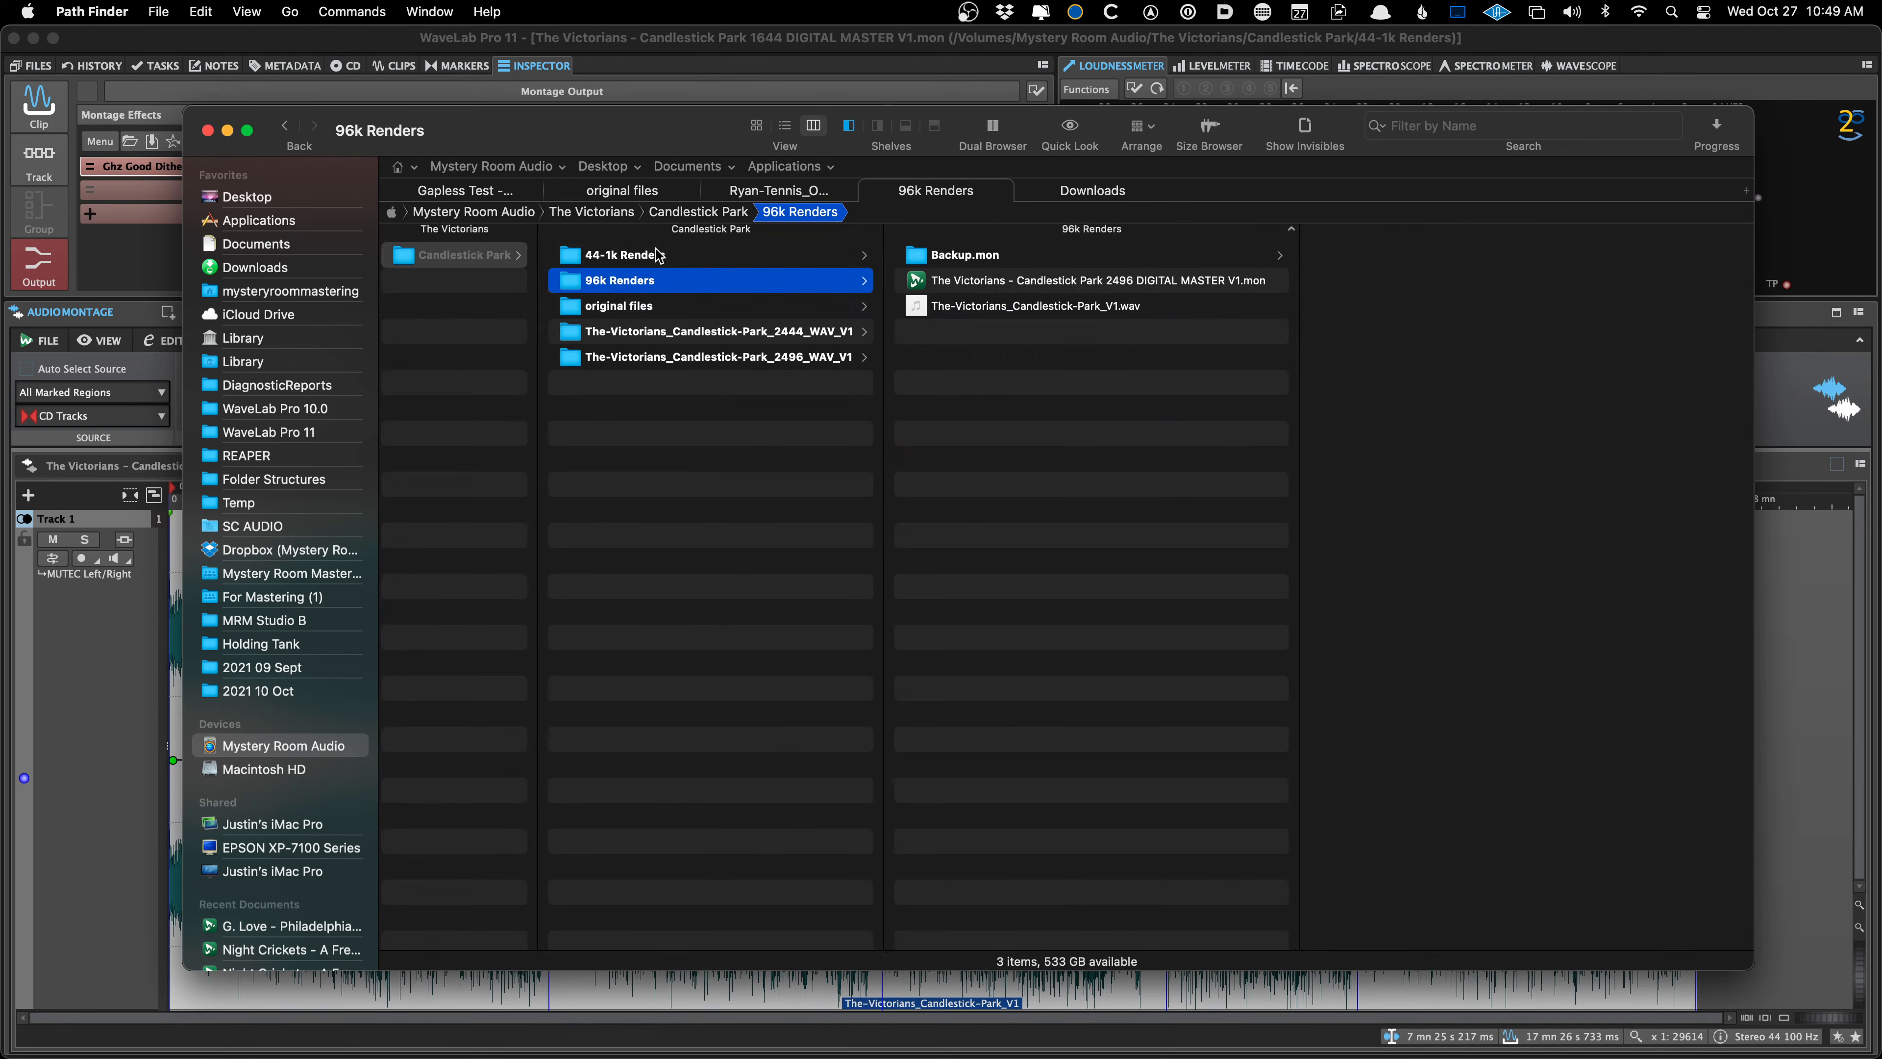
{"action": "key", "text": "Right"}
{"action": "key", "text": "Down"}
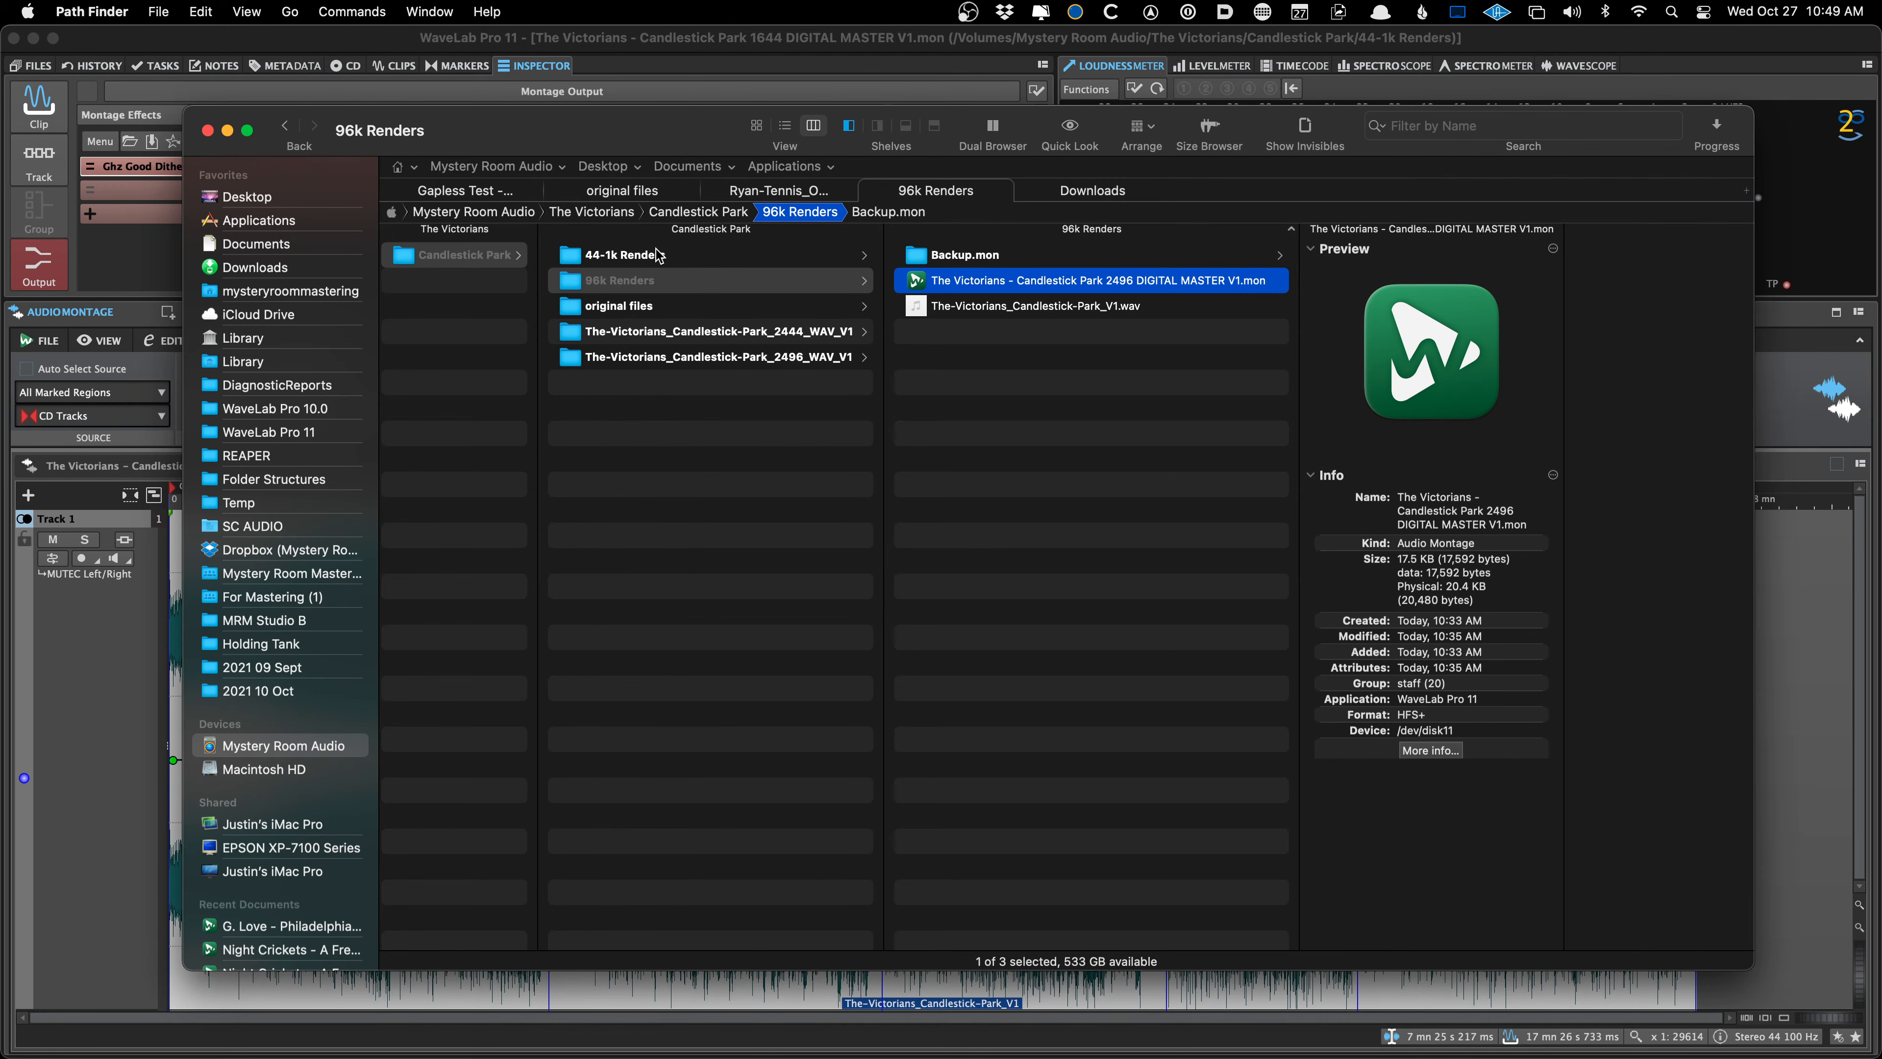
{"action": "key", "text": "Left"}
{"action": "key", "text": "Up"}
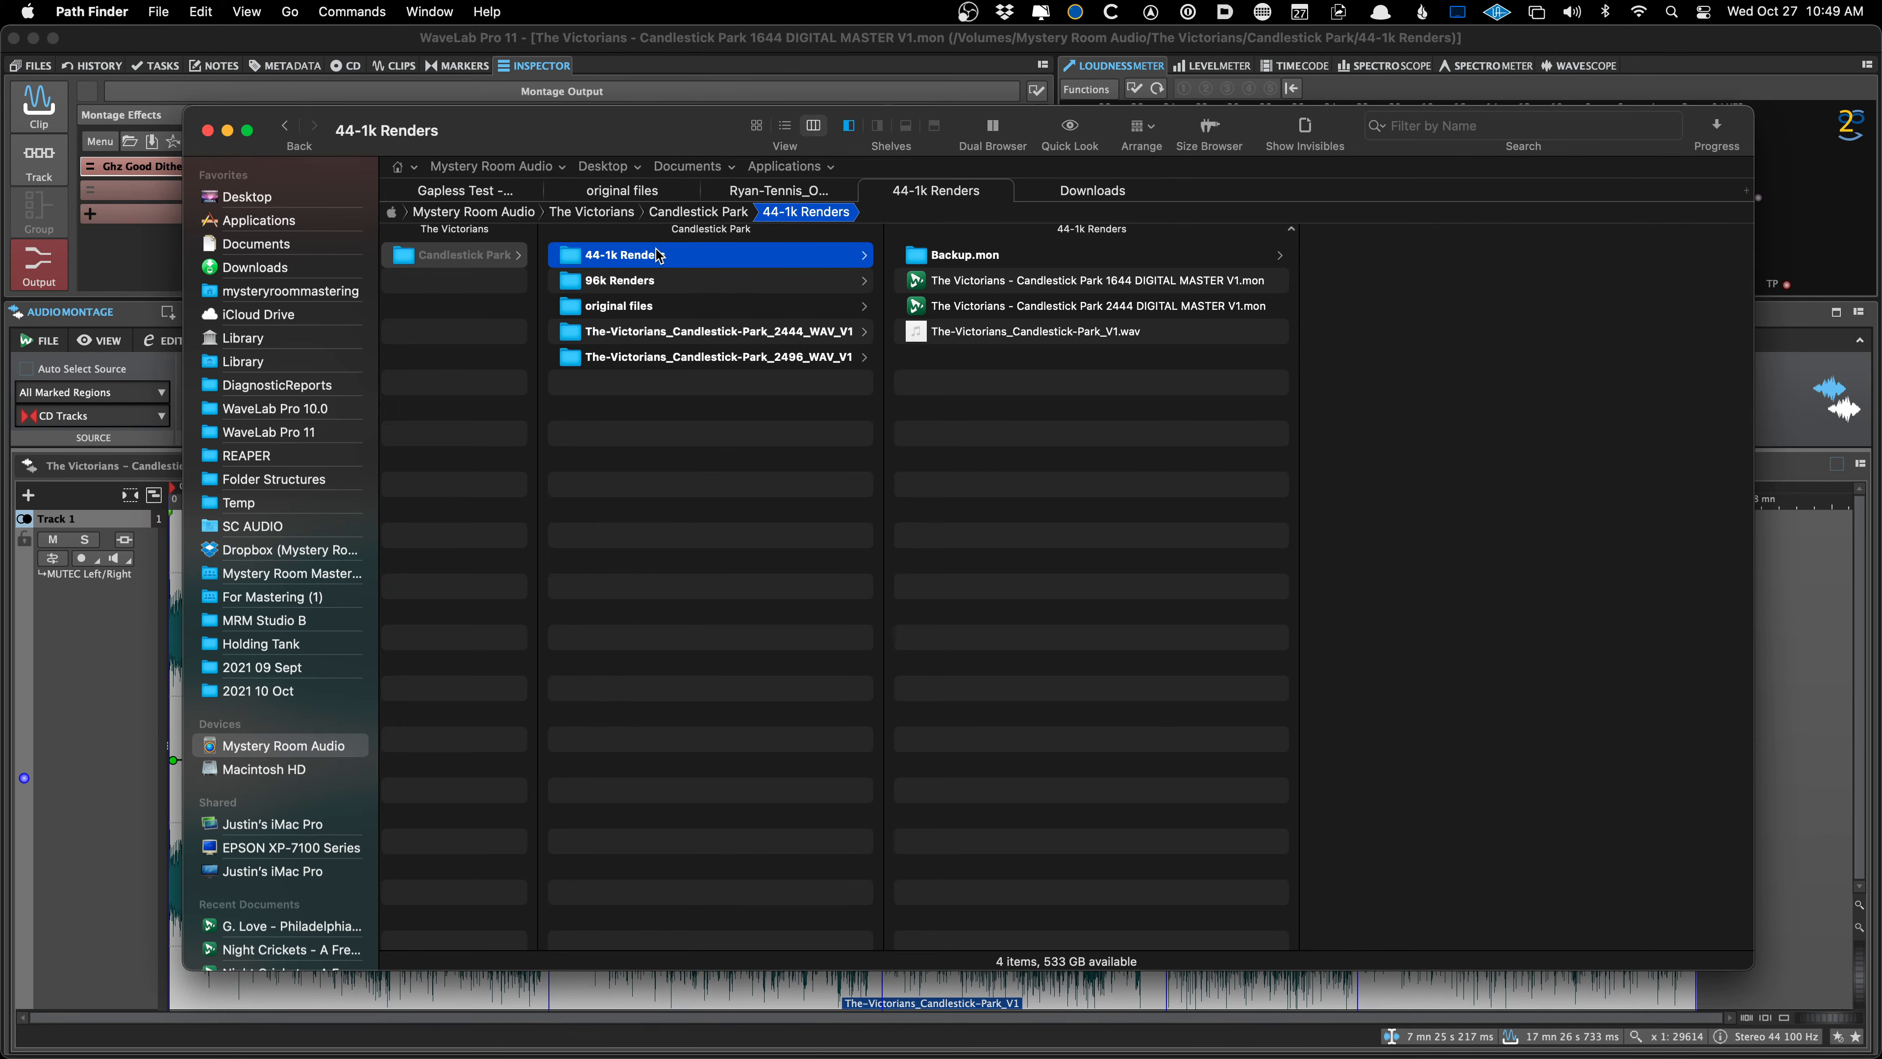
{"action": "key", "text": "Right"}
{"action": "key", "text": "Down"}
{"action": "key", "text": "Down"}
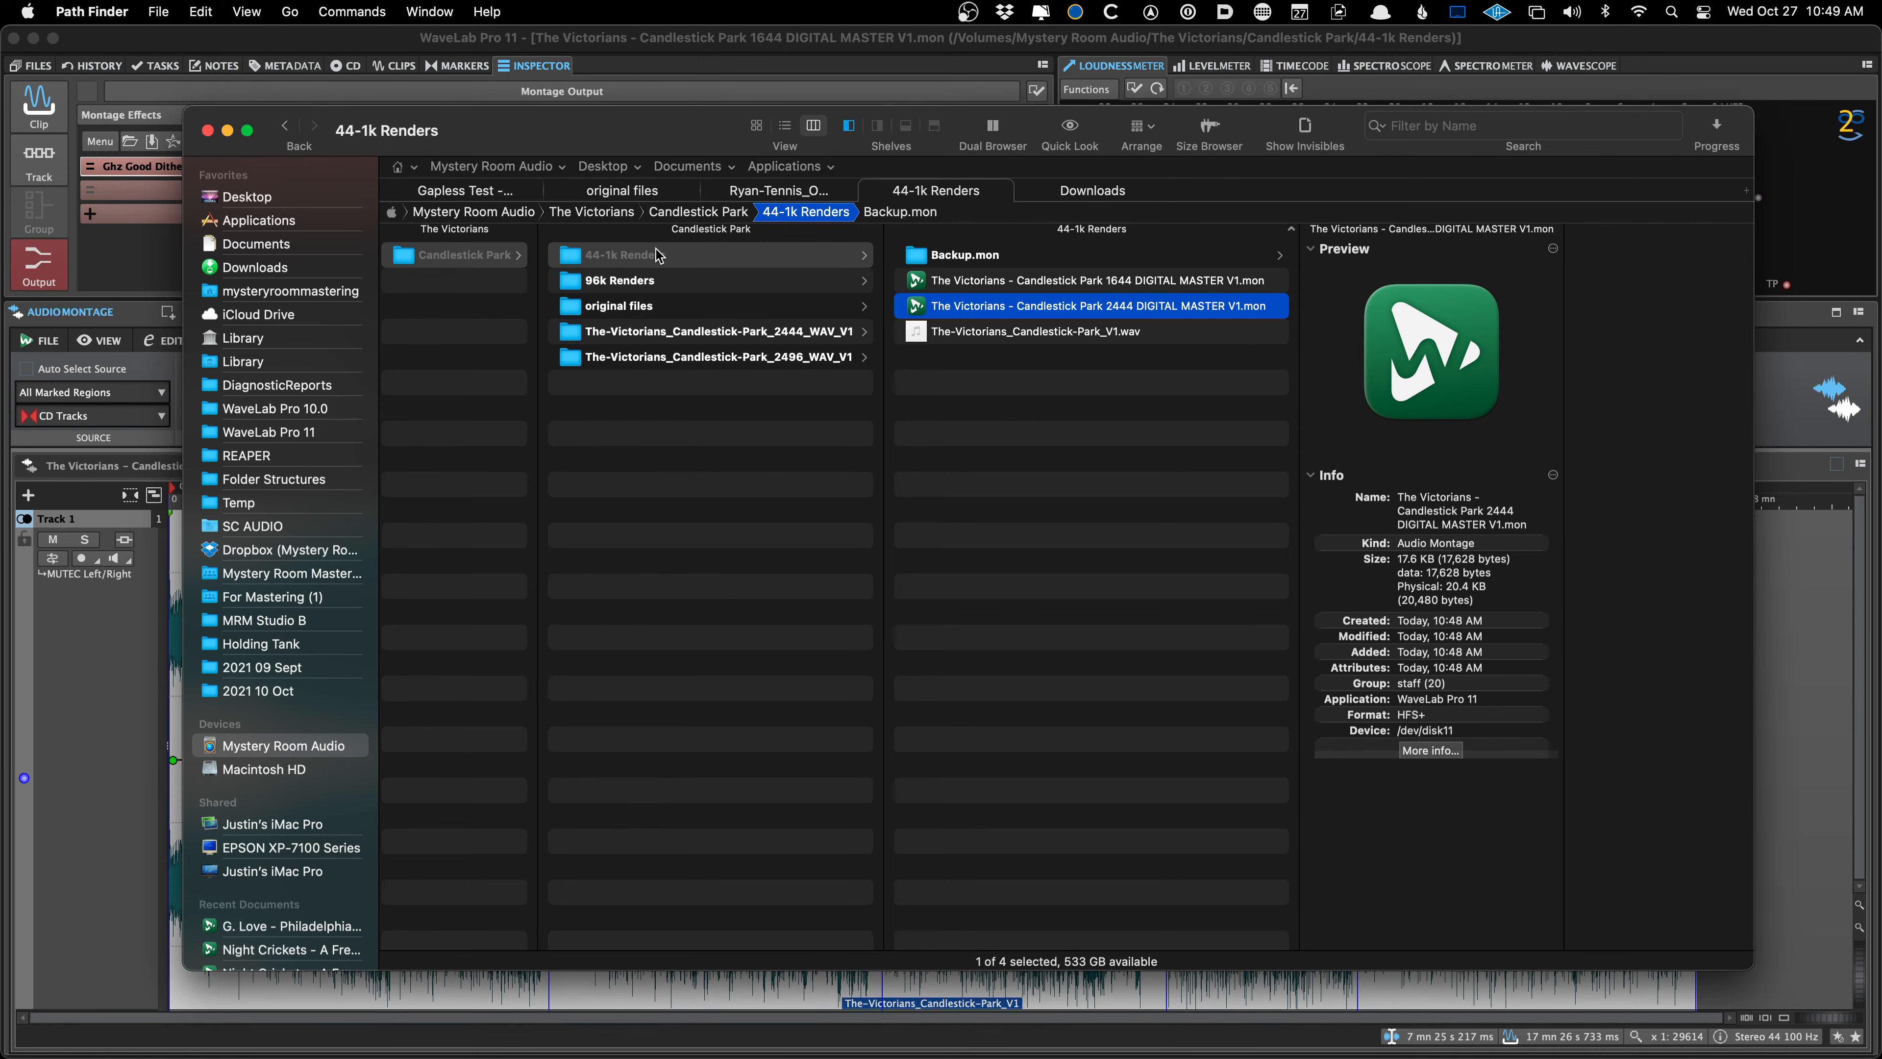
{"action": "key", "text": "Up"}
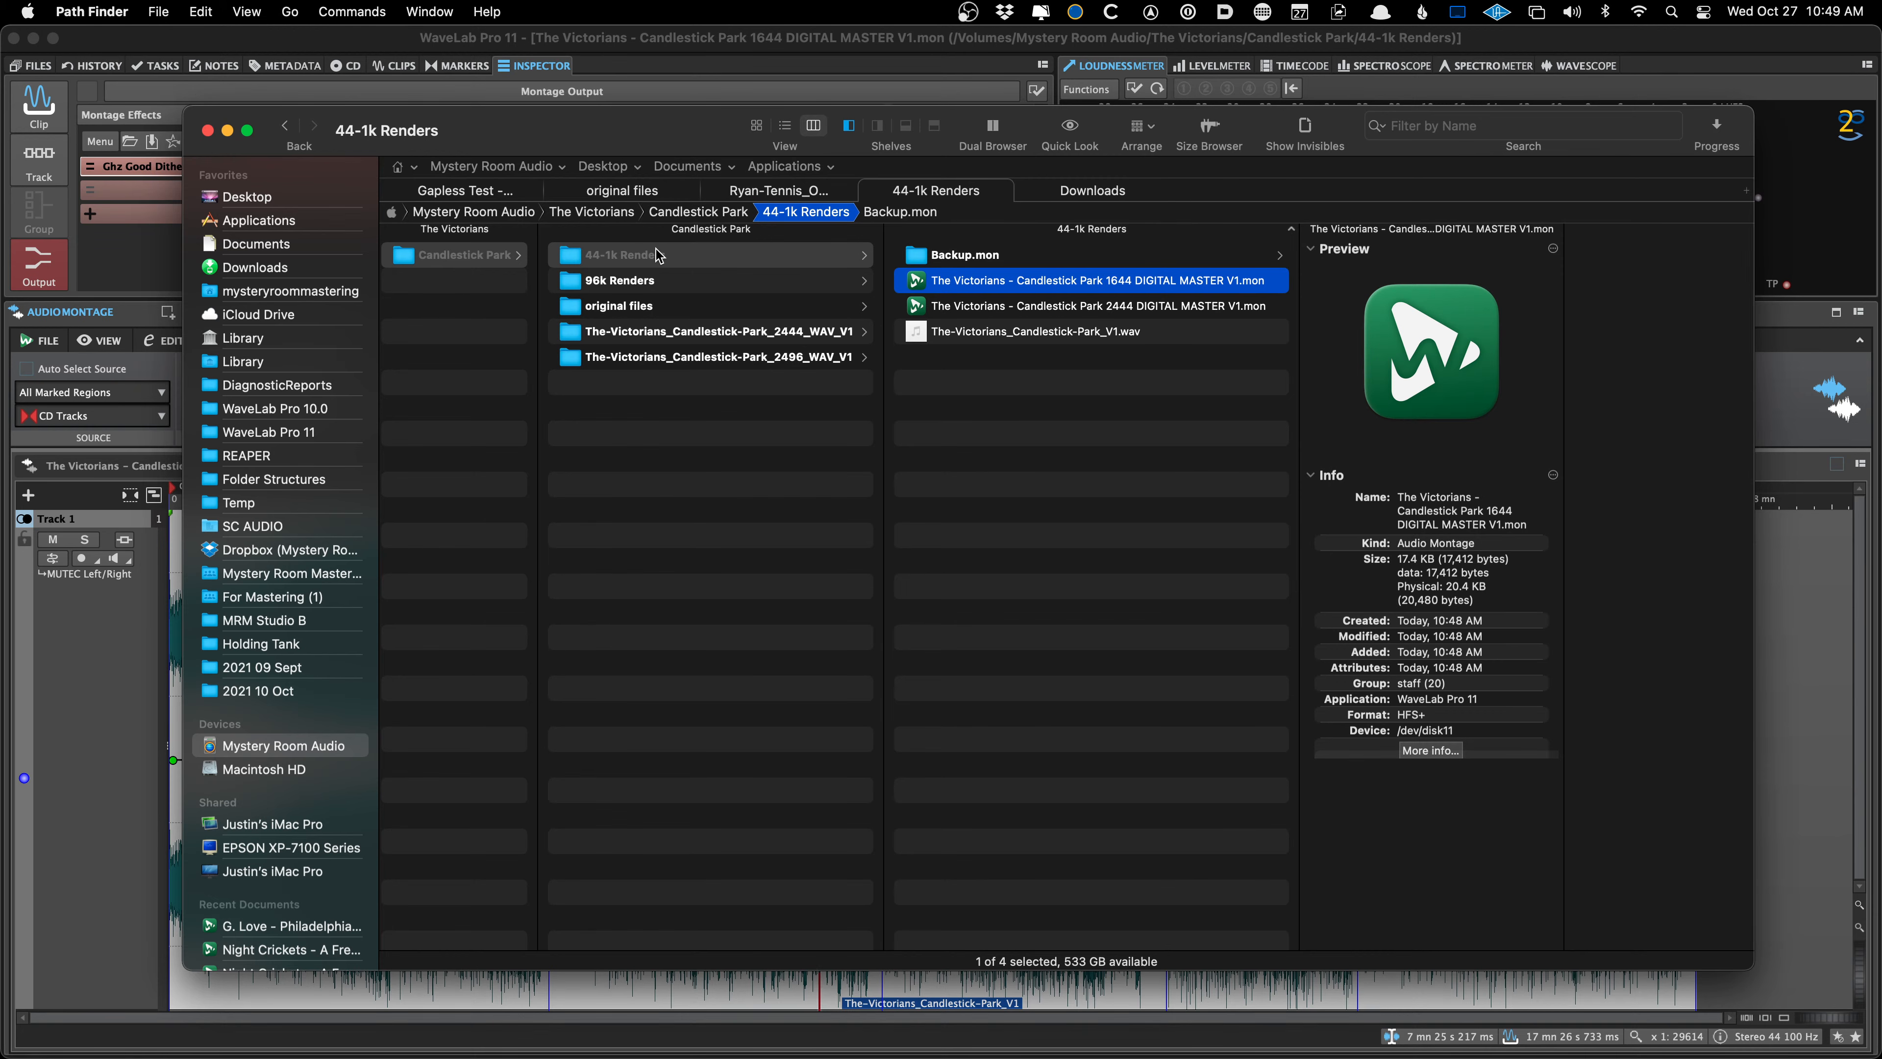
{"action": "left_click", "coordinate": [91, 672]}
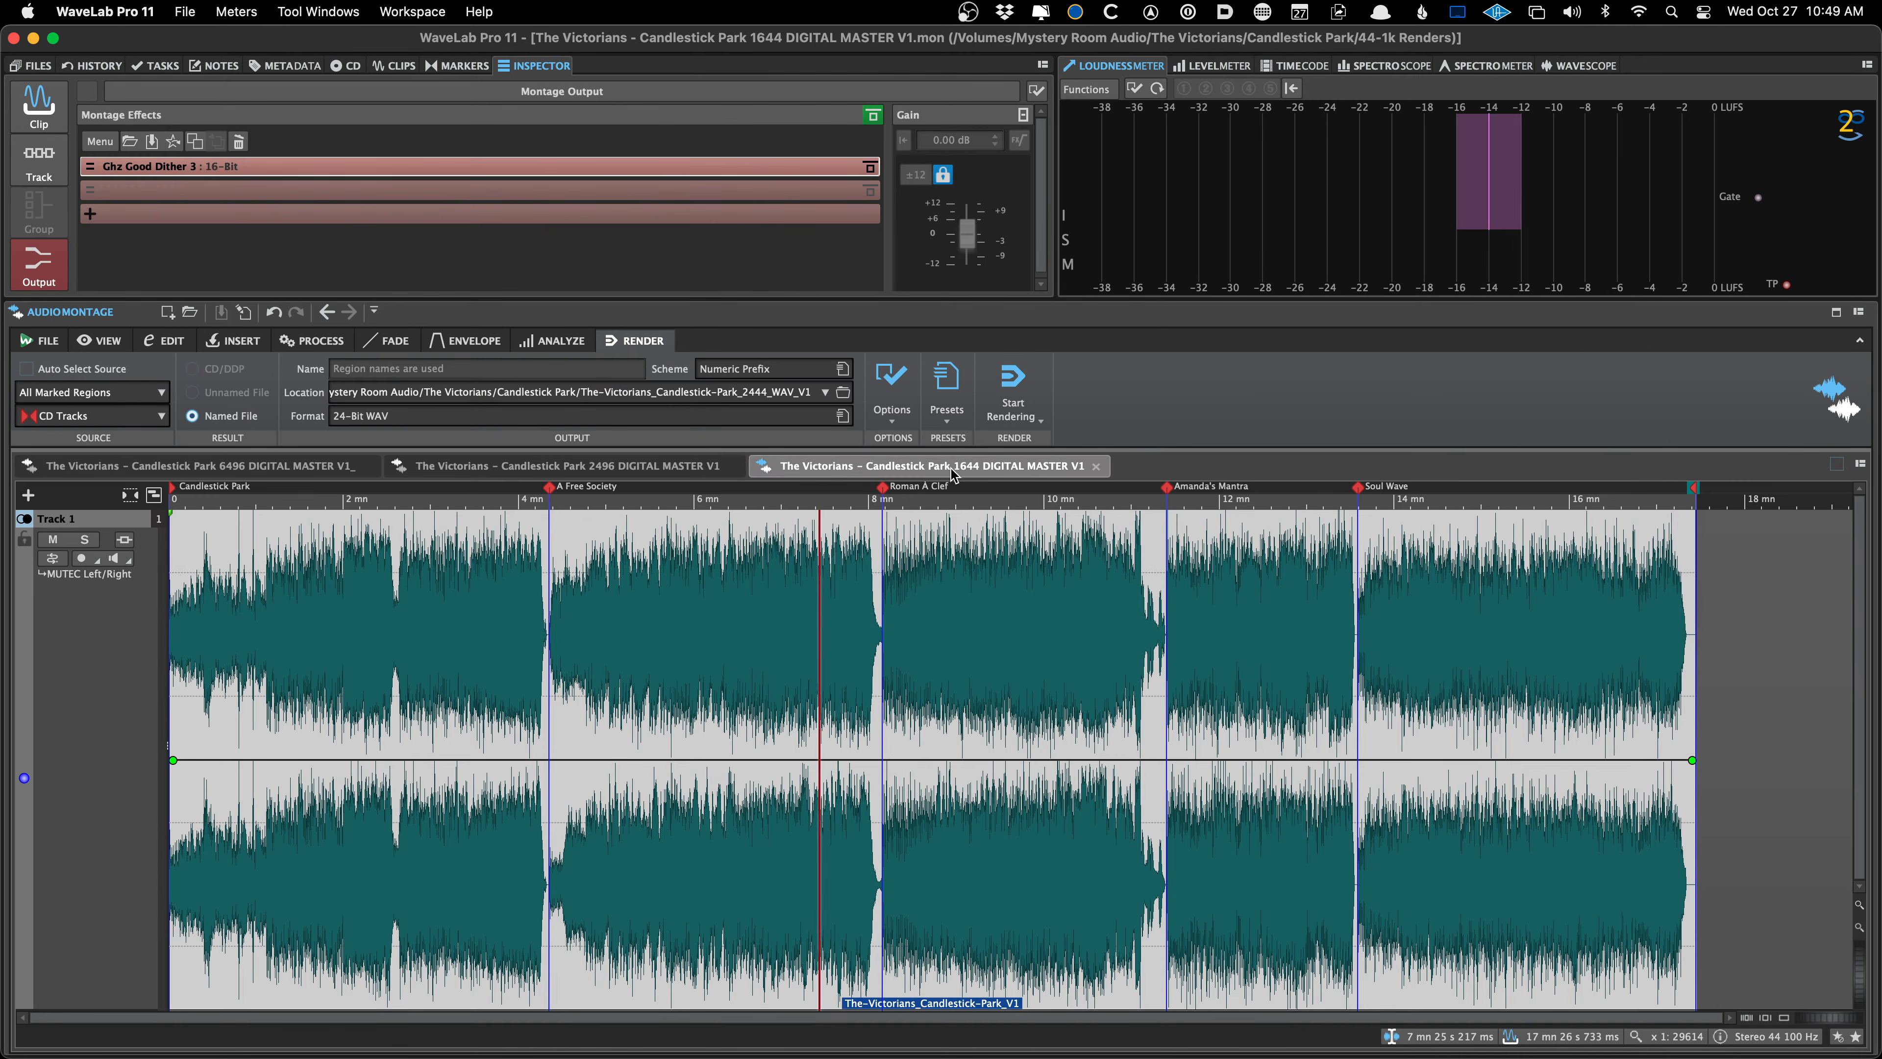
Reload the 16 Ghz GD plug-in chain on the montage output and apply the 16-Bit WAV Tracks render preset
{"action": "key", "text": "super+o"}
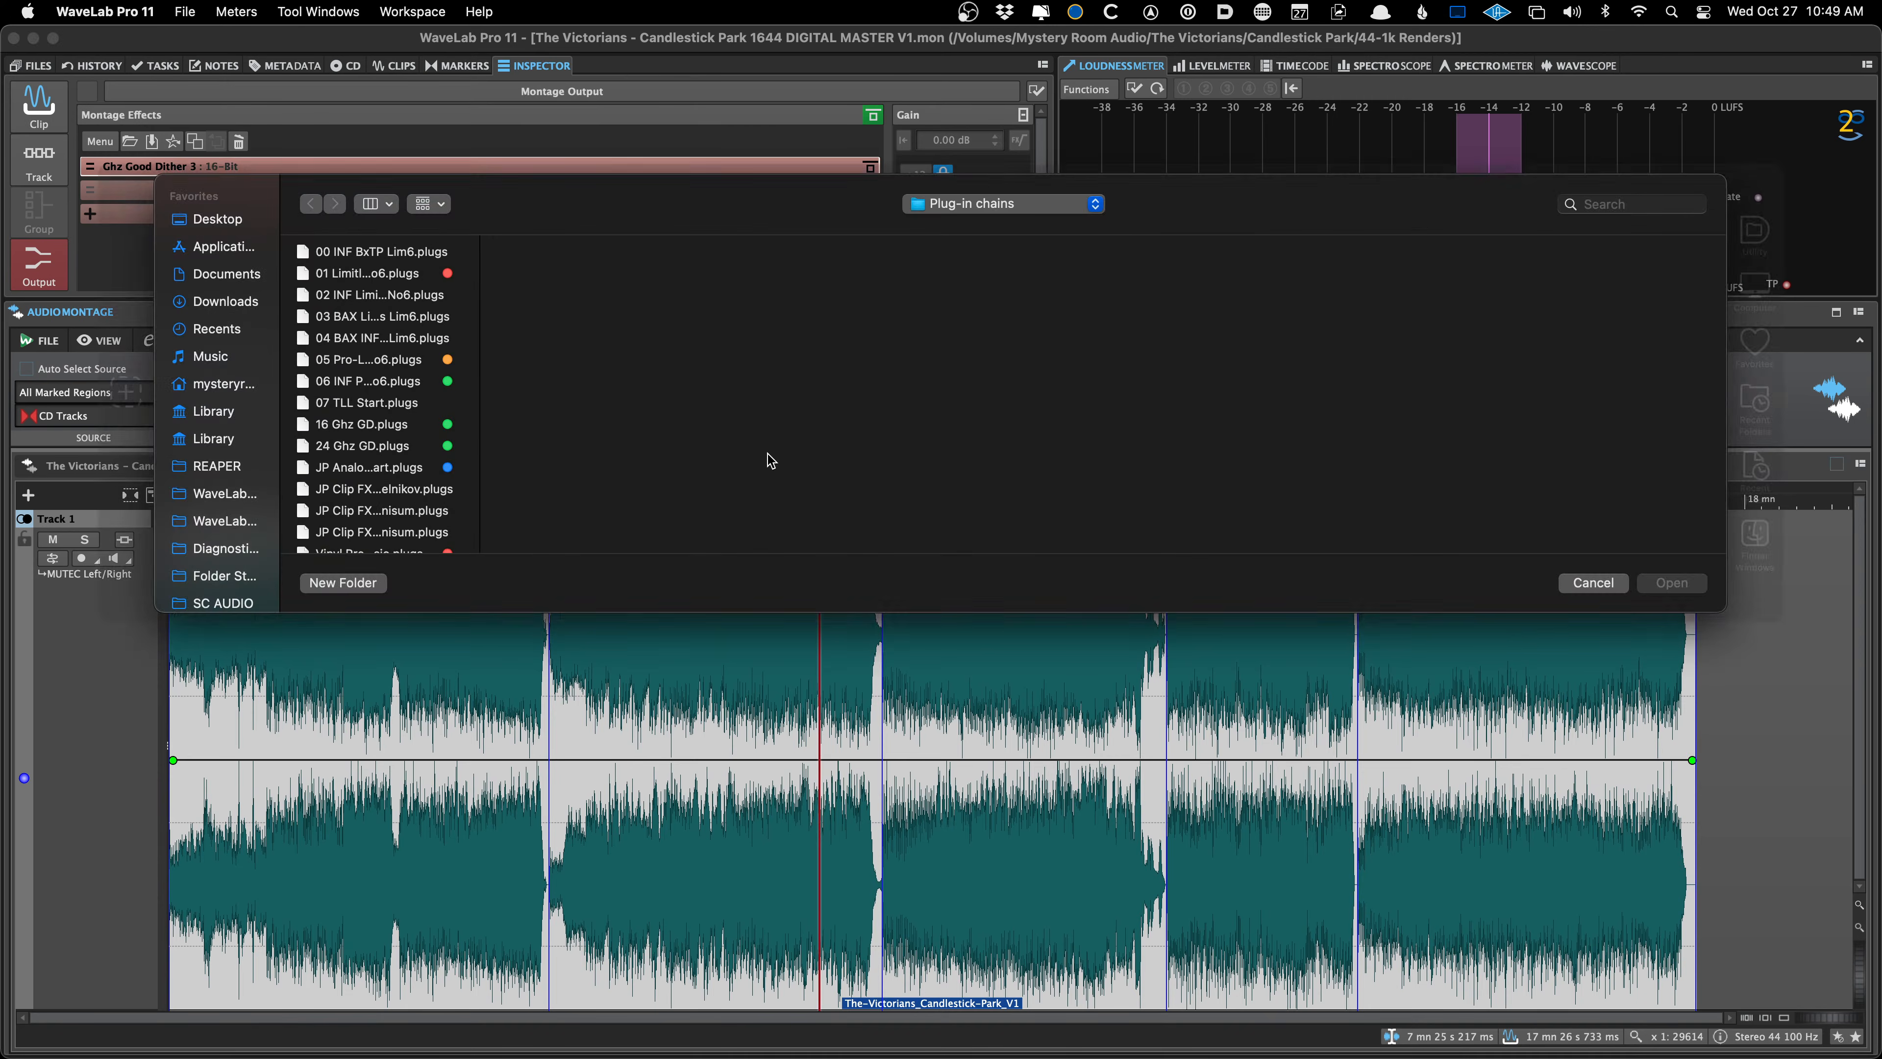
{"action": "left_click", "coordinate": [381, 426]}
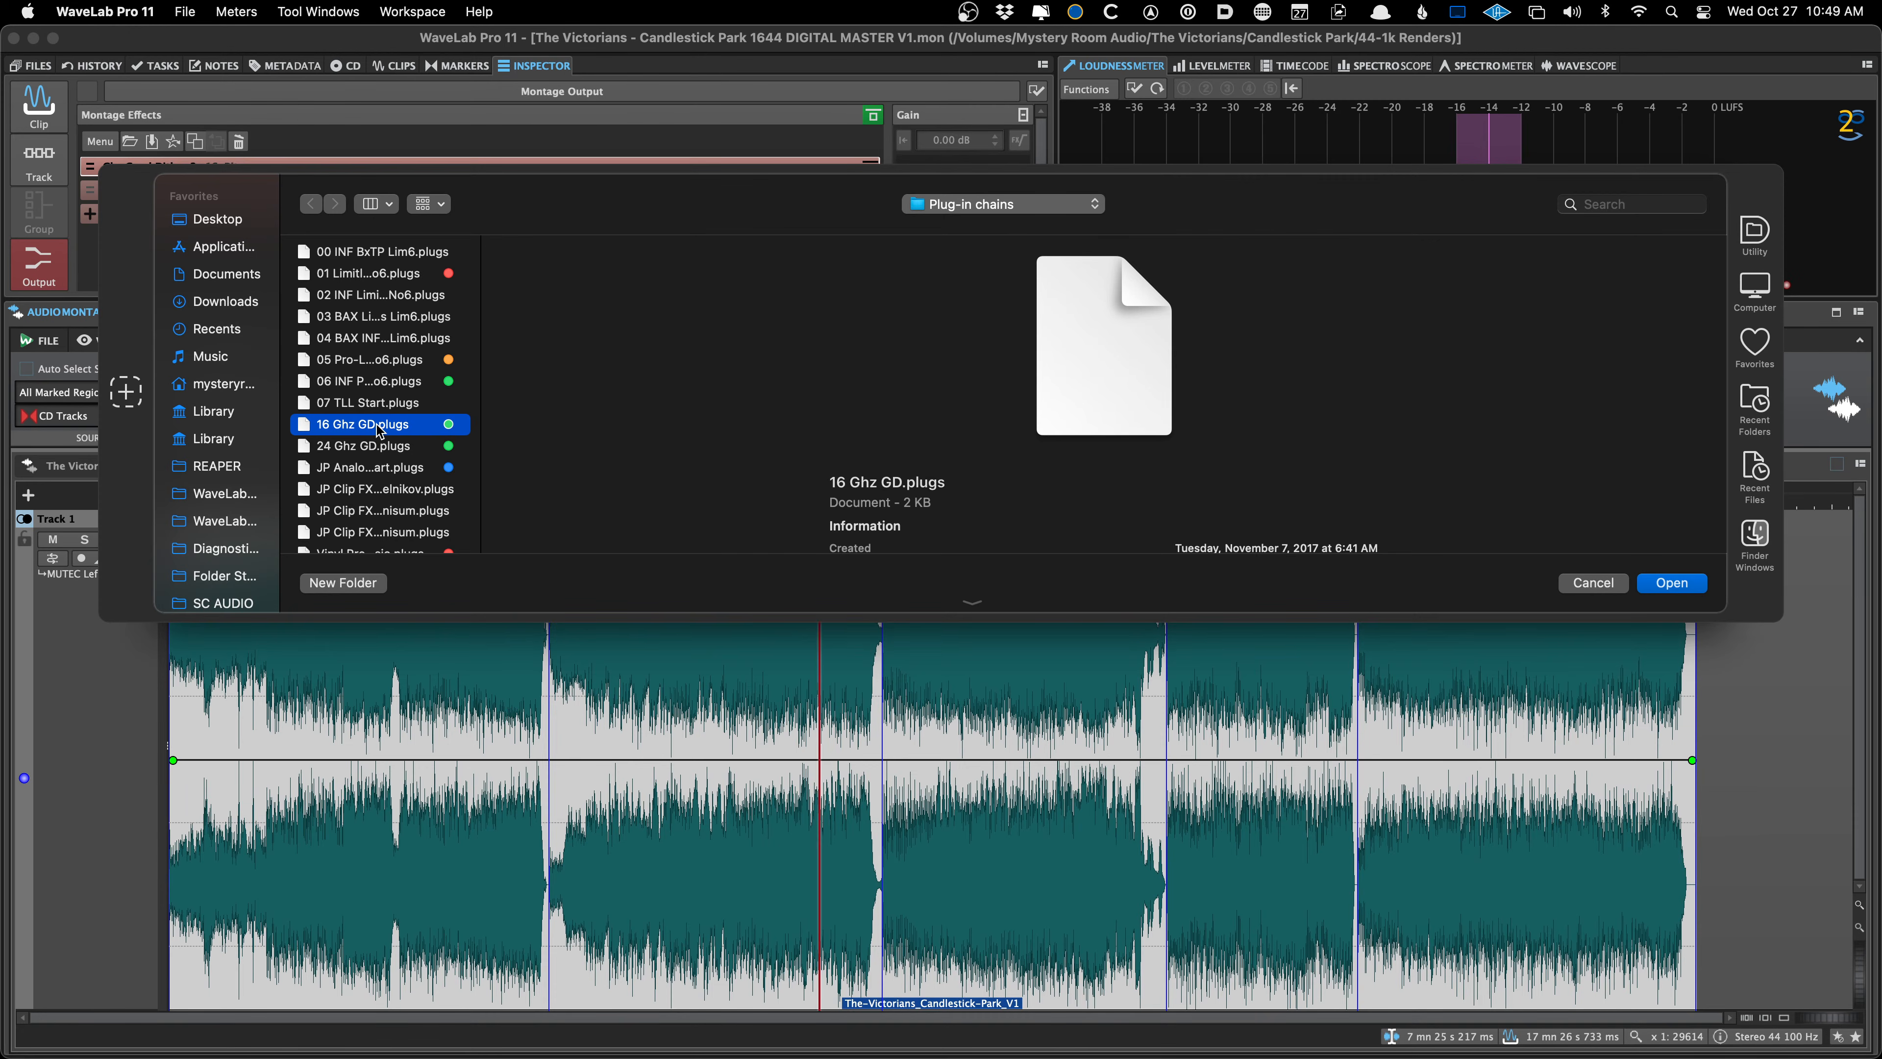
{"action": "double_click", "coordinate": [381, 426]}
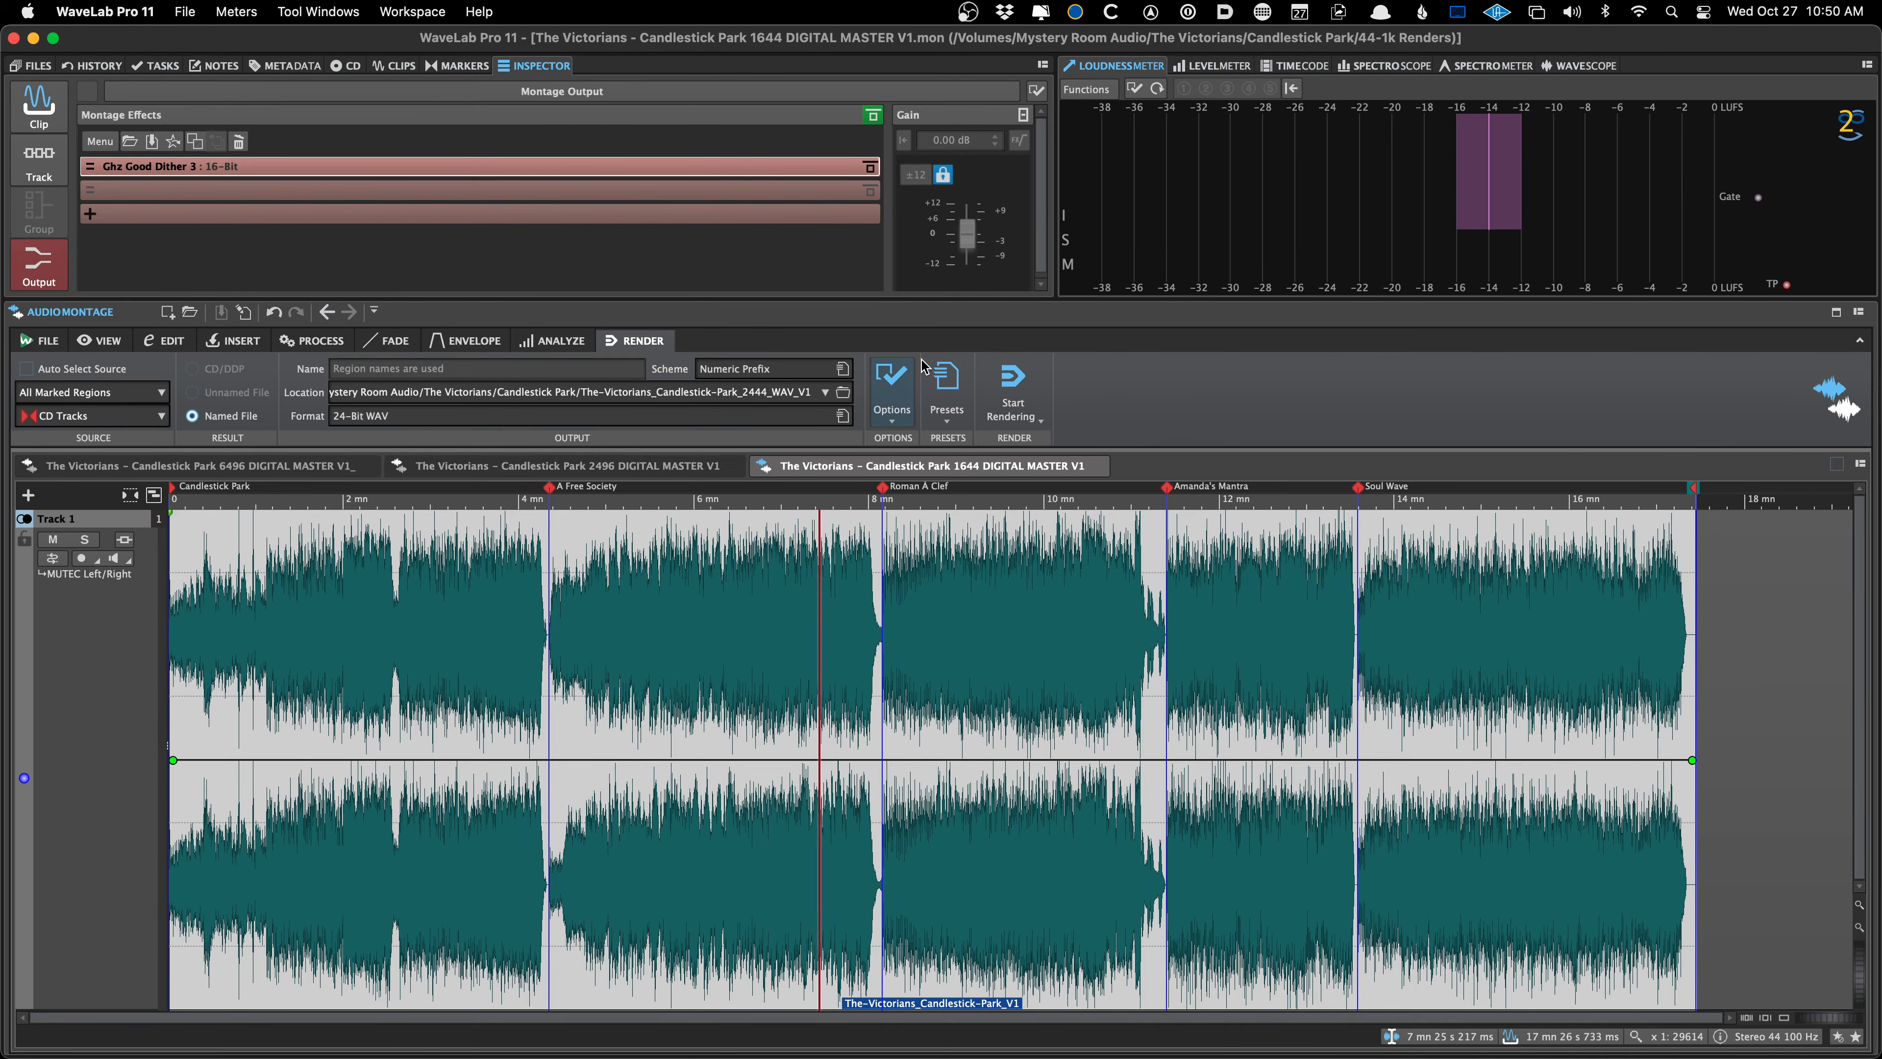
{"action": "left_click", "coordinate": [941, 379]}
{"action": "left_click", "coordinate": [1026, 550]}
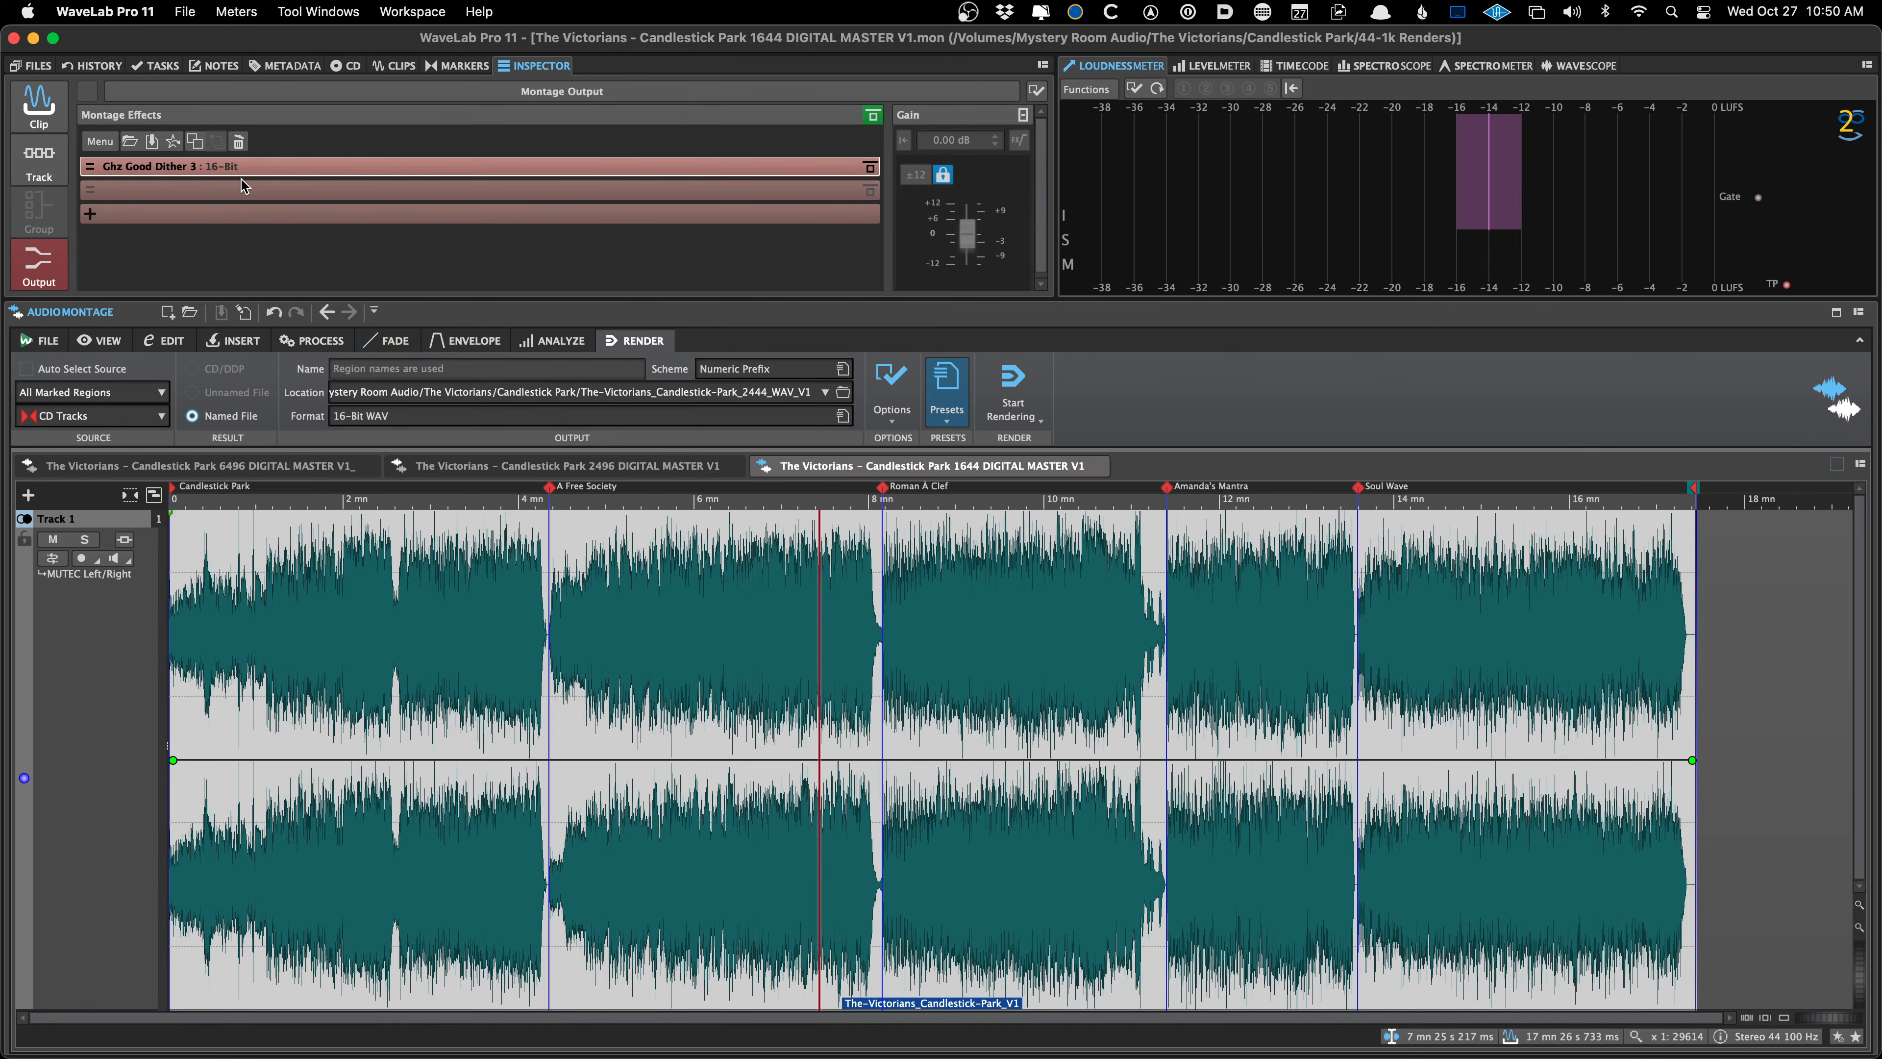
{"action": "mouse_move", "coordinate": [254, 166]}
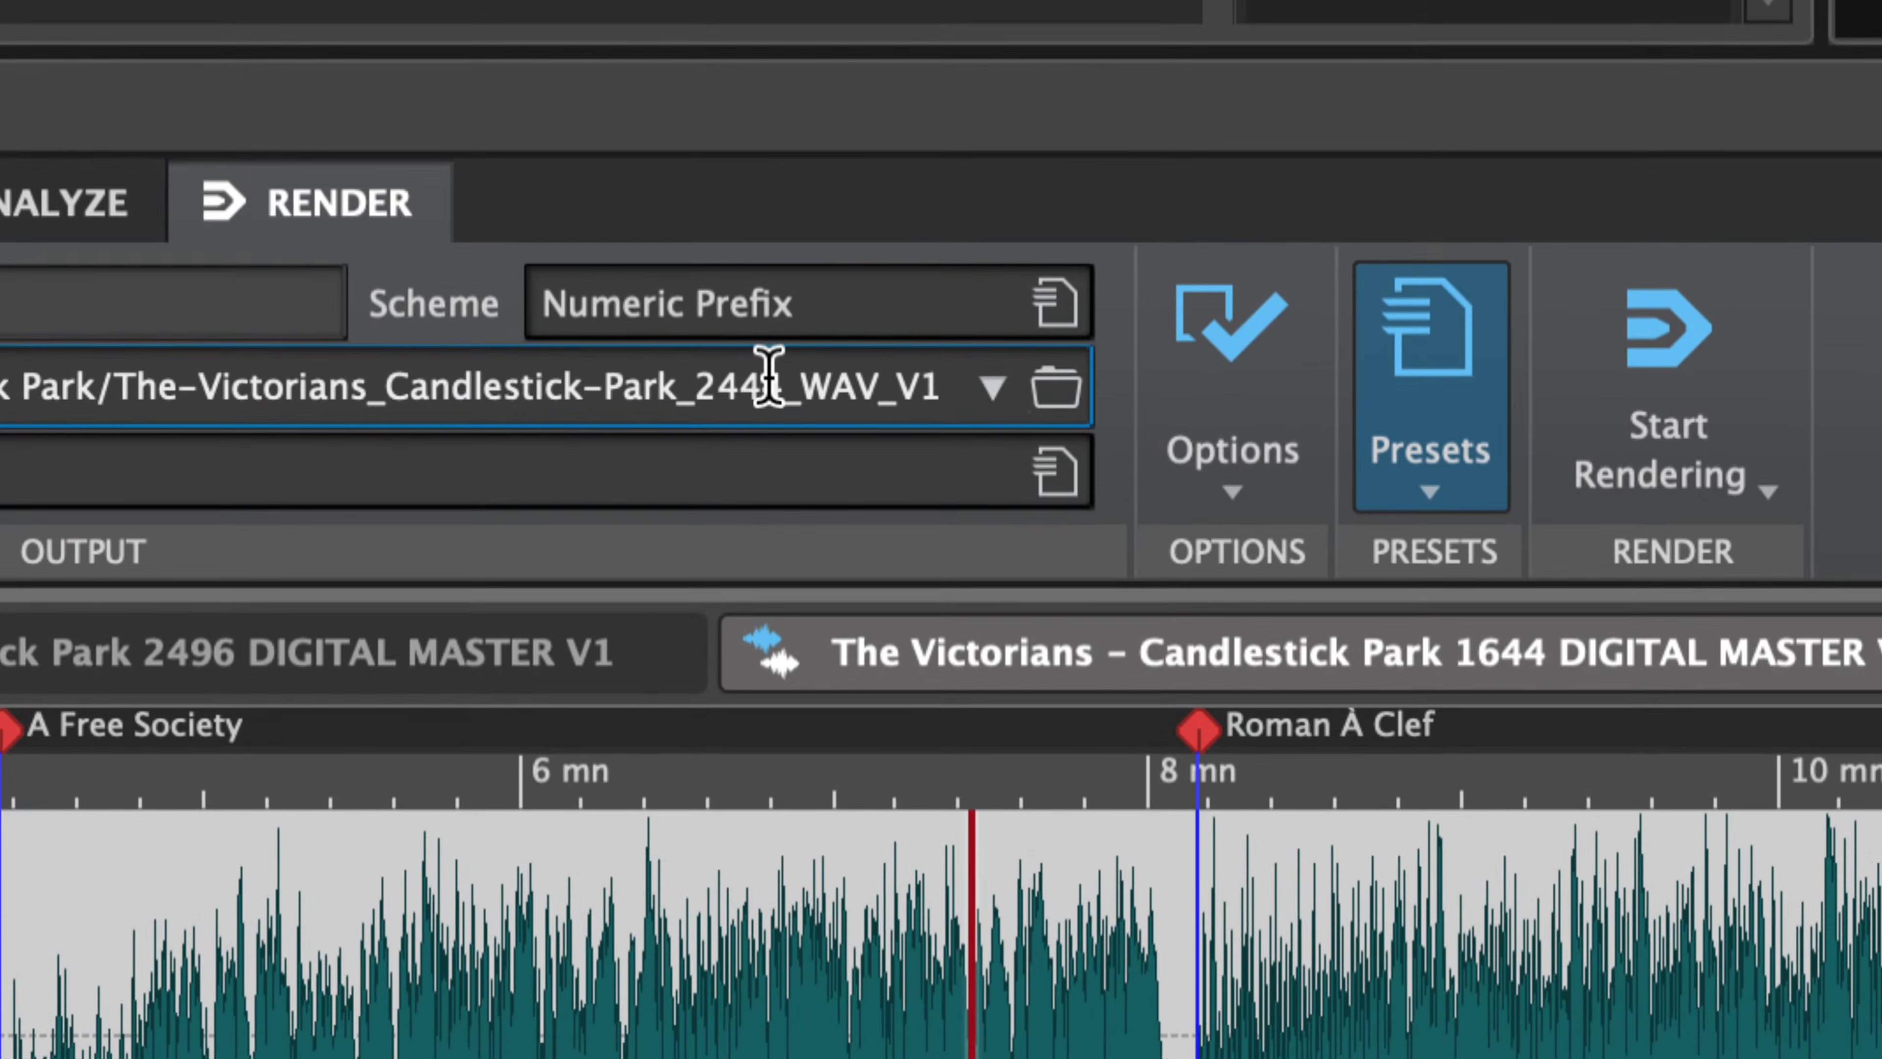
Change the render location's folder name to The-Victorians_Candlestick-Park_1644_WAV_V1 and render the 16-bit tracks
{"action": "left_click", "coordinate": [760, 394]}
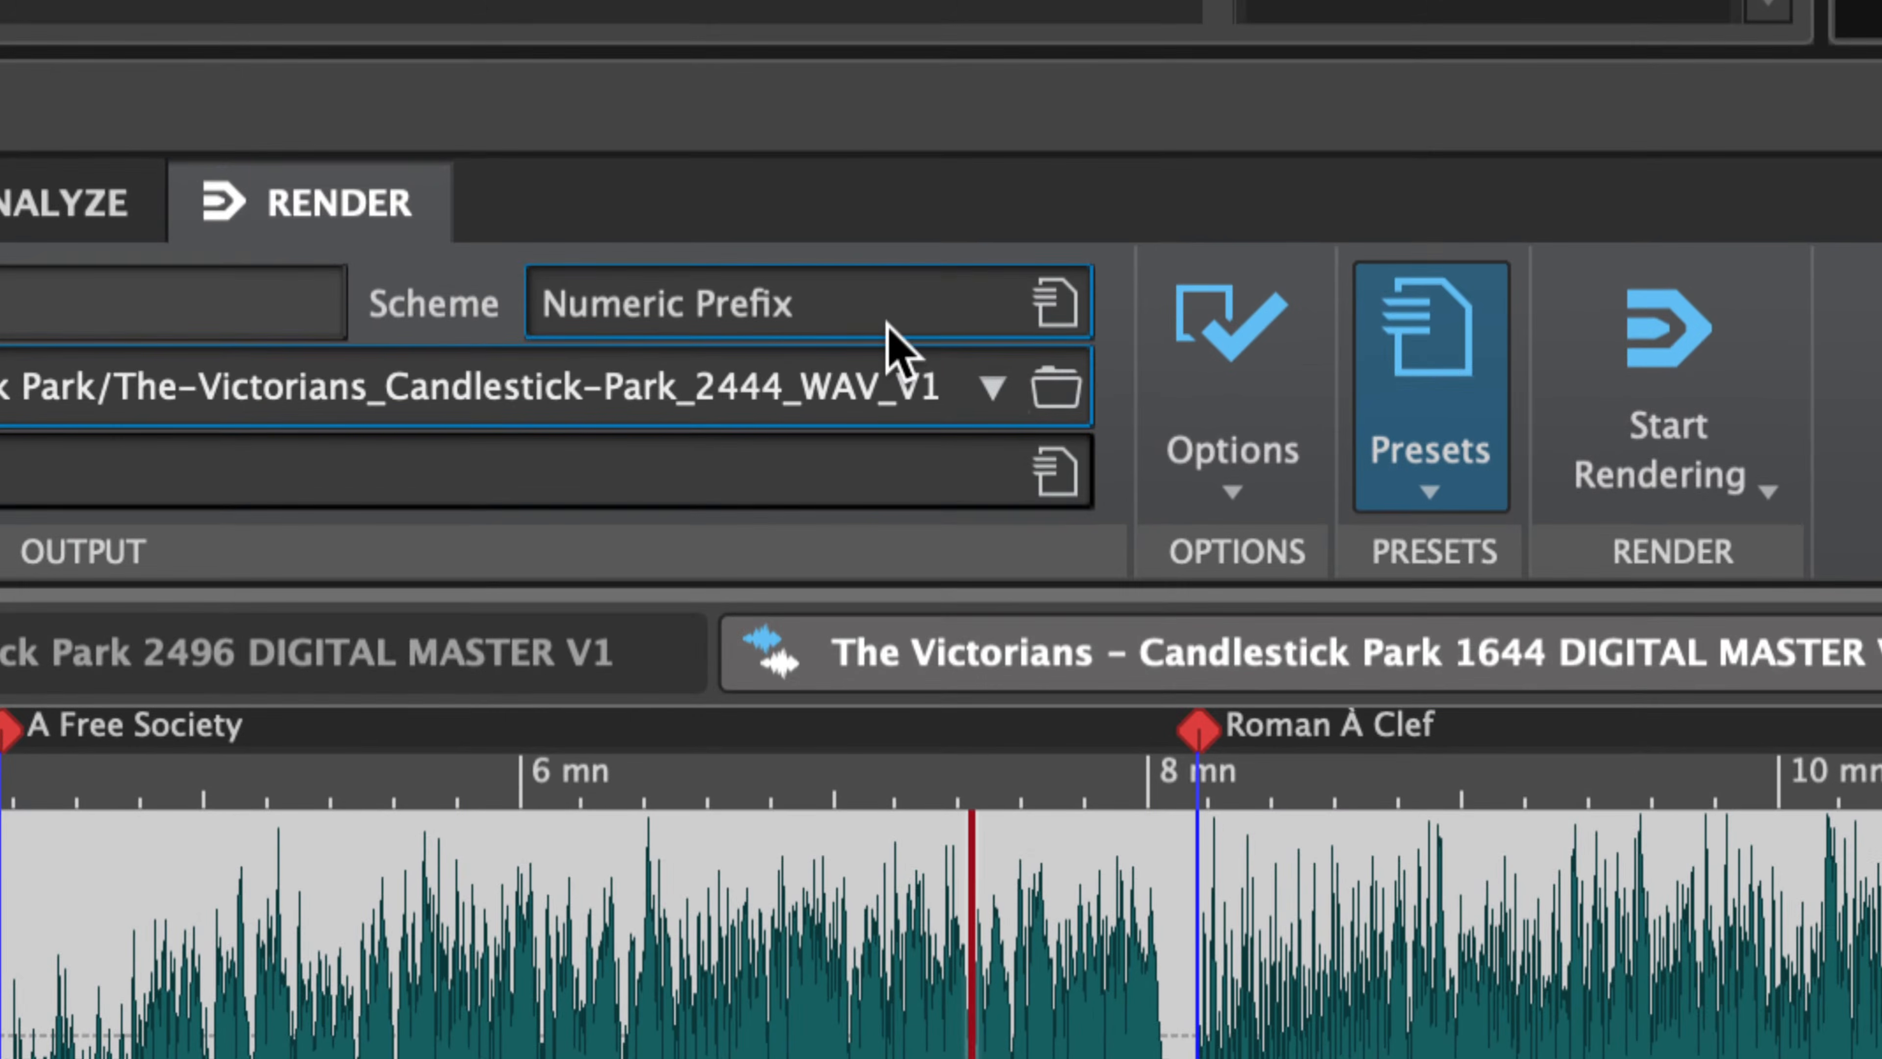
{"action": "key", "text": "Left"}
{"action": "key", "text": "shift+Left"}
{"action": "key", "text": "shift+Left"}
{"action": "type", "text": "16"}
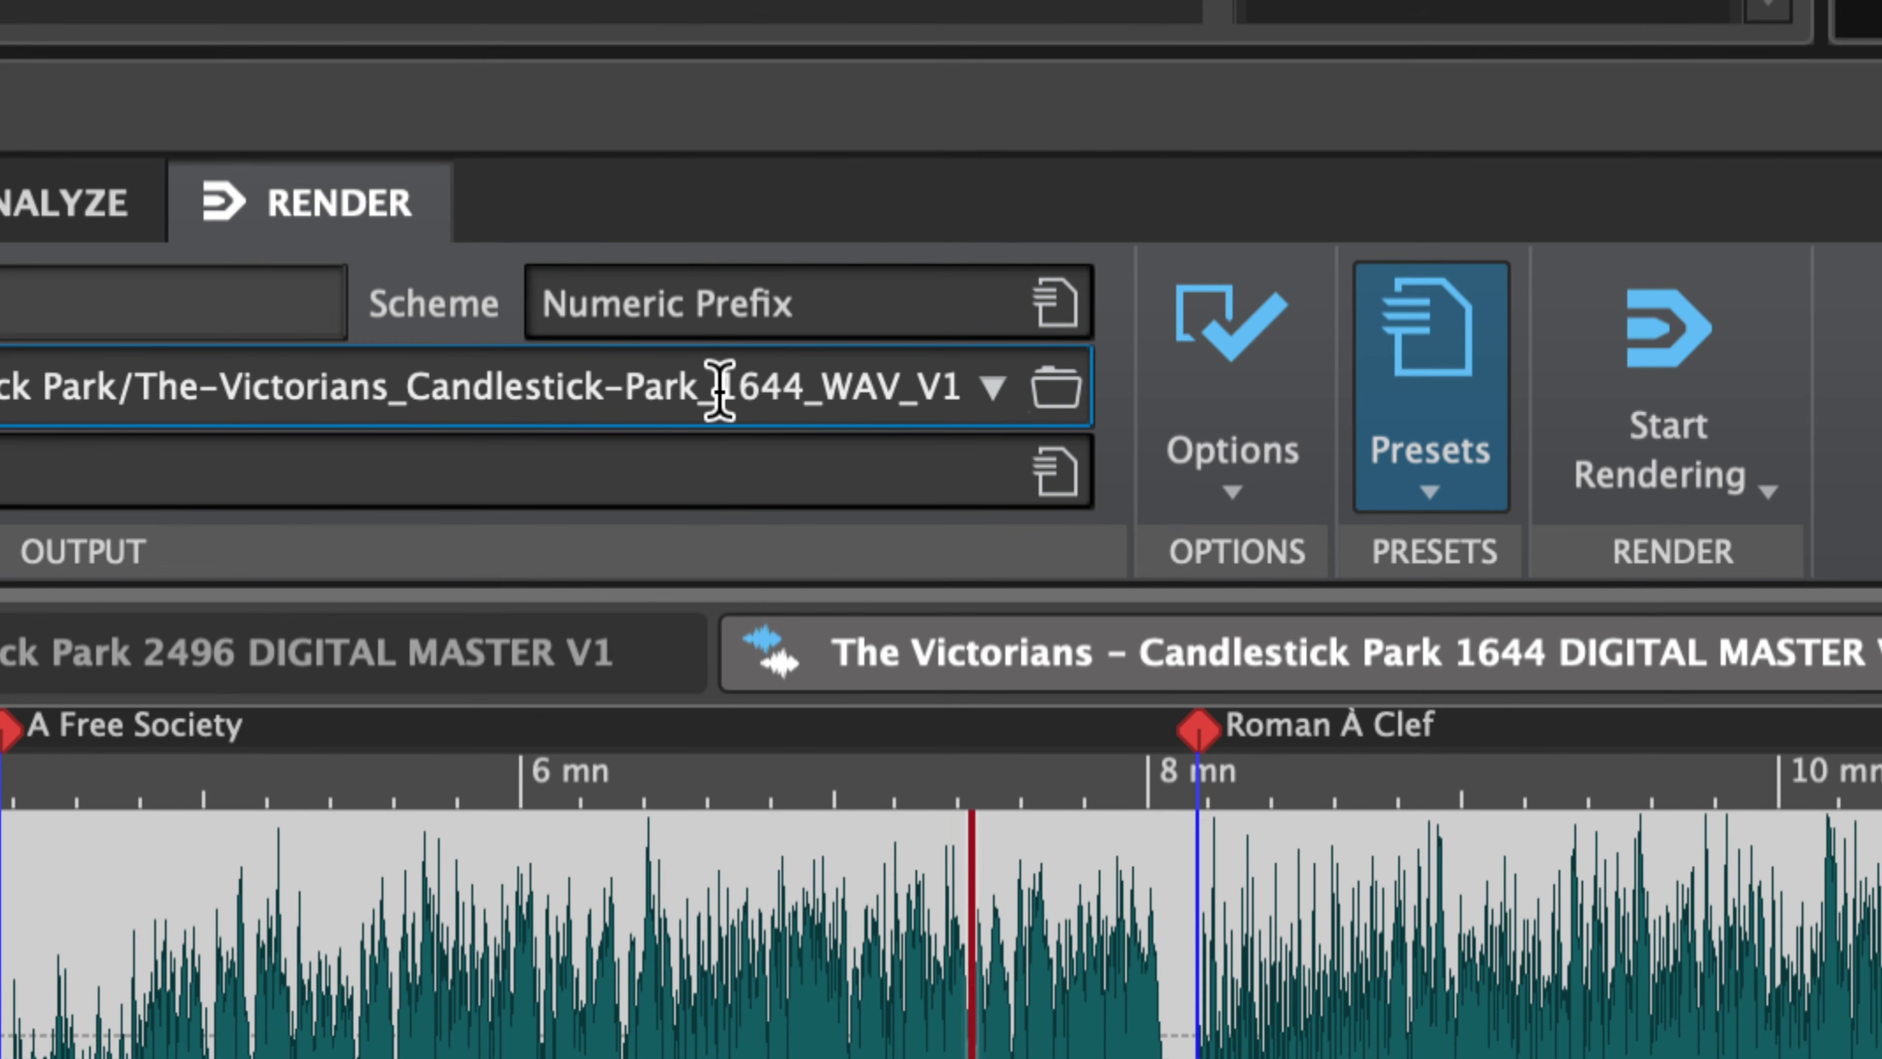
{"action": "left_click_drag", "start_coordinate": [720, 386], "coordinate": [1097, 411]}
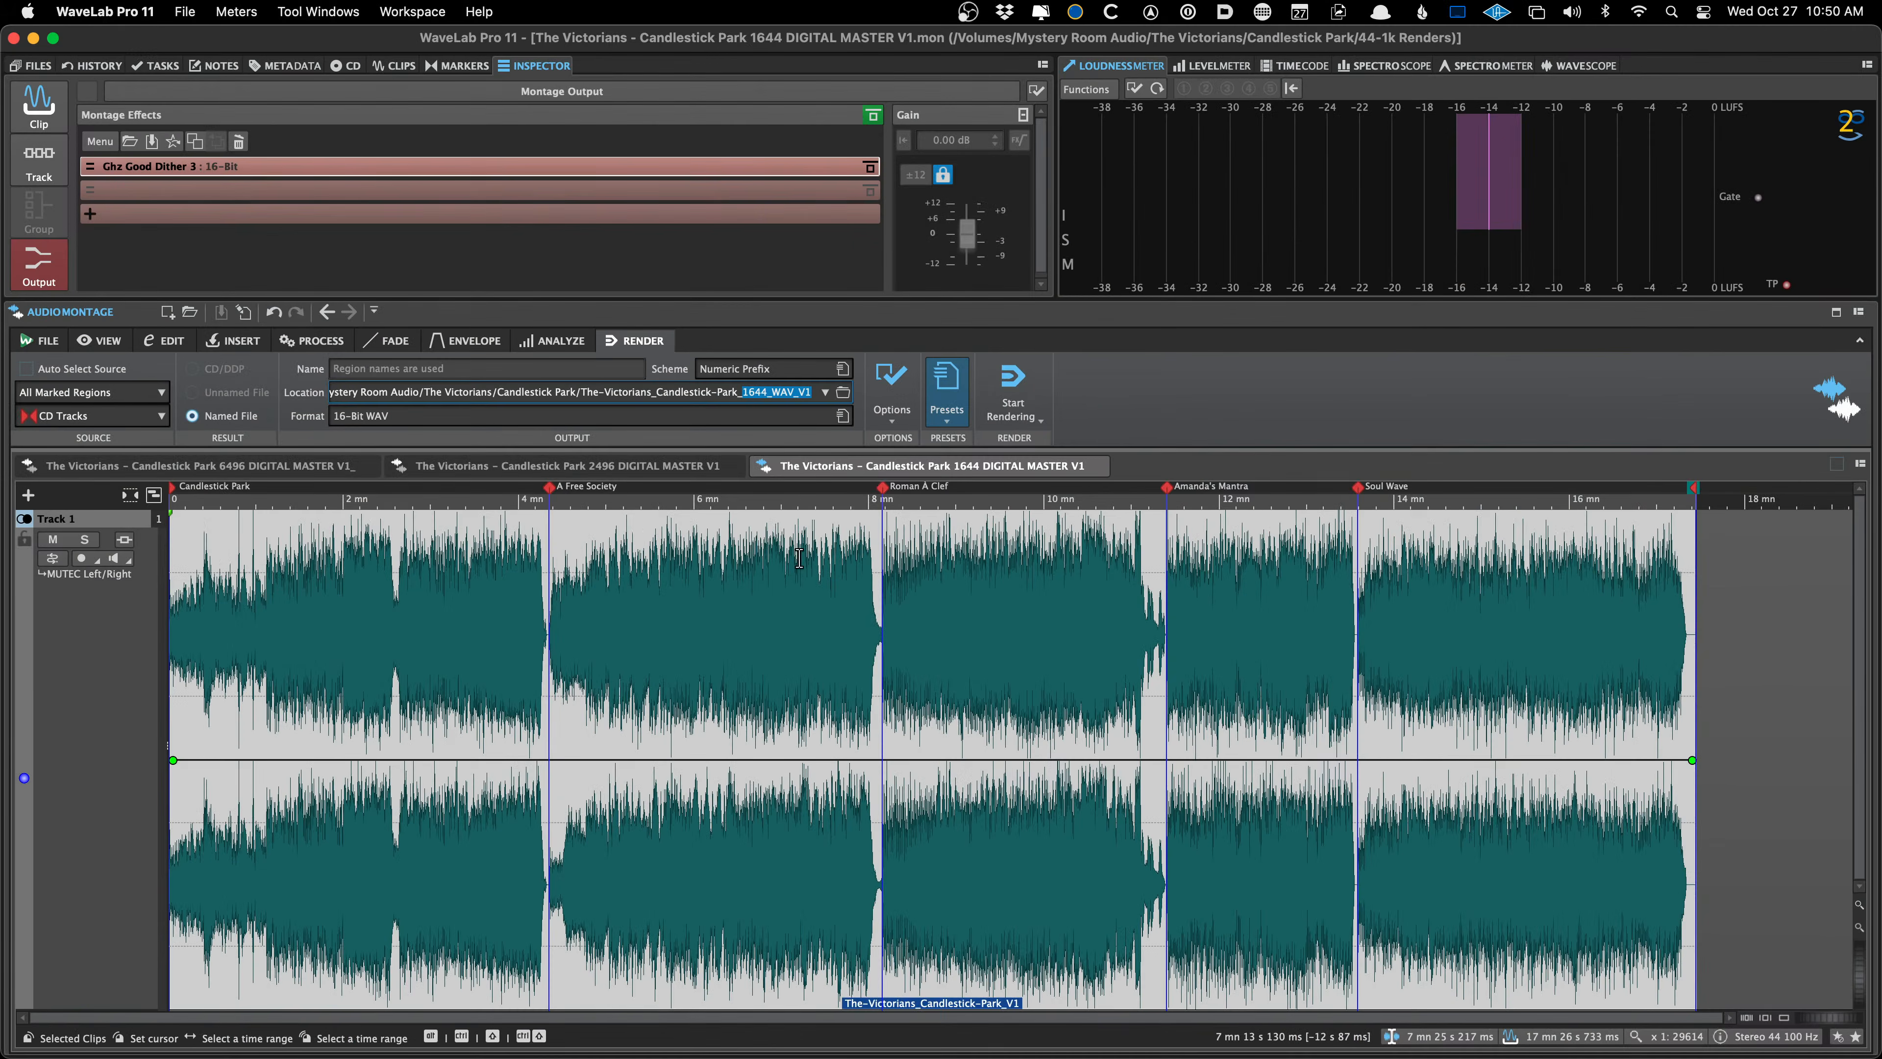
{"action": "left_click", "coordinate": [749, 602]}
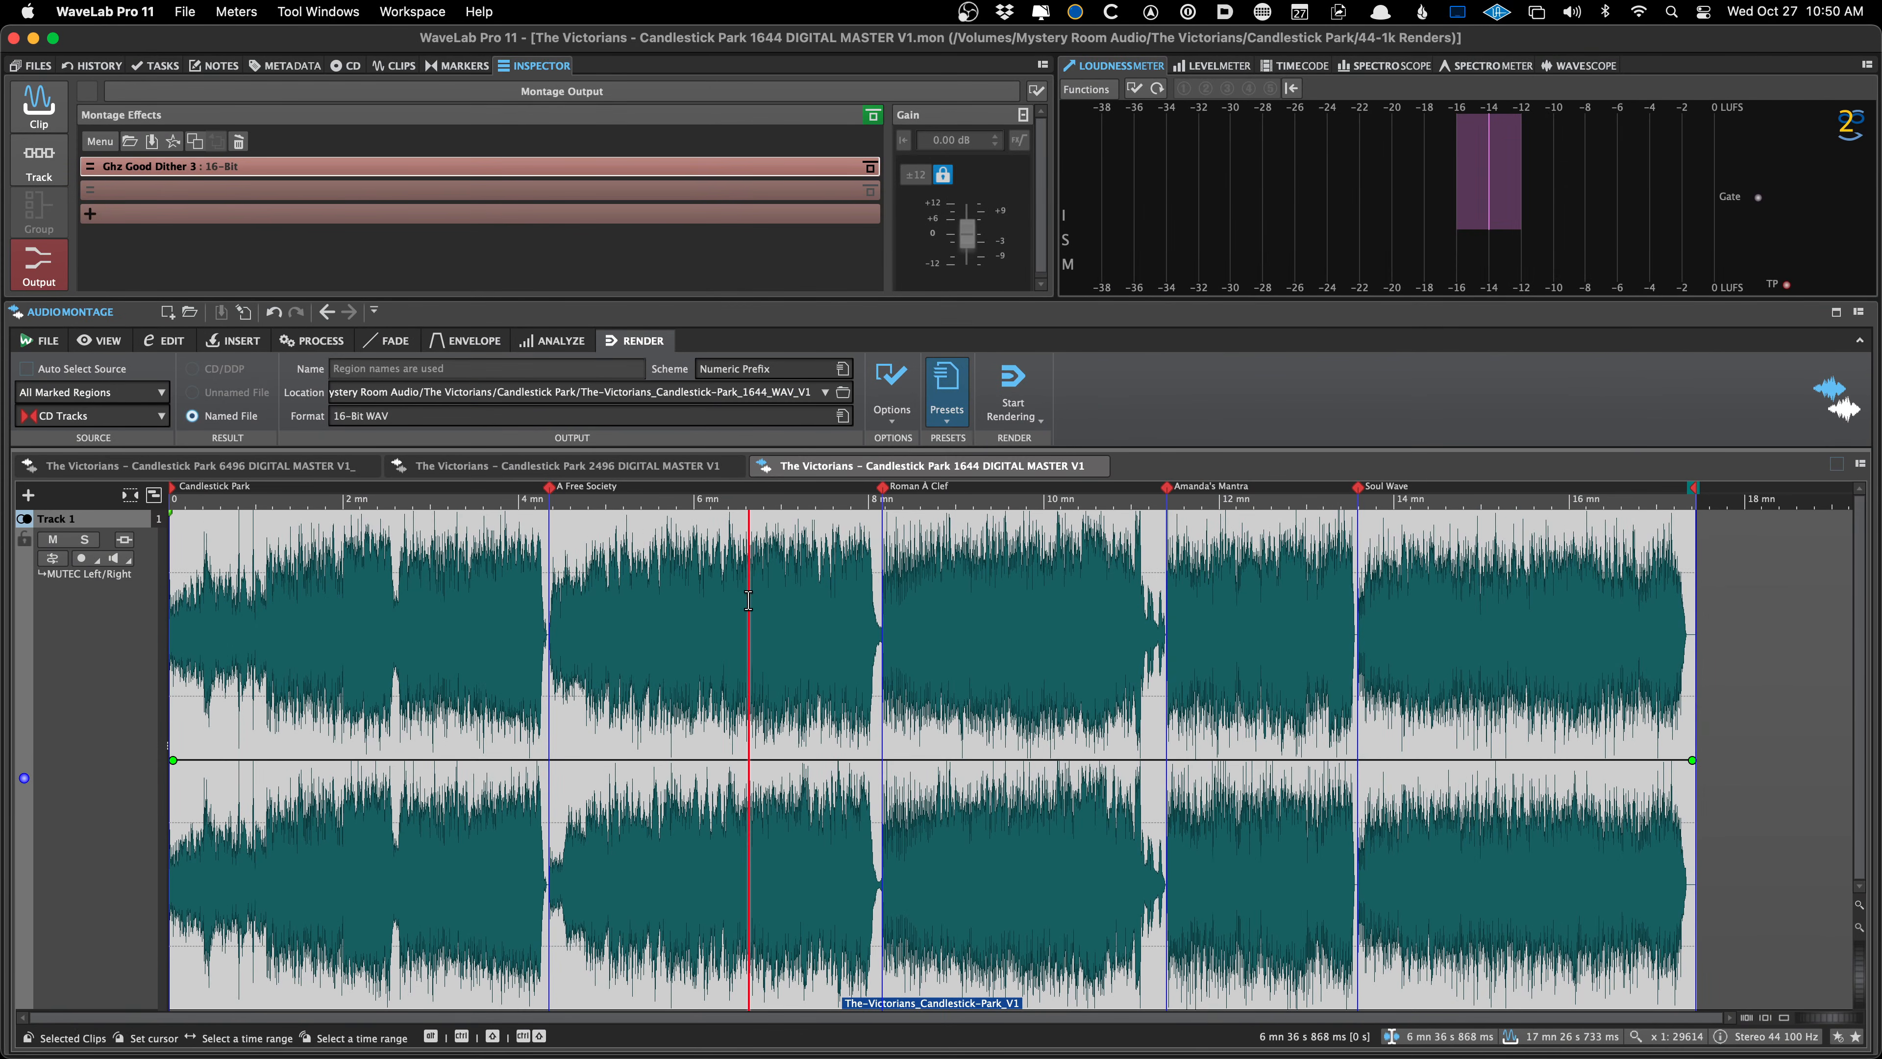
{"action": "key", "text": "super+r"}
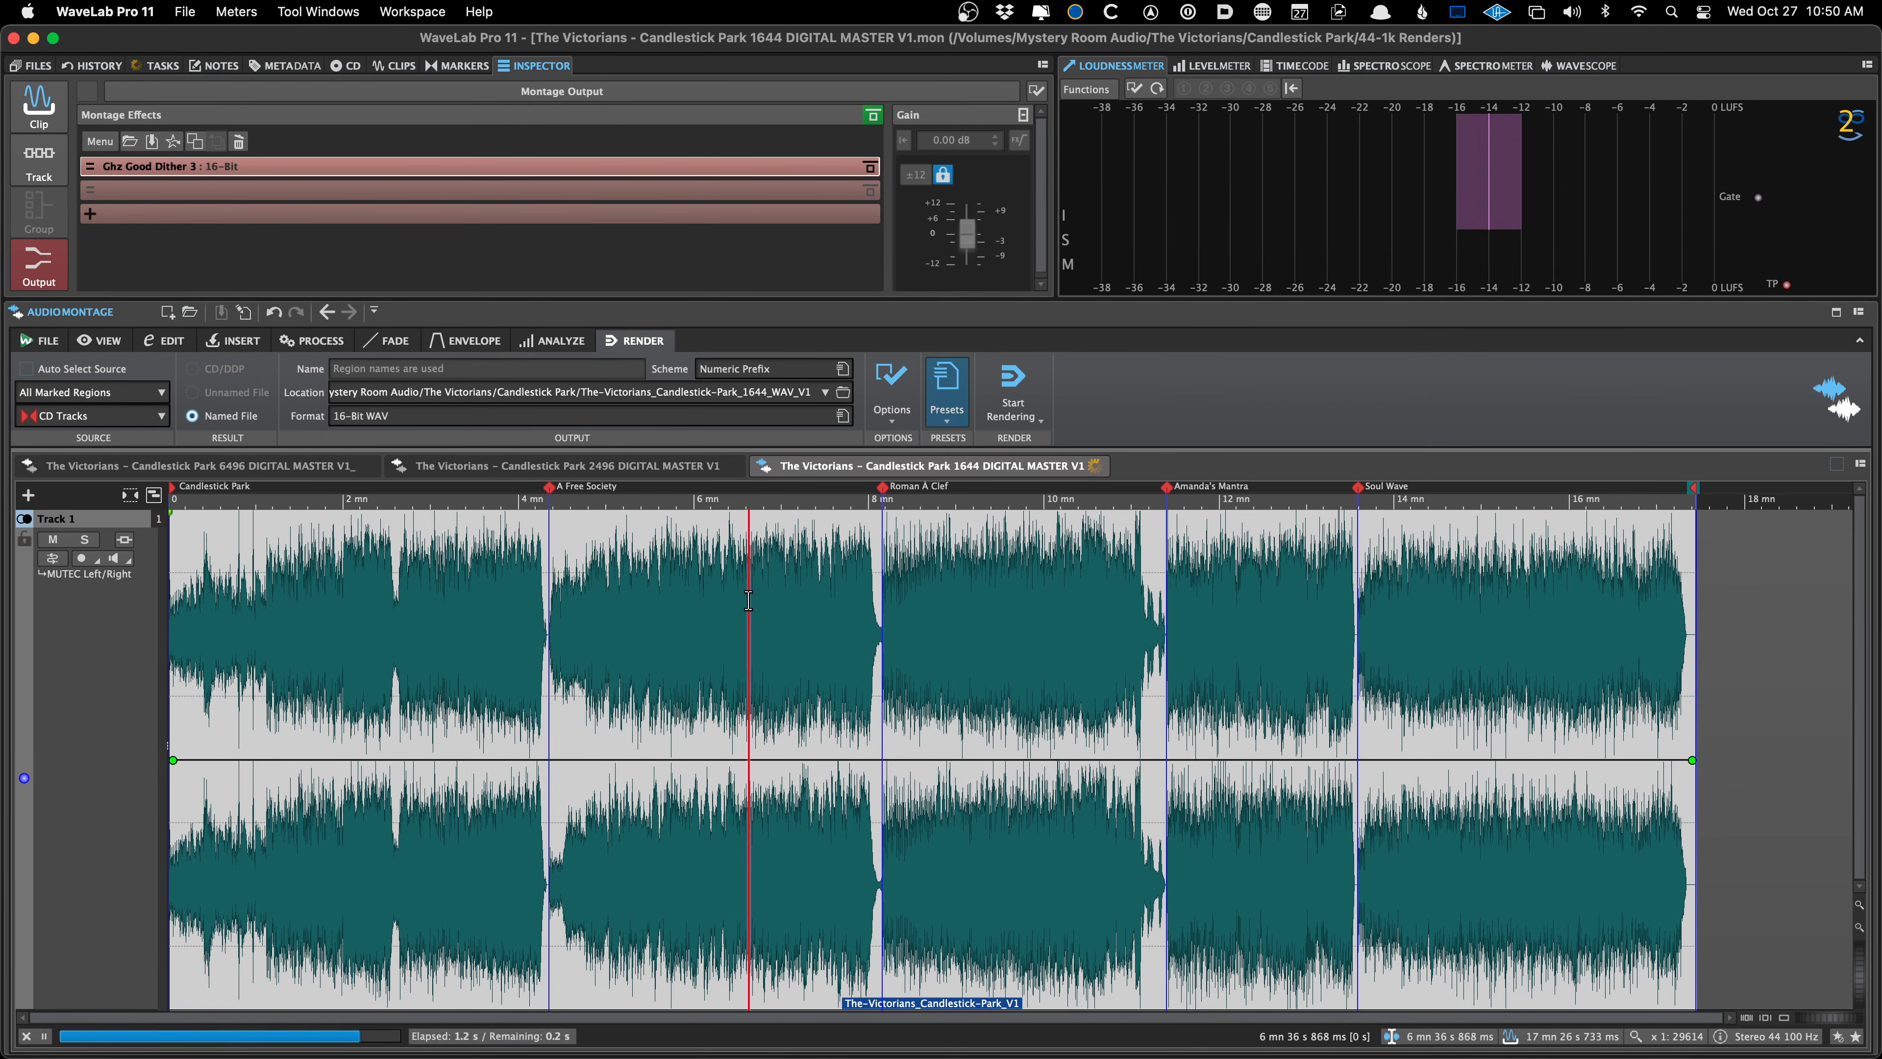
Switch to iZotope RX 9 and remove all files from the Batch Processor input list
{"action": "key", "text": "super+Tab"}
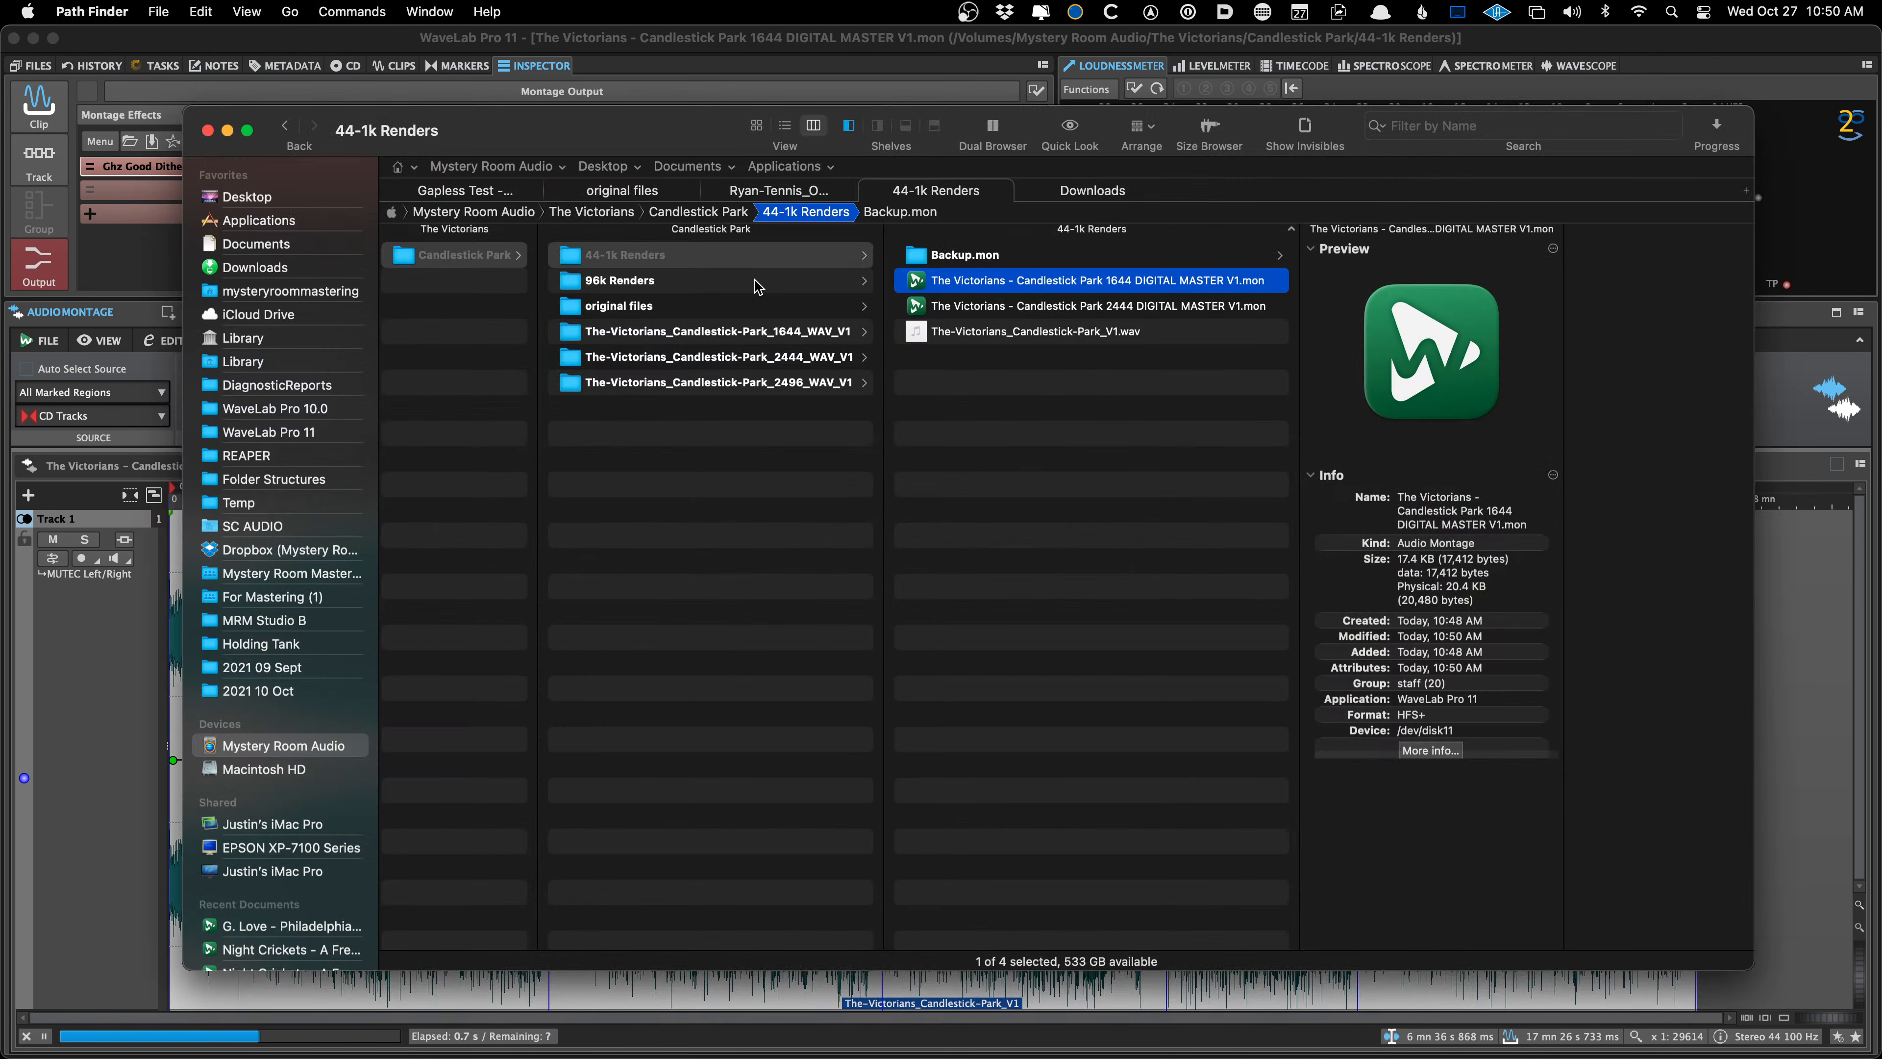
{"action": "key", "text": "super+Tab"}
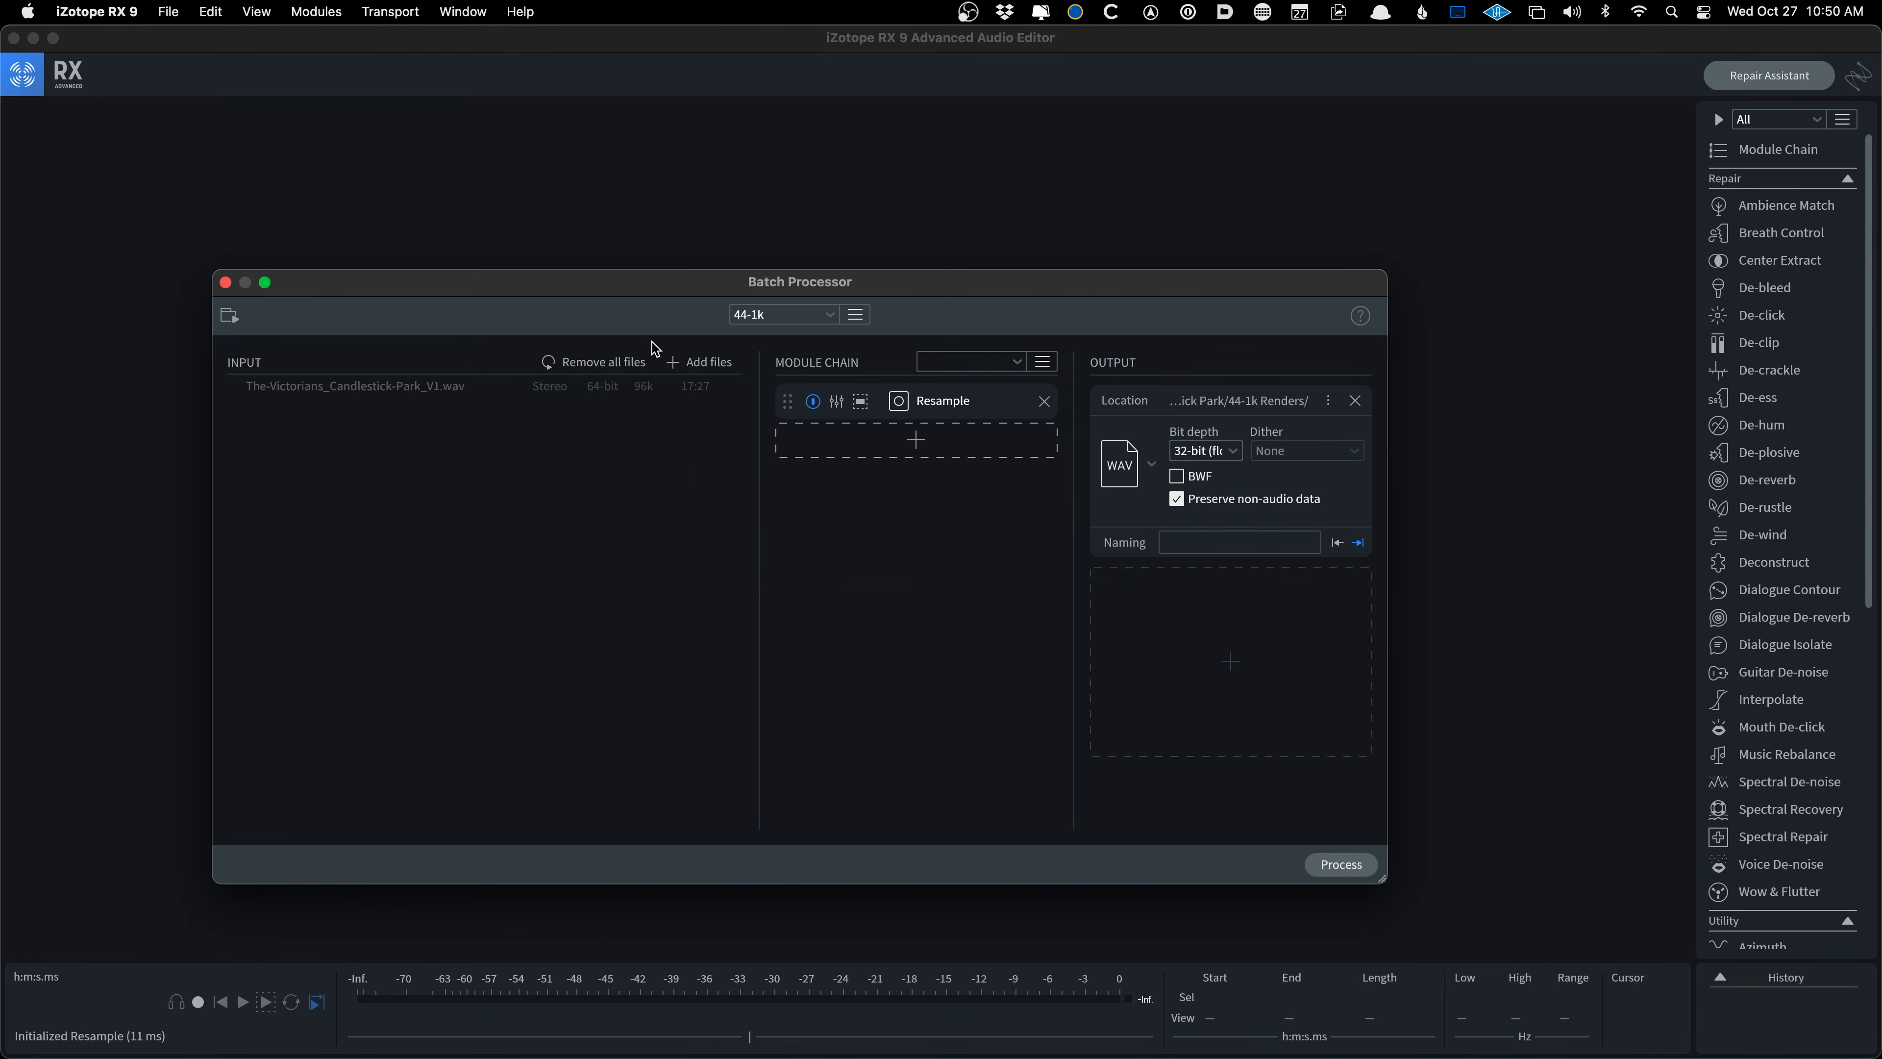
{"action": "left_click", "coordinate": [616, 362]}
Switch to Path Finder and compare the contents of the 1644, 2444 and 2496 WAV folders, including the first 1644 track's file info
{"action": "key", "text": "super+Tab"}
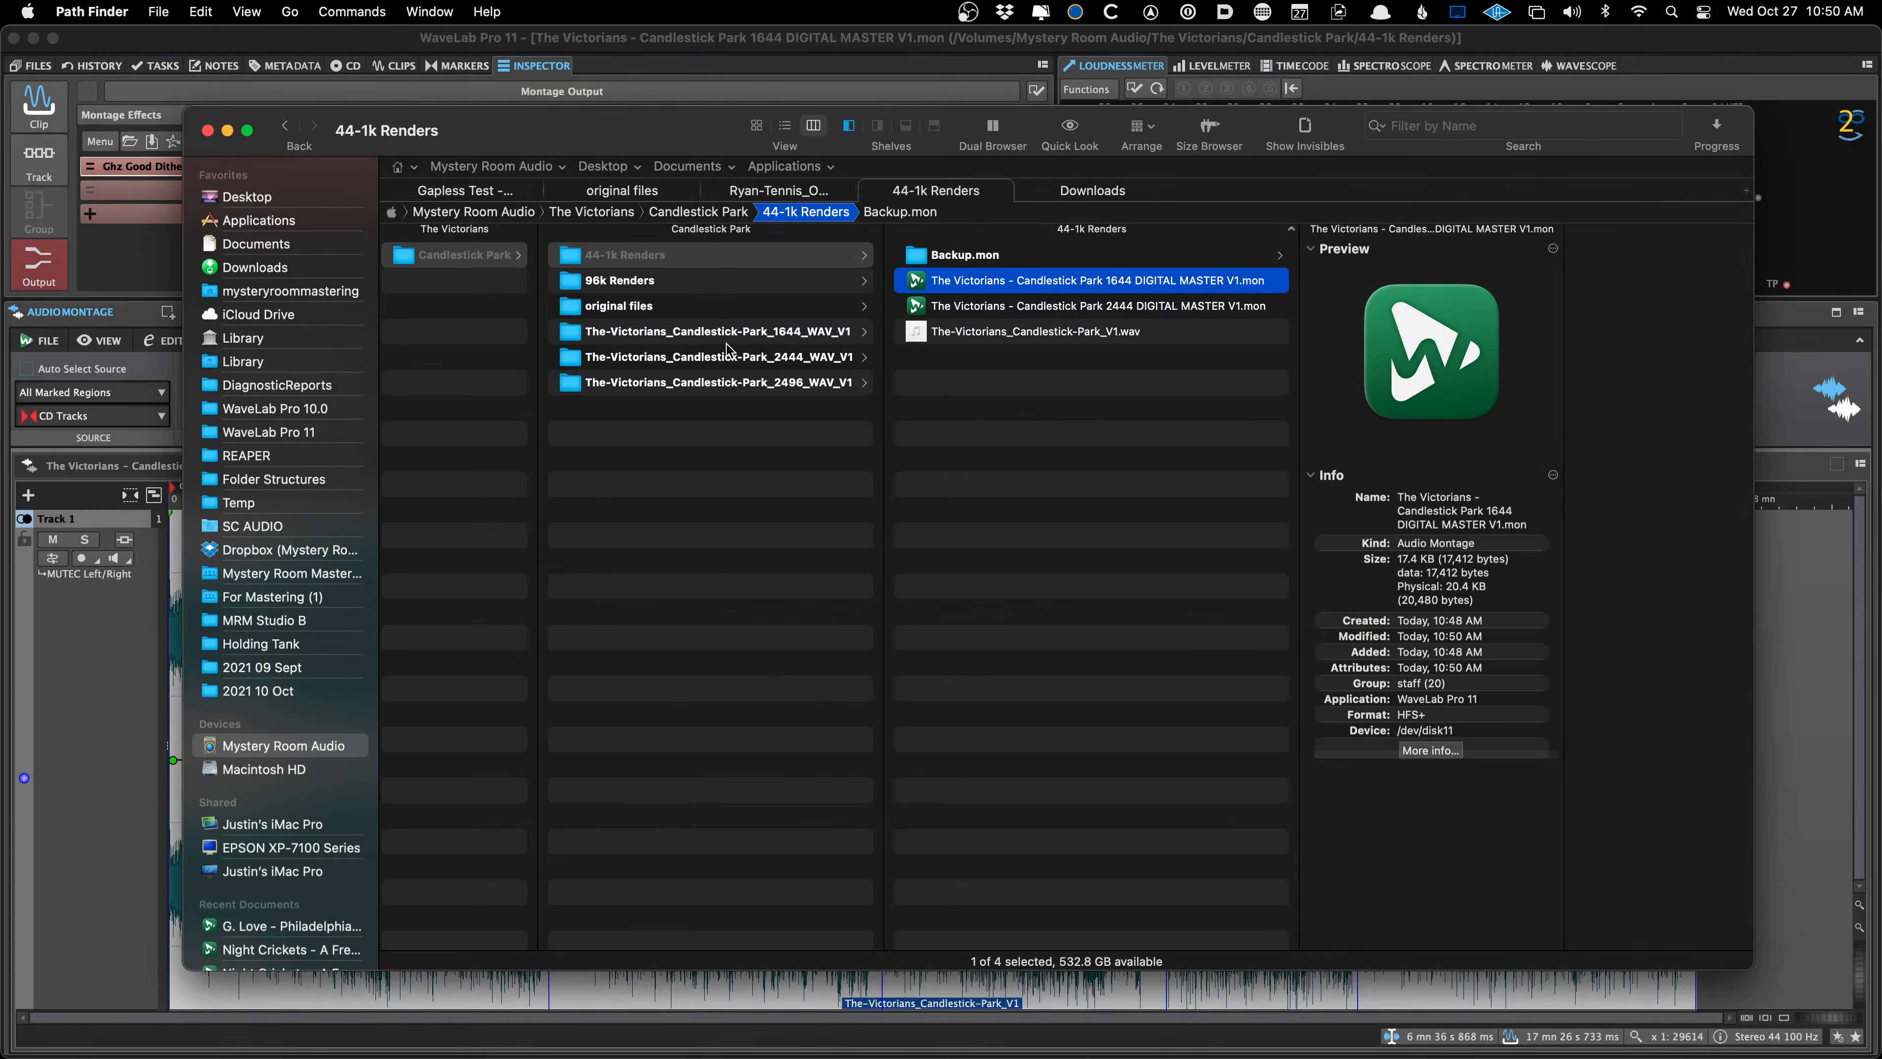
{"action": "left_click", "coordinate": [729, 338]}
{"action": "key", "text": "Right"}
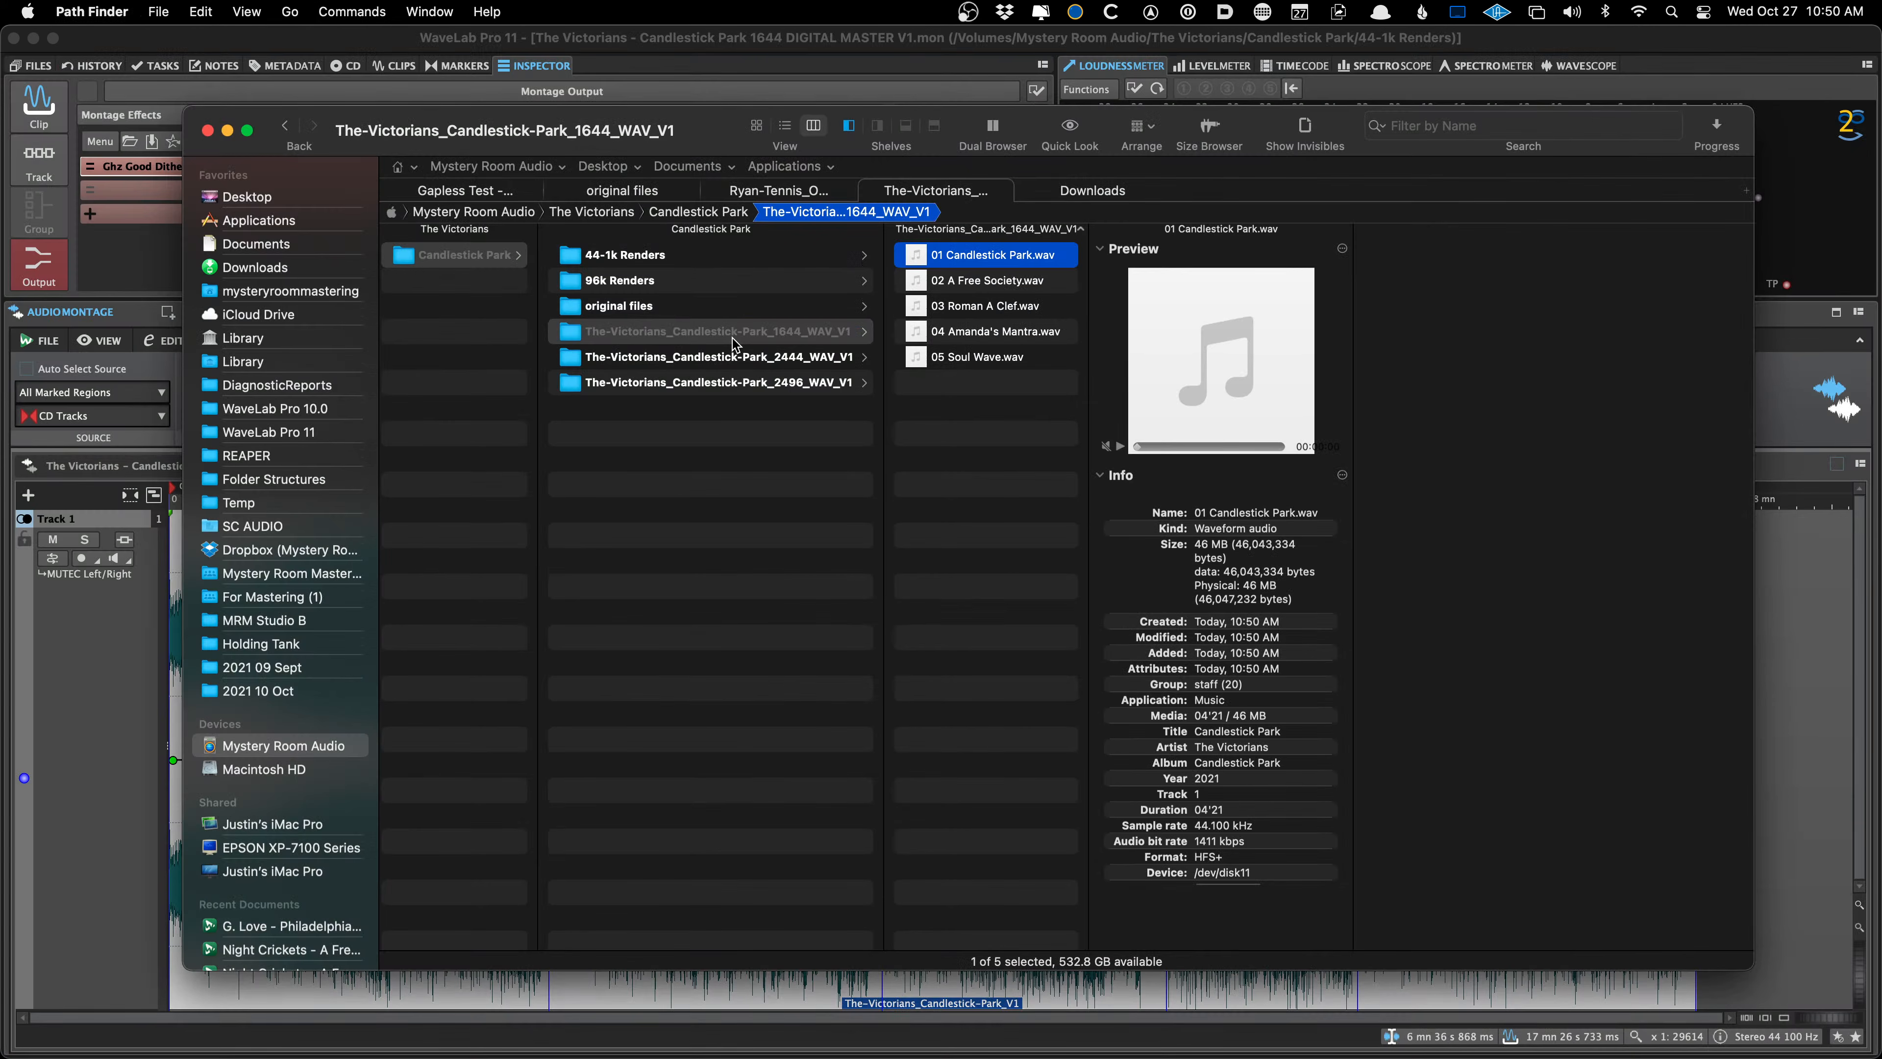
{"action": "key", "text": "Left"}
{"action": "key", "text": "Down"}
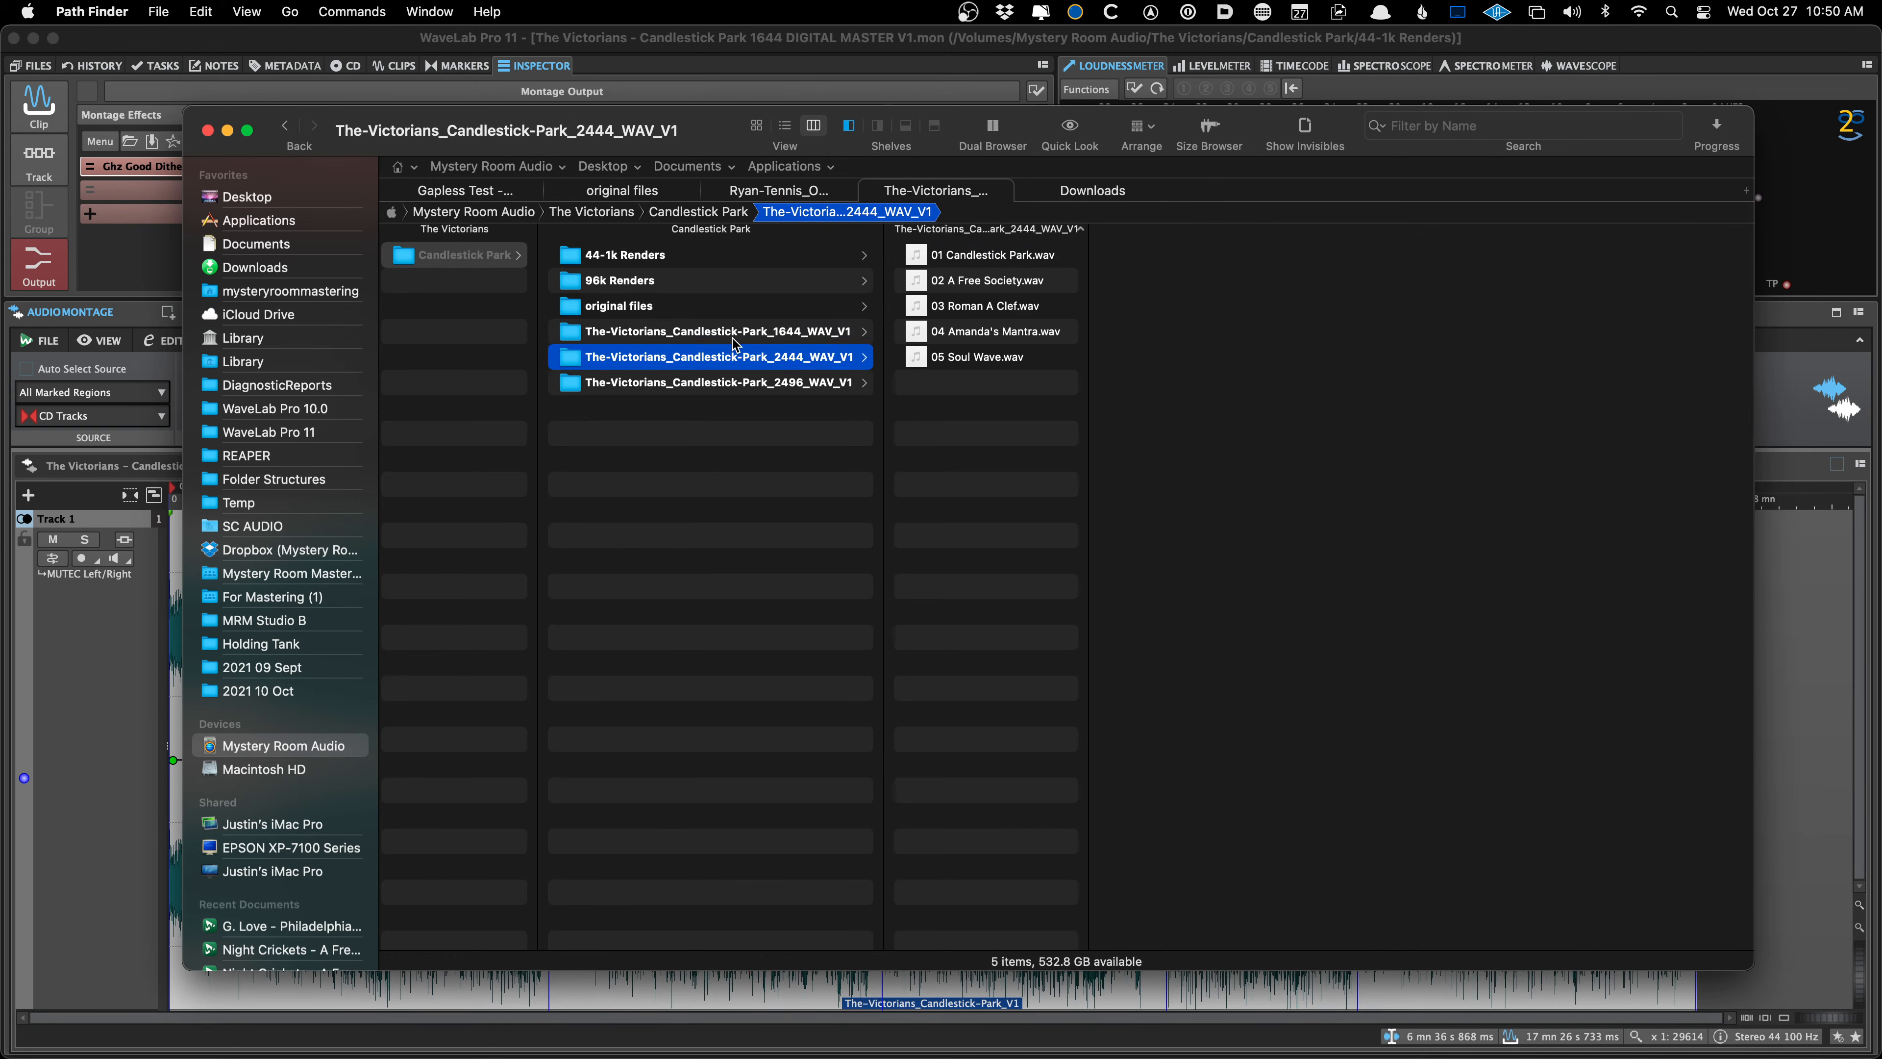
{"action": "key", "text": "Down"}
{"action": "key", "text": "Up"}
{"action": "key", "text": "Up"}
{"action": "key", "text": "Down"}
{"action": "key", "text": "Down"}
{"action": "key", "text": "Up"}
{"action": "key", "text": "Up"}
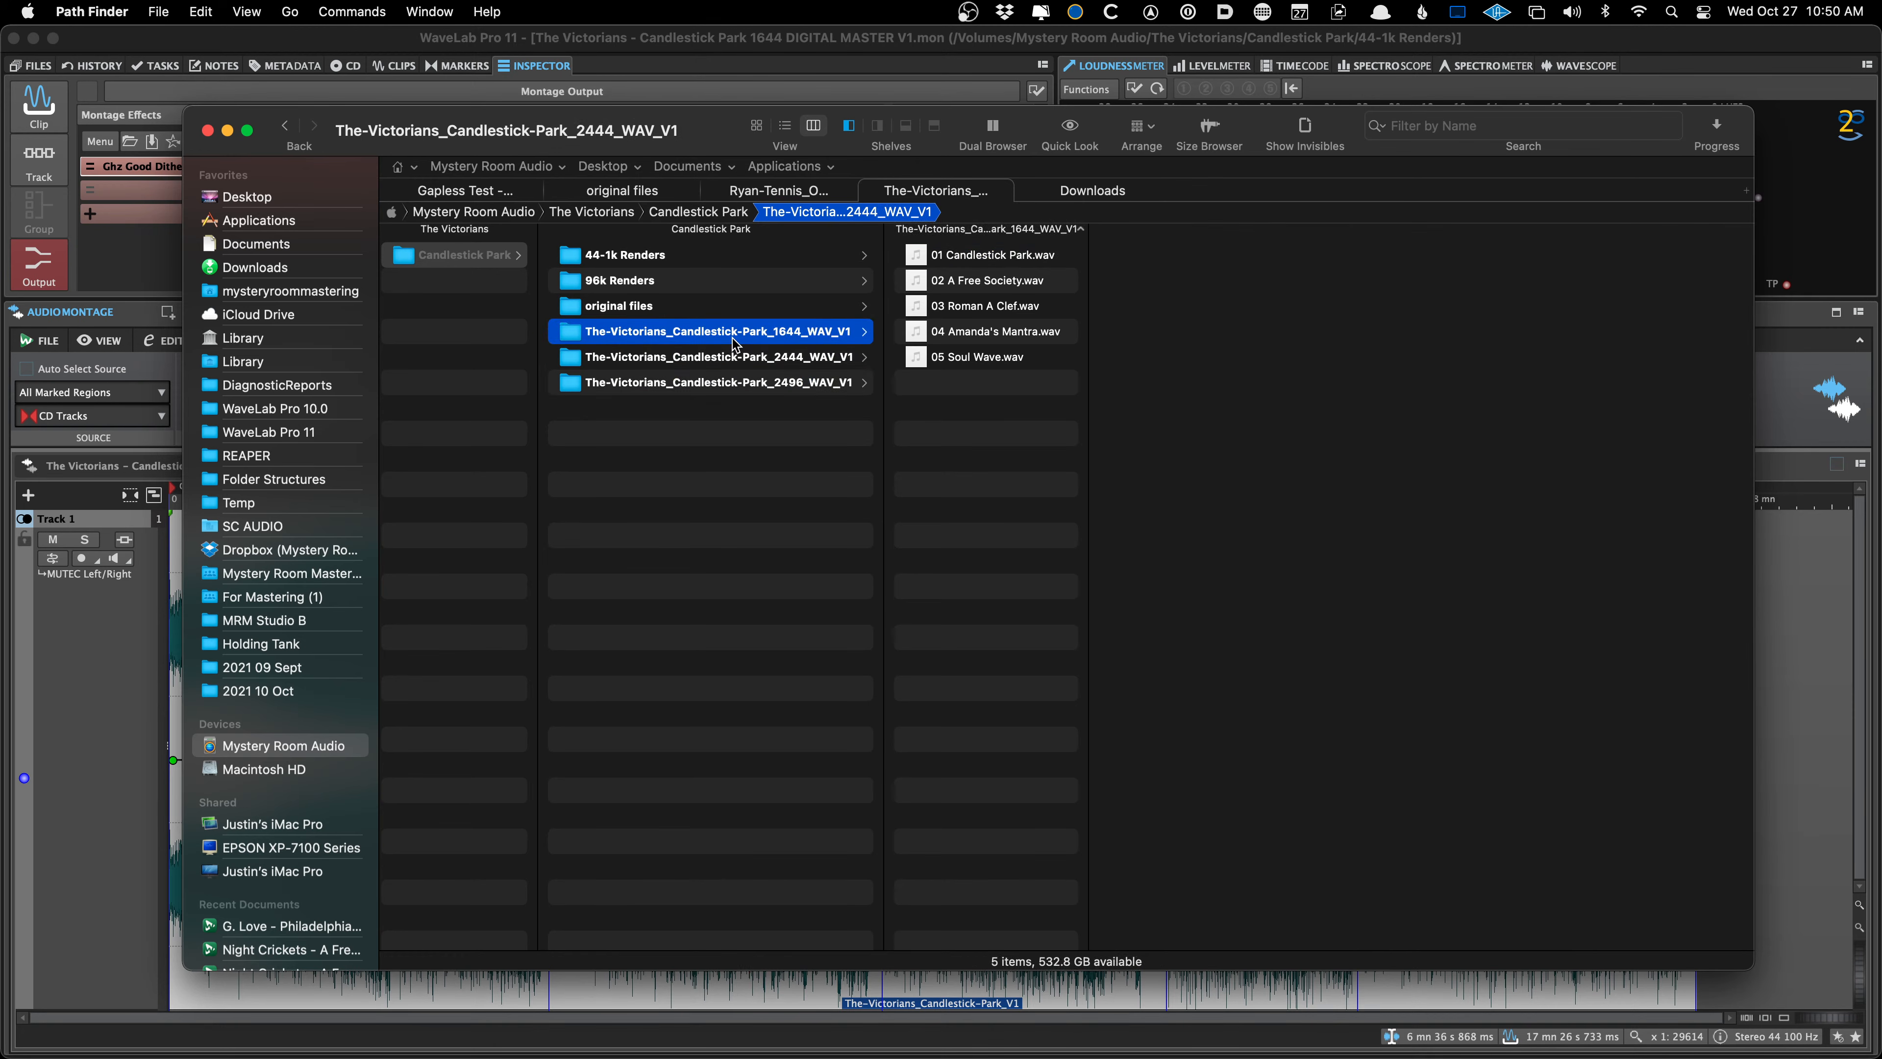
{"action": "key", "text": "Left"}
{"action": "key", "text": "Right"}
{"action": "key", "text": "Down"}
{"action": "key", "text": "Down"}
{"action": "key", "text": "Down"}
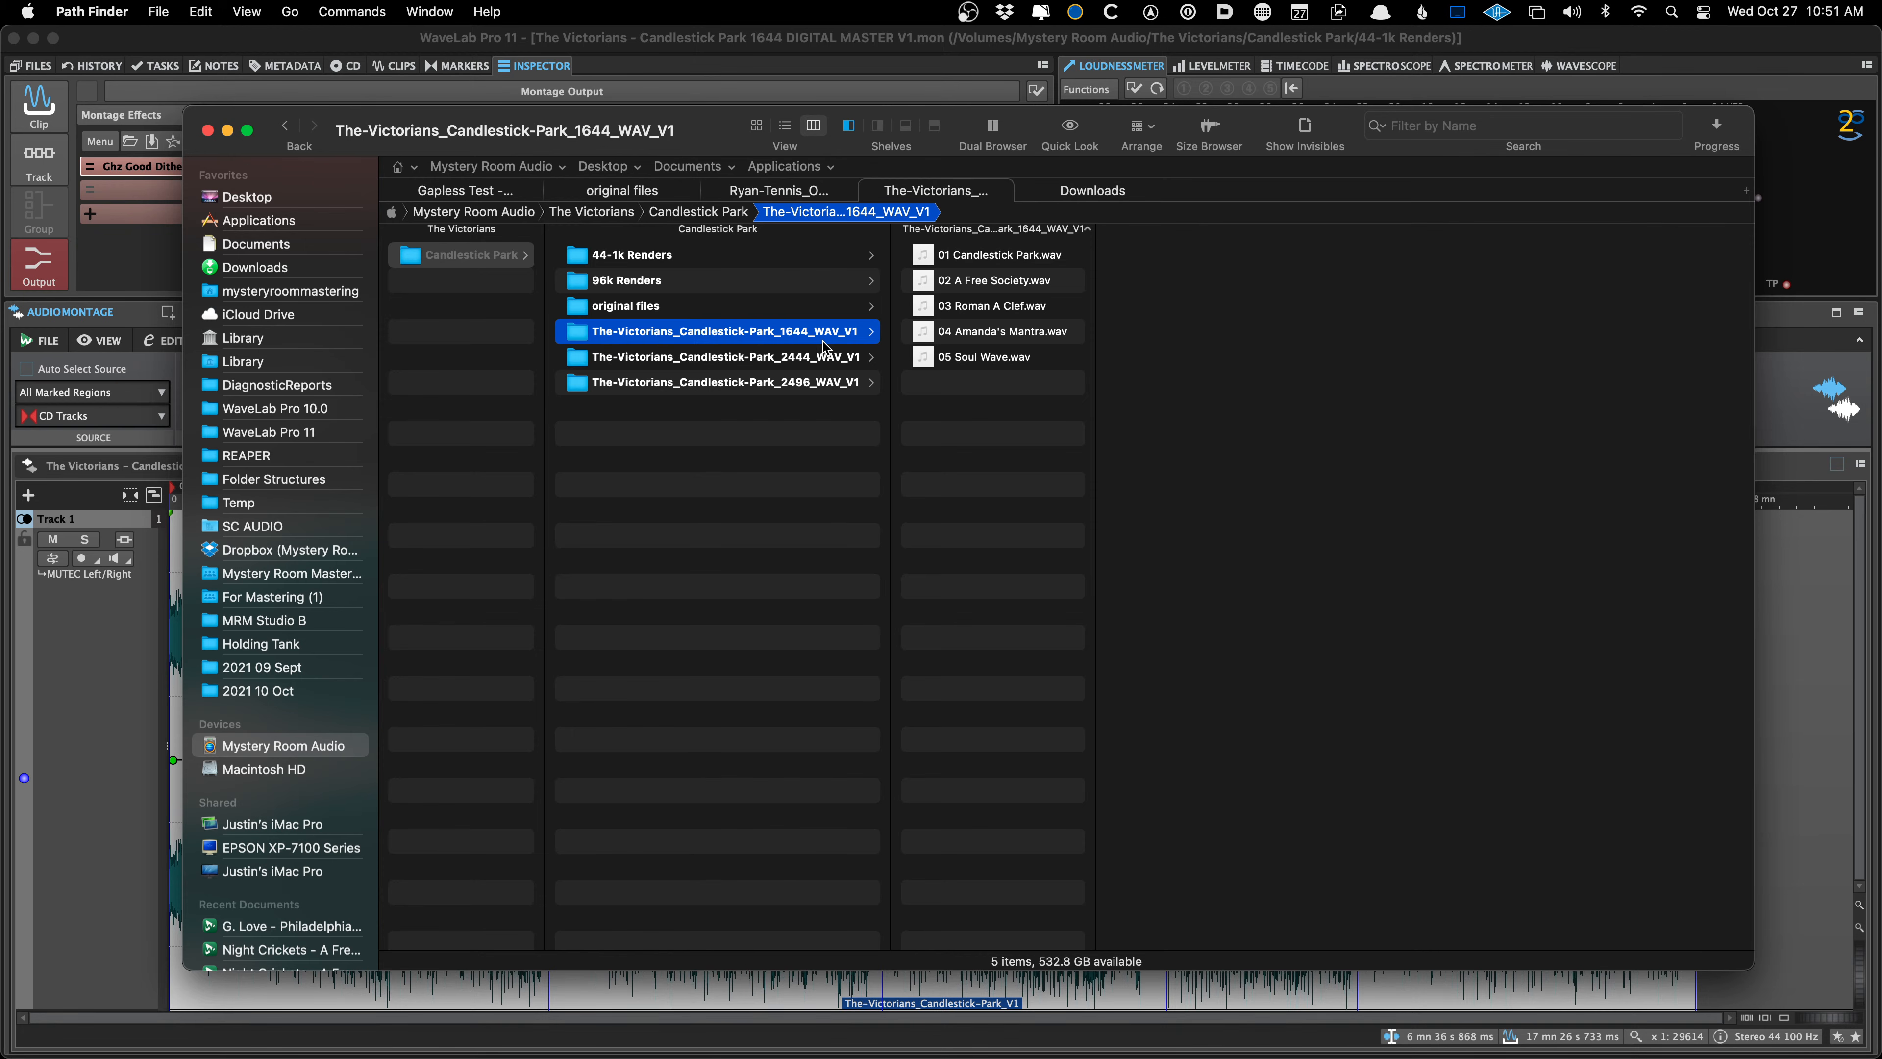
{"action": "key", "text": "Right"}
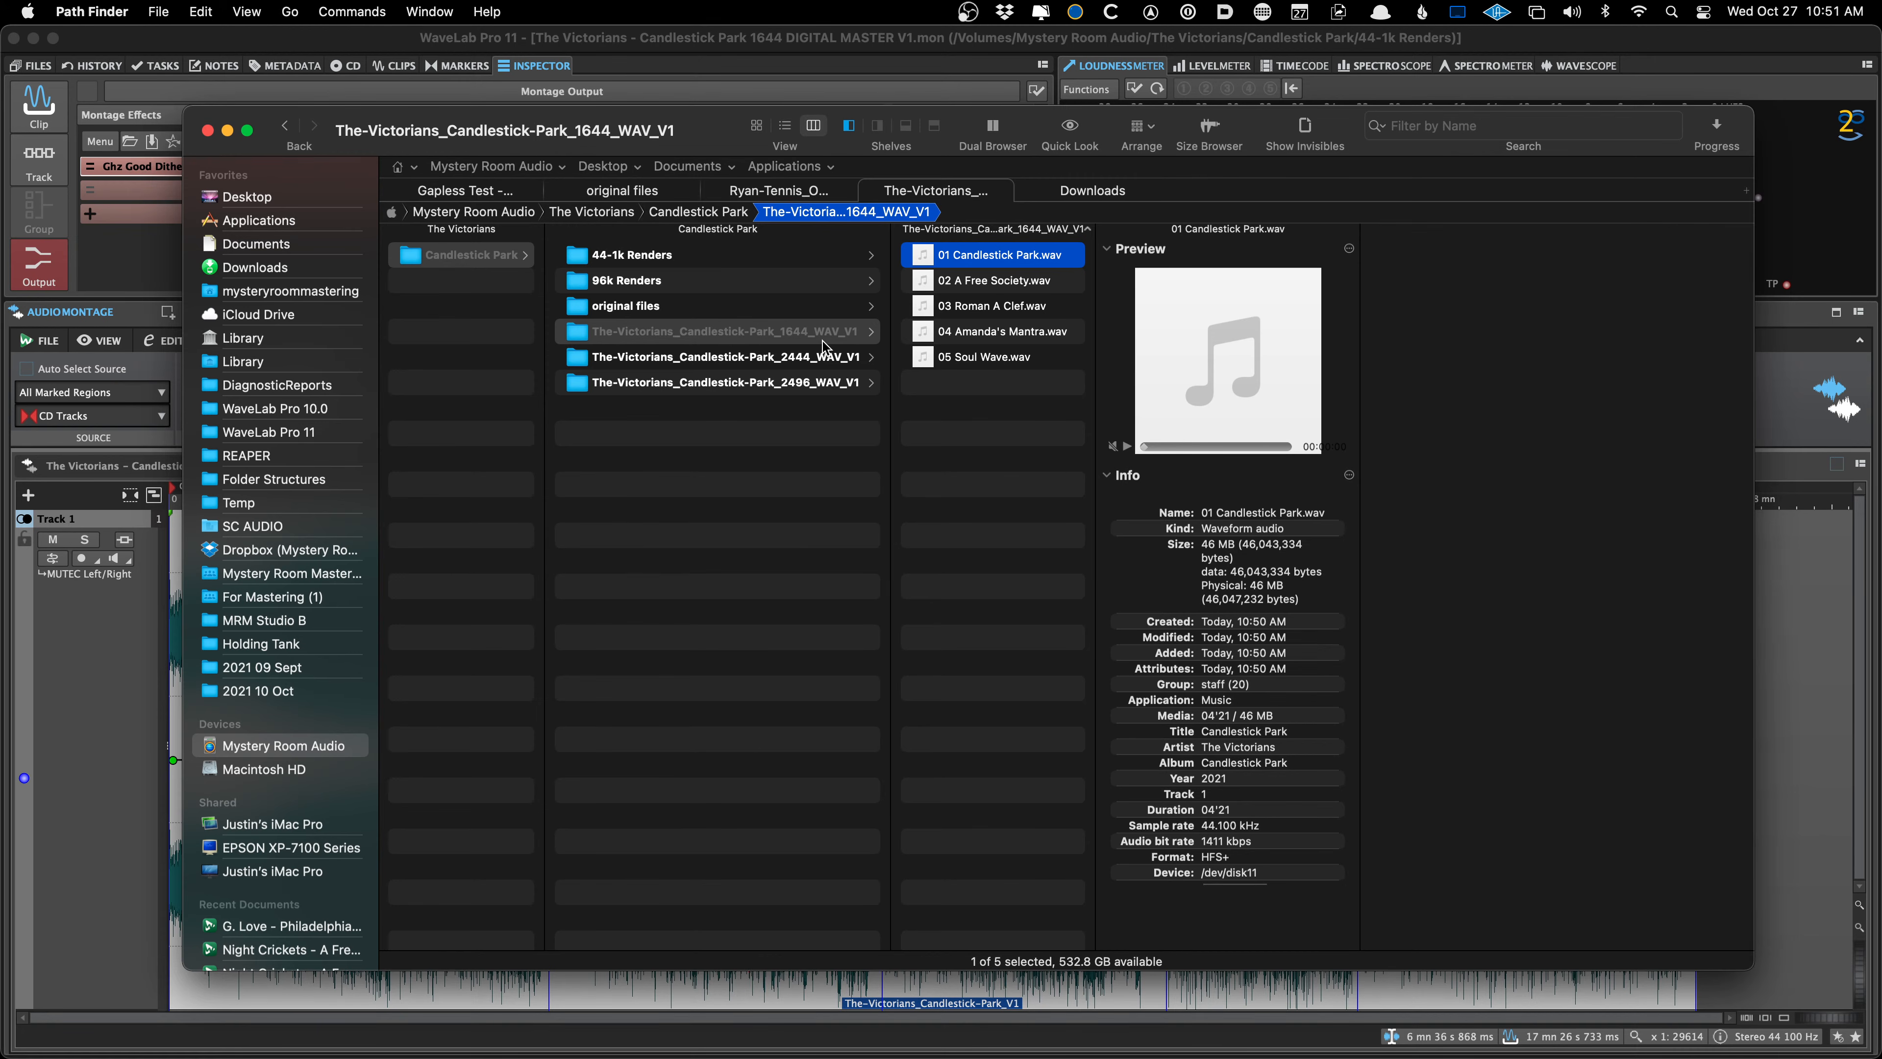
Return to WaveLab Pro 11 and write a DDP image of the 1644 montage to the project folder The-Victorians_Candlestick-Park_DDP_V1
{"action": "left_click", "coordinate": [173, 691]}
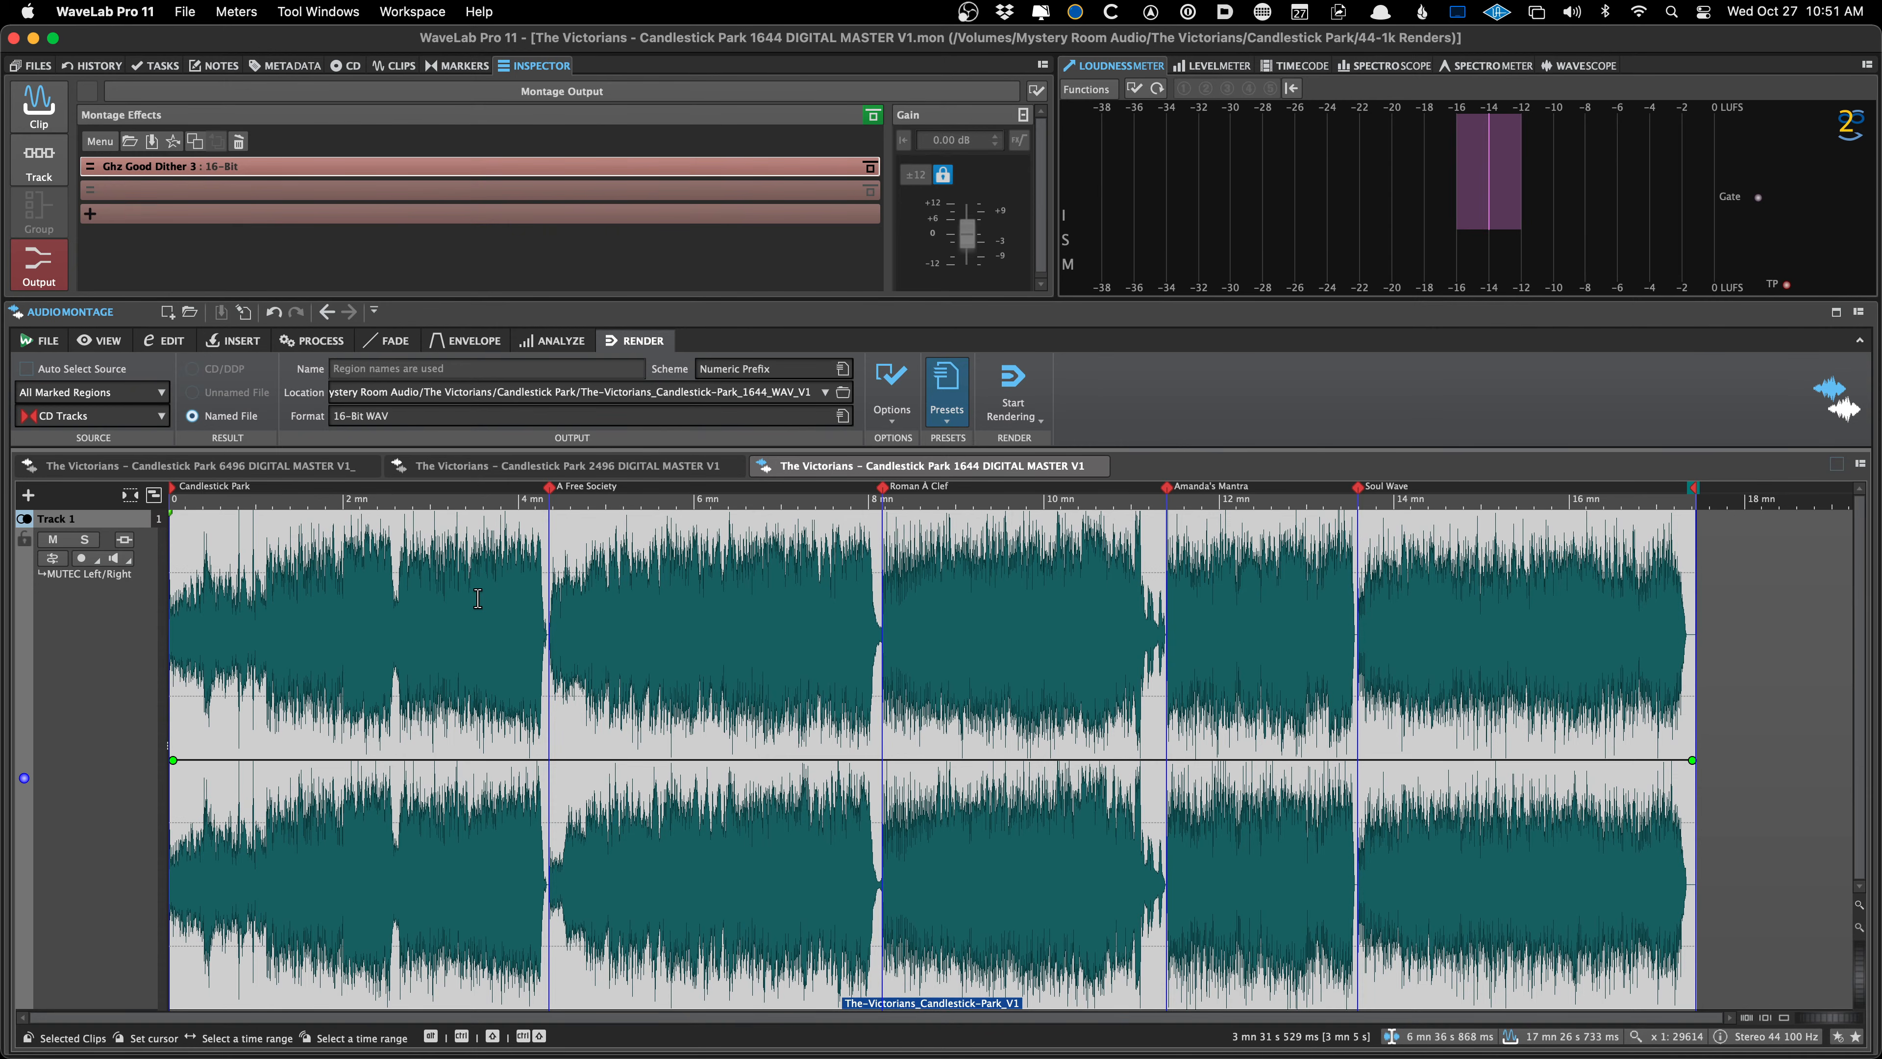
{"action": "key", "text": "shift+d"}
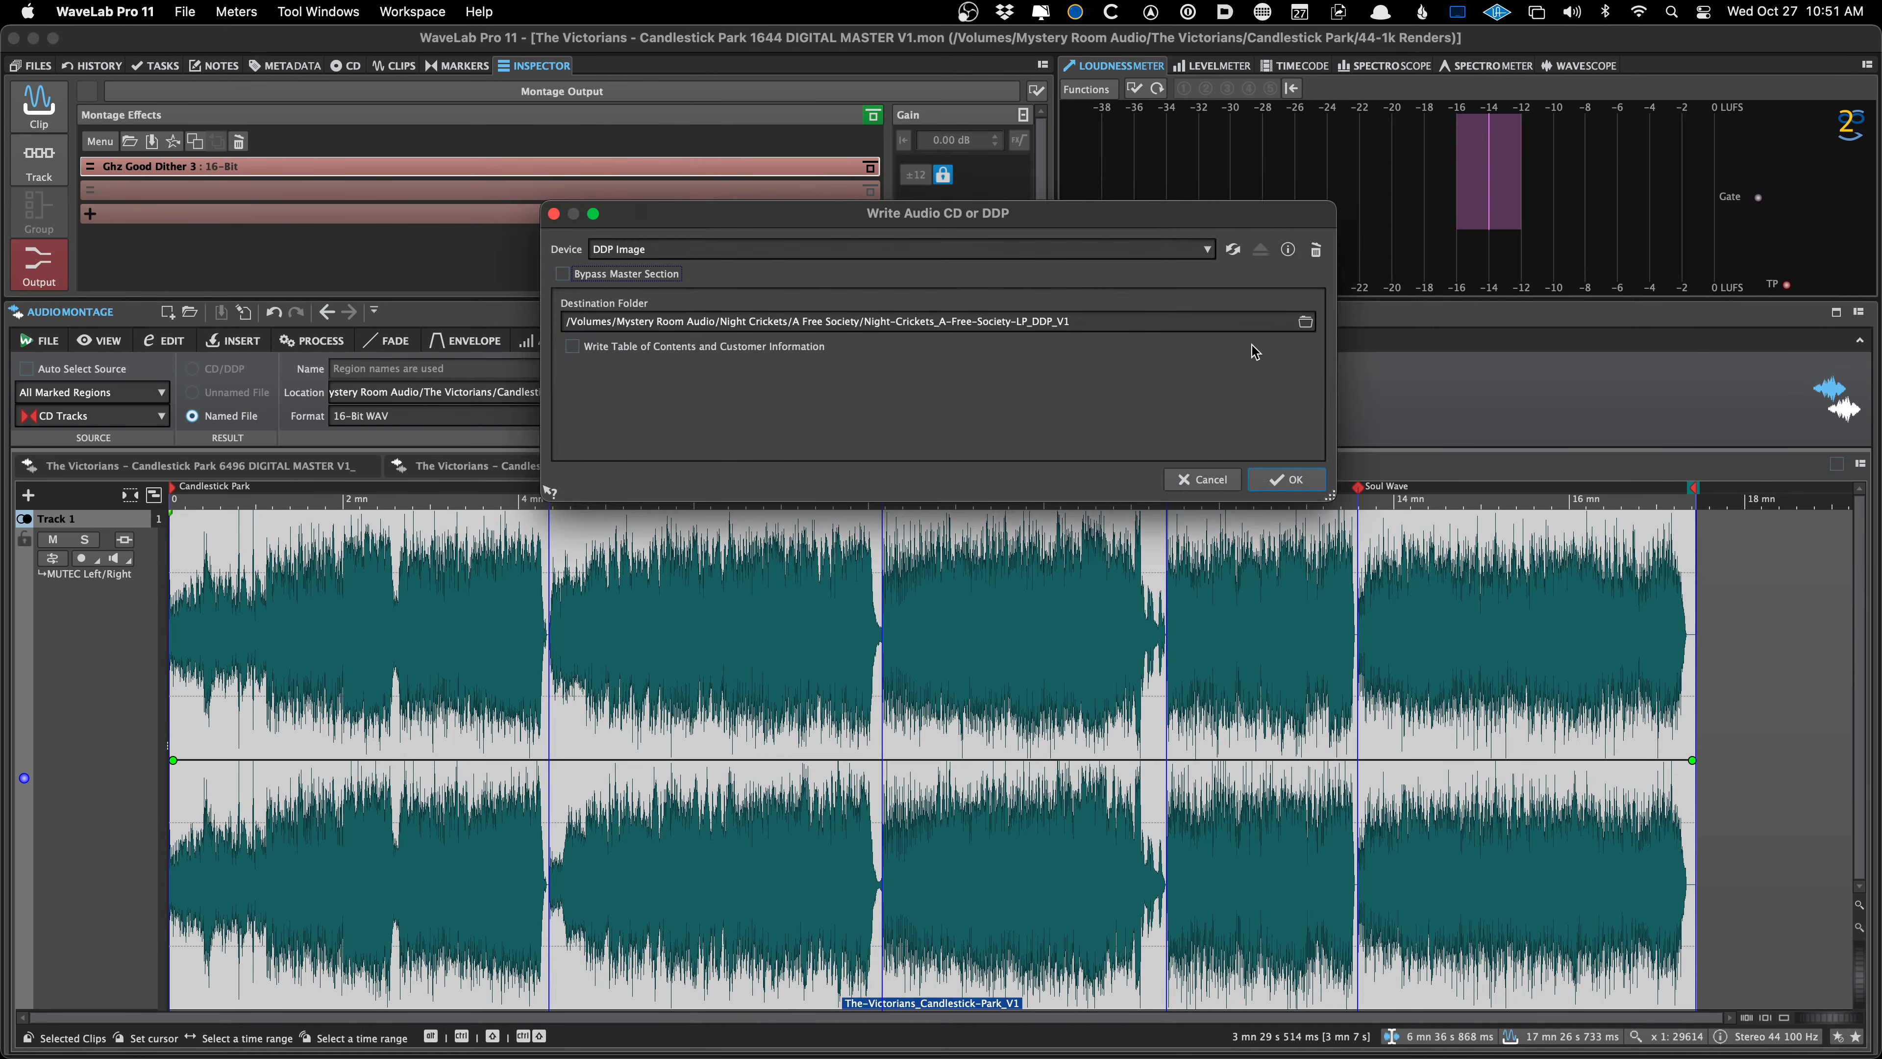
{"action": "left_click", "coordinate": [1304, 323]}
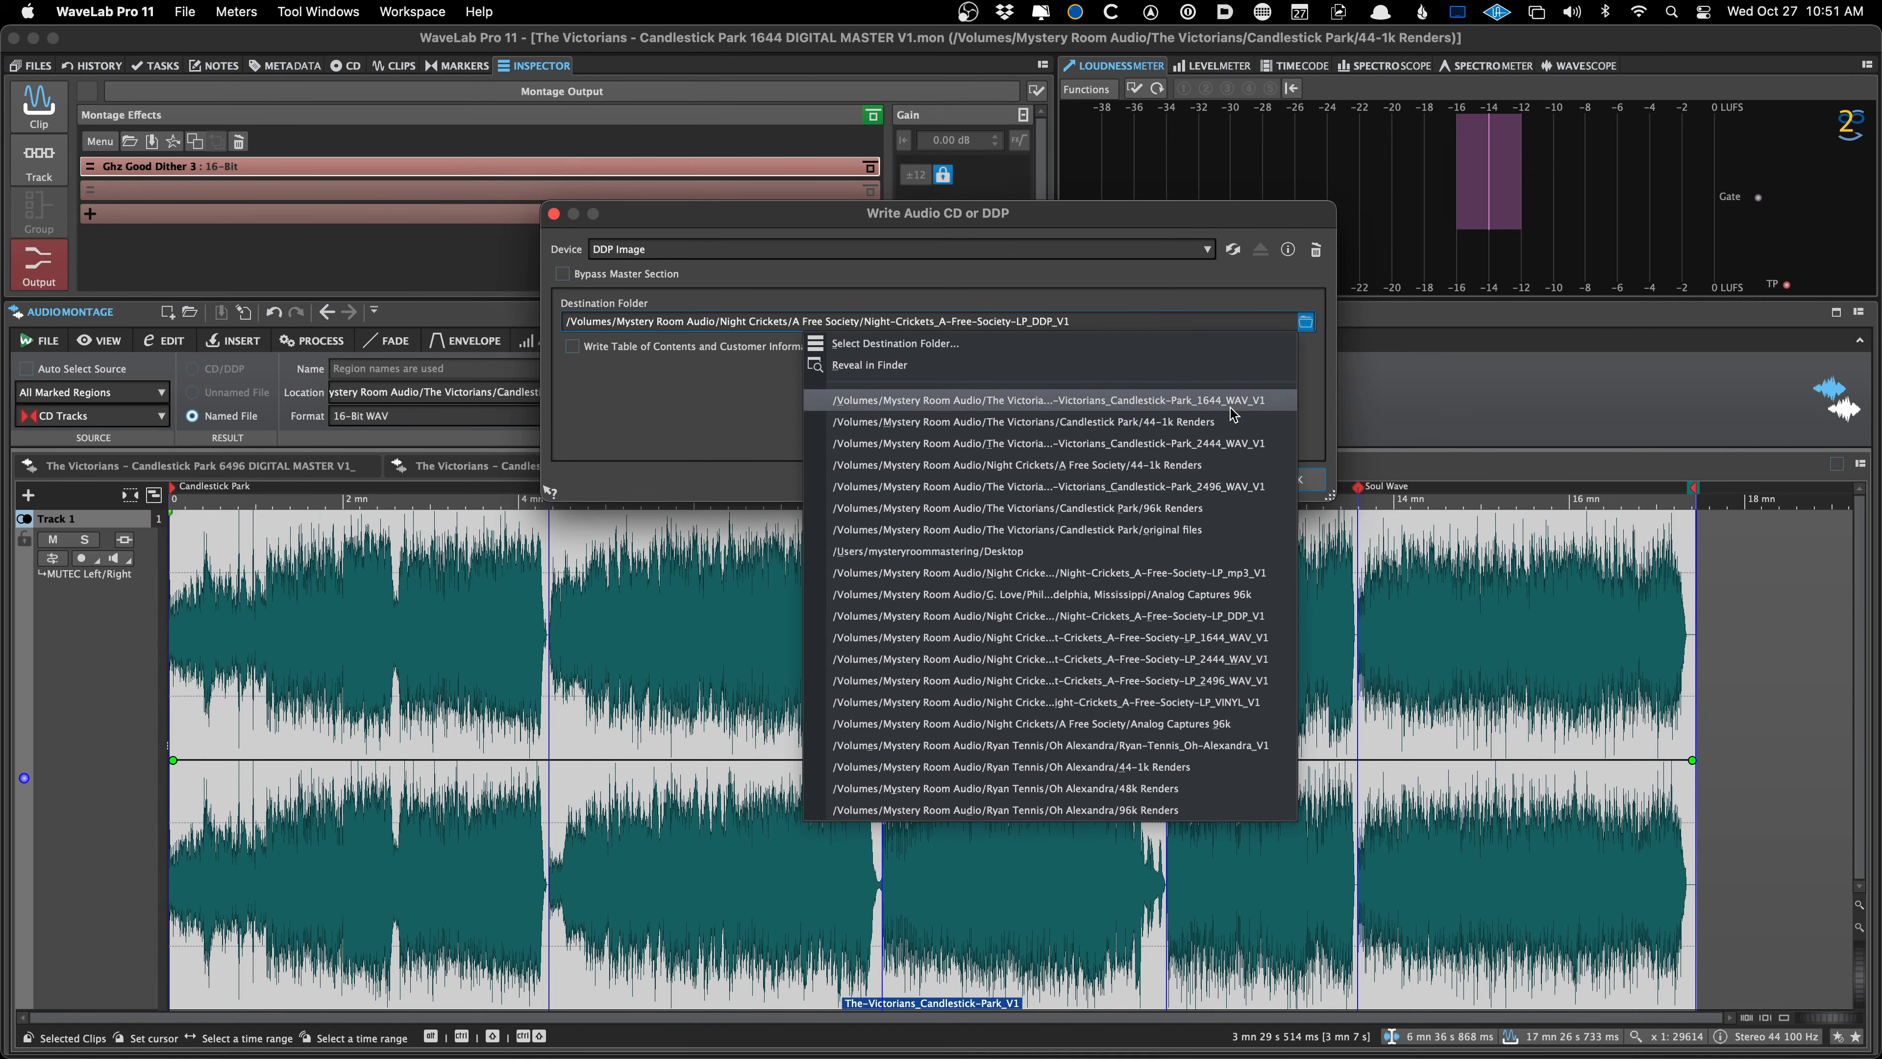
{"action": "left_click", "coordinate": [1098, 401]}
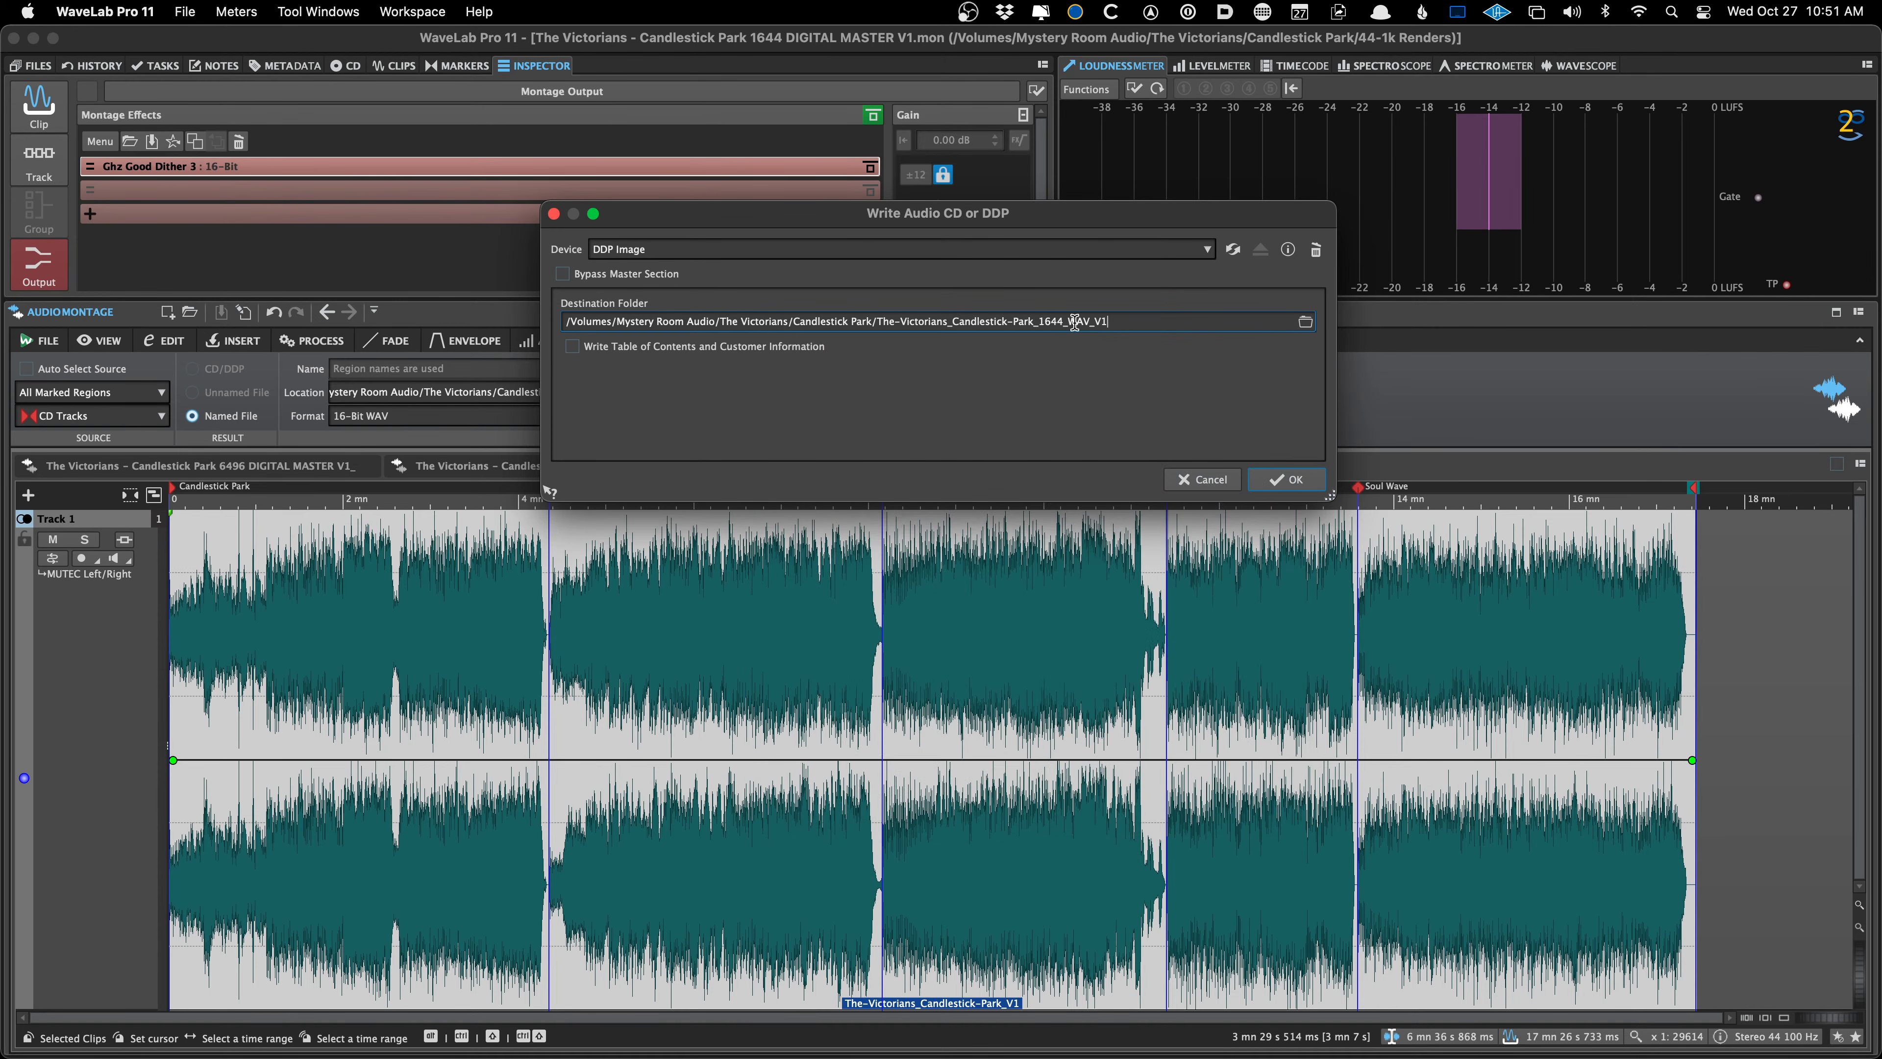
{"action": "left_click_drag", "start_coordinate": [1092, 321], "coordinate": [1037, 321]}
{"action": "type", "text": "DDP"}
{"action": "key", "text": "Return"}
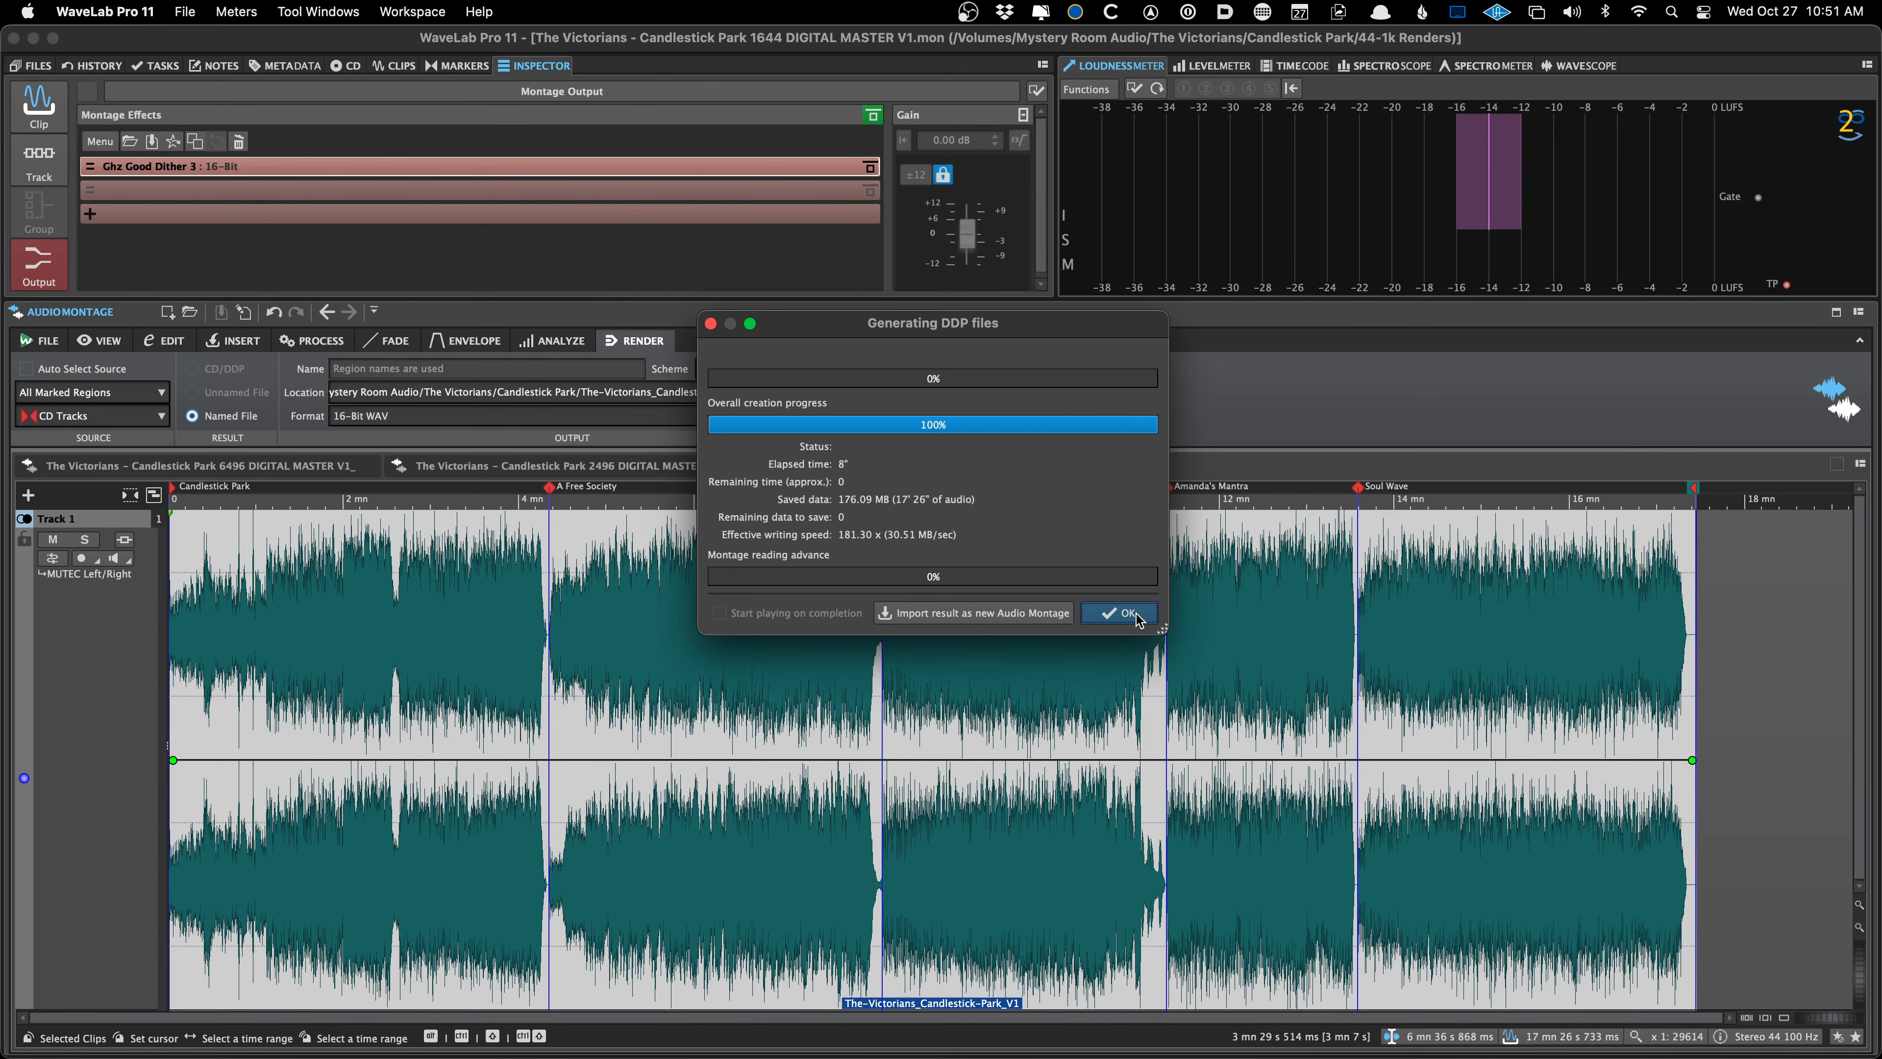
{"action": "left_click", "coordinate": [1126, 613]}
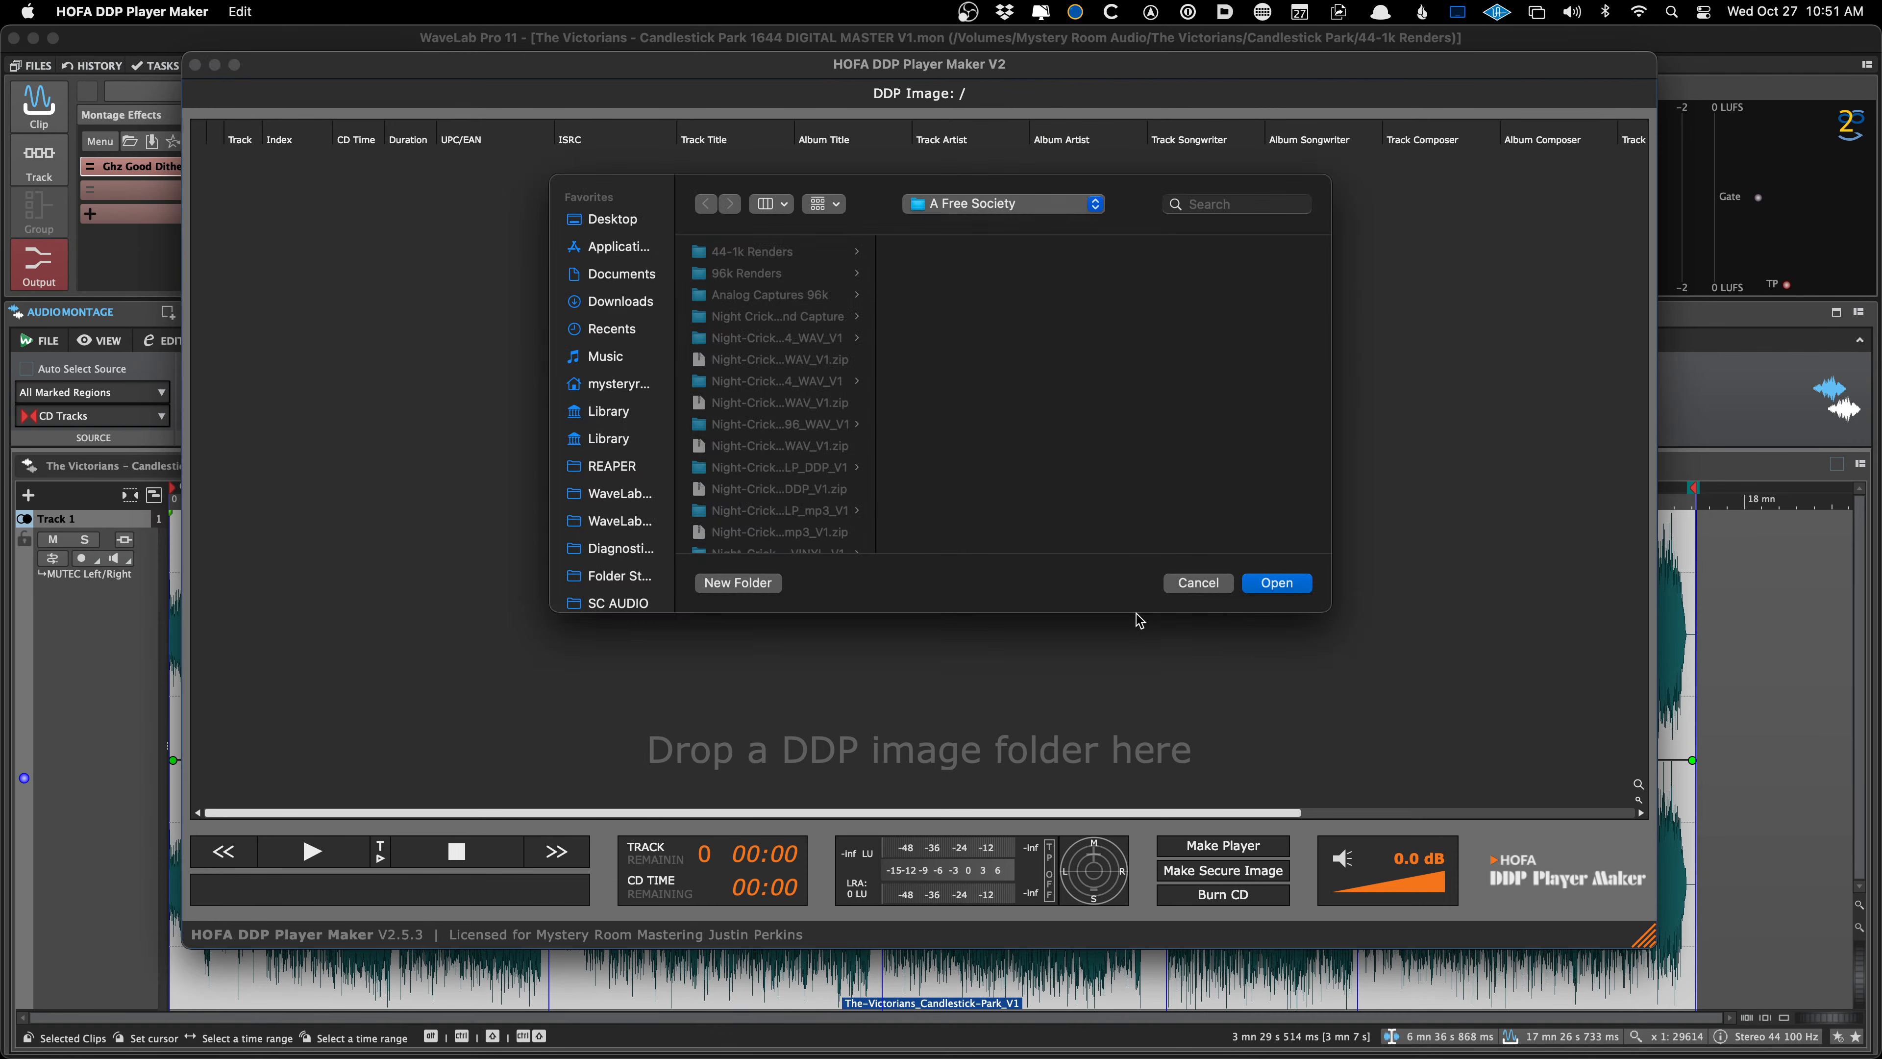
Switch to HOFA DDP Player Maker and open the The-Victorians_Candlestick-Park_DDP_V1 image folder
{"action": "key", "text": "alt+Up"}
{"action": "key", "text": "Down"}
{"action": "key", "text": "Down"}
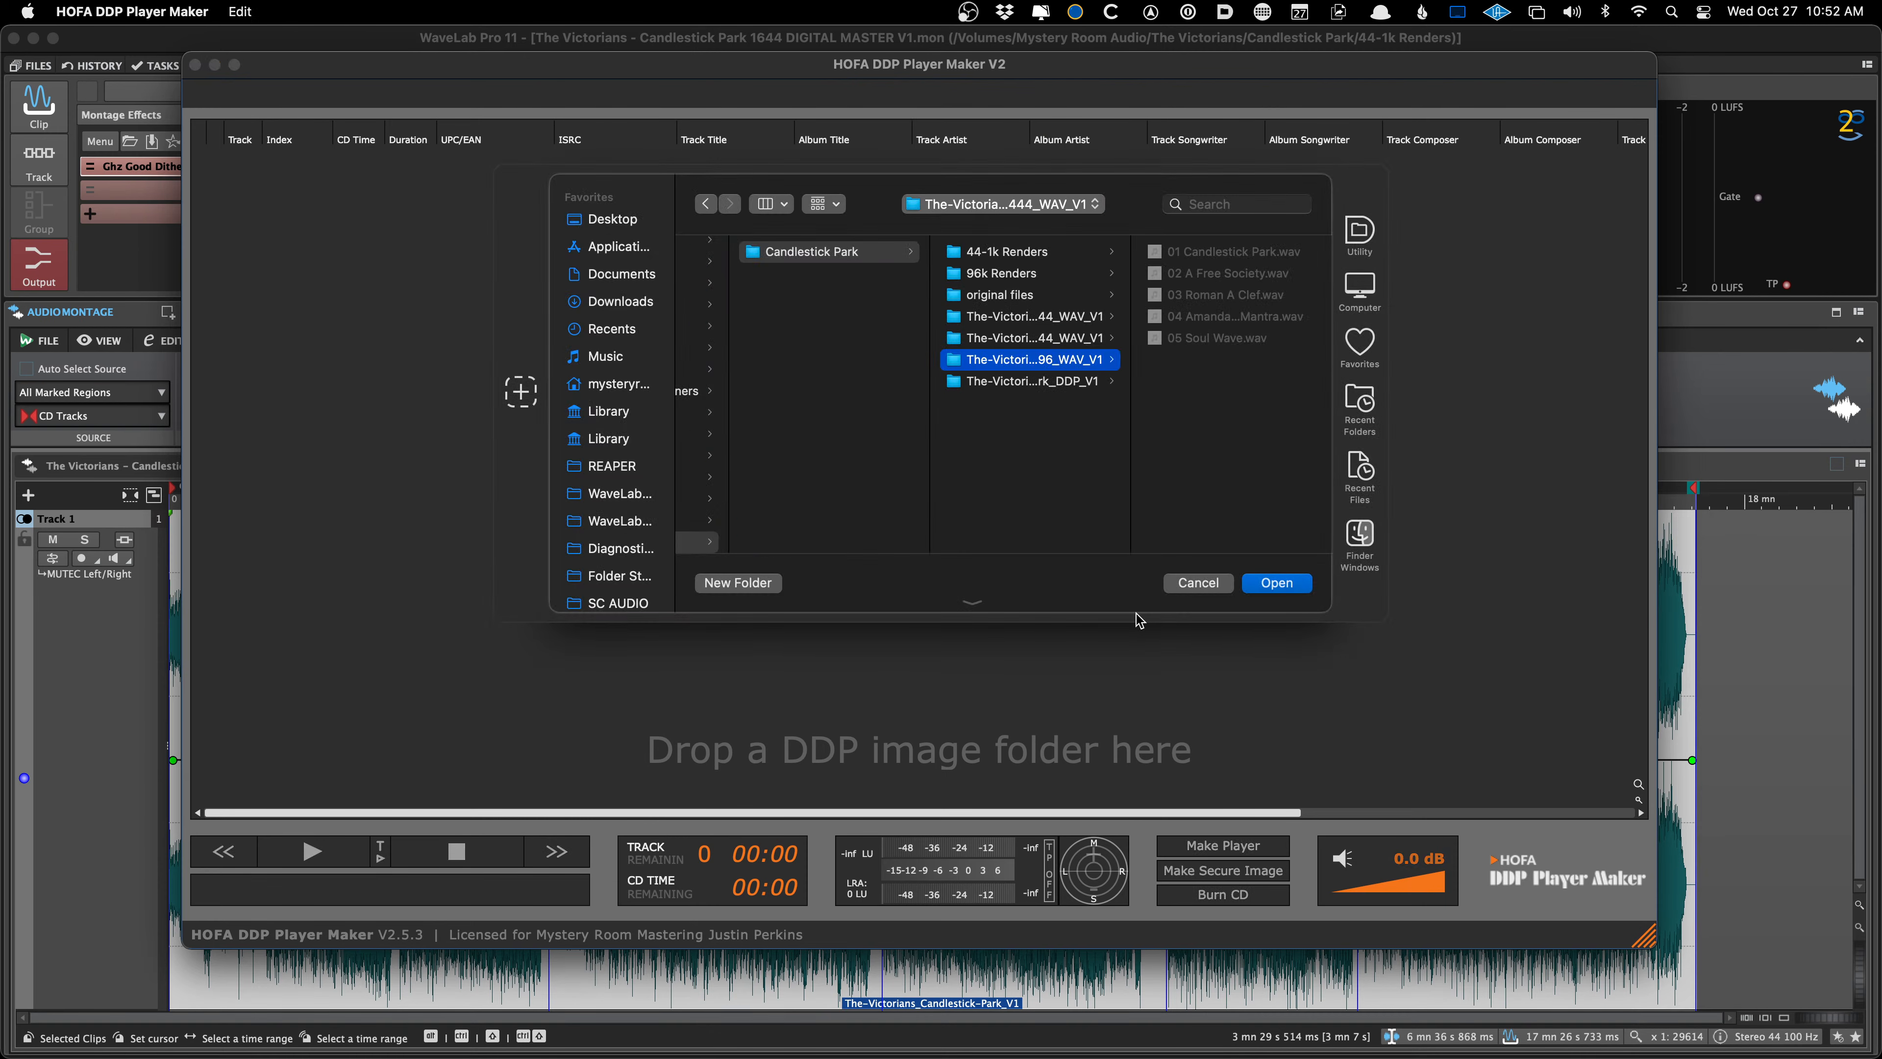
{"action": "key", "text": "Return"}
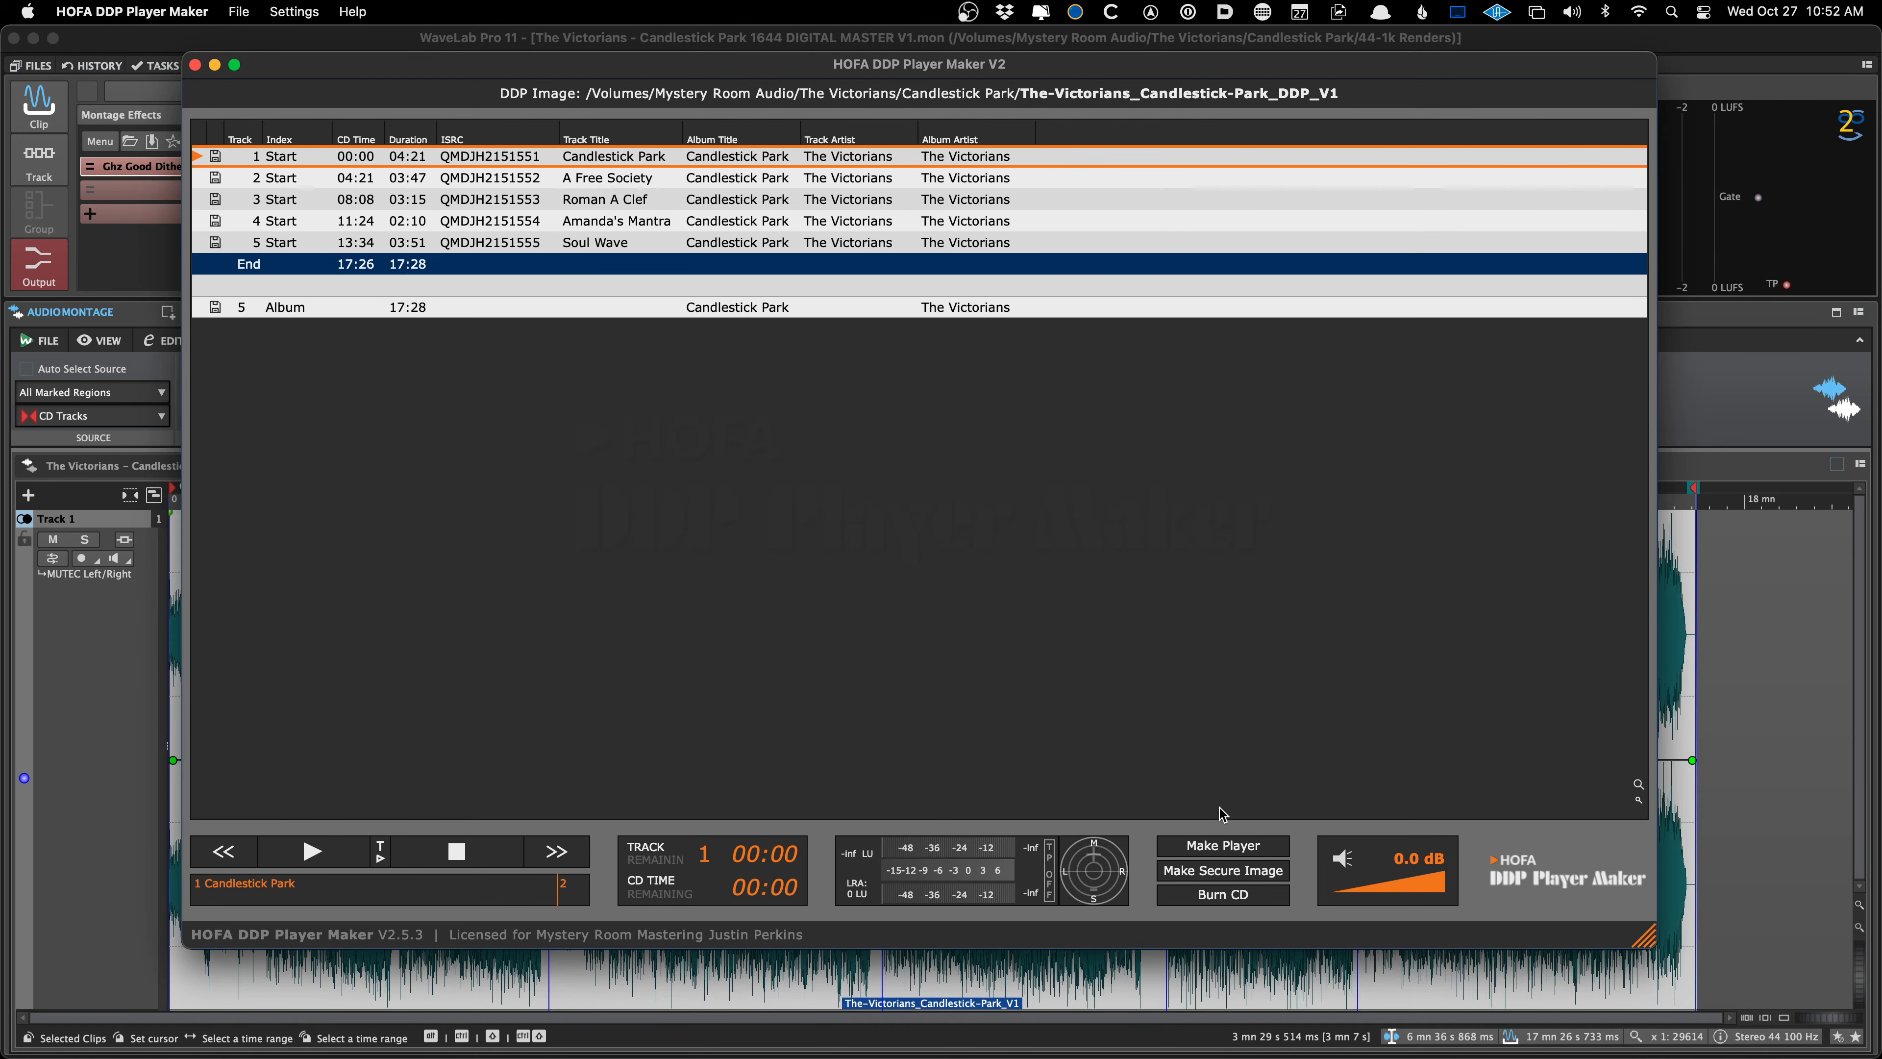
Make a DDP player and zip file from the Candlestick Park DDP image
{"action": "left_click", "coordinate": [1223, 846]}
{"action": "left_click", "coordinate": [1129, 770]}
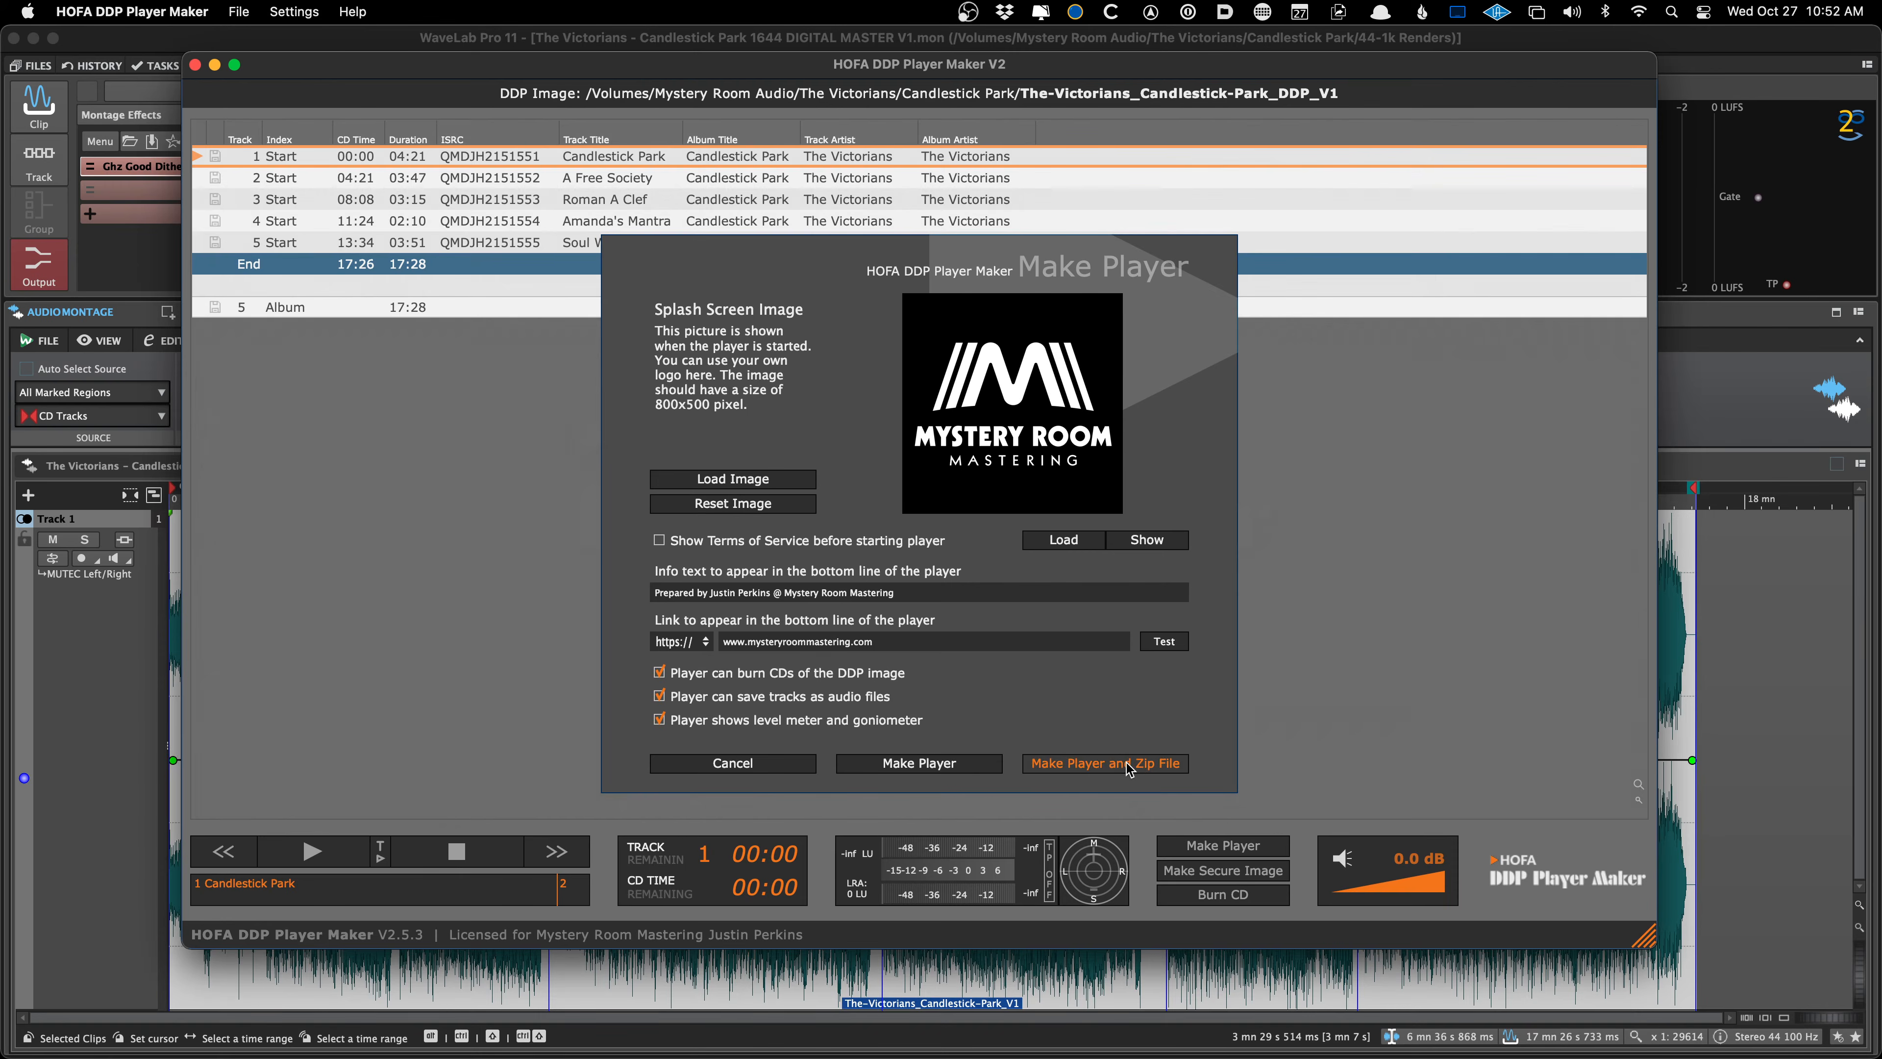
{"action": "left_click", "coordinate": [1302, 585]}
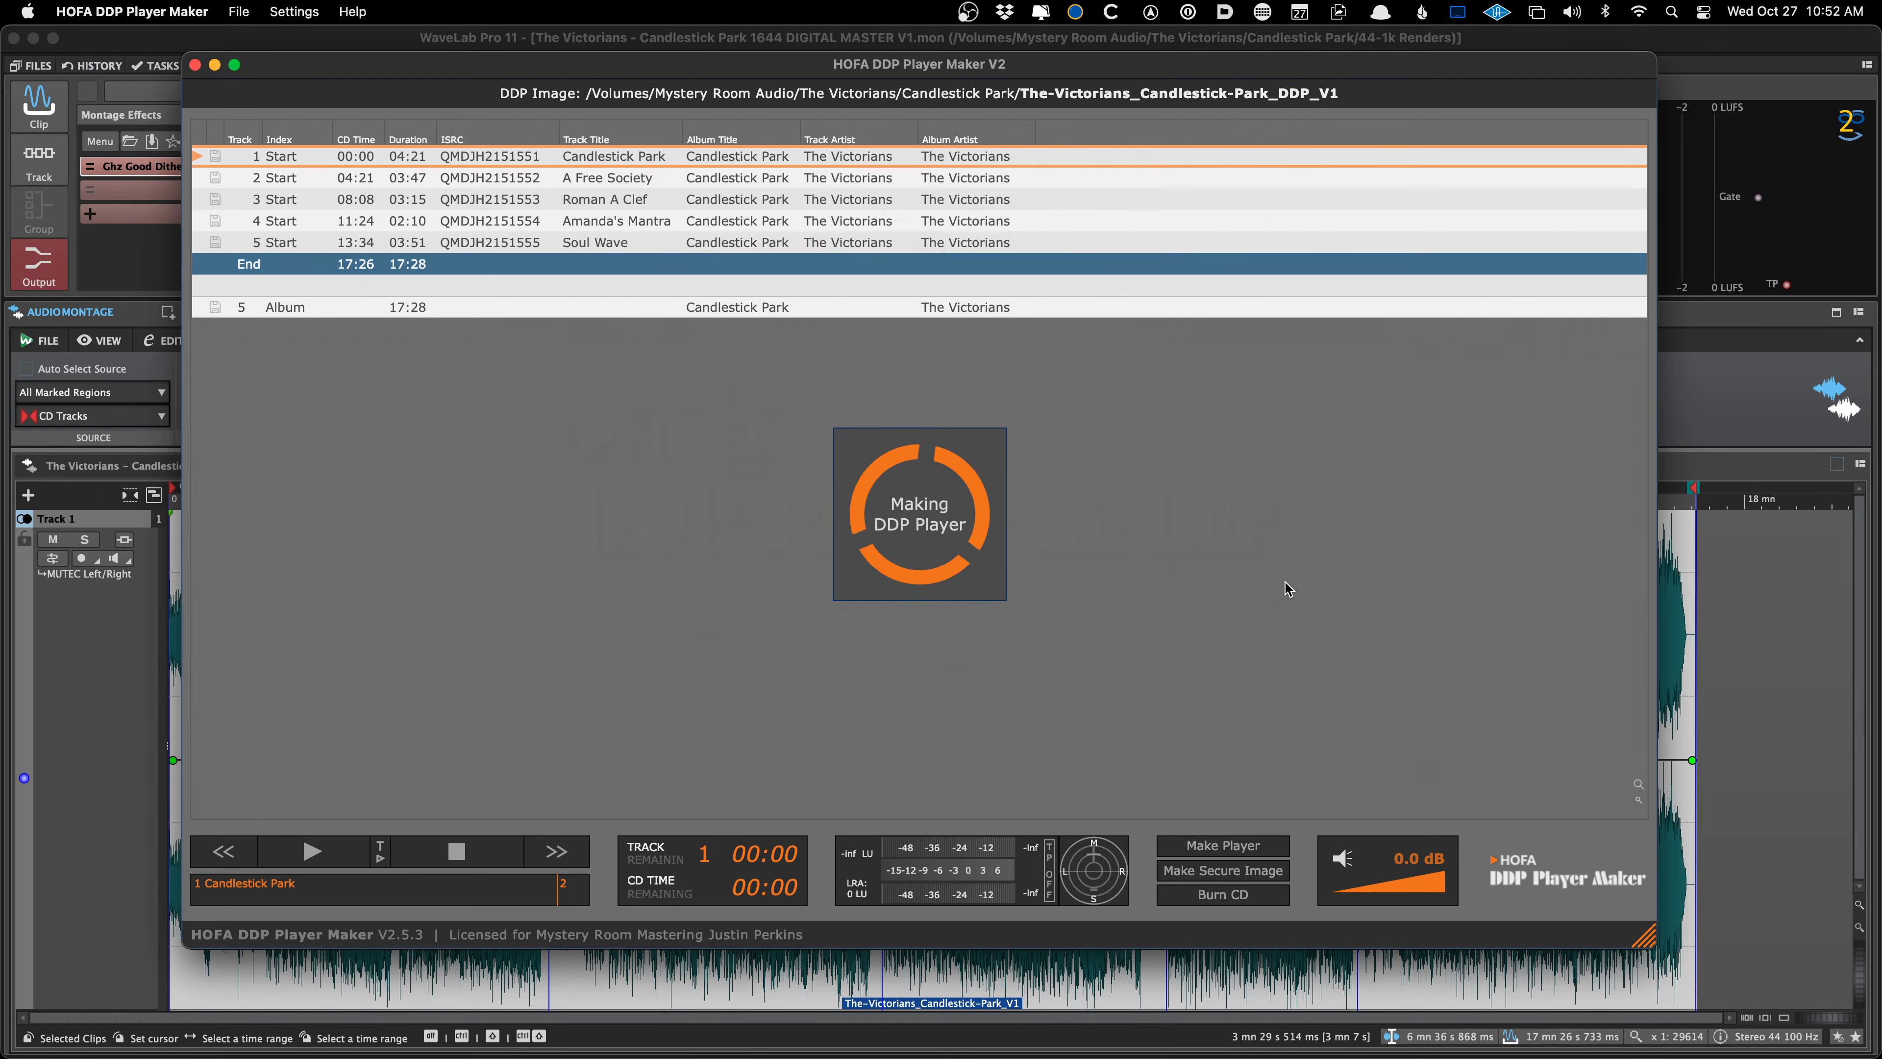
Return to WaveLab Pro 11 and apply the 320 mp3 Tracks render preset to the 1644 montage
{"action": "key", "text": "super+Tab"}
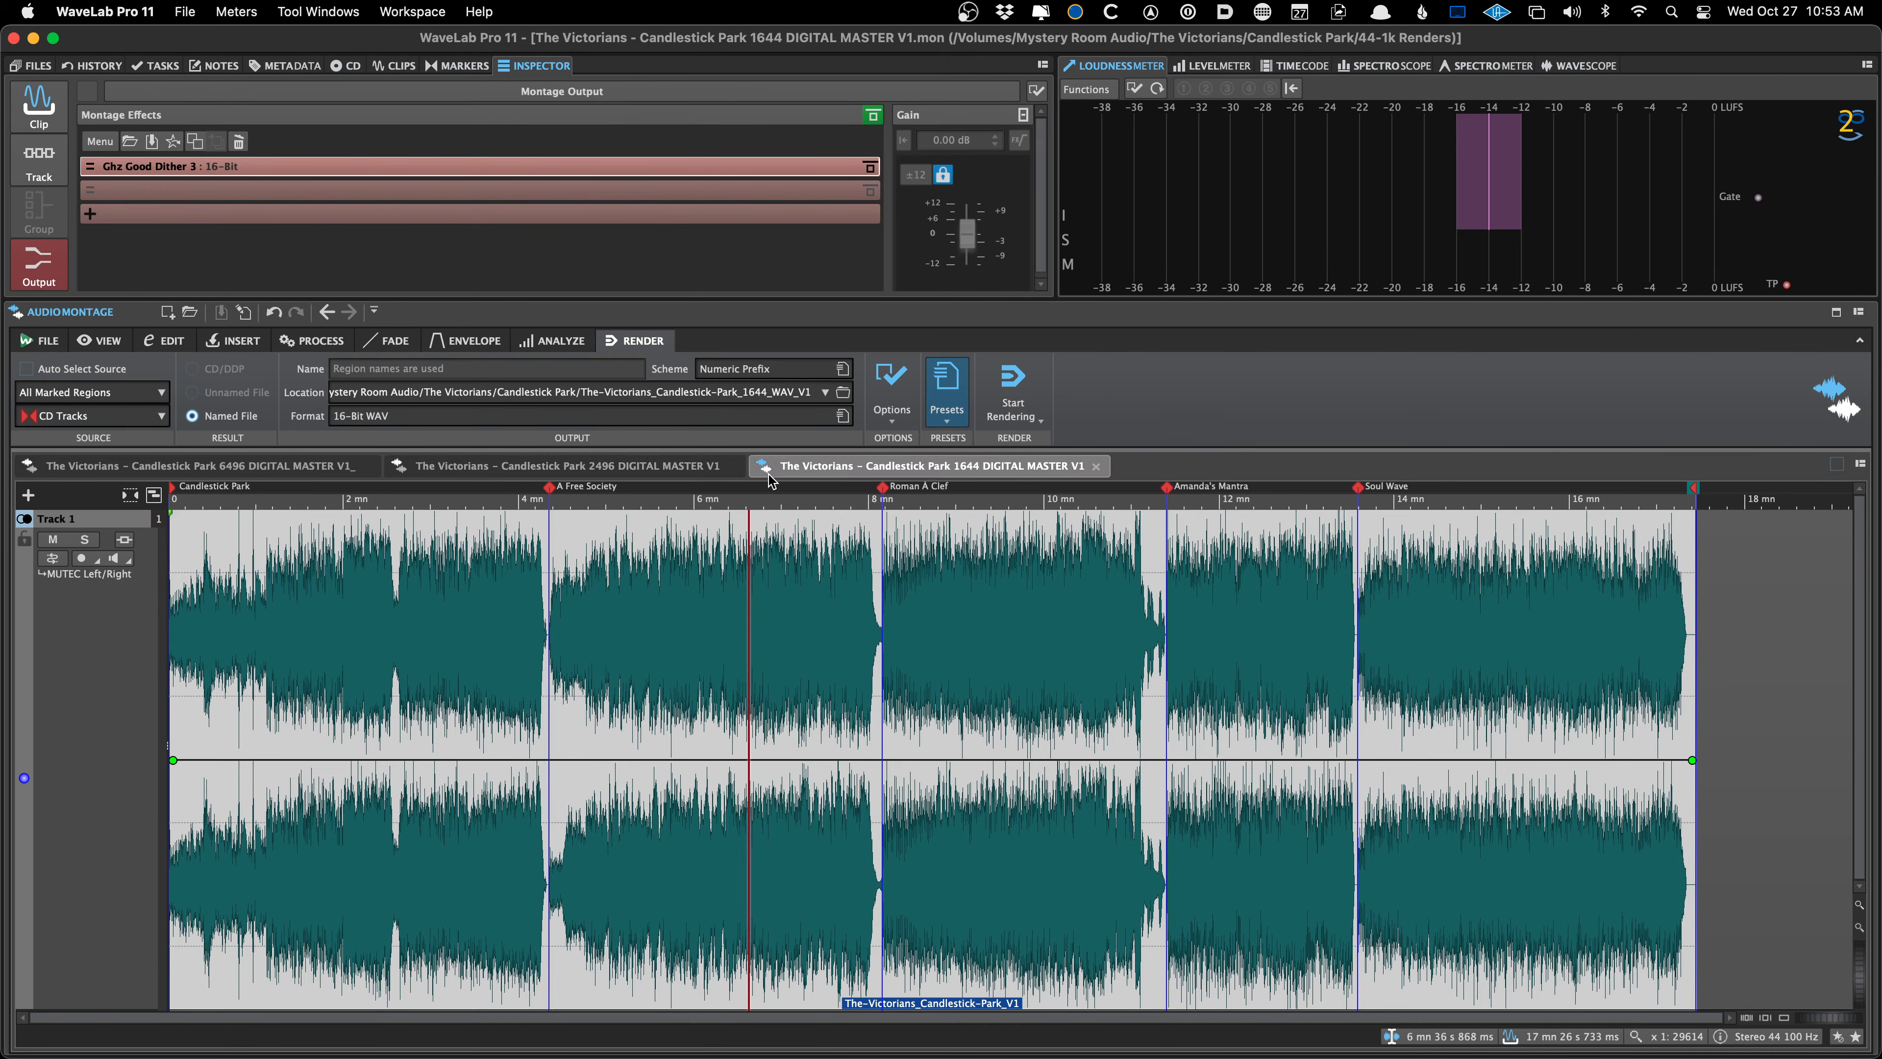
{"action": "left_click", "coordinate": [996, 576]}
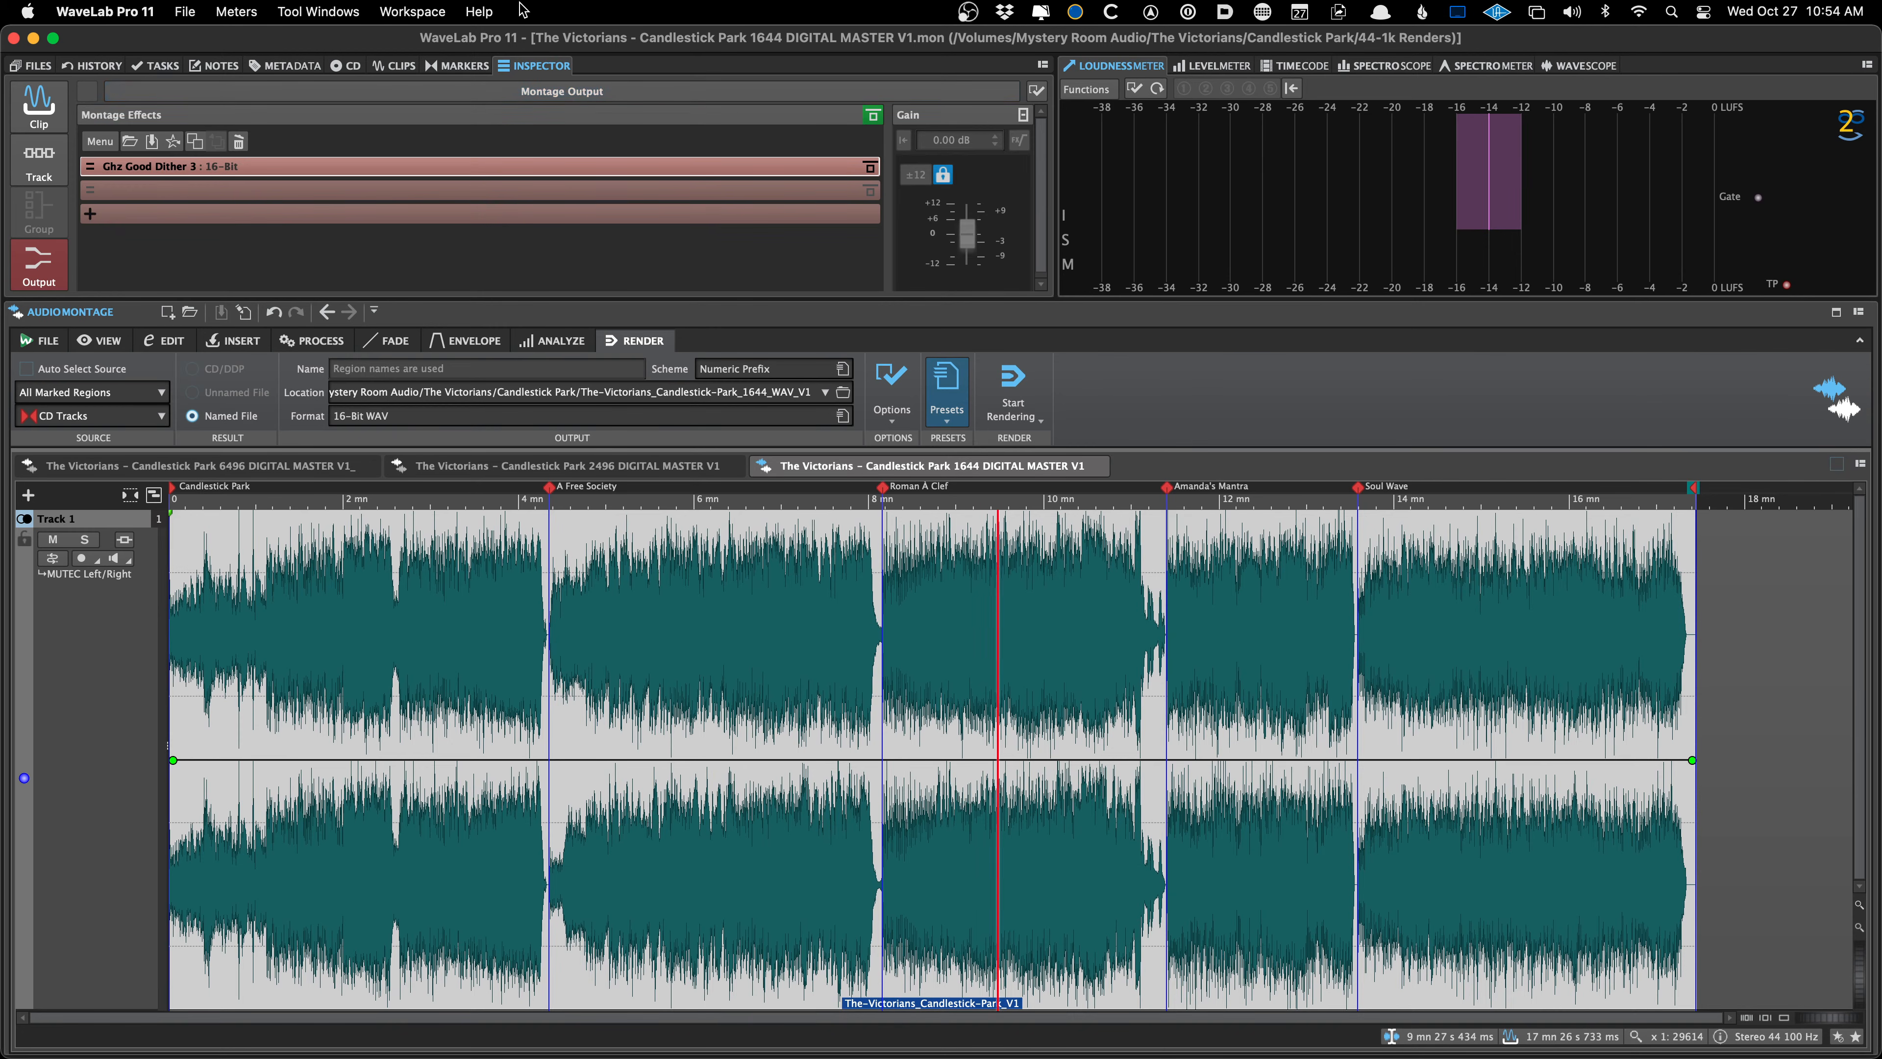
{"action": "left_click", "coordinate": [959, 388]}
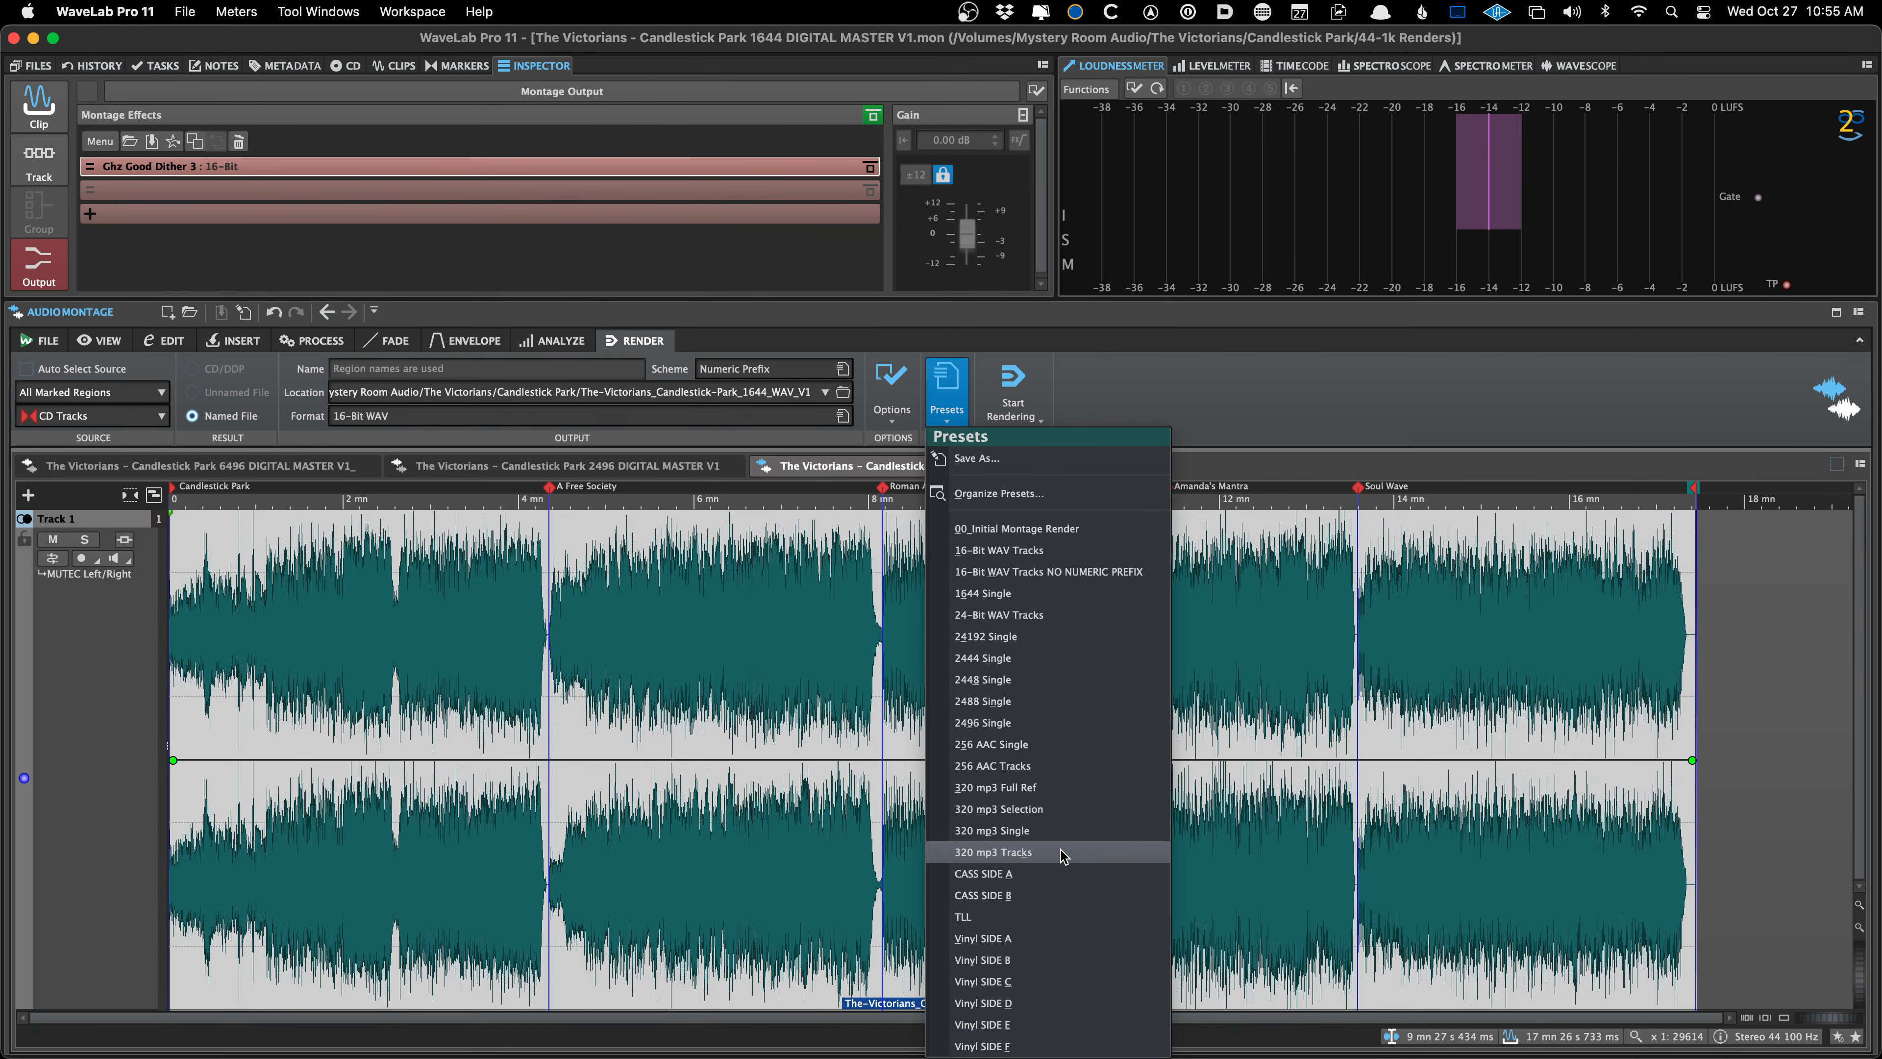
{"action": "left_click", "coordinate": [977, 861]}
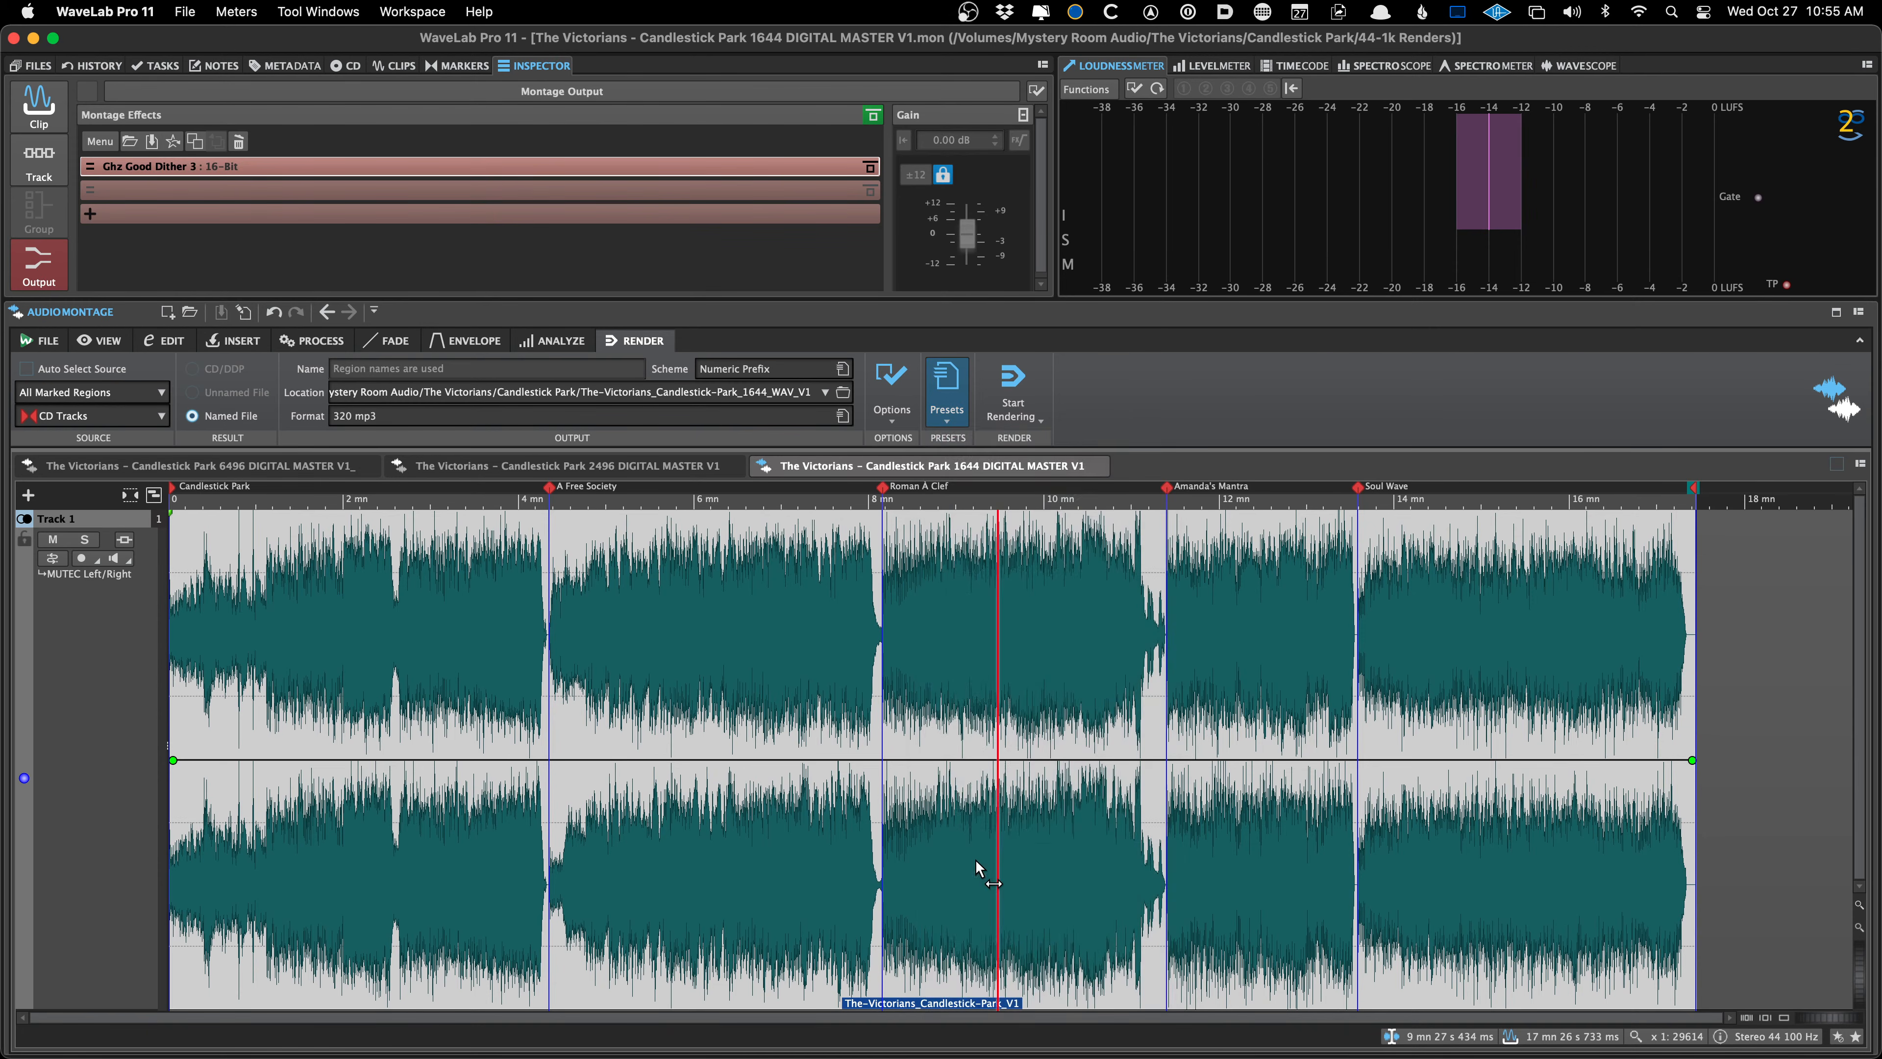
{"action": "left_click", "coordinate": [749, 709]}
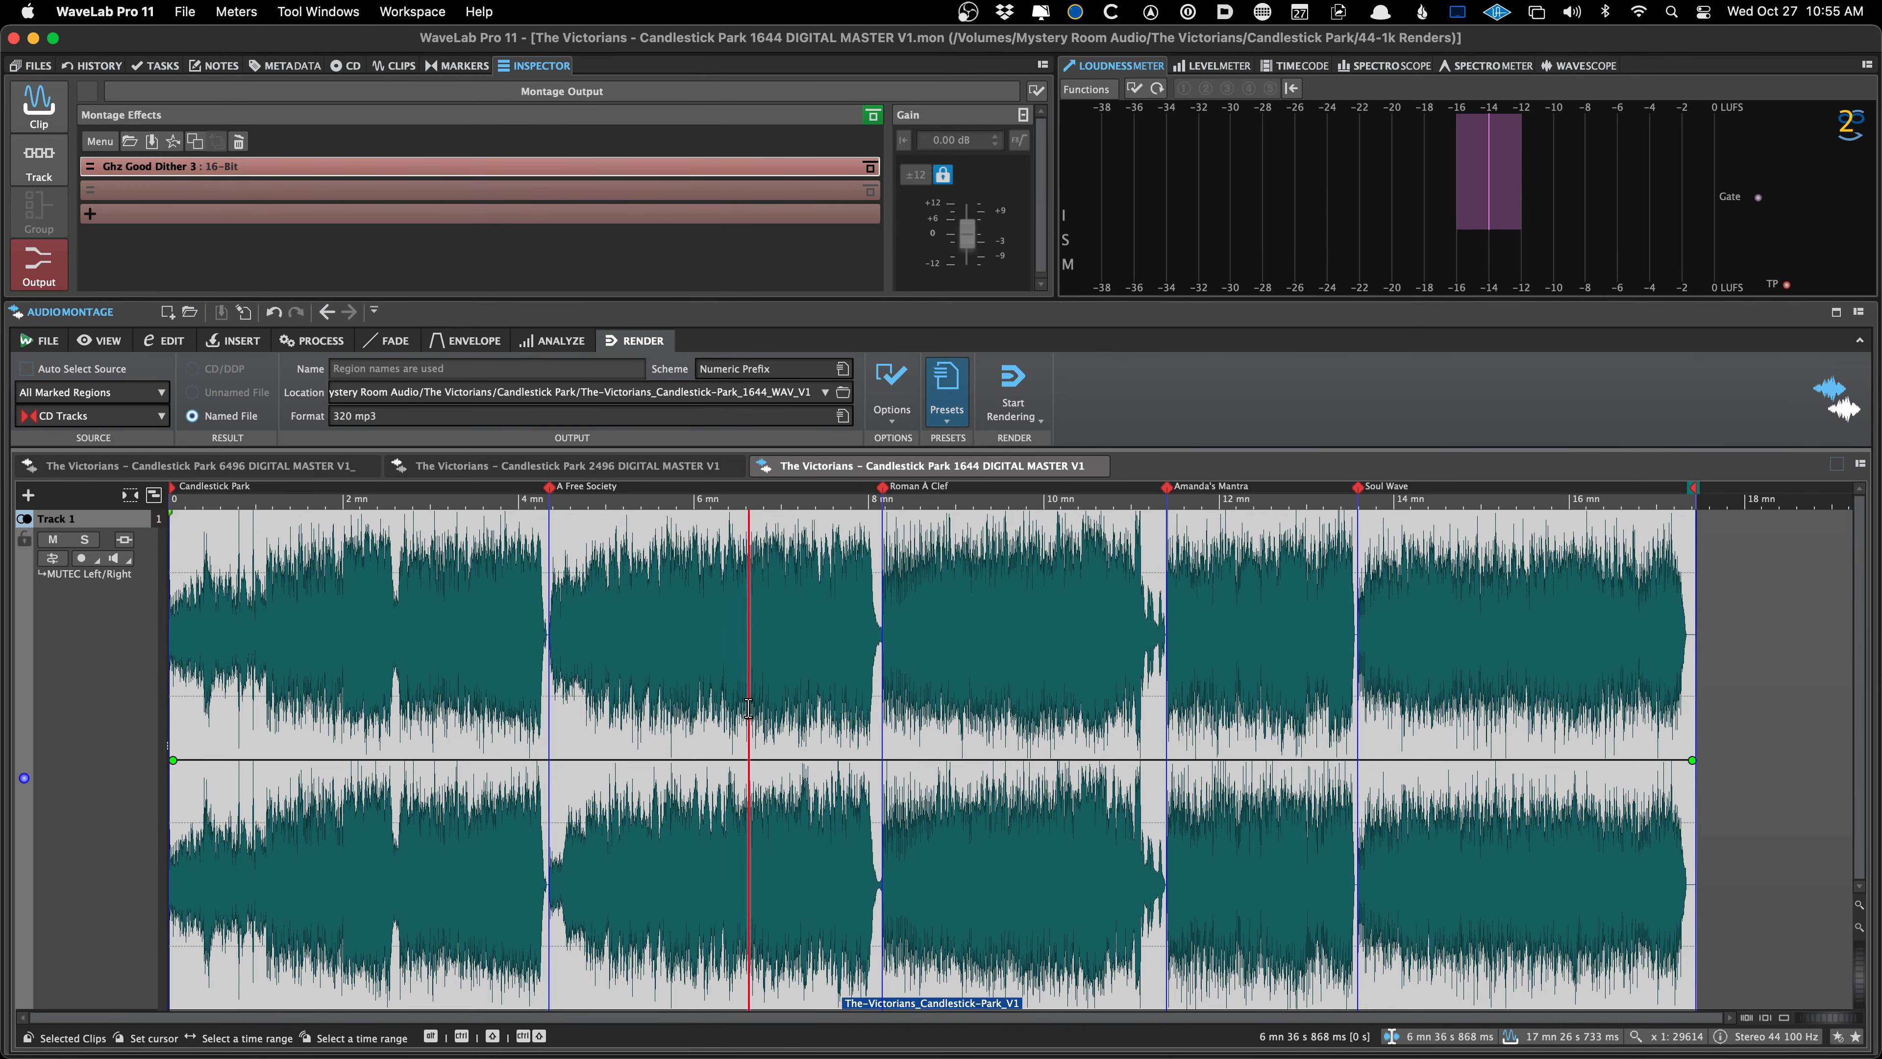
{"action": "left_click", "coordinate": [321, 67]}
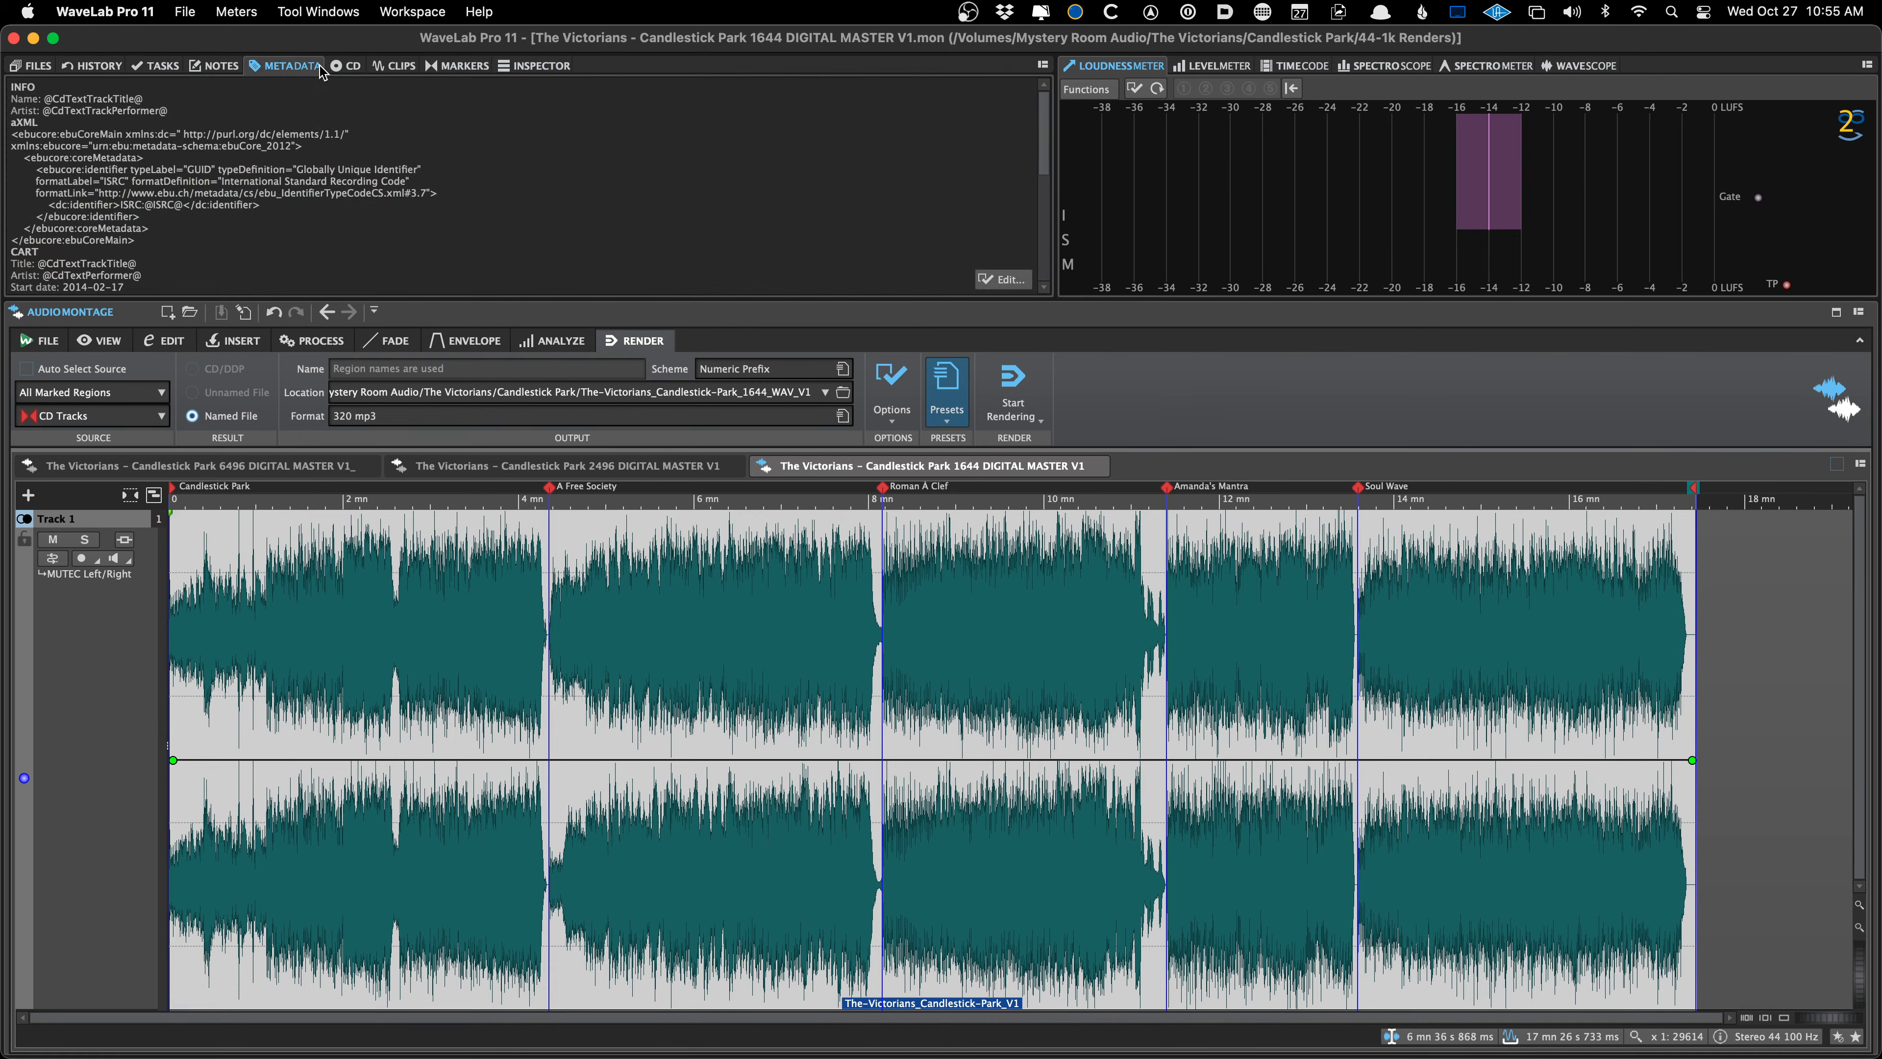
{"action": "left_click", "coordinate": [1006, 279]}
{"action": "left_click", "coordinate": [699, 190]}
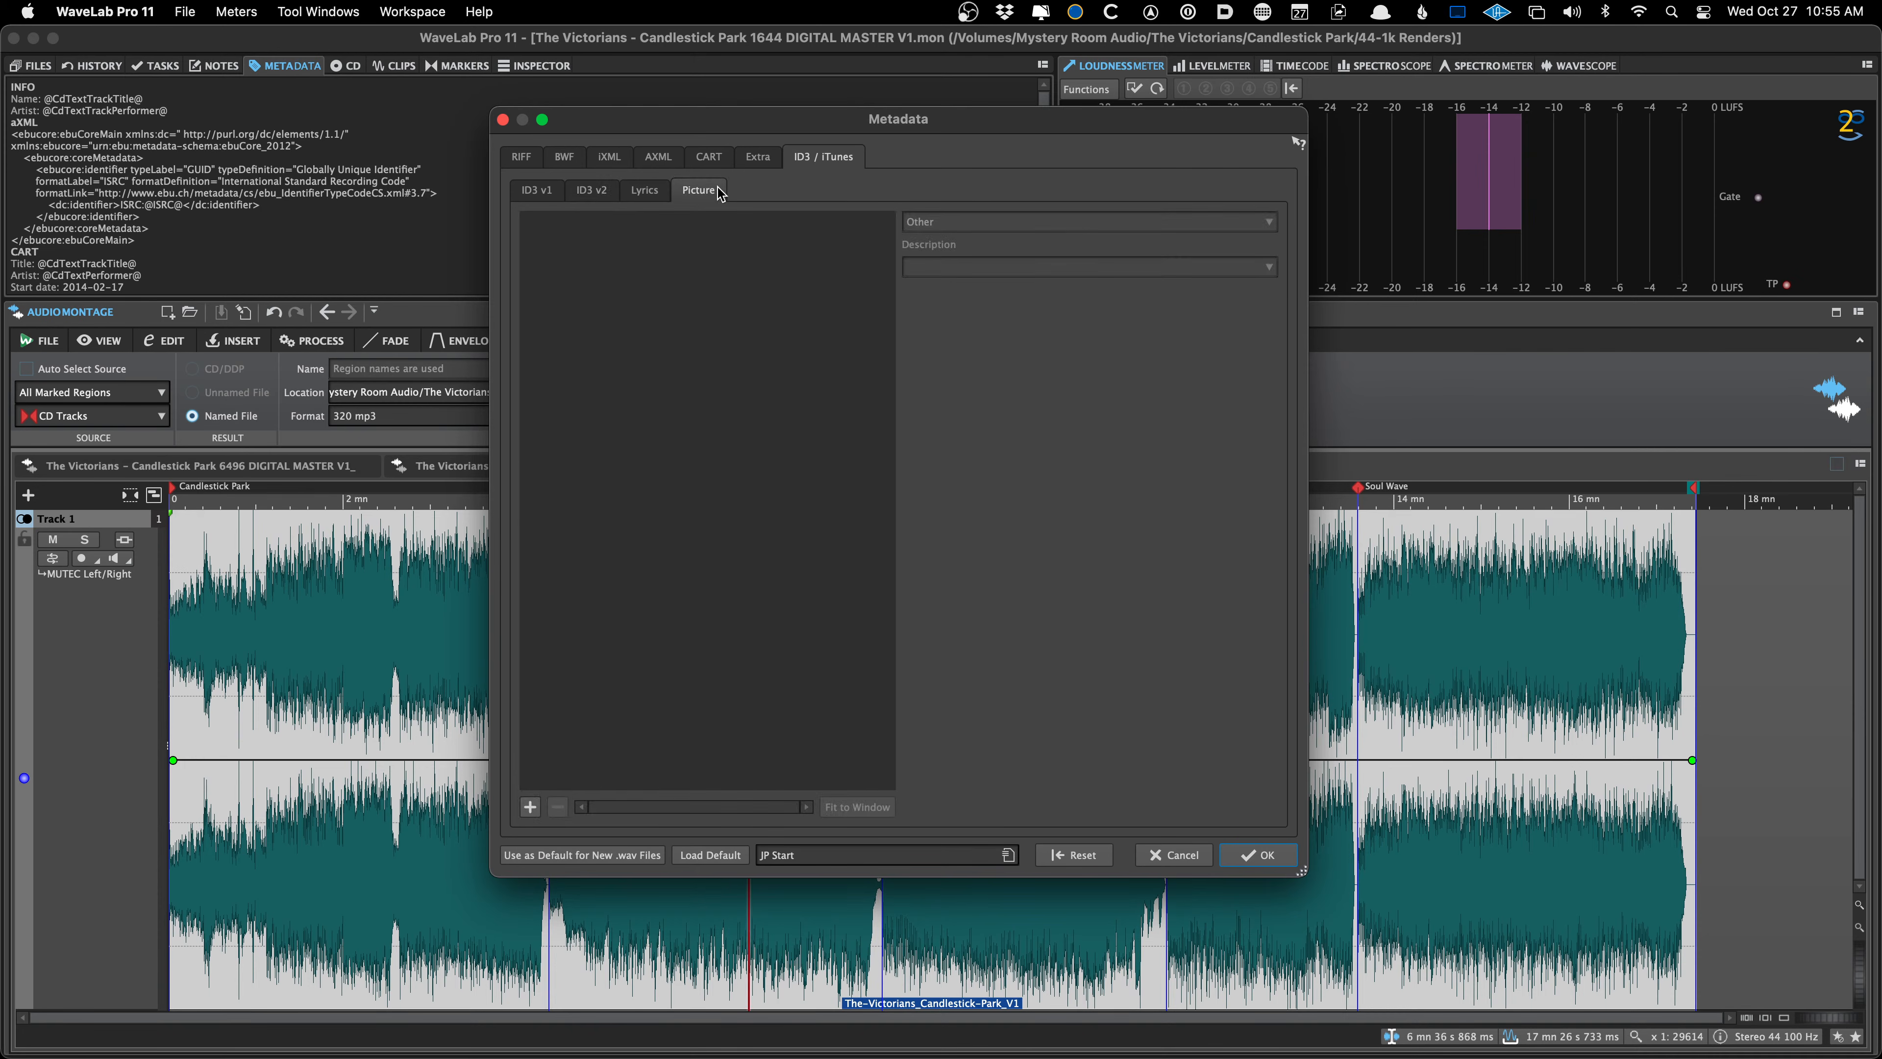
{"action": "left_click", "coordinate": [529, 807]}
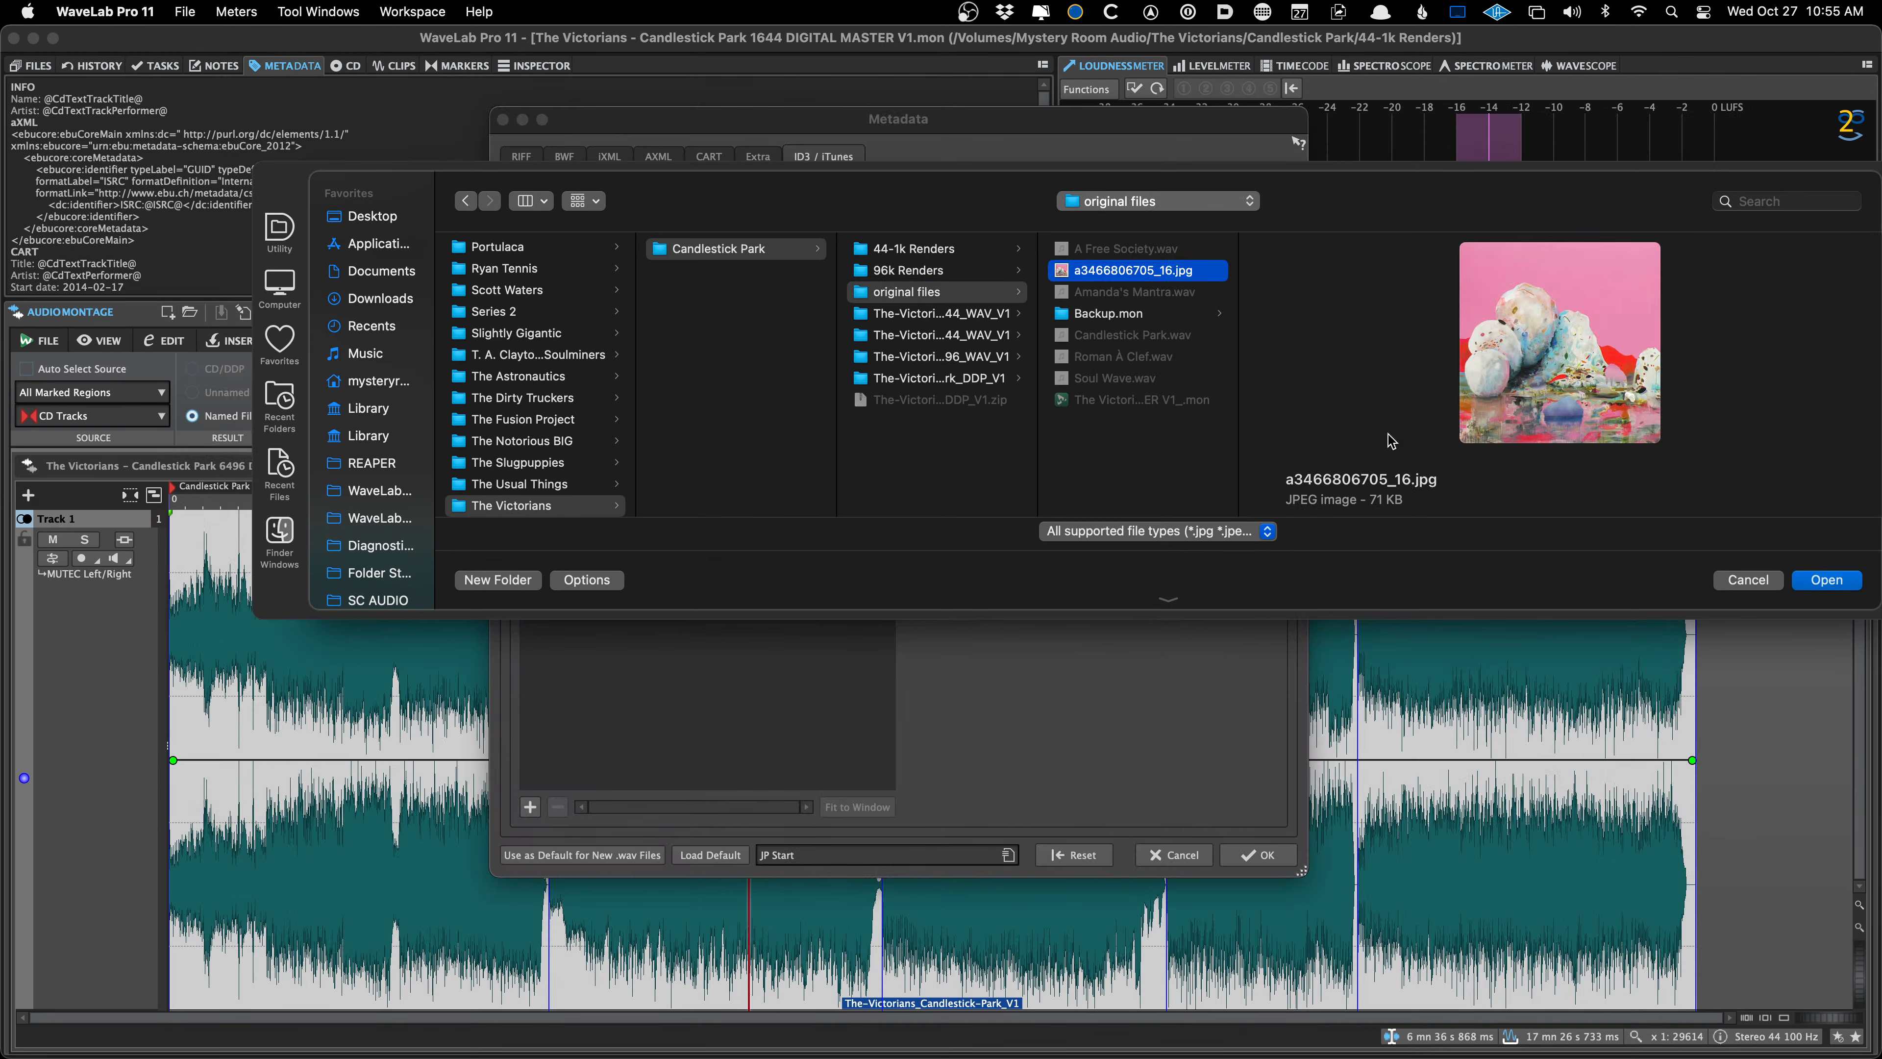
{"action": "scroll", "coordinate": [1386, 460], "scroll_direction": "up", "scroll_amount": 3}
{"action": "key", "text": "Return"}
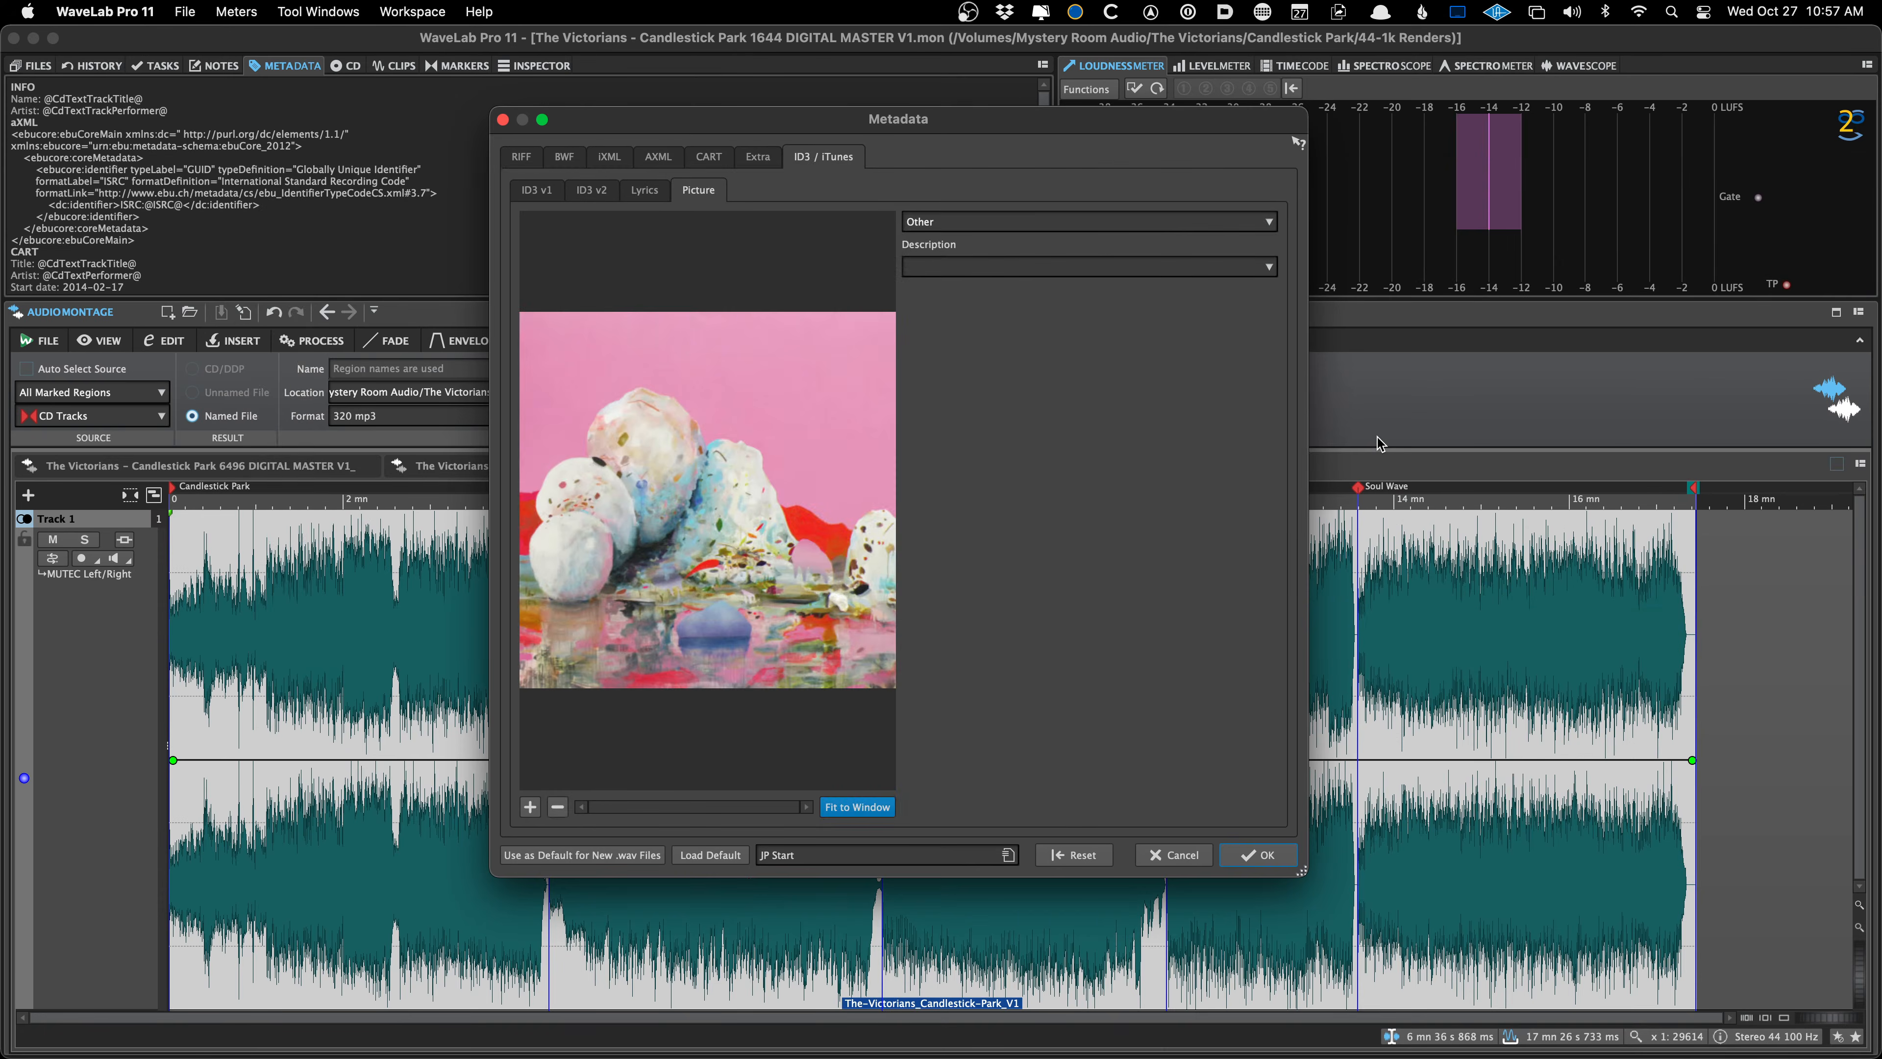
{"action": "left_click", "coordinate": [1268, 852]}
{"action": "key", "text": "super+s"}
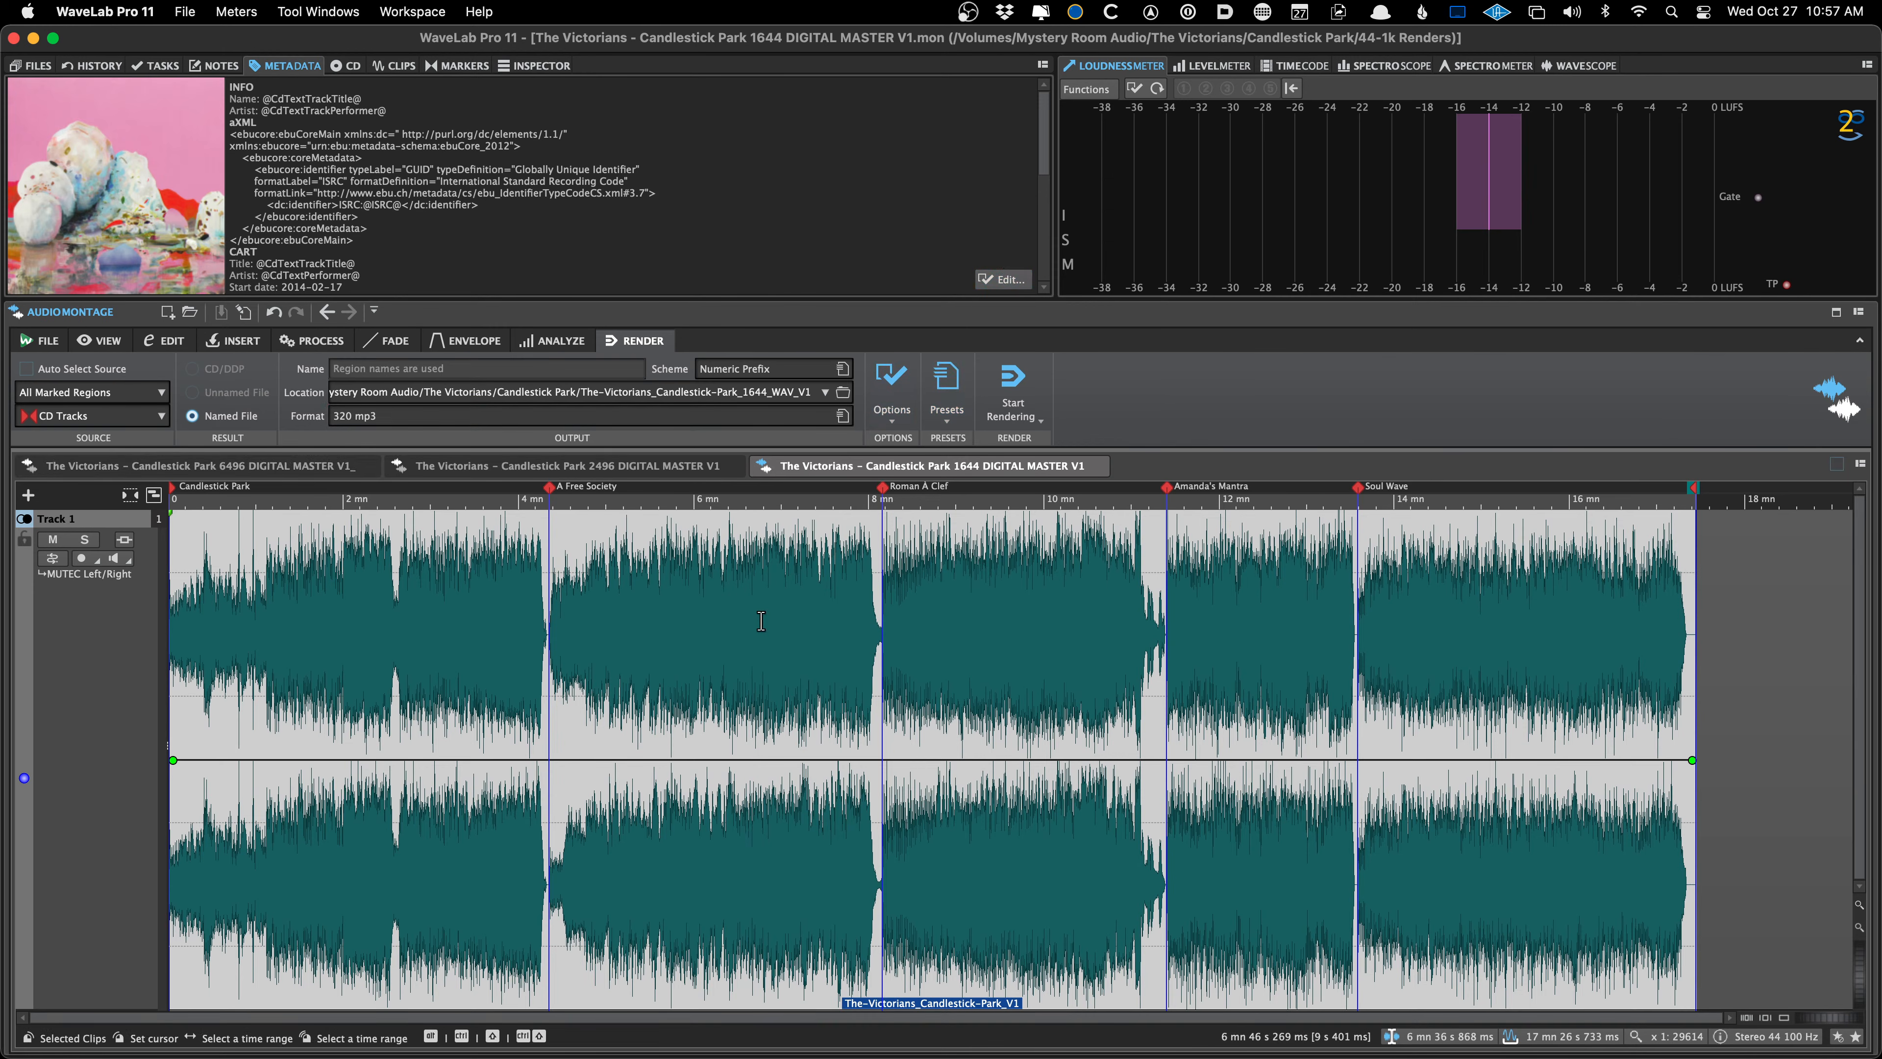
Review the ID3 picture in the 1644 montage's metadata, leaving the settings as they are
{"action": "key", "text": "shift+m"}
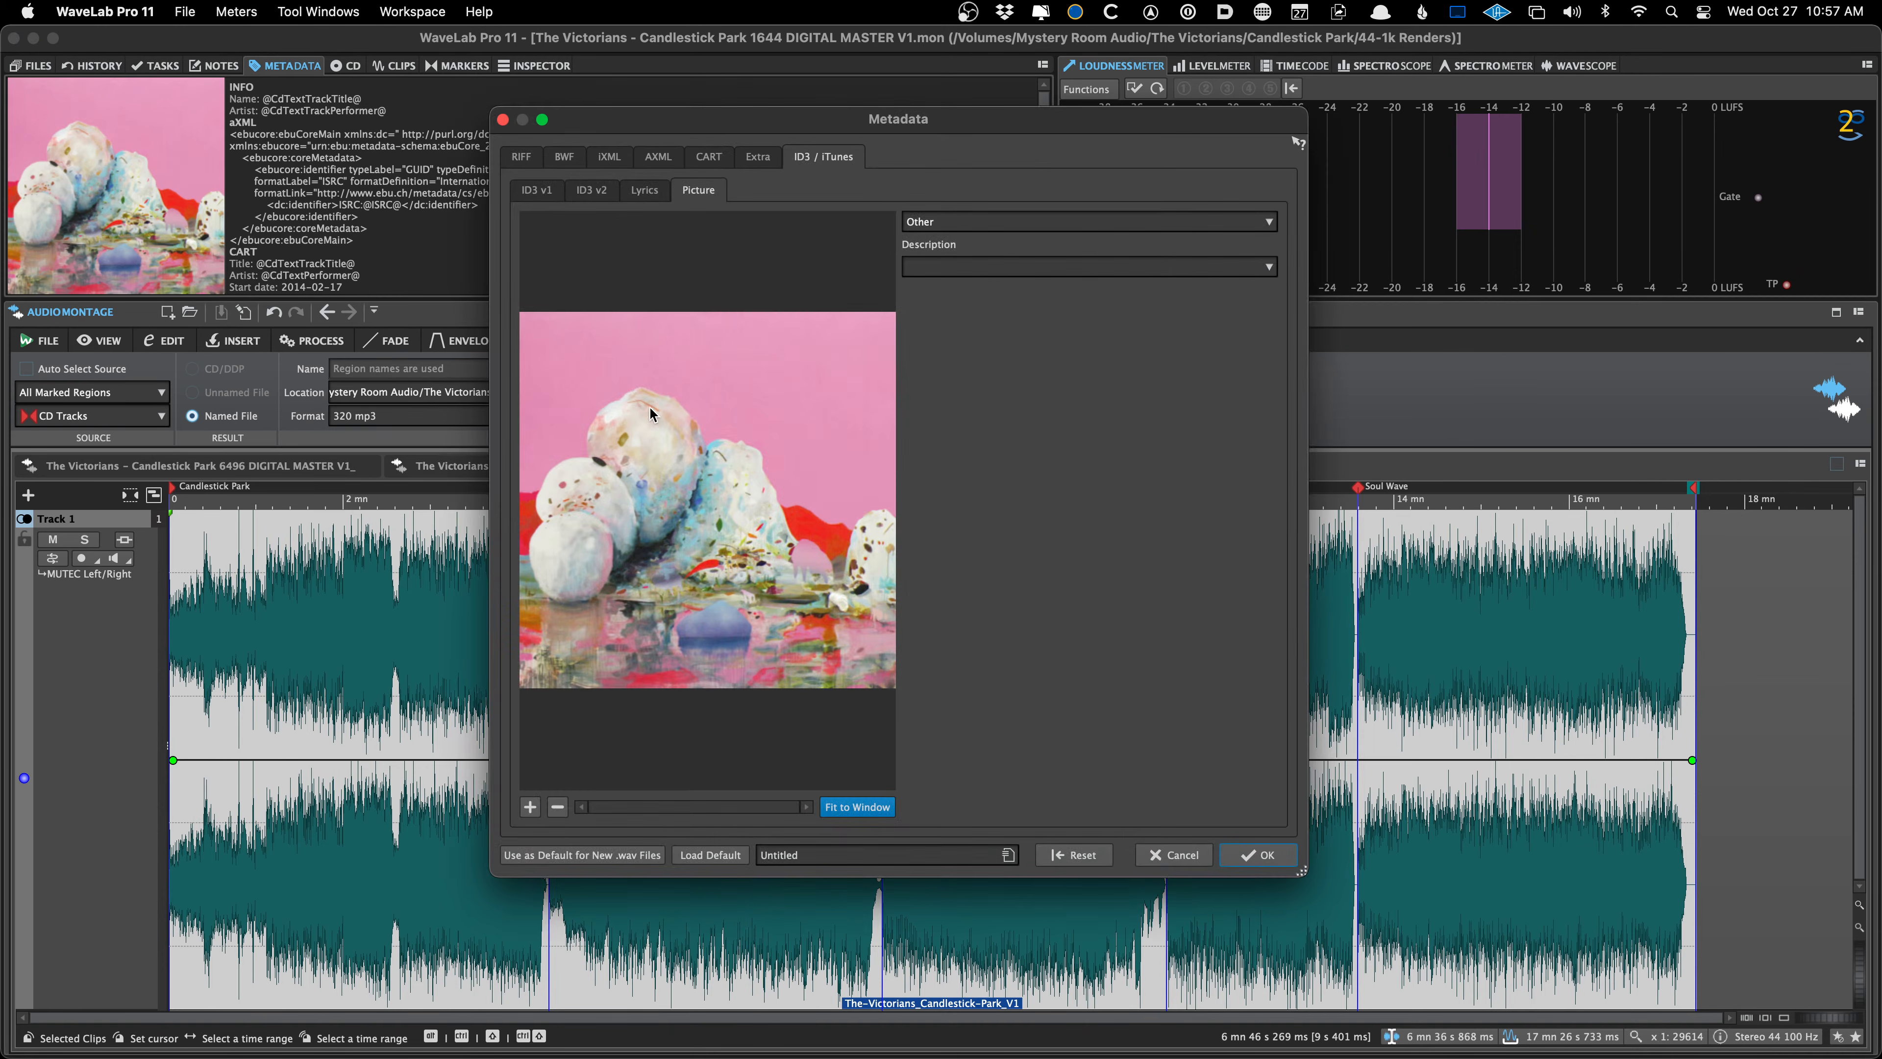
{"action": "left_click", "coordinate": [1194, 852]}
{"action": "left_click", "coordinate": [552, 67]}
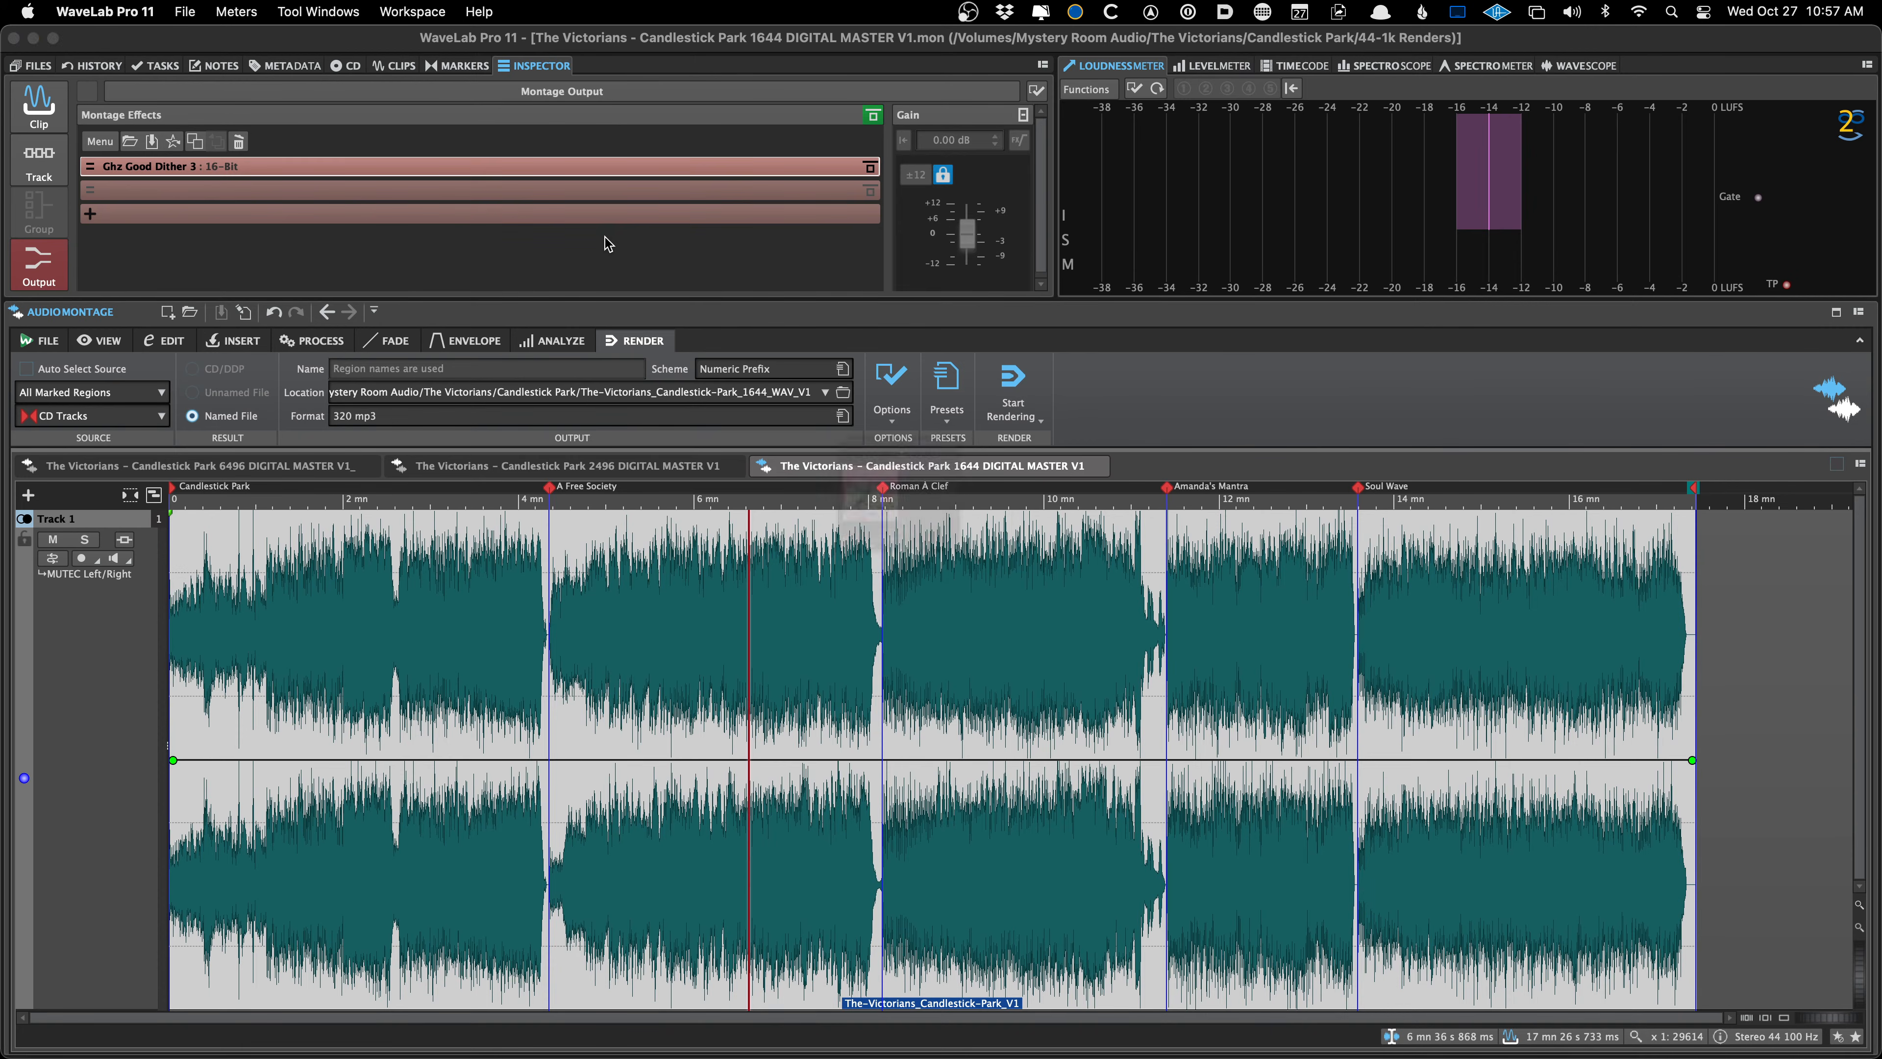
{"action": "key", "text": "shift+m"}
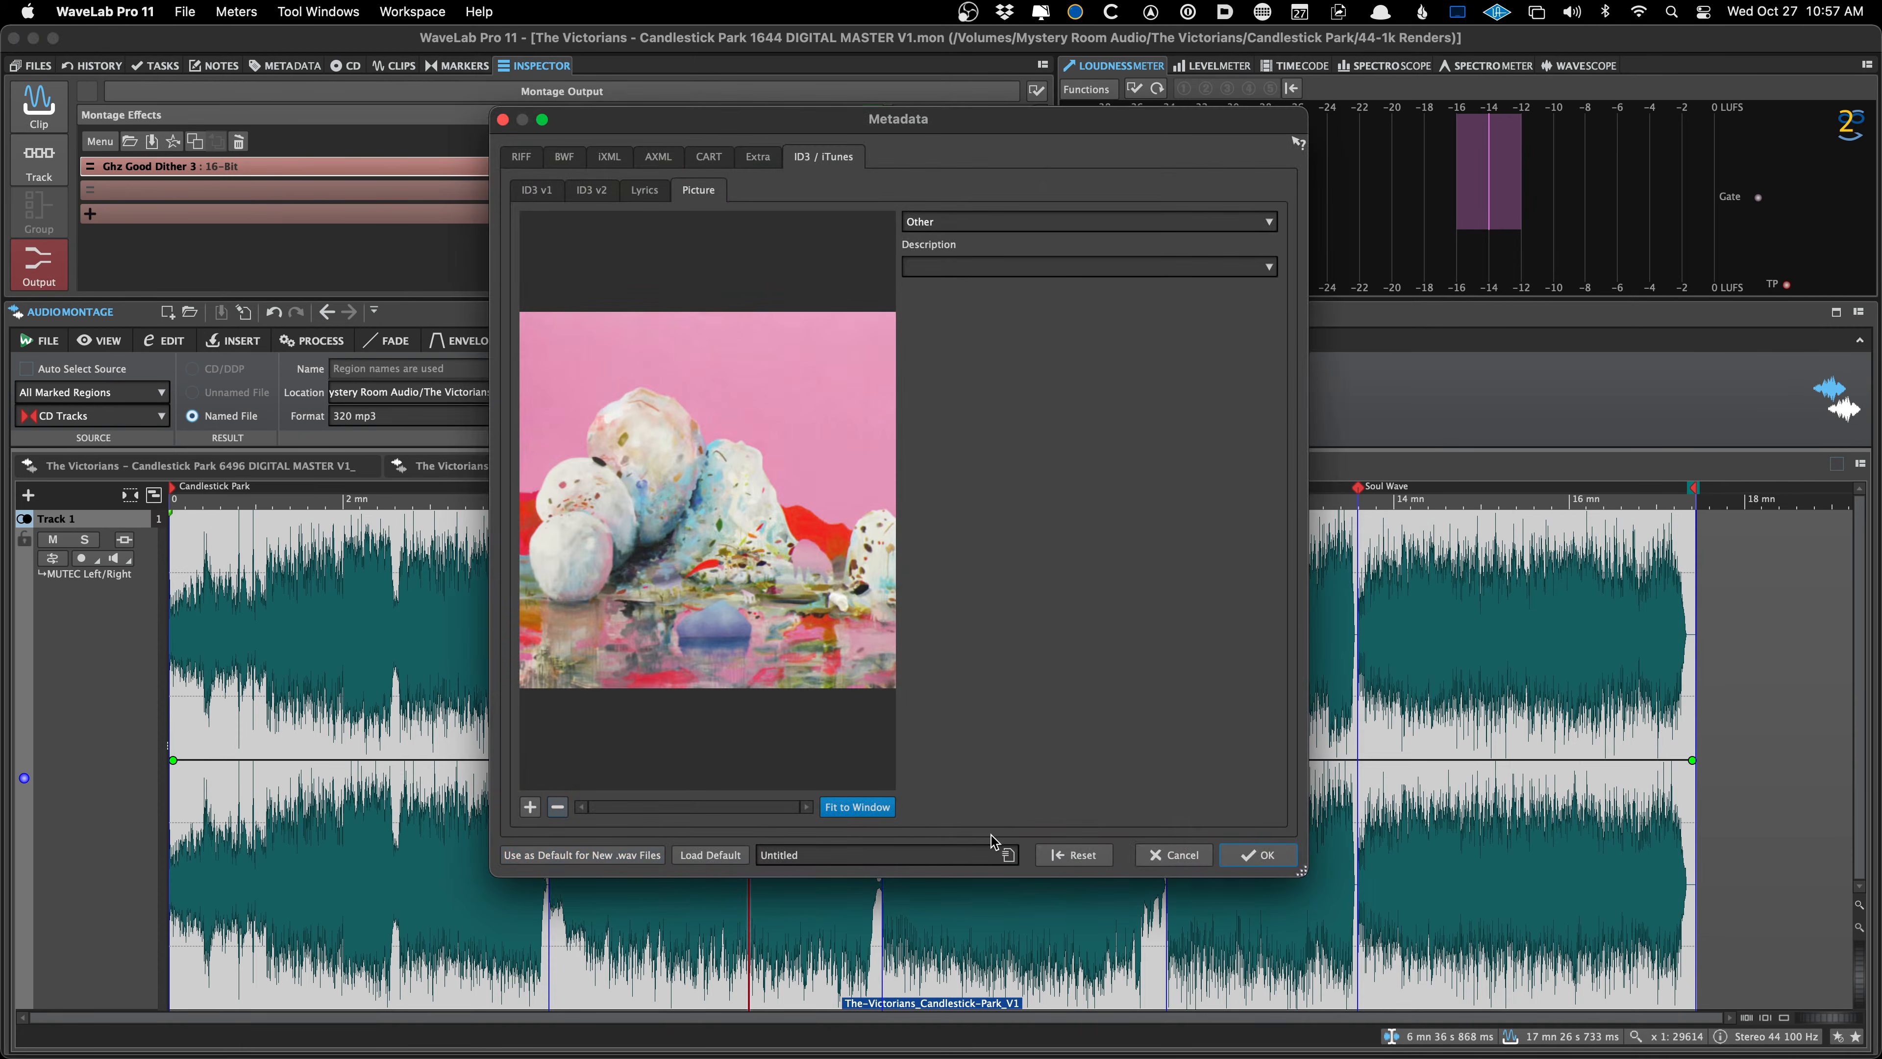
{"action": "left_click", "coordinate": [1178, 854]}
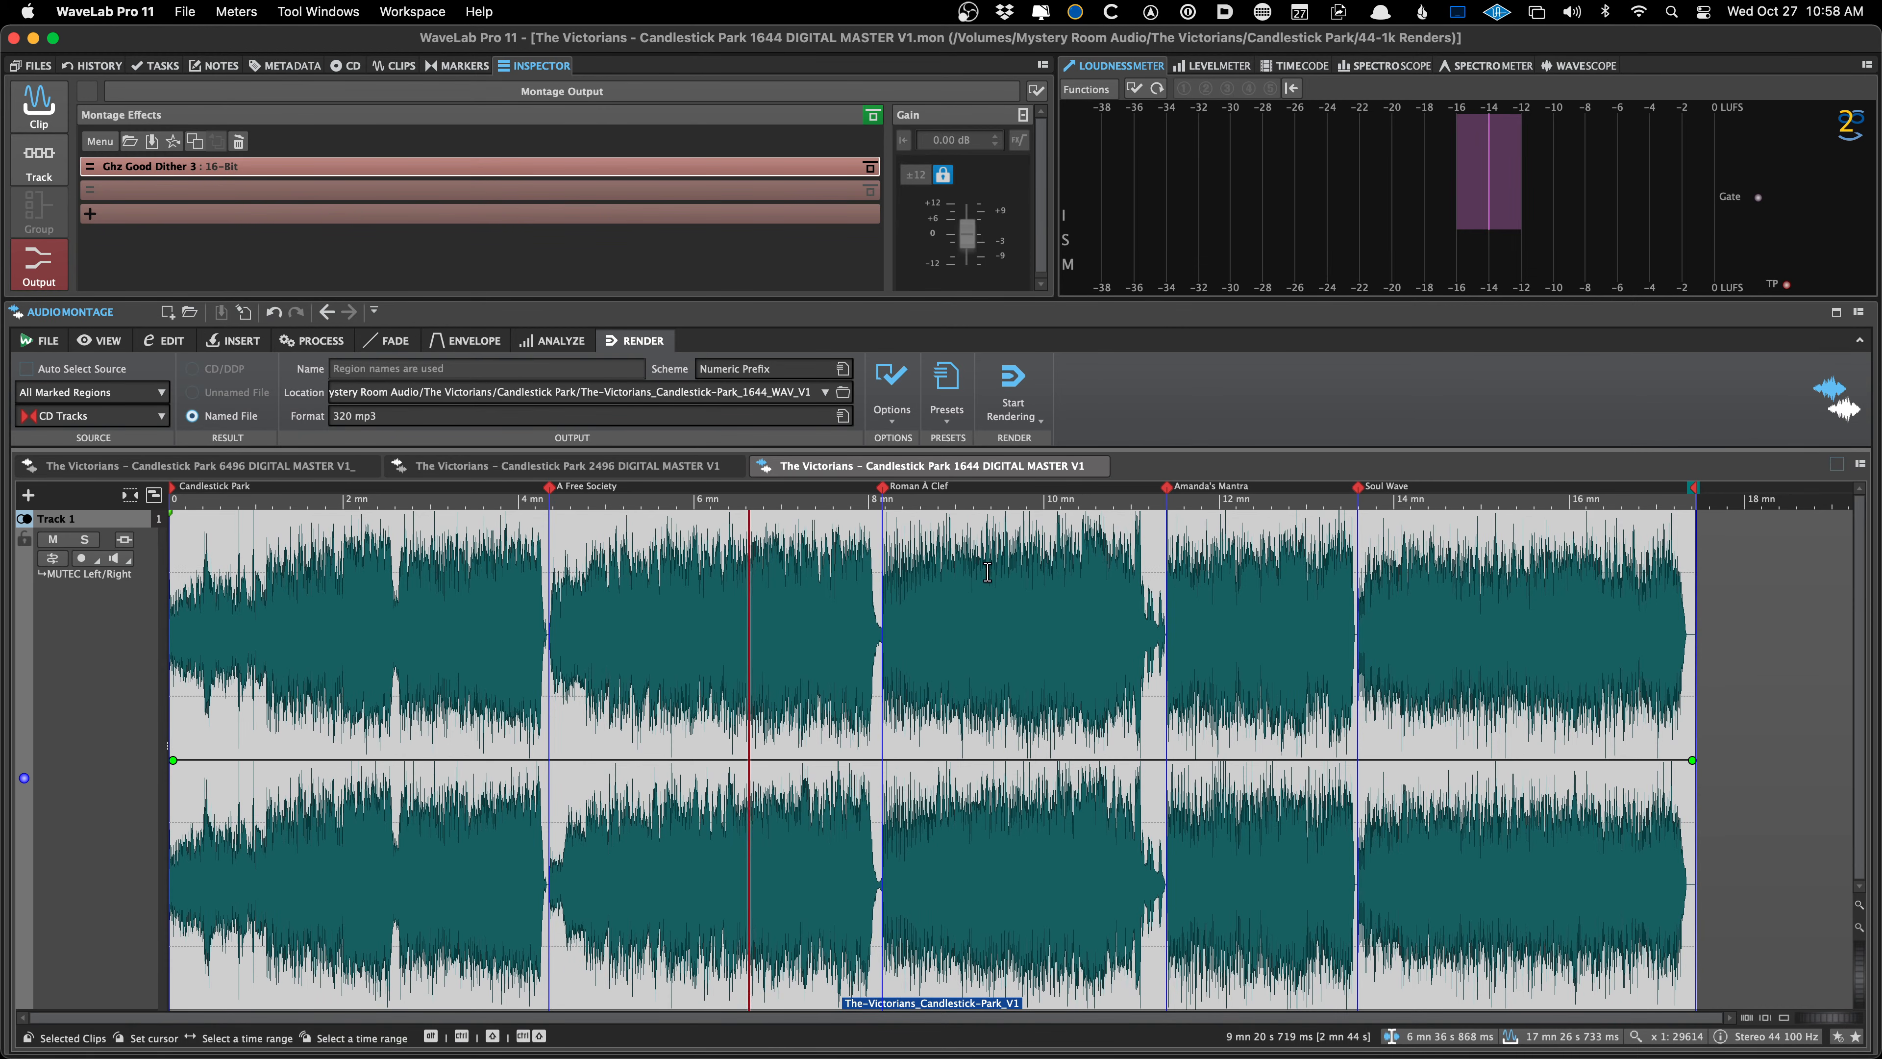
Render the 1644 montage with the 320 mp3 Tracks preset to the folder The-Victorians_Candlestick-Park_mp3_V1
{"action": "mouse_move", "coordinate": [821, 1051]}
{"action": "left_click", "coordinate": [947, 389]}
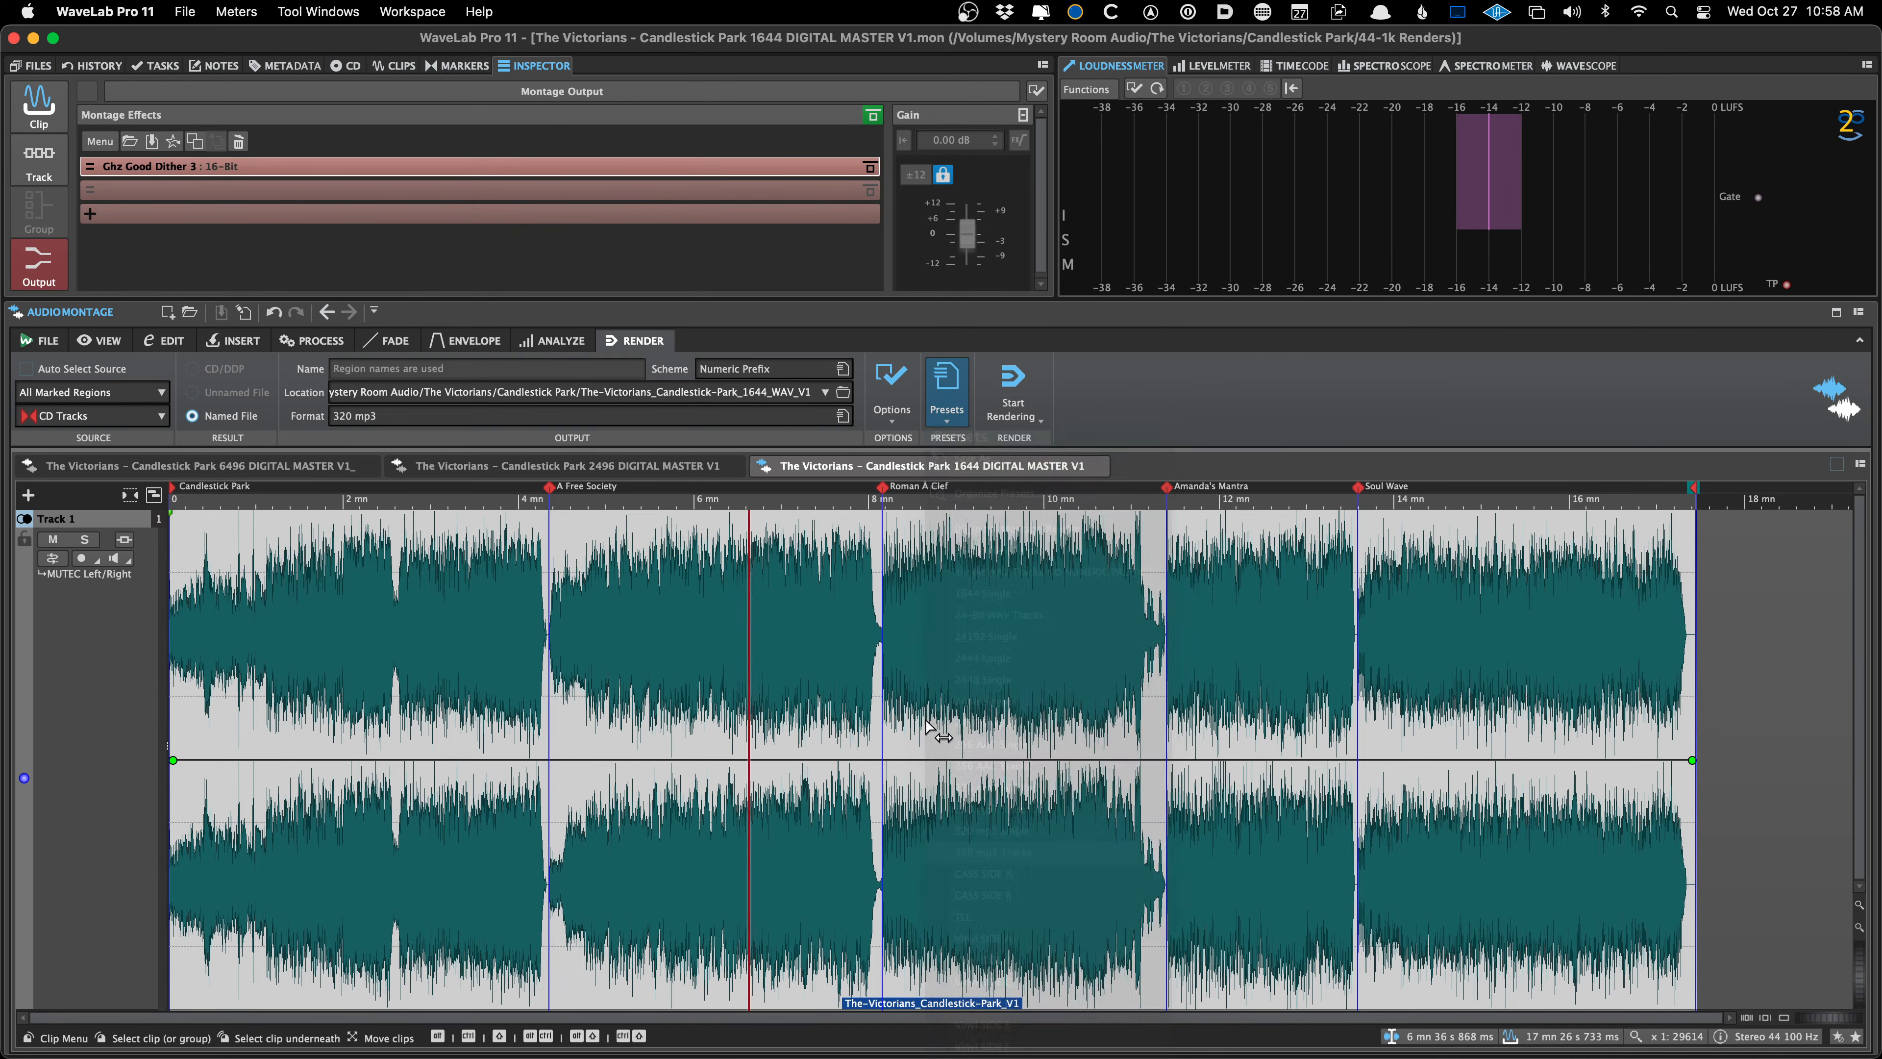
{"action": "left_click", "coordinate": [975, 854]}
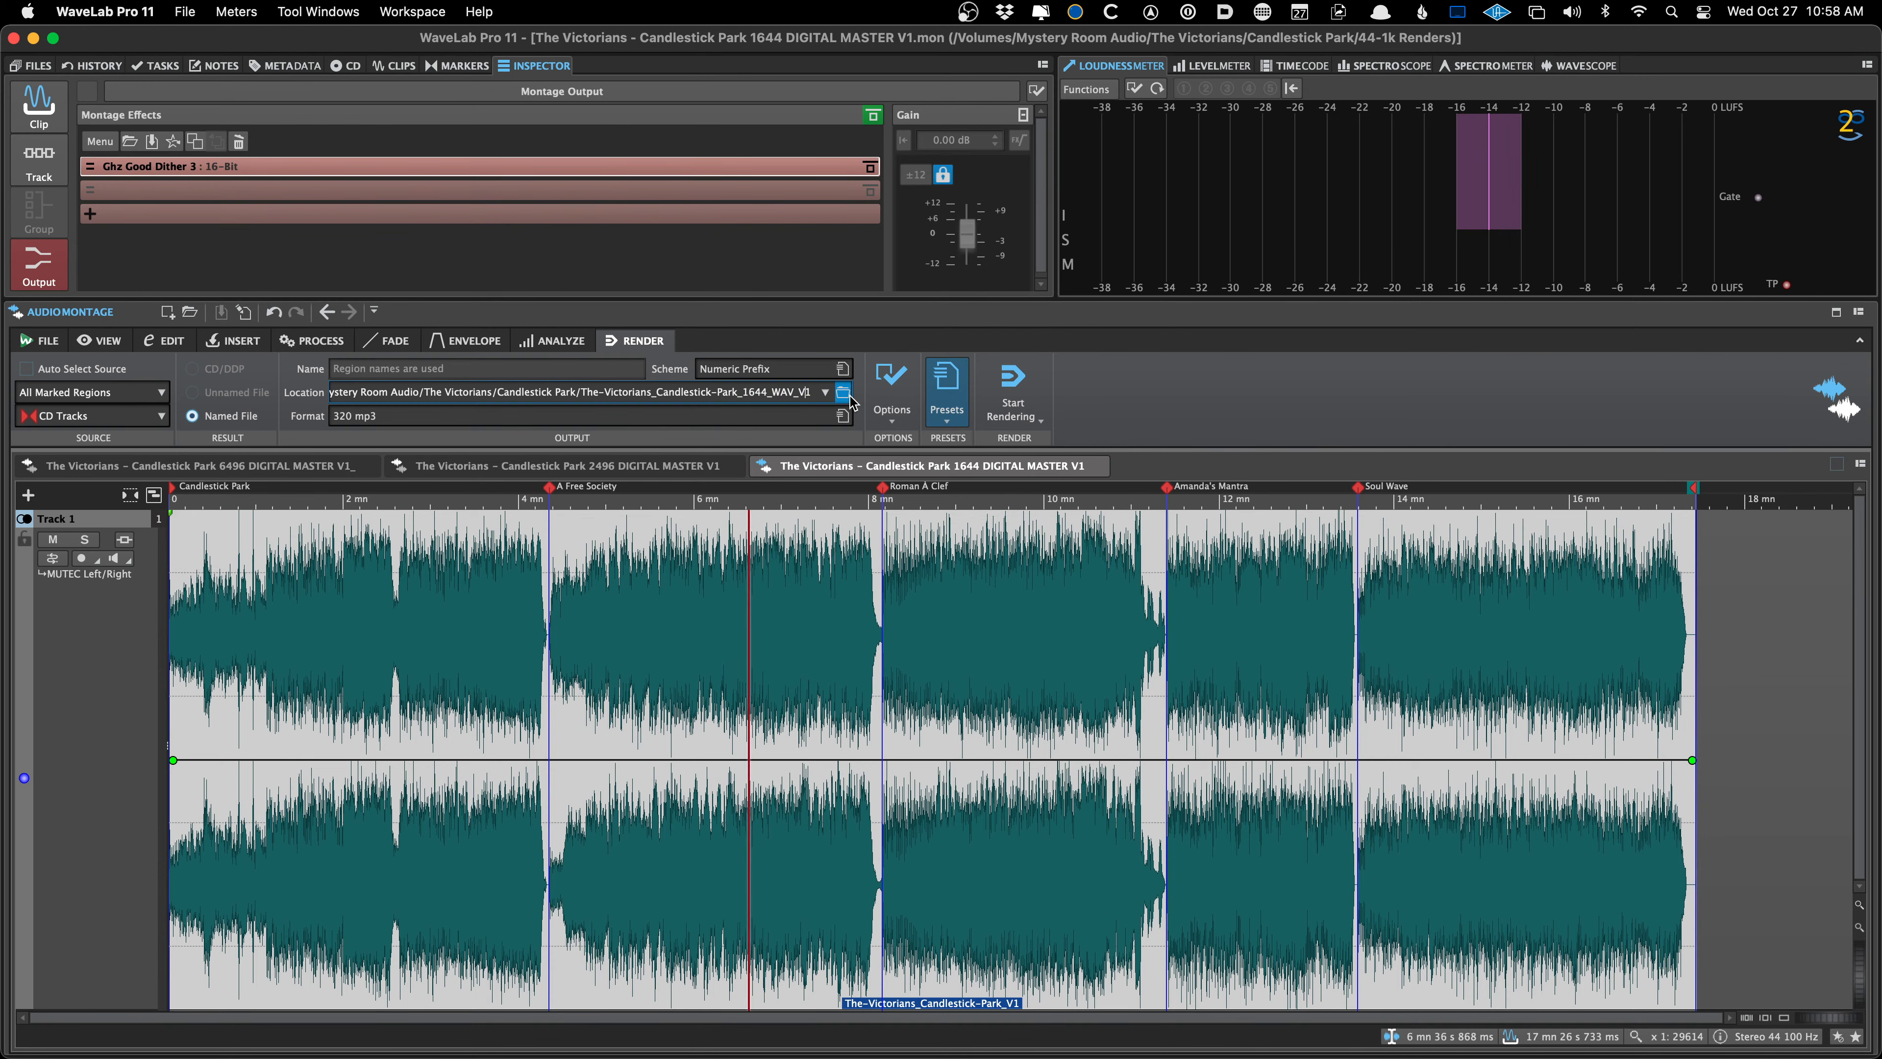
{"action": "key", "text": "BackSpace"}
{"action": "key", "text": "BackSpace"}
{"action": "key", "text": "BackSpace"}
{"action": "key", "text": "BackSpace"}
{"action": "key", "text": "BackSpace"}
{"action": "key", "text": "BackSpace"}
{"action": "key", "text": "BackSpace"}
{"action": "key", "text": "BackSpace"}
{"action": "type", "text": "mp3"}
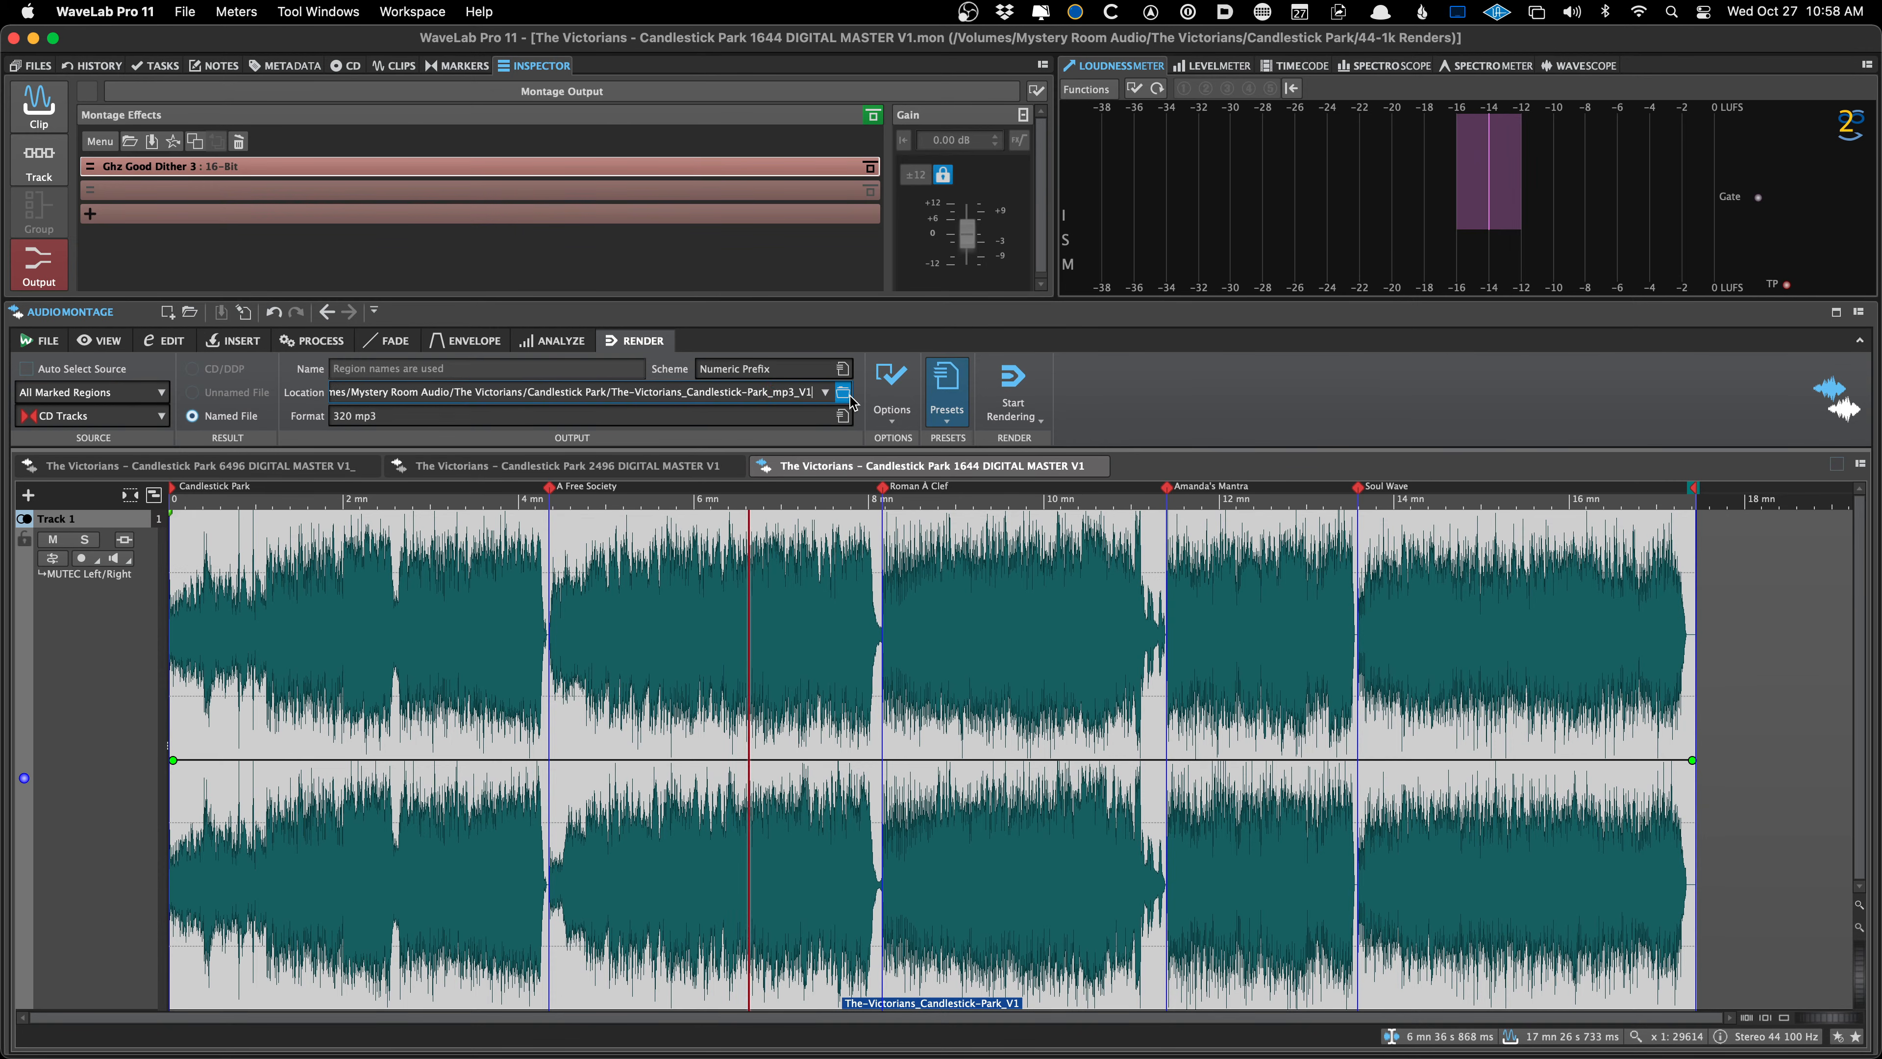
{"action": "left_click", "coordinate": [1013, 384]}
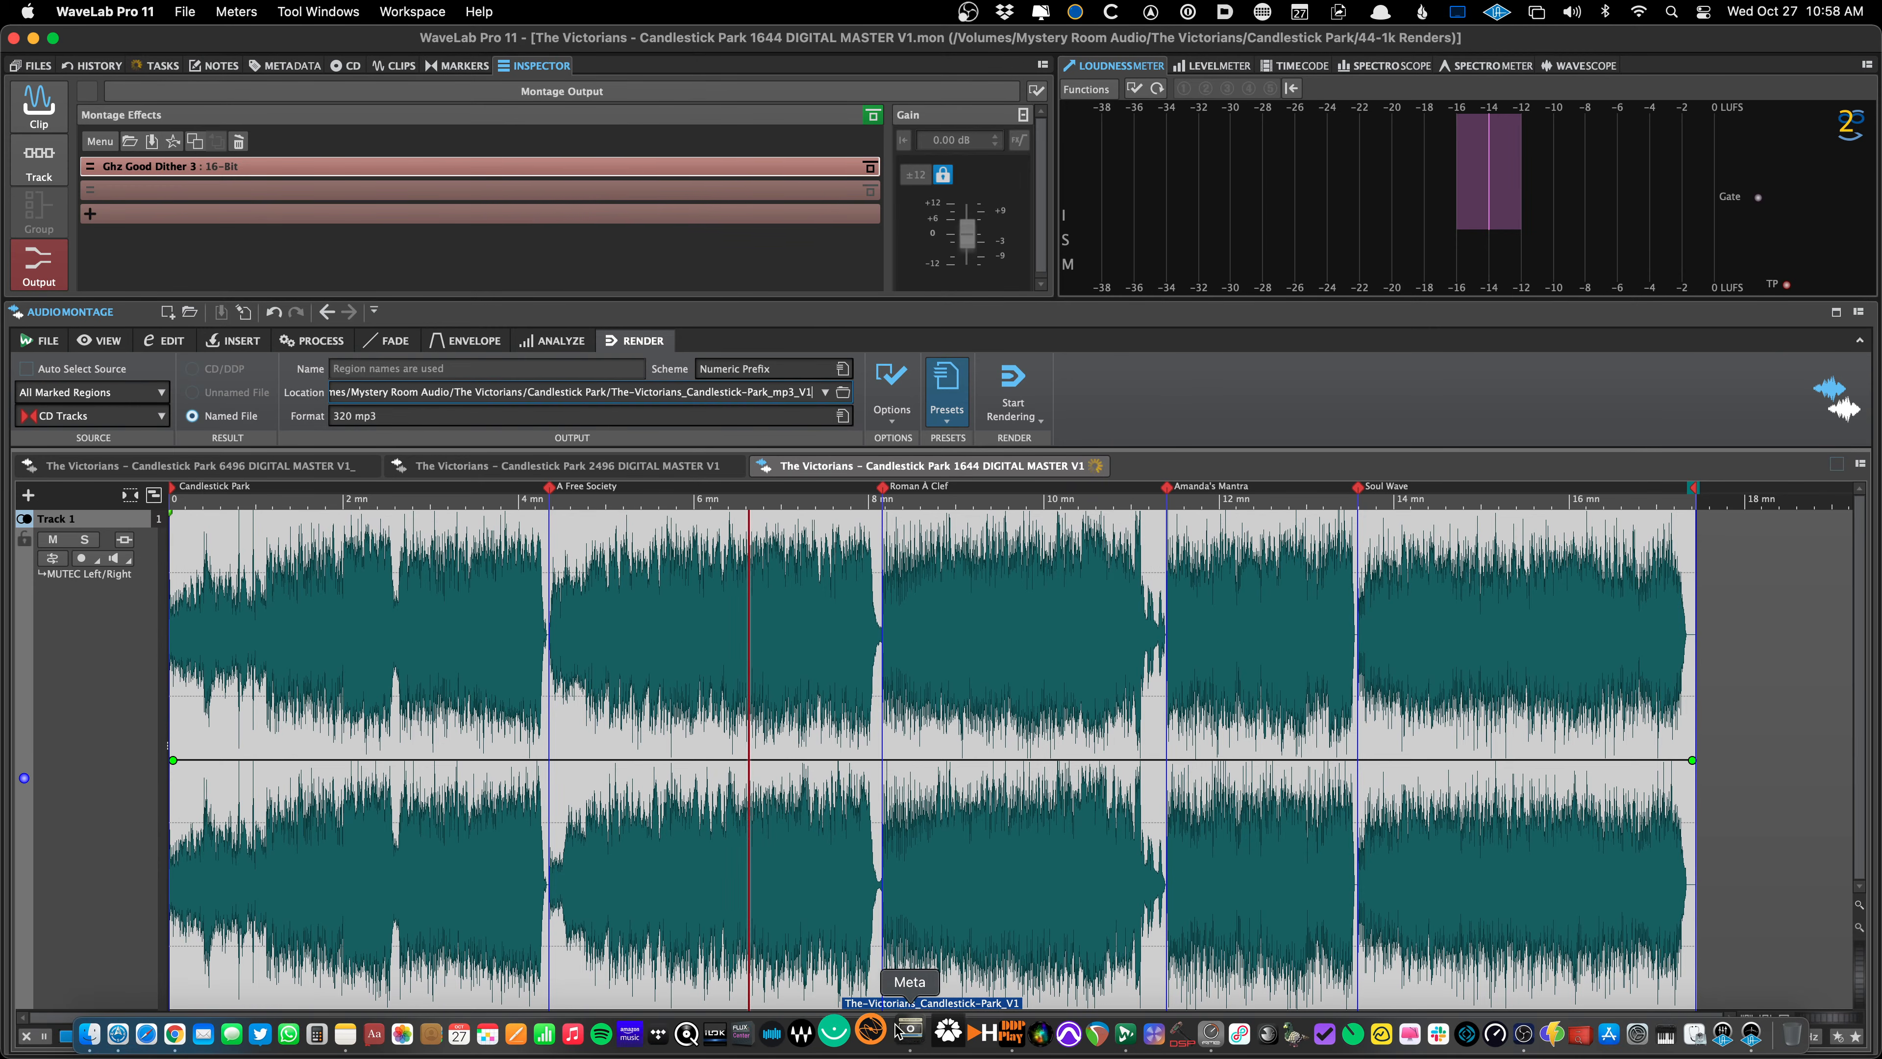
Switch to Meta and load all five mp3 tracks from the The-Victorians_Candlestick-Park_mp3_V1 folder to check their tags
{"action": "left_click", "coordinate": [914, 1030]}
{"action": "left_click", "coordinate": [118, 12]}
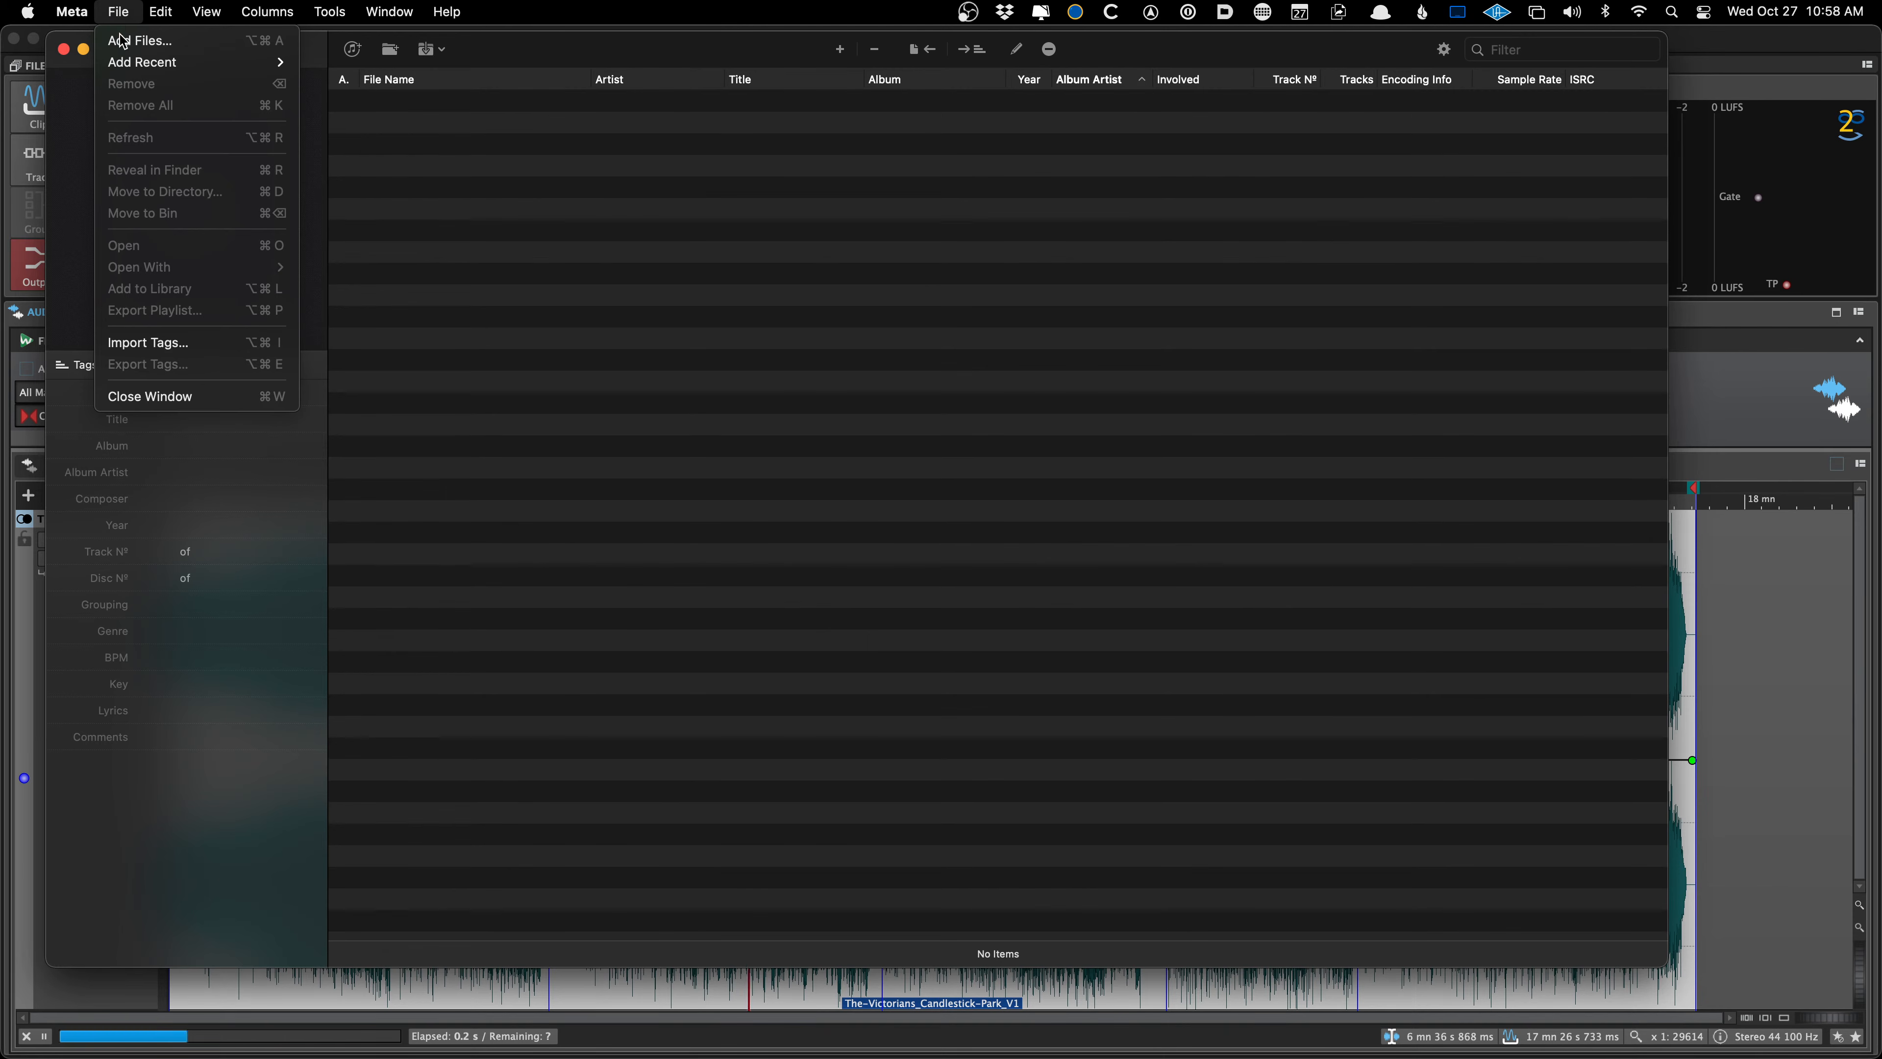
{"action": "left_click", "coordinate": [128, 40]}
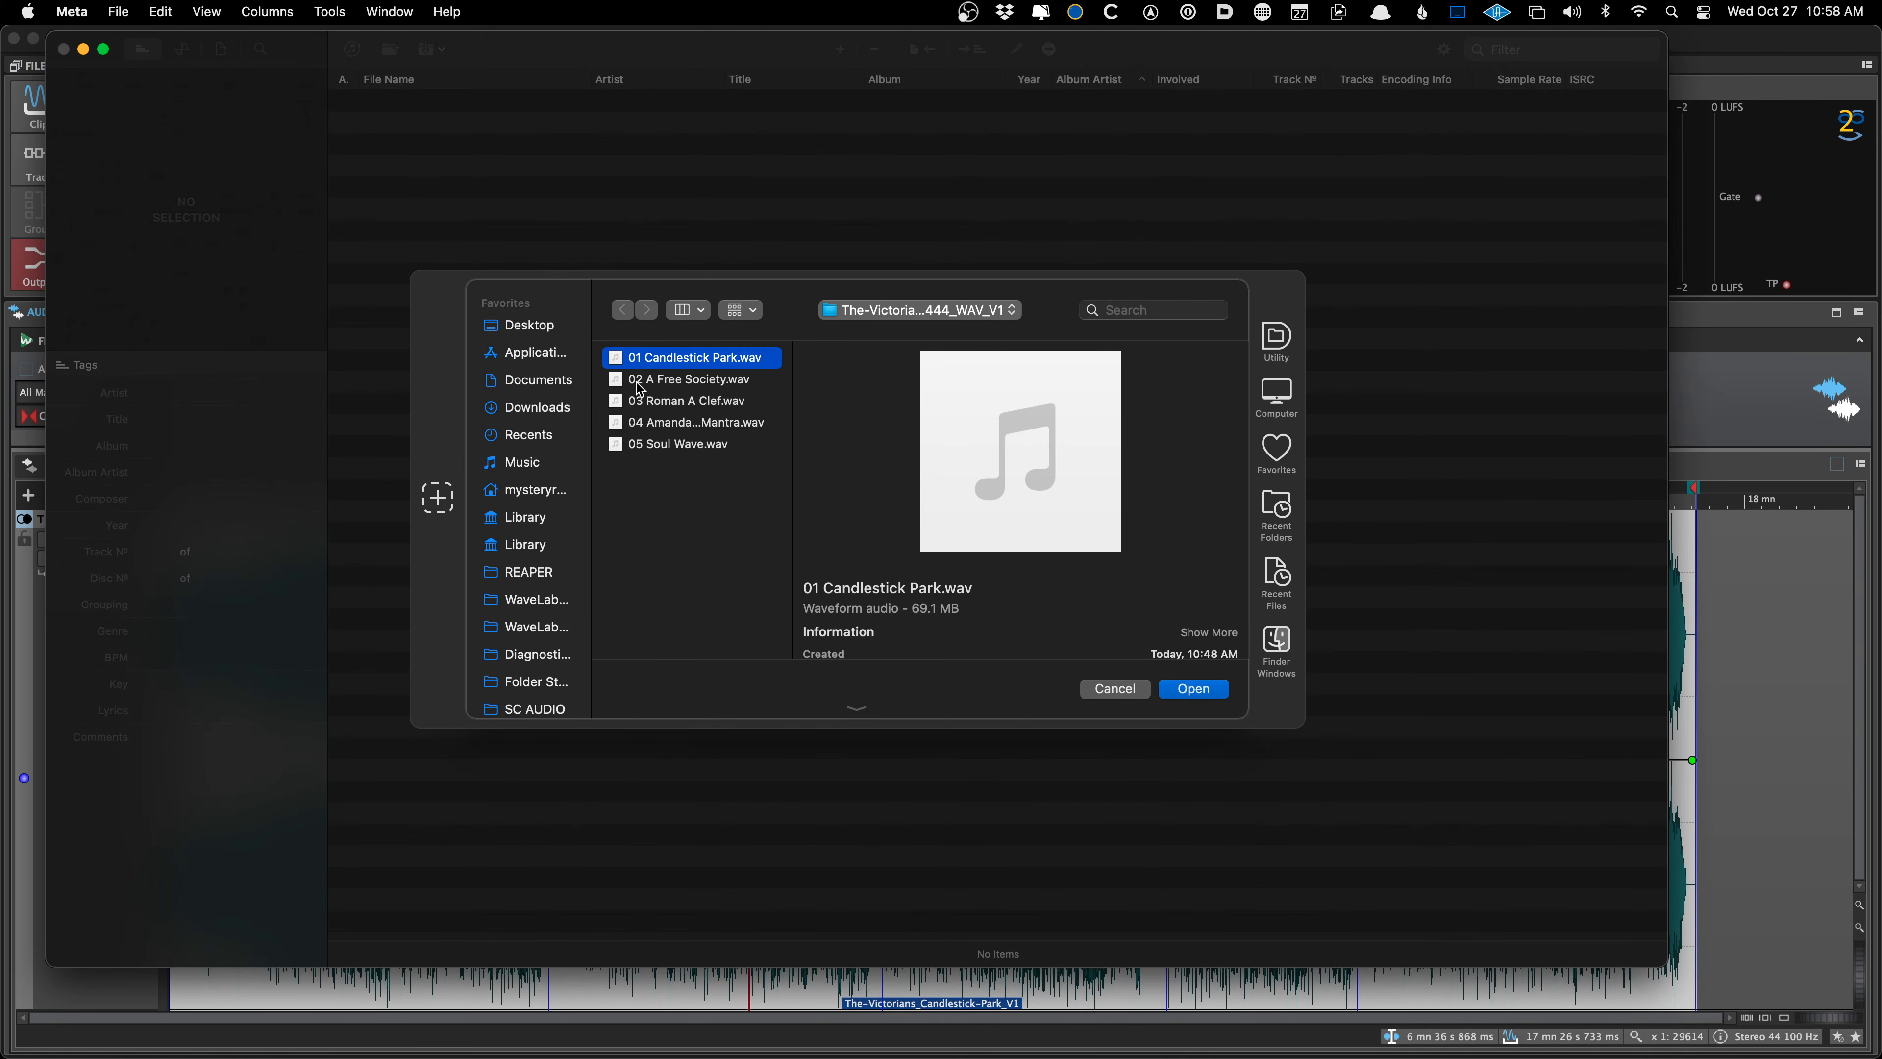
{"action": "key", "text": "Left"}
{"action": "key", "text": "Left"}
{"action": "key", "text": "Right"}
{"action": "key", "text": "Down"}
{"action": "key", "text": "Down"}
{"action": "key", "text": "Down"}
{"action": "key", "text": "Down"}
{"action": "key", "text": "Down"}
{"action": "key", "text": "Down"}
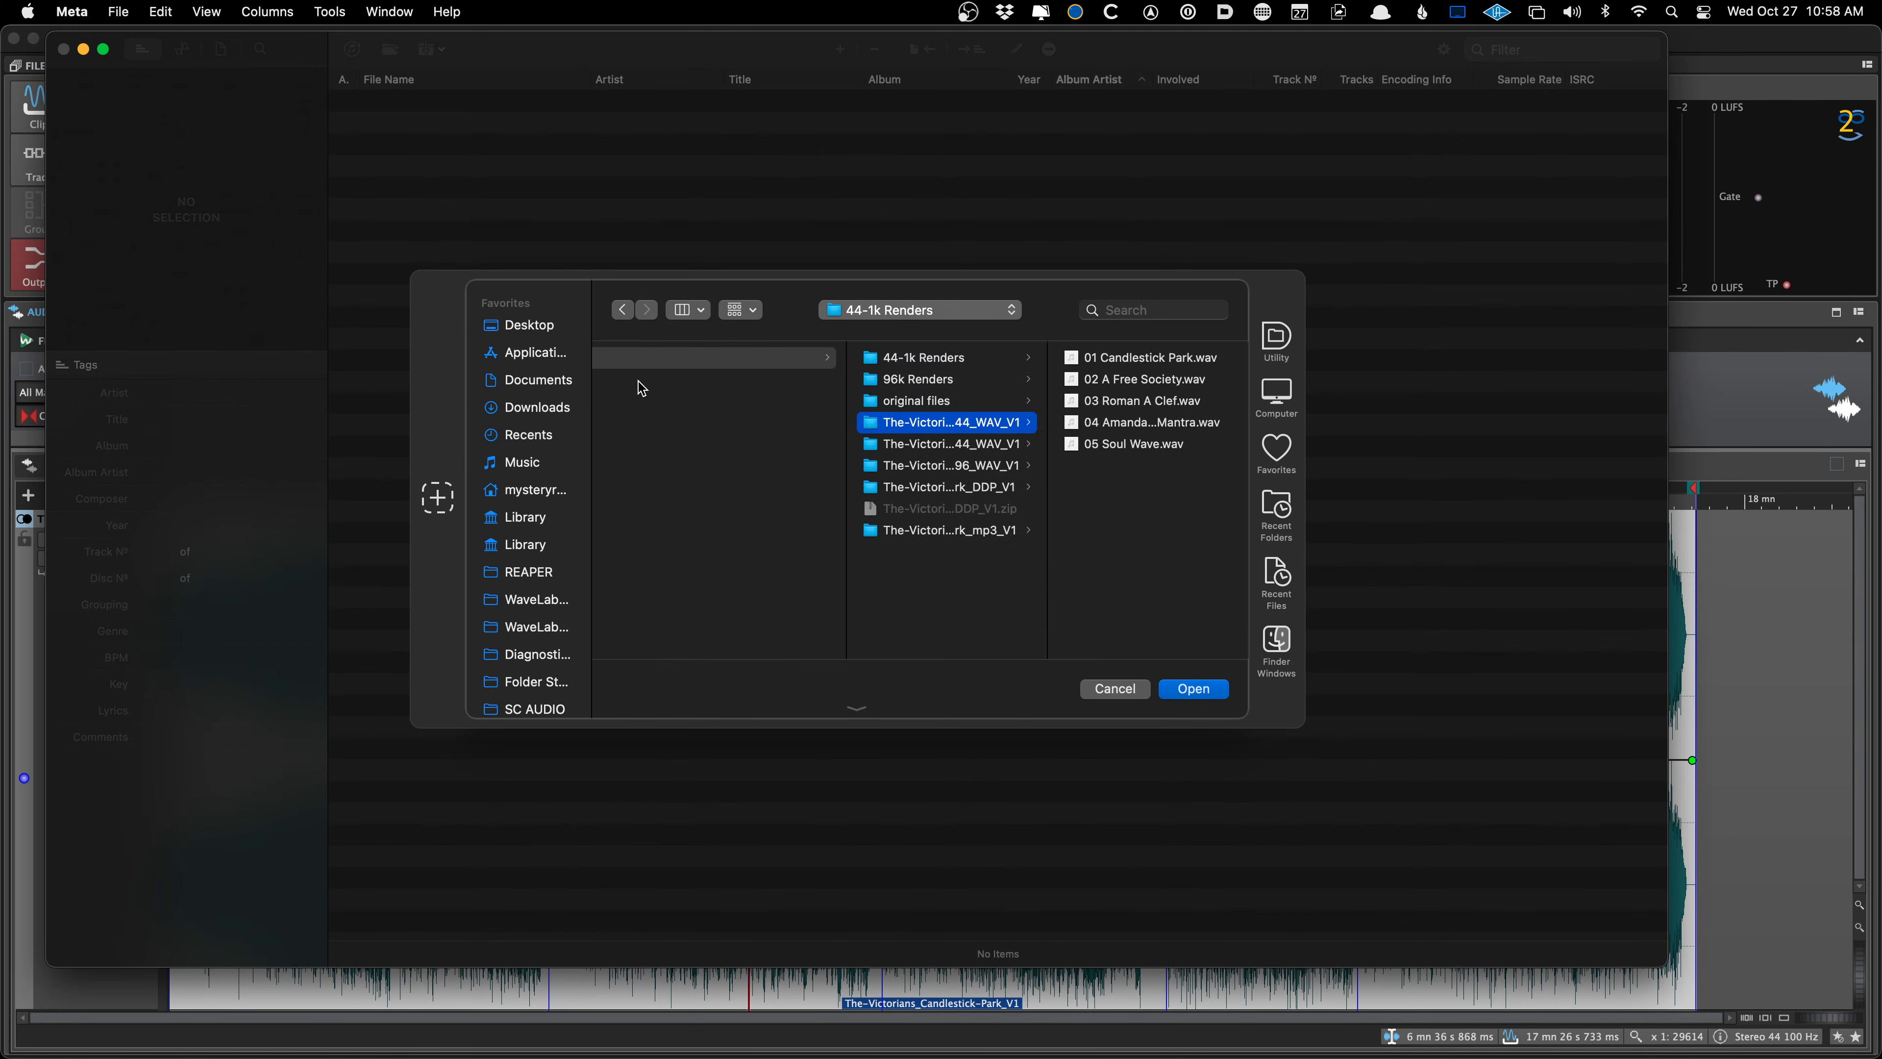
{"action": "key", "text": "Down"}
{"action": "key", "text": "Right"}
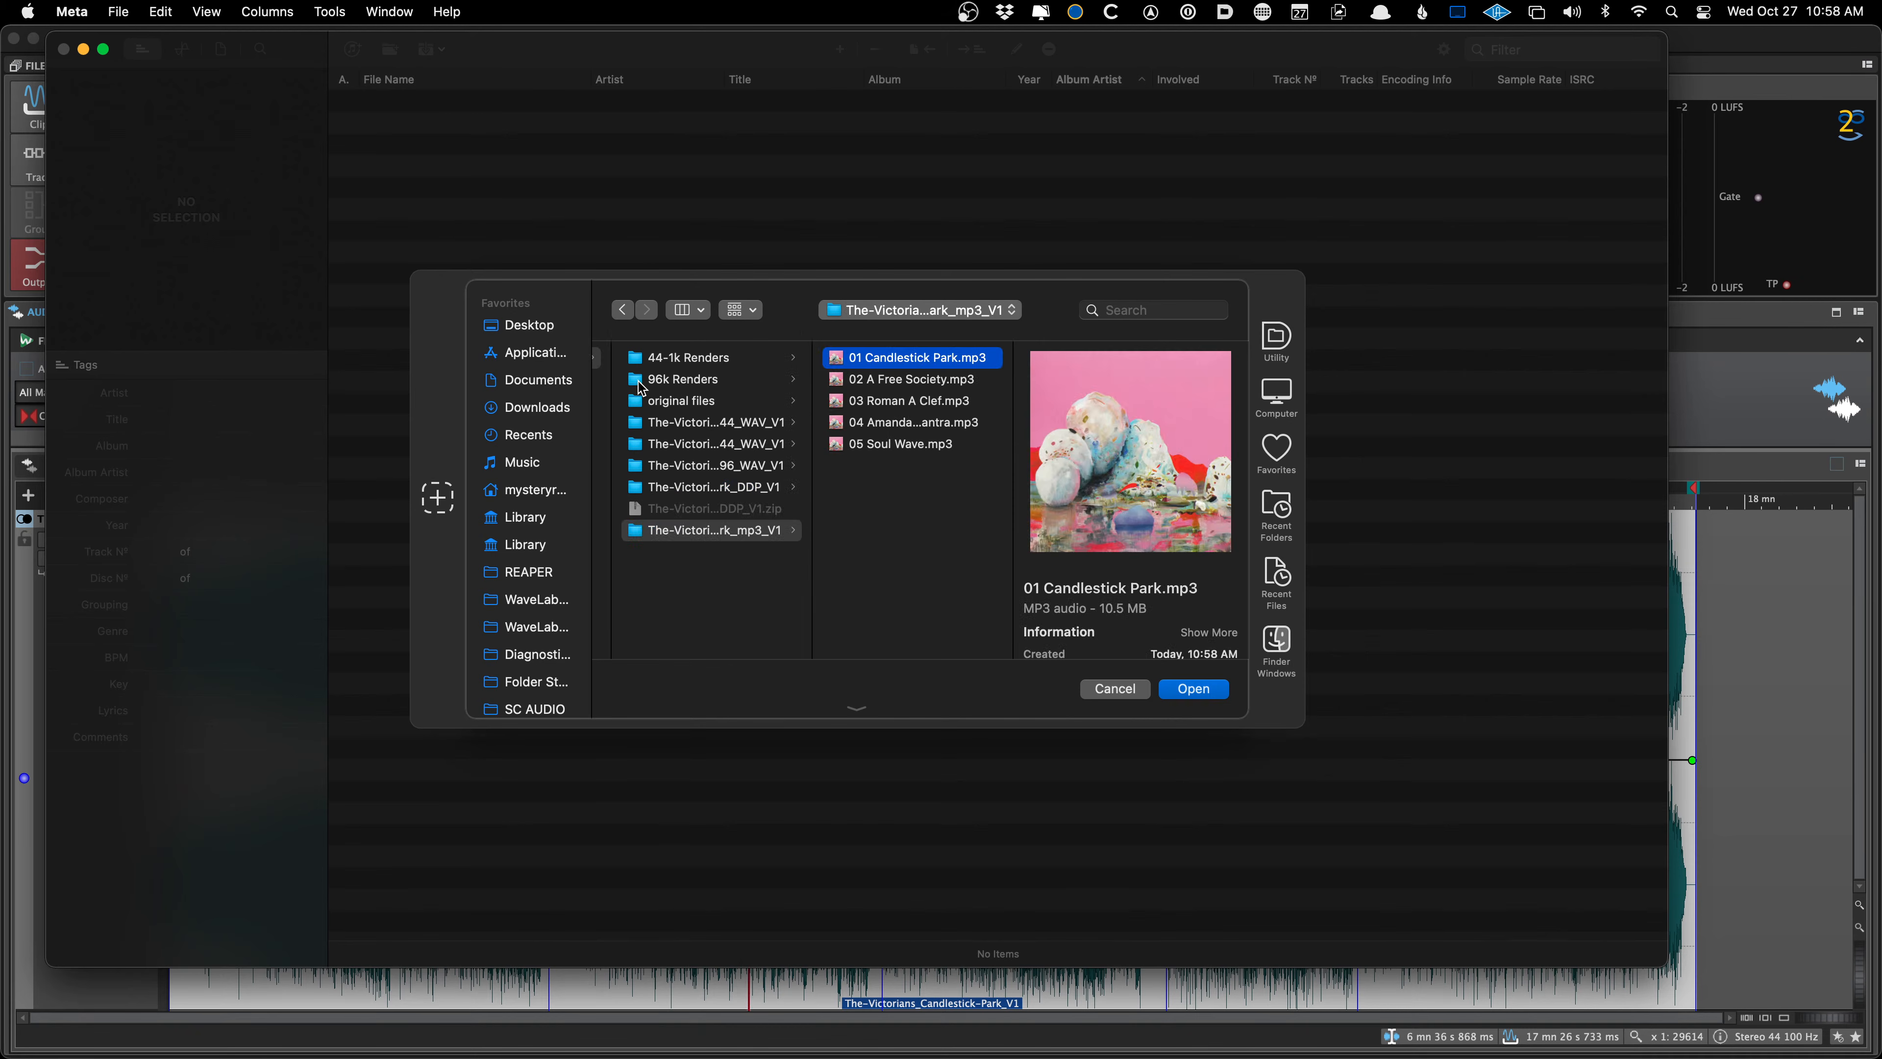
{"action": "key", "text": "shift+Down"}
{"action": "key", "text": "shift+Down"}
{"action": "key", "text": "shift+Down"}
{"action": "key", "text": "shift+Down"}
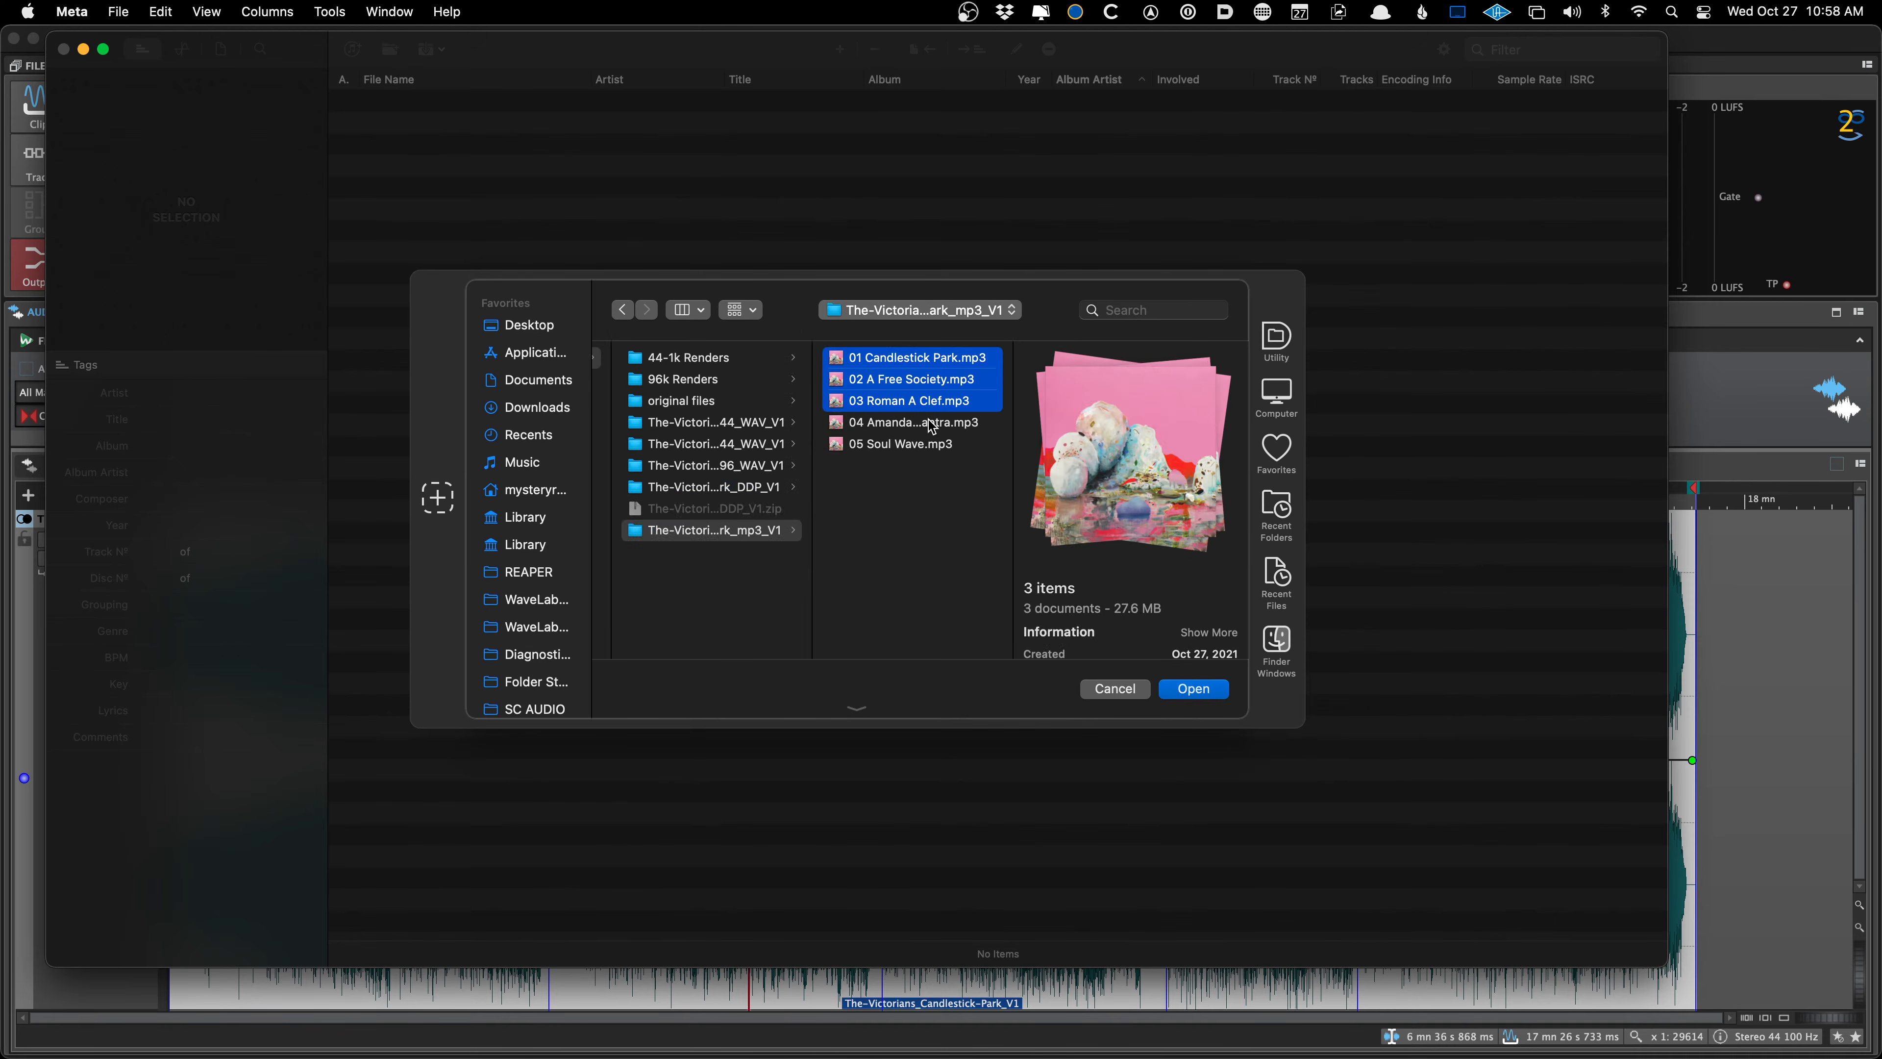
{"action": "key", "text": "Return"}
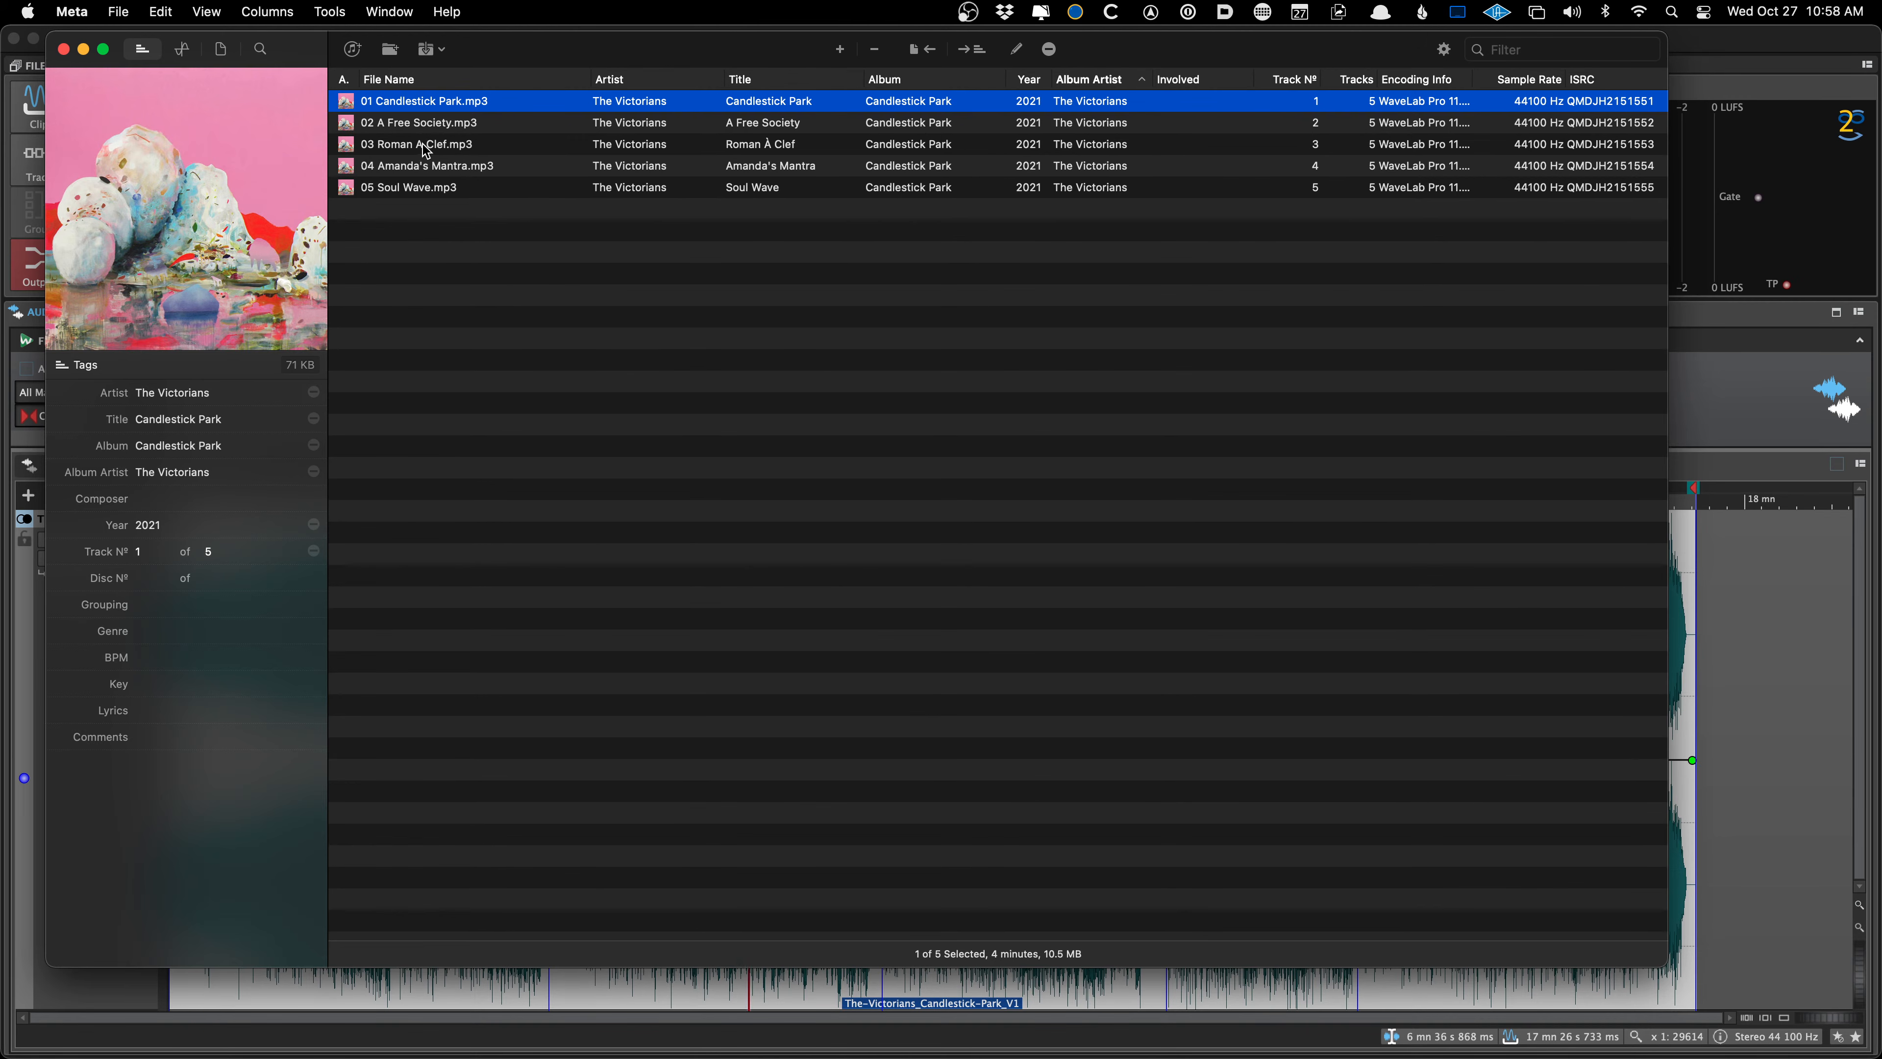
{"action": "scroll", "coordinate": [511, 147], "scroll_direction": "right", "scroll_amount": 1}
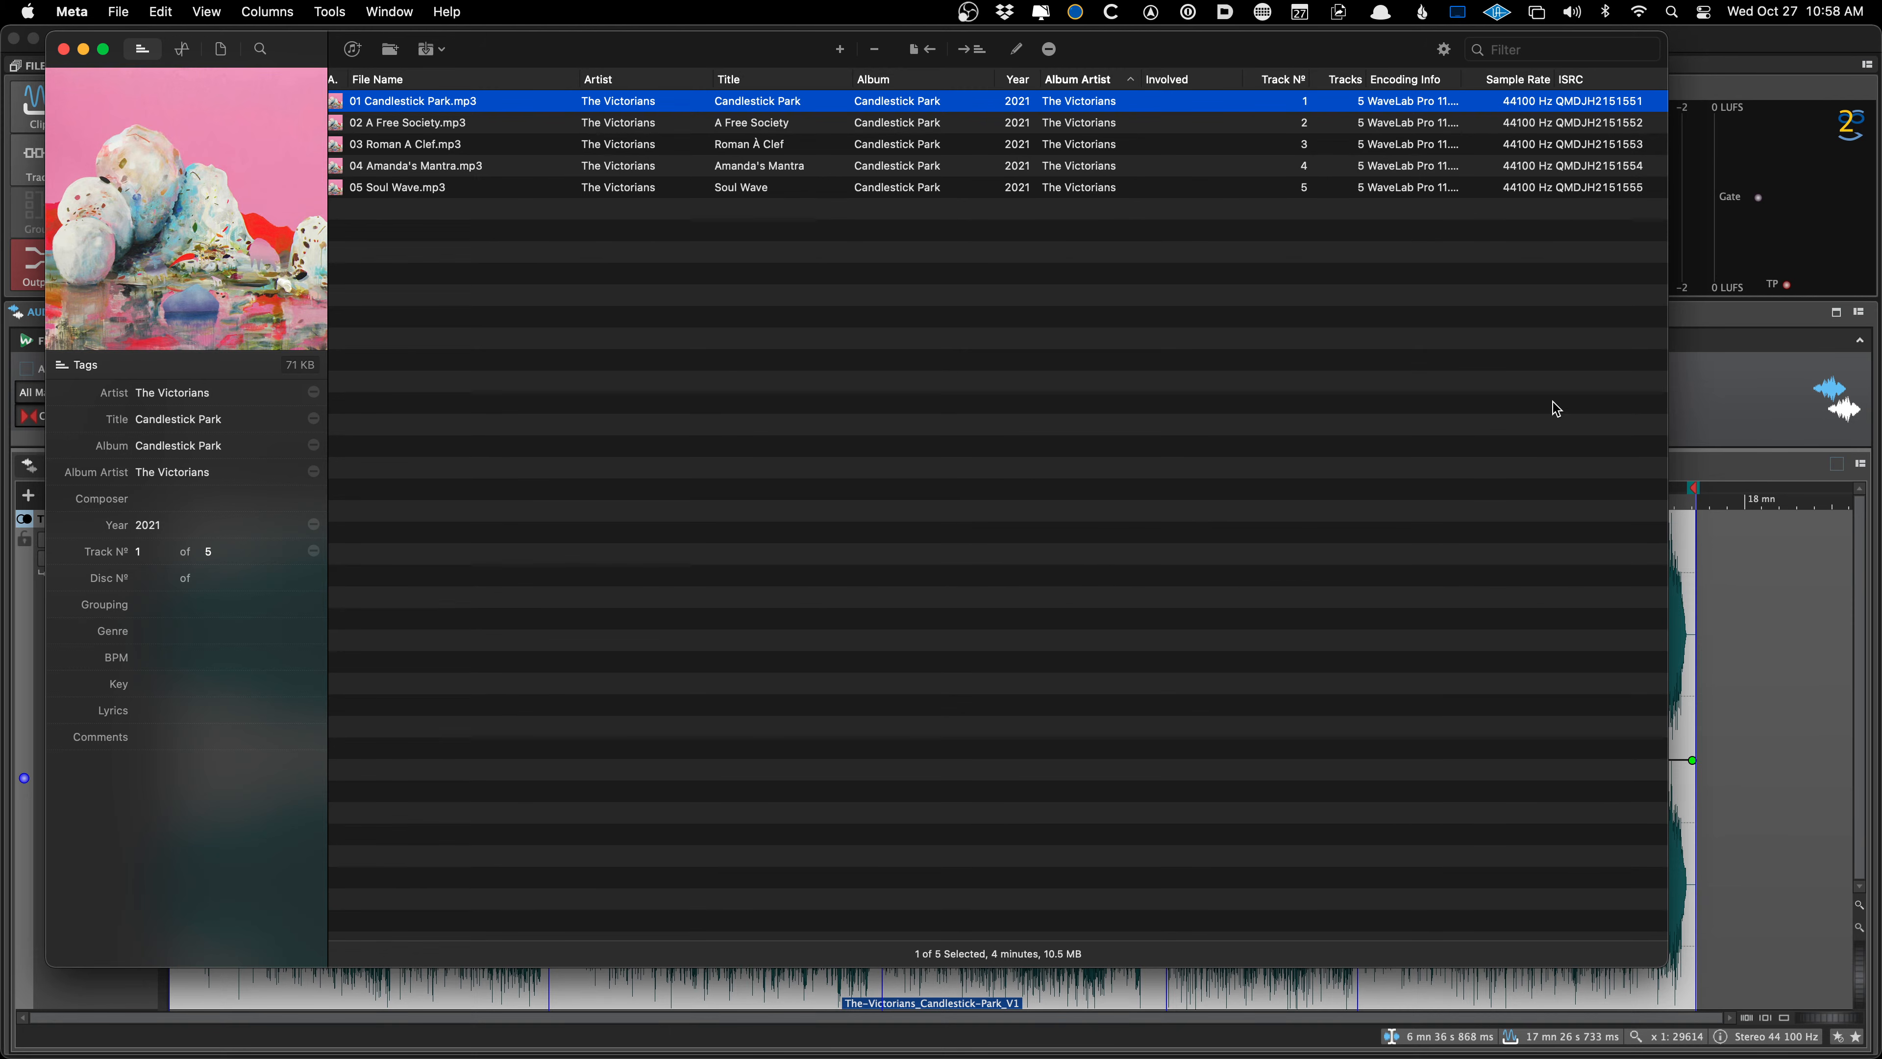
Return to WaveLab Pro 11 and render the montage with the 256 AAC Tracks preset to The-Victorians_Candlestick-Park_AAC_V1
{"action": "left_click", "coordinate": [1716, 387]}
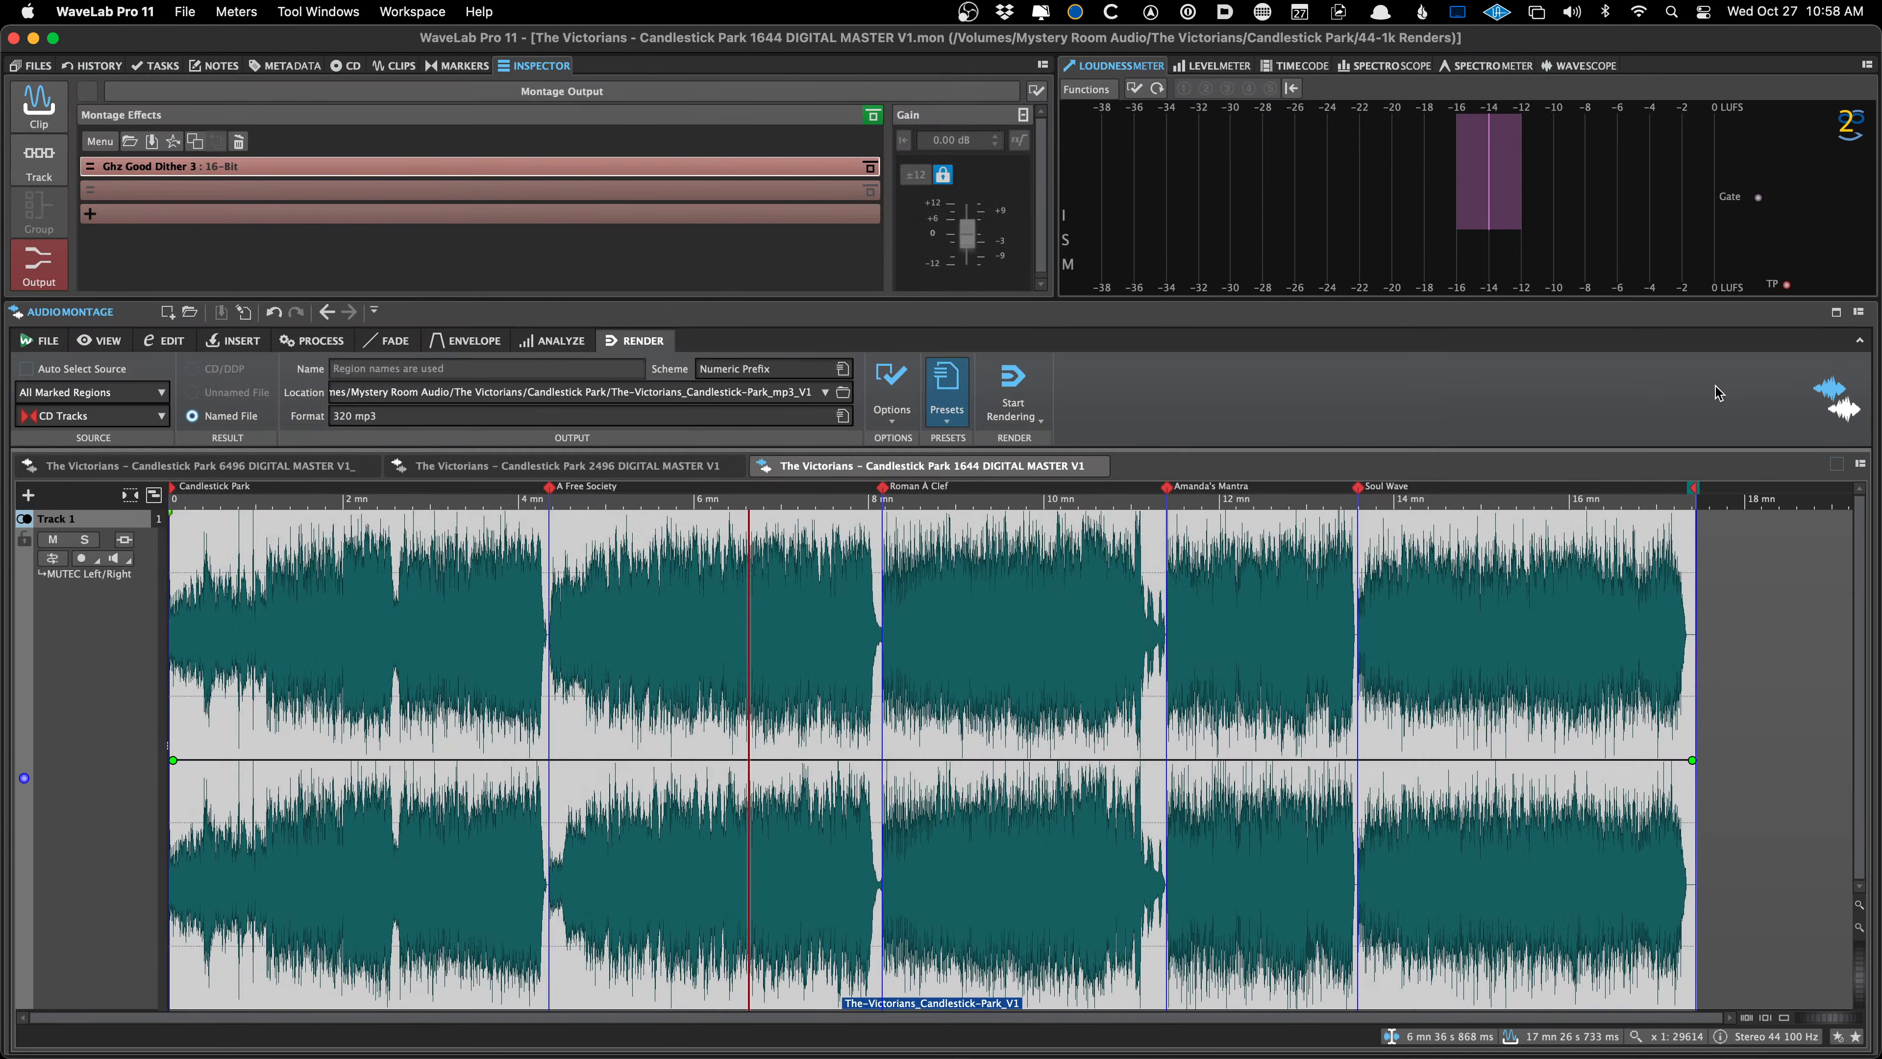
{"action": "left_click", "coordinate": [946, 389]}
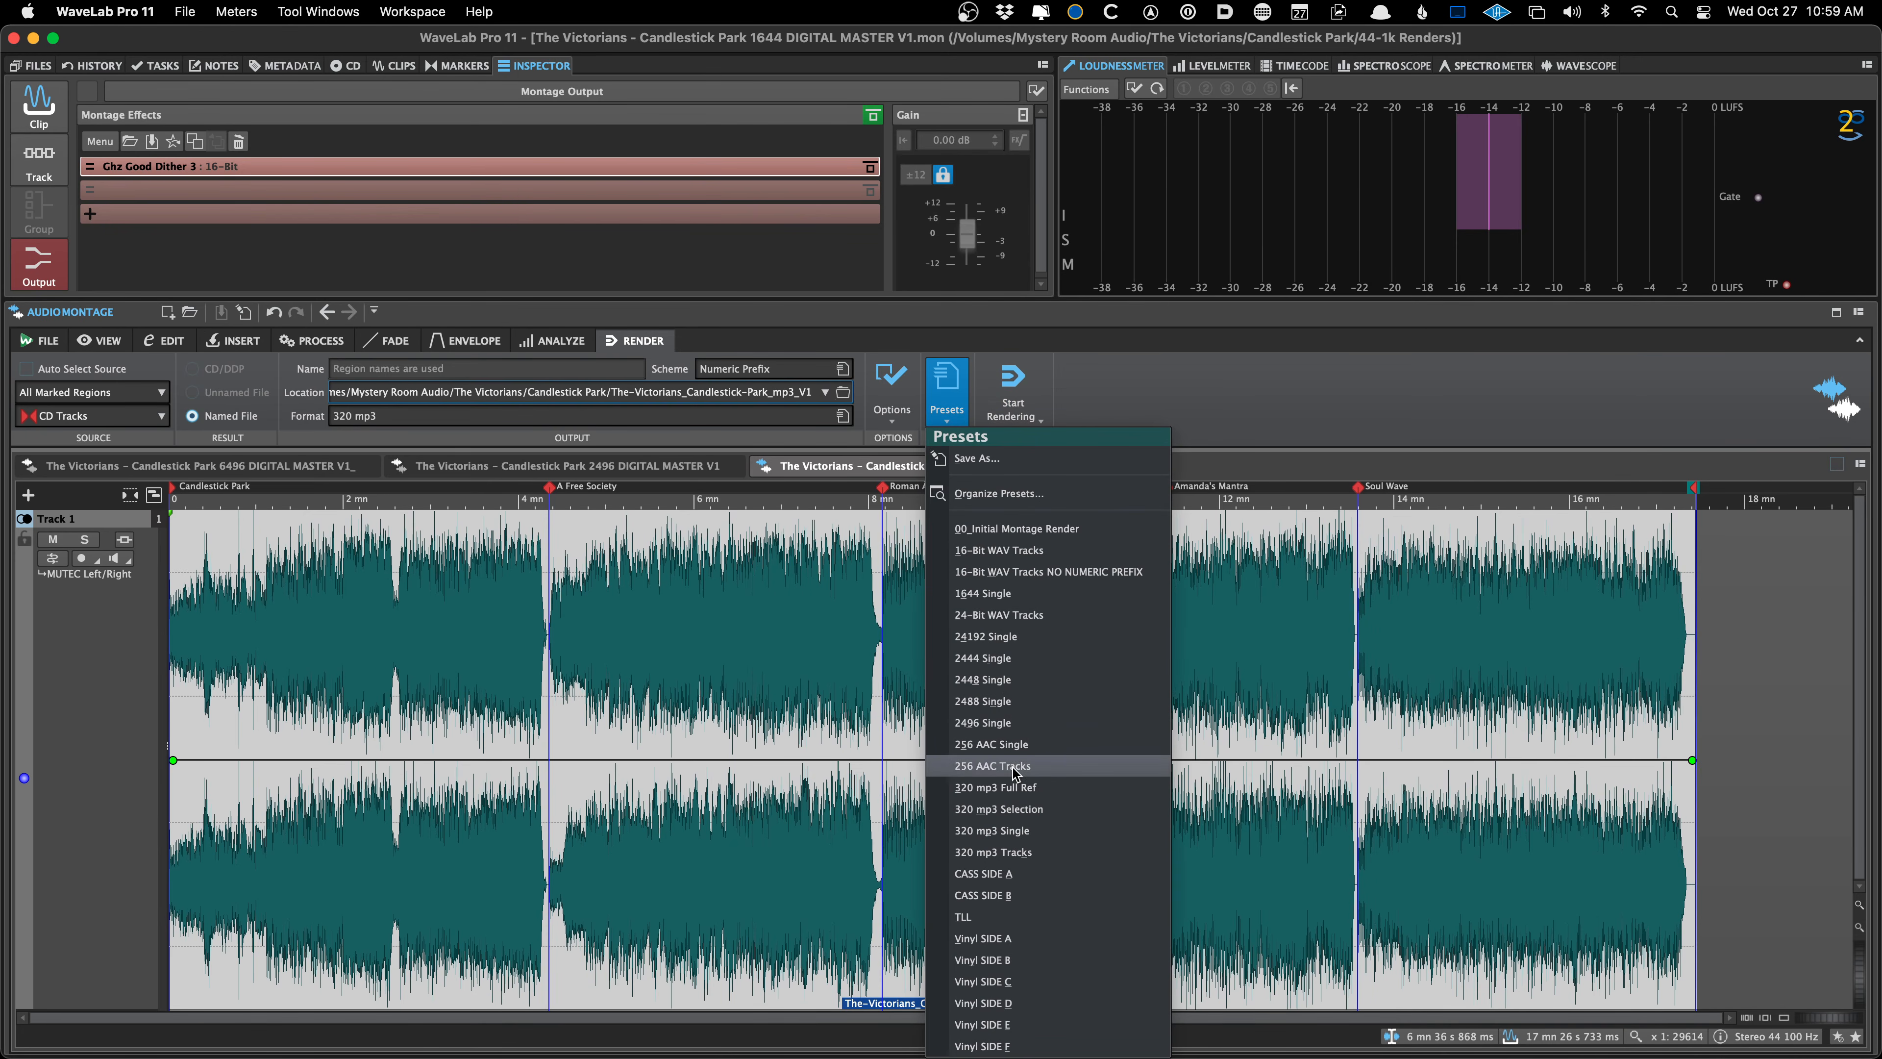
{"action": "left_click", "coordinate": [1029, 771]}
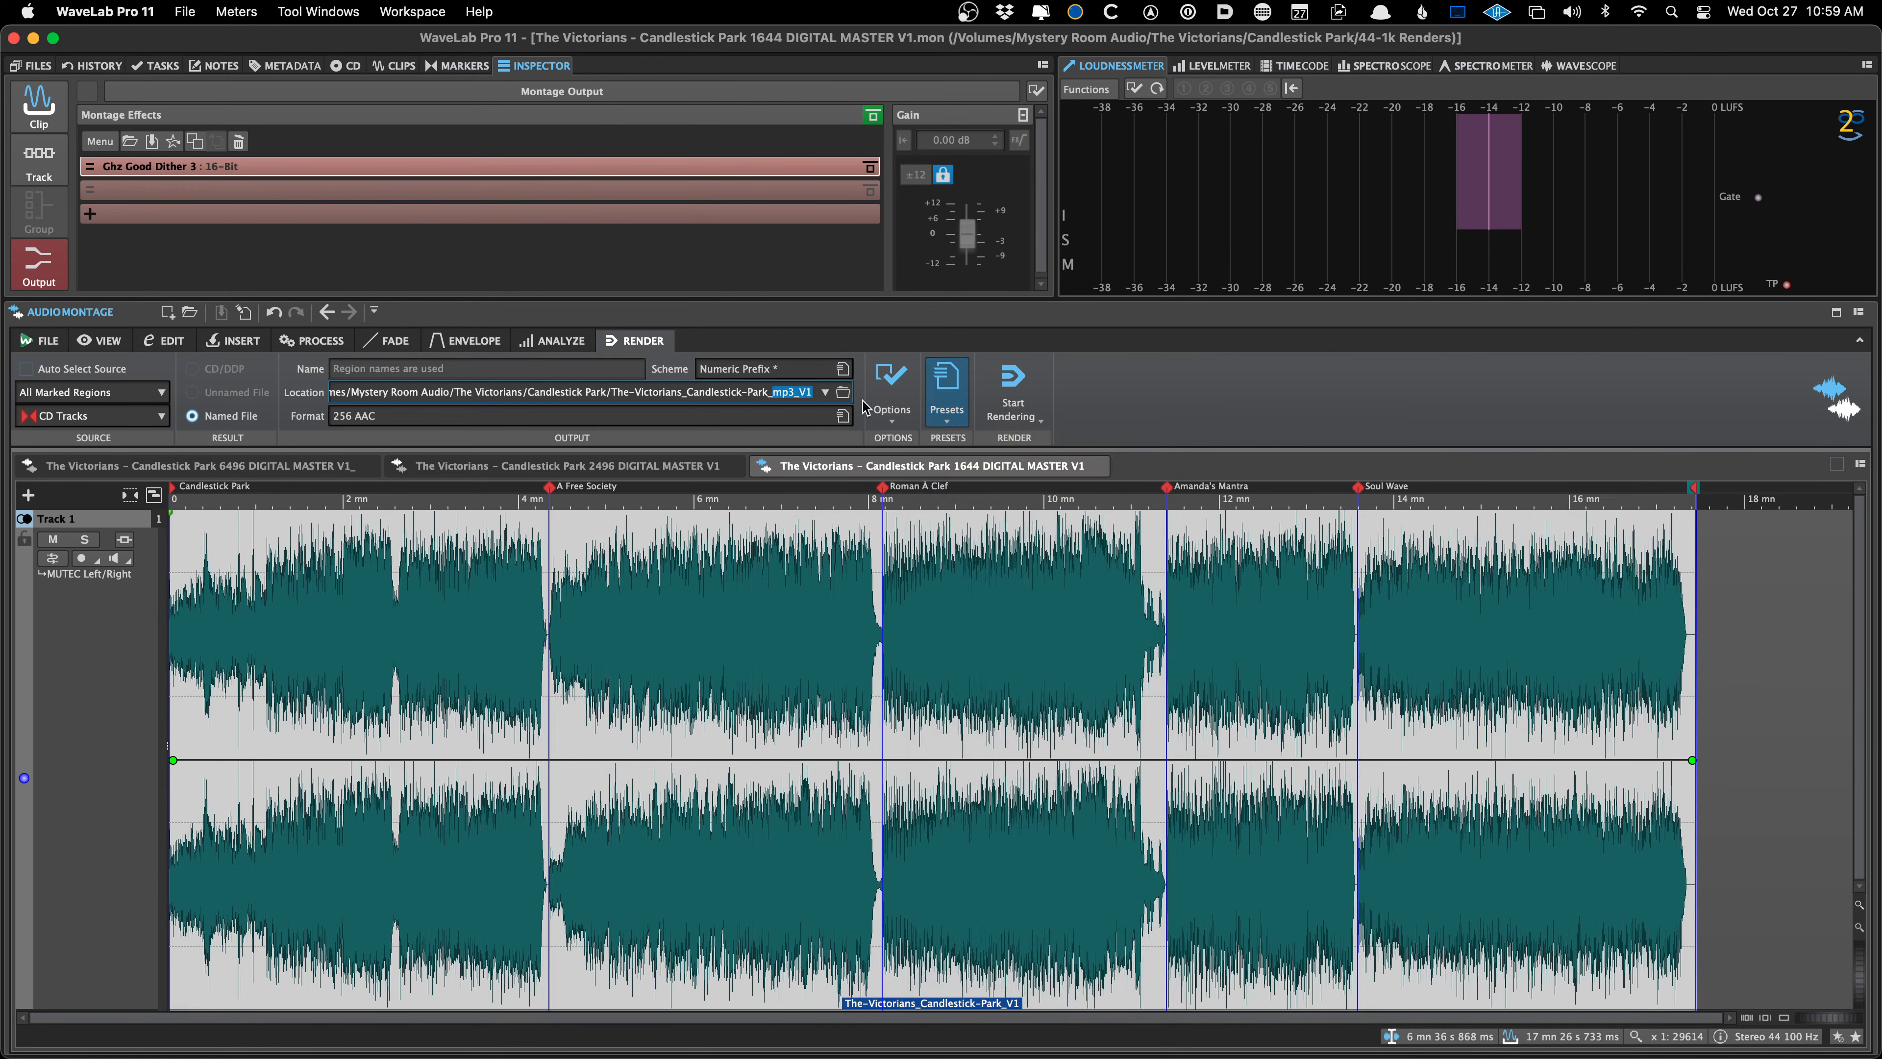
{"action": "key", "text": "BackSpace"}
{"action": "key", "text": "BackSpace"}
{"action": "key", "text": "BackSpace"}
{"action": "type", "text": "AAC"}
{"action": "key", "text": "super+r"}
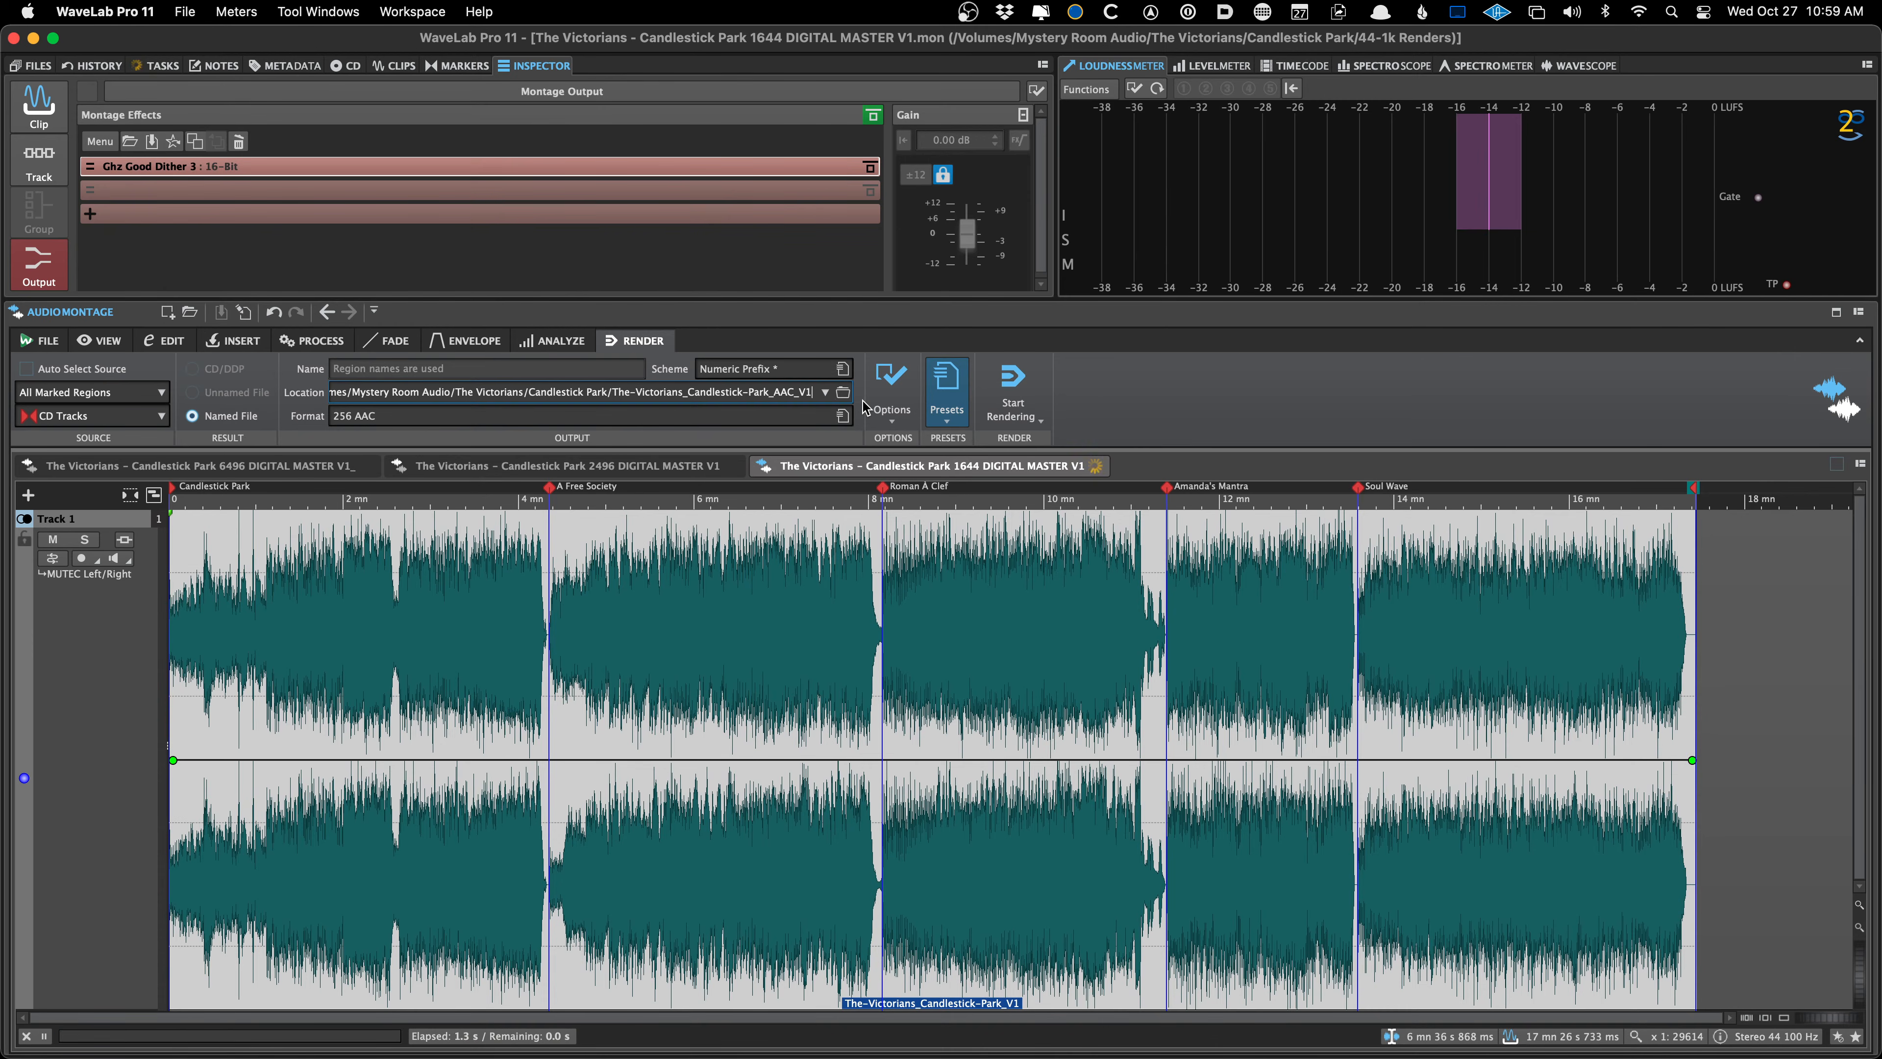
Switch to Meta and remove all the mp3 tracks from its file list
{"action": "key", "text": "super+Tab"}
{"action": "left_click", "coordinate": [658, 168]}
{"action": "key", "text": "super+a"}
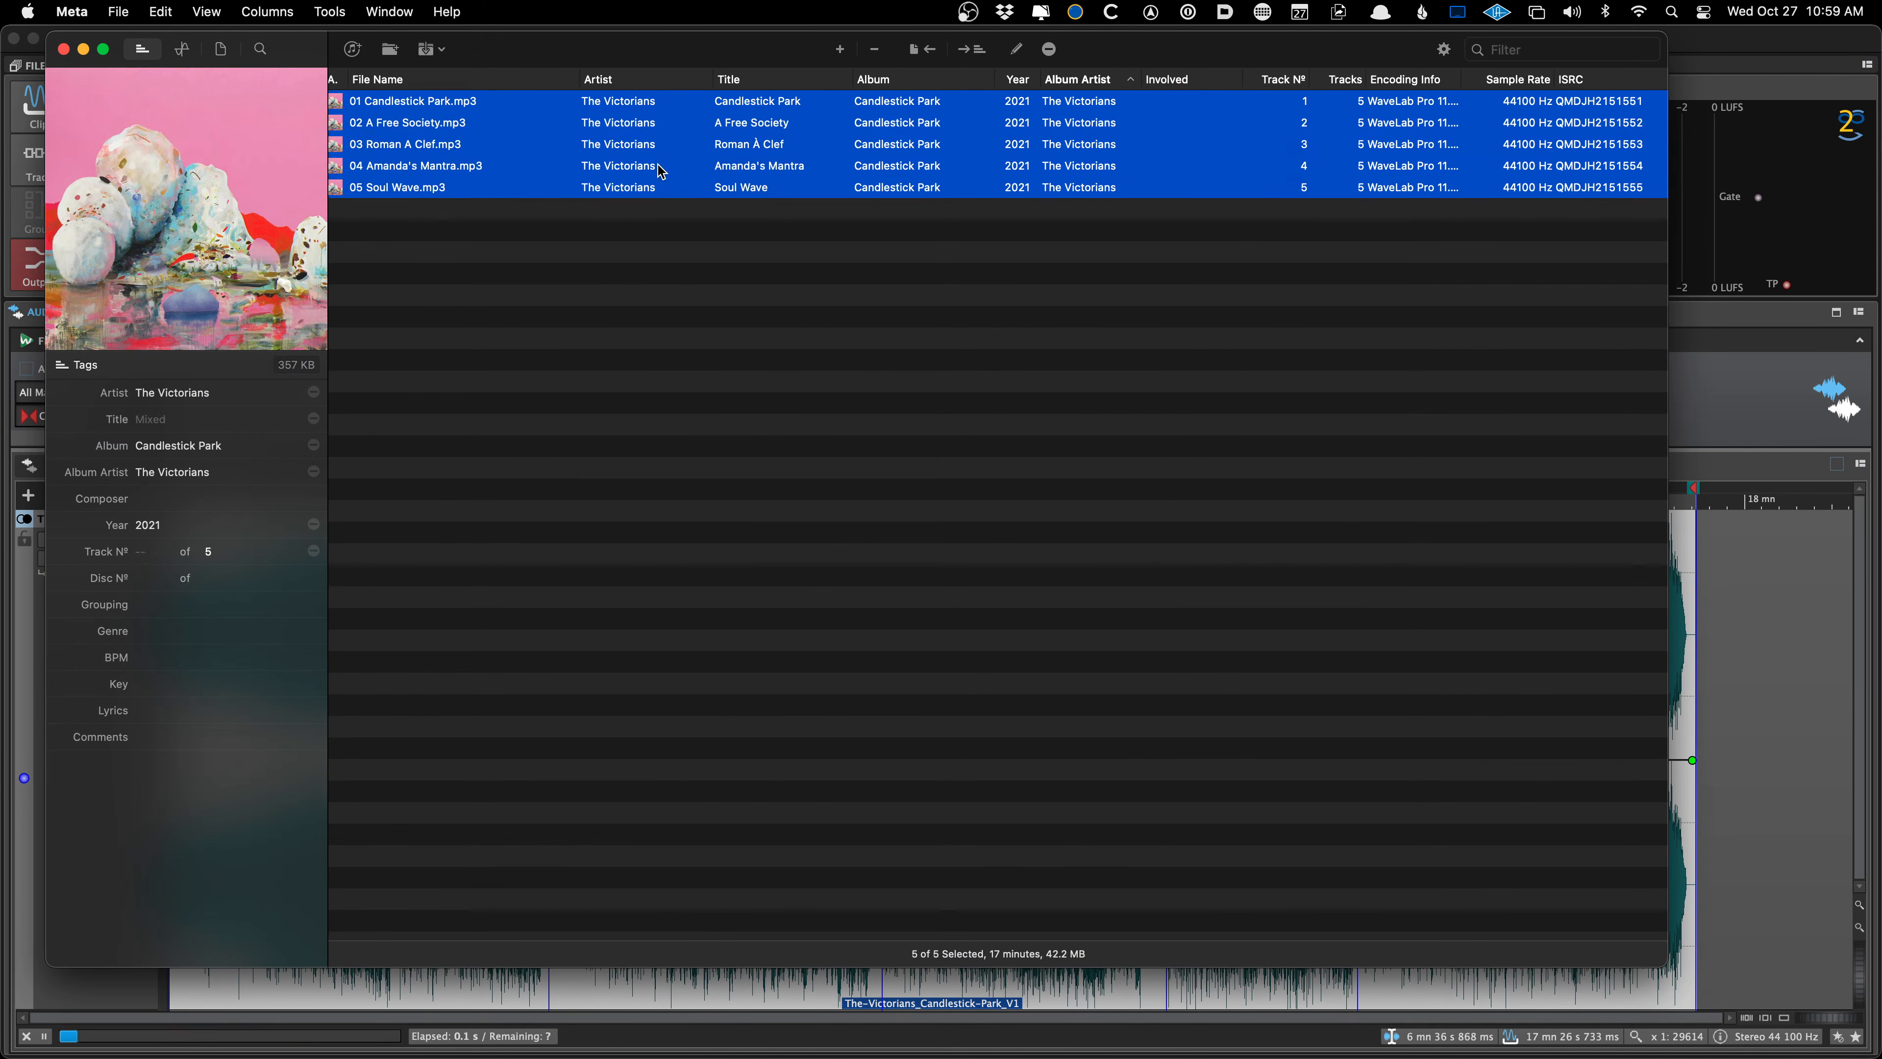
{"action": "key", "text": "Delete"}
Load all five m4a tracks from the The-Victorians_Candlestick-Park_AAC_V1 folder
{"action": "left_click", "coordinate": [130, 17]}
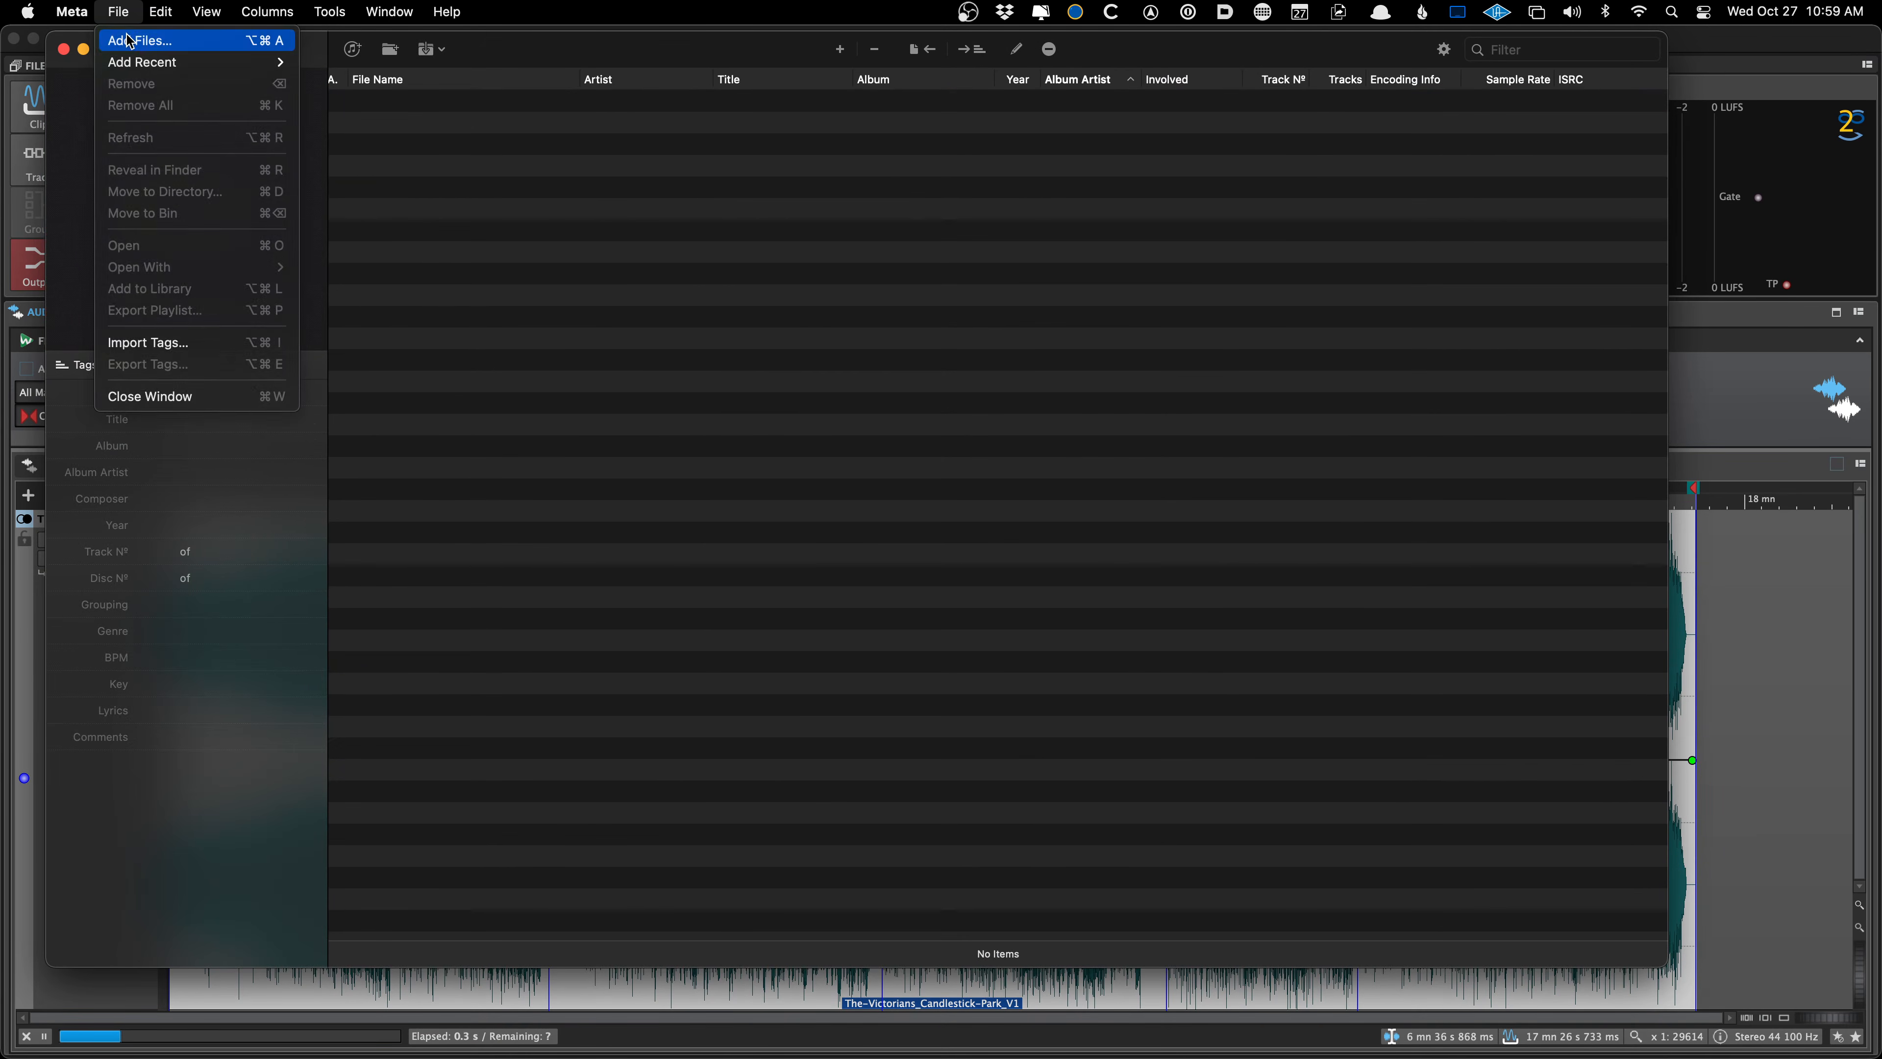
{"action": "left_click", "coordinate": [148, 37]}
{"action": "key", "text": "Down"}
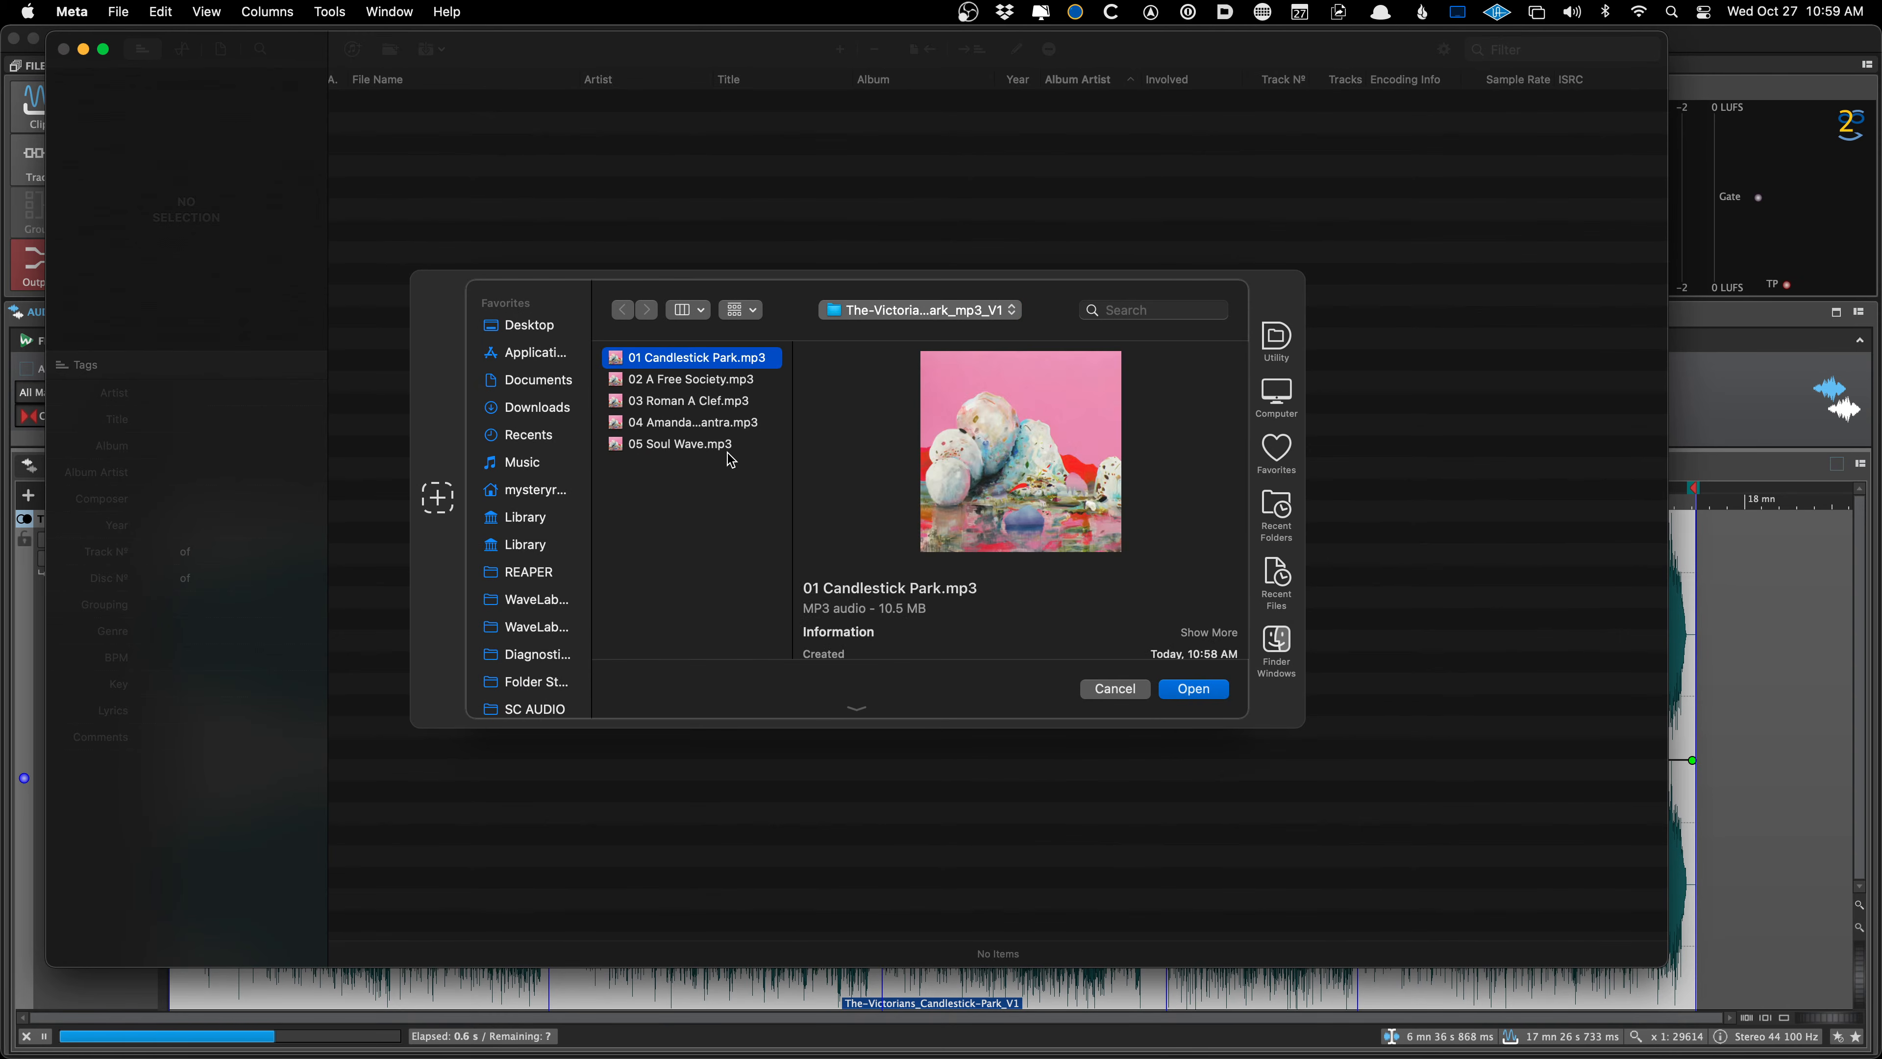
{"action": "key", "text": "super+Up"}
{"action": "key", "text": "Down"}
{"action": "key", "text": "Down"}
{"action": "key", "text": "Down"}
{"action": "key", "text": "Right"}
{"action": "key", "text": "Down"}
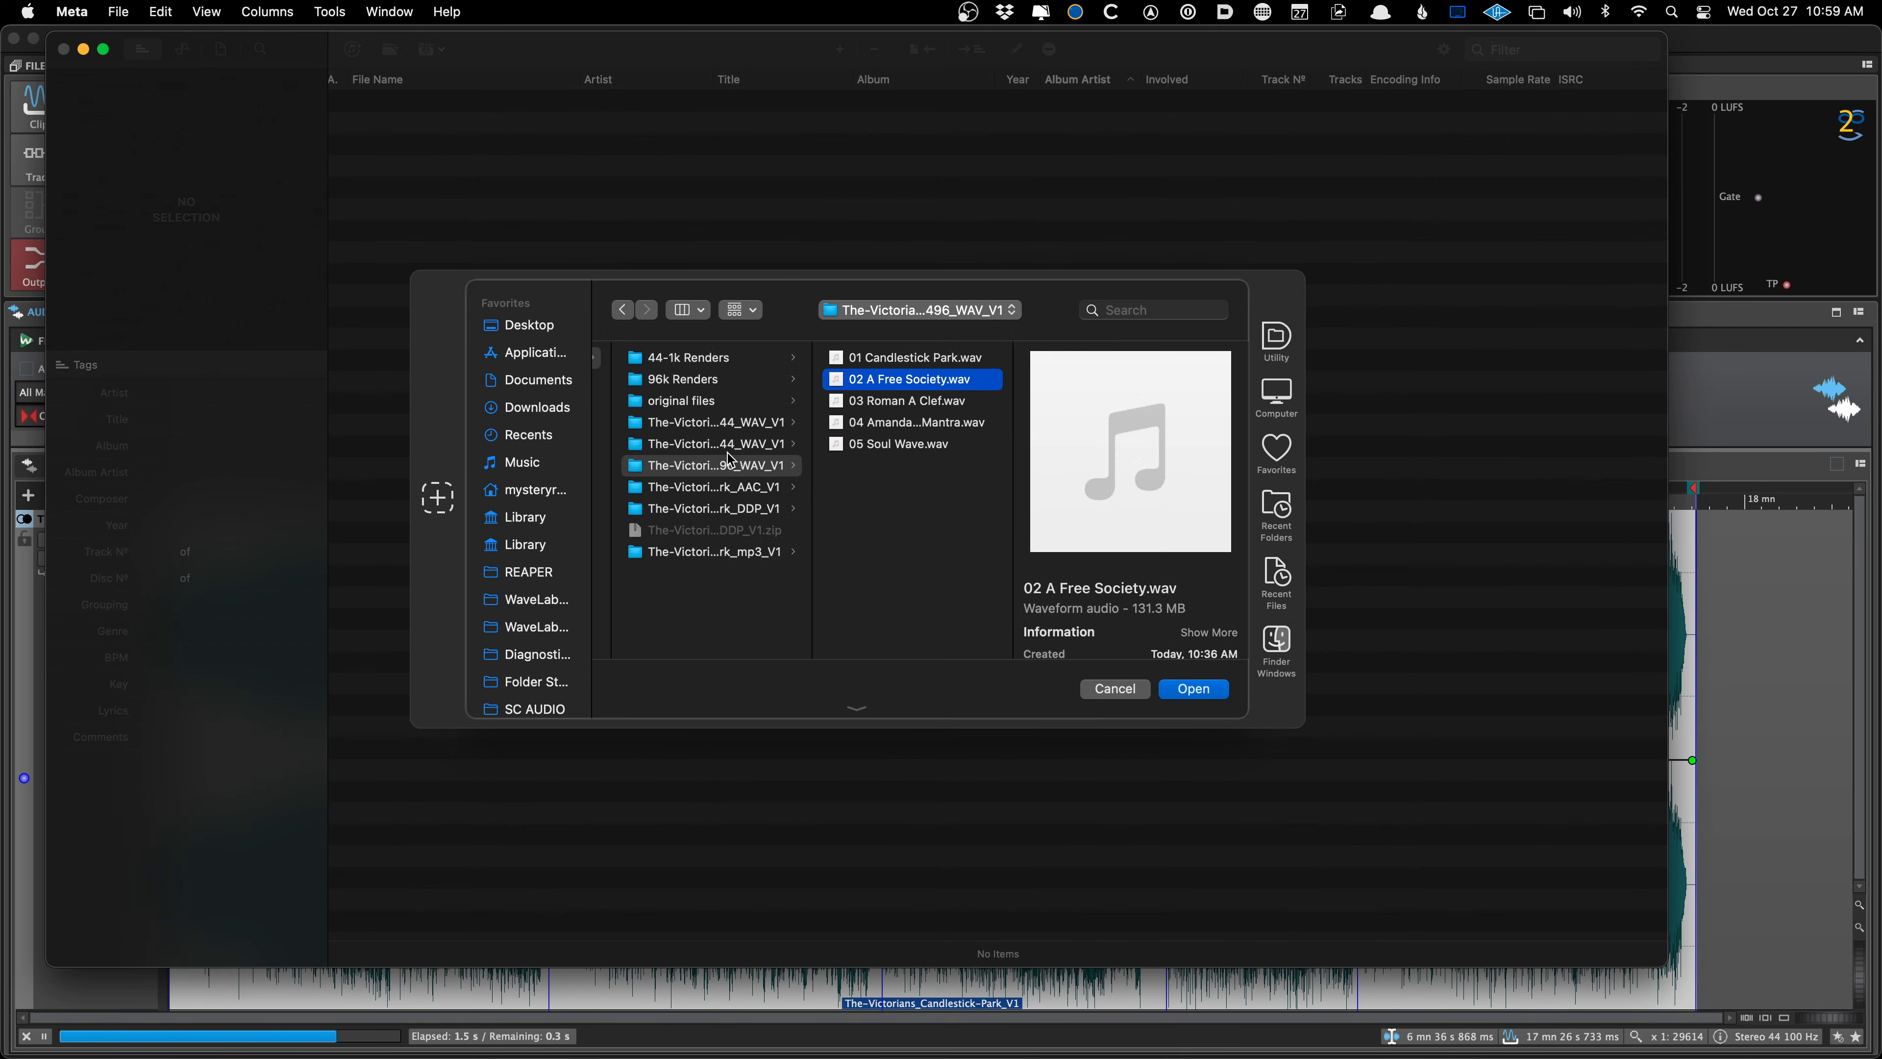
{"action": "key", "text": "Left"}
{"action": "key", "text": "Down"}
{"action": "key", "text": "Right"}
{"action": "key", "text": "shift+Down"}
{"action": "key", "text": "shift+Down"}
{"action": "key", "text": "shift+Down"}
{"action": "key", "text": "shift+Down"}
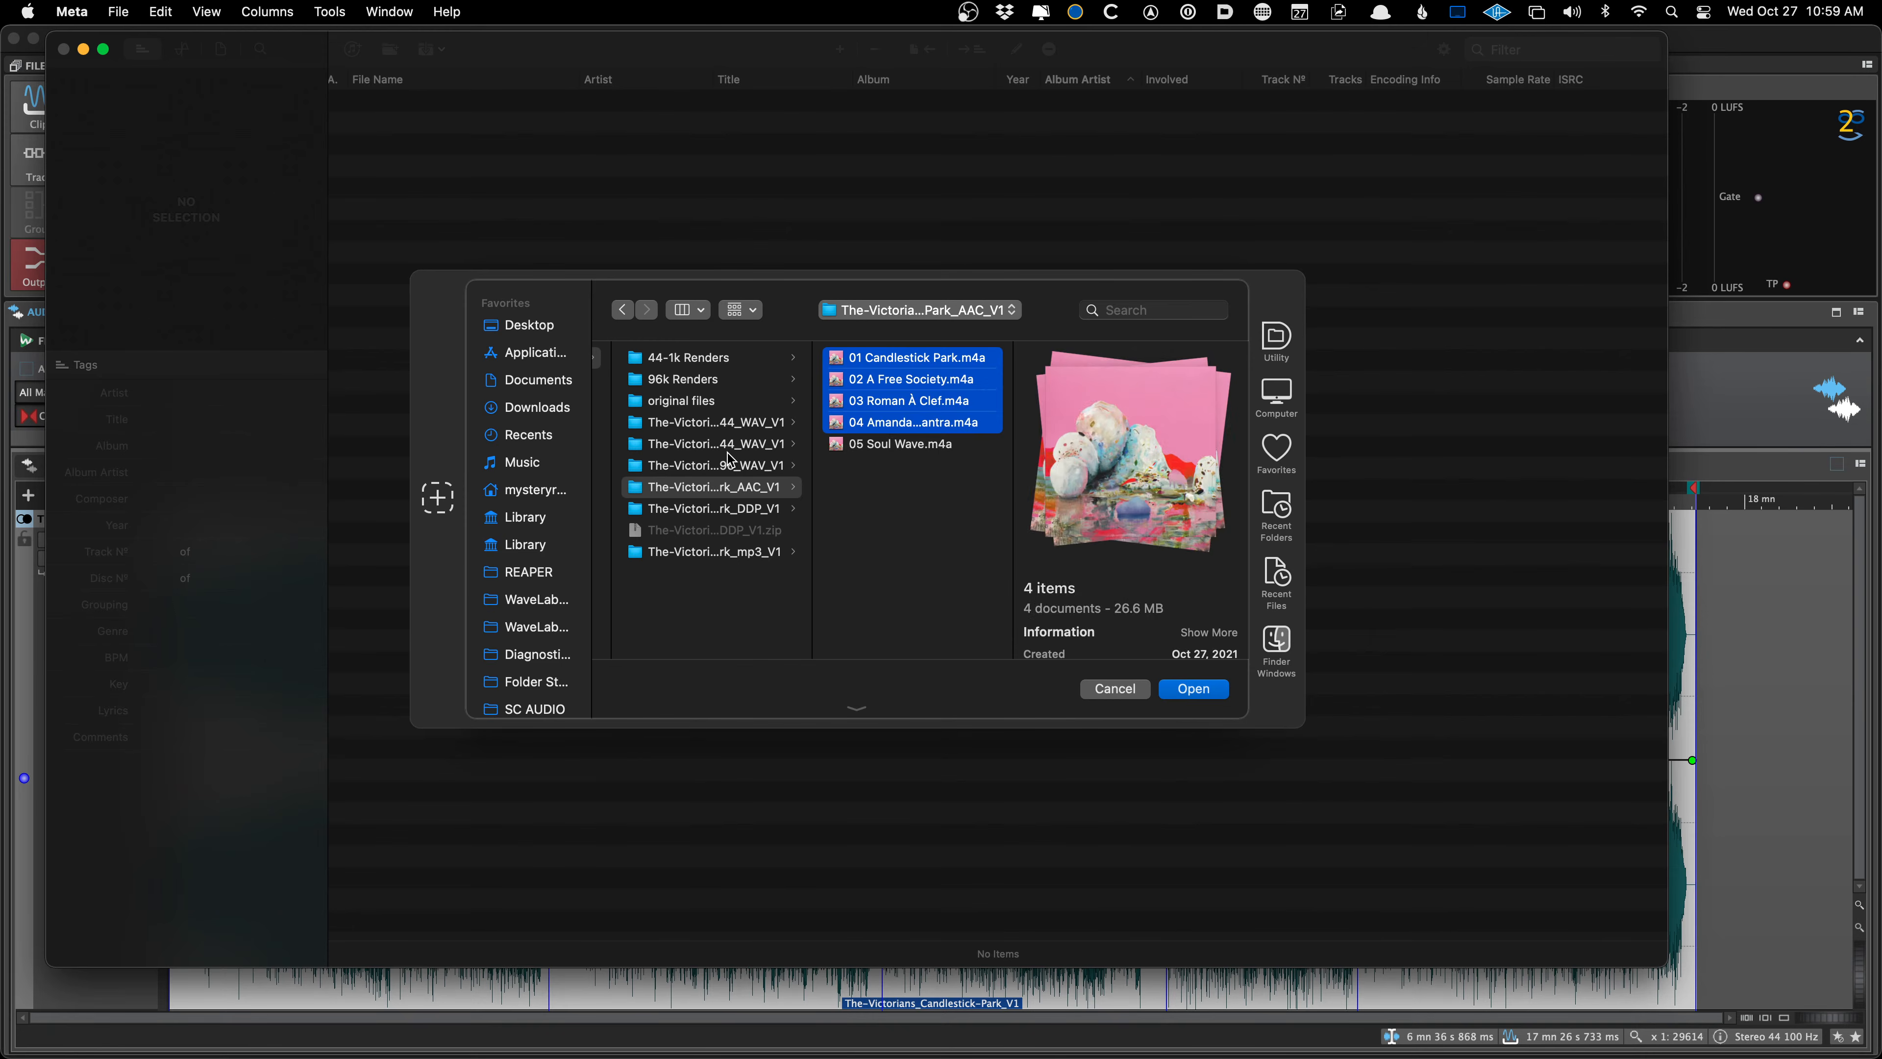
{"action": "key", "text": "Return"}
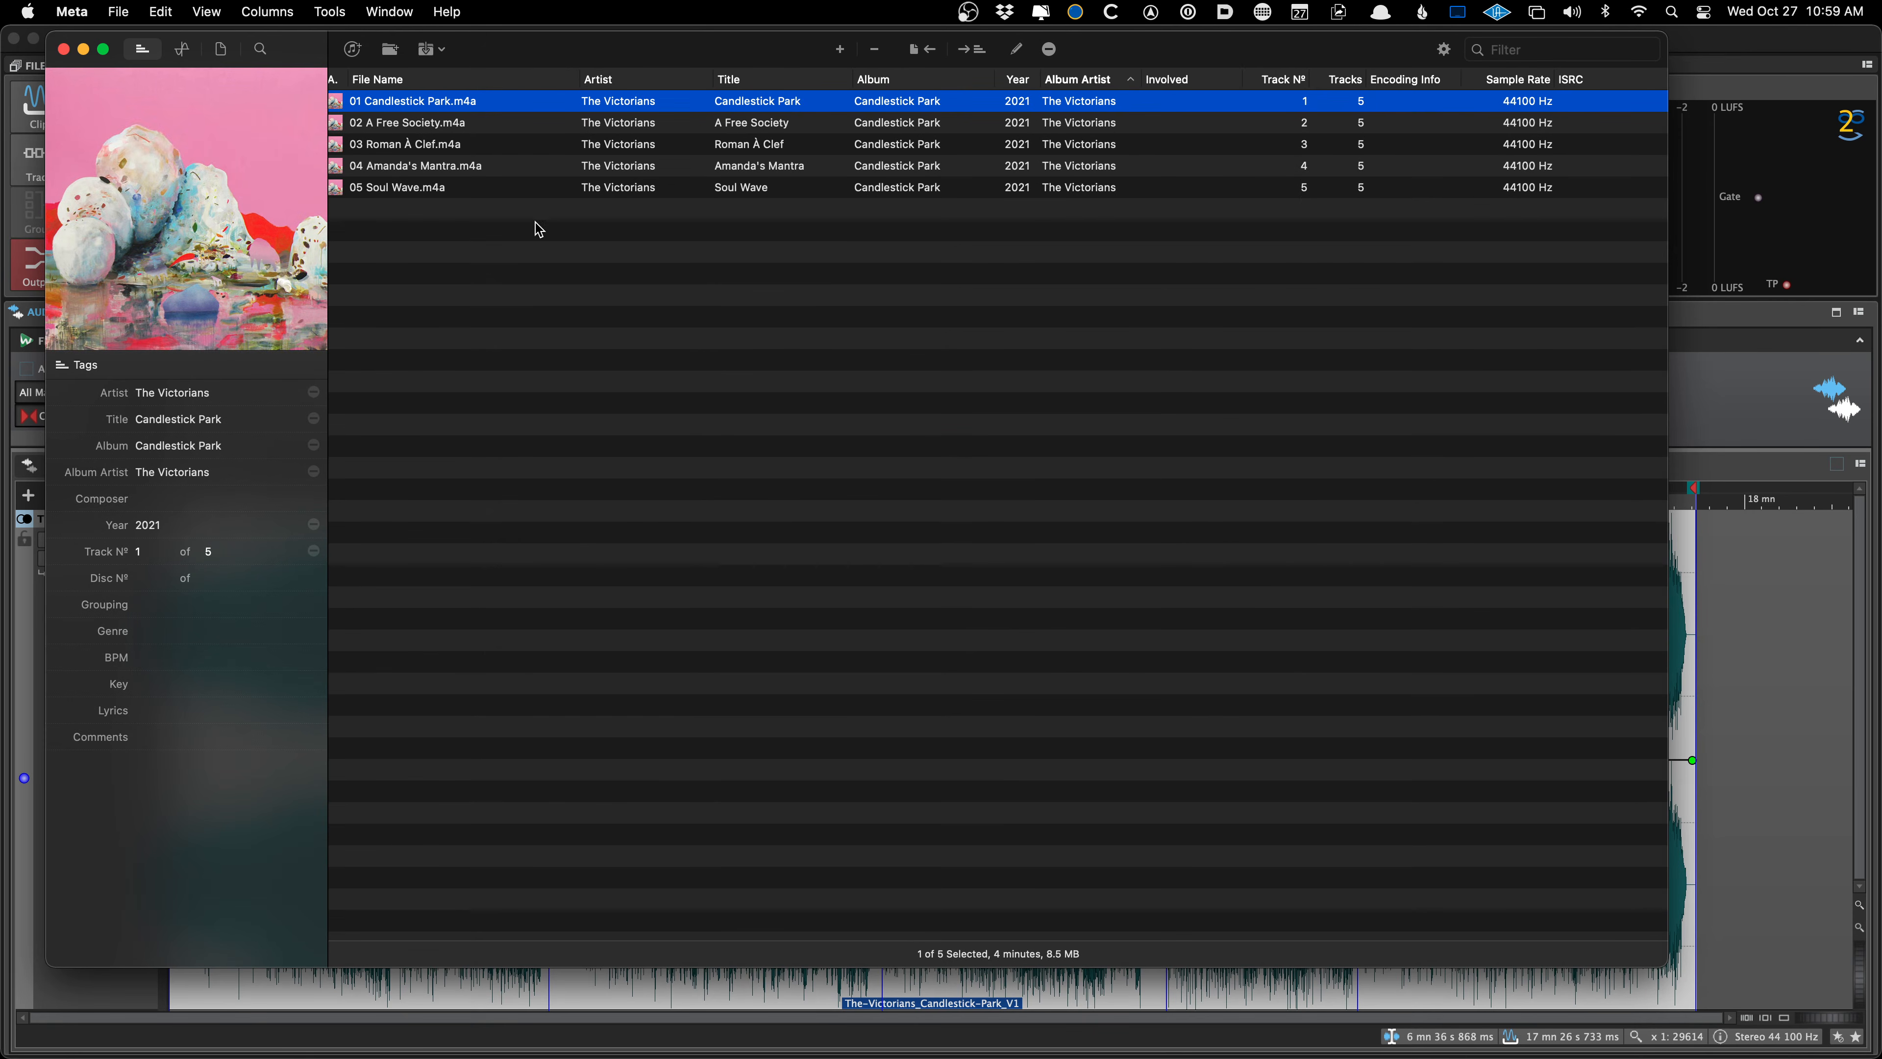
Check the tags and artwork of the m4a tracks from Soul Wave up to Candlestick Park
{"action": "right_click", "coordinate": [558, 185]}
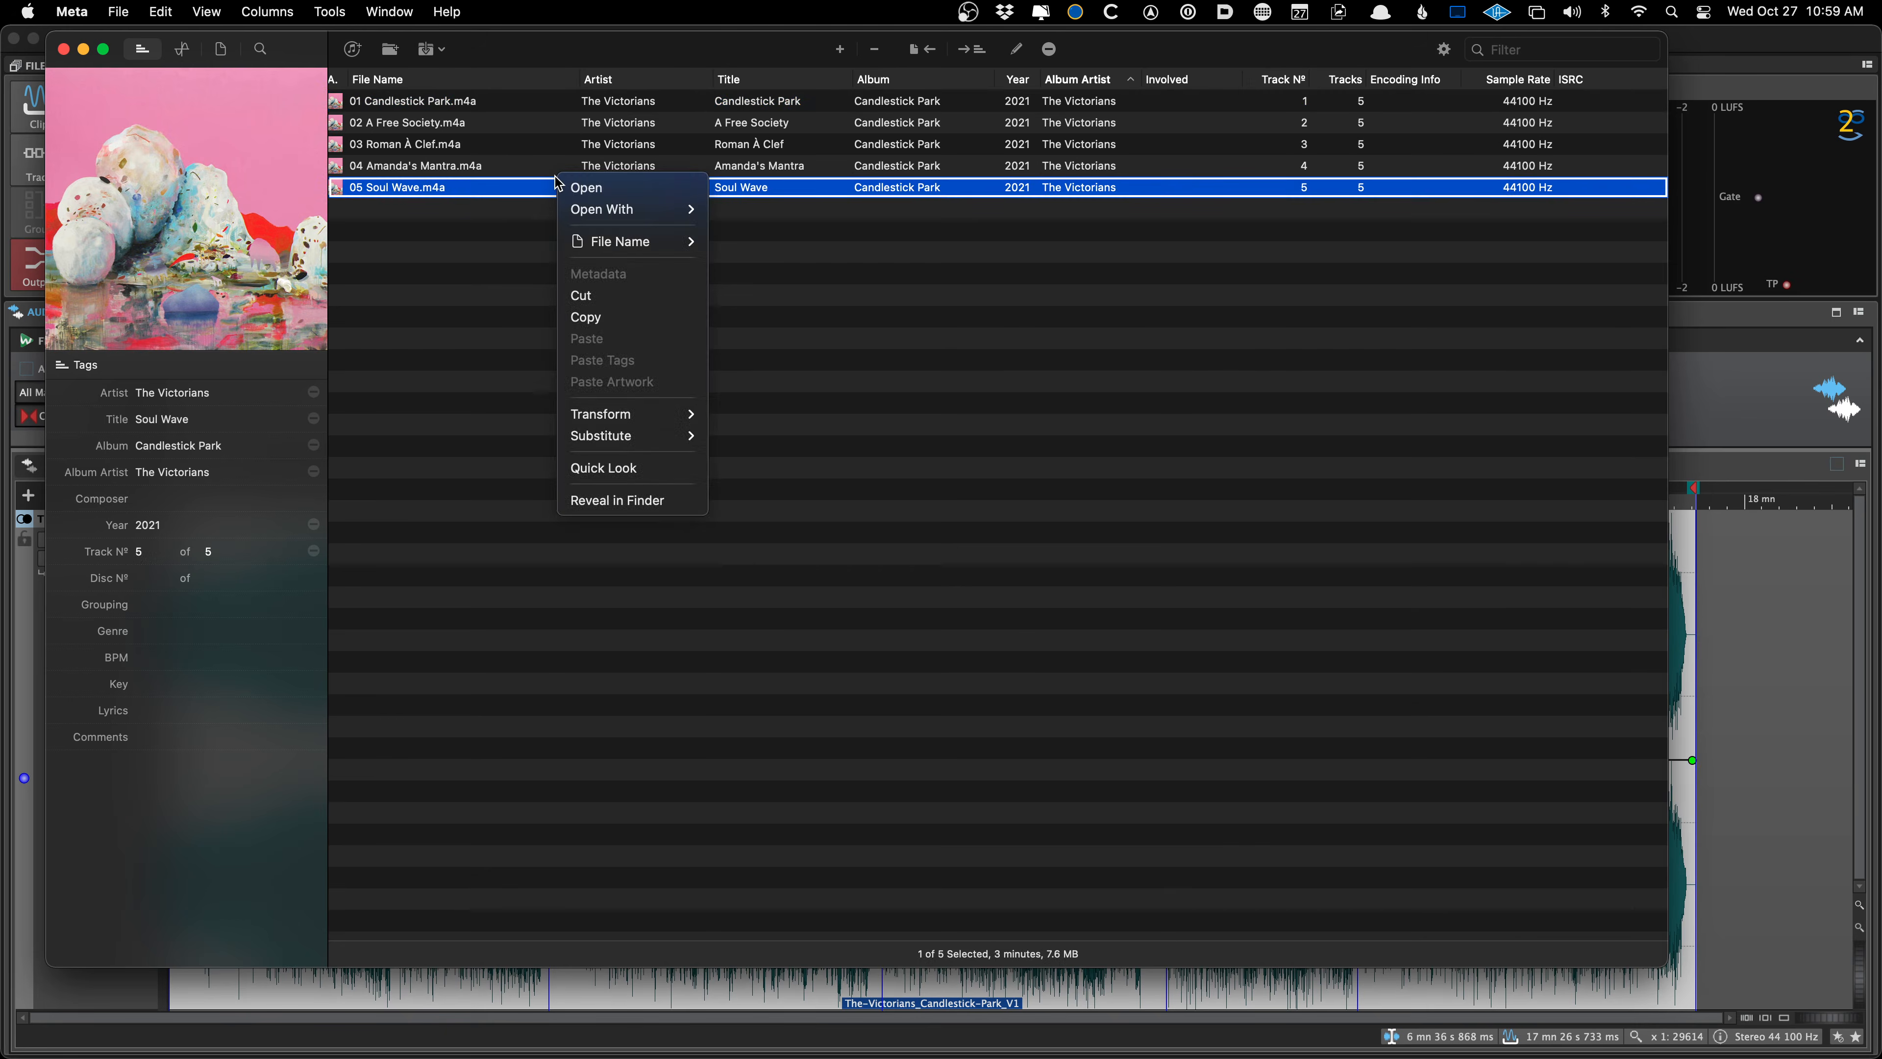
{"action": "key", "text": "Escape"}
{"action": "key", "text": "Up"}
{"action": "key", "text": "Up"}
{"action": "key", "text": "Up"}
{"action": "key", "text": "Up"}
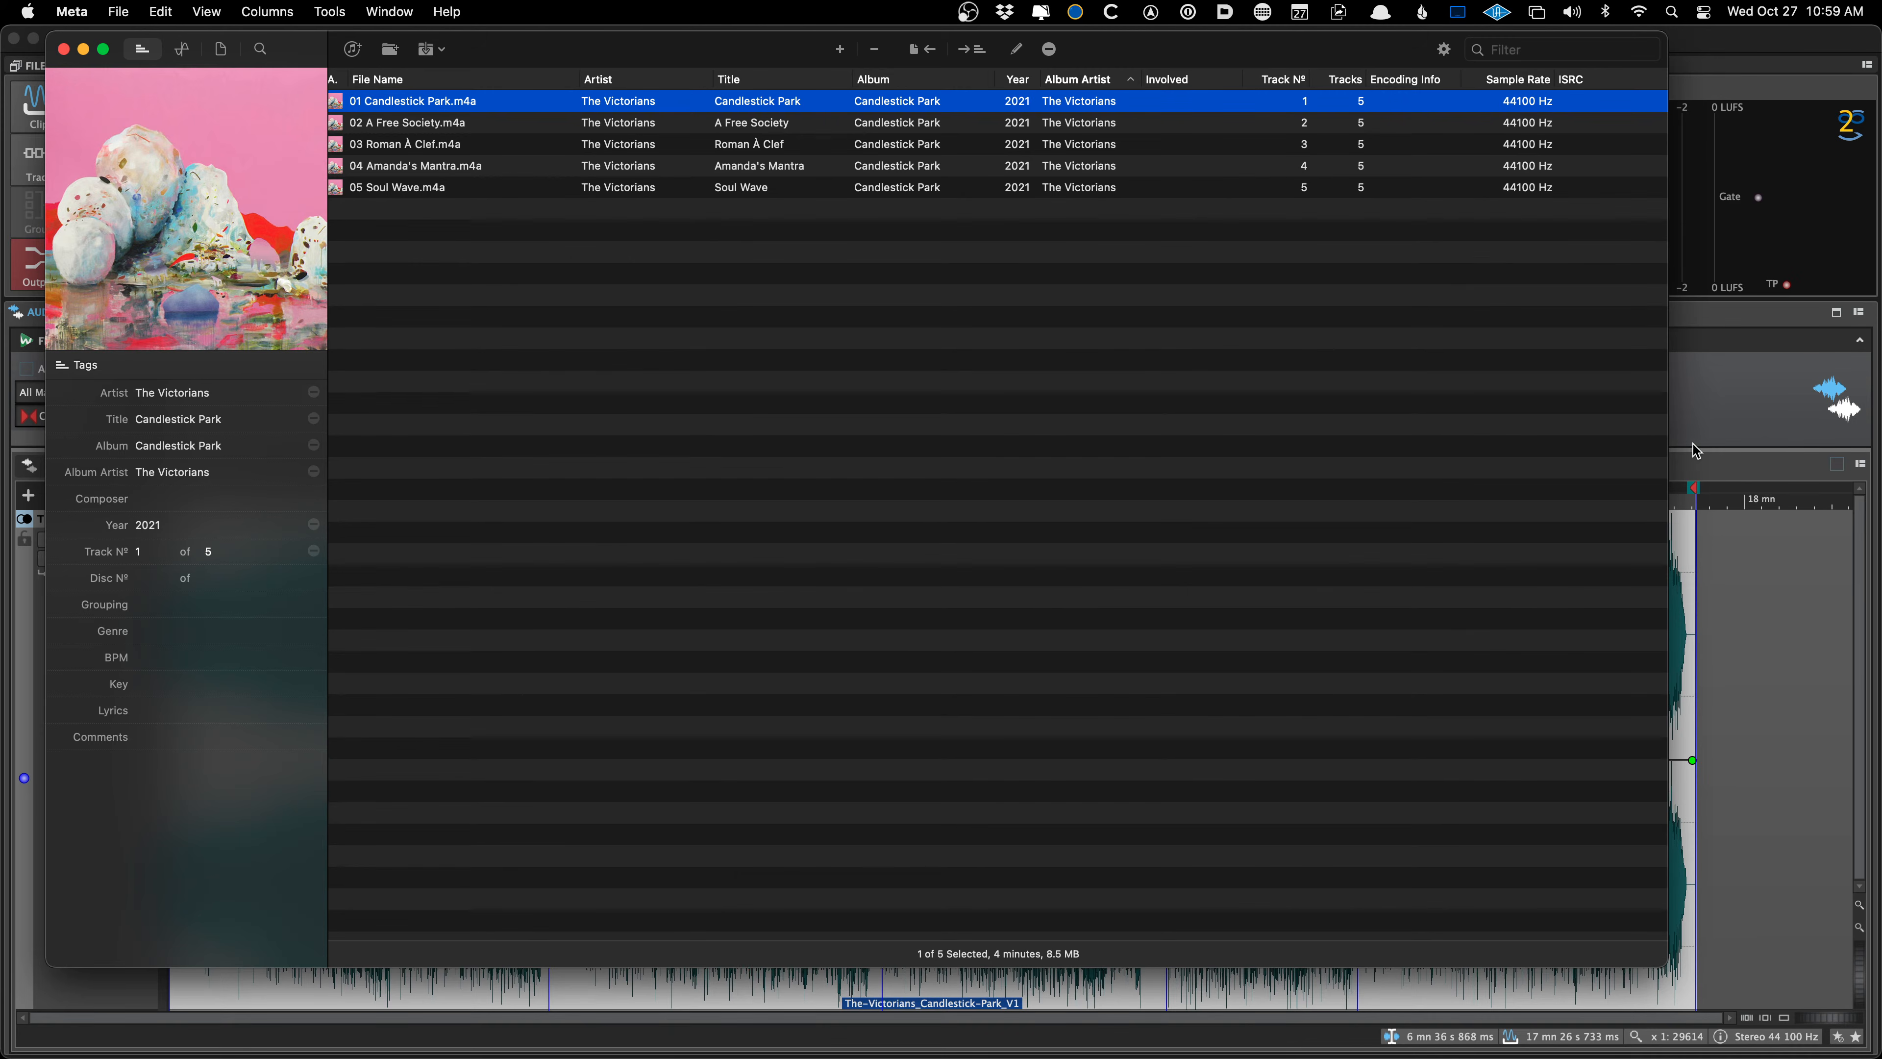
Return to WaveLab Pro 11, open the 1644 montage's metadata editor, and inspect the stored metadata preset files in the FileAttributes folder
{"action": "left_click", "coordinate": [1734, 423]}
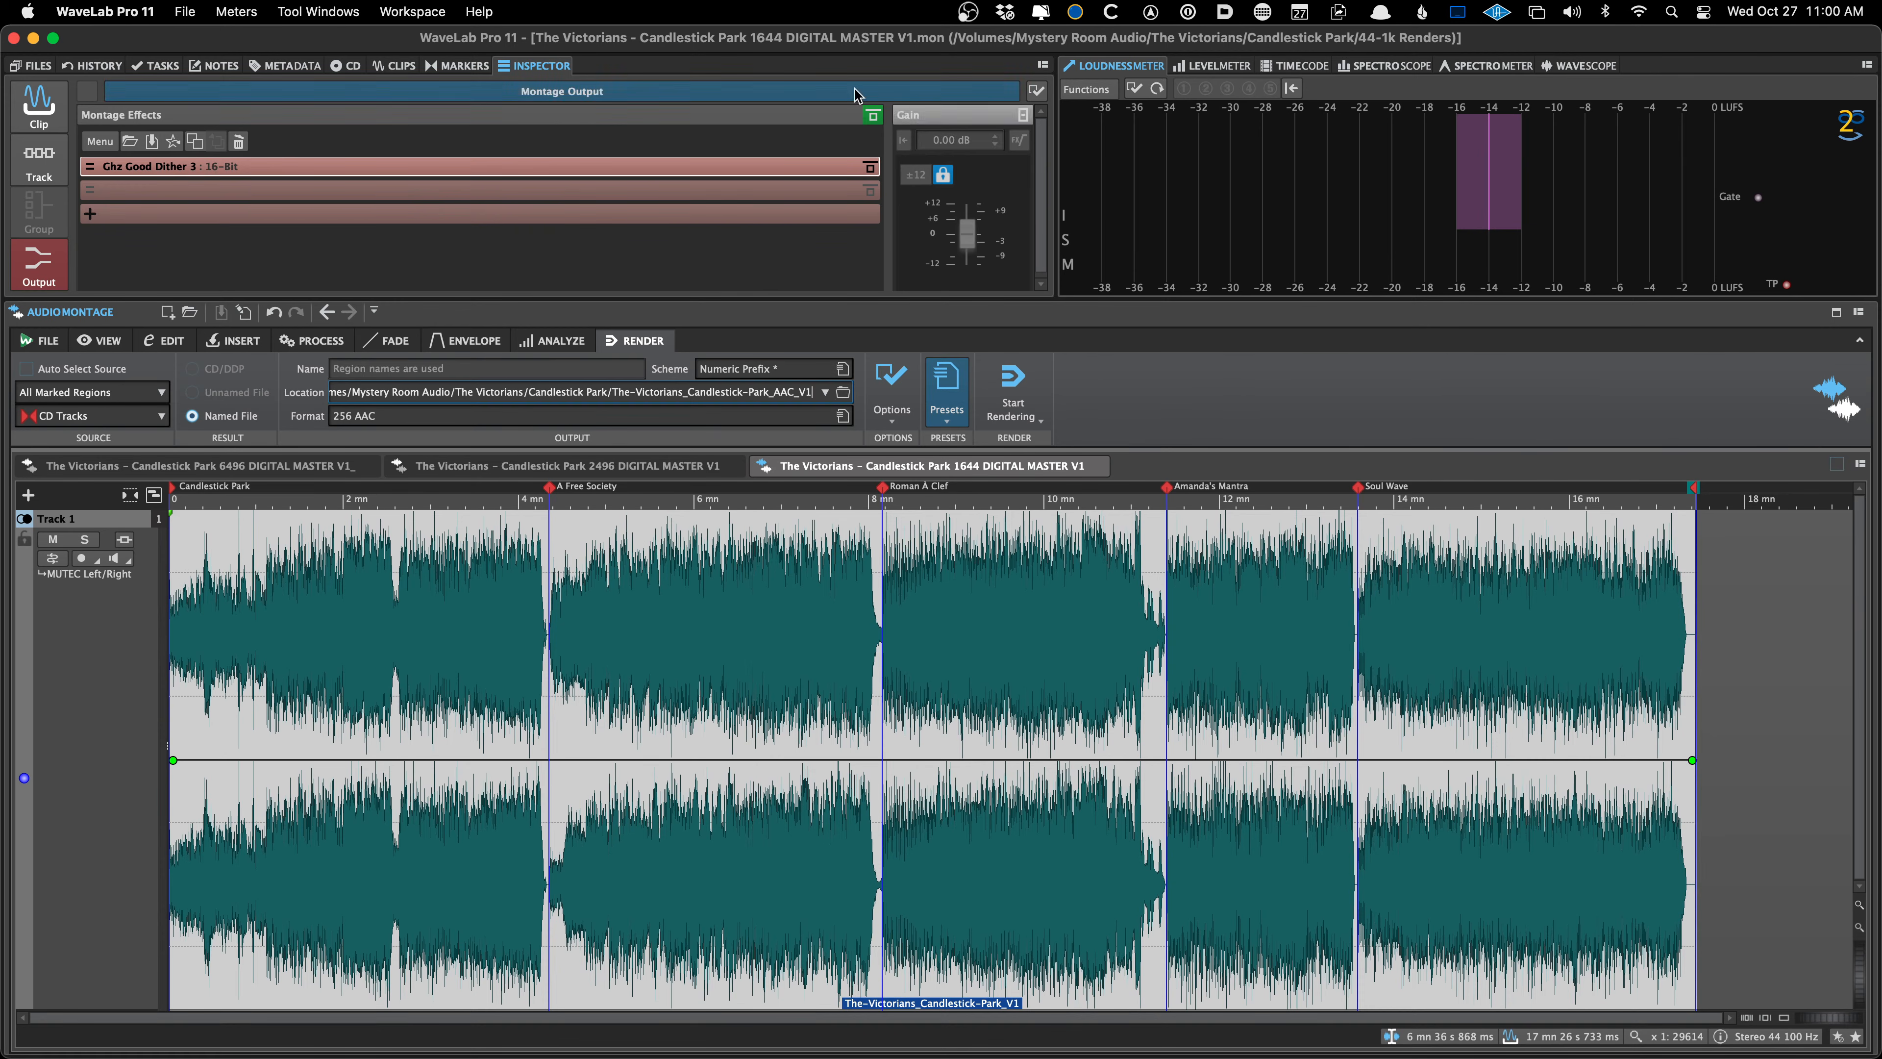
{"action": "left_click", "coordinate": [267, 67]}
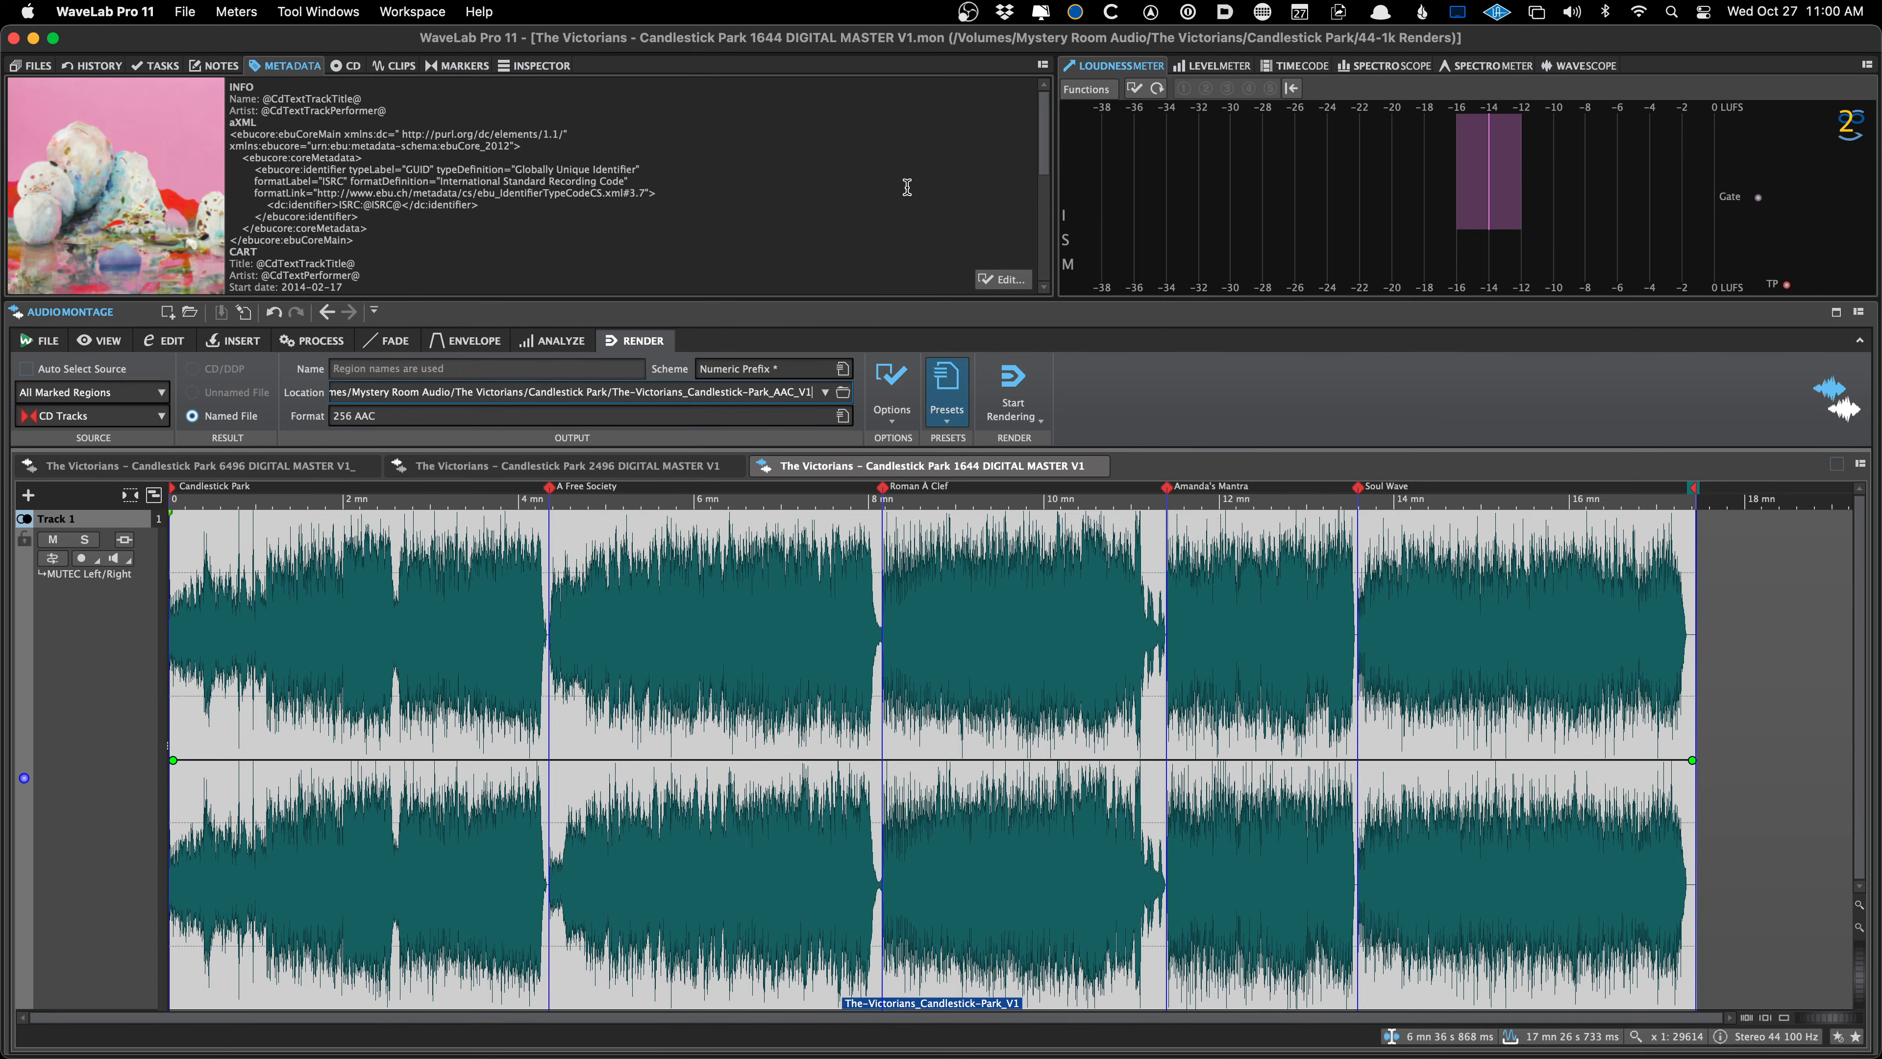
{"action": "left_click", "coordinate": [1002, 279]}
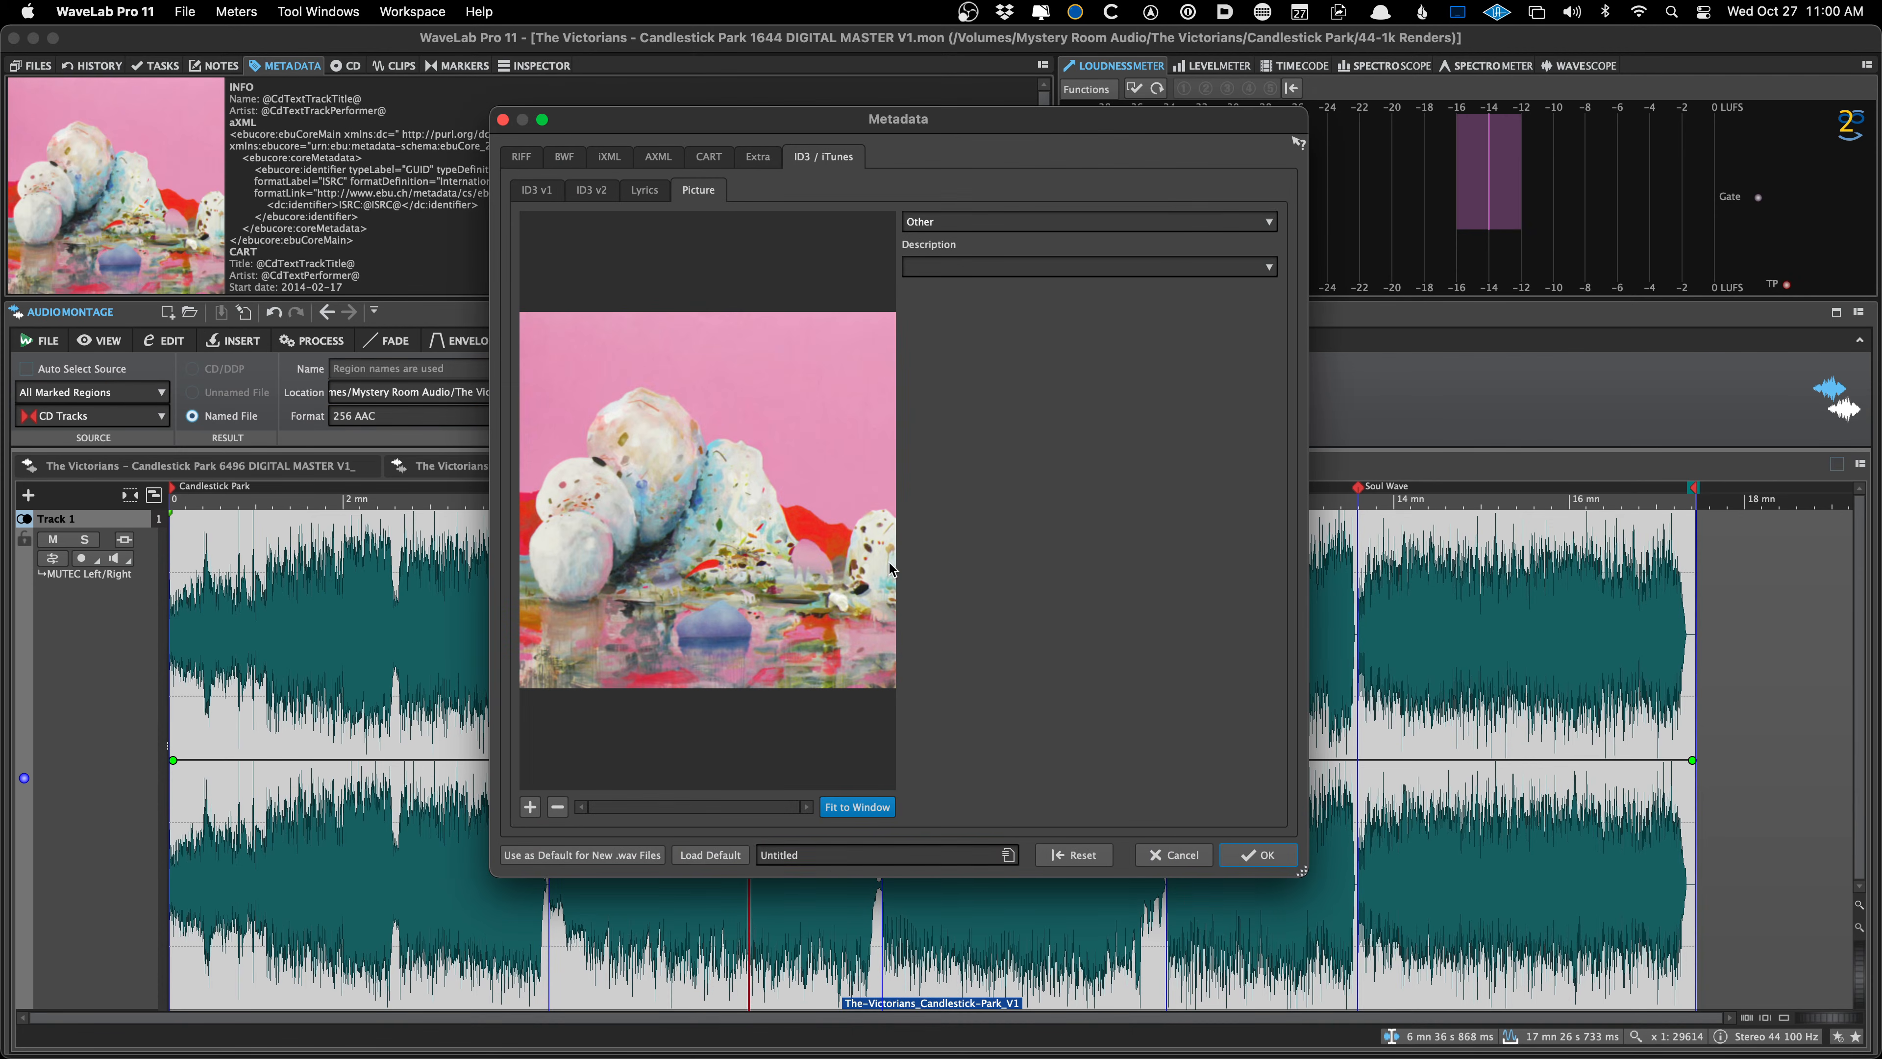
{"action": "left_click", "coordinate": [837, 860]}
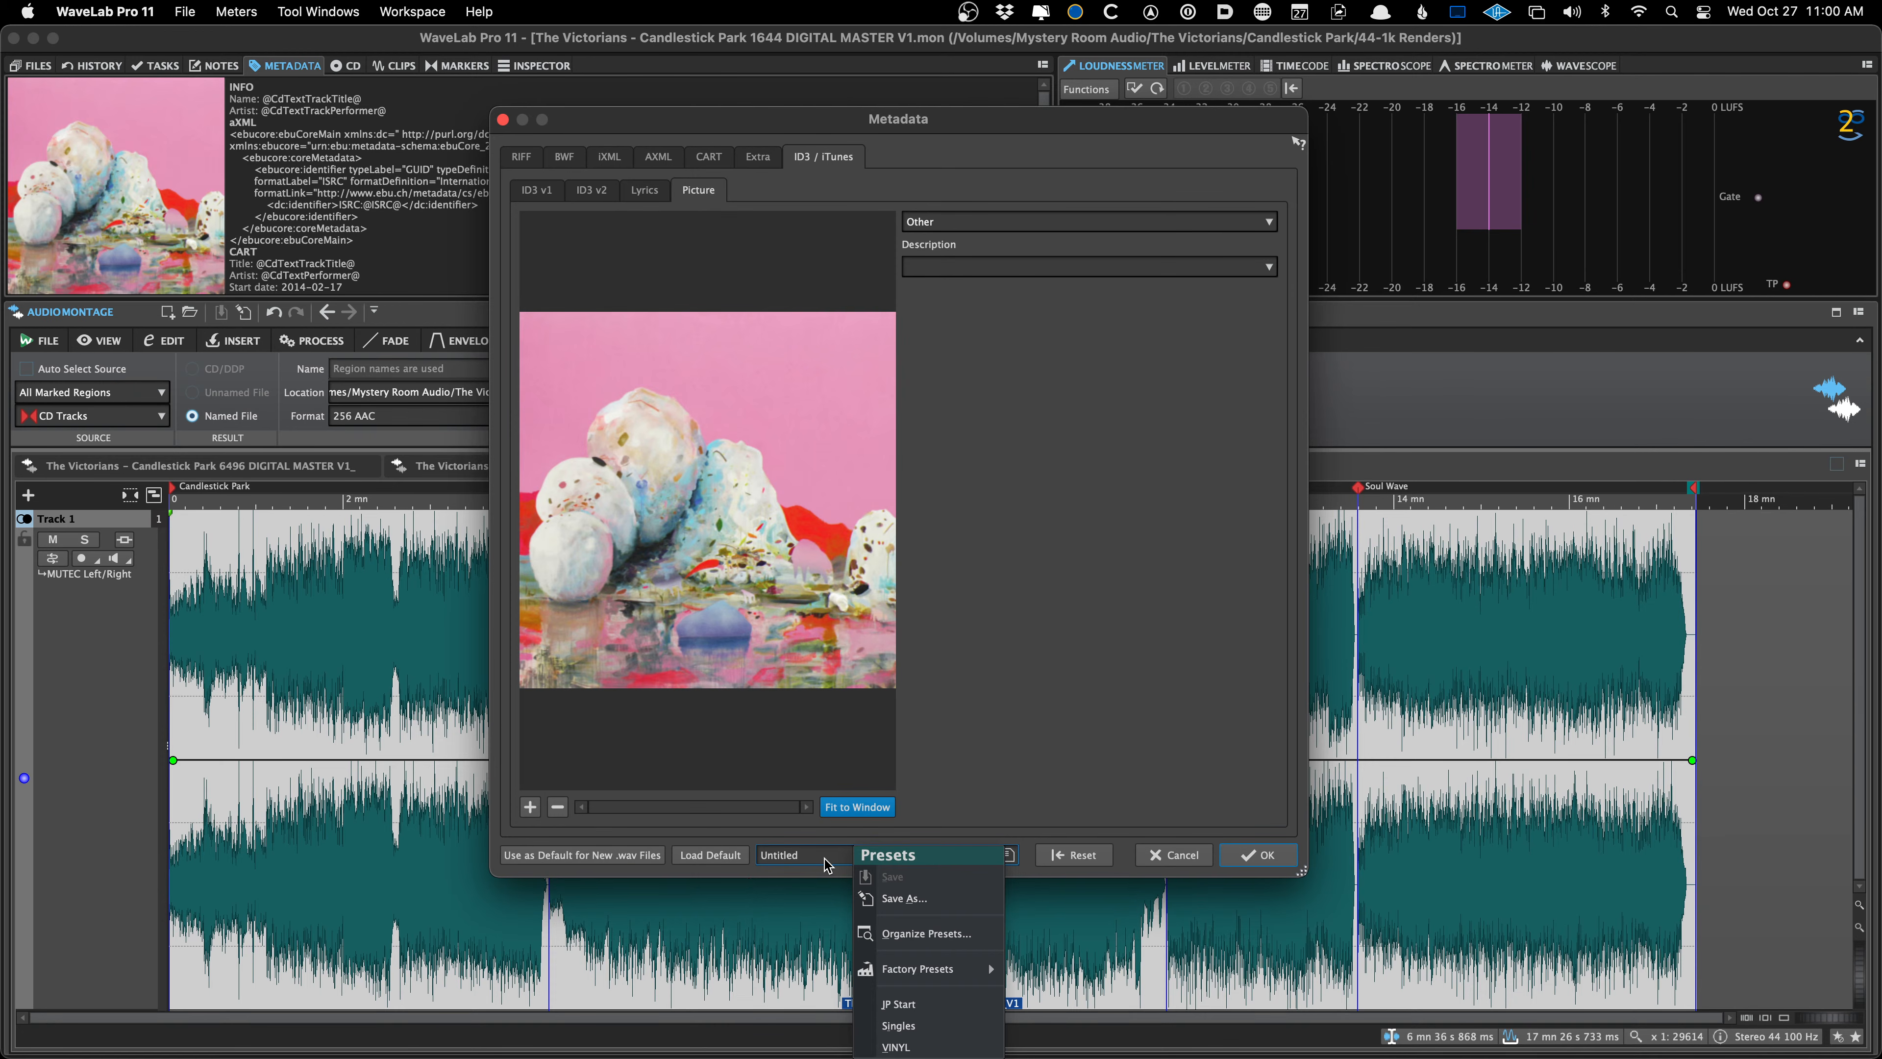
{"action": "left_click", "coordinate": [927, 933]}
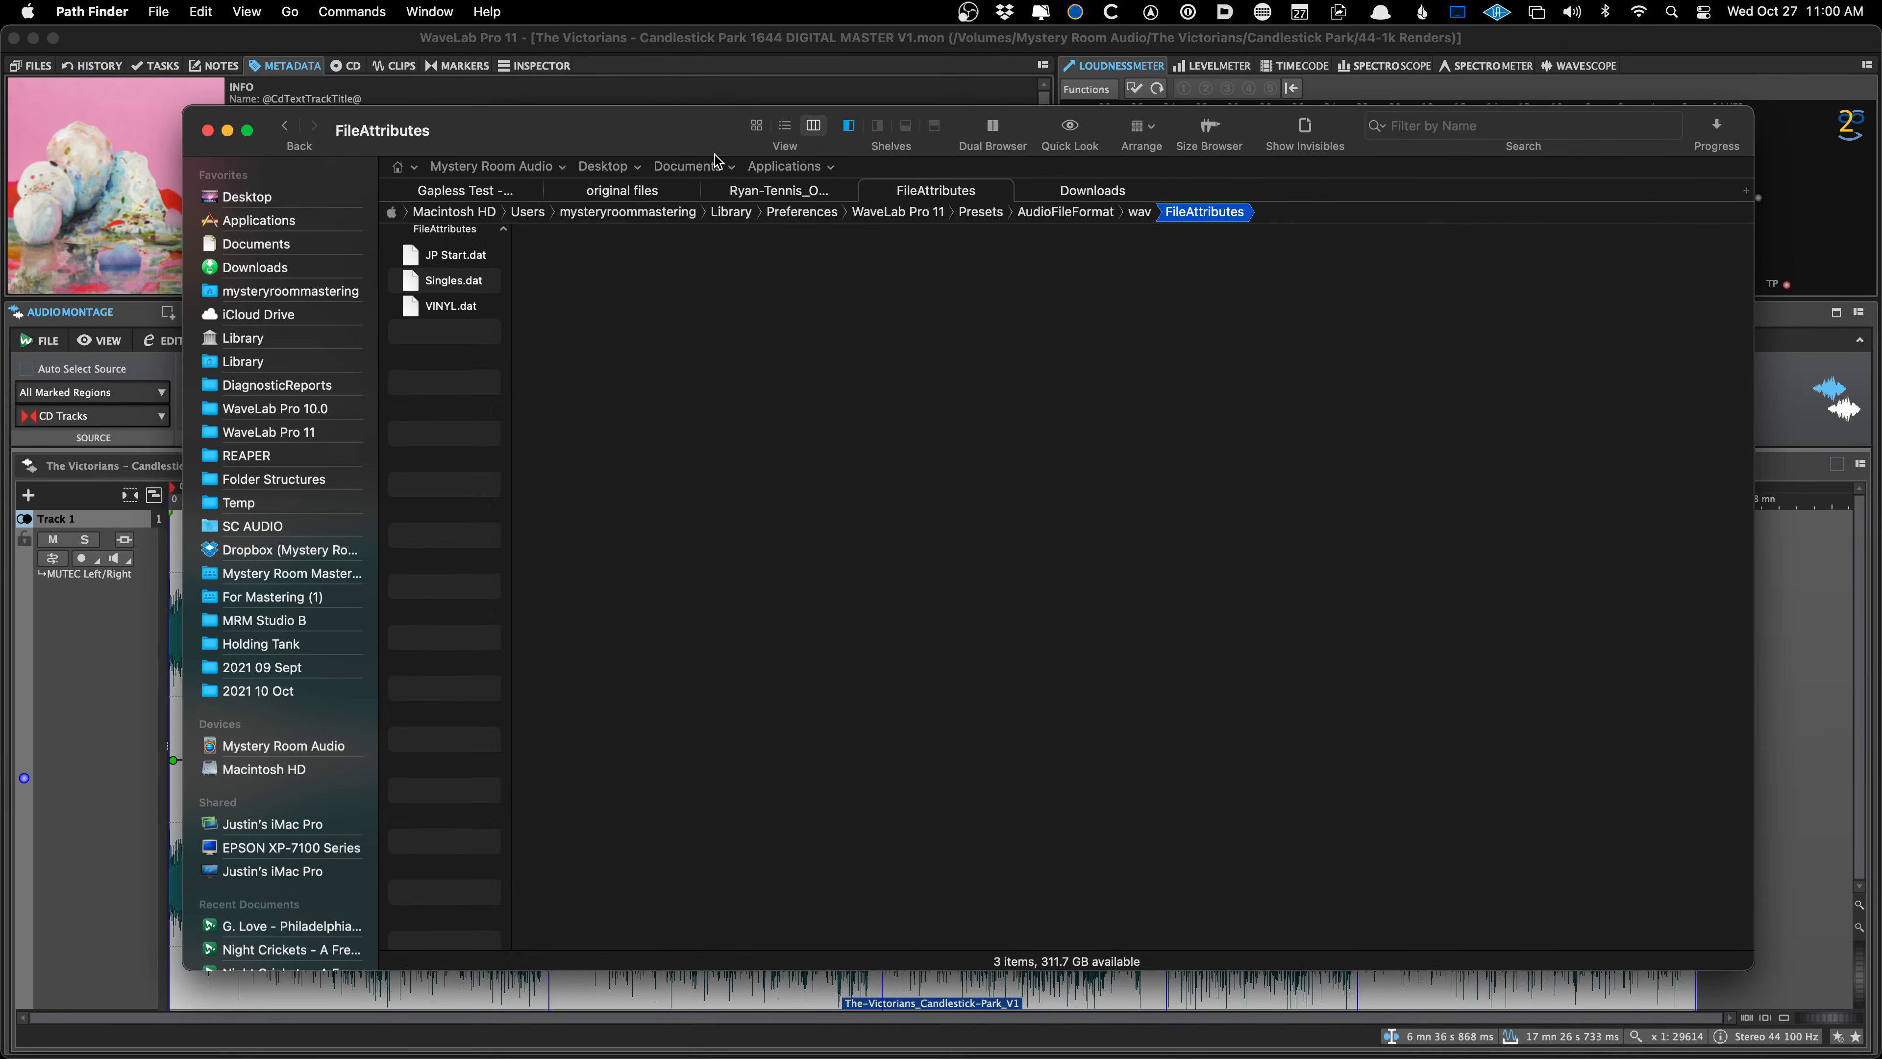
{"action": "left_click_drag", "start_coordinate": [654, 126], "coordinate": [694, 111]}
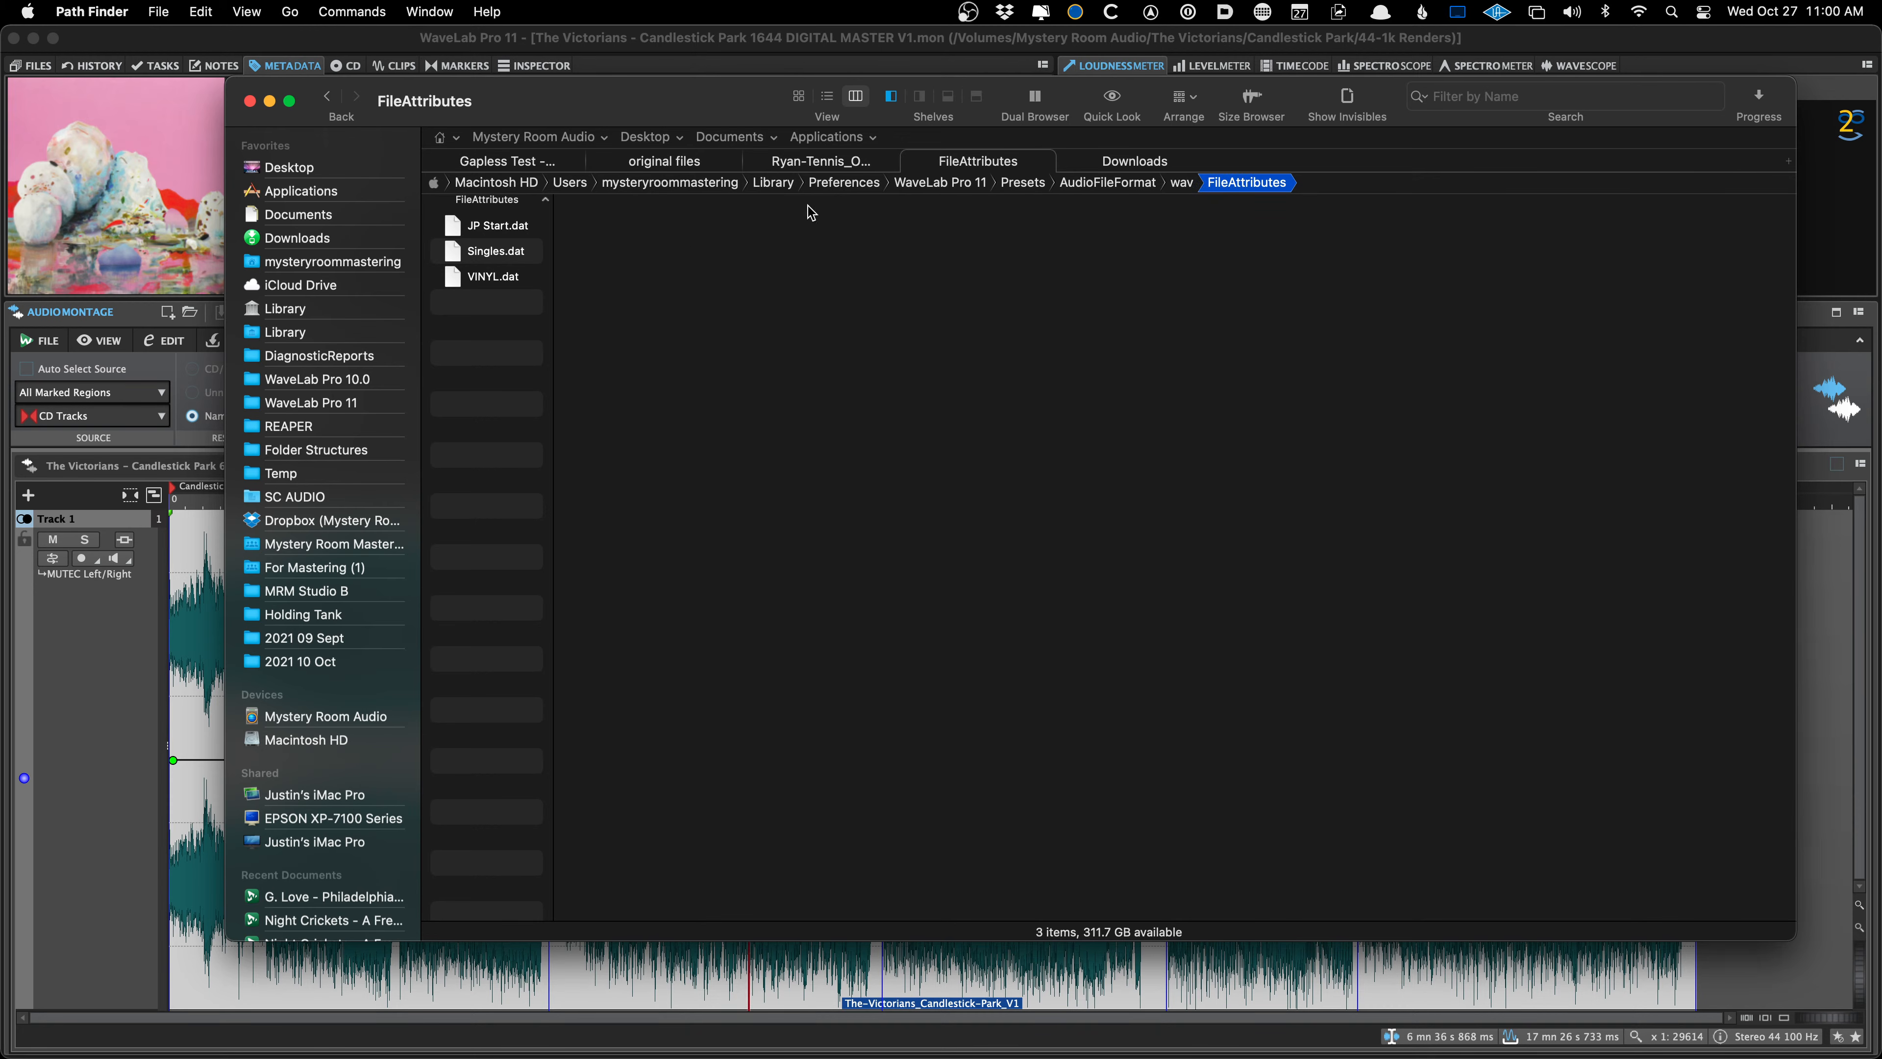
{"action": "left_click_drag", "start_coordinate": [601, 104], "coordinate": [552, 113]}
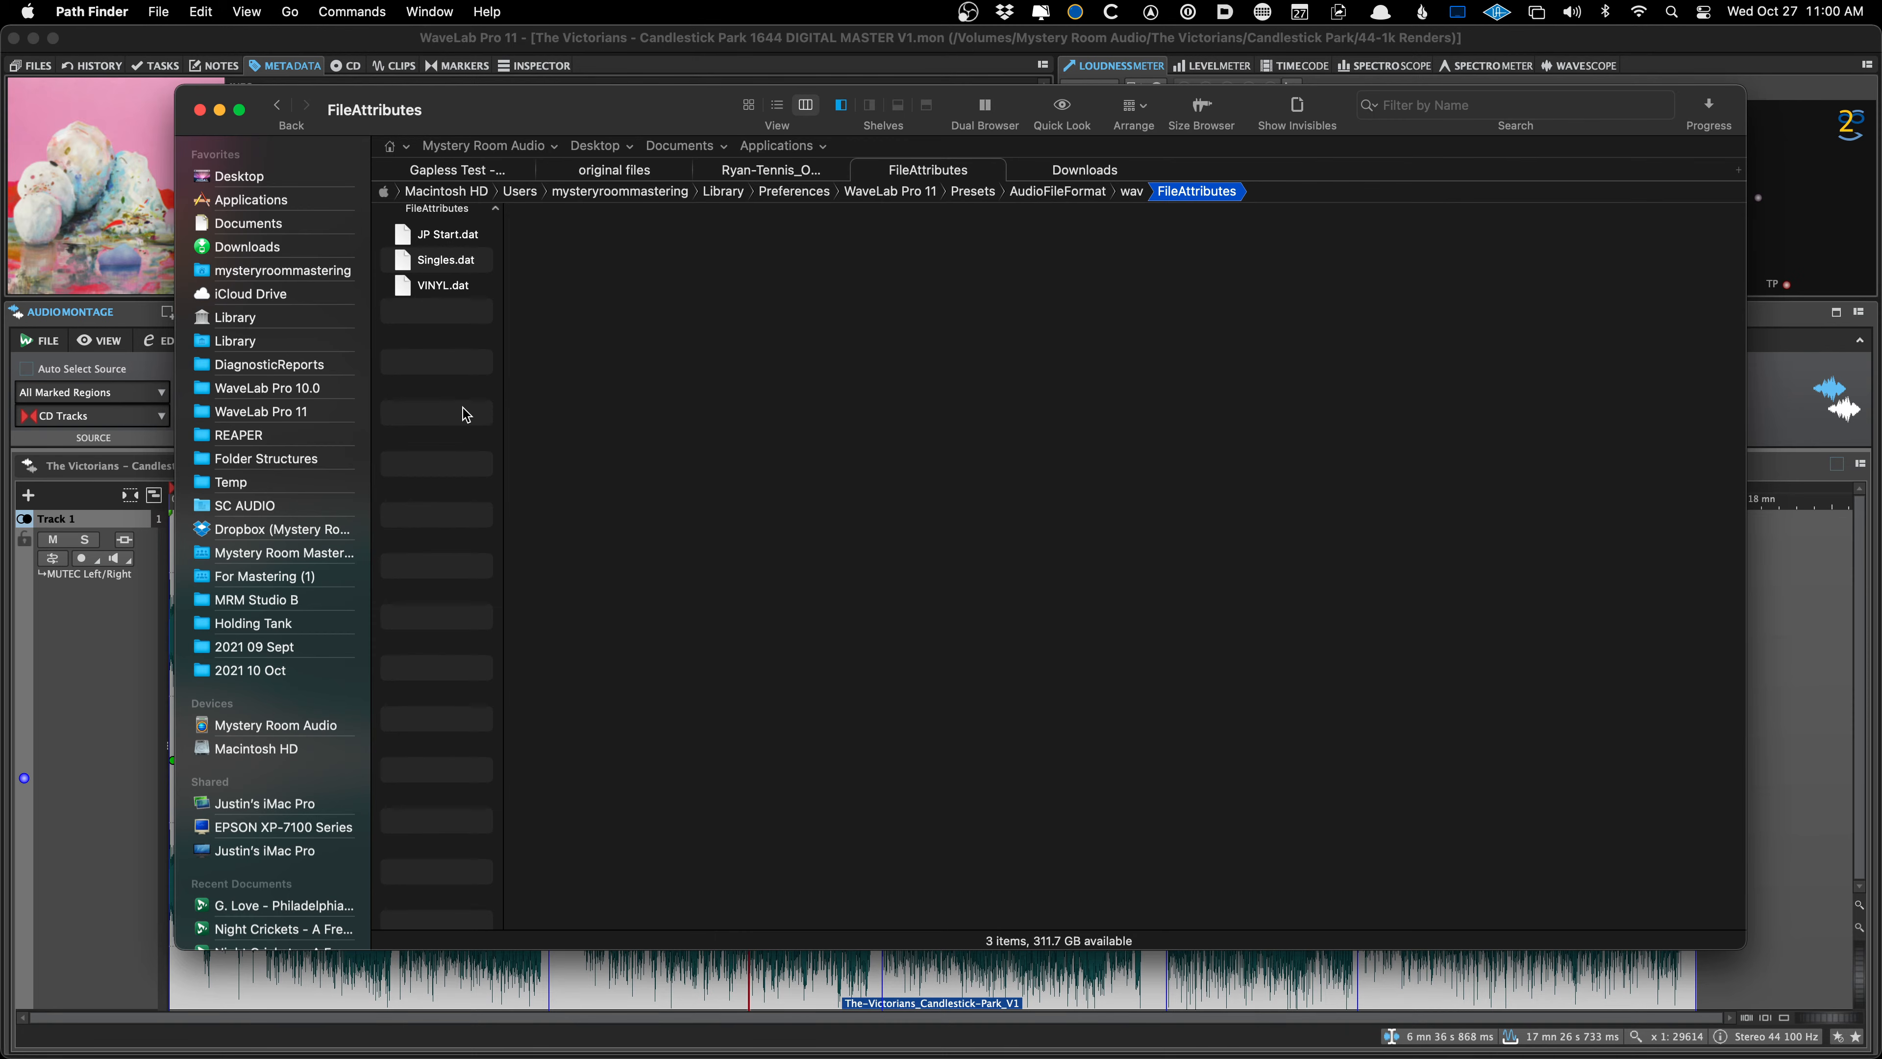
{"action": "left_click", "coordinate": [83, 651]}
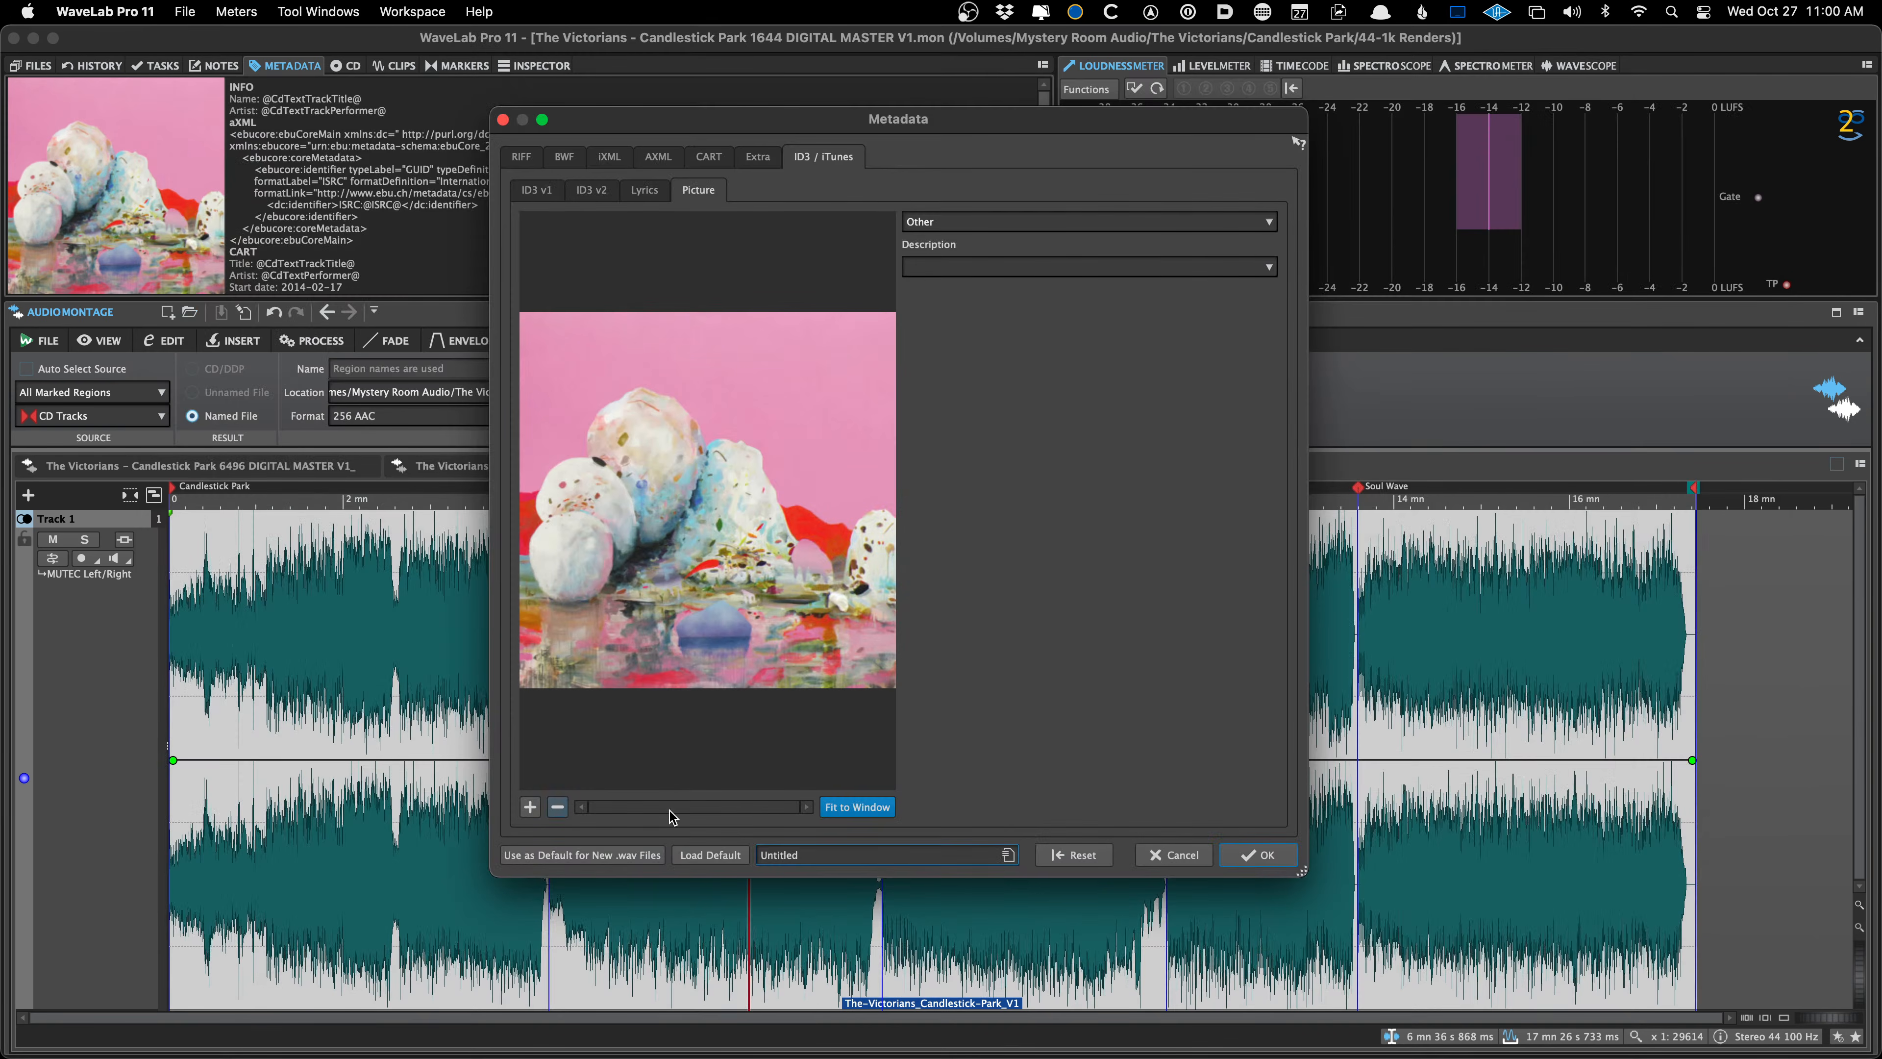
Load the JP Start metadata preset to view its picture settings and the available presets, and discard the change
{"action": "left_click", "coordinate": [792, 854]}
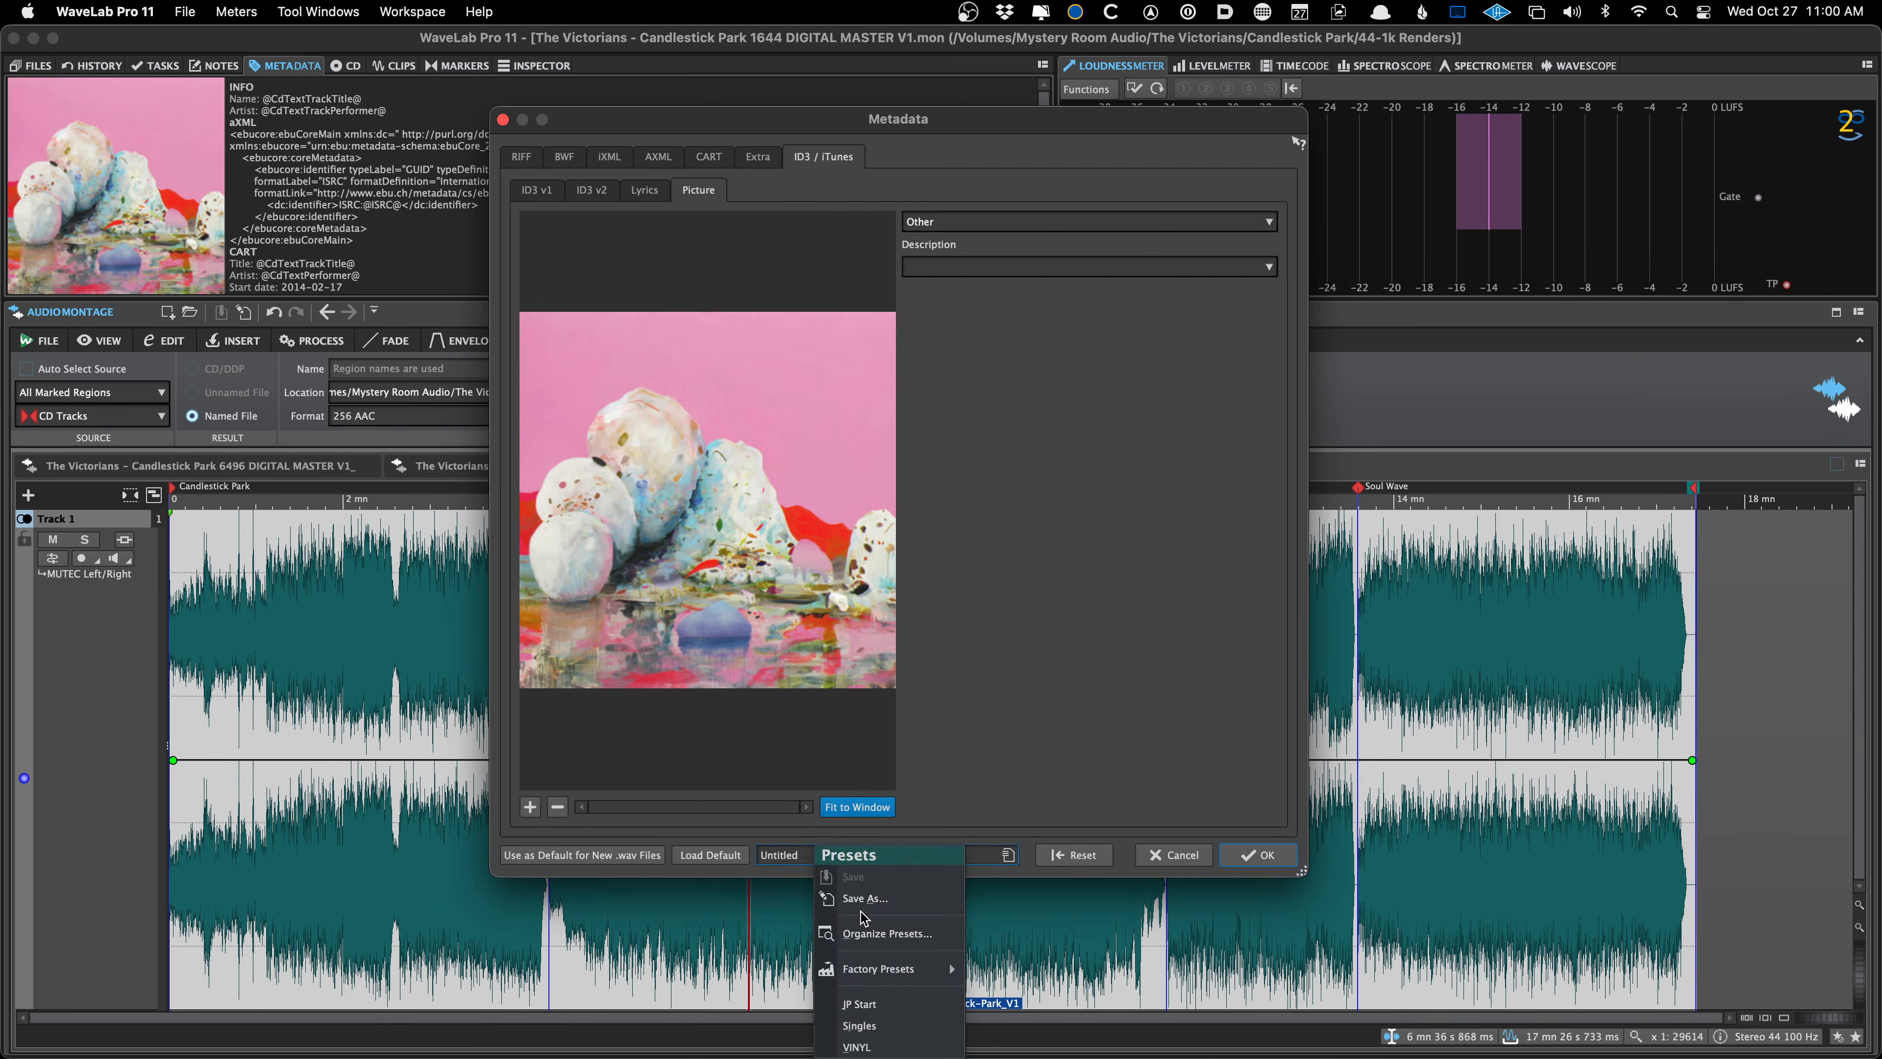
{"action": "left_click", "coordinate": [902, 1010]}
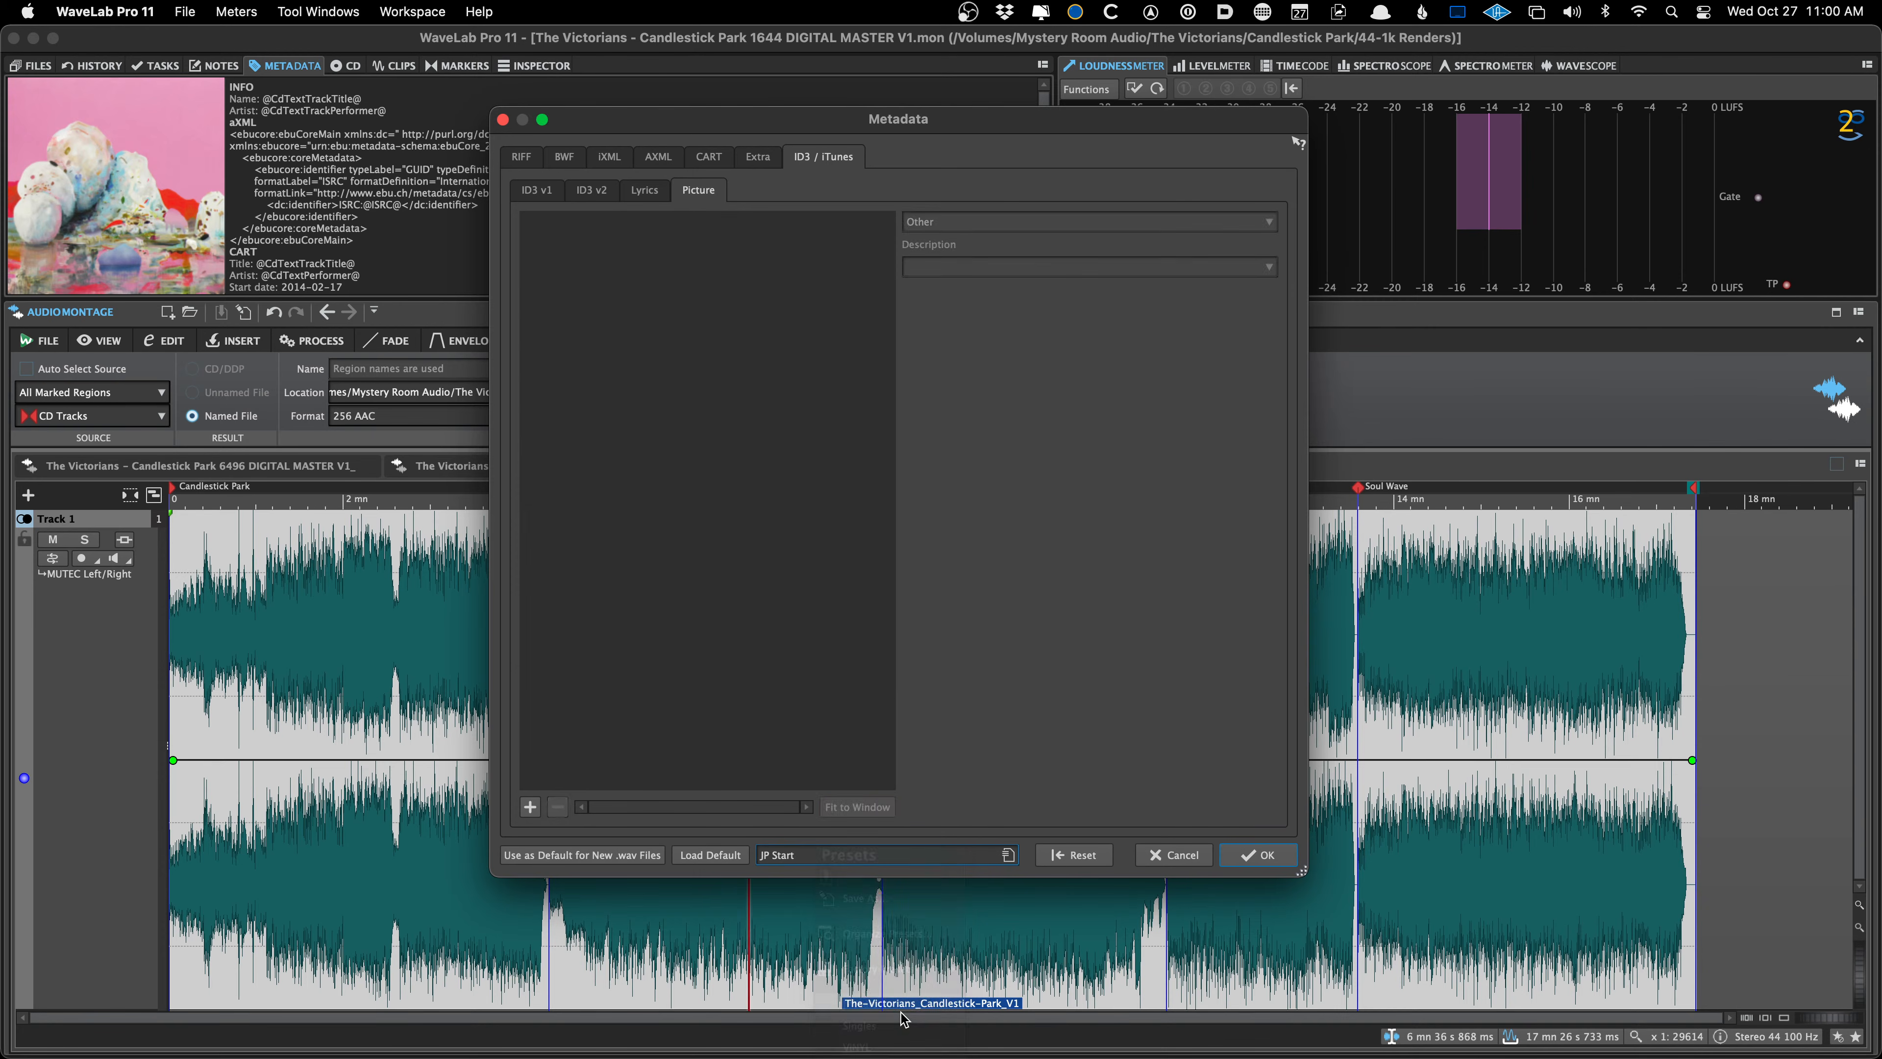
{"action": "left_click", "coordinate": [860, 855]}
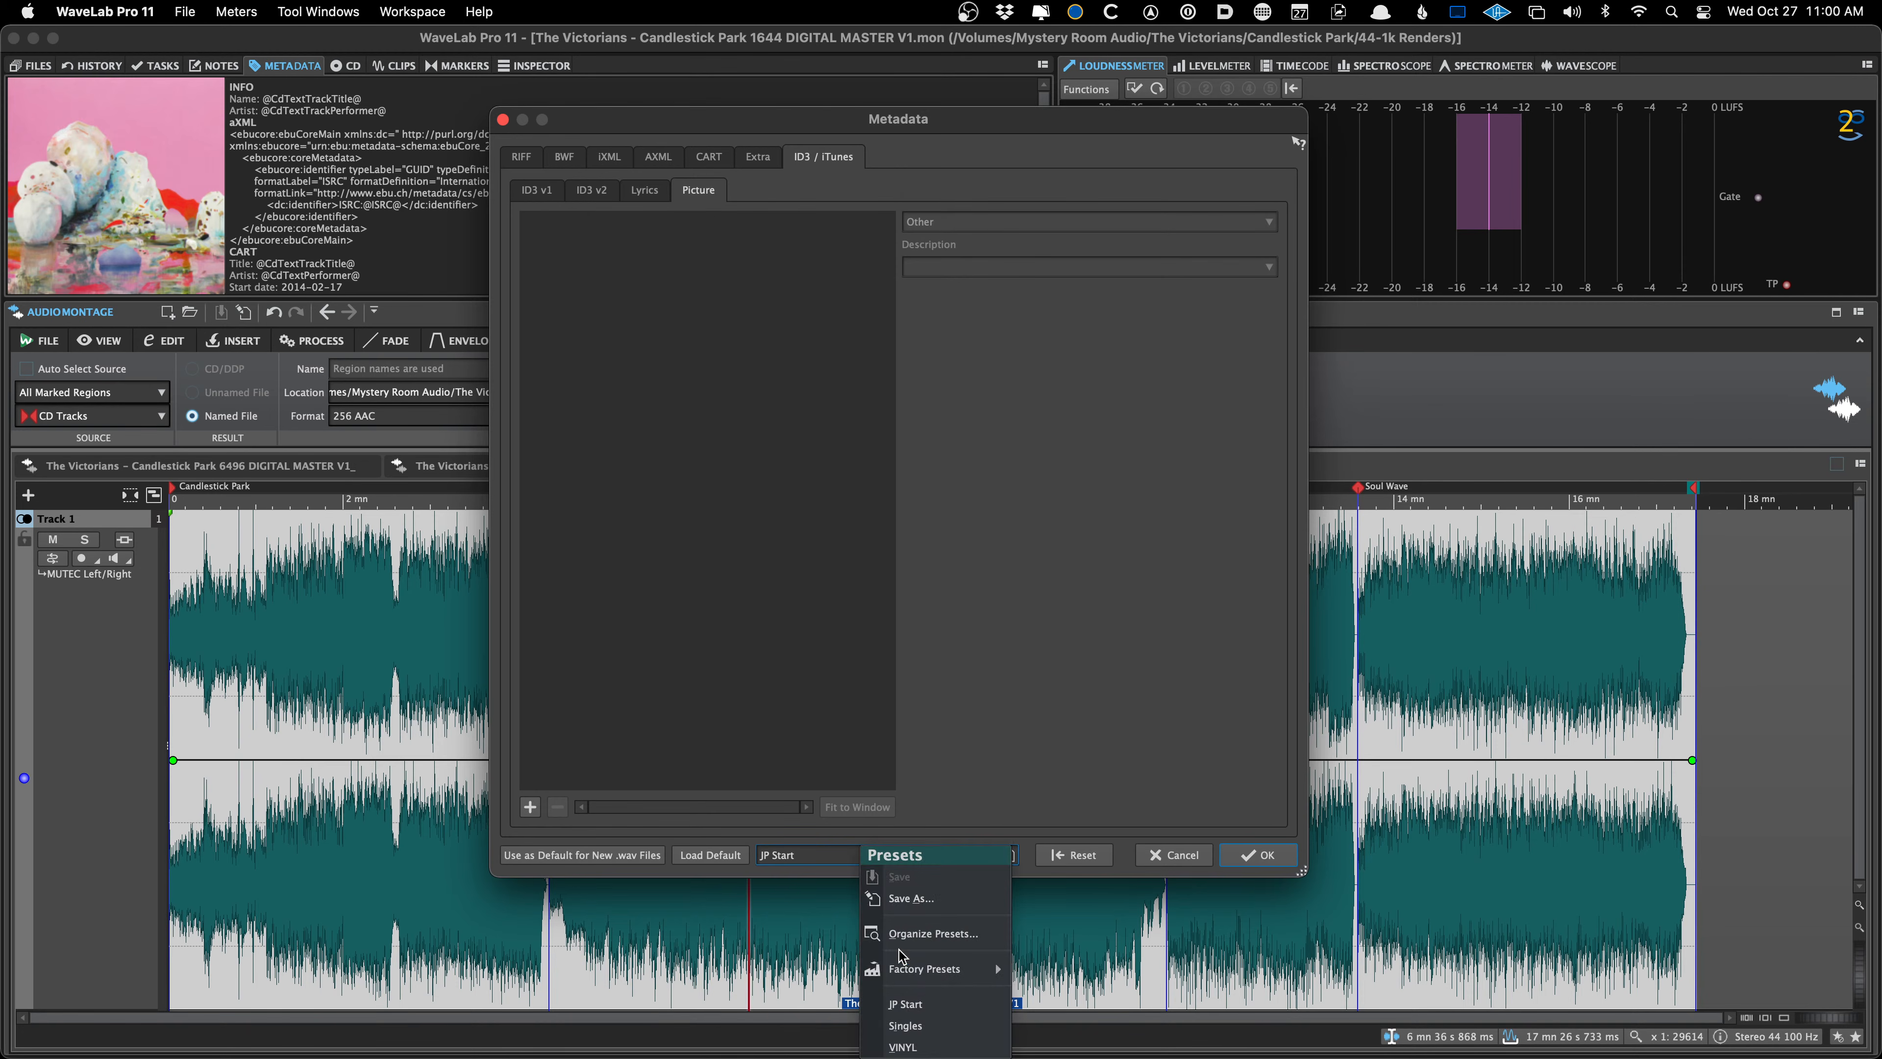
{"action": "left_click", "coordinate": [956, 791]}
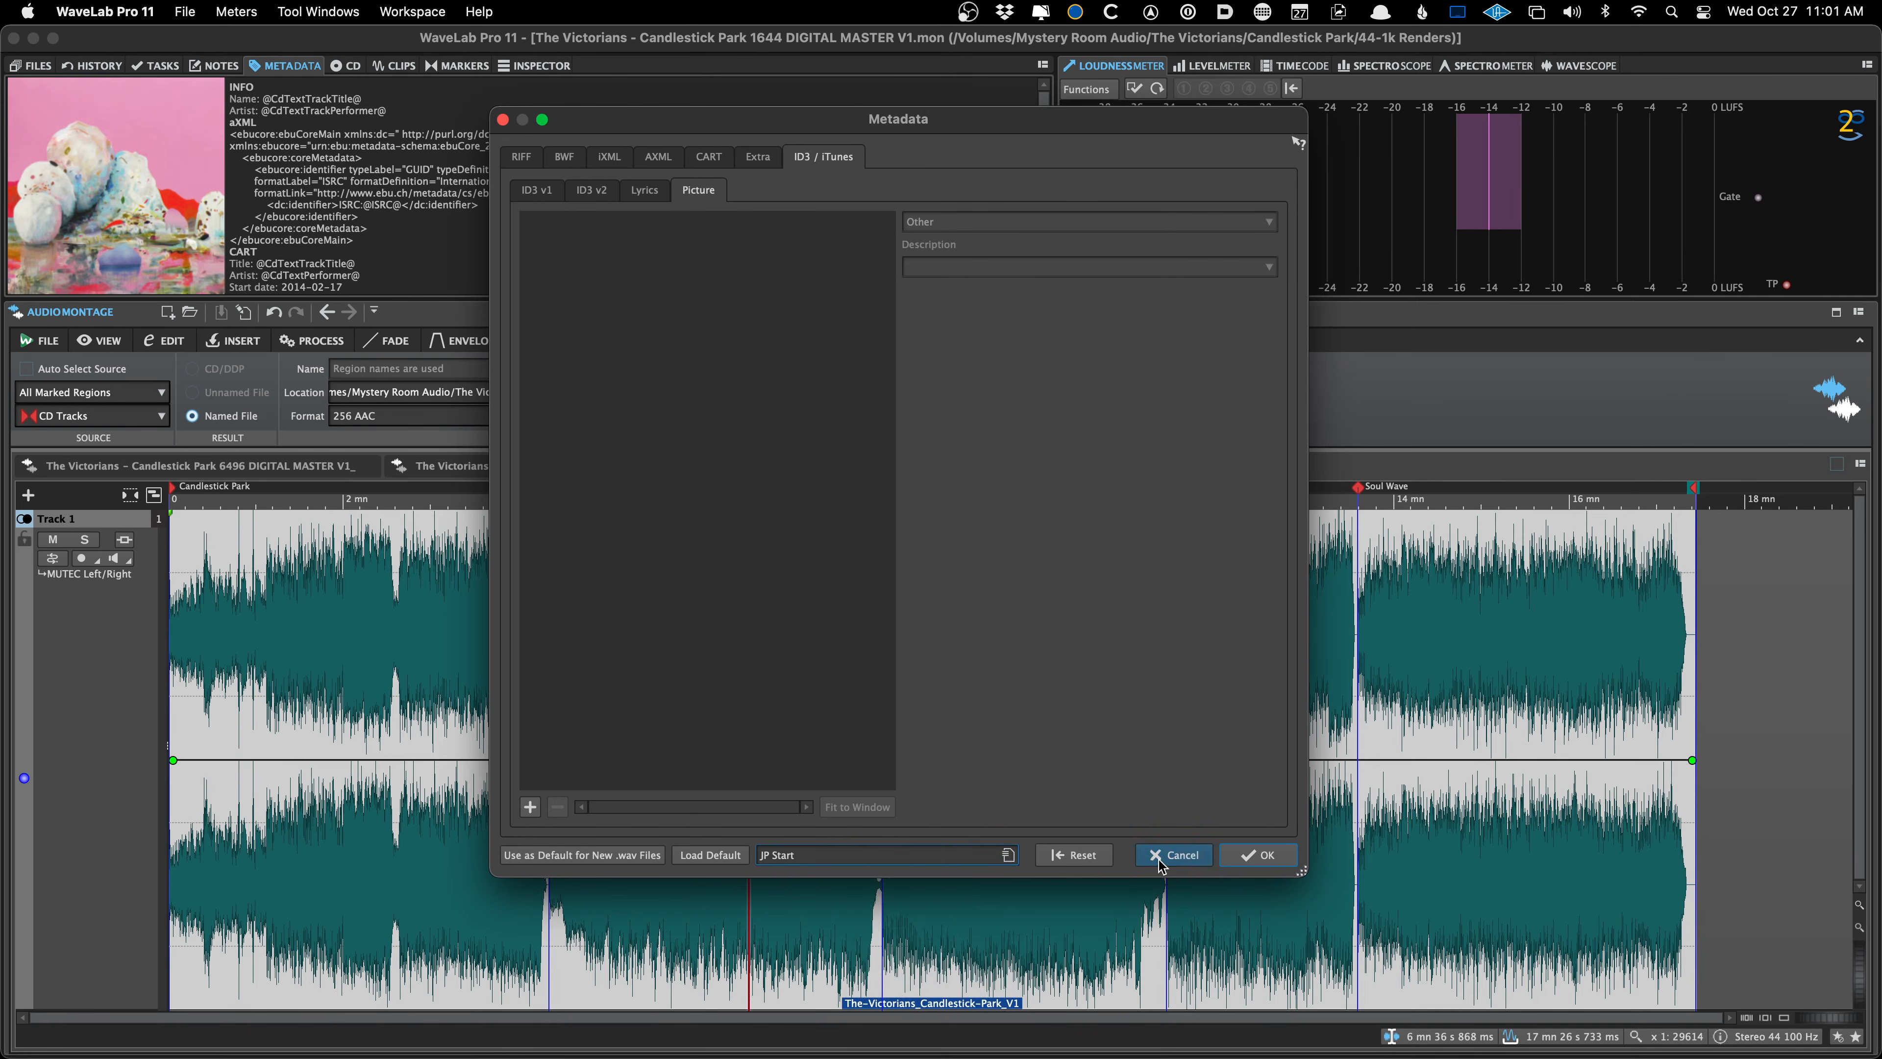
{"action": "left_click", "coordinate": [1258, 854]}
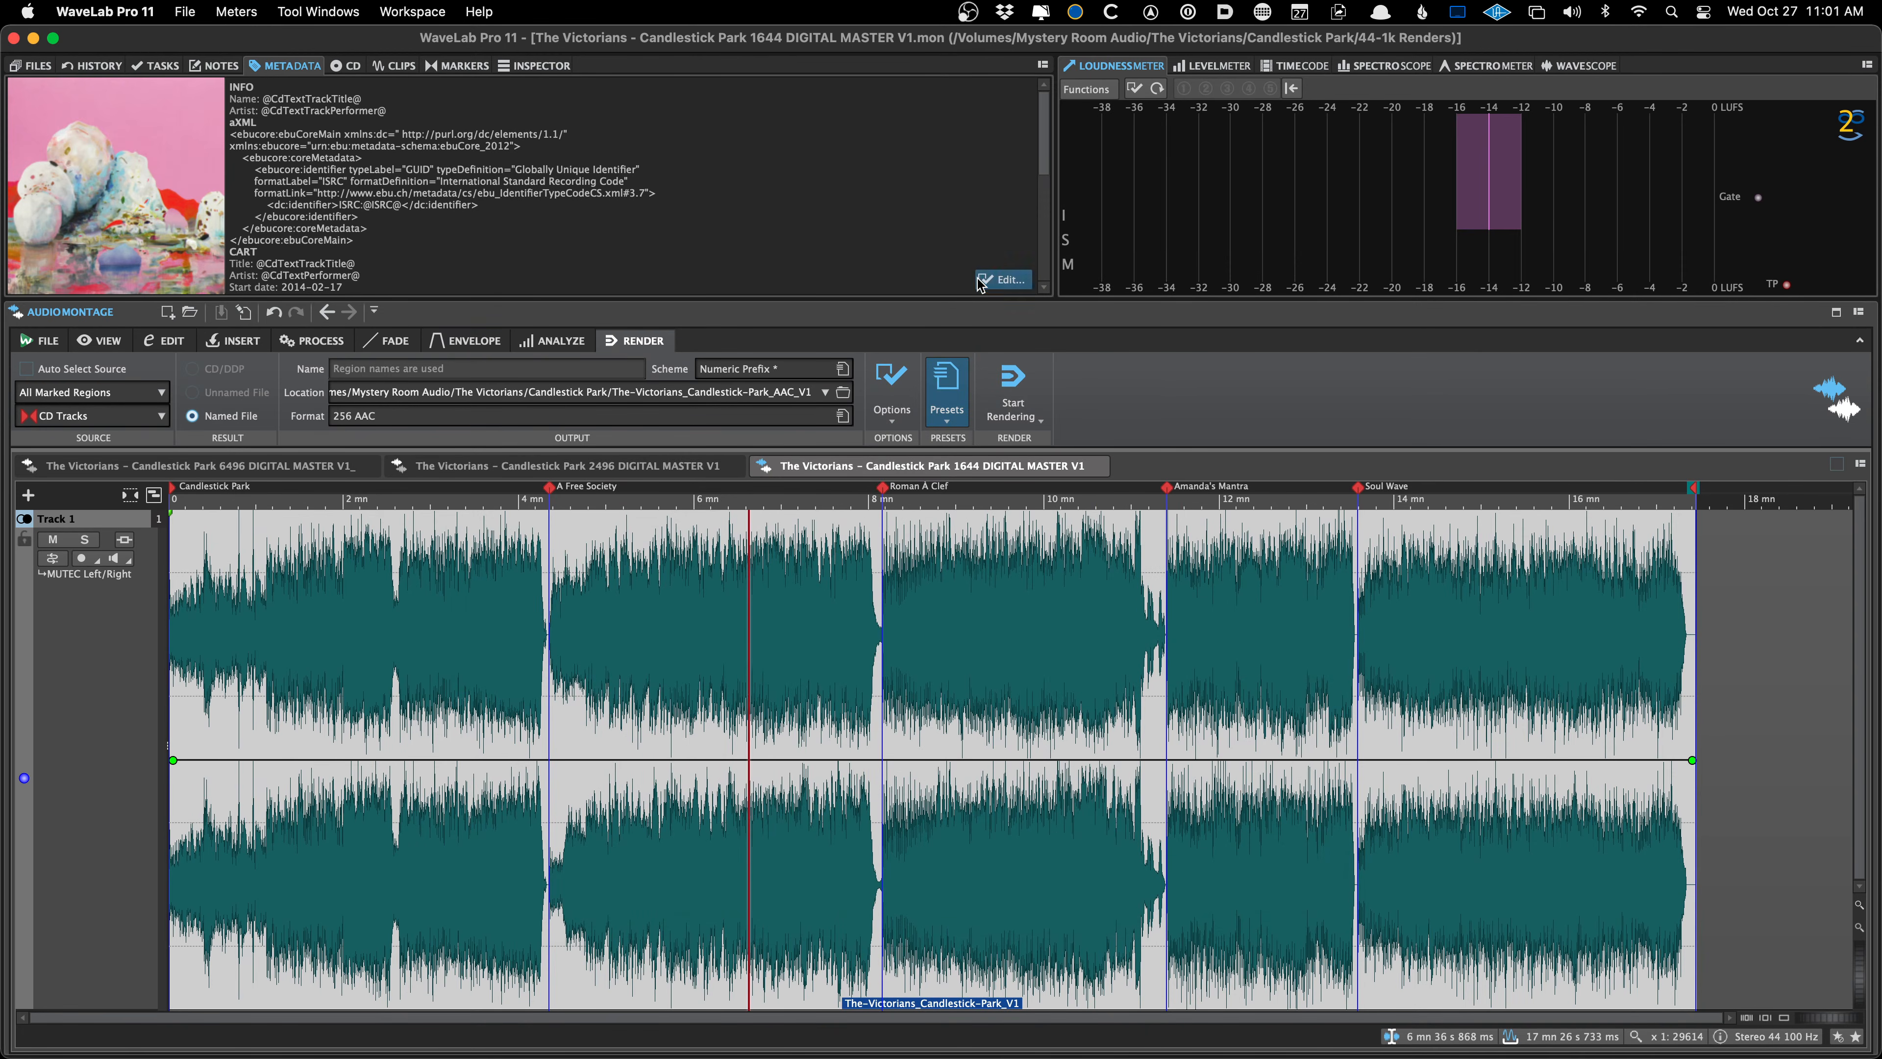
Reopen the montage's metadata, load the Singles preset to review its ID3 v2 tags, and discard the change
{"action": "left_click", "coordinate": [993, 279]}
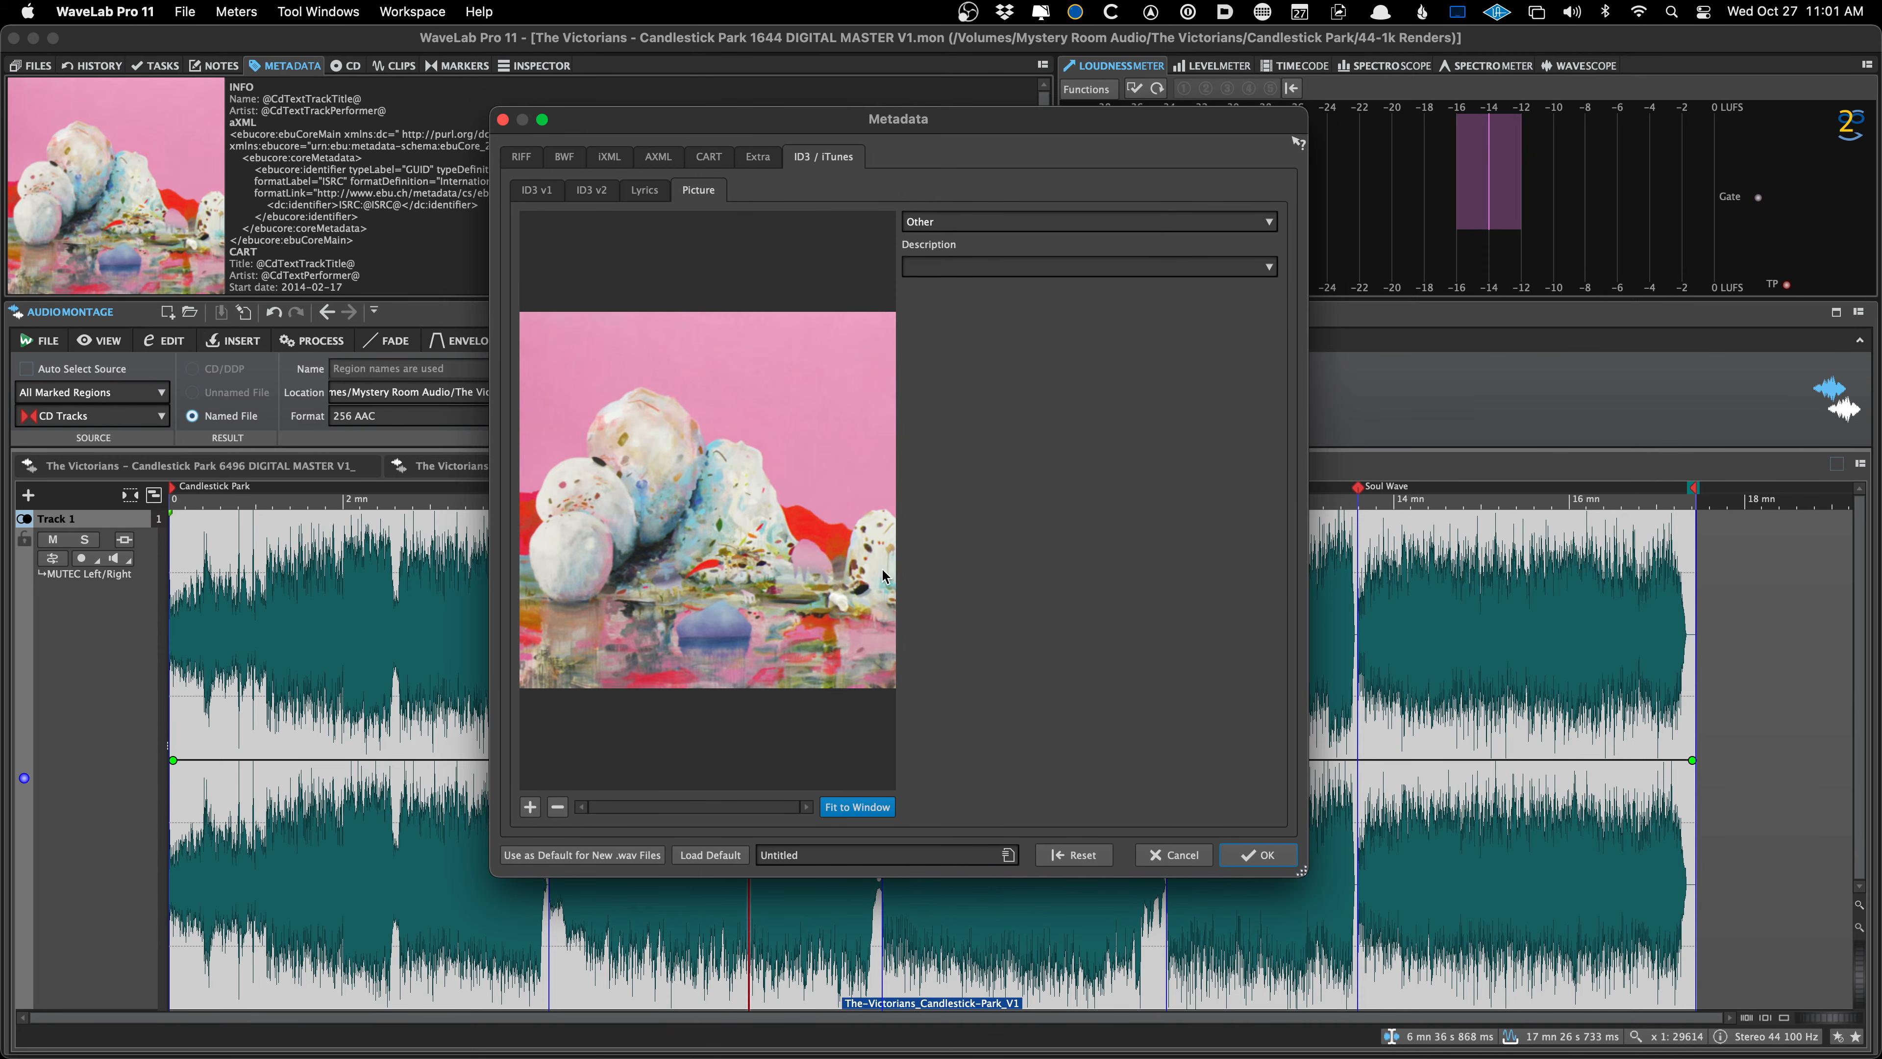
{"action": "left_click", "coordinate": [817, 856]}
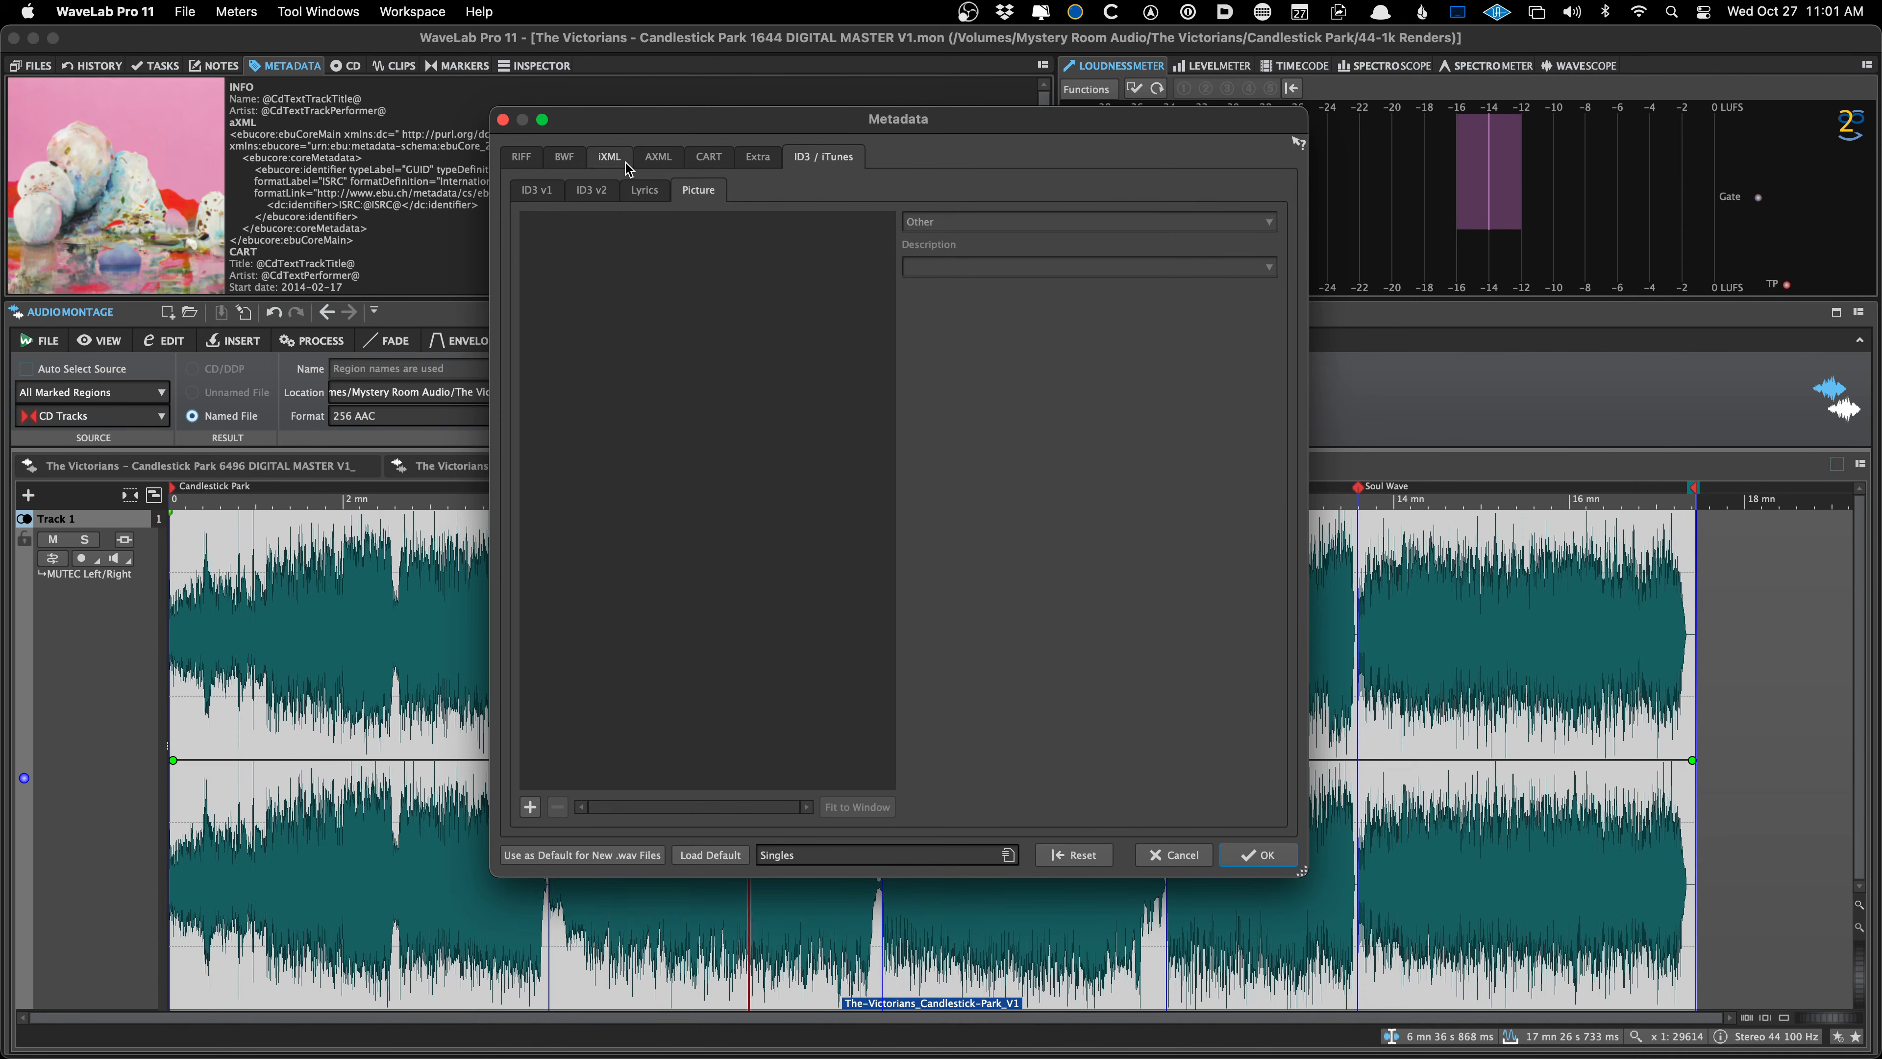
{"action": "left_click", "coordinate": [602, 194]}
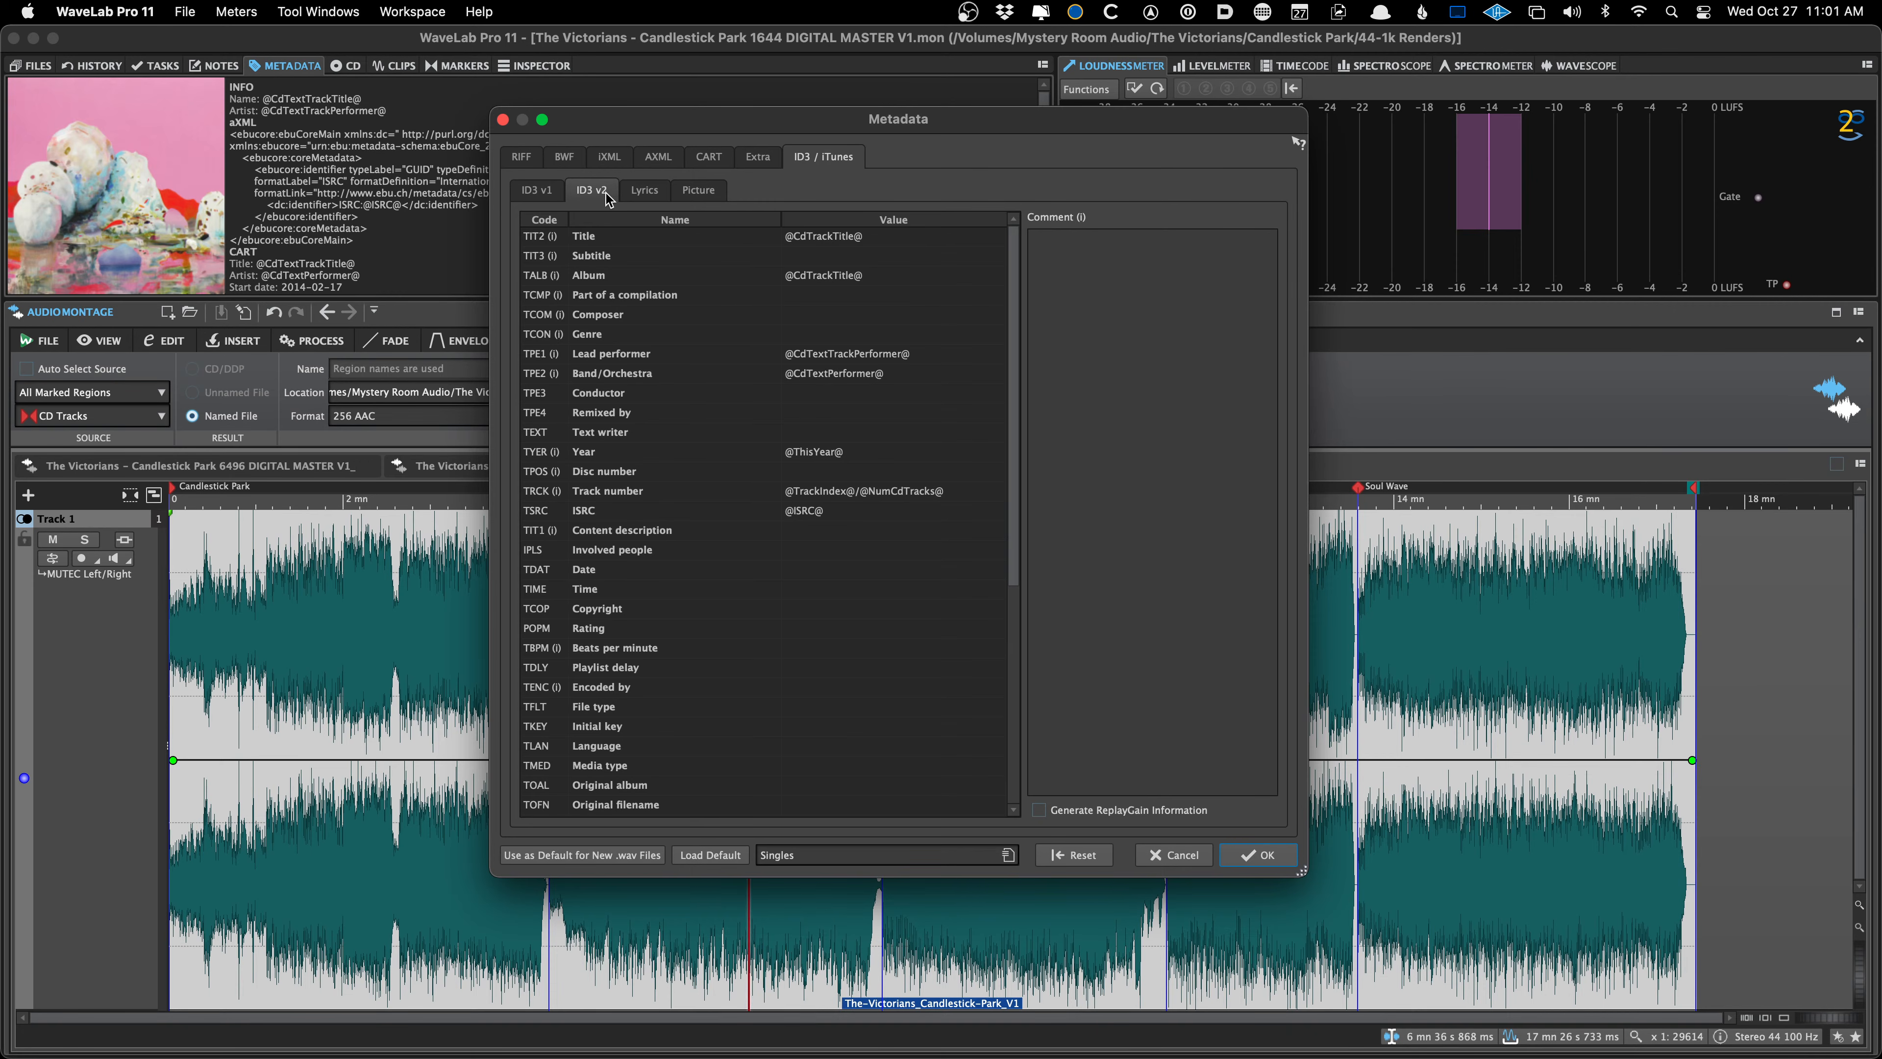
{"action": "left_click", "coordinate": [1175, 855]}
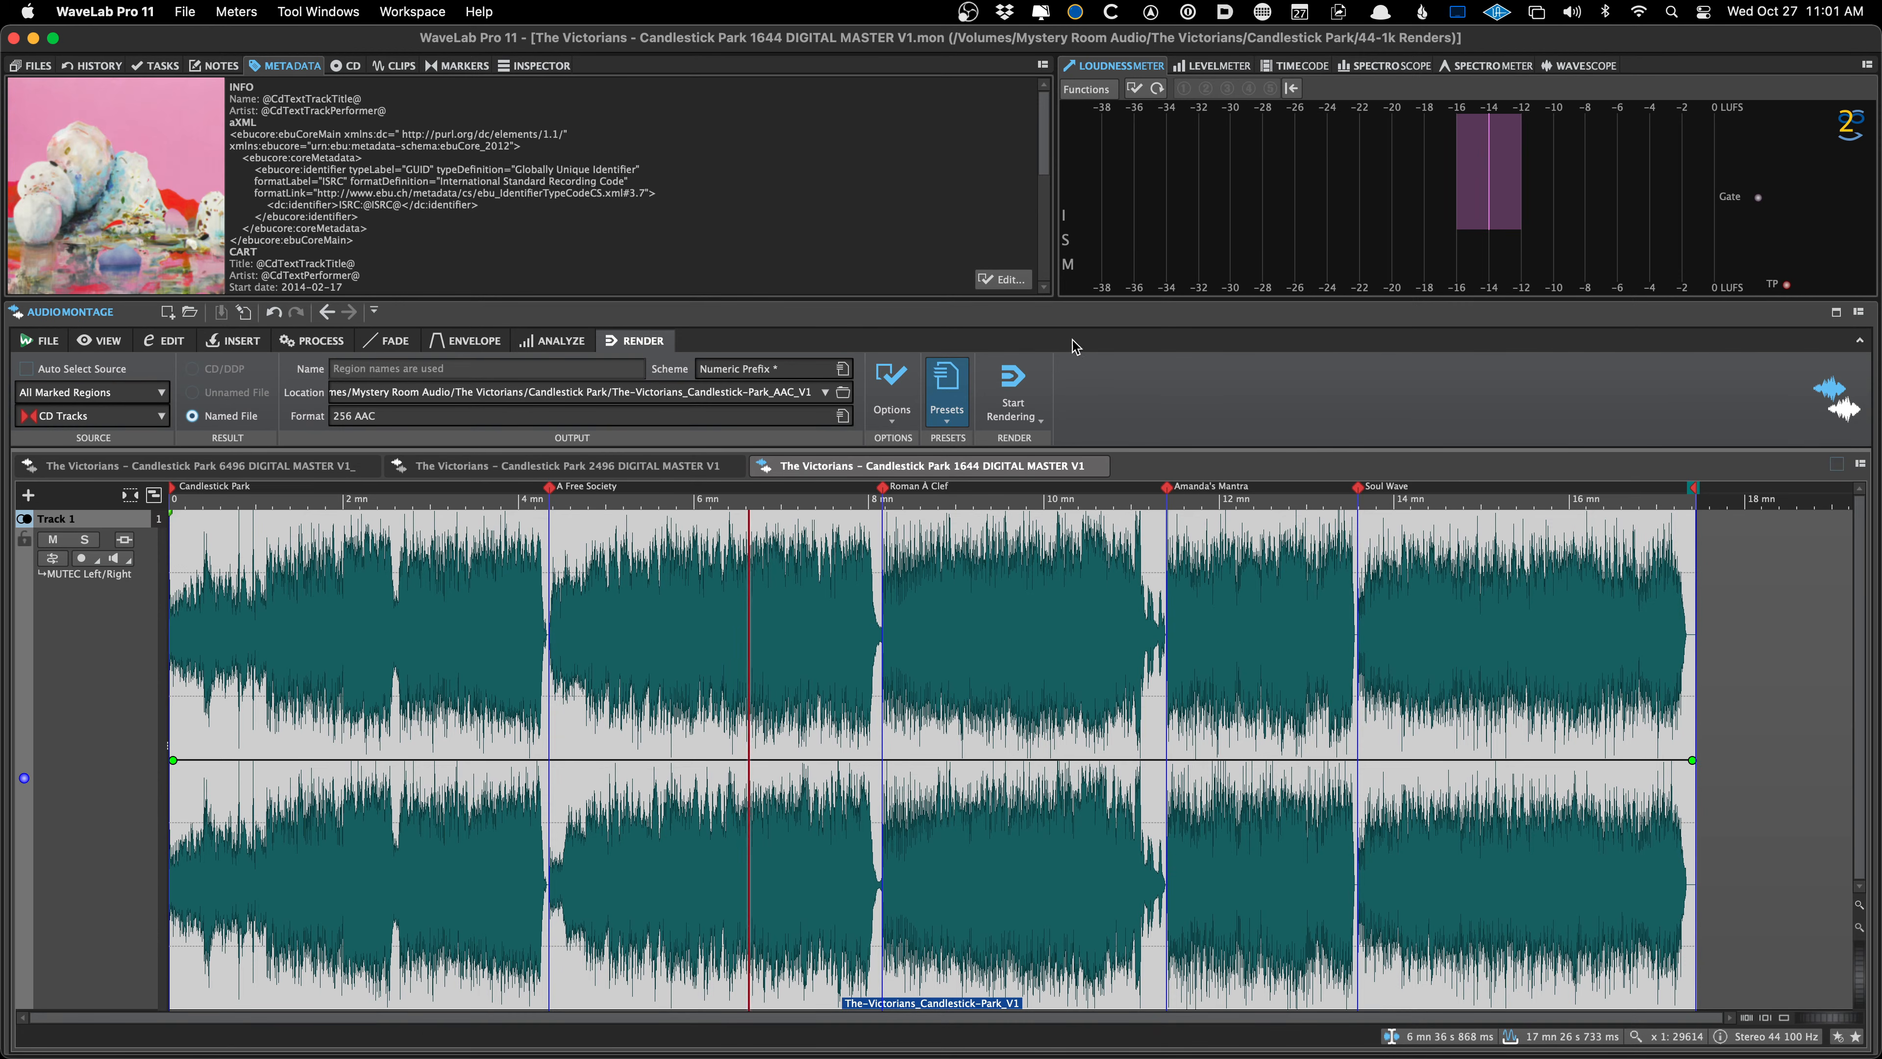
Review the 1644 montage's ID3 v2 tags and the custom and factory metadata presets, and close the editor without changes
{"action": "left_click", "coordinate": [1012, 286]}
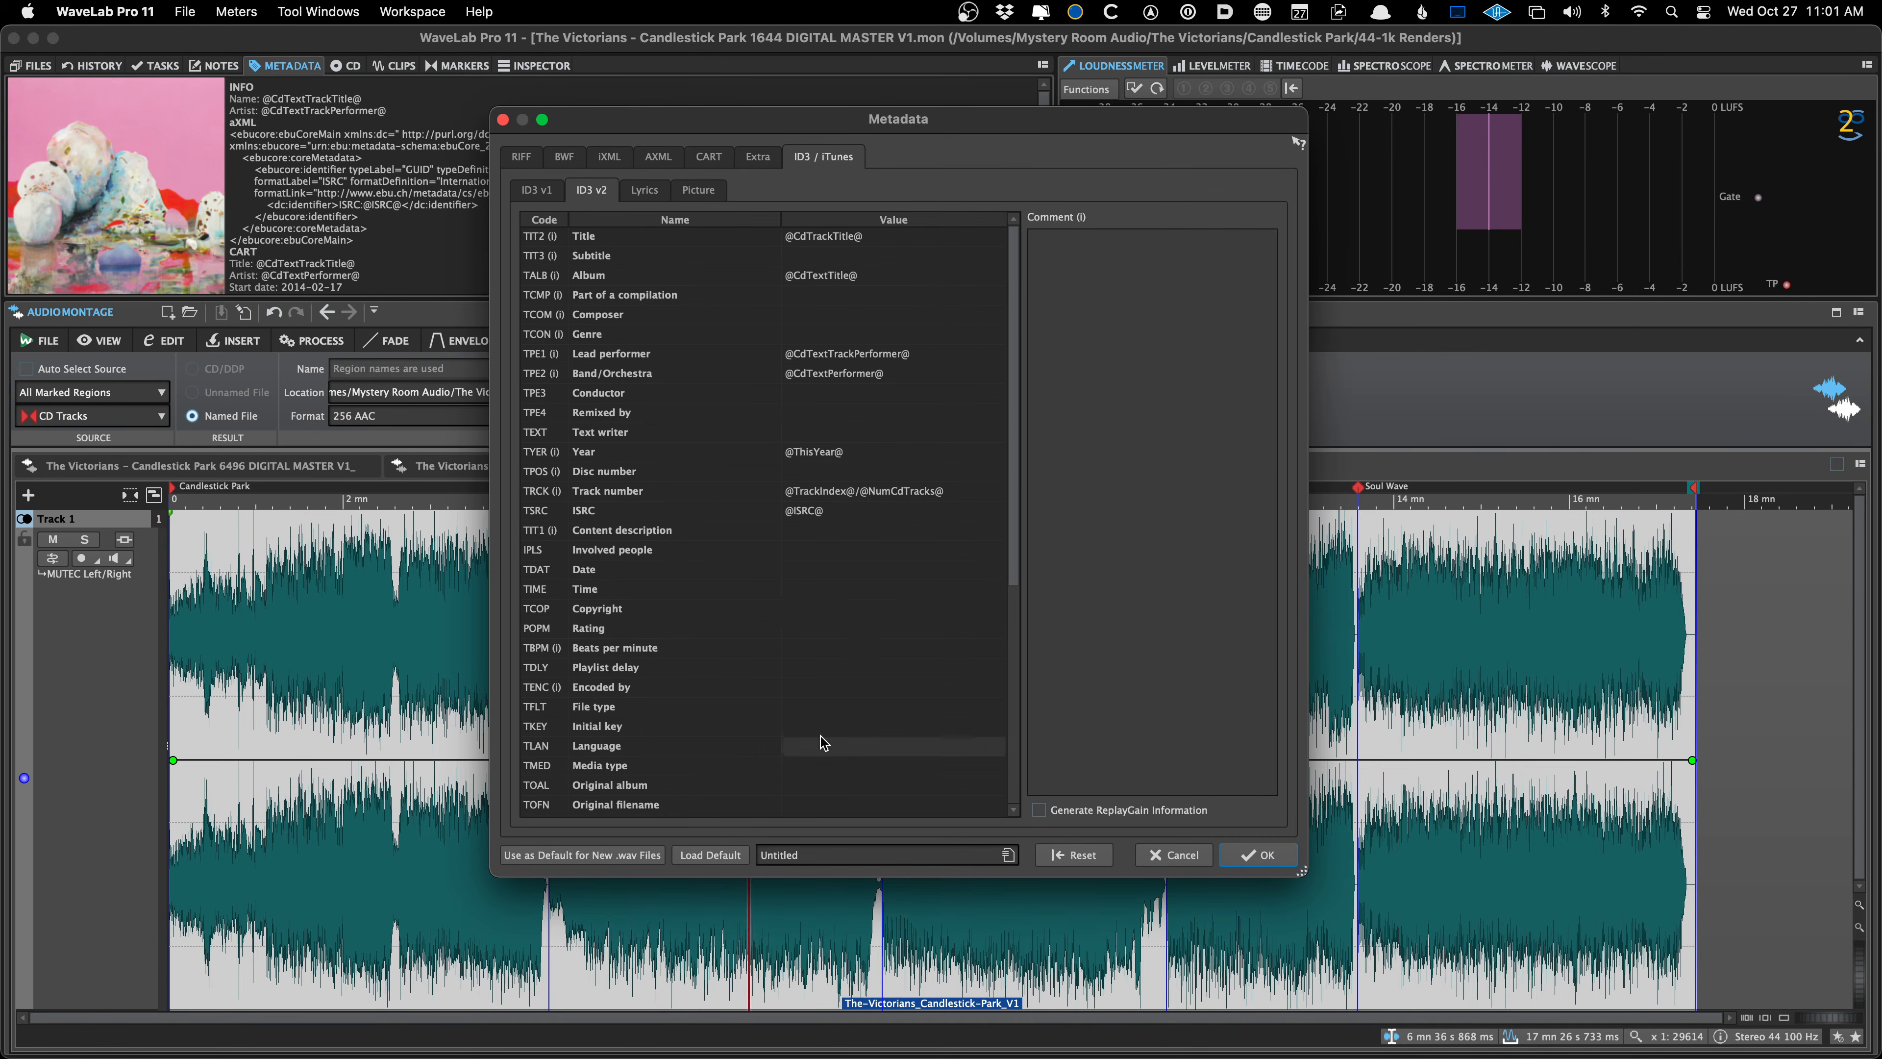
{"action": "left_click", "coordinate": [808, 860]}
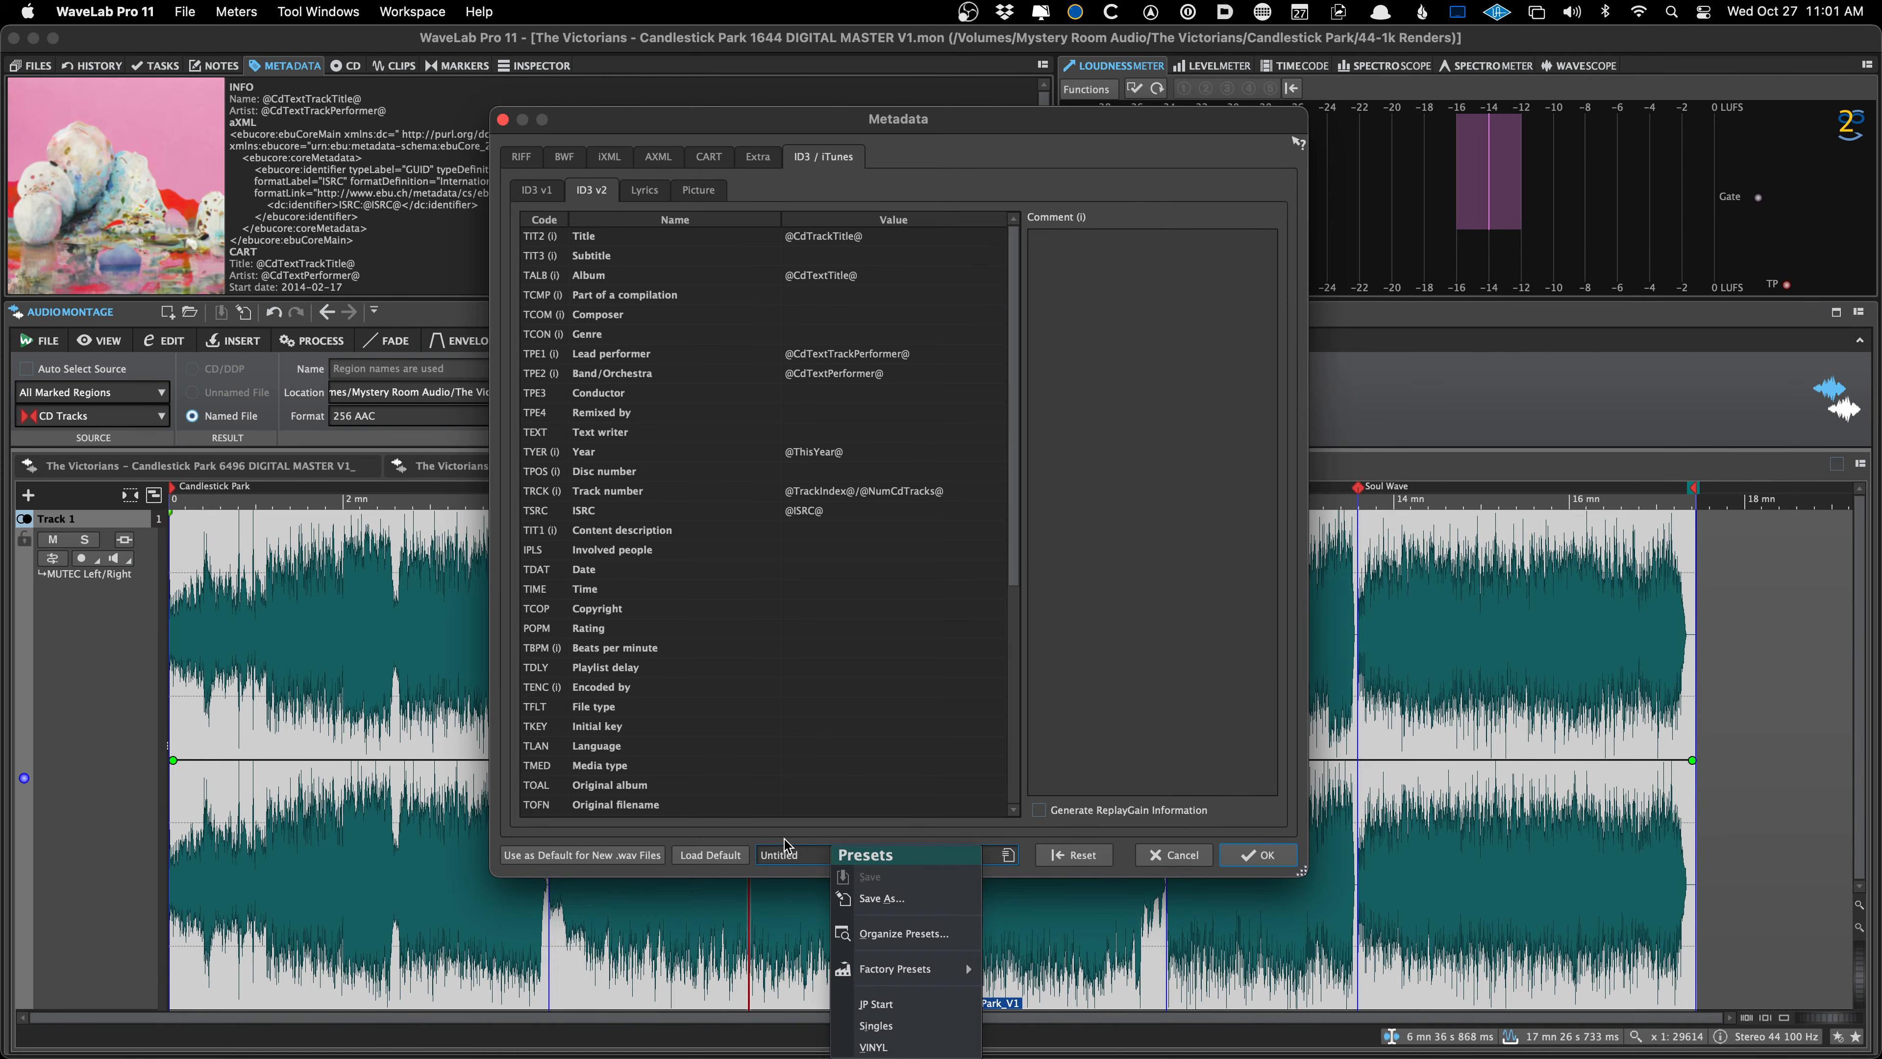
{"action": "left_click", "coordinate": [787, 856]}
{"action": "left_click", "coordinate": [786, 857]}
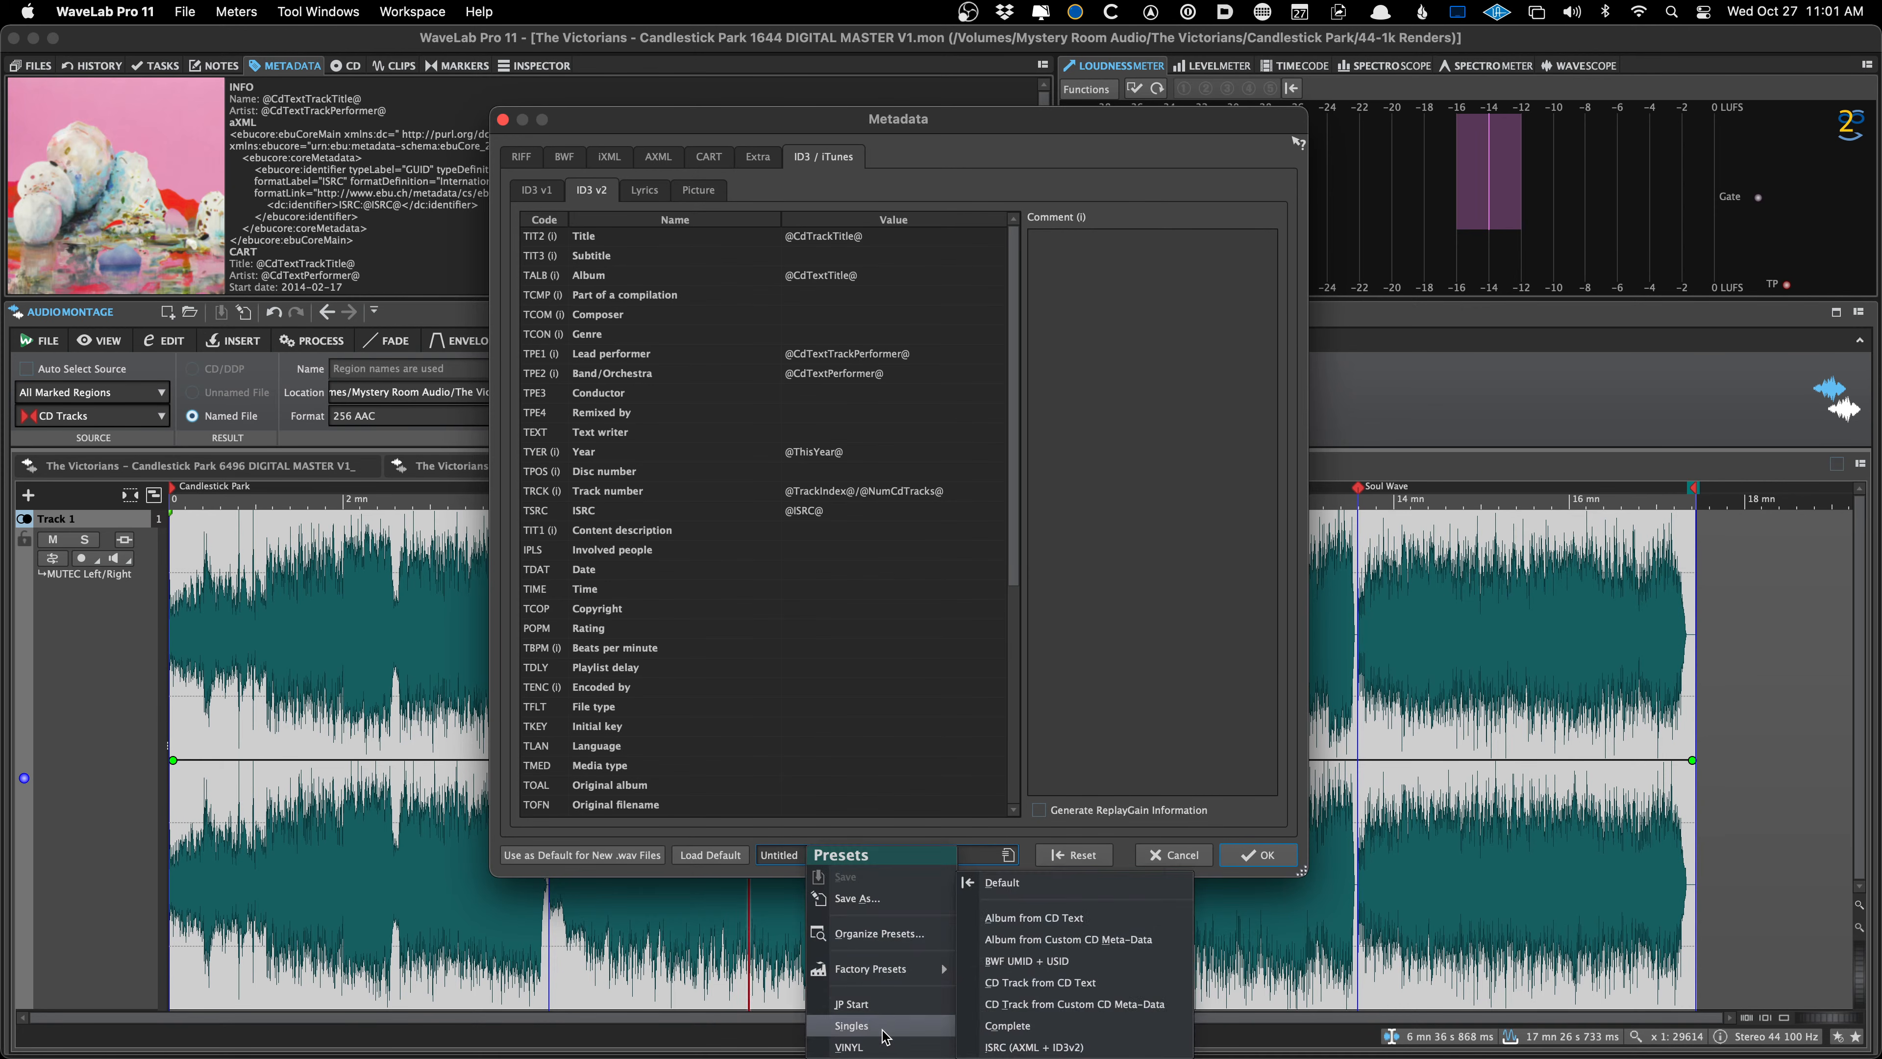
{"action": "left_click", "coordinate": [1186, 854]}
{"action": "left_click", "coordinate": [1186, 854]}
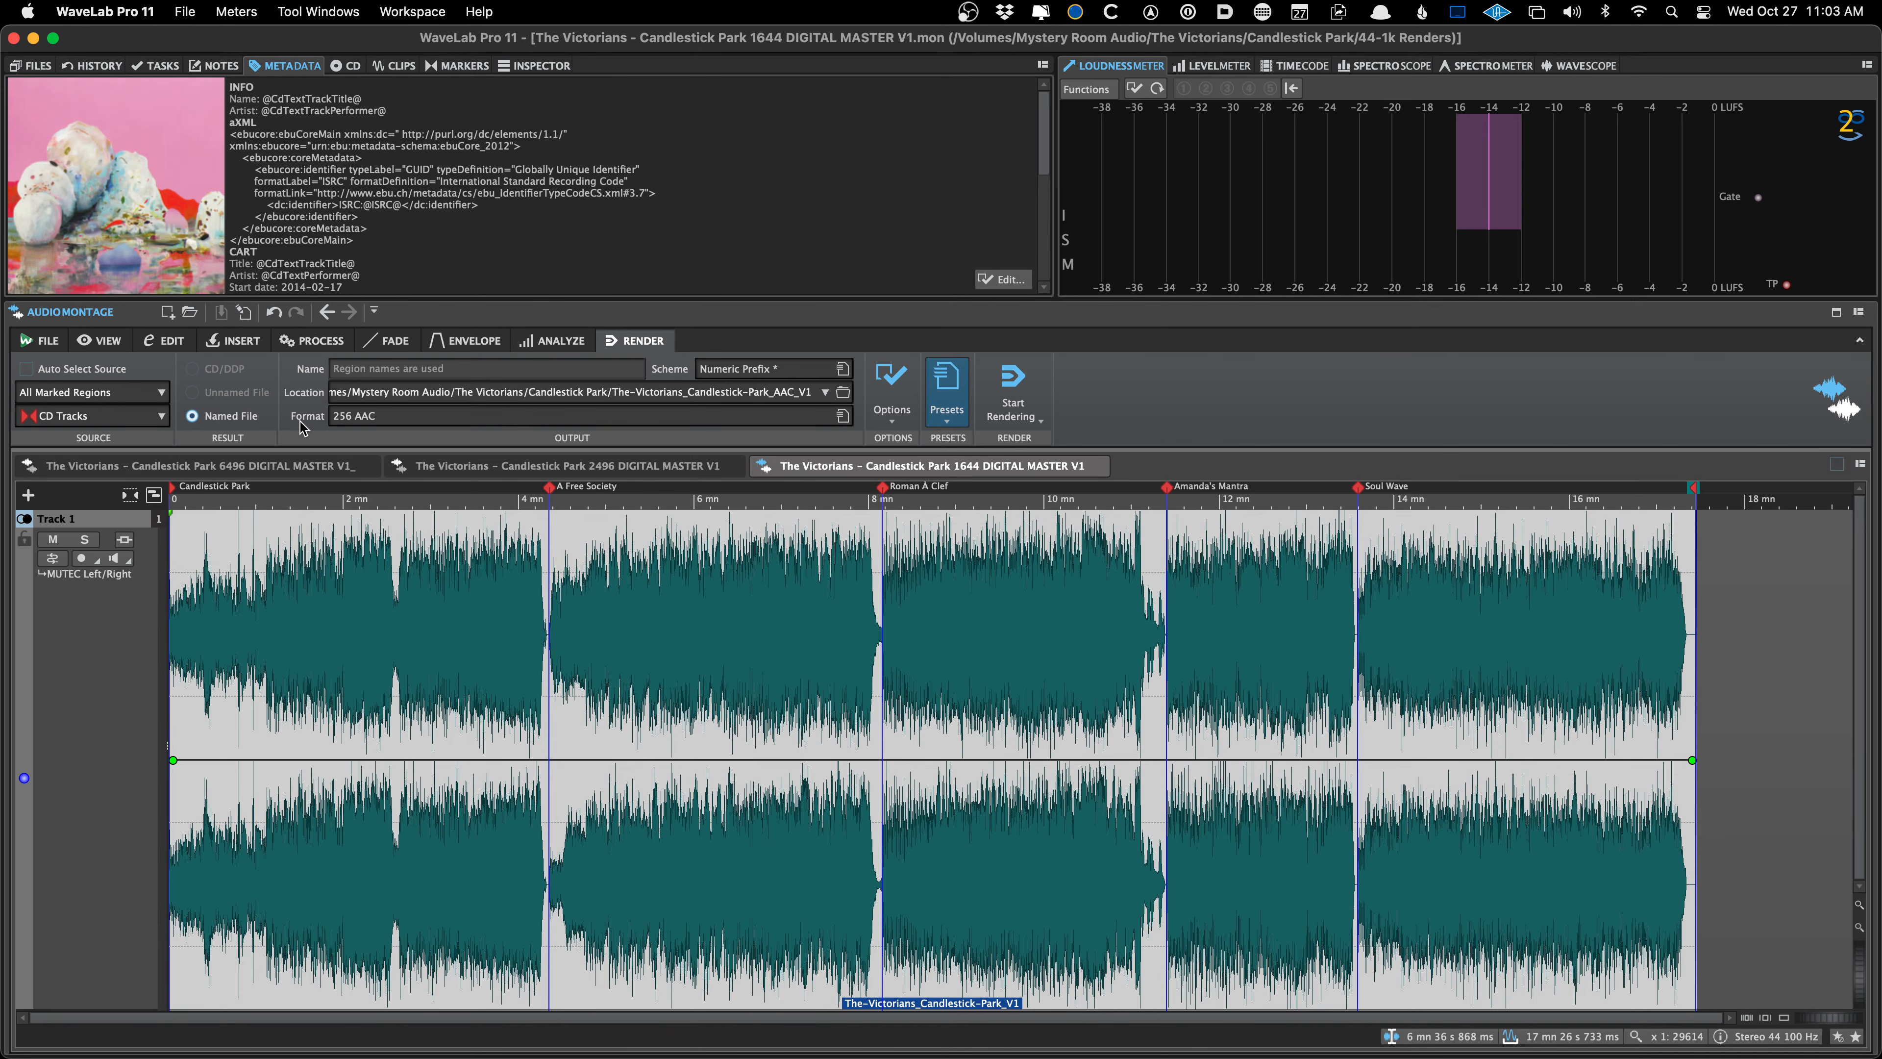
Switch to The Victorians – Candlestick Park 6496 DIGITAL MASTER V1_ montage
{"action": "left_click", "coordinate": [152, 465]}
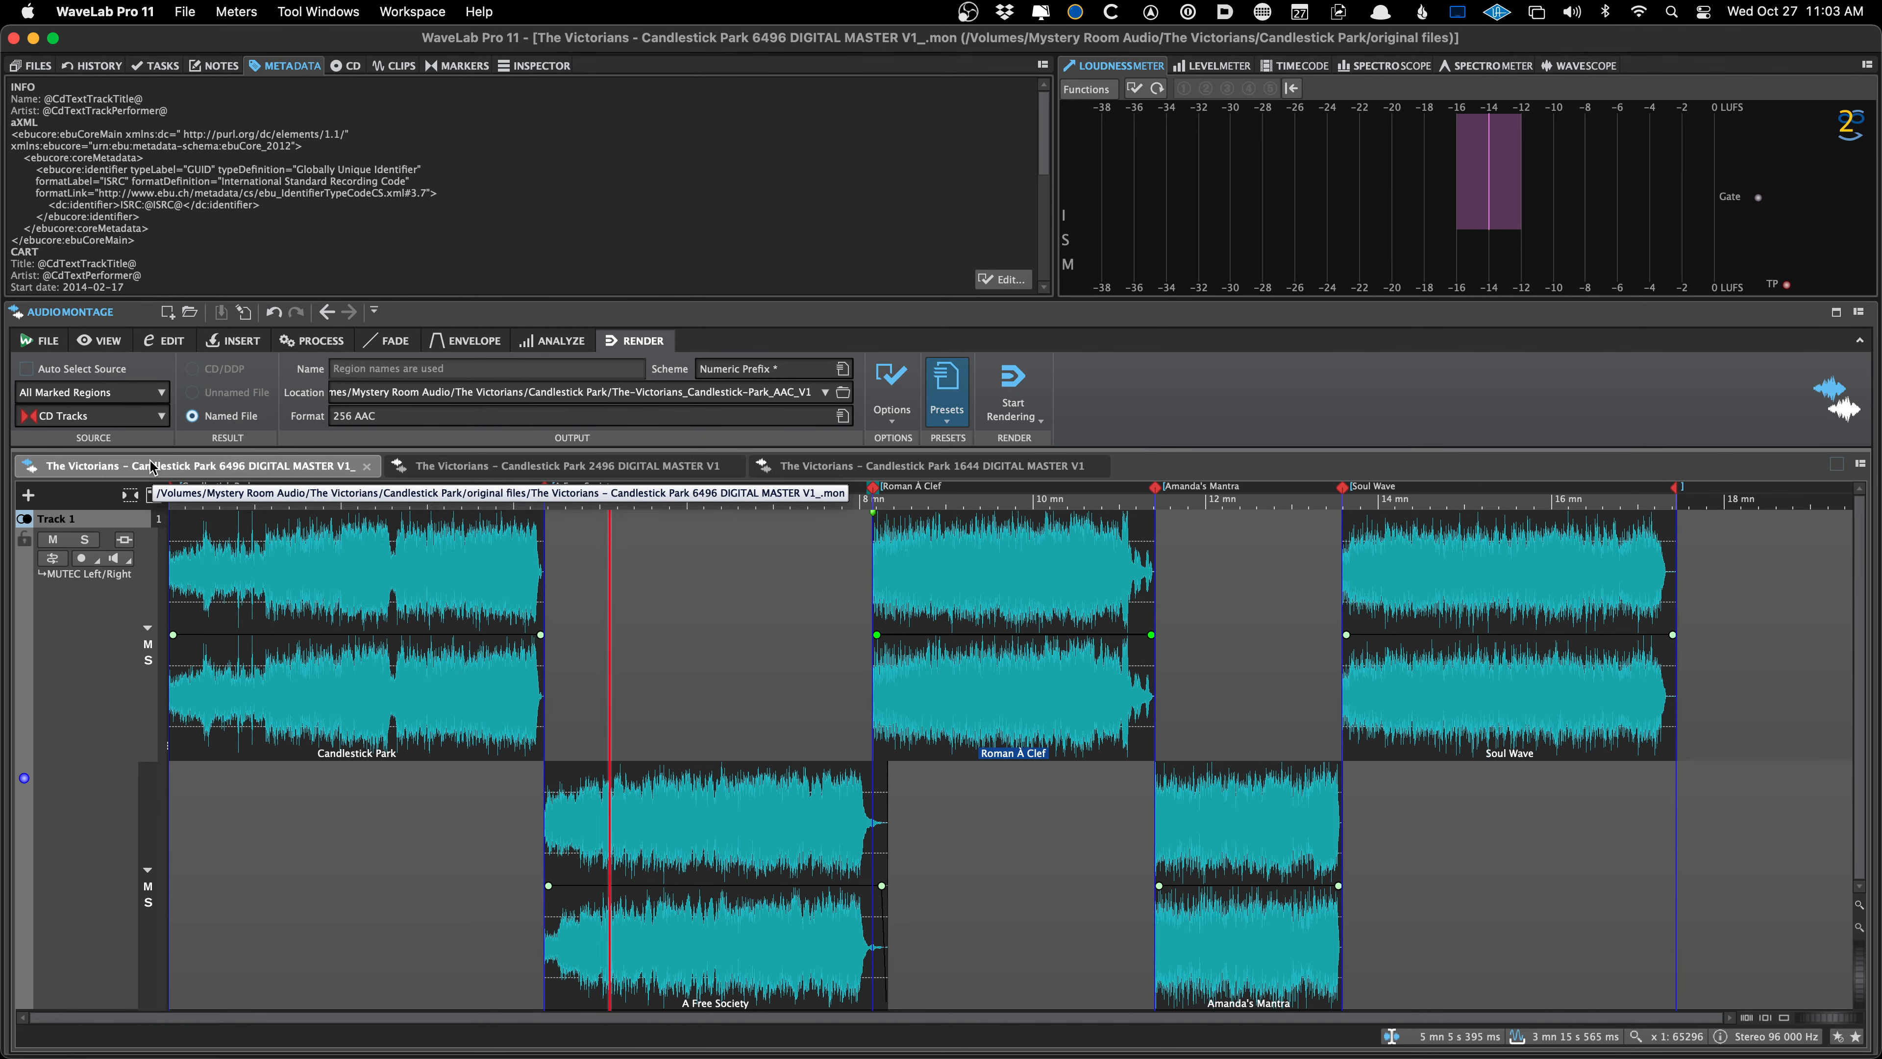